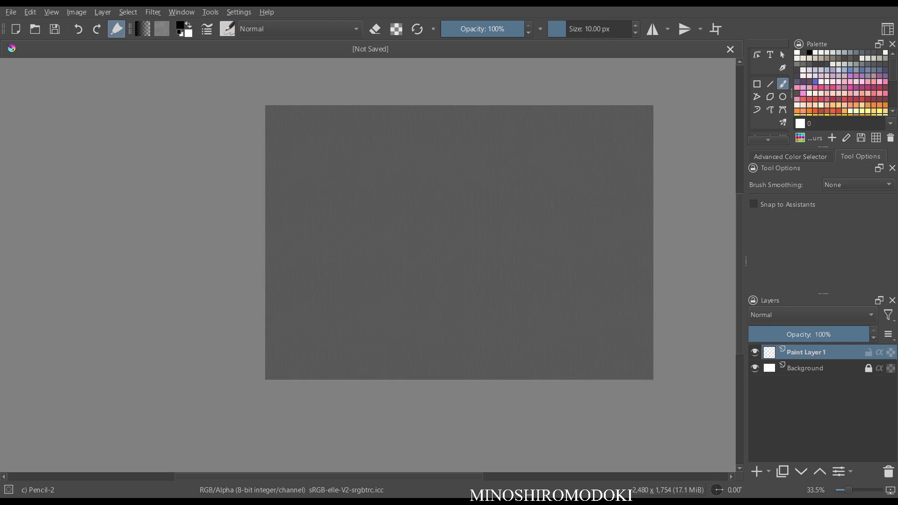
Add the textured fill layer above Paint Layer 1 and give it Overlay blending at 26% opacity.
key(Return)
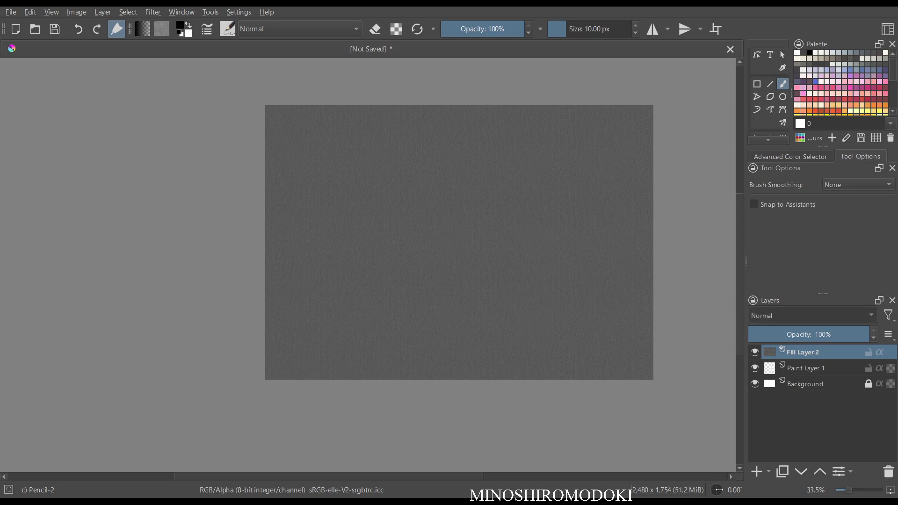
key(alt+shift+o)
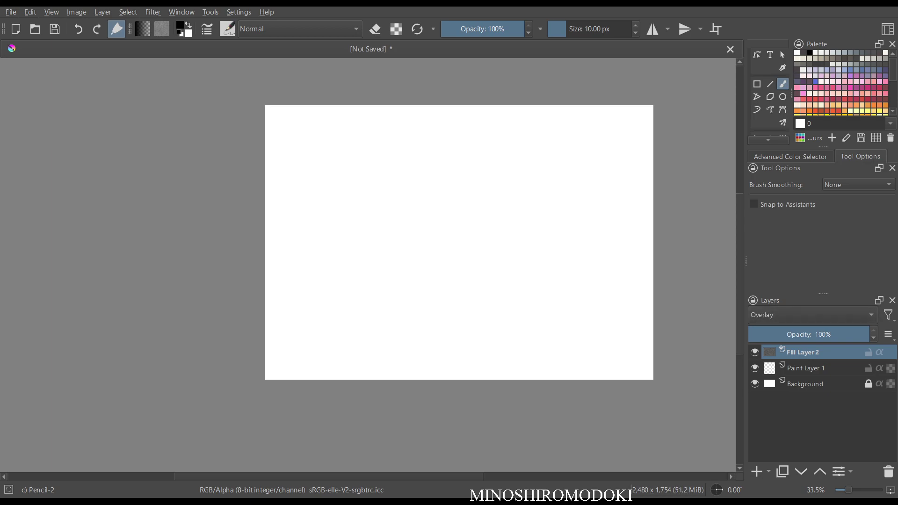
drag(797, 334, 780, 334)
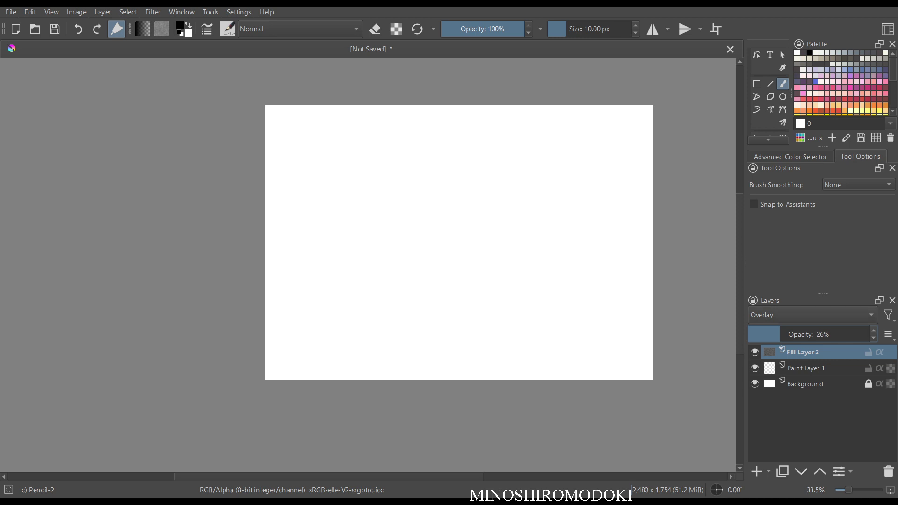
Choose the Basic-5 Size brush, make Paint Layer 1 active and lock Fill Layer 2.
right_click(484, 242)
click(567, 242)
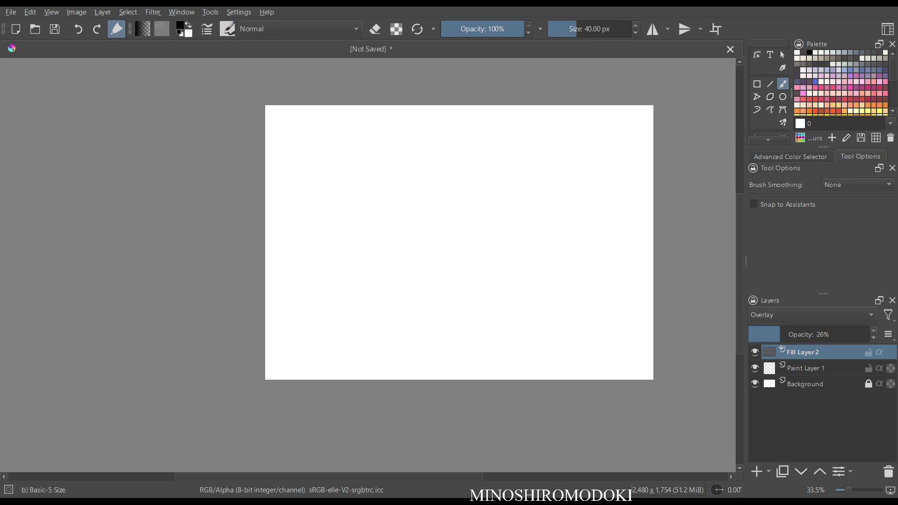
click(790, 157)
click(806, 369)
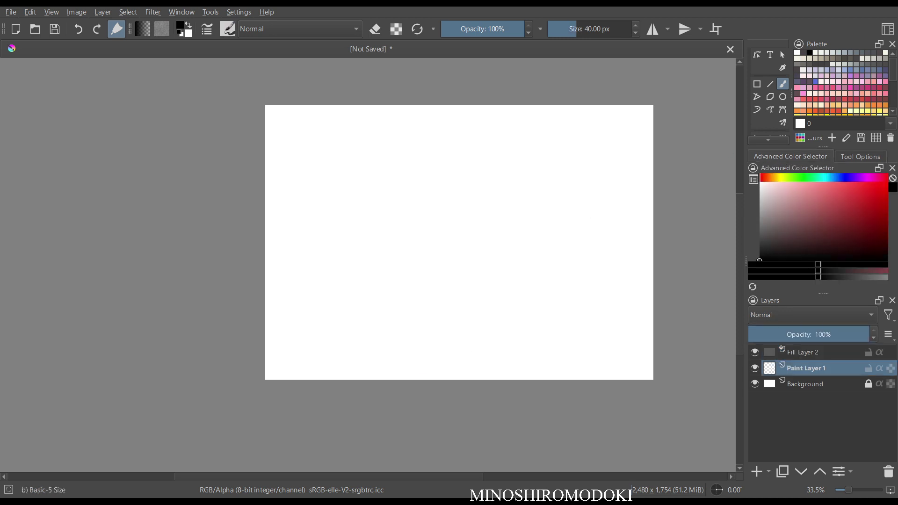
click(868, 352)
Pick a bright pinkish red and paint a zigzag test stroke on Paint Layer 1 at 40 px.
click(840, 213)
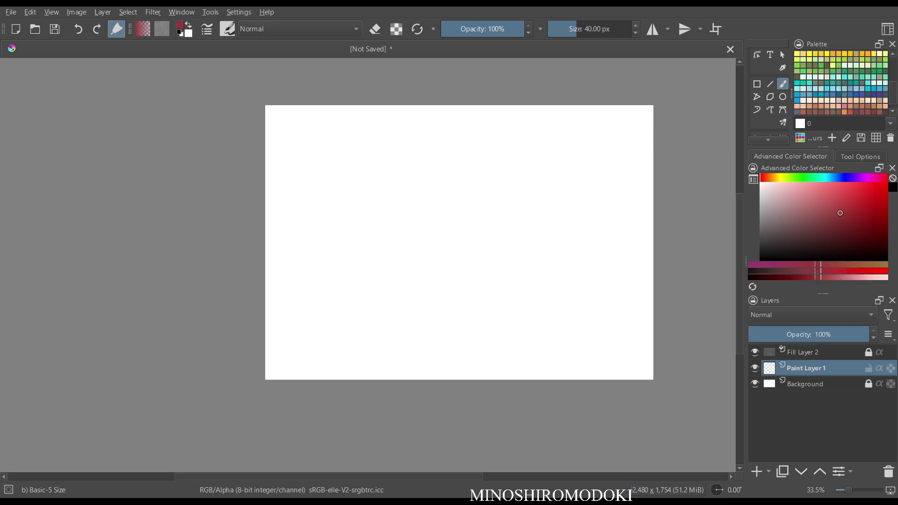
click(836, 187)
mouse_move(534, 171)
mouse_down()
mouse_move(455, 256)
mouse_move(550, 196)
mouse_move(571, 206)
mouse_up()
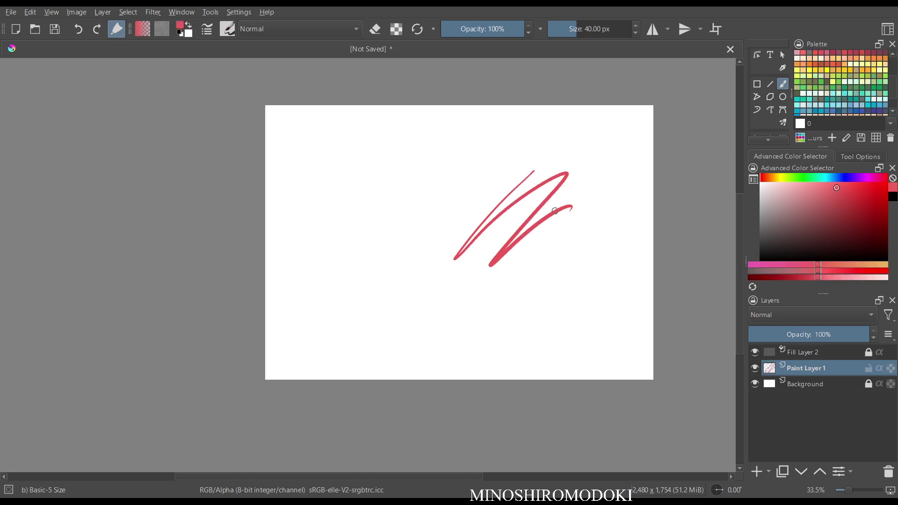
Enlarge the brush to 90 px and paint a dense red scribble below the first test stroke.
key(bracketright)
key(bracketright)
key(bracketright)
key(bracketright)
key(bracketright)
key(bracketright)
key(bracketright)
mouse_move(524, 255)
mouse_down()
mouse_move(568, 223)
mouse_move(593, 249)
mouse_move(585, 265)
mouse_move(588, 252)
mouse_move(492, 307)
mouse_move(465, 306)
mouse_move(504, 330)
mouse_move(559, 279)
mouse_up()
Raise Fill Layer 2's opacity to 98% and extend the red scribble on Paint Layer 1.
click(802, 352)
drag(849, 334, 867, 334)
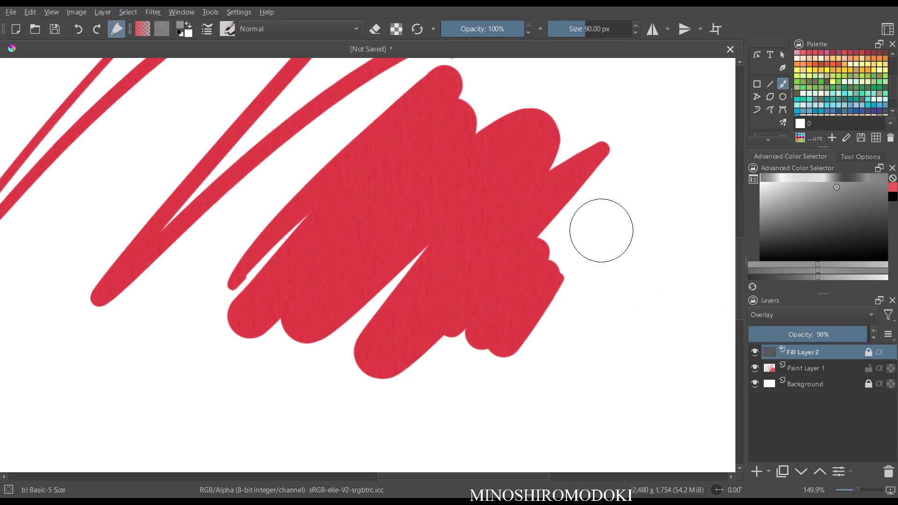
key(Page_Down)
mouse_move(585, 193)
mouse_down()
mouse_move(537, 288)
mouse_move(584, 306)
mouse_up()
drag(640, 180, 608, 246)
drag(615, 210, 530, 322)
scroll(533, 321, up, 2)
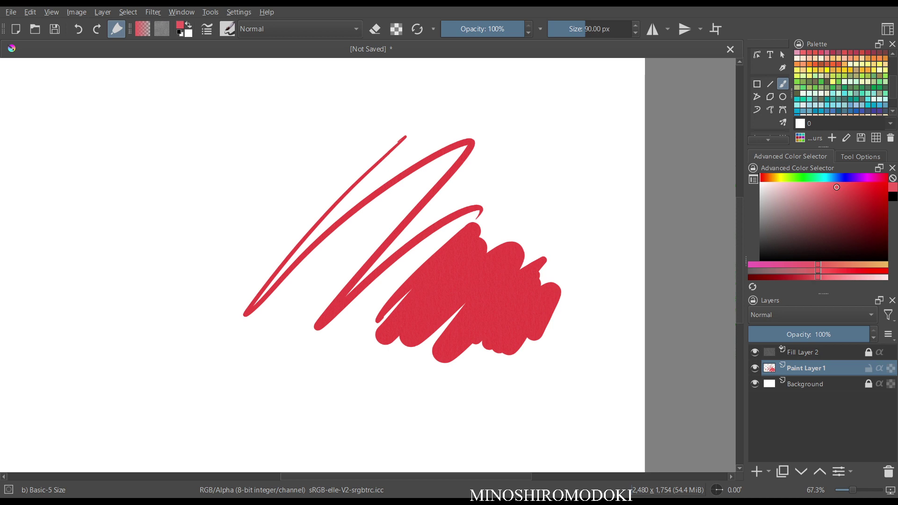
Paint test strokes with the pale palette color R00 and clear Paint Layer 1.
click(821, 51)
mouse_move(522, 193)
mouse_down()
mouse_move(465, 307)
mouse_move(517, 276)
mouse_move(567, 218)
mouse_move(517, 201)
mouse_move(419, 308)
mouse_move(468, 321)
mouse_move(563, 266)
mouse_up()
drag(586, 171, 589, 249)
key(Delete)
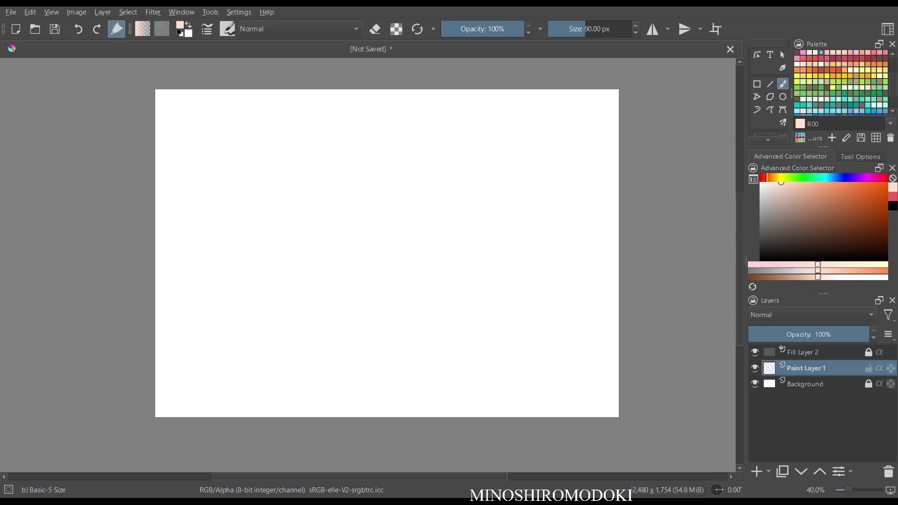
Lower Fill Layer 2's opacity to 18% and return to Paint Layer 1.
click(814, 352)
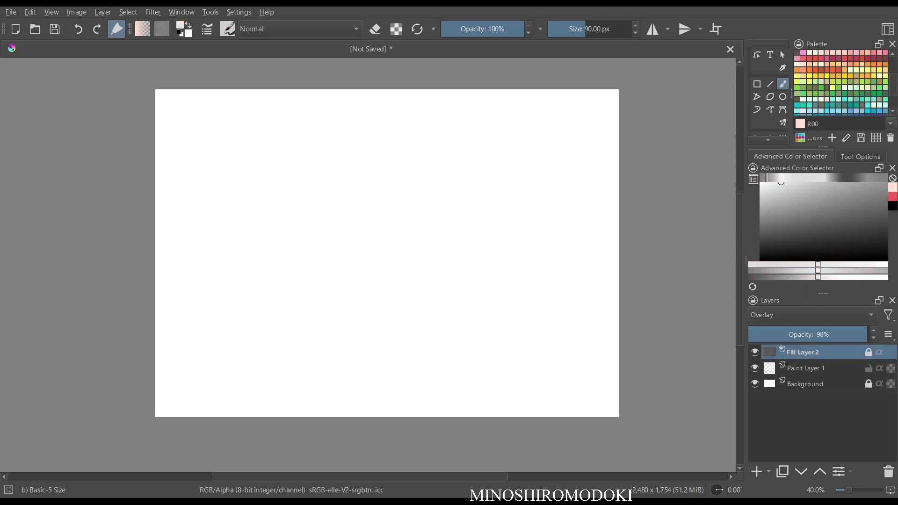
drag(797, 334, 770, 334)
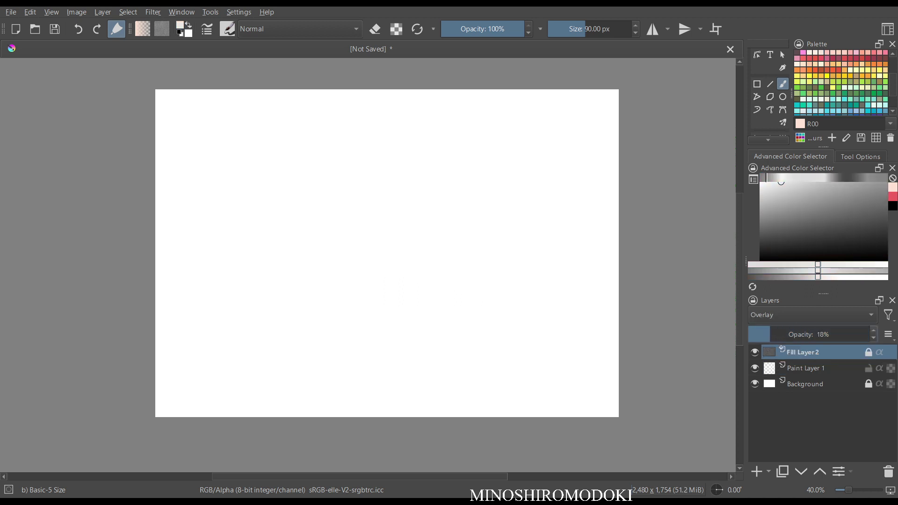
click(814, 368)
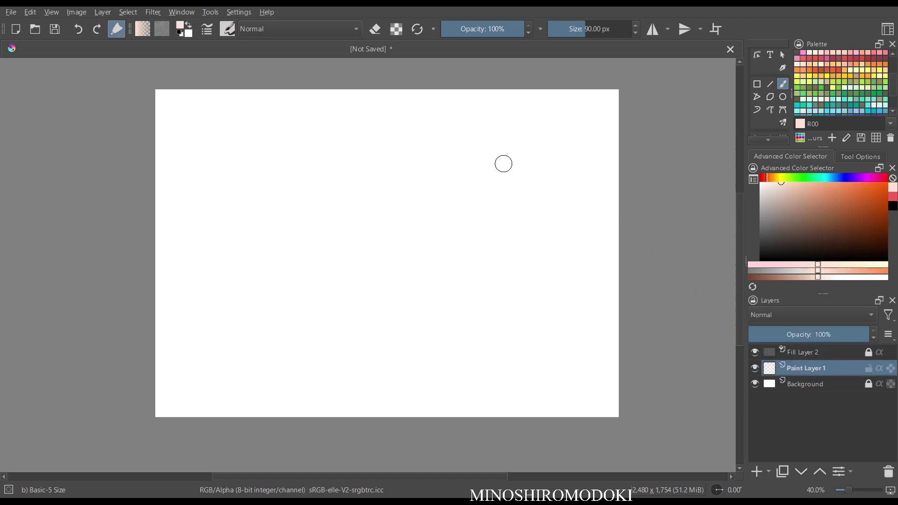
Paint pale R00 test strokes on Paint Layer 1 with the 90 px brush and undo them.
mouse_move(517, 149)
mouse_down()
mouse_move(447, 241)
mouse_move(563, 215)
mouse_move(607, 166)
mouse_up()
mouse_move(515, 195)
mouse_down()
mouse_move(548, 240)
mouse_move(551, 320)
mouse_up()
key(ctrl+z)
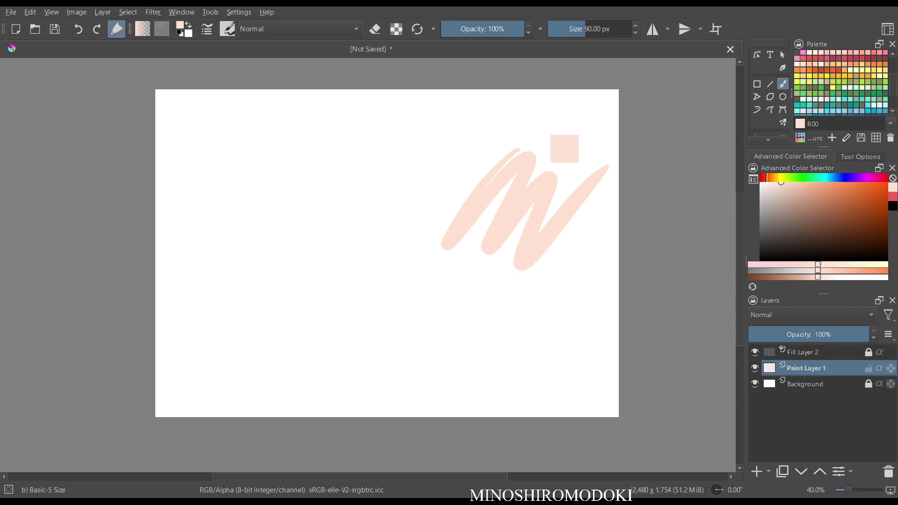
key(ctrl+z)
Switch to the Pencil-2 brush at 10 px and sketch a pale looping circle in the canvas's upper right.
right_click(550, 175)
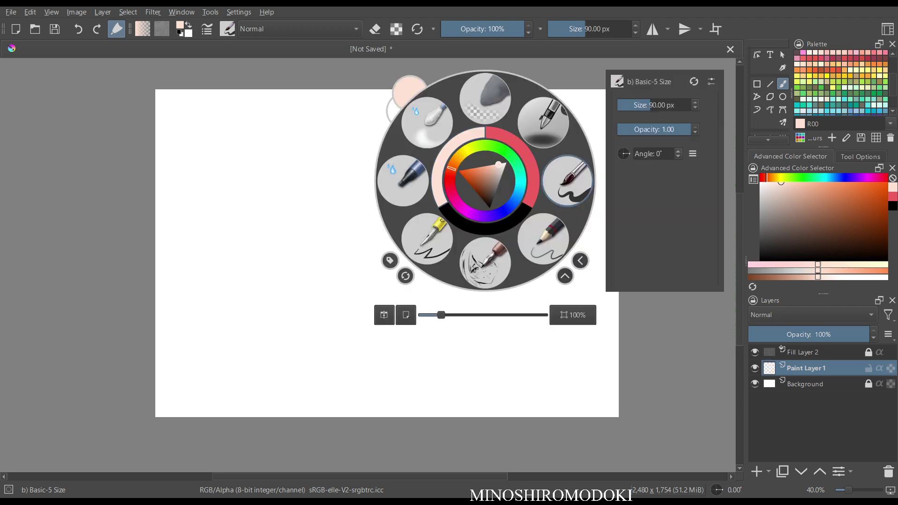
click(543, 238)
drag(528, 197, 538, 176)
scroll(537, 176, up, 1)
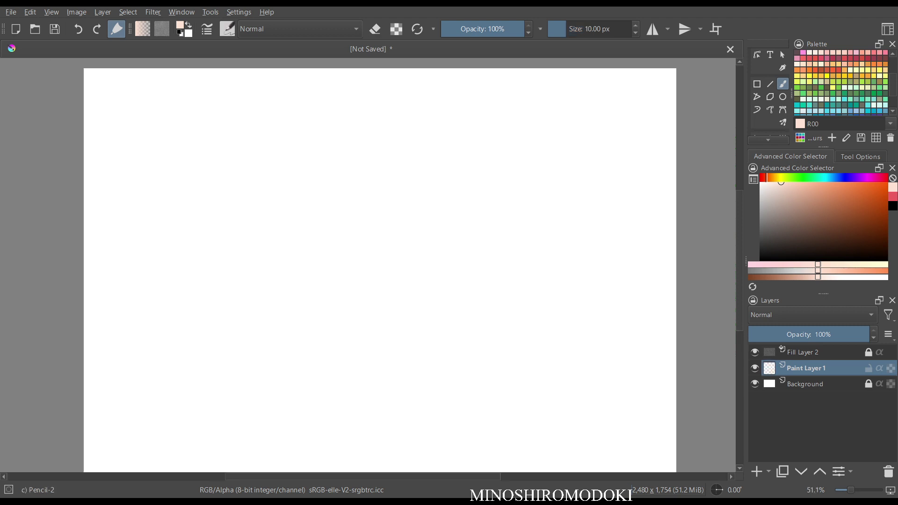
scroll(611, 162, down, 1)
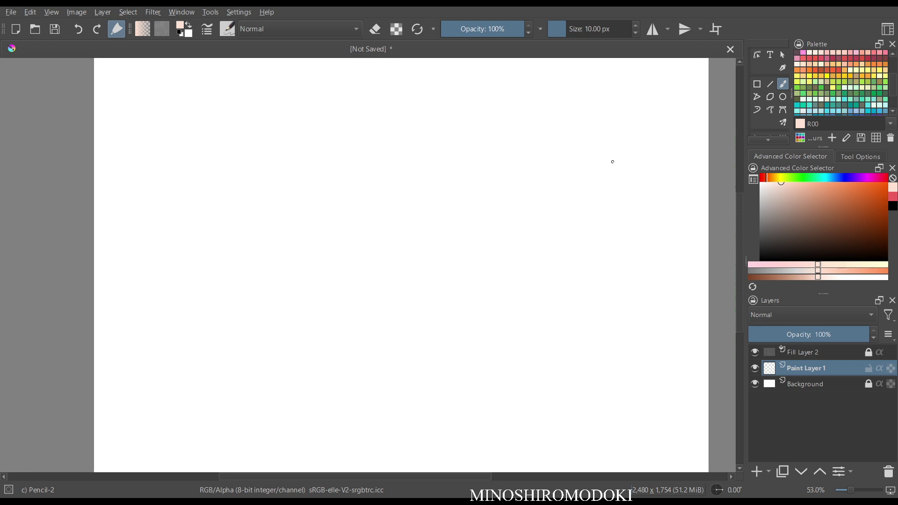
scroll(611, 162, down, 1)
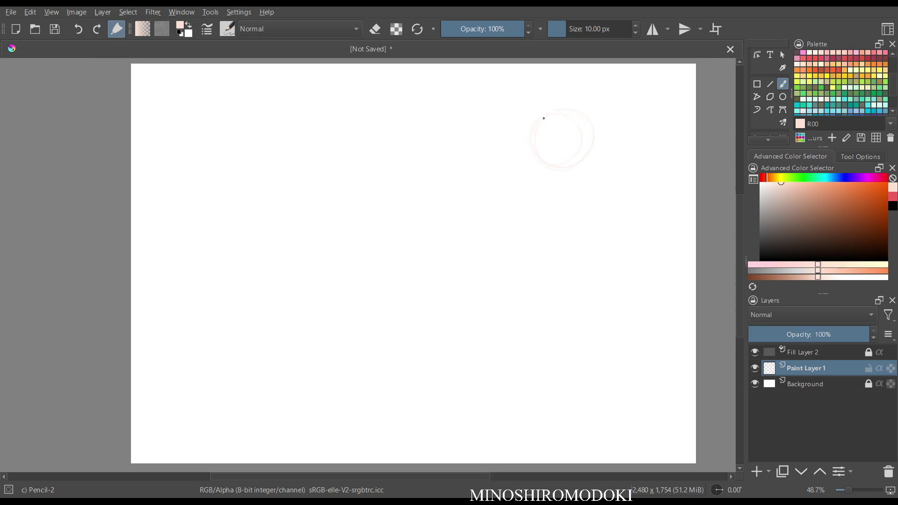
Reset the drawing color to black and sketch two rows of loose warm-up circles across the upper canvas.
key(d)
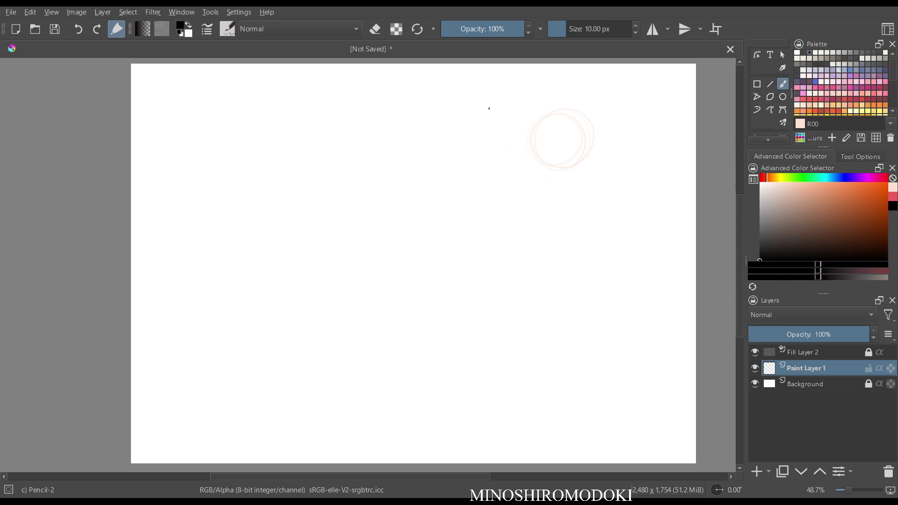
mouse_move(489, 109)
mouse_down()
mouse_move(503, 156)
mouse_move(459, 128)
mouse_move(482, 108)
mouse_up()
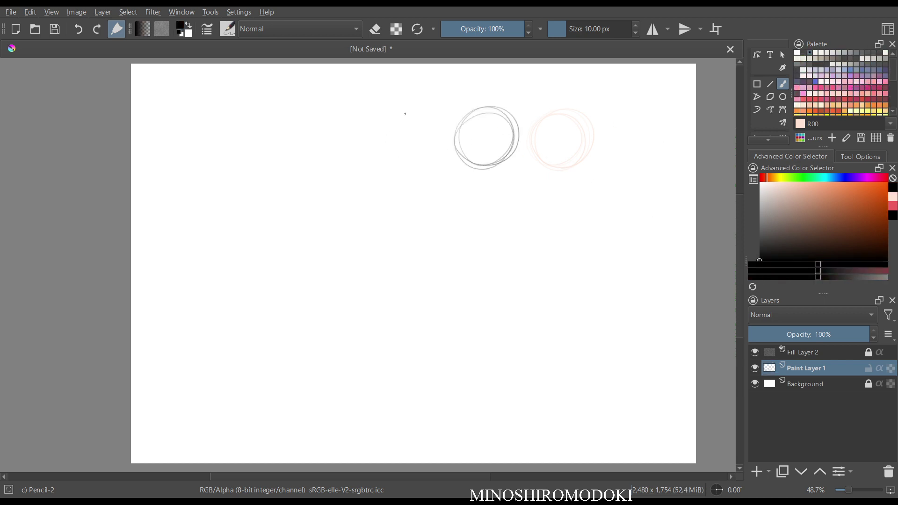
mouse_move(405, 113)
mouse_down()
mouse_move(391, 161)
mouse_move(416, 163)
mouse_move(418, 114)
mouse_move(388, 119)
mouse_move(375, 155)
mouse_move(301, 146)
mouse_move(341, 152)
mouse_move(344, 106)
mouse_move(308, 115)
mouse_move(236, 165)
mouse_move(272, 157)
mouse_up()
mouse_move(196, 197)
mouse_down()
mouse_move(261, 198)
mouse_move(194, 220)
mouse_move(222, 242)
mouse_up()
mouse_move(323, 190)
mouse_down()
mouse_move(349, 215)
mouse_move(330, 243)
mouse_move(347, 194)
mouse_up()
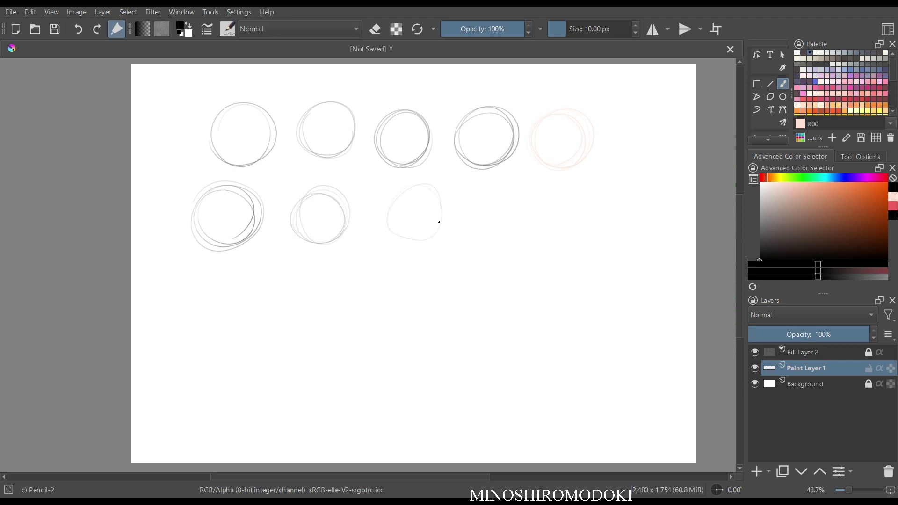
mouse_move(439, 222)
mouse_down()
mouse_move(394, 197)
mouse_move(418, 186)
mouse_up()
mouse_move(500, 244)
mouse_down()
mouse_move(534, 212)
mouse_move(515, 187)
mouse_move(489, 220)
mouse_up()
mouse_move(579, 211)
mouse_down()
mouse_move(612, 232)
mouse_move(617, 193)
mouse_move(595, 182)
mouse_move(574, 208)
mouse_move(646, 166)
mouse_move(651, 127)
mouse_move(628, 118)
mouse_move(602, 149)
mouse_up()
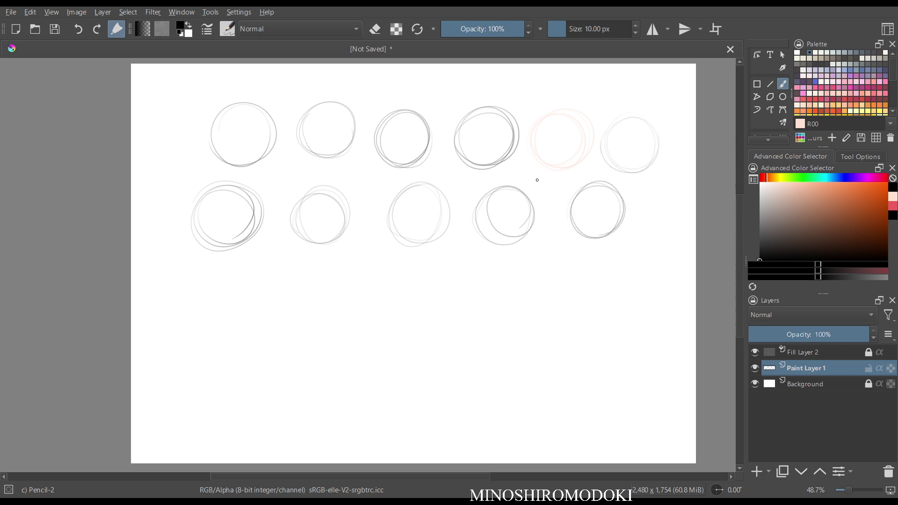
Sketch two more rows of five warm-up circles below the others and clear Paint Layer 1.
mouse_move(220, 308)
mouse_down()
mouse_move(212, 267)
mouse_move(218, 320)
mouse_move(262, 290)
mouse_move(239, 258)
mouse_move(201, 300)
mouse_up()
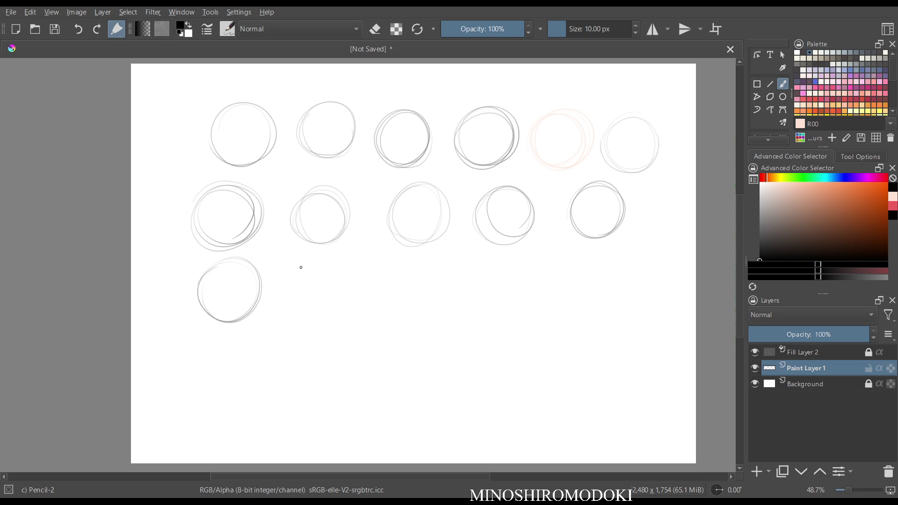
mouse_move(300, 311)
mouse_down()
mouse_move(291, 297)
mouse_move(349, 268)
mouse_move(301, 287)
mouse_move(358, 300)
mouse_up()
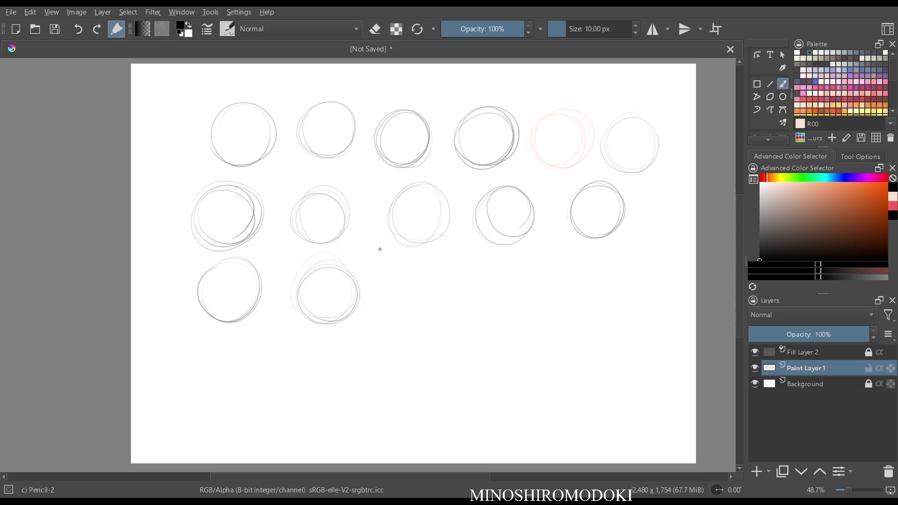
mouse_move(404, 269)
mouse_down()
mouse_move(401, 308)
mouse_move(417, 320)
mouse_move(455, 309)
mouse_move(521, 321)
mouse_move(552, 284)
mouse_move(601, 328)
mouse_move(624, 321)
mouse_move(636, 284)
mouse_move(633, 304)
mouse_up()
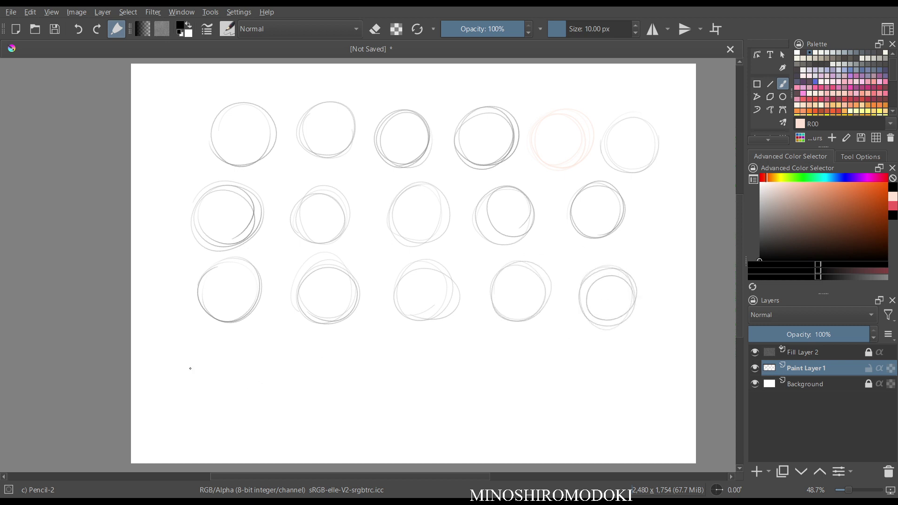
mouse_move(191, 369)
mouse_down()
mouse_move(237, 344)
mouse_move(219, 335)
mouse_up()
mouse_move(283, 362)
mouse_down()
mouse_move(337, 375)
mouse_move(294, 345)
mouse_move(304, 337)
mouse_up()
mouse_move(428, 338)
mouse_down()
mouse_move(448, 347)
mouse_move(402, 343)
mouse_move(399, 371)
mouse_move(440, 389)
mouse_up()
mouse_move(522, 331)
mouse_down()
mouse_move(487, 372)
mouse_move(503, 391)
mouse_move(543, 377)
mouse_up()
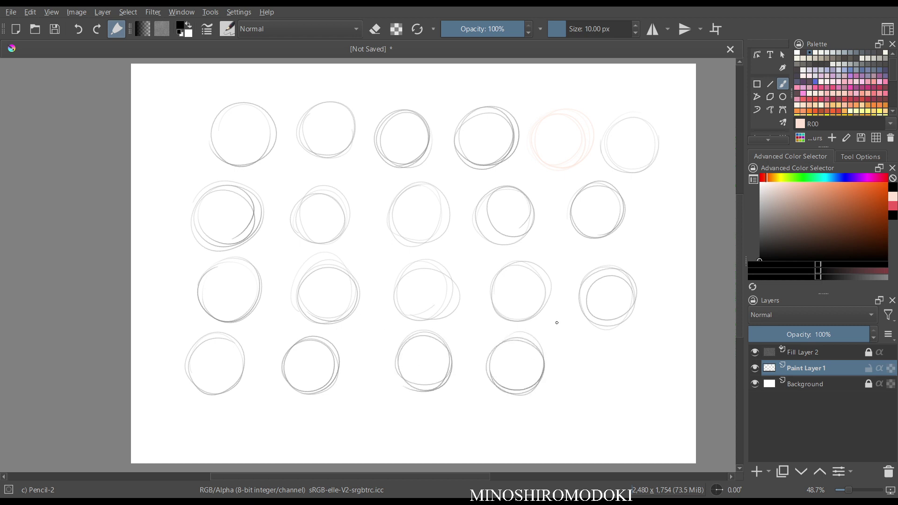
mouse_move(588, 352)
mouse_down()
mouse_move(632, 387)
mouse_move(584, 346)
mouse_up()
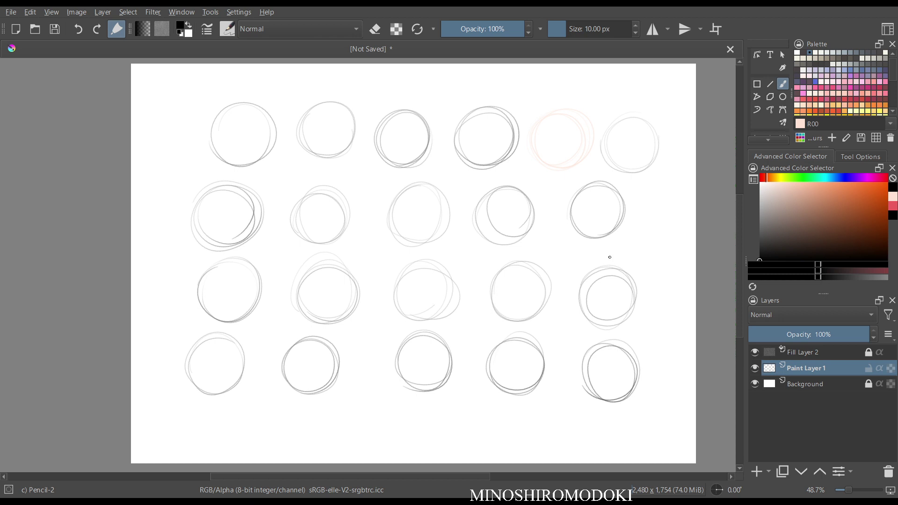
key(Delete)
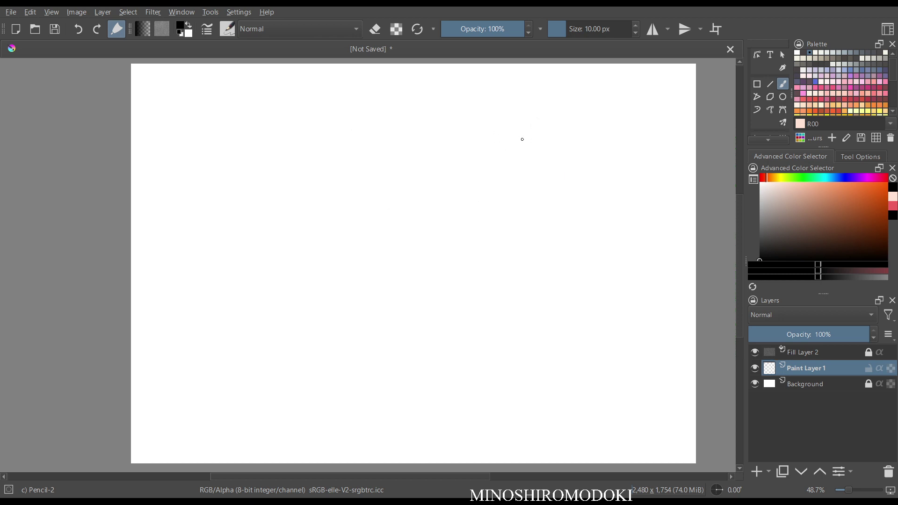
Sketch a light S-shaped line of action for a figure on the right half of the canvas.
drag(589, 167, 586, 173)
scroll(592, 123, up, 1)
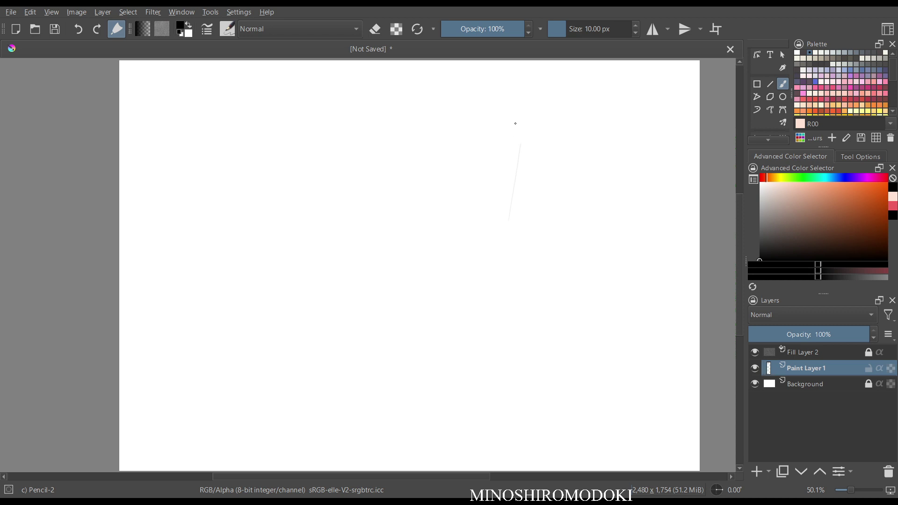
drag(513, 131, 499, 221)
drag(501, 179, 517, 274)
mouse_move(506, 236)
mouse_down()
mouse_move(569, 369)
mouse_move(529, 285)
mouse_move(566, 377)
mouse_up()
drag(563, 352, 549, 394)
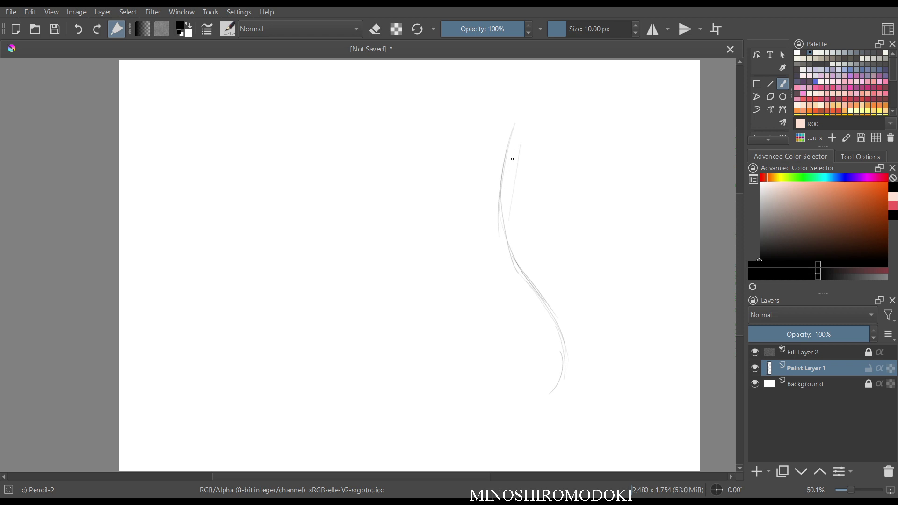
Sketch the figure's oval head, neck, shoulders and ribcage over the upper part of the action line.
mouse_move(518, 133)
mouse_down()
mouse_move(479, 159)
mouse_move(495, 184)
mouse_move(527, 167)
mouse_move(521, 138)
mouse_move(489, 140)
mouse_move(479, 161)
mouse_move(501, 184)
mouse_move(521, 180)
mouse_move(493, 133)
mouse_move(510, 194)
mouse_move(507, 222)
mouse_move(481, 213)
mouse_move(500, 219)
mouse_move(519, 209)
mouse_move(488, 197)
mouse_move(456, 213)
mouse_move(459, 228)
mouse_move(457, 212)
mouse_move(535, 202)
mouse_move(538, 235)
mouse_move(525, 223)
mouse_move(539, 258)
mouse_up()
drag(517, 214, 535, 280)
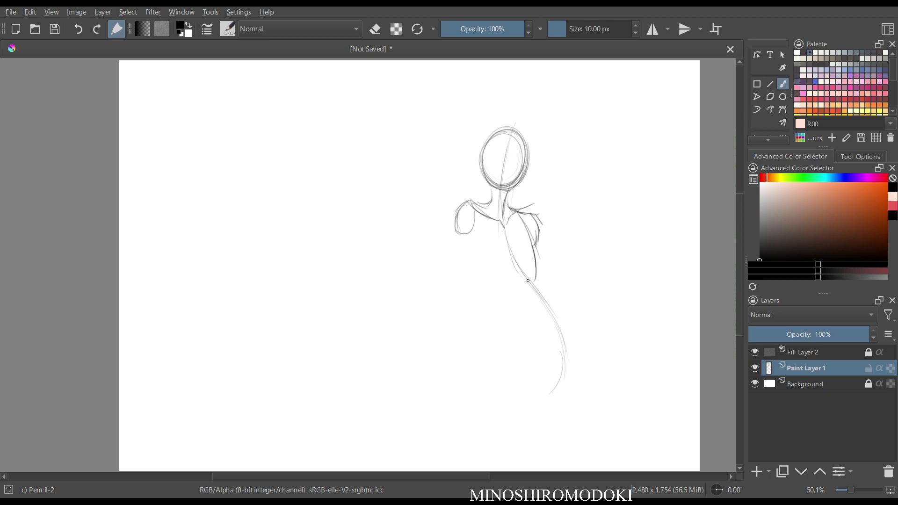
drag(468, 236, 470, 263)
mouse_move(466, 235)
mouse_down()
mouse_move(469, 252)
mouse_move(504, 286)
mouse_up()
drag(474, 258, 521, 245)
mouse_move(518, 213)
mouse_down()
mouse_move(537, 262)
mouse_move(534, 282)
mouse_move(528, 278)
mouse_up()
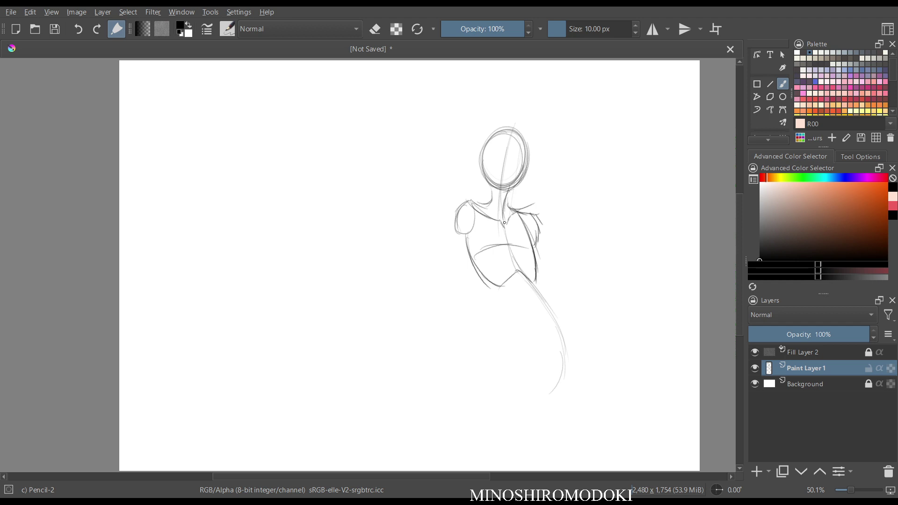
Draw the torso's center line down through the abdomen and mark the slanted pelvis line.
drag(504, 223, 542, 320)
drag(528, 286, 550, 344)
drag(517, 271, 540, 350)
drag(489, 306, 531, 360)
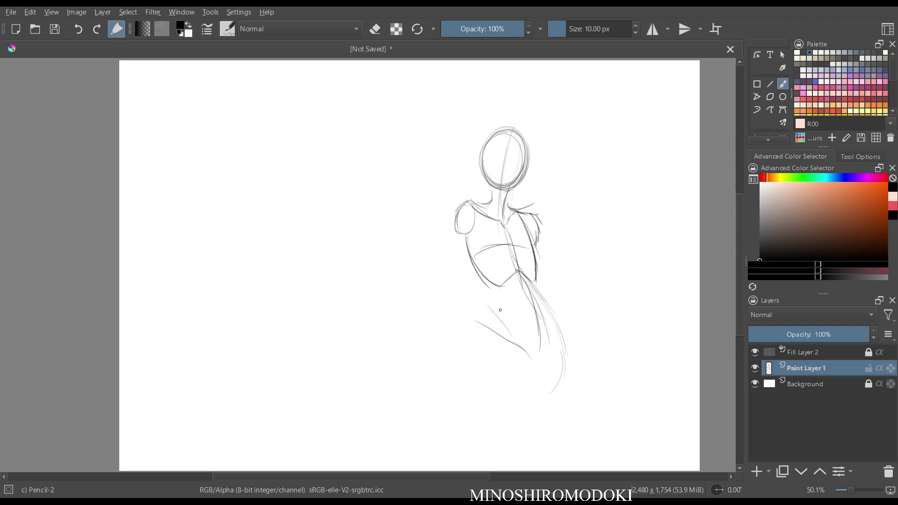
Outline both sides of the figure's waist and hips and close the bottom of the pelvis.
mouse_move(481, 275)
mouse_down()
mouse_move(498, 307)
mouse_move(472, 346)
mouse_up()
mouse_move(496, 297)
mouse_down()
mouse_move(476, 352)
mouse_move(492, 298)
mouse_up()
drag(493, 293, 481, 365)
drag(476, 268, 494, 313)
drag(491, 285, 479, 336)
drag(508, 247, 530, 338)
drag(534, 276, 545, 305)
drag(537, 277, 540, 310)
mouse_move(535, 278)
mouse_down()
mouse_move(557, 311)
mouse_move(550, 307)
mouse_move(561, 346)
mouse_move(554, 341)
mouse_up()
drag(553, 341, 528, 366)
drag(490, 331, 532, 366)
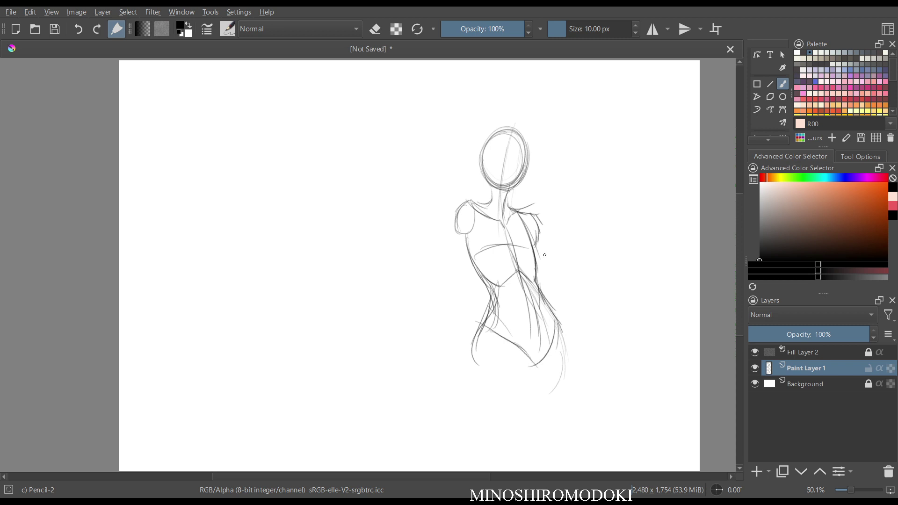
Sketch the figure's raised forearm and bent hand beside the head, with a circle marking the elbow.
mouse_move(540, 234)
mouse_down()
mouse_move(558, 306)
mouse_move(560, 217)
mouse_move(546, 183)
mouse_up()
drag(546, 183, 541, 188)
drag(542, 188, 559, 228)
Block in the figure's lowered arm on the opposite side with straight guide lines and an elbow circle, checking it in mirrored view.
drag(457, 227, 426, 335)
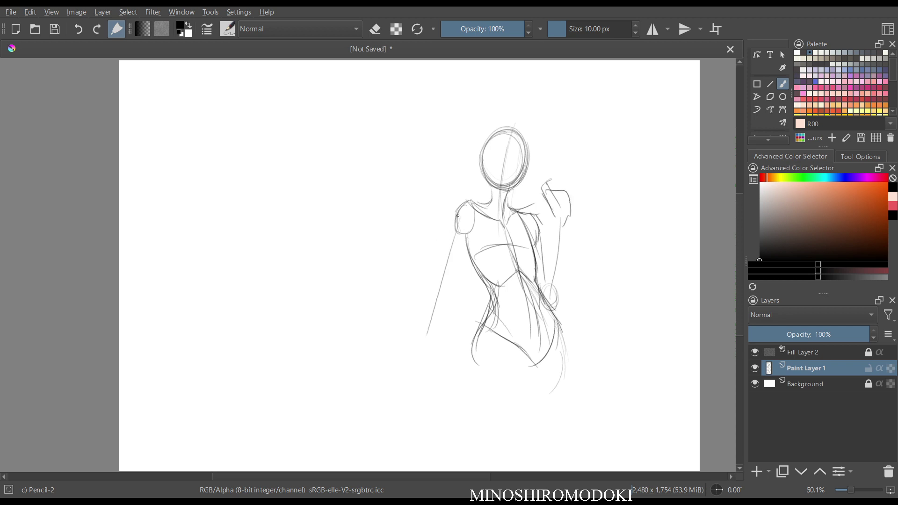
mouse_move(458, 221)
mouse_down()
mouse_move(450, 316)
mouse_move(448, 310)
mouse_up()
mouse_move(456, 293)
mouse_down()
mouse_move(461, 311)
mouse_move(411, 378)
mouse_move(414, 362)
mouse_up()
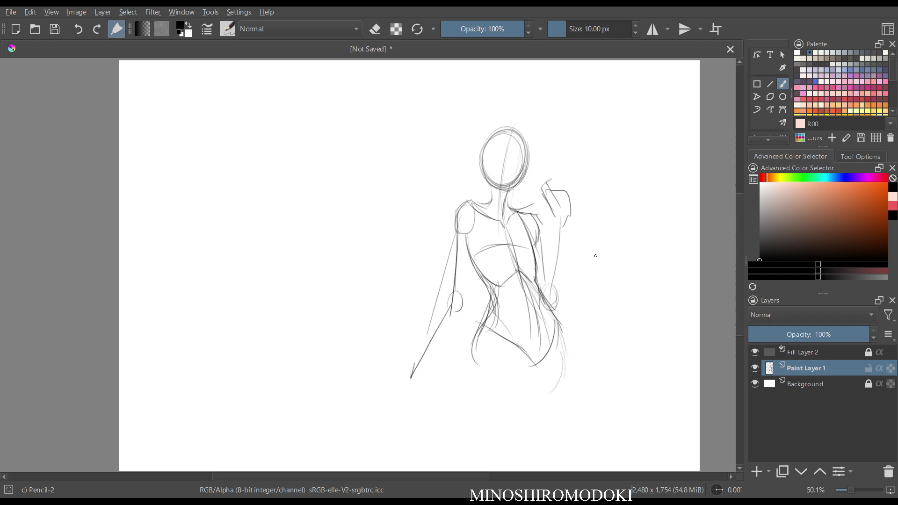
key(m)
key(m)
key(m)
key(m)
Try a vertical center line, a horizontal eye line and a jaw outline on the head oval.
mouse_move(592, 281)
mouse_down()
mouse_move(593, 244)
mouse_move(547, 200)
mouse_up()
drag(398, 125, 423, 212)
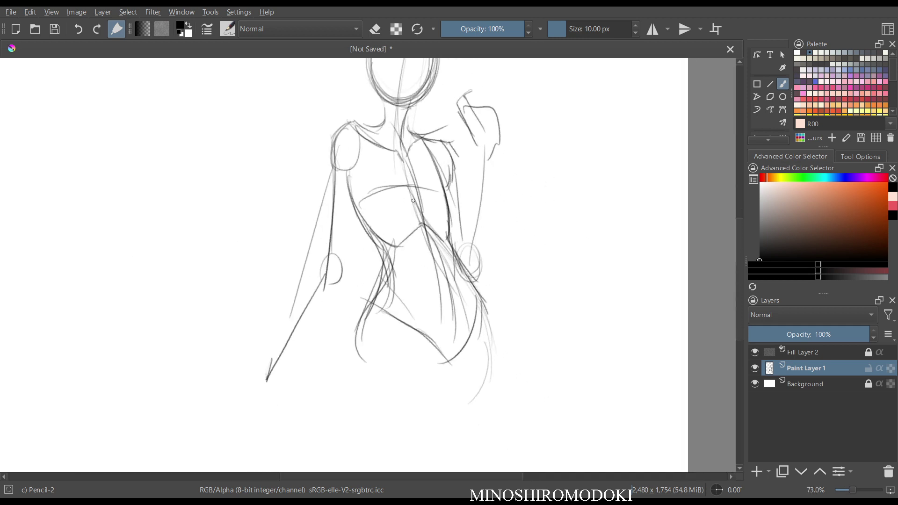
drag(552, 138, 551, 184)
mouse_move(374, 128)
mouse_down()
mouse_move(391, 195)
mouse_move(421, 192)
mouse_move(410, 194)
mouse_move(398, 234)
mouse_up()
drag(399, 150, 398, 256)
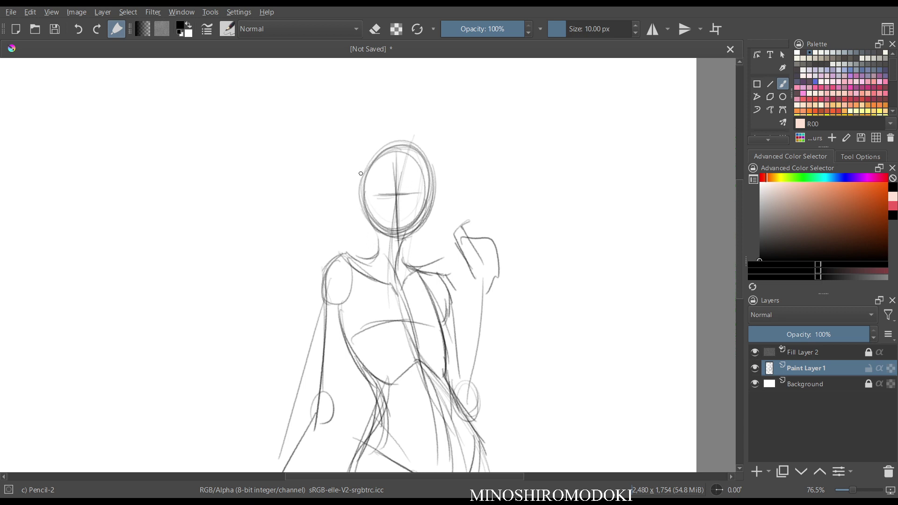
mouse_move(375, 194)
mouse_down()
mouse_move(421, 194)
mouse_move(374, 223)
mouse_up()
mouse_move(369, 179)
mouse_down()
mouse_move(377, 233)
mouse_move(374, 225)
mouse_move(398, 251)
mouse_up()
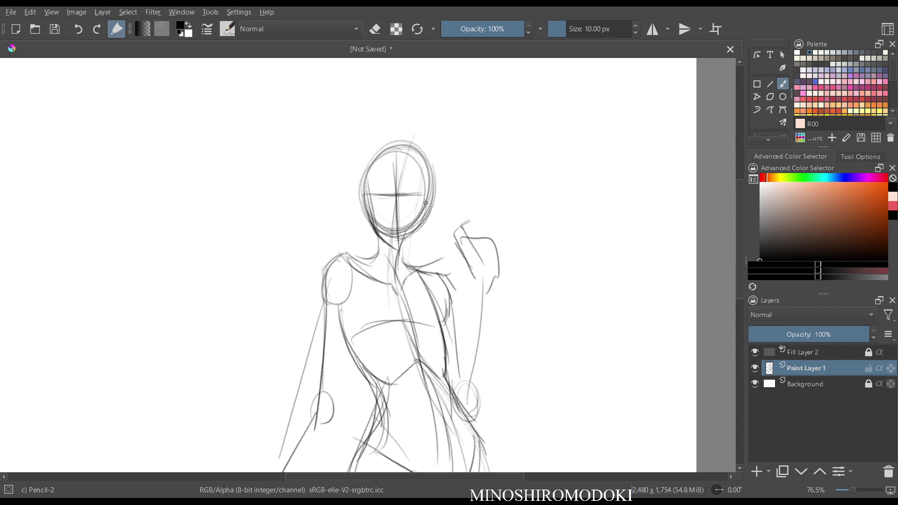
Undo the strokes for the face guidelines and jaw.
key(ctrl+z)
key(ctrl+z)
key(ctrl+z)
key(ctrl+z)
key(ctrl+z)
key(ctrl+z)
key(ctrl+z)
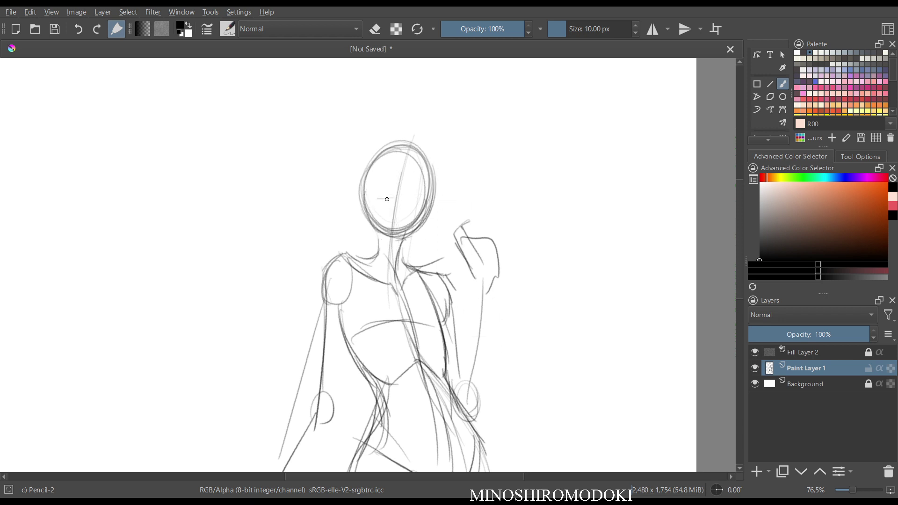
key(ctrl+z)
Draw a slightly tilted center line and an eye line across the head oval, and mark the side of the face.
mouse_move(400, 164)
mouse_down()
mouse_move(391, 241)
mouse_move(392, 233)
mouse_up()
mouse_move(372, 196)
mouse_down()
mouse_move(418, 200)
mouse_move(372, 195)
mouse_move(408, 198)
mouse_move(375, 227)
mouse_up()
drag(367, 180, 374, 235)
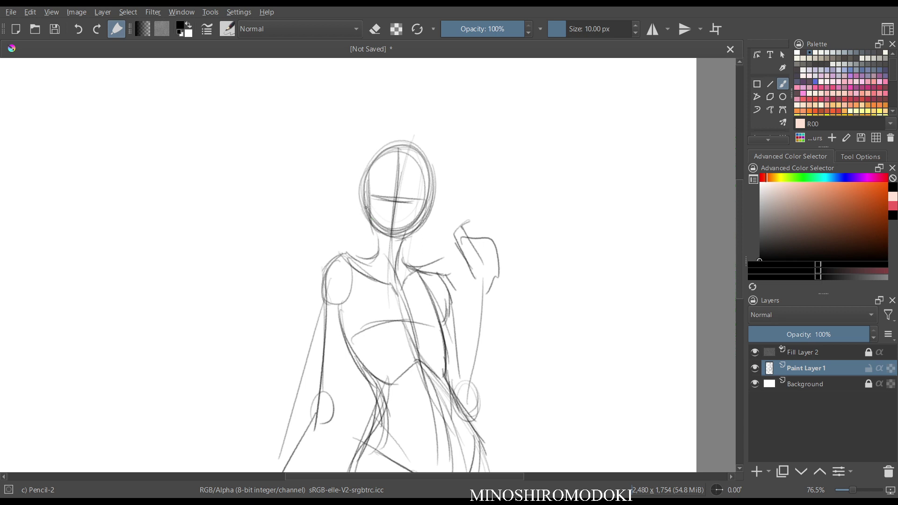
Outline both cheeks and the jaw below the head oval, tapering them to a narrow chin.
drag(365, 202, 387, 247)
drag(431, 182, 414, 234)
drag(424, 197, 400, 249)
drag(367, 220, 393, 252)
mouse_move(426, 212)
mouse_down()
mouse_move(410, 241)
mouse_move(417, 232)
mouse_move(400, 249)
mouse_up()
drag(415, 231, 390, 251)
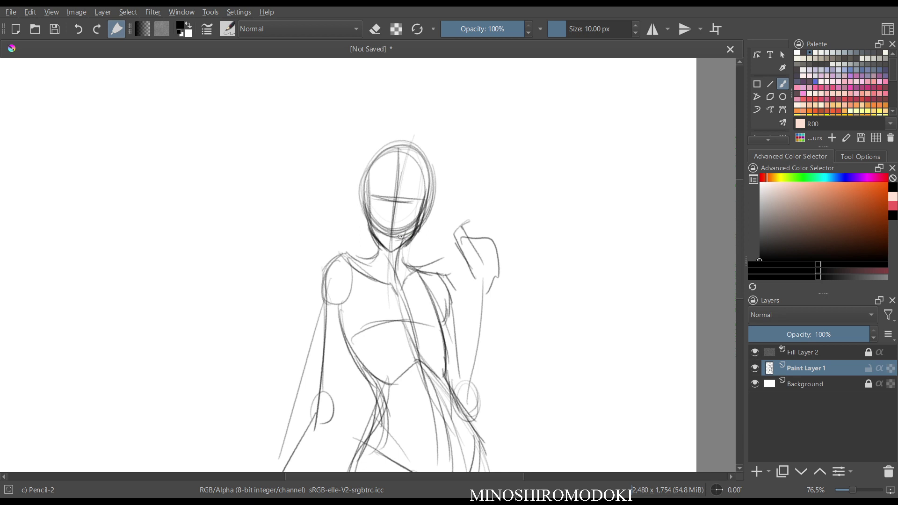
Darken the contours of the neck and both shoulders and check the figure in mirrored view.
mouse_move(401, 171)
mouse_down()
mouse_move(393, 247)
mouse_move(394, 234)
mouse_move(373, 239)
mouse_move(379, 279)
mouse_move(397, 265)
mouse_move(402, 246)
mouse_move(399, 264)
mouse_move(331, 260)
mouse_move(322, 299)
mouse_up()
mouse_move(401, 258)
mouse_down()
mouse_move(413, 274)
mouse_move(432, 272)
mouse_move(451, 304)
mouse_up()
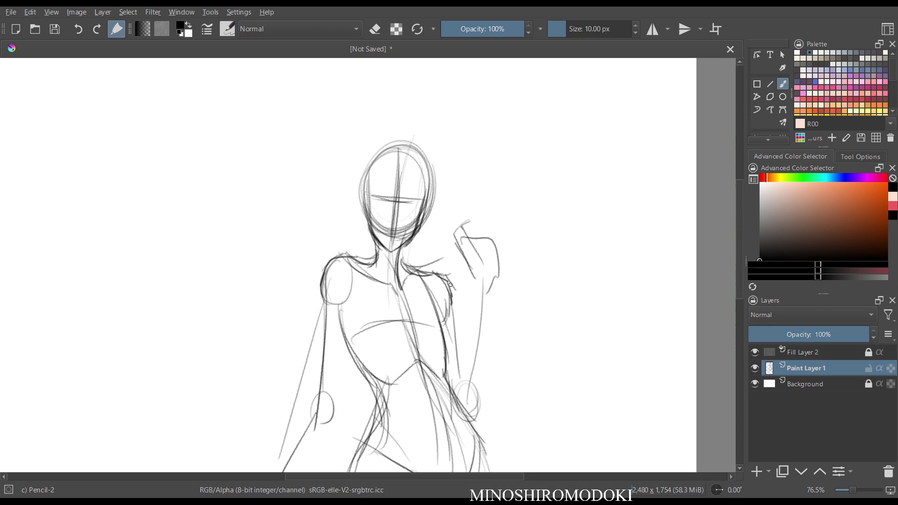
key(m)
key(m)
Add a curved line across the upper chest and reinforce the side contours of the ribcage and waist.
scroll(460, 266, up, 1)
scroll(460, 266, down, 2)
drag(460, 265, 413, 154)
drag(306, 187, 347, 261)
mouse_move(307, 187)
mouse_down()
mouse_move(382, 179)
mouse_move(405, 236)
mouse_move(406, 272)
mouse_up()
drag(375, 236, 397, 330)
drag(390, 290, 402, 355)
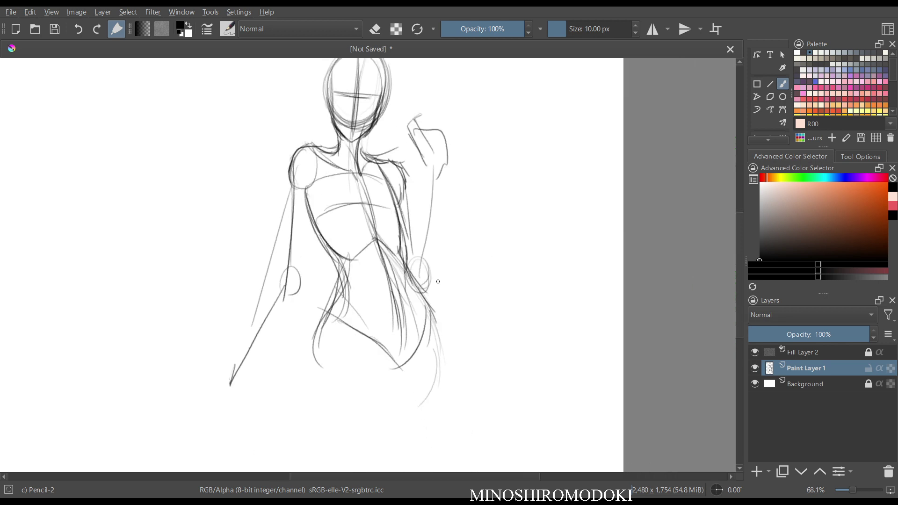
Block in the front thigh with a center line, a curved band near its top and side contours, and start the other hip's outer contour.
scroll(448, 256, down, 2)
scroll(449, 249, down, 1)
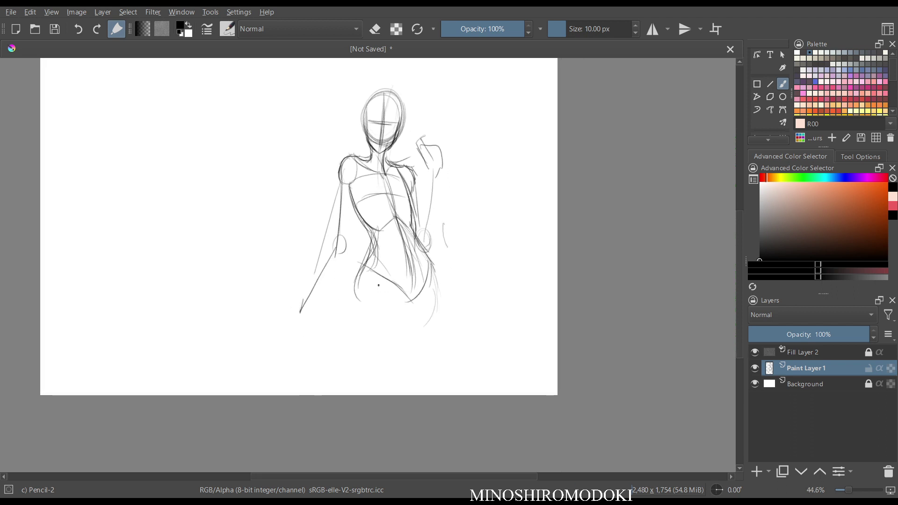
drag(379, 285, 342, 392)
mouse_move(352, 300)
mouse_down()
mouse_move(398, 294)
mouse_move(400, 334)
mouse_up()
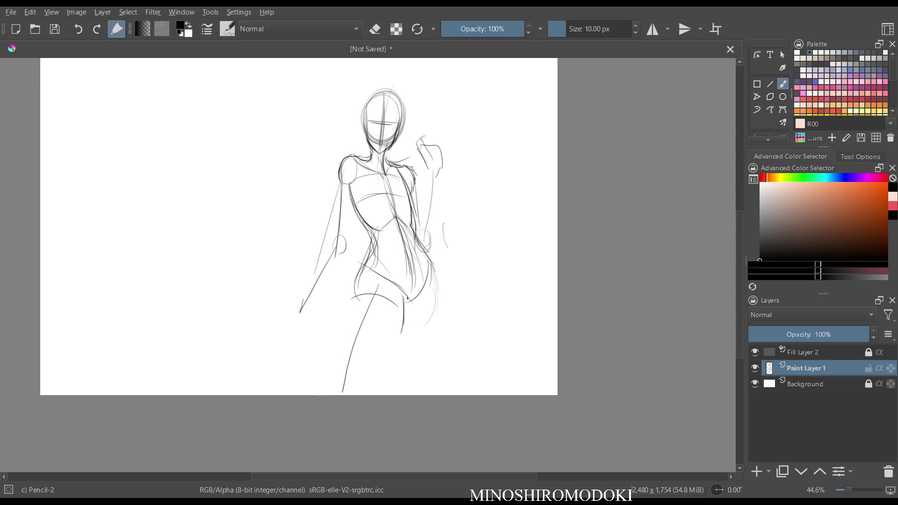
drag(407, 298, 397, 350)
mouse_move(436, 263)
mouse_down()
mouse_move(448, 309)
mouse_move(444, 348)
mouse_up()
drag(368, 270, 352, 313)
mouse_move(363, 273)
mouse_down()
mouse_move(350, 307)
mouse_move(398, 294)
mouse_move(382, 372)
mouse_up()
drag(398, 323, 369, 393)
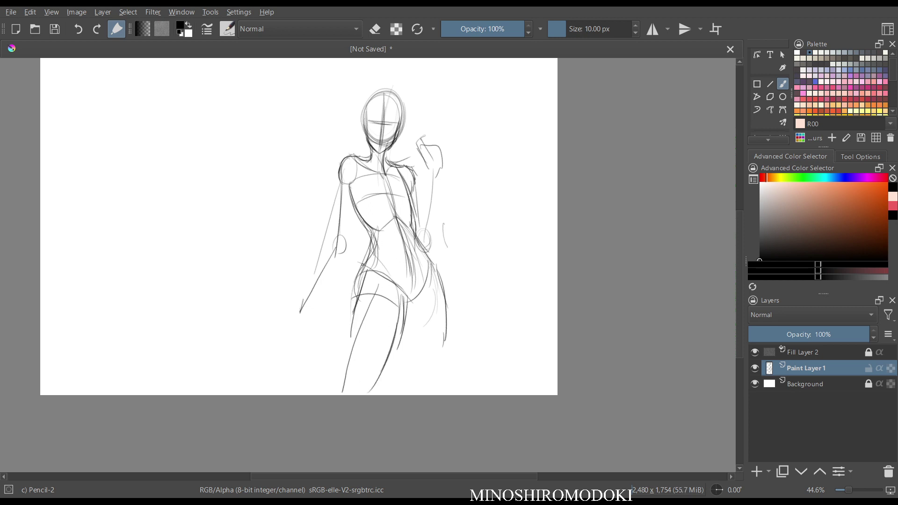
Strengthen the front thigh's outer and inner contours down to the bottom edge of the canvas.
drag(361, 281, 337, 392)
drag(350, 322, 342, 388)
drag(401, 303, 384, 387)
drag(395, 337, 374, 393)
Sketch the second thigh's inner and outer contours down from the hip and check them in mirrored view.
mouse_move(428, 252)
mouse_down()
mouse_move(446, 327)
mouse_move(439, 362)
mouse_up()
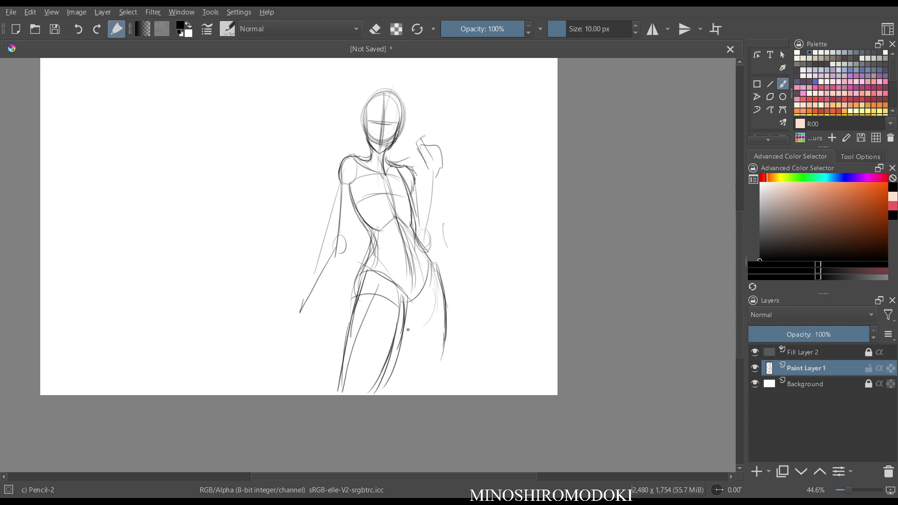
drag(414, 306, 420, 372)
drag(410, 333, 427, 382)
drag(439, 275, 450, 372)
drag(446, 337, 448, 373)
key(m)
key(m)
Outline the outer side of the lowered upper arm, its elbow cap and the armpit crease.
drag(457, 274, 457, 224)
drag(291, 167, 306, 243)
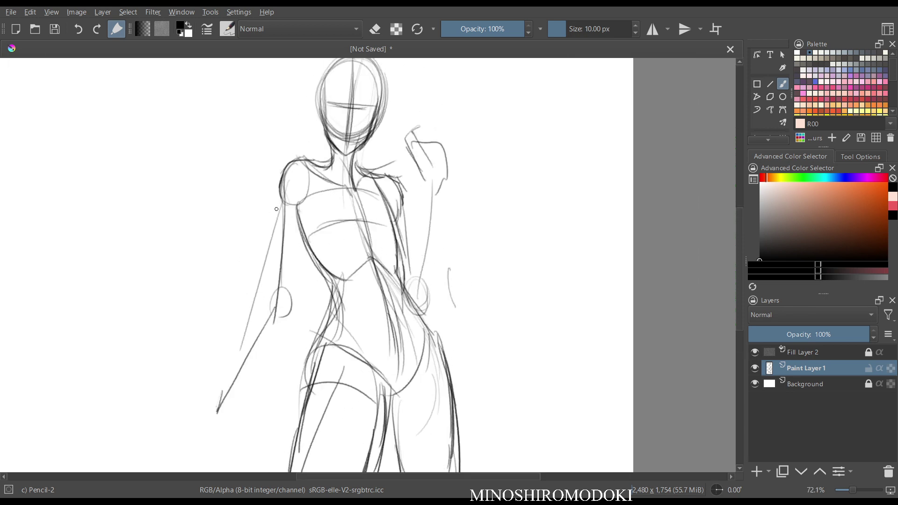
drag(280, 180, 278, 296)
mouse_move(276, 241)
mouse_down()
mouse_move(274, 291)
mouse_move(296, 287)
mouse_up()
drag(303, 193, 309, 205)
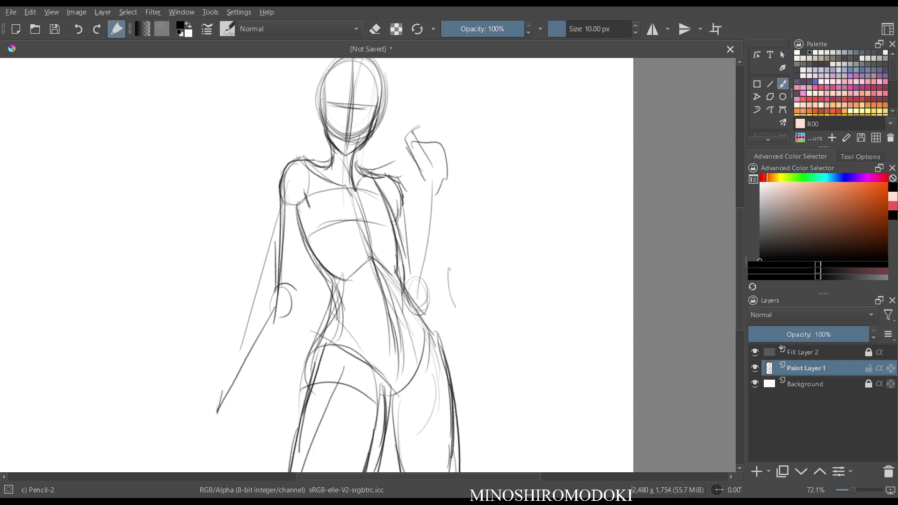
key(m)
key(m)
Add strokes for the other upper arm, then erase the raised arm and hand with an 81.51 px eraser.
mouse_move(408, 191)
mouse_down()
mouse_move(406, 246)
mouse_move(402, 225)
mouse_up()
mouse_move(405, 221)
mouse_down()
mouse_move(400, 266)
mouse_move(399, 255)
mouse_up()
key(e)
click(583, 29)
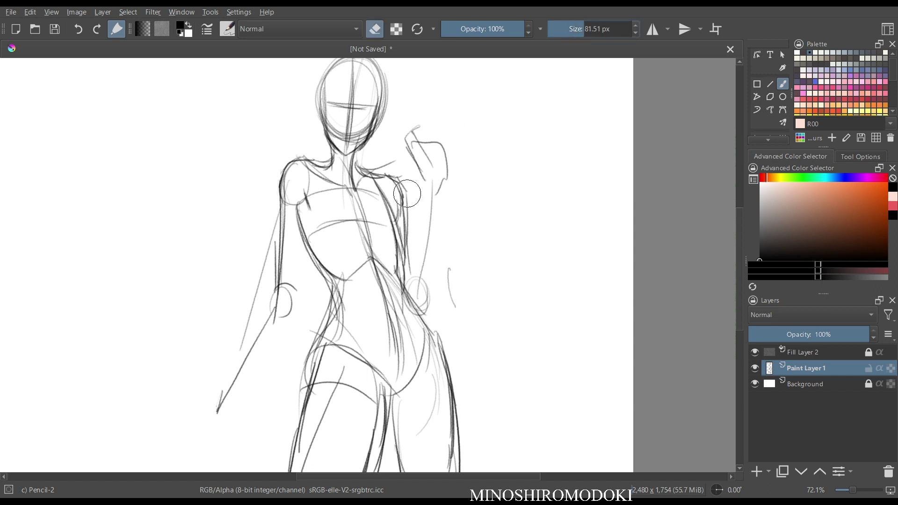
mouse_move(408, 193)
mouse_down()
mouse_move(420, 296)
mouse_move(445, 186)
mouse_move(434, 189)
mouse_move(433, 172)
mouse_move(447, 249)
mouse_move(426, 145)
mouse_move(445, 150)
mouse_move(421, 130)
mouse_up()
key(e)
Sketch both breasts as rounded forms over the ribcage, refining them in normal and mirrored view.
key(m)
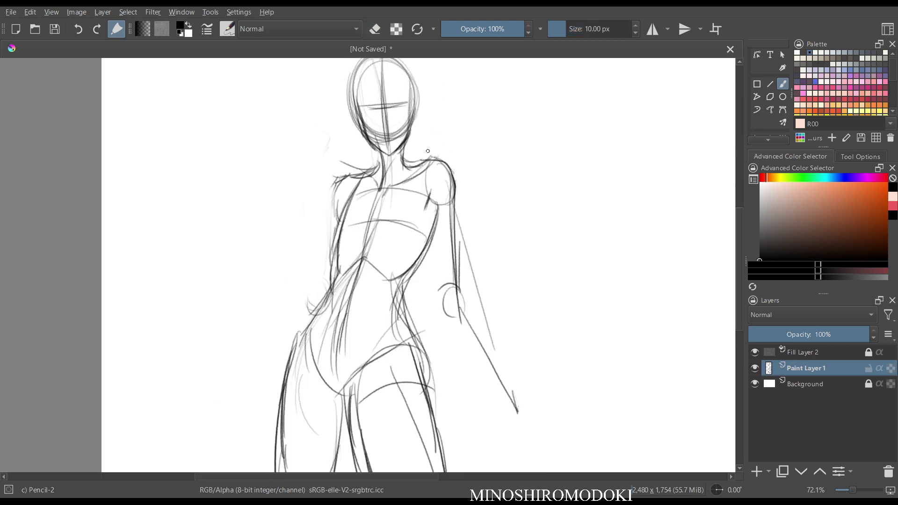
mouse_move(380, 151)
mouse_down()
mouse_move(377, 168)
mouse_move(339, 182)
mouse_move(338, 208)
mouse_move(318, 231)
mouse_move(339, 204)
mouse_move(328, 256)
mouse_move(366, 238)
mouse_move(336, 232)
mouse_move(323, 243)
mouse_move(329, 201)
mouse_move(323, 255)
mouse_up()
key(m)
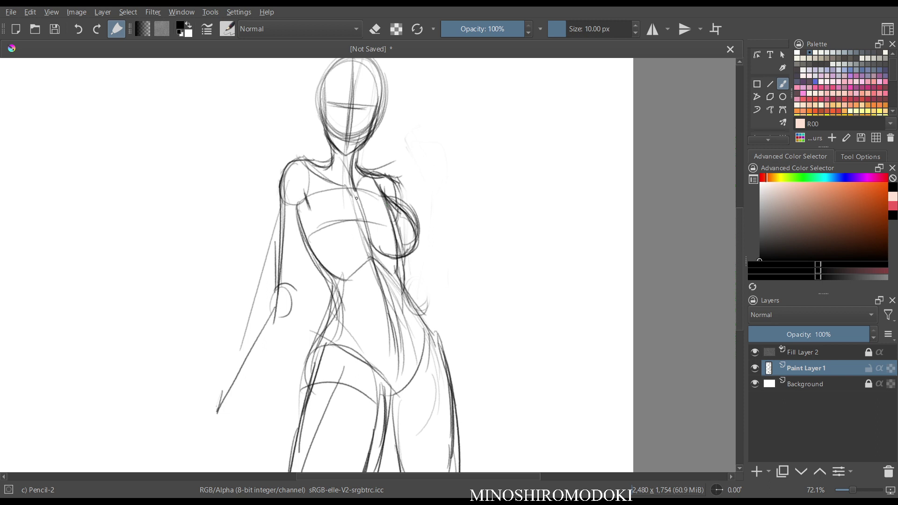
drag(356, 198, 363, 247)
drag(308, 195, 323, 257)
mouse_move(312, 204)
mouse_down()
mouse_move(307, 212)
mouse_move(330, 253)
mouse_move(344, 258)
mouse_move(364, 204)
mouse_up()
key(m)
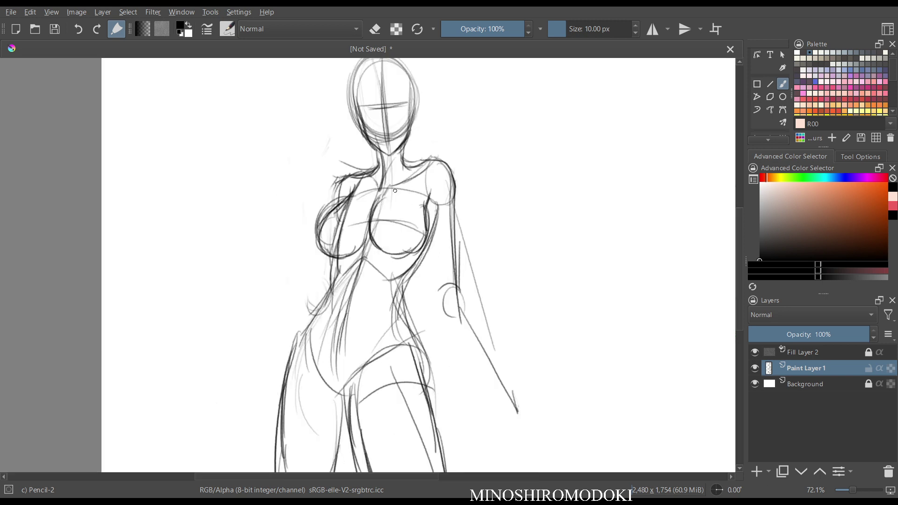
mouse_move(323, 232)
mouse_down()
mouse_move(334, 202)
mouse_move(327, 237)
mouse_move(344, 259)
mouse_up()
key(m)
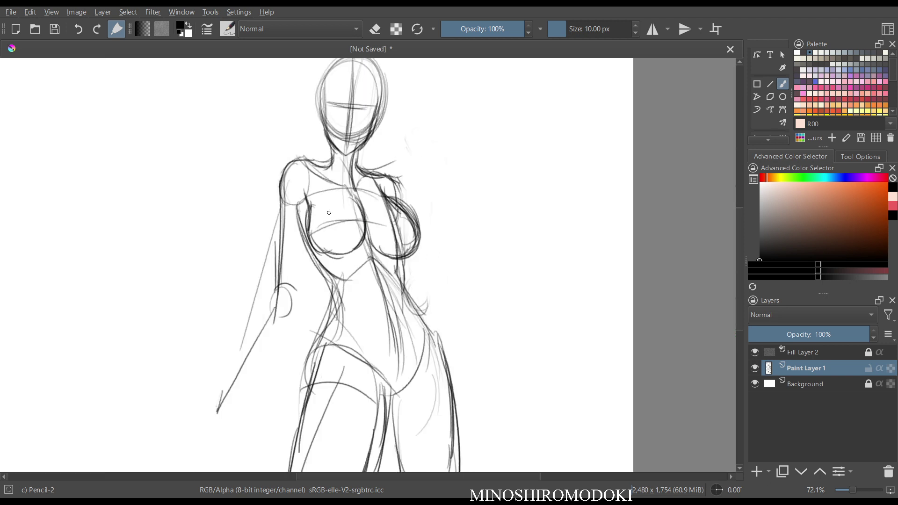
Draw the inner side of the lowered upper arm and both sides of its forearm, and check the overall pose.
mouse_move(299, 204)
mouse_down()
mouse_move(299, 289)
mouse_move(276, 287)
mouse_move(268, 329)
mouse_move(294, 317)
mouse_move(295, 328)
mouse_up()
mouse_move(297, 304)
mouse_down()
mouse_move(284, 358)
mouse_move(275, 382)
mouse_up()
drag(274, 300, 257, 401)
mouse_move(261, 359)
mouse_down()
mouse_move(260, 414)
mouse_move(270, 401)
mouse_up()
key(m)
key(m)
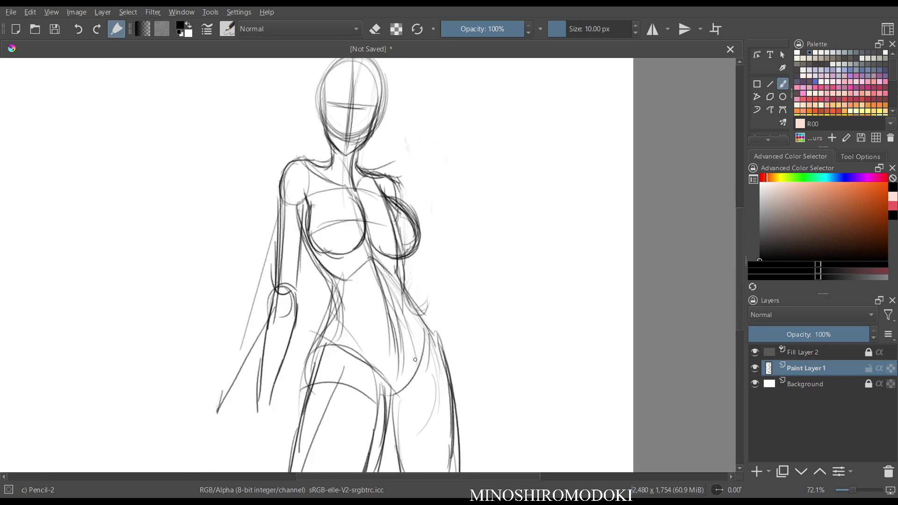
scroll(447, 242, down, 2)
scroll(440, 270, up, 2)
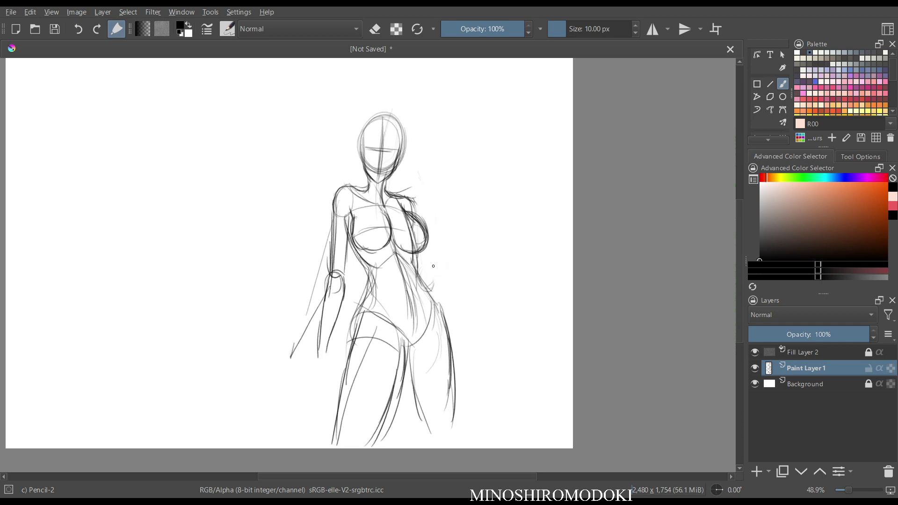
Lighten the elbow and forearm lines of the lowered arm with the eraser.
key(e)
mouse_move(333, 281)
mouse_down()
mouse_move(323, 328)
mouse_move(315, 274)
mouse_move(341, 275)
mouse_move(340, 250)
mouse_up()
key(e)
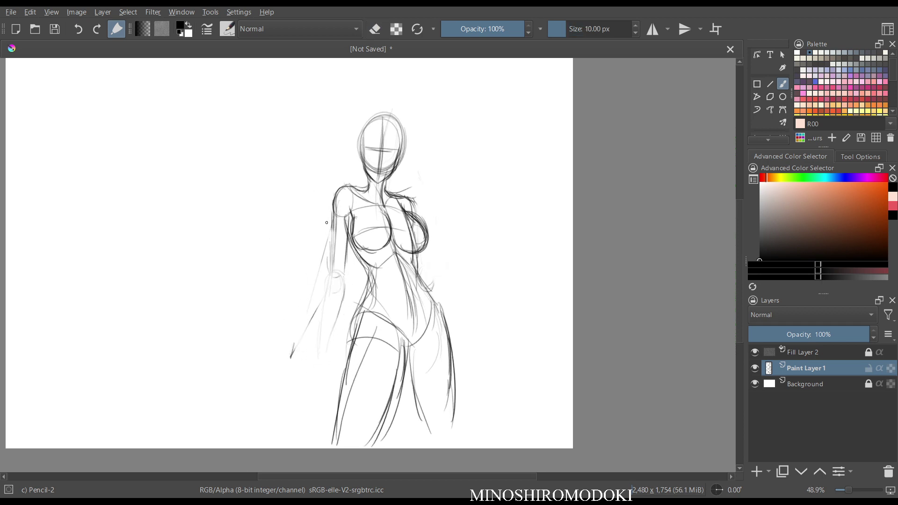
Redraw the lowered arm with clean upper arm and forearm contours and a gripping hand near the hip.
drag(334, 207, 331, 268)
mouse_move(347, 237)
mouse_down()
mouse_move(344, 271)
mouse_move(323, 284)
mouse_move(321, 307)
mouse_up()
drag(343, 274, 328, 327)
drag(328, 279, 317, 335)
mouse_move(319, 309)
mouse_down()
mouse_move(316, 338)
mouse_move(324, 341)
mouse_up()
mouse_move(318, 330)
mouse_down()
mouse_move(298, 347)
mouse_move(300, 358)
mouse_up()
Sketch a long diagonal rod held in the lowered hand, extending from behind the hip down past the fist.
mouse_move(313, 346)
mouse_down()
mouse_move(257, 388)
mouse_move(357, 299)
mouse_up()
drag(299, 353, 251, 396)
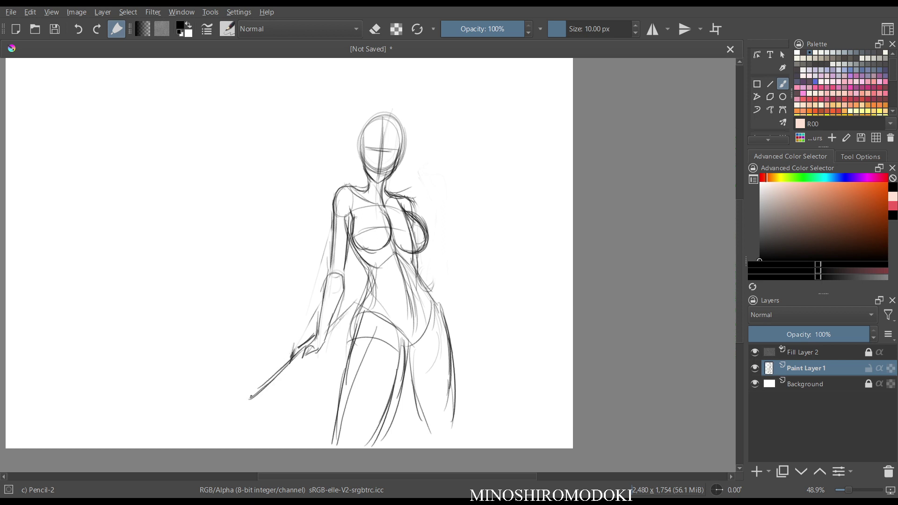
mouse_move(291, 371)
mouse_down()
mouse_move(248, 408)
mouse_move(248, 396)
mouse_up()
drag(333, 334, 351, 315)
Darken both sides of the waist and hips and add a curved line across the waist.
mouse_move(350, 242)
mouse_down()
mouse_move(380, 274)
mouse_move(418, 276)
mouse_move(352, 333)
mouse_up()
mouse_move(416, 263)
mouse_down()
mouse_move(444, 314)
mouse_move(414, 351)
mouse_up()
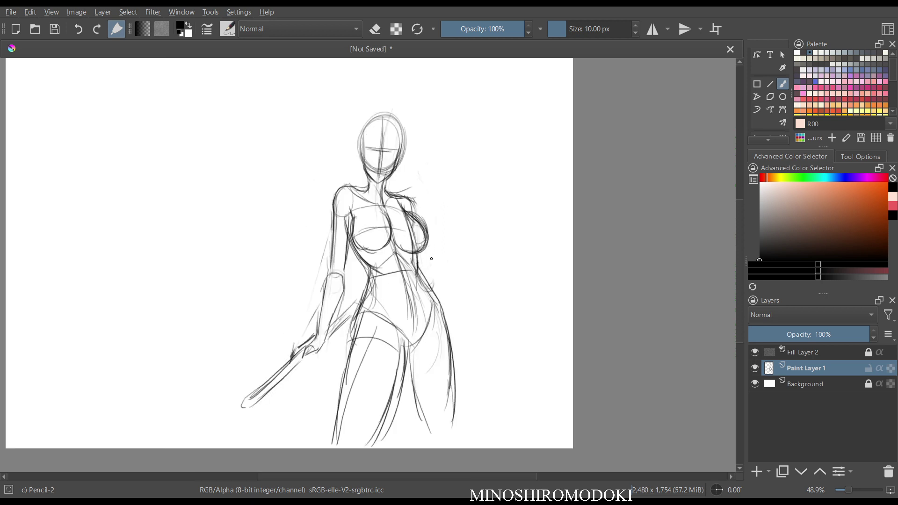
Try a slanted raised forearm with a wrist circle and hand beside the head, comparing it in mirrored view.
mouse_move(431, 259)
mouse_down()
mouse_move(448, 183)
mouse_move(430, 164)
mouse_up()
mouse_move(442, 191)
mouse_down()
mouse_move(427, 241)
mouse_move(434, 265)
mouse_move(419, 275)
mouse_move(447, 211)
mouse_move(441, 236)
mouse_up()
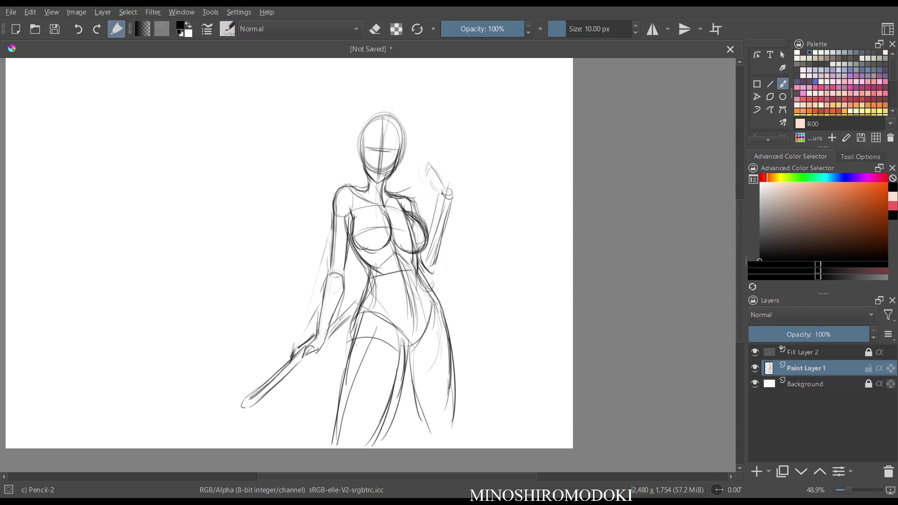
key(m)
key(m)
mouse_move(441, 190)
mouse_down()
mouse_move(429, 173)
mouse_move(452, 180)
mouse_move(440, 208)
mouse_up()
key(m)
key(m)
key(m)
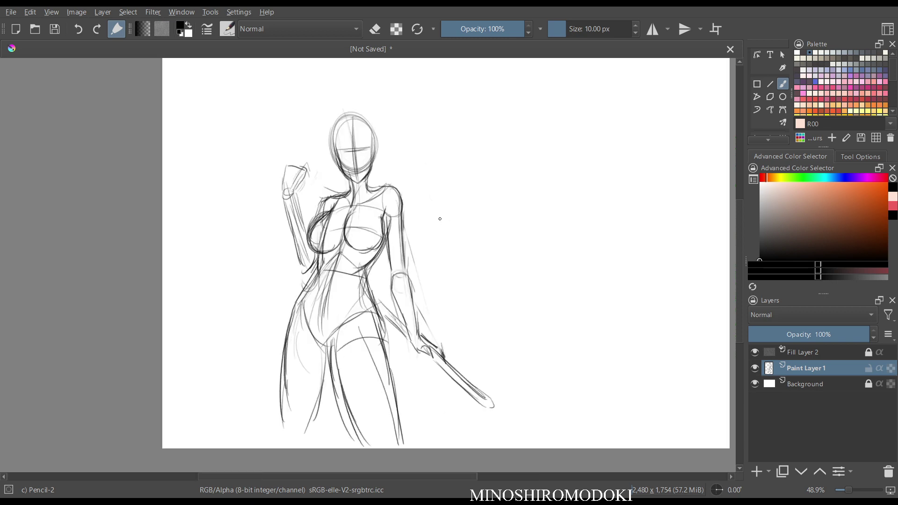
key(m)
Erase the slanted raised forearm and its hand.
key(e)
mouse_move(444, 161)
mouse_down()
mouse_move(433, 185)
mouse_move(441, 252)
mouse_move(428, 220)
mouse_move(440, 241)
mouse_up()
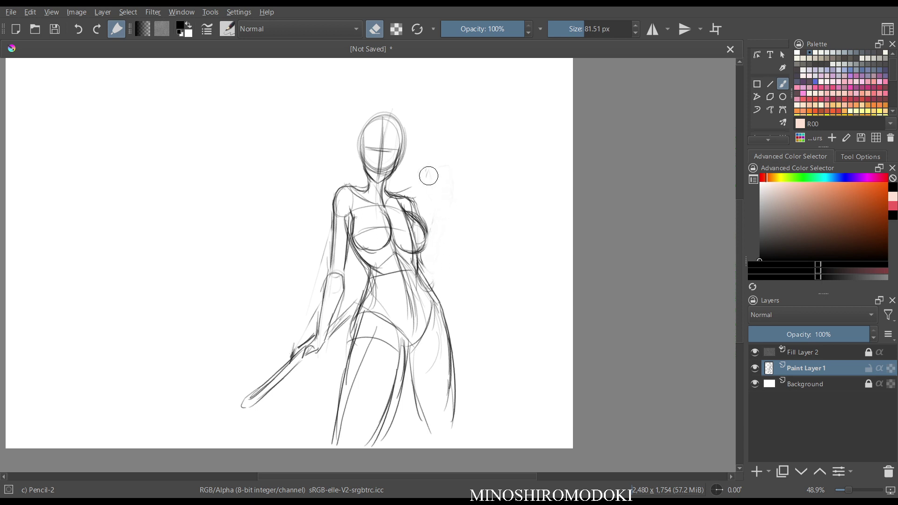
key(e)
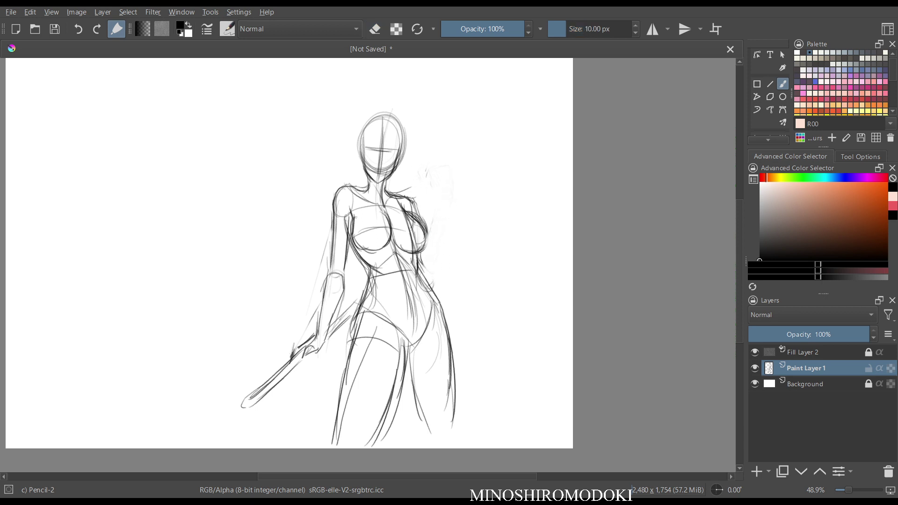
Redraw the raised arm with a bent elbow at waist height, an upright forearm, a wrist line and a fist beside the head.
mouse_move(411, 203)
mouse_down()
mouse_move(435, 242)
mouse_move(434, 270)
mouse_move(438, 185)
mouse_move(440, 277)
mouse_up()
key(m)
key(m)
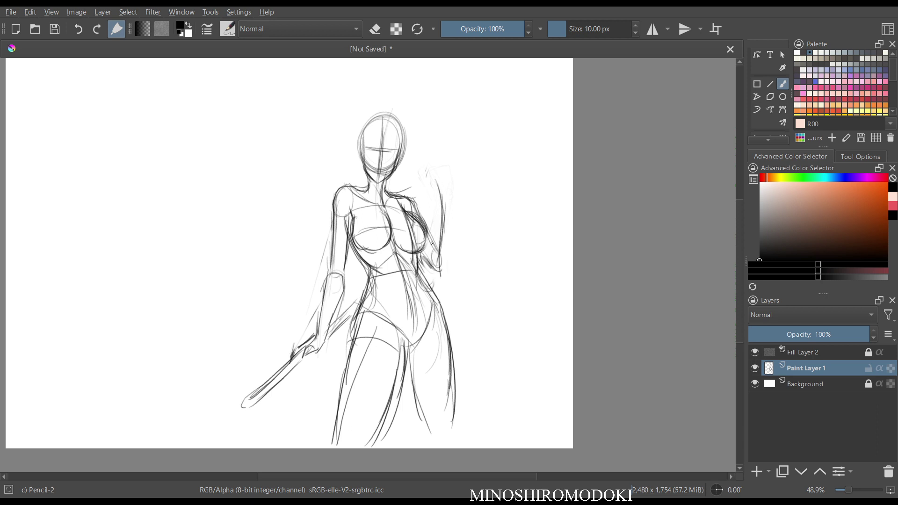
mouse_move(431, 244)
mouse_down()
mouse_move(441, 268)
mouse_move(433, 235)
mouse_move(436, 193)
mouse_move(446, 190)
mouse_move(448, 236)
mouse_up()
mouse_move(448, 198)
mouse_down()
mouse_move(446, 276)
mouse_move(433, 274)
mouse_up()
key(m)
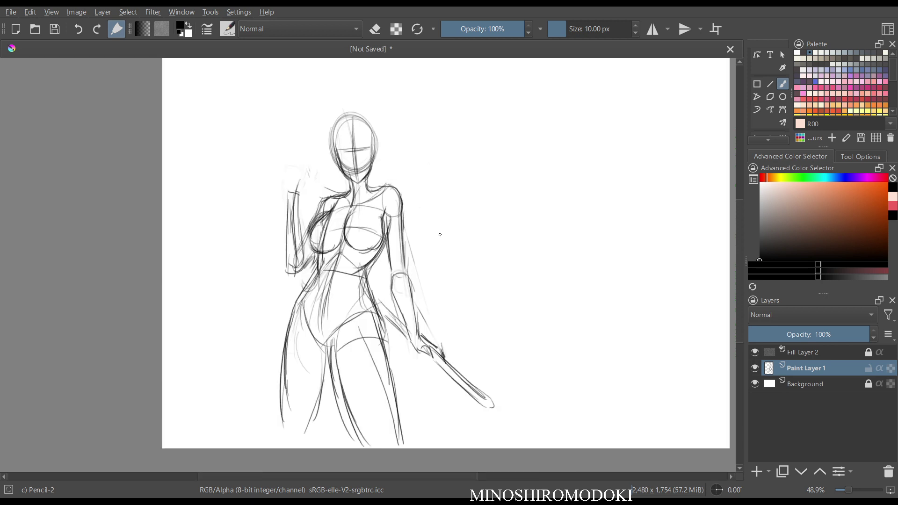
key(m)
mouse_move(435, 189)
mouse_down()
mouse_move(425, 169)
mouse_move(449, 196)
mouse_up()
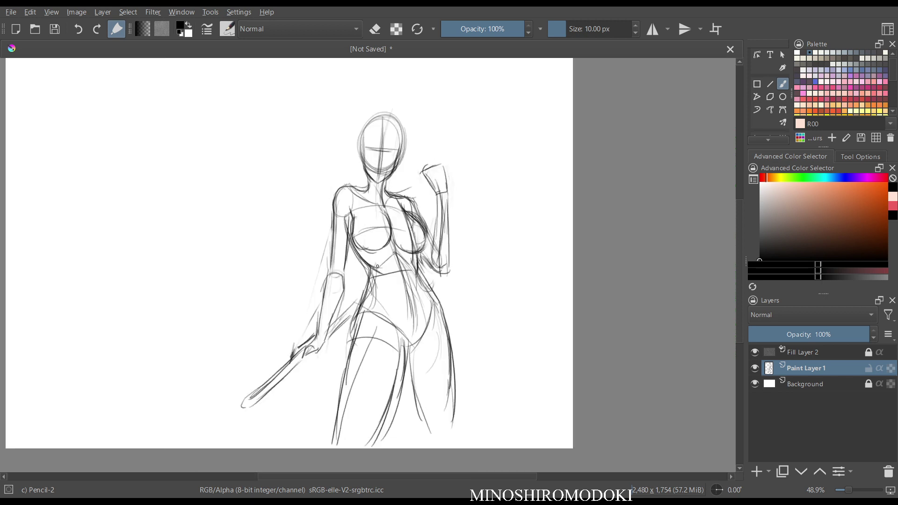
Reinforce the contours of both thighs and the pelvis line, and check the figure in mirrored view.
drag(359, 326, 338, 438)
drag(401, 330, 375, 447)
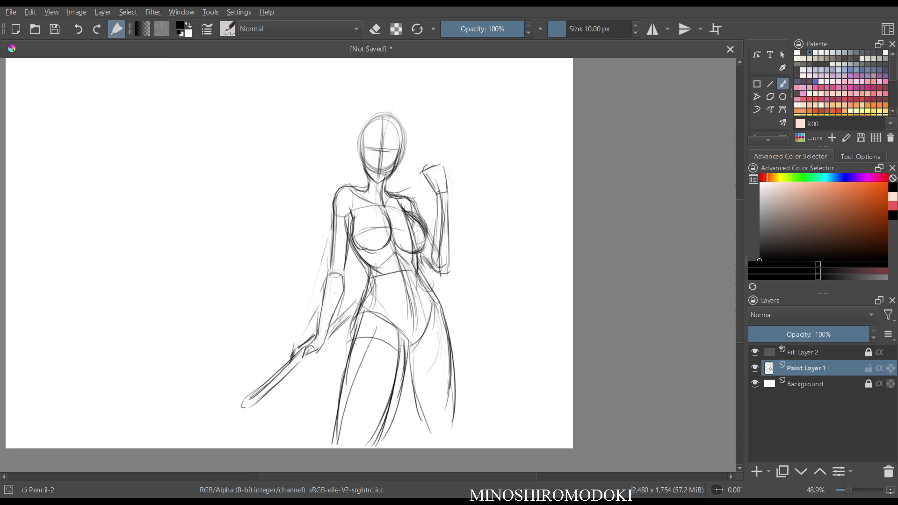
drag(406, 354, 431, 441)
drag(442, 306, 451, 431)
drag(373, 307, 398, 331)
key(m)
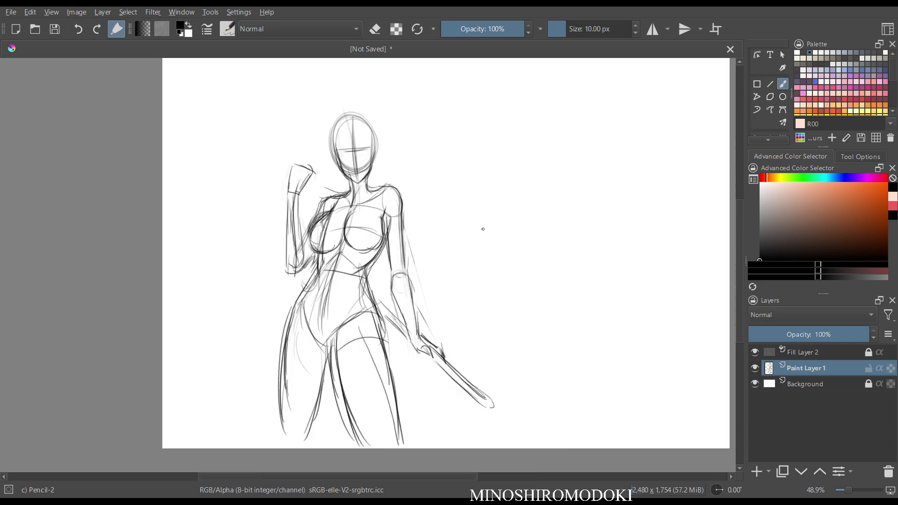
Mirror the view and reinforce the vertical centre guide of the face from forehead to chin.
key(m)
scroll(483, 148, up, 2)
drag(484, 147, 497, 256)
scroll(468, 234, up, 1)
scroll(472, 216, up, 2)
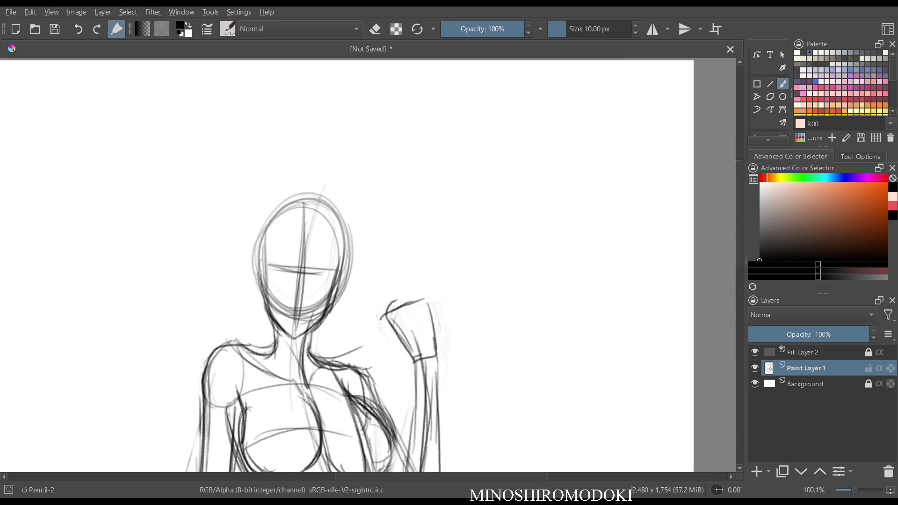
drag(308, 208, 297, 333)
drag(304, 241, 293, 343)
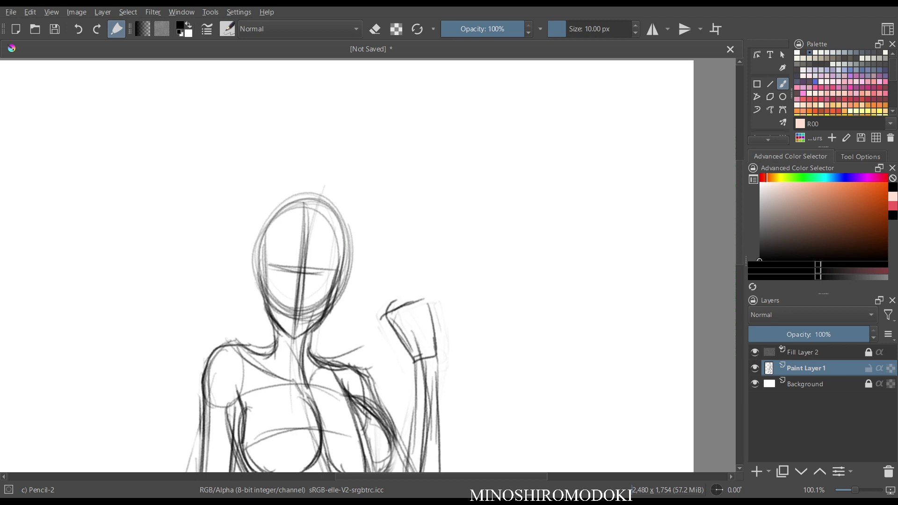
Rough in both slanted eyes and a nose mark on the lower face, and check them in mirrored view.
scroll(290, 239, up, 2)
mouse_move(278, 278)
mouse_down()
mouse_move(259, 272)
mouse_move(285, 288)
mouse_move(251, 276)
mouse_move(280, 287)
mouse_move(263, 293)
mouse_move(271, 294)
mouse_up()
mouse_move(249, 275)
mouse_down()
mouse_move(288, 289)
mouse_move(319, 287)
mouse_move(313, 293)
mouse_move(350, 283)
mouse_move(324, 304)
mouse_up()
drag(310, 266, 293, 322)
drag(262, 288, 277, 297)
key(m)
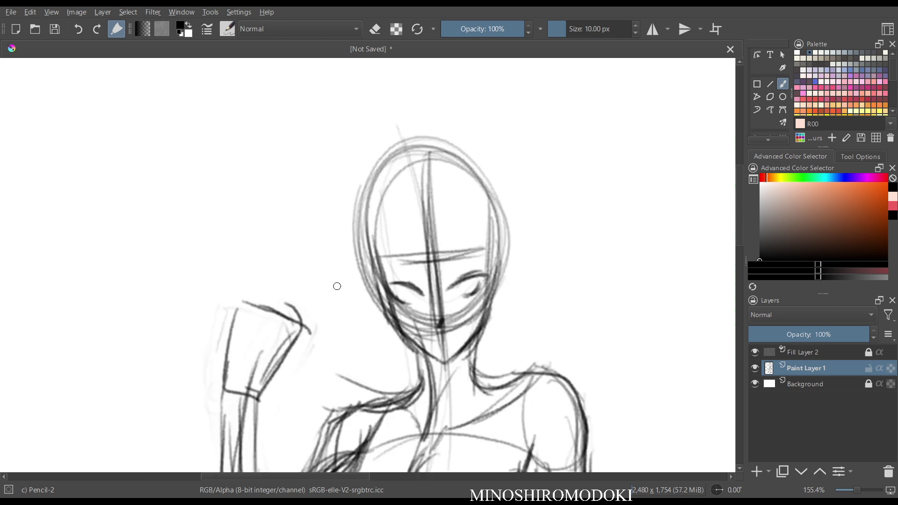
Darken the cheek and jaw contours on both sides of the face.
key(m)
key(m)
drag(370, 271, 403, 343)
drag(376, 298, 426, 348)
scroll(437, 223, down, 2)
drag(436, 225, 417, 163)
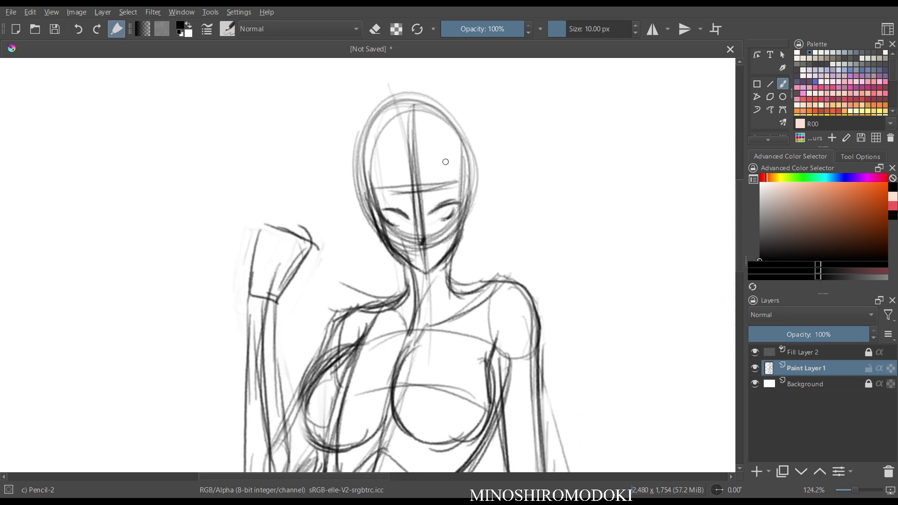
drag(462, 186, 461, 223)
mouse_move(465, 192)
mouse_down()
mouse_move(451, 248)
mouse_move(433, 267)
mouse_up()
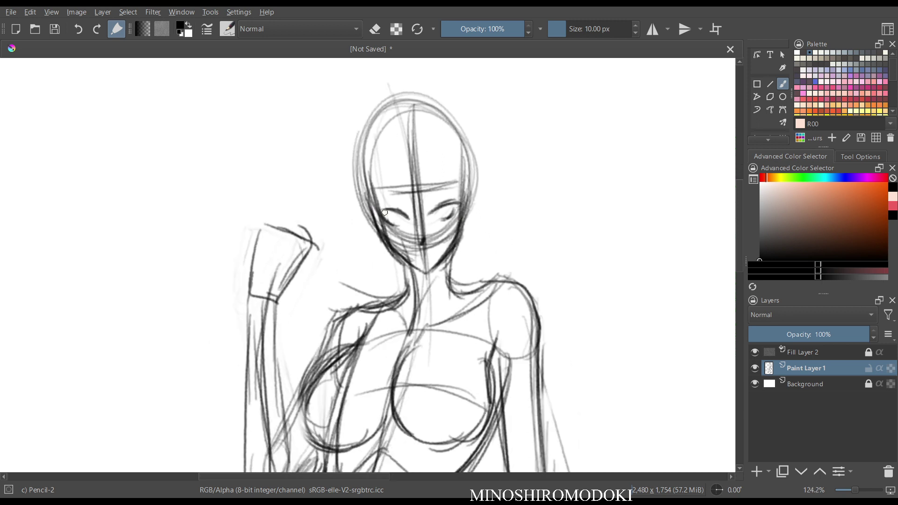
Darken the upper eyelid, fade the brow guide line, and add angled eyebrows above both eyes.
drag(379, 215, 408, 215)
key(e)
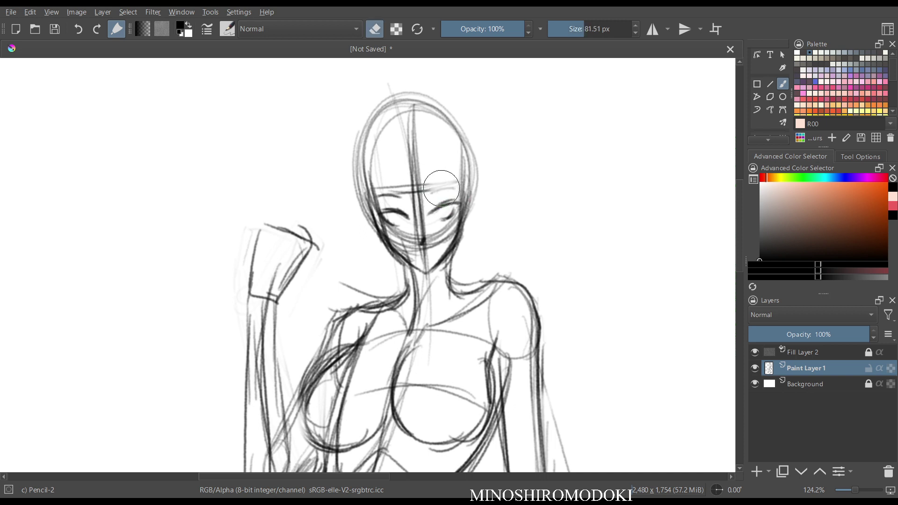
key(e)
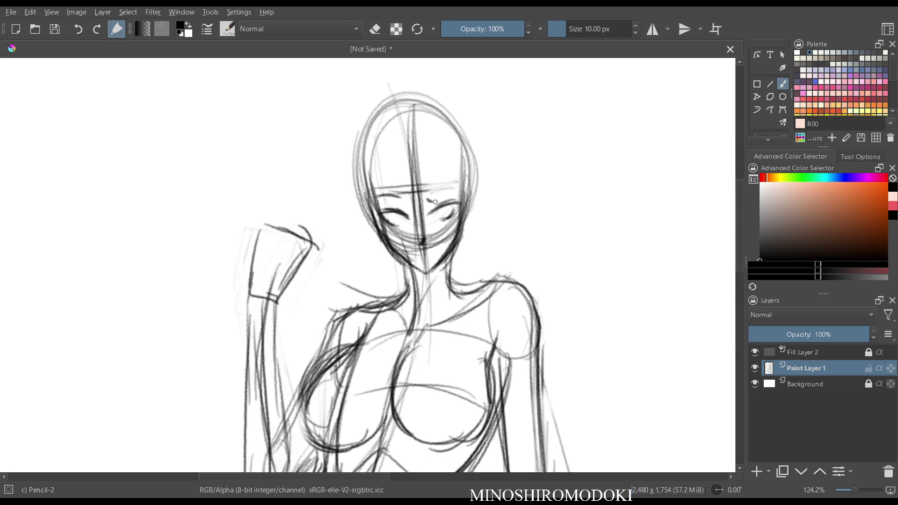
key(m)
key(plus)
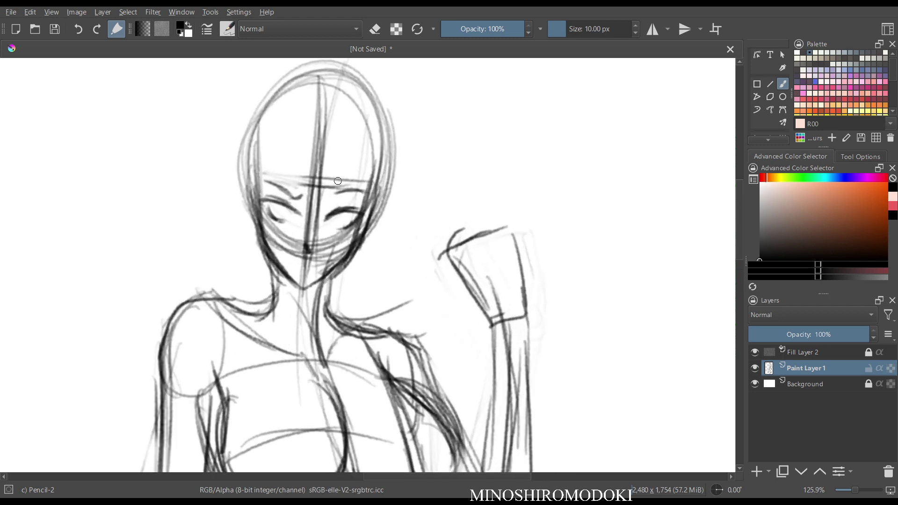
Fade the eyebrows and the guide lines across the middle of the face with the eraser, setting its size to 73 px.
key(e)
mouse_move(304, 178)
mouse_down()
mouse_move(279, 175)
mouse_move(291, 185)
mouse_move(334, 184)
mouse_move(315, 181)
mouse_move(318, 146)
mouse_move(304, 256)
mouse_move(280, 249)
mouse_move(336, 236)
mouse_move(304, 213)
mouse_move(306, 227)
mouse_move(315, 216)
mouse_move(295, 246)
mouse_up()
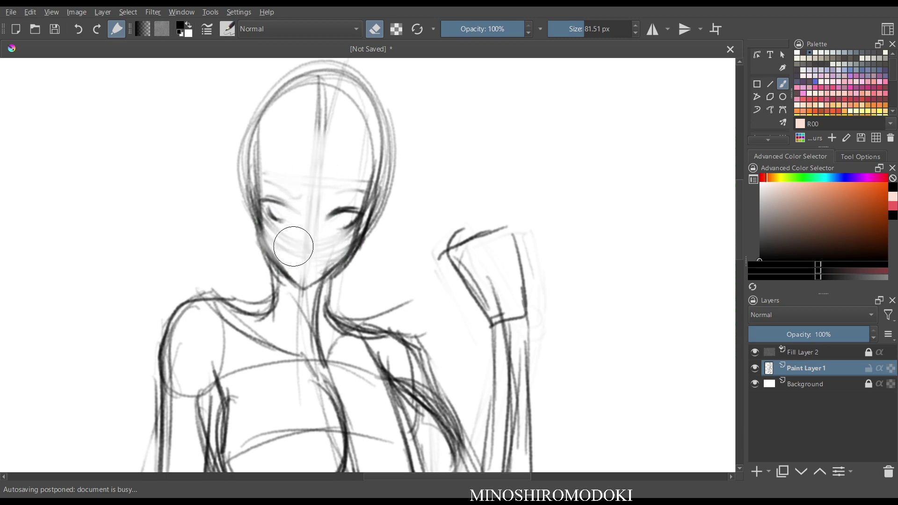
right_click(315, 224)
right_click(368, 259)
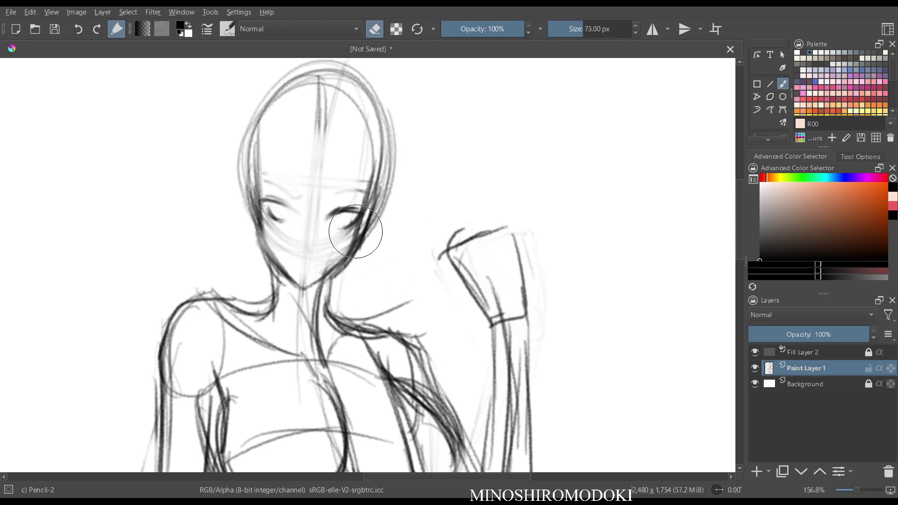
Redraw the eye outlines, nose tip, smiling mouth and chin with a 5 px pencil.
key(e)
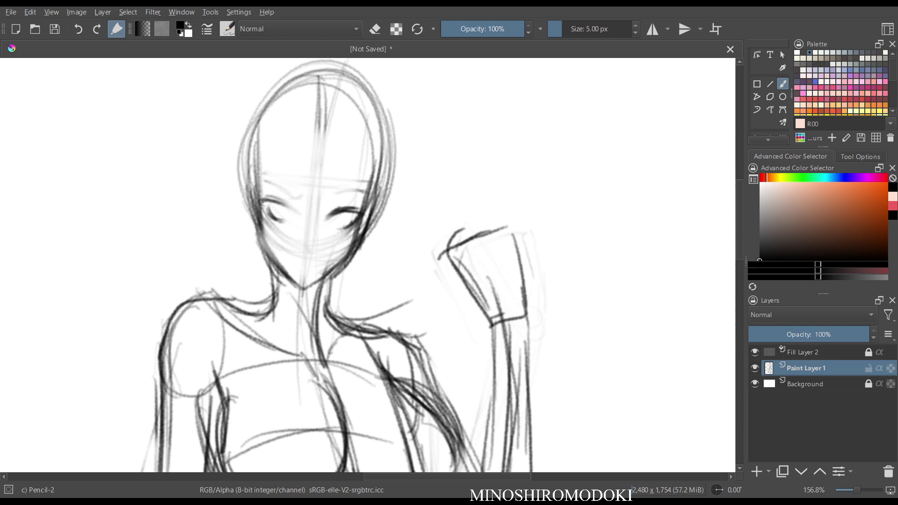
mouse_move(268, 199)
mouse_down()
mouse_move(291, 211)
mouse_move(339, 210)
mouse_move(326, 218)
mouse_move(362, 215)
mouse_move(339, 230)
mouse_up()
mouse_move(260, 202)
mouse_down()
mouse_move(292, 209)
mouse_move(305, 243)
mouse_up()
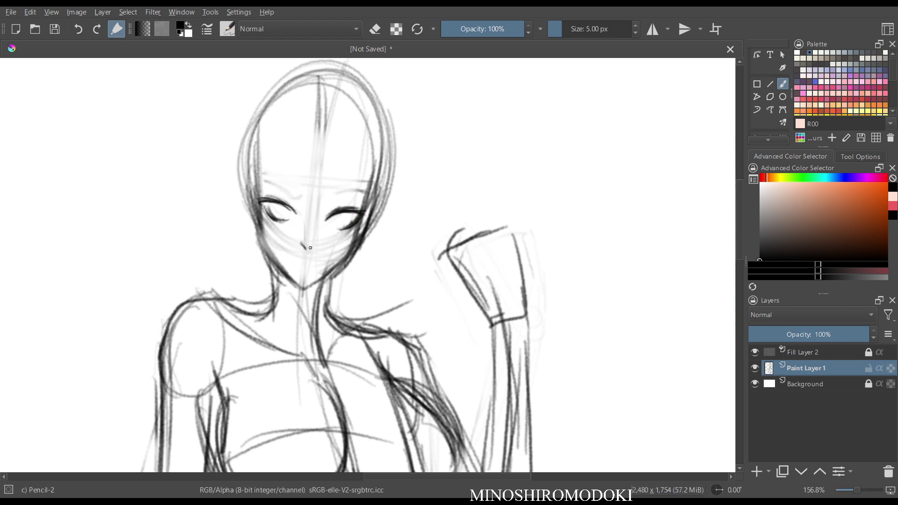
mouse_move(285, 249)
mouse_down()
mouse_move(303, 259)
mouse_move(336, 250)
mouse_move(307, 284)
mouse_up()
mouse_move(259, 211)
mouse_down()
mouse_move(267, 250)
mouse_move(296, 277)
mouse_up()
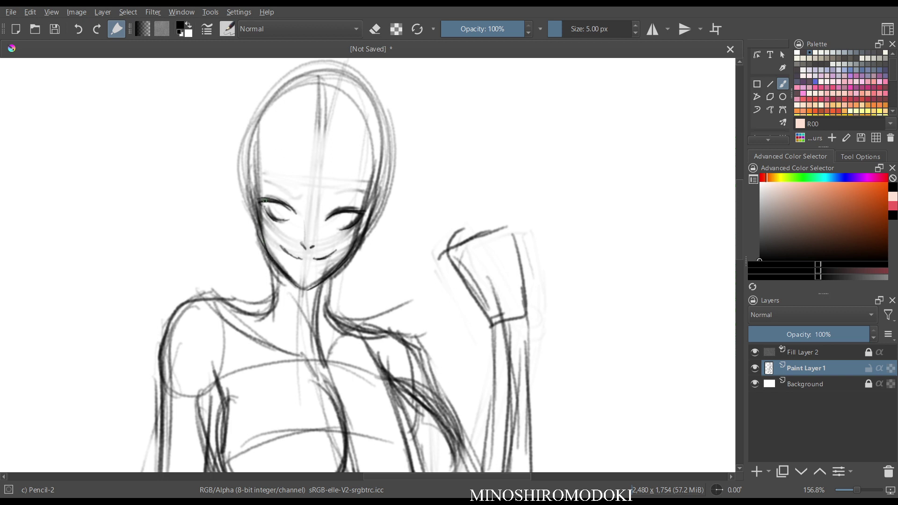
Draw the irises in both eyes and add the eyelid crease lines, comparing the face in mirrored view.
mouse_move(271, 206)
mouse_down()
mouse_move(290, 213)
mouse_move(280, 214)
mouse_up()
drag(332, 217, 349, 218)
key(m)
key(m)
drag(261, 193, 296, 201)
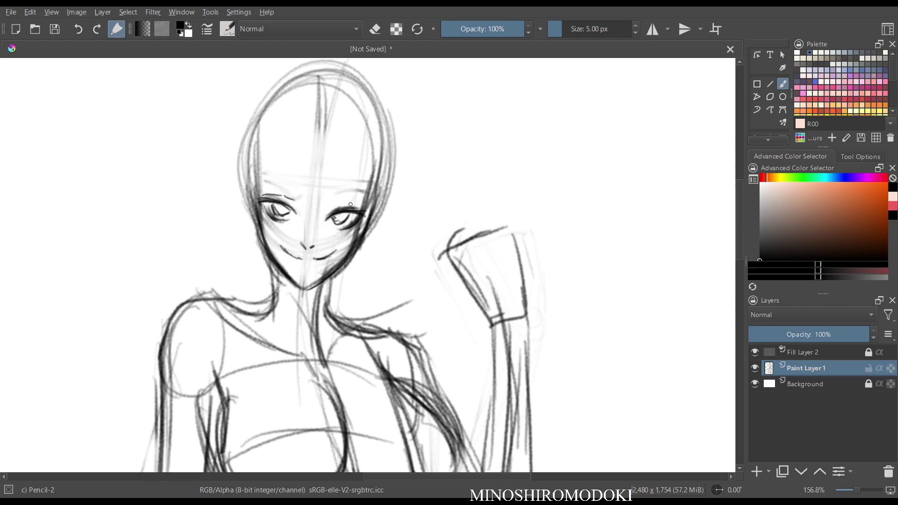
Erase the nose and smiling mouth, and draw thin curved eyebrows above both eyes.
key(e)
drag(290, 253, 320, 251)
key(e)
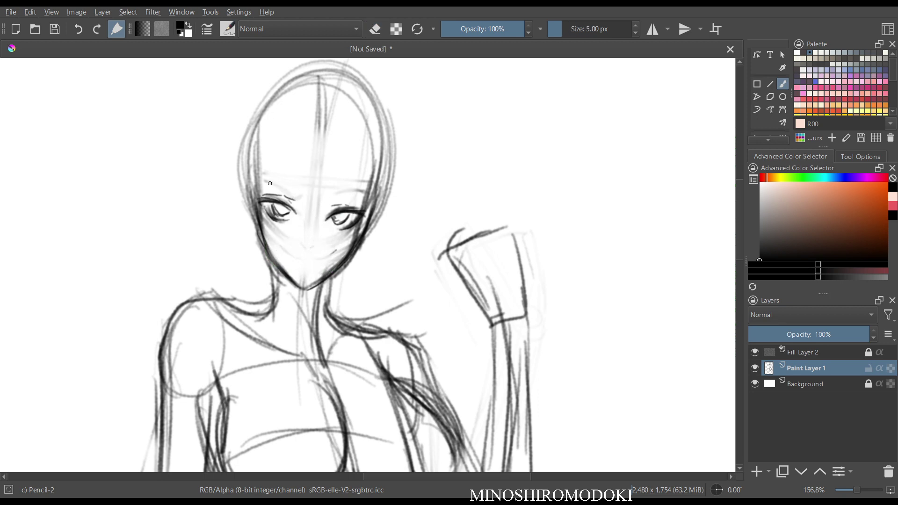
drag(262, 183, 358, 189)
scroll(346, 192, down, 4)
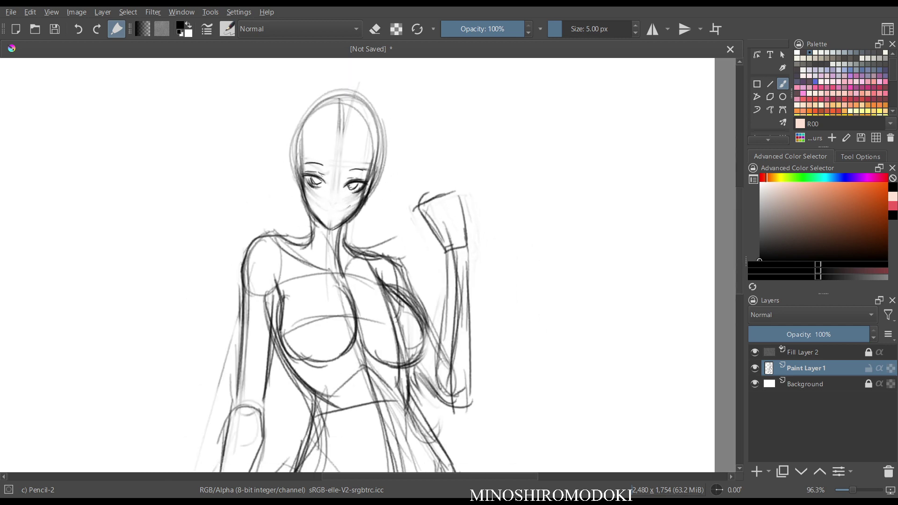
scroll(337, 187, down, 2)
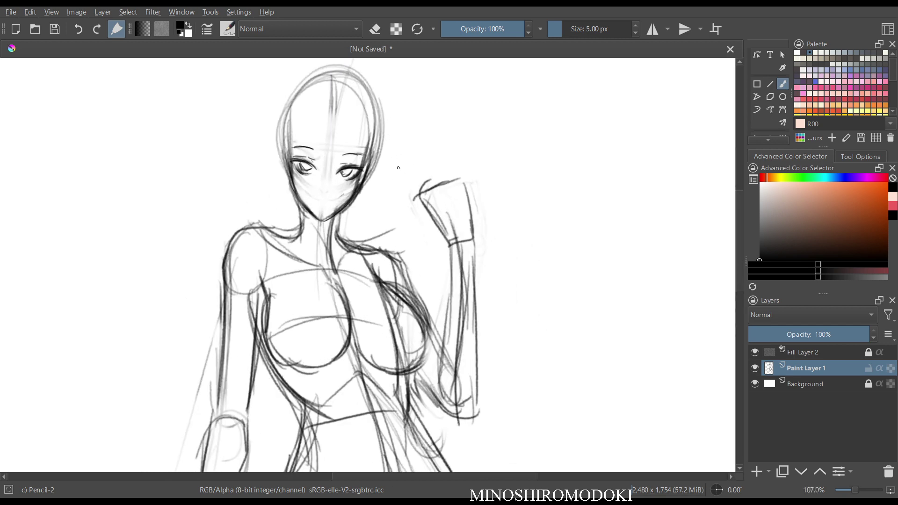
scroll(398, 167, up, 3)
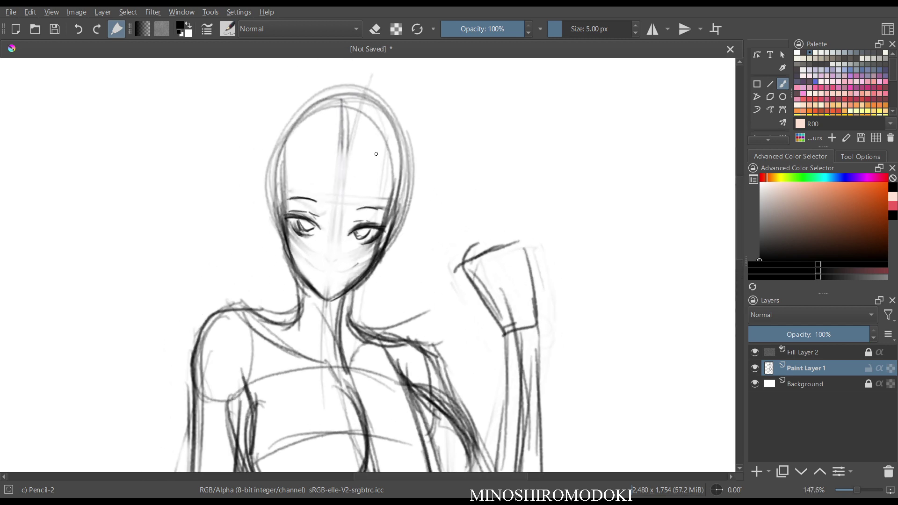
Select the area around both eyes and transform it, moving the eyes slightly higher and reducing their height a little.
key(ctrl+r)
mouse_move(376, 218)
mouse_down()
mouse_move(295, 208)
mouse_move(327, 252)
mouse_move(376, 242)
mouse_move(378, 216)
mouse_up()
key(ctrl+t)
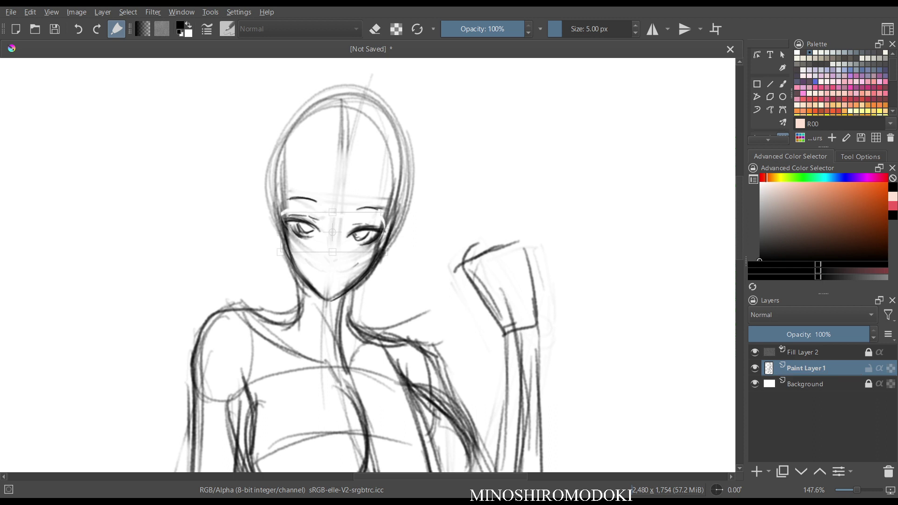
drag(333, 232, 334, 226)
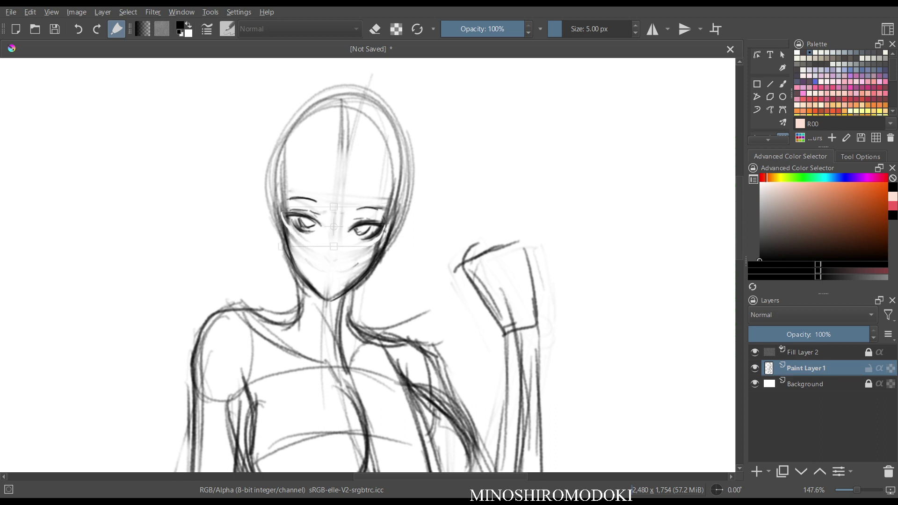
drag(386, 207, 385, 210)
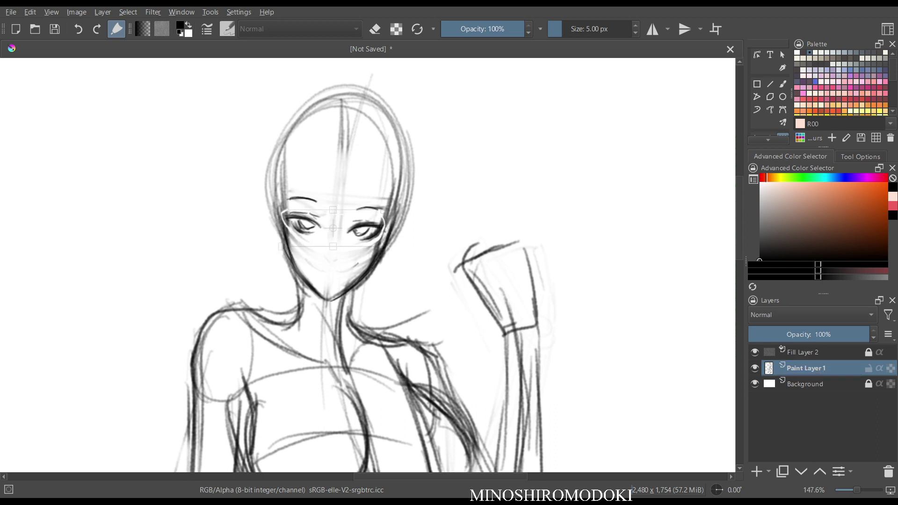
key(Up)
key(Up)
key(Up)
key(Up)
key(Up)
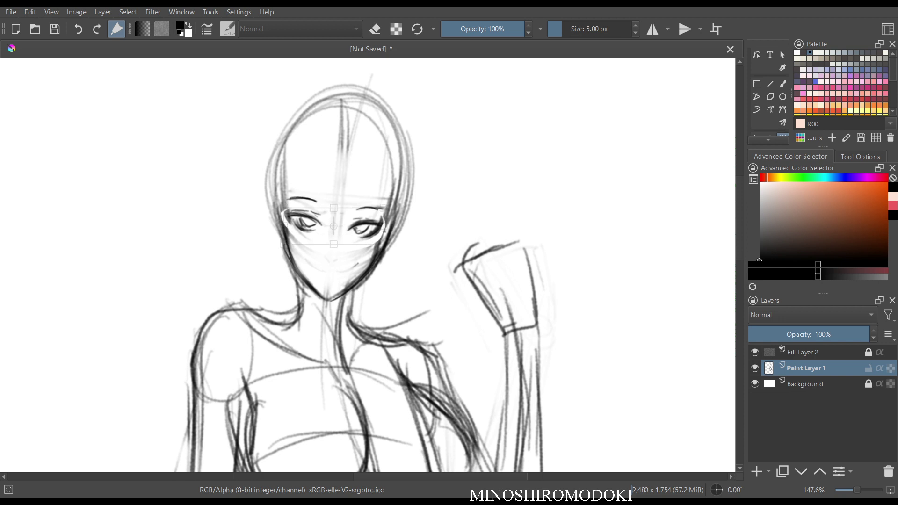
key(Down)
key(Down)
key(Down)
key(Down)
key(Return)
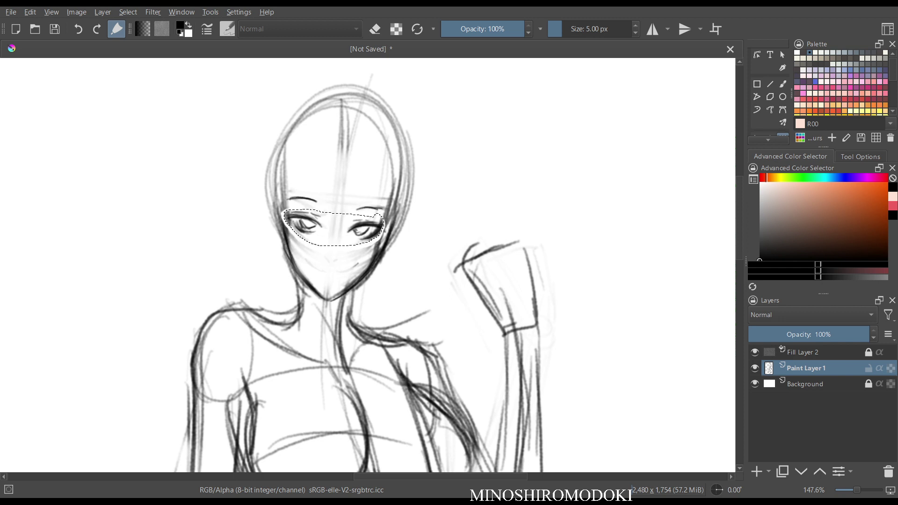
Deselect the eye area, redraw the nose as small marks, and fade the heavy cheek and jaw contours with the eraser.
key(b)
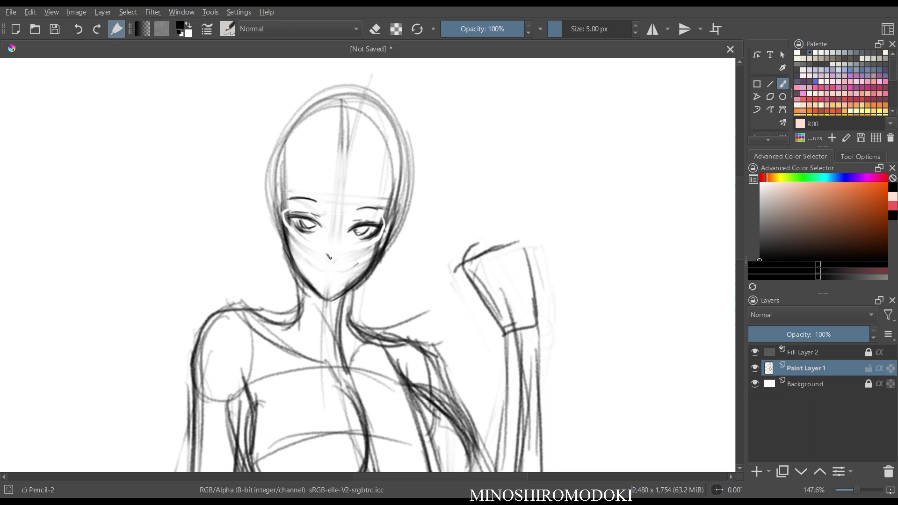
key(e)
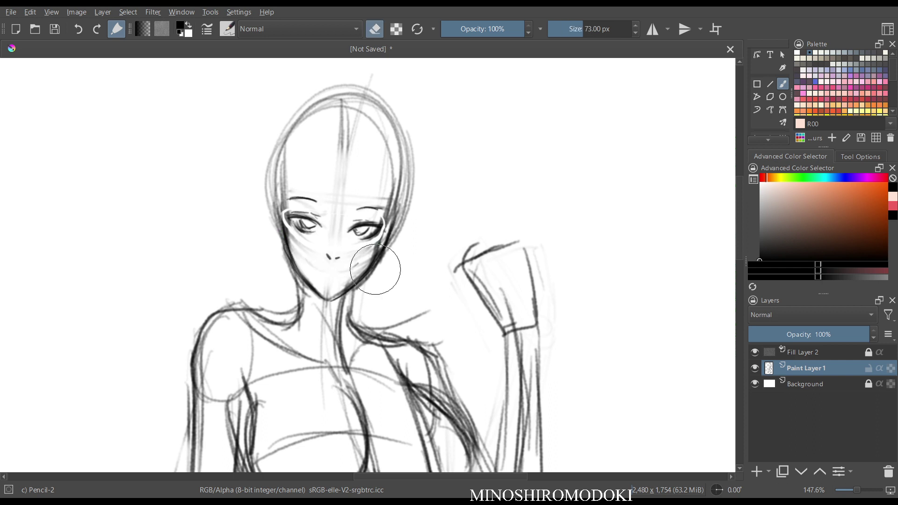
mouse_move(366, 263)
mouse_down()
mouse_move(352, 290)
mouse_move(312, 289)
mouse_move(300, 274)
mouse_up()
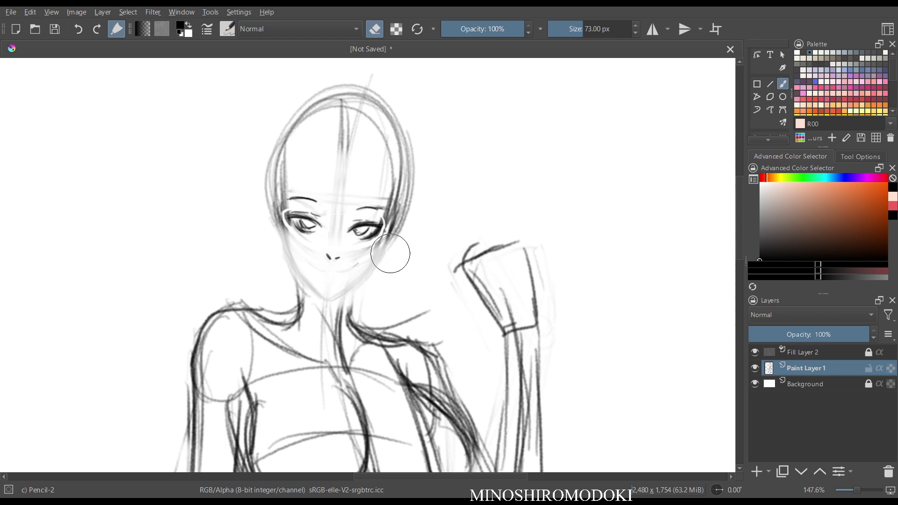
key(e)
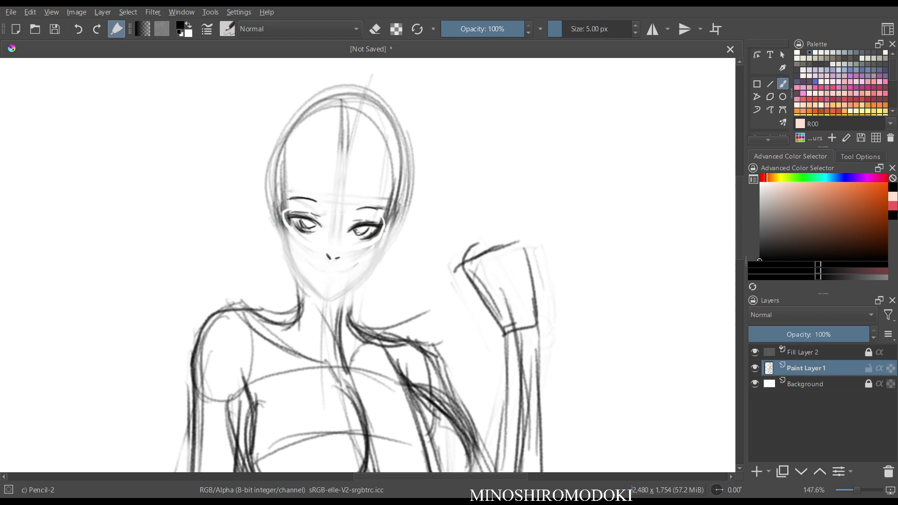
Redraw the cheeks, pointed jaw and neck sides with thin clean lines, and add a straight closed mouth.
drag(281, 220, 290, 254)
mouse_move(282, 228)
mouse_down()
mouse_move(297, 268)
mouse_move(320, 291)
mouse_move(295, 258)
mouse_up()
mouse_move(387, 228)
mouse_down()
mouse_move(366, 273)
mouse_move(337, 293)
mouse_up()
drag(362, 274, 332, 296)
mouse_move(288, 256)
mouse_down()
mouse_move(299, 294)
mouse_move(276, 324)
mouse_up()
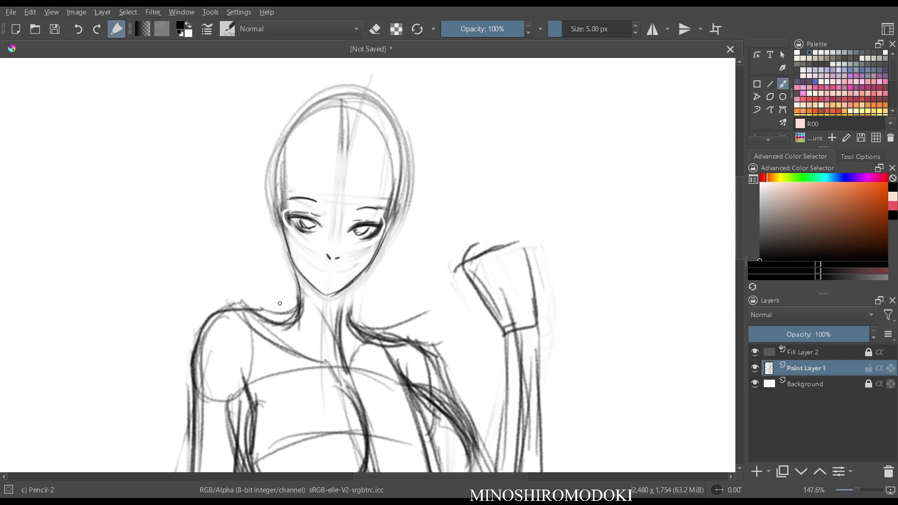
drag(357, 281, 348, 314)
drag(335, 270, 346, 271)
Examine the face and upper body at different zoom levels in normal and mirrored view.
key(m)
key(m)
scroll(405, 229, down, 5)
scroll(405, 229, up, 4)
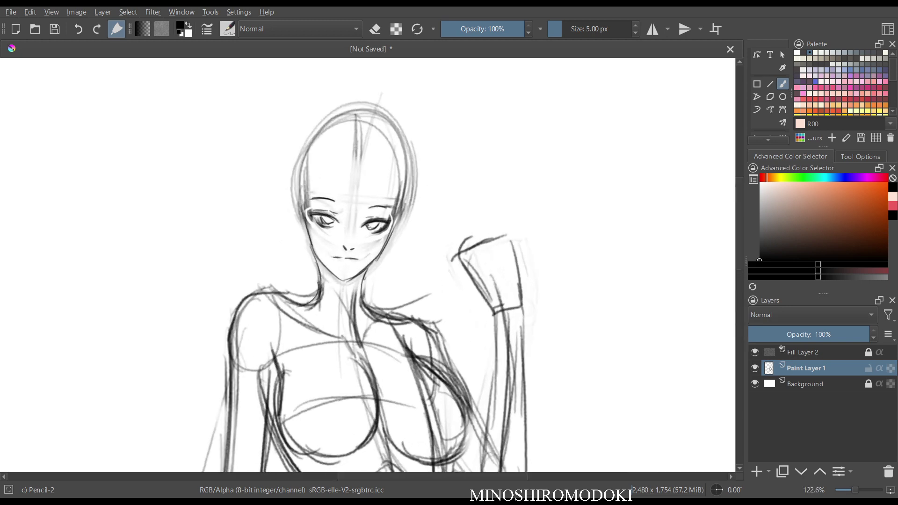
scroll(365, 181, up, 2)
scroll(477, 234, down, 3)
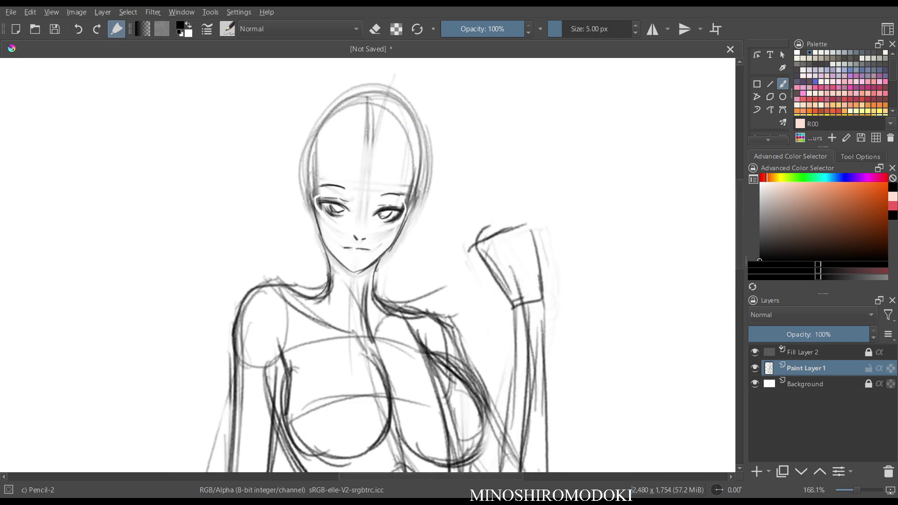
key(m)
key(m)
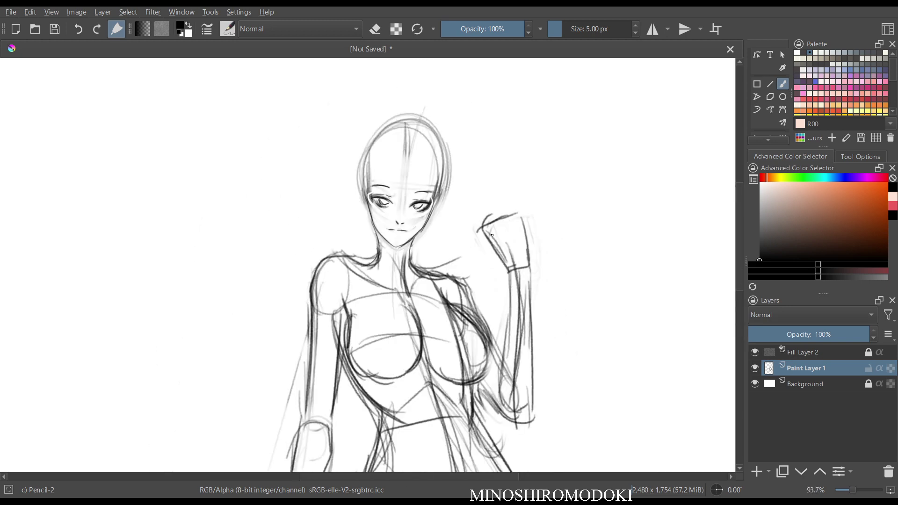
Fade the raised arm, its fist and the outer breast contour with the eraser.
scroll(463, 180, down, 2)
key(e)
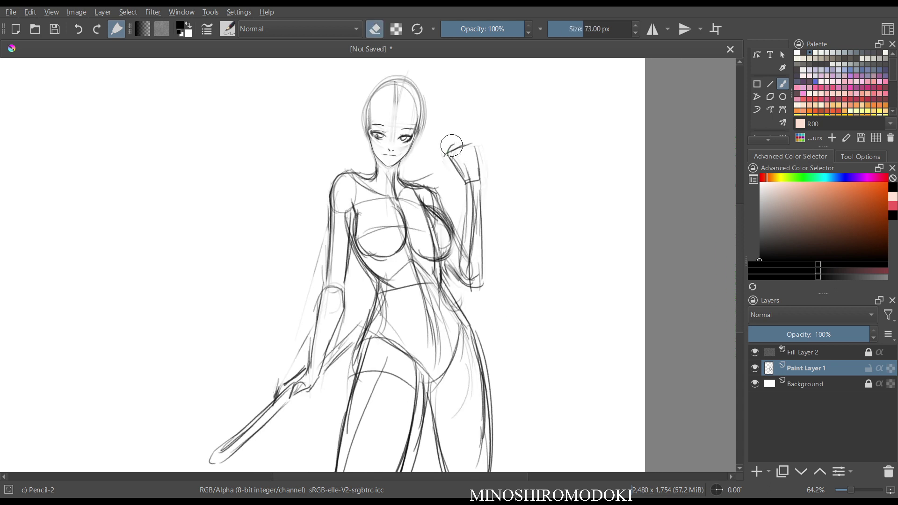
mouse_move(463, 180)
mouse_down()
mouse_move(475, 251)
mouse_move(465, 285)
mouse_move(458, 267)
mouse_move(475, 247)
mouse_move(462, 144)
mouse_move(476, 247)
mouse_move(451, 214)
mouse_move(462, 247)
mouse_move(451, 253)
mouse_move(448, 182)
mouse_move(466, 191)
mouse_up()
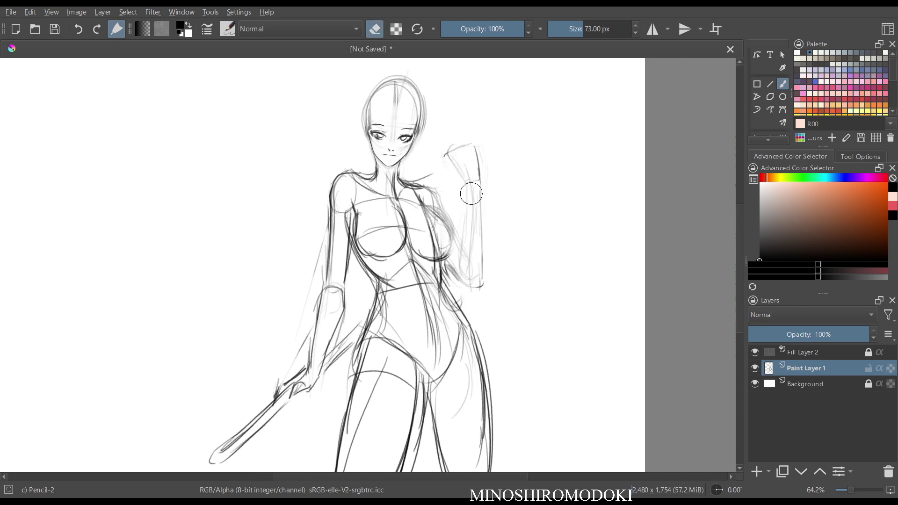
key(e)
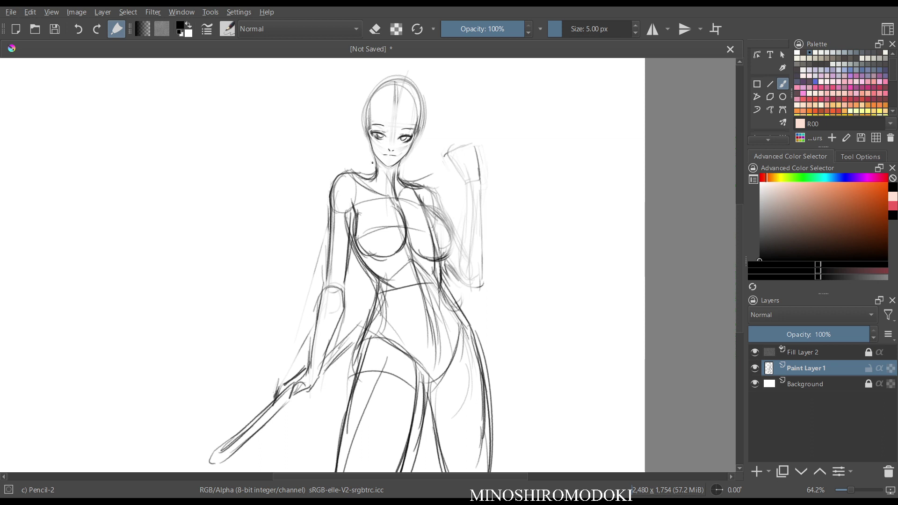
Redraw the raised arm's upper arm and forearm with thin pencil lines meeting at a pointed elbow, and tidy the shoulder beside the neck.
drag(344, 168, 368, 178)
drag(440, 205, 467, 288)
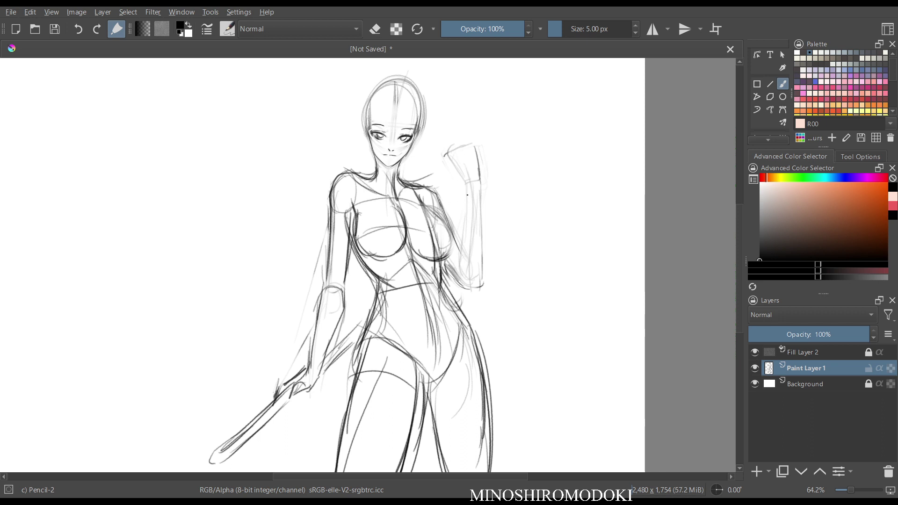
drag(467, 194, 461, 265)
mouse_move(481, 216)
mouse_down()
mouse_move(482, 270)
mouse_move(470, 292)
mouse_up()
mouse_move(443, 211)
mouse_down()
mouse_move(452, 240)
mouse_move(444, 257)
mouse_up()
mouse_move(393, 203)
mouse_down()
mouse_move(403, 243)
mouse_move(389, 258)
mouse_up()
key(m)
key(m)
drag(456, 216, 456, 163)
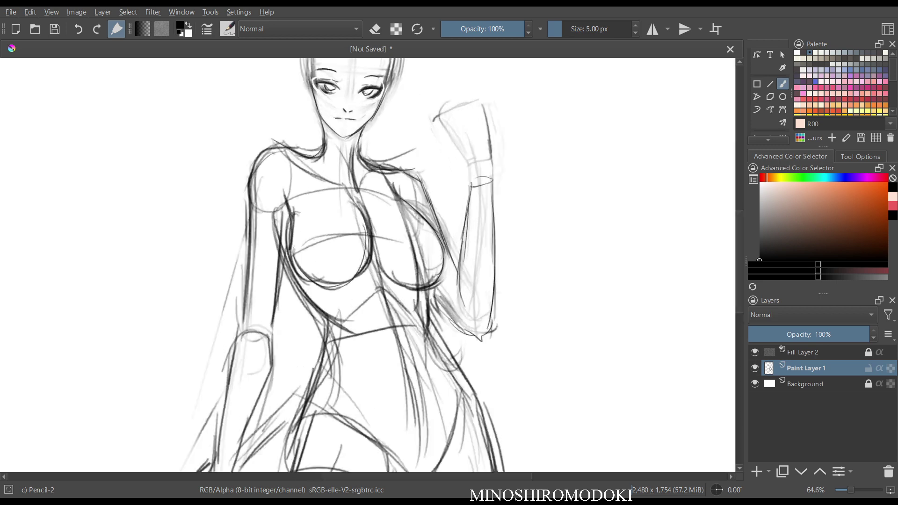
Erase the straight mouth and redraw it as a slight closed smile with short upturned corners.
drag(327, 117, 348, 247)
key(e)
key(e)
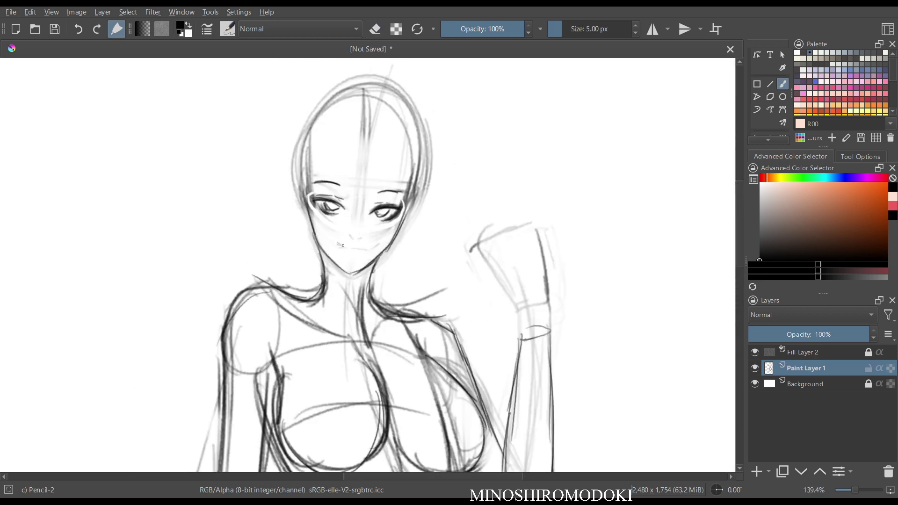
drag(359, 248, 372, 246)
key(m)
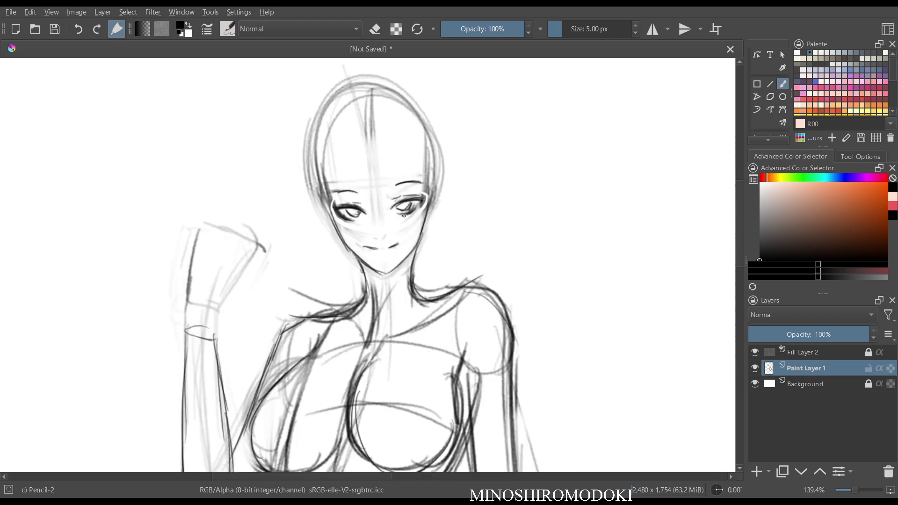
key(m)
drag(409, 183, 407, 206)
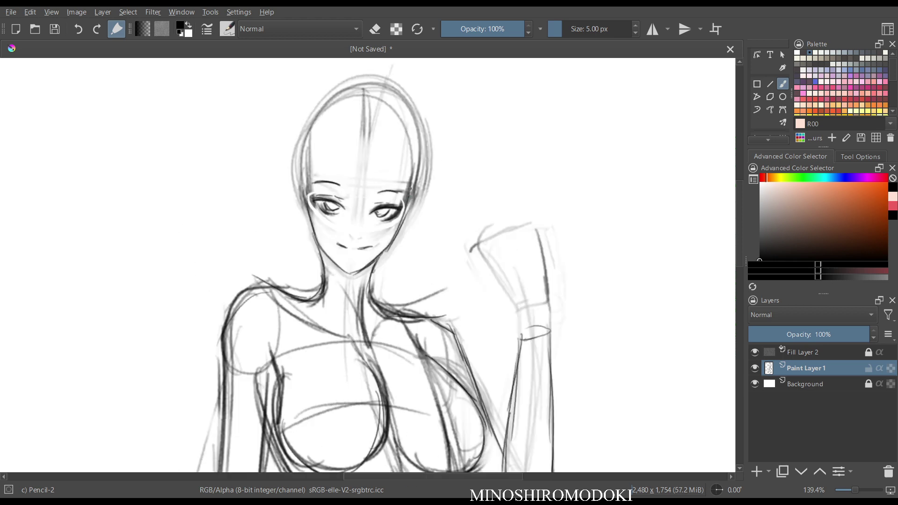
Sketch a curved hairline across the forehead and retrace both sides of the jaw down to the chin.
key(m)
mouse_move(331, 218)
mouse_down()
mouse_move(326, 160)
mouse_move(367, 127)
mouse_move(414, 145)
mouse_move(425, 190)
mouse_up()
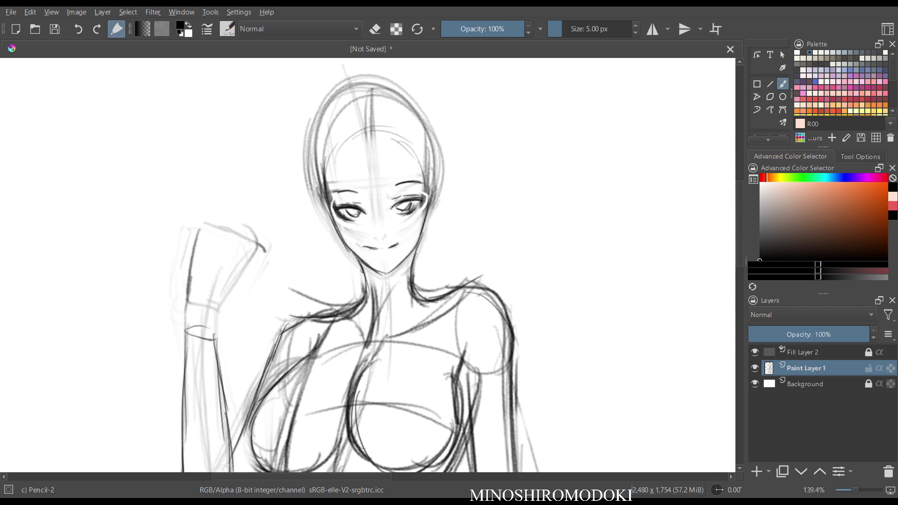
key(m)
drag(320, 242, 347, 273)
drag(387, 246, 358, 270)
key(m)
Examine the whole figure's proportions at different zoom levels in normal and mirrored view.
key(e)
key(m)
scroll(474, 262, down, 4)
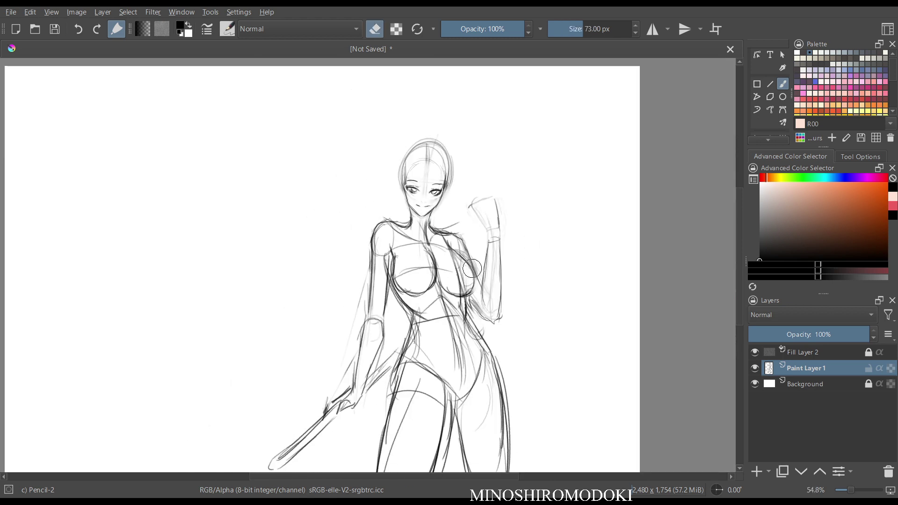
scroll(484, 253, up, 2)
scroll(370, 238, up, 1)
key(m)
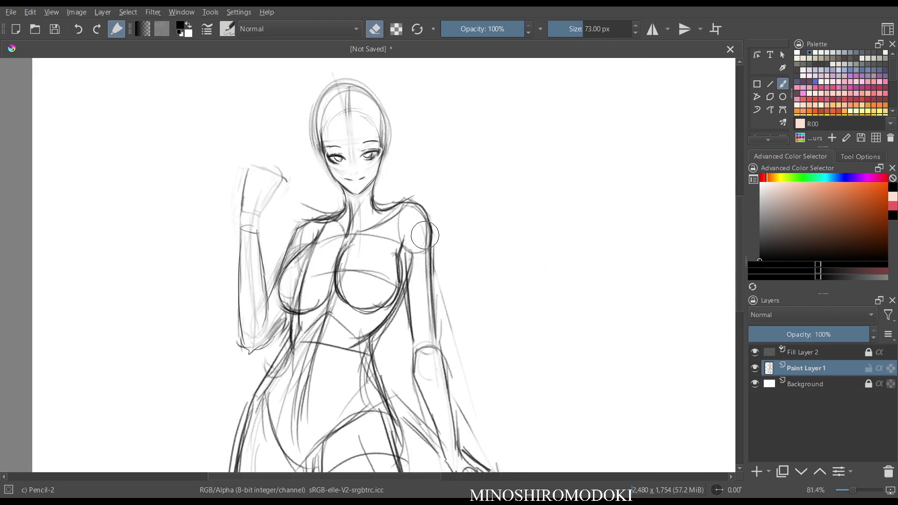
key(m)
key(e)
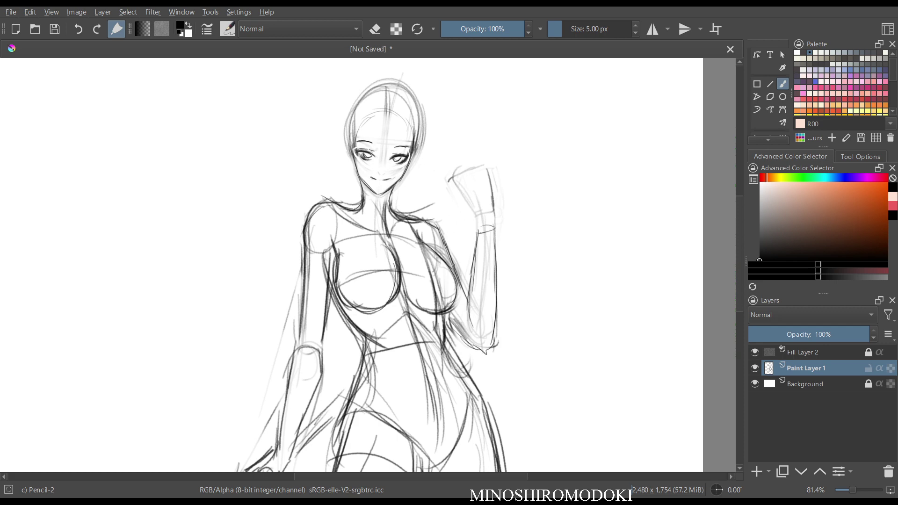
key(m)
key(m)
scroll(518, 275, down, 3)
drag(518, 295, 499, 207)
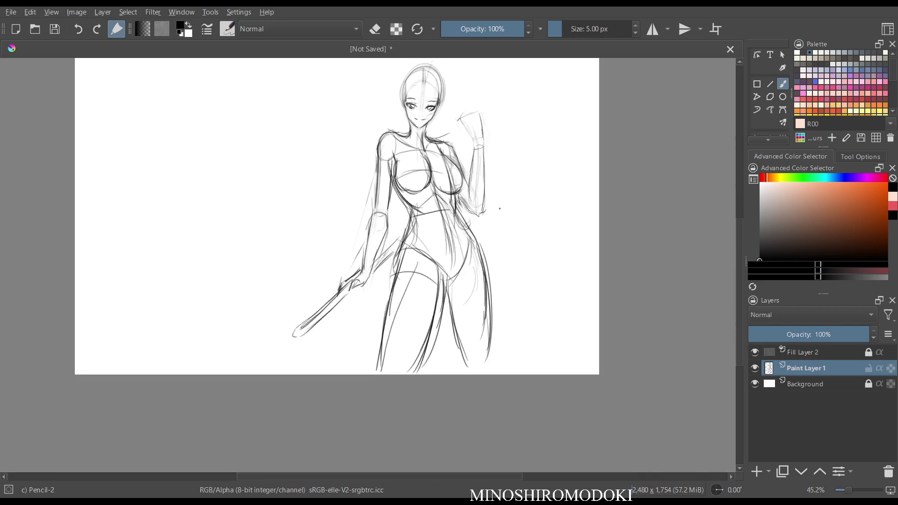
Fade the sketched arms, torso and legs with the Eraser Soft brush enlarged to 281 px.
right_click(483, 222)
click(482, 138)
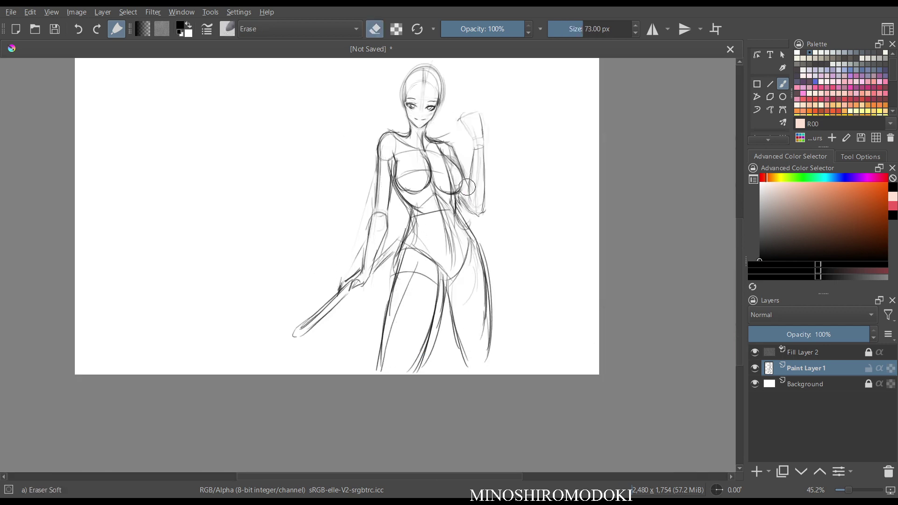
shift+drag(420, 219, 496, 219)
mouse_move(418, 220)
mouse_down()
mouse_move(413, 257)
mouse_move(475, 350)
mouse_move(462, 309)
mouse_move(391, 335)
mouse_move(504, 344)
mouse_move(456, 238)
mouse_move(420, 208)
mouse_move(490, 246)
mouse_move(378, 358)
mouse_move(417, 337)
mouse_move(392, 177)
mouse_move(365, 199)
mouse_move(371, 186)
mouse_move(401, 136)
mouse_move(473, 194)
mouse_move(408, 187)
mouse_move(417, 205)
mouse_move(461, 203)
mouse_move(416, 147)
mouse_move(471, 173)
mouse_move(424, 155)
mouse_move(432, 201)
mouse_move(406, 190)
mouse_move(459, 146)
mouse_move(482, 156)
mouse_move(430, 151)
mouse_move(392, 209)
mouse_up()
drag(461, 260, 461, 160)
drag(444, 110, 429, 293)
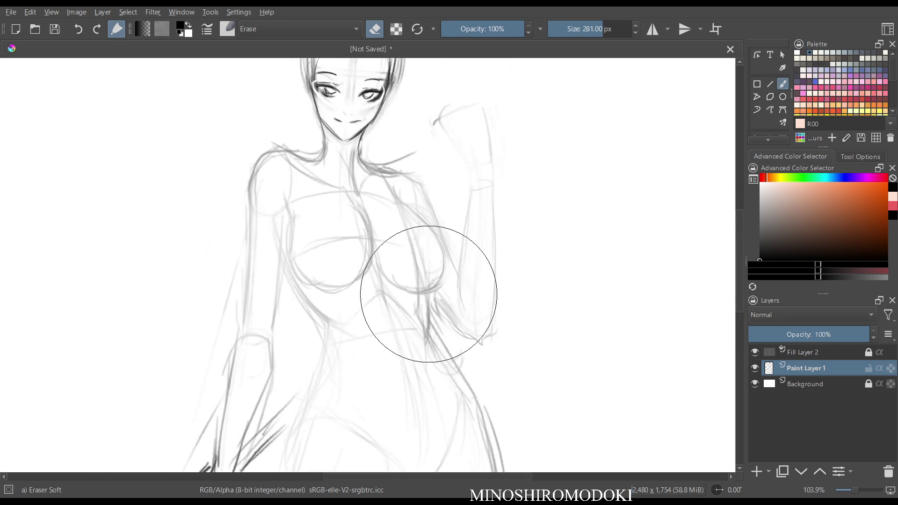
With the Pencil-2 brush at 5 px, redraw the neck sides, both shoulders and the breast on the raised-arm side.
right_click(433, 281)
click(481, 334)
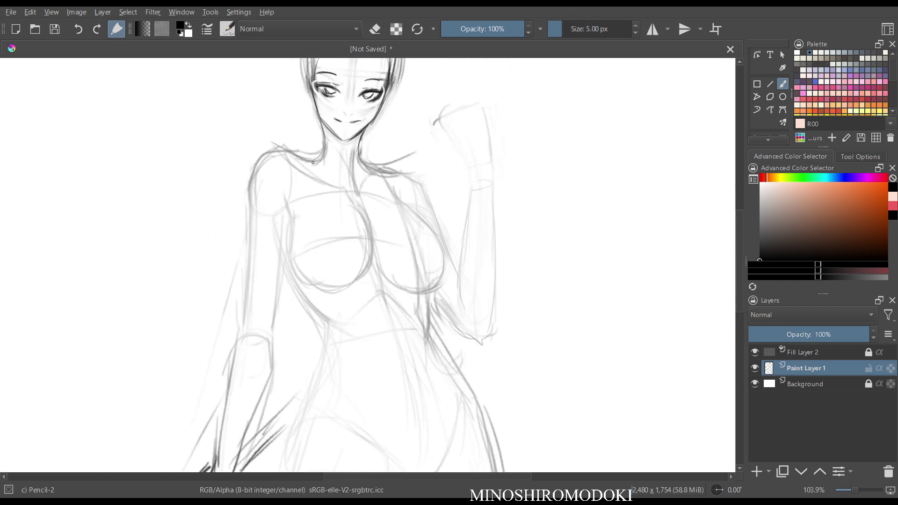
drag(316, 112, 319, 162)
drag(360, 135, 365, 172)
mouse_move(326, 149)
mouse_down()
mouse_move(298, 161)
mouse_move(284, 152)
mouse_move(252, 180)
mouse_move(255, 216)
mouse_up()
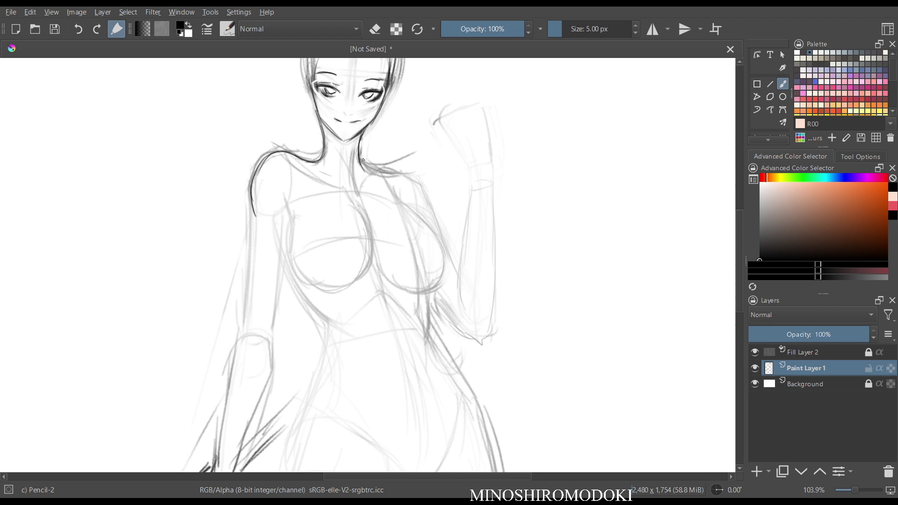
drag(363, 160, 402, 173)
mouse_move(403, 210)
mouse_down()
mouse_move(431, 233)
mouse_move(438, 269)
mouse_move(406, 282)
mouse_move(435, 266)
mouse_up()
Redraw the full contour of the breast on the lowered-arm side with clean dark lines.
key(m)
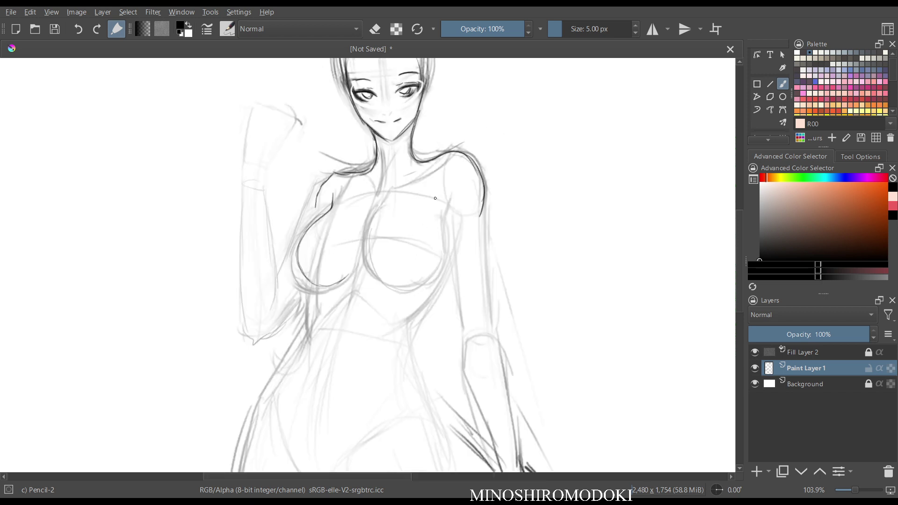
drag(377, 207, 365, 262)
mouse_move(442, 235)
mouse_down()
mouse_move(439, 260)
mouse_move(405, 281)
mouse_up()
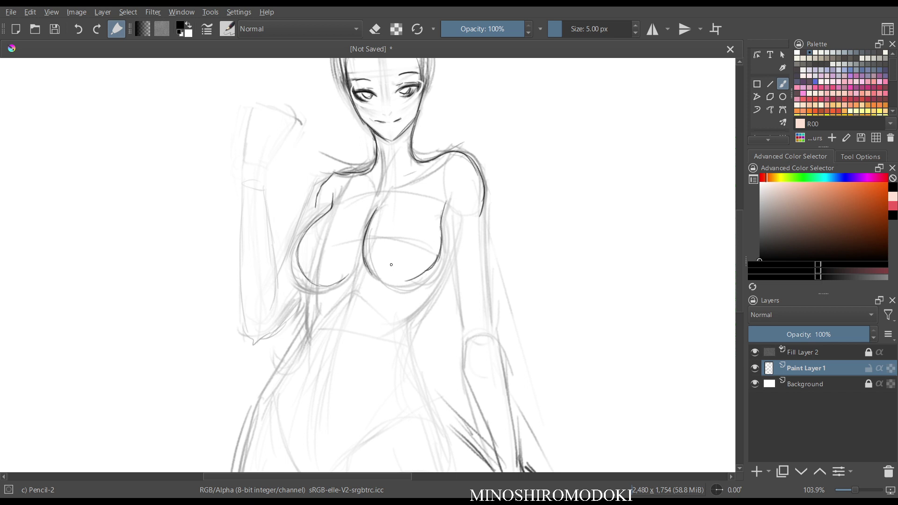
mouse_move(366, 257)
mouse_down()
mouse_move(388, 281)
mouse_move(423, 276)
mouse_up()
key(m)
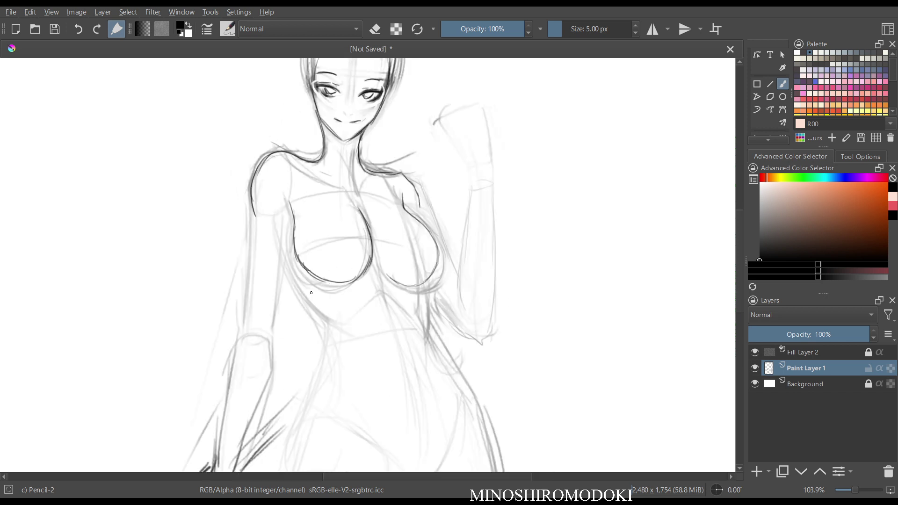
Redraw the ribcage sides below the breasts and the curved line across the waist.
mouse_move(290, 254)
mouse_down()
mouse_move(333, 335)
mouse_move(419, 322)
mouse_up()
drag(424, 293, 423, 319)
key(m)
key(m)
scroll(481, 253, down, 1)
scroll(431, 64, down, 2)
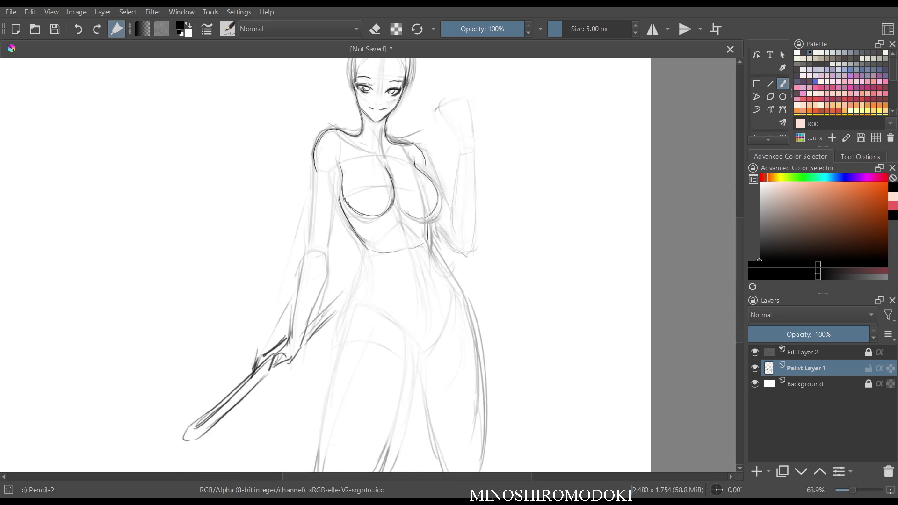
Redraw both sides of the waist and hips, adding the curved crotch line from the hip on the raised-arm side.
drag(410, 244, 423, 295)
drag(364, 256, 361, 275)
drag(353, 294, 347, 322)
mouse_move(428, 226)
mouse_down()
mouse_move(452, 291)
mouse_move(423, 353)
mouse_up()
key(m)
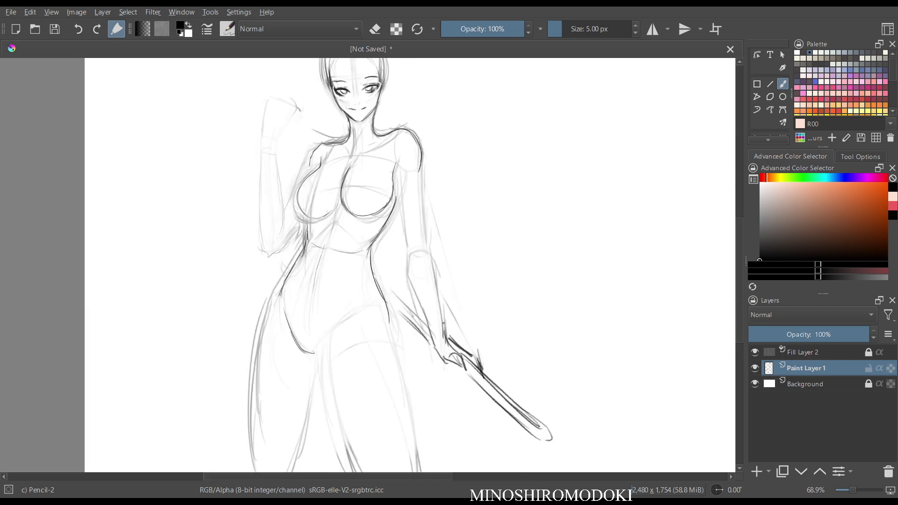
key(m)
drag(351, 298, 340, 358)
key(m)
key(m)
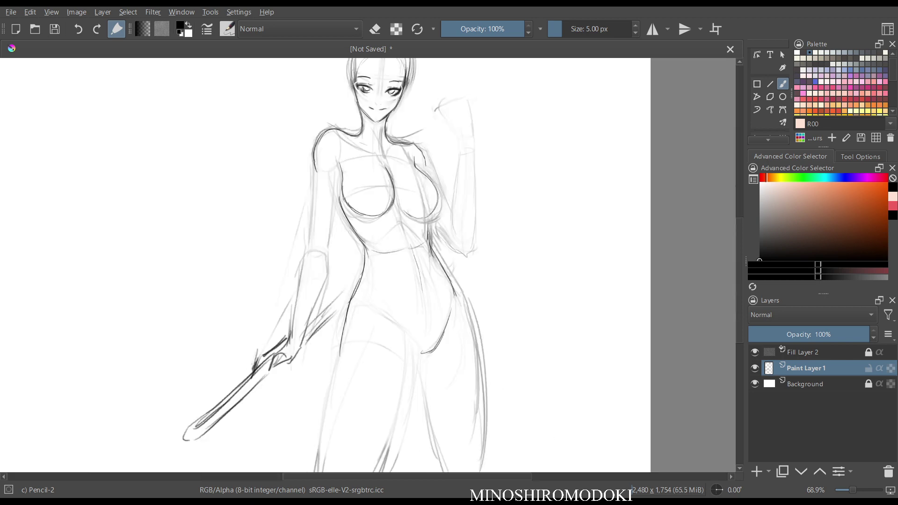
Redraw the outer and inner contours of the thigh on the lowered-arm side down to the canvas edge.
mouse_move(412, 253)
mouse_down()
mouse_move(408, 290)
mouse_move(409, 252)
mouse_move(381, 363)
mouse_up()
drag(358, 246, 348, 335)
drag(352, 279, 346, 369)
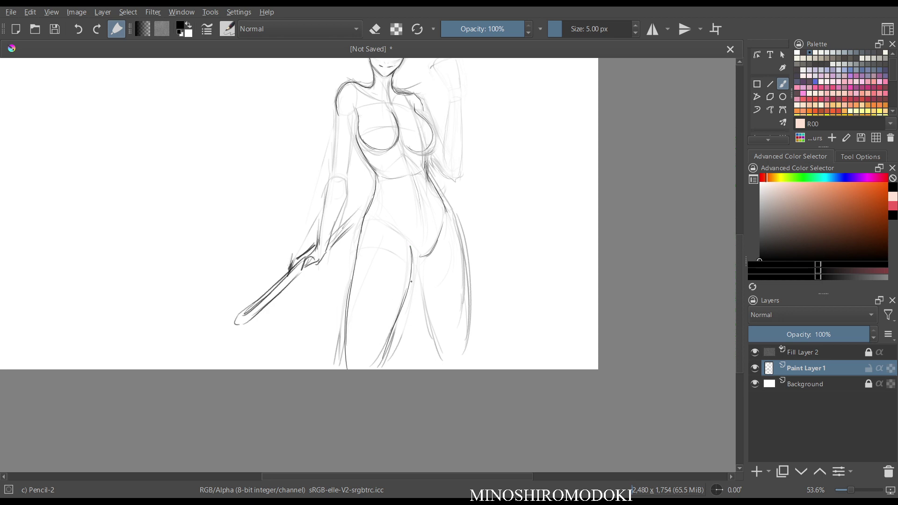
key(m)
key(m)
Redraw the inner and outer contours of the thigh on the raised-arm side in a slimmer shape.
mouse_move(430, 252)
mouse_down()
mouse_move(419, 257)
mouse_move(434, 336)
mouse_up()
drag(448, 211, 460, 346)
drag(422, 279, 431, 346)
key(m)
key(m)
drag(456, 223, 473, 175)
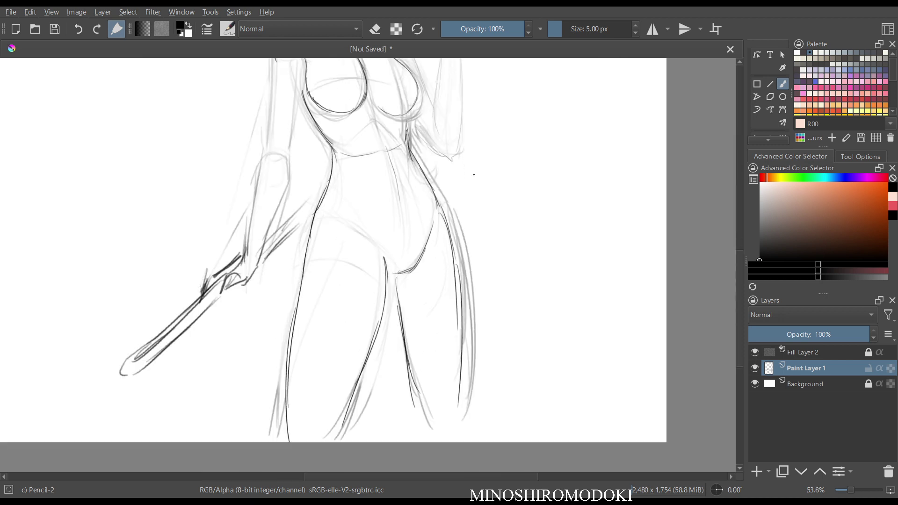
Redraw both contours of the lowered upper arm from the shoulder to the elbow.
drag(428, 123, 454, 264)
drag(302, 181, 298, 288)
drag(332, 187, 321, 270)
drag(327, 216, 319, 293)
key(m)
key(m)
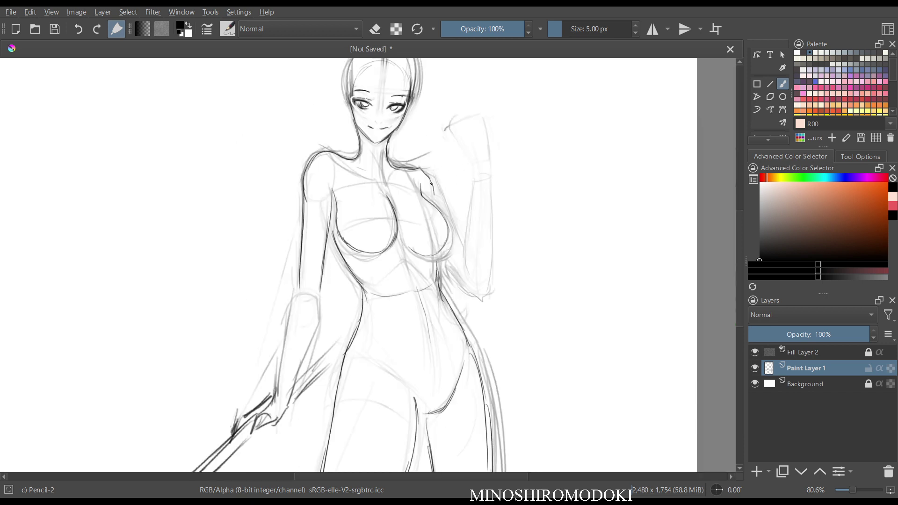
Redraw the raised arm's upper contour and forearm, and erase the forearm's outer line.
mouse_move(431, 184)
mouse_down()
mouse_move(457, 235)
mouse_move(454, 267)
mouse_move(444, 265)
mouse_move(463, 288)
mouse_up()
drag(473, 183, 467, 275)
drag(489, 195, 487, 260)
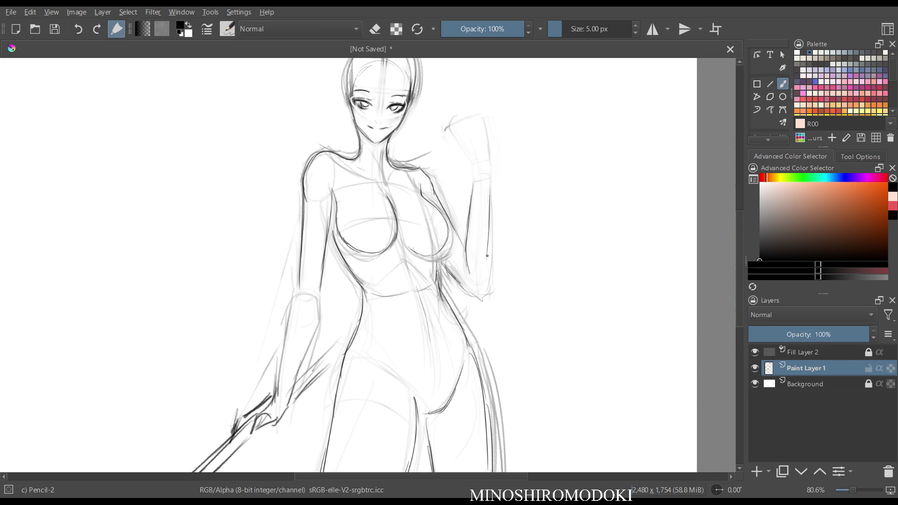
key(e)
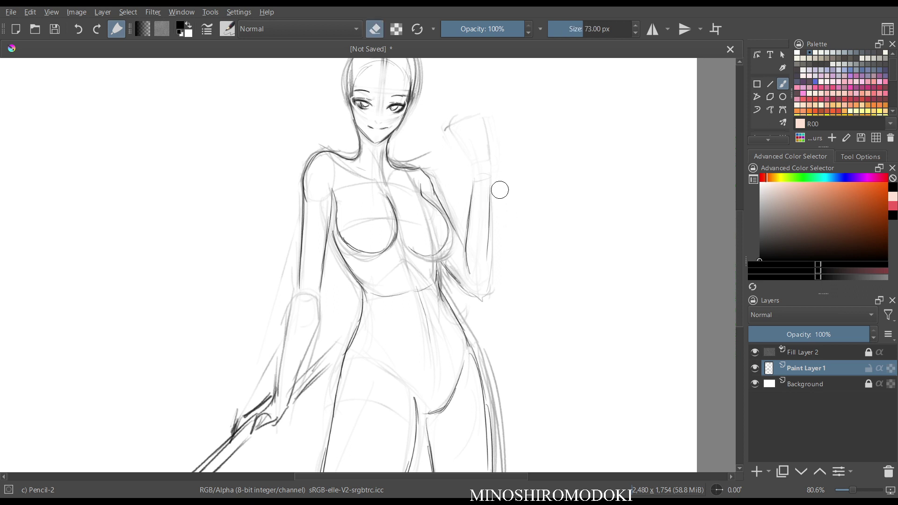
drag(499, 191, 487, 277)
key(e)
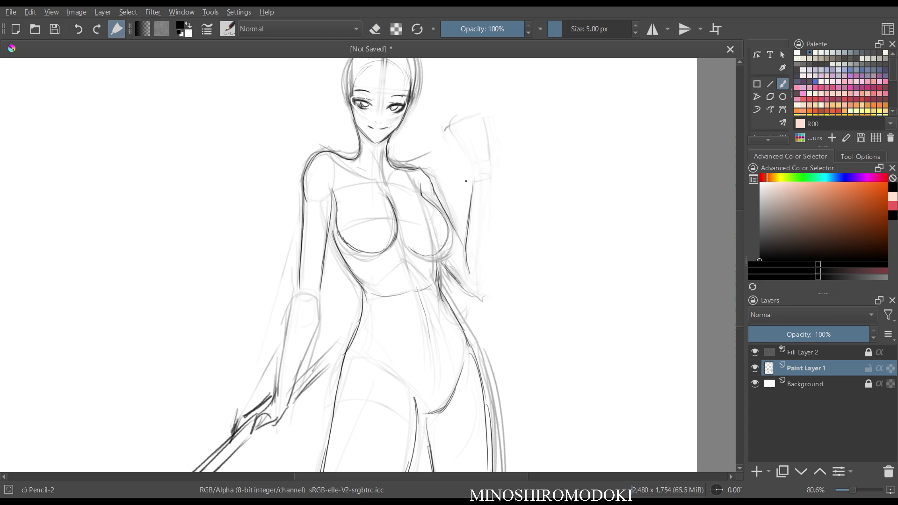
key(e)
key(e)
Erase the stray lines around the raised arm's shoulder and redraw the shoulder contour with one clean curve.
key(m)
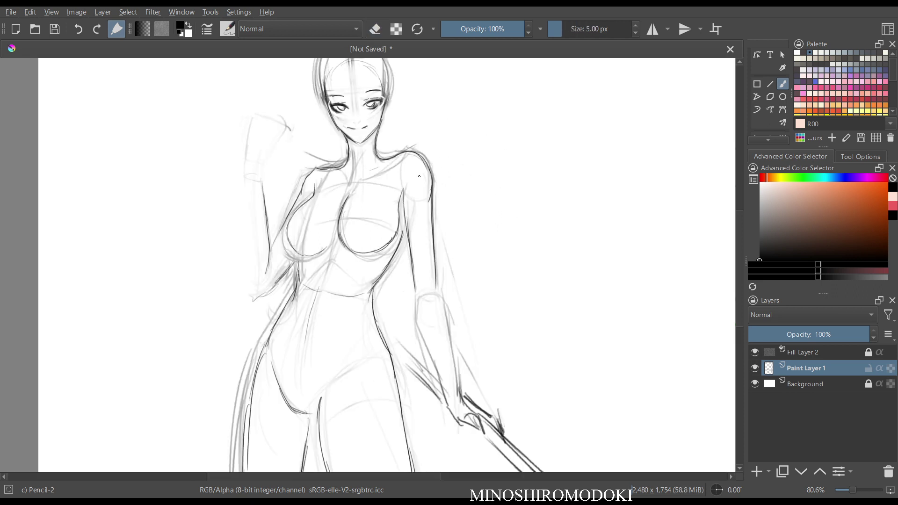
key(m)
key(e)
key(e)
key(e)
mouse_move(401, 159)
mouse_down()
mouse_move(425, 149)
mouse_move(389, 158)
mouse_move(435, 188)
mouse_up()
key(m)
key(m)
key(e)
key(m)
key(m)
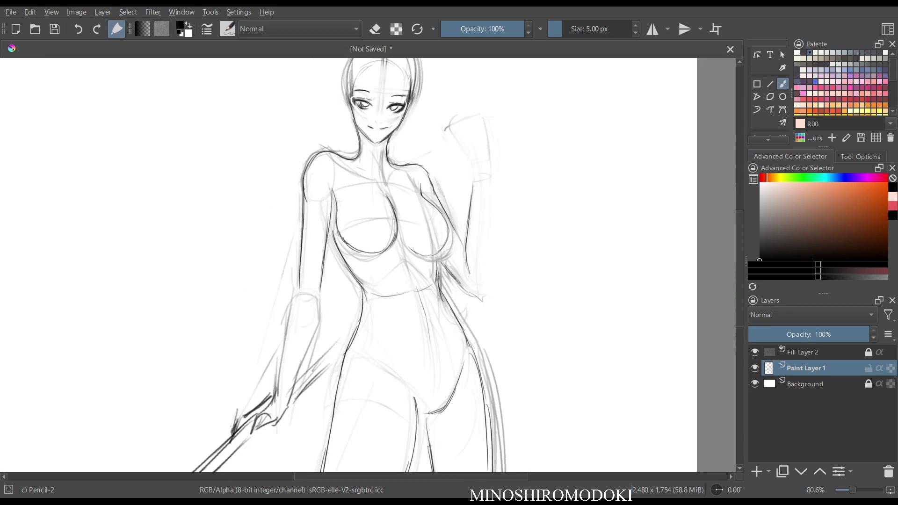
Retry the wrist and outer forearm line of the raised arm, and erase the forearm and fist.
mouse_move(489, 148)
mouse_down()
mouse_move(503, 210)
mouse_move(479, 174)
mouse_move(486, 159)
mouse_up()
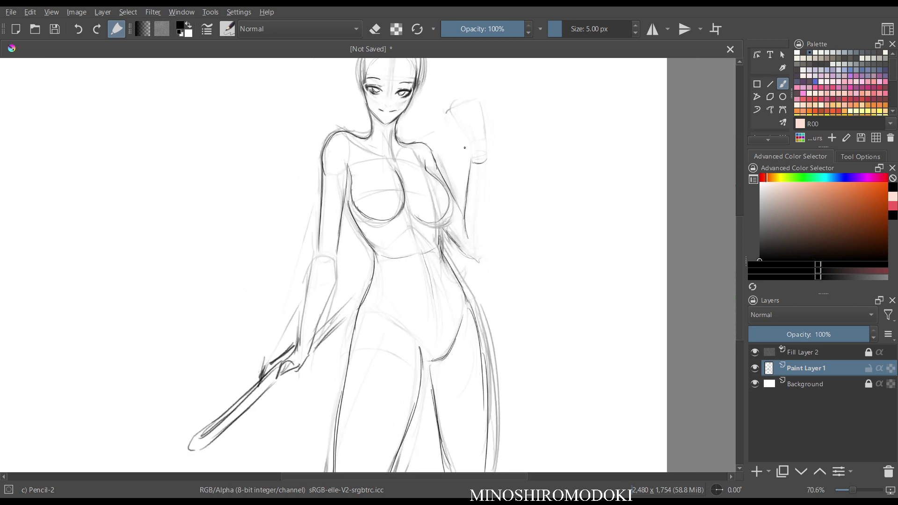
drag(487, 164, 484, 243)
key(e)
mouse_move(470, 183)
mouse_down()
mouse_move(486, 146)
mouse_move(474, 144)
mouse_move(461, 94)
mouse_up()
key(e)
key(m)
key(m)
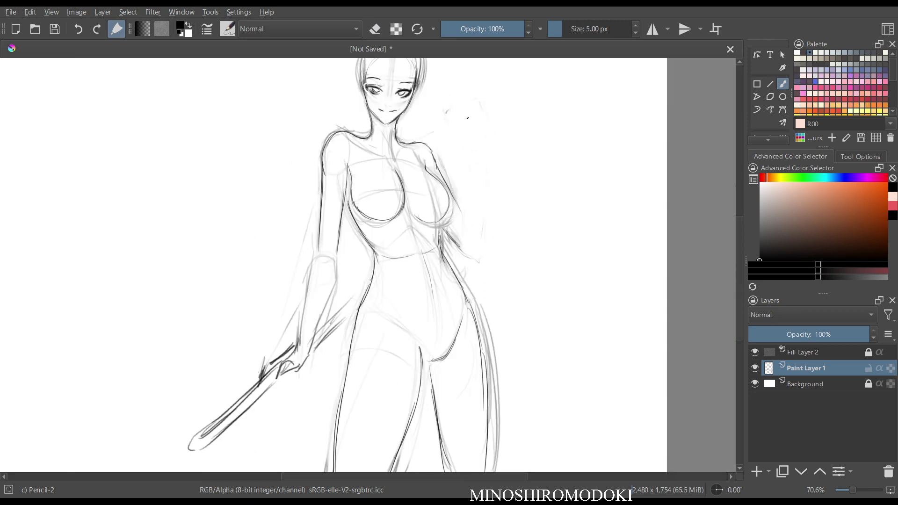
Redraw the upper arm line running from the shoulder down beside the breast.
drag(450, 192, 466, 230)
key(m)
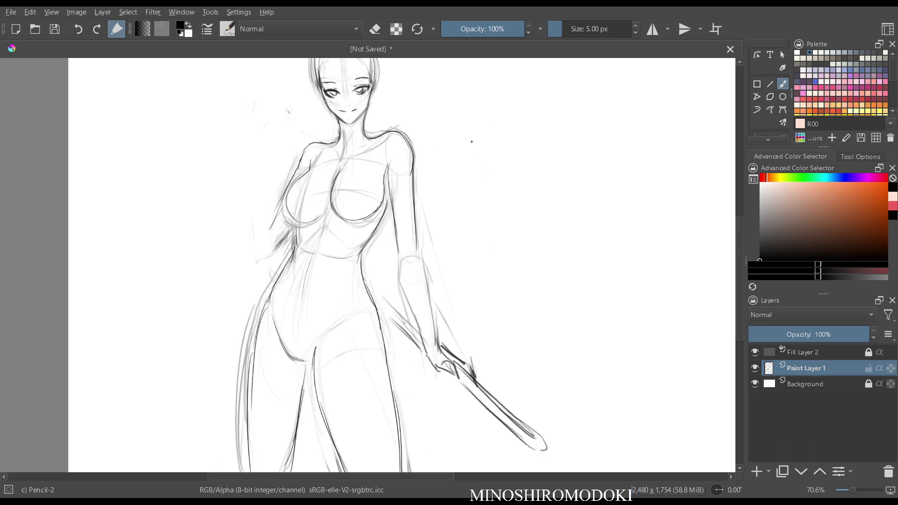
key(m)
Draw a witch hat on the head with a wide wavy brim and a tall bent crown ending in a curled tip.
drag(480, 141, 474, 264)
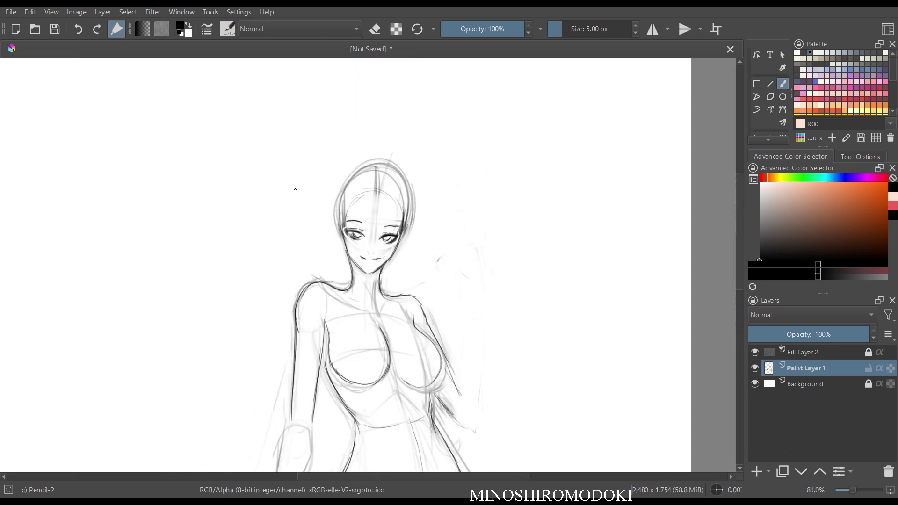
mouse_move(292, 182)
mouse_down()
mouse_move(348, 176)
mouse_move(439, 245)
mouse_move(482, 232)
mouse_up()
mouse_move(302, 179)
mouse_down()
mouse_move(264, 193)
mouse_move(288, 235)
mouse_move(331, 251)
mouse_up()
mouse_move(256, 208)
mouse_down()
mouse_move(294, 243)
mouse_move(347, 253)
mouse_up()
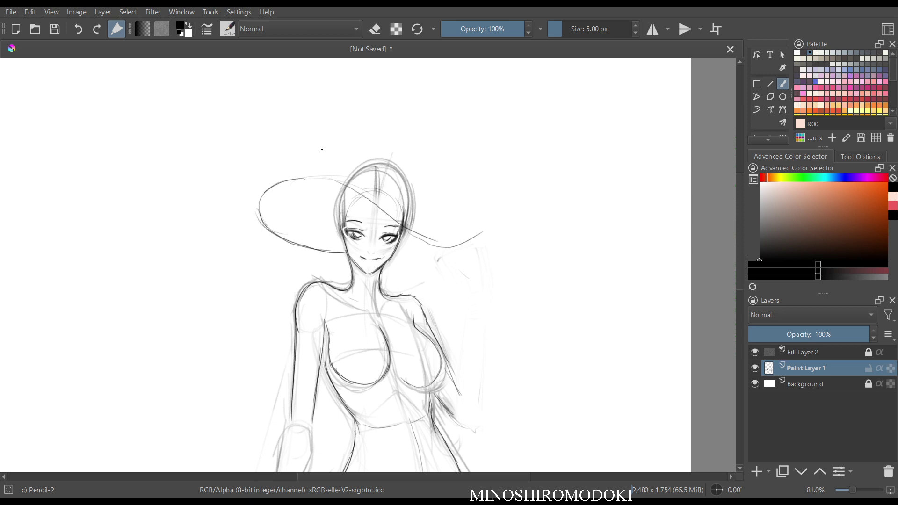
mouse_move(278, 183)
mouse_down()
mouse_move(365, 155)
mouse_move(442, 229)
mouse_move(452, 203)
mouse_move(482, 203)
mouse_move(491, 223)
mouse_move(448, 243)
mouse_up()
drag(349, 159, 365, 139)
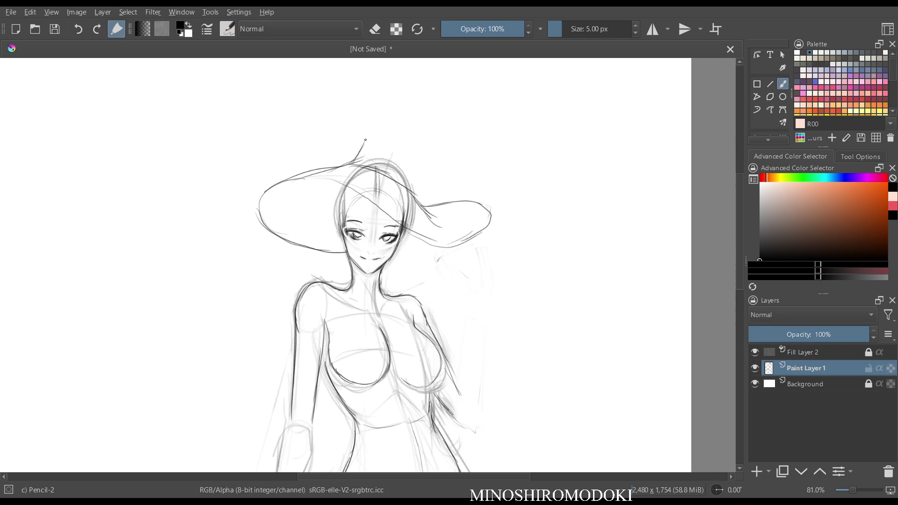
mouse_move(420, 162)
mouse_down()
mouse_move(415, 180)
mouse_move(409, 132)
mouse_move(419, 145)
mouse_move(408, 120)
mouse_move(360, 126)
mouse_move(339, 109)
mouse_move(333, 128)
mouse_move(363, 142)
mouse_move(357, 153)
mouse_move(353, 144)
mouse_move(416, 174)
mouse_move(415, 197)
mouse_up()
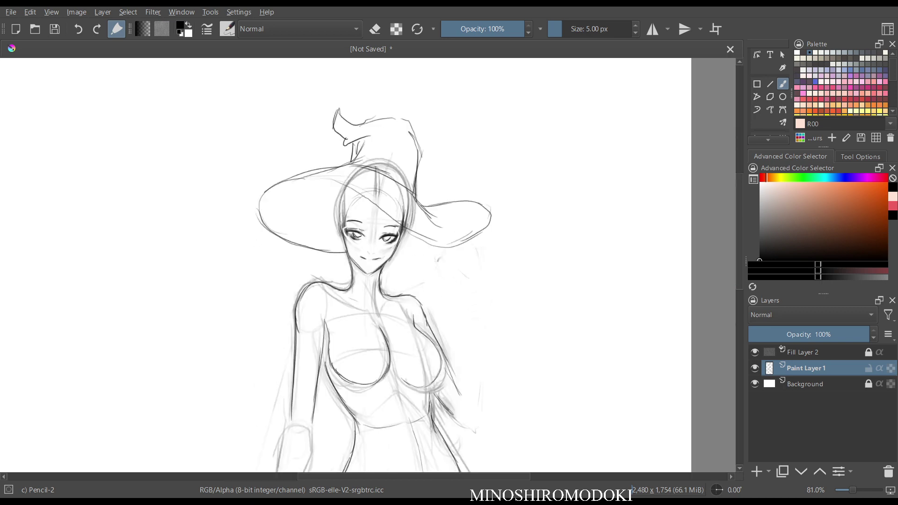
Sketch a blocky outline of the raised hand just below the narrower side of the hat brim.
scroll(445, 273, up, 1)
key(m)
key(m)
scroll(490, 164, down, 2)
drag(492, 163, 494, 236)
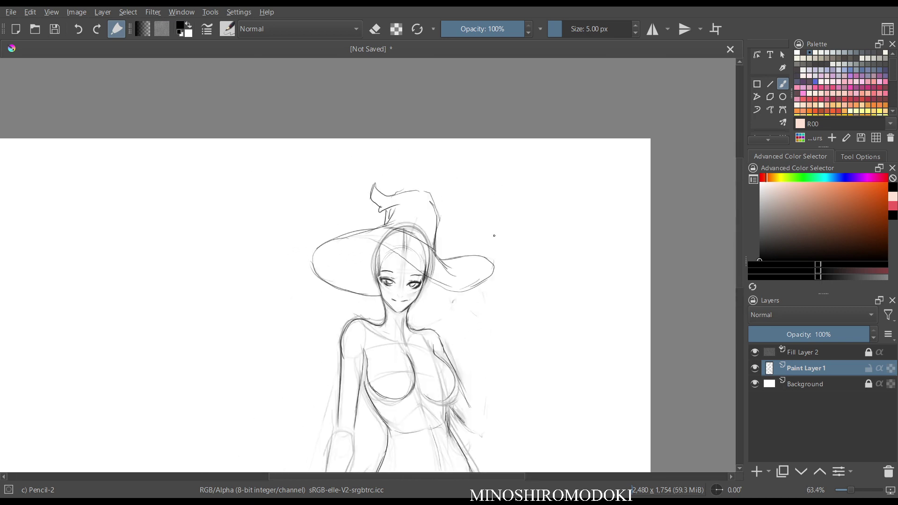
scroll(494, 235, up, 2)
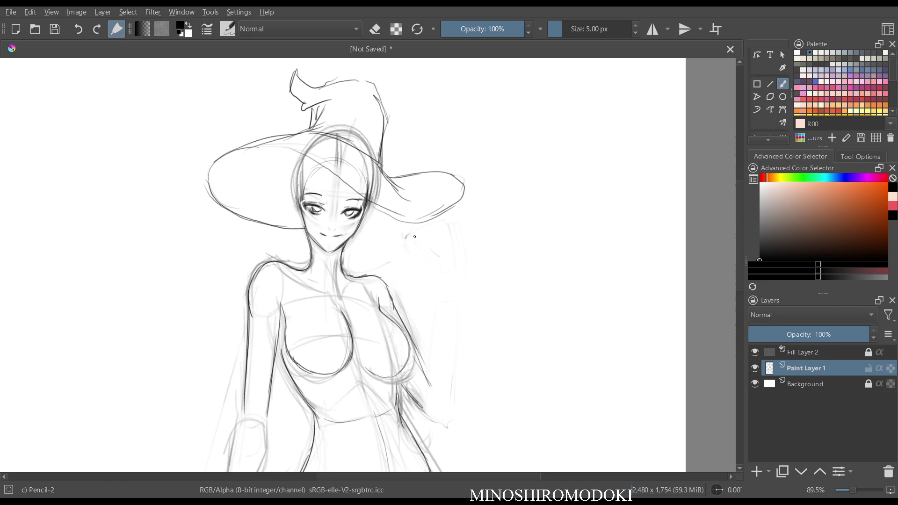
mouse_move(429, 224)
mouse_down()
mouse_move(414, 234)
mouse_move(447, 238)
mouse_move(420, 243)
mouse_move(432, 257)
mouse_move(415, 238)
mouse_move(452, 252)
mouse_move(431, 263)
mouse_up()
key(m)
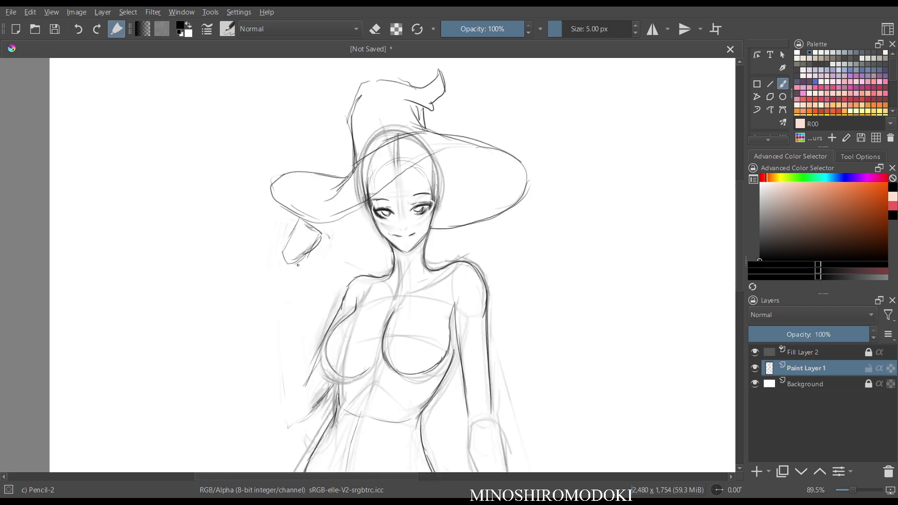
Draw both contours of the raised forearm from the hand's wrist down to a pointed elbow.
drag(280, 266, 269, 313)
mouse_move(284, 251)
mouse_down()
mouse_move(260, 341)
mouse_move(298, 287)
mouse_move(294, 337)
mouse_up()
drag(302, 274, 289, 363)
drag(290, 328, 288, 374)
drag(270, 320, 259, 382)
mouse_move(269, 341)
mouse_down()
mouse_move(255, 394)
mouse_move(279, 394)
mouse_up()
key(m)
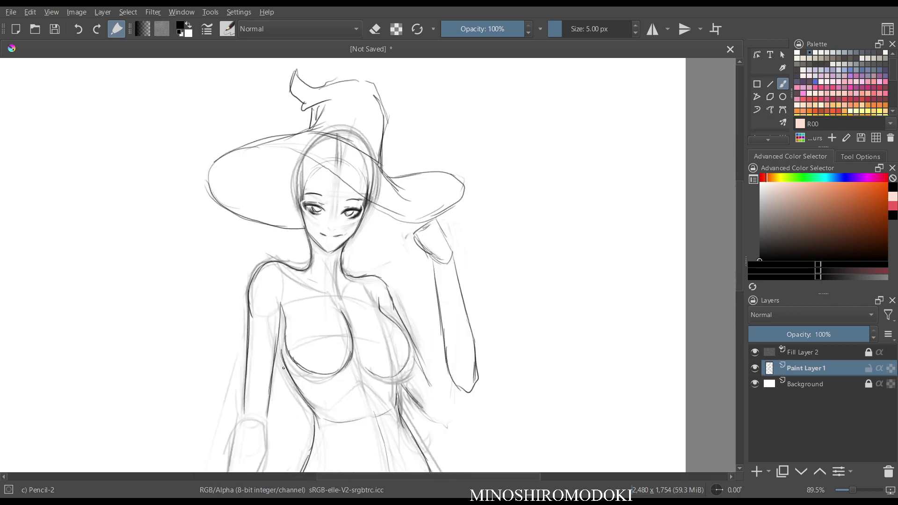
Connect the shoulder to the raised arm's elbow with inner and outer upper arm contours.
mouse_move(387, 287)
mouse_down()
mouse_move(432, 342)
mouse_move(392, 297)
mouse_move(446, 367)
mouse_up()
mouse_move(418, 337)
mouse_down()
mouse_move(432, 363)
mouse_move(415, 376)
mouse_move(446, 399)
mouse_up()
drag(413, 369, 443, 394)
drag(420, 381, 454, 404)
mouse_move(383, 281)
mouse_down()
mouse_move(449, 355)
mouse_move(474, 404)
mouse_up()
key(m)
key(m)
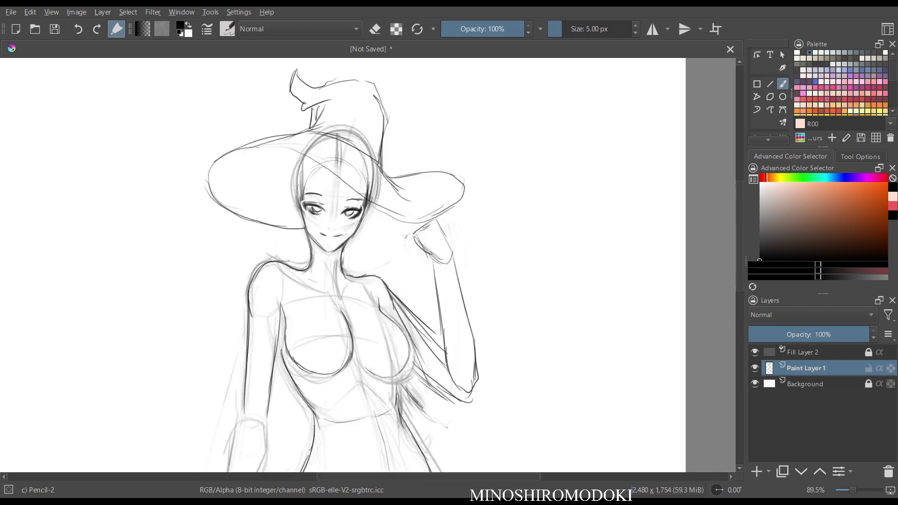
Erase the rough marks along the raised arm's upper arm and redraw its contours from shoulder to elbow.
scroll(431, 309, down, 2)
mouse_move(431, 374)
mouse_down()
mouse_move(432, 298)
mouse_move(419, 262)
mouse_up()
key(e)
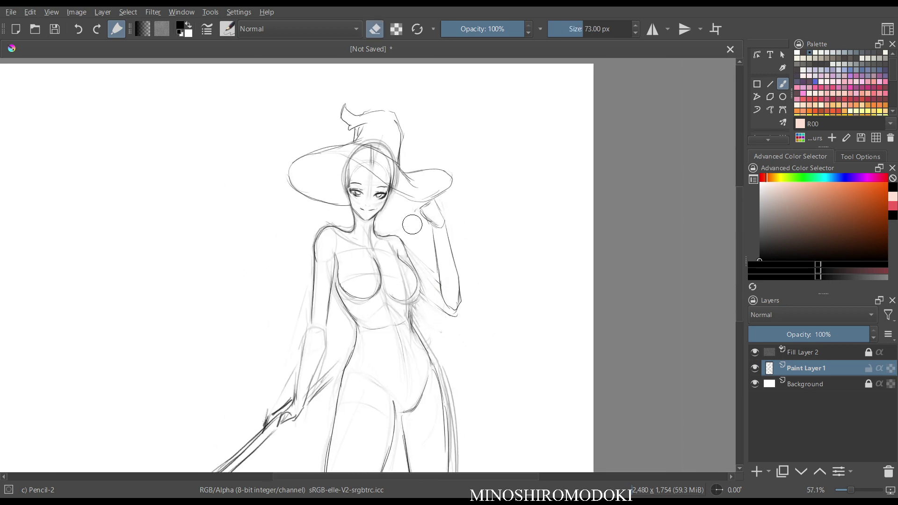
key(m)
key(e)
drag(333, 239, 293, 285)
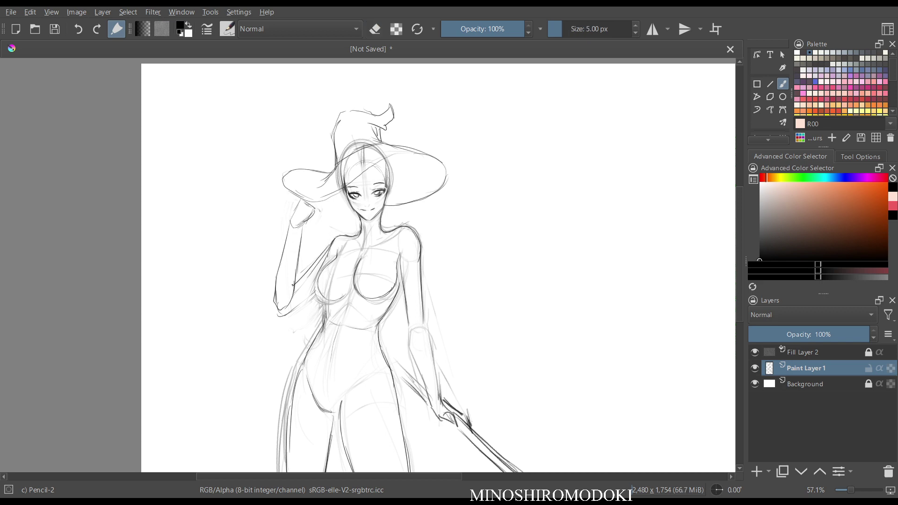
mouse_move(319, 255)
mouse_down()
mouse_move(289, 314)
mouse_move(278, 316)
mouse_up()
key(m)
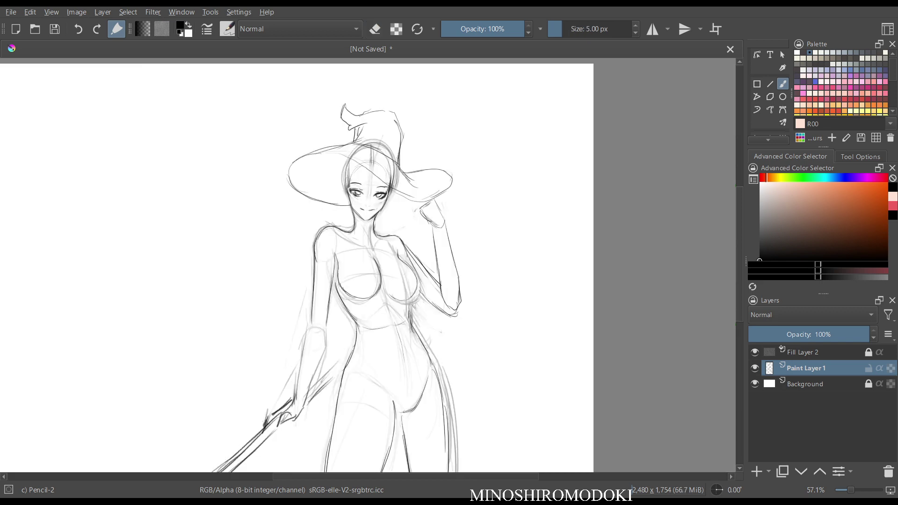
Fade the hat brim's overlapping lines, the crown base and the skull lines underneath with the eraser.
scroll(428, 256, down, 2)
scroll(426, 257, up, 3)
scroll(415, 247, down, 2)
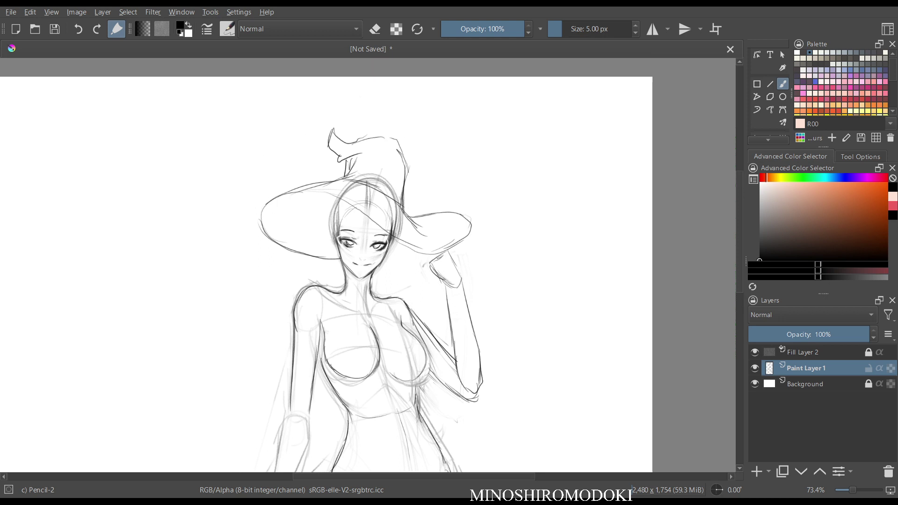
scroll(415, 246, up, 5)
key(ctrl+t)
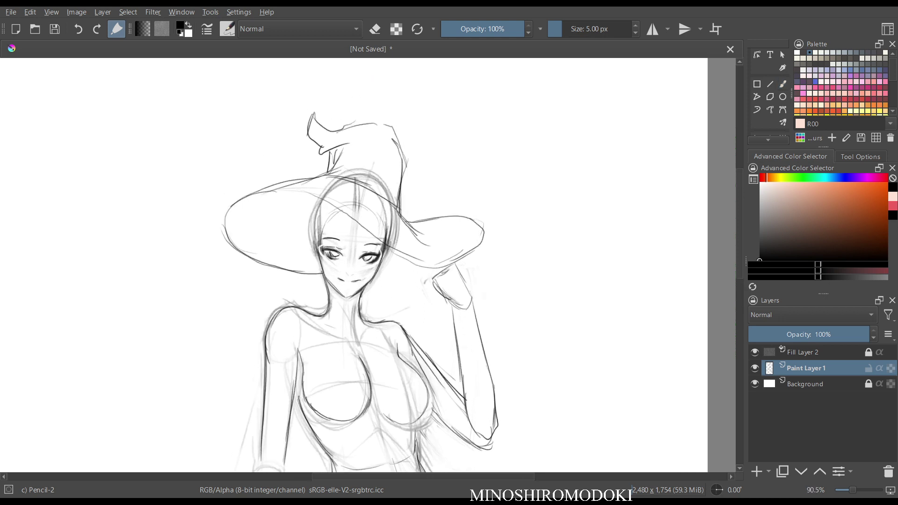
key(b)
key(e)
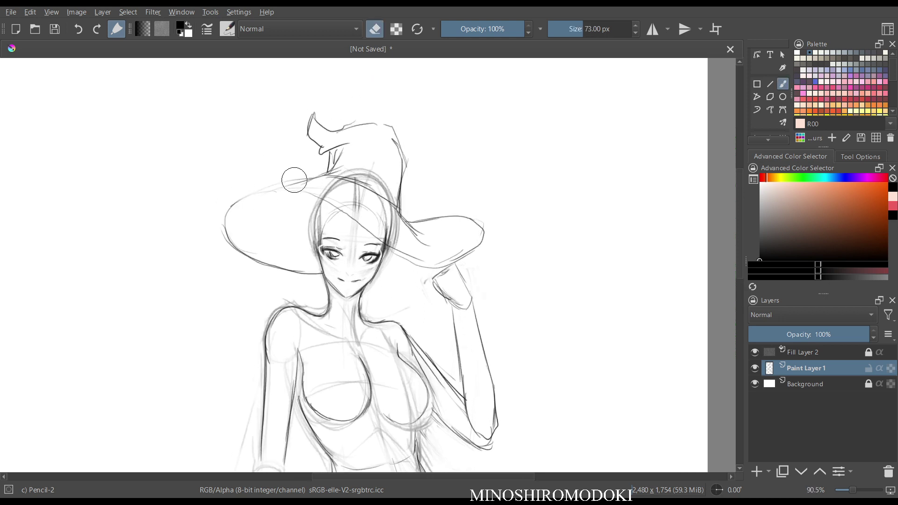
key(m)
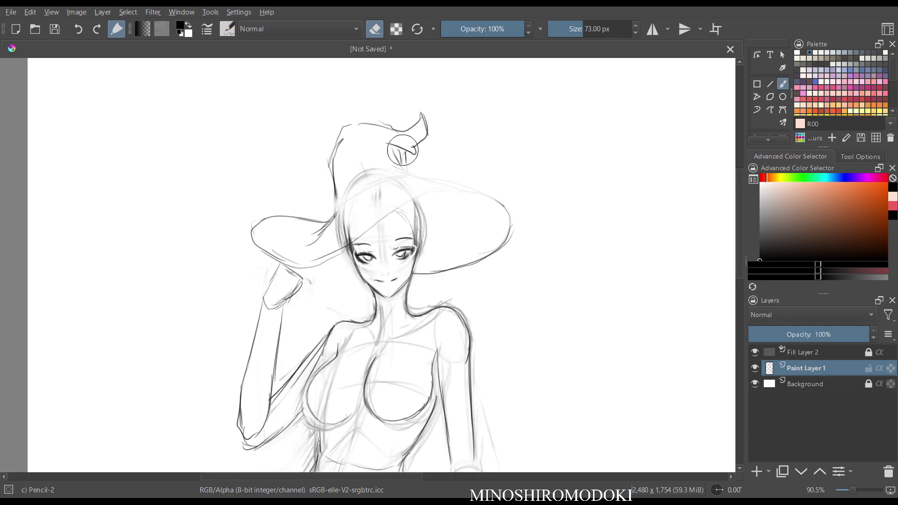
key(e)
key(m)
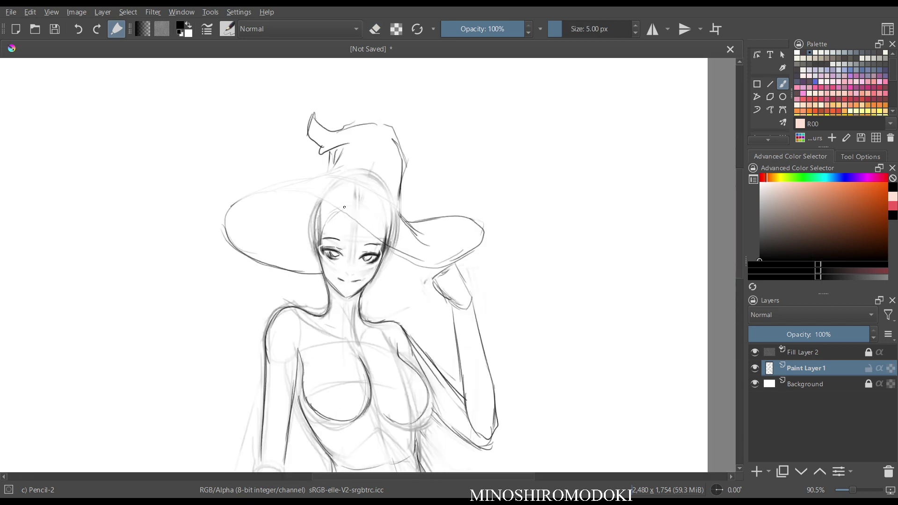
Redraw the brim's front edge sweeping across the forehead and round its wide side down beside the face.
mouse_move(249, 196)
mouse_down()
mouse_move(317, 196)
mouse_move(395, 250)
mouse_move(429, 258)
mouse_up()
key(m)
key(m)
mouse_move(266, 195)
mouse_down()
mouse_move(240, 199)
mouse_move(227, 234)
mouse_move(289, 271)
mouse_up()
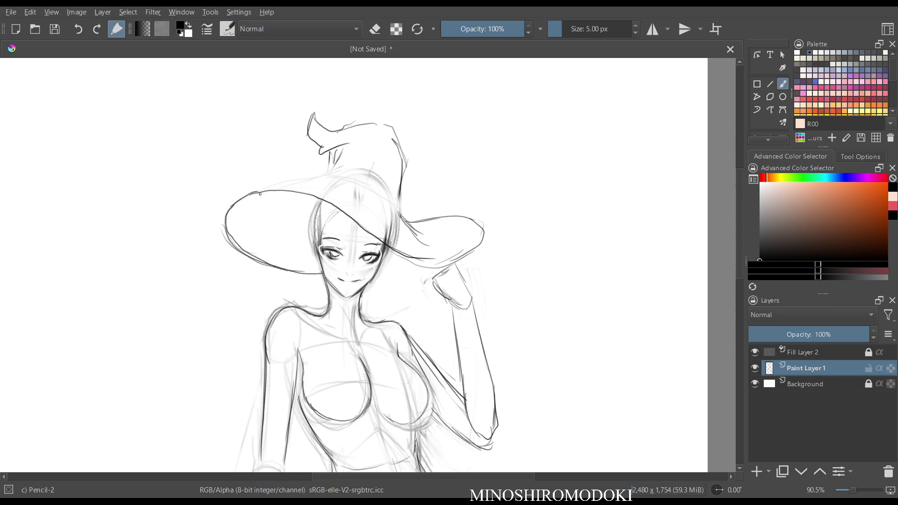
Redraw the brim's upper edge and the crown's base line, and firm up the narrower side's curve.
mouse_move(260, 194)
mouse_down()
mouse_move(241, 199)
mouse_move(322, 173)
mouse_move(393, 207)
mouse_up()
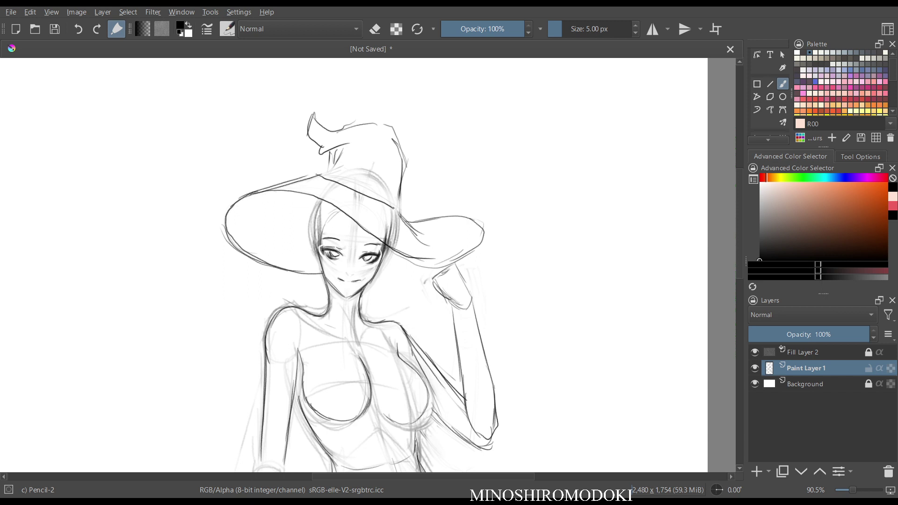
key(m)
key(m)
mouse_move(410, 221)
mouse_down()
mouse_move(471, 214)
mouse_move(482, 241)
mouse_move(409, 261)
mouse_up()
key(m)
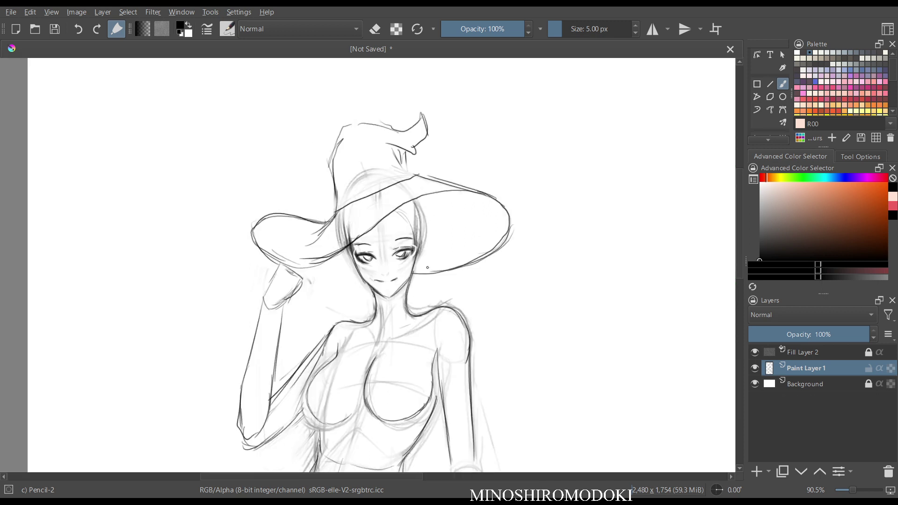
key(m)
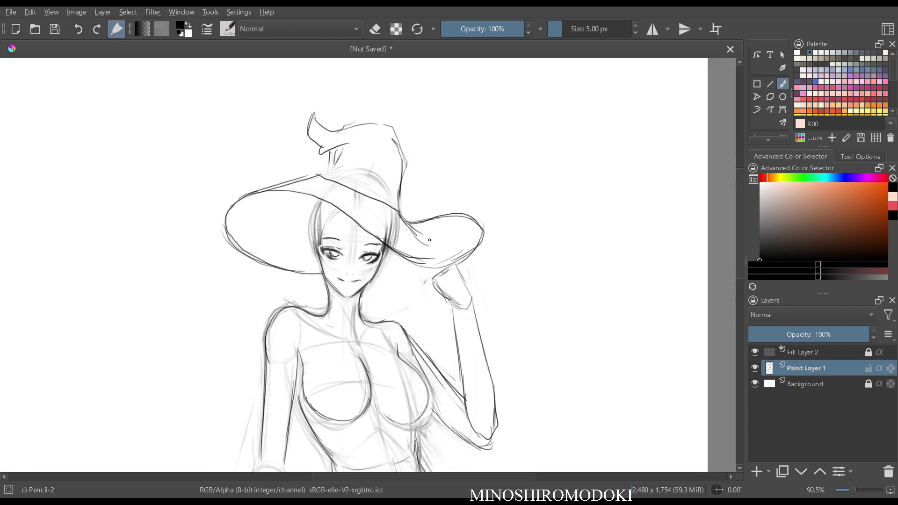
Draw the raised hand's thumb and spread fingers gripping the hat brim.
mouse_move(450, 256)
mouse_down()
mouse_move(455, 265)
mouse_move(439, 248)
mouse_up()
key(m)
key(m)
drag(439, 250, 432, 246)
drag(433, 281, 425, 273)
drag(417, 273, 432, 279)
mouse_move(432, 254)
mouse_down()
mouse_move(422, 246)
mouse_move(424, 265)
mouse_move(444, 271)
mouse_up()
key(m)
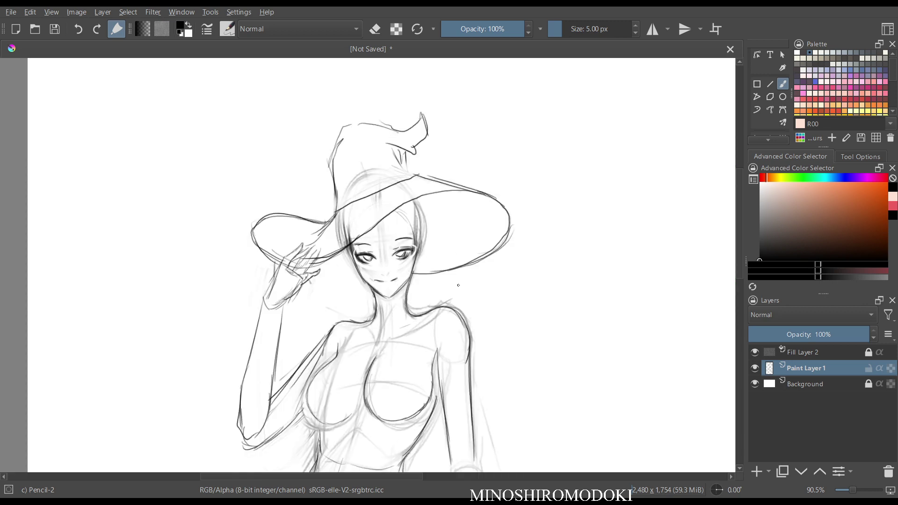
key(m)
drag(487, 237, 497, 206)
key(m)
key(m)
Redraw the lowered arm's contours from the upper arm down to the hand holding the rod.
scroll(497, 206, down, 4)
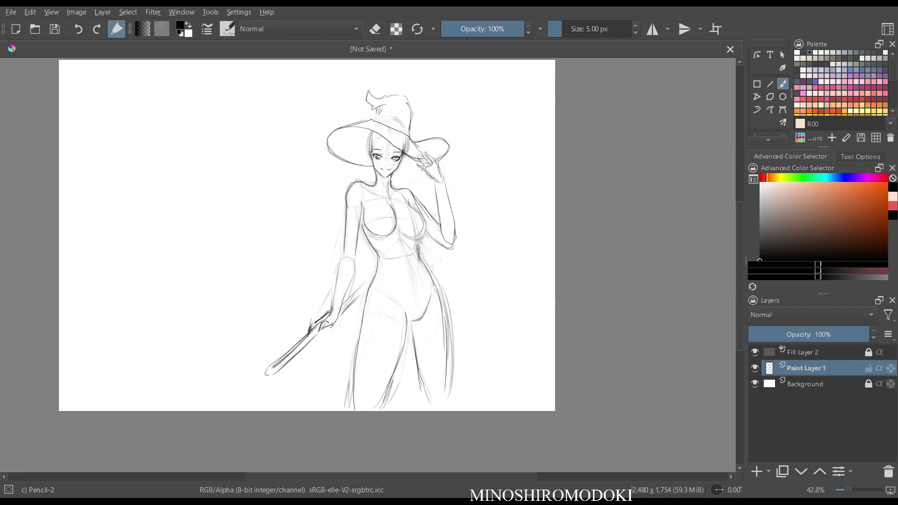
scroll(362, 189, up, 2)
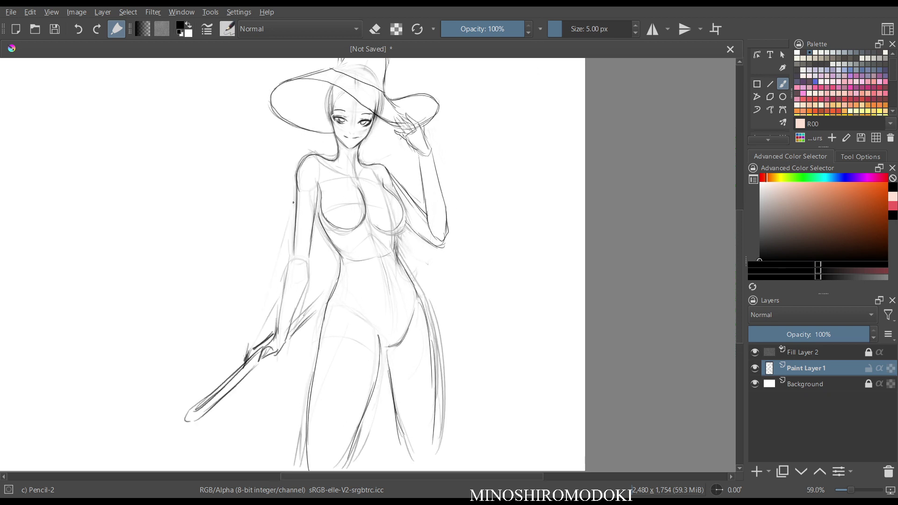
drag(294, 202, 283, 300)
drag(311, 245, 285, 338)
Sketch a rounded broom head around the rod's lower end and darken the rod lines between hand and hip.
mouse_move(165, 409)
mouse_down()
mouse_move(203, 385)
mouse_move(195, 391)
mouse_up()
mouse_move(151, 441)
mouse_down()
mouse_move(202, 393)
mouse_move(219, 411)
mouse_move(151, 452)
mouse_move(195, 435)
mouse_up()
mouse_move(330, 276)
mouse_down()
mouse_move(295, 319)
mouse_move(335, 279)
mouse_up()
key(m)
mouse_move(415, 218)
mouse_down()
mouse_move(403, 245)
mouse_move(415, 293)
mouse_move(385, 348)
mouse_up()
key(m)
drag(342, 281, 324, 345)
key(m)
key(m)
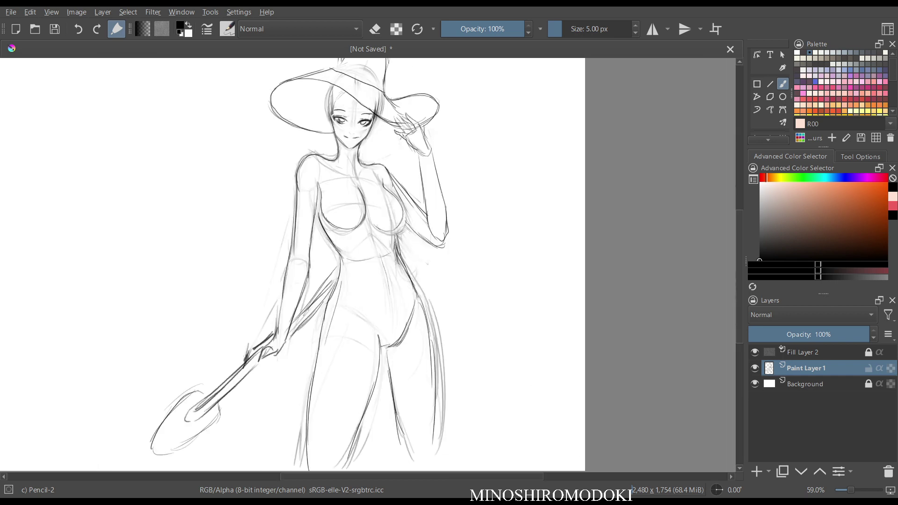
Select the hat and raised hand with a freehand outline and shift them slightly down over the head.
scroll(428, 228, up, 3)
drag(407, 61, 425, 275)
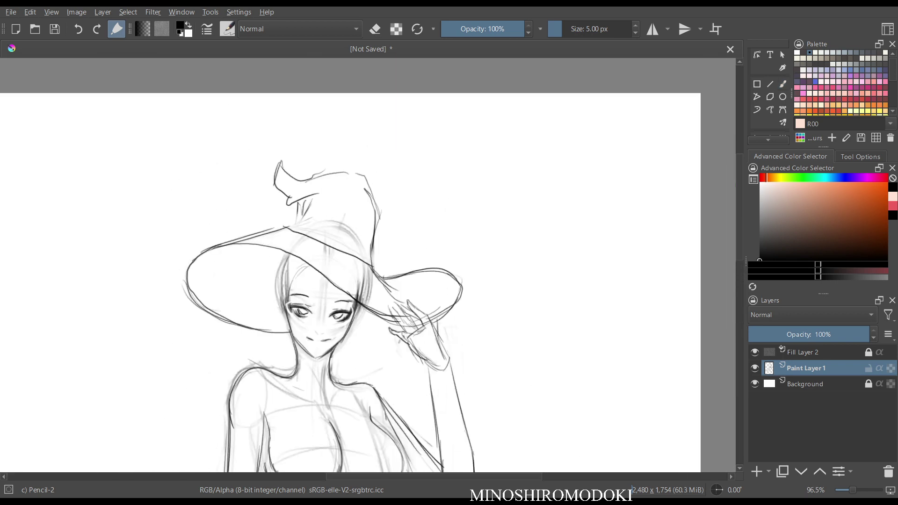
mouse_move(437, 151)
mouse_down()
mouse_move(180, 185)
mouse_move(222, 351)
mouse_up()
mouse_move(286, 341)
mouse_down()
mouse_move(272, 290)
mouse_move(294, 275)
mouse_move(332, 290)
mouse_up()
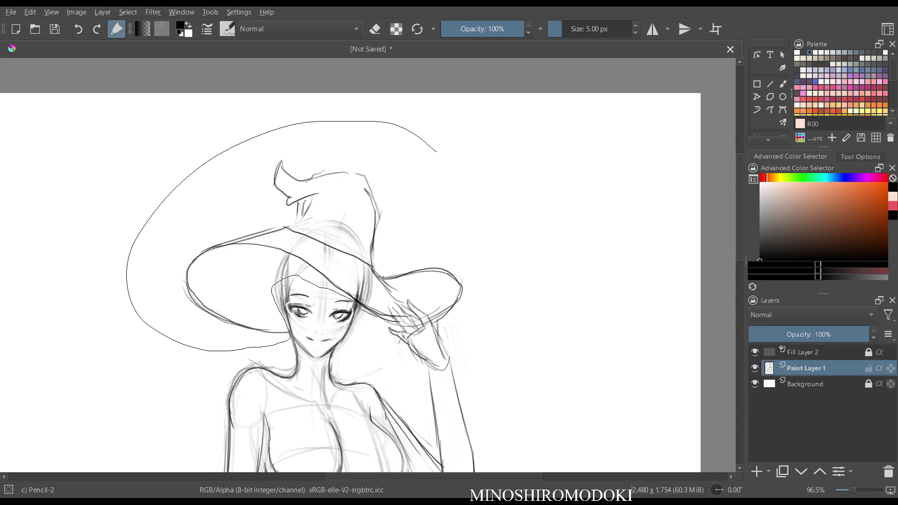
mouse_move(383, 327)
mouse_down()
mouse_move(393, 356)
mouse_move(495, 300)
mouse_move(418, 152)
mouse_up()
key(ctrl+t)
drag(311, 244, 311, 257)
key(Return)
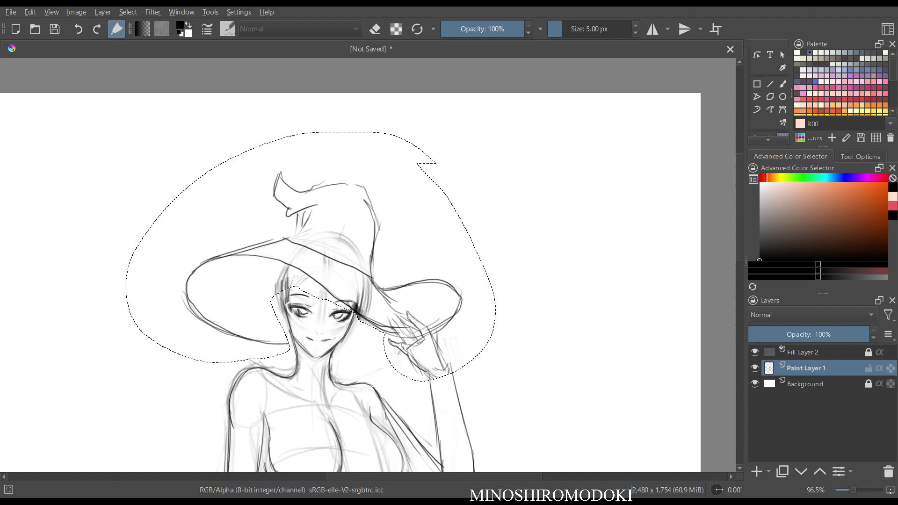
Nudge the selected hat and hand slightly back up, deselect, and return to the brush.
key(ctrl+t)
drag(311, 256, 311, 249)
key(Return)
key(ctrl+shift+a)
key(b)
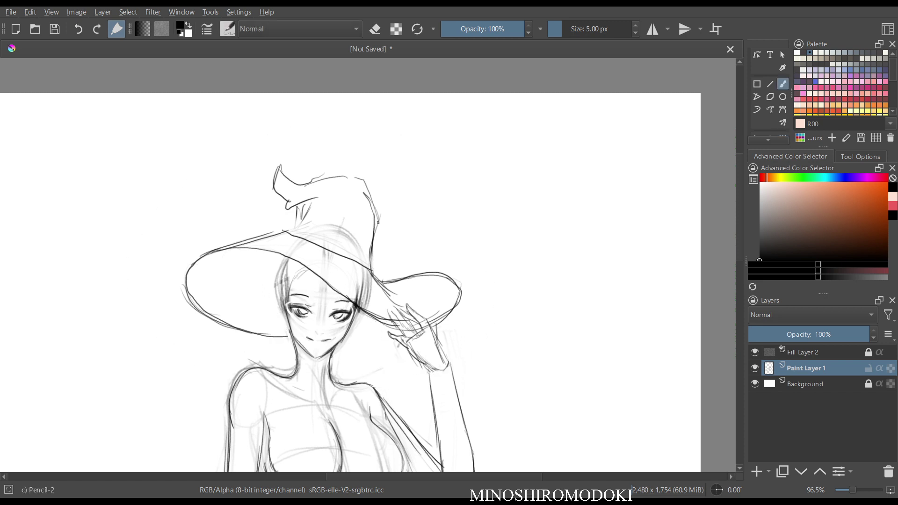
Erase the lower edge of the brim's wide side and draw the brim's back edge from the raised hand to the neck.
key(e)
mouse_move(206, 306)
mouse_down()
mouse_move(269, 336)
mouse_move(207, 313)
mouse_move(244, 328)
mouse_up()
key(e)
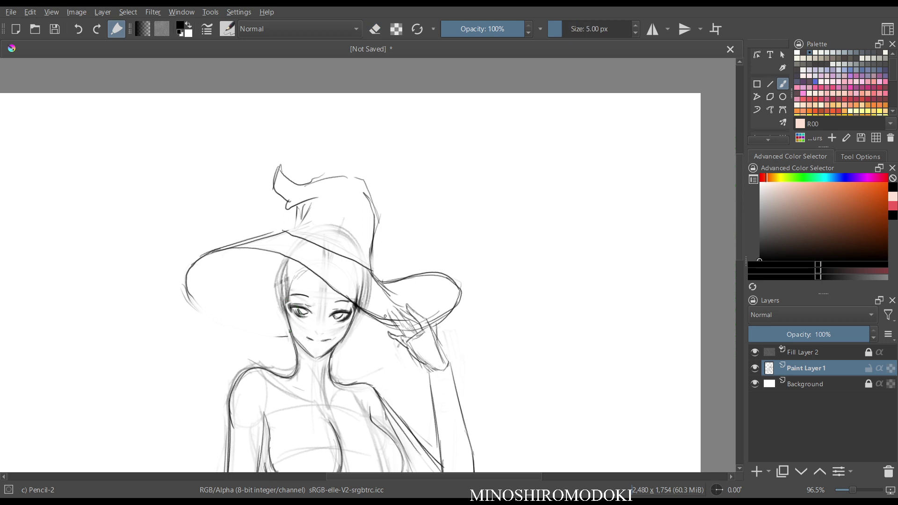
drag(389, 329, 340, 354)
key(e)
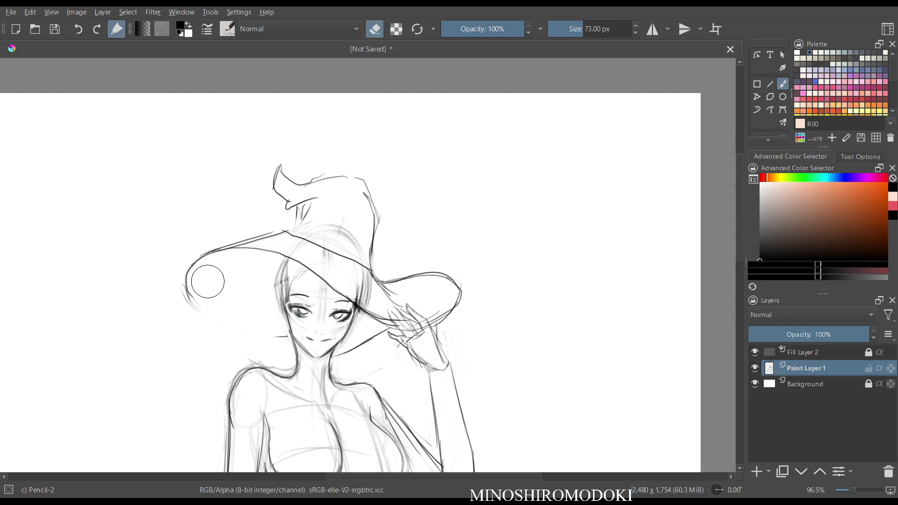
Erase the old edge of the brim's wide side and redraw it as a higher, larger curve ending beside the neck.
mouse_move(206, 275)
mouse_down()
mouse_move(249, 243)
mouse_move(266, 242)
mouse_move(242, 253)
mouse_move(266, 244)
mouse_move(249, 237)
mouse_move(335, 284)
mouse_move(300, 255)
mouse_move(352, 299)
mouse_move(262, 238)
mouse_move(272, 248)
mouse_move(226, 230)
mouse_up()
key(e)
key(e)
key(e)
mouse_move(227, 230)
mouse_down()
mouse_move(288, 233)
mouse_move(217, 228)
mouse_move(187, 251)
mouse_up()
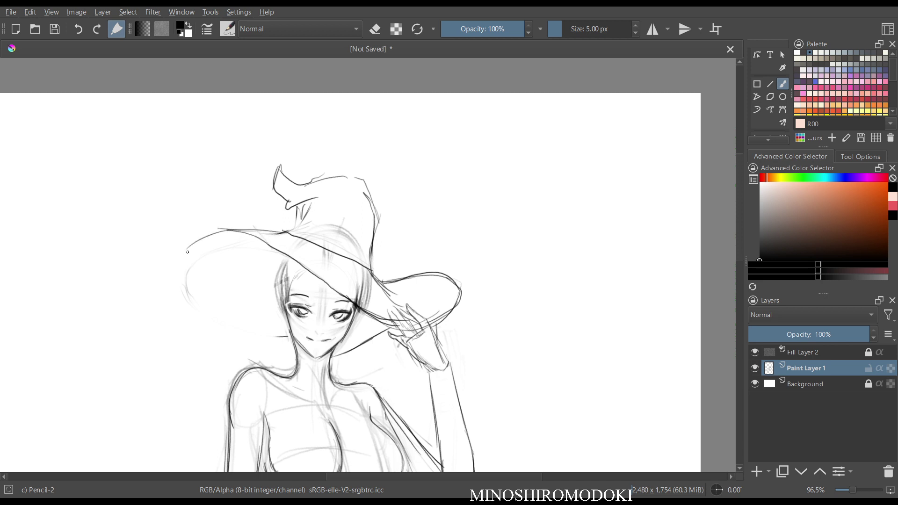
mouse_move(228, 231)
mouse_down()
mouse_move(194, 254)
mouse_move(200, 282)
mouse_move(190, 259)
mouse_move(201, 309)
mouse_move(188, 282)
mouse_move(205, 315)
mouse_move(215, 322)
mouse_move(201, 309)
mouse_move(251, 335)
mouse_move(227, 331)
mouse_move(296, 346)
mouse_up()
key(m)
key(m)
Draw pointed bangs falling between the eyes and a long lock beside the cheek on the raised arm's side.
drag(452, 319, 453, 393)
scroll(412, 190, up, 6)
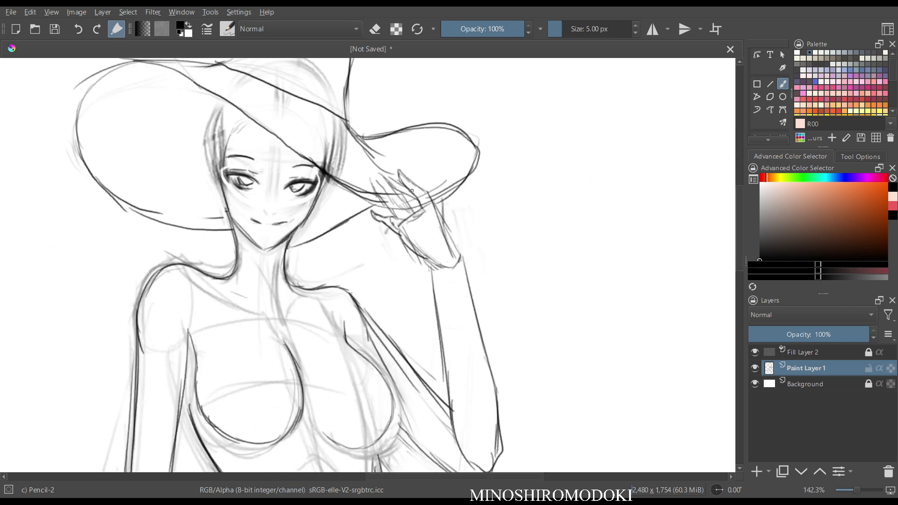
drag(252, 118, 266, 184)
mouse_move(260, 132)
mouse_down()
mouse_move(276, 172)
mouse_move(256, 160)
mouse_move(279, 162)
mouse_move(260, 142)
mouse_move(278, 177)
mouse_move(275, 137)
mouse_move(297, 179)
mouse_up()
mouse_move(283, 145)
mouse_down()
mouse_move(309, 182)
mouse_move(305, 282)
mouse_up()
drag(327, 184, 316, 277)
key(m)
key(m)
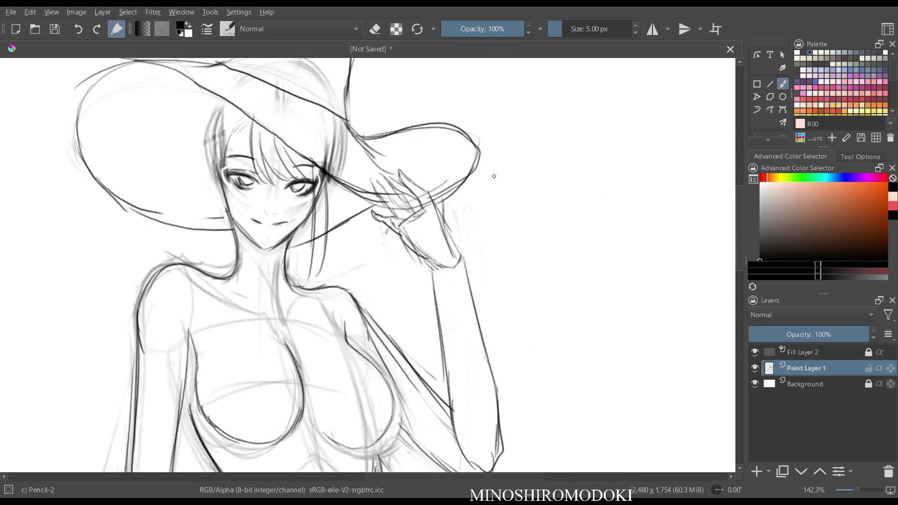
Refine the jawline and chin with darker contour strokes.
key(m)
drag(447, 233, 470, 249)
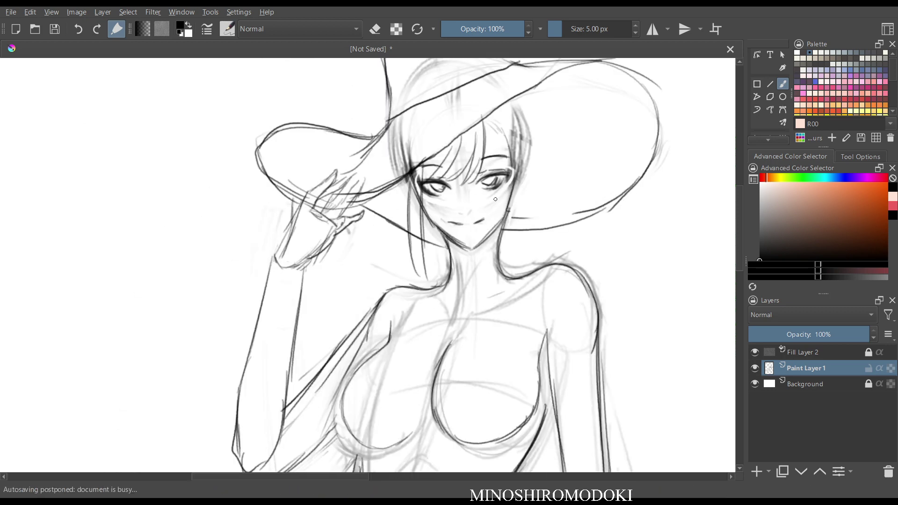
drag(512, 181, 472, 246)
key(m)
key(m)
key(m)
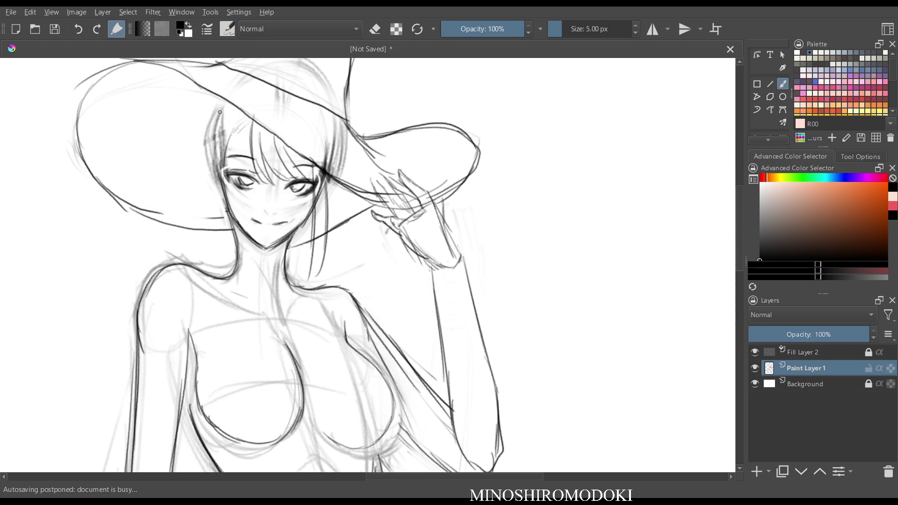
Add bang strands over the brow on the lowered arm's side and a curved lock falling from that temple.
drag(242, 117, 243, 165)
drag(239, 133, 255, 176)
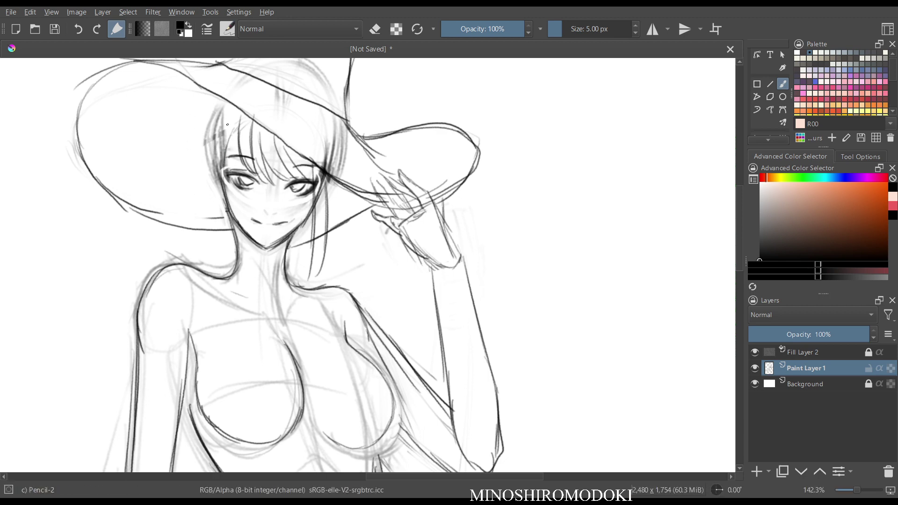
drag(226, 126, 212, 188)
mouse_move(224, 146)
mouse_down()
mouse_move(196, 201)
mouse_move(188, 249)
mouse_up()
drag(200, 204, 198, 254)
drag(197, 208, 198, 253)
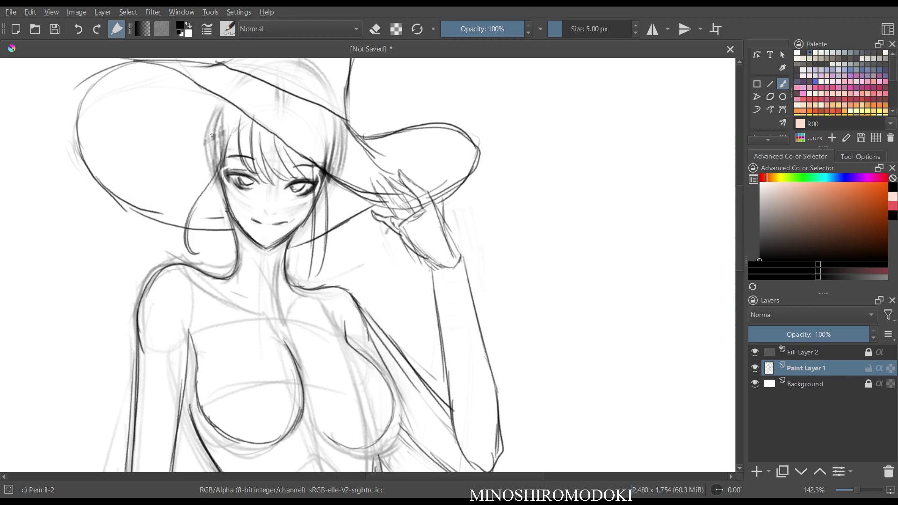
Draw the outer edge of the hair on the lowered arm's side, sweeping from under the brim into curved ends above the shoulder.
mouse_move(205, 119)
mouse_down()
mouse_move(179, 180)
mouse_move(149, 209)
mouse_up()
mouse_move(179, 173)
mouse_down()
mouse_move(153, 235)
mouse_move(163, 237)
mouse_up()
drag(173, 193, 172, 237)
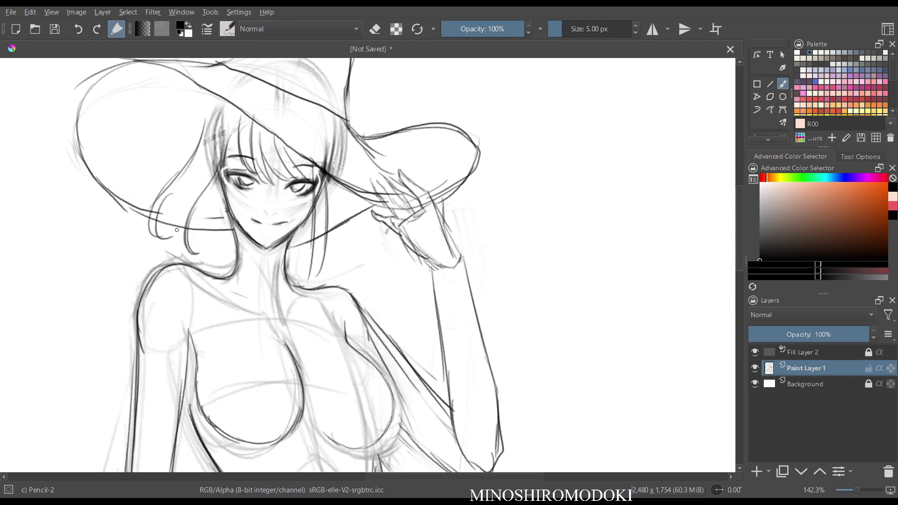
key(m)
key(m)
Double the outer lock with extra strands and draw jagged hair tips running toward the neck on the lowered arm's side.
drag(172, 195, 161, 209)
drag(198, 130, 142, 218)
drag(152, 216, 144, 232)
drag(186, 165, 171, 245)
mouse_move(206, 199)
mouse_down()
mouse_move(202, 254)
mouse_move(209, 247)
mouse_move(233, 258)
mouse_up()
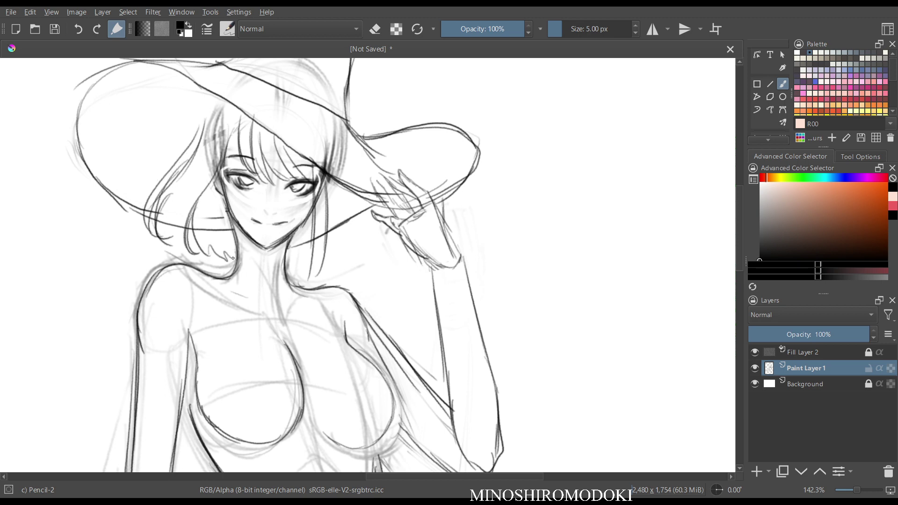
Add short outer strands below the brim on the raised arm's side and extend the opposite hair edge up under the brim.
key(m)
key(m)
mouse_move(333, 179)
mouse_down()
mouse_move(343, 247)
mouse_move(352, 240)
mouse_up()
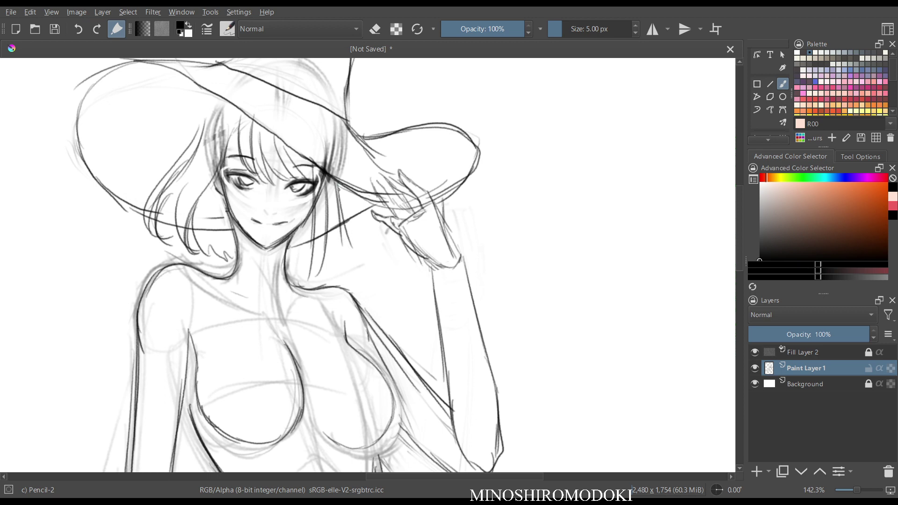
mouse_move(339, 189)
mouse_down()
mouse_move(356, 250)
mouse_move(354, 215)
mouse_up()
drag(350, 210, 364, 238)
mouse_move(194, 153)
mouse_down()
mouse_move(209, 105)
mouse_move(200, 132)
mouse_up()
Finish the hair on the raised arm's side with long curved locks and pointed tips reaching from the neck to the outer edge.
drag(333, 203, 306, 299)
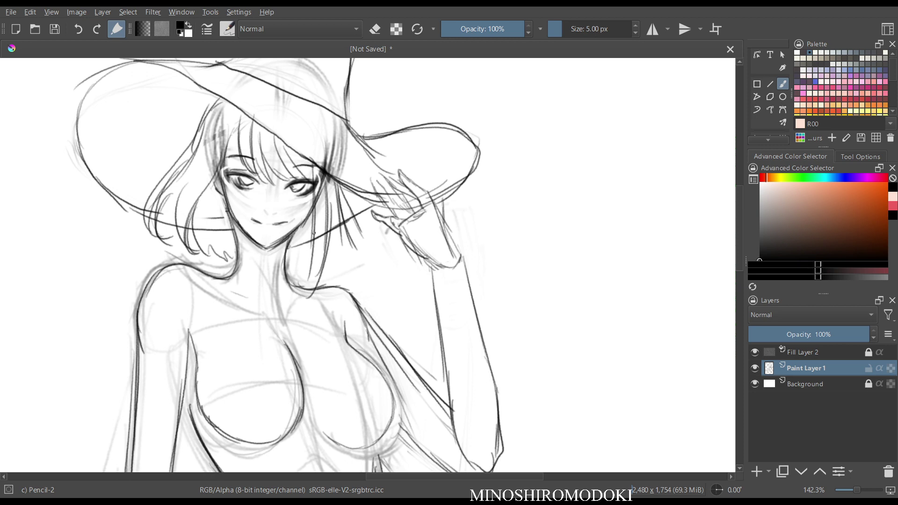
drag(319, 229, 296, 302)
mouse_move(346, 204)
mouse_down()
mouse_move(365, 268)
mouse_move(352, 276)
mouse_up()
mouse_move(348, 227)
mouse_down()
mouse_move(357, 274)
mouse_move(325, 289)
mouse_up()
mouse_move(315, 230)
mouse_down()
mouse_move(299, 268)
mouse_move(288, 261)
mouse_up()
key(m)
key(m)
key(m)
key(m)
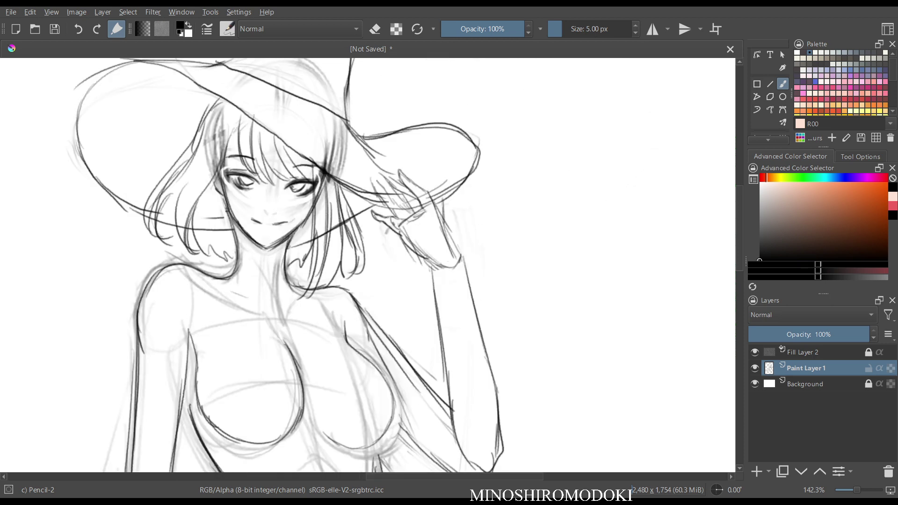
Draw the collarbone line from the lowered arm's shoulder down to the pit of the neck.
scroll(428, 156, down, 5)
scroll(428, 157, up, 4)
scroll(356, 315, up, 3)
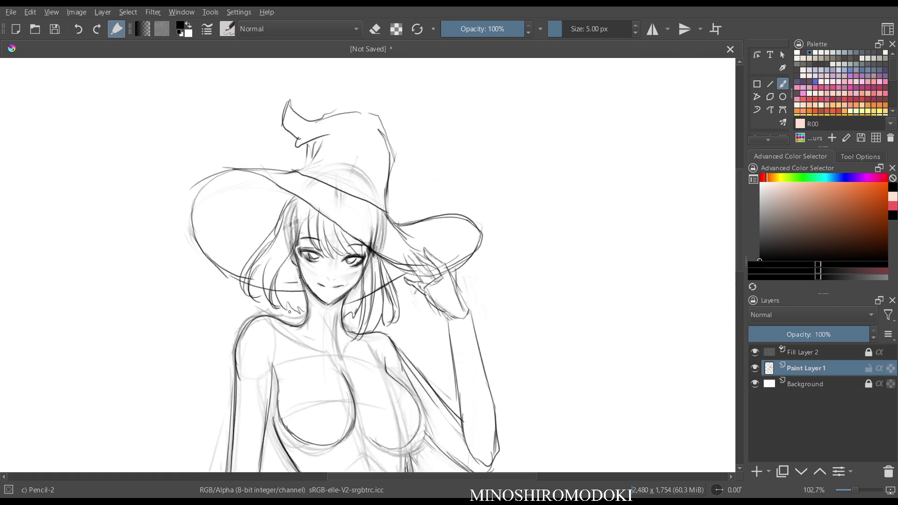
drag(285, 324, 322, 344)
scroll(372, 333, down, 4)
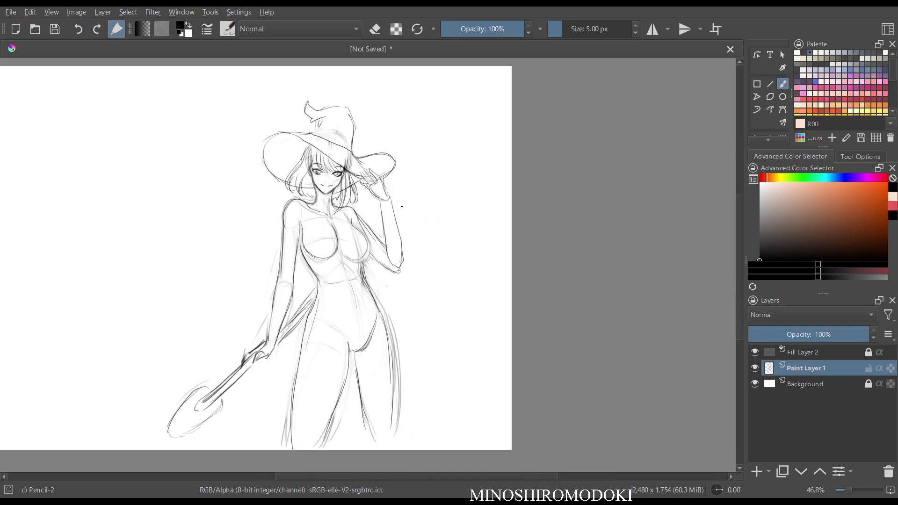
scroll(402, 206, up, 1)
scroll(398, 163, down, 1)
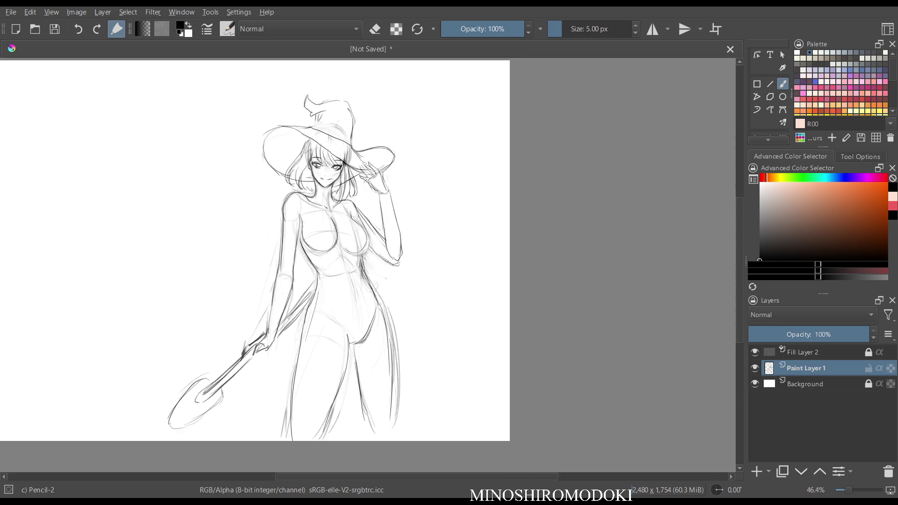
drag(405, 195, 453, 230)
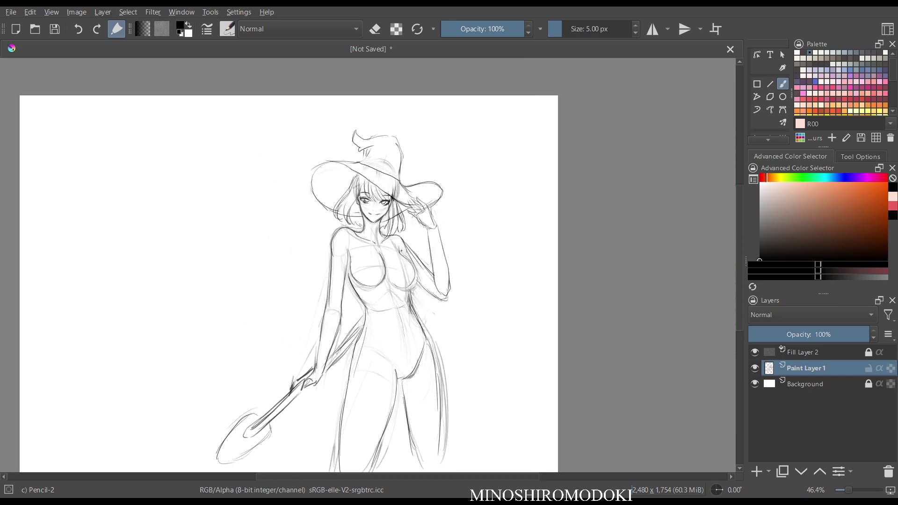
Erase the nose and mouth marks and redraw a small nose with a wider, upturned smile.
scroll(403, 280, up, 3)
drag(401, 187, 408, 411)
key(e)
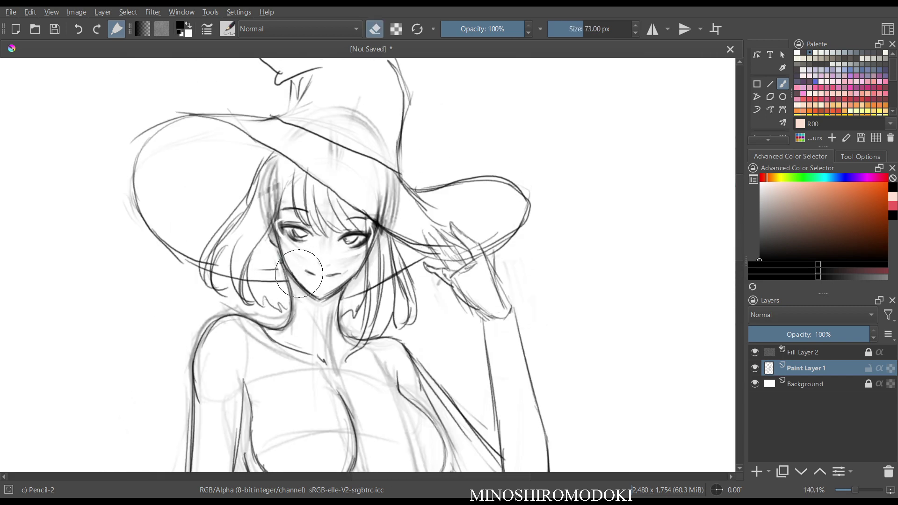
drag(299, 273, 337, 265)
key(m)
key(e)
key(m)
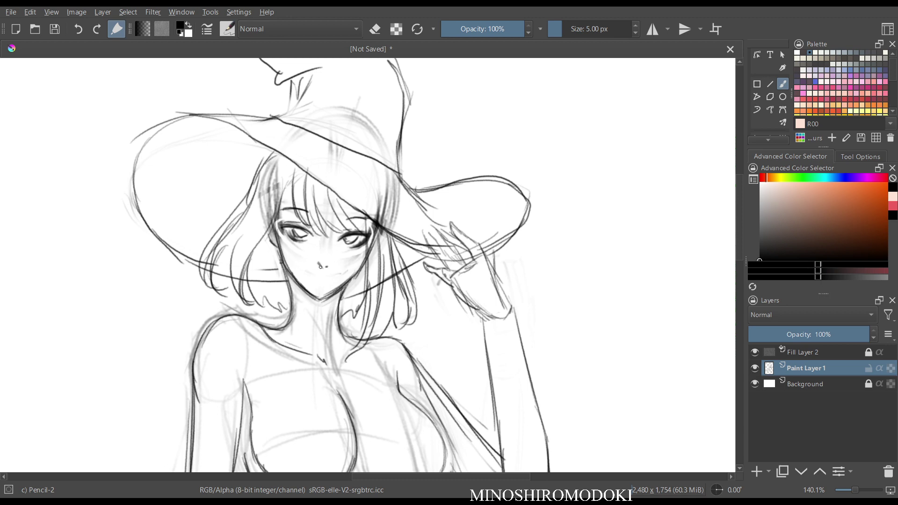
drag(304, 269, 346, 272)
key(m)
key(m)
Darken the inner lock on the lowered arm's side and add strands between it and the neck.
drag(286, 185, 243, 302)
mouse_move(244, 229)
mouse_down()
mouse_move(232, 301)
mouse_move(259, 303)
mouse_up()
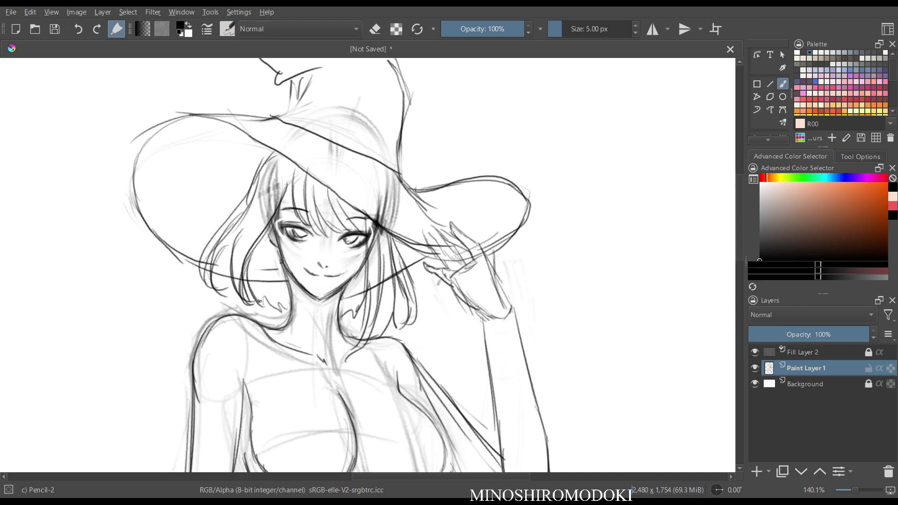
drag(260, 268, 281, 308)
drag(274, 285, 279, 294)
Fade the hair on the raised arm's side with the eraser and redraw its cheek strand and outer edge in a mirrored view.
key(e)
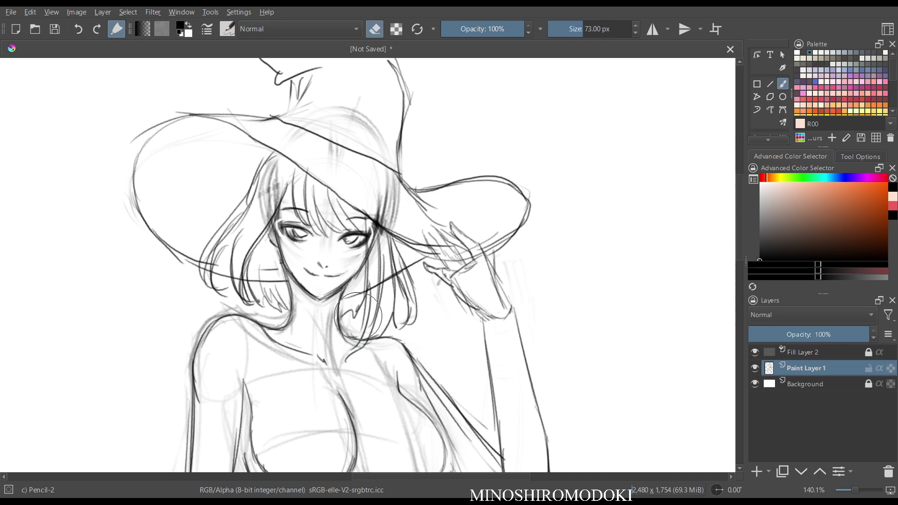
mouse_move(369, 323)
mouse_down()
mouse_move(374, 290)
mouse_move(364, 337)
mouse_move(388, 281)
mouse_move(374, 280)
mouse_move(387, 280)
mouse_move(377, 267)
mouse_up()
key(m)
key(e)
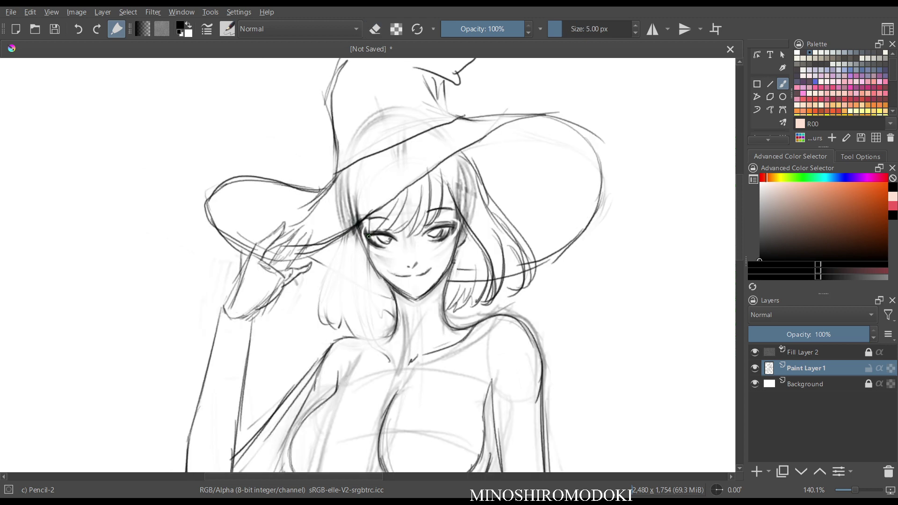
drag(369, 218, 370, 301)
drag(369, 245, 373, 308)
drag(340, 240, 320, 304)
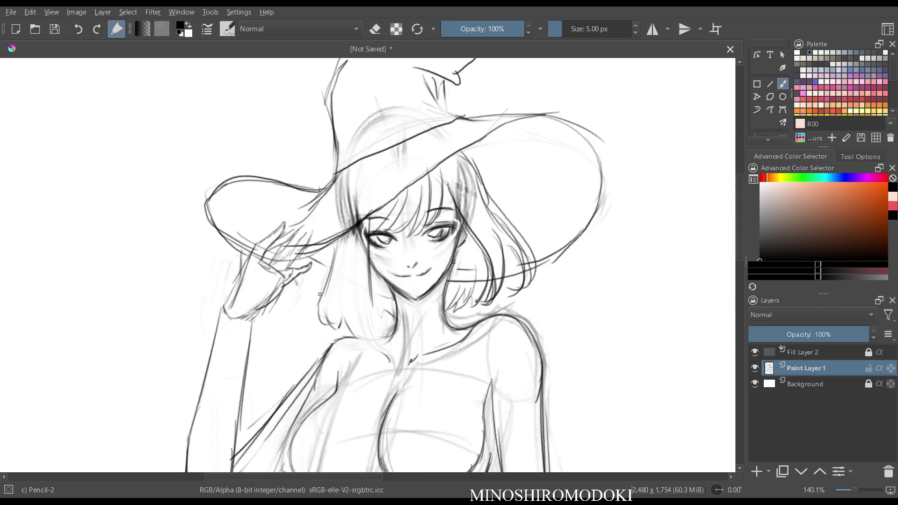
drag(330, 271, 319, 323)
drag(335, 286, 325, 329)
Fill the hair on the raised arm's side with inner strands and layered pointed tips beside the neck.
key(m)
drag(379, 241, 383, 323)
mouse_move(382, 279)
mouse_down()
mouse_move(373, 335)
mouse_move(360, 339)
mouse_up()
drag(369, 301, 353, 352)
drag(382, 307, 356, 346)
drag(396, 249, 410, 306)
drag(403, 286, 391, 326)
drag(369, 296, 346, 322)
key(m)
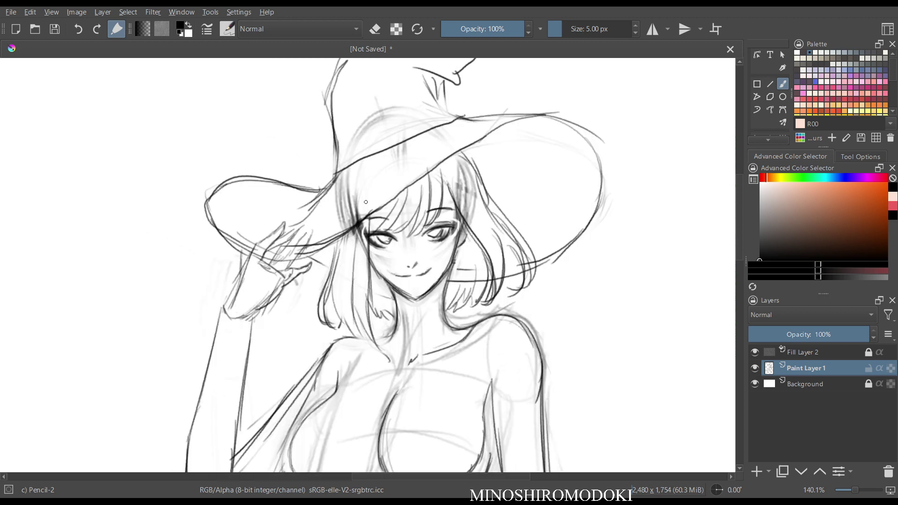
Try sketching a pointed collar around the neck above the collarbones.
key(m)
drag(428, 153, 386, 258)
scroll(387, 257, up, 4)
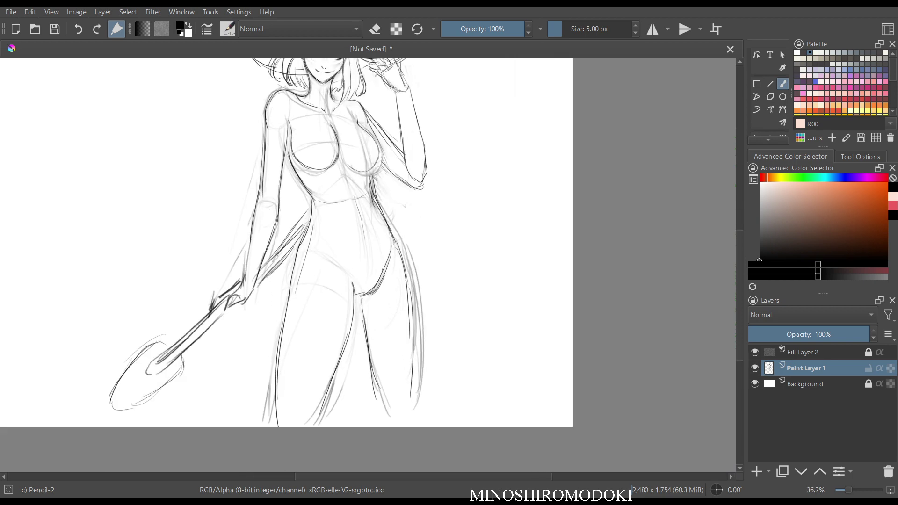
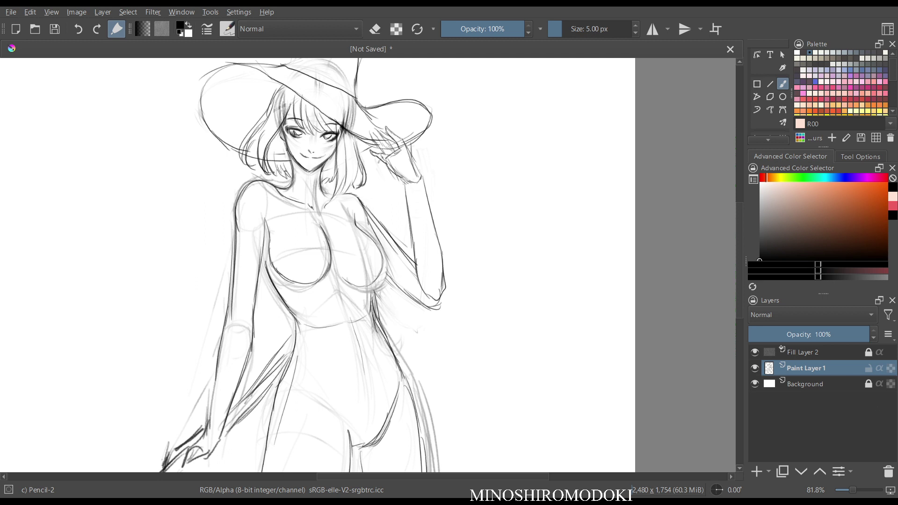
mouse_move(285, 171)
mouse_down()
mouse_move(276, 186)
mouse_move(311, 188)
mouse_move(313, 203)
mouse_move(295, 202)
mouse_move(306, 209)
mouse_up()
drag(312, 189, 307, 209)
mouse_move(322, 175)
mouse_down()
mouse_move(331, 190)
mouse_move(317, 208)
mouse_move(340, 209)
mouse_move(316, 213)
mouse_up()
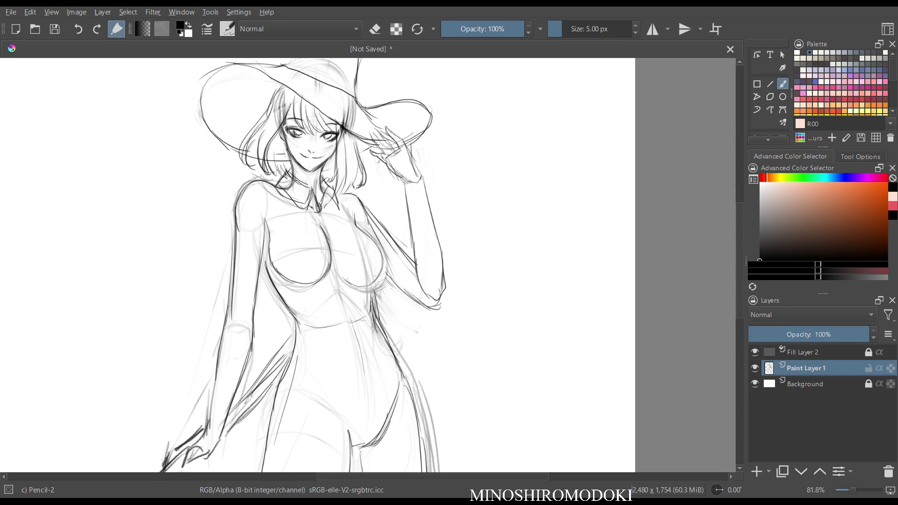
Try erasing the lowered arm's shoulder outline and redrawing it with a slimmer upper arm.
key(e)
key(m)
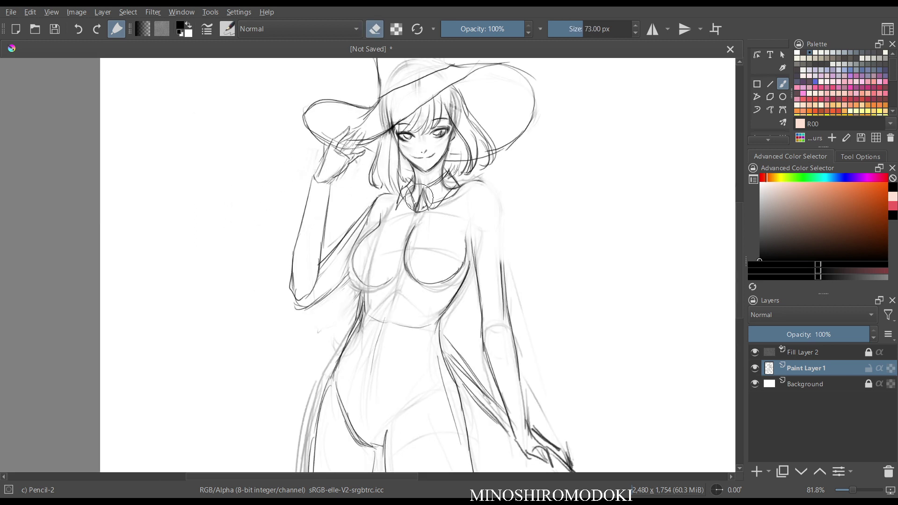
key(e)
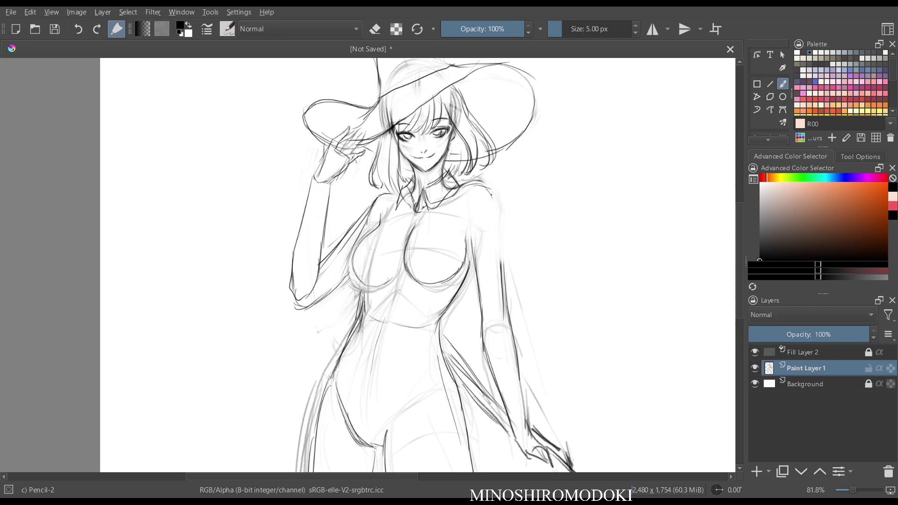
drag(491, 195, 500, 304)
key(m)
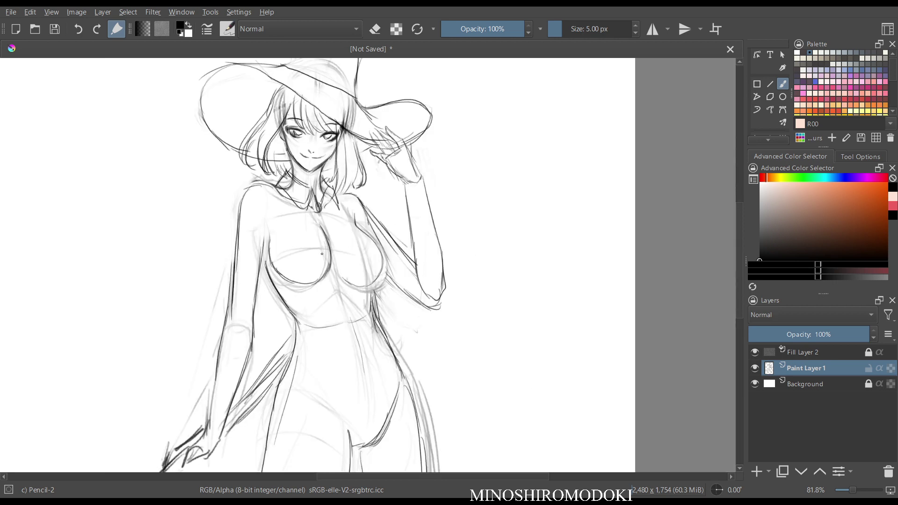
drag(267, 225, 255, 288)
key(m)
key(m)
Undo the collar sketch and the reworked shoulder strokes.
key(ctrl+z)
key(ctrl+z)
key(ctrl+z)
key(ctrl+z)
key(ctrl+z)
key(ctrl+z)
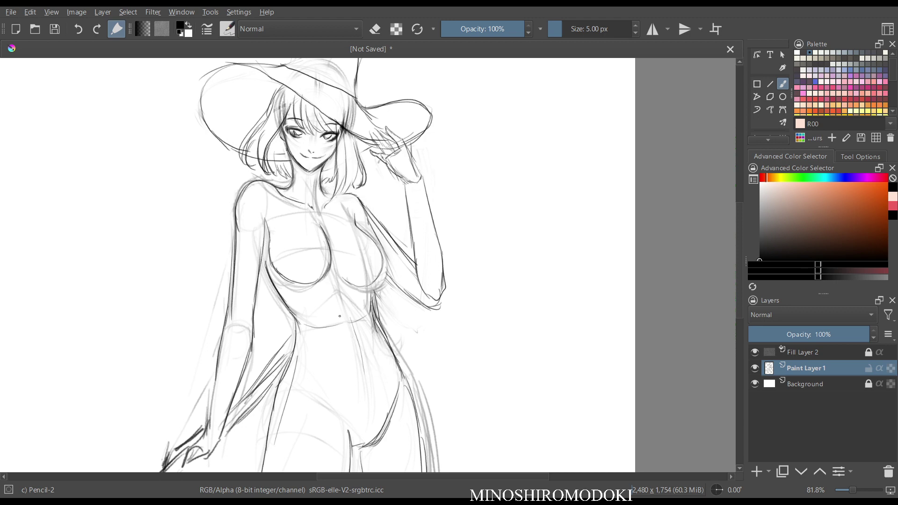
key(ctrl+z)
Erase the lowered arm's shoulder and outer upper-arm outline and redraw both sides of the upper arm slimmer.
key(m)
key(e)
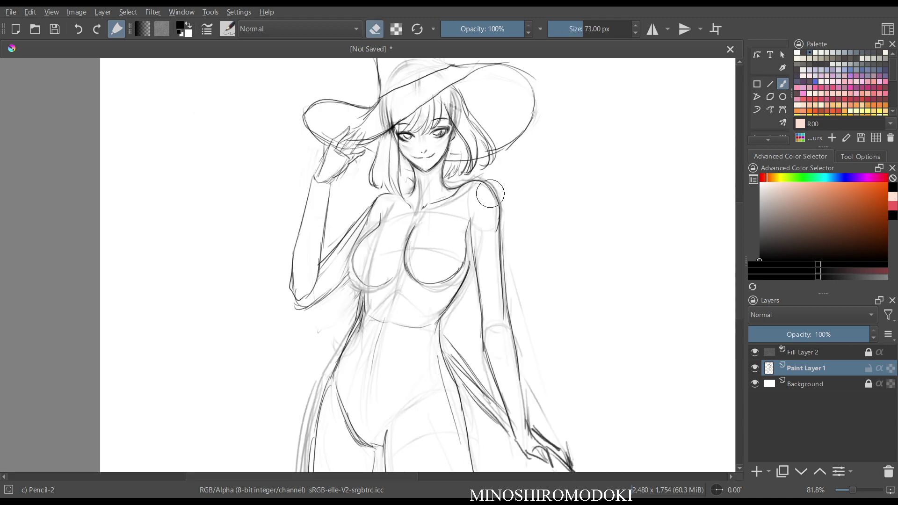
mouse_move(490, 194)
mouse_down()
mouse_move(486, 241)
mouse_move(482, 184)
mouse_move(474, 195)
mouse_move(501, 254)
mouse_up()
key(m)
key(e)
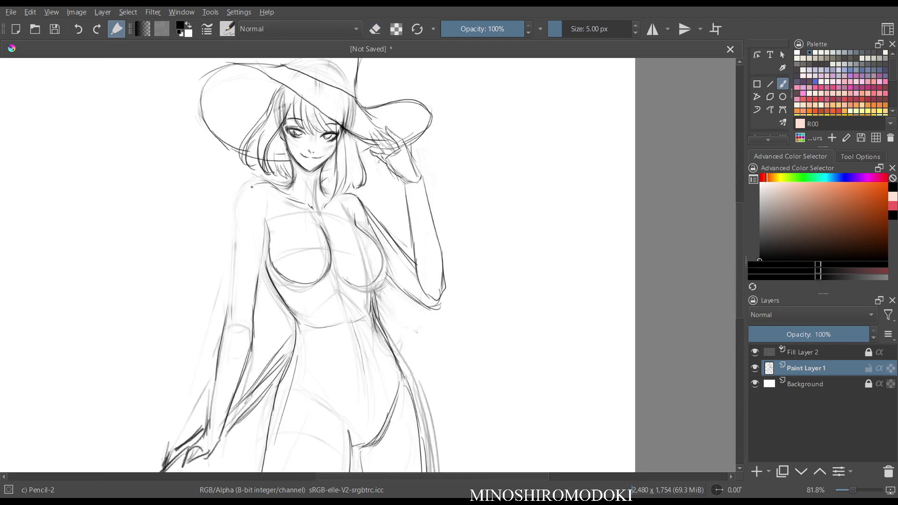
mouse_move(263, 182)
mouse_down()
mouse_move(238, 207)
mouse_move(242, 237)
mouse_up()
drag(240, 196, 238, 268)
drag(238, 225, 226, 316)
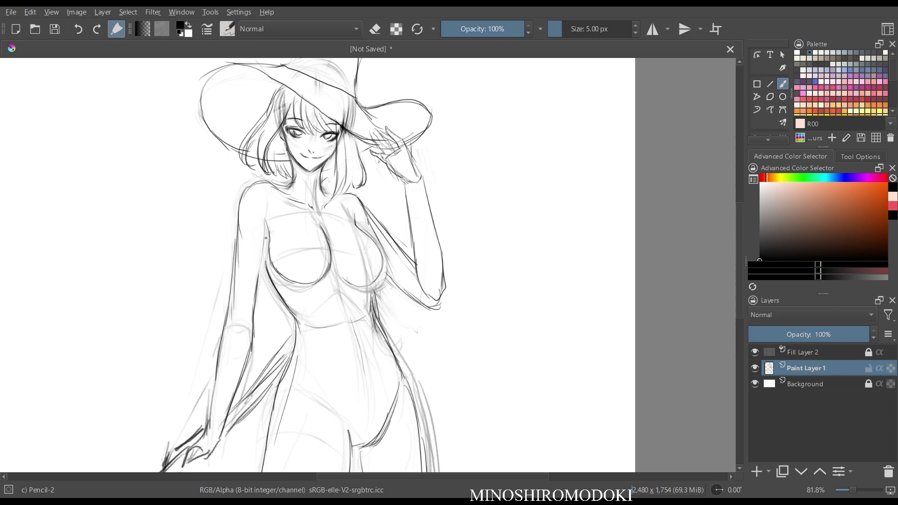
drag(266, 238, 252, 326)
key(m)
key(m)
Draw the top of the raised arm's shoulder and redraw the upper edge of that upper arm.
mouse_move(333, 194)
mouse_down()
mouse_move(366, 206)
mouse_move(398, 248)
mouse_up()
key(e)
key(e)
drag(360, 205, 415, 271)
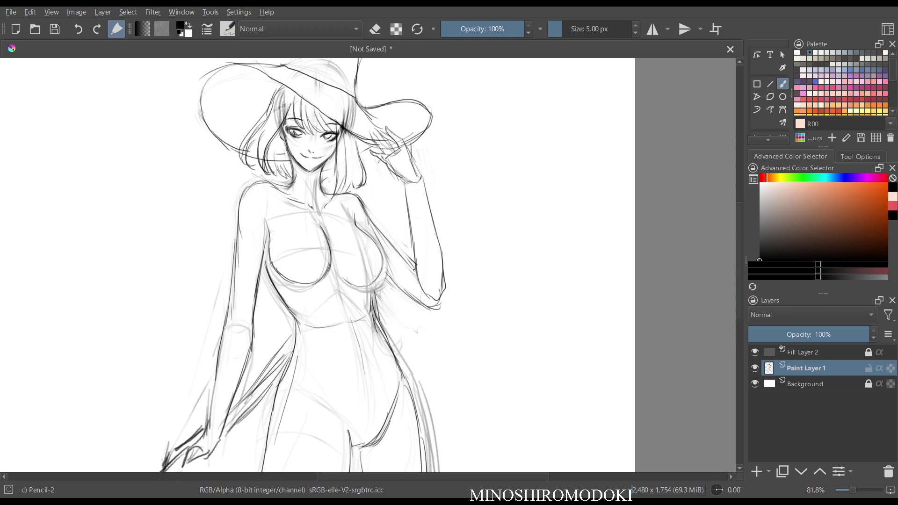
drag(383, 236, 418, 276)
Erase the raised arm's upper-arm and elbow lines and redraw the upper arm and inner forearm contours.
key(m)
key(e)
mouse_move(327, 281)
mouse_down()
mouse_move(318, 301)
mouse_move(325, 292)
mouse_up()
key(m)
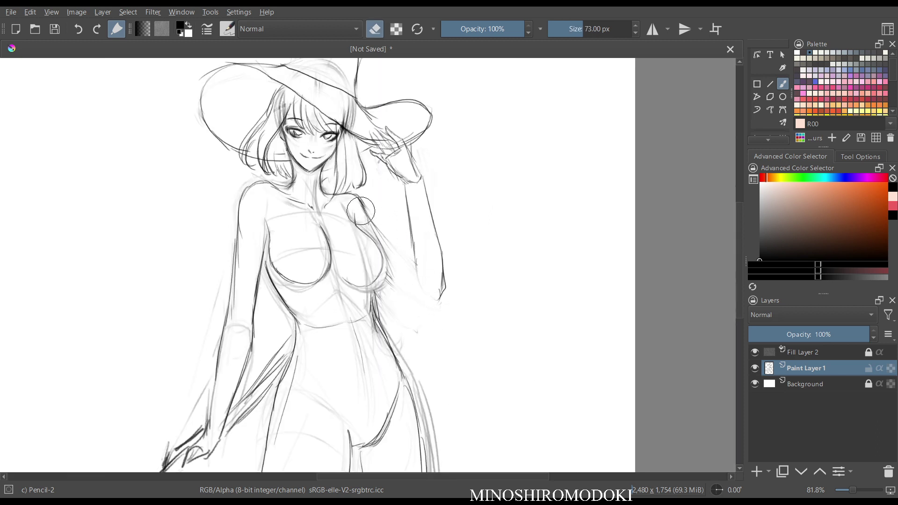
key(e)
mouse_move(364, 206)
mouse_down()
mouse_move(418, 269)
mouse_move(389, 279)
mouse_move(431, 306)
mouse_up()
drag(408, 208, 422, 286)
drag(407, 183, 412, 226)
Lighten the raised arm's outer forearm line and redraw it as a smoother curve from the wrist to the elbow.
key(e)
mouse_move(442, 287)
mouse_down()
mouse_move(417, 188)
mouse_move(433, 248)
mouse_up()
key(e)
mouse_move(424, 192)
mouse_down()
mouse_move(441, 260)
mouse_move(437, 294)
mouse_move(445, 281)
mouse_up()
key(m)
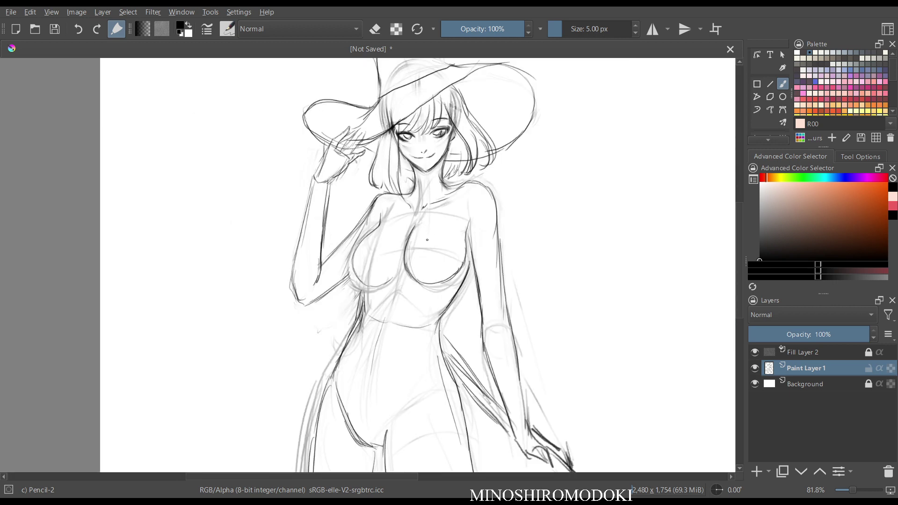
key(m)
Refine the lowered arm's contours from the shoulder past the elbow toward the wrist.
drag(458, 177, 458, 280)
scroll(473, 179, up, 4)
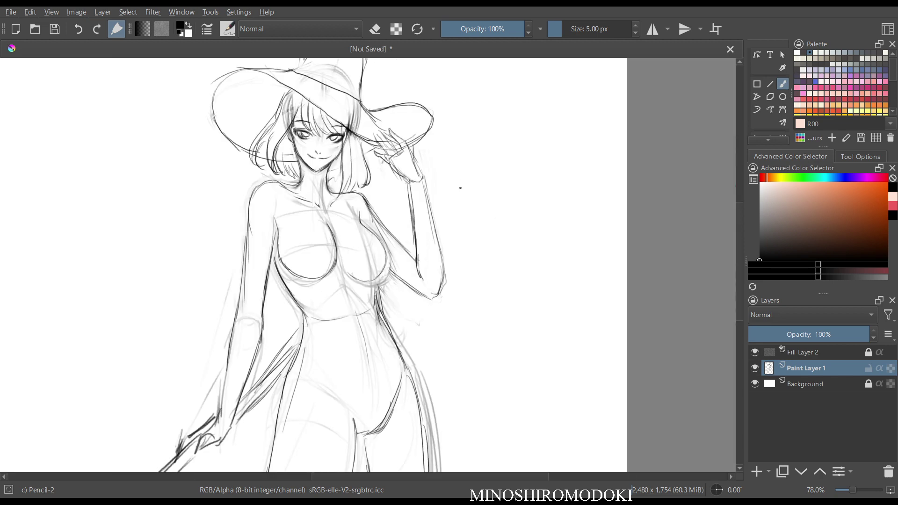
drag(460, 188, 464, 215)
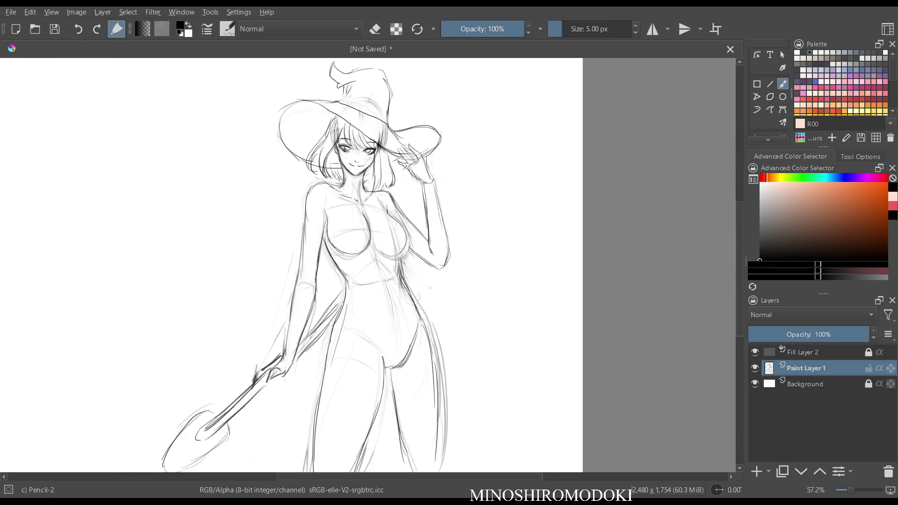
drag(307, 193, 298, 246)
drag(305, 212, 286, 358)
drag(314, 275, 301, 335)
key(m)
key(m)
Lighten the lowered arm's shoulder outline, then redraw the collarbone, shoulder curve and outer upper arm with cleaner lines.
scroll(383, 262, up, 3)
drag(374, 210, 356, 384)
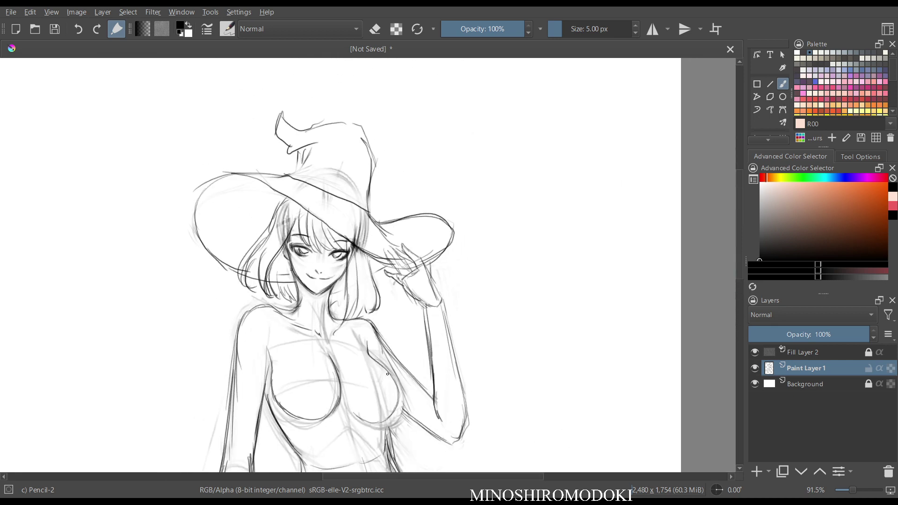
key(m)
key(e)
mouse_move(510, 387)
mouse_down()
mouse_move(499, 318)
mouse_move(489, 345)
mouse_move(470, 324)
mouse_move(487, 312)
mouse_up()
key(e)
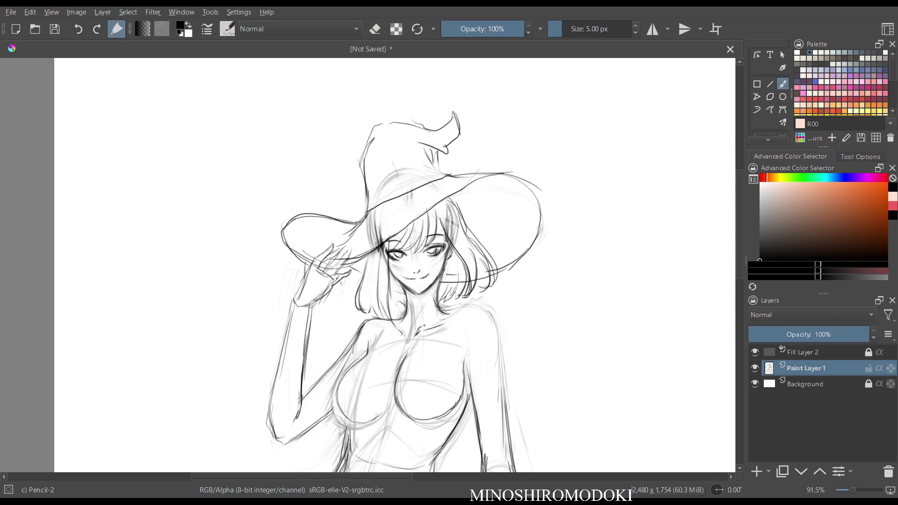
mouse_move(424, 325)
mouse_down()
mouse_move(467, 305)
mouse_move(495, 334)
mouse_move(487, 314)
mouse_move(509, 435)
mouse_up()
key(m)
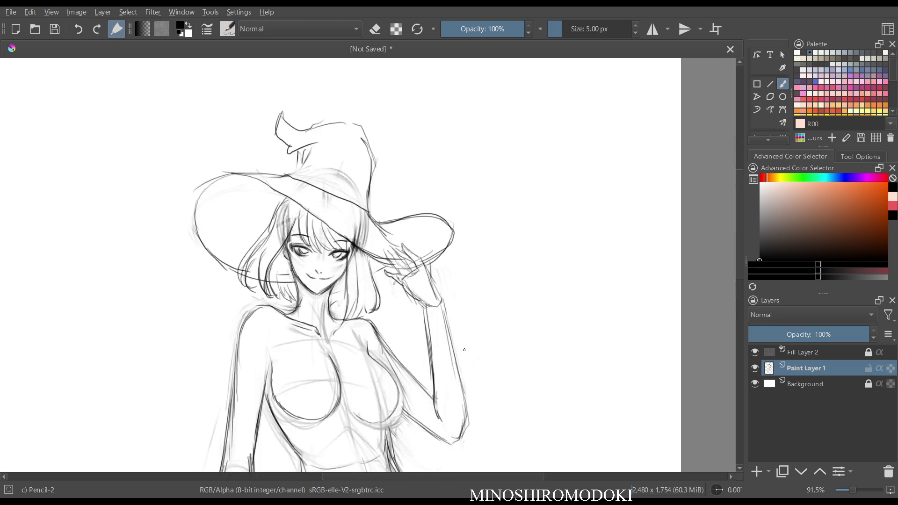
key(m)
key(m)
scroll(422, 139, down, 5)
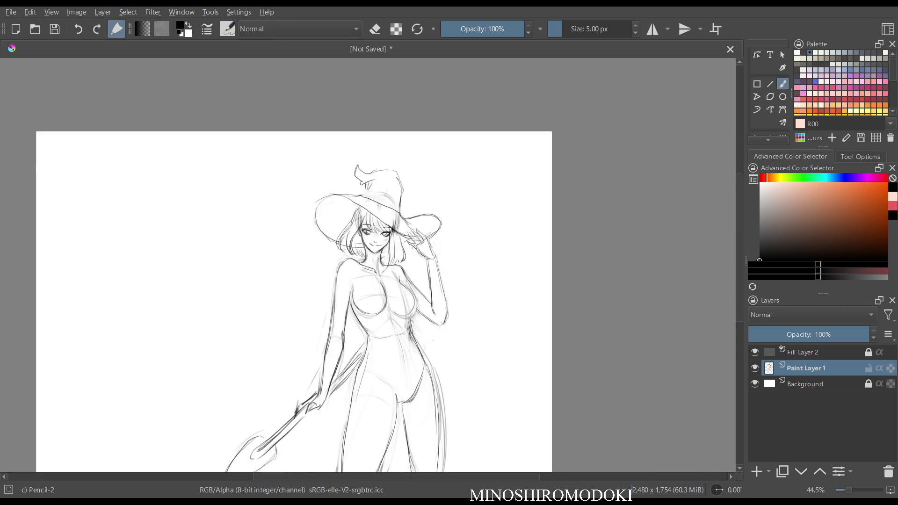
Lighten the lowered arm's shoulder and upper-arm lines, then redraw the collarbone, shoulder curve and outer upper arm.
key(e)
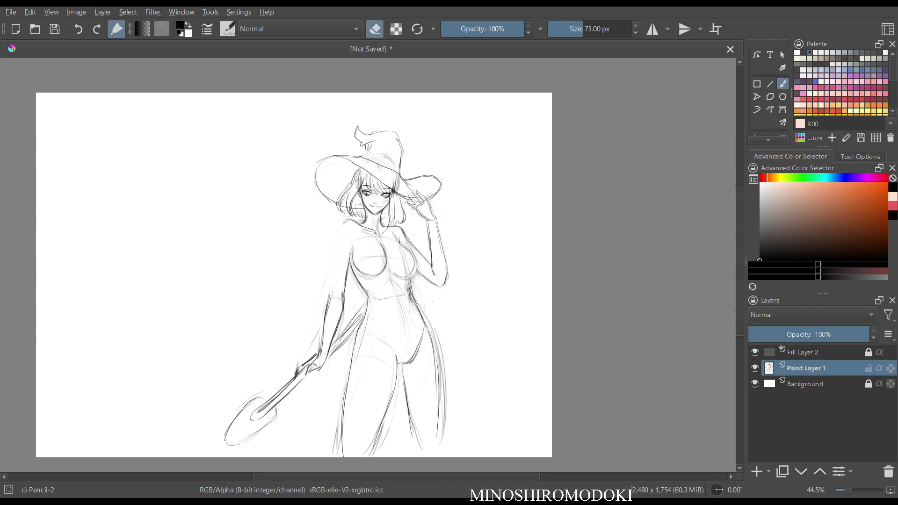
scroll(400, 262, up, 5)
key(e)
key(e)
mouse_move(305, 172)
mouse_down()
mouse_move(279, 174)
mouse_move(368, 202)
mouse_up()
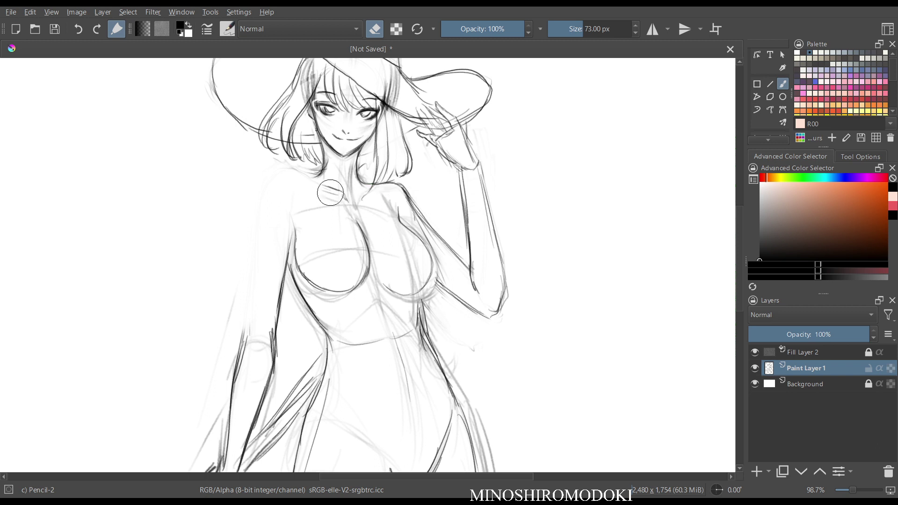
key(e)
drag(289, 173, 335, 189)
mouse_move(280, 175)
mouse_down()
mouse_move(258, 199)
mouse_move(248, 258)
mouse_up()
drag(254, 204, 247, 295)
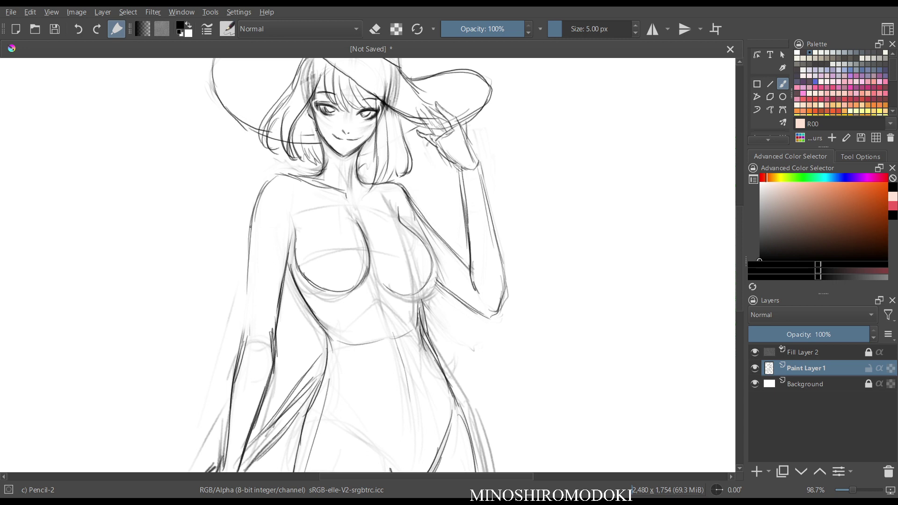
drag(250, 226, 246, 332)
drag(250, 256, 246, 346)
Erase the lowered arm's shoulder and outer upper-arm outline and touch up the chest contours.
key(m)
key(m)
key(e)
mouse_move(249, 286)
mouse_down()
mouse_move(248, 262)
mouse_move(234, 280)
mouse_move(244, 206)
mouse_move(295, 231)
mouse_move(303, 273)
mouse_move(338, 286)
mouse_up()
key(e)
mouse_move(358, 226)
mouse_down()
mouse_move(370, 277)
mouse_move(358, 292)
mouse_move(412, 291)
mouse_up()
drag(428, 256, 417, 288)
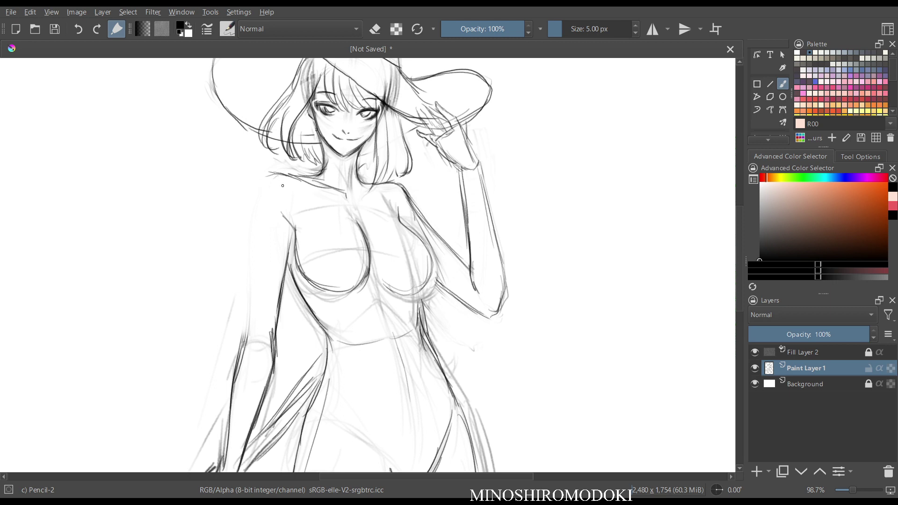
Redraw the lowered arm's rounded shoulder, outer and inner upper-arm contours and the armpit crease.
mouse_move(302, 177)
mouse_down()
mouse_move(263, 202)
mouse_move(280, 175)
mouse_move(296, 187)
mouse_move(296, 201)
mouse_move(282, 175)
mouse_move(257, 214)
mouse_up()
drag(261, 184, 258, 232)
mouse_move(293, 204)
mouse_down()
mouse_move(262, 257)
mouse_move(257, 225)
mouse_move(249, 295)
mouse_up()
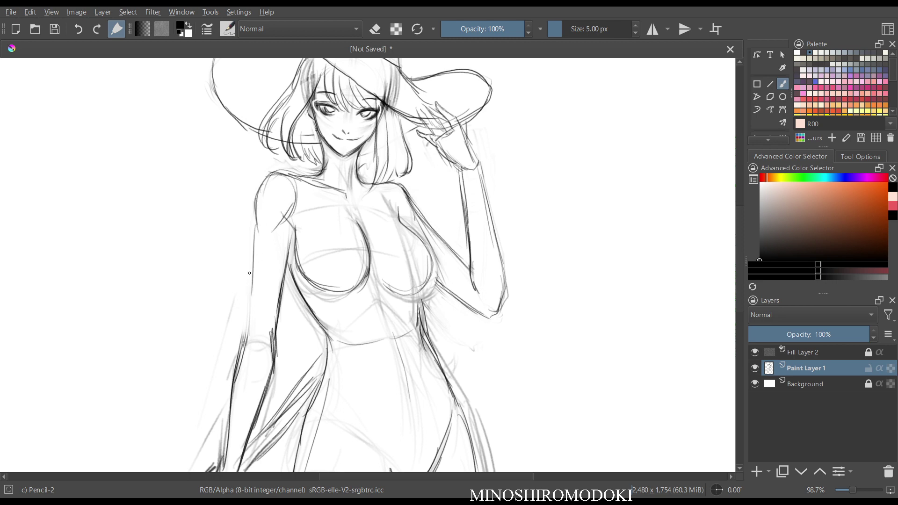
drag(254, 233, 246, 335)
drag(291, 234, 280, 323)
drag(292, 212, 290, 259)
drag(295, 186, 291, 207)
drag(294, 207, 274, 242)
key(m)
key(m)
scroll(468, 187, down, 3)
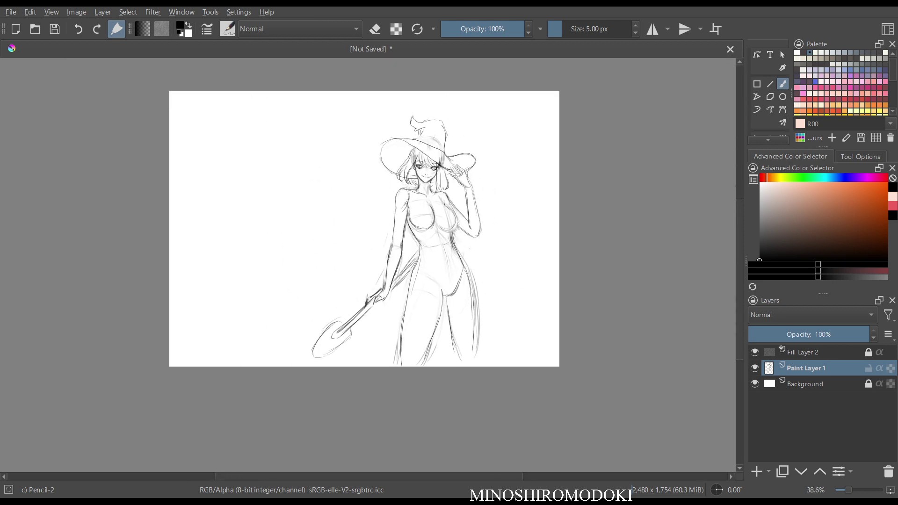
Select the hat, head and raised hand with a freehand outline, move them slightly down to shorten the neck, and deselect.
scroll(468, 187, up, 3)
key(m)
key(m)
drag(485, 89, 493, 229)
scroll(493, 229, down, 1)
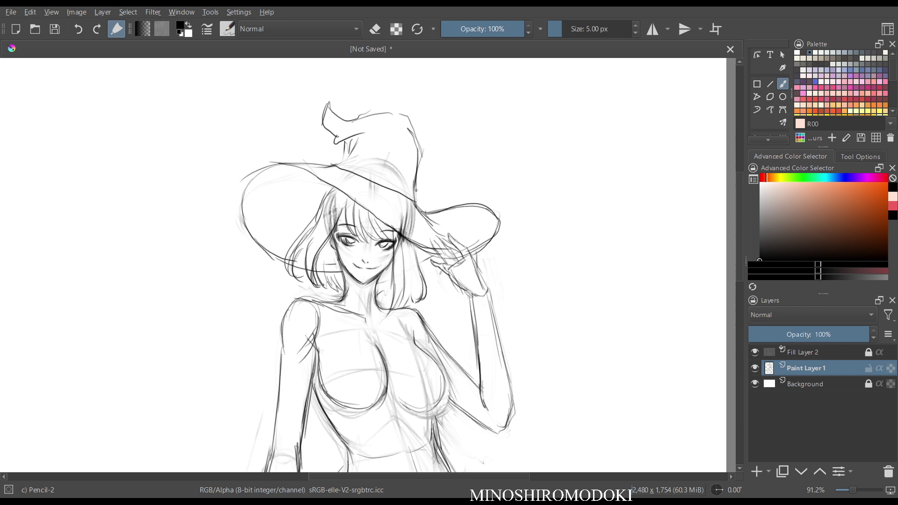
key(ctrl+t)
mouse_move(437, 280)
mouse_down()
mouse_move(525, 255)
mouse_move(346, 73)
mouse_move(222, 288)
mouse_move(450, 317)
mouse_move(449, 293)
mouse_up()
key(ctrl+t)
drag(351, 195, 348, 203)
key(Return)
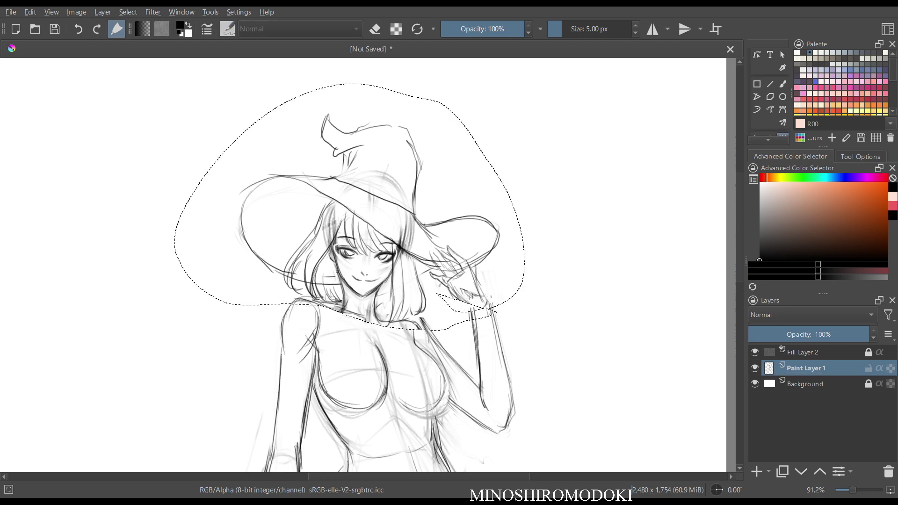
key(m)
key(m)
scroll(574, 195, down, 3)
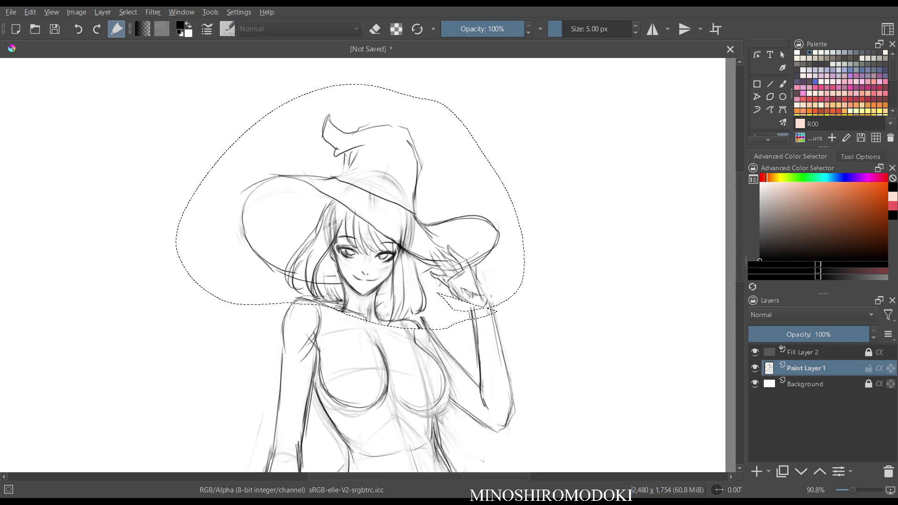
scroll(577, 186, up, 4)
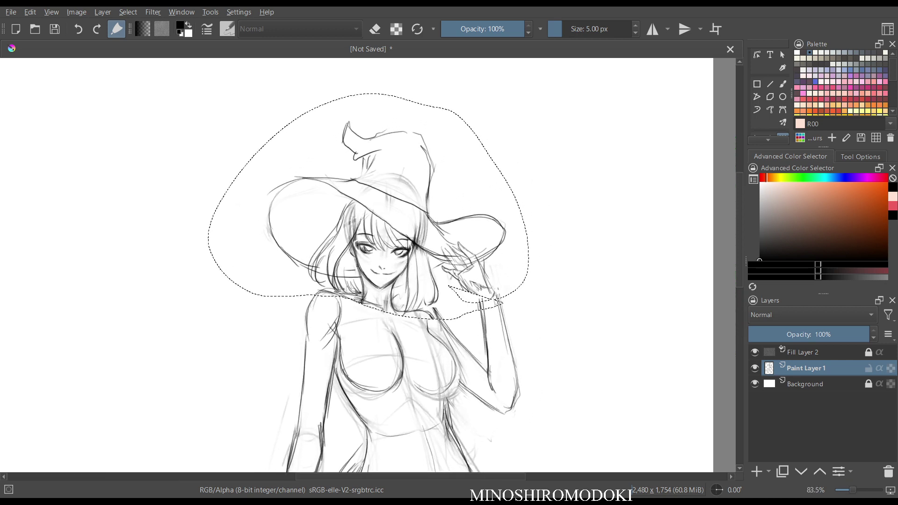
key(ctrl+shift+a)
Erase the overlapping lines at the base of the neck, then redraw both neck sides and the collarbone line.
key(b)
key(e)
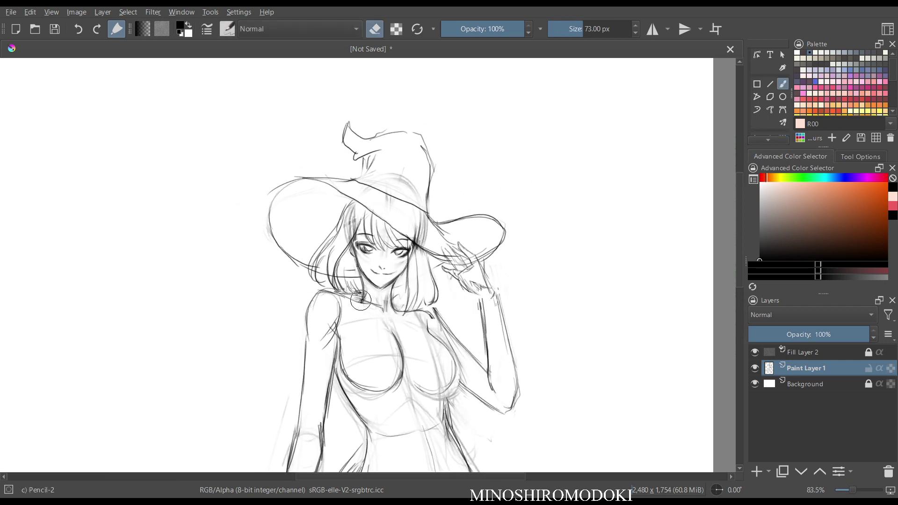
drag(361, 291, 406, 310)
key(m)
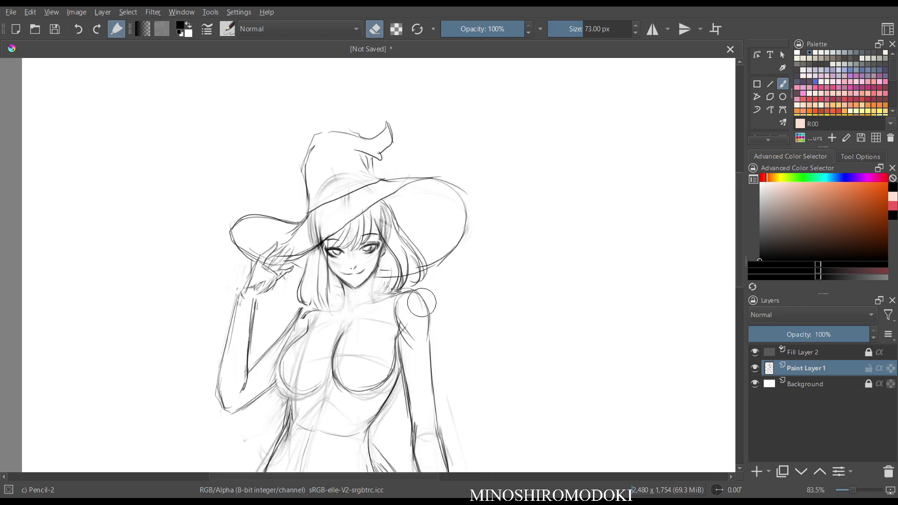
key(m)
scroll(388, 279, up, 2)
key(e)
drag(288, 249, 304, 301)
drag(347, 263, 344, 316)
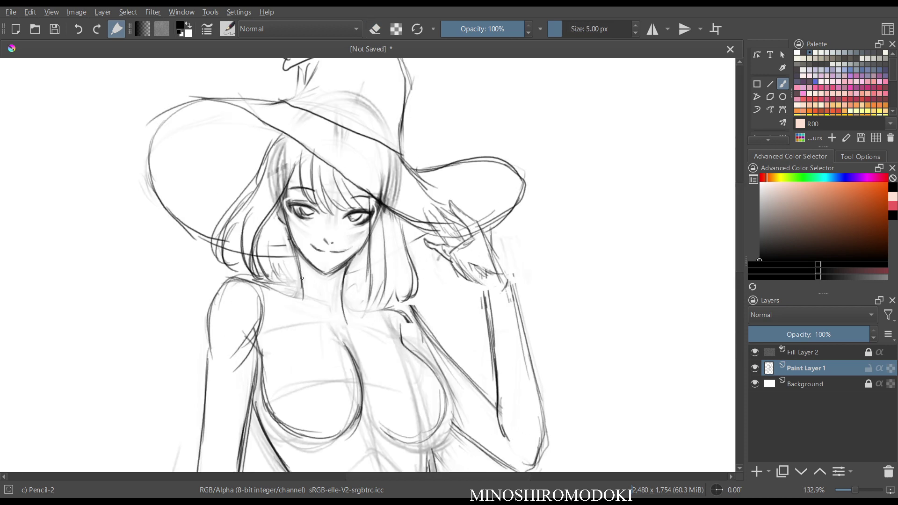
drag(302, 279, 251, 281)
mouse_move(260, 283)
mouse_down()
mouse_move(334, 313)
mouse_move(401, 301)
mouse_move(426, 329)
mouse_up()
key(m)
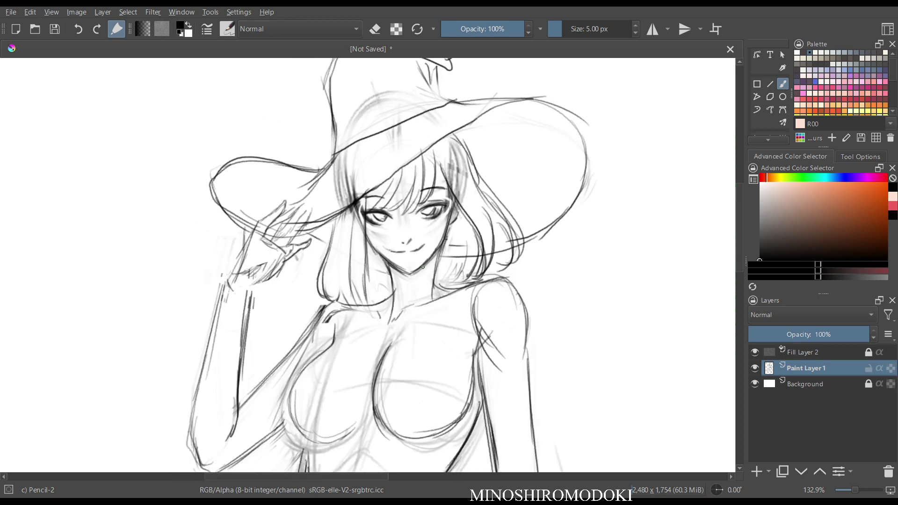
key(m)
Lighten the collarbone and upper-chest lines, then redraw the curved collarbones and the raised arm's shoulder.
drag(438, 235, 418, 261)
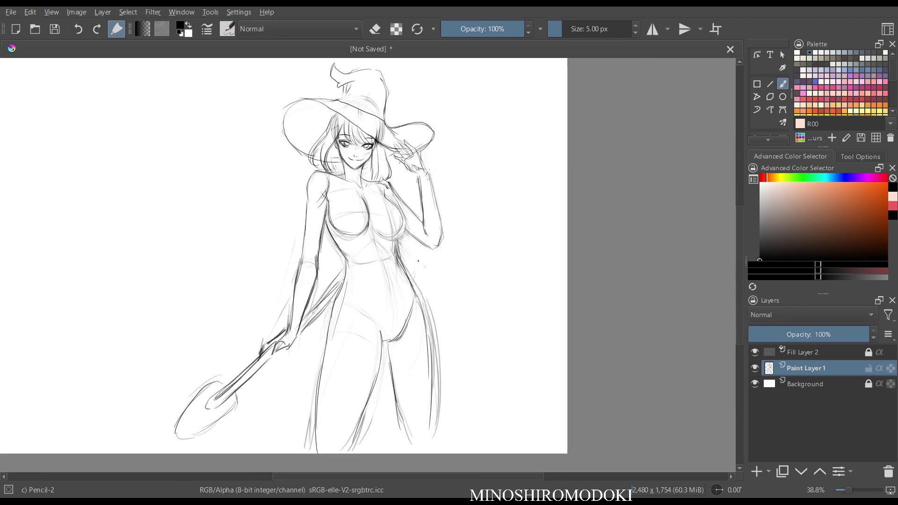
scroll(418, 261, up, 4)
key(m)
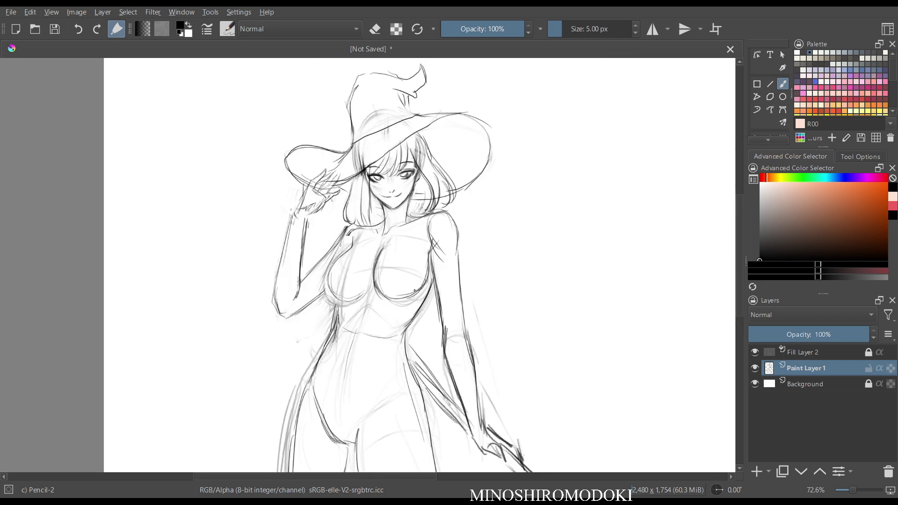
key(m)
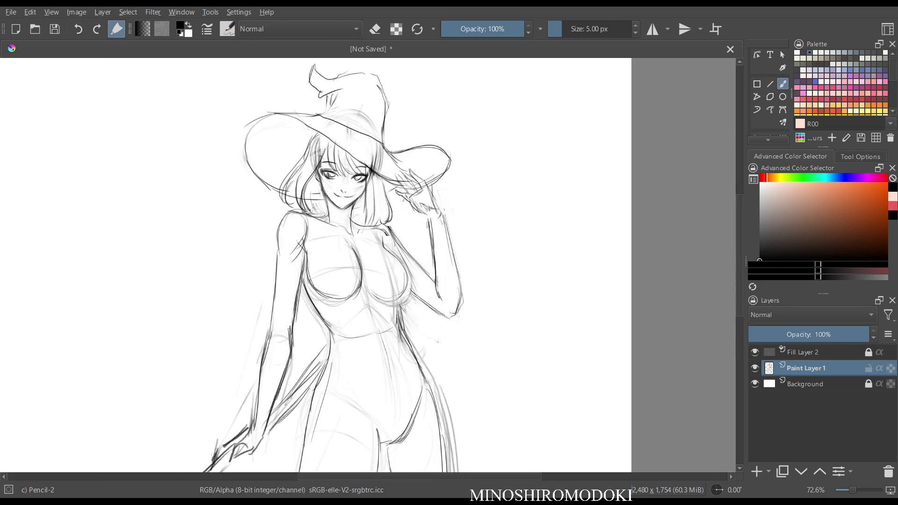
key(e)
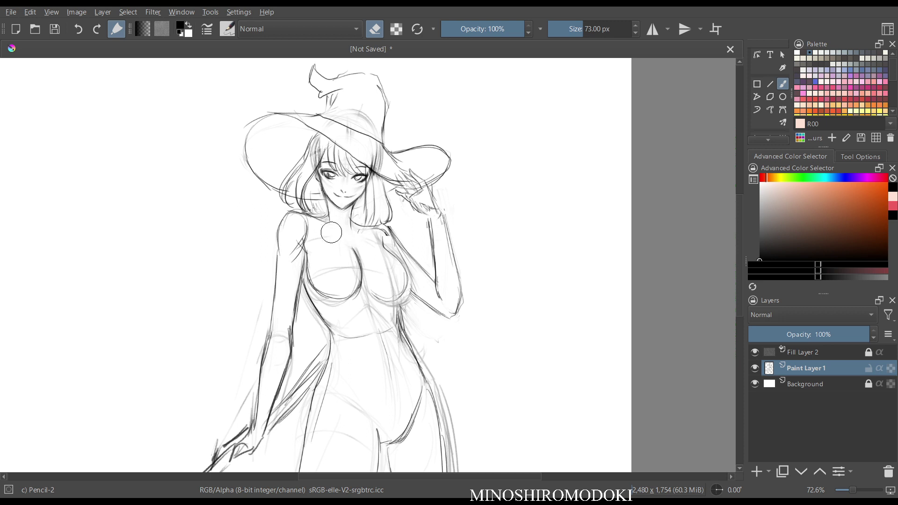
key(e)
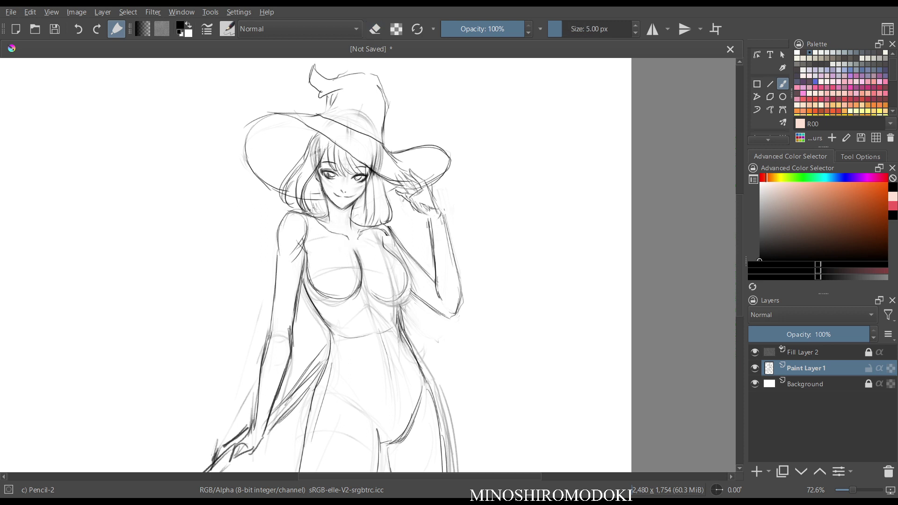
key(m)
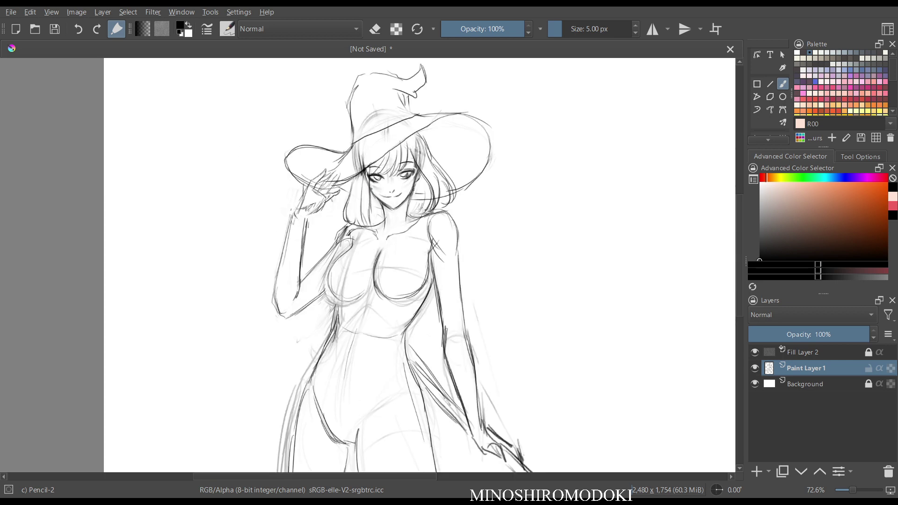
key(m)
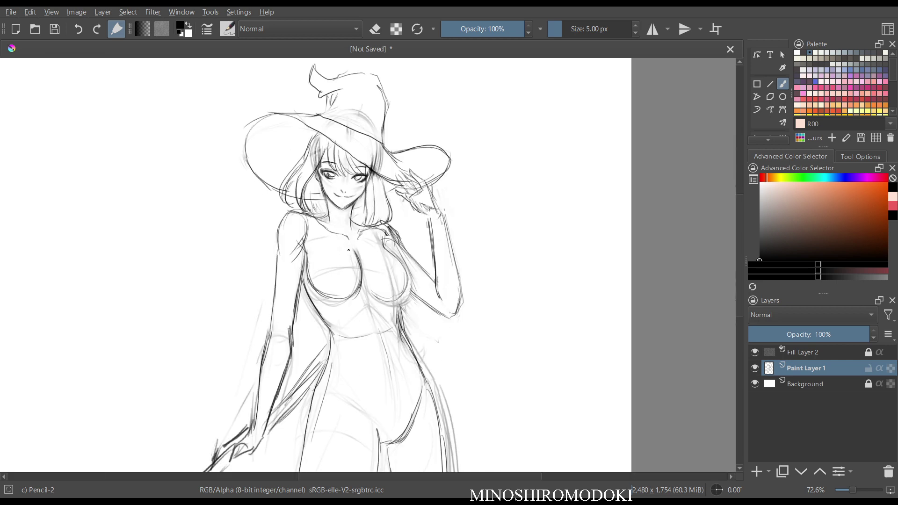
scroll(330, 276, up, 4)
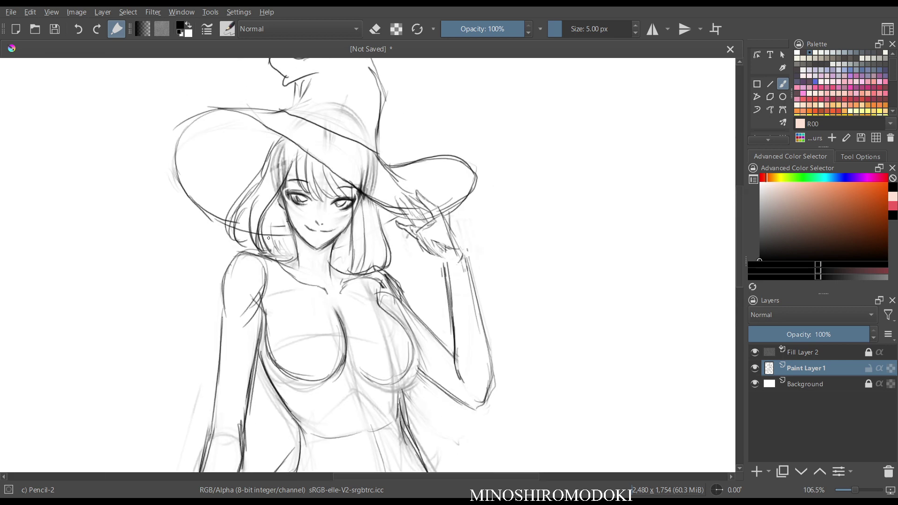
scroll(300, 344, down, 4)
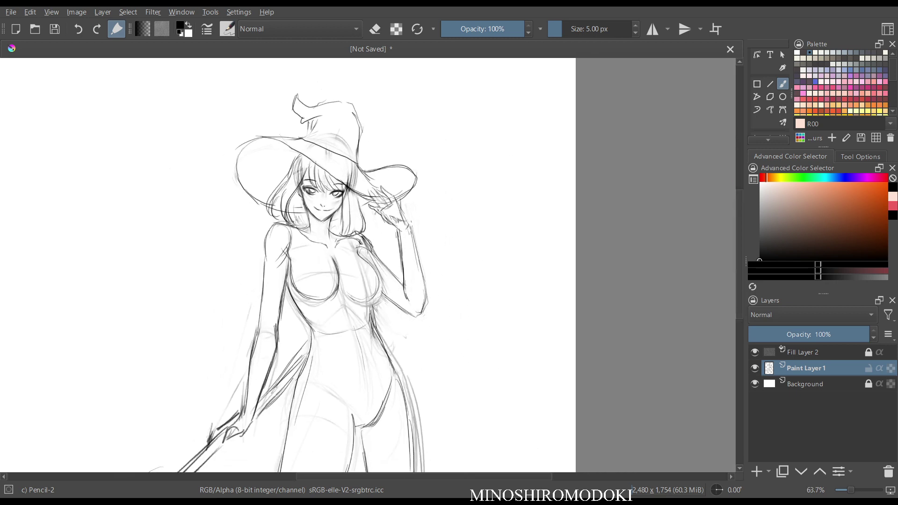
key(m)
key(m)
scroll(423, 218, down, 2)
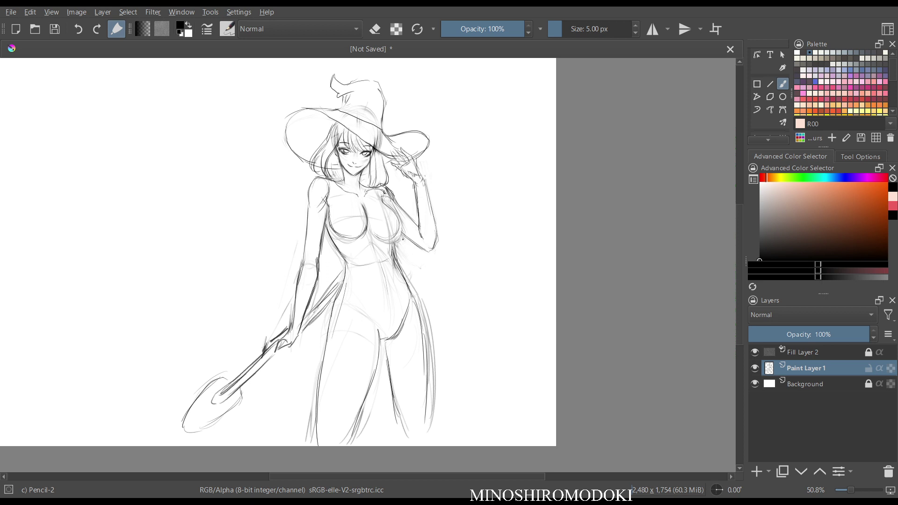
Fade the waist, hip and leg lines with the eraser, enlarging it to 126 px.
key(e)
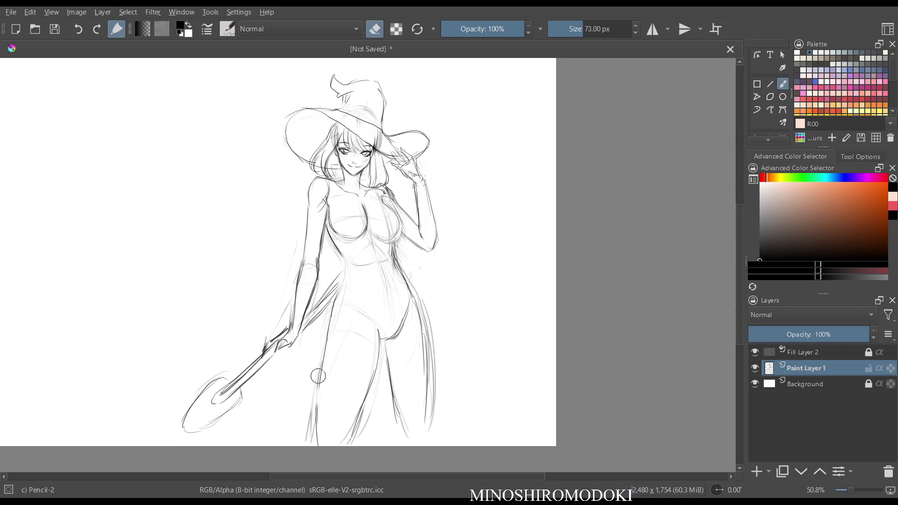
drag(393, 251, 409, 271)
drag(399, 316, 357, 395)
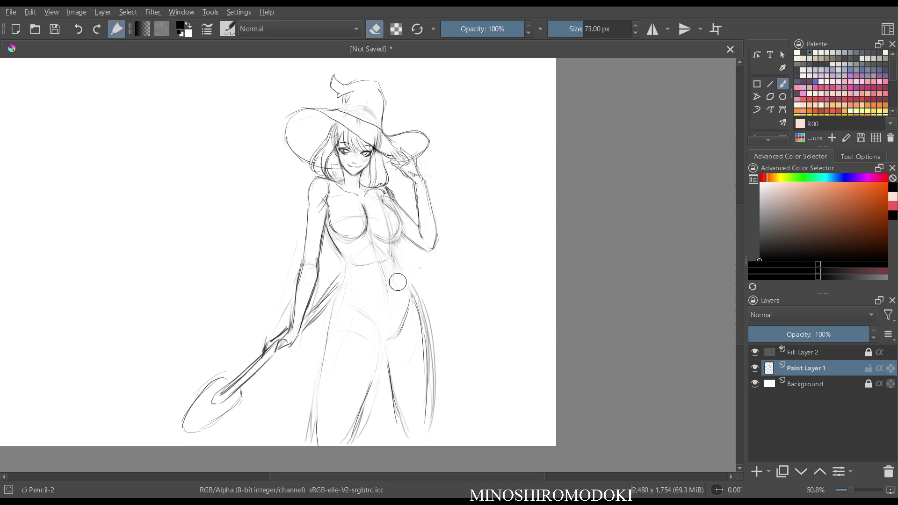
key(bracketright)
key(bracketright)
key(bracketright)
key(bracketright)
key(bracketright)
key(bracketright)
key(bracketright)
key(bracketright)
mouse_move(409, 278)
mouse_down()
mouse_move(398, 261)
mouse_move(397, 372)
mouse_move(350, 411)
mouse_move(332, 358)
mouse_move(346, 326)
mouse_move(412, 430)
mouse_move(428, 425)
mouse_move(387, 303)
mouse_move(397, 243)
mouse_up()
right_click(375, 263)
click(428, 317)
key(e)
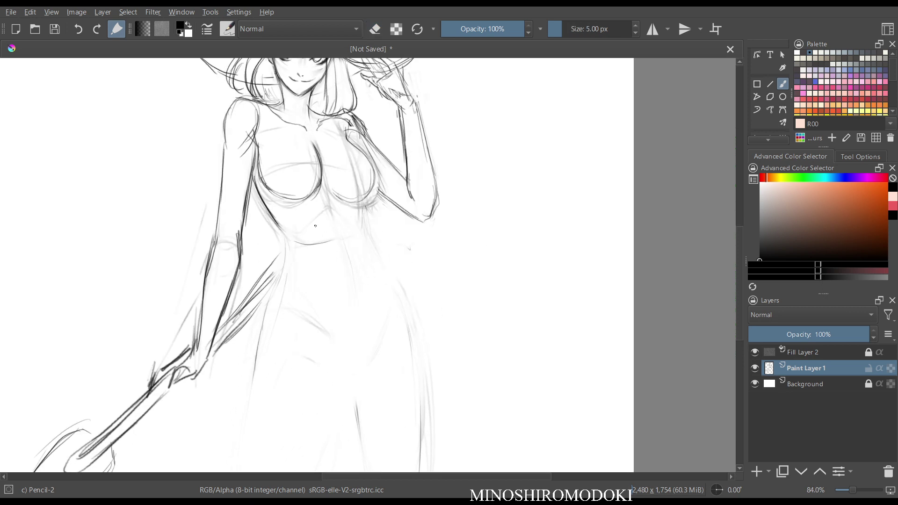
Redraw the waist and hip contours, the torso's centre line and the curved leotard edges down to the crotch.
drag(253, 174, 288, 240)
mouse_move(366, 214)
mouse_down()
mouse_move(362, 236)
mouse_move(385, 265)
mouse_up()
mouse_move(322, 186)
mouse_down()
mouse_move(367, 303)
mouse_move(358, 359)
mouse_up()
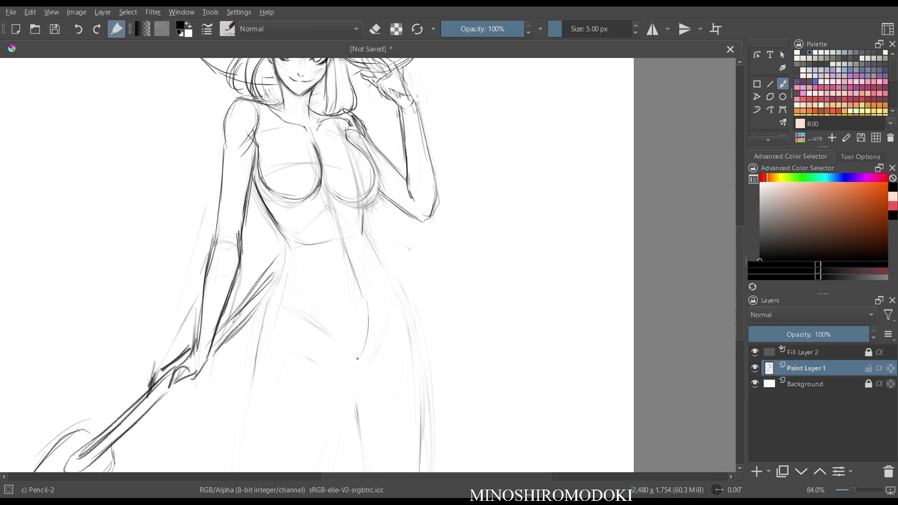
drag(288, 248, 265, 323)
mouse_move(285, 271)
mouse_down()
mouse_move(263, 329)
mouse_move(306, 325)
mouse_move(360, 352)
mouse_up()
drag(366, 215, 381, 262)
mouse_move(365, 233)
mouse_down()
mouse_move(400, 293)
mouse_move(368, 364)
mouse_up()
mouse_move(293, 322)
mouse_down()
mouse_move(354, 361)
mouse_move(355, 373)
mouse_up()
drag(384, 352, 347, 370)
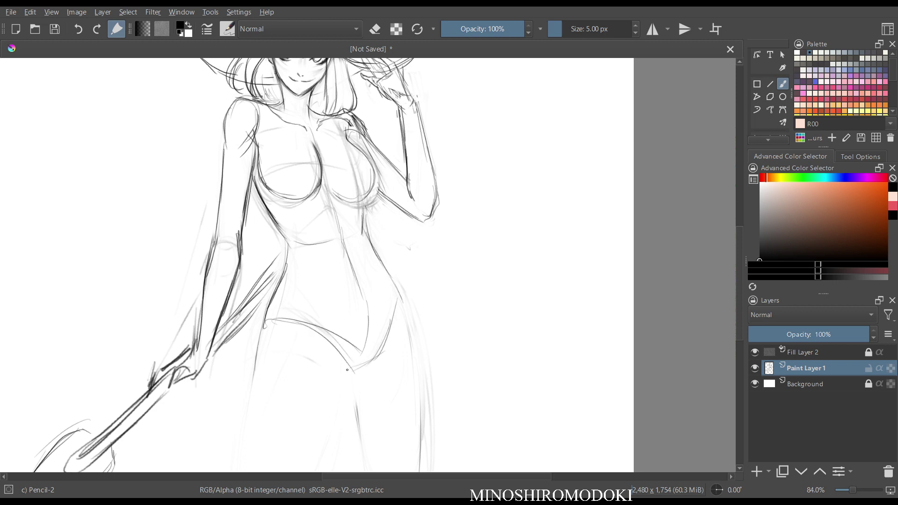
key(m)
key(m)
Sketch the outer and inner thigh contours of the leg on the lowered arm's side.
drag(431, 244, 435, 291)
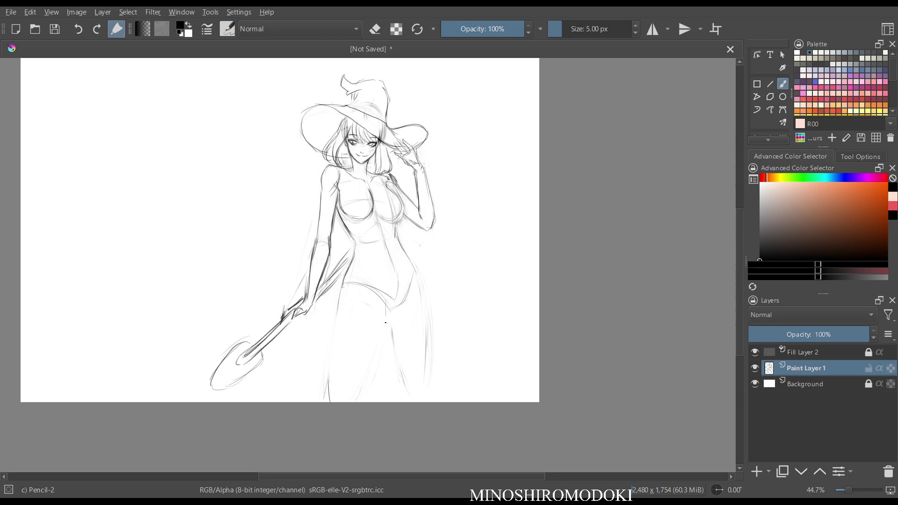
drag(343, 286, 321, 389)
mouse_move(378, 299)
mouse_down()
mouse_move(382, 361)
mouse_move(370, 384)
mouse_up()
key(m)
key(m)
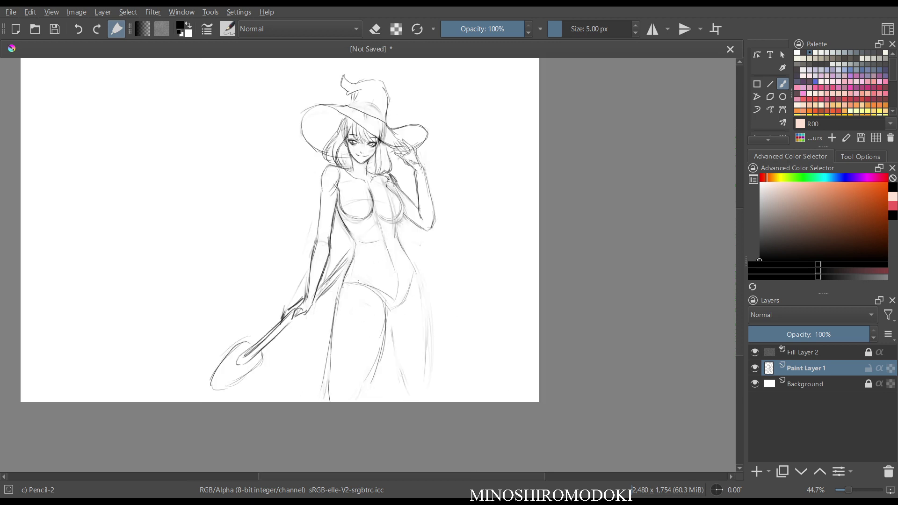
Sketch the thigh on the raised arm's side from the hip and check the legs' contours in the mirrored view.
drag(414, 270, 401, 361)
drag(413, 316, 391, 381)
key(m)
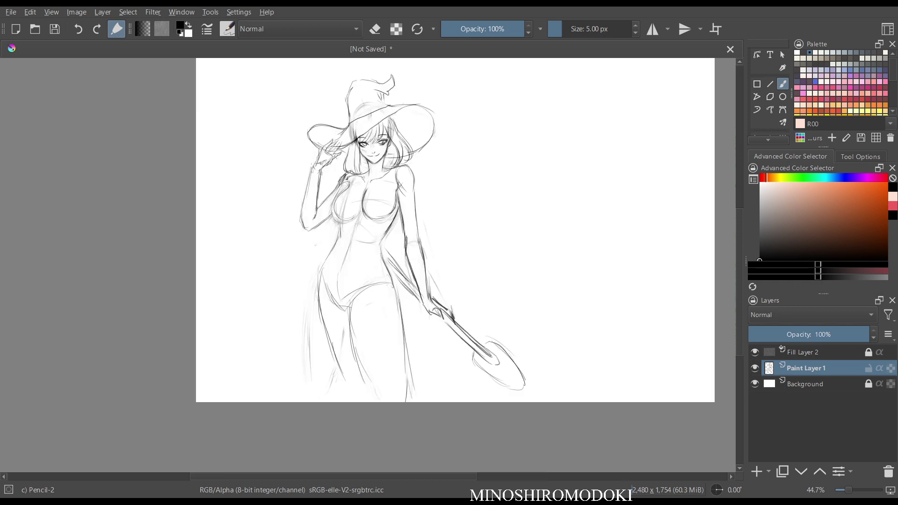
drag(322, 268, 337, 362)
drag(350, 308, 374, 389)
Lighten the front leg's outer thigh line, then strengthen its inner contour and extend the other thigh's curve toward the knee.
key(e)
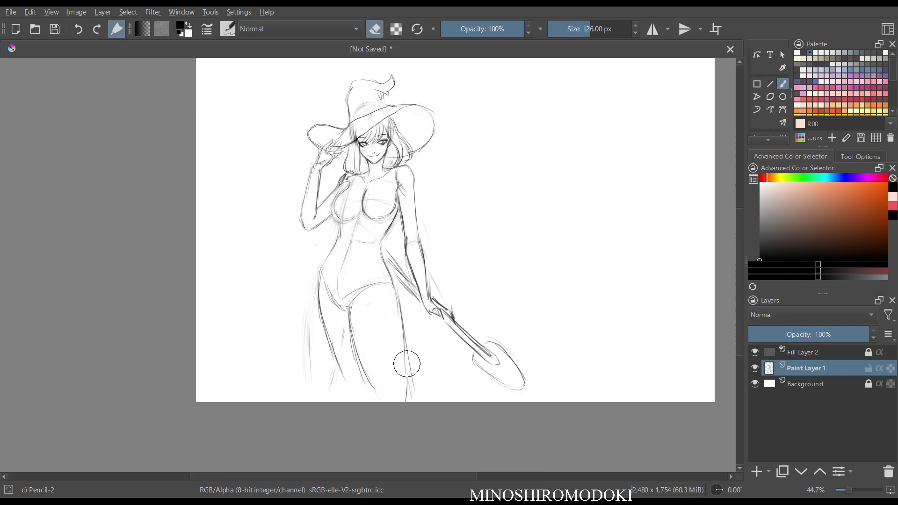
mouse_move(407, 365)
mouse_down()
mouse_move(392, 300)
mouse_move(381, 301)
mouse_move(401, 348)
mouse_move(399, 377)
mouse_up()
key(e)
drag(351, 319, 368, 379)
drag(333, 355, 355, 385)
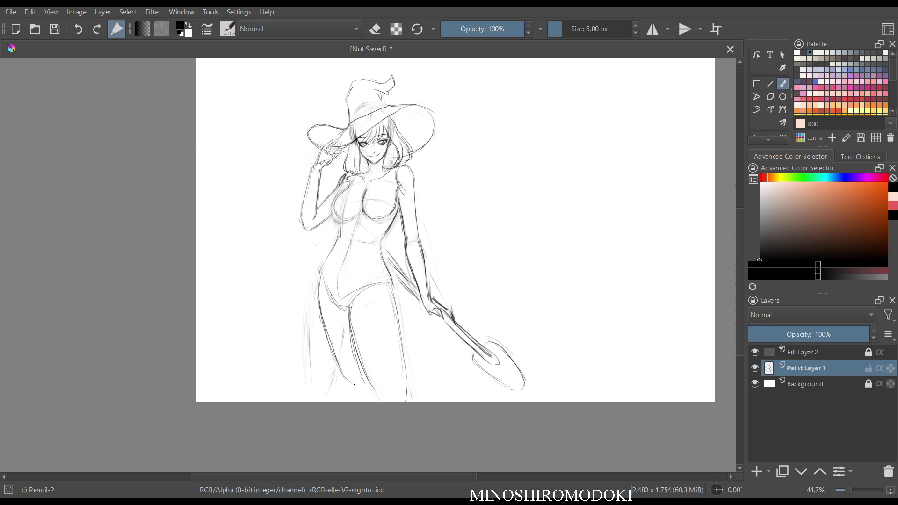
key(m)
mouse_move(426, 234)
mouse_down()
mouse_move(427, 179)
mouse_move(453, 342)
mouse_up()
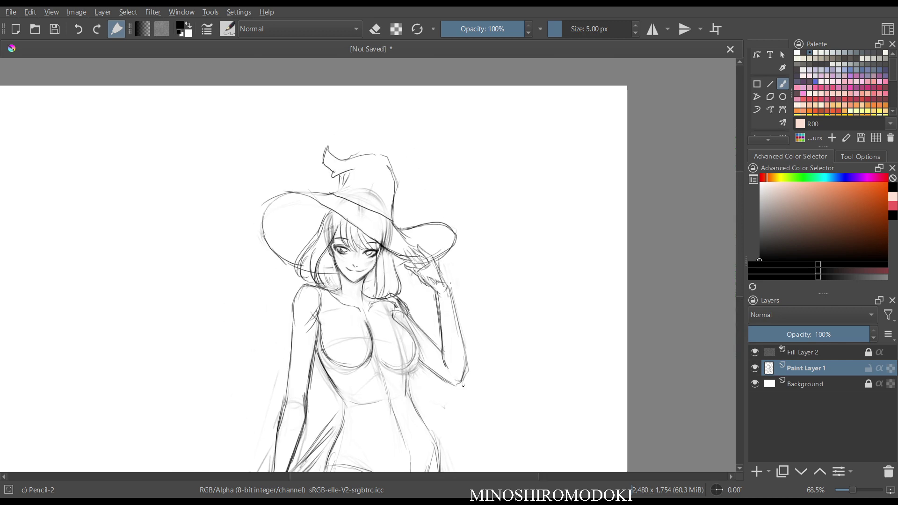
Examine the witch's head, torso and raised arm up close in normal and mirrored views.
key(m)
key(m)
drag(451, 373, 461, 347)
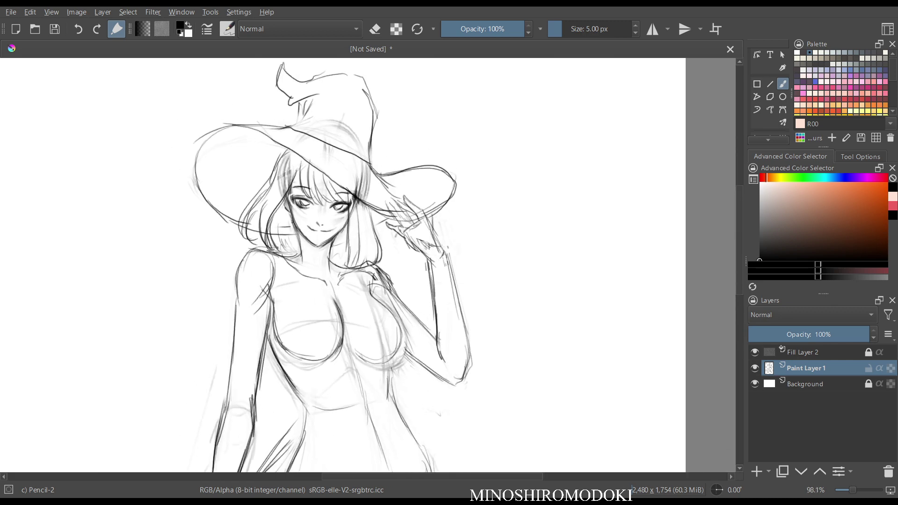
key(m)
key(m)
scroll(460, 347, up, 2)
drag(339, 221, 372, 287)
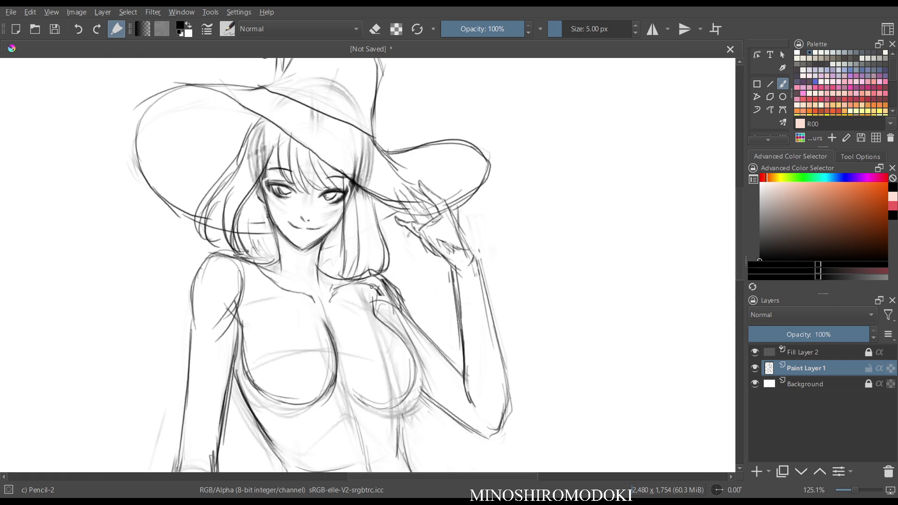
key(m)
key(m)
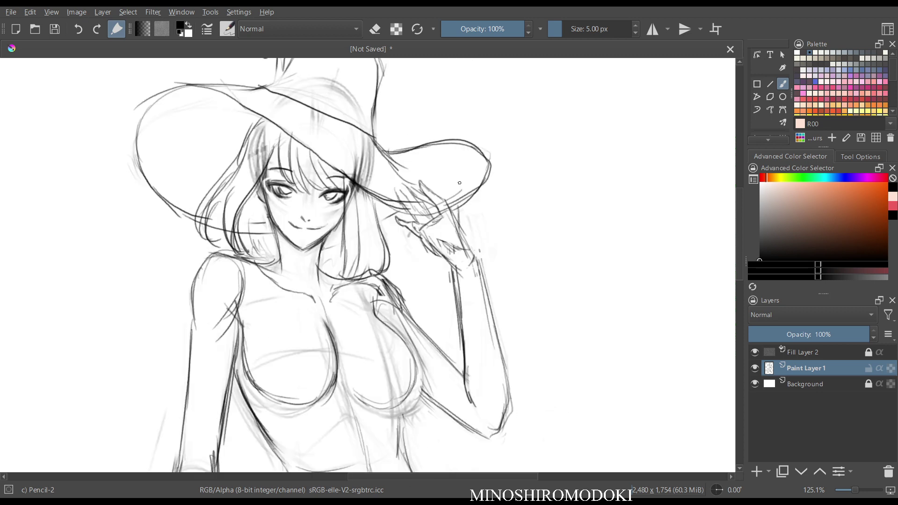
scroll(469, 216, down, 3)
Select the face and hair beneath the hat, scale them down slightly and apply the transform.
key(ctrl+t)
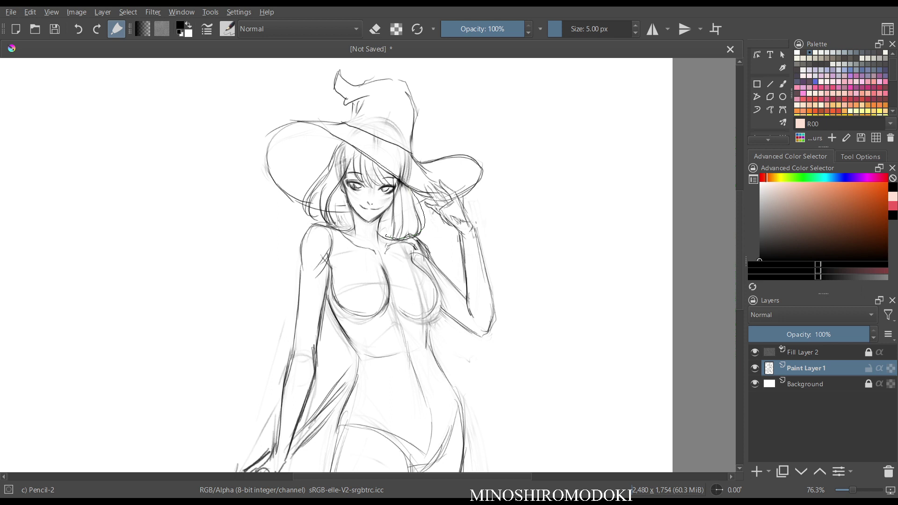
drag(337, 139, 305, 174)
drag(346, 231, 387, 237)
key(ctrl+t)
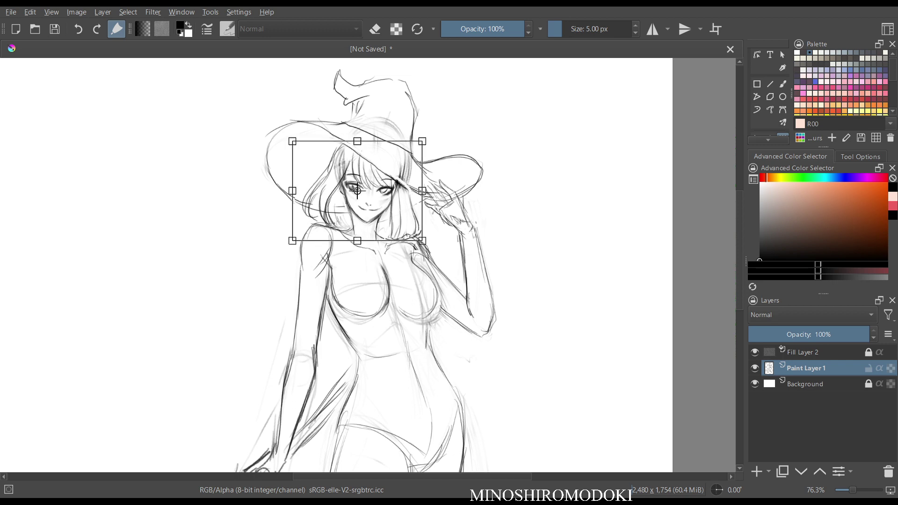
scroll(357, 190, down, 2)
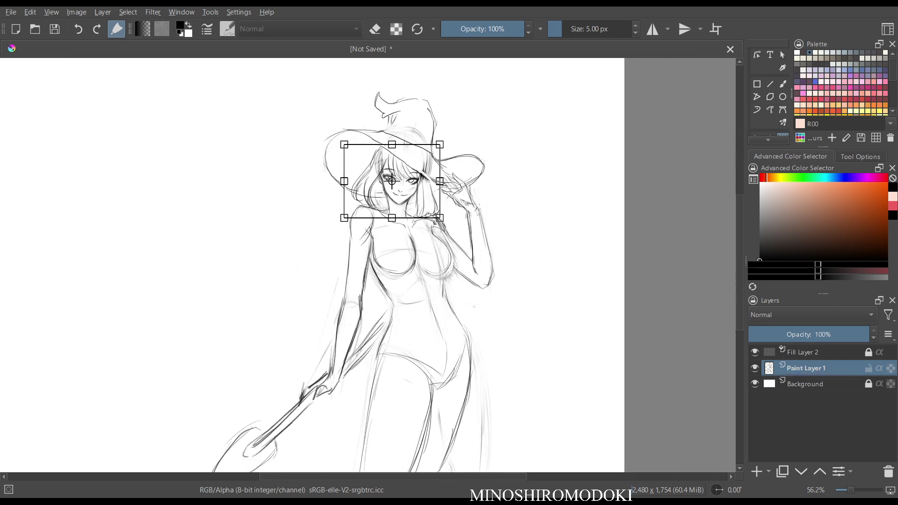
drag(344, 145, 346, 146)
drag(398, 188, 399, 188)
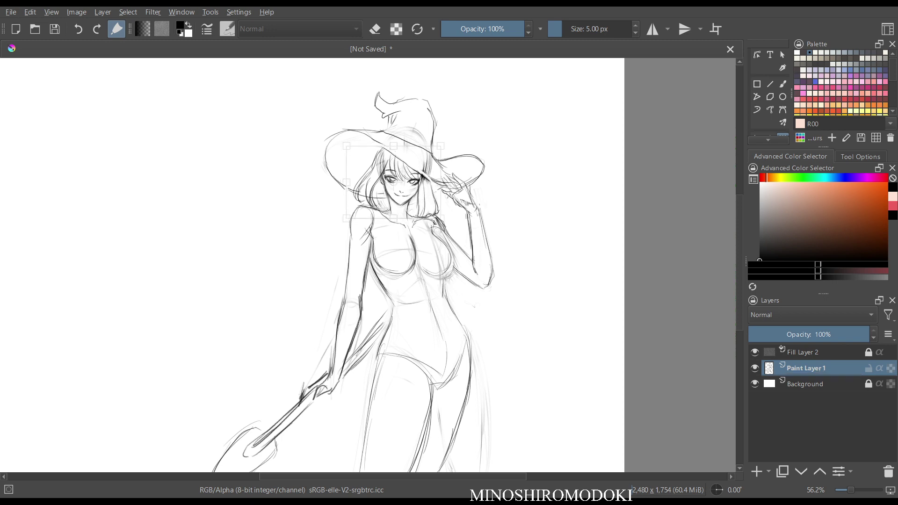
key(m)
key(m)
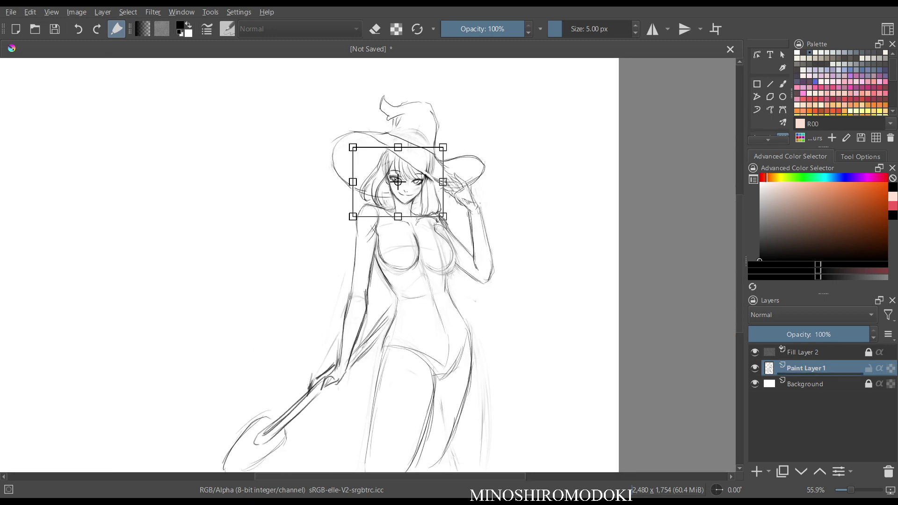
scroll(398, 181, down, 4)
scroll(384, 183, up, 6)
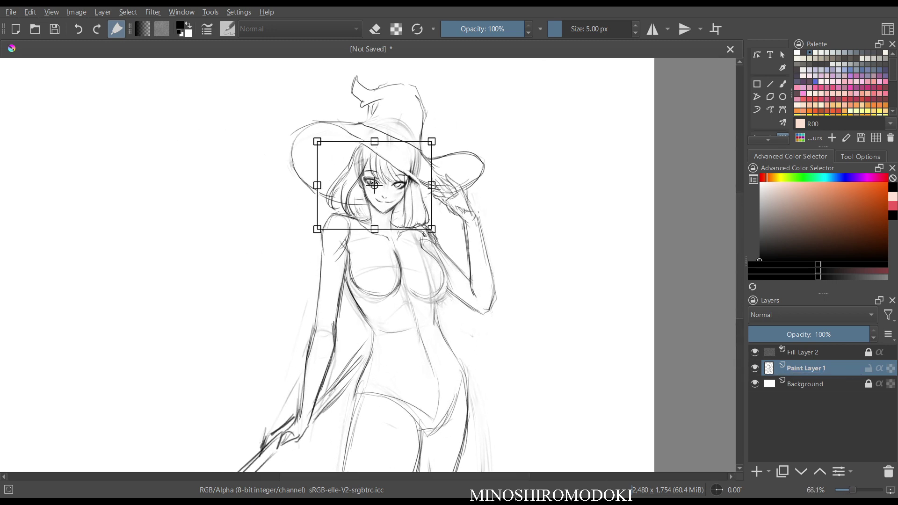
key(Return)
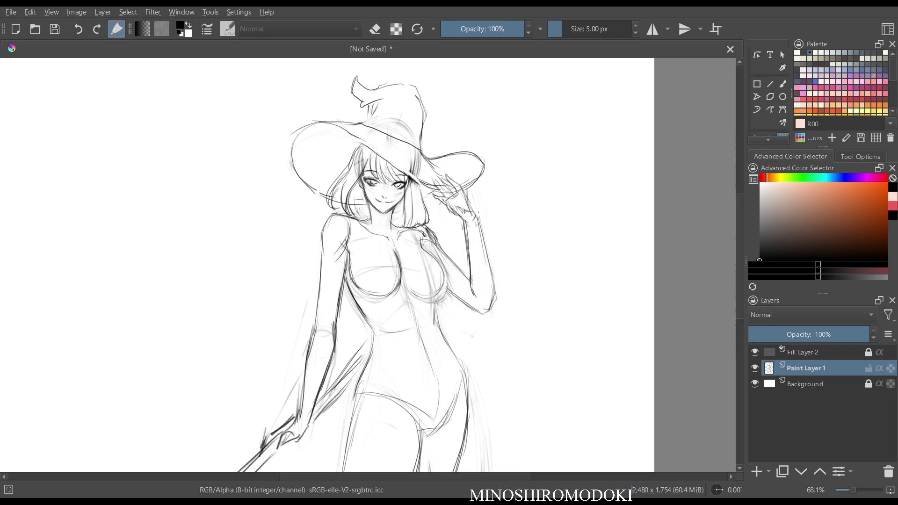
Check the head's size against the whole figure at several zoom levels and in the mirrored view.
scroll(467, 211, down, 6)
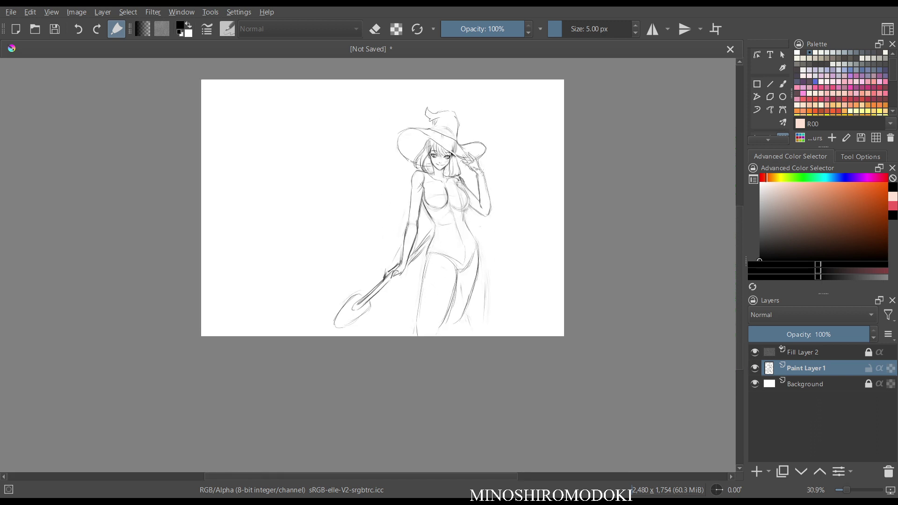
scroll(484, 208, down, 1)
scroll(487, 205, up, 2)
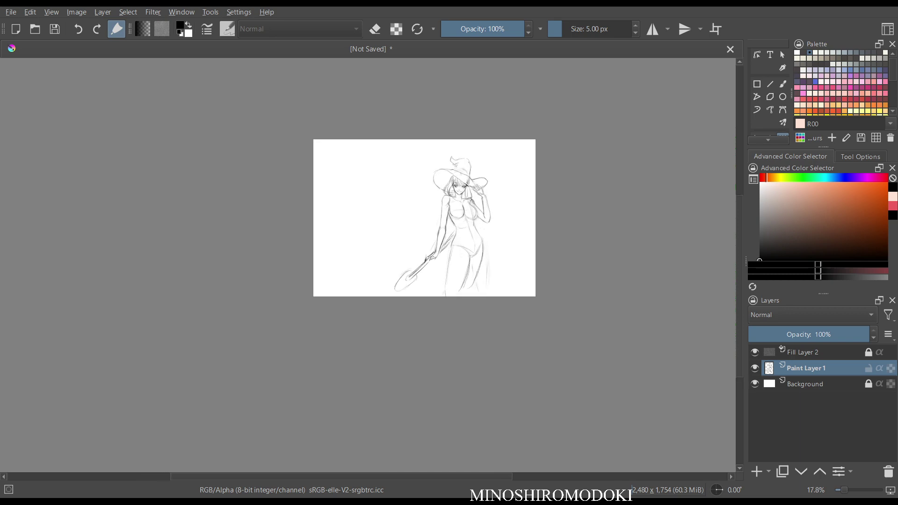
drag(488, 205, 487, 283)
scroll(490, 285, up, 2)
key(m)
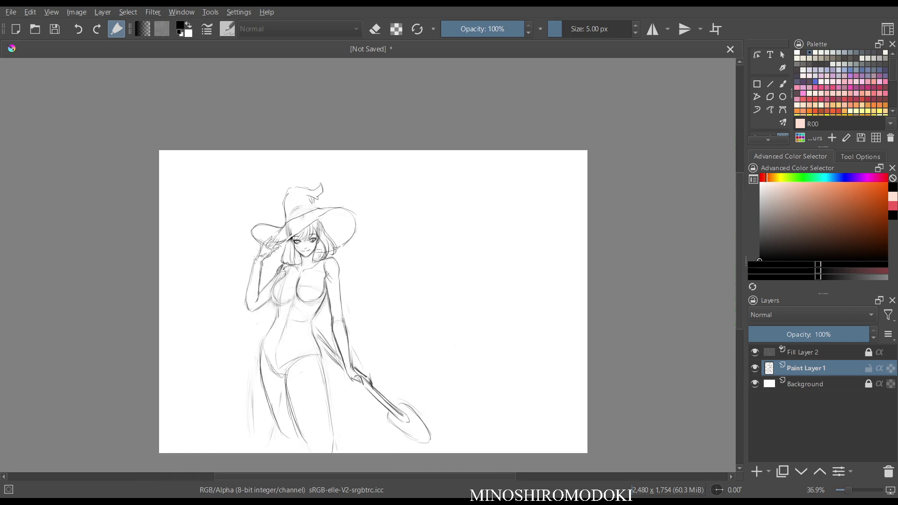
key(m)
scroll(492, 254, down, 1)
scroll(493, 254, up, 4)
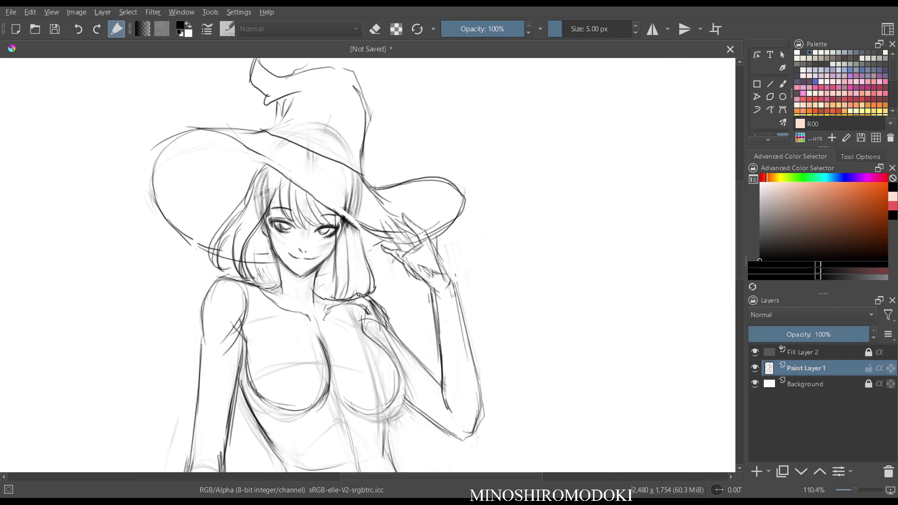
drag(493, 254, 494, 233)
key(m)
key(m)
scroll(499, 234, down, 2)
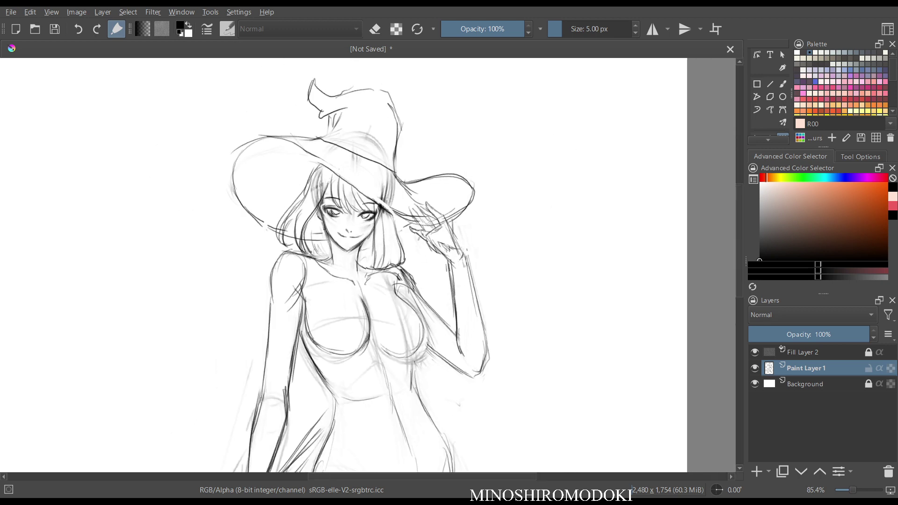
Redraw the hat brim's front edge across the fringe with the pencil.
key(b)
mouse_move(401, 301)
mouse_down()
mouse_move(423, 326)
mouse_move(414, 351)
mouse_up()
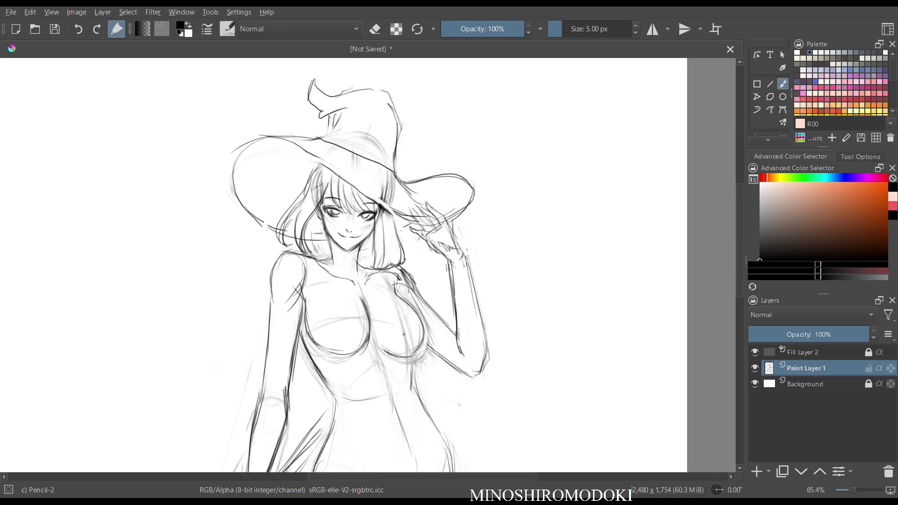
key(e)
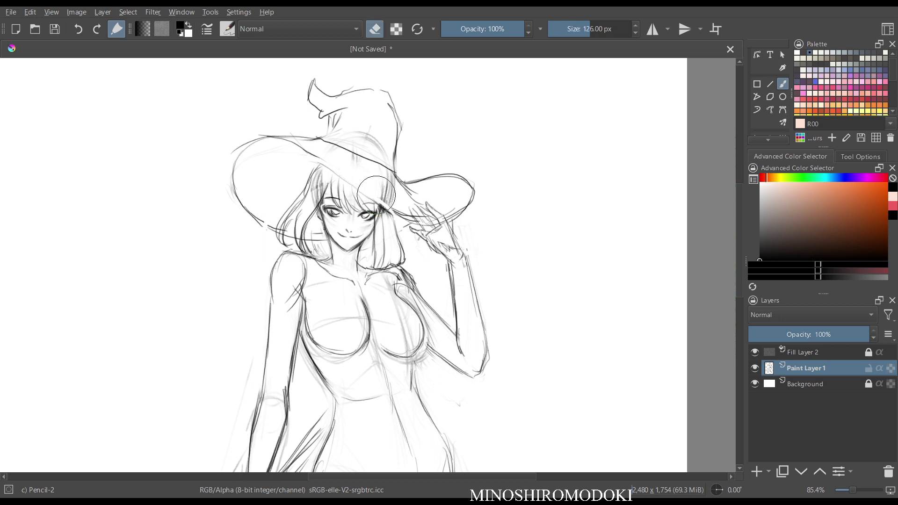
key(e)
drag(317, 157, 362, 195)
drag(315, 155, 376, 205)
drag(351, 185, 412, 218)
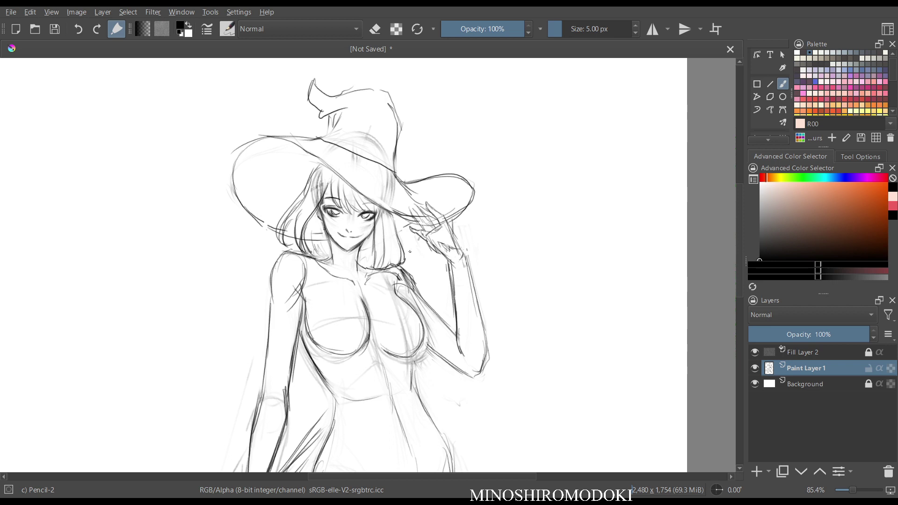
Compare the hat, head and shoulders with the full figure, also in the mirrored view.
key(m)
key(m)
scroll(459, 247, down, 3)
drag(494, 254, 489, 192)
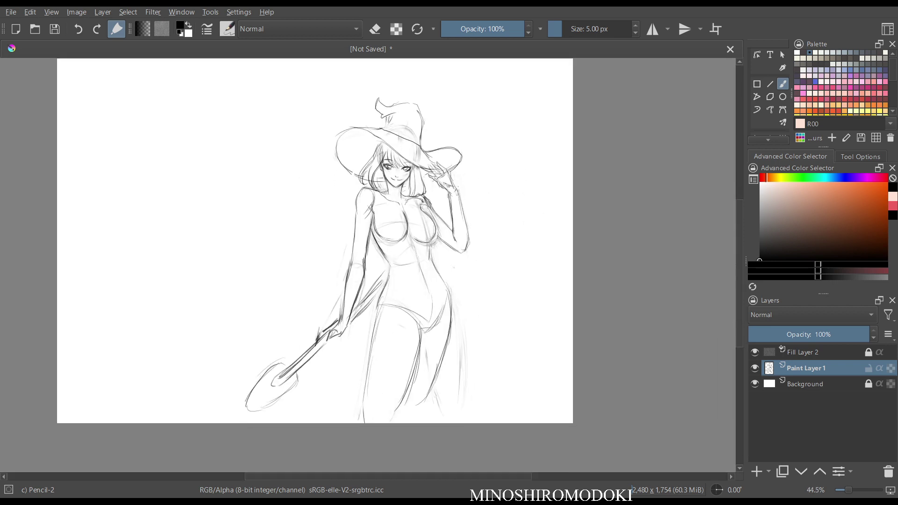
drag(458, 256, 463, 260)
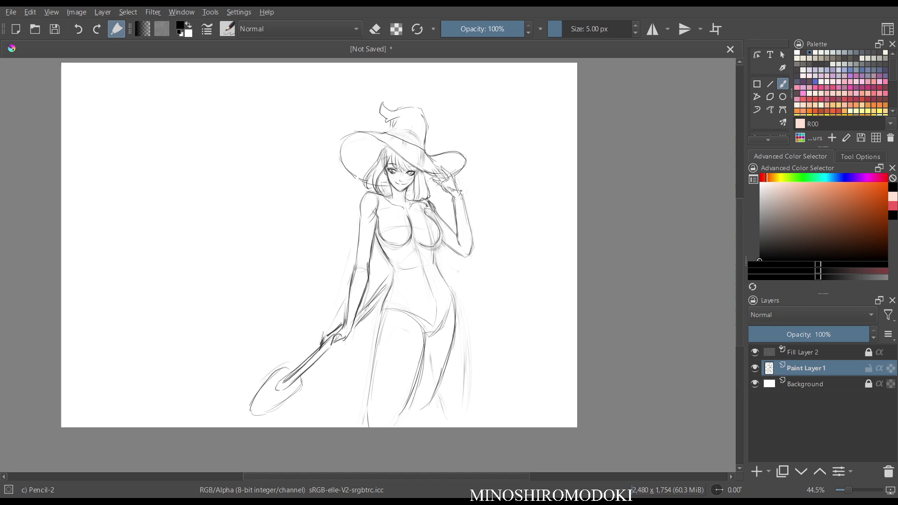
scroll(402, 246, up, 4)
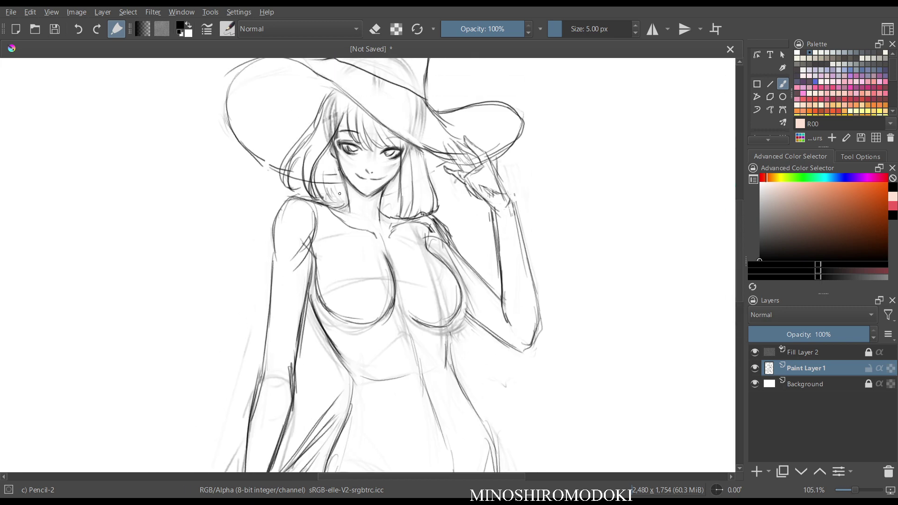
mouse_move(341, 177)
mouse_down()
mouse_move(347, 204)
mouse_move(332, 208)
mouse_up()
scroll(441, 224, down, 5)
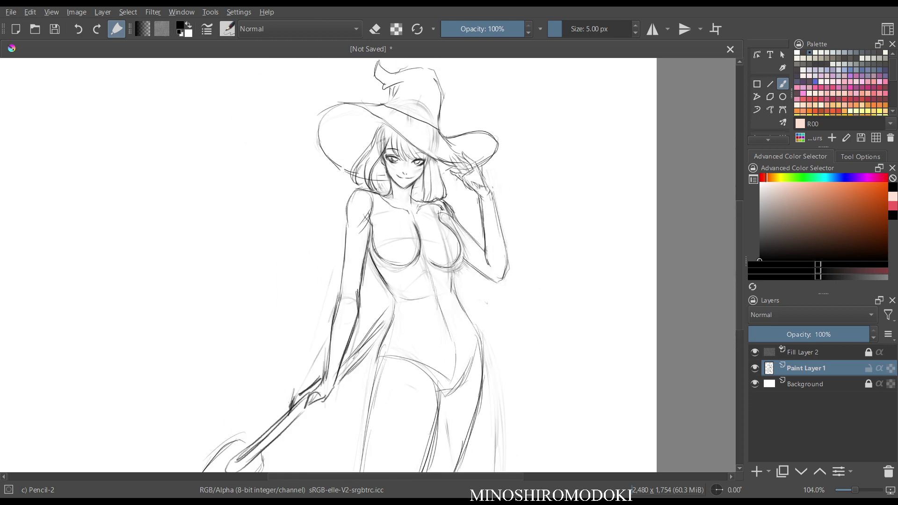
scroll(445, 206, up, 3)
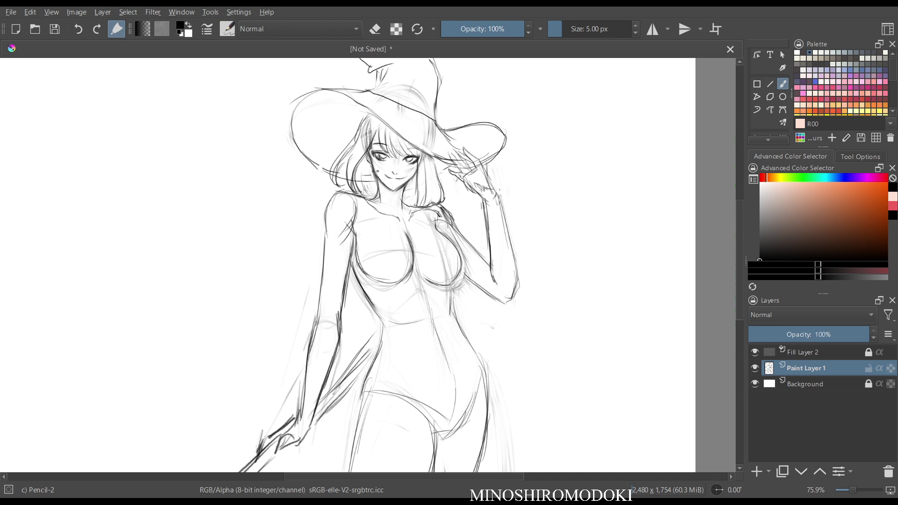
Select the lowered arm with its hand, shift it slightly inward toward the torso and check it mirrored.
mouse_move(360, 199)
mouse_down()
mouse_move(363, 327)
mouse_move(327, 443)
mouse_move(236, 451)
mouse_move(300, 213)
mouse_move(351, 191)
mouse_move(361, 199)
mouse_up()
key(ctrl+t)
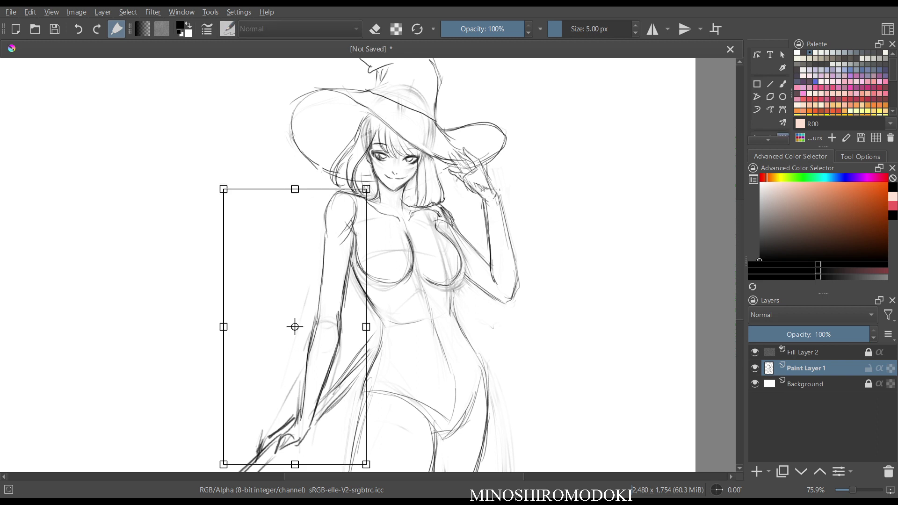
drag(294, 281, 302, 281)
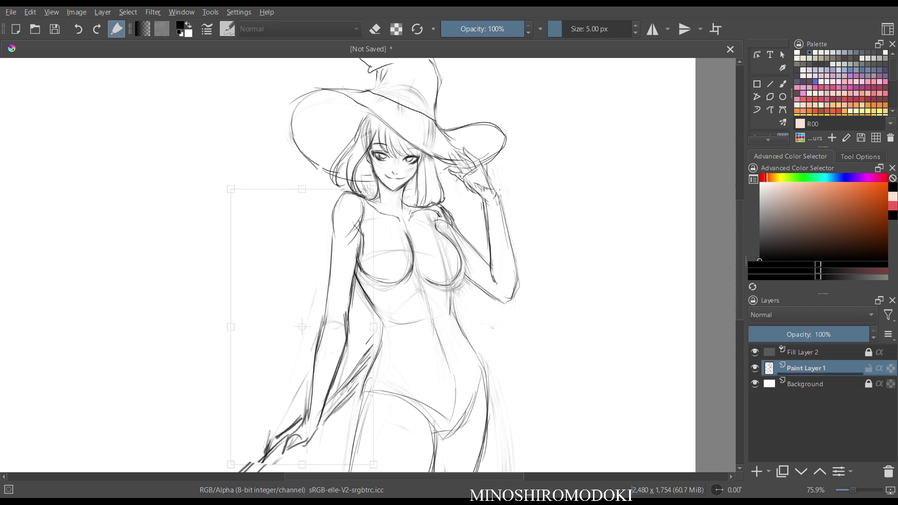
key(Return)
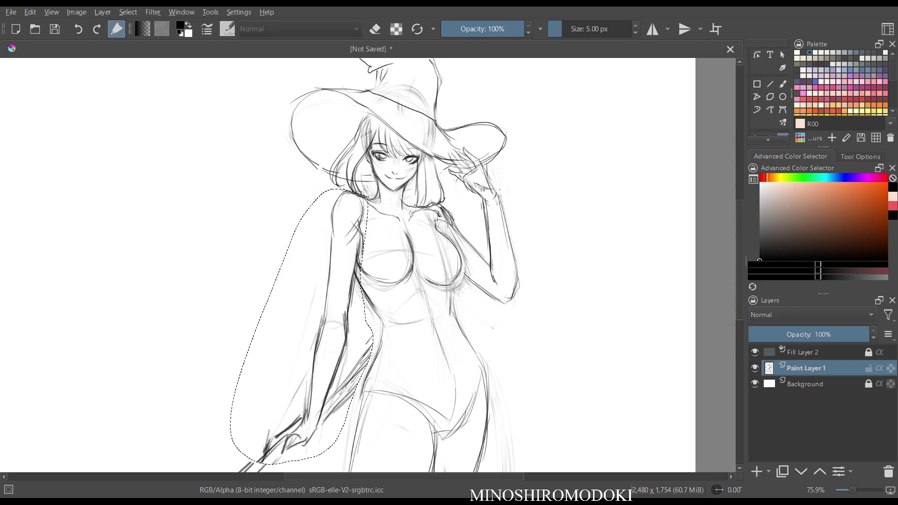
key(b)
key(m)
key(m)
key(m)
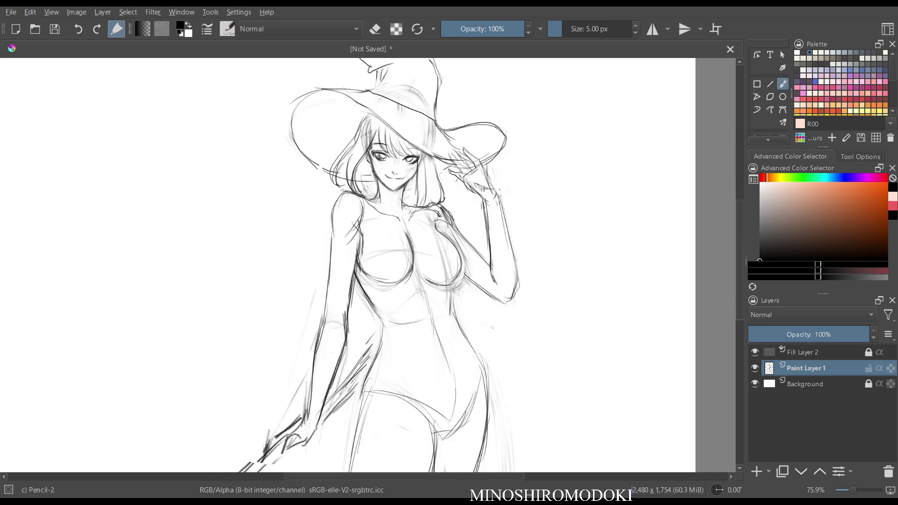
Lighten the chest lines with the eraser and redraw the bust contour on the raised arm's side.
scroll(399, 262, up, 2)
key(e)
mouse_move(292, 240)
mouse_down()
mouse_move(276, 227)
mouse_move(270, 259)
mouse_move(285, 277)
mouse_move(319, 272)
mouse_move(367, 237)
mouse_move(341, 265)
mouse_move(279, 238)
mouse_move(270, 262)
mouse_up()
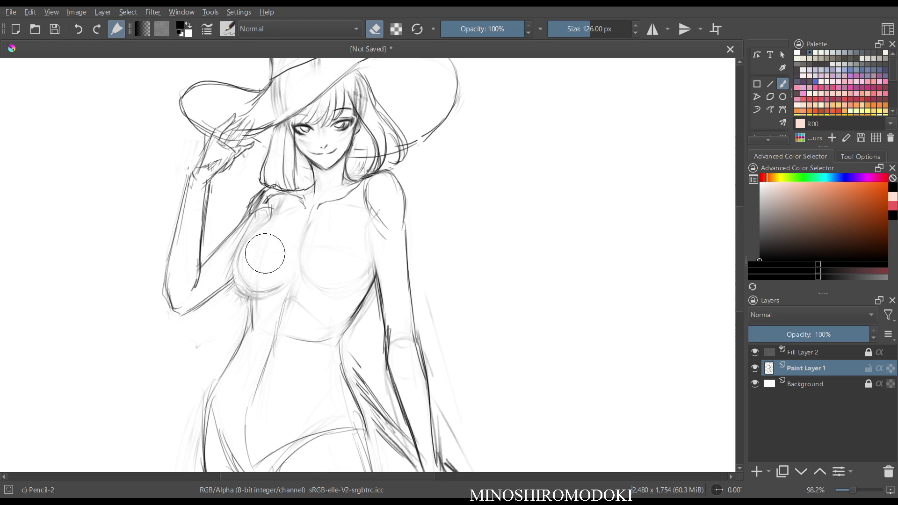
key(m)
key(e)
mouse_move(465, 208)
mouse_down()
mouse_move(471, 228)
mouse_move(495, 249)
mouse_up()
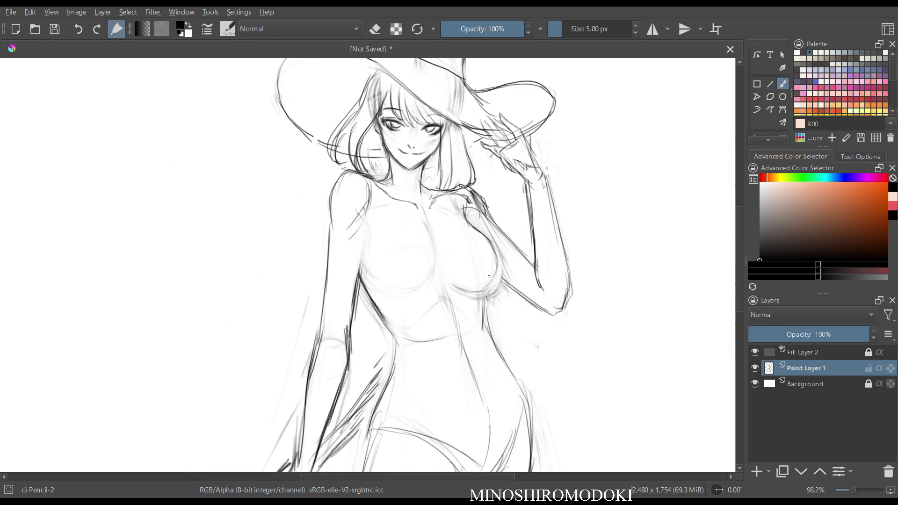
key(m)
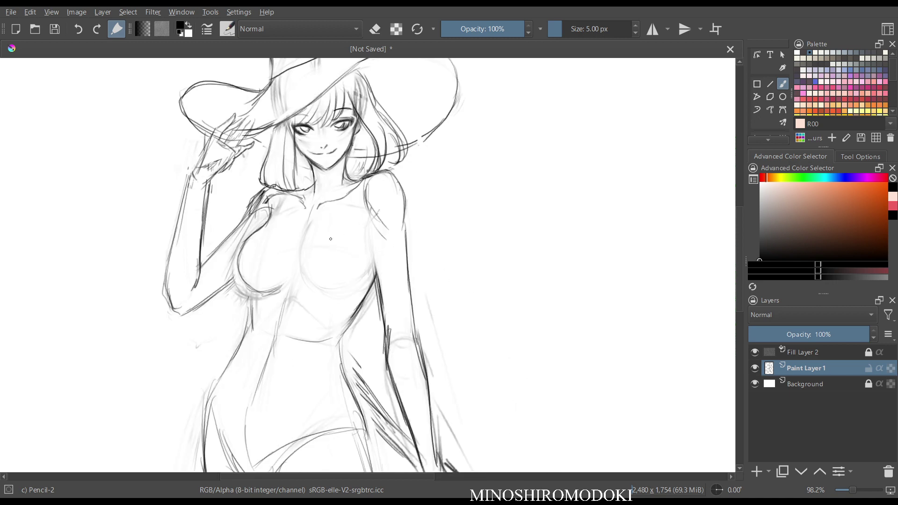
key(m)
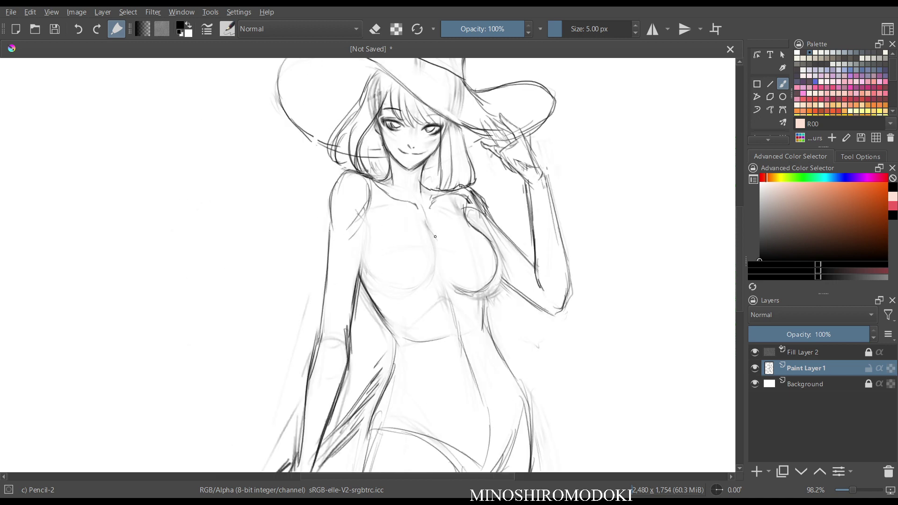
Redraw the bust contour and the adjoining torso side on the lowered arm's side, checking them mirrored.
mouse_move(428, 224)
mouse_down()
mouse_move(440, 261)
mouse_move(423, 288)
mouse_up()
mouse_move(373, 253)
mouse_down()
mouse_move(379, 272)
mouse_move(417, 288)
mouse_up()
mouse_move(439, 241)
mouse_down()
mouse_move(421, 287)
mouse_move(413, 287)
mouse_up()
mouse_move(372, 222)
mouse_down()
mouse_move(359, 279)
mouse_move(398, 339)
mouse_up()
key(m)
key(m)
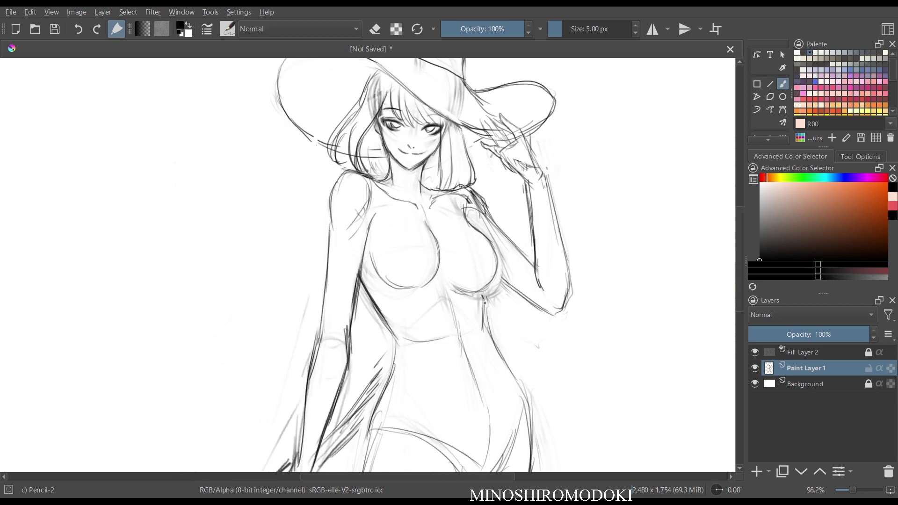
Strengthen the waist contour below the bust on the raised arm's side and check the whole figure mirrored.
drag(485, 303, 506, 371)
key(m)
key(m)
scroll(531, 257, down, 4)
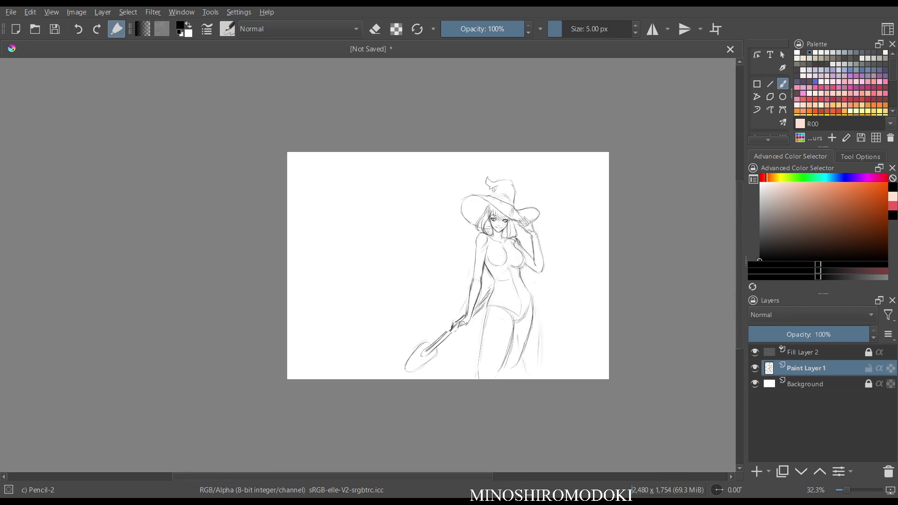
scroll(539, 273, up, 5)
scroll(535, 322, down, 2)
drag(533, 322, 478, 272)
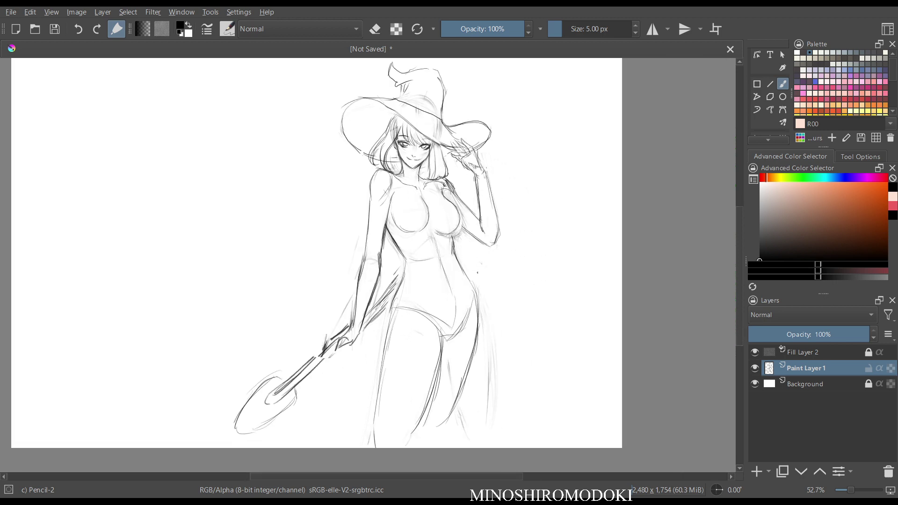
key(m)
key(m)
Lighten the lowered arm's upper section and redraw its outer contour from the shoulder toward the elbow.
key(e)
mouse_move(372, 223)
mouse_down()
mouse_move(375, 198)
mouse_move(365, 251)
mouse_move(377, 234)
mouse_up()
key(e)
drag(375, 171, 368, 226)
drag(370, 196, 365, 249)
Fade the lowered arm's rough forearm lines and redraw the forearm contours down to the wrist.
key(e)
mouse_move(390, 195)
mouse_down()
mouse_move(381, 246)
mouse_move(361, 279)
mouse_move(375, 261)
mouse_move(354, 203)
mouse_move(330, 325)
mouse_up()
key(e)
mouse_move(374, 219)
mouse_down()
mouse_move(372, 257)
mouse_move(354, 299)
mouse_up()
drag(370, 262, 350, 331)
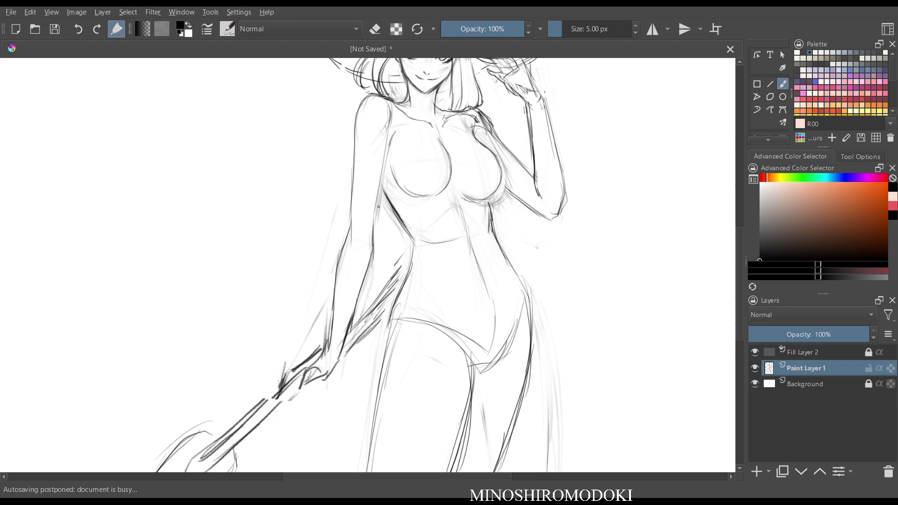
Touch up the short contour between the lowered arm and torso, then check the whole figure mirrored.
drag(378, 207, 376, 221)
mouse_move(387, 163)
mouse_down()
mouse_move(379, 200)
mouse_move(382, 180)
mouse_up()
key(m)
key(m)
scroll(480, 161, down, 3)
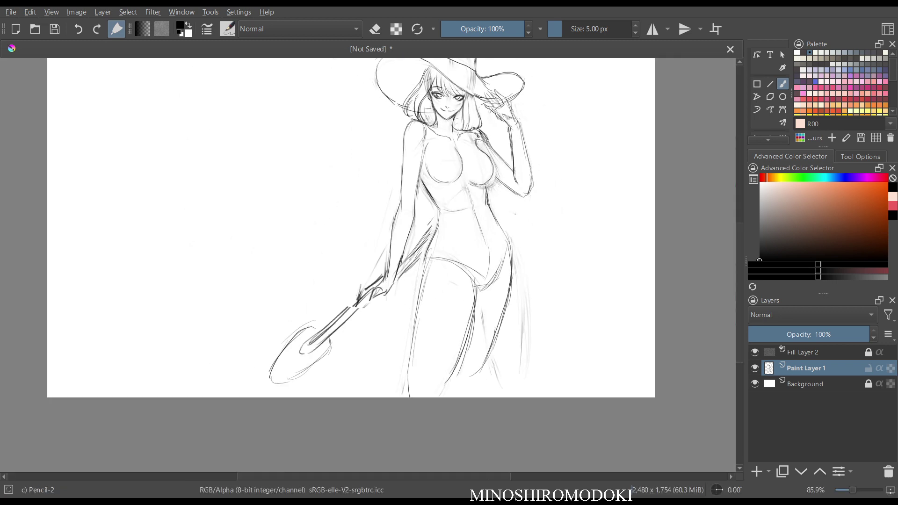
key(m)
key(m)
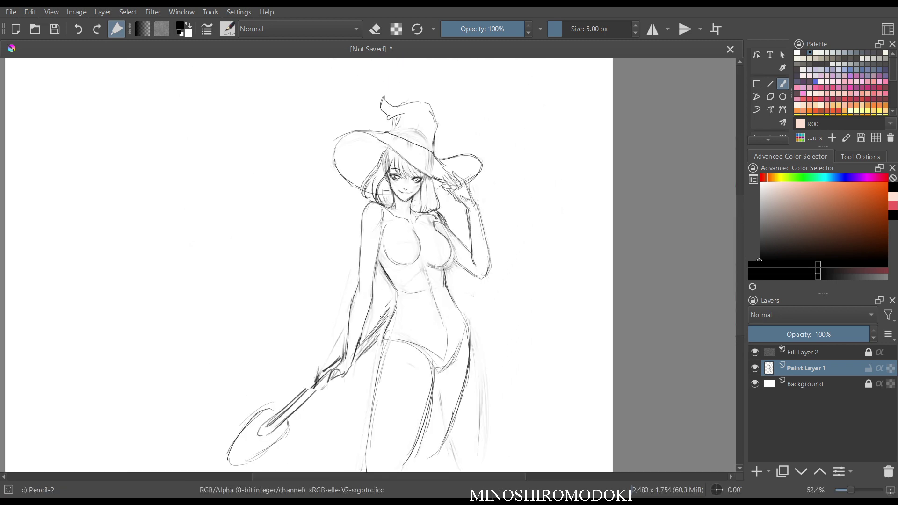
Try fading the lowered arm's forearm and hand and redrawing both forearm contours down to the wrist.
key(e)
mouse_move(360, 281)
mouse_down()
mouse_move(327, 374)
mouse_move(341, 327)
mouse_move(364, 312)
mouse_move(357, 356)
mouse_move(377, 320)
mouse_up()
scroll(415, 309, up, 3)
key(e)
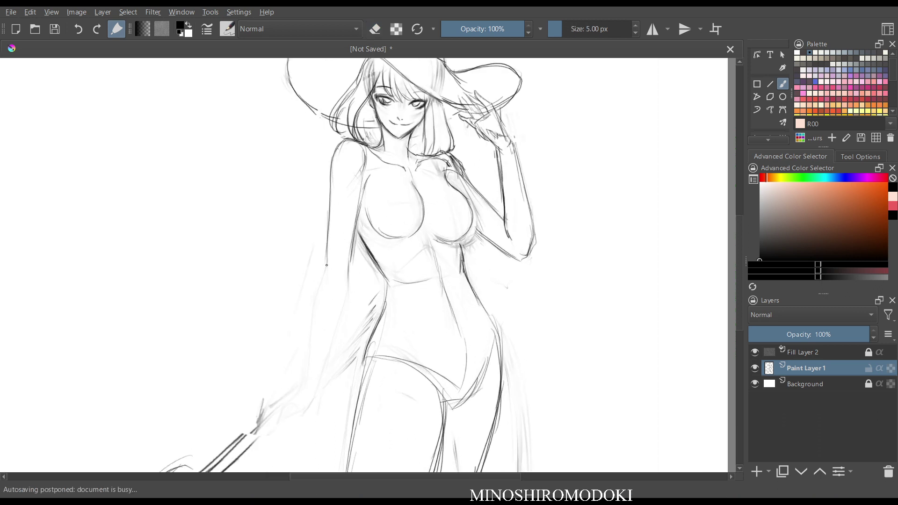
drag(328, 271, 318, 306)
drag(320, 291, 316, 321)
drag(348, 283, 326, 354)
drag(321, 289, 310, 358)
drag(315, 314, 306, 377)
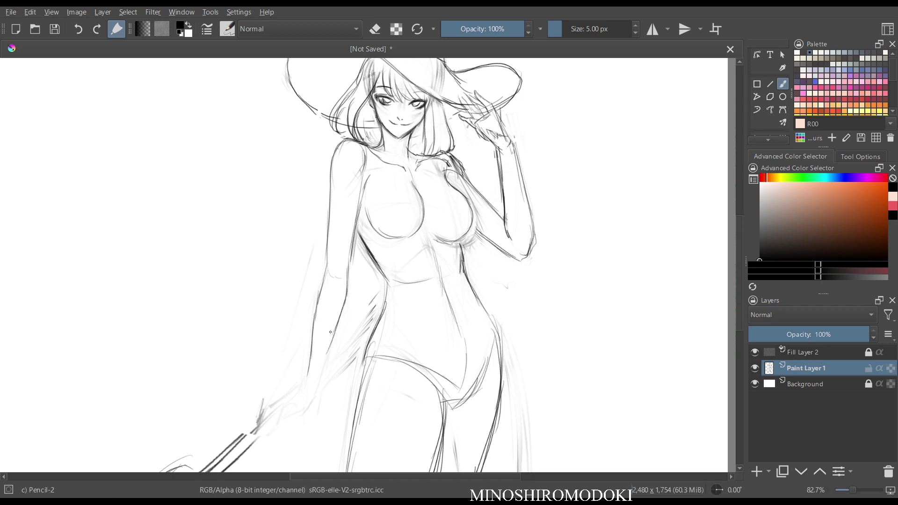
drag(332, 330, 319, 372)
drag(324, 355, 317, 383)
key(m)
key(m)
Try redrawing the lowered arm's shoulder from the neck down to the outer upper arm, checking it mirrored.
key(e)
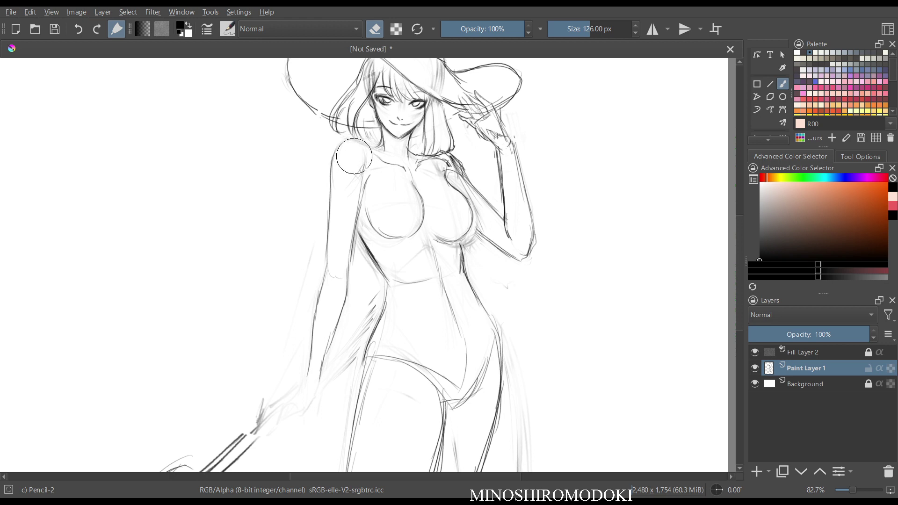
scroll(354, 155, up, 3)
key(e)
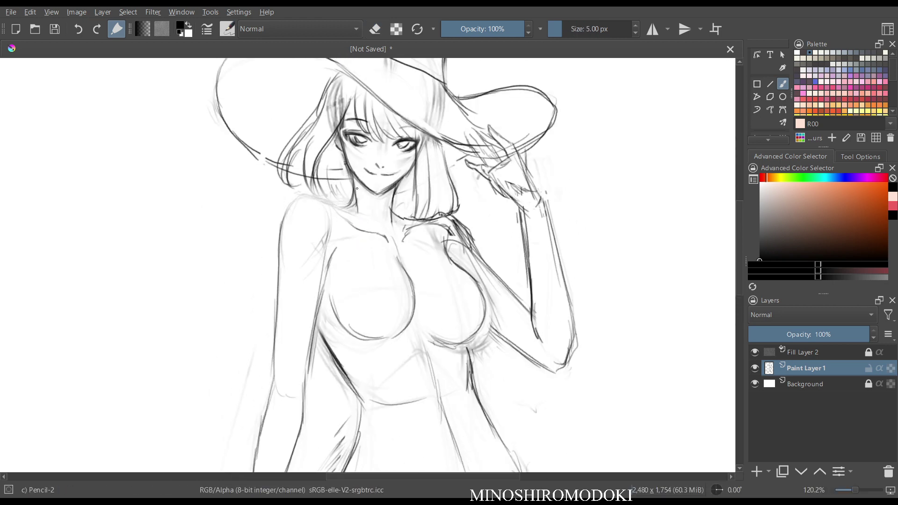
mouse_move(357, 189)
mouse_down()
mouse_move(348, 213)
mouse_move(305, 200)
mouse_move(282, 236)
mouse_move(277, 302)
mouse_up()
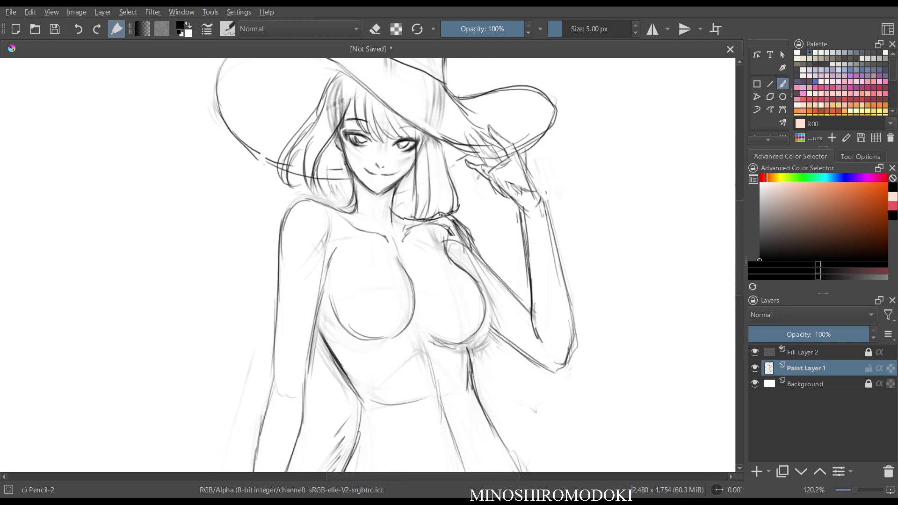
scroll(449, 226, down, 4)
key(m)
key(m)
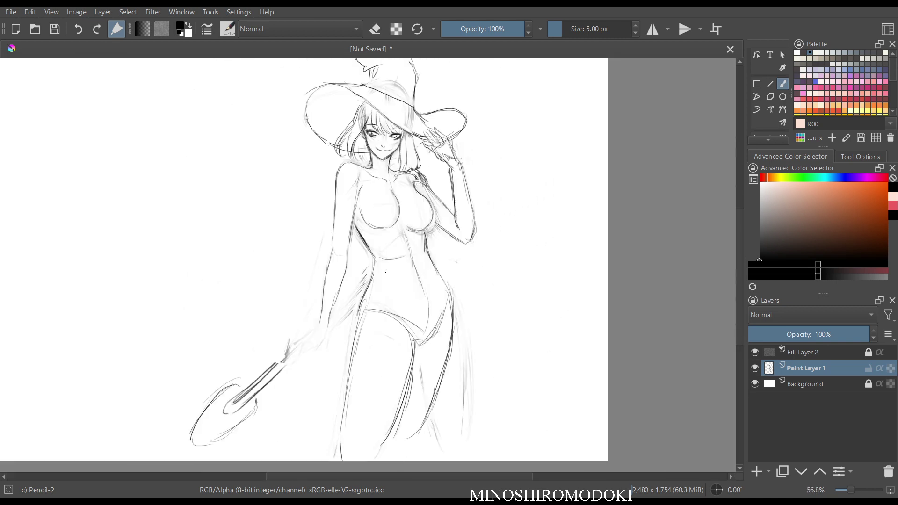
Try reshaping the lowered arm's wrist and outer forearm in mirrored view, then fade the forearm lines.
drag(322, 299, 314, 324)
drag(312, 331, 275, 369)
key(m)
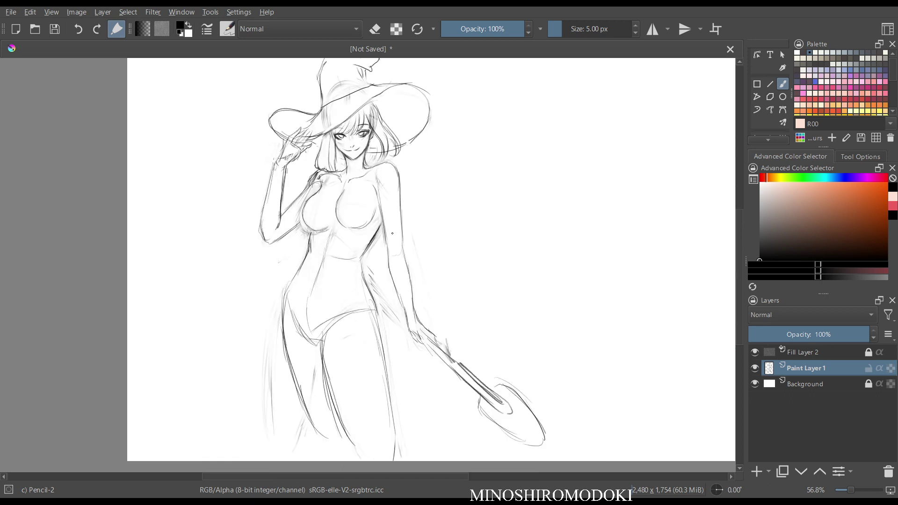
drag(401, 219, 406, 257)
drag(403, 233, 418, 304)
drag(412, 279, 416, 320)
key(m)
key(e)
mouse_move(339, 258)
mouse_down()
mouse_move(308, 313)
mouse_move(325, 276)
mouse_up()
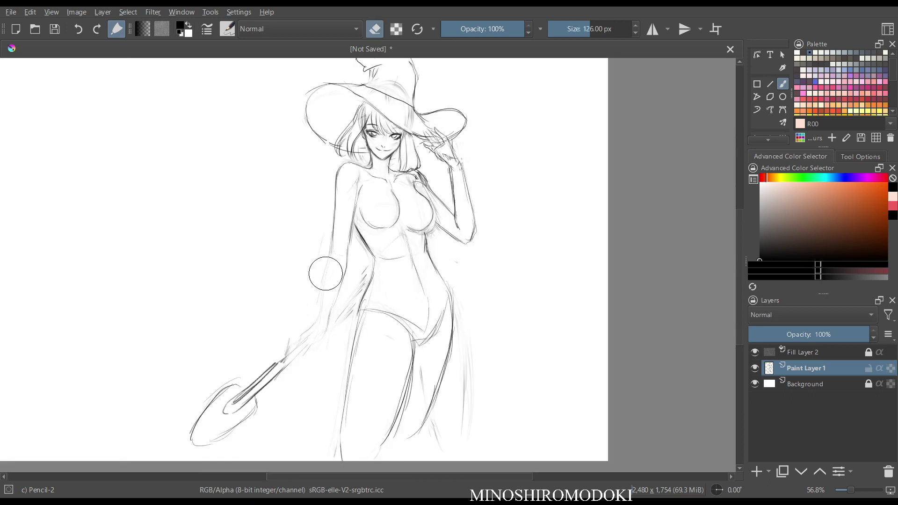
Undo the recent redraws of the lowered arm to restore its earlier forearm and hand.
key(ctrl+z)
key(ctrl+z)
key(ctrl+z)
key(ctrl+z)
key(ctrl+z)
key(ctrl+z)
key(ctrl+z)
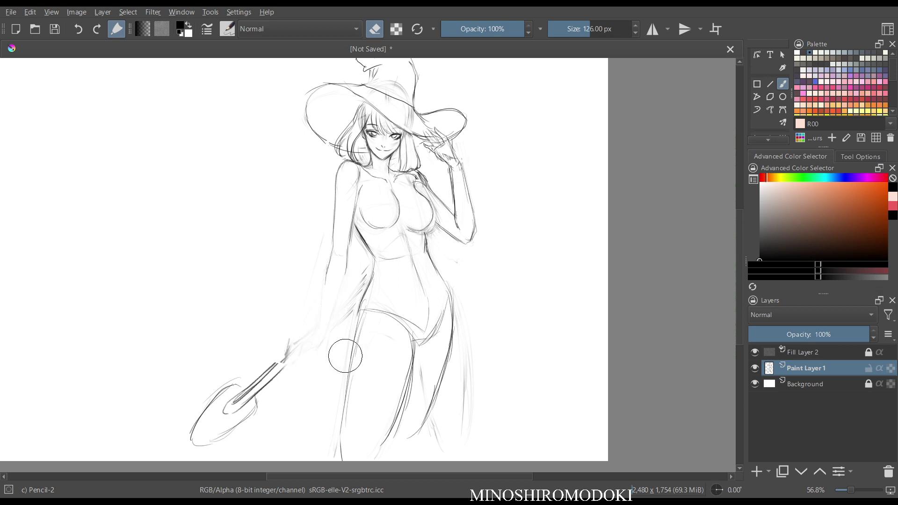
key(ctrl+z)
key(ctrl+z)
key(ctrl+z)
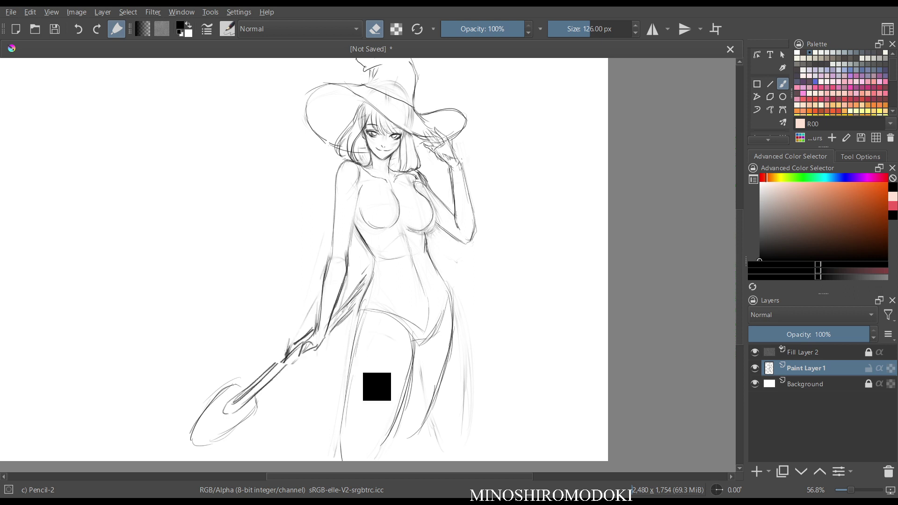
Strengthen the lowered arm's upper contours and rework the bust contour on that side.
key(e)
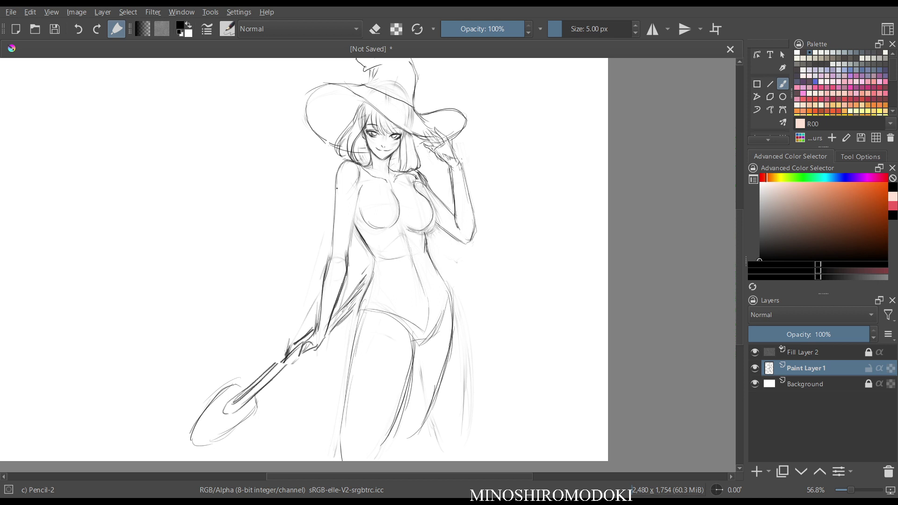
drag(337, 188, 337, 232)
drag(357, 184, 345, 263)
mouse_move(365, 215)
mouse_down()
mouse_move(402, 206)
mouse_move(389, 226)
mouse_move(418, 206)
mouse_move(419, 194)
mouse_move(416, 231)
mouse_up()
key(e)
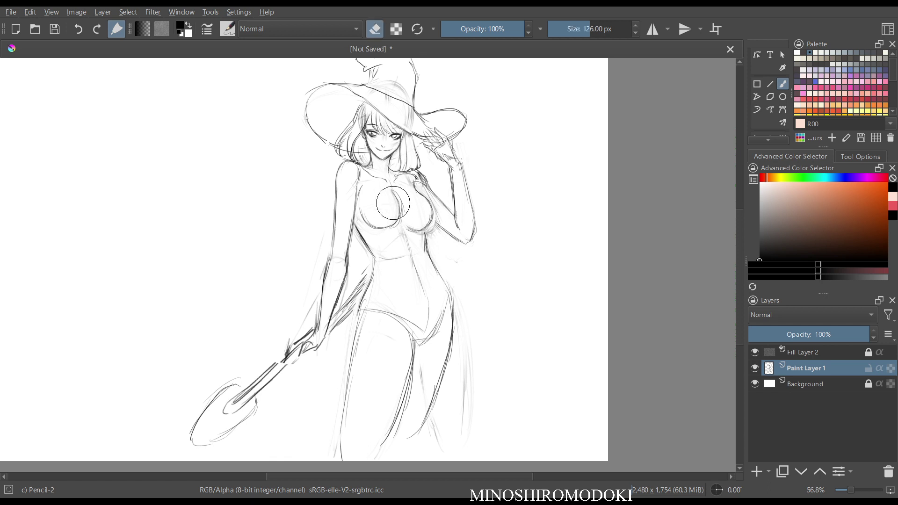
key(e)
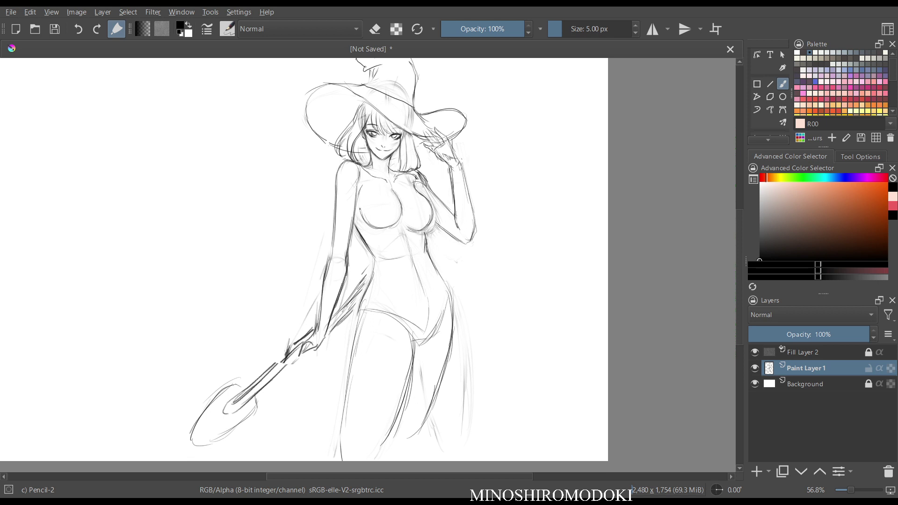
Lighten the lowered arm's upper section and redraw its outer and inner contours, checking them mirrored.
key(e)
drag(333, 204, 349, 221)
key(e)
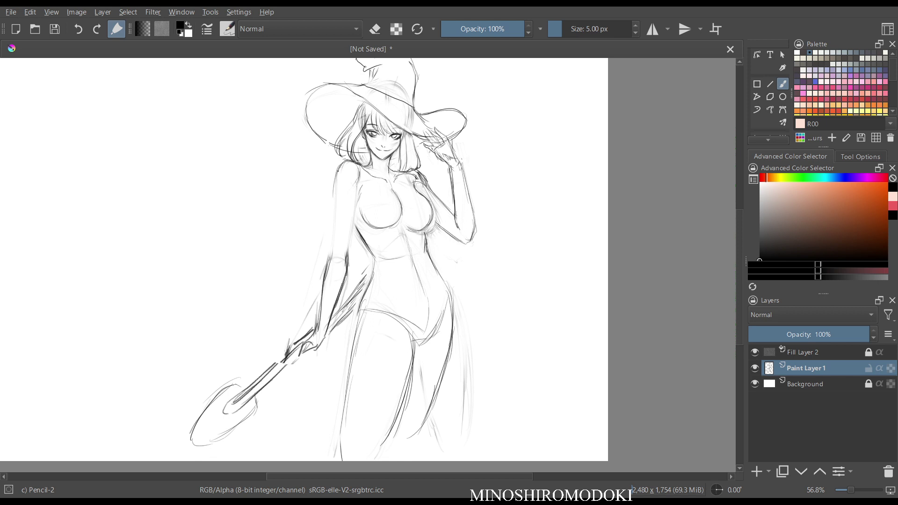
mouse_move(334, 173)
mouse_down()
mouse_move(335, 252)
mouse_move(327, 271)
mouse_up()
drag(359, 186, 346, 269)
key(m)
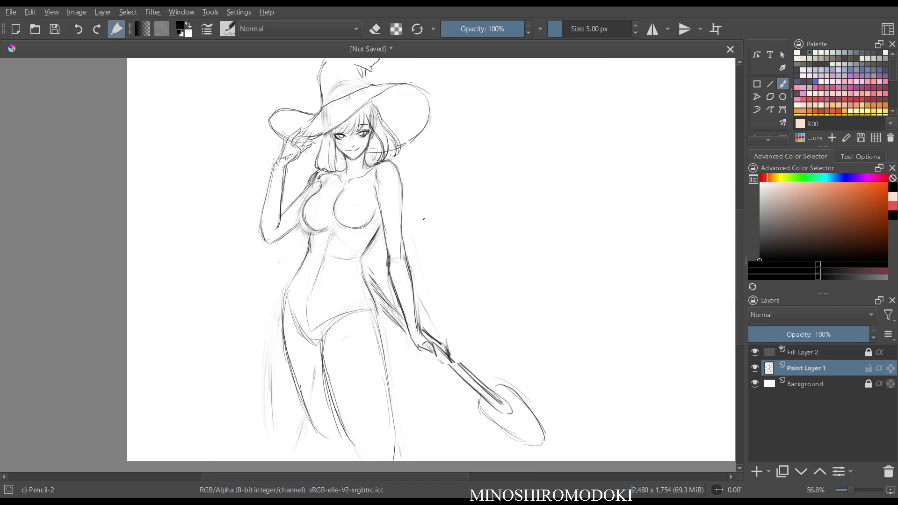
key(m)
Fade the lowered arm's outer contour and redraw it from shoulder to wrist, comparing it mirrored.
scroll(442, 226, down, 3)
scroll(442, 226, up, 4)
key(e)
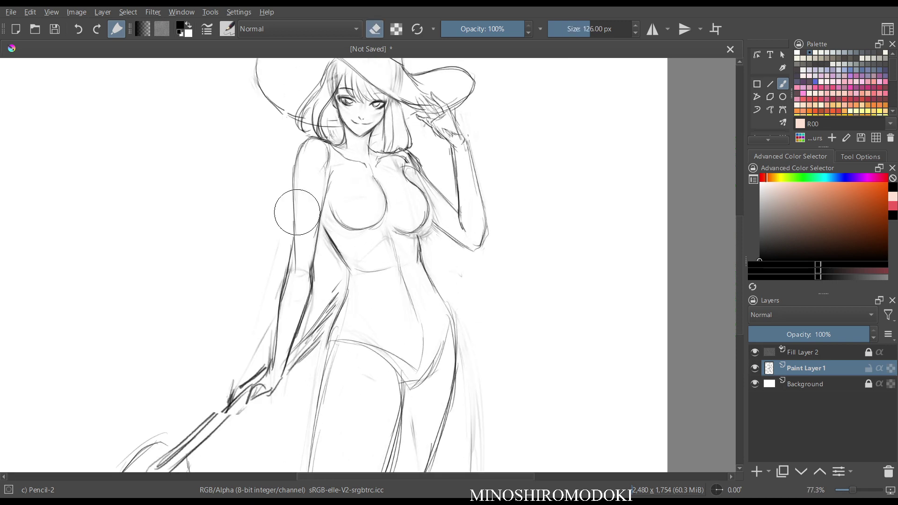
mouse_move(300, 175)
mouse_down()
mouse_move(289, 230)
mouse_move(301, 157)
mouse_move(295, 277)
mouse_up()
key(e)
key(m)
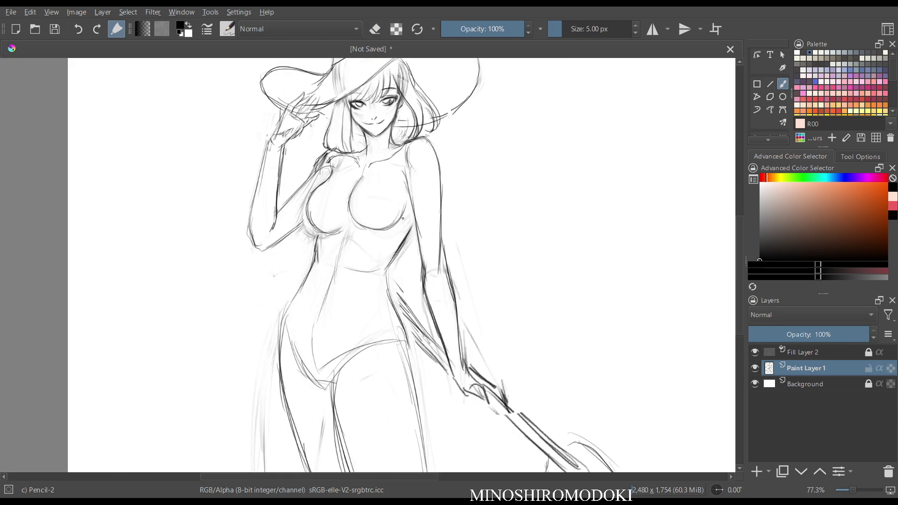
key(e)
mouse_move(433, 229)
mouse_down()
mouse_move(437, 195)
mouse_move(427, 174)
mouse_up()
key(m)
key(e)
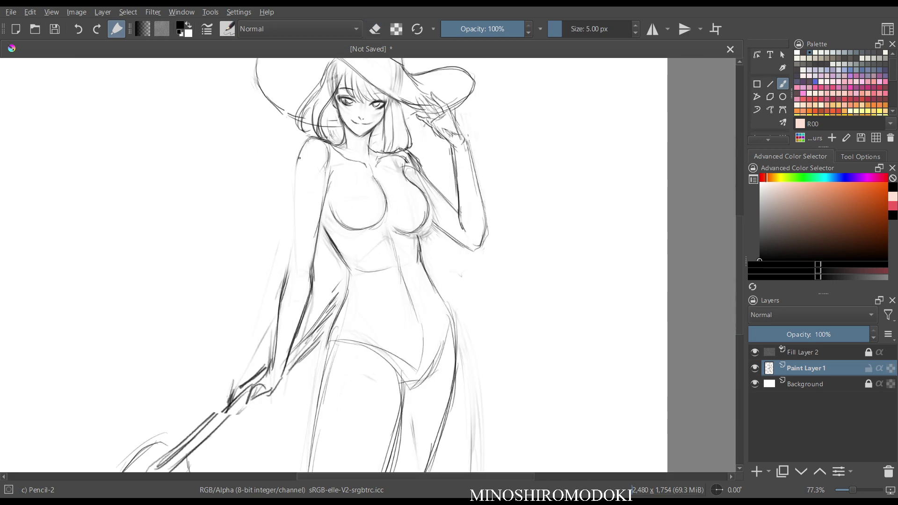
mouse_move(299, 158)
mouse_down()
mouse_move(293, 281)
mouse_move(274, 324)
mouse_move(283, 380)
mouse_up()
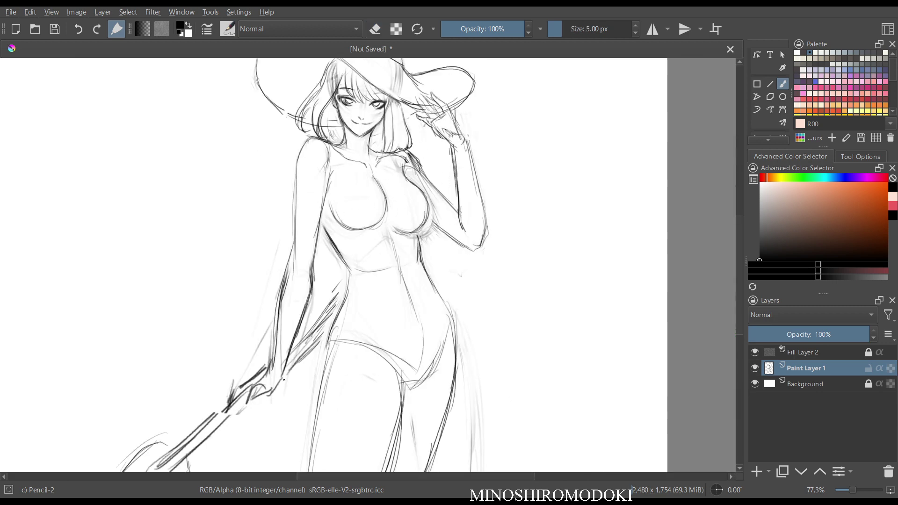
key(m)
key(m)
Lighten the lines beside the armpit, redraw the lowered arm's inner upper contour and check the whole figure mirrored.
key(e)
mouse_move(346, 201)
mouse_down()
mouse_move(310, 190)
mouse_move(336, 156)
mouse_up()
key(e)
drag(329, 178, 308, 290)
key(m)
key(m)
key(minus)
key(minus)
key(minus)
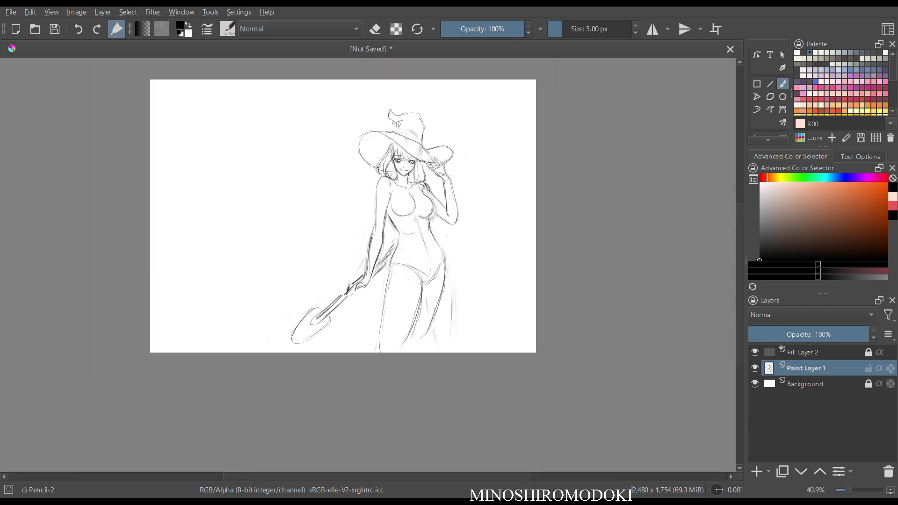
key(m)
key(m)
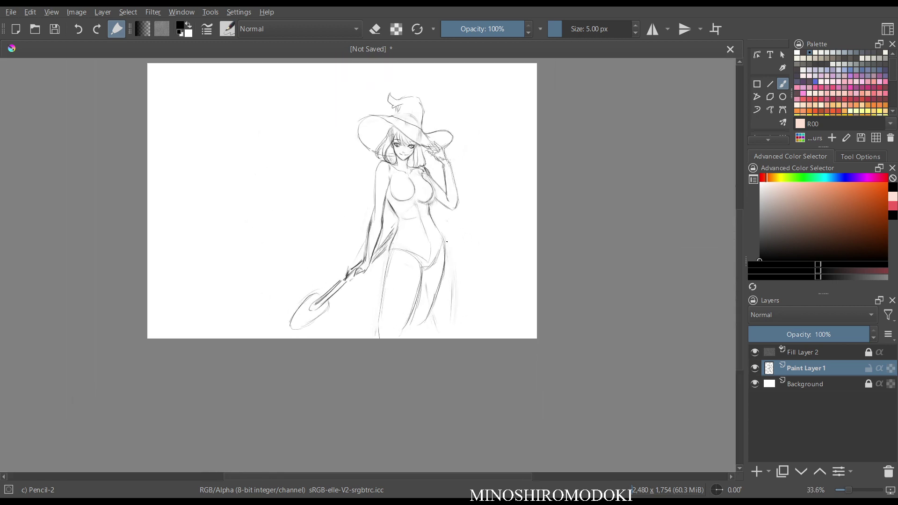
Touch up the torso side below the bust and redraw the waist-to-hip contour on the lowered arm's side.
drag(446, 242, 475, 213)
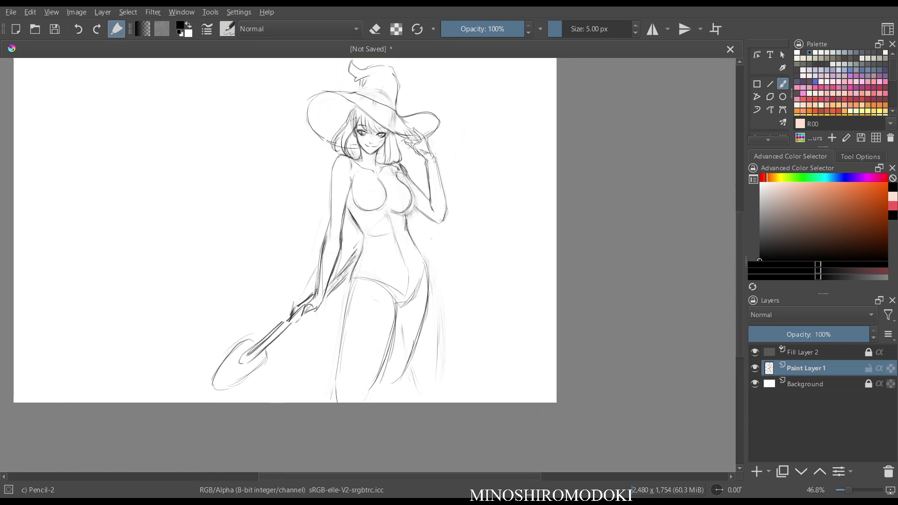
drag(346, 203, 355, 219)
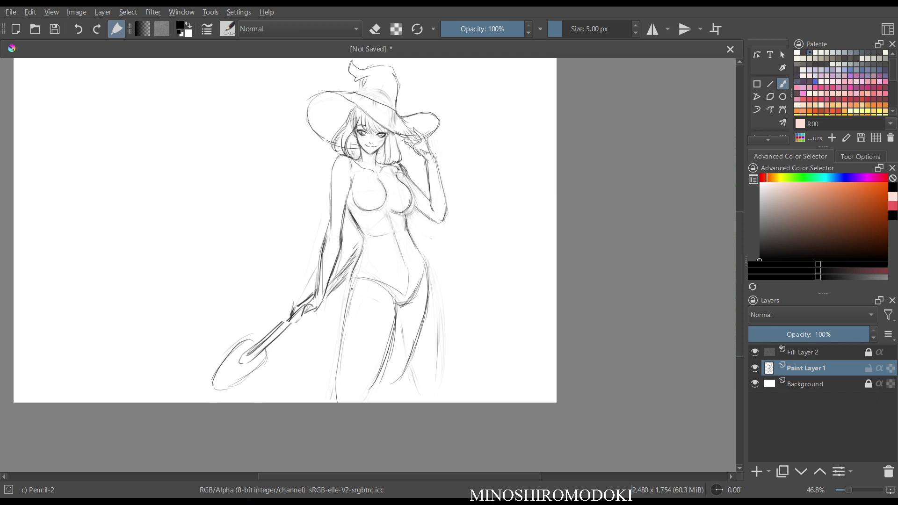
drag(364, 238, 350, 277)
Fade the rough inner thigh lines and redraw the contours of both thighs, checking the figure mirrored.
key(e)
drag(386, 324, 379, 377)
key(e)
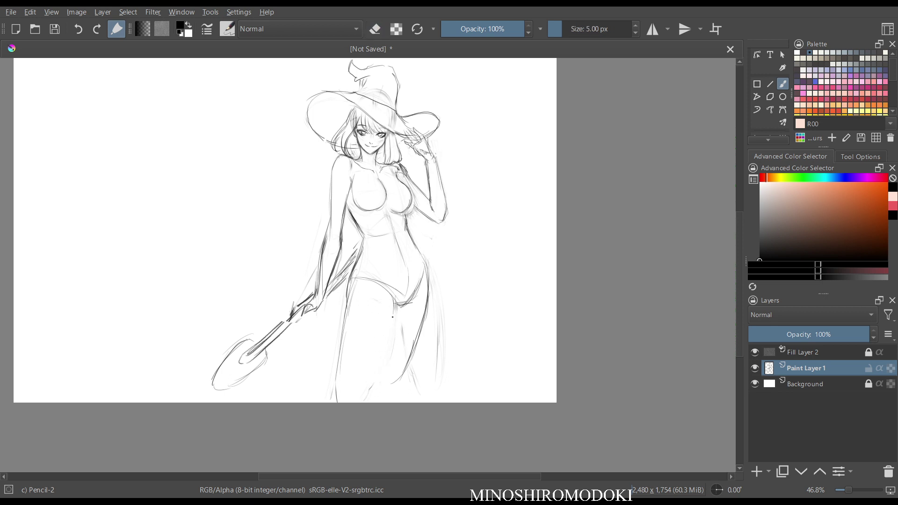
drag(392, 315, 371, 390)
drag(349, 295, 338, 394)
drag(423, 296, 404, 378)
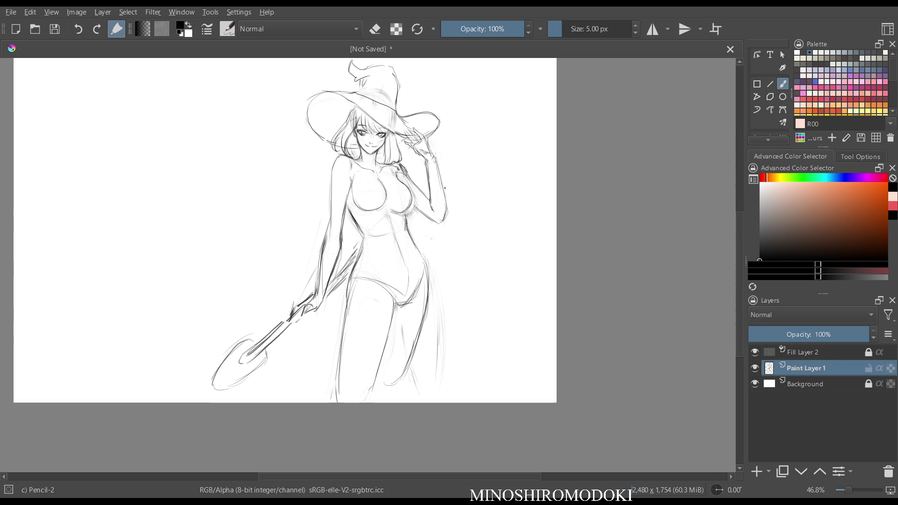
key(m)
key(m)
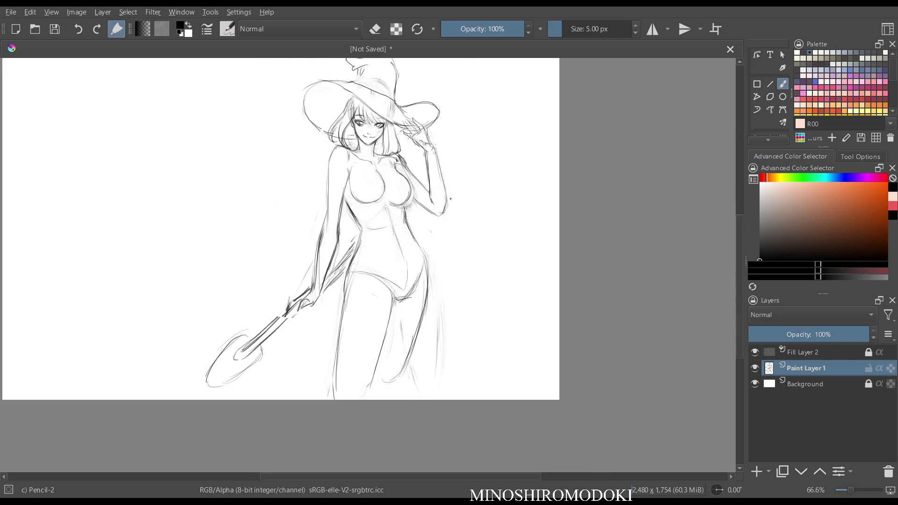
mouse_move(275, 202)
mouse_down()
mouse_move(301, 208)
mouse_move(263, 197)
mouse_up()
key(ctrl+z)
key(ctrl+z)
key(ctrl+z)
key(ctrl+z)
Fade both bust contours in mirrored view to prepare a cleaner redraw.
key(m)
drag(438, 205, 437, 156)
mouse_move(344, 176)
mouse_down()
mouse_move(357, 246)
mouse_move(329, 232)
mouse_move(351, 241)
mouse_up()
key(e)
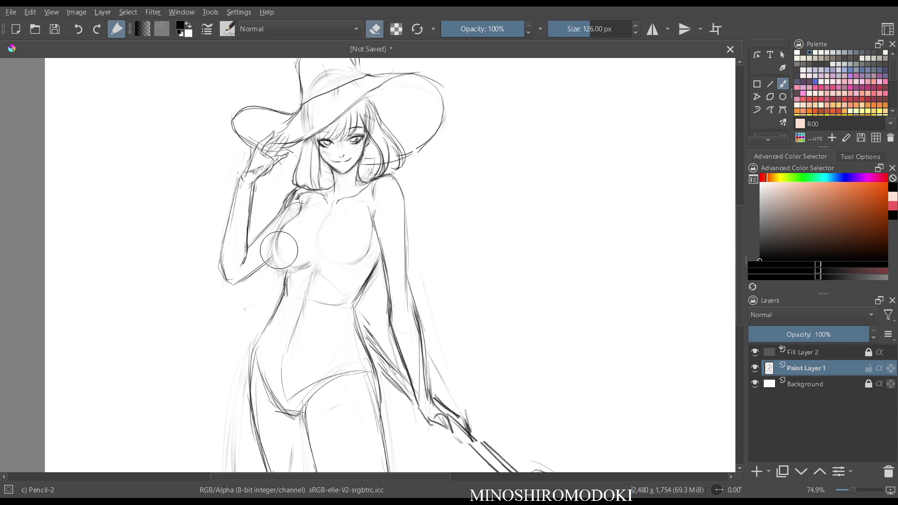
drag(279, 251, 327, 240)
key(m)
key(m)
key(e)
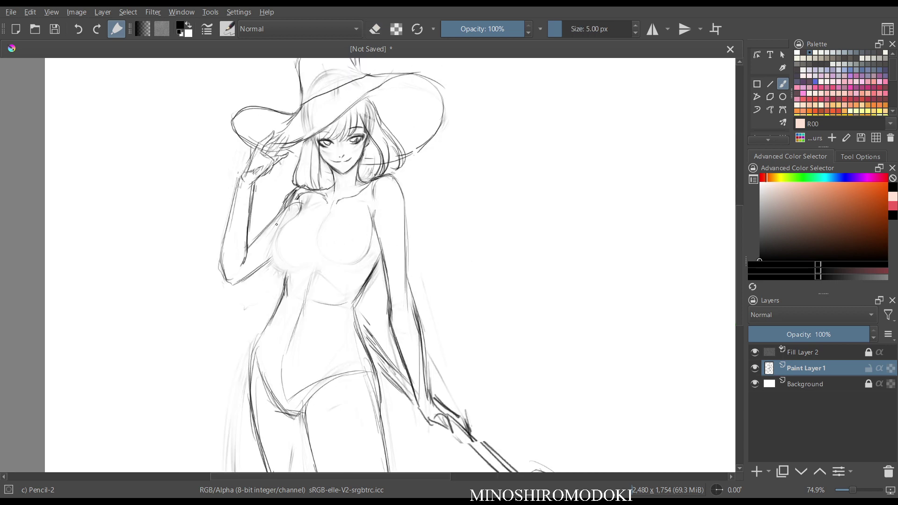
Redraw both bust contours over the faded guides in mirrored view.
mouse_move(299, 198)
mouse_down()
mouse_move(289, 223)
mouse_move(272, 231)
mouse_move(270, 260)
mouse_up()
drag(280, 263, 304, 261)
key(m)
key(m)
mouse_move(332, 213)
mouse_down()
mouse_move(318, 255)
mouse_move(341, 267)
mouse_move(360, 255)
mouse_up()
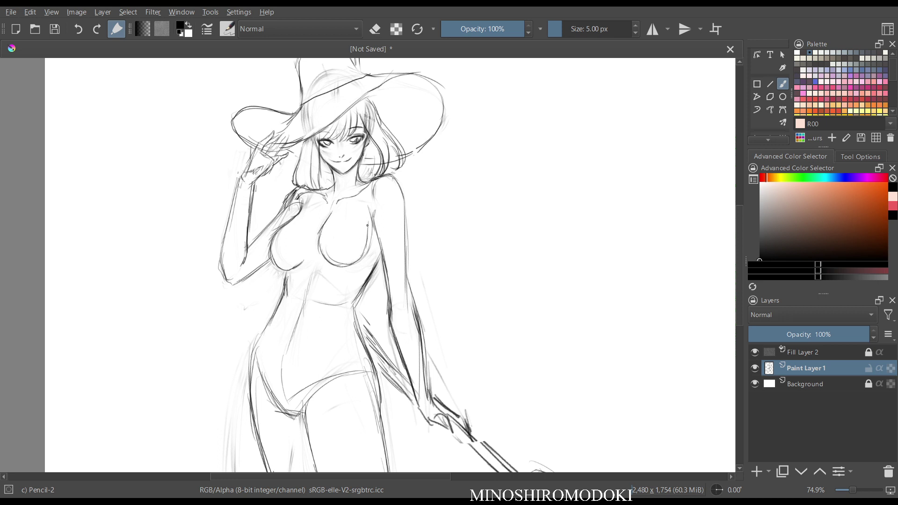
Restore the unmirrored view and refine the bust contour on the lowered arm's side, checking it mirrored.
key(m)
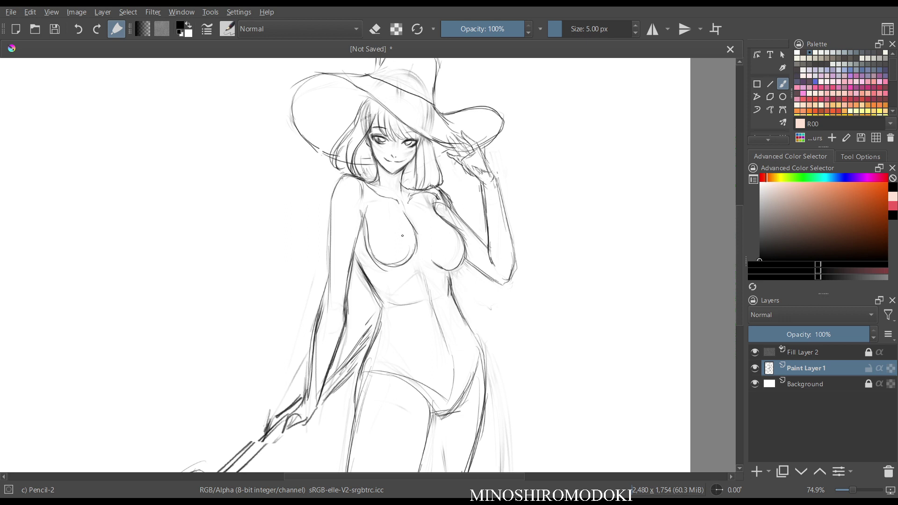
mouse_move(414, 229)
mouse_down()
mouse_move(418, 256)
mouse_move(364, 229)
mouse_move(416, 249)
mouse_move(391, 176)
mouse_move(413, 228)
mouse_move(406, 211)
mouse_move(398, 257)
mouse_move(379, 267)
mouse_up()
key(e)
key(e)
mouse_move(314, 196)
mouse_down()
mouse_move(324, 244)
mouse_move(351, 265)
mouse_move(388, 270)
mouse_up()
mouse_move(411, 220)
mouse_down()
mouse_move(394, 261)
mouse_move(372, 271)
mouse_up()
key(m)
key(m)
scroll(376, 246, down, 2)
Add short strokes to the armpit on the lowered arm's side and the neck's base.
drag(468, 57, 457, 61)
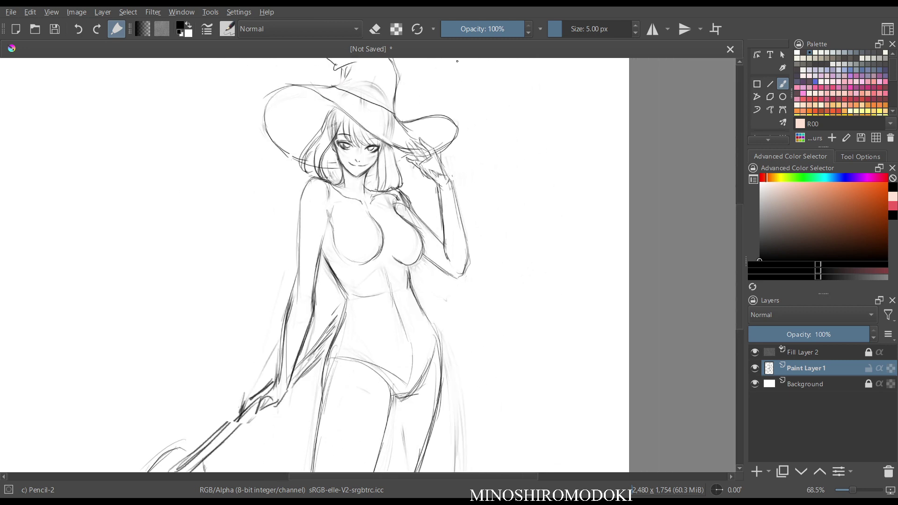
mouse_move(328, 211)
mouse_down()
mouse_move(320, 251)
mouse_move(321, 239)
mouse_up()
drag(347, 181, 356, 195)
Fade the rough shoulder and hair lines on the raised arm's side and redraw the hair's outer edge and tips.
key(e)
mouse_move(412, 201)
mouse_down()
mouse_move(382, 179)
mouse_move(378, 194)
mouse_up()
key(e)
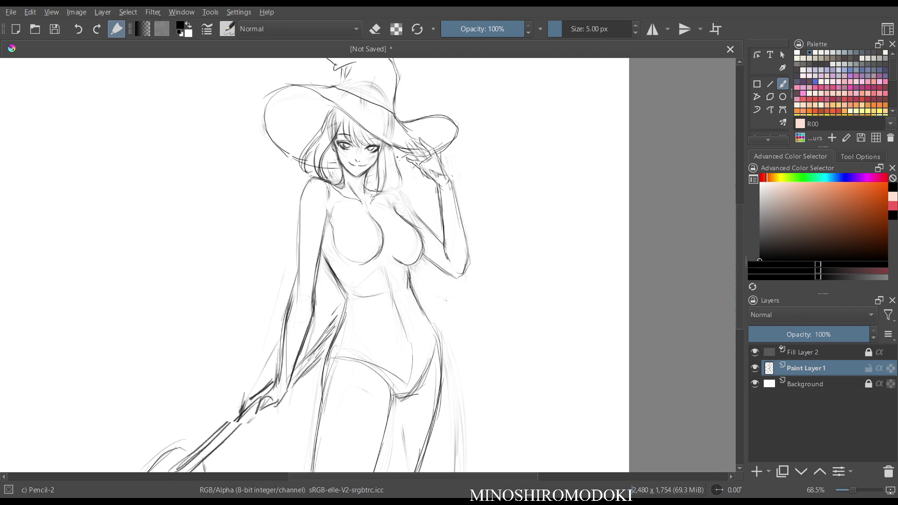
drag(396, 156, 402, 185)
drag(401, 168, 387, 193)
drag(391, 179, 385, 193)
Lighten the raised arm's rough forearm lines and redraw its inner forearm contour down to the elbow.
drag(437, 202, 448, 258)
key(e)
mouse_move(442, 197)
mouse_down()
mouse_move(444, 262)
mouse_move(461, 263)
mouse_move(467, 276)
mouse_up()
key(e)
drag(438, 187, 446, 253)
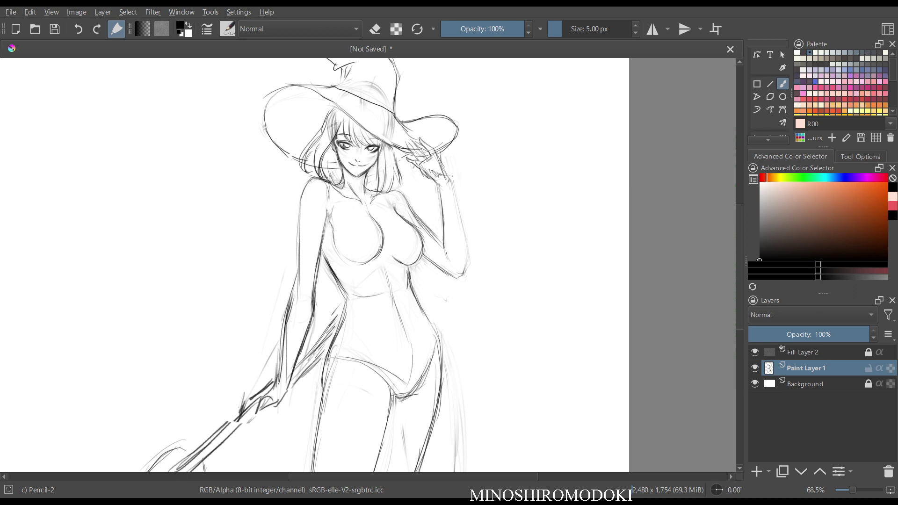
Refine the outer contour of the raised forearm from wrist to elbow and check the figure mirrored.
drag(449, 181, 463, 247)
drag(456, 201, 467, 266)
mouse_move(452, 191)
mouse_down()
mouse_move(463, 249)
mouse_move(459, 219)
mouse_up()
key(m)
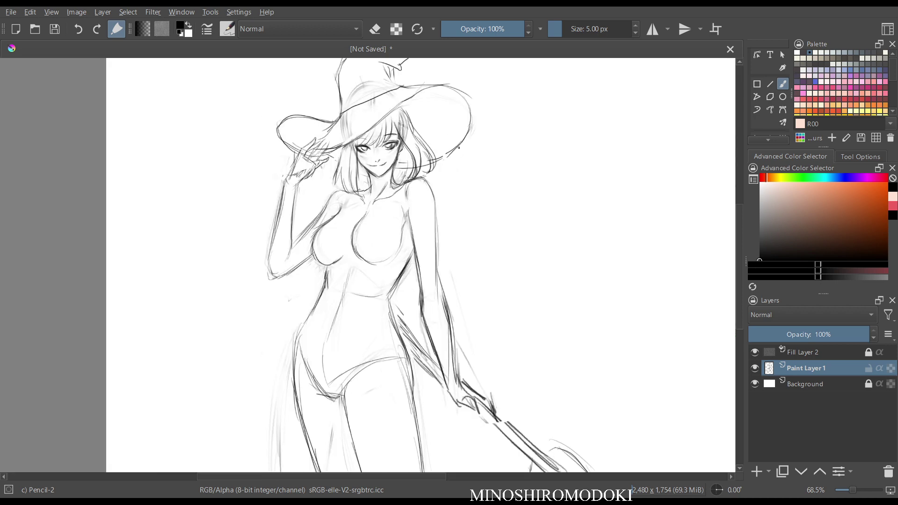
key(m)
scroll(478, 146, down, 3)
scroll(477, 213, up, 2)
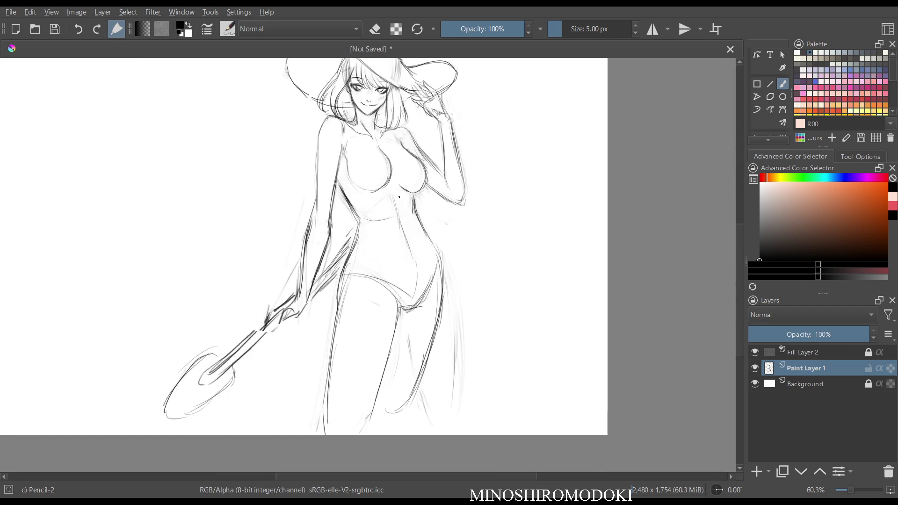
Fade the rough lines of the lowered forearm and hand and redraw the forearm's outer contour, checking it mirrored.
key(e)
mouse_move(315, 271)
mouse_down()
mouse_move(317, 222)
mouse_move(309, 240)
mouse_move(314, 232)
mouse_move(318, 265)
mouse_move(323, 242)
mouse_move(303, 291)
mouse_move(315, 291)
mouse_move(320, 250)
mouse_up()
key(m)
key(m)
key(e)
drag(317, 189, 306, 248)
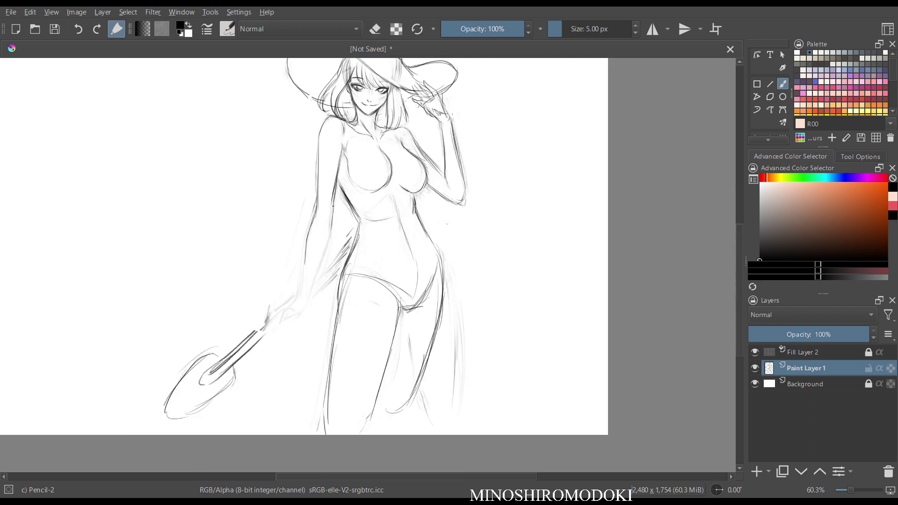
Redraw the lowered forearm's inner contour, the hand and the upper broom handle, checking the pose mirrored.
drag(333, 205, 316, 274)
mouse_move(327, 238)
mouse_down()
mouse_move(306, 265)
mouse_move(308, 244)
mouse_move(301, 299)
mouse_up()
mouse_move(315, 274)
mouse_down()
mouse_move(311, 294)
mouse_move(292, 299)
mouse_move(305, 305)
mouse_move(284, 310)
mouse_move(256, 337)
mouse_up()
key(m)
key(m)
drag(303, 300, 264, 341)
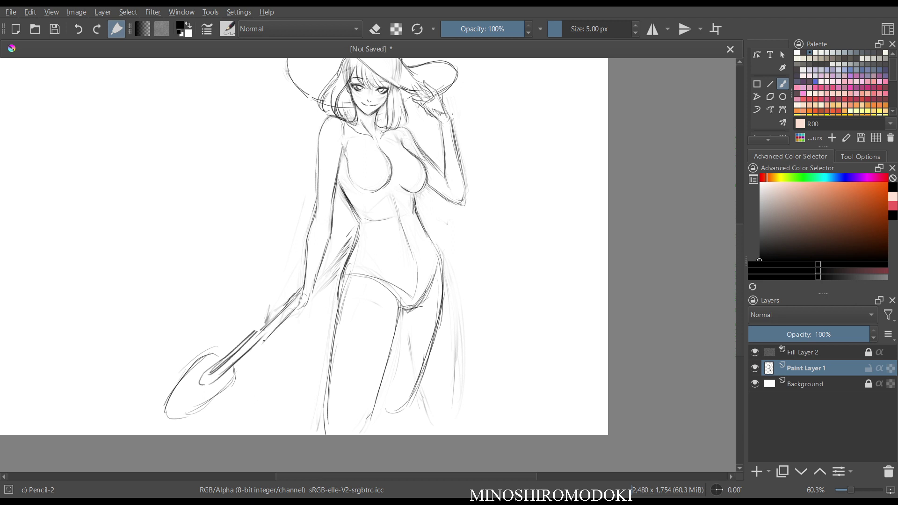
drag(290, 313, 302, 300)
key(m)
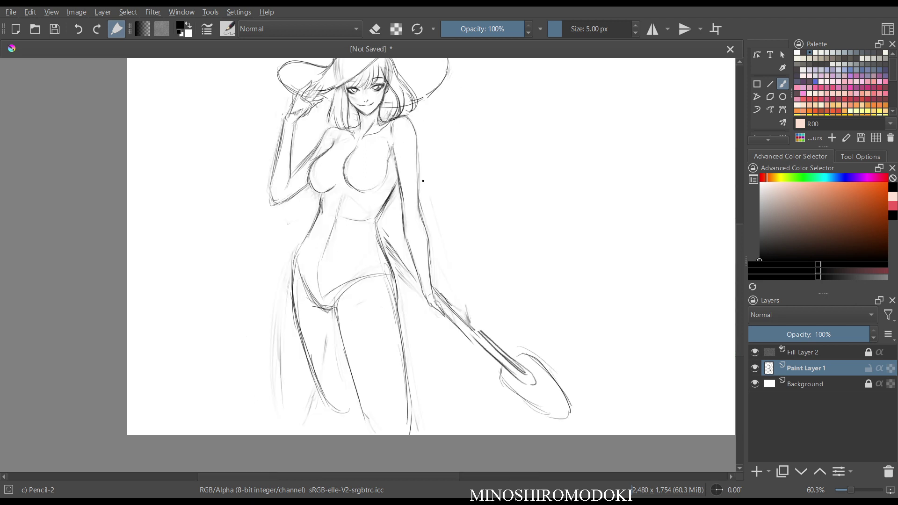
key(m)
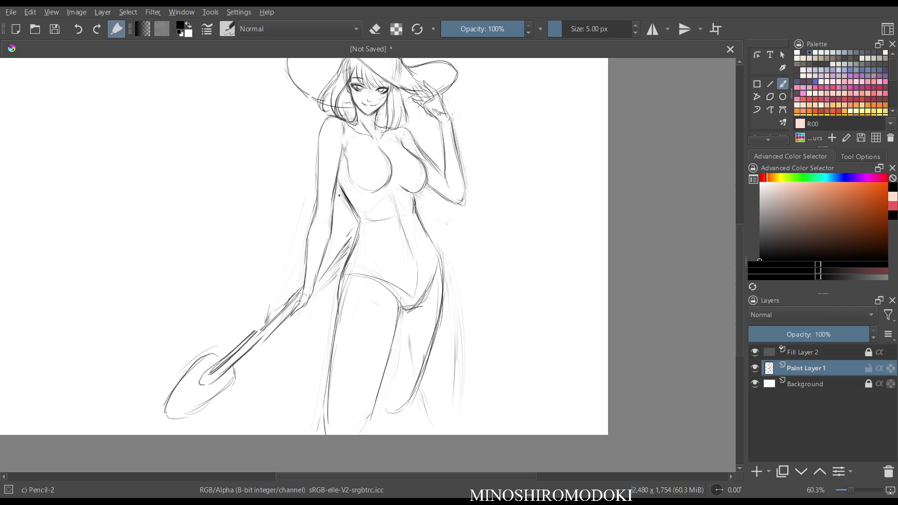
Fade out the lowered forearm, hand and broom and redraw the arm's outer contour past an elbow line.
key(e)
mouse_move(311, 280)
mouse_down()
mouse_move(285, 324)
mouse_move(313, 251)
mouse_move(313, 205)
mouse_move(321, 236)
mouse_move(340, 222)
mouse_move(245, 338)
mouse_move(259, 310)
mouse_move(272, 331)
mouse_move(322, 281)
mouse_up()
key(e)
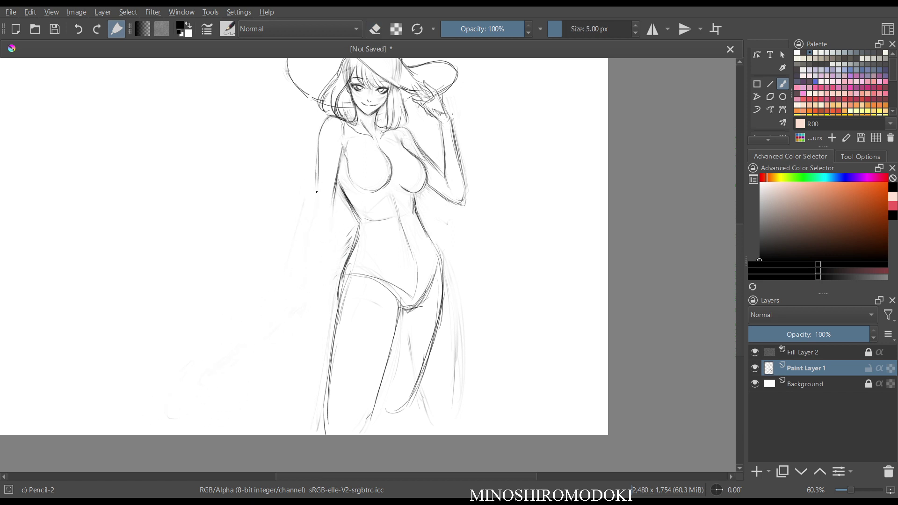
drag(318, 147, 316, 212)
mouse_move(316, 169)
mouse_down()
mouse_move(317, 212)
mouse_move(332, 215)
mouse_move(308, 236)
mouse_move(331, 233)
mouse_move(311, 232)
mouse_move(307, 271)
mouse_up()
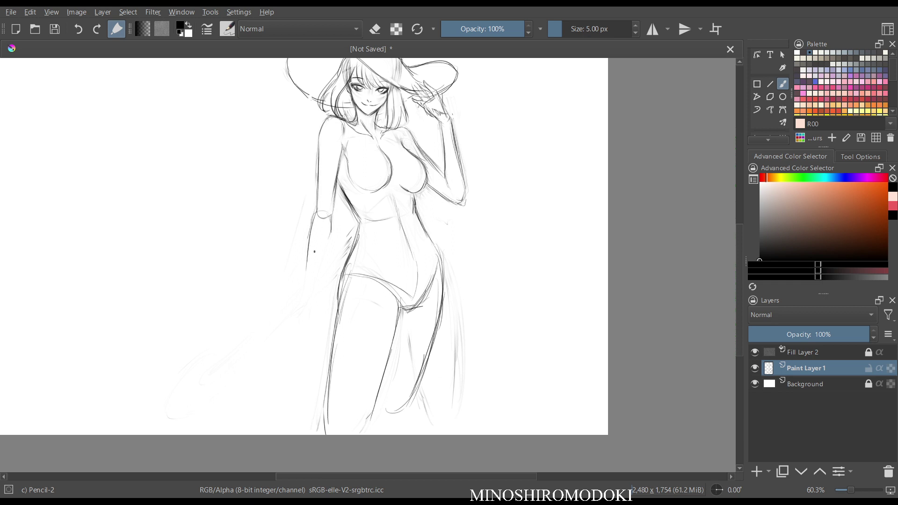
Sketch the lowered forearm's contours down to the wrist and a single line for the broom handle.
drag(331, 215, 323, 255)
drag(330, 235, 308, 289)
drag(307, 239, 295, 304)
mouse_move(320, 253)
mouse_down()
mouse_move(305, 302)
mouse_move(298, 306)
mouse_move(289, 295)
mouse_move(300, 306)
mouse_move(289, 302)
mouse_move(246, 338)
mouse_up()
drag(289, 302, 222, 361)
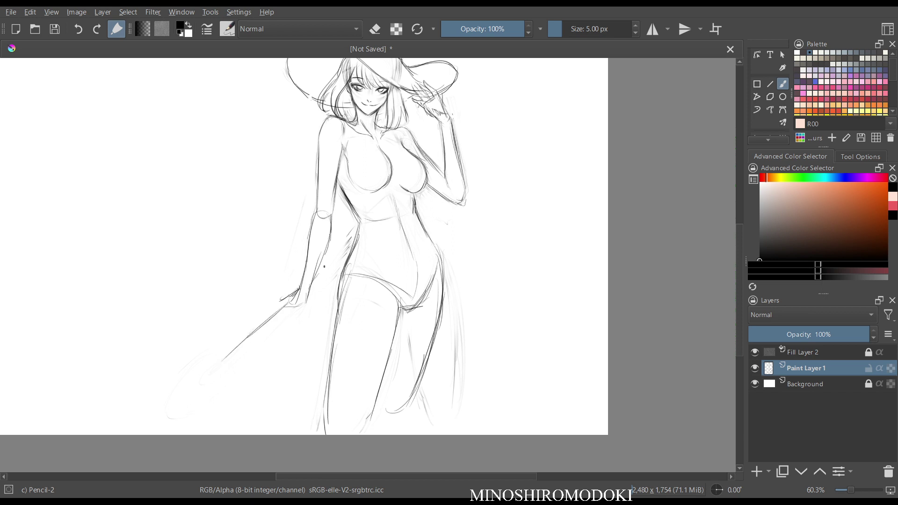
Check the pose mirrored, fade the whole lowered arm, and redraw its upper arm and outer forearm contours.
key(m)
key(e)
mouse_move(414, 189)
mouse_down()
mouse_move(404, 165)
mouse_move(421, 249)
mouse_move(440, 280)
mouse_up()
key(m)
key(e)
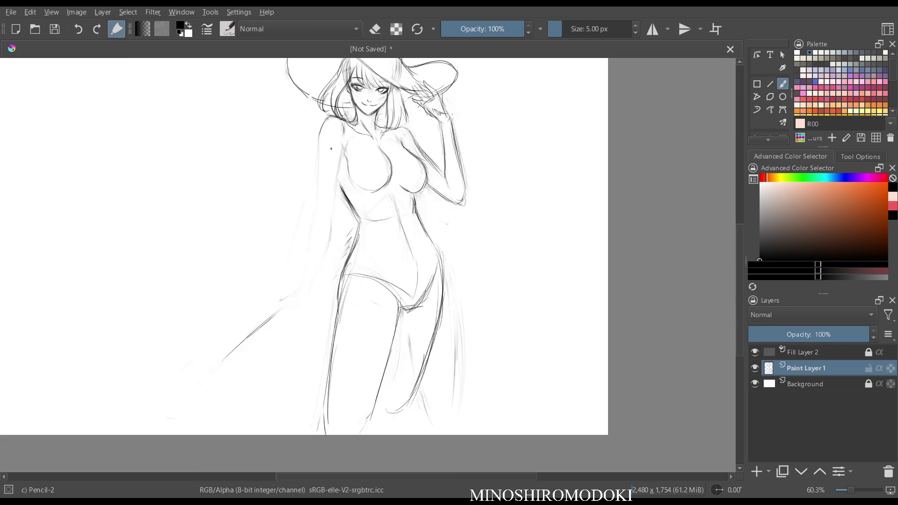
mouse_move(317, 139)
mouse_down()
mouse_move(324, 176)
mouse_move(339, 144)
mouse_move(329, 206)
mouse_up()
mouse_move(339, 159)
mouse_down()
mouse_move(318, 189)
mouse_move(316, 214)
mouse_up()
mouse_move(314, 175)
mouse_down()
mouse_move(317, 214)
mouse_move(306, 241)
mouse_move(327, 220)
mouse_move(331, 230)
mouse_move(317, 270)
mouse_up()
drag(313, 212, 301, 274)
drag(307, 237, 297, 285)
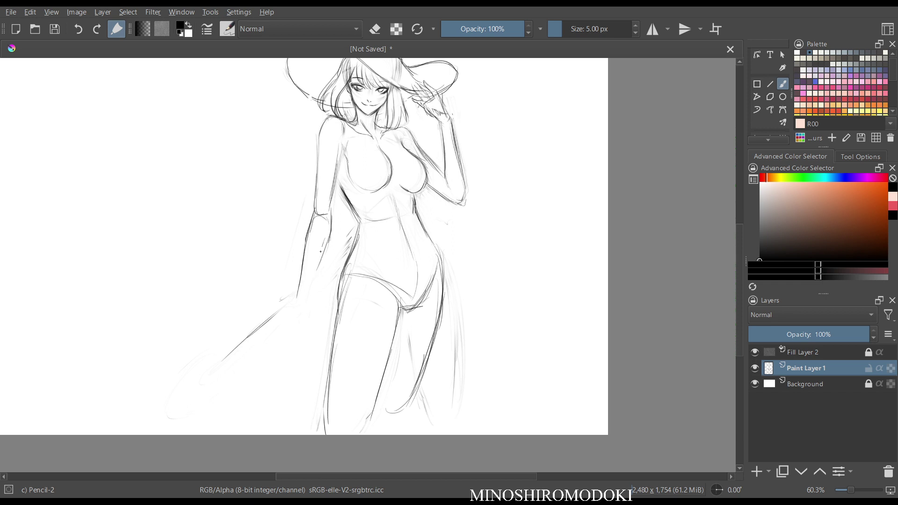
Redraw the lowered forearm's inner contour and wrist, checking them in the mirrored view.
drag(322, 248, 308, 294)
drag(313, 275, 306, 297)
key(m)
mouse_move(322, 252)
mouse_down()
mouse_move(306, 302)
mouse_move(283, 311)
mouse_up()
key(m)
Sketch the broom handle on both sides of the hand, reinforce the inner forearm line, and check the pose mirrored.
drag(311, 281, 236, 355)
drag(277, 315, 223, 370)
mouse_move(262, 343)
mouse_down()
mouse_move(335, 267)
mouse_move(351, 230)
mouse_up()
mouse_move(324, 260)
mouse_down()
mouse_move(354, 226)
mouse_move(331, 209)
mouse_up()
drag(306, 302, 329, 228)
key(m)
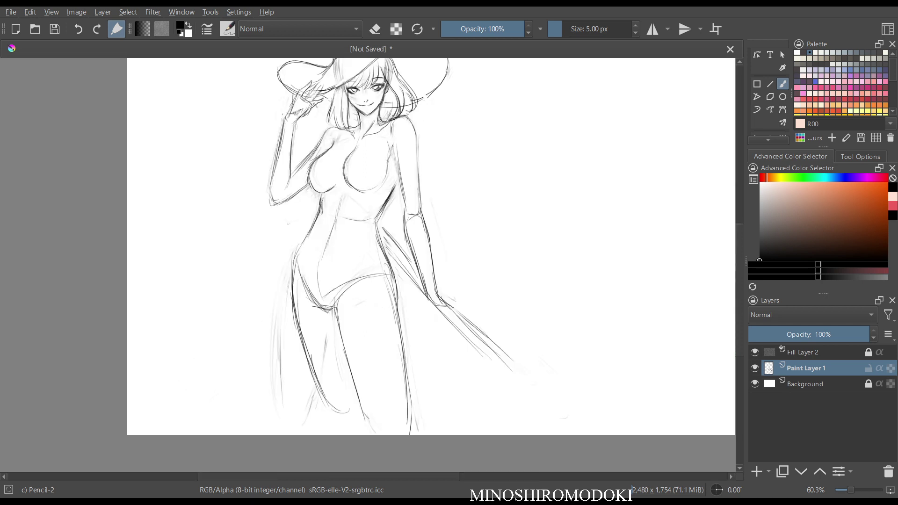
key(m)
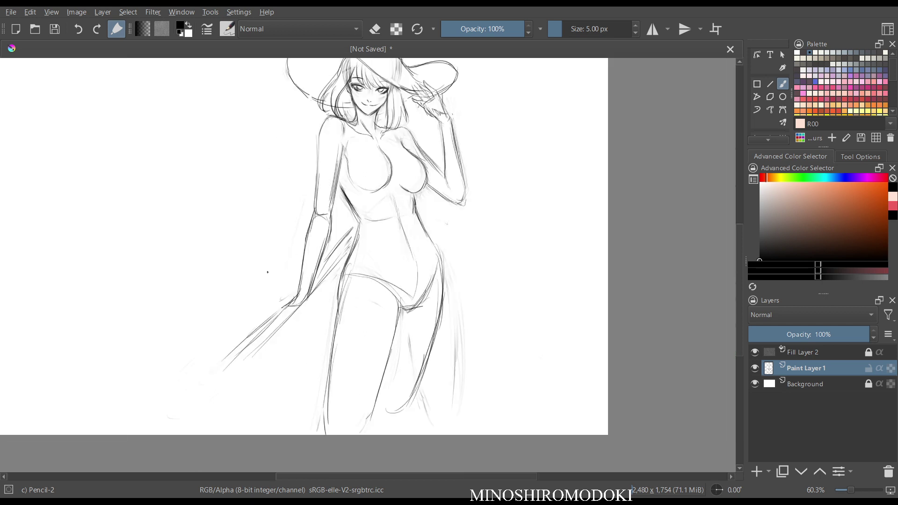
Fade the lowered forearm and broom handle, redraw the forearm angled further outward with a lower elbow, and view it mirrored.
key(e)
mouse_move(281, 325)
mouse_down()
mouse_move(254, 333)
mouse_move(295, 287)
mouse_move(301, 244)
mouse_move(327, 237)
mouse_move(339, 213)
mouse_move(289, 311)
mouse_move(281, 306)
mouse_up()
key(e)
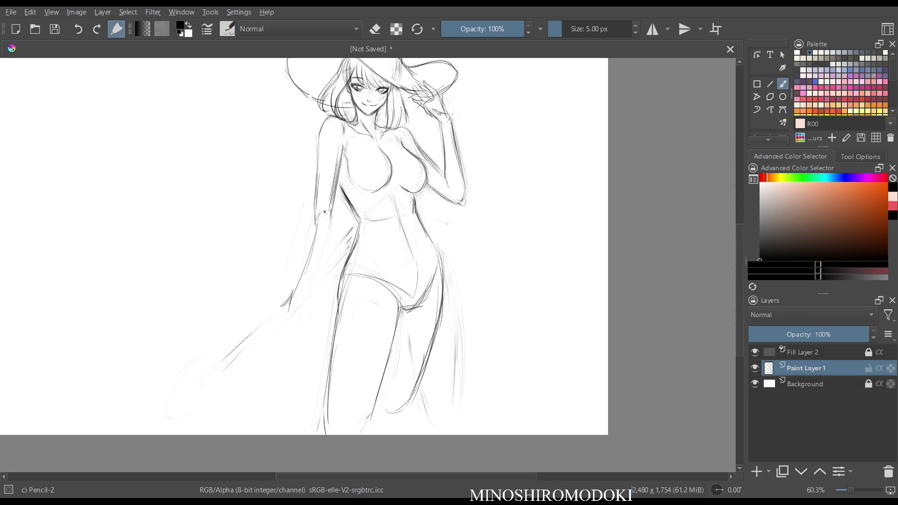
mouse_move(328, 214)
mouse_down()
mouse_move(297, 300)
mouse_move(307, 238)
mouse_move(293, 291)
mouse_up()
drag(302, 252, 285, 311)
key(m)
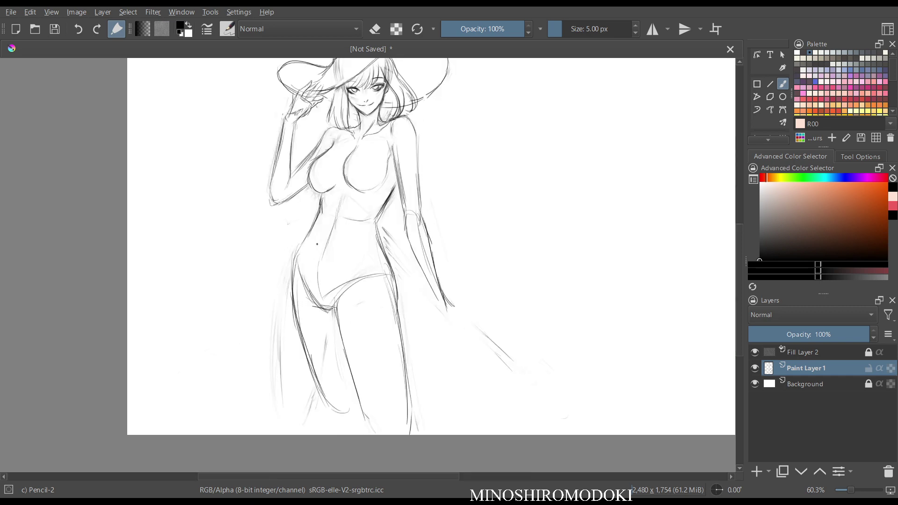
Erase the lowered arm from the middle of the upper arm down, including the hand and broom handle.
key(e)
mouse_move(383, 233)
mouse_down()
mouse_move(423, 262)
mouse_move(414, 243)
mouse_move(425, 223)
mouse_move(499, 342)
mouse_up()
key(m)
drag(430, 217, 436, 197)
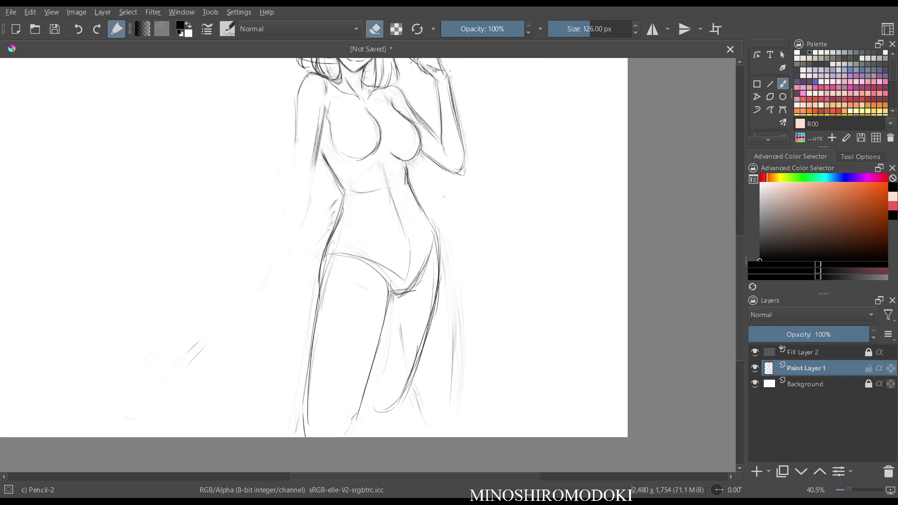
drag(341, 171, 331, 236)
Redraw the lowered upper arm's contours and mark its elbow with a circle and guide lines across to the raised elbow.
key(e)
drag(287, 158, 282, 246)
drag(286, 186, 280, 253)
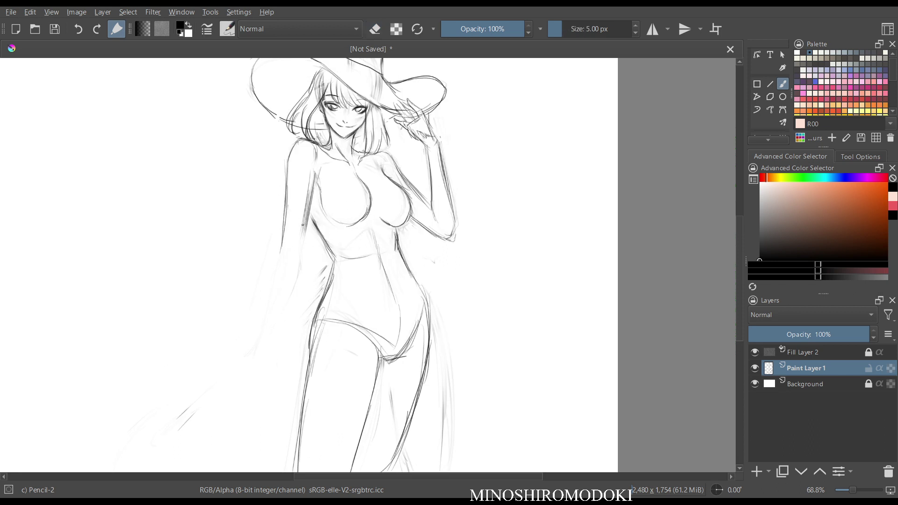
mouse_move(309, 207)
mouse_down()
mouse_move(302, 248)
mouse_move(285, 257)
mouse_move(437, 239)
mouse_up()
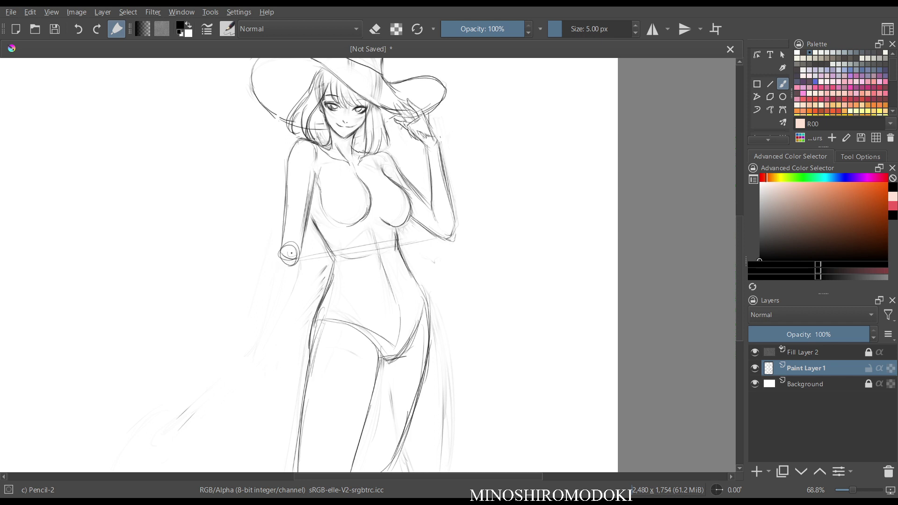
Sketch the lowered forearm and fist below the elbow circle, with the broom handle running through the grip toward the waist.
mouse_move(293, 255)
mouse_down()
mouse_move(263, 358)
mouse_move(274, 274)
mouse_move(263, 356)
mouse_move(296, 282)
mouse_move(269, 359)
mouse_up()
mouse_move(265, 317)
mouse_down()
mouse_move(251, 356)
mouse_move(269, 358)
mouse_move(252, 354)
mouse_move(243, 364)
mouse_up()
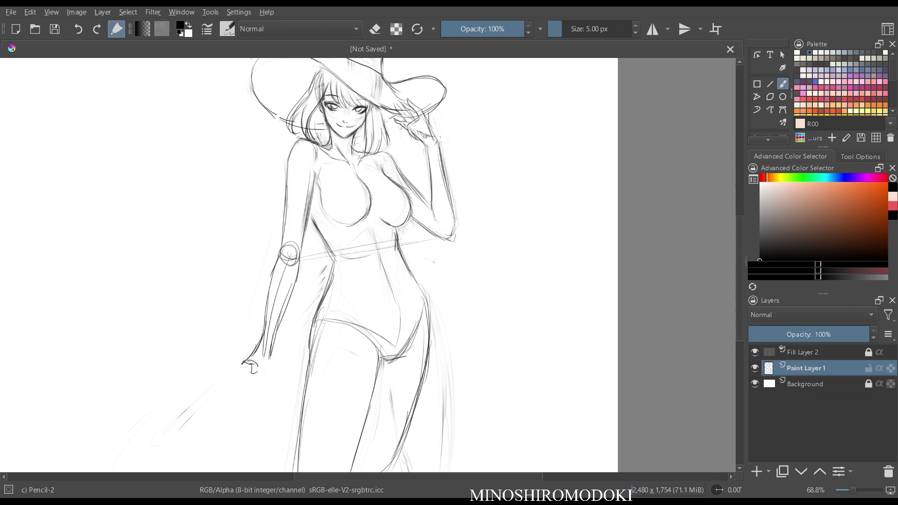
mouse_move(244, 362)
mouse_down()
mouse_move(191, 439)
mouse_move(159, 456)
mouse_up()
drag(210, 404, 165, 460)
drag(245, 384, 182, 454)
drag(270, 343, 318, 279)
drag(278, 332, 304, 294)
drag(269, 349, 325, 268)
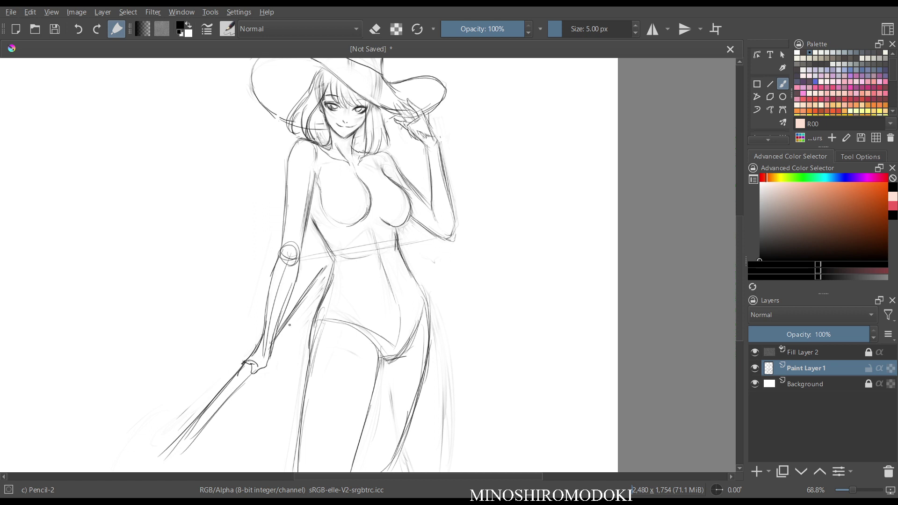
Mirror the view, add a stroke to the hand on the broom, and fade the lowered forearm and hand lines.
key(m)
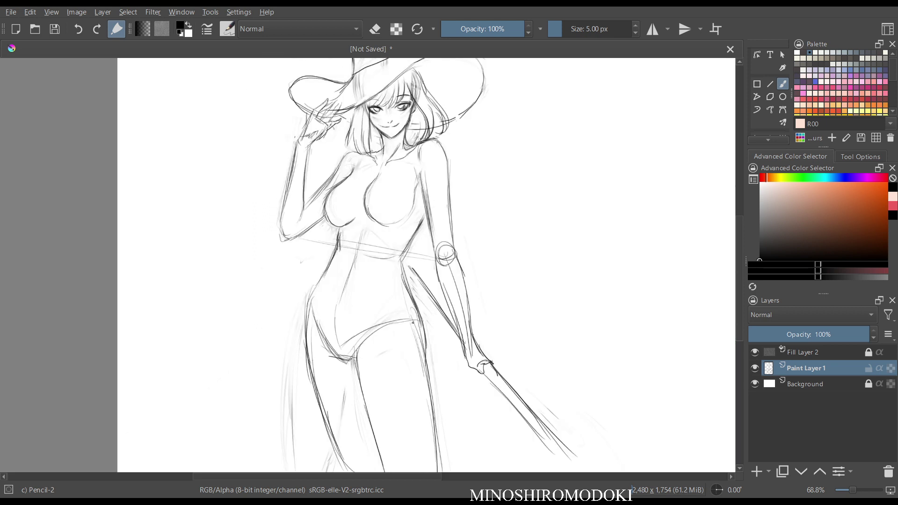
drag(469, 363, 482, 374)
key(e)
drag(467, 328, 463, 309)
scroll(517, 314, up, 5)
key(e)
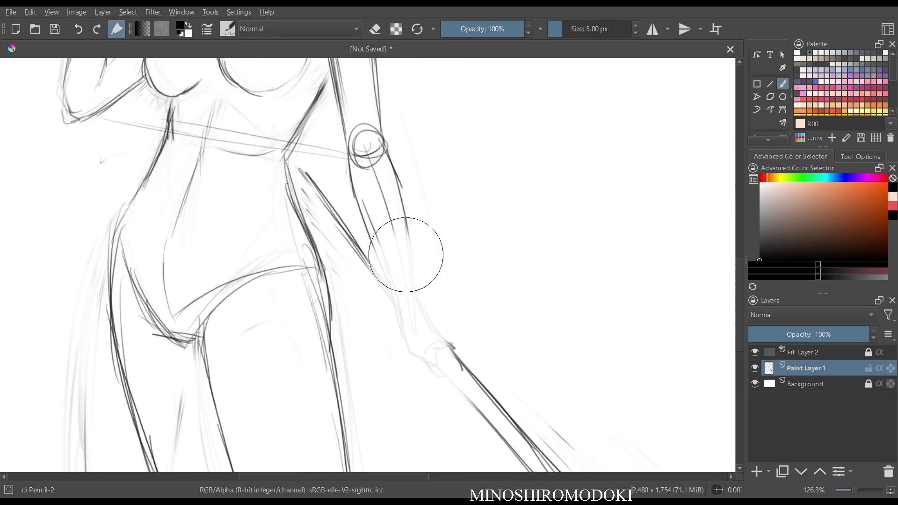
Redraw the lowered forearm's contours down to the wrist and outline the hand gripping the broom.
drag(363, 207, 395, 290)
drag(370, 232, 395, 303)
drag(408, 229, 420, 304)
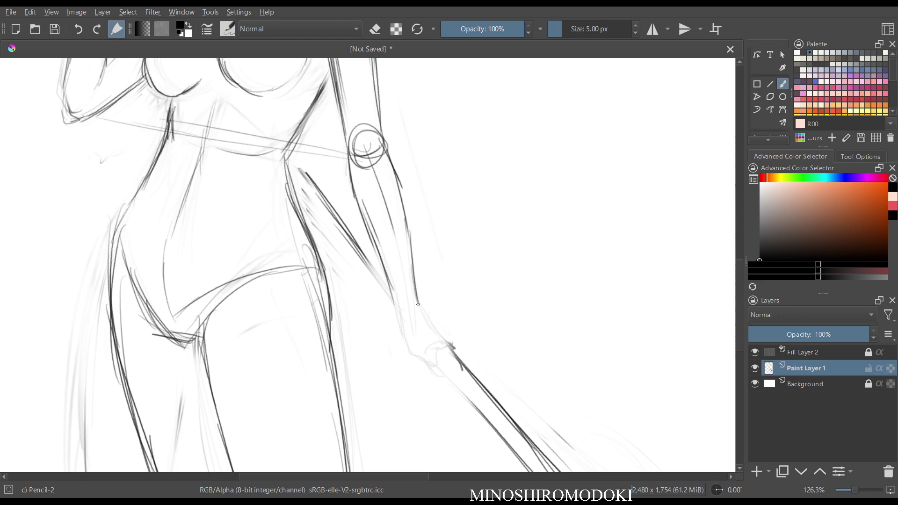
mouse_move(411, 265)
mouse_down()
mouse_move(419, 307)
mouse_move(398, 320)
mouse_move(429, 362)
mouse_move(442, 345)
mouse_up()
mouse_move(417, 299)
mouse_down()
mouse_move(425, 324)
mouse_move(457, 356)
mouse_move(451, 358)
mouse_up()
drag(397, 319, 429, 365)
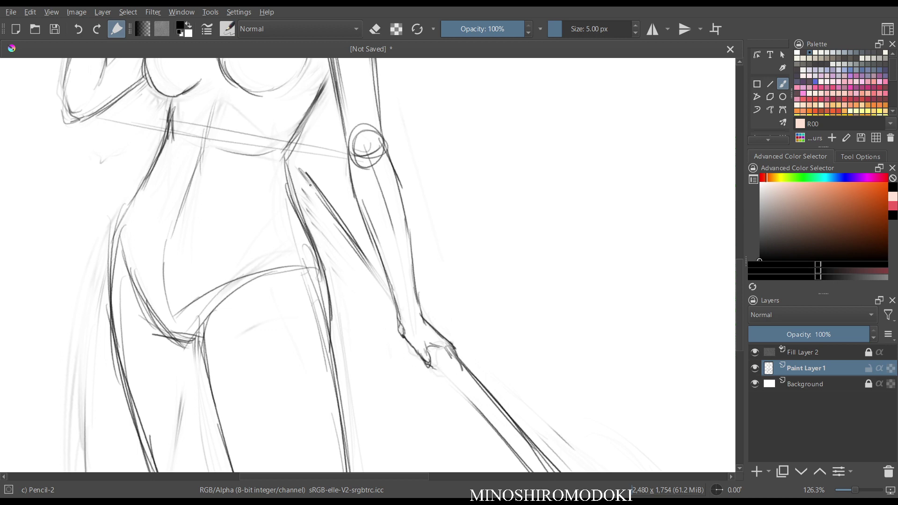
Strengthen the broom handle with strokes below the hand and between the waist and the wrist.
drag(303, 163, 387, 295)
drag(440, 349, 474, 386)
mouse_move(444, 346)
mouse_down()
mouse_move(465, 376)
mouse_move(445, 375)
mouse_move(466, 398)
mouse_up()
mouse_move(428, 356)
mouse_down()
mouse_move(477, 414)
mouse_move(495, 419)
mouse_move(499, 436)
mouse_up()
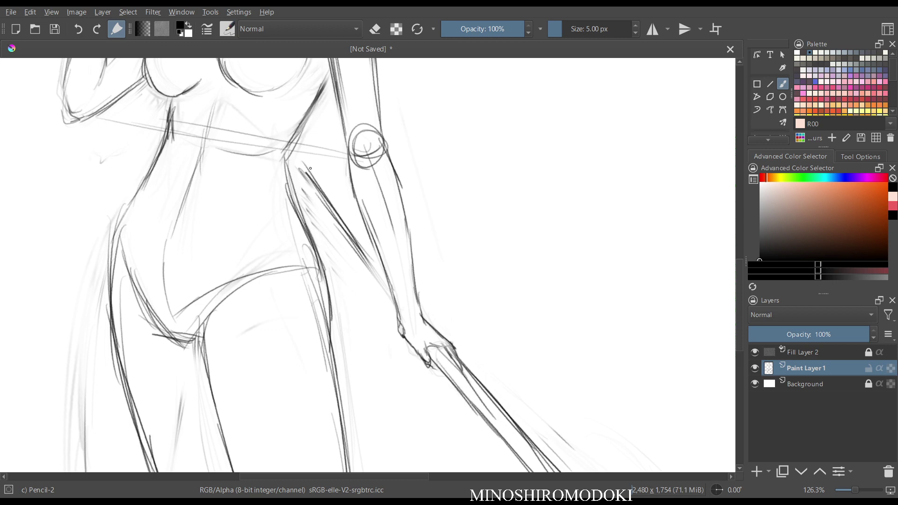
mouse_move(310, 168)
mouse_down()
mouse_move(387, 276)
mouse_move(385, 312)
mouse_up()
drag(316, 209, 397, 315)
drag(338, 242, 397, 321)
drag(364, 282, 397, 325)
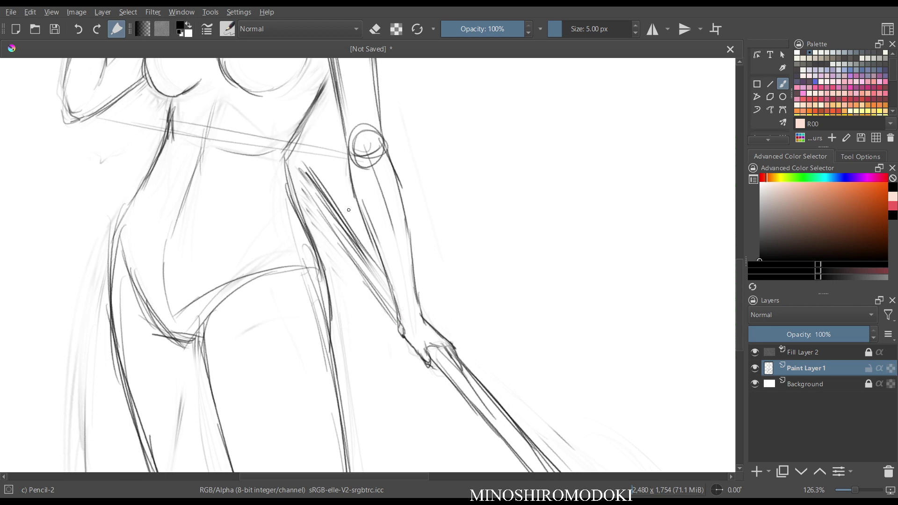
Reinforce both contours of the lowered forearm, add the wrist line, and compare both view orientations.
drag(392, 153, 423, 308)
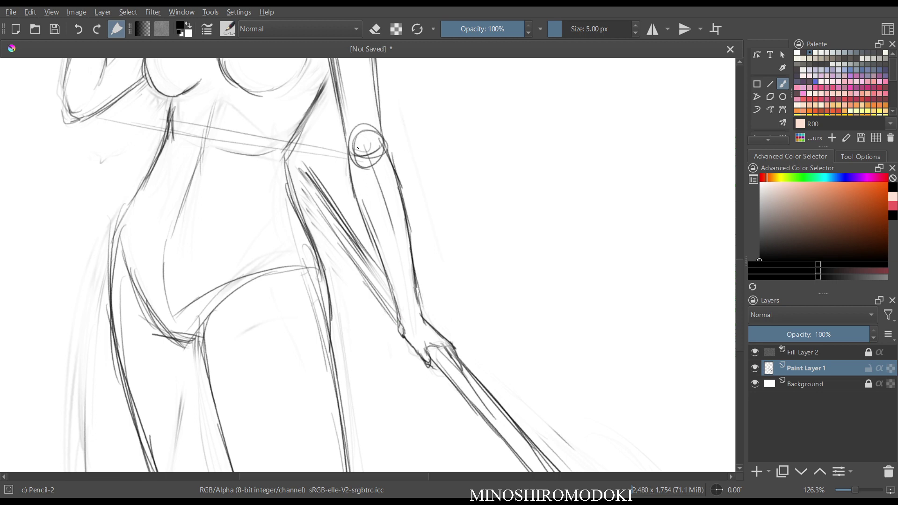
mouse_move(360, 138)
mouse_down()
mouse_move(402, 331)
mouse_move(415, 317)
mouse_up()
key(m)
key(m)
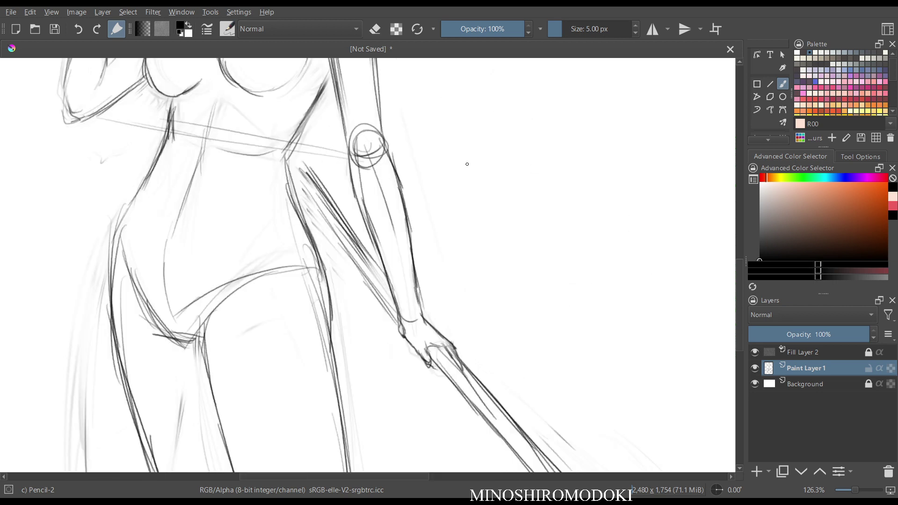
Refine the raised arm's forearm contours and check them in the mirrored view.
drag(469, 163, 474, 215)
key(m)
drag(469, 167, 469, 205)
drag(460, 156, 396, 212)
key(m)
key(m)
Fade the elbow circle on the lowered arm and redraw the arm's contour around the elbow, checking it mirrored.
key(e)
drag(317, 257, 302, 306)
key(e)
drag(324, 230, 320, 253)
mouse_move(326, 224)
mouse_down()
mouse_move(313, 281)
mouse_move(314, 273)
mouse_up()
key(m)
key(m)
Fade the outer thigh contour on the raised arm's side and redraw it as a straighter line toward the knee.
mouse_move(418, 283)
mouse_down()
mouse_move(418, 210)
mouse_move(435, 405)
mouse_up()
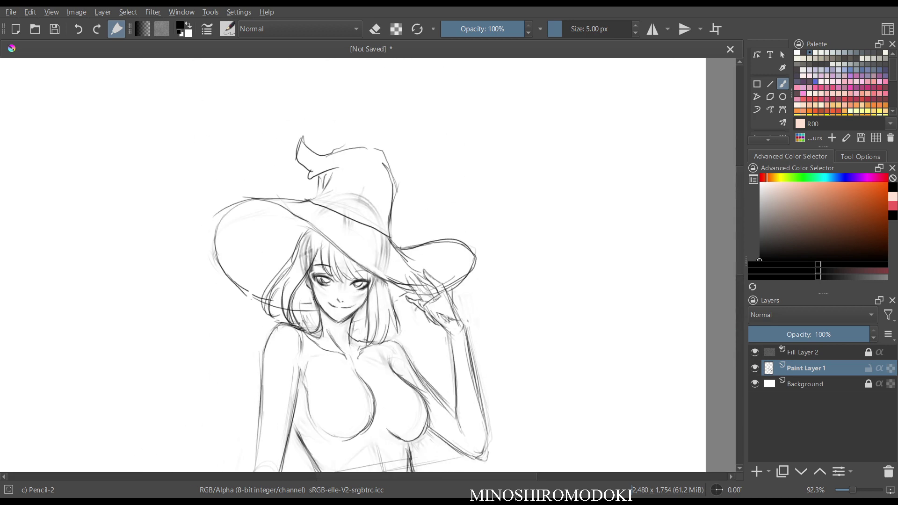
scroll(326, 235, down, 5)
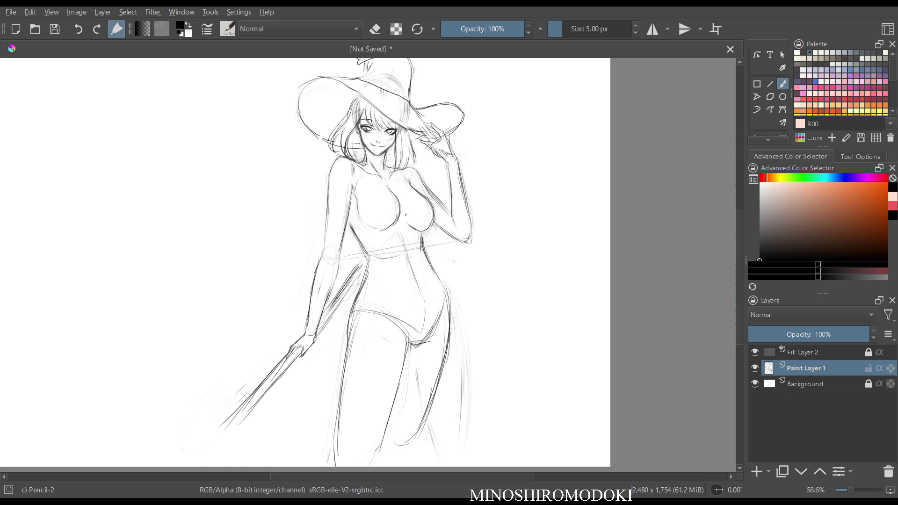
drag(445, 360, 415, 428)
key(e)
drag(447, 335, 414, 430)
key(e)
mouse_move(446, 312)
mouse_down()
mouse_move(416, 424)
mouse_move(402, 451)
mouse_move(383, 448)
mouse_up()
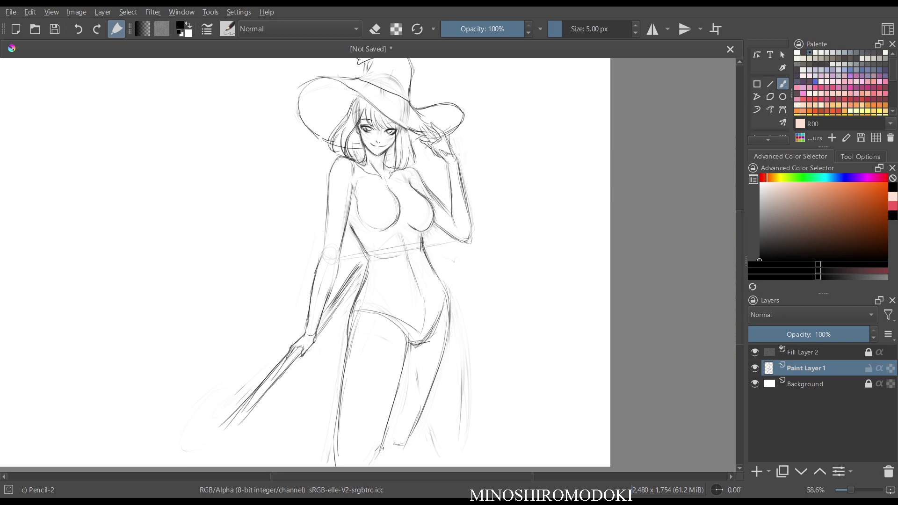
Sketch a pointed shirt collar around the neck with its opening at the base of the throat.
drag(471, 258, 507, 161)
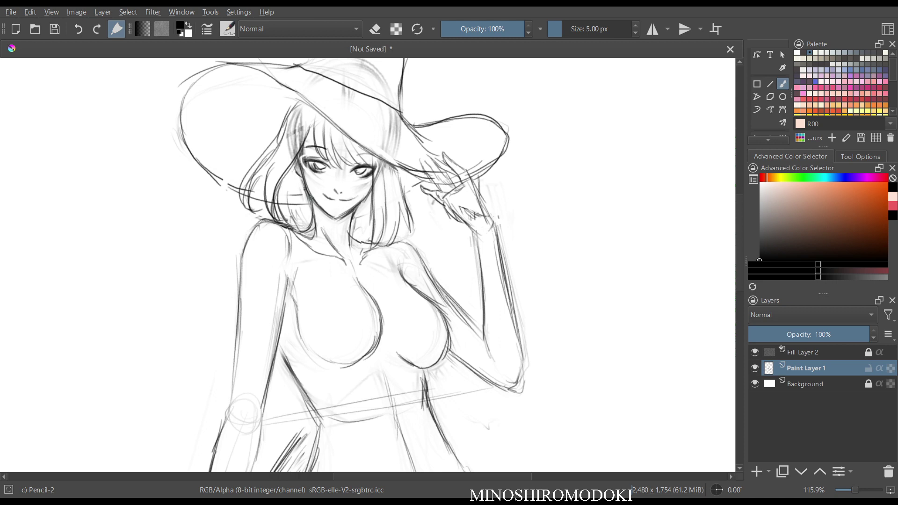
mouse_move(302, 213)
mouse_down()
mouse_move(298, 230)
mouse_move(316, 221)
mouse_move(341, 235)
mouse_move(331, 264)
mouse_move(296, 234)
mouse_up()
mouse_move(306, 236)
mouse_down()
mouse_move(323, 259)
mouse_move(326, 242)
mouse_move(298, 235)
mouse_move(330, 269)
mouse_up()
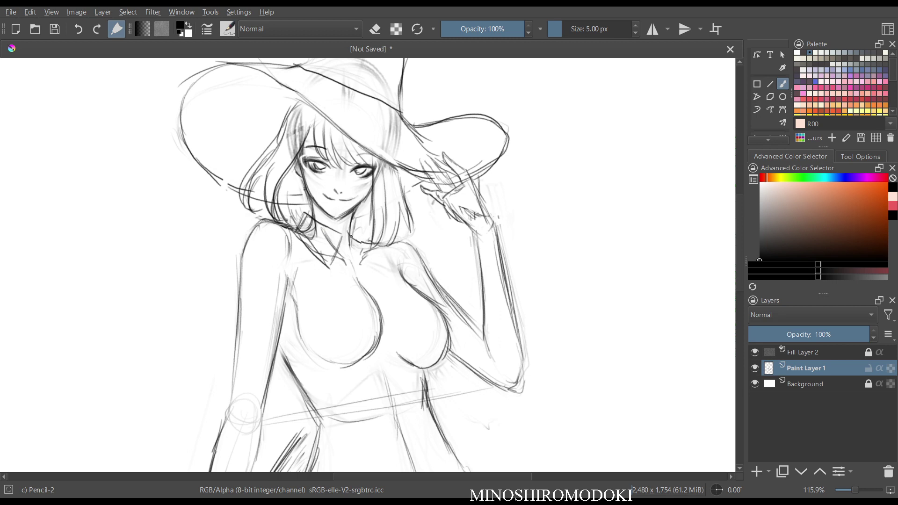
mouse_move(352, 222)
mouse_down()
mouse_move(373, 232)
mouse_move(379, 261)
mouse_move(352, 261)
mouse_up()
mouse_move(349, 269)
mouse_down()
mouse_move(353, 250)
mouse_move(358, 279)
mouse_up()
Draw the sleeveless top's armhole curve from the collar to the armpit on the lowered arm's side.
key(e)
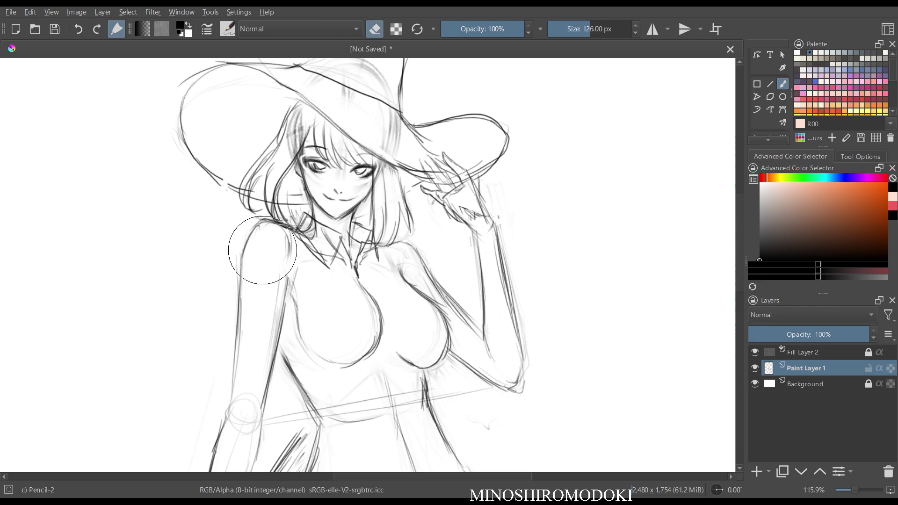
key(e)
mouse_move(293, 235)
mouse_down()
mouse_move(309, 276)
mouse_move(309, 309)
mouse_up()
mouse_move(309, 273)
mouse_down()
mouse_move(304, 329)
mouse_move(284, 359)
mouse_up()
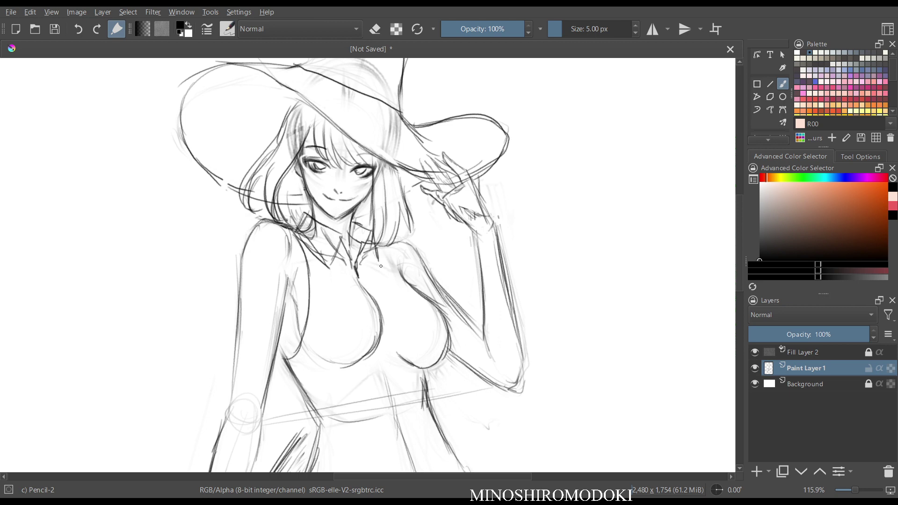
Draw the sleeveless top's armhole curve on the raised arm's side, from the collar toward the armpit, checking it mirrored.
drag(372, 253, 408, 285)
key(m)
drag(445, 294, 435, 345)
mouse_move(439, 273)
mouse_down()
mouse_move(450, 308)
mouse_move(454, 332)
mouse_up()
key(m)
mouse_move(380, 246)
mouse_down()
mouse_move(405, 240)
mouse_move(419, 251)
mouse_move(439, 296)
mouse_up()
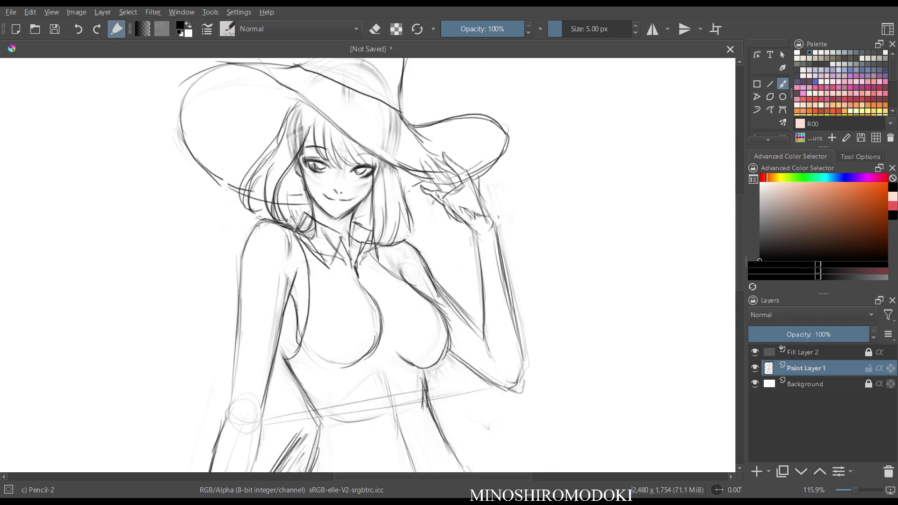
key(m)
key(m)
scroll(477, 261, down, 5)
scroll(477, 261, up, 4)
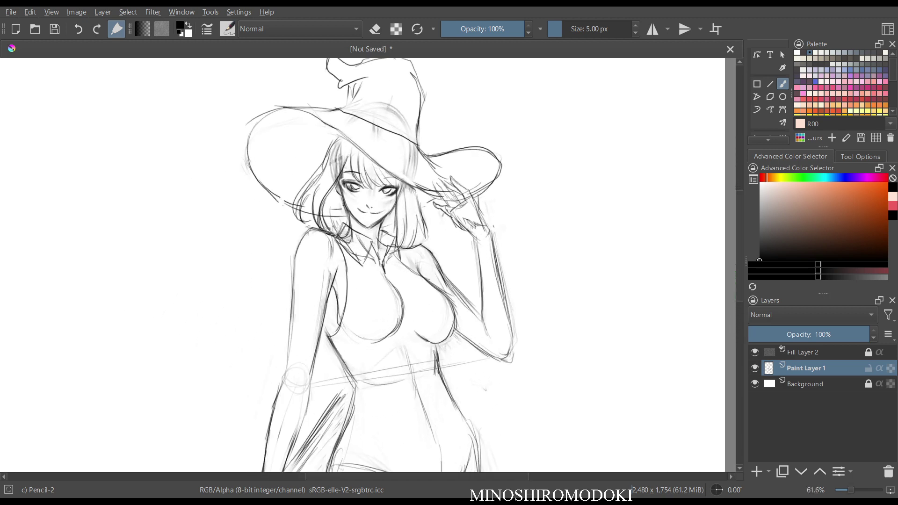
Fade the bust curve and the inner contour of the lowered arm with the eraser, checking the figure mirrored.
key(e)
mouse_move(349, 381)
mouse_down()
mouse_move(330, 346)
mouse_move(361, 399)
mouse_up()
key(e)
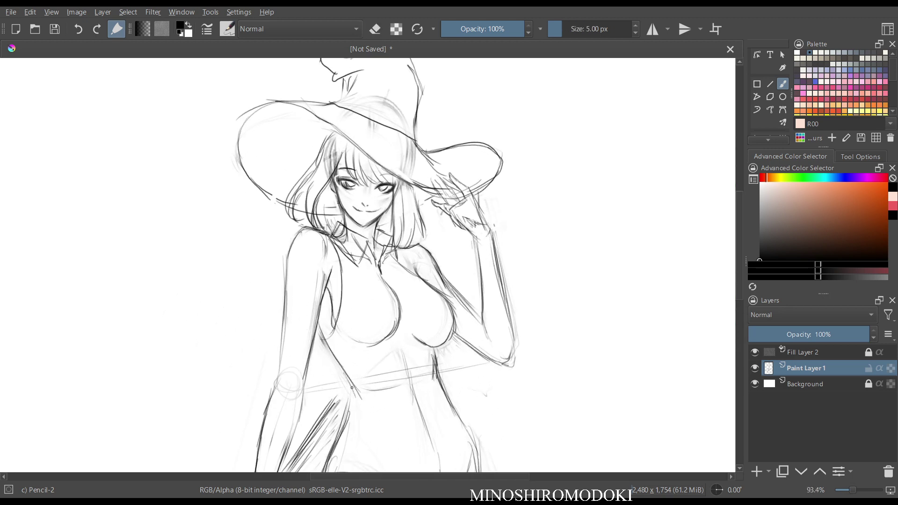
key(m)
key(e)
drag(338, 304, 377, 343)
key(m)
key(e)
key(m)
key(m)
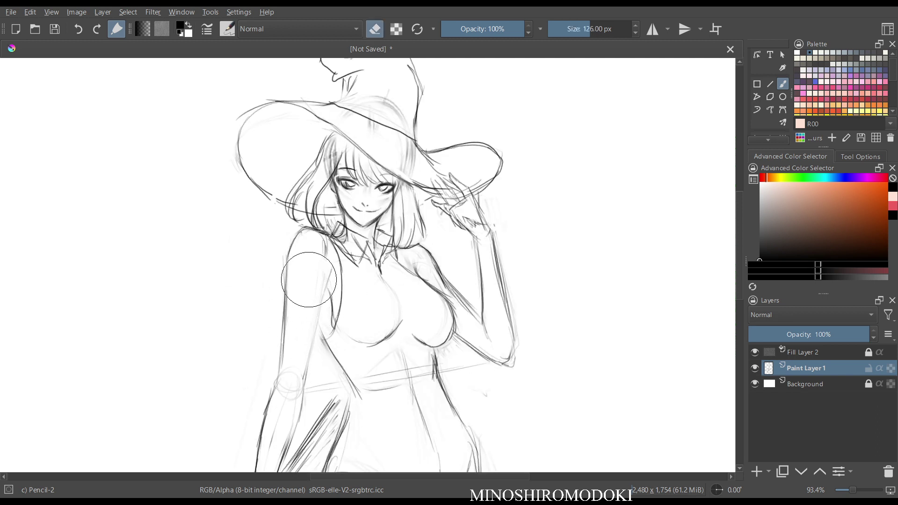
Redraw the lowered arm's inner contour from the armpit toward the elbow, checking it mirrored.
drag(331, 270, 303, 366)
drag(313, 324, 303, 369)
drag(313, 324, 303, 393)
key(m)
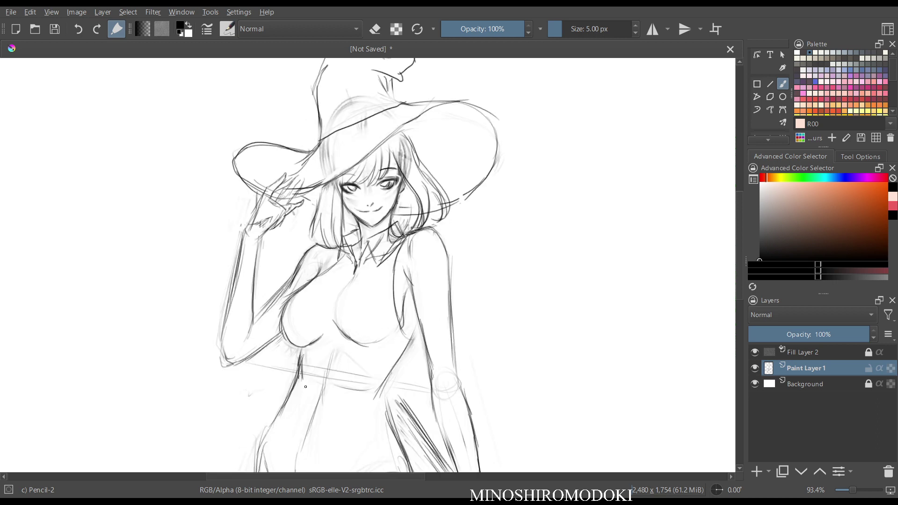
key(m)
Sketch a wide waistband wrapped around the hips and darken the waist contour on the lowered arm's side.
drag(451, 299, 459, 357)
key(ctrl+plus)
key(ctrl+plus)
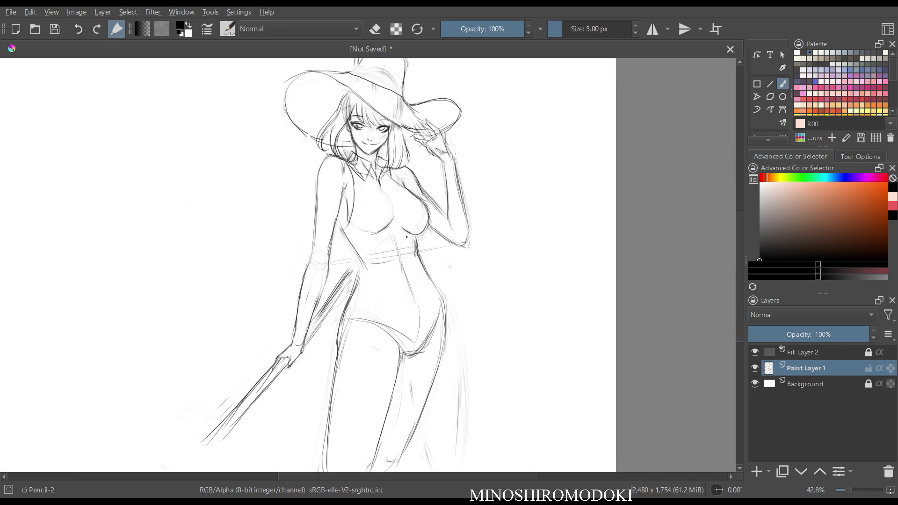
mouse_move(352, 242)
mouse_down()
mouse_move(364, 271)
mouse_move(359, 292)
mouse_move(383, 290)
mouse_up()
mouse_move(424, 265)
mouse_down()
mouse_move(411, 288)
mouse_move(358, 304)
mouse_move(358, 320)
mouse_move(416, 307)
mouse_move(439, 279)
mouse_move(377, 300)
mouse_move(355, 292)
mouse_move(347, 315)
mouse_up()
drag(338, 217, 344, 229)
drag(340, 218, 344, 235)
drag(354, 247, 362, 273)
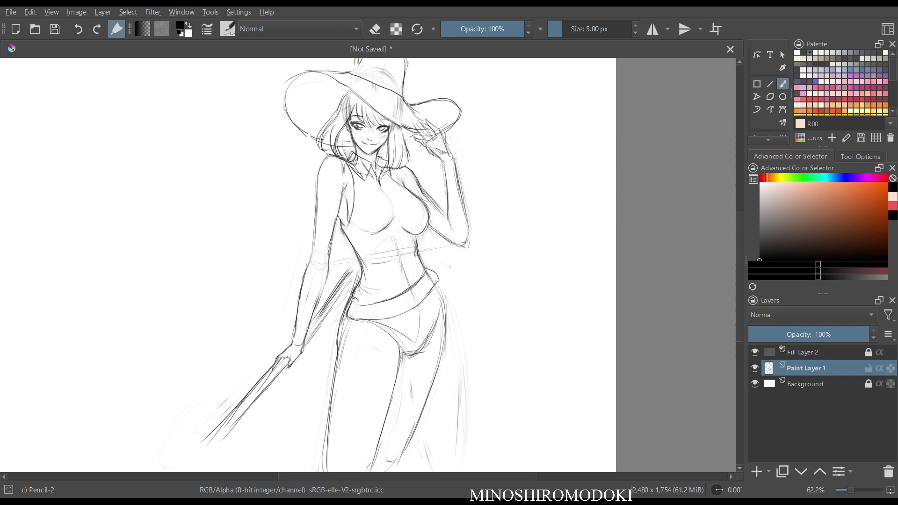
drag(397, 167, 380, 186)
drag(374, 187, 337, 179)
key(ctrl+z)
key(ctrl+z)
drag(320, 182, 336, 192)
key(m)
key(ctrl+z)
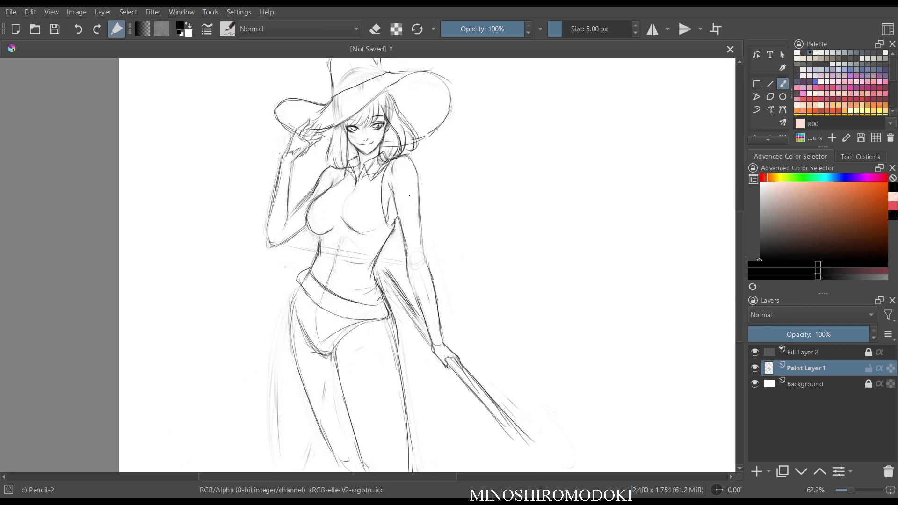
key(m)
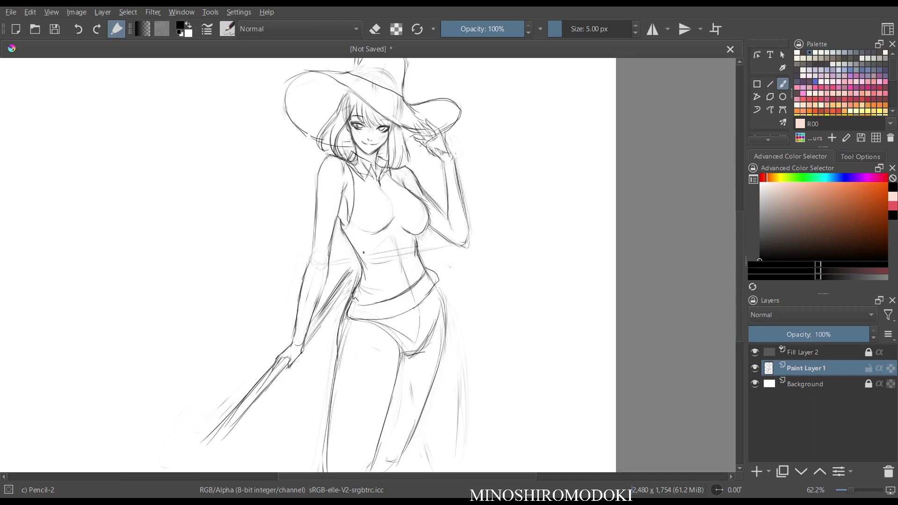
Sketch an open-front skirt below the waistband, with a curved edge crossing the thighs and a flared outer side line.
mouse_move(356, 290)
mouse_down()
mouse_move(344, 312)
mouse_move(363, 317)
mouse_up()
drag(439, 283, 433, 298)
drag(365, 320, 367, 357)
mouse_move(364, 317)
mouse_down()
mouse_move(377, 374)
mouse_move(431, 451)
mouse_up()
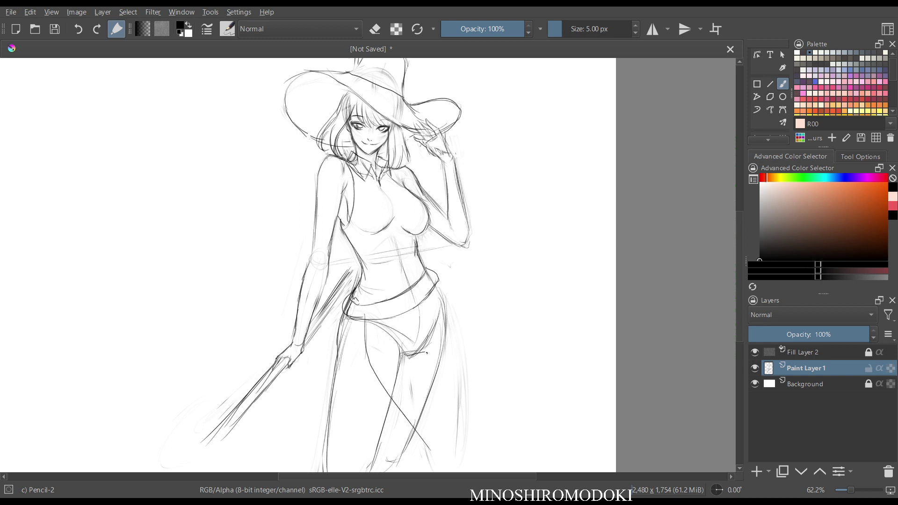
drag(436, 287, 477, 450)
key(m)
key(e)
key(m)
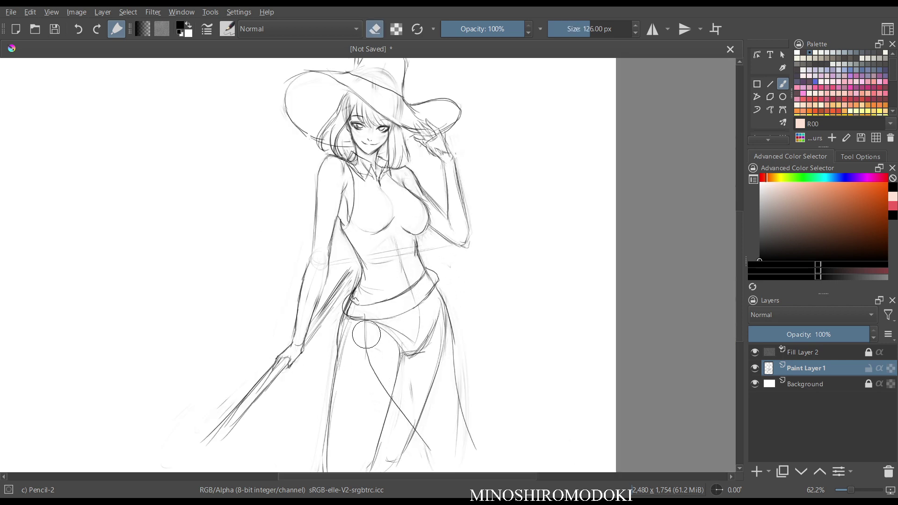
mouse_move(366, 334)
mouse_down()
mouse_move(421, 335)
mouse_move(449, 304)
mouse_move(465, 316)
mouse_move(385, 388)
mouse_up()
key(m)
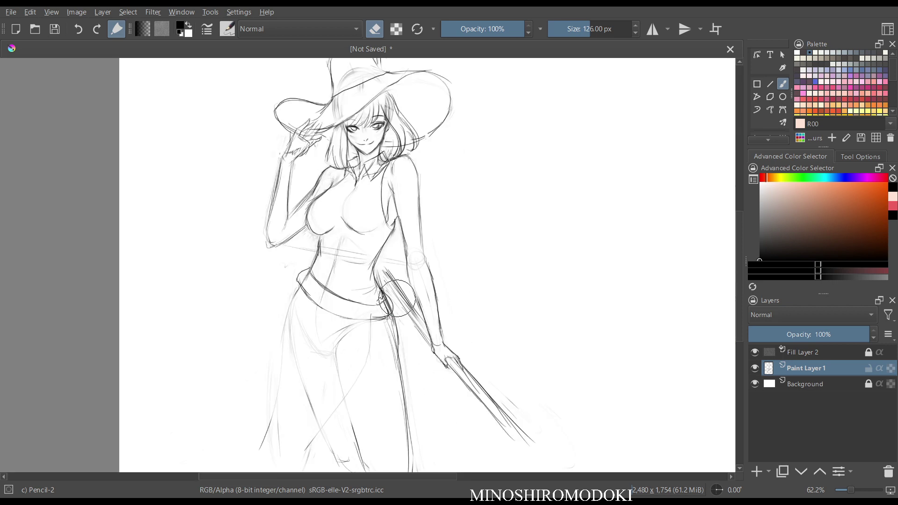
key(m)
key(e)
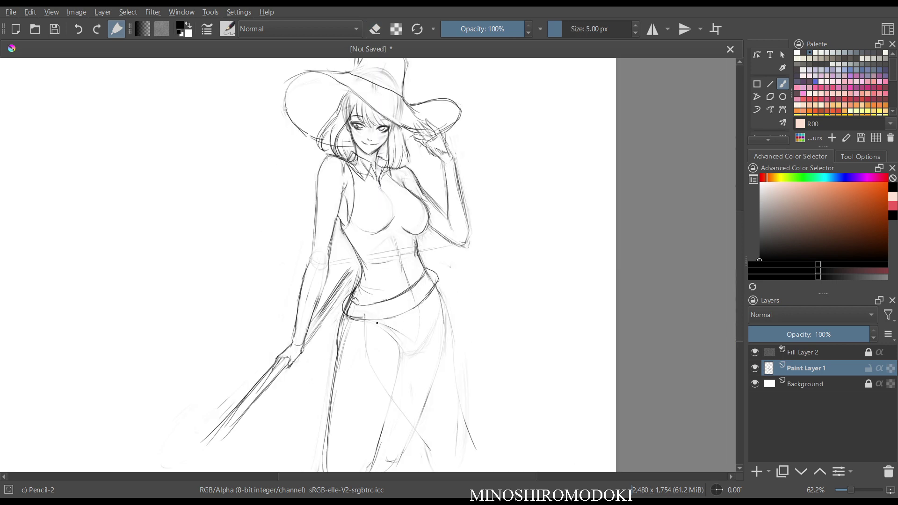
mouse_move(359, 321)
mouse_down()
mouse_move(363, 341)
mouse_move(329, 375)
mouse_up()
drag(336, 333, 316, 456)
mouse_move(350, 320)
mouse_down()
mouse_move(359, 373)
mouse_move(408, 465)
mouse_up()
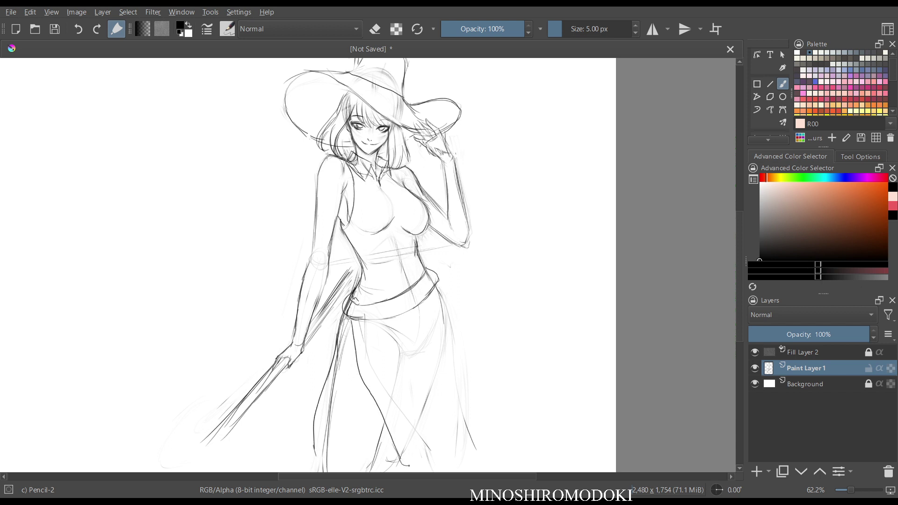
key(m)
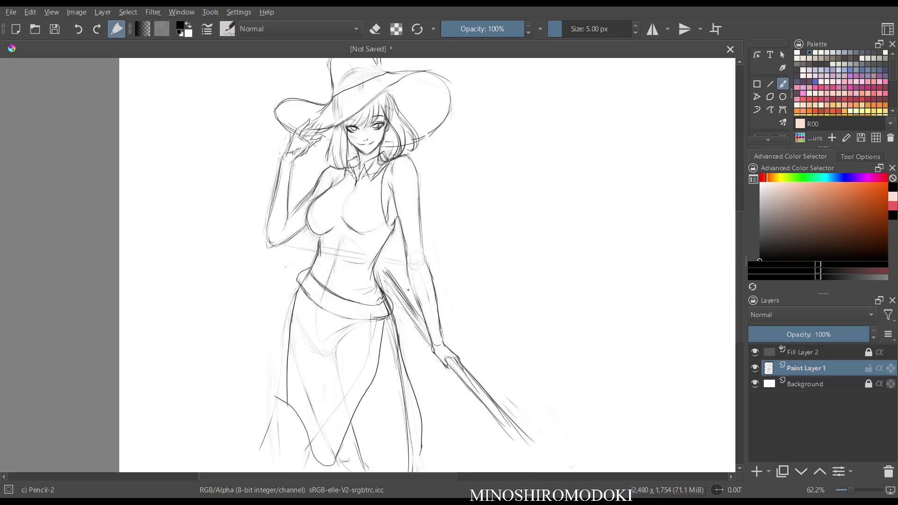
key(m)
key(ctrl+z)
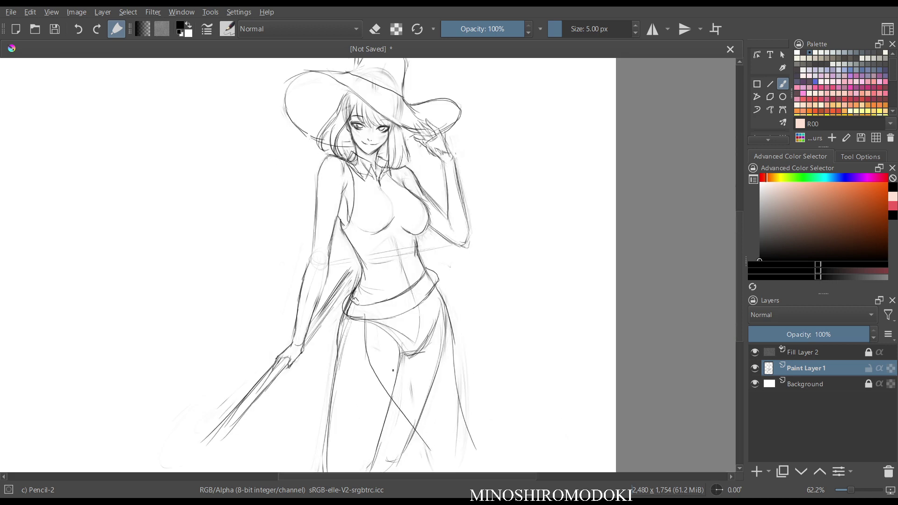
Fade the hip and thigh lines under the skirt together with the waistband sketch.
key(e)
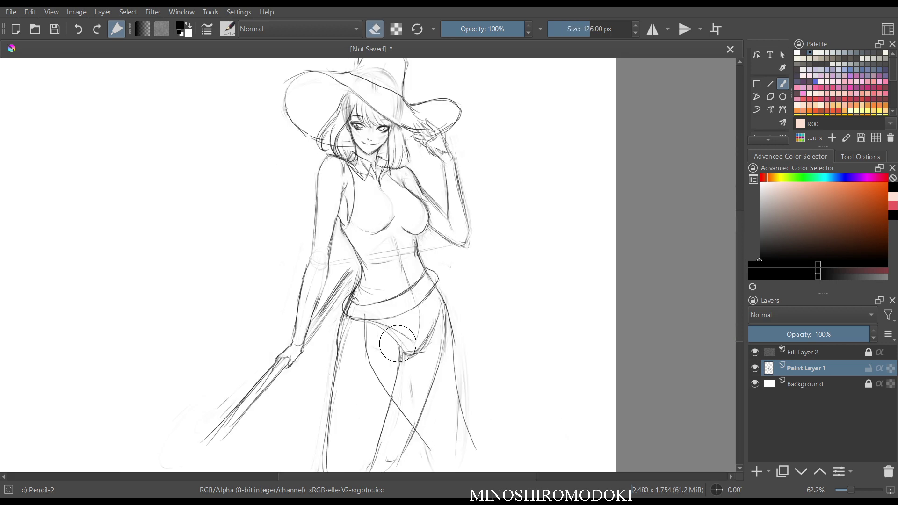
mouse_move(435, 310)
mouse_down()
mouse_move(442, 397)
mouse_move(366, 330)
mouse_move(378, 355)
mouse_up()
drag(459, 369, 472, 407)
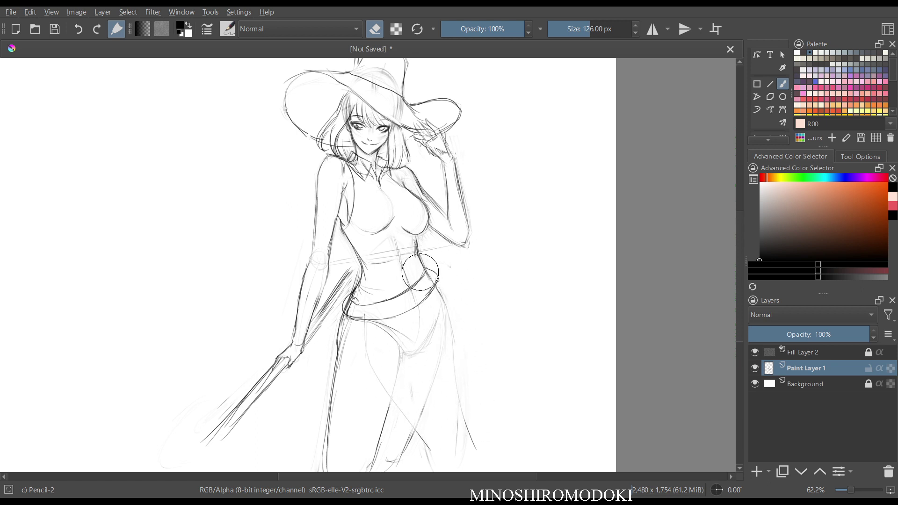
mouse_move(409, 272)
mouse_down()
mouse_move(378, 314)
mouse_move(431, 291)
mouse_move(354, 311)
mouse_up()
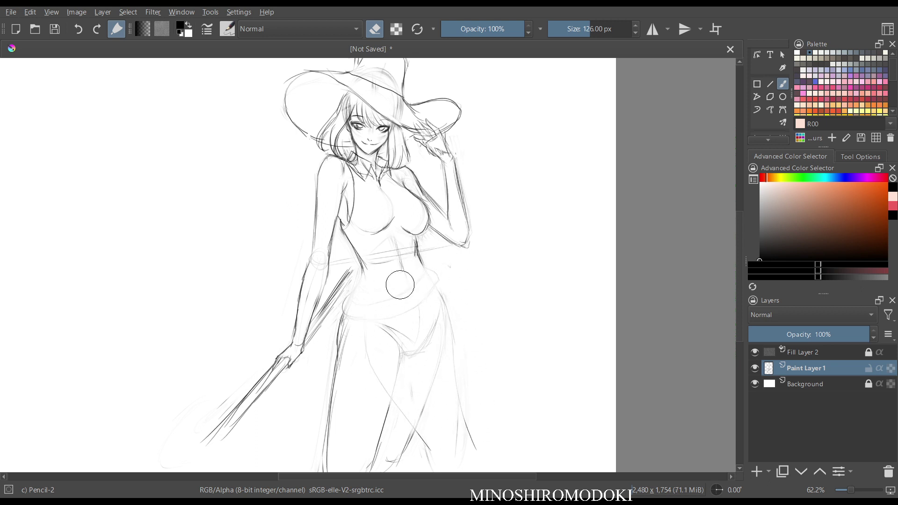
key(e)
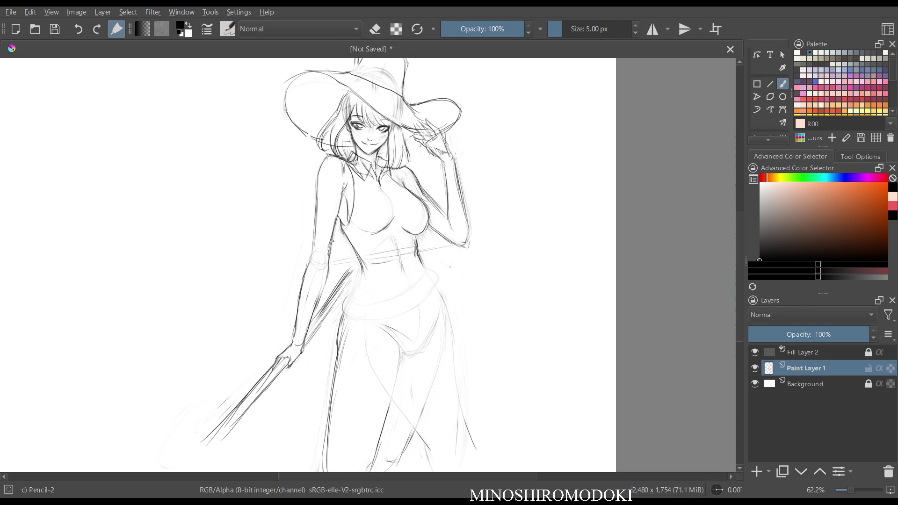
Redraw the waistband higher and narrower, with the skirt's curved front edge and a wider flared outer side.
drag(330, 264, 312, 323)
mouse_move(358, 253)
mouse_down()
mouse_move(362, 287)
mouse_move(351, 294)
mouse_move(430, 269)
mouse_move(437, 283)
mouse_move(393, 305)
mouse_move(351, 298)
mouse_move(415, 298)
mouse_up()
mouse_move(434, 282)
mouse_down()
mouse_move(355, 303)
mouse_move(383, 383)
mouse_move(456, 446)
mouse_move(443, 304)
mouse_move(484, 362)
mouse_up()
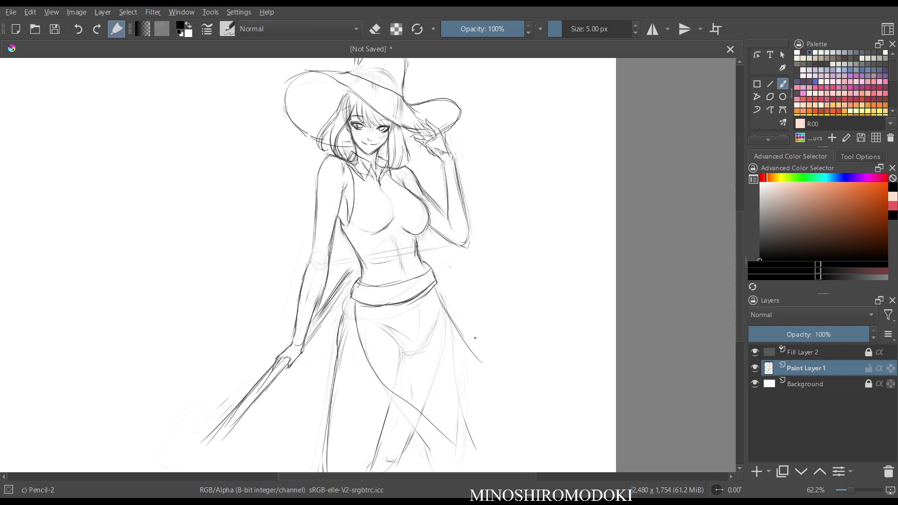
mouse_move(462, 334)
mouse_down()
mouse_move(484, 370)
mouse_move(510, 468)
mouse_up()
Erase stray lines near the skirt's front hem and draw the skirt's trailing panel behind the leg on the lowered arm's side.
key(e)
mouse_move(411, 440)
mouse_down()
mouse_move(400, 455)
mouse_move(414, 423)
mouse_move(407, 414)
mouse_move(414, 452)
mouse_move(438, 455)
mouse_up()
key(e)
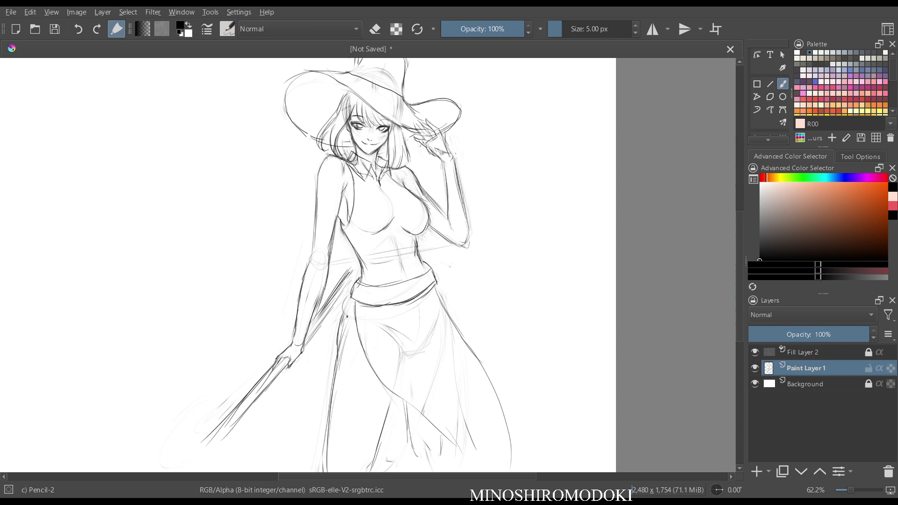
mouse_move(353, 300)
mouse_down()
mouse_move(360, 331)
mouse_move(327, 364)
mouse_up()
mouse_move(342, 319)
mouse_down()
mouse_move(298, 451)
mouse_move(309, 464)
mouse_up()
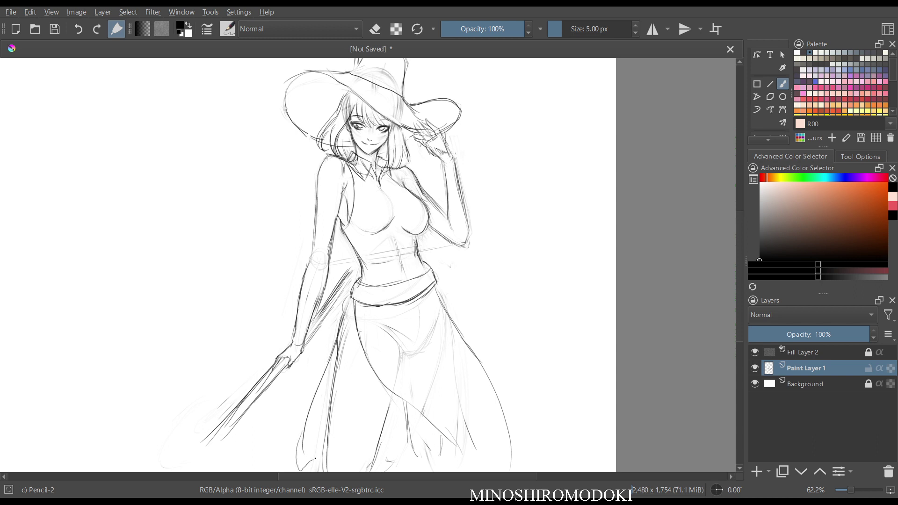
Draw the skirt's wavy hem and turned corner on the raised arm's side, adding the knee curve below the front opening.
mouse_move(384, 439)
mouse_down()
mouse_move(401, 429)
mouse_move(463, 468)
mouse_up()
mouse_move(469, 349)
mouse_down()
mouse_move(513, 405)
mouse_move(501, 411)
mouse_move(512, 426)
mouse_move(487, 433)
mouse_move(463, 458)
mouse_up()
drag(401, 401, 412, 459)
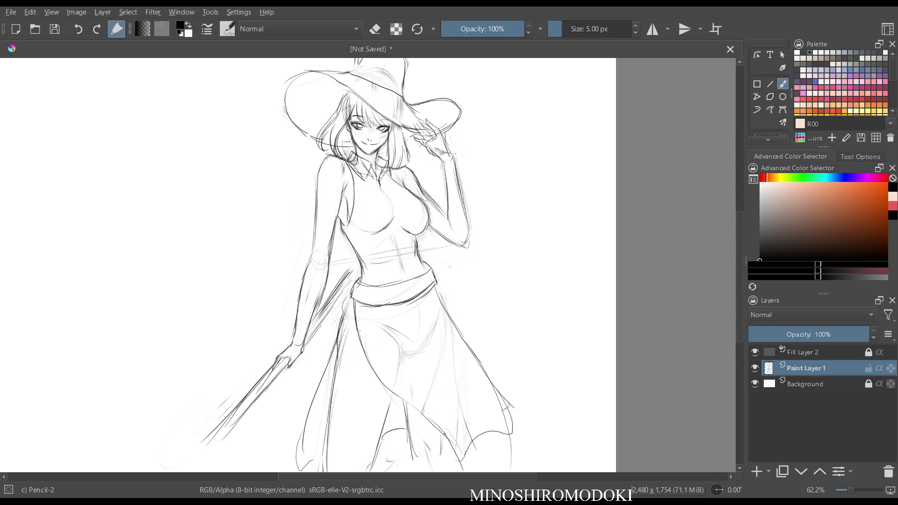
Add long fold lines running down the skirt and reinforce the inner leg contours below its front edge.
drag(444, 434, 442, 461)
drag(445, 319, 448, 408)
drag(449, 339, 445, 439)
drag(446, 393, 437, 444)
drag(401, 375, 409, 442)
drag(402, 403, 406, 451)
drag(387, 386, 370, 451)
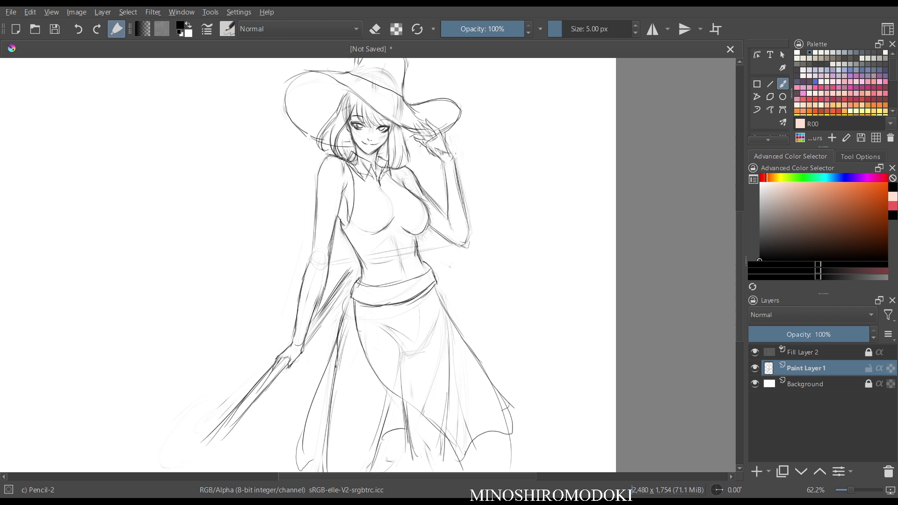
Redraw the outer leg contour and the rear panel's hem on the lowered arm's side, checking the figure mirrored.
key(e)
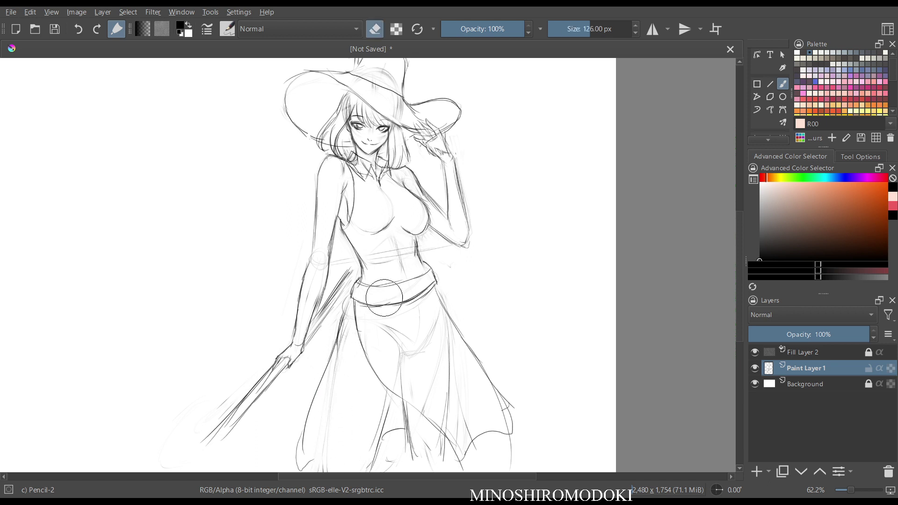
scroll(481, 236, down, 1)
drag(485, 237, 489, 223)
key(e)
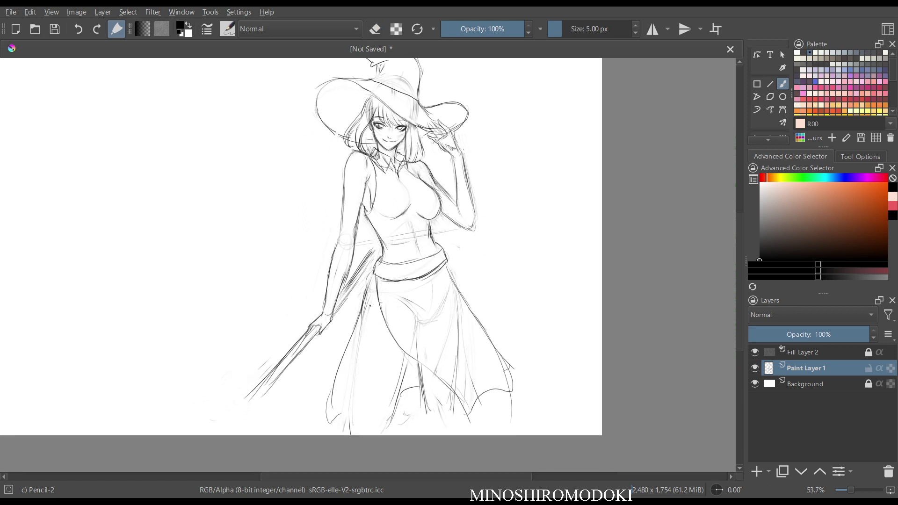
drag(368, 289, 353, 398)
drag(360, 333, 352, 433)
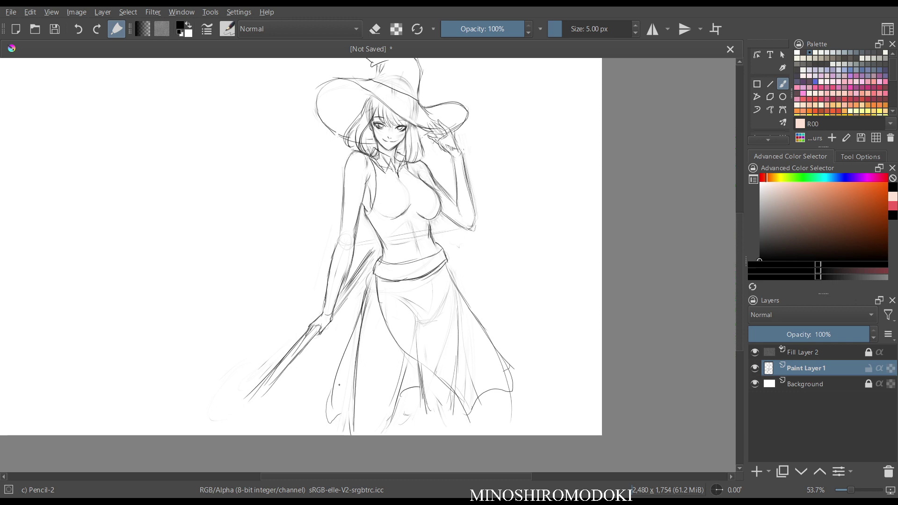
mouse_move(339, 385)
mouse_down()
mouse_move(330, 420)
mouse_move(351, 414)
mouse_up()
key(m)
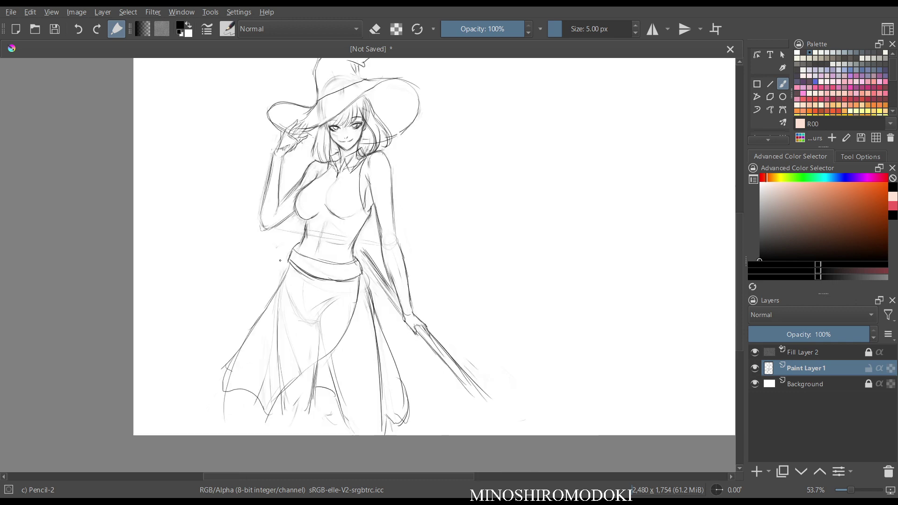
key(m)
Fade the waistband and redraw it with cleaner, rounded edges around the hips.
drag(477, 284, 487, 226)
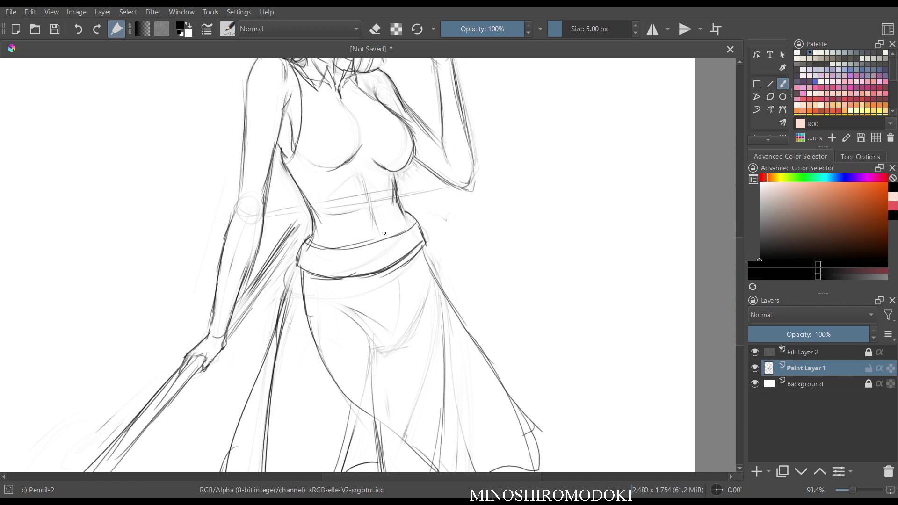
key(e)
mouse_move(381, 231)
mouse_down()
mouse_move(328, 271)
mouse_move(402, 255)
mouse_move(382, 247)
mouse_move(315, 260)
mouse_move(342, 240)
mouse_move(328, 244)
mouse_move(360, 245)
mouse_move(411, 215)
mouse_move(422, 236)
mouse_move(355, 279)
mouse_move(331, 280)
mouse_up()
key(e)
mouse_move(297, 258)
mouse_down()
mouse_move(303, 271)
mouse_move(385, 269)
mouse_move(420, 237)
mouse_move(444, 290)
mouse_up()
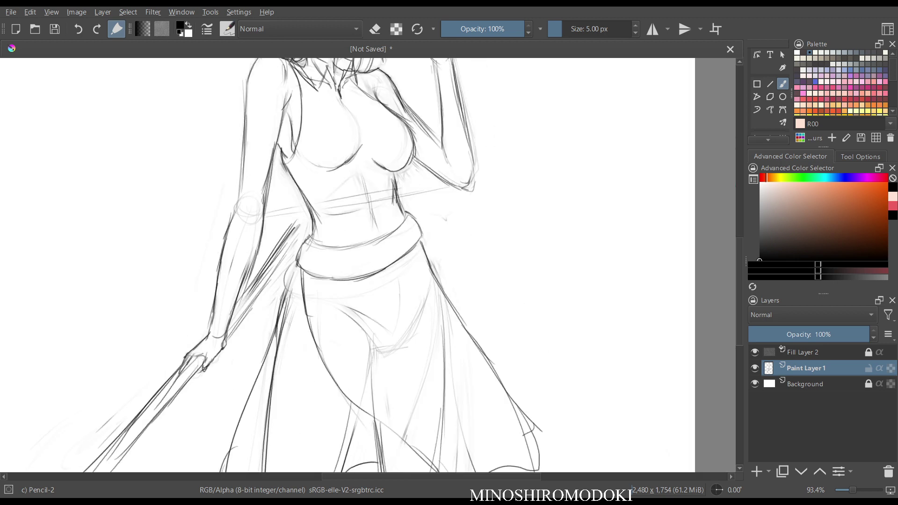
drag(429, 187, 429, 179)
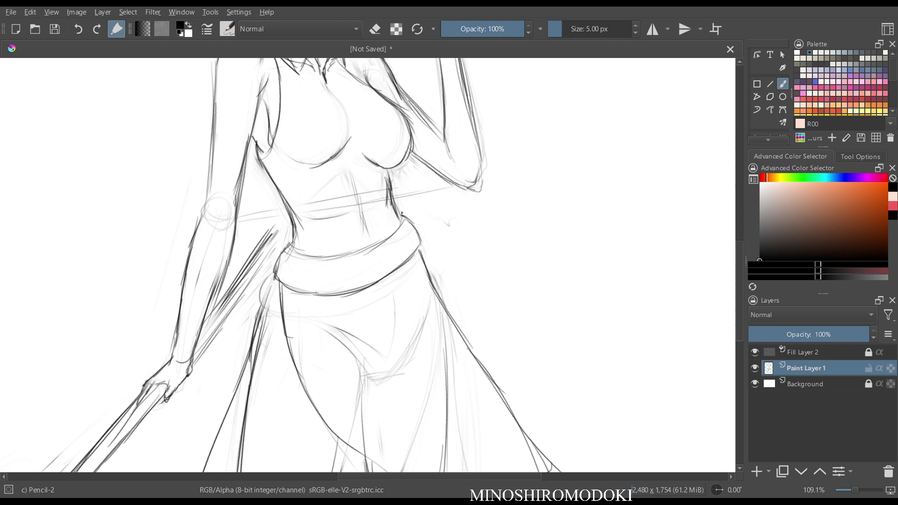
Sketch a small narrow case hanging from the waistband on the raised arm's side of the hip.
drag(402, 214, 424, 220)
drag(405, 222, 422, 229)
mouse_move(418, 229)
mouse_down()
mouse_move(429, 265)
mouse_move(451, 271)
mouse_move(432, 280)
mouse_up()
drag(430, 280, 444, 283)
drag(430, 281, 445, 283)
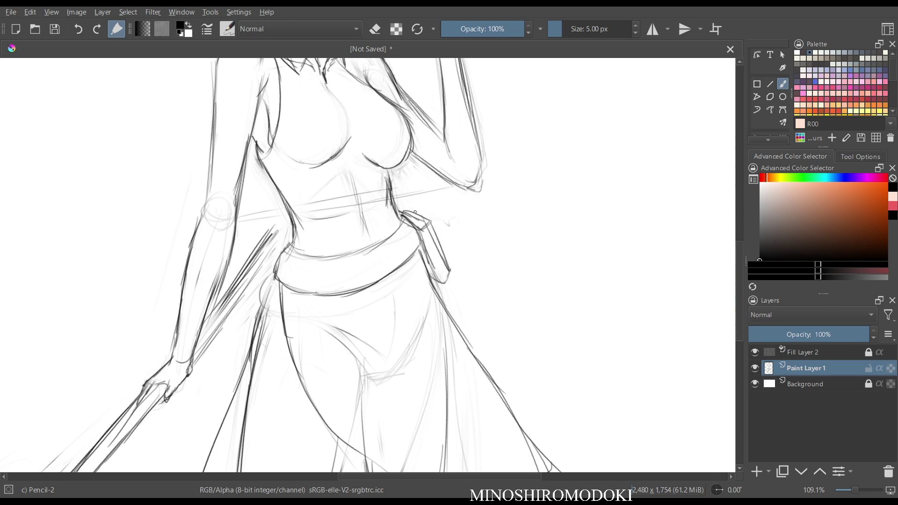
Fade the narrow hanging case and redraw its body wider and longer along the hip.
key(e)
mouse_move(445, 217)
mouse_down()
mouse_move(452, 268)
mouse_move(410, 198)
mouse_move(410, 235)
mouse_move(418, 243)
mouse_move(407, 217)
mouse_move(430, 260)
mouse_up()
key(e)
mouse_move(423, 223)
mouse_down()
mouse_move(431, 241)
mouse_move(437, 229)
mouse_move(466, 287)
mouse_move(443, 286)
mouse_up()
mouse_move(423, 249)
mouse_down()
mouse_move(454, 303)
mouse_move(445, 298)
mouse_move(465, 287)
mouse_up()
mouse_move(415, 230)
mouse_down()
mouse_move(436, 227)
mouse_move(463, 285)
mouse_up()
Sketch a handle-like top protruding above the waistband from the hanging case and join it to the case's side.
mouse_move(395, 203)
mouse_down()
mouse_move(409, 192)
mouse_move(430, 204)
mouse_move(412, 220)
mouse_up()
drag(411, 216, 418, 234)
mouse_move(427, 208)
mouse_down()
mouse_move(438, 233)
mouse_move(439, 226)
mouse_up()
mouse_move(430, 216)
mouse_down()
mouse_move(449, 227)
mouse_move(460, 260)
mouse_move(443, 233)
mouse_move(471, 283)
mouse_move(420, 234)
mouse_up()
mouse_move(402, 200)
mouse_down()
mouse_move(416, 214)
mouse_move(409, 203)
mouse_up()
drag(402, 197, 427, 226)
mouse_move(423, 211)
mouse_down()
mouse_move(449, 267)
mouse_move(421, 239)
mouse_move(448, 293)
mouse_up()
Clean up and darken the hanging case's side edges and lower end, checking the figure mirrored.
key(e)
key(e)
drag(421, 245, 451, 295)
mouse_move(439, 222)
mouse_down()
mouse_move(466, 281)
mouse_move(448, 296)
mouse_up()
drag(432, 262, 453, 303)
mouse_move(439, 220)
mouse_down()
mouse_move(469, 289)
mouse_move(451, 298)
mouse_up()
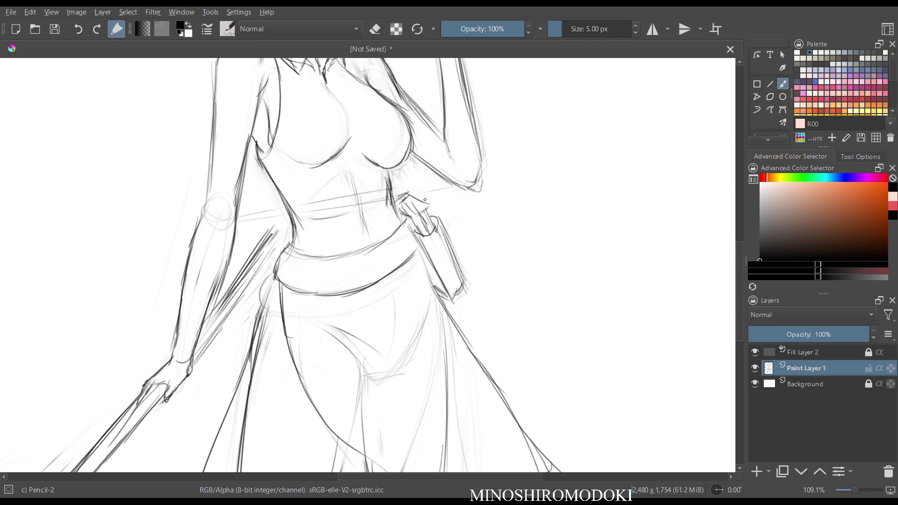
scroll(424, 200, down, 3)
drag(470, 171, 457, 265)
key(m)
key(m)
scroll(473, 244, up, 1)
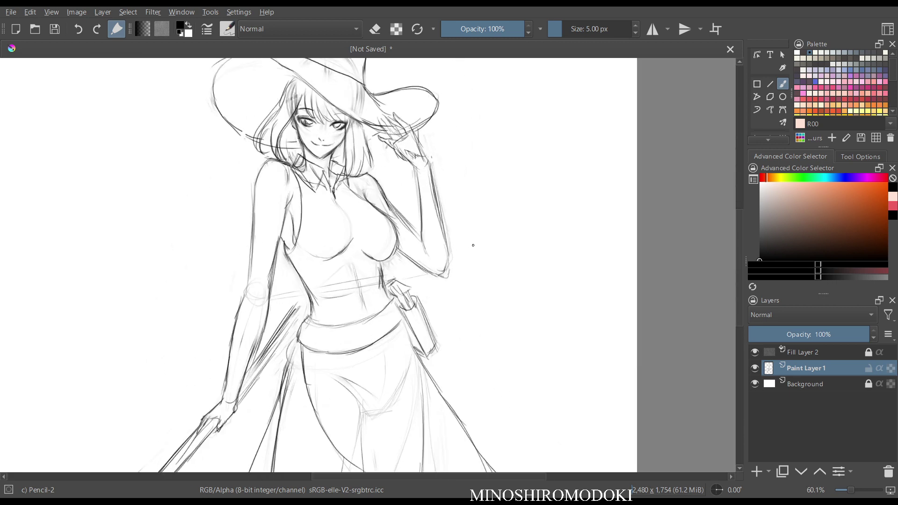
Try to sketch a rounded buckle with a prong at the front of the waistband, breaking the band's lines behind it.
scroll(473, 245, up, 2)
mouse_move(329, 253)
mouse_down()
mouse_move(405, 234)
mouse_move(390, 271)
mouse_up()
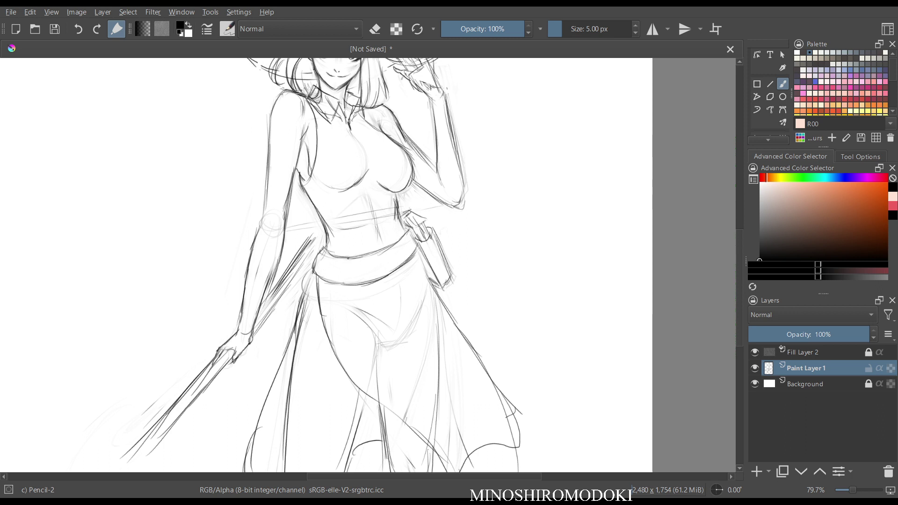
mouse_move(347, 258)
mouse_down()
mouse_move(357, 259)
mouse_move(354, 269)
mouse_move(351, 249)
mouse_move(381, 251)
mouse_move(375, 272)
mouse_move(393, 272)
mouse_move(380, 260)
mouse_move(380, 271)
mouse_move(387, 254)
mouse_move(392, 272)
mouse_move(379, 278)
mouse_move(393, 275)
mouse_move(376, 282)
mouse_up()
key(e)
key(e)
key(e)
key(e)
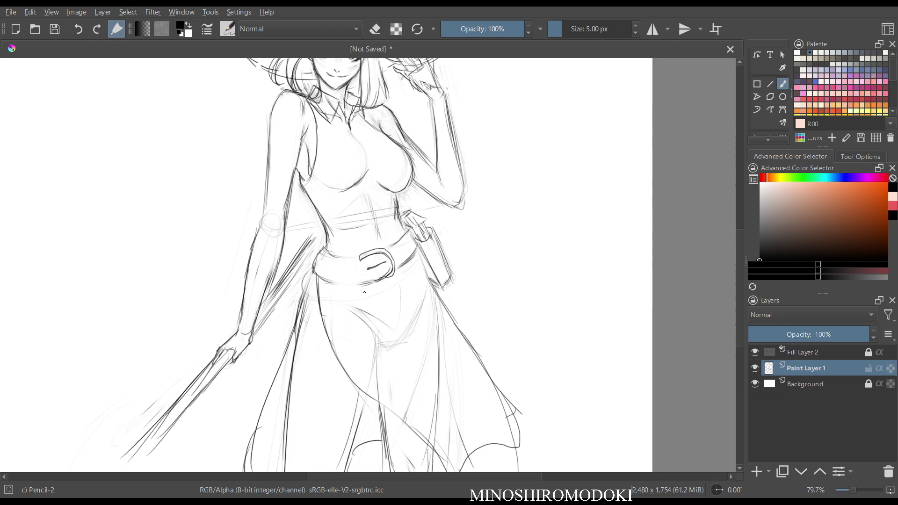
Undo the rounded buckle and the waistband changes made around it.
key(ctrl+z)
key(ctrl+z)
key(ctrl+z)
key(ctrl+z)
key(ctrl+z)
key(ctrl+z)
Sketch a round belt ring at the waistband's front with a pointed belt end hanging below it, and add a cross line on the band.
mouse_move(387, 250)
mouse_down()
mouse_move(371, 271)
mouse_move(399, 271)
mouse_move(378, 258)
mouse_move(383, 252)
mouse_move(377, 270)
mouse_move(395, 273)
mouse_move(360, 278)
mouse_move(370, 263)
mouse_move(347, 302)
mouse_up()
mouse_move(383, 278)
mouse_down()
mouse_move(352, 320)
mouse_move(377, 298)
mouse_move(324, 282)
mouse_up()
mouse_move(325, 249)
mouse_down()
mouse_move(370, 255)
mouse_move(330, 279)
mouse_up()
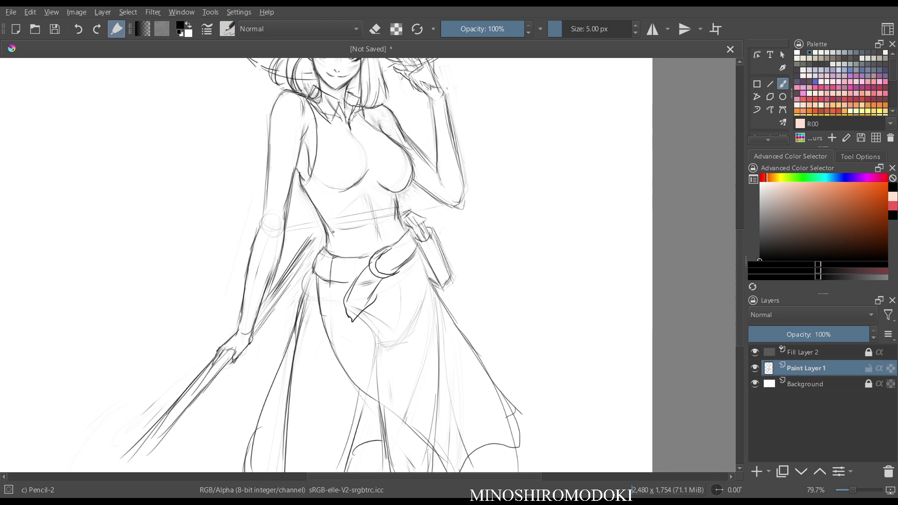
Erase the guide lines across the midriff and redraw the waist contour on the broom arm's side, checking the figure mirrored.
key(e)
mouse_move(327, 230)
mouse_down()
mouse_move(365, 225)
mouse_move(385, 218)
mouse_up()
drag(340, 185, 336, 184)
key(e)
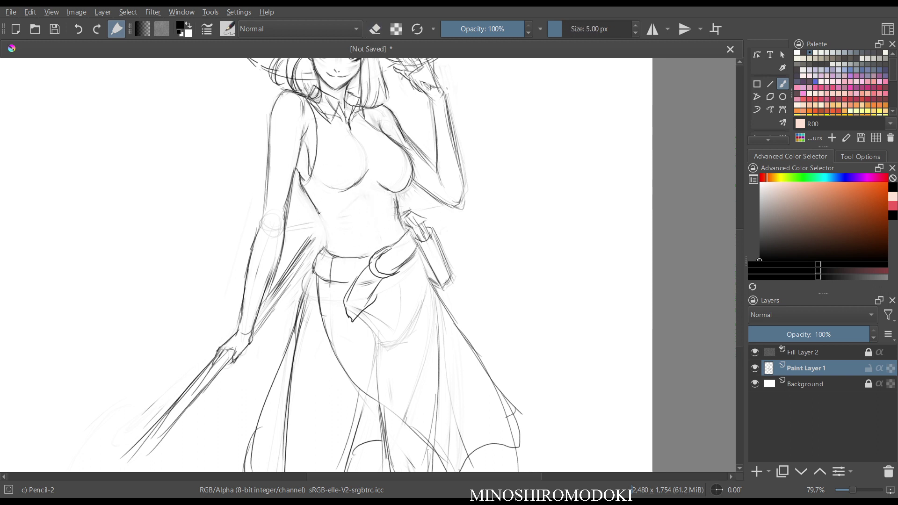
mouse_move(319, 213)
mouse_down()
mouse_move(322, 244)
mouse_move(354, 253)
mouse_move(395, 215)
mouse_move(364, 257)
mouse_up()
key(m)
key(m)
Switch the pencil to erasing at 126 px for reworking the broom arm's shoulder.
scroll(451, 234, down, 4)
scroll(451, 234, up, 1)
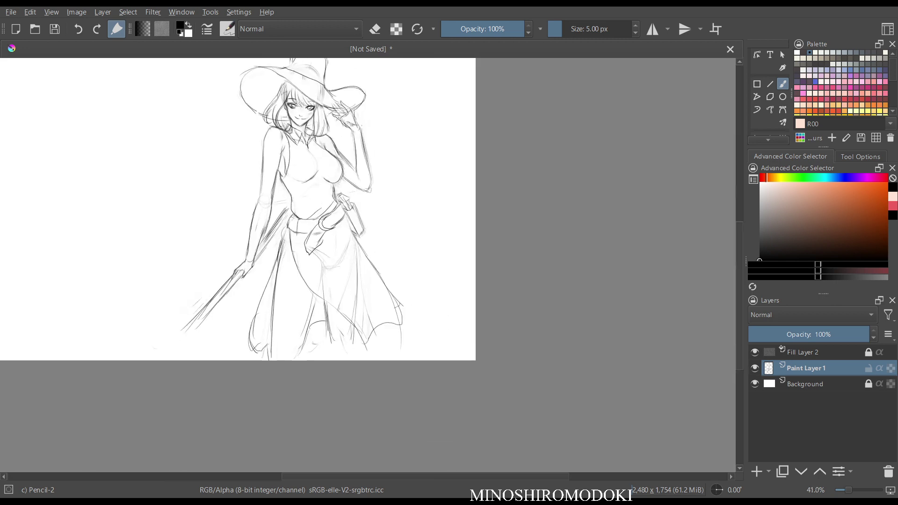
scroll(445, 216, up, 1)
drag(363, 71, 424, 157)
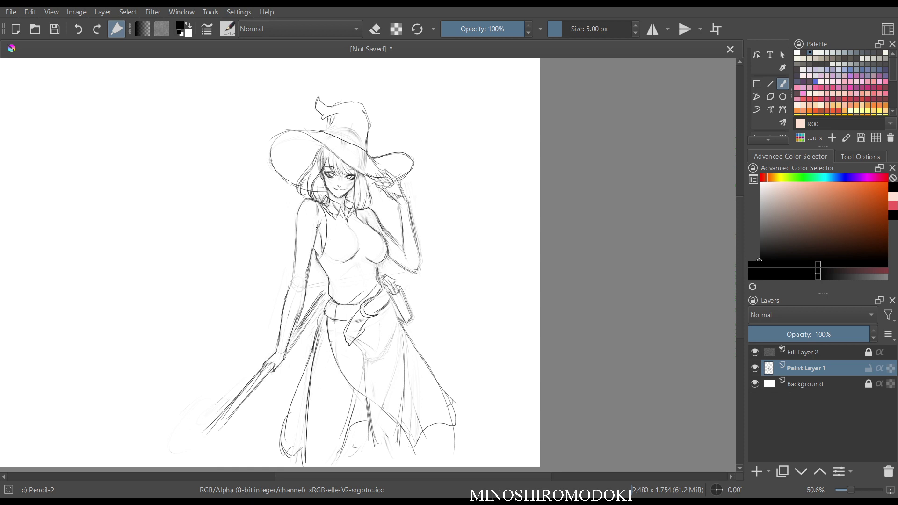
key(e)
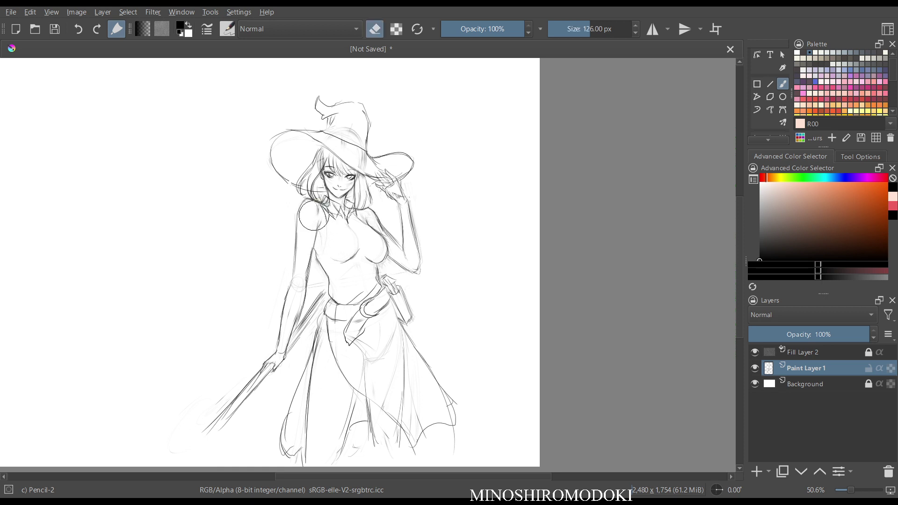
Draw the sleeveless top's curved armhole edge from the shoulder of the lowered arm down to the side of the torso.
key(e)
mouse_move(326, 218)
mouse_down()
mouse_move(313, 249)
mouse_move(333, 287)
mouse_up()
key(e)
key(e)
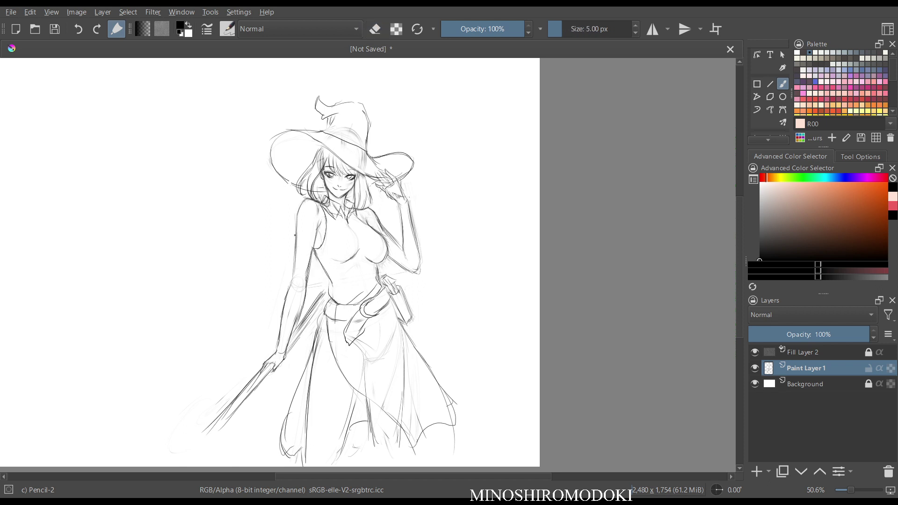
Sketch long detached sleeves on both arms, with an upper edge on the lowered arm and cuffs at the wrists.
mouse_move(293, 233)
mouse_down()
mouse_move(313, 236)
mouse_move(292, 264)
mouse_up()
drag(292, 263, 291, 282)
mouse_move(305, 248)
mouse_down()
mouse_move(314, 283)
mouse_move(298, 301)
mouse_up()
drag(303, 309, 280, 351)
mouse_move(403, 205)
mouse_down()
mouse_move(409, 197)
mouse_move(403, 249)
mouse_up()
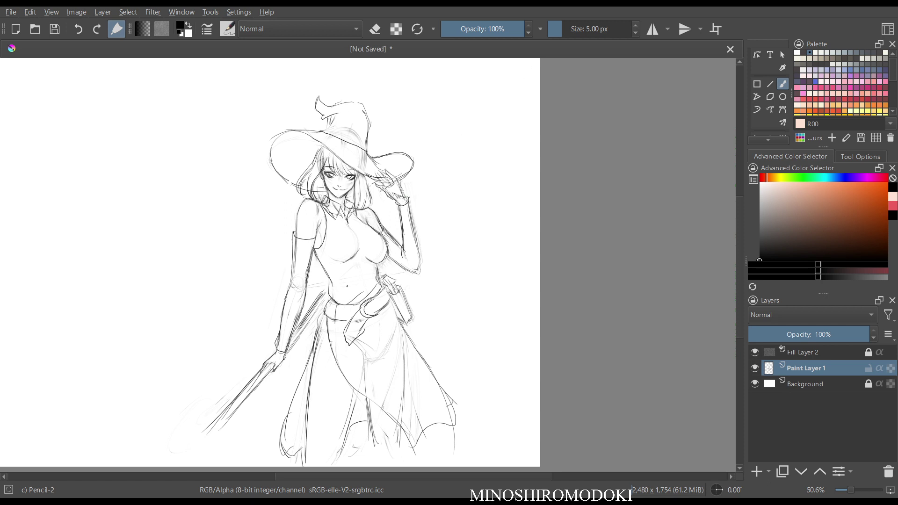
Select the pouch at the witch's hip, nudge it slightly downward with a transform, and clear the selection.
mouse_move(353, 313)
mouse_down()
mouse_move(345, 335)
mouse_move(390, 300)
mouse_up()
scroll(424, 301, up, 2)
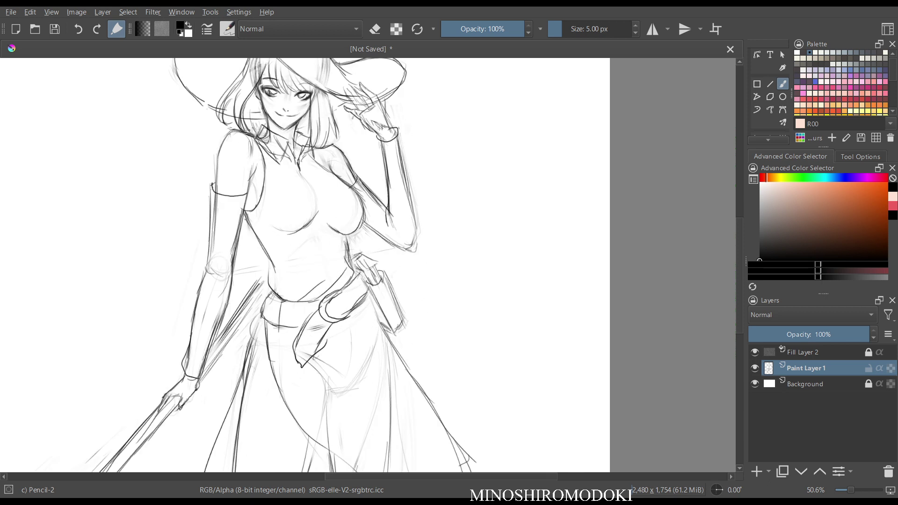
key(l)
mouse_move(354, 235)
mouse_down()
mouse_move(369, 227)
mouse_move(356, 262)
mouse_move(397, 328)
mouse_move(369, 228)
mouse_move(427, 216)
mouse_up()
key(ctrl+t)
drag(390, 272, 389, 280)
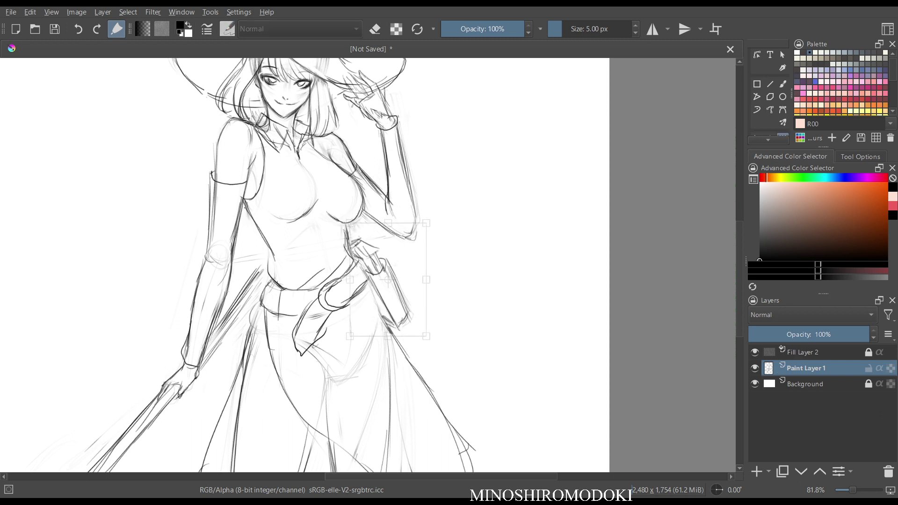
key(m)
key(m)
scroll(444, 232, down, 4)
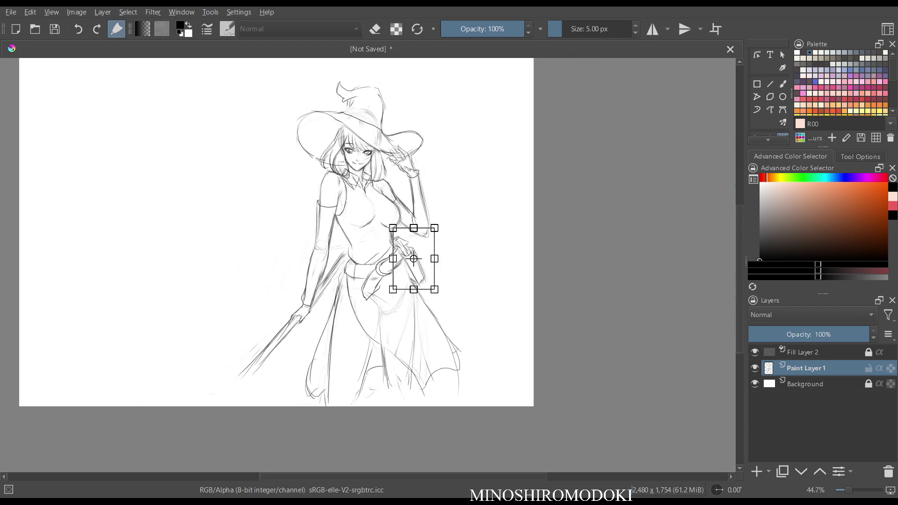
scroll(444, 233, up, 3)
key(Return)
key(ctrl+shift+a)
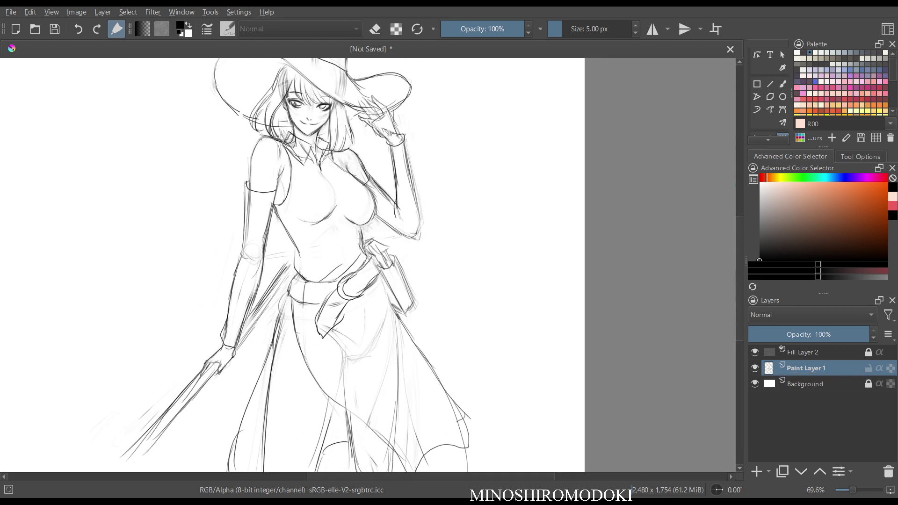
Clean up and redraw the bust contour, adding light construction lines across the chest.
key(b)
scroll(434, 239, up, 1)
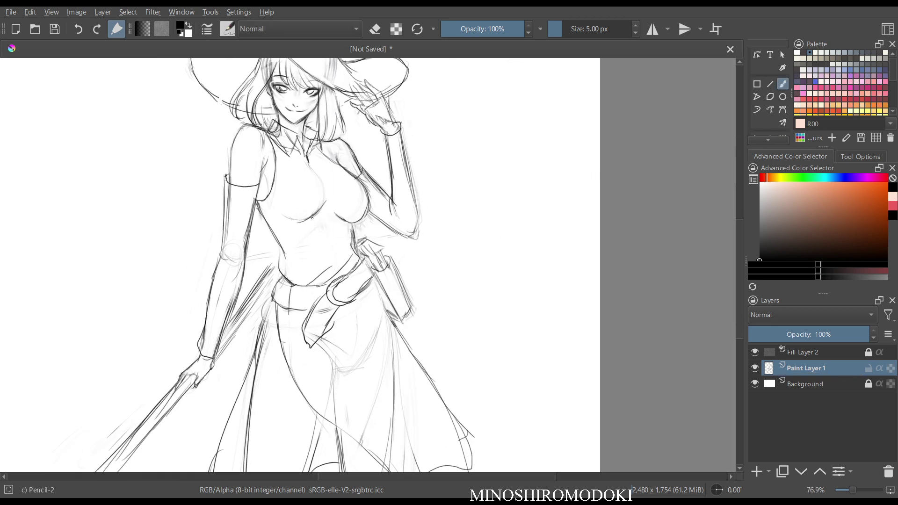
key(e)
key(e)
mouse_move(301, 187)
mouse_down()
mouse_move(346, 190)
mouse_move(345, 222)
mouse_up()
key(m)
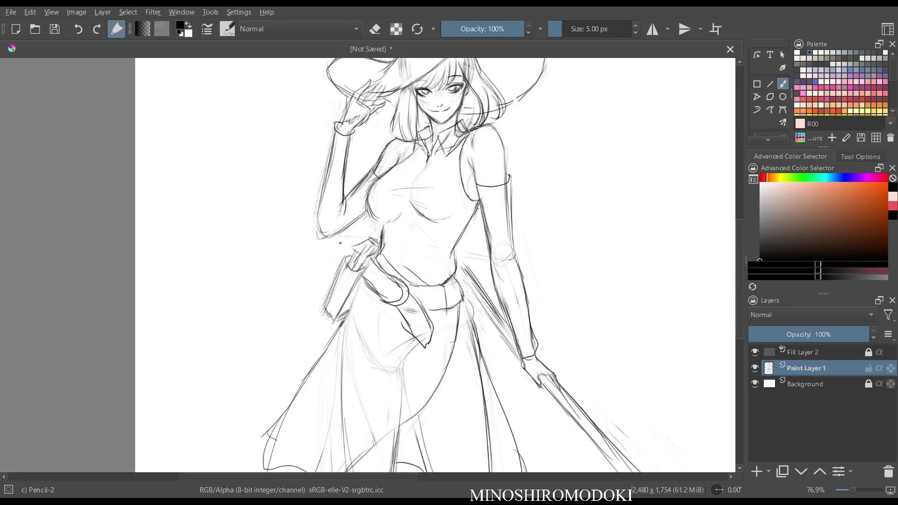
key(m)
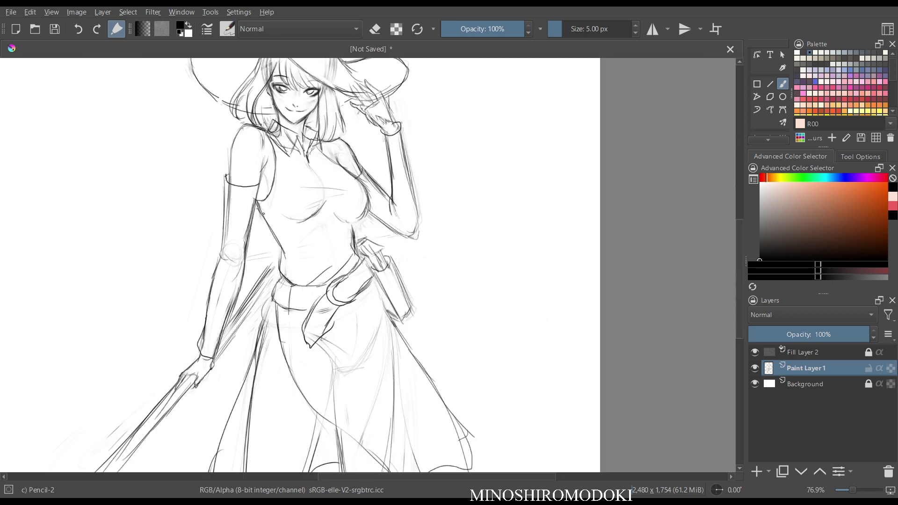
drag(263, 212, 330, 224)
scroll(407, 203, down, 2)
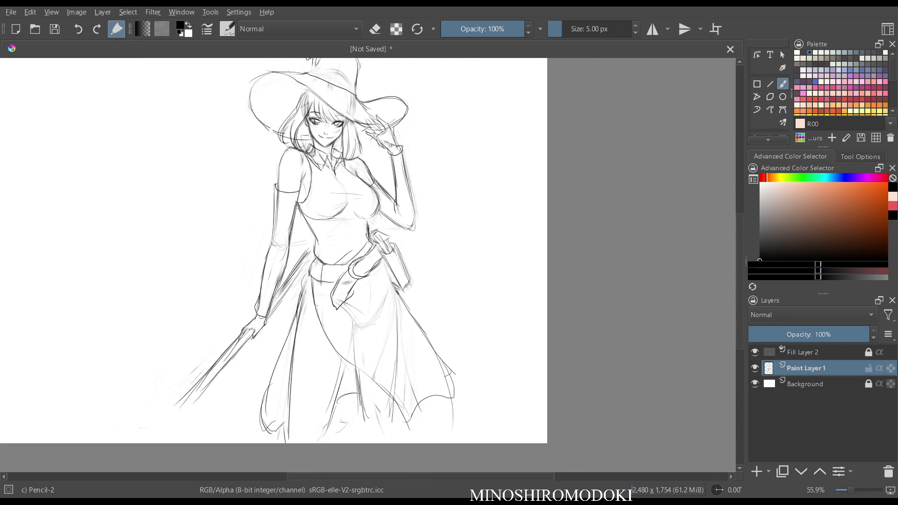
scroll(409, 302, down, 1)
scroll(409, 253, up, 1)
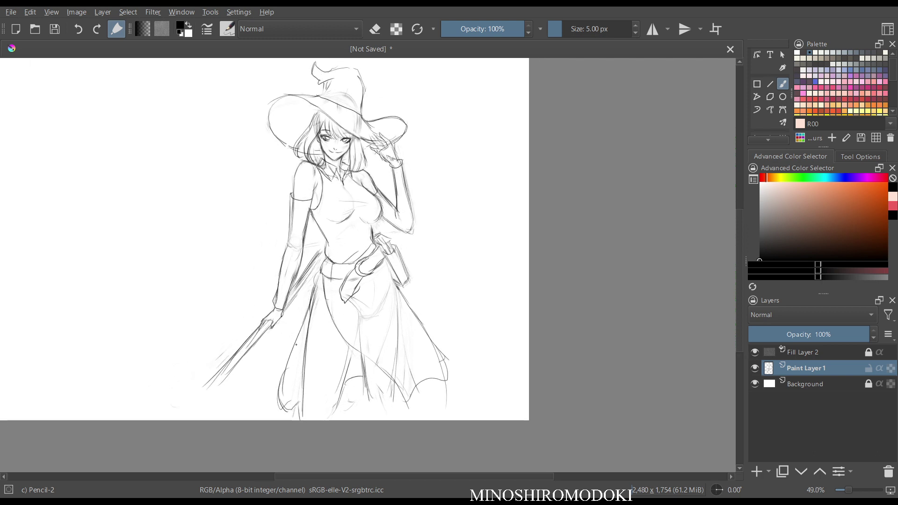
Try a stroke across the front of the skirt, undo it, and check the figure mirrored.
mouse_move(310, 335)
mouse_down()
mouse_move(319, 345)
mouse_move(350, 343)
mouse_up()
key(ctrl+z)
key(m)
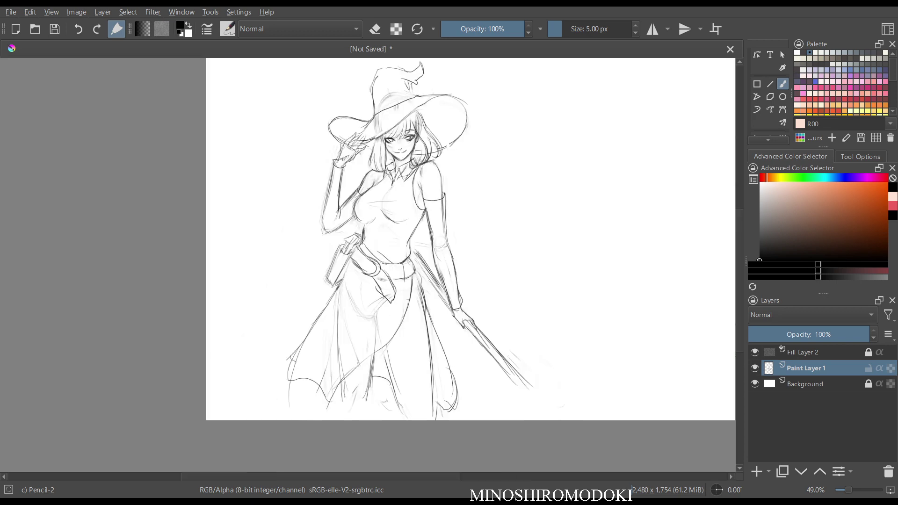
key(m)
scroll(438, 233, up, 5)
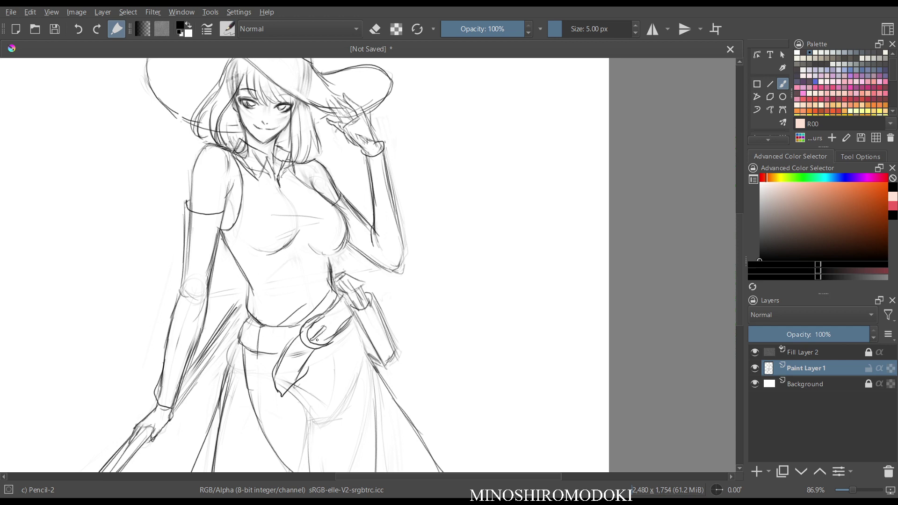
scroll(374, 304, down, 4)
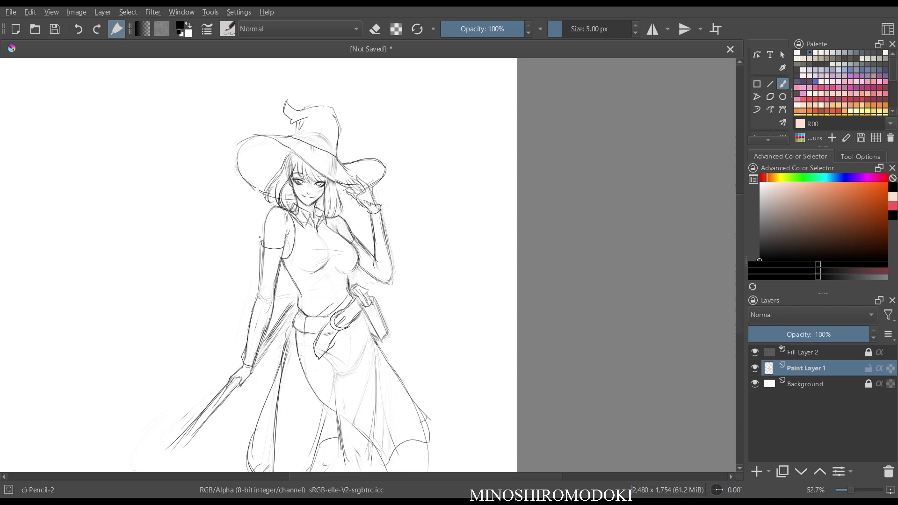
Sketch a short cape over both shoulders, with a flared edge and a round clasp at the centre of the chest.
drag(247, 236, 330, 231)
drag(238, 230, 248, 245)
drag(331, 215, 359, 233)
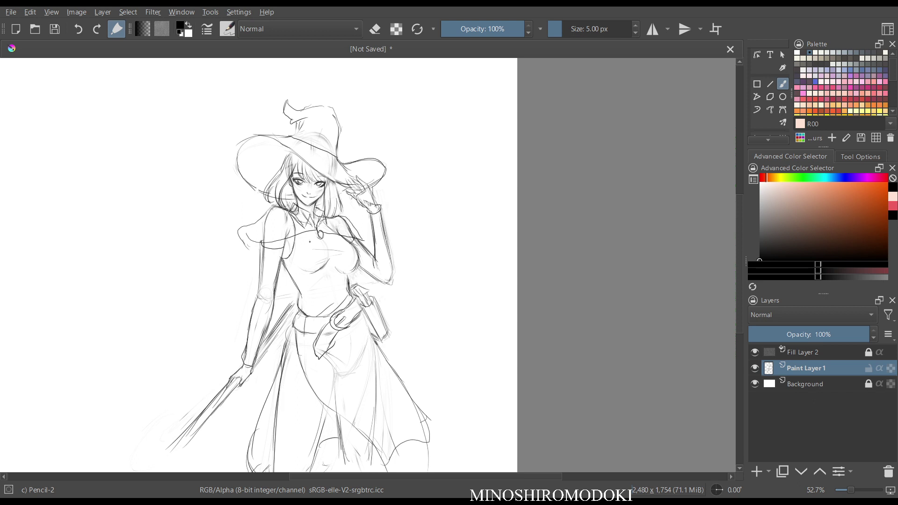
Reshape the cape's side and lower hem into a pointed, double-lined edge, erasing the first outline.
mouse_move(238, 233)
mouse_down()
mouse_move(271, 244)
mouse_move(304, 235)
mouse_move(360, 242)
mouse_move(364, 226)
mouse_up()
mouse_move(291, 212)
mouse_down()
mouse_move(302, 226)
mouse_move(246, 230)
mouse_move(242, 239)
mouse_move(250, 220)
mouse_move(257, 231)
mouse_move(244, 248)
mouse_move(320, 234)
mouse_move(364, 243)
mouse_up()
key(e)
key(e)
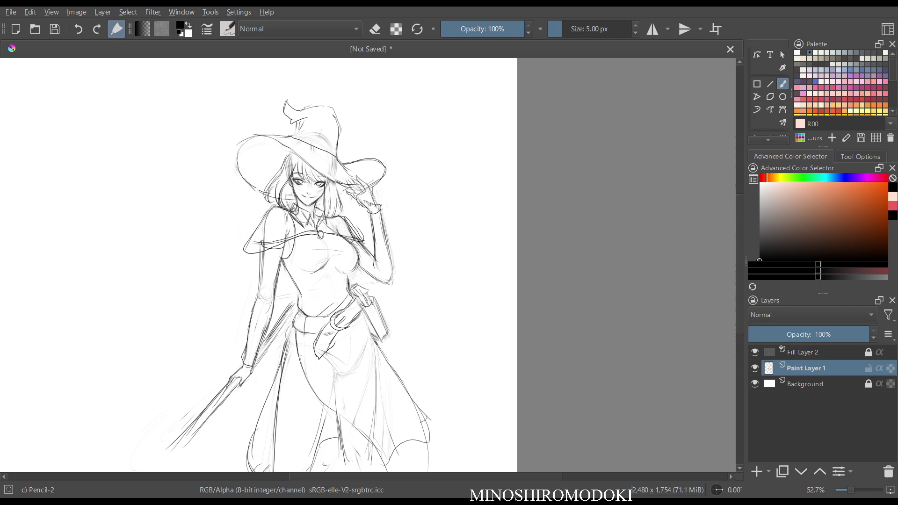
key(m)
key(m)
Sketch a neckline edge, a side line and a vertical midline for a garment on the torso below the cape.
drag(422, 259, 487, 214)
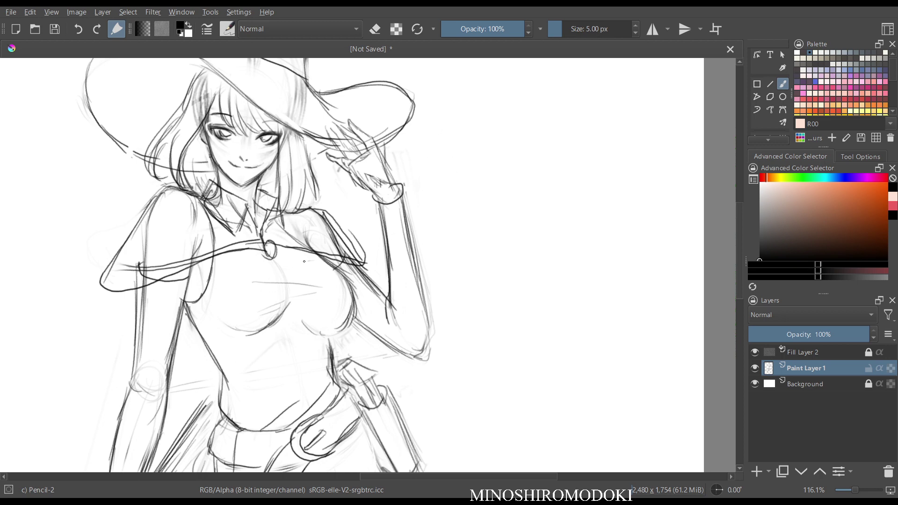
mouse_move(285, 266)
mouse_down()
mouse_move(246, 273)
mouse_move(249, 306)
mouse_up()
drag(266, 343, 263, 401)
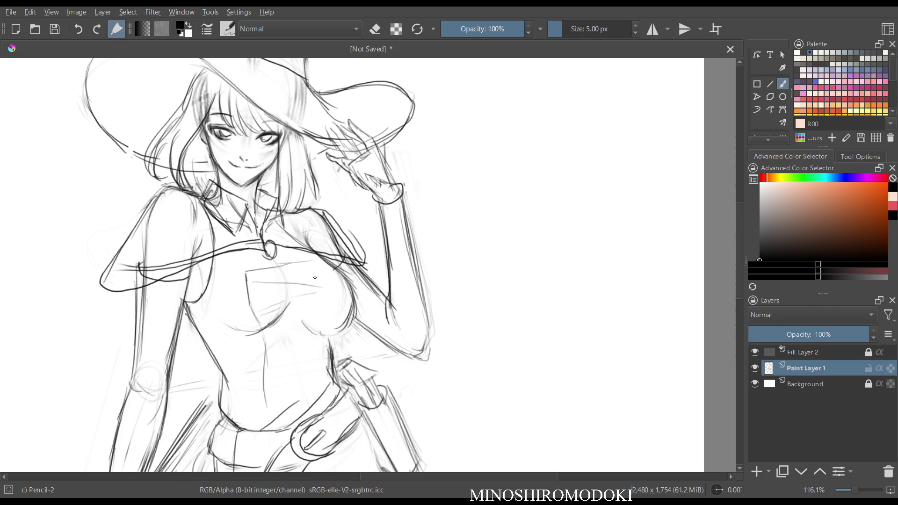
drag(334, 270, 341, 297)
mouse_move(254, 284)
mouse_down()
mouse_move(256, 293)
mouse_move(254, 284)
mouse_up()
key(m)
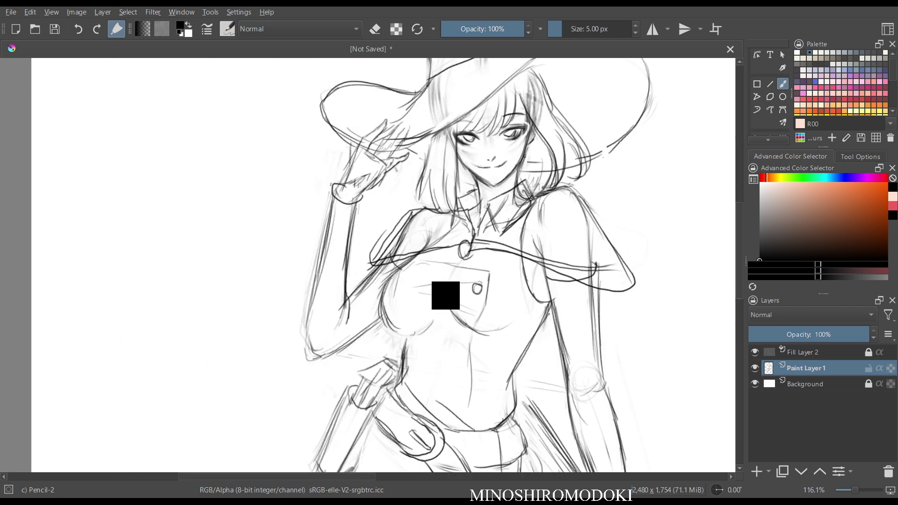
key(m)
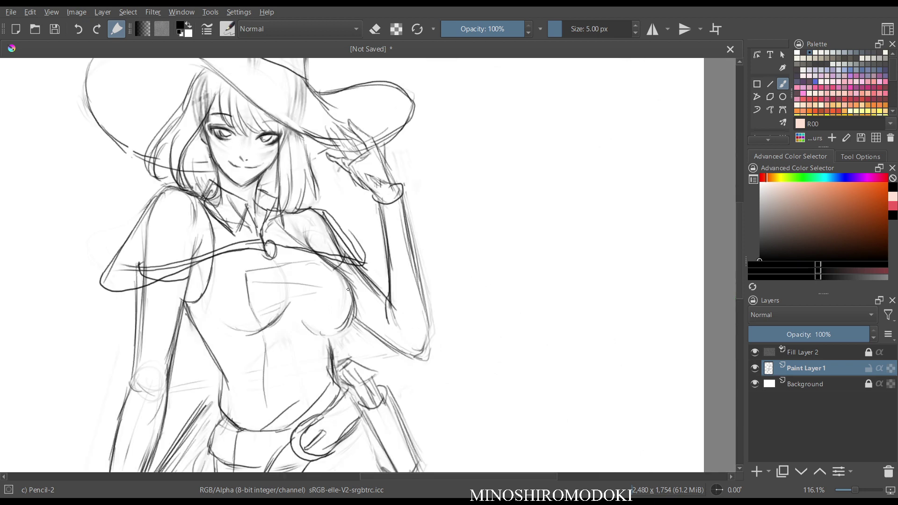
Lighten the torso garment's lines with the eraser and redraw its outline wider, running down to the waist.
key(e)
mouse_move(279, 280)
mouse_down()
mouse_move(248, 287)
mouse_move(283, 293)
mouse_move(246, 300)
mouse_up()
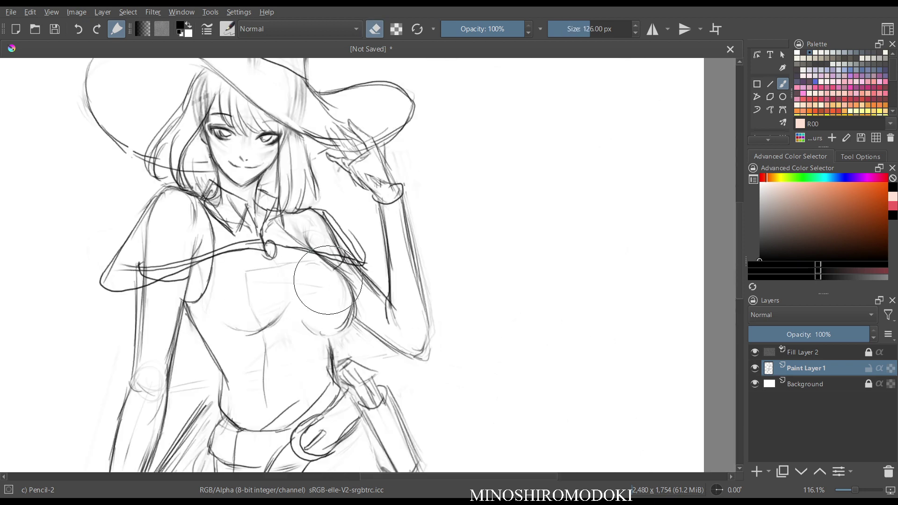
key(e)
mouse_move(326, 266)
mouse_down()
mouse_move(233, 275)
mouse_move(229, 297)
mouse_move(229, 275)
mouse_move(230, 322)
mouse_move(242, 358)
mouse_up()
drag(233, 327, 237, 417)
key(m)
key(m)
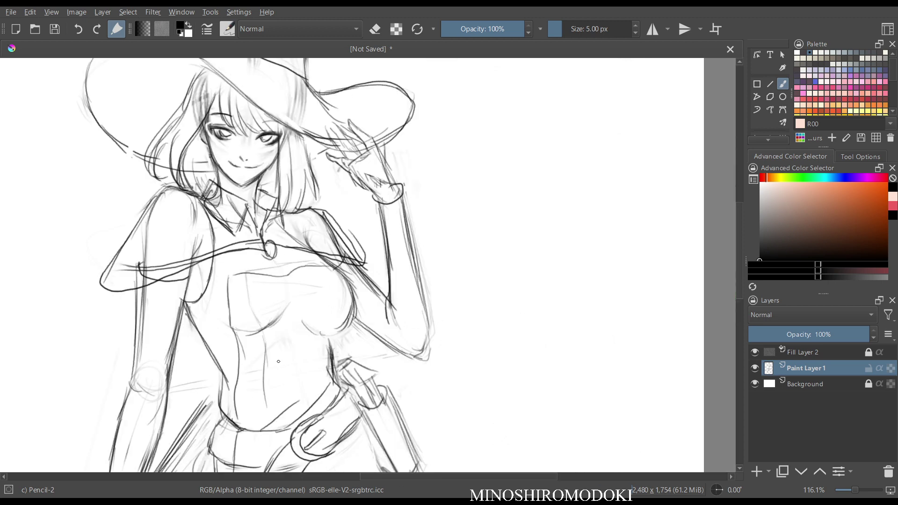
Undo the garment strokes on the torso back to the plain top under the cape.
key(ctrl+z)
key(ctrl+z)
key(ctrl+z)
key(ctrl+z)
key(ctrl+z)
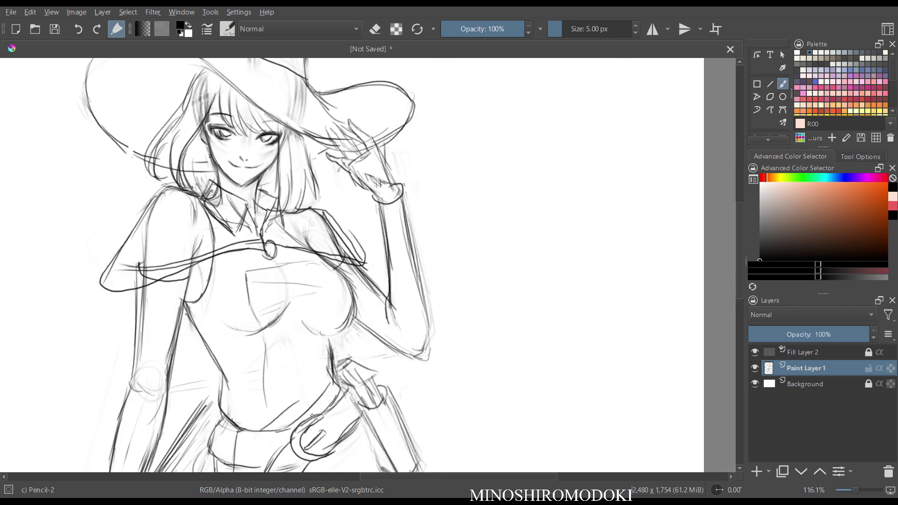
key(ctrl+z)
key(ctrl+z)
key(ctrl+z)
key(ctrl+z)
key(ctrl+z)
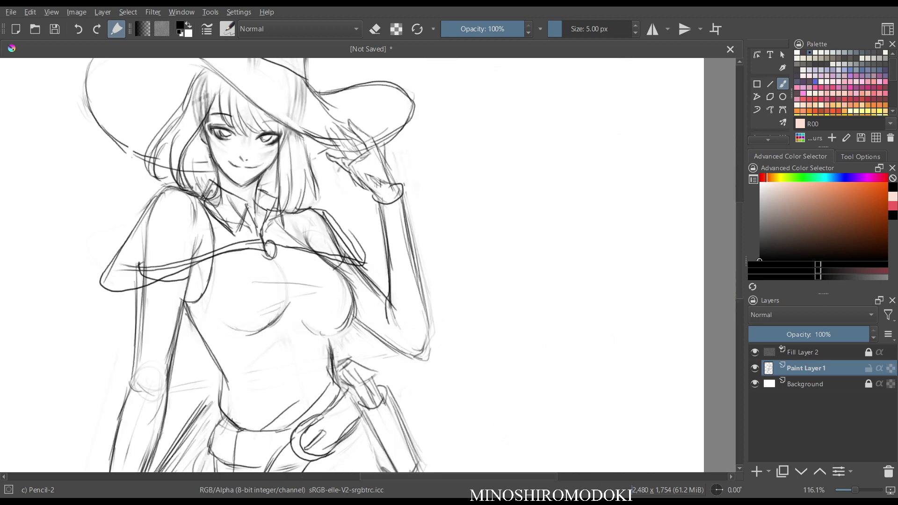
key(m)
key(m)
scroll(420, 237, down, 3)
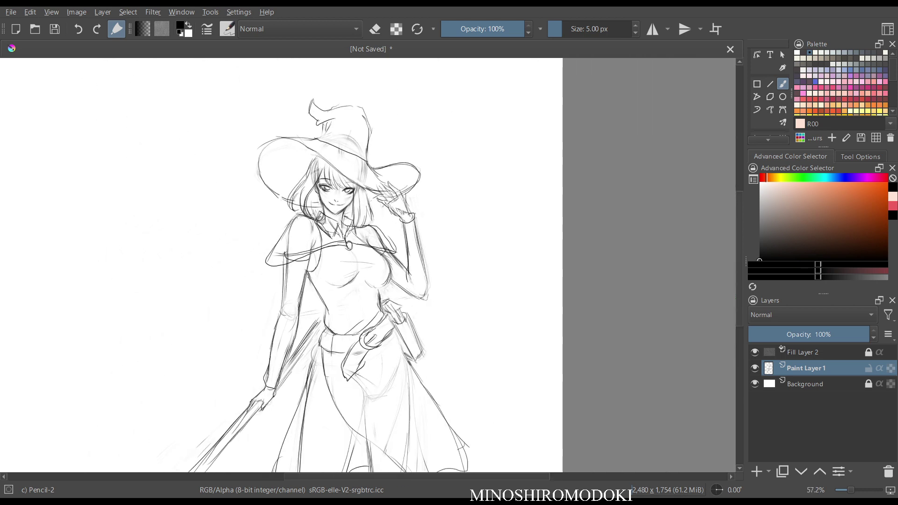
Undo all the shoulder cape strokes back to the bare shoulders and detached sleeves.
key(ctrl+z)
key(ctrl+z)
key(ctrl+z)
key(ctrl+z)
key(ctrl+z)
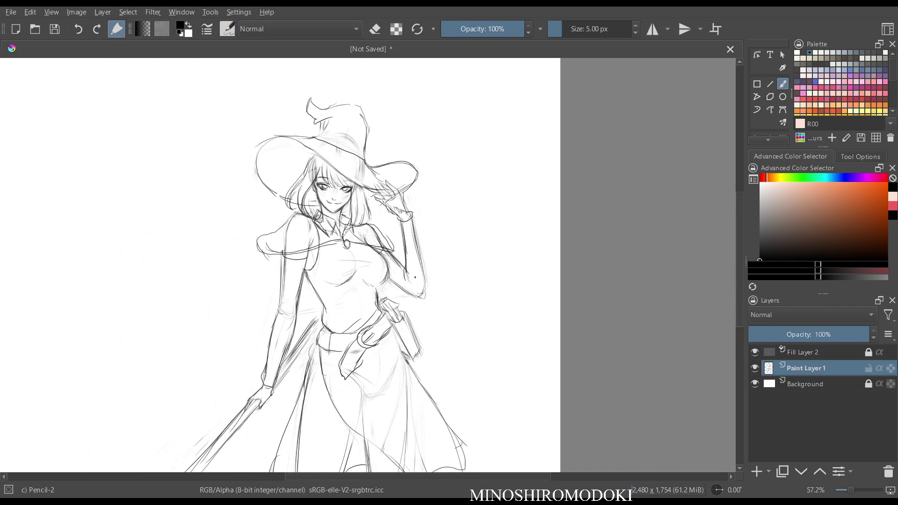
key(ctrl+z)
key(ctrl+z)
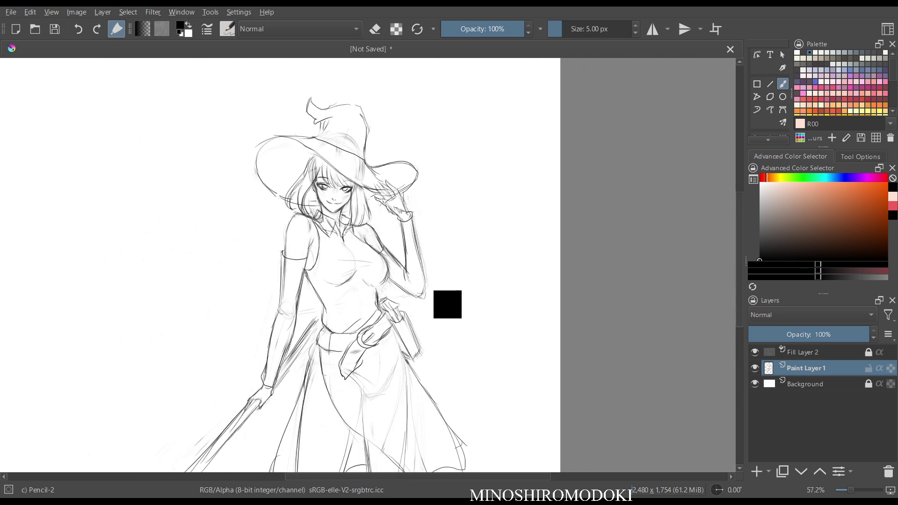
key(m)
key(m)
scroll(461, 226, down, 3)
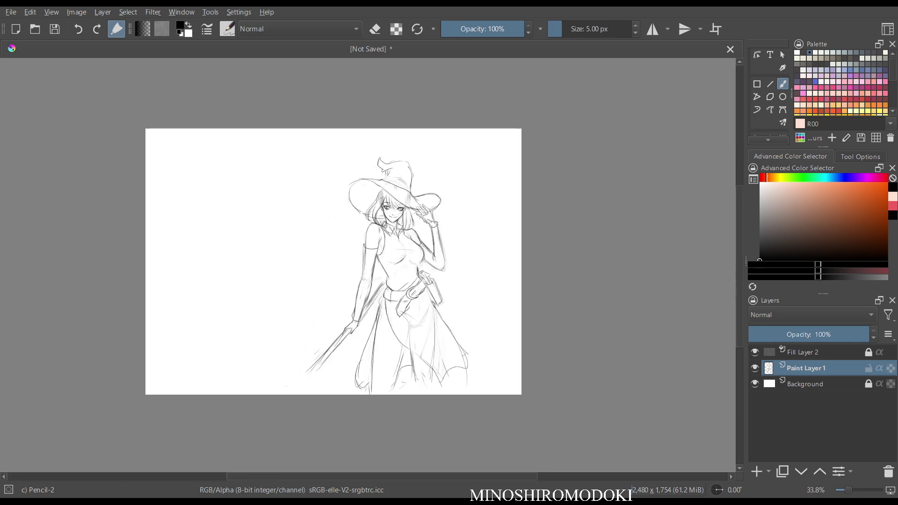
Draw vertical straps and a small hanging pouch along the belt, and tidy them with the eraser.
scroll(461, 226, up, 3)
scroll(349, 309, up, 2)
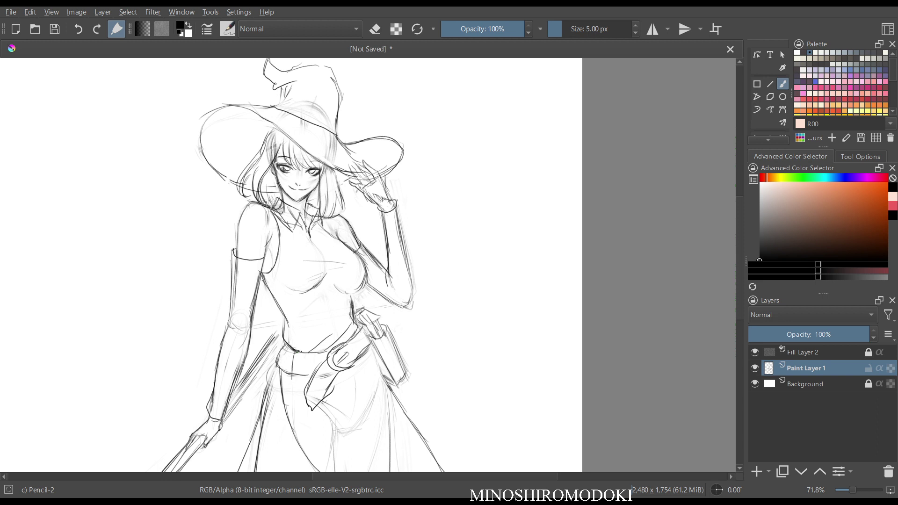
mouse_move(293, 352)
mouse_down()
mouse_move(290, 378)
mouse_move(301, 377)
mouse_up()
mouse_move(286, 344)
mouse_down()
mouse_move(274, 354)
mouse_move(287, 369)
mouse_up()
drag(299, 365, 298, 380)
drag(320, 350, 319, 363)
mouse_move(355, 332)
mouse_down()
mouse_move(369, 342)
mouse_move(360, 355)
mouse_up()
key(e)
key(e)
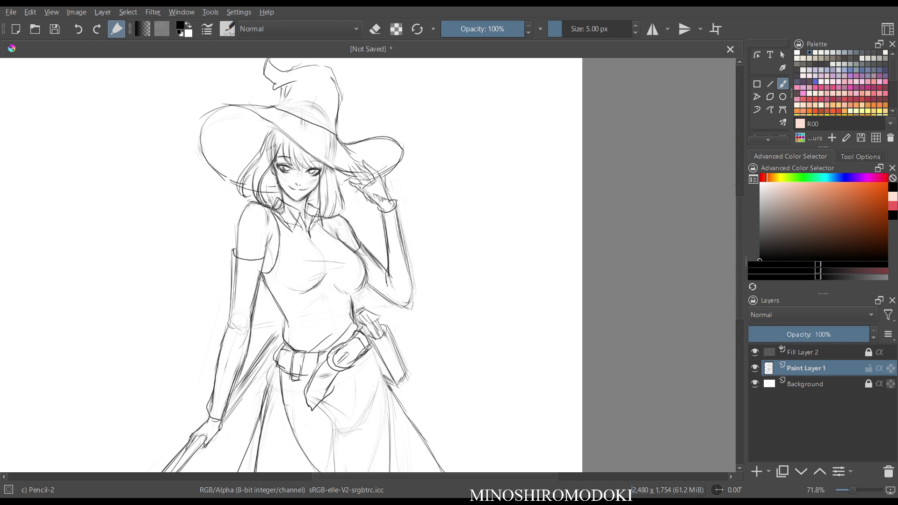
Erase the straight side line of the torso and redraw it as a curved waist down to the belt.
drag(276, 356, 281, 343)
key(e)
drag(277, 282, 256, 309)
key(e)
drag(264, 264, 285, 326)
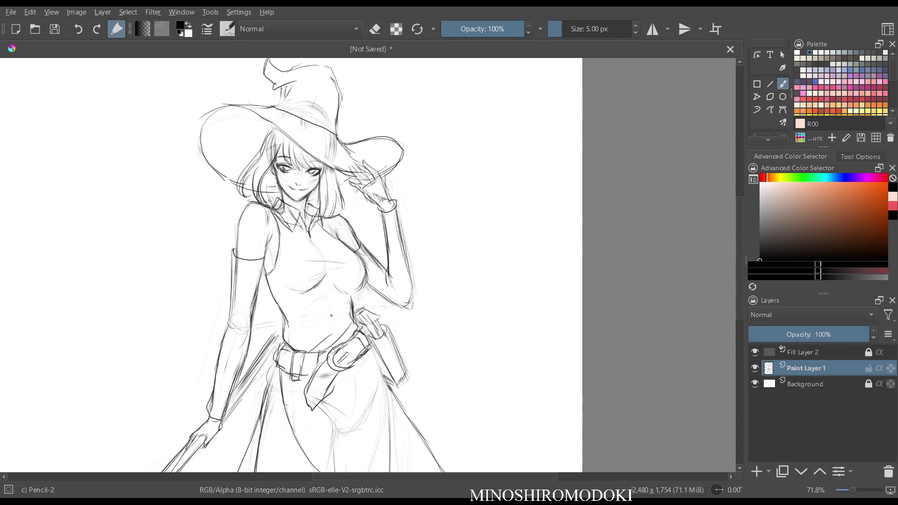
Erase stray marks beside the figure and add a new paint layer above the sketch layer.
drag(461, 266, 457, 293)
key(m)
key(m)
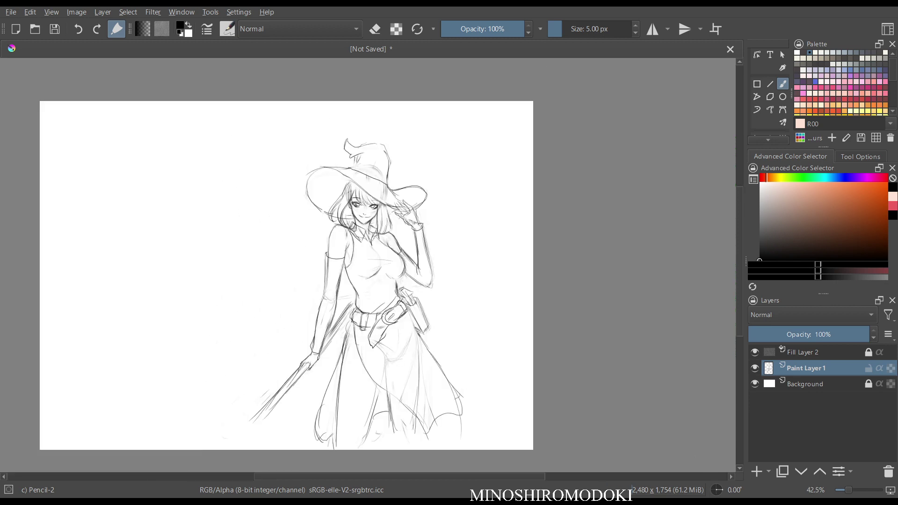
drag(457, 335, 456, 315)
key(e)
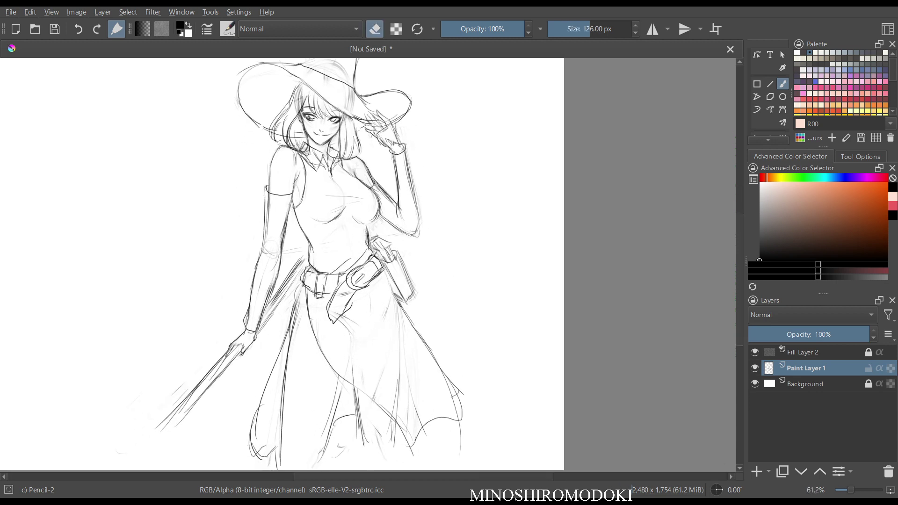
key(minus)
drag(484, 194, 480, 240)
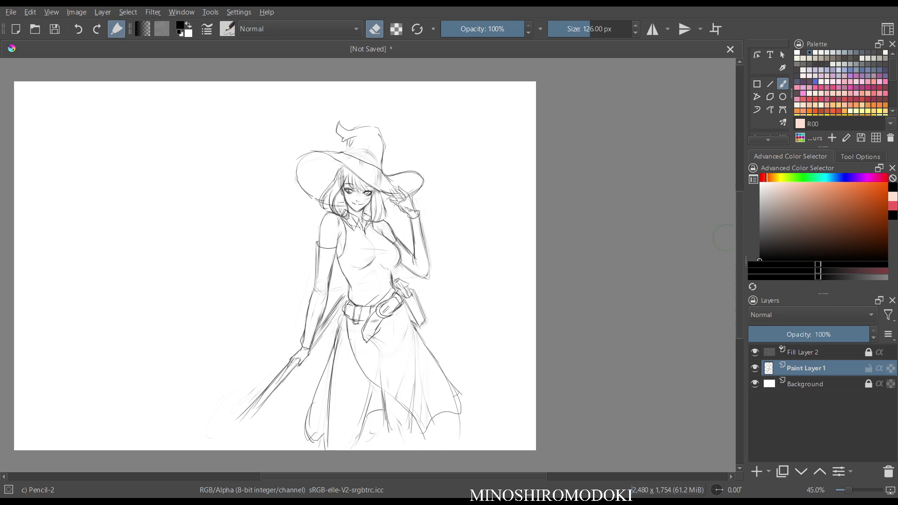
key(Insert)
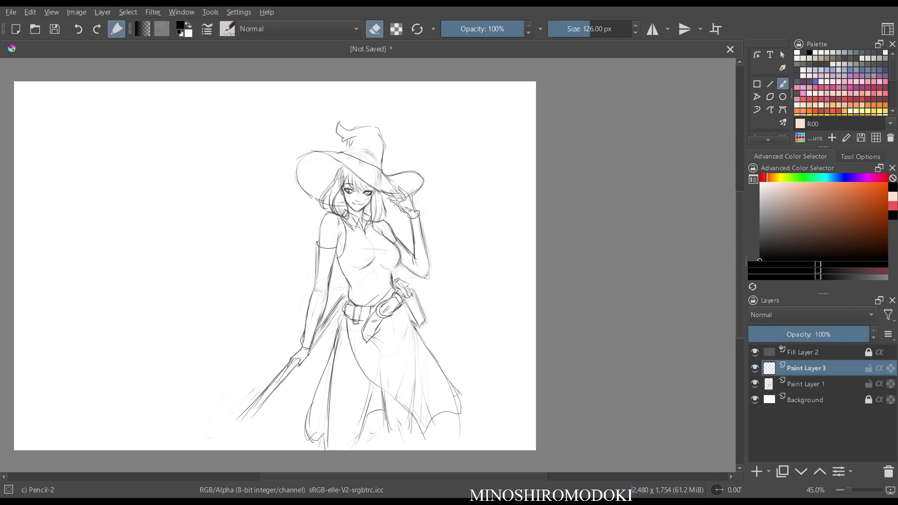
Lower the opacity of the sketch on Paint Layer 1 so it turns faint, and make Paint Layer 3 active again.
click(805, 384)
drag(811, 334, 768, 334)
click(805, 368)
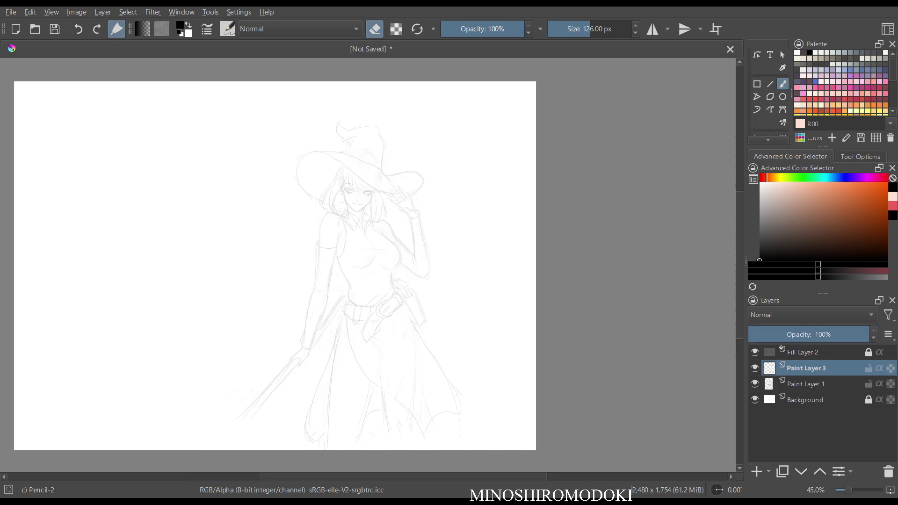
With the Ink-3 Gpen brush at 5 px, ink the upper and lower lid lines of both eyes over the sketch.
drag(374, 297, 376, 89)
drag(376, 89, 377, 299)
key(m)
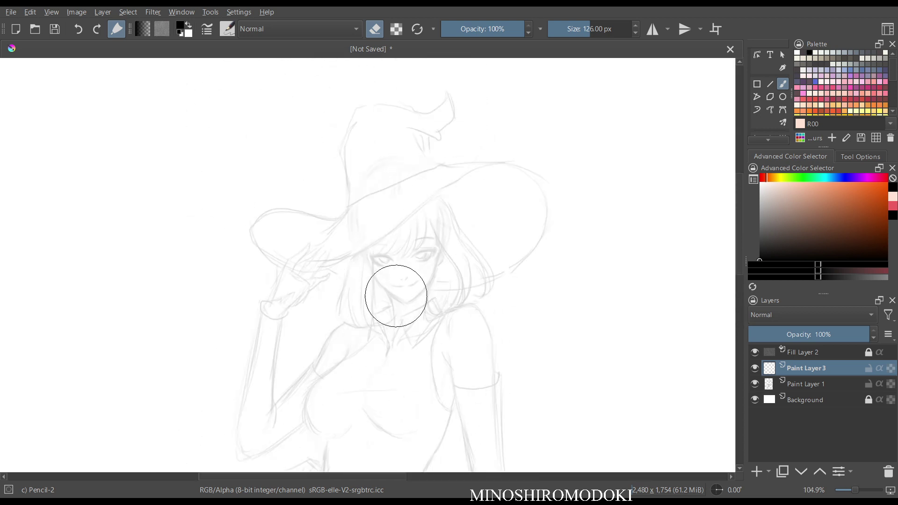
scroll(396, 296, up, 4)
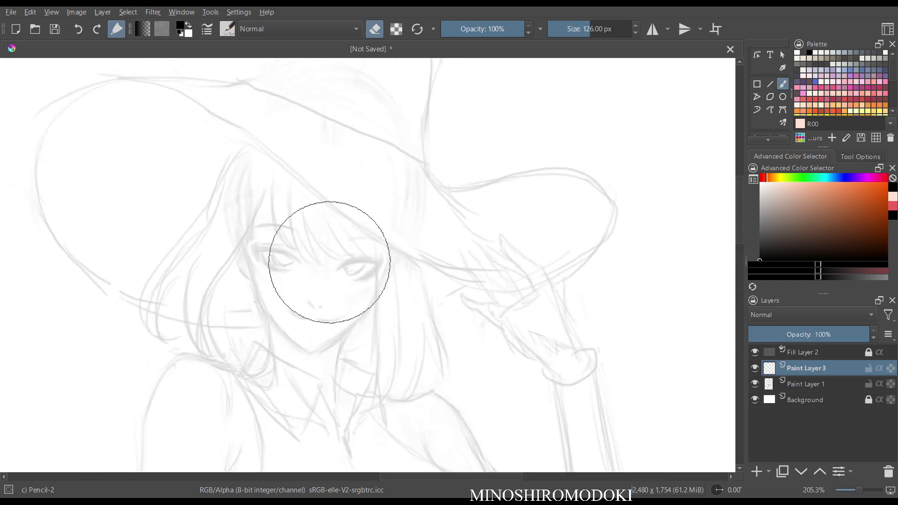
right_click(340, 278)
click(282, 336)
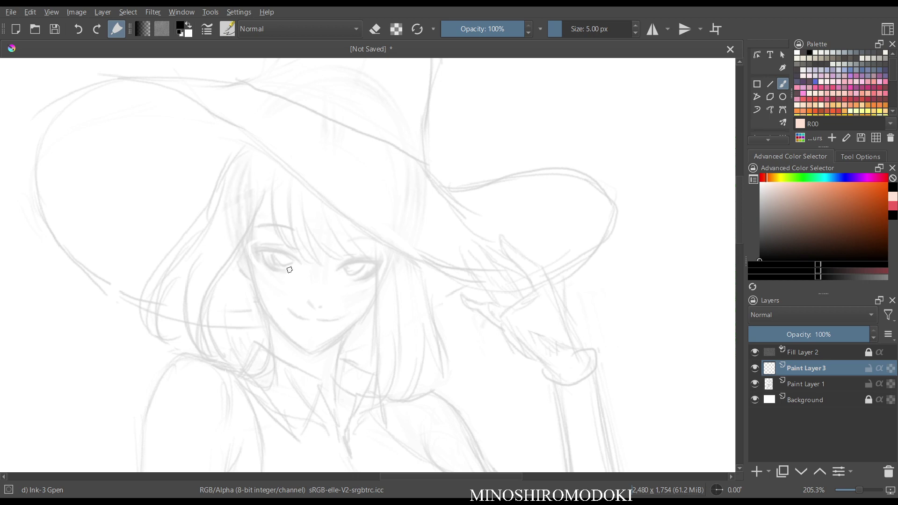
scroll(289, 270, up, 2)
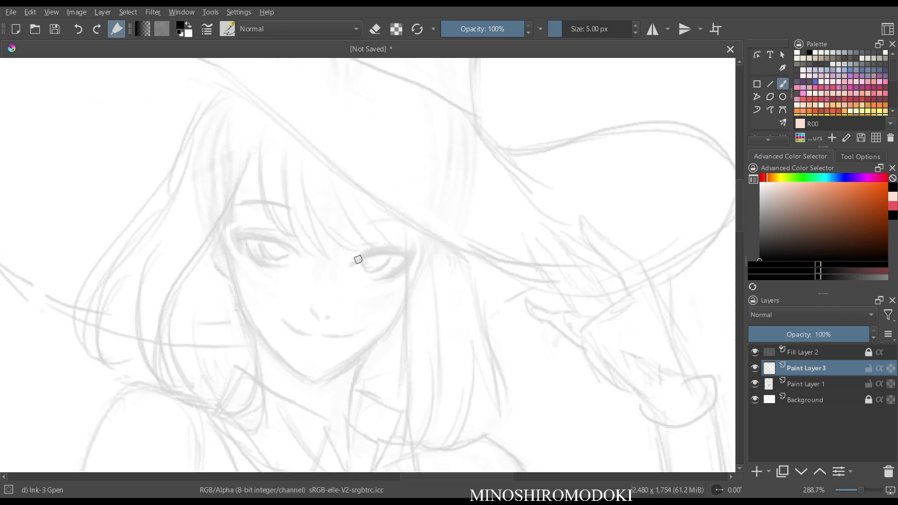
mouse_move(352, 265)
mouse_down()
mouse_move(389, 254)
mouse_move(356, 263)
mouse_move(393, 251)
mouse_move(422, 257)
mouse_move(377, 278)
mouse_up()
key(m)
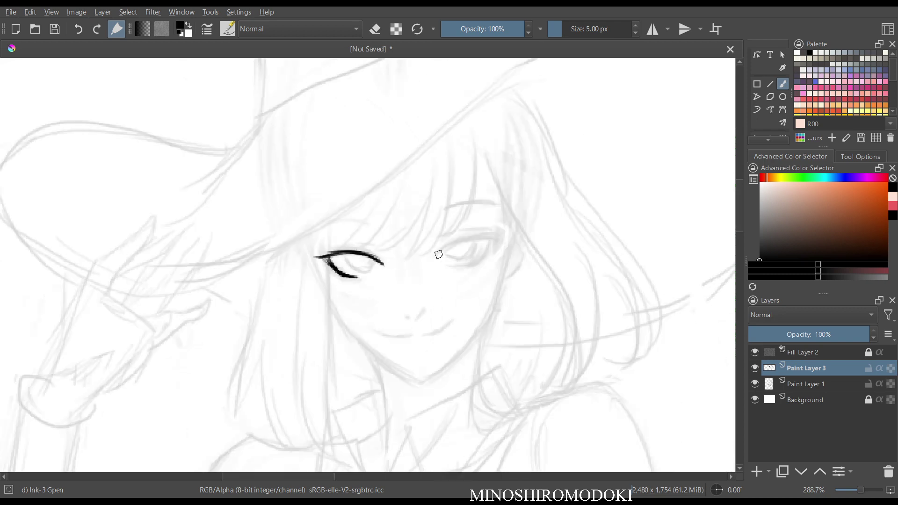
mouse_move(434, 257)
mouse_down()
mouse_move(468, 236)
mouse_move(495, 238)
mouse_move(461, 265)
mouse_up()
key(m)
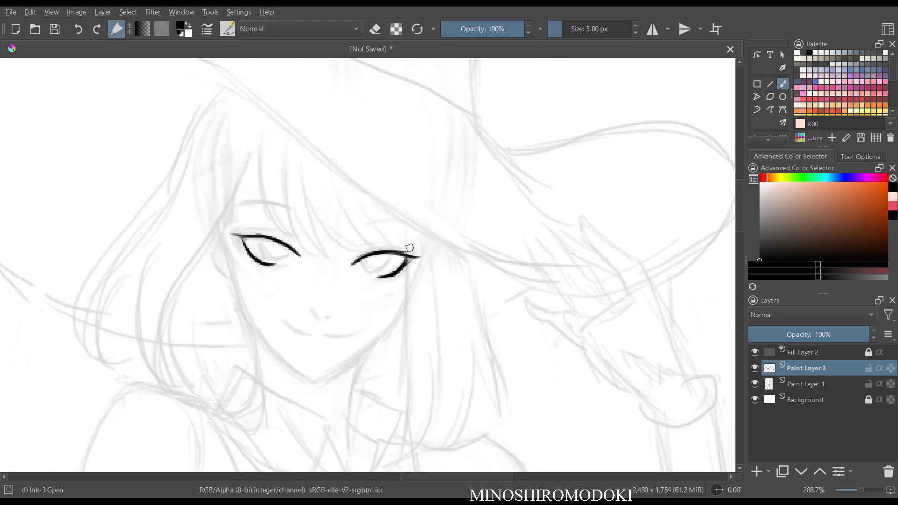
Strengthen the upper lid line and ink the irises of both eyes, checking them in the mirrored view.
mouse_move(233, 234)
mouse_down()
mouse_move(264, 237)
mouse_move(271, 258)
mouse_move(291, 254)
mouse_up()
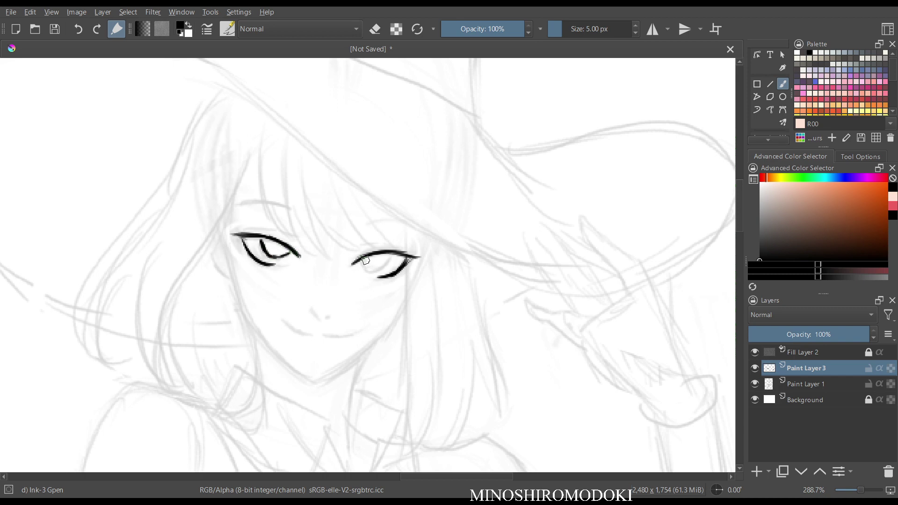
mouse_move(366, 260)
mouse_down()
mouse_move(383, 268)
mouse_move(393, 258)
mouse_move(374, 268)
mouse_up()
key(m)
key(m)
drag(415, 238, 415, 355)
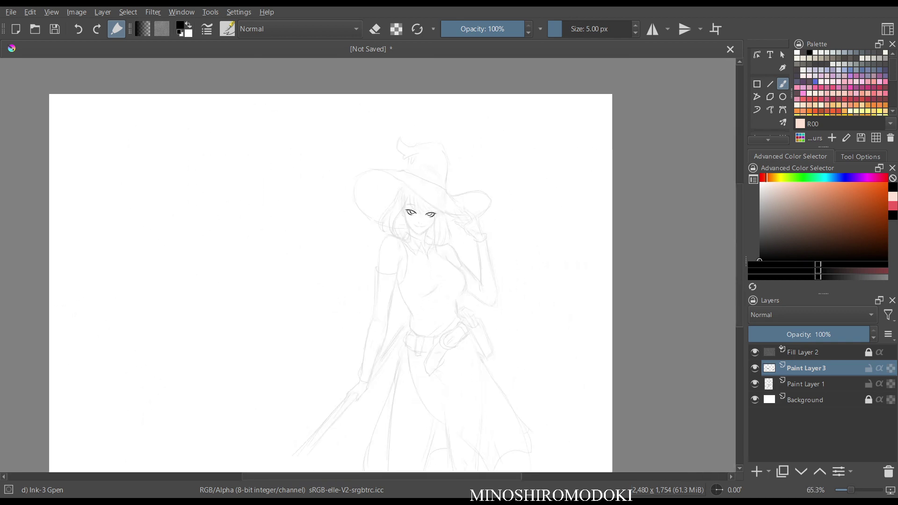
Ink the jawline along both cheeks down to the pointed chin.
scroll(412, 219, up, 5)
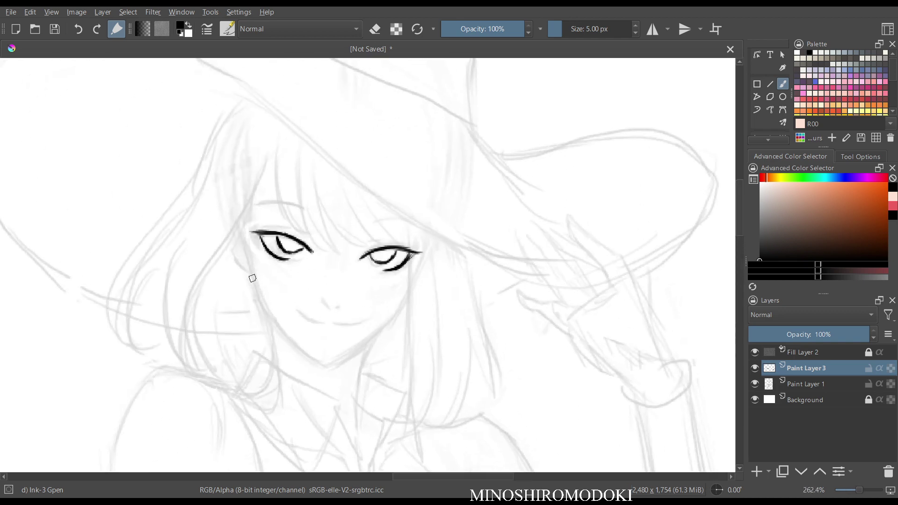
mouse_move(247, 263)
mouse_down()
mouse_move(260, 299)
mouse_move(299, 346)
mouse_up()
drag(262, 304, 310, 352)
drag(272, 320, 316, 357)
drag(274, 323, 321, 360)
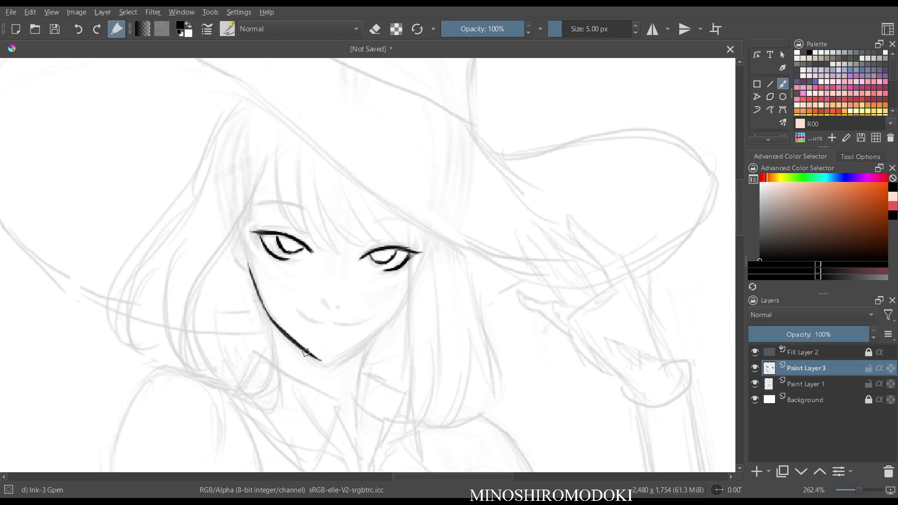
mouse_move(406, 291)
mouse_down()
mouse_move(393, 318)
mouse_move(338, 360)
mouse_up()
drag(380, 329, 327, 361)
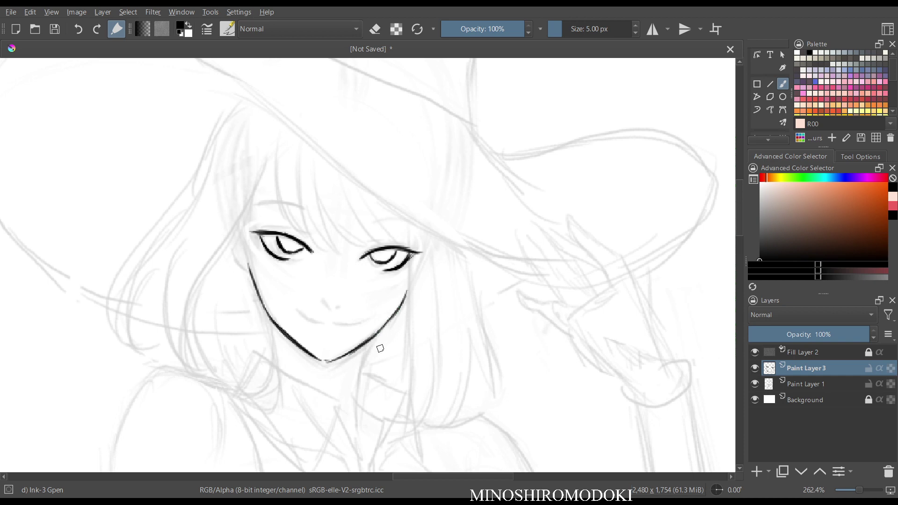
Ink the small nose marks and the smiling mouth, and check the face mirrored and from a distance.
drag(322, 299, 323, 301)
click(337, 305)
drag(296, 310, 321, 321)
mouse_move(332, 322)
mouse_down()
mouse_move(367, 318)
mouse_move(333, 322)
mouse_up()
key(m)
key(m)
scroll(492, 224, down, 1)
scroll(486, 227, down, 4)
scroll(486, 229, up, 3)
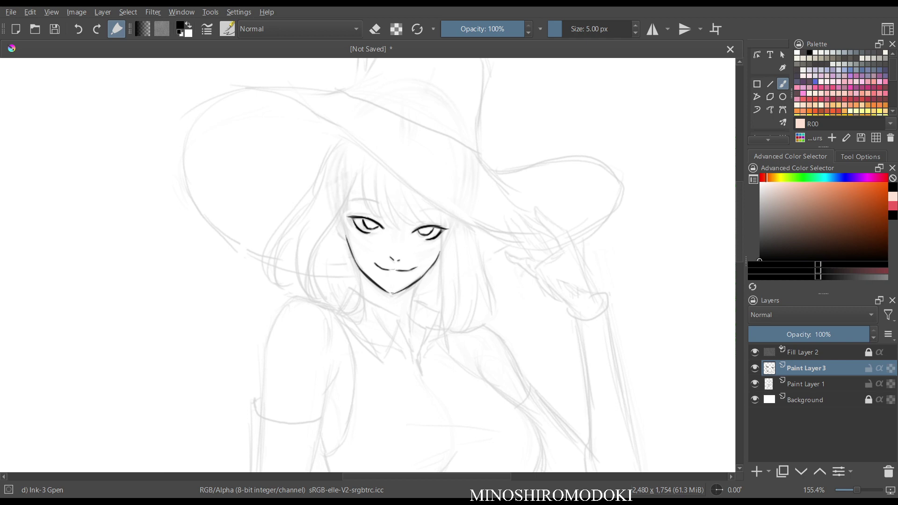
Erase the inked irises from both eyes while keeping the lid lines.
scroll(393, 231, up, 3)
scroll(376, 233, up, 1)
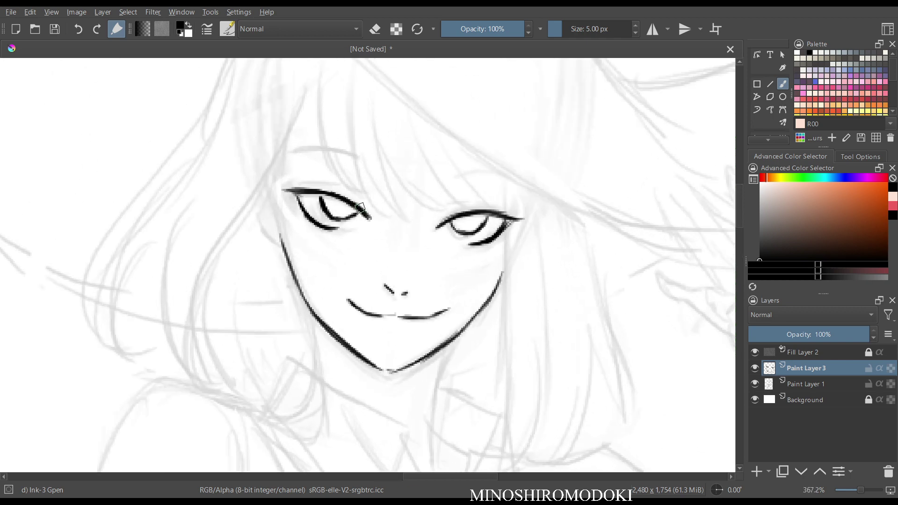
key(e)
mouse_move(325, 214)
mouse_down()
mouse_move(335, 194)
mouse_move(328, 214)
mouse_move(349, 218)
mouse_move(339, 216)
mouse_up()
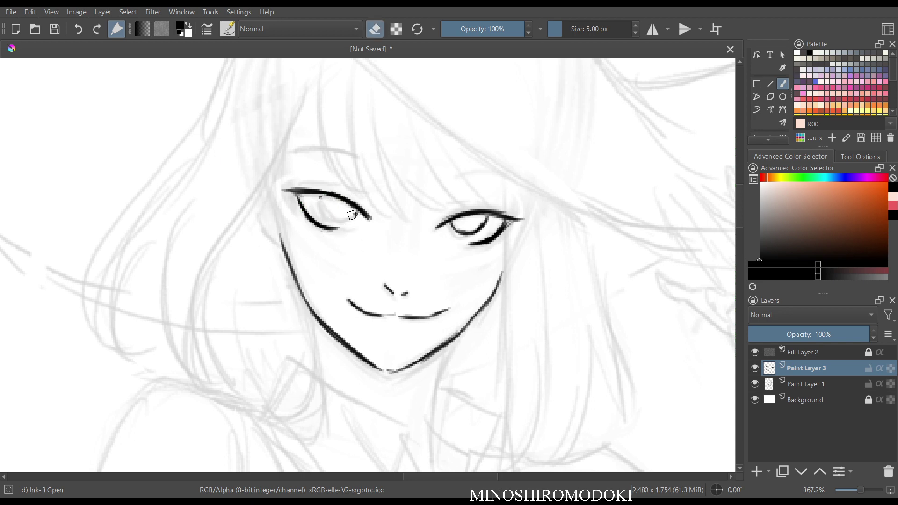
mouse_move(481, 227)
mouse_down()
mouse_move(453, 228)
mouse_move(486, 221)
mouse_move(462, 232)
mouse_up()
key(m)
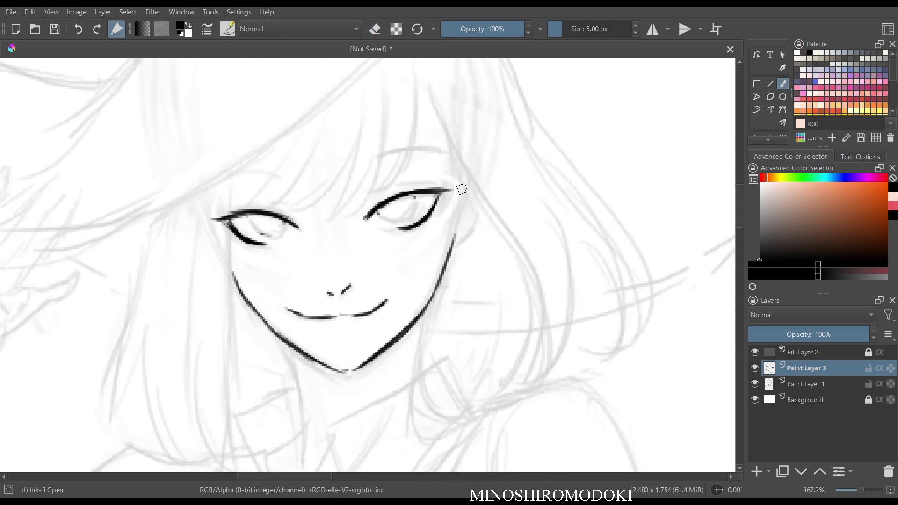
key(m)
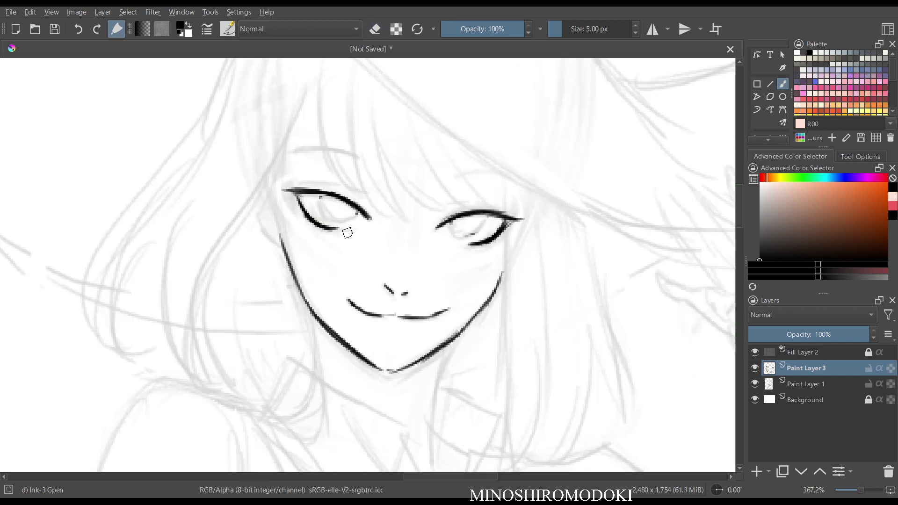
Lasso both eyes, adjust their size and position slightly with a transform, and clear the selection.
key(e)
key(l)
mouse_move(431, 202)
mouse_down()
mouse_move(391, 188)
mouse_move(287, 180)
mouse_move(356, 248)
mouse_move(493, 258)
mouse_move(442, 187)
mouse_up()
key(ctrl+t)
drag(537, 172, 527, 176)
drag(402, 239, 406, 239)
key(Return)
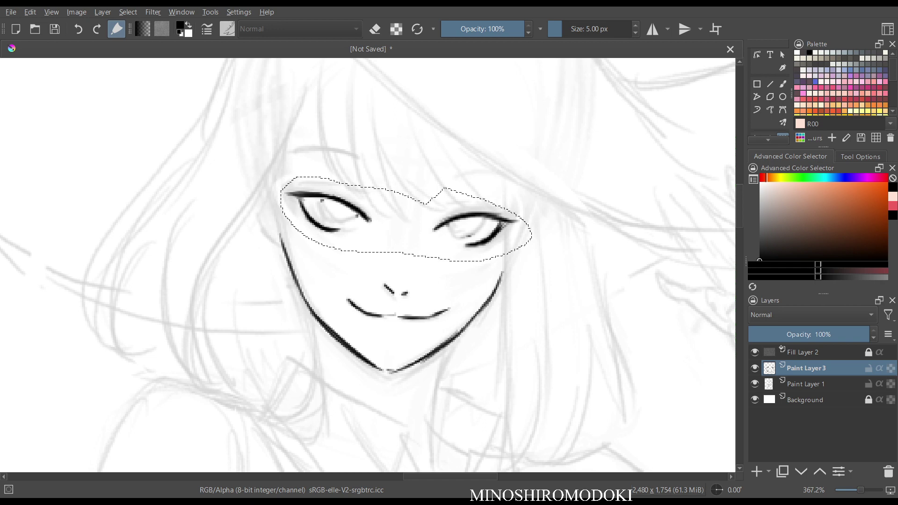
key(ctrl+shift+a)
Redraw the irises in both eyes with the ink brush and check the face in the mirrored view.
key(b)
scroll(427, 277, up, 2)
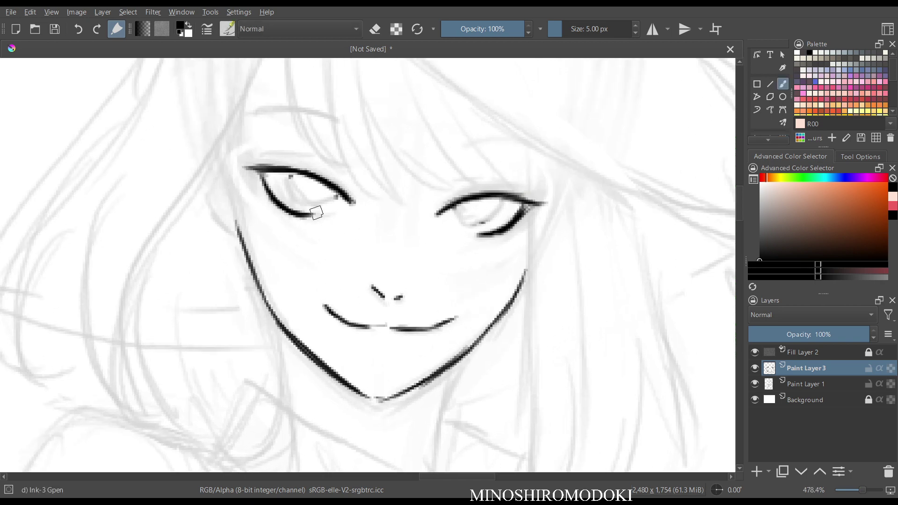
key(e)
key(e)
drag(294, 179, 313, 203)
key(ctrl+z)
mouse_move(458, 209)
mouse_down()
mouse_move(467, 220)
mouse_move(490, 214)
mouse_move(482, 220)
mouse_move(499, 204)
mouse_up()
key(m)
key(m)
drag(535, 167, 413, 170)
scroll(344, 134, down, 5)
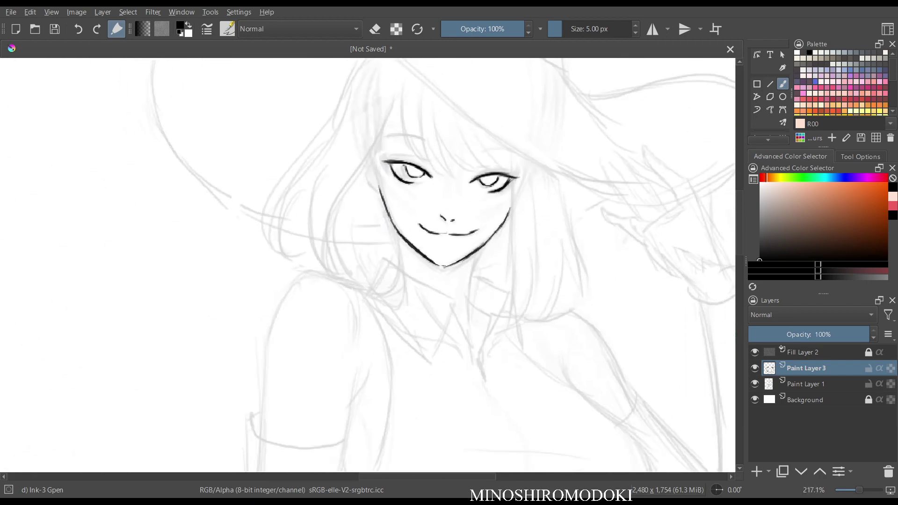
Ink the strands of the bangs falling across the forehead to just above the eyes.
scroll(343, 134, up, 4)
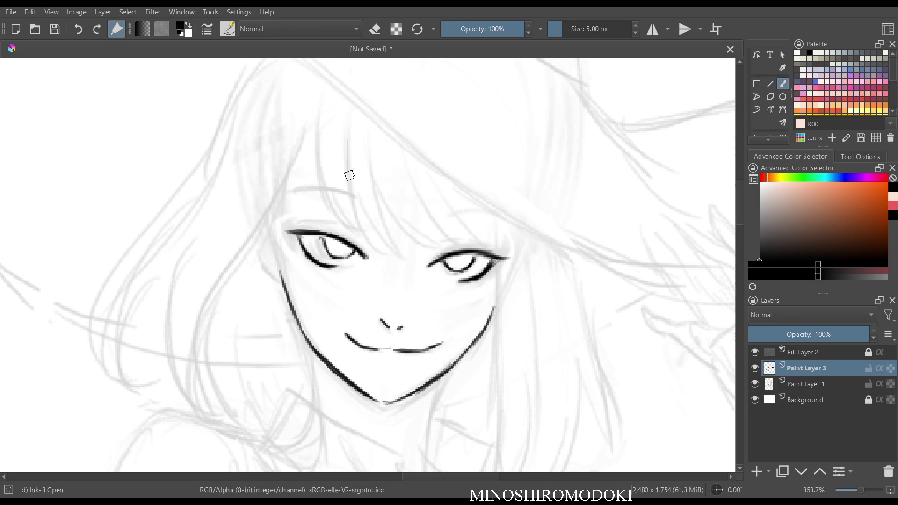
drag(349, 120, 354, 198)
drag(348, 167, 373, 236)
drag(341, 170, 375, 246)
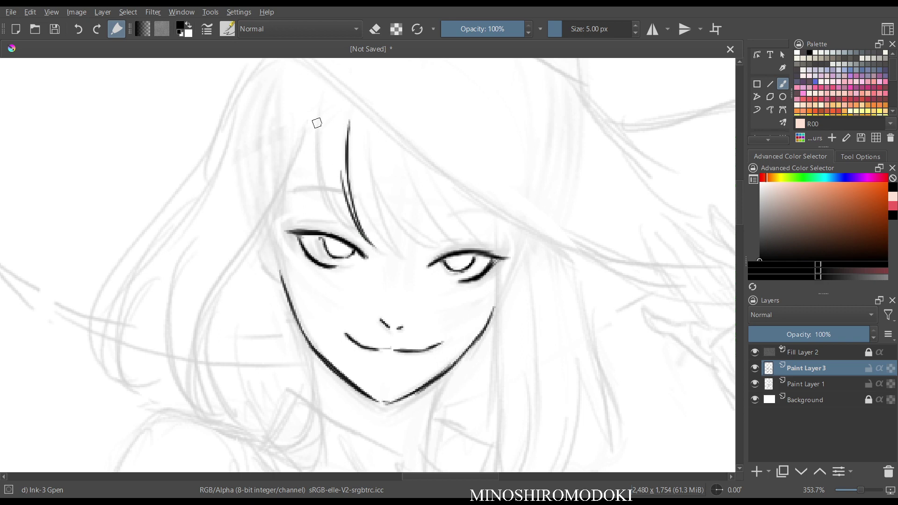
mouse_move(316, 114)
mouse_down()
mouse_move(308, 135)
mouse_move(315, 118)
mouse_move(315, 176)
mouse_up()
mouse_move(313, 140)
mouse_down()
mouse_move(325, 202)
mouse_move(377, 244)
mouse_up()
mouse_move(346, 174)
mouse_down()
mouse_move(387, 245)
mouse_move(360, 180)
mouse_move(386, 236)
mouse_up()
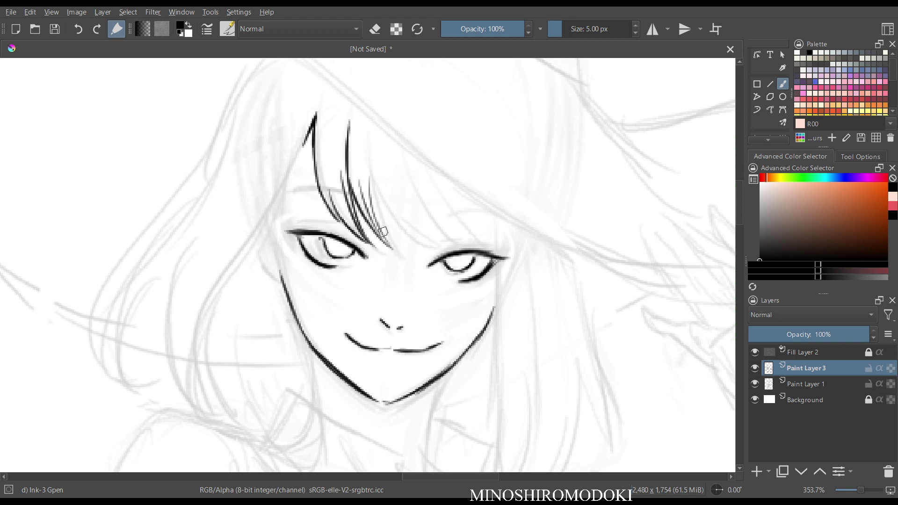
drag(366, 145, 395, 244)
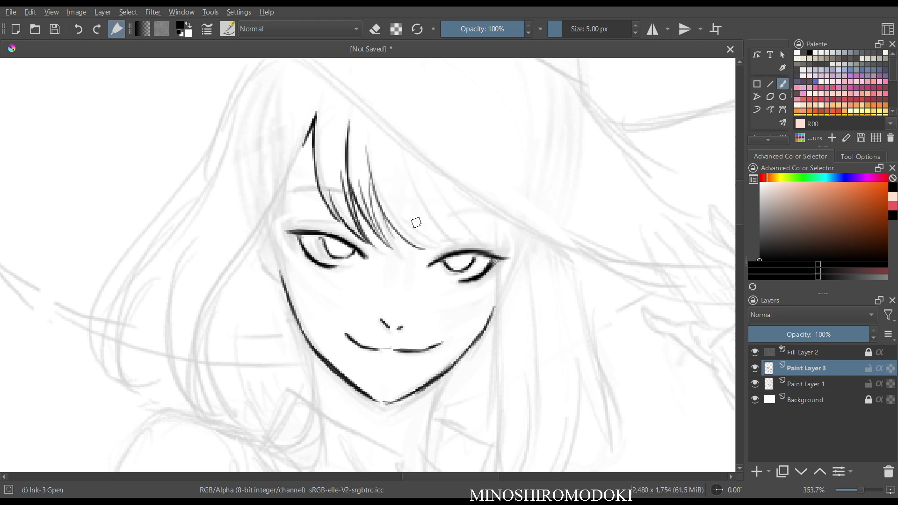
drag(391, 164, 428, 249)
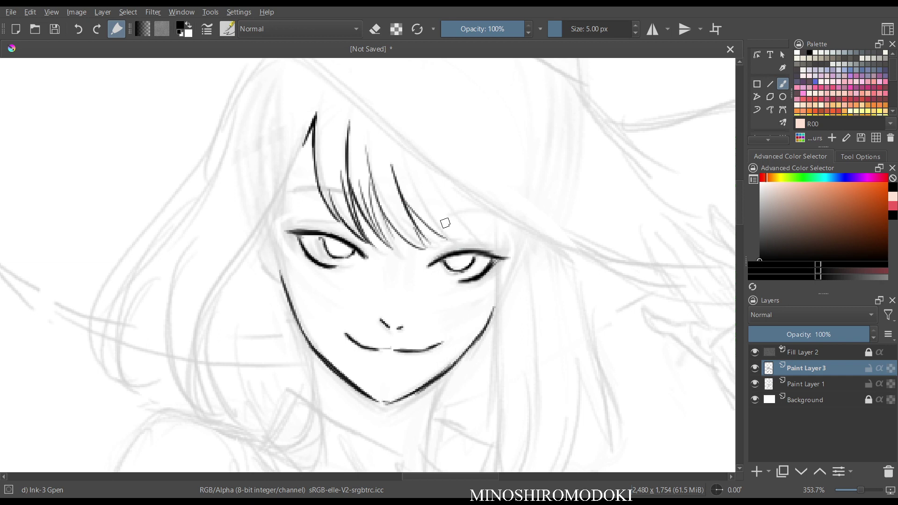
drag(435, 179, 490, 247)
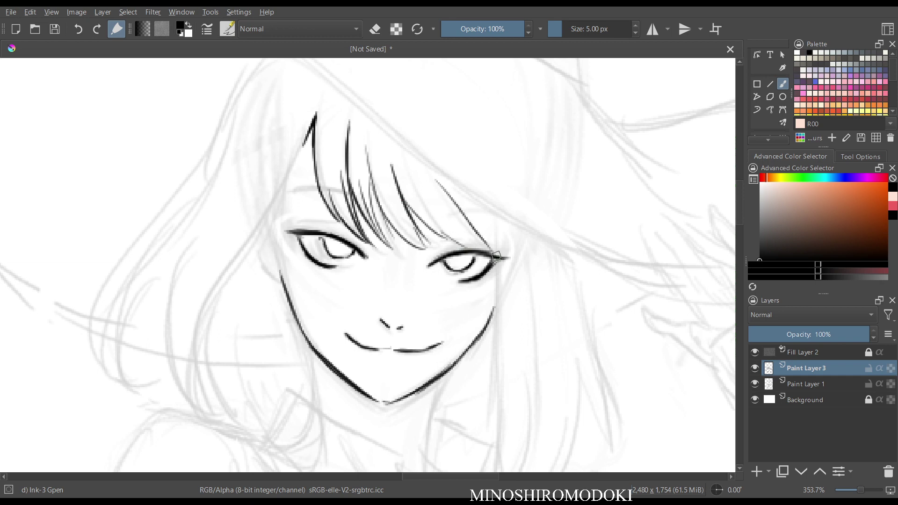
Ink the long hair lock beside the cheek on the raised-hand side, with its curved tip and an outer strand.
mouse_move(489, 214)
mouse_down()
mouse_move(496, 252)
mouse_move(425, 162)
mouse_move(436, 226)
mouse_move(424, 338)
mouse_up()
scroll(542, 215, down, 2)
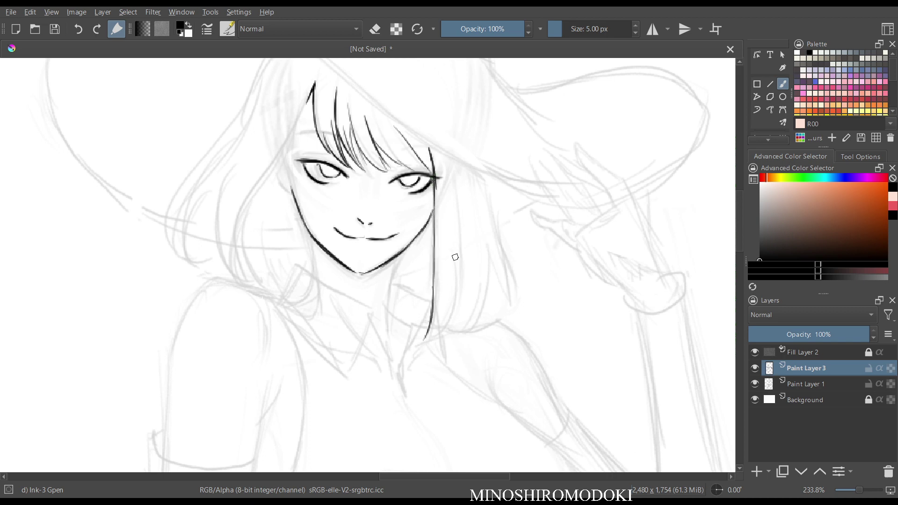
drag(453, 238, 460, 304)
mouse_move(453, 268)
mouse_down()
mouse_move(446, 321)
mouse_move(438, 331)
mouse_move(445, 303)
mouse_move(425, 341)
mouse_up()
key(m)
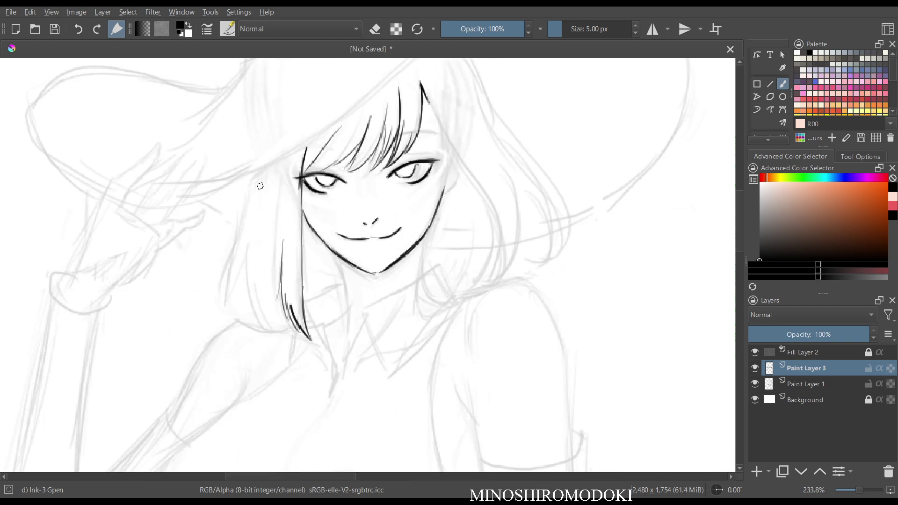
drag(248, 192, 231, 249)
Set the eraser to 32 px and erase the inner curved strands of the side lock, returning to the ink brush.
key(e)
key(m)
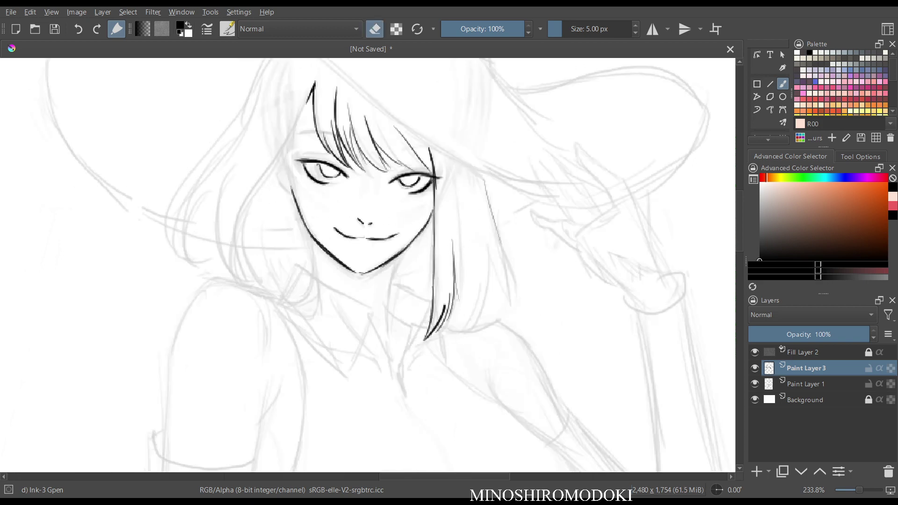
drag(586, 28, 594, 29)
key(bracketleft)
key(bracketleft)
key(bracketleft)
key(bracketleft)
key(bracketleft)
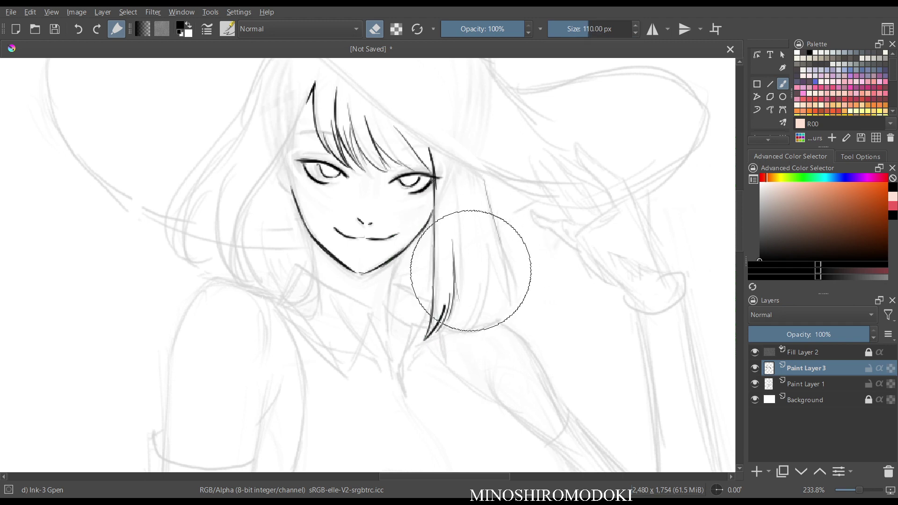
key(bracketleft)
key(bracketleft)
key(bracketleft)
key(bracketleft)
key(bracketleft)
key(bracketleft)
key(bracketleft)
key(bracketleft)
key(bracketleft)
key(bracketleft)
key(bracketleft)
key(bracketleft)
key(bracketleft)
key(bracketleft)
key(bracketleft)
key(bracketleft)
key(bracketleft)
drag(461, 260, 450, 323)
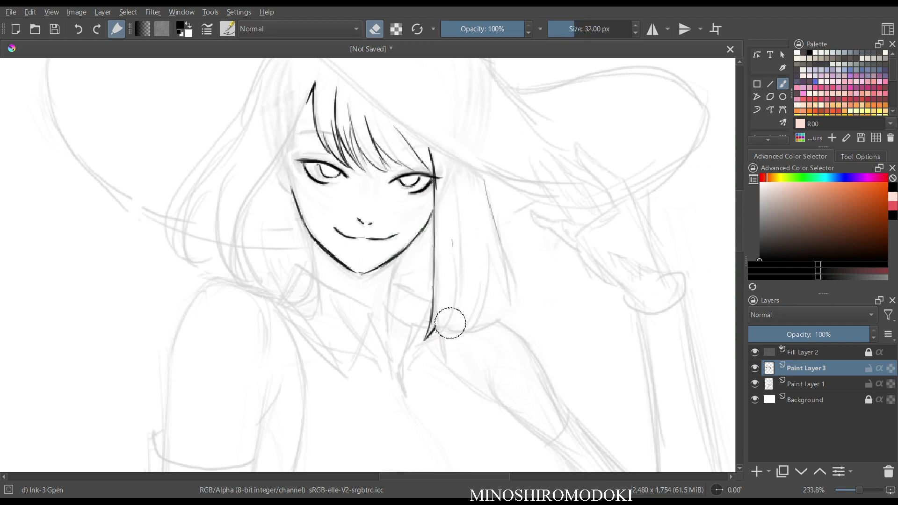
key(e)
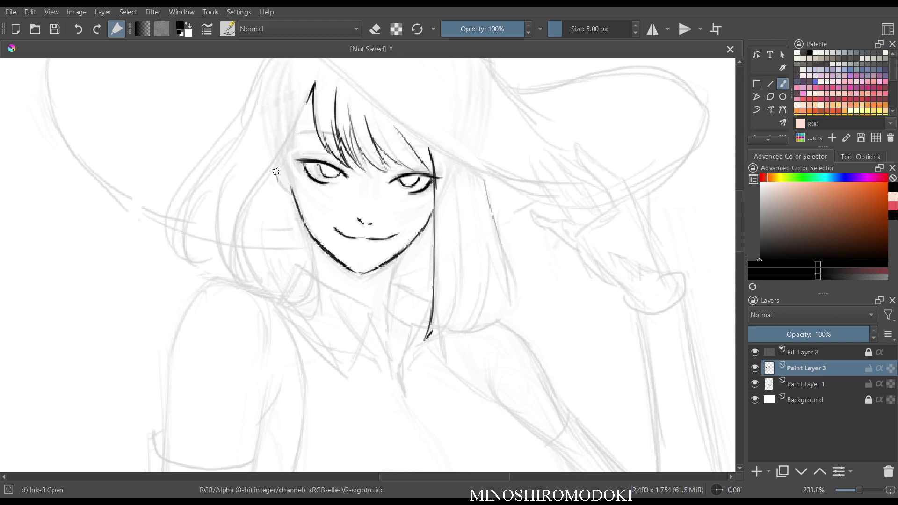
Ink the visible ear and the front hair lock sweeping from the bangs past it to the shoulder.
drag(275, 171, 279, 184)
mouse_move(309, 97)
mouse_down()
mouse_move(251, 195)
mouse_move(246, 241)
mouse_move(259, 282)
mouse_up()
drag(235, 202, 259, 283)
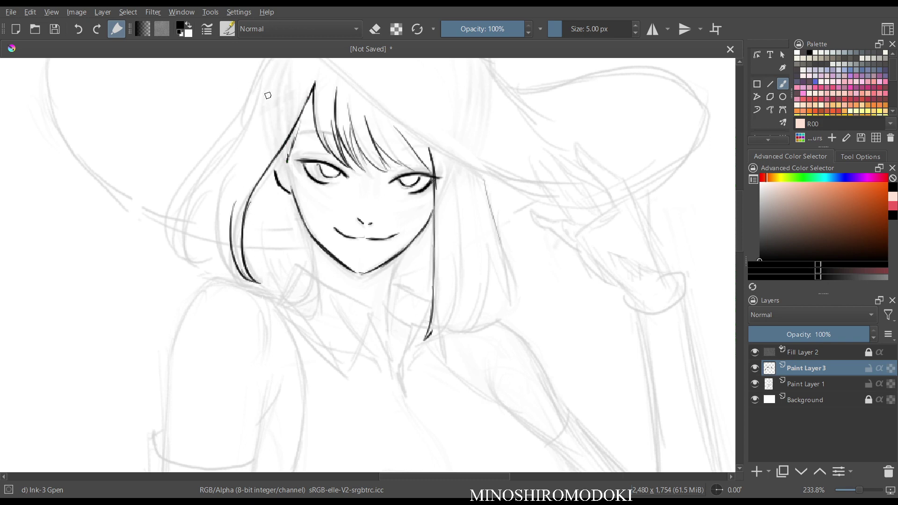
Ink the outer hair contour from under the hat brim down to the shoulder on the ear side.
drag(327, 156, 327, 187)
drag(294, 118, 284, 194)
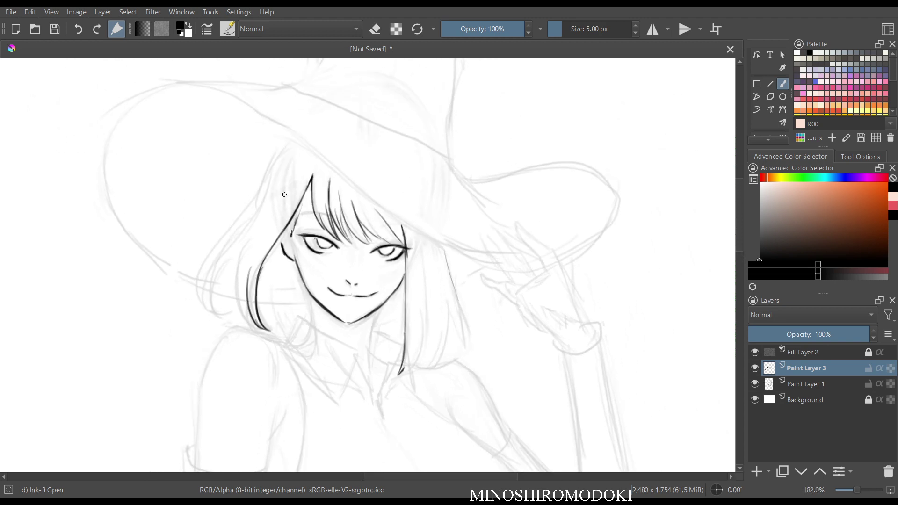
drag(286, 147, 224, 252)
drag(255, 206, 216, 309)
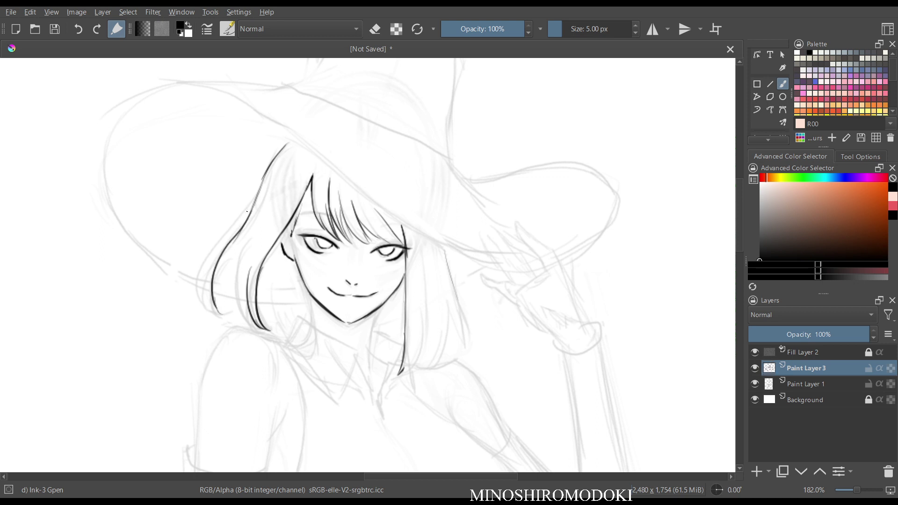
Ink the outer strands and curved tips of the ear-side hair, plus the ragged hair edge behind the neck.
mouse_move(247, 212)
mouse_down()
mouse_move(206, 259)
mouse_move(211, 318)
mouse_up()
drag(206, 276, 234, 325)
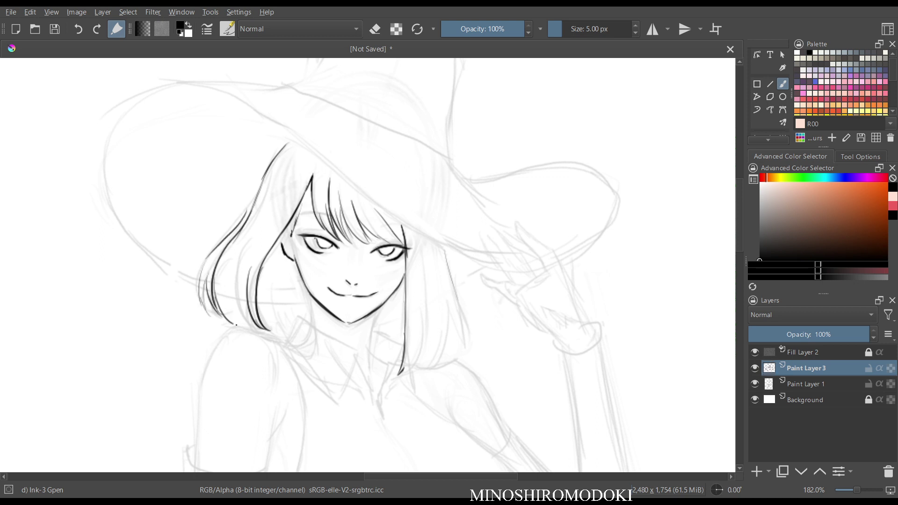
drag(231, 258, 256, 333)
key(m)
key(m)
key(m)
key(m)
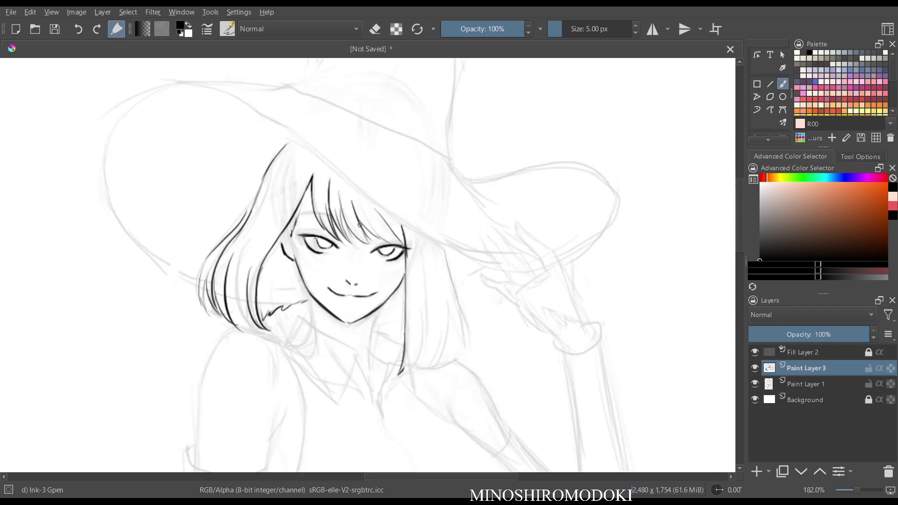
Ink the outer strands of the raised-hand-side hair and reinforce the line running down beside the cheek.
drag(403, 239, 401, 372)
drag(449, 272, 468, 323)
mouse_move(443, 253)
mouse_down()
mouse_move(445, 316)
mouse_move(437, 268)
mouse_move(434, 363)
mouse_up()
key(m)
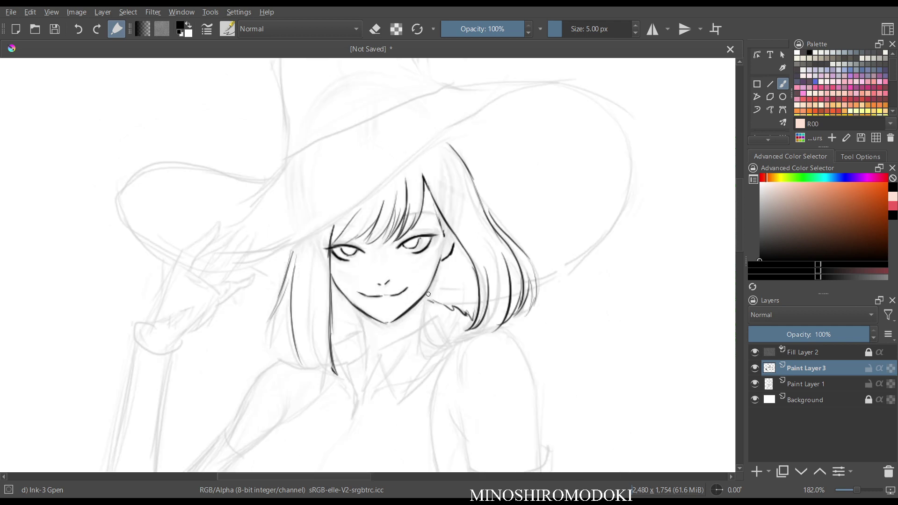
Clean up the inside of the raised-hand-side hair with the eraser and ink its inner strands and lower tips.
key(m)
key(e)
mouse_move(401, 331)
mouse_down()
mouse_move(411, 371)
mouse_move(405, 288)
mouse_up()
key(e)
mouse_move(406, 257)
mouse_down()
mouse_move(406, 303)
mouse_move(403, 293)
mouse_move(393, 379)
mouse_up()
mouse_move(424, 283)
mouse_down()
mouse_move(424, 324)
mouse_move(421, 310)
mouse_move(399, 378)
mouse_up()
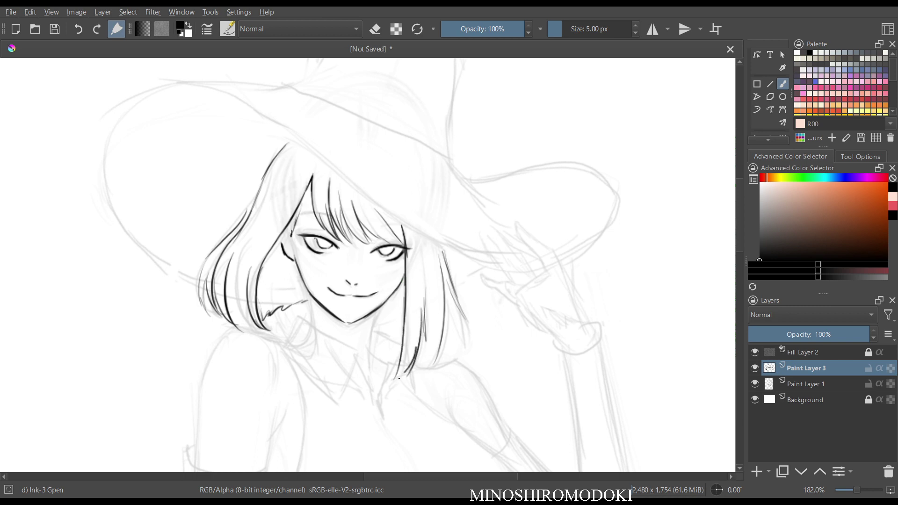
mouse_move(444, 272)
mouse_down()
mouse_move(441, 353)
mouse_move(438, 332)
mouse_move(413, 369)
mouse_up()
key(m)
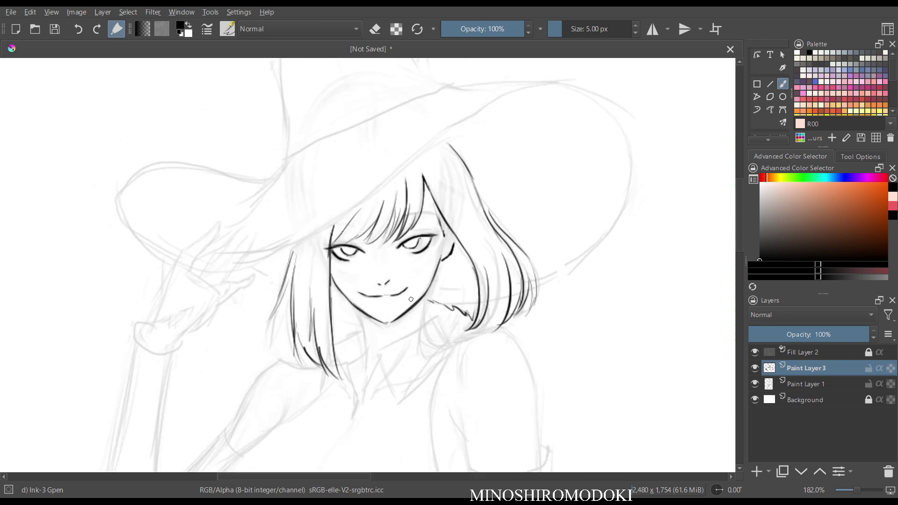
key(m)
scroll(442, 253, down, 2)
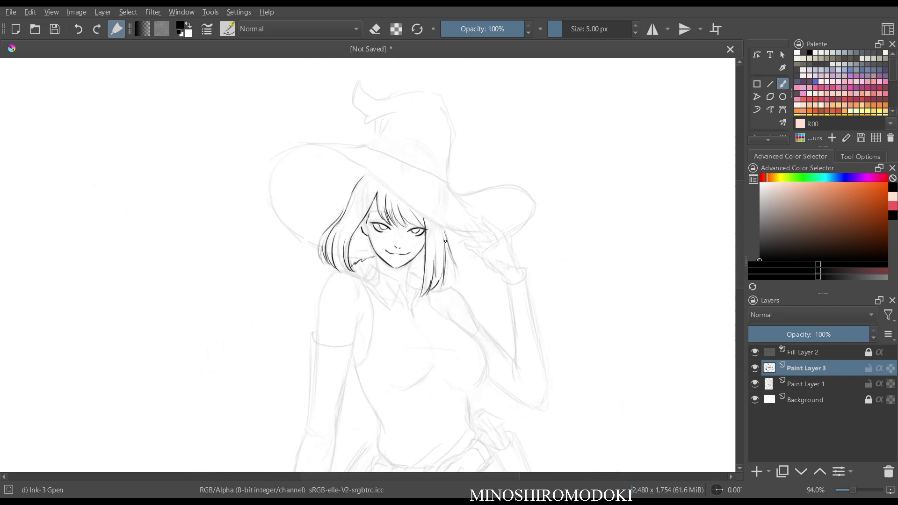
Erase the inked ear-side hair from below the upper contour down to the shoulder, returning to the ink brush.
key(e)
mouse_move(319, 236)
mouse_down()
mouse_move(325, 248)
mouse_move(335, 213)
mouse_move(358, 253)
mouse_move(345, 204)
mouse_move(339, 217)
mouse_move(361, 189)
mouse_move(359, 252)
mouse_up()
key(e)
scroll(337, 222, up, 2)
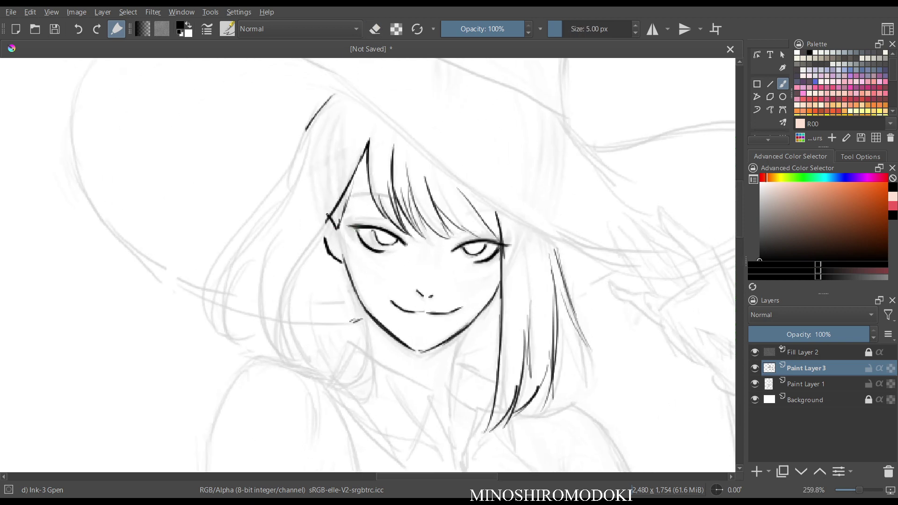
Erase the lock crossing the ear, then ink the full ear with its inner folds and short strands above it.
key(e)
mouse_move(321, 200)
mouse_down()
mouse_move(320, 250)
mouse_move(305, 216)
mouse_move(336, 233)
mouse_move(324, 214)
mouse_up()
key(e)
drag(315, 236, 322, 254)
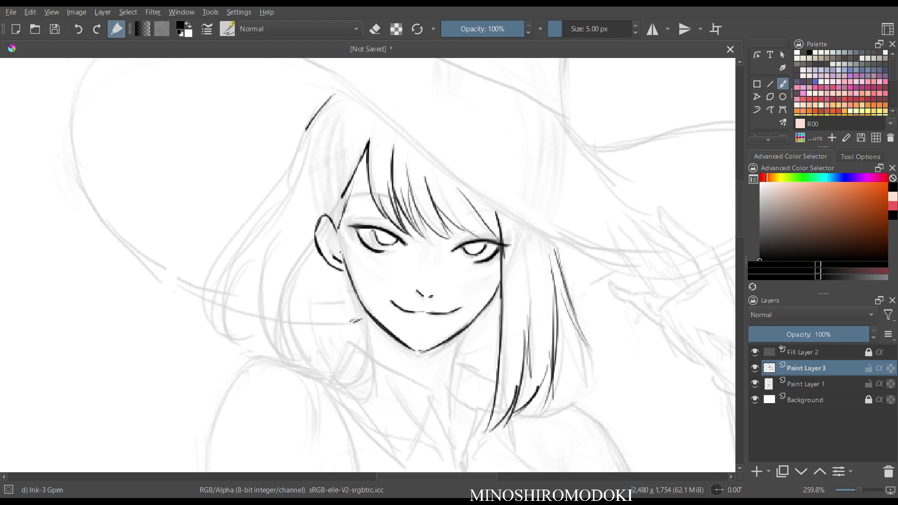
drag(344, 192, 332, 217)
key(m)
key(m)
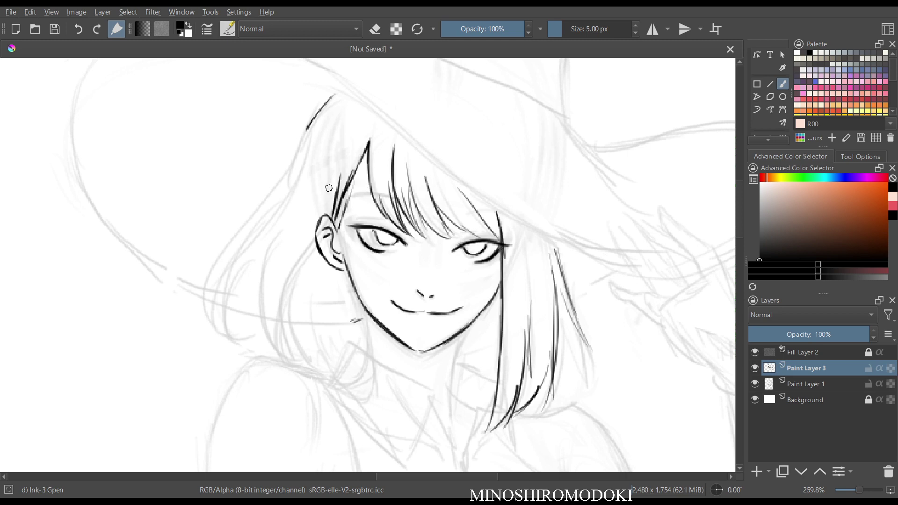
drag(330, 170, 328, 205)
Ink long curved locks falling from behind the ear to the shoulder, with an outer contour flaring outward.
mouse_move(315, 248)
mouse_down()
mouse_move(308, 307)
mouse_move(319, 370)
mouse_up()
drag(313, 304, 328, 377)
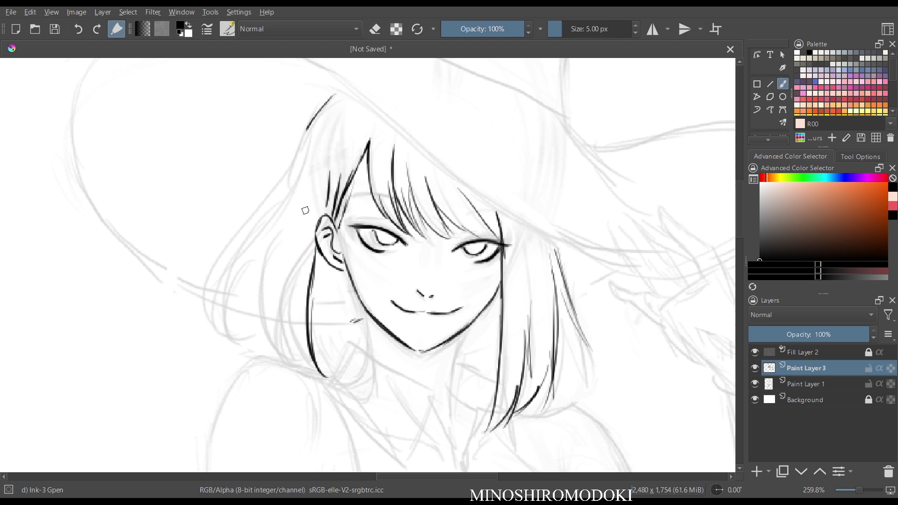
mouse_move(313, 186)
mouse_down()
mouse_move(290, 327)
mouse_move(321, 377)
mouse_up()
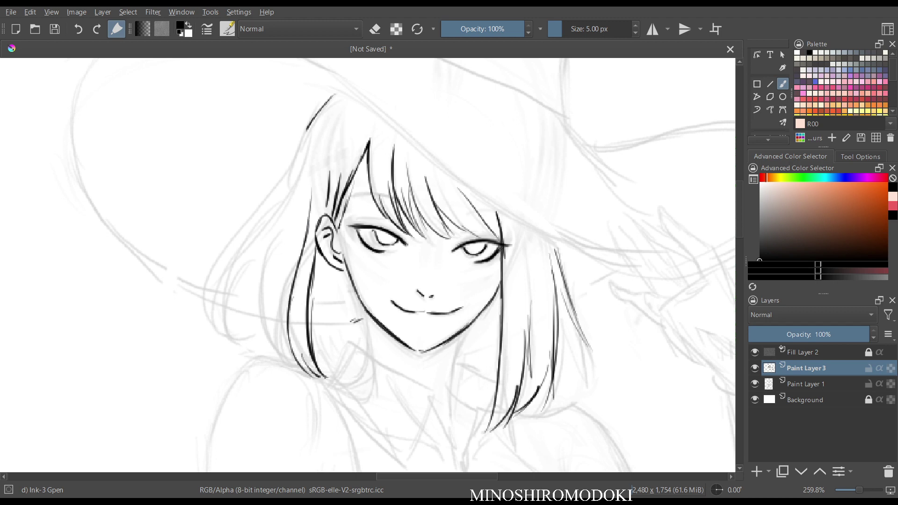
drag(297, 158, 274, 256)
drag(289, 198, 247, 325)
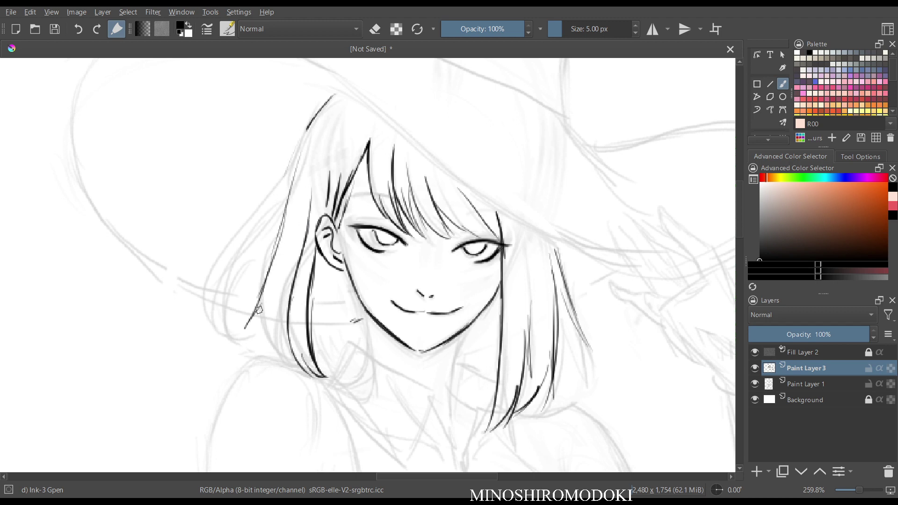
mouse_move(270, 283)
mouse_down()
mouse_move(282, 357)
mouse_move(299, 372)
mouse_up()
drag(302, 131, 275, 261)
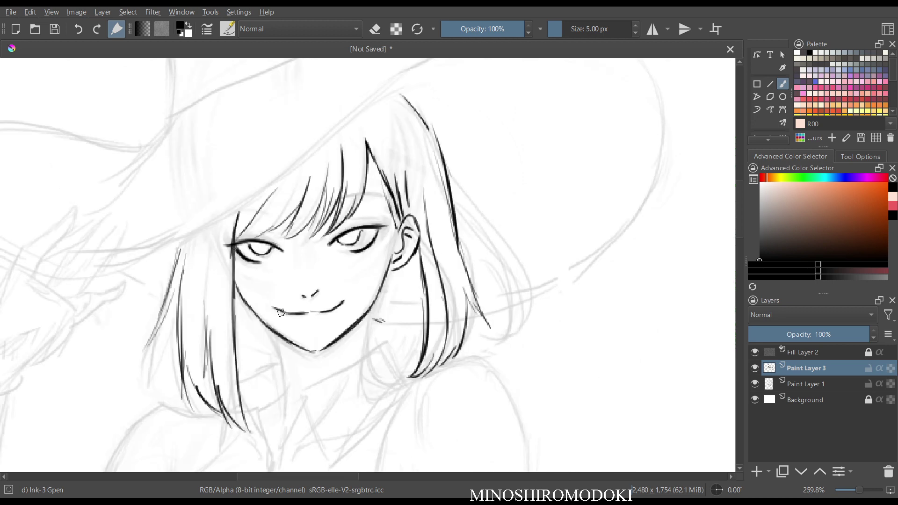
drag(321, 317, 323, 350)
key(m)
key(m)
Erase the curved locks behind the ear and the flared outer contour, returning to the ink brush.
key(e)
mouse_move(286, 163)
mouse_down()
mouse_move(283, 287)
mouse_move(285, 257)
mouse_move(328, 366)
mouse_up()
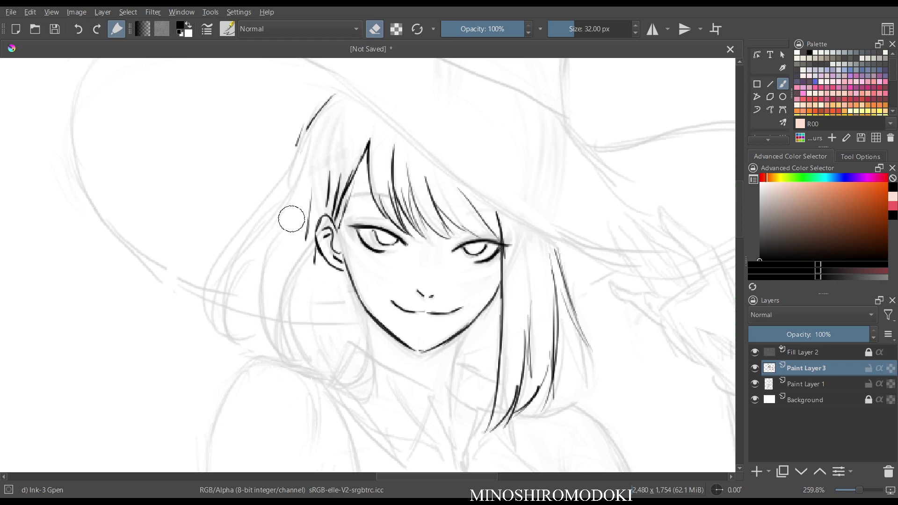
key(e)
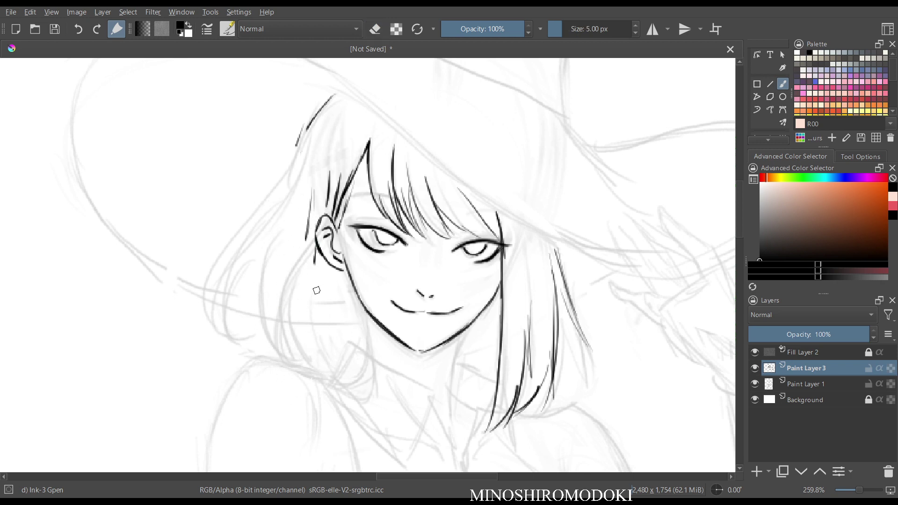
Ink straighter locks below the ear with inward-curving tips and a straight outer contour down from the hat brim.
mouse_move(316, 251)
mouse_down()
mouse_move(323, 365)
mouse_move(335, 379)
mouse_up()
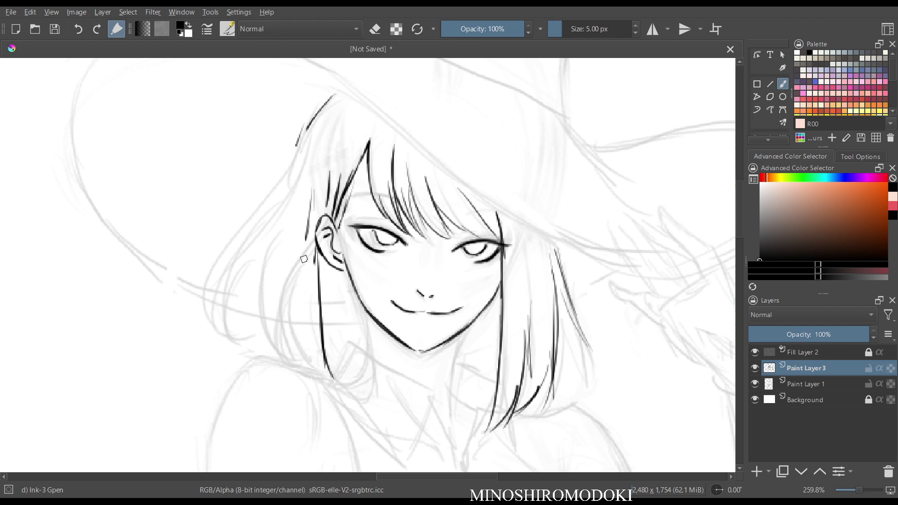
drag(306, 229, 309, 325)
mouse_move(307, 284)
mouse_down()
mouse_move(312, 350)
mouse_move(342, 390)
mouse_up()
drag(298, 136, 286, 218)
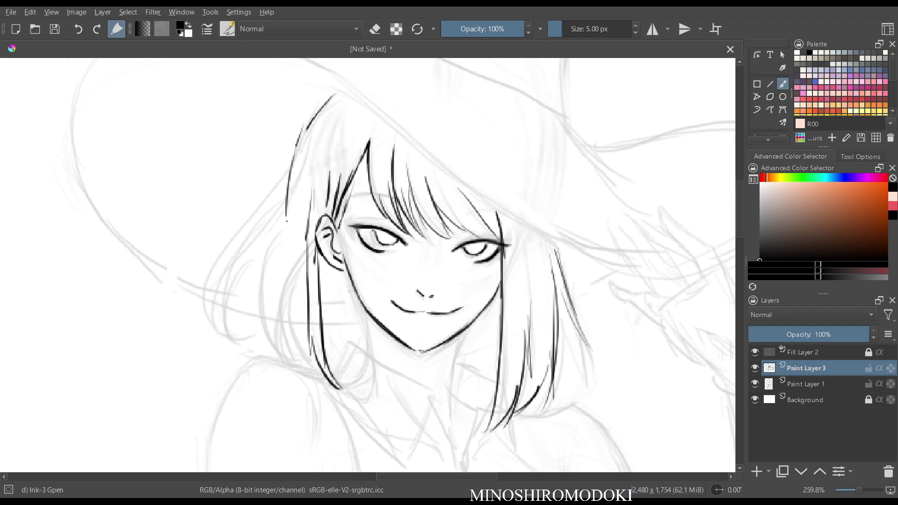
key(m)
mouse_move(291, 179)
mouse_down()
mouse_move(284, 226)
mouse_move(311, 110)
mouse_move(291, 345)
mouse_up()
key(e)
key(m)
key(e)
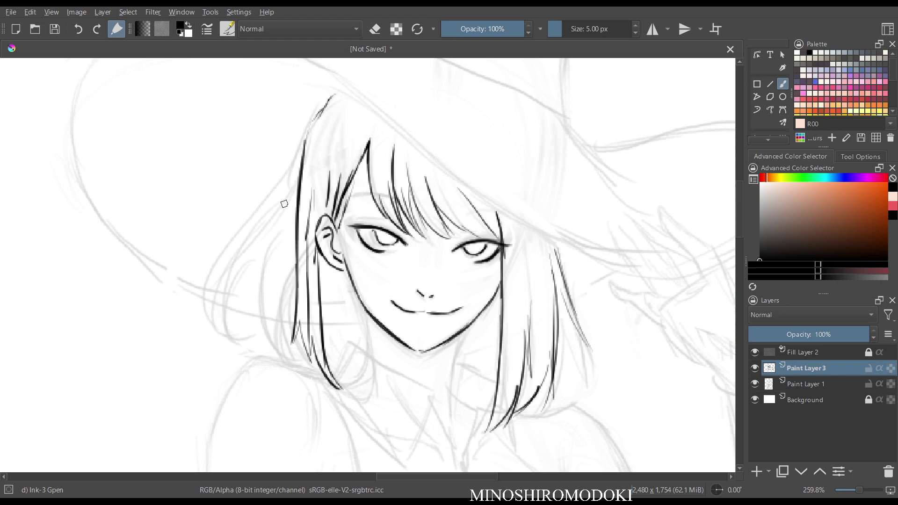
Ink an outer layer of ear-side hair tapering to pointed, staggered tips near the shoulder.
drag(294, 161, 267, 306)
drag(295, 267, 277, 335)
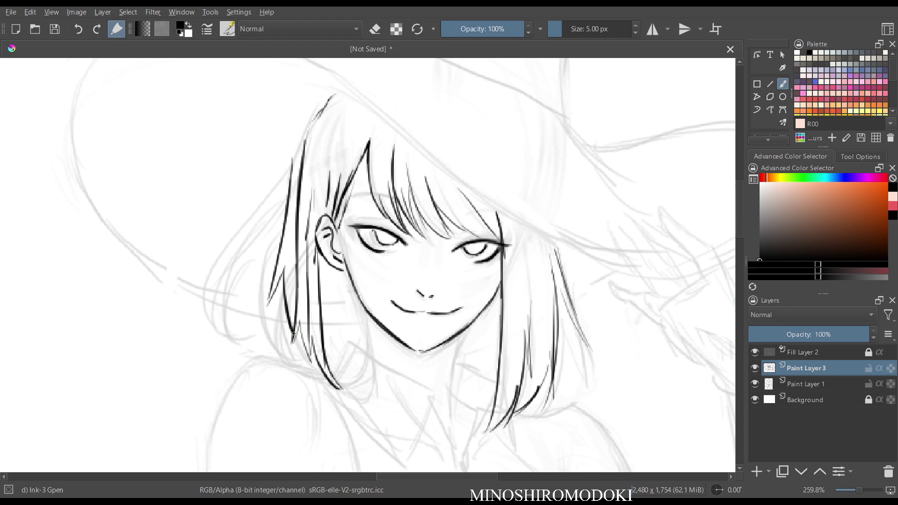
key(m)
key(m)
Erase the stray inner strands between the ear and the outer hair contour, returning to the ink brush.
scroll(428, 280, down, 5)
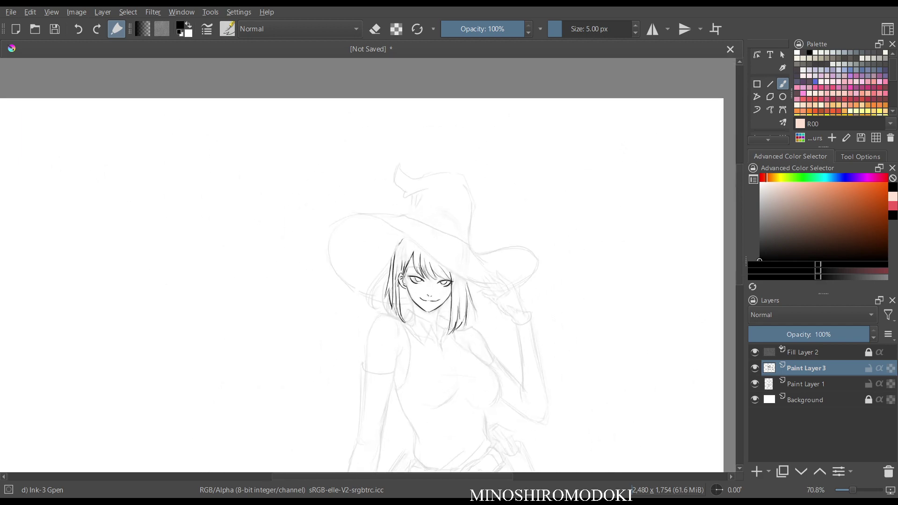
scroll(393, 215, up, 3)
key(e)
drag(304, 121, 300, 229)
drag(305, 166, 308, 196)
key(m)
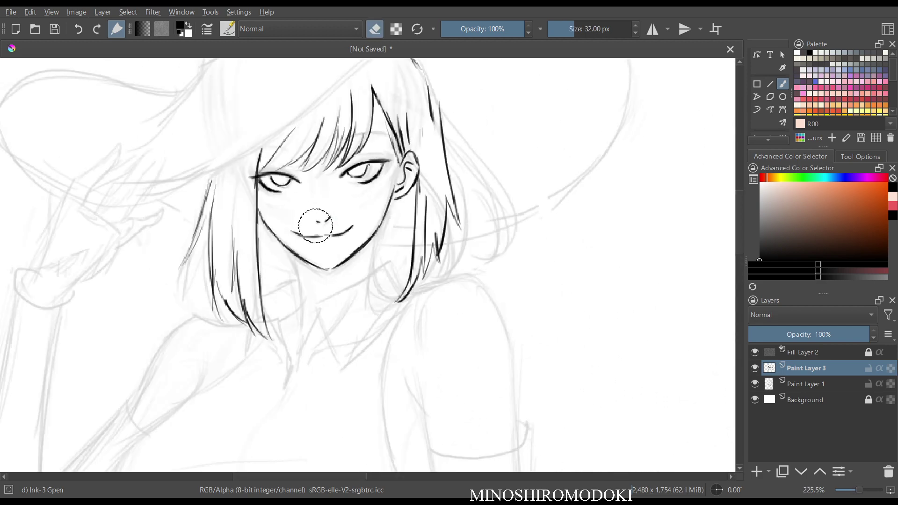
key(m)
scroll(376, 261, up, 2)
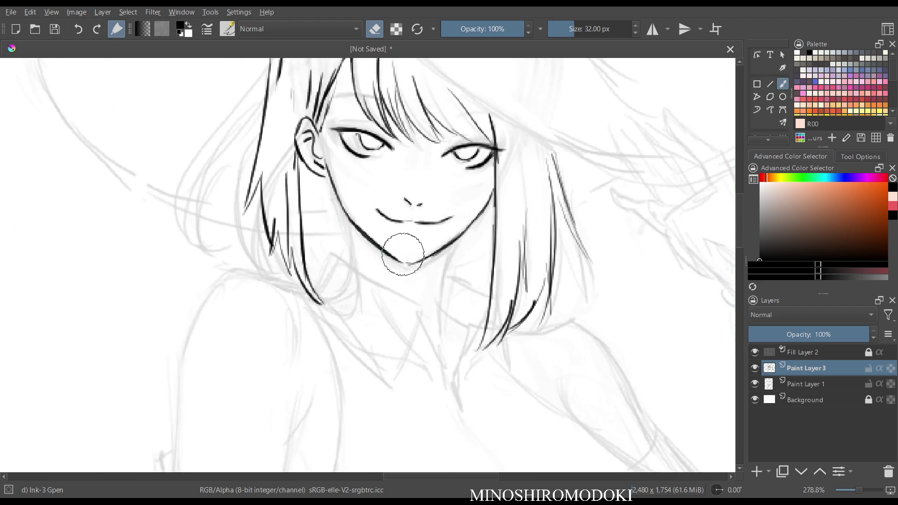
scroll(403, 254, down, 2)
scroll(390, 225, down, 3)
key(e)
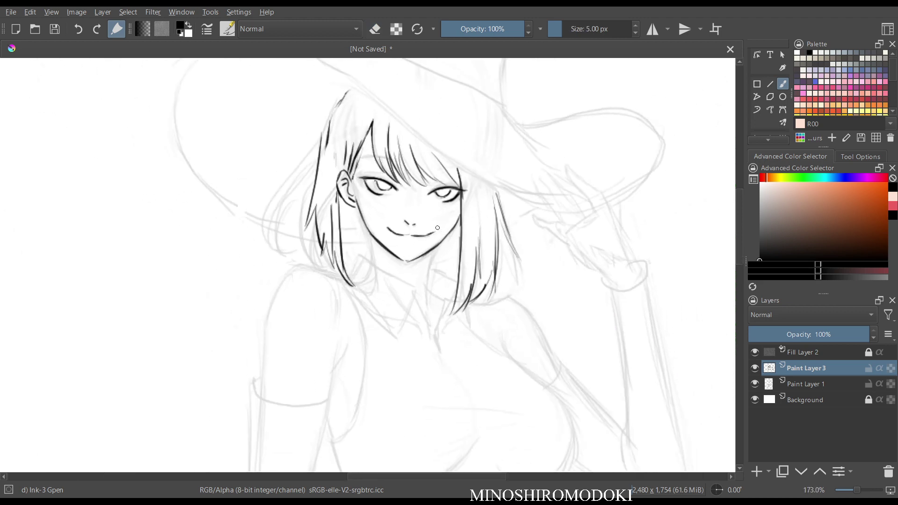
Erase the upper outer contour of the ear-side hair and re-ink it as a rounder curve from the brim.
key(e)
drag(329, 122, 319, 151)
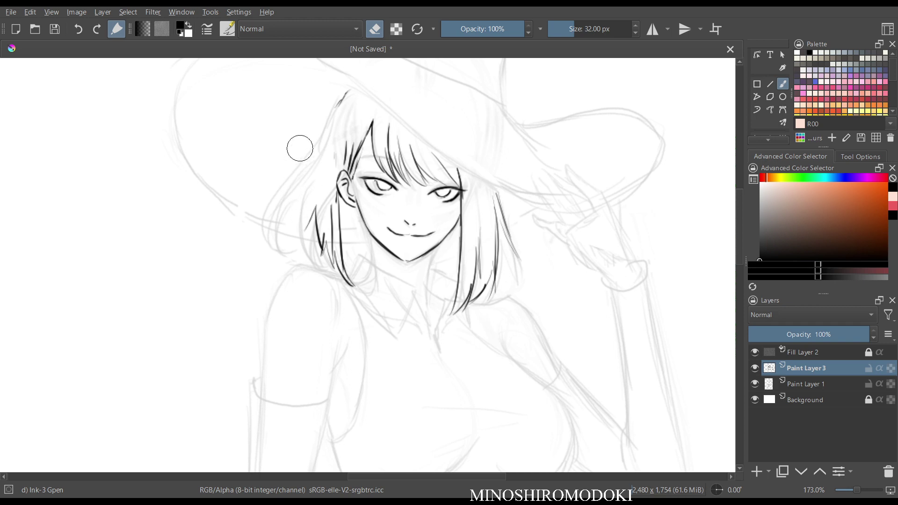
key(e)
drag(330, 113, 317, 183)
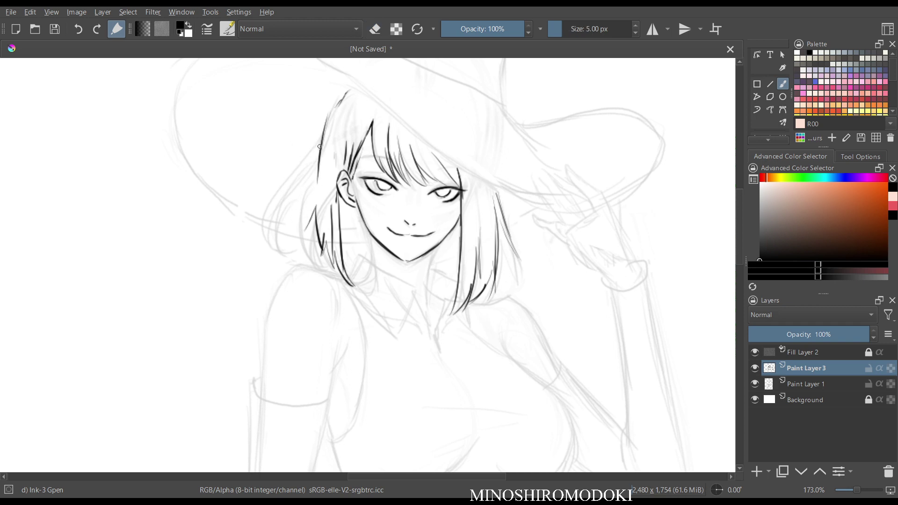
drag(322, 144, 322, 246)
drag(345, 98, 351, 89)
key(m)
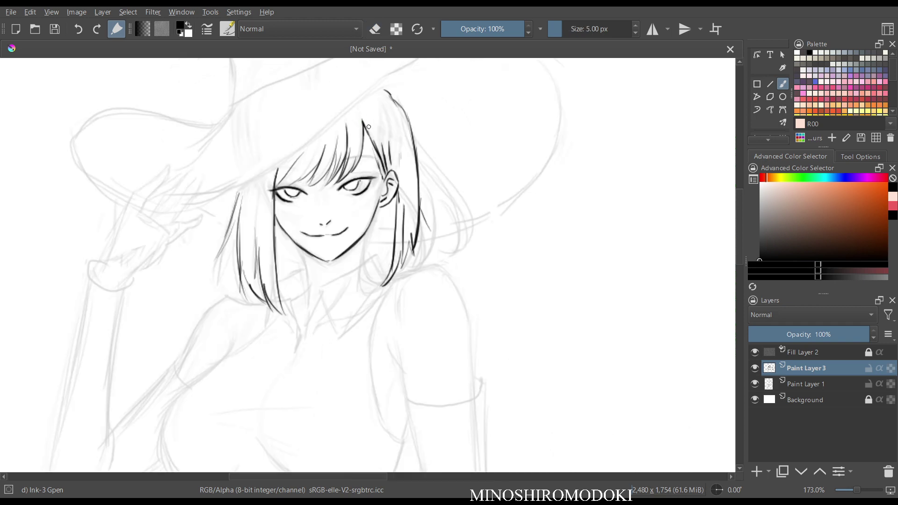
key(m)
Erase the locks below the ear and re-ink them as slimmer strands curving inward to the shoulder.
key(e)
drag(314, 175, 347, 280)
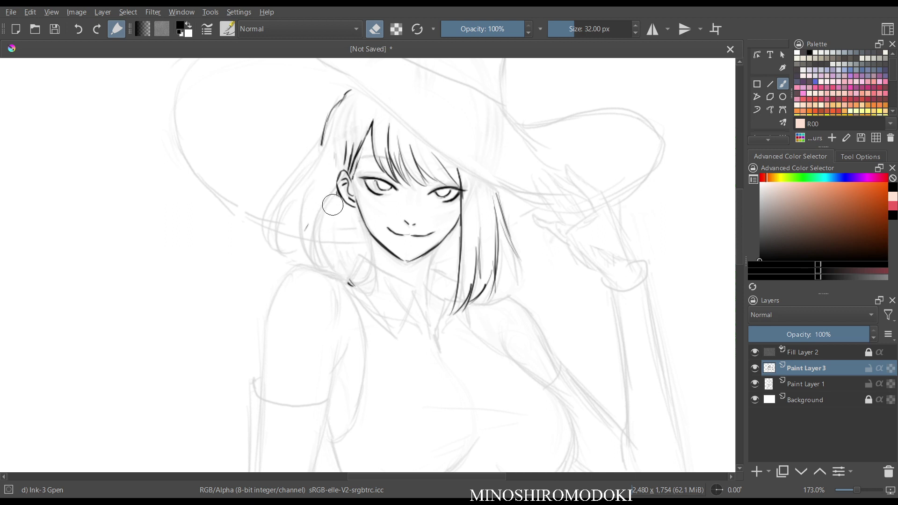
key(e)
drag(337, 192, 355, 283)
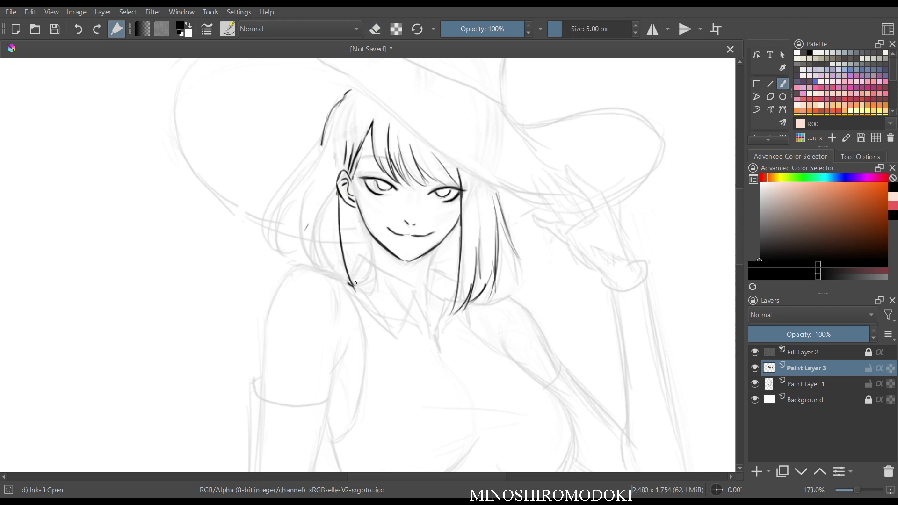
mouse_move(331, 191)
mouse_down()
mouse_move(335, 264)
mouse_move(354, 288)
mouse_up()
mouse_move(321, 162)
mouse_down()
mouse_move(322, 234)
mouse_move(340, 276)
mouse_up()
mouse_move(321, 145)
mouse_down()
mouse_move(312, 206)
mouse_move(333, 258)
mouse_up()
key(m)
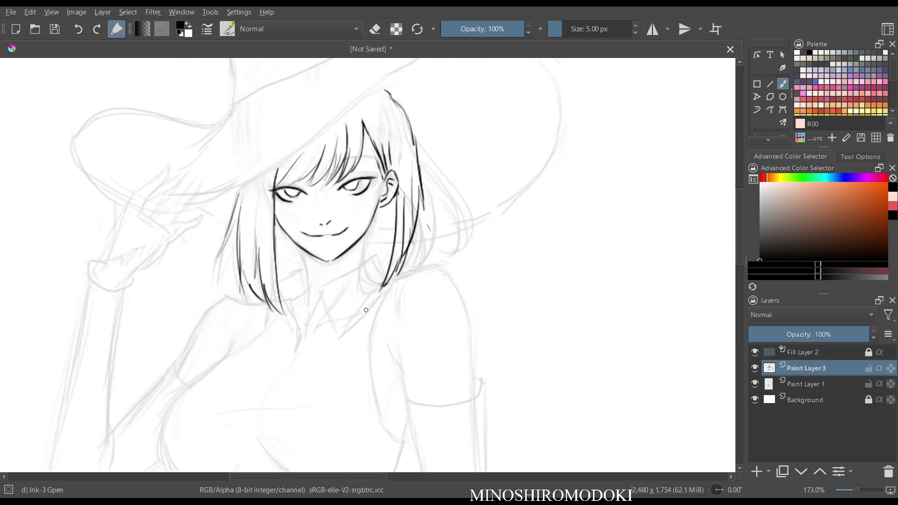
Erase the ear-side locks and the outer hair contour, keeping the ear and the short strands above it.
key(e)
mouse_move(401, 218)
mouse_down()
mouse_move(404, 241)
mouse_move(391, 262)
mouse_up()
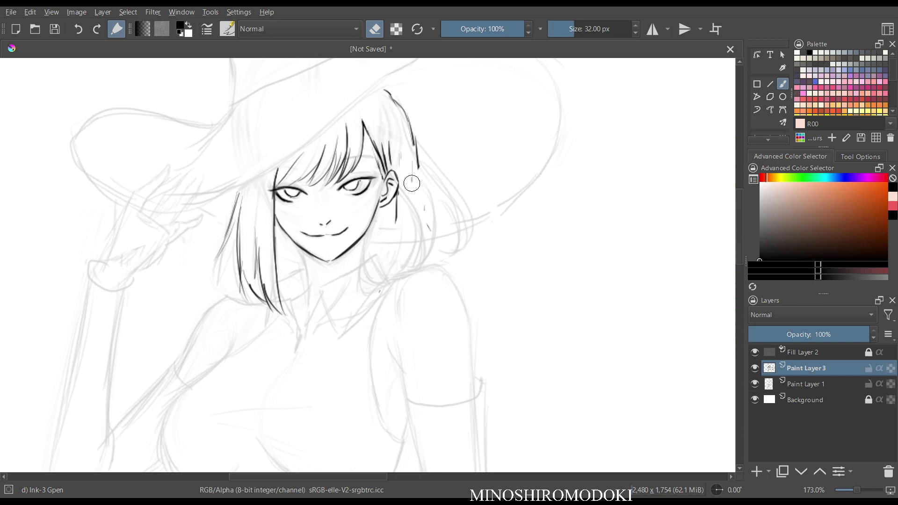
drag(411, 180, 417, 187)
drag(396, 125, 395, 122)
key(e)
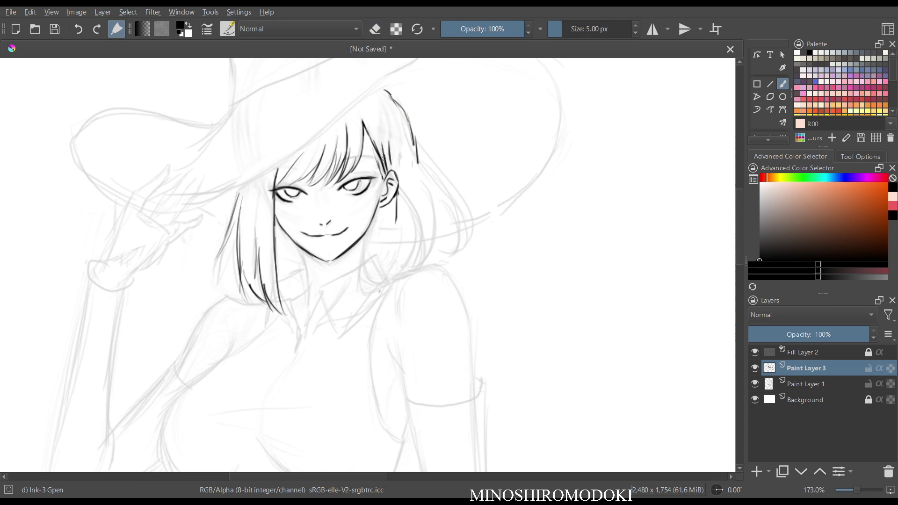
key(m)
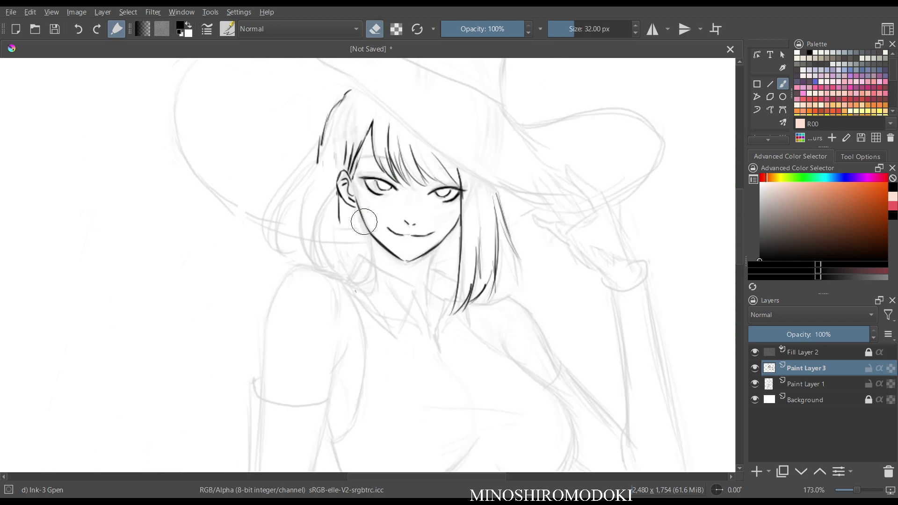
drag(319, 150, 314, 166)
drag(326, 119, 313, 162)
key(e)
mouse_move(327, 120)
mouse_down()
mouse_move(310, 177)
mouse_move(338, 101)
mouse_up()
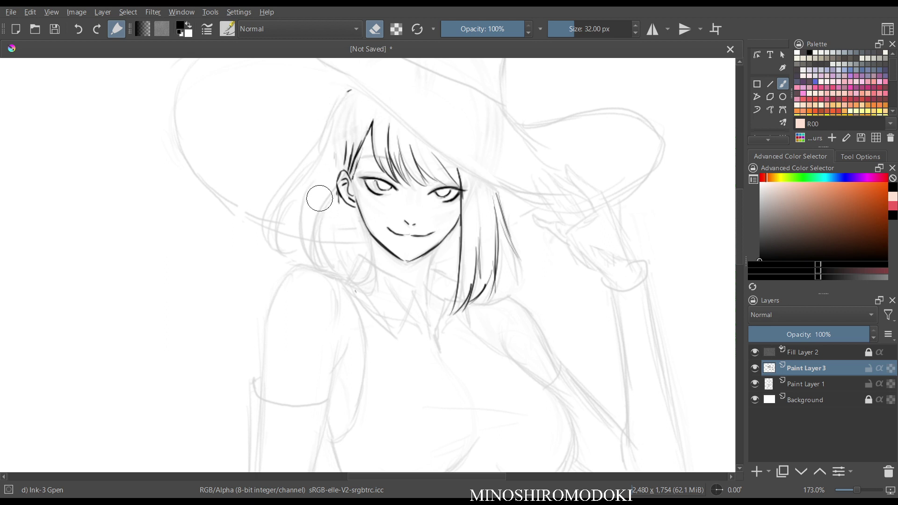
Ink the ear-side hair with a lock below the ear, a contour from the brim, and layered outer strands.
key(e)
mouse_move(338, 197)
mouse_down()
mouse_move(335, 228)
mouse_move(346, 255)
mouse_up()
drag(340, 213, 342, 255)
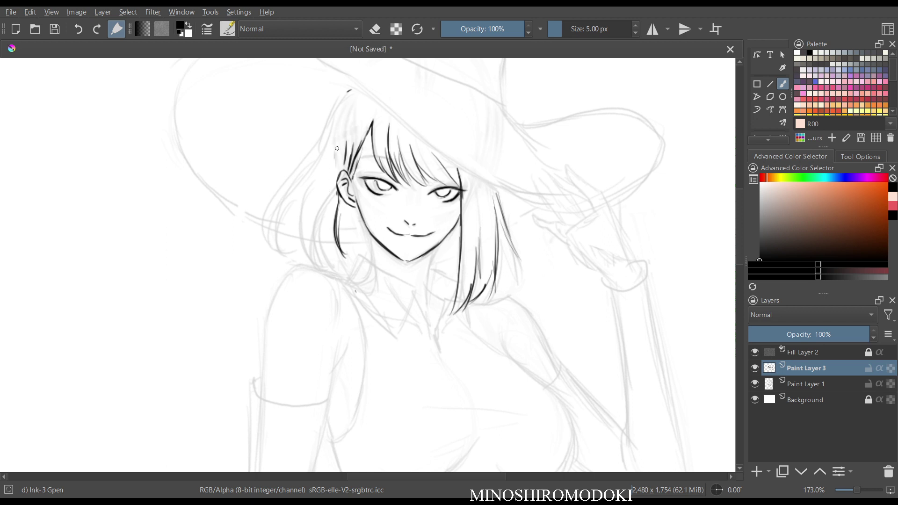
drag(340, 137, 341, 173)
drag(347, 95, 327, 168)
drag(331, 116, 326, 187)
drag(326, 127, 312, 216)
drag(327, 181, 344, 265)
Erase the curved lock directly below the ear, returning to the ink brush.
key(e)
mouse_move(340, 222)
mouse_down()
mouse_move(341, 263)
mouse_move(332, 213)
mouse_up()
key(m)
key(e)
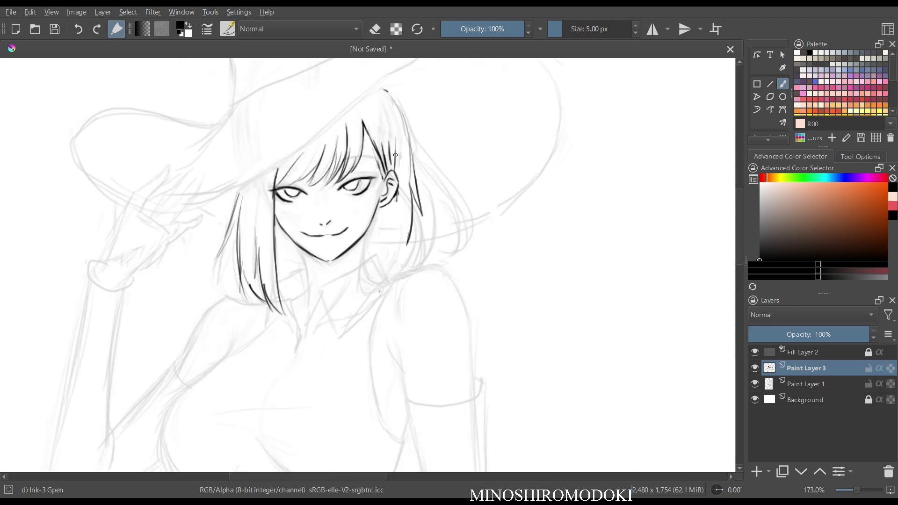
Erase the ear-side hair locks and the short strands above the ear, keeping the ear and the hair contour beneath the brim.
drag(452, 107, 453, 152)
key(m)
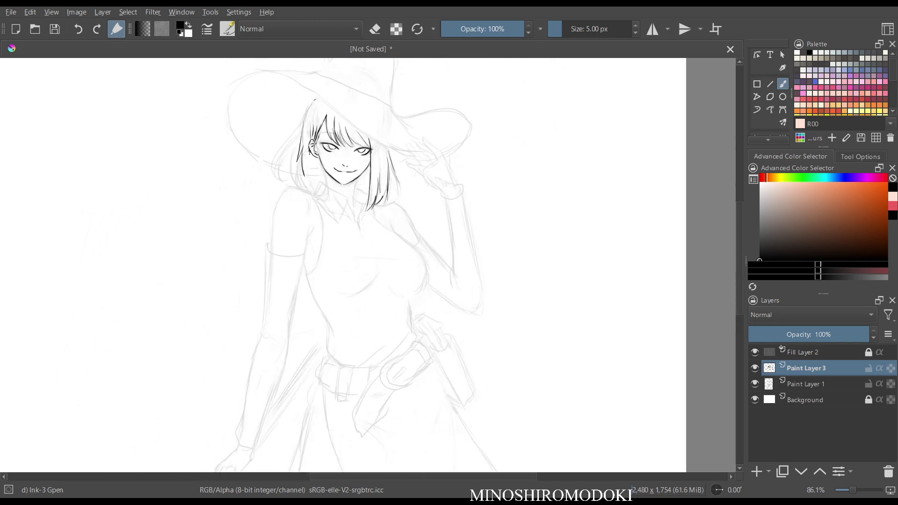
drag(434, 189, 434, 159)
drag(374, 145, 395, 264)
drag(358, 200, 415, 166)
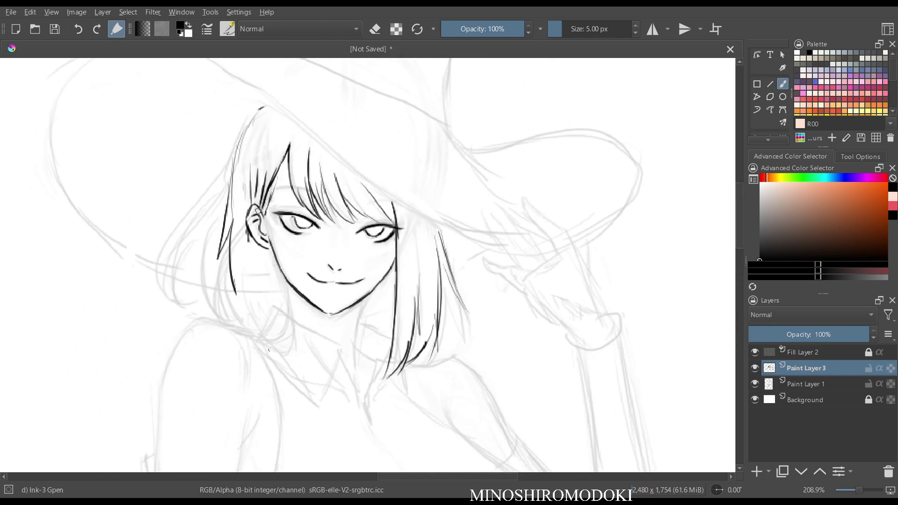
key(e)
mouse_move(258, 212)
mouse_down()
mouse_move(229, 198)
mouse_move(249, 172)
mouse_move(254, 185)
mouse_move(253, 171)
mouse_move(229, 230)
mouse_move(227, 208)
mouse_up()
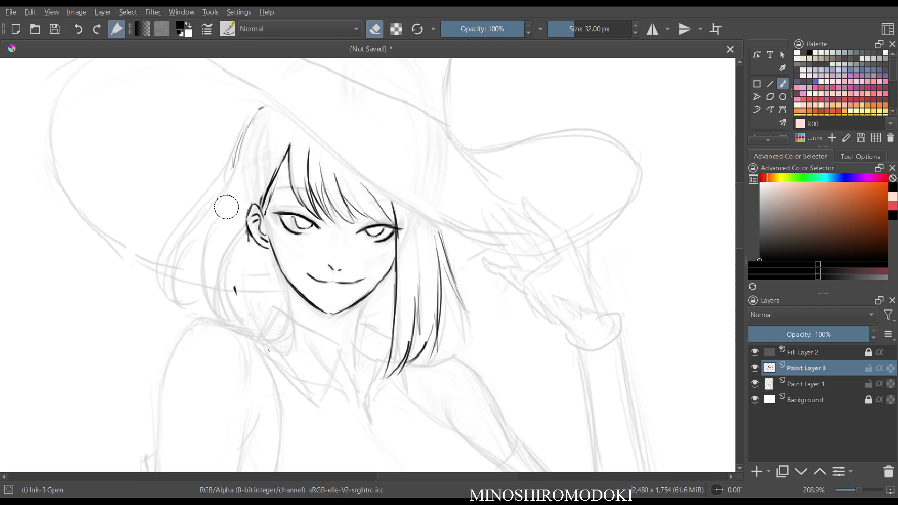
key(e)
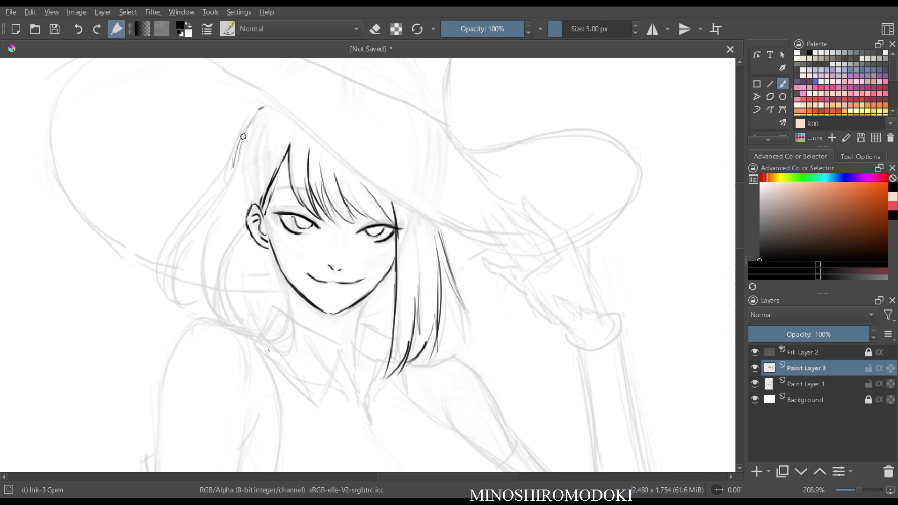
Ink long ear-side strands from the temple down to the shoulder and trim the overlapping lines above the ear.
drag(243, 140, 253, 204)
mouse_move(240, 164)
mouse_down()
mouse_move(243, 281)
mouse_move(256, 332)
mouse_move(236, 210)
mouse_move(233, 302)
mouse_up()
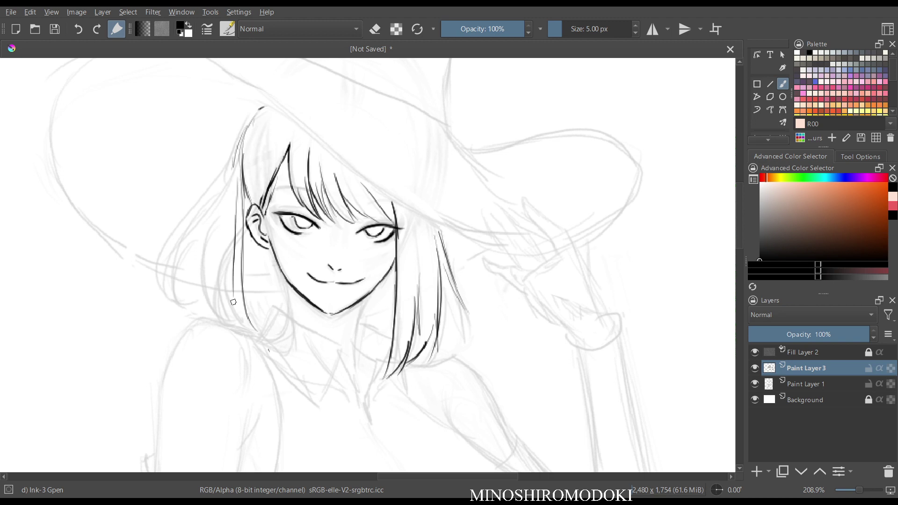
drag(234, 262, 260, 329)
key(e)
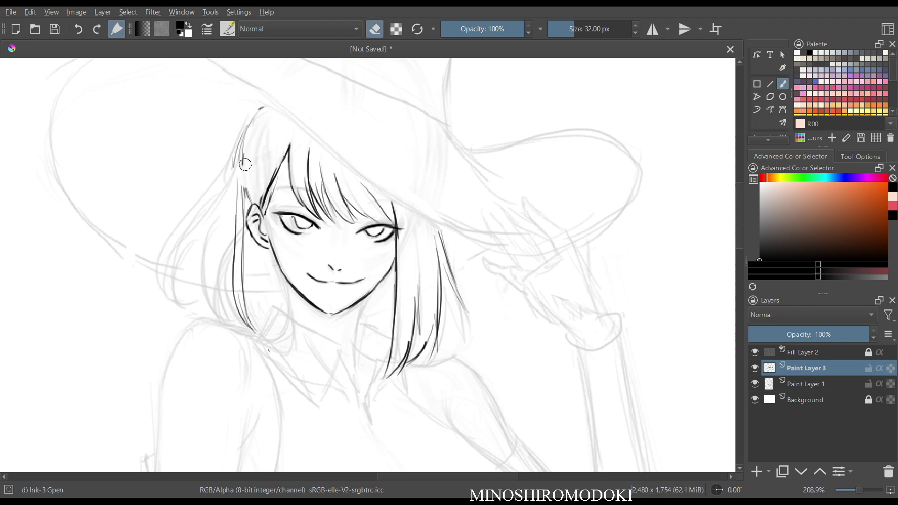
drag(245, 164, 247, 215)
key(e)
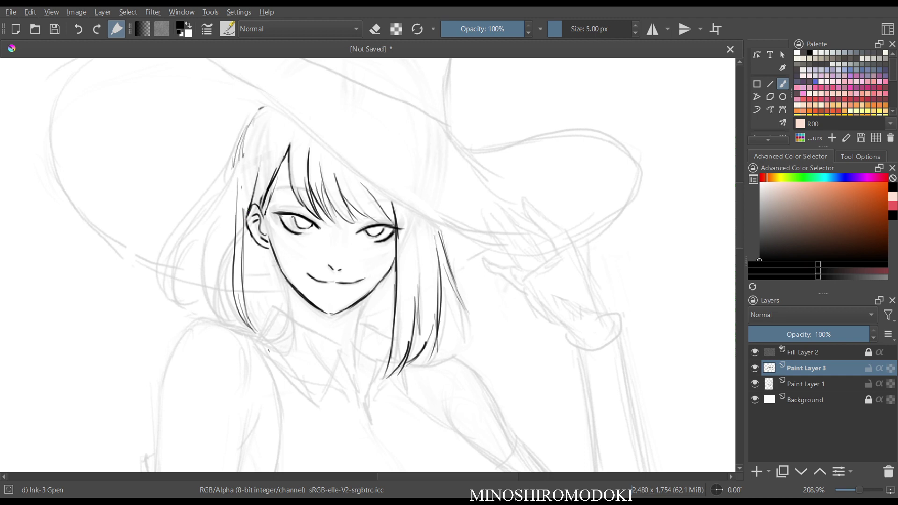
Ink the outer contour of the ear-side hair down to the shoulder, with short pointed strand tips toward the neck.
drag(241, 140, 229, 204)
drag(233, 166, 228, 238)
drag(232, 181, 227, 281)
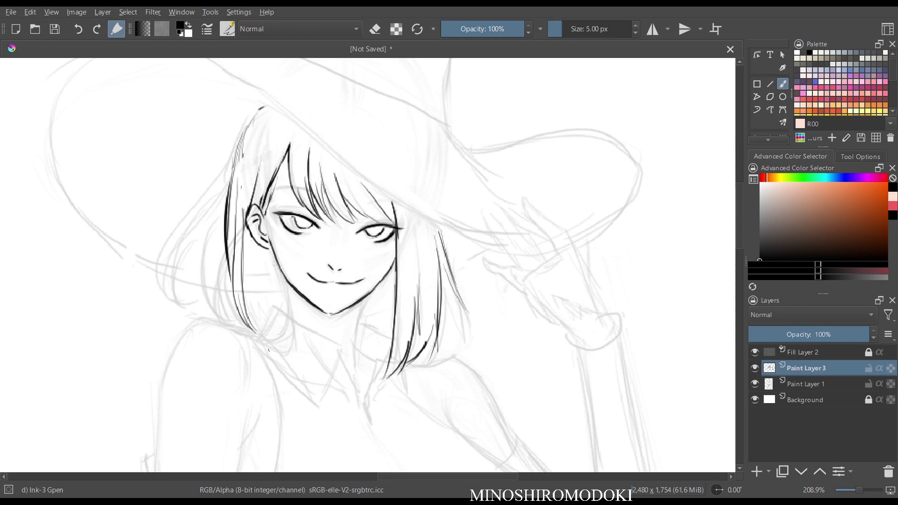
key(ctrl+z)
mouse_move(225, 220)
mouse_down()
mouse_move(223, 288)
mouse_move(241, 313)
mouse_move(250, 304)
mouse_move(243, 292)
mouse_move(256, 321)
mouse_up()
mouse_move(256, 320)
mouse_down()
mouse_move(274, 294)
mouse_move(262, 302)
mouse_move(256, 281)
mouse_move(262, 312)
mouse_up()
drag(258, 278, 270, 311)
drag(268, 290, 274, 310)
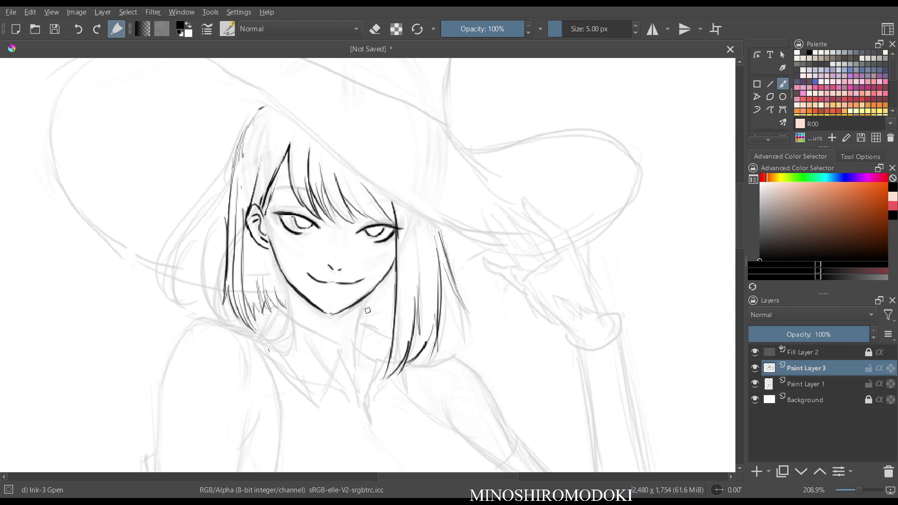
Ink short hair tips beneath the jaw on the raised-hand side, plus both side lines of the neck.
drag(370, 305, 392, 333)
key(m)
key(m)
scroll(481, 210, down, 3)
scroll(477, 220, up, 3)
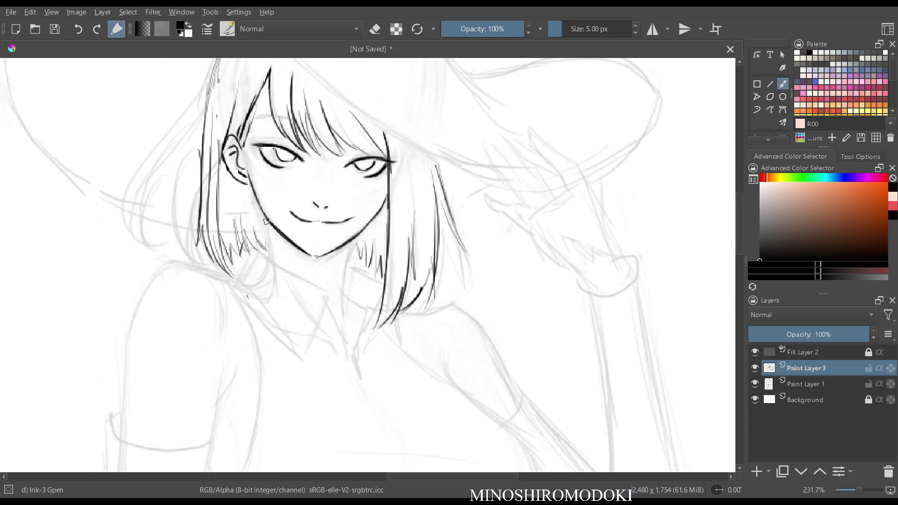
drag(266, 219, 273, 260)
drag(351, 252, 345, 311)
Ink the pointed shirt collar flap on the ear side, from the hair ends down to its tip.
mouse_move(233, 277)
mouse_down()
mouse_move(270, 253)
mouse_move(321, 292)
mouse_move(307, 358)
mouse_up()
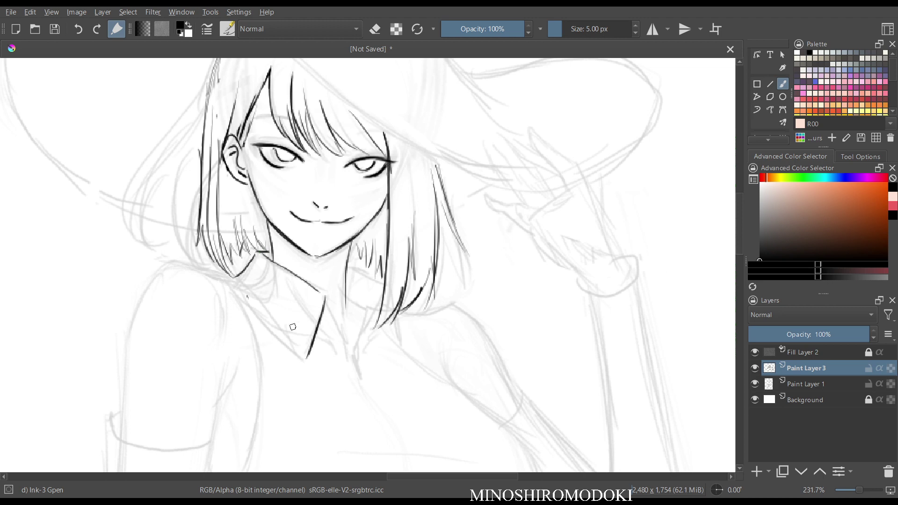
mouse_move(240, 276)
mouse_down()
mouse_move(294, 372)
mouse_move(292, 357)
mouse_move(317, 333)
mouse_up()
key(m)
key(m)
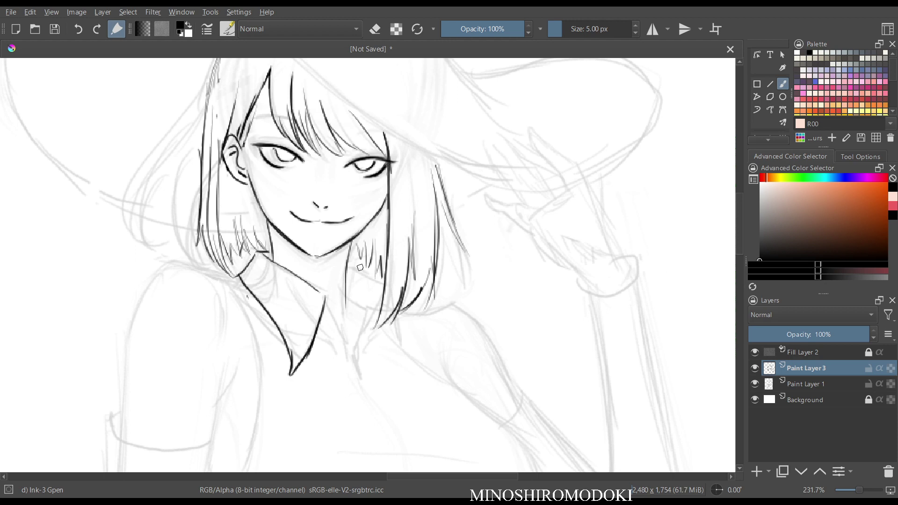
Ink the opposite collar flap and the neckline opening, with a fold line beneath the side hair.
drag(352, 267, 374, 281)
mouse_move(398, 321)
mouse_down()
mouse_move(420, 374)
mouse_move(413, 367)
mouse_up()
mouse_move(381, 298)
mouse_down()
mouse_move(359, 354)
mouse_move(361, 384)
mouse_up()
drag(342, 337, 360, 391)
key(m)
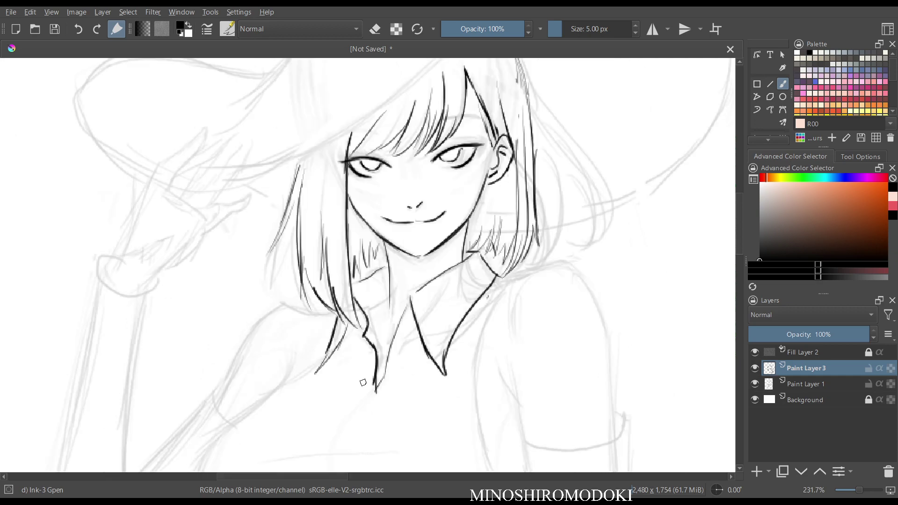
Erase the pointed lower part of the raised-hand-side collar and re-ink its tip and the neckline opening.
key(m)
scroll(416, 365, down, 2)
scroll(421, 376, down, 1)
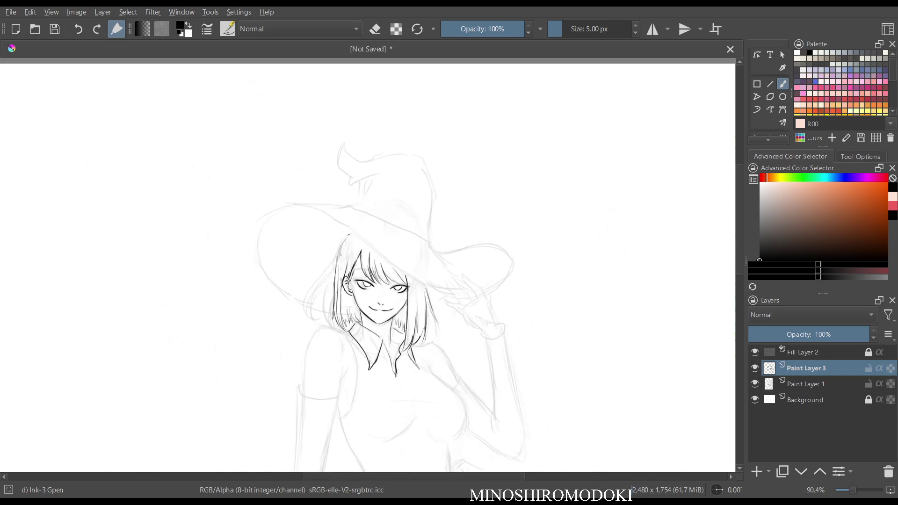
drag(428, 403, 416, 220)
scroll(419, 234, up, 2)
scroll(369, 257, up, 2)
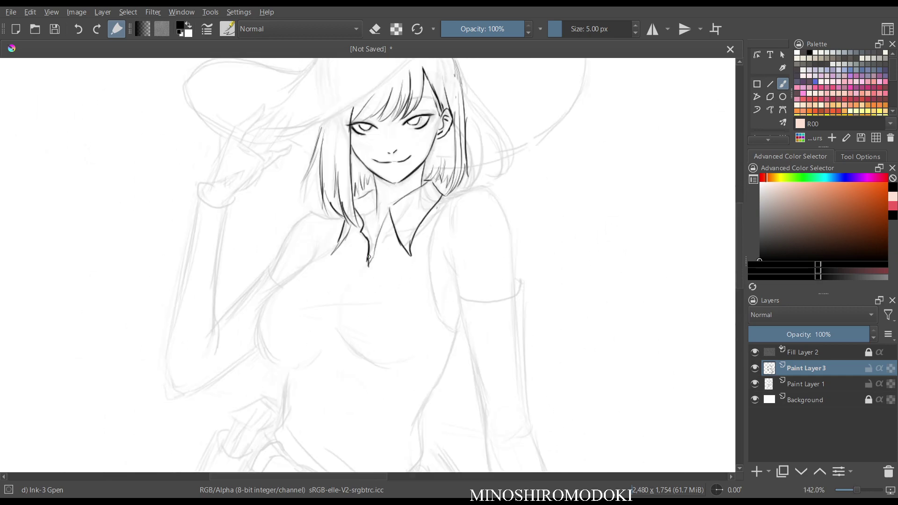
key(e)
mouse_move(376, 258)
mouse_down()
mouse_move(370, 269)
mouse_move(367, 238)
mouse_up()
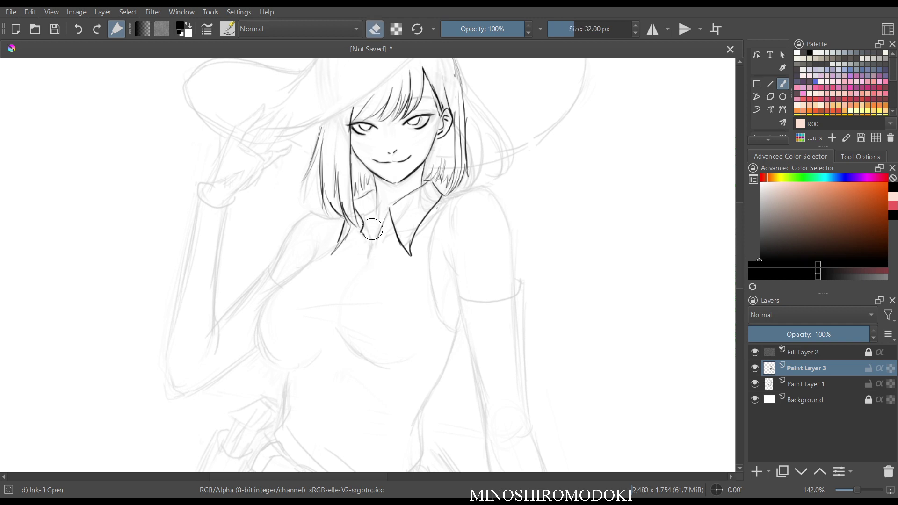
key(e)
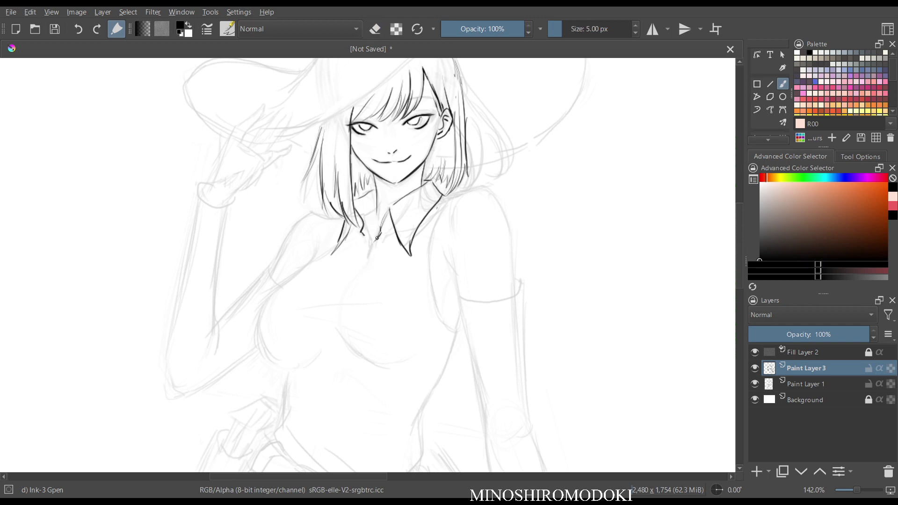
mouse_move(365, 234)
mouse_down()
mouse_move(360, 267)
mouse_move(371, 266)
mouse_move(382, 298)
mouse_move(374, 313)
mouse_up()
key(m)
scroll(374, 255, up, 2)
key(m)
key(m)
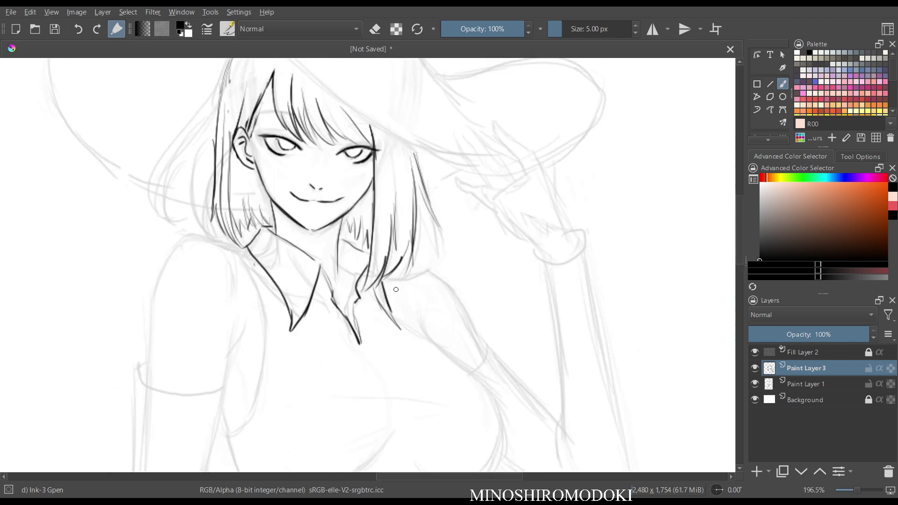
Ink the curved armhole of the sleeveless top on the lowered-arm side, from the collar to below the armpit.
scroll(301, 225, down, 3)
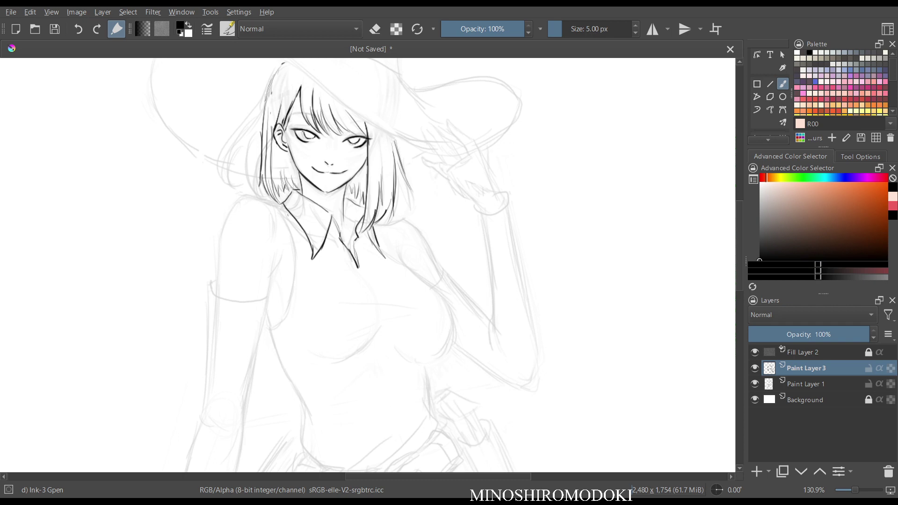
mouse_move(278, 207)
mouse_down()
mouse_move(294, 266)
mouse_move(276, 325)
mouse_up()
key(m)
key(m)
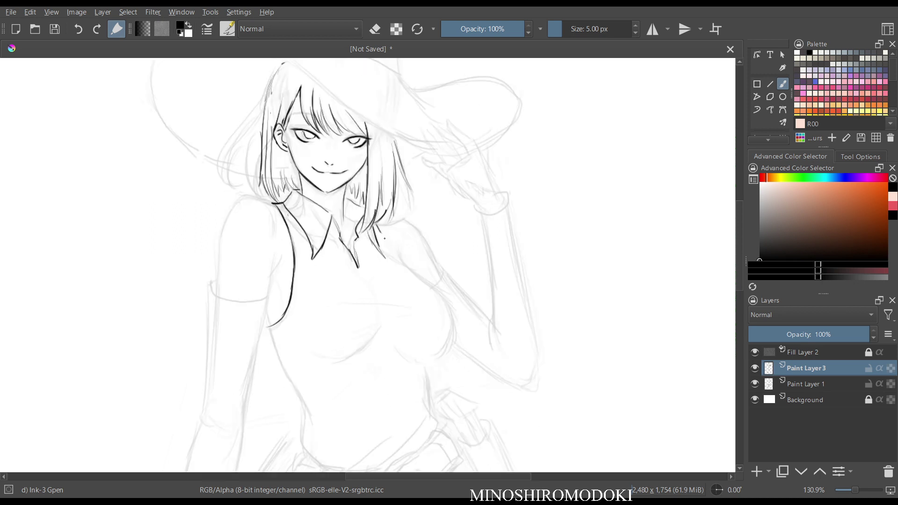
Ink the chest contour on the raised-arm side and the curves under the bust, erasing the stray mark on the chest.
drag(385, 239, 440, 295)
scroll(439, 295, up, 2)
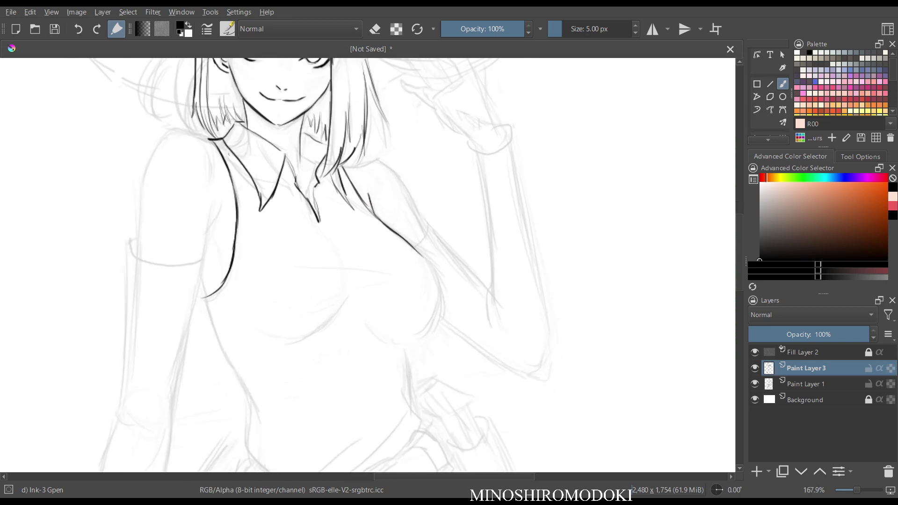
scroll(416, 207, down, 2)
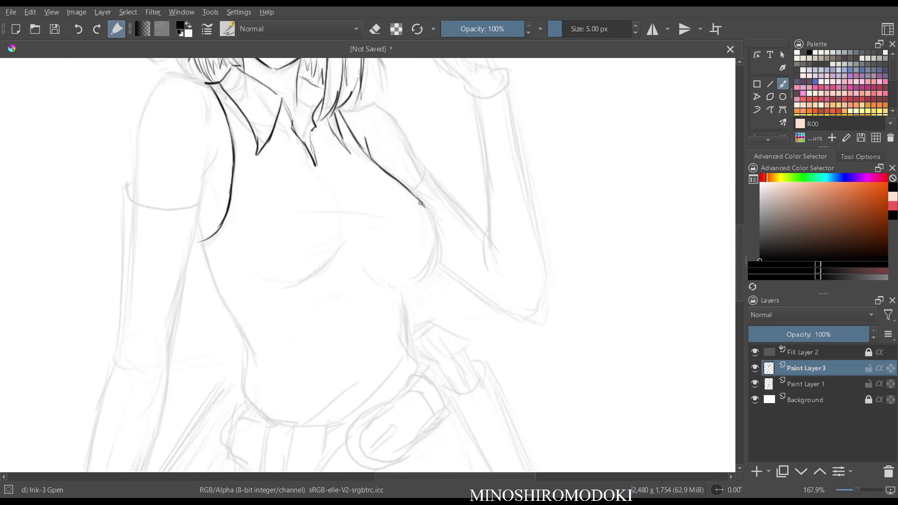
mouse_move(422, 204)
mouse_down()
mouse_move(435, 260)
mouse_move(405, 282)
mouse_move(385, 283)
mouse_move(435, 285)
mouse_up()
key(m)
key(m)
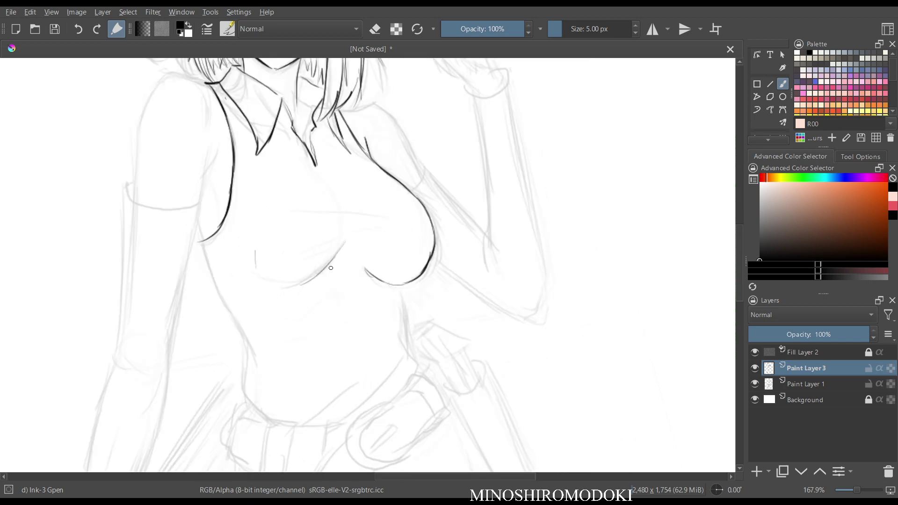
key(e)
drag(257, 266, 254, 248)
key(m)
key(e)
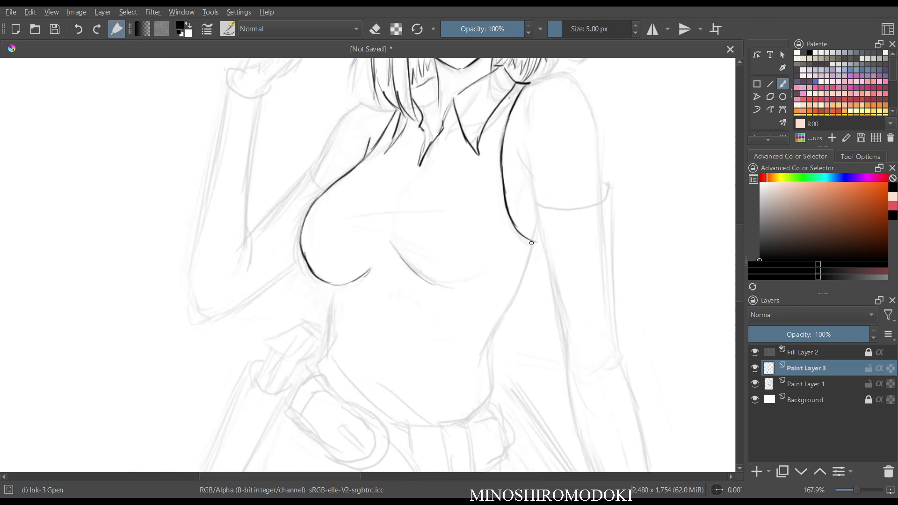
Ink both sides of the torso, from the armhole and bust down to the waist.
mouse_move(532, 243)
mouse_down()
mouse_move(495, 339)
mouse_move(495, 381)
mouse_move(475, 411)
mouse_up()
key(m)
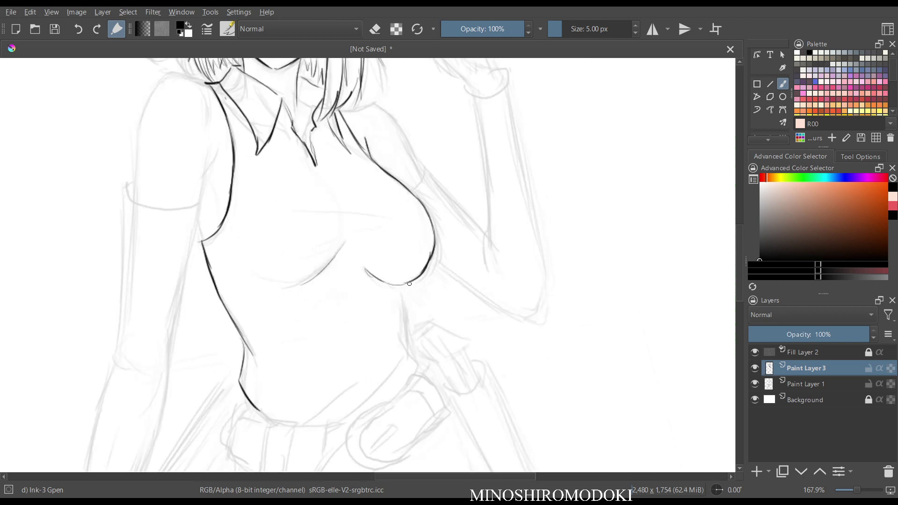
drag(410, 284, 414, 326)
key(m)
key(m)
scroll(521, 230, down, 4)
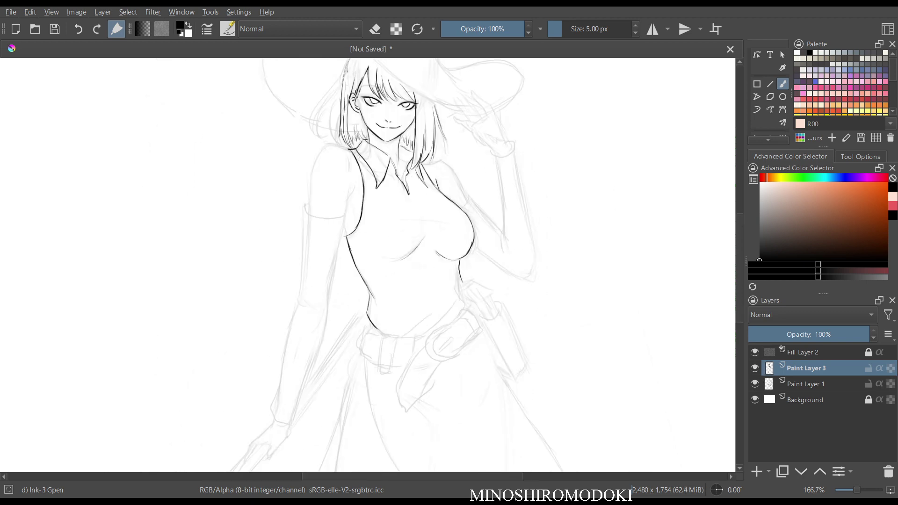
scroll(525, 299, down, 1)
scroll(524, 272, up, 2)
drag(516, 287, 508, 249)
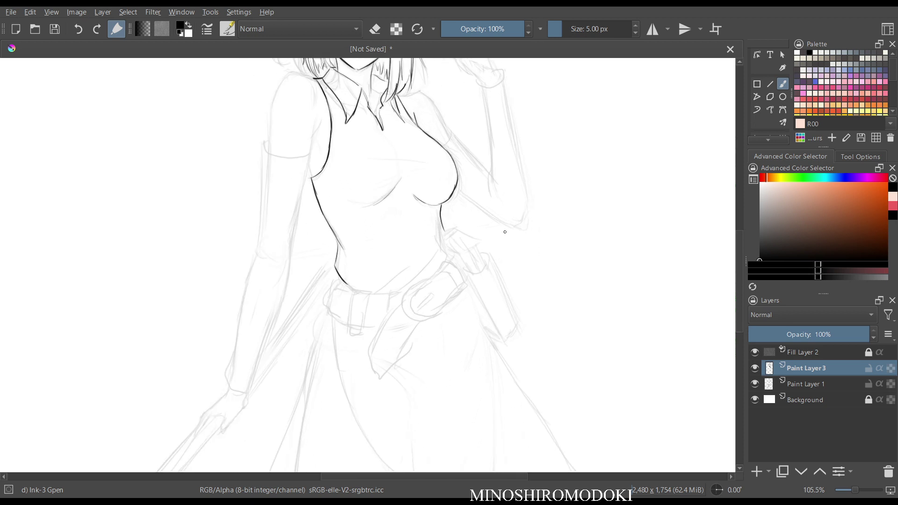
Clean up the waist contour on the lowered-arm side with the eraser, returning to the ink brush.
key(e)
mouse_move(318, 187)
mouse_down()
mouse_move(319, 215)
mouse_move(327, 220)
mouse_move(316, 189)
mouse_move(342, 250)
mouse_up()
key(e)
key(m)
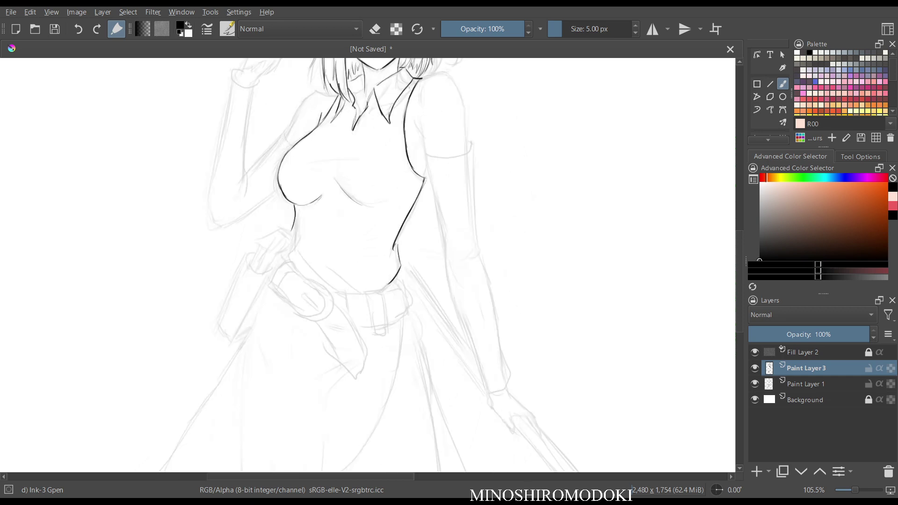
mouse_move(481, 136)
mouse_down()
mouse_move(482, 210)
mouse_move(493, 136)
mouse_up()
key(m)
Ink the belt's rounded end at the lowered-arm hip and the vertical belt loop beside it.
scroll(277, 255, up, 3)
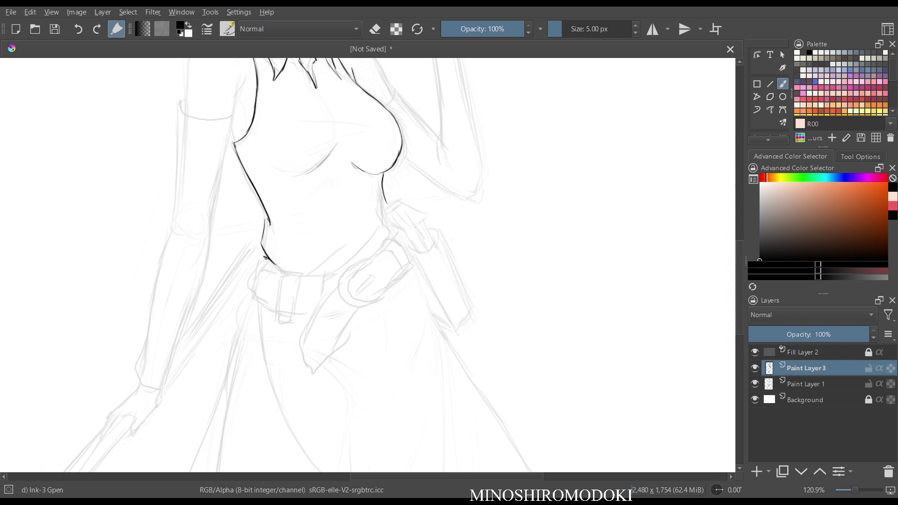
mouse_move(258, 264)
mouse_down()
mouse_move(250, 289)
mouse_move(265, 308)
mouse_up()
mouse_move(279, 276)
mouse_down()
mouse_move(279, 322)
mouse_move(290, 322)
mouse_move(294, 284)
mouse_move(280, 276)
mouse_up()
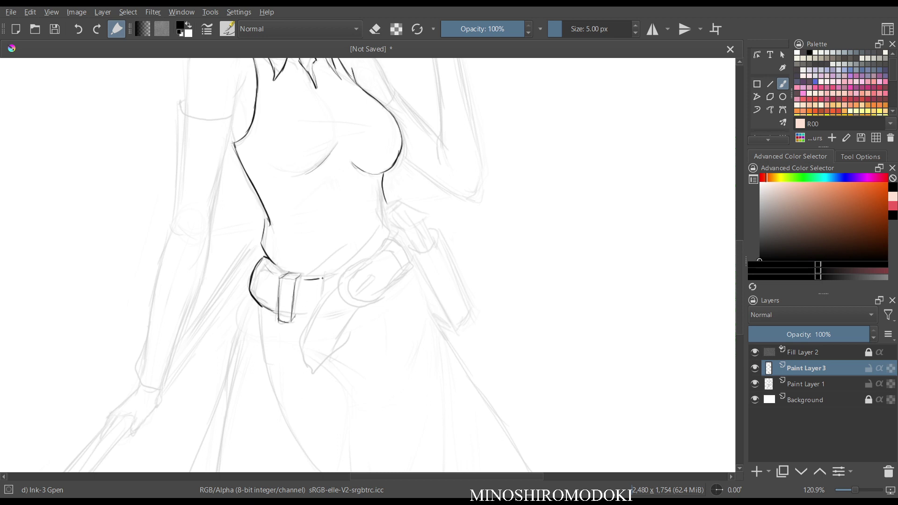
Ink the belt's upper edge across the waist and the loop and lower edge at the raised-arm hip.
drag(322, 278, 343, 271)
mouse_move(384, 238)
mouse_down()
mouse_move(380, 247)
mouse_move(406, 271)
mouse_up()
mouse_move(399, 240)
mouse_down()
mouse_move(413, 267)
mouse_move(369, 260)
mouse_move(374, 295)
mouse_up()
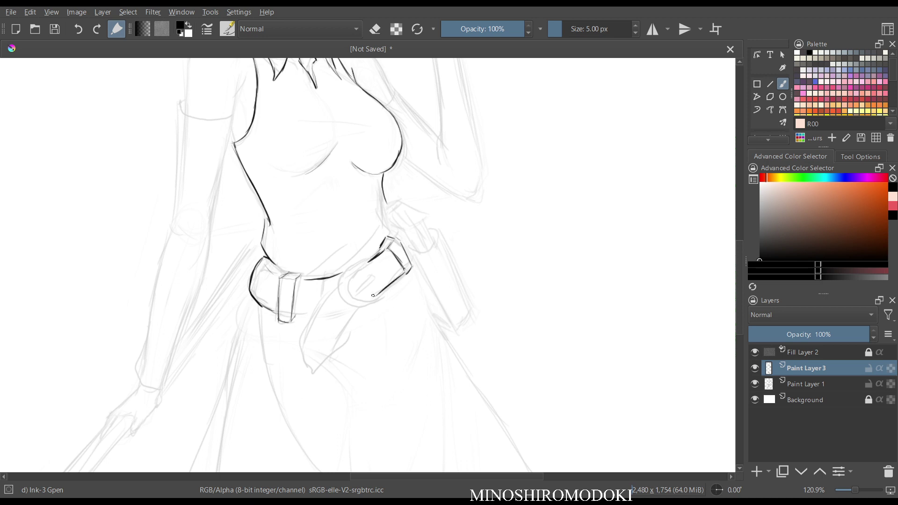
Try to ink the rounded outline of the belt buckle, then undo the strokes.
drag(366, 261, 339, 284)
drag(426, 290, 440, 248)
key(m)
key(ctrl+z)
key(ctrl+z)
key(ctrl+z)
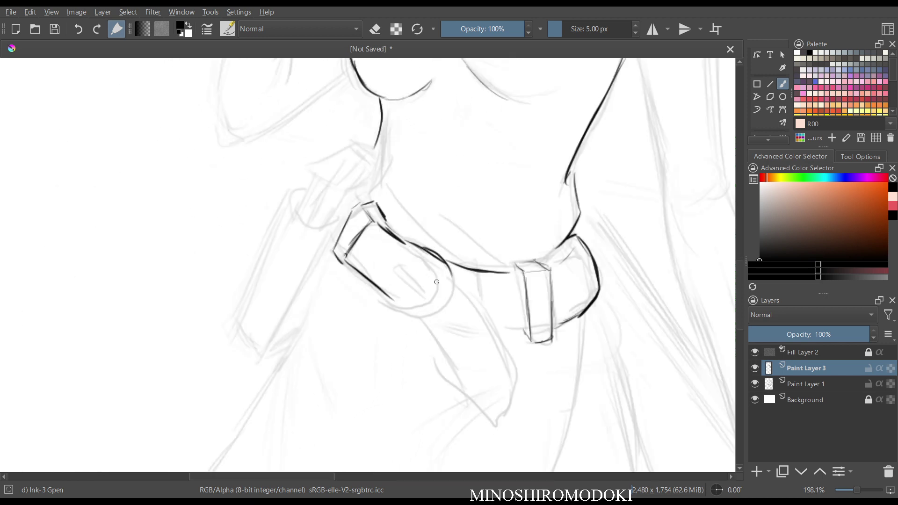
scroll(450, 273, down, 8)
key(m)
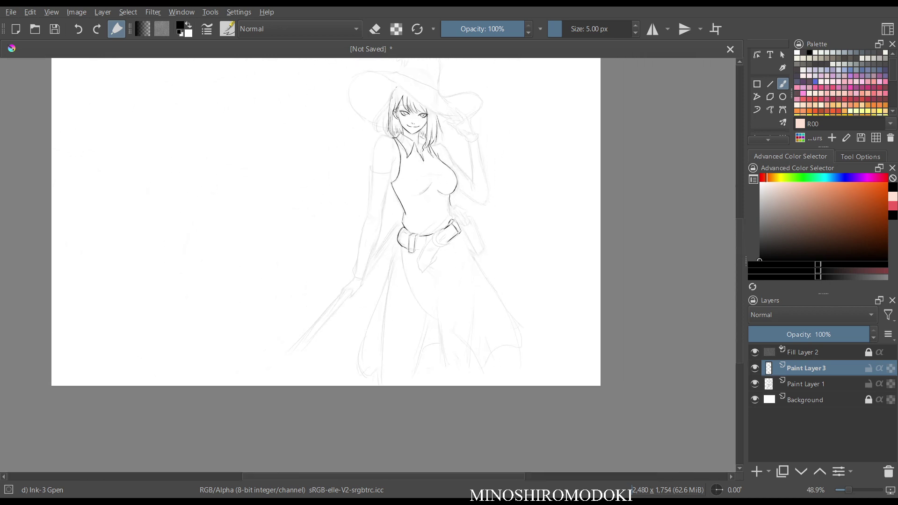
scroll(478, 268, up, 4)
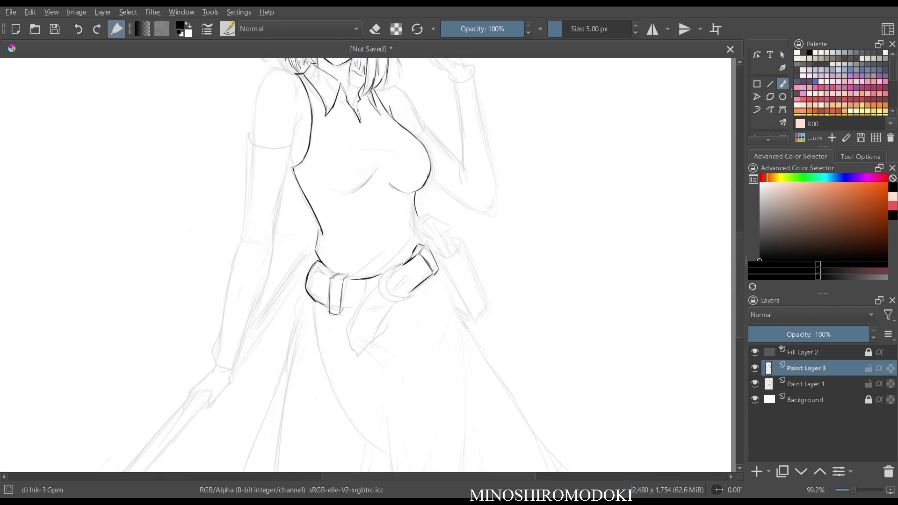
scroll(407, 267, up, 2)
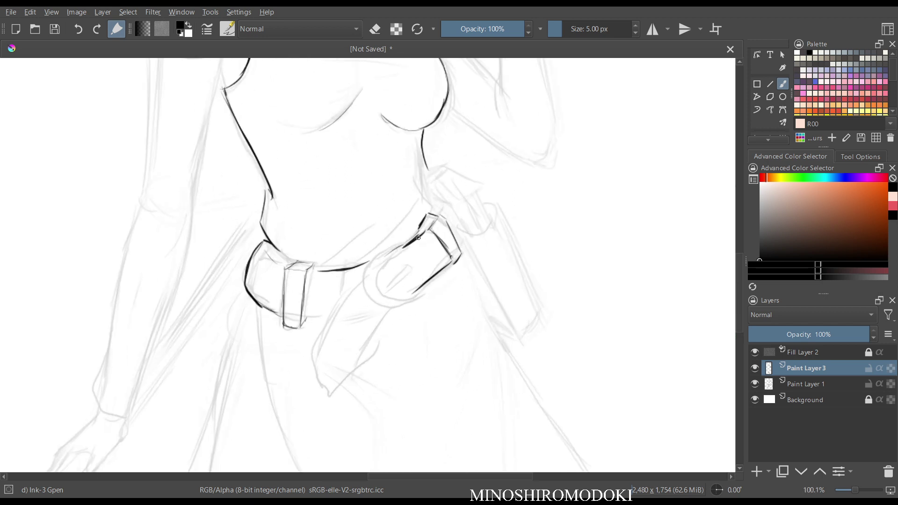
Ink the rounded belt buckle with its prong and place a belt hole on the strap beside it, erasing misplaced dots.
mouse_move(403, 248)
mouse_down()
mouse_move(365, 274)
mouse_move(373, 300)
mouse_move(401, 307)
mouse_move(421, 289)
mouse_move(403, 281)
mouse_move(394, 255)
mouse_move(380, 269)
mouse_move(402, 300)
mouse_up()
mouse_move(410, 270)
mouse_down()
mouse_move(389, 287)
mouse_move(412, 270)
mouse_up()
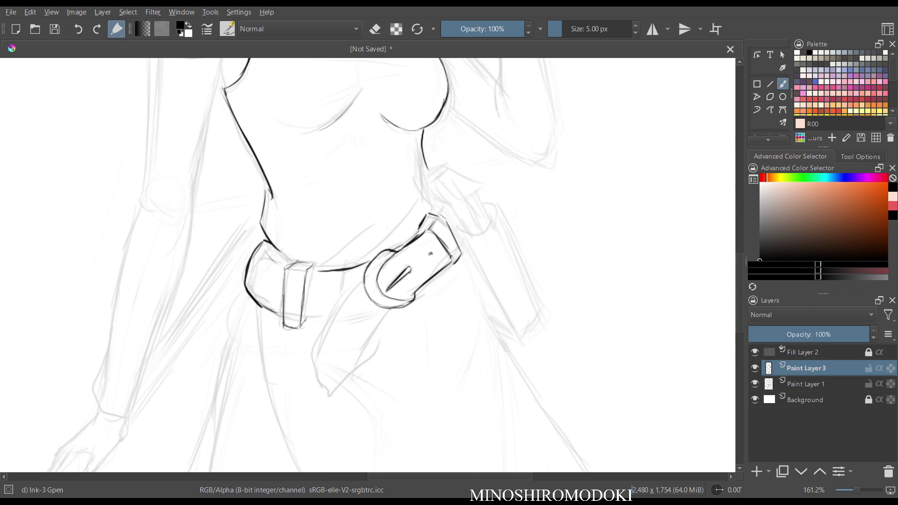
click(430, 254)
key(e)
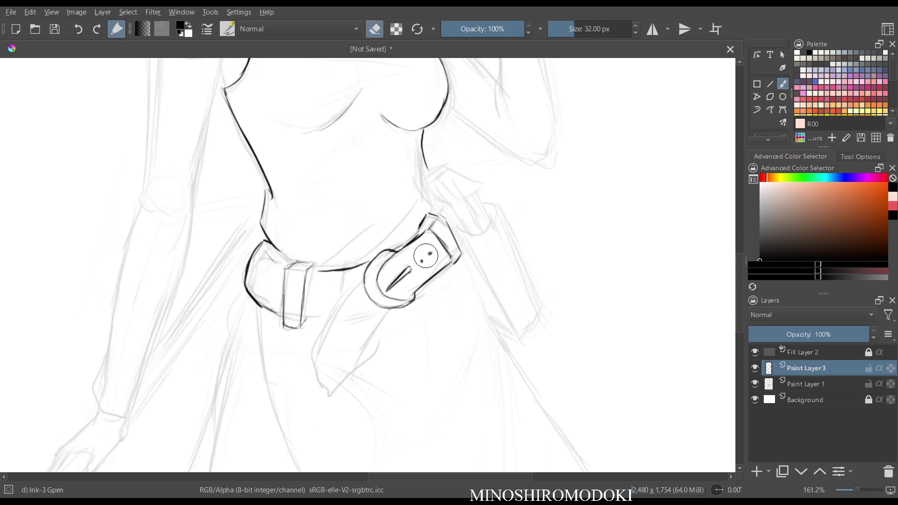
drag(430, 253, 423, 259)
key(e)
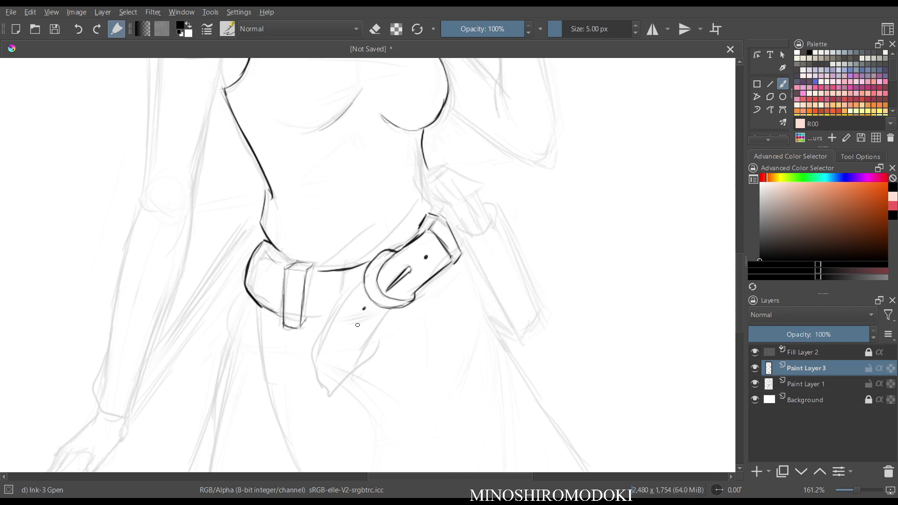
Erase the misplaced hole dots below the buckle and ink two holes spaced along the hanging strap.
key(e)
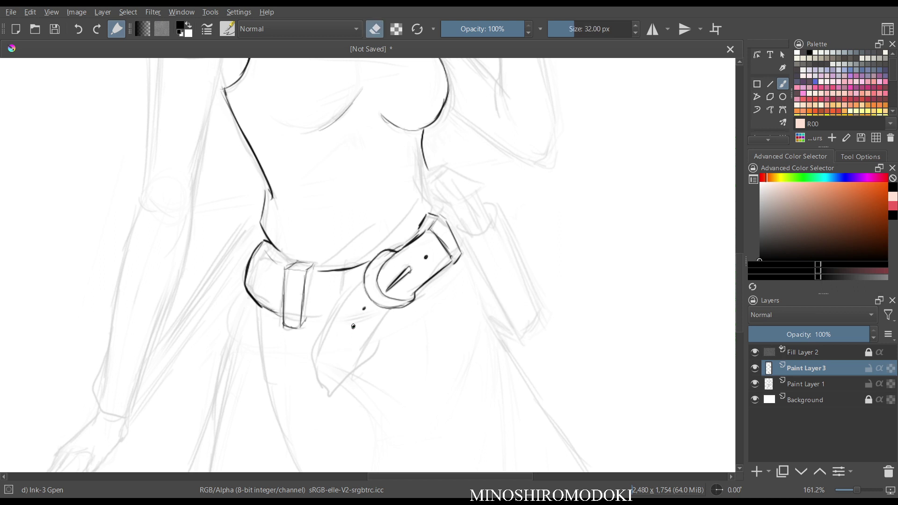
drag(353, 327, 361, 311)
key(e)
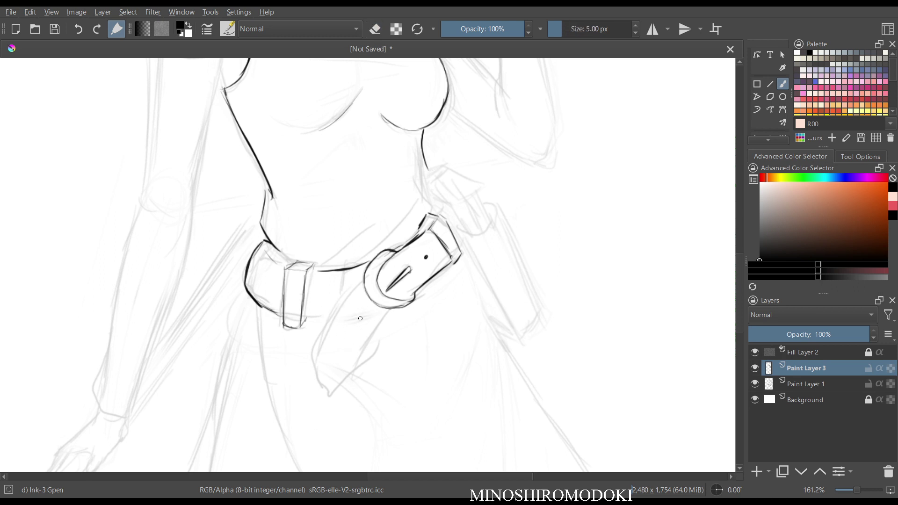
click(342, 347)
Ink both edges and the rounded tip of the strap hanging from the buckle.
drag(362, 280, 325, 332)
mouse_move(348, 298)
mouse_down()
mouse_move(314, 364)
mouse_move(322, 341)
mouse_move(317, 387)
mouse_up()
mouse_move(387, 313)
mouse_down()
mouse_move(345, 380)
mouse_move(324, 389)
mouse_move(349, 380)
mouse_up()
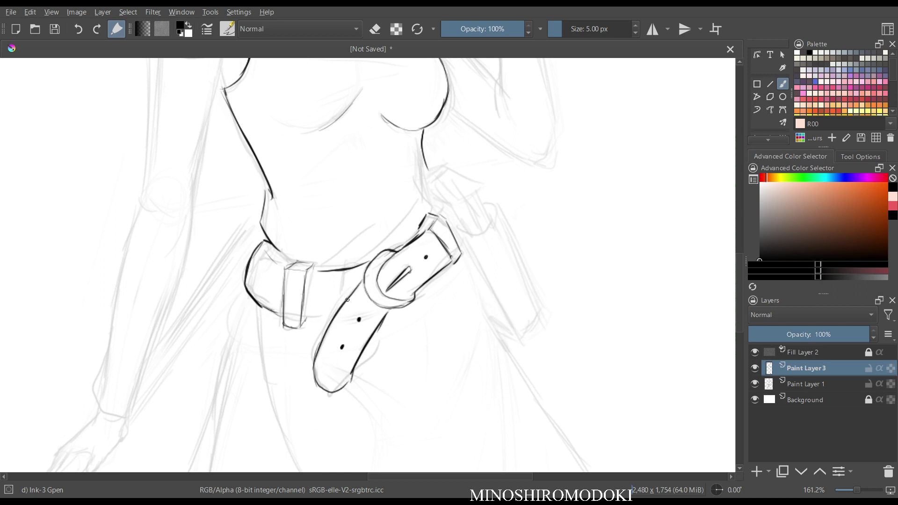
mouse_move(347, 299)
mouse_down()
mouse_move(309, 367)
mouse_move(312, 384)
mouse_move(333, 393)
mouse_up()
key(m)
key(m)
Ink the belt's lower edge between the loop and hanging strap, plus its upper edge at the lowered-arm hip.
drag(304, 319, 324, 317)
drag(263, 242, 289, 262)
key(m)
key(m)
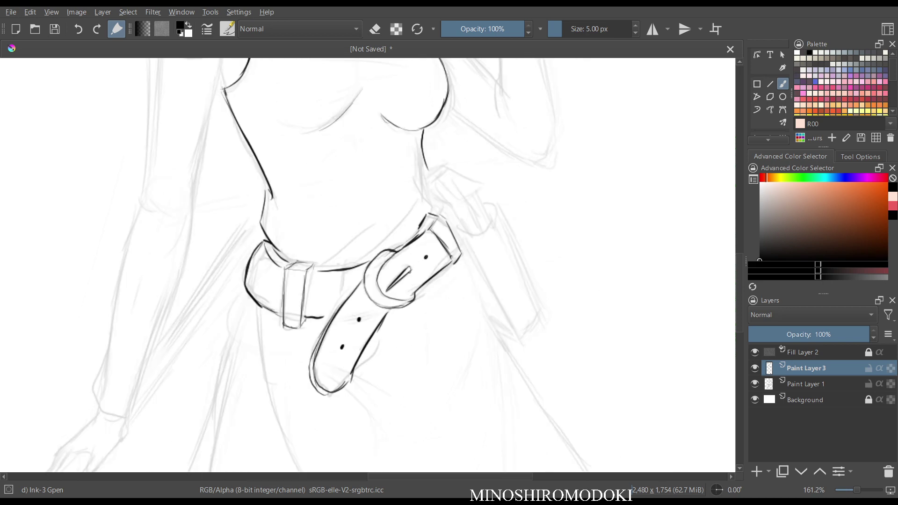
scroll(407, 197, down, 3)
key(m)
key(m)
scroll(409, 239, up, 2)
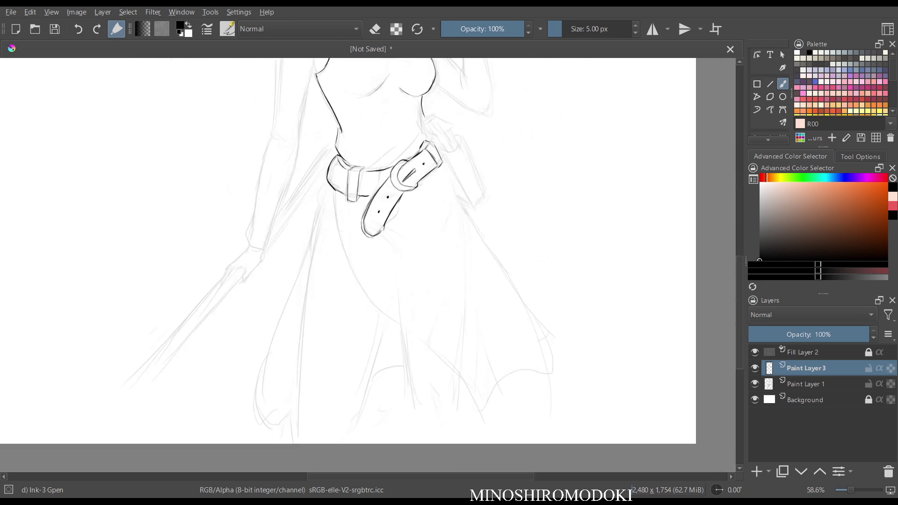
Ink the top edge, sides and bottom of the rectangular pouch at the raised-arm hip.
drag(407, 206, 367, 332)
scroll(364, 257, down, 2)
scroll(364, 257, up, 4)
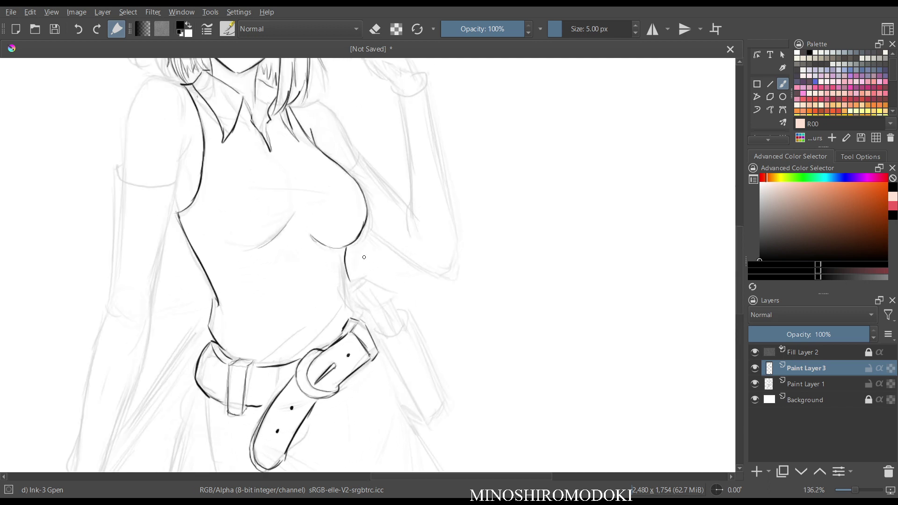
mouse_move(350, 281)
mouse_down()
mouse_move(353, 310)
mouse_move(377, 323)
mouse_move(379, 341)
mouse_move(423, 309)
mouse_move(453, 392)
mouse_up()
drag(388, 339, 419, 412)
drag(394, 360, 425, 424)
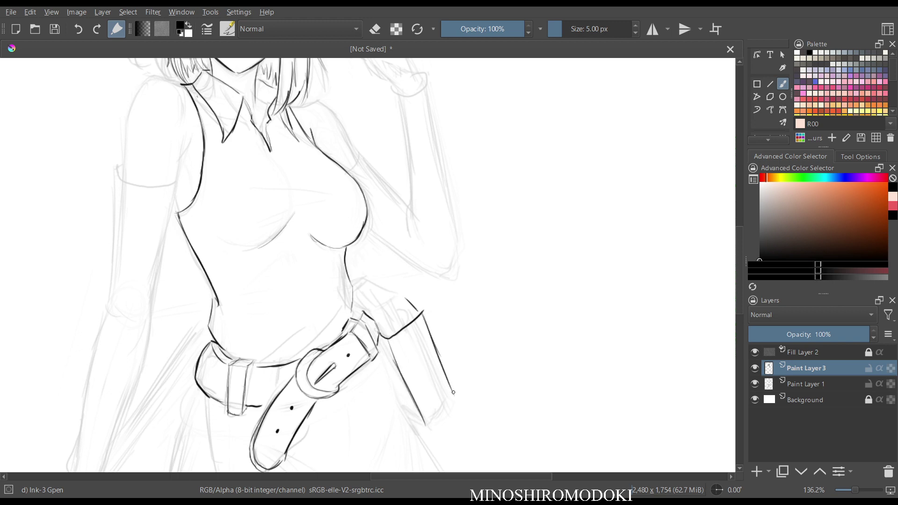
drag(453, 393, 423, 424)
key(m)
key(m)
Try to ink the slanted pieces sticking out of the hip pouch.
drag(353, 282, 375, 267)
mouse_move(371, 275)
mouse_down()
mouse_move(399, 292)
mouse_move(387, 307)
mouse_move(392, 318)
mouse_move(401, 313)
mouse_up()
mouse_move(357, 284)
mouse_down()
mouse_move(376, 270)
mouse_move(375, 290)
mouse_move(363, 280)
mouse_move(393, 304)
mouse_move(375, 284)
mouse_up()
key(e)
key(e)
mouse_move(393, 297)
mouse_down()
mouse_move(381, 303)
mouse_move(392, 333)
mouse_move(405, 312)
mouse_move(411, 325)
mouse_move(365, 301)
mouse_move(392, 297)
mouse_move(356, 290)
mouse_move(393, 300)
mouse_up()
Erase the pieces above the pouch and its outer side, then re-ink the pouch's outer edge.
key(m)
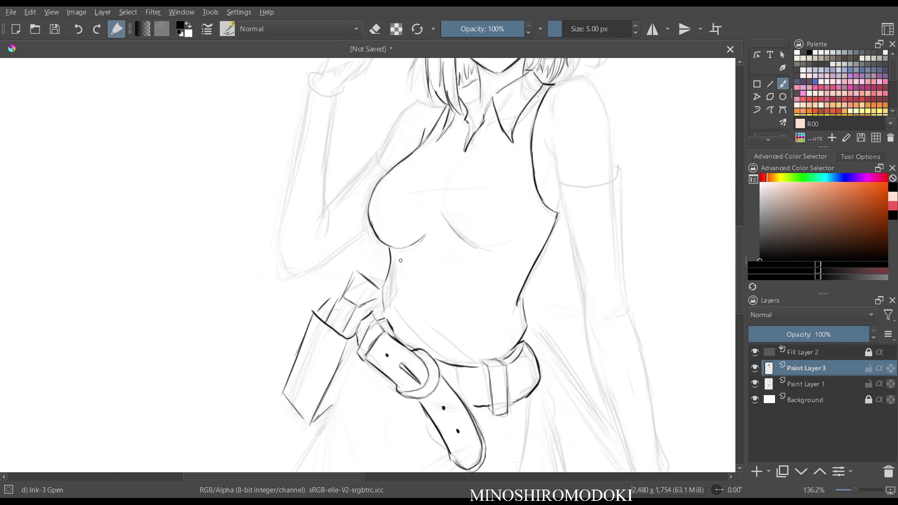
key(e)
mouse_move(358, 276)
mouse_down()
mouse_move(346, 293)
mouse_move(353, 307)
mouse_move(366, 287)
mouse_move(295, 327)
mouse_move(309, 313)
mouse_up()
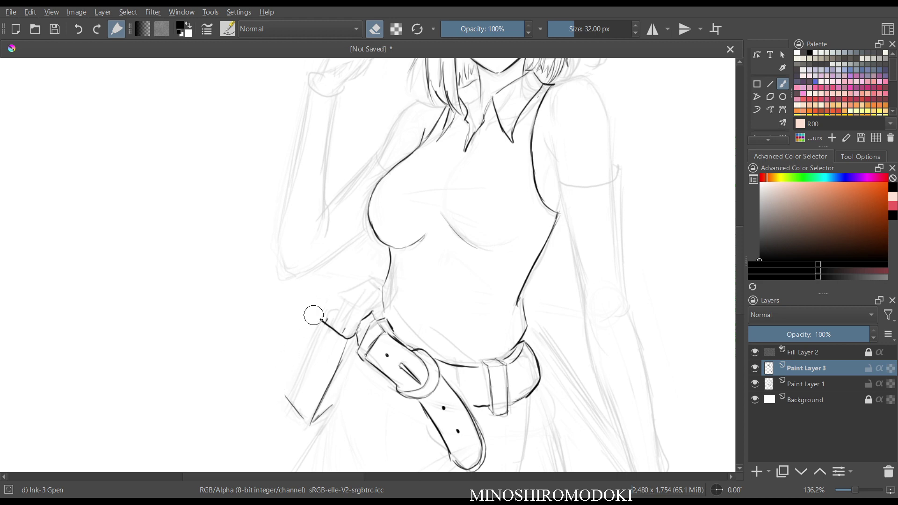
key(m)
key(e)
drag(411, 320, 448, 403)
Examine the proportions of the torso, belt and pouch against the whole figure in normal and mirrored views.
scroll(406, 281, down, 5)
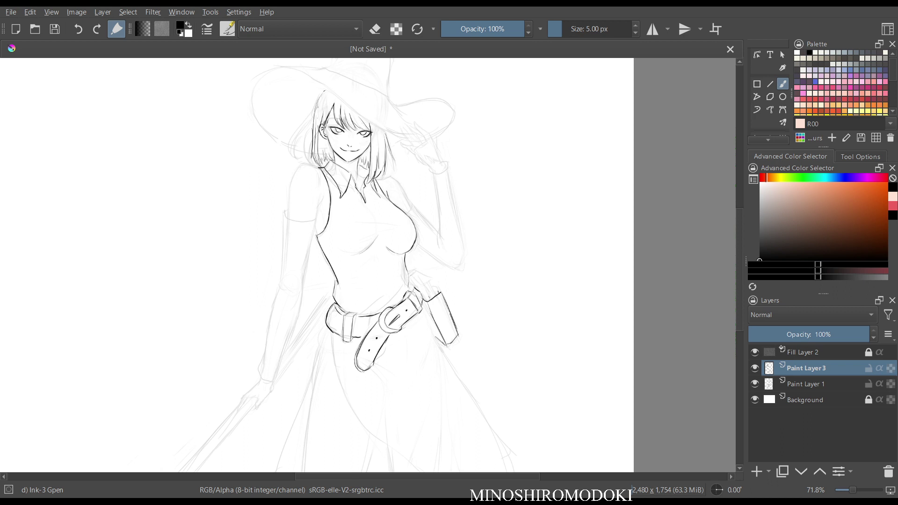
scroll(524, 275, up, 3)
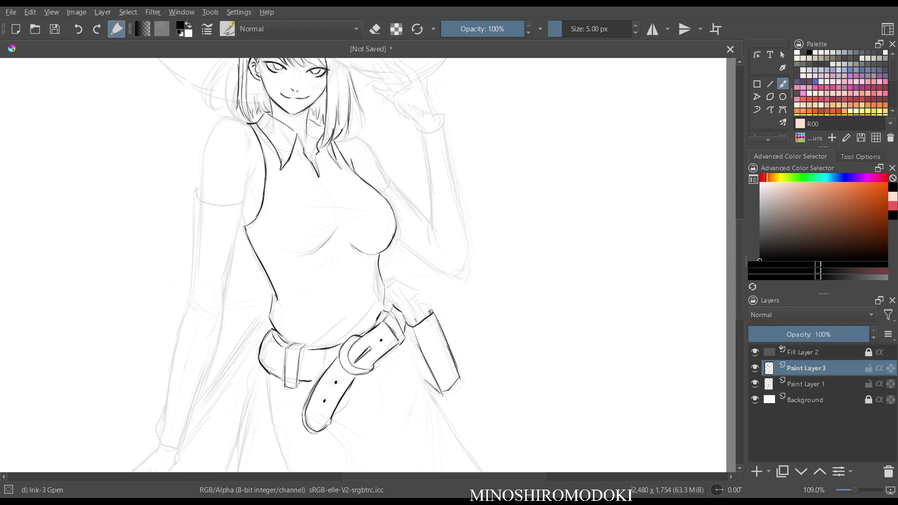
scroll(556, 263, down, 4)
drag(557, 263, 550, 198)
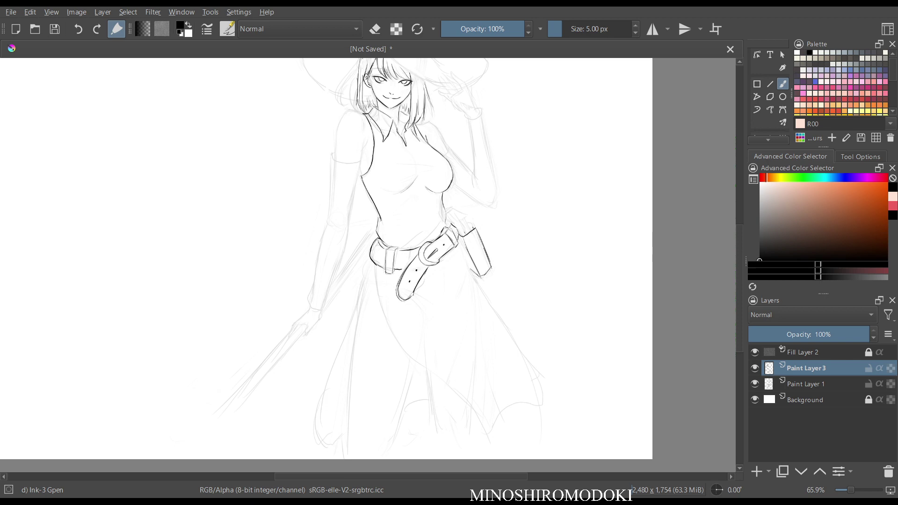
key(m)
key(m)
scroll(563, 253, up, 1)
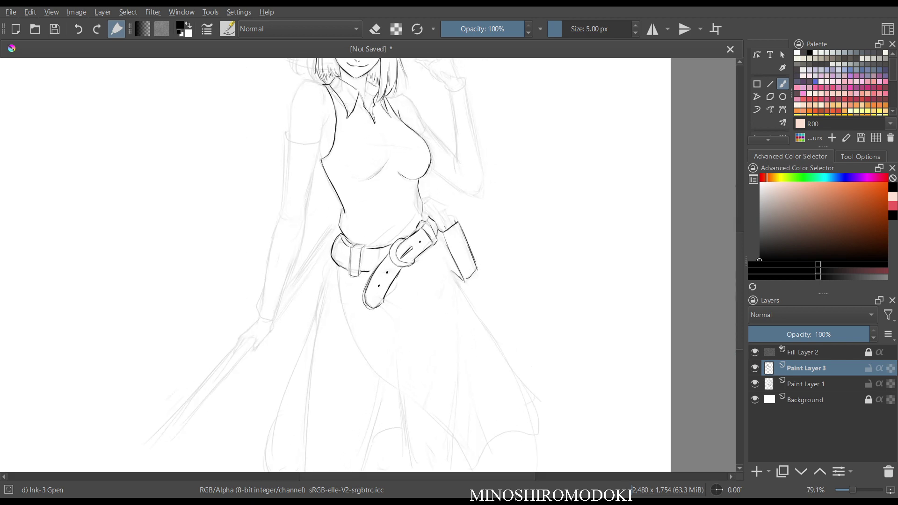
scroll(541, 272, down, 2)
scroll(541, 272, up, 5)
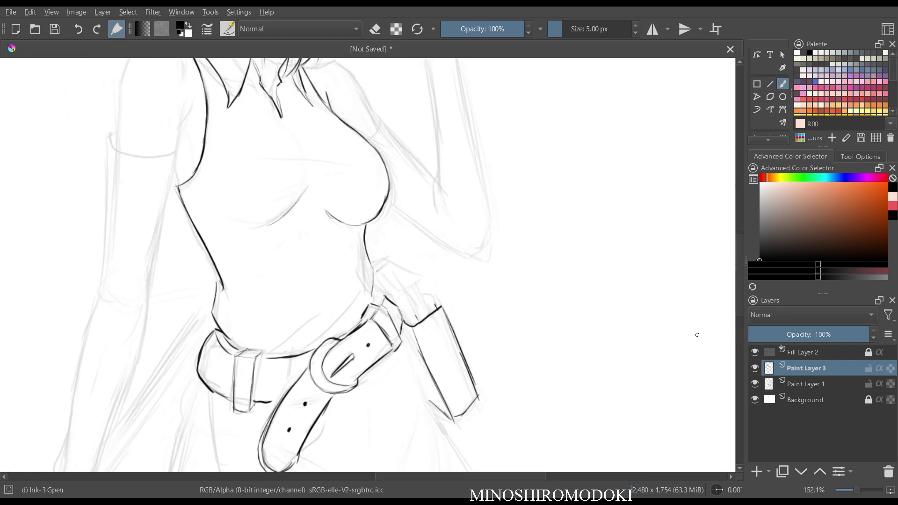
scroll(643, 301, down, 4)
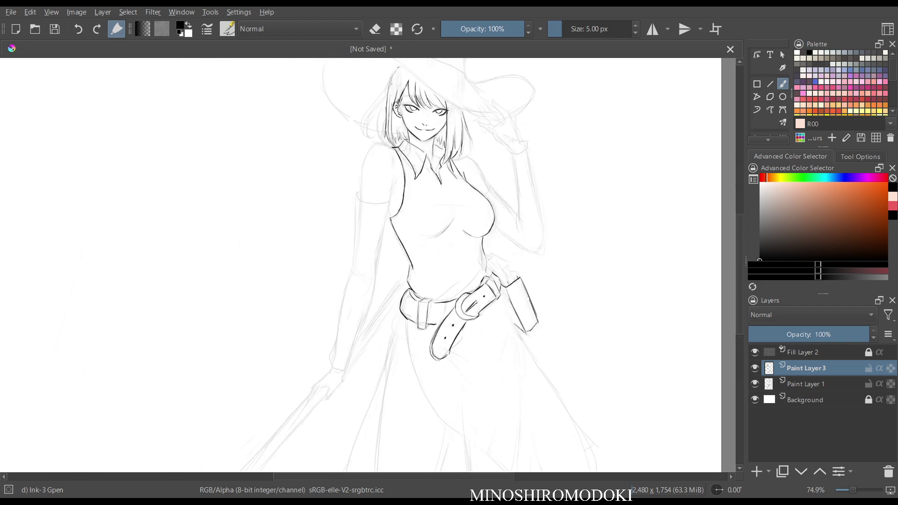
Group Paint Layer 3 and Paint Layer 1 and make the group the active layer.
ctrl+click(806, 384)
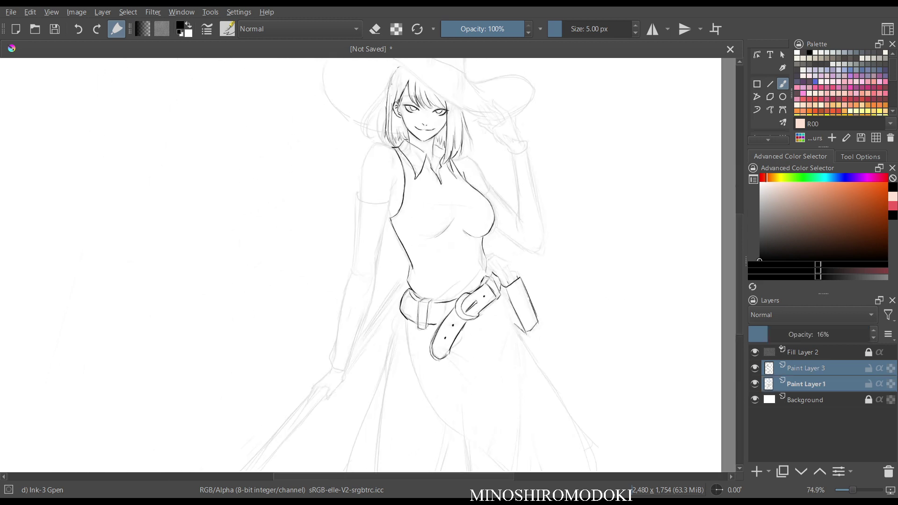
key(ctrl+g)
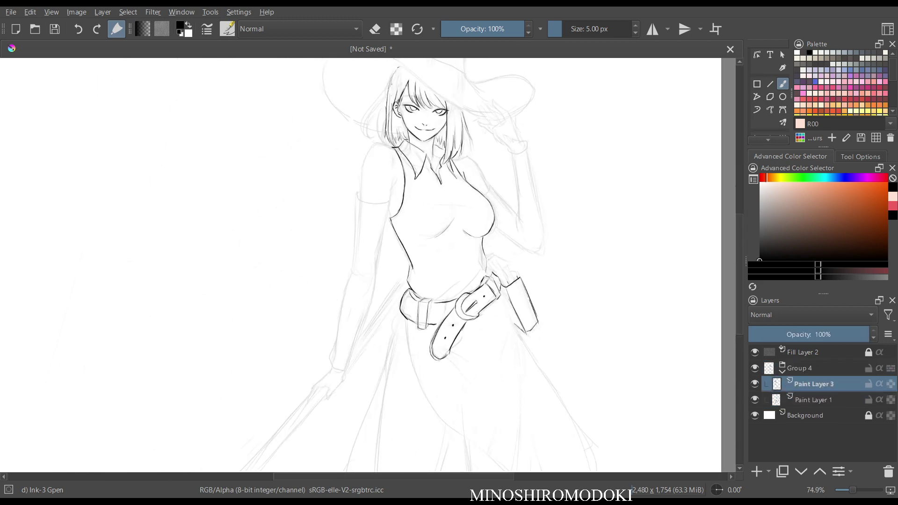
key(ctrl+t)
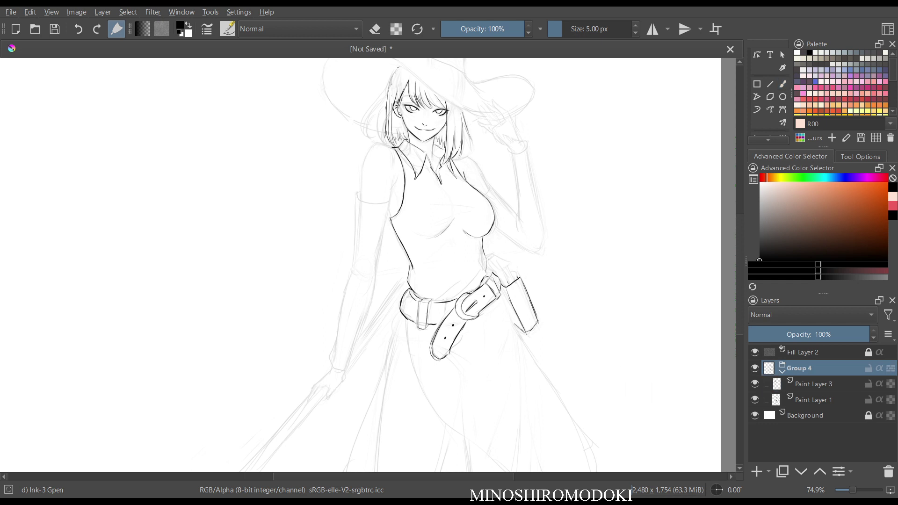
Select the figure's lower part from below the chest, move it slightly upward with Transform, and return to the brush.
scroll(609, 355, down, 3)
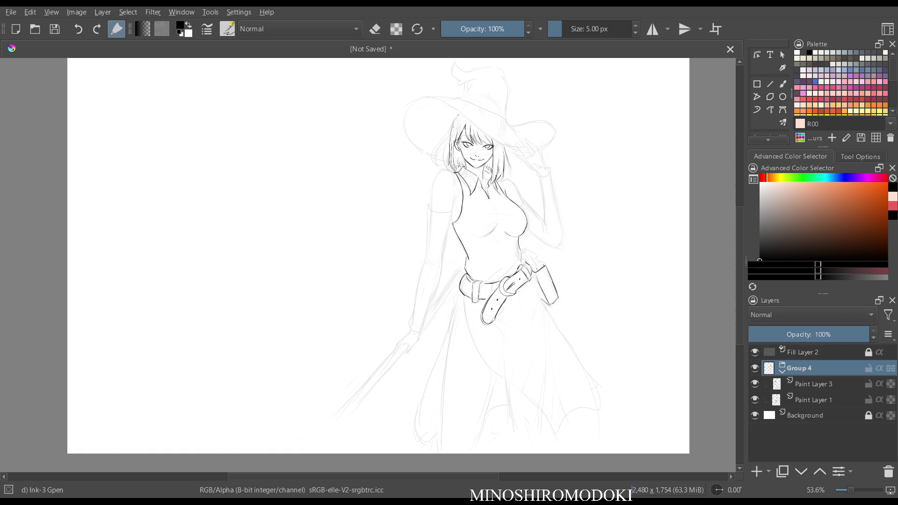
mouse_move(616, 436)
mouse_down()
mouse_move(581, 296)
mouse_move(533, 243)
mouse_move(471, 271)
mouse_move(386, 469)
mouse_move(639, 426)
mouse_up()
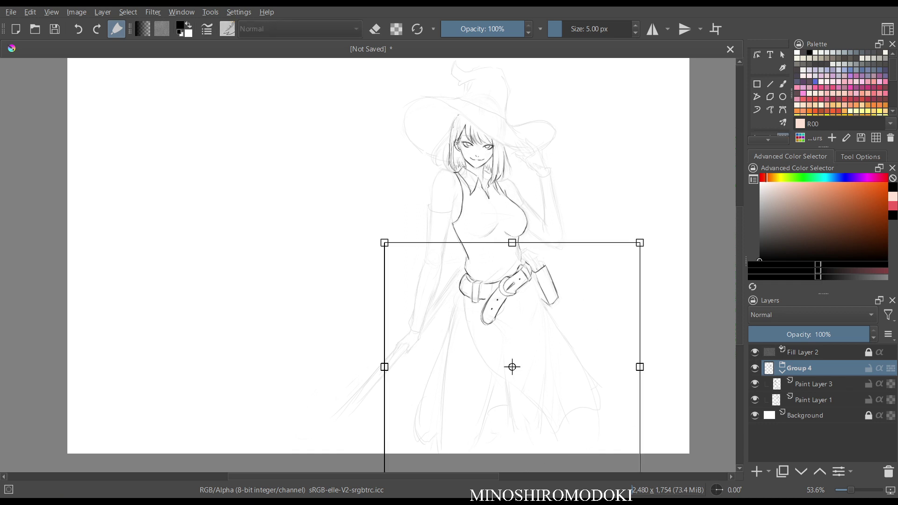
key(ctrl+t)
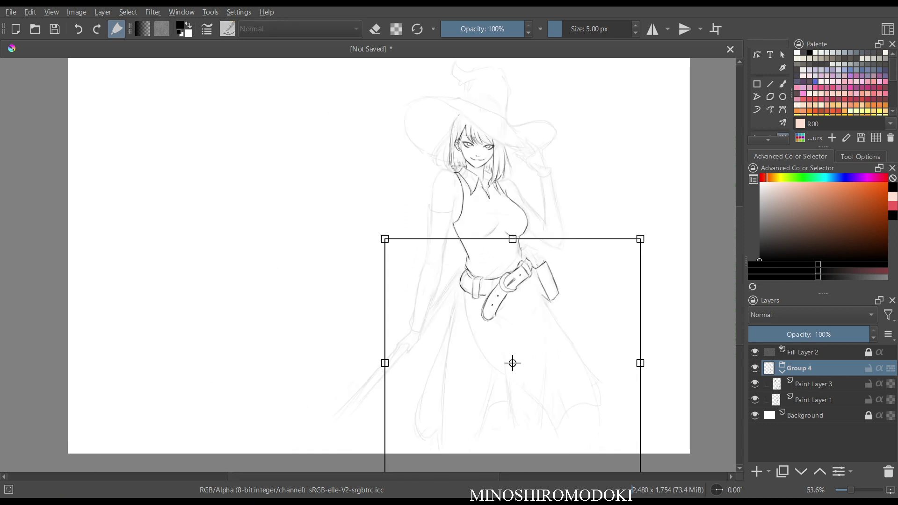
key(Return)
key(b)
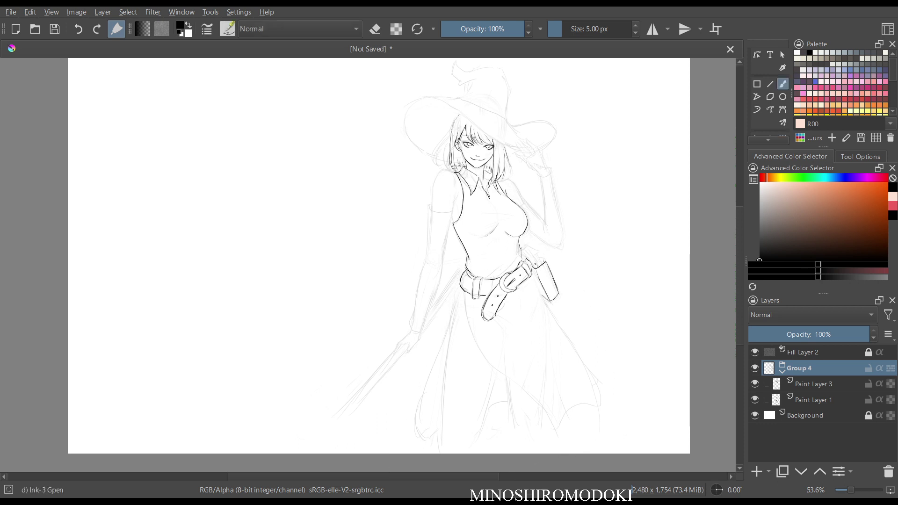
Erase the side outlines of the hip pouch on Paint Layer 3, returning to the ink brush.
scroll(538, 326, up, 4)
drag(580, 182, 572, 234)
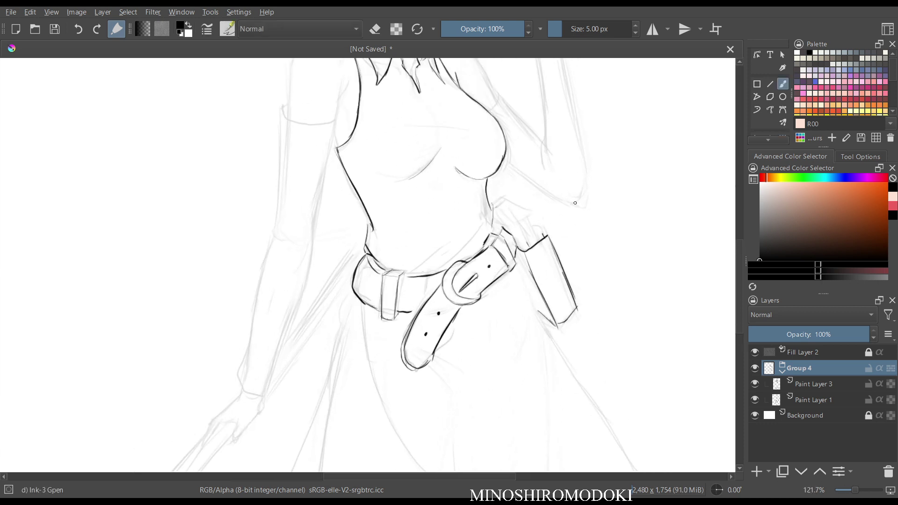
key(Page_Down)
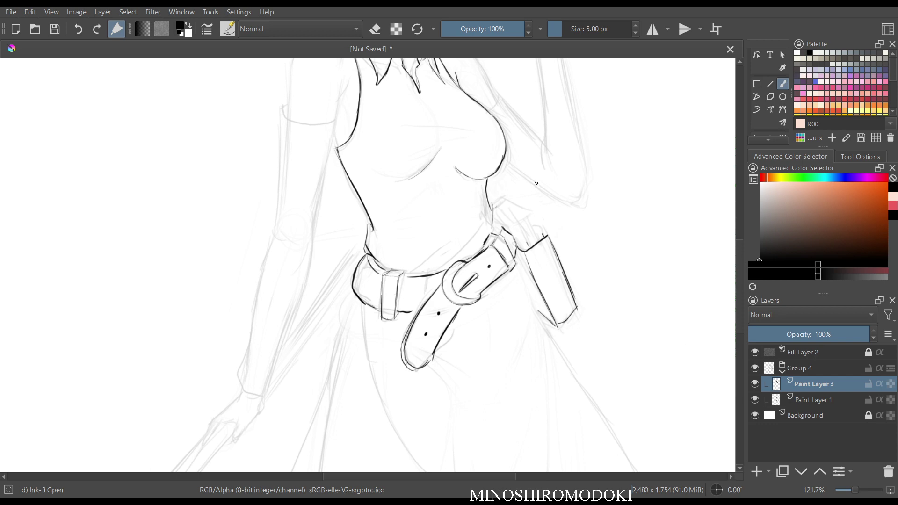
key(m)
key(m)
key(e)
mouse_move(550, 280)
mouse_down()
mouse_move(546, 271)
mouse_move(568, 279)
mouse_move(555, 321)
mouse_move(548, 318)
mouse_up()
key(e)
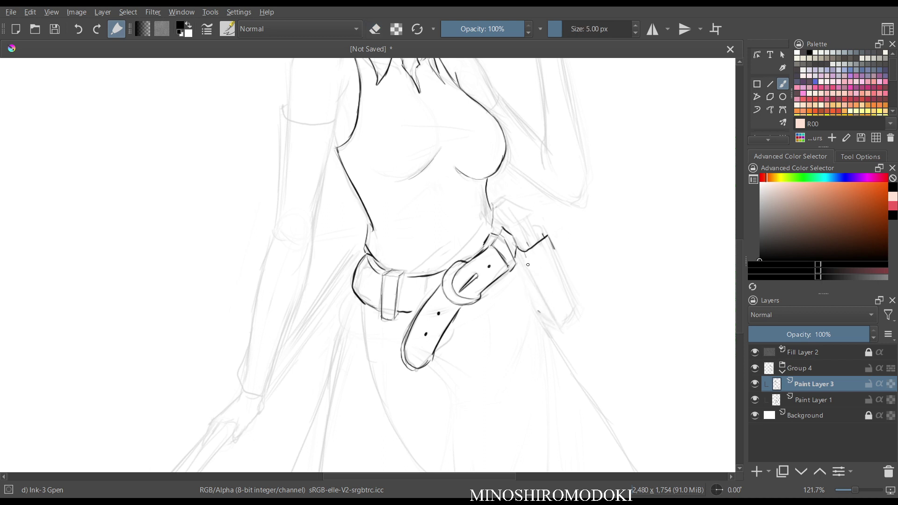
Re-ink the hip pouch's two sides and bottom edge with straighter lines, strengthening the side nearest the belt.
drag(521, 253, 550, 308)
drag(532, 275, 556, 320)
drag(548, 242, 573, 296)
mouse_move(559, 264)
mouse_down()
mouse_move(576, 302)
mouse_move(557, 323)
mouse_up()
key(m)
key(m)
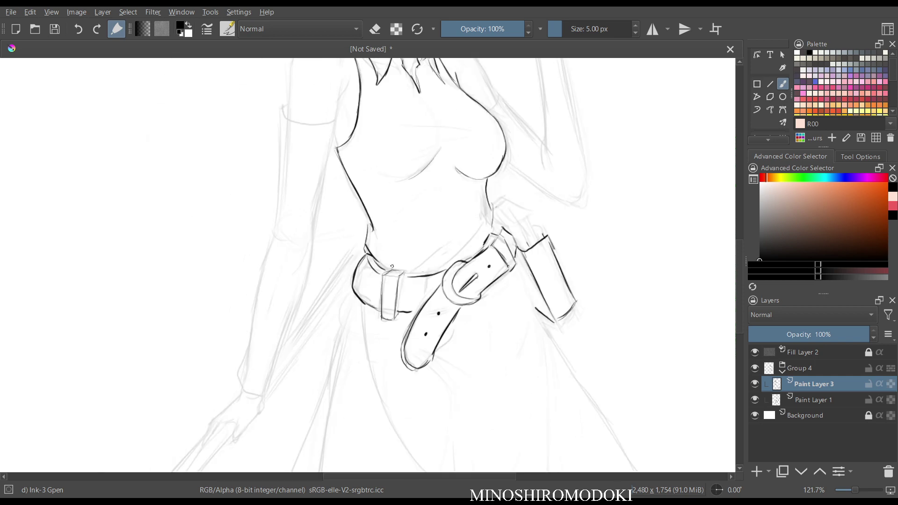
mouse_move(516, 257)
mouse_down()
mouse_move(520, 263)
mouse_move(550, 335)
mouse_up()
Try to ink the bundle of slanted pieces sticking out of the pouch's opening.
mouse_move(508, 197)
mouse_down()
mouse_move(515, 230)
mouse_move(512, 208)
mouse_move(531, 217)
mouse_move(536, 227)
mouse_move(522, 230)
mouse_move(534, 244)
mouse_up()
mouse_move(511, 198)
mouse_down()
mouse_move(541, 216)
mouse_move(527, 213)
mouse_move(534, 218)
mouse_up()
drag(533, 220, 541, 238)
drag(538, 215, 543, 236)
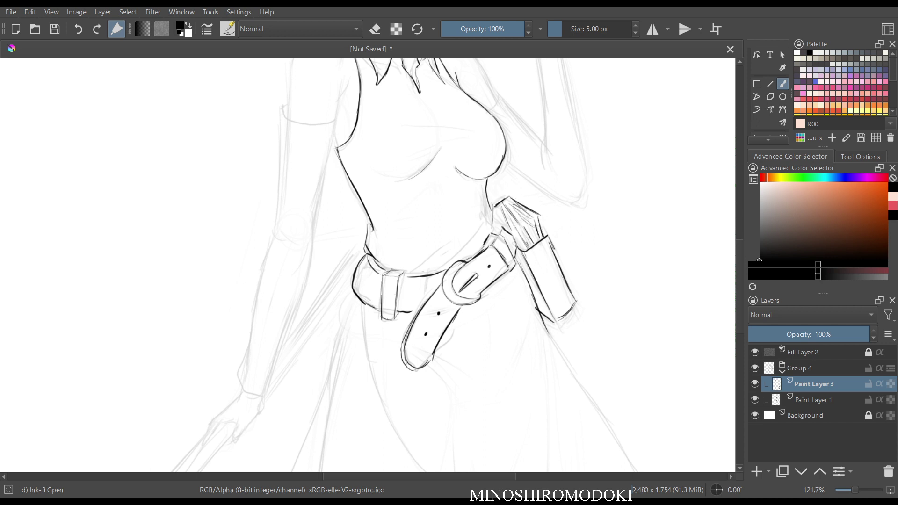
mouse_move(501, 209)
mouse_down()
mouse_move(499, 227)
mouse_move(503, 205)
mouse_move(499, 224)
mouse_move(524, 249)
mouse_up()
key(m)
key(m)
key(m)
key(m)
scroll(588, 162, down, 4)
scroll(587, 162, up, 4)
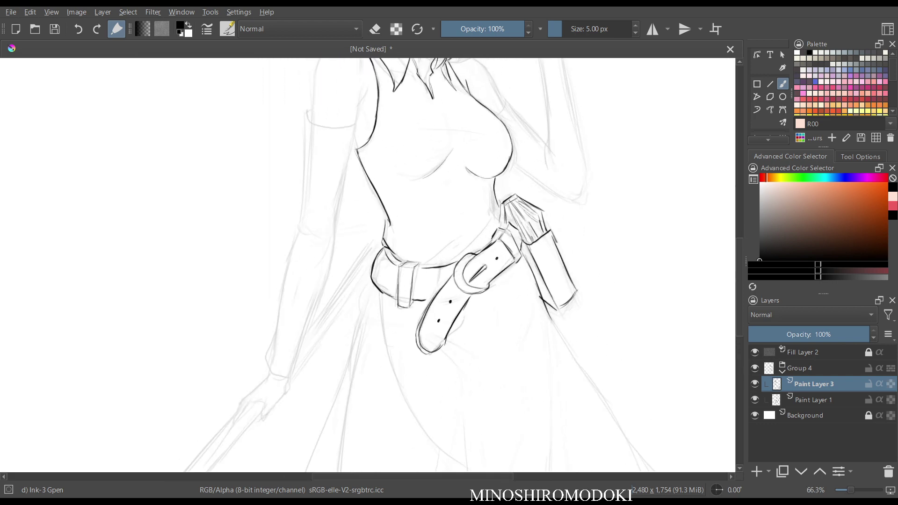
Erase the inked bundle above the pouch's opening.
scroll(585, 177, down, 3)
drag(585, 178, 525, 210)
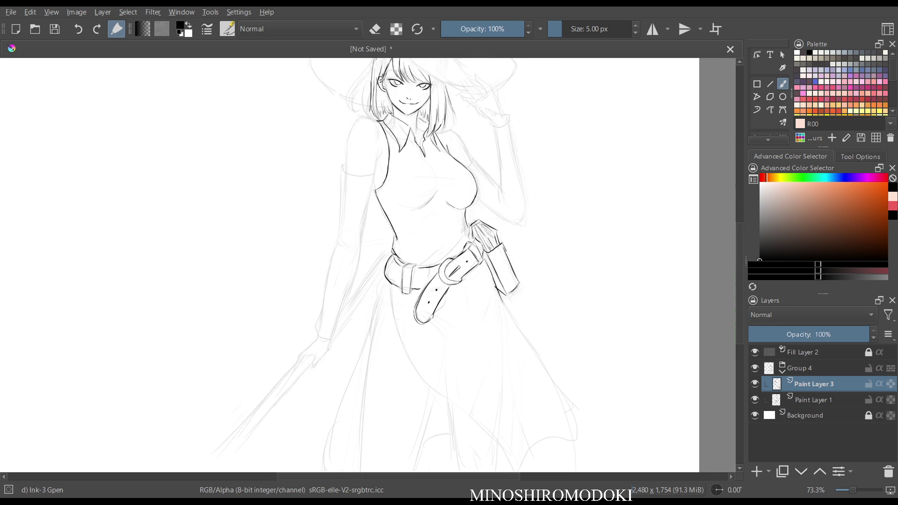
scroll(573, 197, up, 3)
key(e)
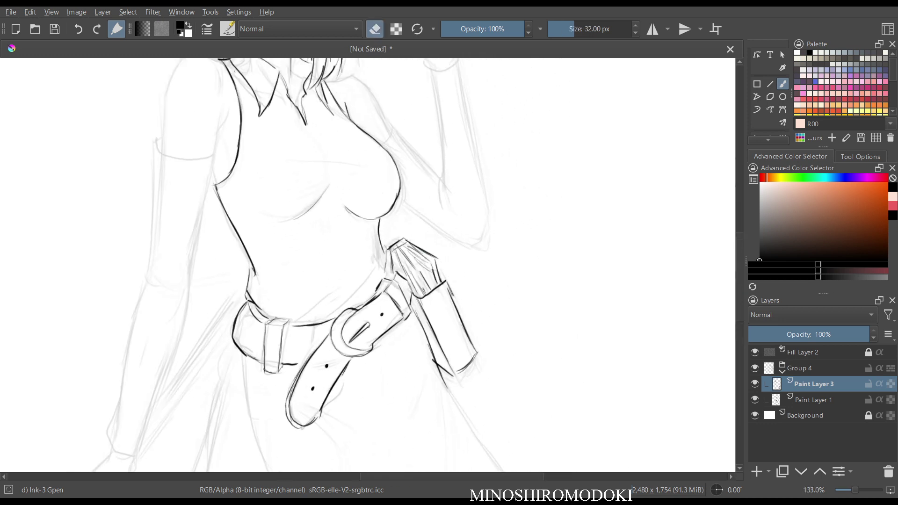
drag(405, 268, 416, 293)
drag(393, 245, 406, 272)
mouse_move(411, 243)
mouse_down()
mouse_move(439, 280)
mouse_move(425, 292)
mouse_up()
drag(412, 253, 428, 272)
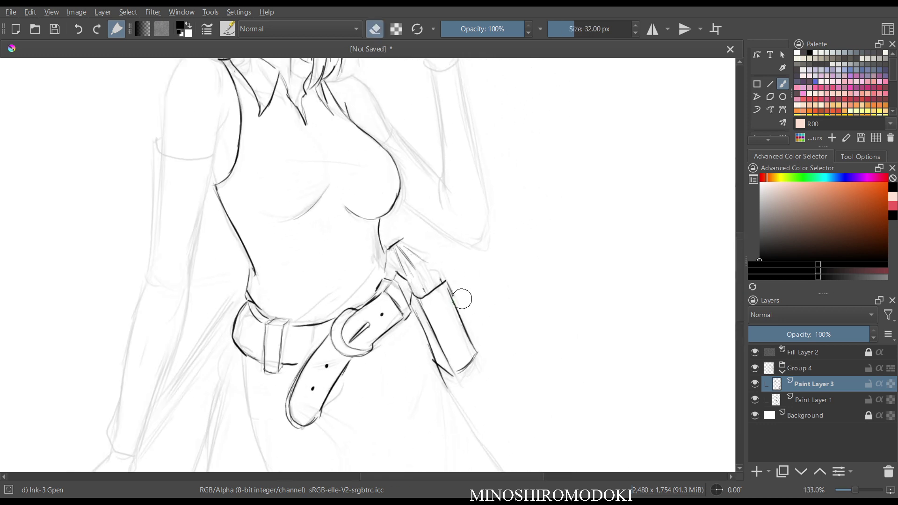
Undo the last strokes around the pouch, then erase the remaining mark above it and its outer side.
key(ctrl+z)
key(ctrl+z)
key(ctrl+z)
key(ctrl+z)
key(ctrl+z)
drag(403, 239, 392, 245)
key(e)
key(e)
drag(450, 284, 469, 346)
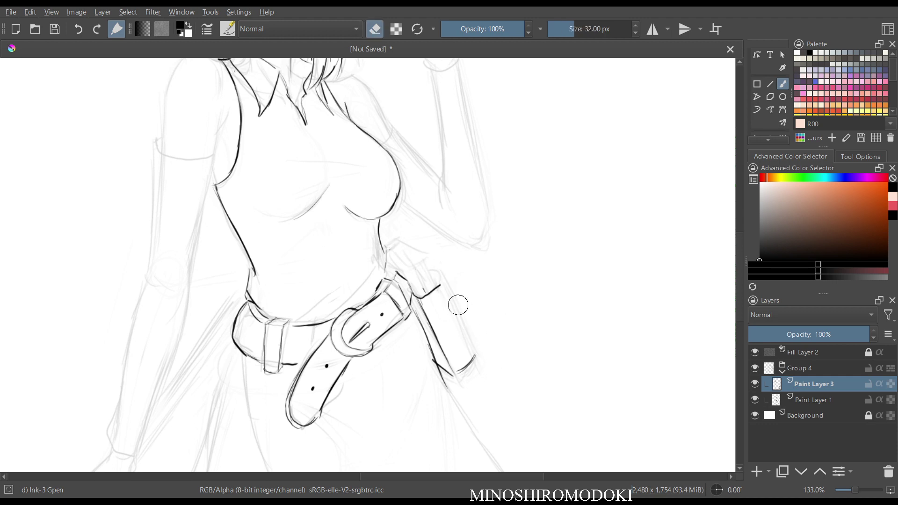
Ink the hip pouch's outer side as a straight line from its opening down to the bottom edge.
key(e)
drag(441, 285, 470, 345)
drag(453, 306, 475, 356)
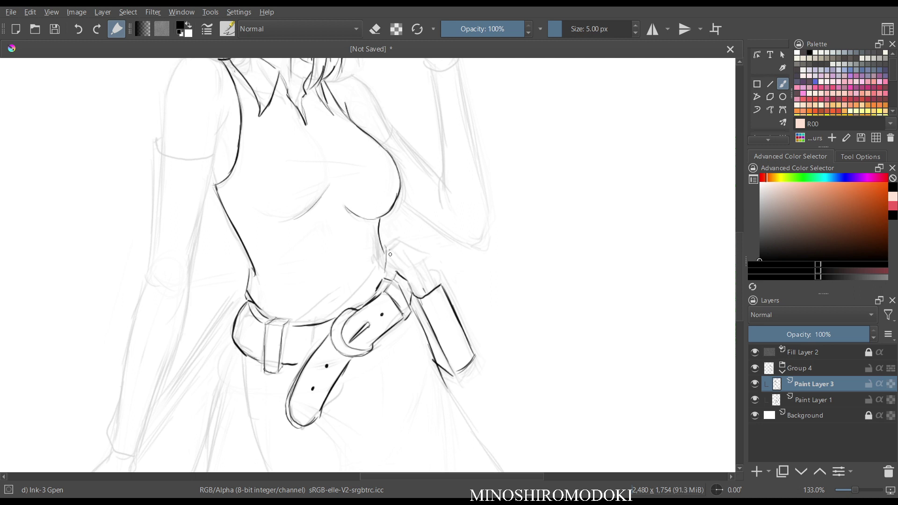
Ink the boxy piece rising from the pouch's opening and the bundle of slanted strips above it.
drag(391, 251, 402, 243)
key(e)
mouse_move(391, 251)
mouse_down()
mouse_move(400, 244)
mouse_move(423, 261)
mouse_move(420, 294)
mouse_up()
key(e)
drag(424, 263, 439, 284)
drag(389, 256, 413, 292)
mouse_move(419, 262)
mouse_down()
mouse_move(410, 246)
mouse_move(421, 262)
mouse_move(402, 260)
mouse_move(412, 265)
mouse_up()
key(ctrl+z)
drag(423, 295, 412, 245)
Tidy the bundle above the pouch by erasing loose lines and giving it a firmer, angular outline.
key(m)
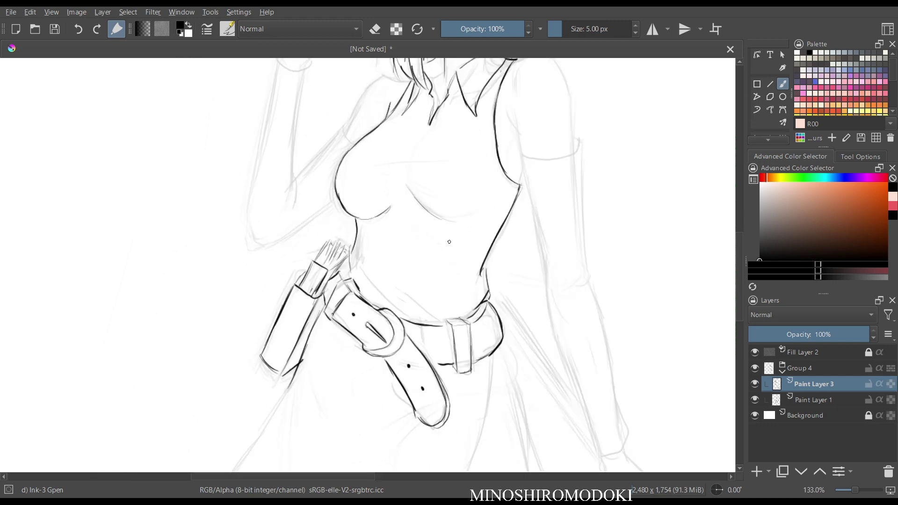
key(e)
mouse_move(327, 239)
mouse_down()
mouse_move(337, 256)
mouse_move(327, 251)
mouse_move(342, 244)
mouse_move(331, 270)
mouse_move(331, 261)
mouse_move(307, 276)
mouse_up()
key(e)
key(m)
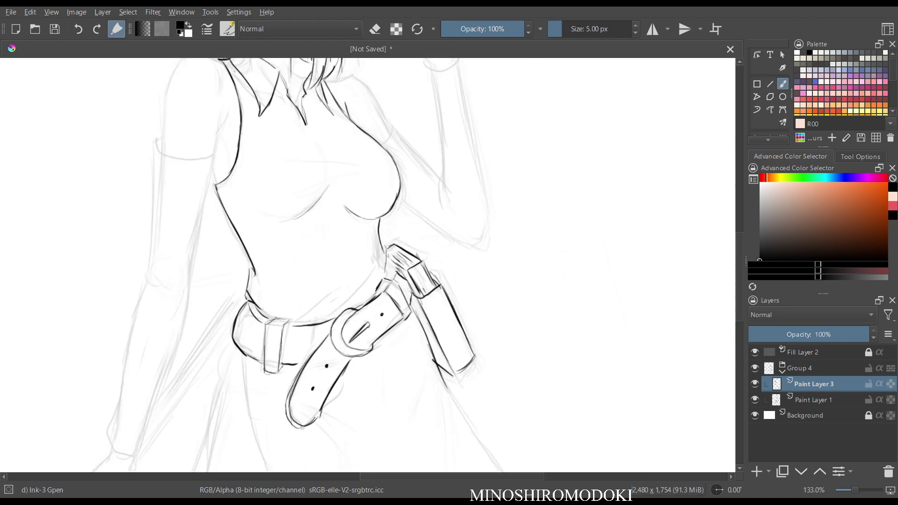
Select the inked hip pouch with its contents and enlarge it slightly with a transform.
scroll(461, 248, down, 4)
scroll(461, 247, up, 4)
drag(471, 287, 457, 257)
scroll(463, 243, down, 1)
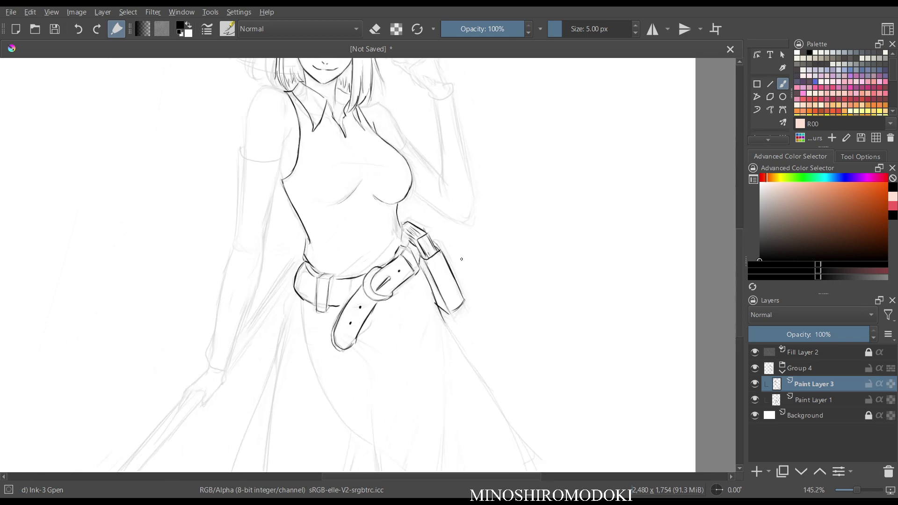
key(l)
drag(420, 210, 431, 213)
mouse_move(425, 273)
mouse_down()
mouse_move(473, 254)
mouse_move(444, 217)
mouse_move(489, 204)
mouse_move(496, 188)
mouse_move(494, 199)
mouse_up()
key(ctrl+t)
drag(447, 262, 446, 268)
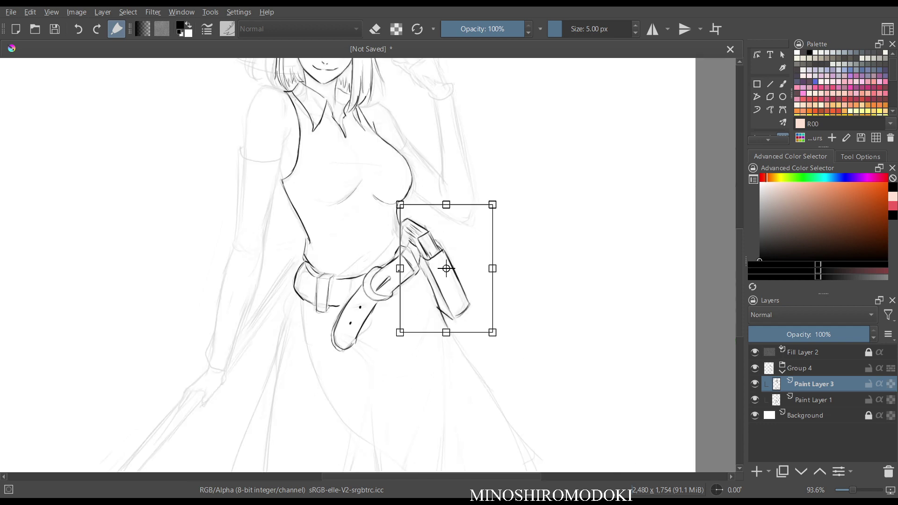
key(Return)
key(b)
Check the figure's proportions and the pouch's placement in normal and mirrored views at several zoom levels.
key(m)
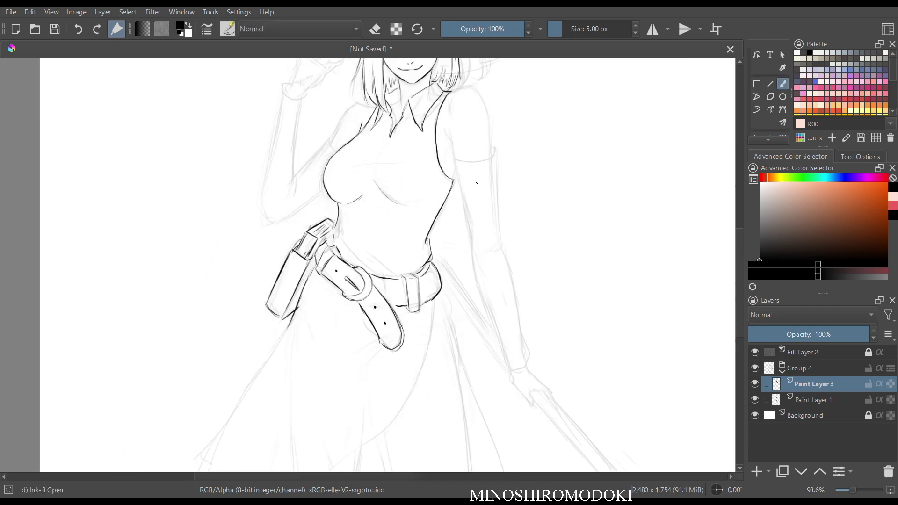
key(m)
scroll(477, 182, down, 3)
scroll(477, 183, up, 5)
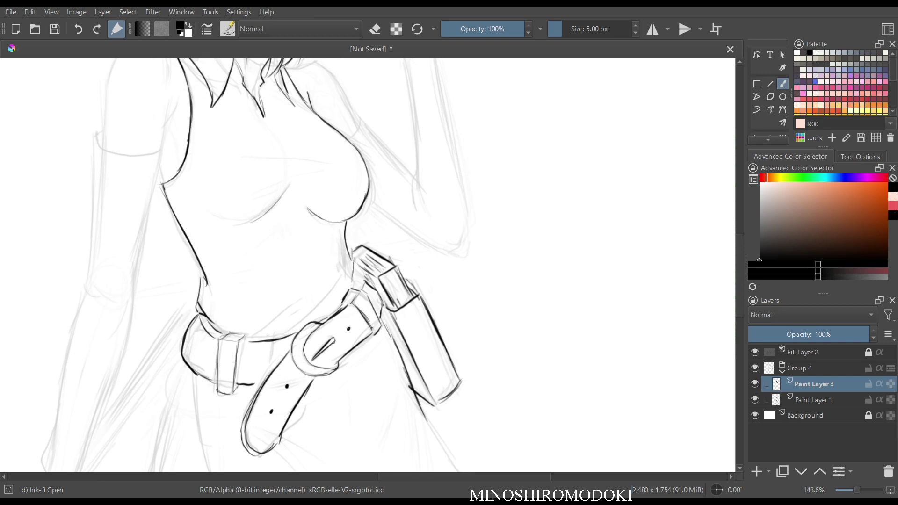
scroll(504, 247, down, 4)
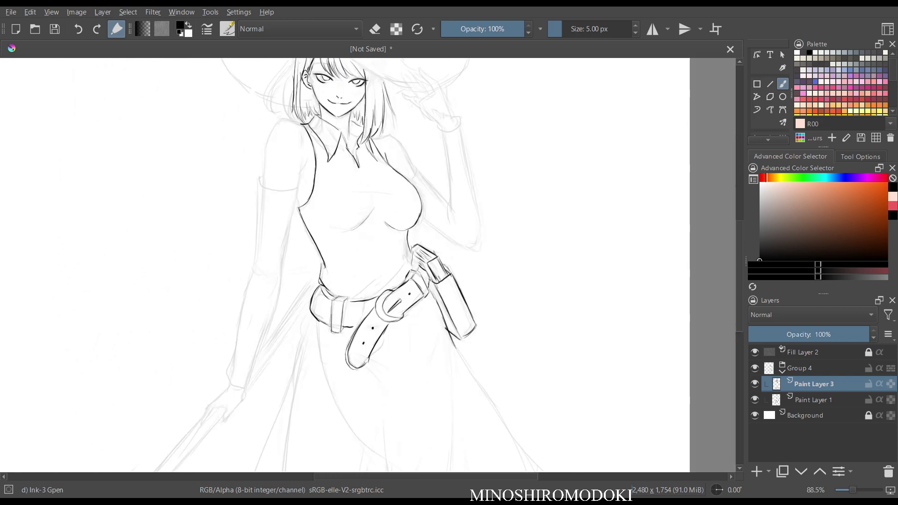
scroll(415, 259, up, 2)
drag(405, 260, 415, 255)
key(m)
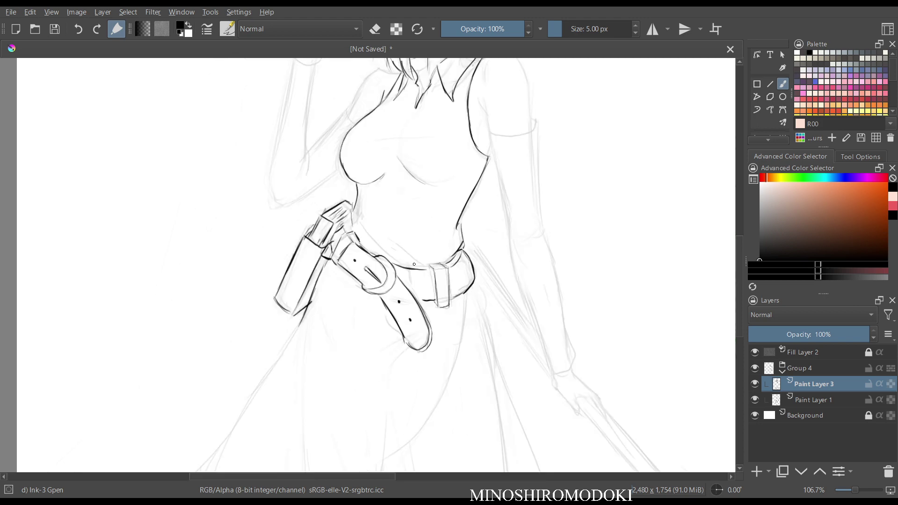
key(m)
scroll(499, 232, down, 5)
scroll(499, 232, down, 1)
scroll(499, 233, up, 5)
mouse_move(504, 277)
mouse_down()
mouse_move(499, 234)
mouse_move(497, 251)
mouse_up()
scroll(499, 257, down, 2)
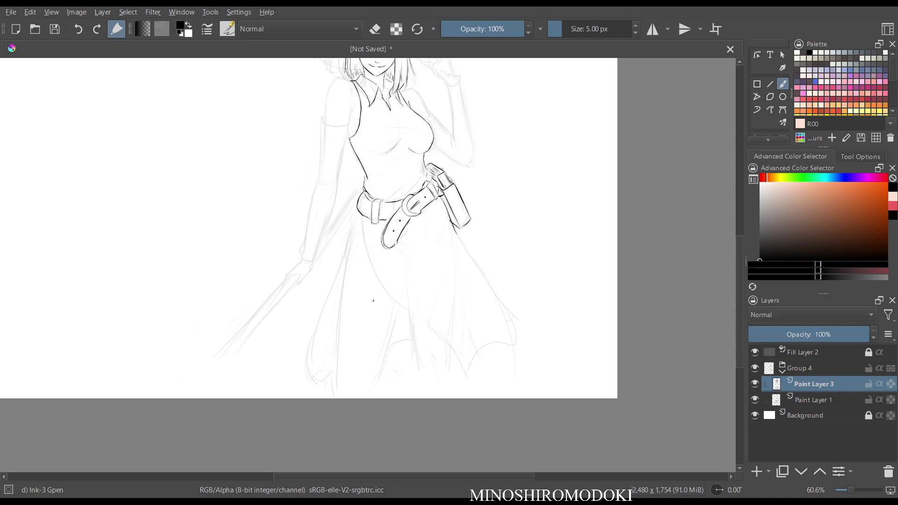
key(m)
key(m)
Ink the skirt's curved front edge, its outer side below the pouch and the ragged hem joining them.
drag(420, 287, 416, 268)
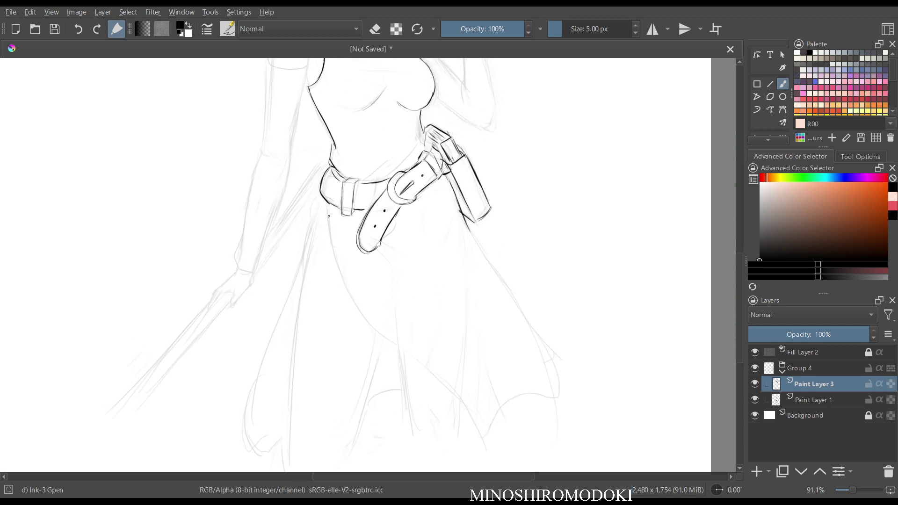
mouse_move(327, 206)
mouse_down()
mouse_move(337, 260)
mouse_move(367, 322)
mouse_move(426, 376)
mouse_move(475, 446)
mouse_move(493, 455)
mouse_move(511, 433)
mouse_move(530, 427)
mouse_move(536, 398)
mouse_up()
mouse_move(467, 227)
mouse_down()
mouse_move(538, 324)
mouse_move(547, 353)
mouse_move(533, 399)
mouse_up()
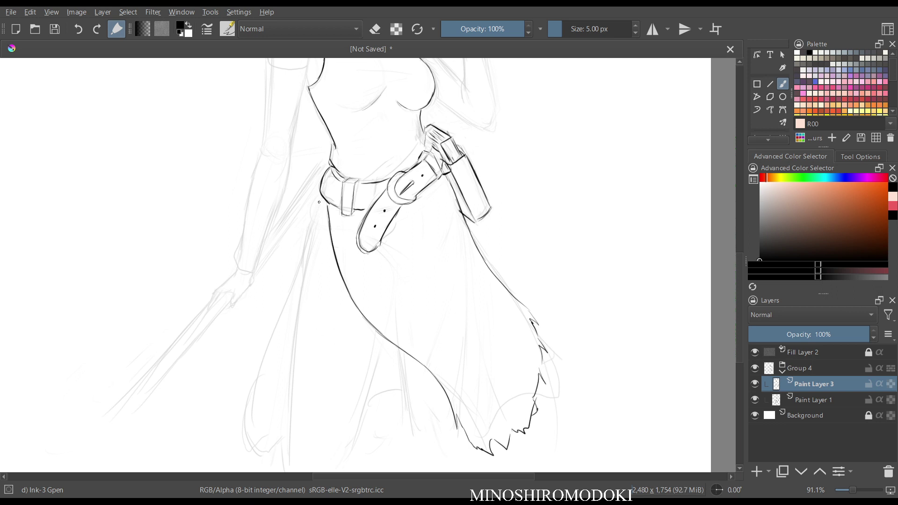
Ink the narrow skirt panel beside the lowered arm with a frayed outer edge, an inner fold and a small tear.
mouse_move(322, 195)
mouse_down()
mouse_move(237, 400)
mouse_move(258, 451)
mouse_up()
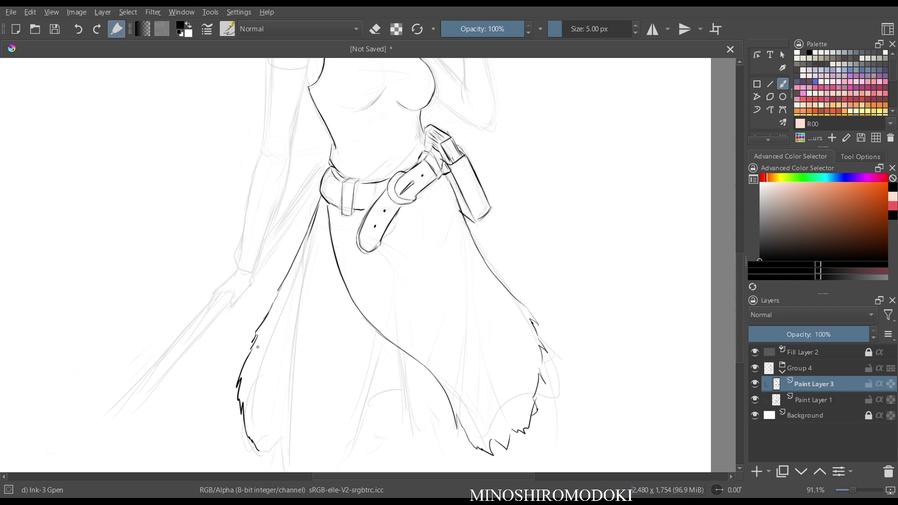
mouse_move(309, 240)
mouse_down()
mouse_move(251, 384)
mouse_move(252, 426)
mouse_move(268, 448)
mouse_move(282, 423)
mouse_up()
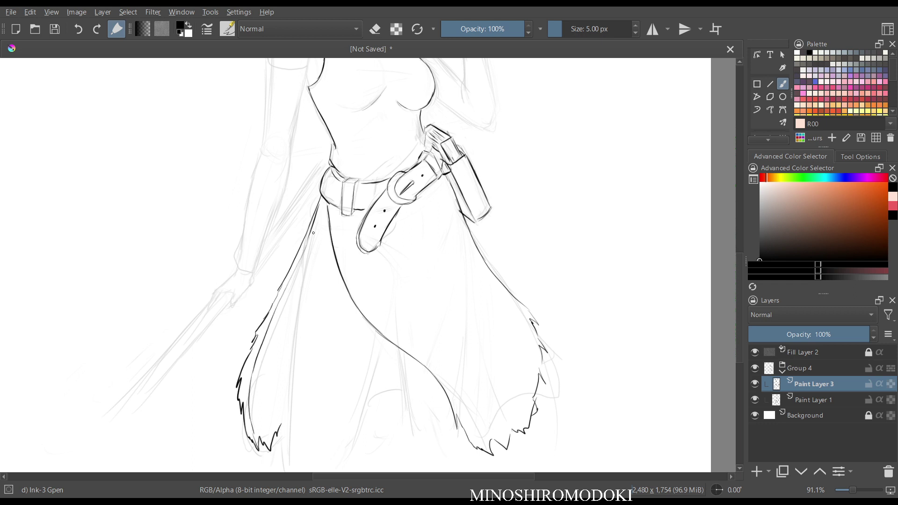
drag(316, 217, 300, 312)
mouse_move(275, 354)
mouse_down()
mouse_move(275, 368)
mouse_move(281, 354)
mouse_up()
Ink the near leg's outer and inner contours and the far leg's edge below the skirt.
drag(305, 283, 290, 466)
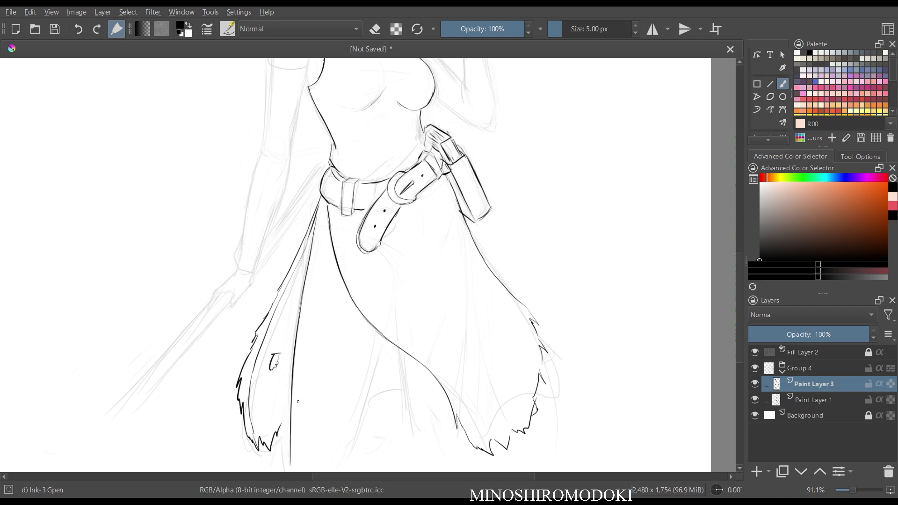
drag(375, 331, 347, 458)
key(m)
key(m)
key(m)
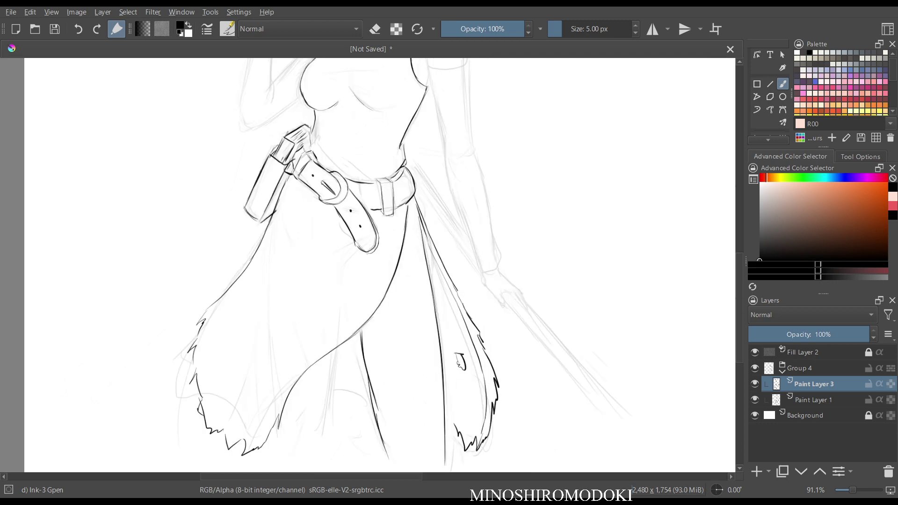
mouse_move(474, 268)
mouse_down()
mouse_move(473, 388)
mouse_move(471, 257)
mouse_up()
key(m)
scroll(471, 257, up, 2)
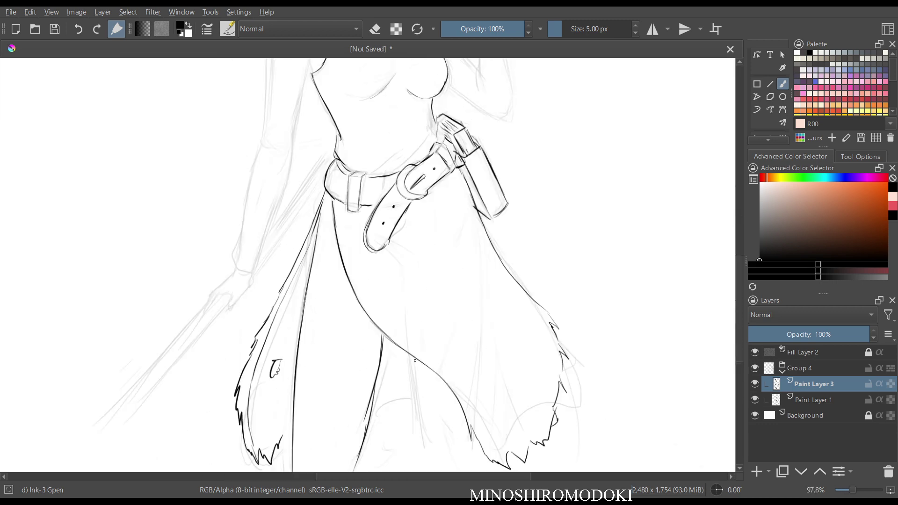
key(m)
scroll(410, 359, down, 3)
key(m)
scroll(410, 359, down, 2)
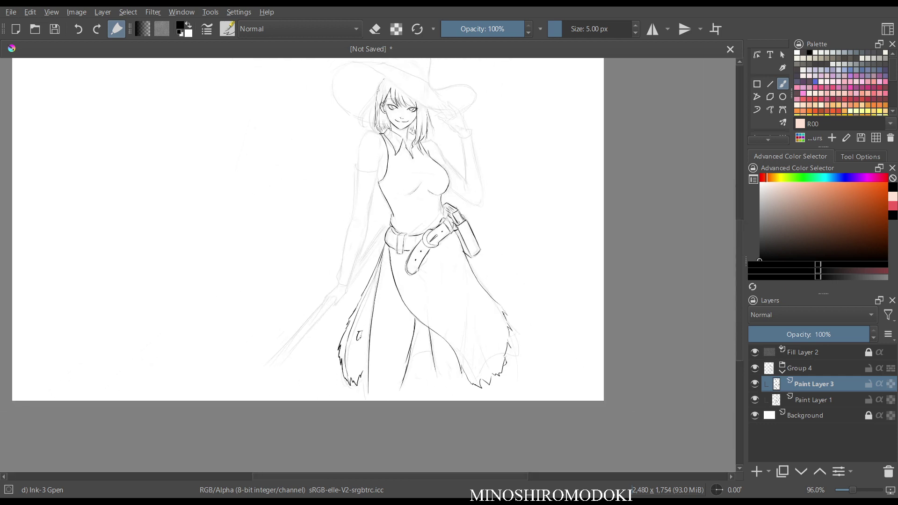
Erase the inked leg contours below the skirt, leaving the near leg's uppermost outer line.
key(e)
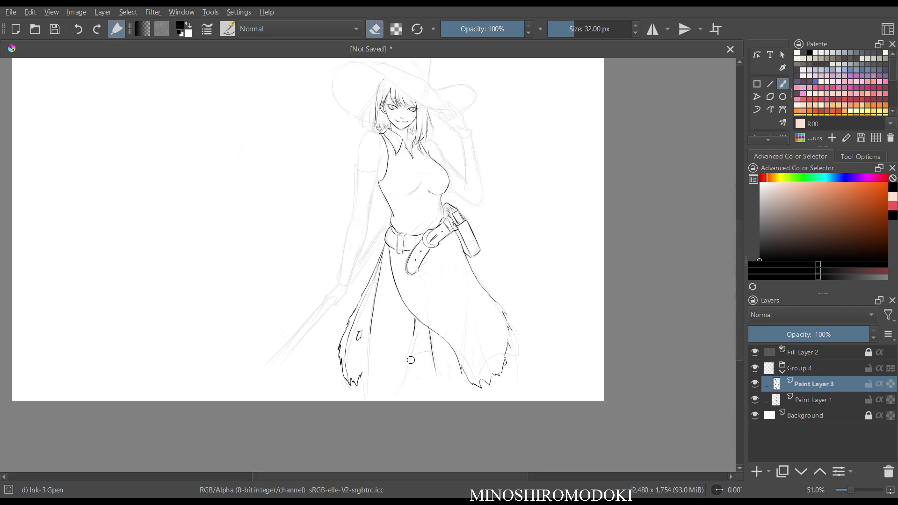
drag(372, 331, 377, 295)
drag(415, 324, 417, 328)
drag(436, 373, 431, 341)
scroll(477, 299, up, 1)
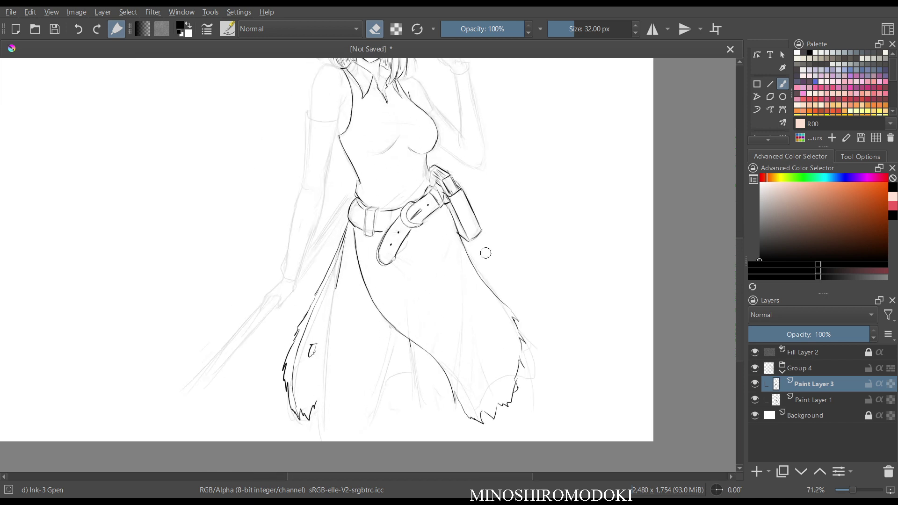
Re-ink both contours of the near leg and the far leg's edge emerging from under the skirt.
key(e)
drag(347, 238, 328, 404)
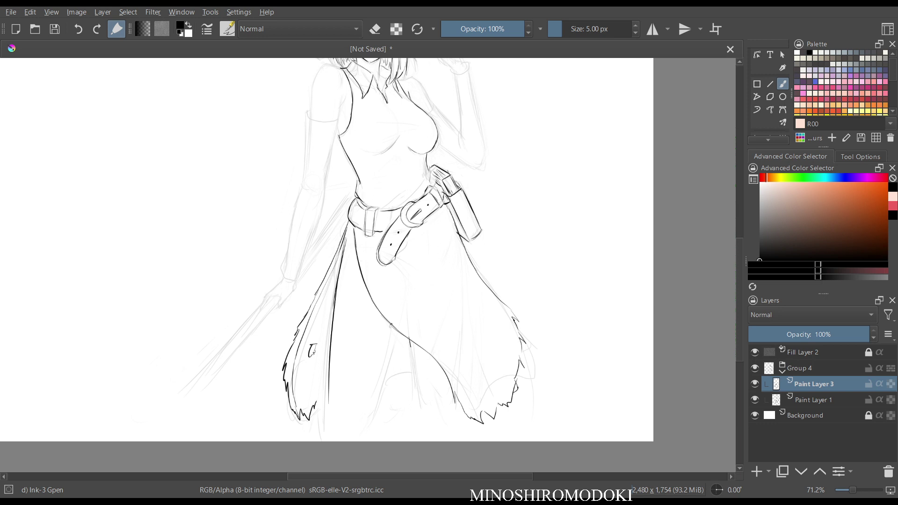
drag(390, 327, 374, 419)
drag(328, 386, 331, 426)
key(m)
key(m)
drag(408, 338, 420, 405)
Ink a jagged hem line between the legs and extend the far leg's edge with an angled stroke.
drag(386, 378, 409, 375)
key(e)
key(e)
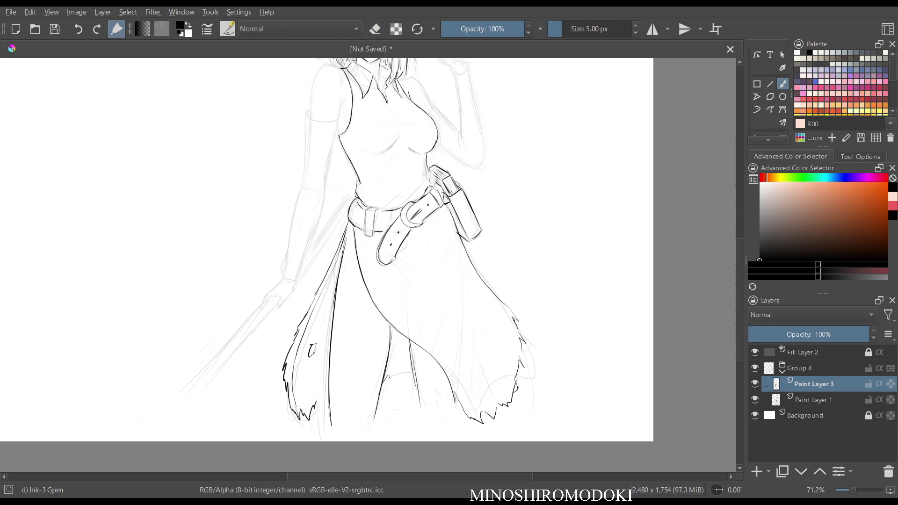
drag(401, 379, 409, 373)
drag(420, 403, 434, 415)
key(m)
key(m)
scroll(490, 301, up, 2)
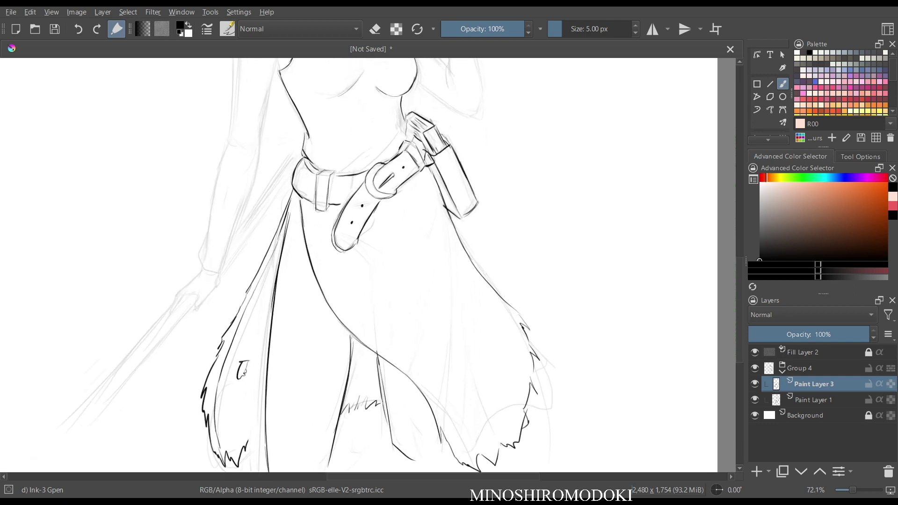
key(m)
key(m)
scroll(530, 212, down, 3)
scroll(531, 212, up, 2)
Erase and re-ink the near leg's outer contour from the belt down, then strengthen its inner contour.
key(e)
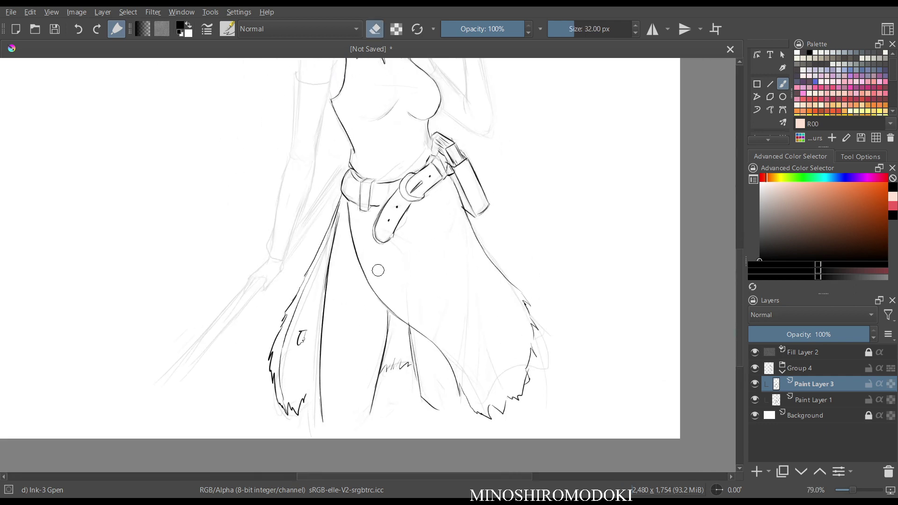
drag(341, 204, 330, 266)
key(e)
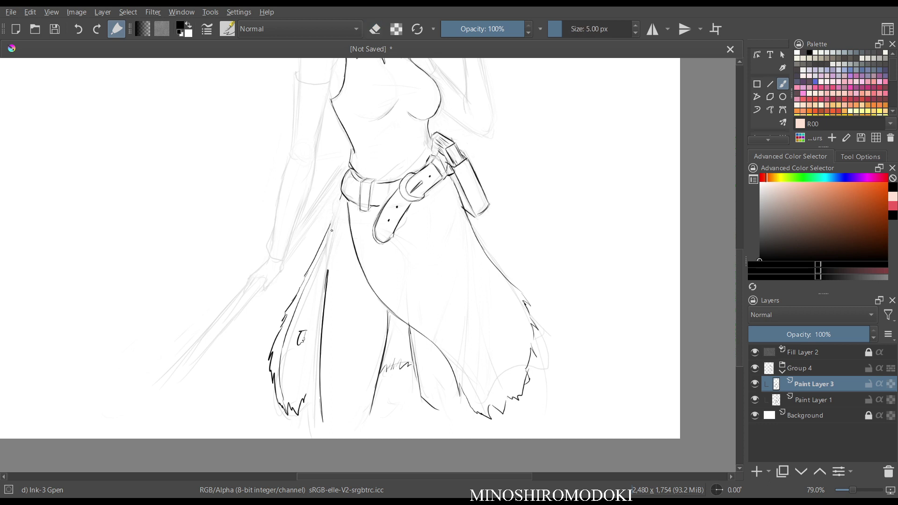
mouse_move(344, 196)
mouse_down()
mouse_move(325, 234)
mouse_move(334, 228)
mouse_move(328, 271)
mouse_up()
drag(333, 229, 322, 297)
key(e)
drag(337, 232, 320, 418)
key(e)
mouse_move(333, 231)
mouse_down()
mouse_move(322, 426)
mouse_move(319, 371)
mouse_up()
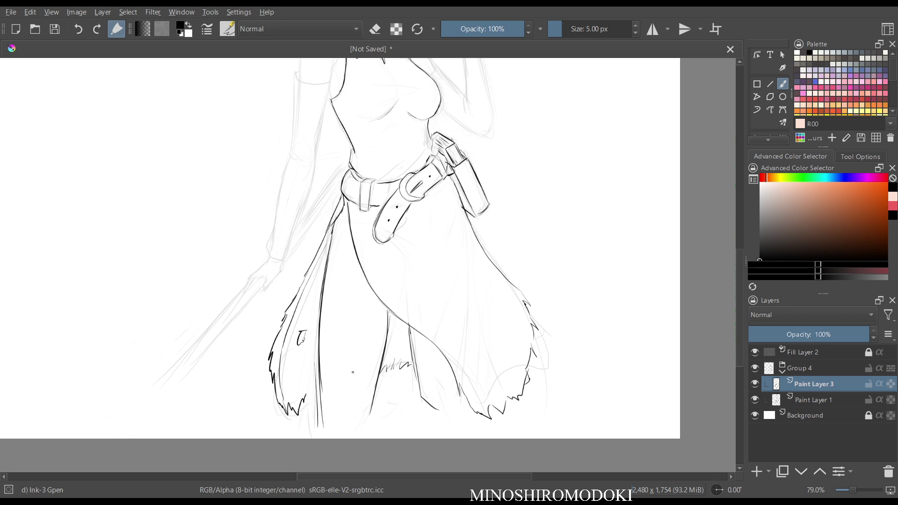
drag(388, 311, 369, 423)
key(m)
key(m)
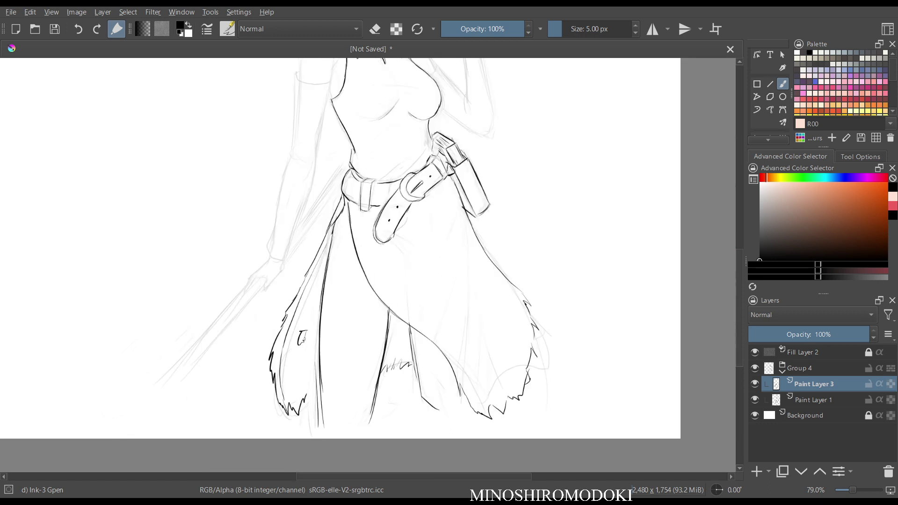
Clean up the collar's outer corner where it meets the shoulder, erasing excess and joining the lines neatly.
mouse_move(468, 249)
mouse_down()
mouse_move(410, 274)
mouse_move(444, 274)
mouse_up()
mouse_move(416, 269)
mouse_down()
mouse_move(475, 265)
mouse_move(465, 277)
mouse_move(429, 277)
mouse_up()
key(e)
key(m)
key(m)
drag(508, 213, 535, 306)
drag(394, 267, 470, 159)
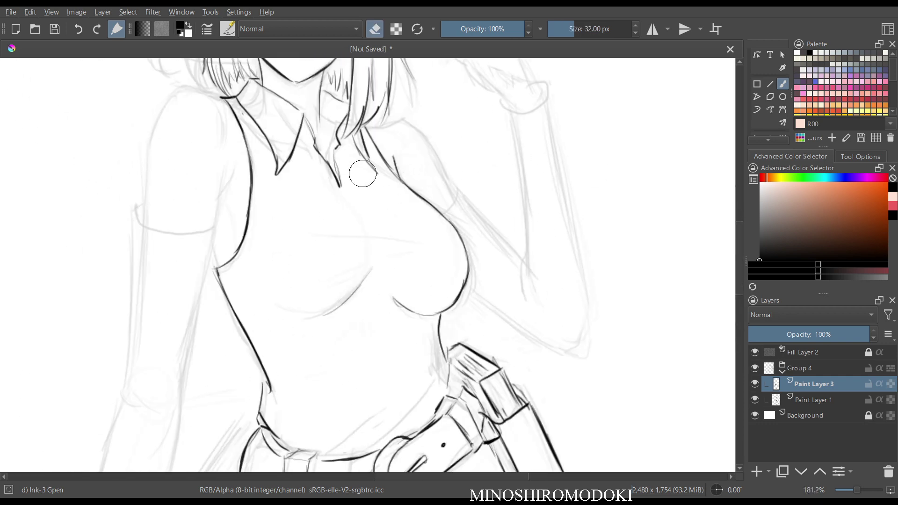
key(m)
key(m)
drag(363, 136, 363, 115)
drag(262, 99, 328, 268)
key(e)
key(e)
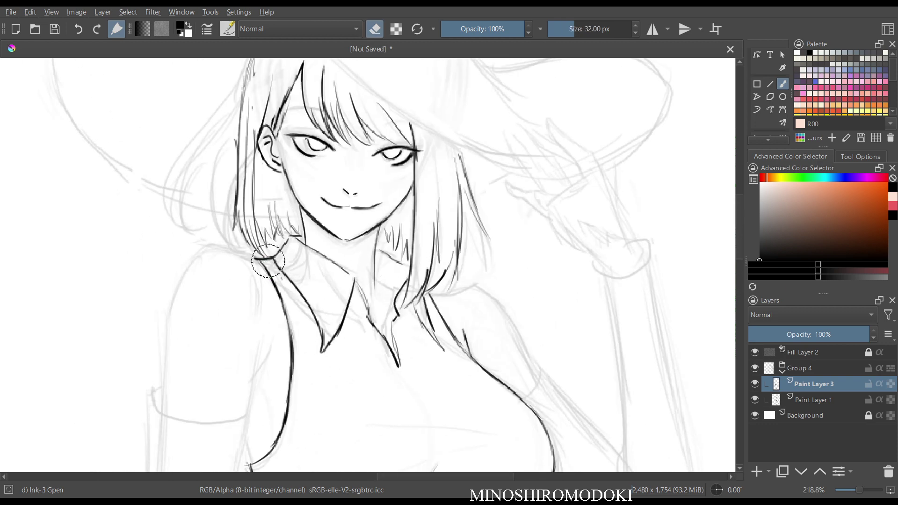
drag(258, 258, 275, 260)
key(e)
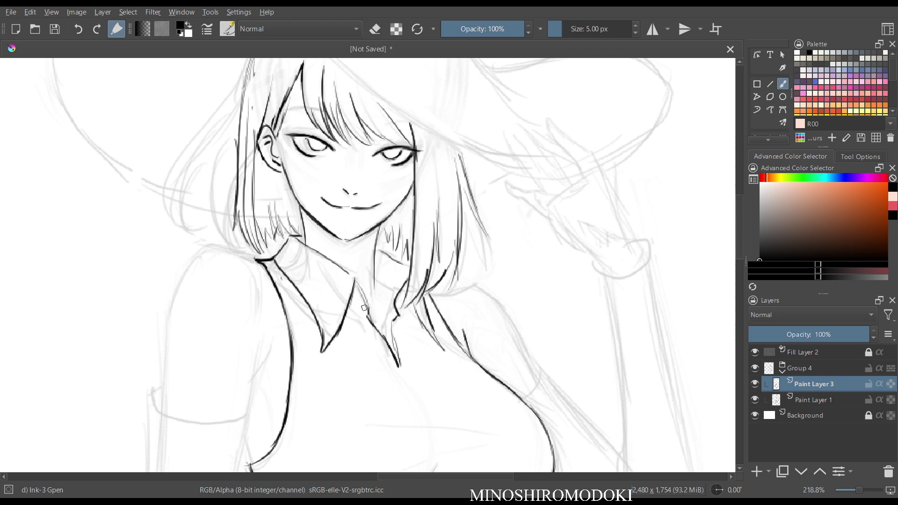
Ink the lowered arm's rounded shoulder, its outer side down to the sleeve and the upper arm's inner line.
key(m)
key(m)
scroll(421, 318, down, 2)
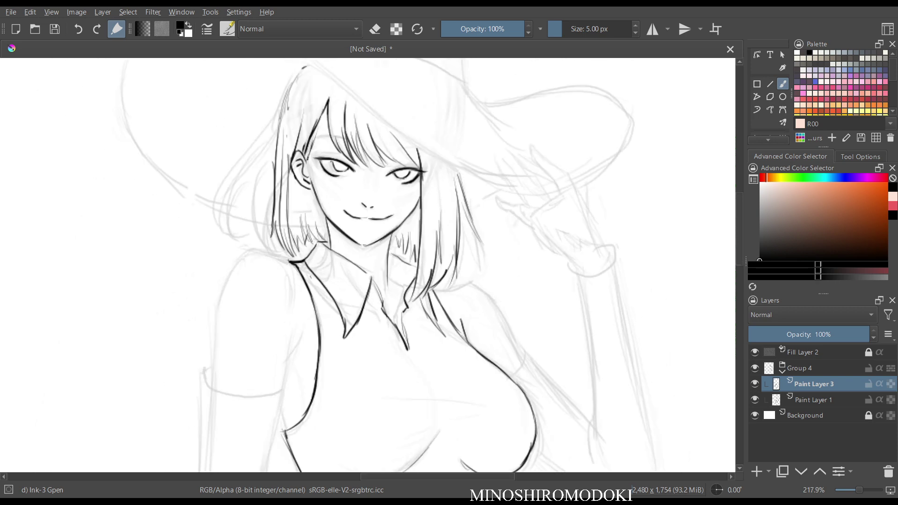
drag(422, 319, 439, 234)
mouse_move(326, 195)
mouse_down()
mouse_move(285, 193)
mouse_move(269, 232)
mouse_move(264, 286)
mouse_up()
drag(265, 255, 266, 300)
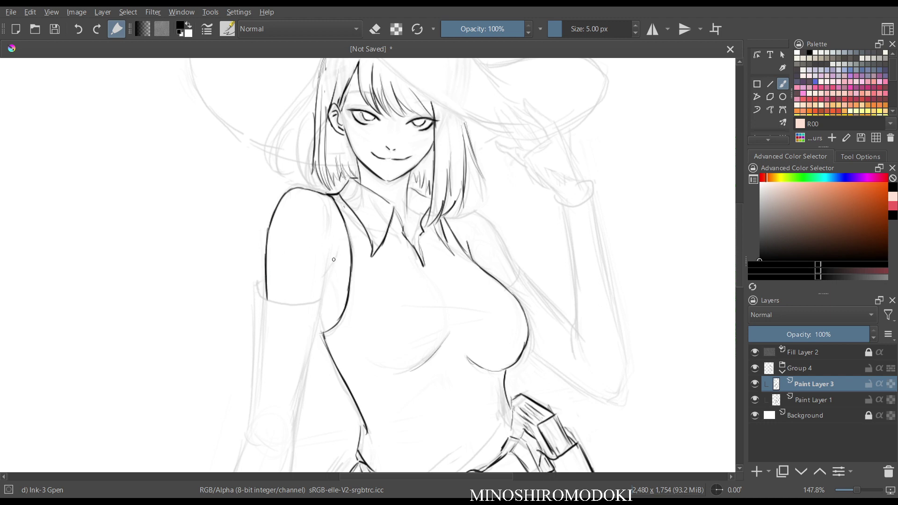
mouse_move(333, 258)
mouse_down()
mouse_move(323, 297)
mouse_move(337, 310)
mouse_up()
key(m)
key(m)
drag(444, 308, 424, 212)
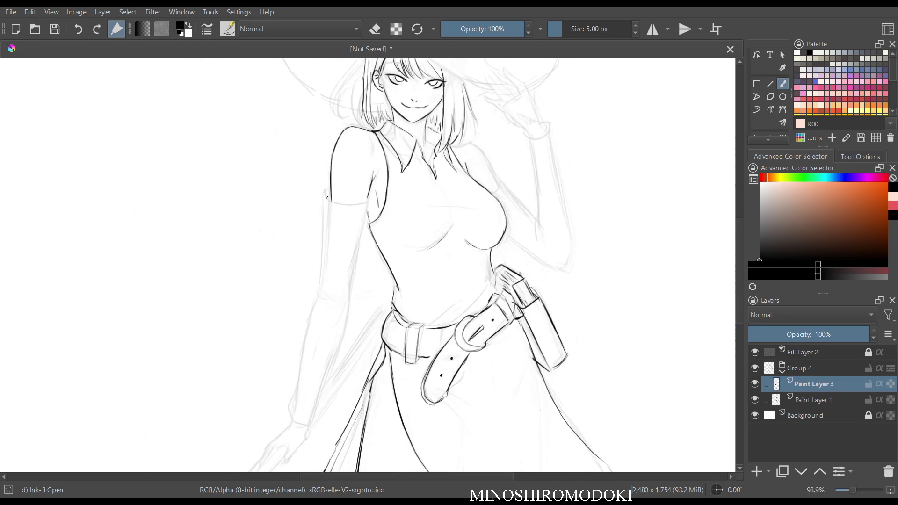
Ink both sides of the lowered arm's long sleeve above the elbow, the elbow crease and the start of the forearm.
drag(326, 203, 321, 282)
drag(357, 245, 340, 296)
mouse_move(322, 298)
mouse_down()
mouse_move(340, 296)
mouse_move(319, 293)
mouse_move(302, 341)
mouse_up()
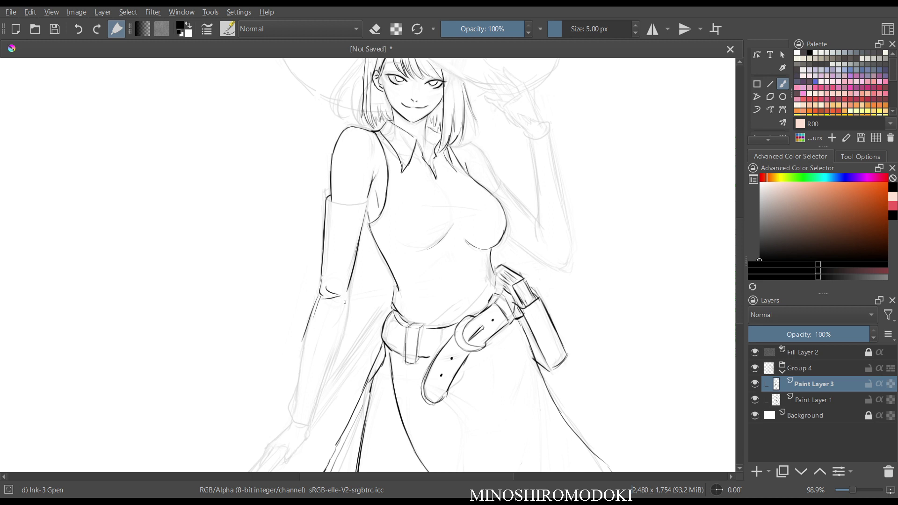
Ink both sides of the lowered arm's forearm sleeve and close it with a rounded cuff at the wrist.
drag(349, 292, 328, 370)
drag(308, 342, 295, 402)
mouse_move(330, 362)
mouse_down()
mouse_move(306, 423)
mouse_move(293, 422)
mouse_up()
drag(293, 421, 314, 418)
key(m)
key(m)
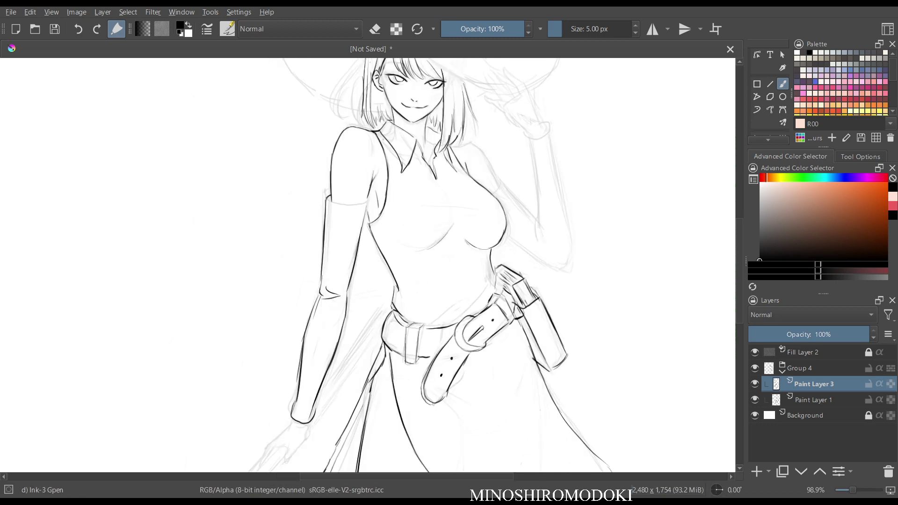
Ink the raised arm's shoulder and upper arm down to the sleeve opening, and touch up the other side's waist.
scroll(497, 180, up, 1)
mouse_move(497, 180)
mouse_down()
mouse_move(396, 277)
mouse_move(391, 291)
mouse_up()
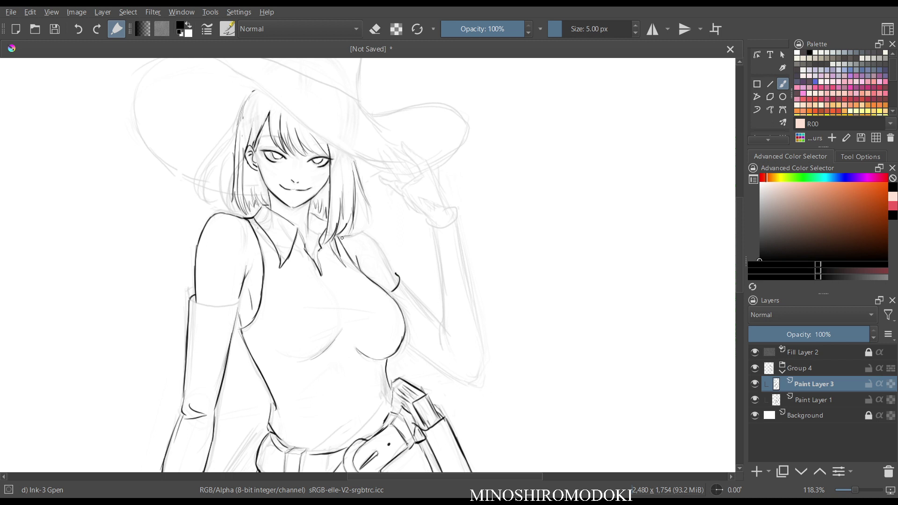
mouse_move(342, 238)
mouse_down()
mouse_move(372, 237)
mouse_move(393, 278)
mouse_up()
drag(241, 302, 234, 334)
scroll(460, 318, down, 2)
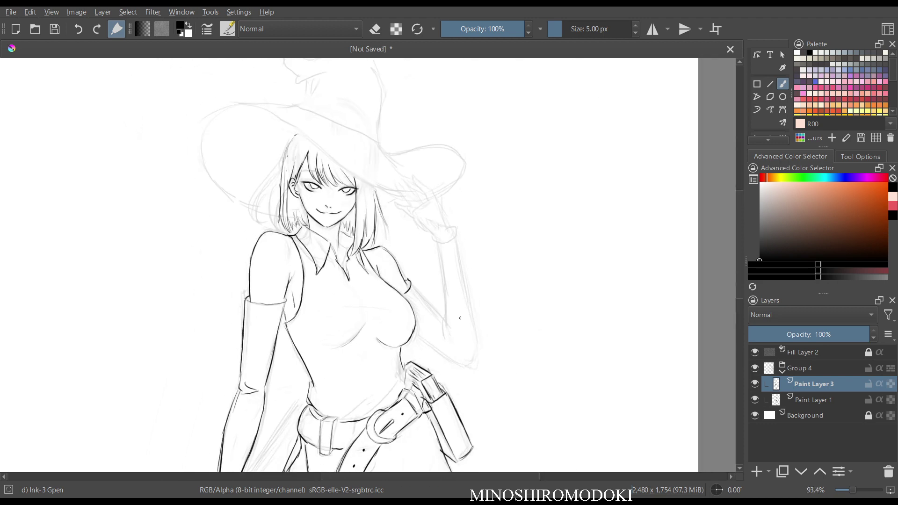
Ink the raised arm's long sleeve along the upper arm, elbow and both sides of the forearm up to the wrist cuff.
drag(461, 318, 389, 260)
mouse_move(342, 228)
mouse_down()
mouse_move(370, 260)
mouse_move(373, 282)
mouse_up()
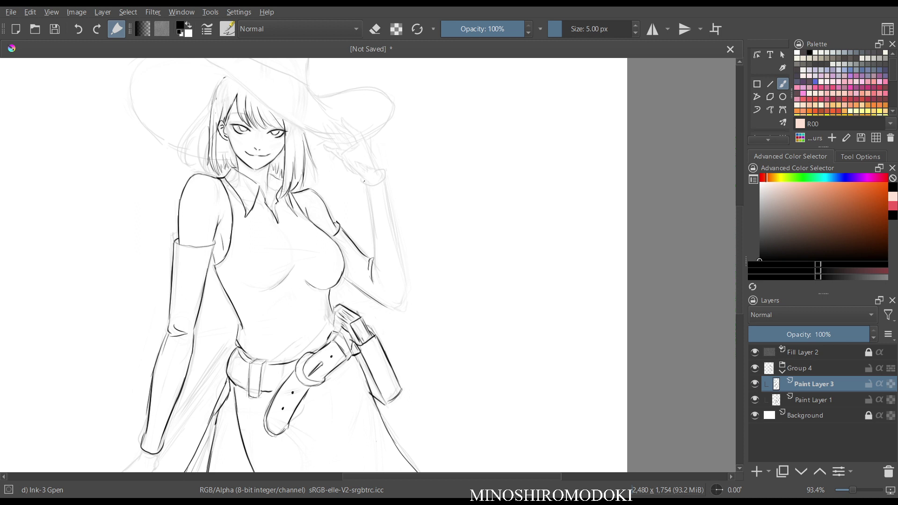
mouse_move(364, 181)
mouse_down()
mouse_move(378, 185)
mouse_move(384, 174)
mouse_move(370, 218)
mouse_move(373, 260)
mouse_up()
mouse_move(386, 184)
mouse_down()
mouse_move(403, 281)
mouse_move(394, 309)
mouse_up()
key(m)
key(m)
scroll(458, 209, down, 2)
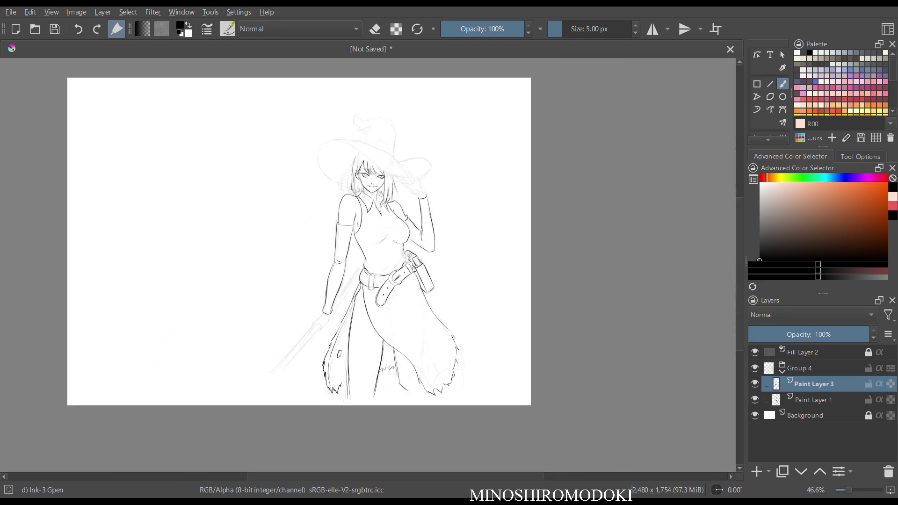
Ink the lowered arm's hand below the cuff, drawing the back of the hand, the thumb and the gripping fingers.
scroll(458, 211, up, 2)
drag(455, 273, 469, 153)
scroll(456, 213, up, 2)
drag(349, 369, 475, 231)
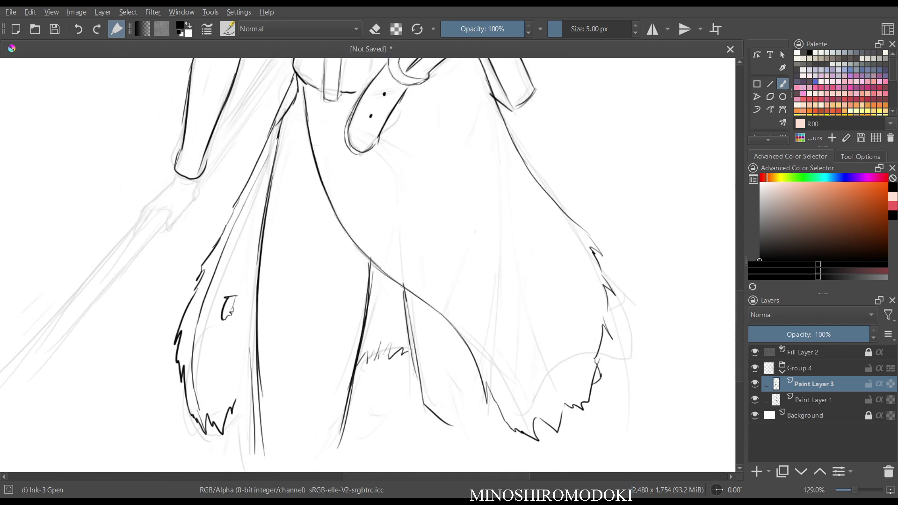
drag(174, 172, 149, 199)
key(ctrl+z)
mouse_move(197, 180)
mouse_down()
mouse_move(194, 201)
mouse_move(178, 217)
mouse_move(164, 210)
mouse_move(162, 231)
mouse_move(171, 228)
mouse_up()
mouse_move(158, 192)
mouse_down()
mouse_move(141, 209)
mouse_move(137, 228)
mouse_move(144, 224)
mouse_up()
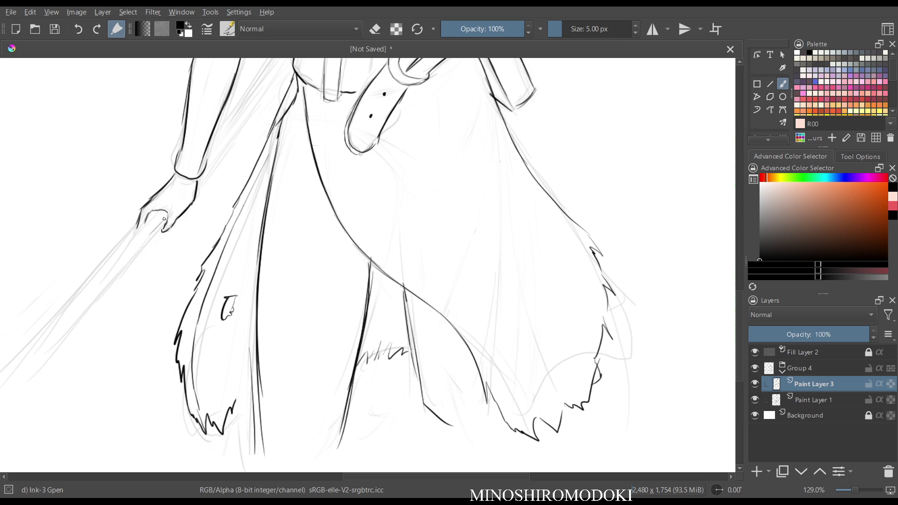
Ink both long edges of the staff running diagonally down from the lowered hand.
drag(168, 217, 133, 255)
drag(152, 213, 86, 286)
mouse_move(148, 237)
mouse_down()
mouse_move(101, 285)
mouse_move(147, 240)
mouse_move(76, 321)
mouse_up()
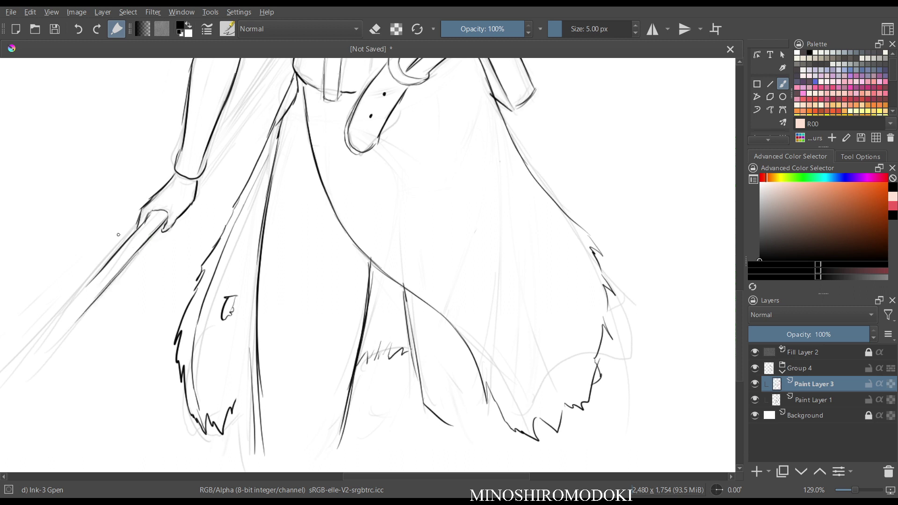
mouse_move(152, 239)
mouse_down()
mouse_move(142, 248)
mouse_move(157, 238)
mouse_up()
key(m)
key(m)
scroll(431, 148, down, 4)
drag(425, 159, 417, 285)
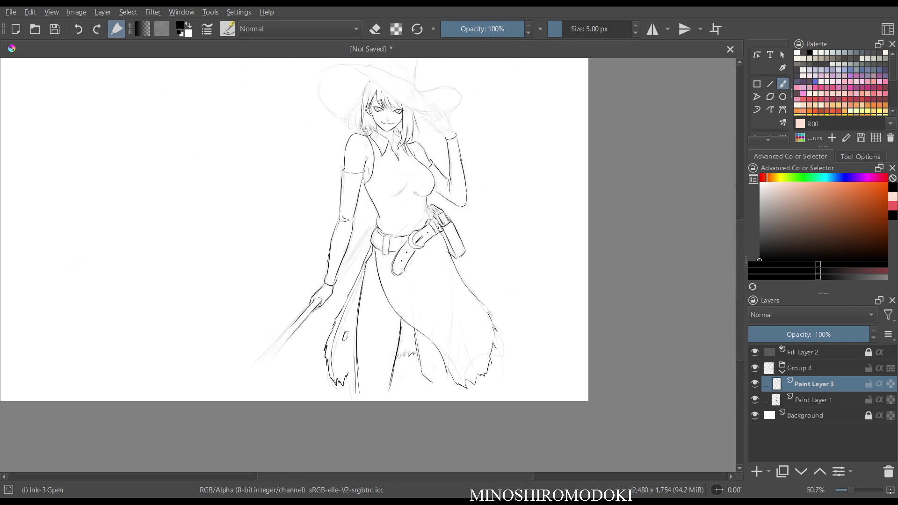
Ink the staff's section behind the lowered hand, with diagonal lines running up to the waist beside the skirt.
key(m)
key(m)
drag(354, 255, 341, 274)
drag(369, 233, 334, 292)
drag(366, 253, 333, 293)
drag(358, 261, 278, 340)
key(m)
key(m)
scroll(382, 288, up, 2)
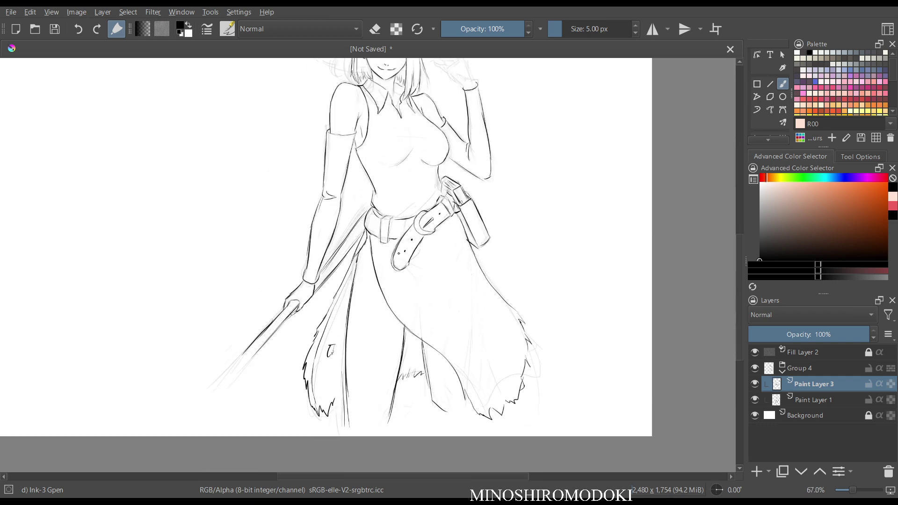
Examine the balance of the inked arms, staff and skirt in mirrored and normal view.
drag(382, 288, 345, 332)
drag(290, 399, 327, 334)
key(e)
key(m)
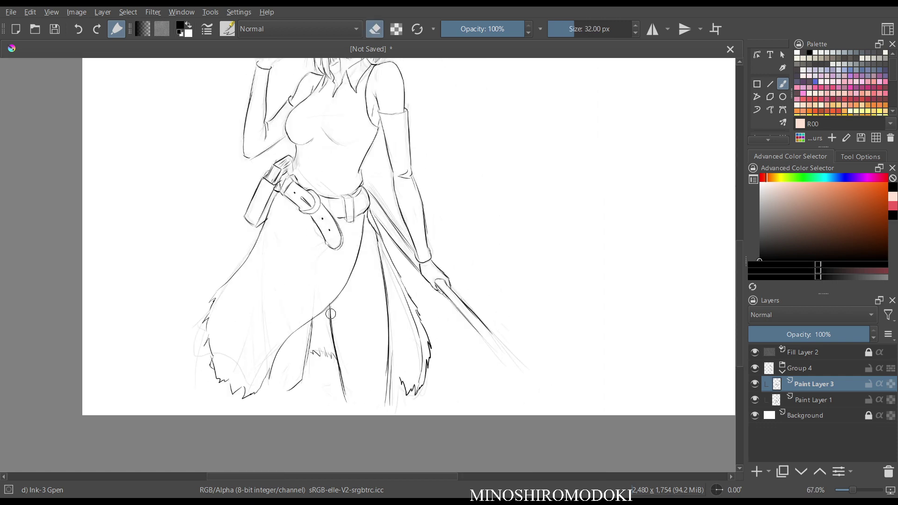
key(m)
key(e)
key(m)
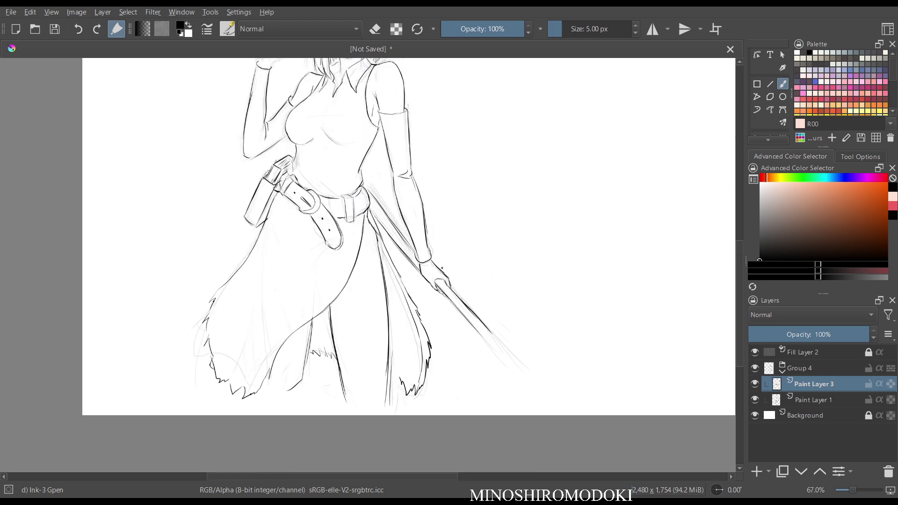
key(m)
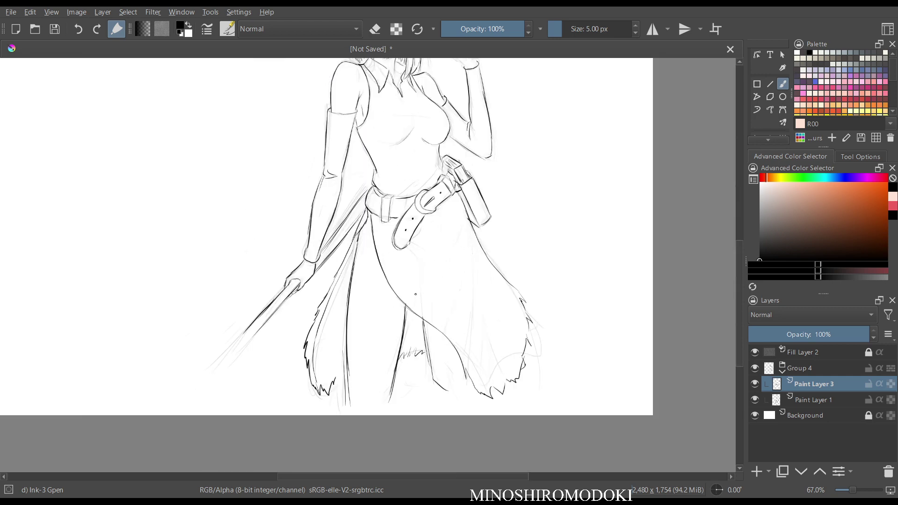
key(m)
key(m)
drag(493, 229, 497, 196)
drag(501, 80, 510, 251)
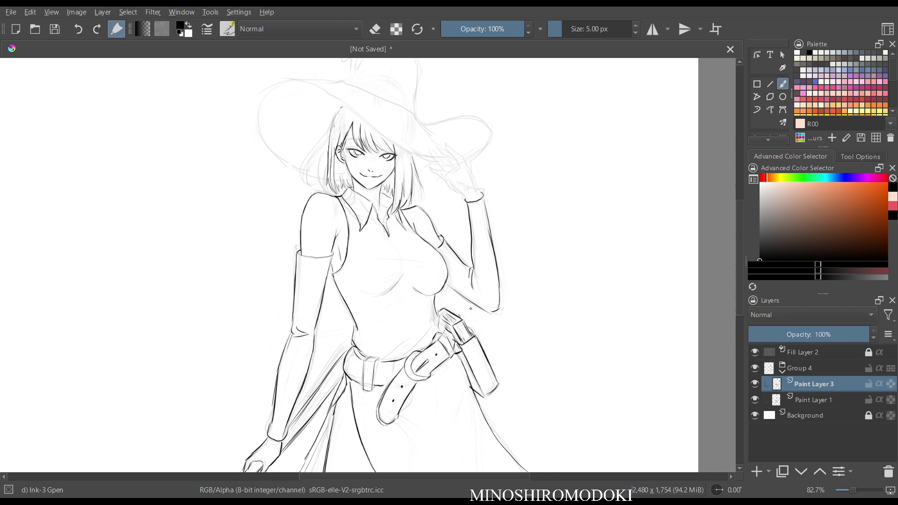
Erase the ragged hem and lower outer edge of the skirt's large front panel.
scroll(471, 309, down, 2)
drag(494, 468, 435, 334)
key(e)
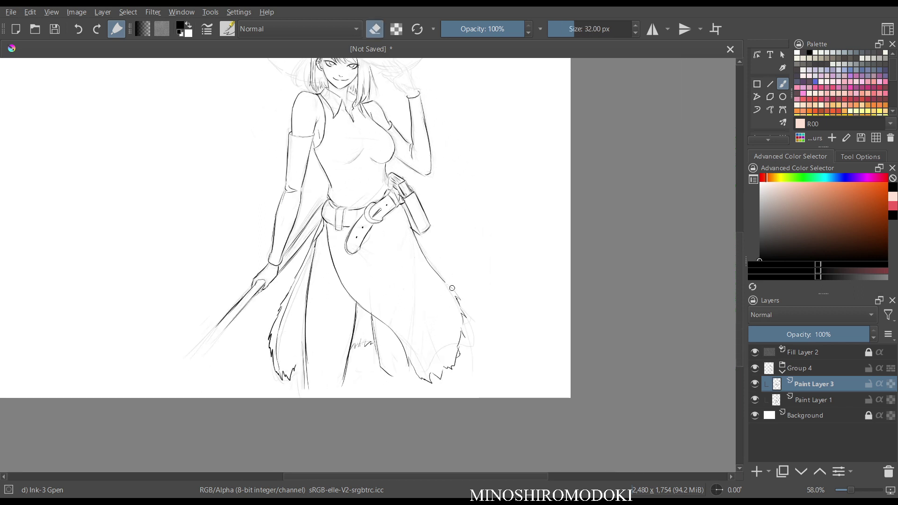
mouse_move(452, 288)
mouse_down()
mouse_move(461, 355)
mouse_move(449, 375)
mouse_move(414, 368)
mouse_move(388, 327)
mouse_up()
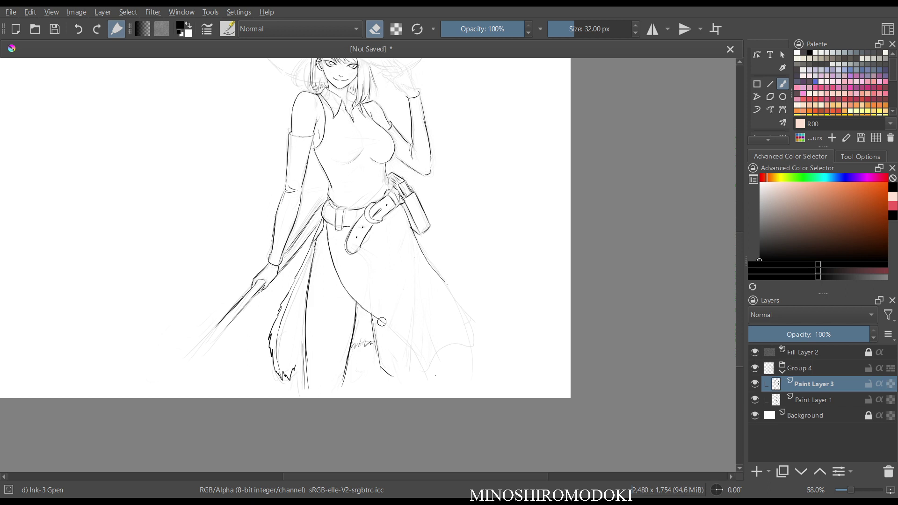
Redraw the skirt's front panel with a higher, jagged torn hem and complete its outer edge.
key(e)
mouse_move(382, 321)
mouse_down()
mouse_move(416, 368)
mouse_move(433, 339)
mouse_move(448, 347)
mouse_up()
mouse_move(445, 284)
mouse_down()
mouse_move(463, 322)
mouse_move(443, 349)
mouse_up()
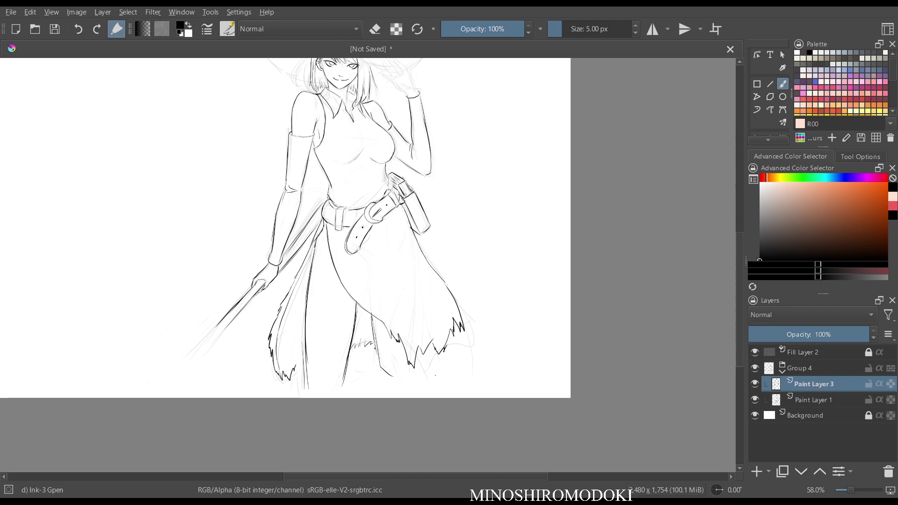
drag(386, 375, 403, 377)
Ink the raised hand's outline above the cuff, including both sides of the palm and the first finger.
key(m)
drag(443, 167, 451, 277)
key(m)
scroll(477, 276, up, 2)
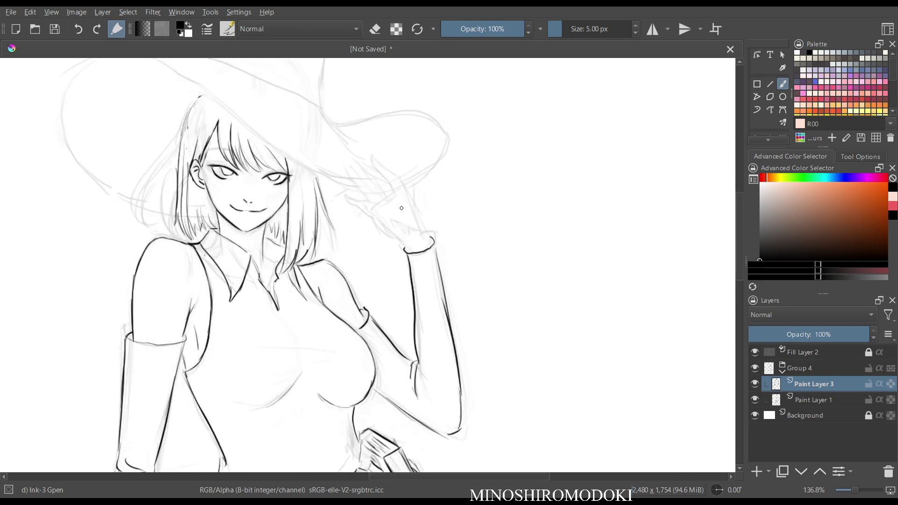
mouse_move(377, 220)
mouse_down()
mouse_move(408, 246)
mouse_move(424, 233)
mouse_move(429, 240)
mouse_move(379, 162)
mouse_up()
right_click(406, 189)
right_click(394, 184)
right_click(389, 184)
click(333, 245)
Ink the raised hand's remaining fingers and join them to the palm.
key(m)
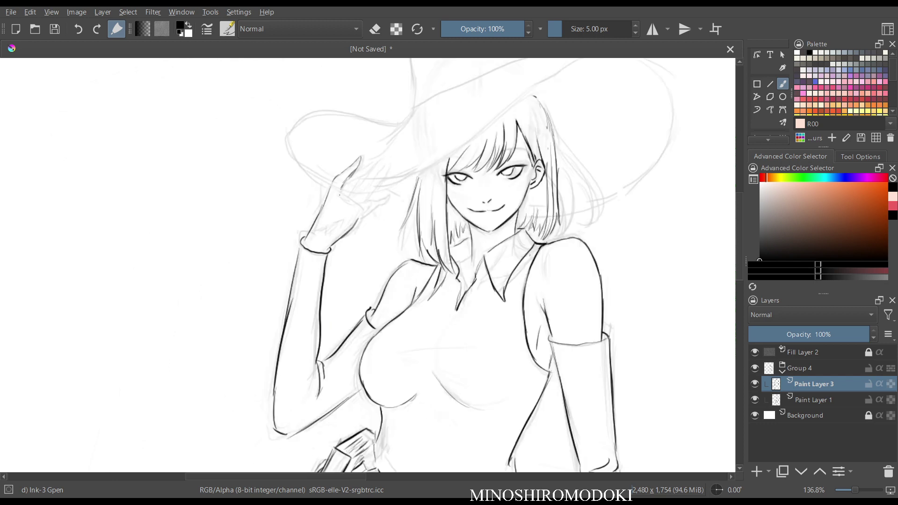
mouse_move(340, 192)
mouse_down()
mouse_move(376, 161)
mouse_move(359, 184)
mouse_move(376, 177)
mouse_move(363, 192)
mouse_up()
key(m)
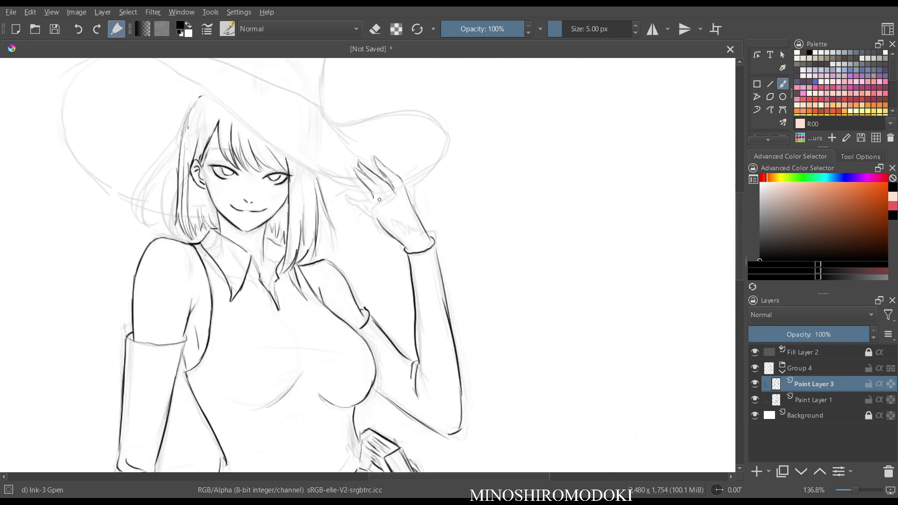
mouse_move(376, 200)
mouse_down()
mouse_move(353, 195)
mouse_move(385, 228)
mouse_up()
key(ctrl+z)
key(m)
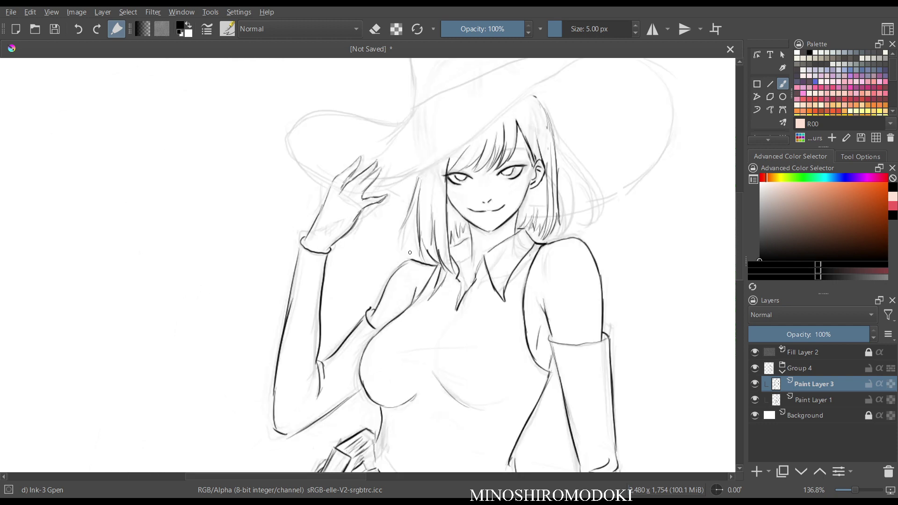
key(m)
scroll(494, 180, down, 4)
scroll(495, 180, up, 4)
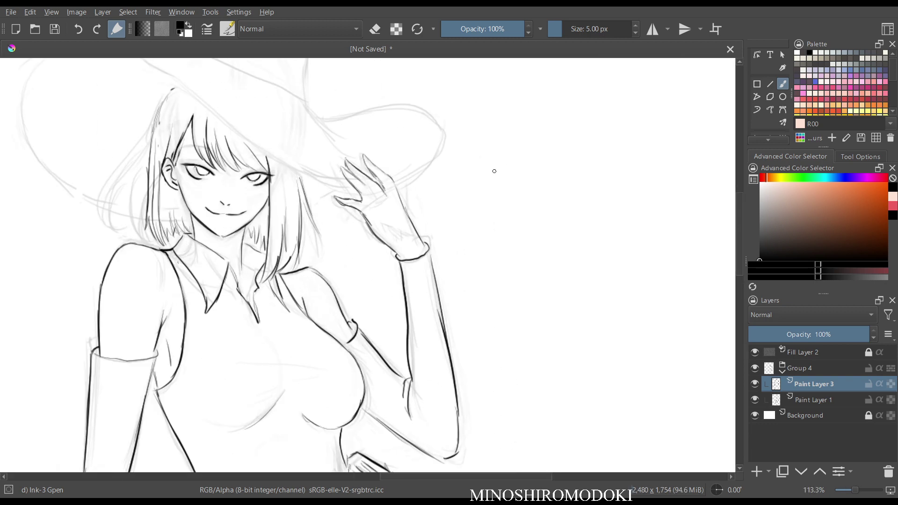
Lasso the raised hand's fingers, shift them slightly down towards the palm and clear the selection.
key(l)
mouse_move(386, 152)
mouse_down()
mouse_move(331, 157)
mouse_move(333, 211)
mouse_move(385, 214)
mouse_move(387, 149)
mouse_up()
key(ctrl+t)
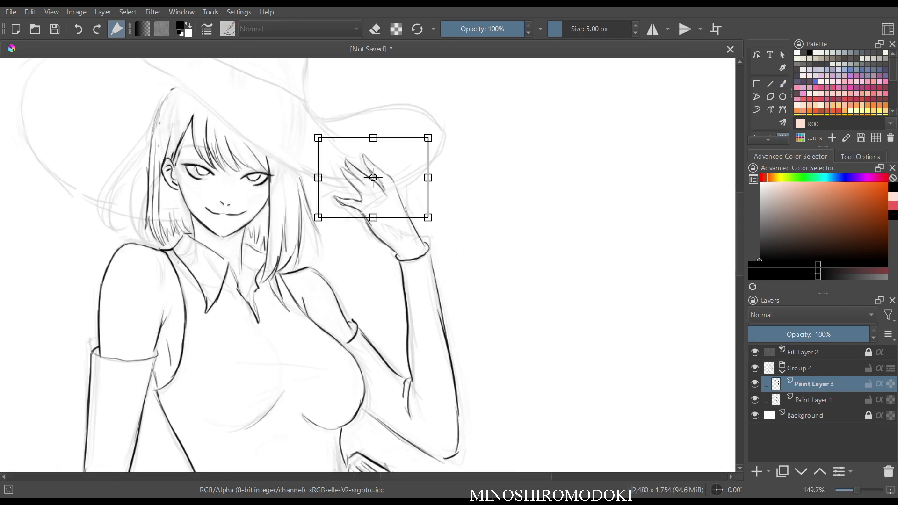
drag(375, 181, 377, 186)
key(Return)
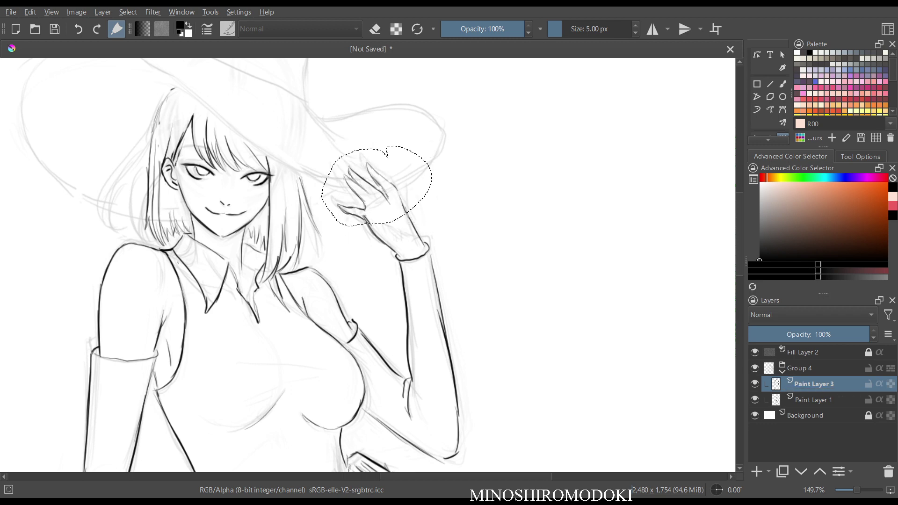
key(ctrl+shift+a)
key(b)
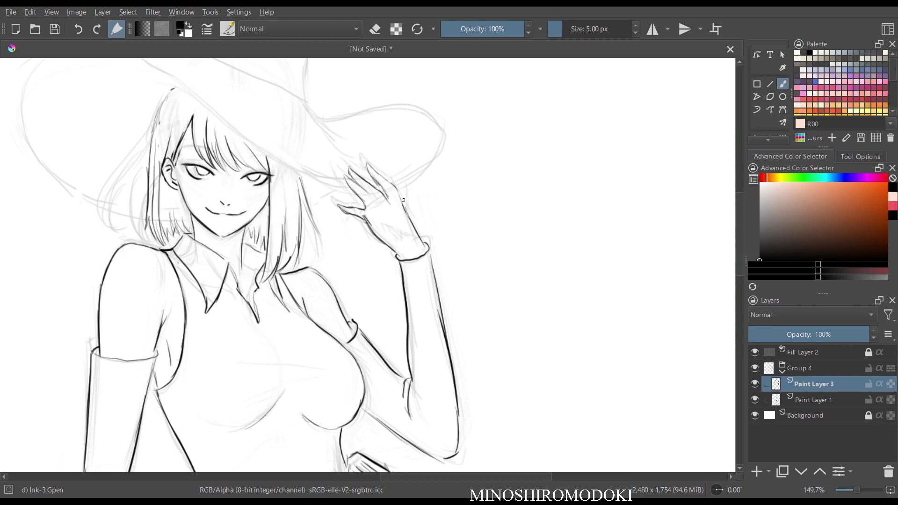
Erase the mismatched outer edge of the raised hand and redraw it from the wrist to the fingertip.
key(e)
drag(403, 200, 373, 166)
key(e)
drag(366, 160, 390, 184)
key(m)
key(m)
Ink the outer hair strand from the crown beside the ear and the hair ends on the raised-hand side.
mouse_move(467, 134)
mouse_down()
mouse_move(467, 215)
mouse_move(512, 147)
mouse_move(544, 246)
mouse_up()
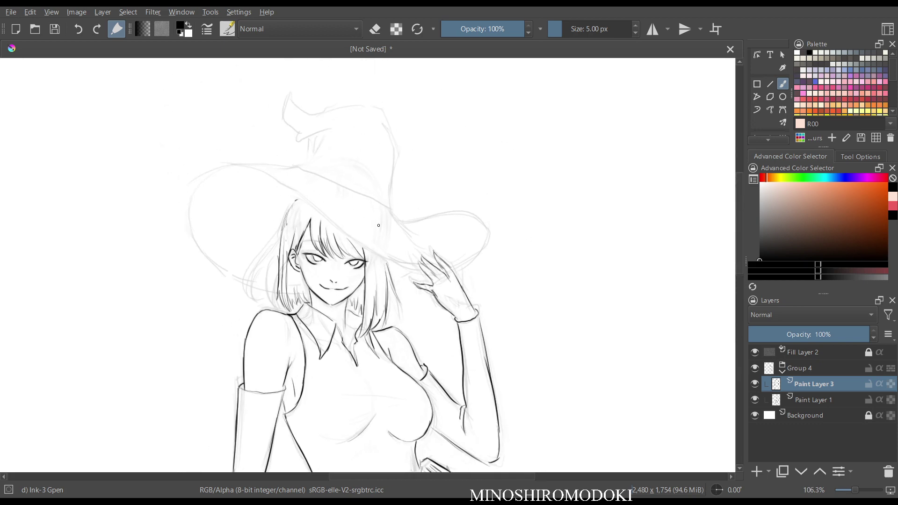
key(m)
key(e)
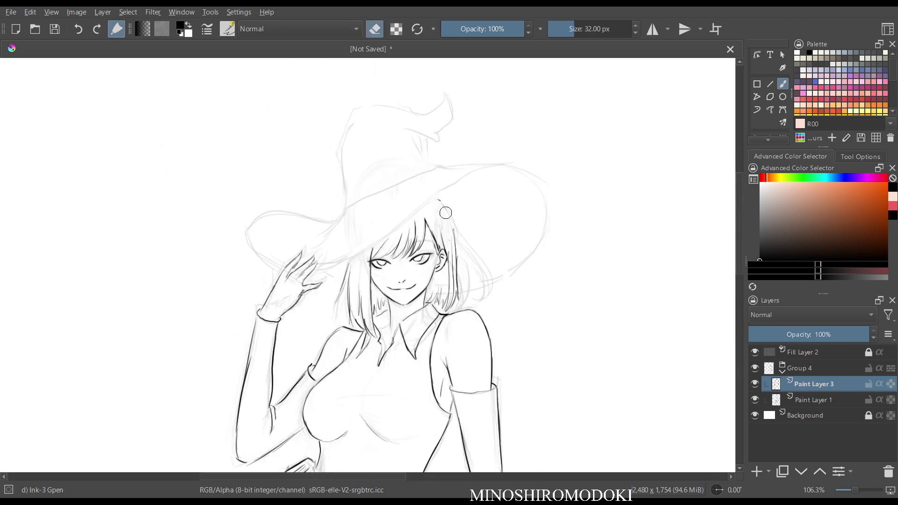
key(e)
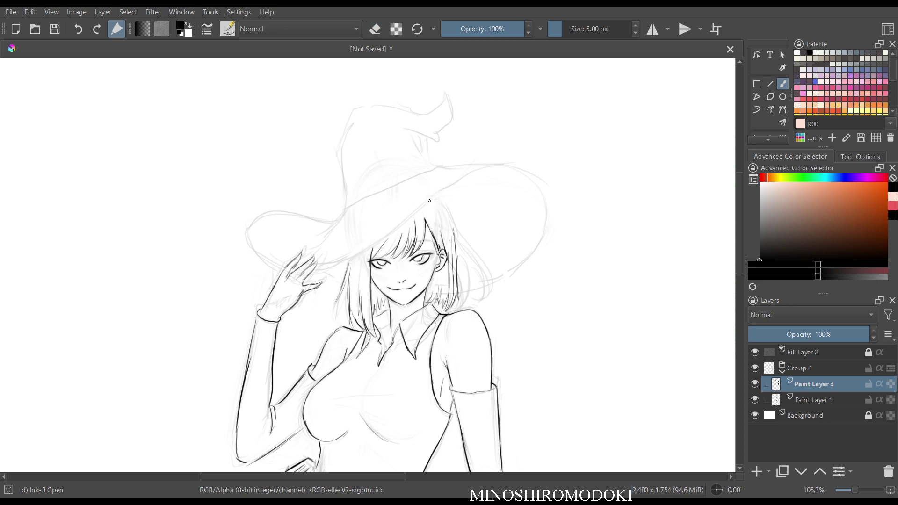
drag(439, 202, 454, 254)
key(m)
drag(391, 266, 400, 303)
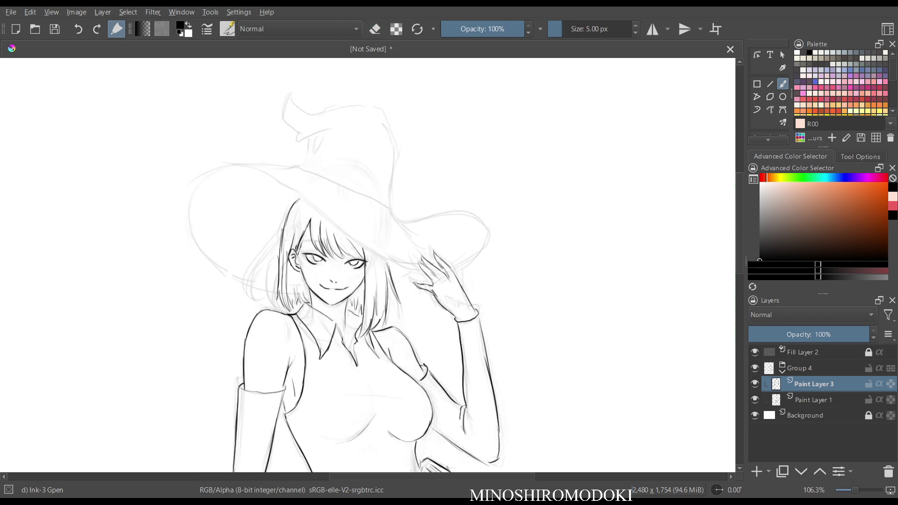
key(m)
key(m)
Try to ink the hat brim's front edge in one sweep across the forehead to the raised hand.
scroll(388, 331, down, 2)
drag(388, 331, 413, 140)
drag(442, 192, 438, 356)
scroll(445, 185, up, 2)
scroll(285, 202, up, 2)
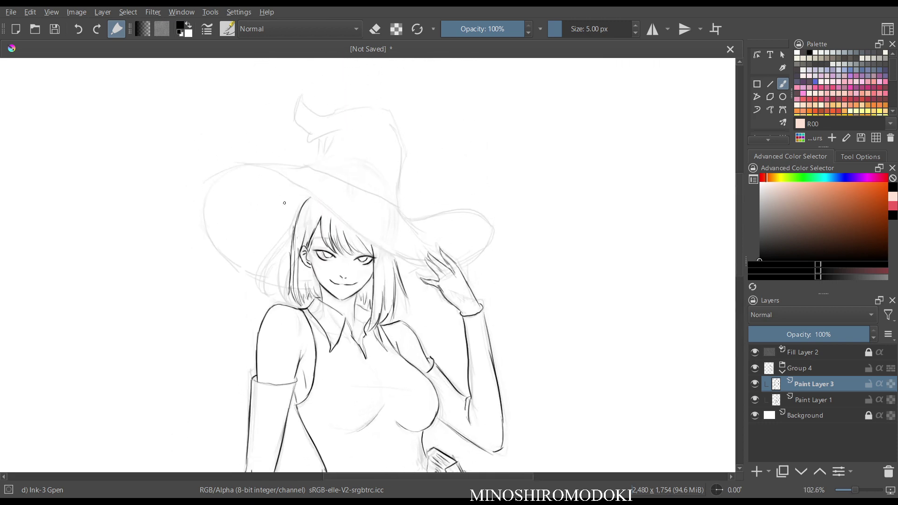
mouse_move(223, 173)
mouse_down()
mouse_move(269, 174)
mouse_move(427, 270)
mouse_up()
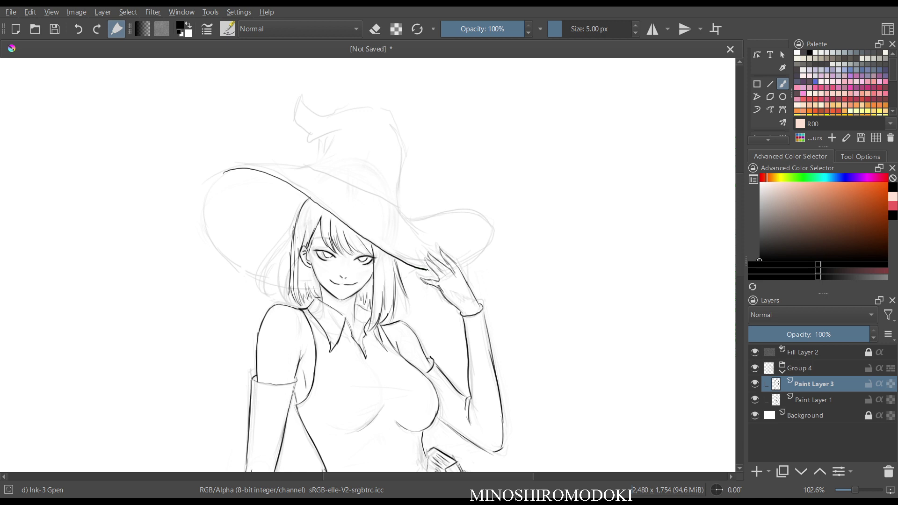
Try to ink the brim's wide drooping curve, its upper edge along the crown and the wavy side above the hand.
key(m)
key(m)
mouse_move(227, 170)
mouse_down()
mouse_move(209, 207)
mouse_move(218, 241)
mouse_move(244, 275)
mouse_move(291, 287)
mouse_up()
key(m)
key(m)
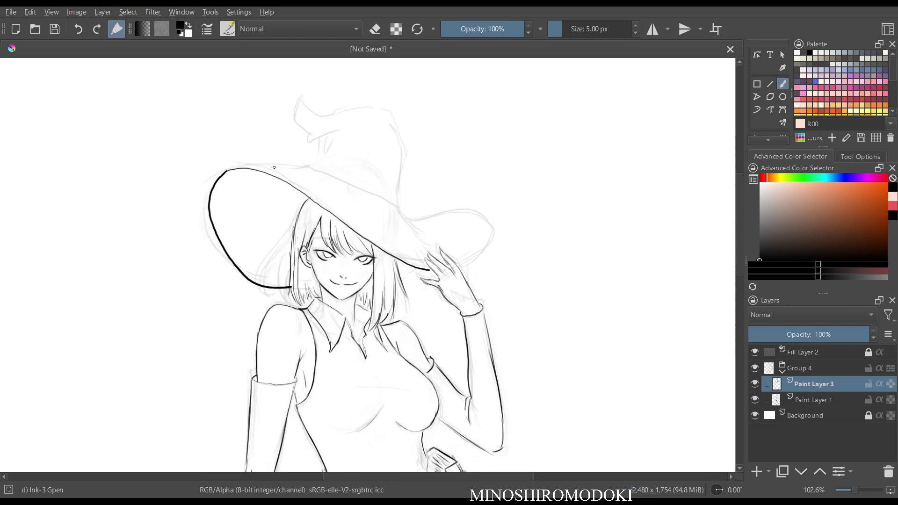
mouse_move(230, 169)
mouse_down()
mouse_move(307, 165)
mouse_move(416, 222)
mouse_move(478, 214)
mouse_move(496, 226)
mouse_up()
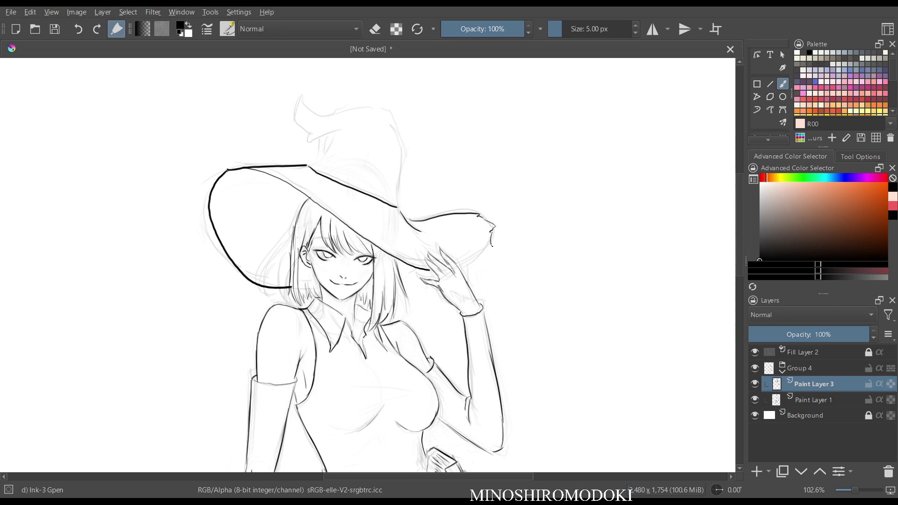
key(m)
key(m)
Undo the inked hat brim strokes back to the pencil sketch.
key(e)
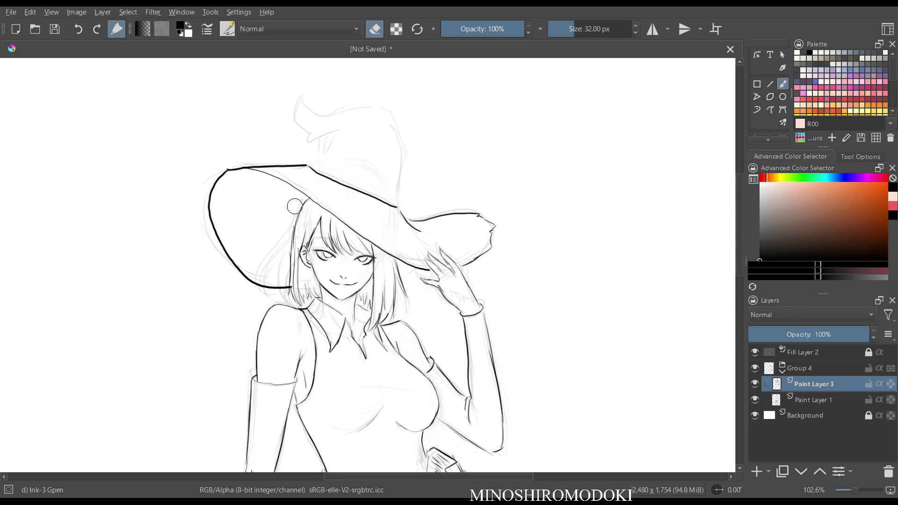
drag(291, 177, 289, 175)
key(ctrl+z)
key(ctrl+z)
key(ctrl+z)
key(ctrl+z)
key(ctrl+z)
key(ctrl+z)
key(ctrl+z)
key(ctrl+z)
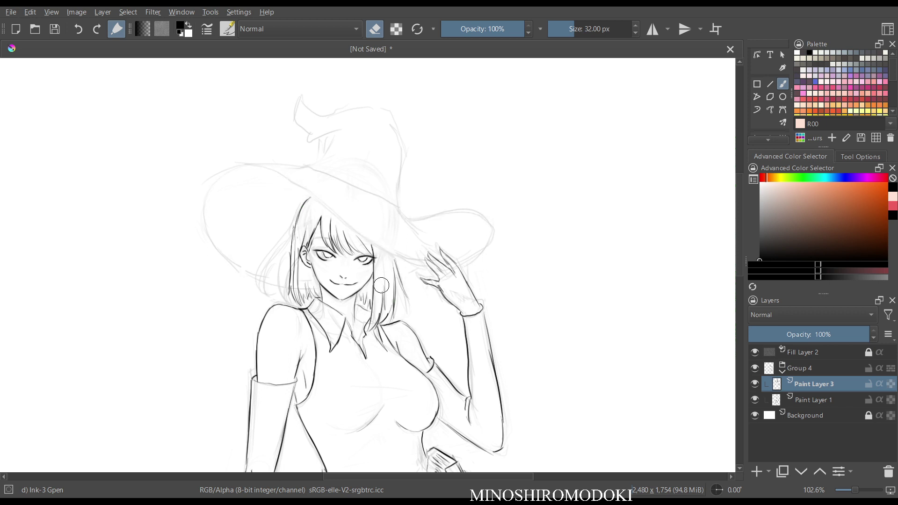
click(97, 29)
click(97, 29)
key(ctrl+z)
key(m)
key(m)
scroll(389, 294, up, 1)
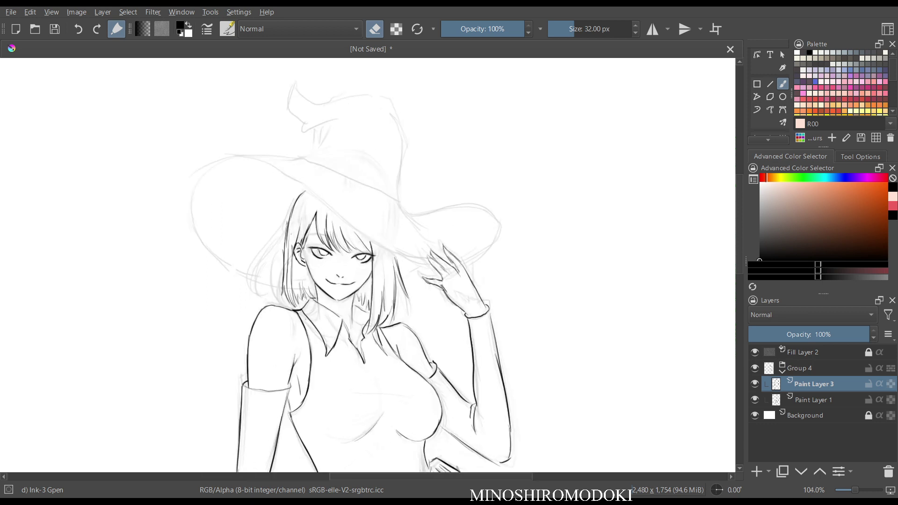
Ink the hat brim's front edge from the far tip across the forehead to the raised hand, plus the short edge beyond the fingers.
scroll(375, 291, up, 2)
drag(373, 243, 375, 290)
key(e)
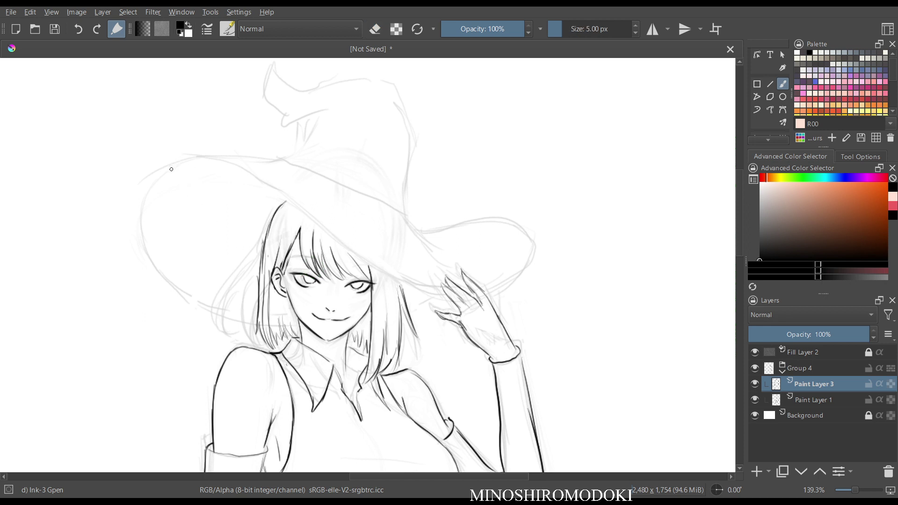
mouse_move(170, 172)
mouse_down()
mouse_move(277, 212)
mouse_move(389, 281)
mouse_move(440, 296)
mouse_up()
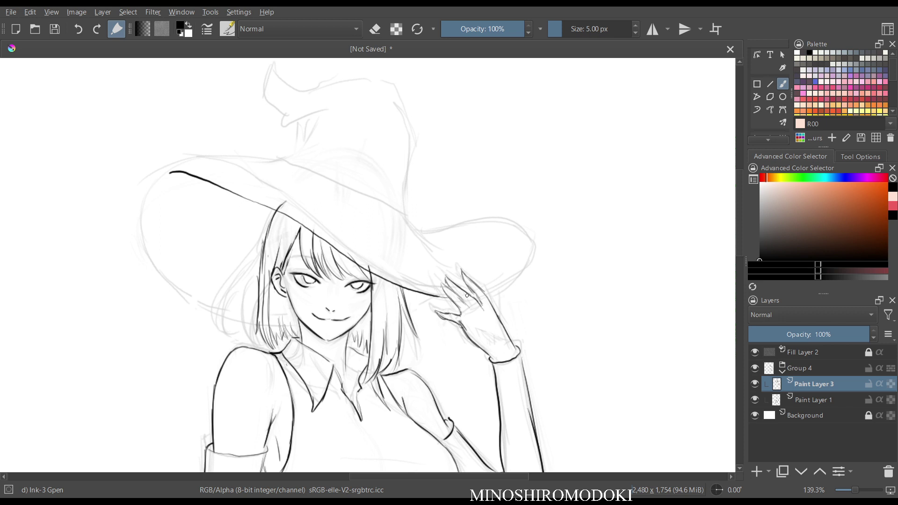
drag(508, 285, 524, 274)
Ink the brim's wide drooping curve down to the hair, its upper edge and the wavy side above the raised hand.
mouse_move(168, 174)
mouse_down()
mouse_move(165, 241)
mouse_move(171, 235)
mouse_move(184, 275)
mouse_move(257, 311)
mouse_up()
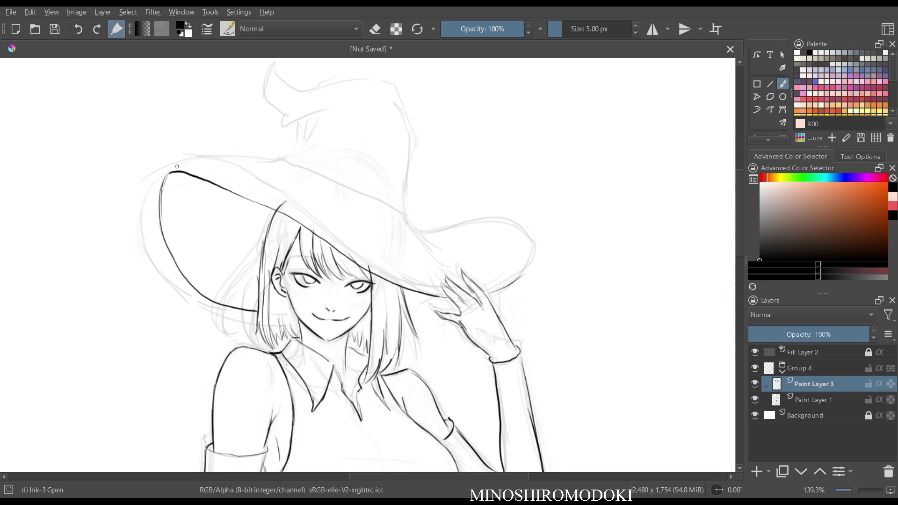
mouse_move(170, 174)
mouse_down()
mouse_move(276, 163)
mouse_move(190, 161)
mouse_move(269, 161)
mouse_move(422, 232)
mouse_move(474, 226)
mouse_move(507, 234)
mouse_move(519, 254)
mouse_move(517, 246)
mouse_move(473, 223)
mouse_move(506, 236)
mouse_move(495, 281)
mouse_move(417, 317)
mouse_up()
key(e)
key(e)
key(e)
key(e)
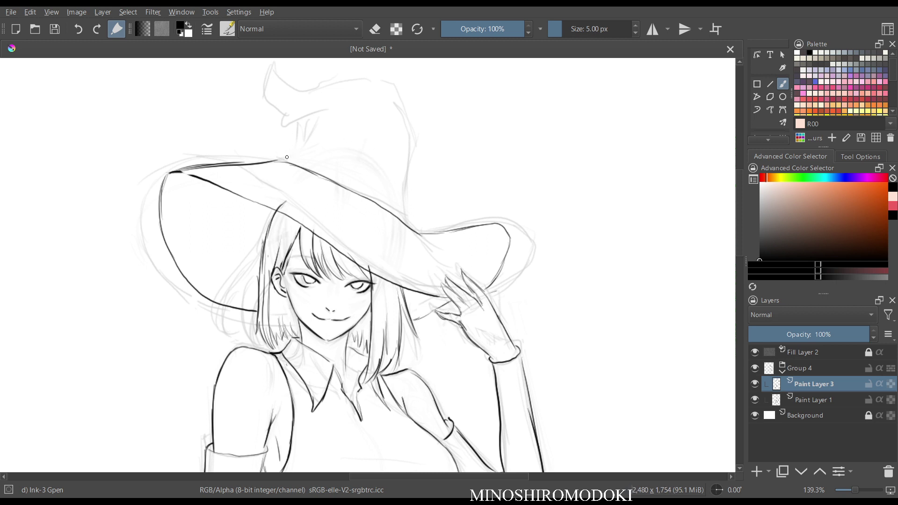
Ink the hat band around the base of the crown with its upper edge, pointed end and fold marks.
mouse_move(275, 158)
mouse_down()
mouse_move(286, 145)
mouse_move(322, 148)
mouse_move(382, 169)
mouse_move(395, 189)
mouse_move(413, 181)
mouse_move(410, 212)
mouse_move(377, 200)
mouse_up()
mouse_move(333, 152)
mouse_down()
mouse_move(407, 169)
mouse_move(415, 186)
mouse_move(408, 227)
mouse_up()
mouse_move(409, 177)
mouse_down()
mouse_move(415, 129)
mouse_move(407, 236)
mouse_move(414, 201)
mouse_move(401, 185)
mouse_move(347, 184)
mouse_move(314, 156)
mouse_move(308, 168)
mouse_move(317, 186)
mouse_move(348, 182)
mouse_move(324, 171)
mouse_move(403, 201)
mouse_up()
scroll(447, 134, down, 2)
key(e)
key(m)
key(e)
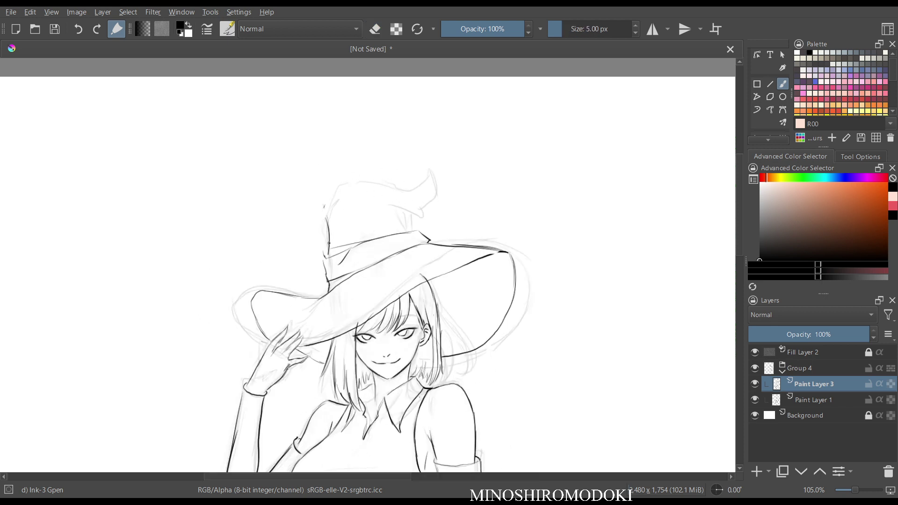
Try to ink the crown's side edge rising from the hat band on the raised-hand side.
key(e)
key(e)
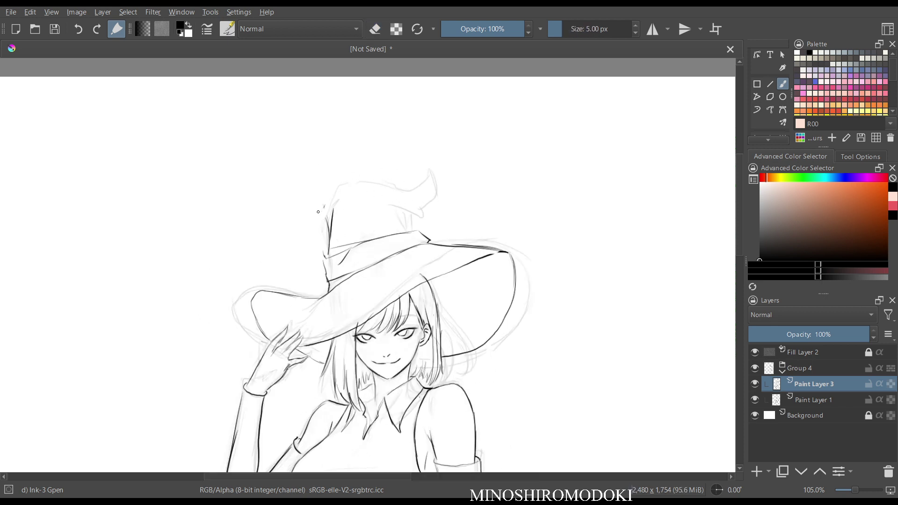
key(e)
mouse_move(333, 206)
mouse_down()
mouse_move(327, 240)
mouse_move(315, 222)
mouse_move(334, 224)
mouse_up()
key(e)
mouse_move(326, 257)
mouse_down()
mouse_move(340, 200)
mouse_move(350, 192)
mouse_move(325, 184)
mouse_move(352, 185)
mouse_move(346, 190)
mouse_move(339, 185)
mouse_move(370, 176)
mouse_move(410, 244)
mouse_up()
key(m)
key(m)
key(m)
key(e)
key(m)
key(e)
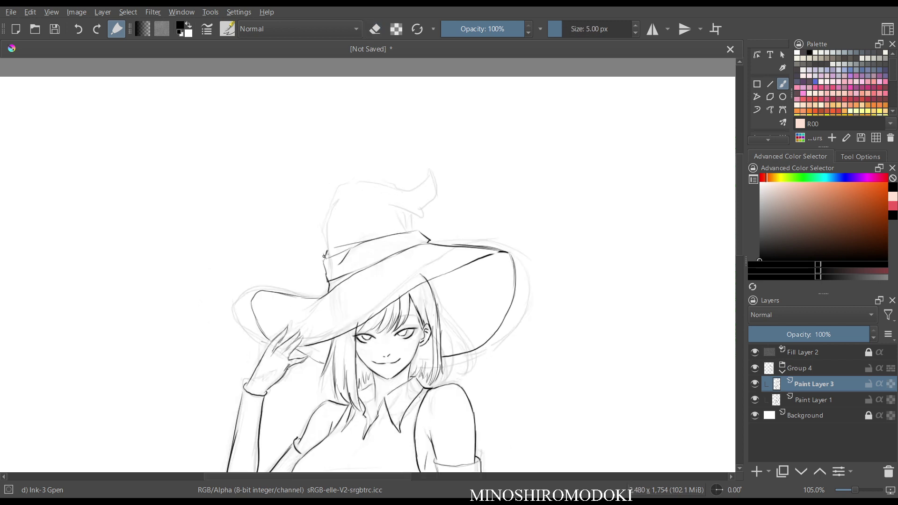
Ink the crown's slanted side edge above the band and a trimmed zigzag fold beneath the bent tip.
drag(324, 257, 349, 195)
drag(402, 212, 418, 219)
drag(399, 218, 421, 215)
key(m)
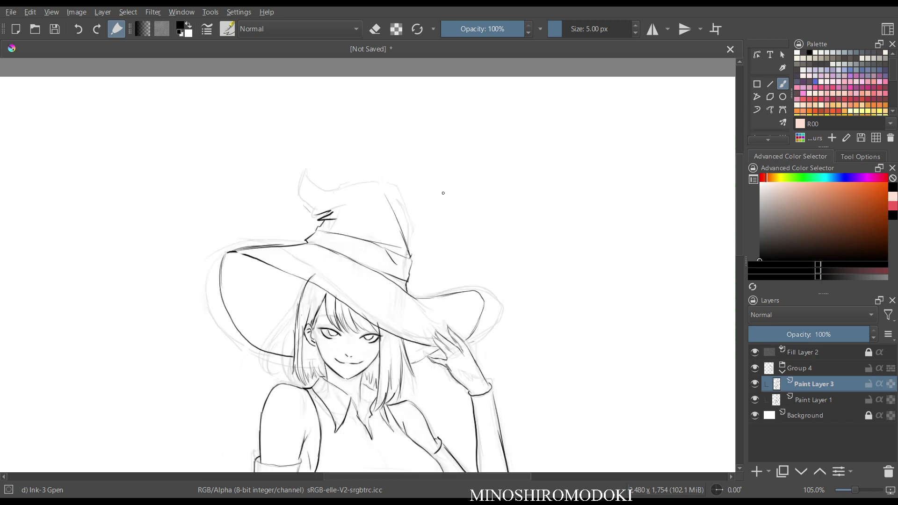
key(e)
mouse_move(333, 216)
mouse_down()
mouse_move(311, 216)
mouse_move(324, 217)
mouse_move(319, 200)
mouse_move(314, 208)
mouse_move(339, 210)
mouse_up()
key(e)
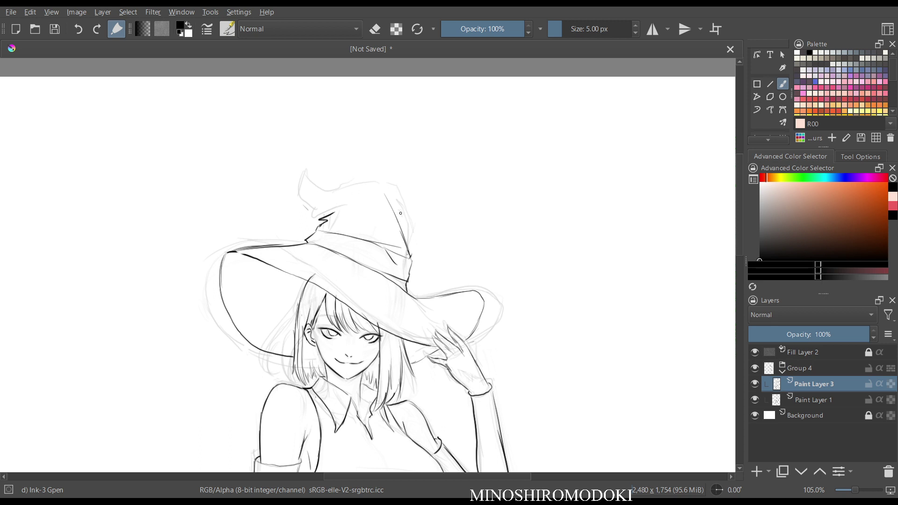
Ink the crown's top outline, curled pointed tip and ragged underside, and add a crease line just above the hat band.
mouse_move(410, 256)
mouse_down()
mouse_move(388, 181)
mouse_move(310, 184)
mouse_move(295, 162)
mouse_move(292, 181)
mouse_move(326, 212)
mouse_up()
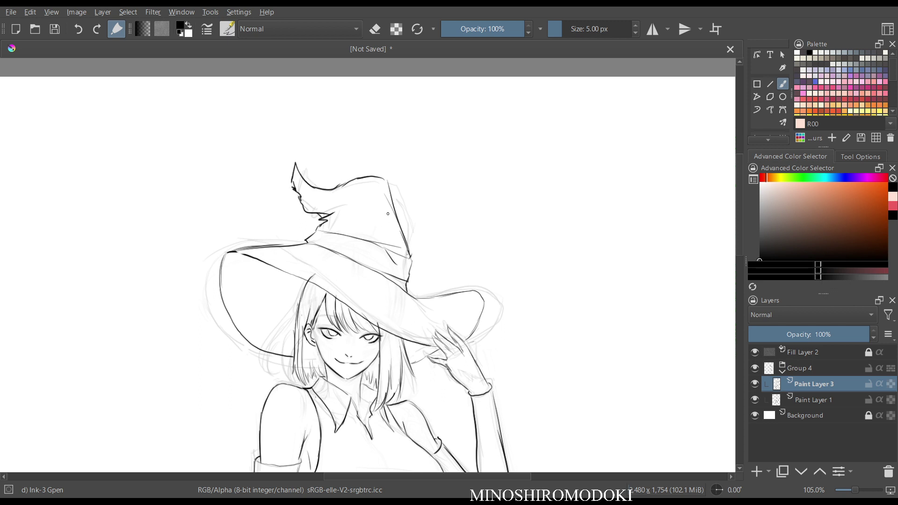
key(m)
key(m)
mouse_move(321, 233)
mouse_down()
mouse_move(403, 251)
mouse_move(356, 235)
mouse_move(403, 234)
mouse_up()
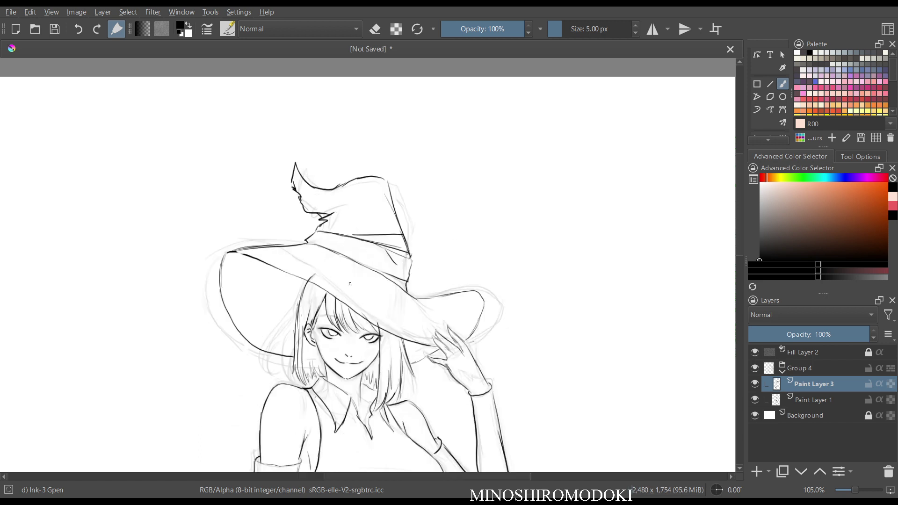
Try to replace parts of the brim's front edge and drooping curve with jagged, torn edges.
key(e)
drag(285, 274, 236, 250)
key(e)
drag(300, 278, 253, 265)
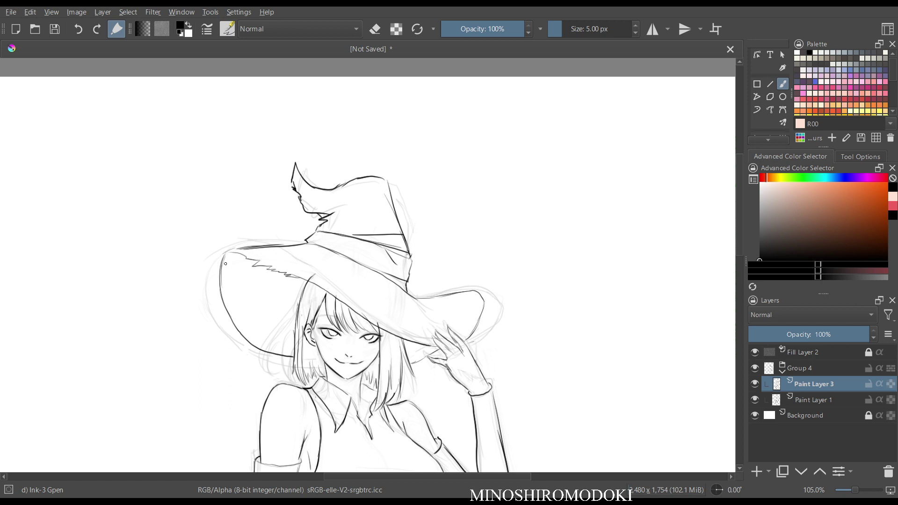
key(e)
mouse_move(220, 280)
mouse_down()
mouse_move(239, 322)
mouse_move(281, 354)
mouse_up()
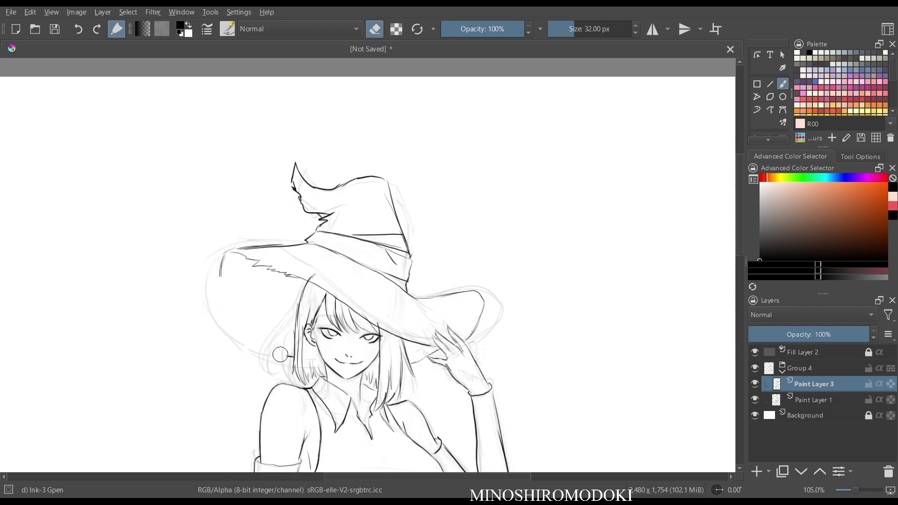
key(e)
drag(223, 257, 235, 304)
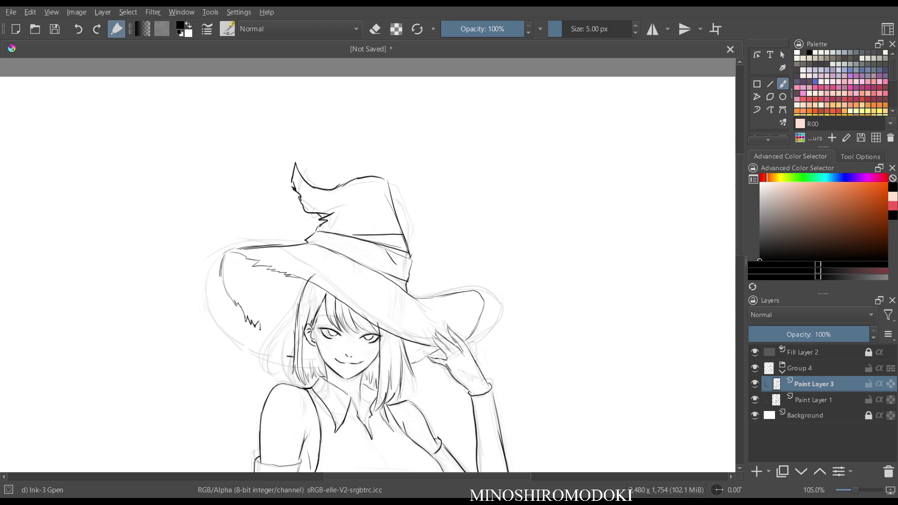
drag(273, 341, 288, 349)
key(m)
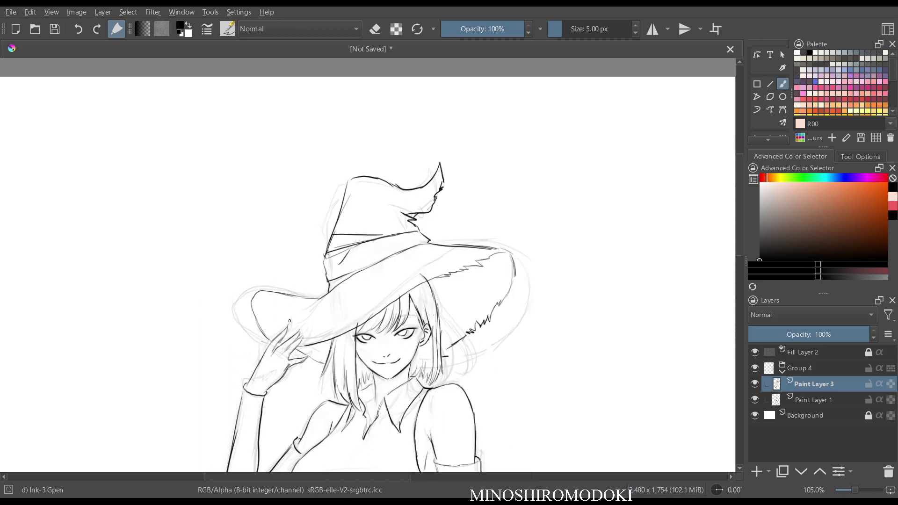
Erase the torn brim edges and re-ink a smooth front edge and drooping curve down to the hair.
key(m)
key(e)
drag(223, 279, 282, 351)
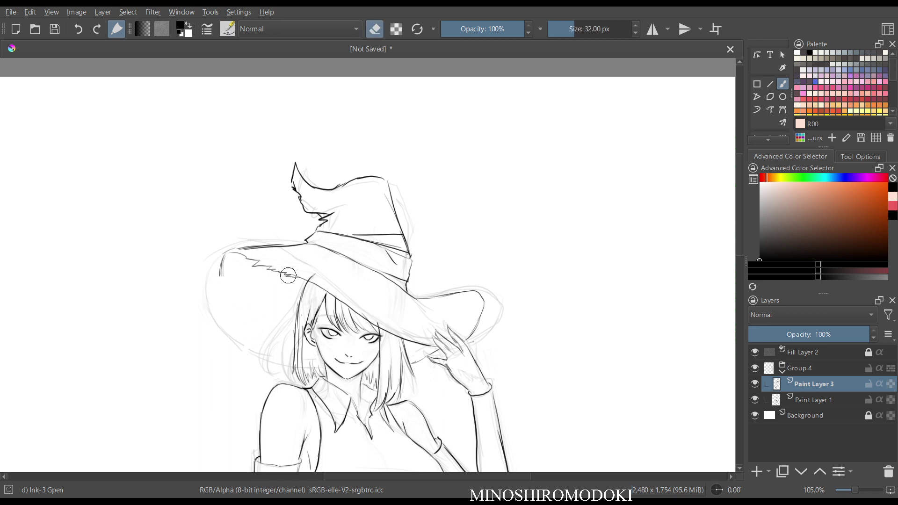
mouse_move(291, 266)
mouse_down()
mouse_move(229, 252)
mouse_move(290, 278)
mouse_up()
key(e)
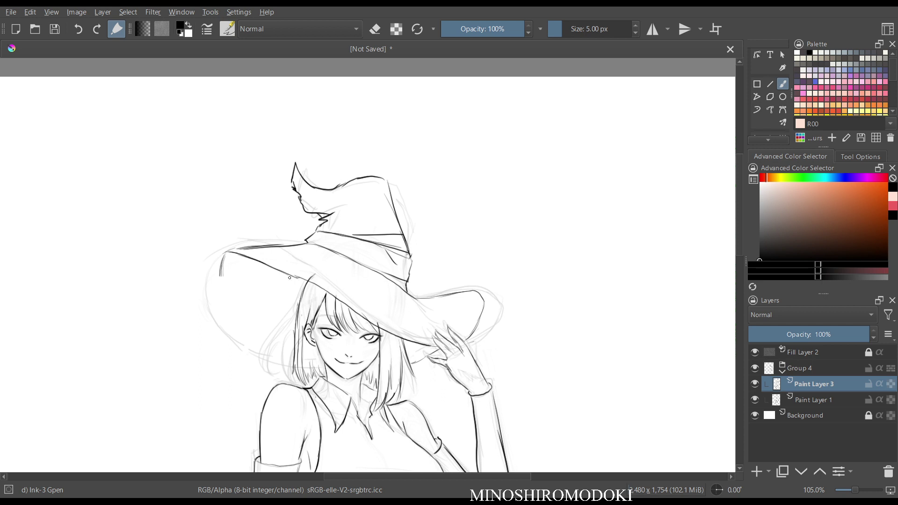
mouse_move(226, 258)
mouse_down()
mouse_move(233, 312)
mouse_move(230, 293)
mouse_move(247, 326)
mouse_move(292, 347)
mouse_up()
key(m)
key(m)
Ink the staff's edges between the gripping hand and the belt.
drag(511, 241, 507, 312)
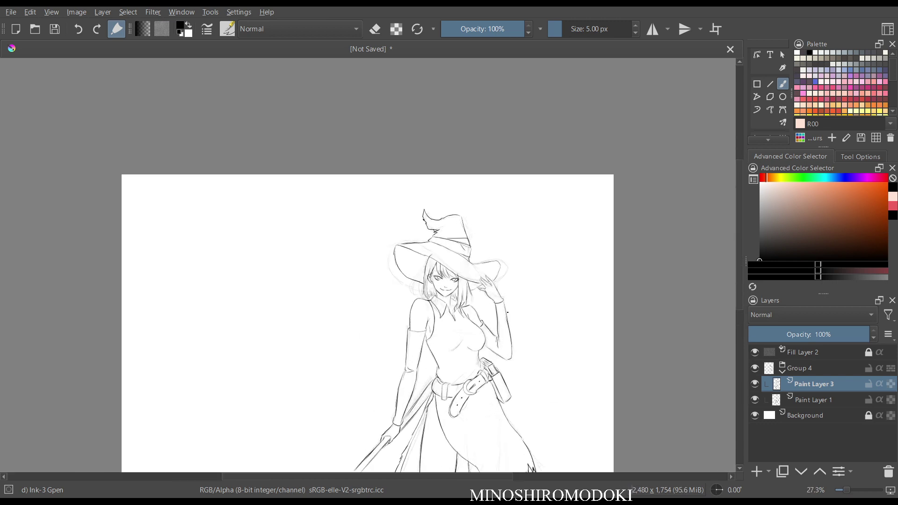
scroll(507, 312, up, 3)
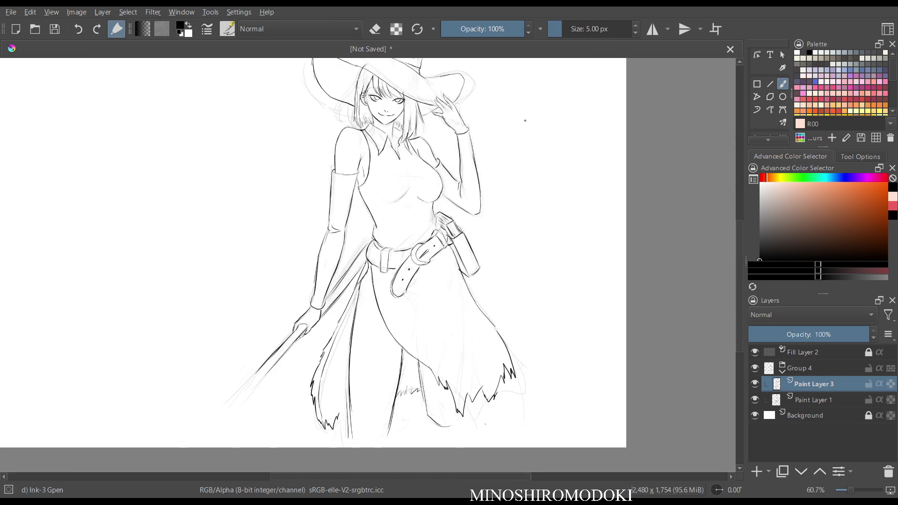
key(e)
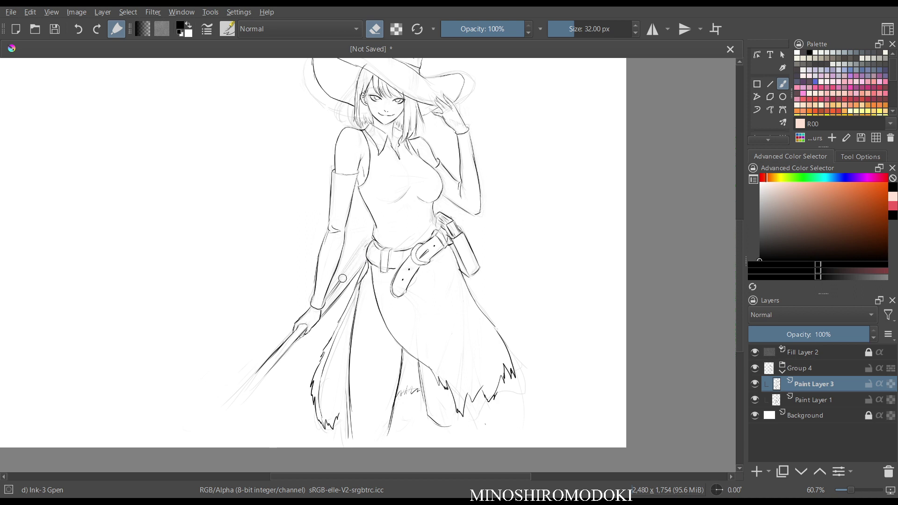
key(e)
drag(325, 300, 364, 254)
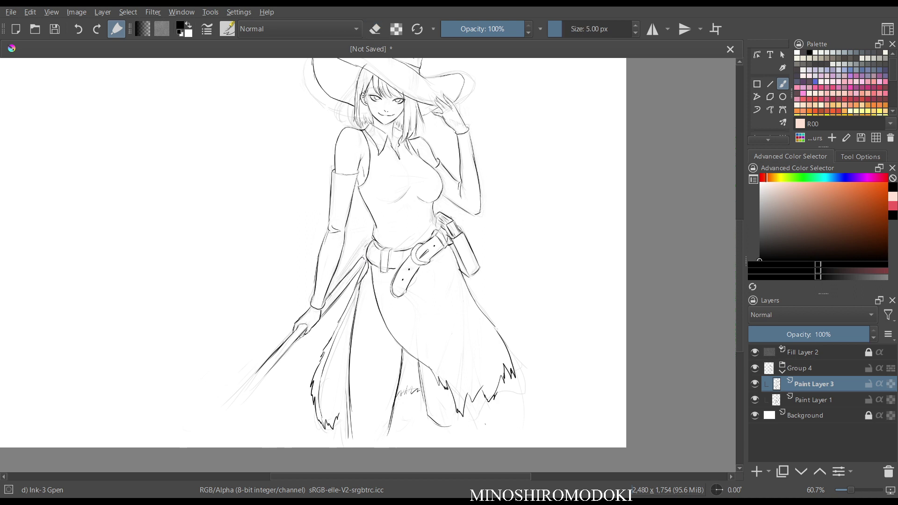
drag(326, 310, 342, 294)
Erase the inked mouth line on the witch's face.
scroll(432, 185, up, 2)
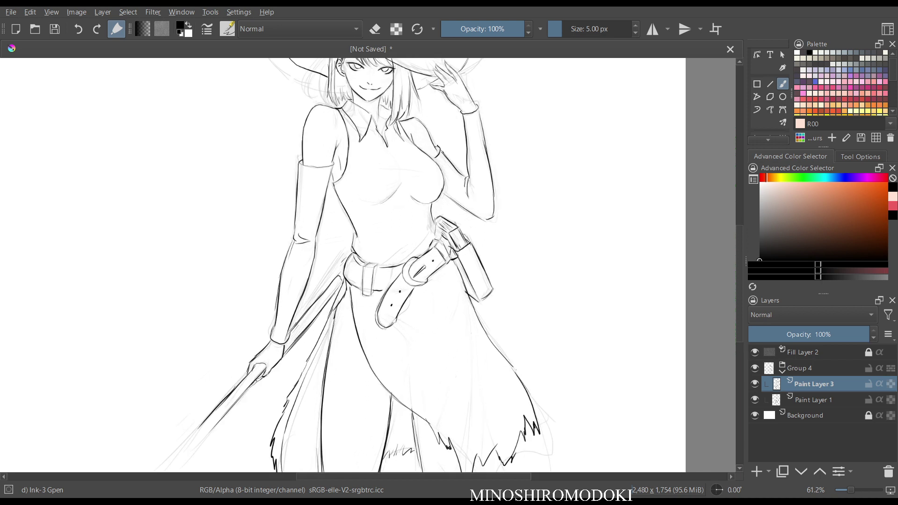
drag(442, 146, 433, 290)
key(ctrl+z)
scroll(424, 226, up, 4)
drag(412, 178, 423, 397)
key(e)
mouse_move(296, 135)
mouse_down()
mouse_move(335, 140)
mouse_move(295, 131)
mouse_move(297, 141)
mouse_move(346, 140)
mouse_move(301, 145)
mouse_move(328, 140)
mouse_up()
scroll(327, 140, up, 2)
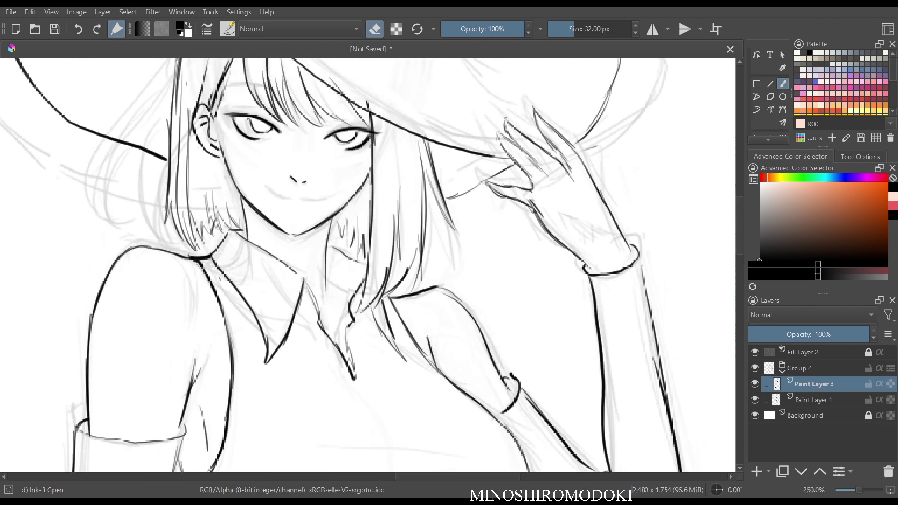
Strengthen the upper eyelid lines and add small lower lashes at the outer corners of both eyes.
scroll(299, 287, up, 2)
key(e)
key(m)
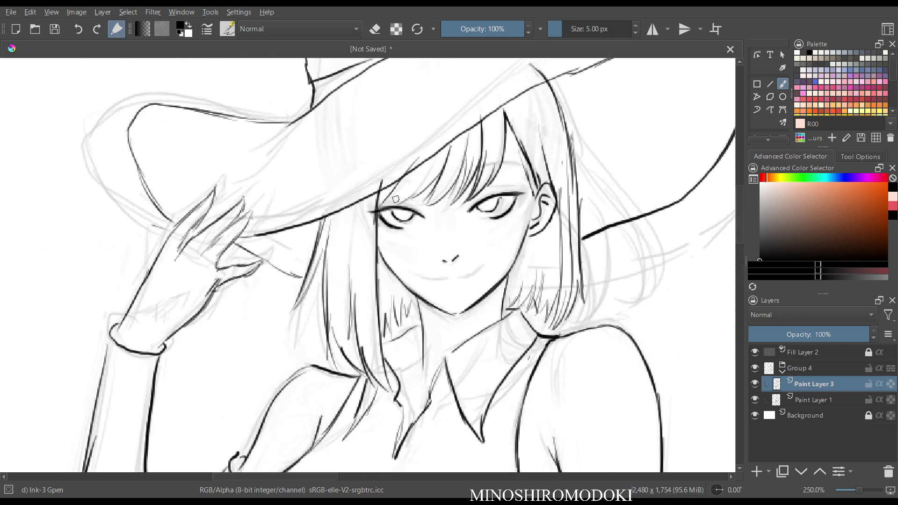
mouse_move(380, 212)
mouse_down()
mouse_move(424, 217)
mouse_move(522, 193)
mouse_up()
drag(383, 225, 385, 232)
key(m)
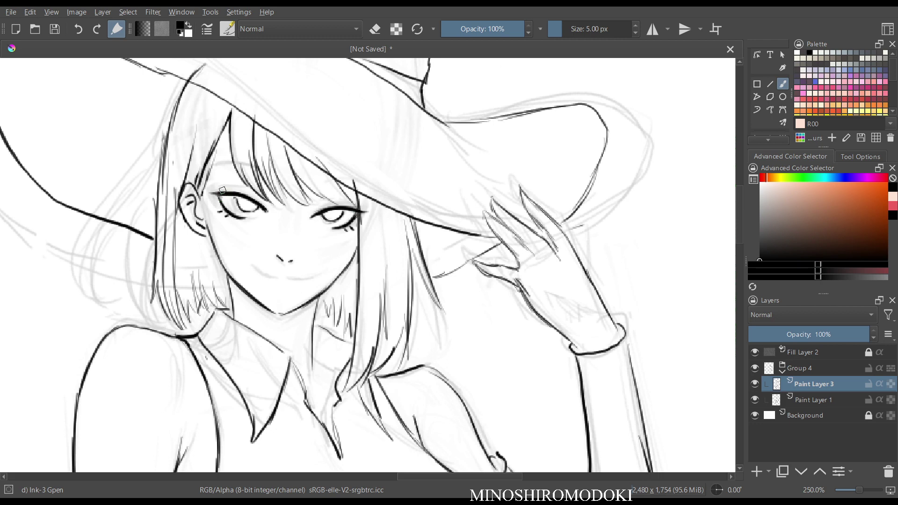
Ink the eyelid crease and the eyebrow above the eye nearest the visible ear.
drag(220, 190, 250, 191)
key(m)
key(m)
key(m)
key(m)
mouse_move(219, 172)
mouse_down()
mouse_move(247, 174)
mouse_move(265, 187)
mouse_up()
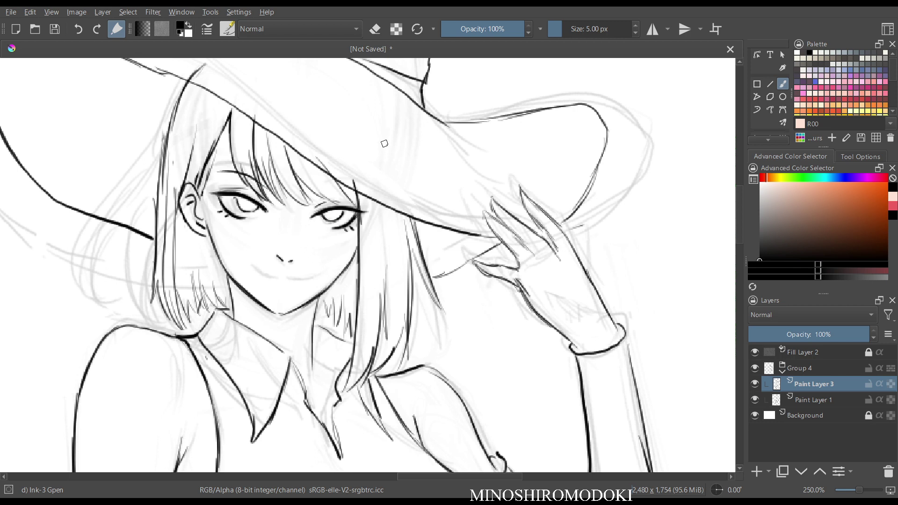
key(m)
key(m)
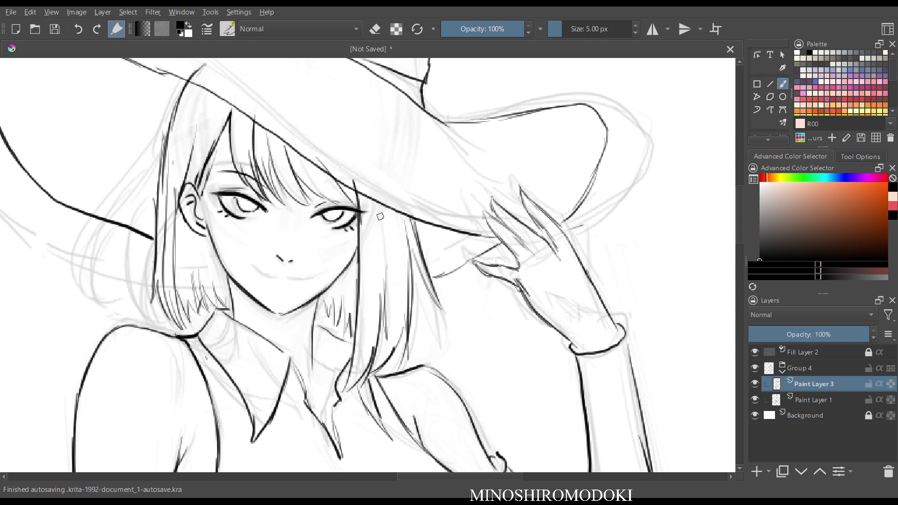
Ink a new closed, slightly smiling mouth line over the faded sketch.
scroll(349, 215, up, 1)
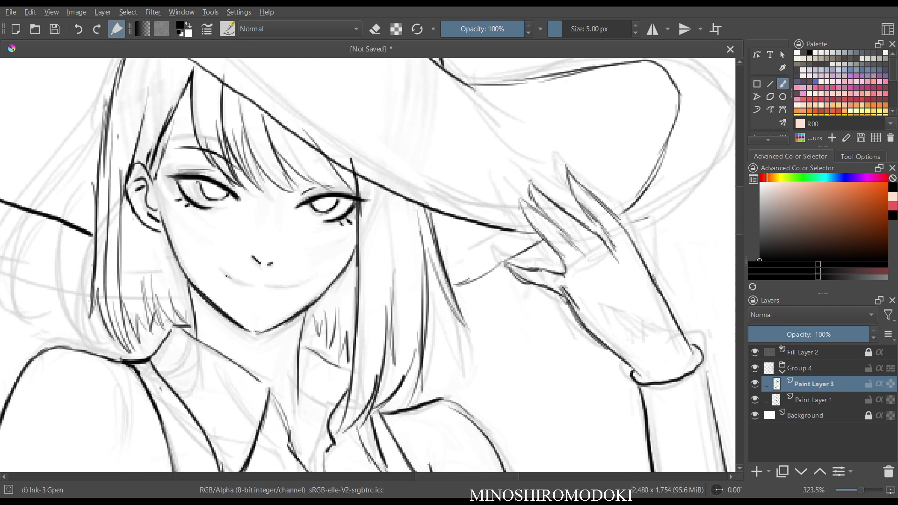
mouse_move(225, 275)
mouse_down()
mouse_move(267, 289)
mouse_move(251, 285)
mouse_up()
key(m)
key(m)
scroll(445, 262, down, 4)
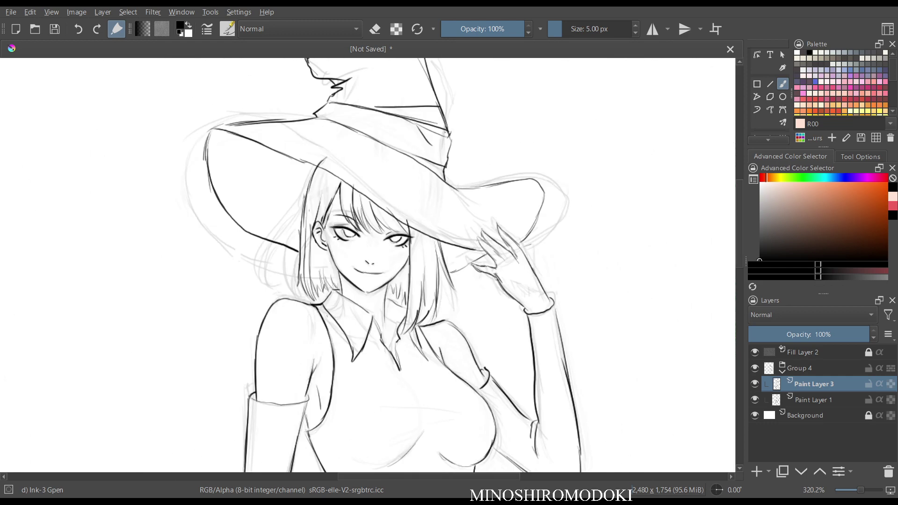
Hide the pencil sketch on Paint Layer 1 and check the line art alone in mirrored view.
scroll(558, 161, down, 3)
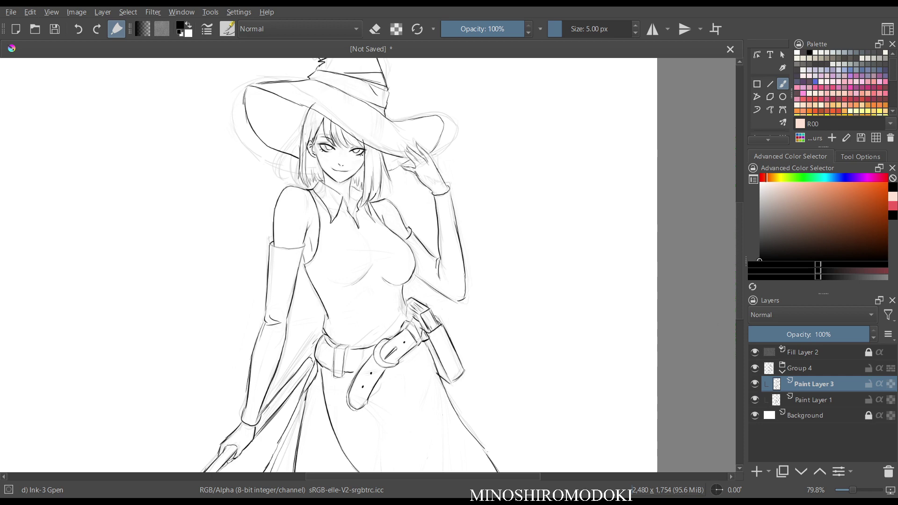
click(755, 400)
scroll(517, 200, down, 4)
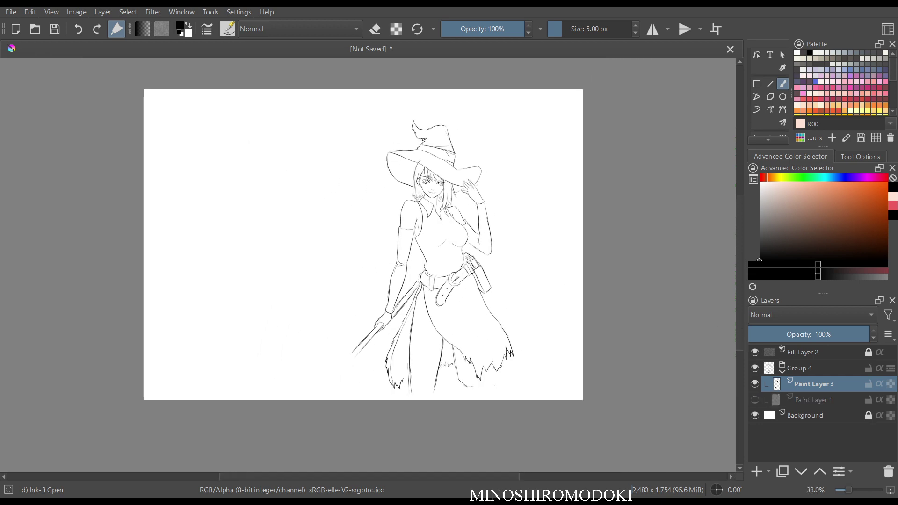
scroll(517, 201, up, 3)
drag(517, 201, 515, 232)
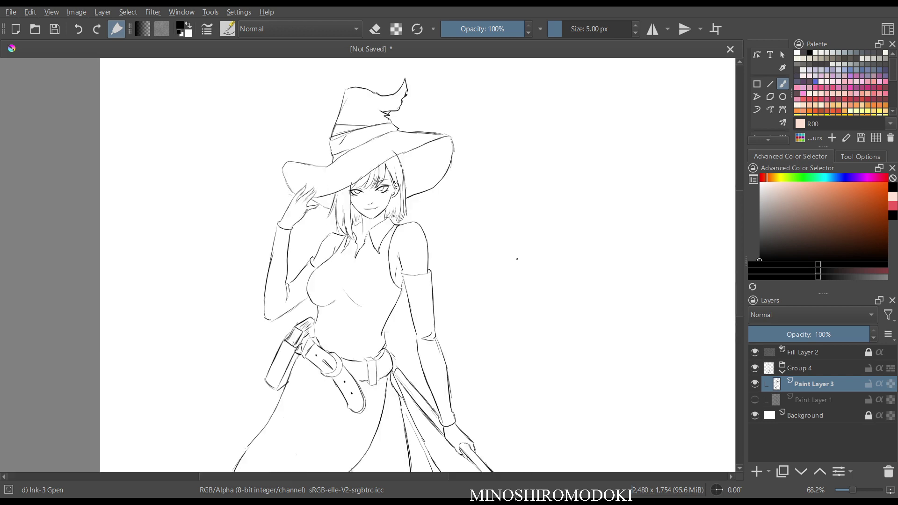
Select the hat's crown and transform it to sit slightly lower on the brim.
scroll(517, 248, up, 2)
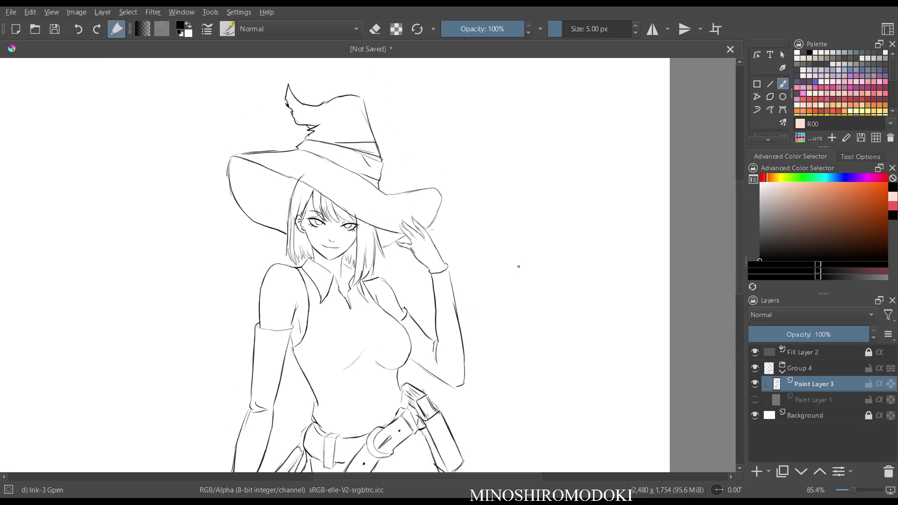
mouse_move(372, 80)
mouse_down()
mouse_move(282, 80)
mouse_move(294, 145)
mouse_move(353, 188)
mouse_move(412, 128)
mouse_move(372, 80)
mouse_move(406, 78)
mouse_up()
key(ctrl+t)
drag(365, 122, 366, 119)
key(Return)
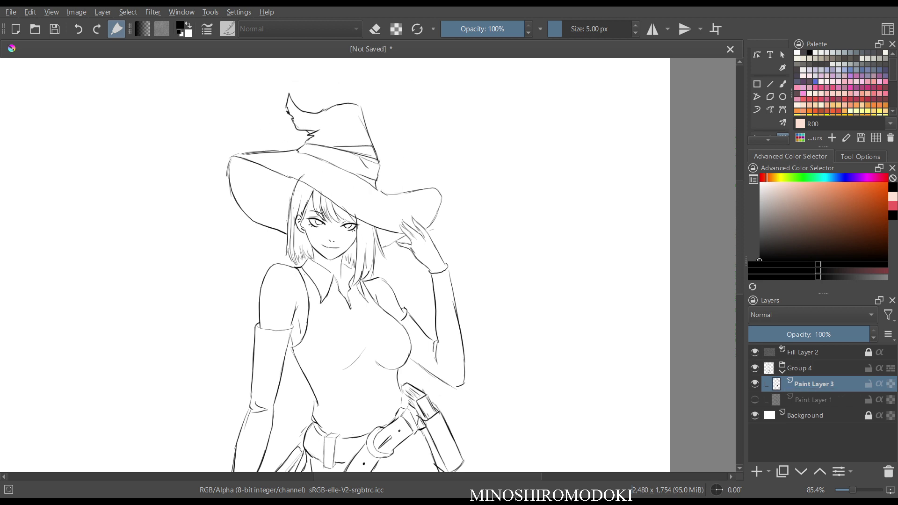
Try erasing the upturned brim edge beside the raised hand and inking it again with a rounder tip.
key(b)
key(e)
mouse_move(401, 189)
mouse_down()
mouse_move(390, 192)
mouse_move(413, 179)
mouse_up()
key(e)
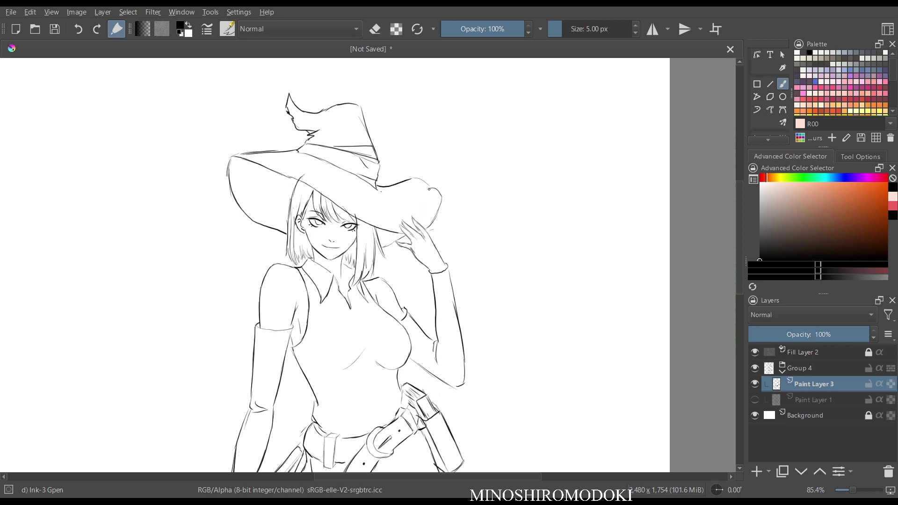
key(e)
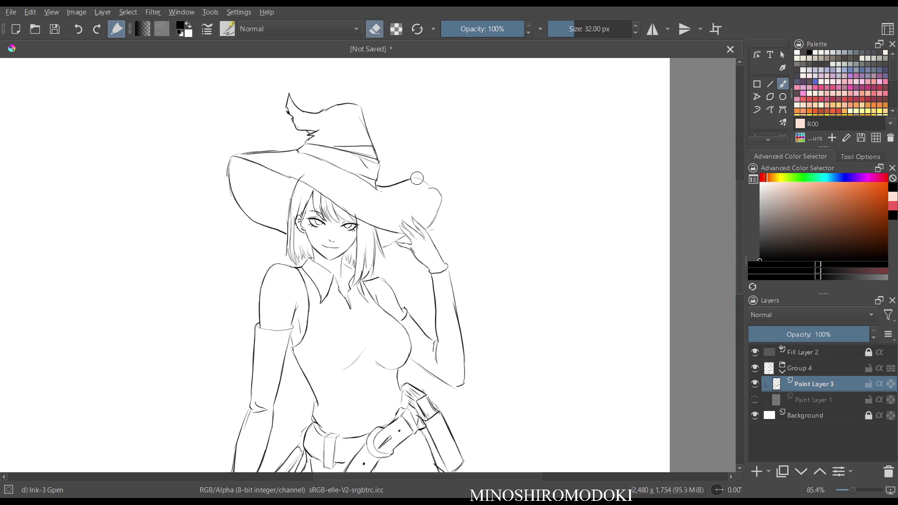
mouse_move(409, 176)
mouse_down()
mouse_move(384, 188)
mouse_move(429, 174)
mouse_move(401, 169)
mouse_move(396, 187)
mouse_move(439, 187)
mouse_move(436, 218)
mouse_up()
key(e)
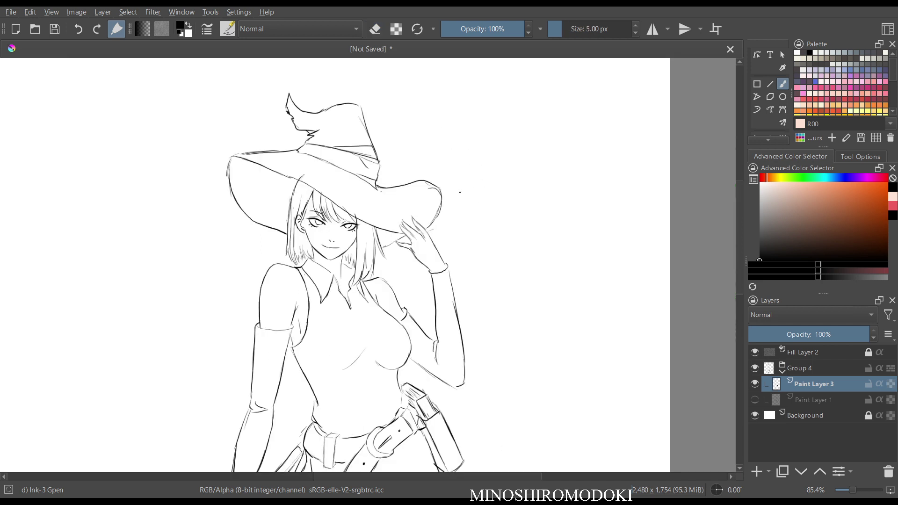
Erase the brim edge above the raised hand and re-ink it as a flatter line curving down to the fingers.
key(e)
mouse_move(405, 185)
mouse_down()
mouse_move(435, 188)
mouse_move(438, 220)
mouse_move(430, 181)
mouse_up()
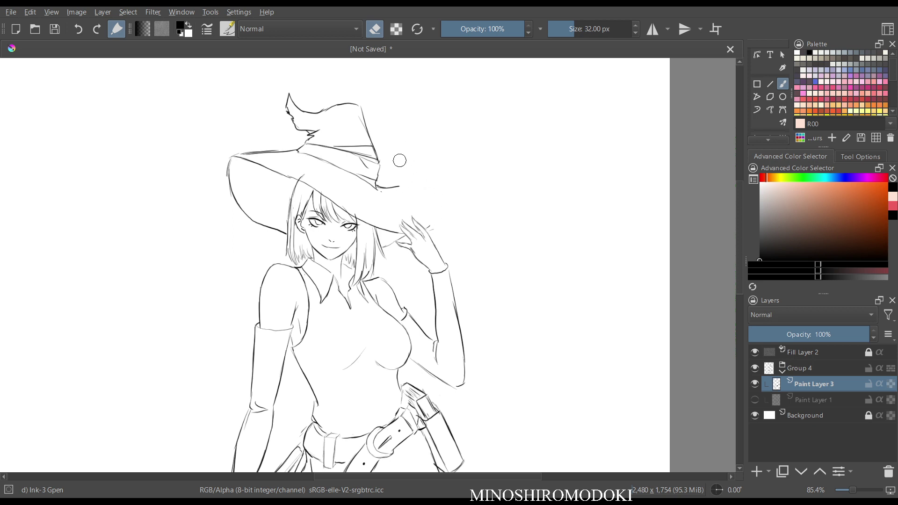
key(e)
key(e)
key(e)
key(e)
mouse_move(405, 181)
mouse_down()
mouse_move(383, 187)
mouse_move(425, 188)
mouse_move(431, 224)
mouse_up()
key(e)
key(m)
key(m)
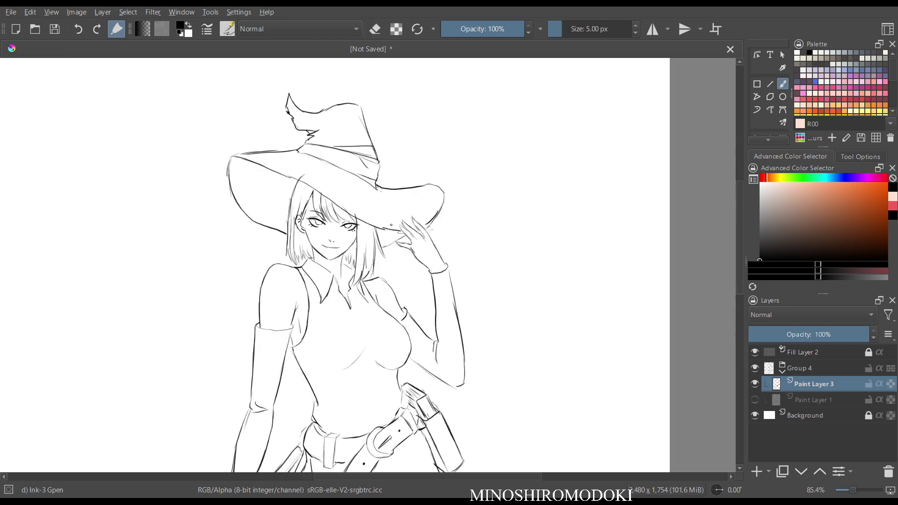
Check the hat in mirrored view and erase the upper edge line of the brim's wide side.
key(m)
key(m)
key(m)
key(e)
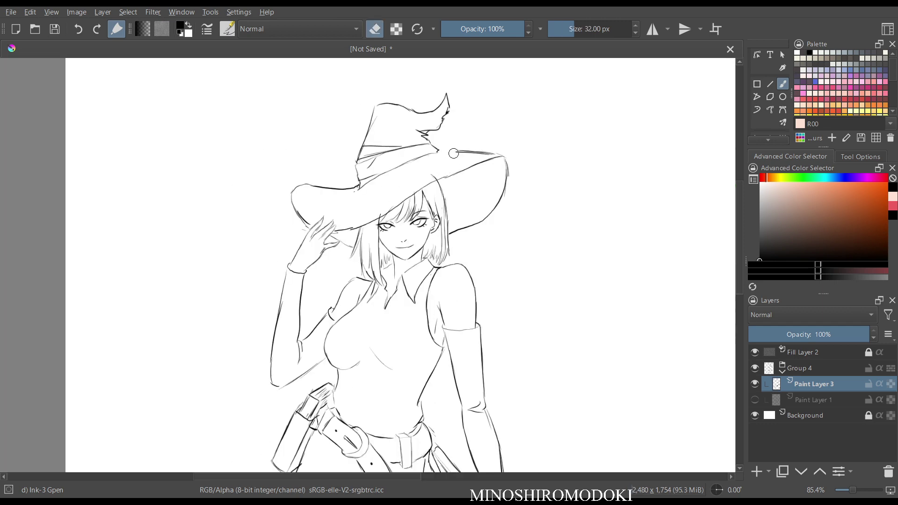
key(m)
scroll(402, 127, up, 2)
Select the hat's crown, scale it down slightly so it sits lower on the brim, and deselect it.
key(l)
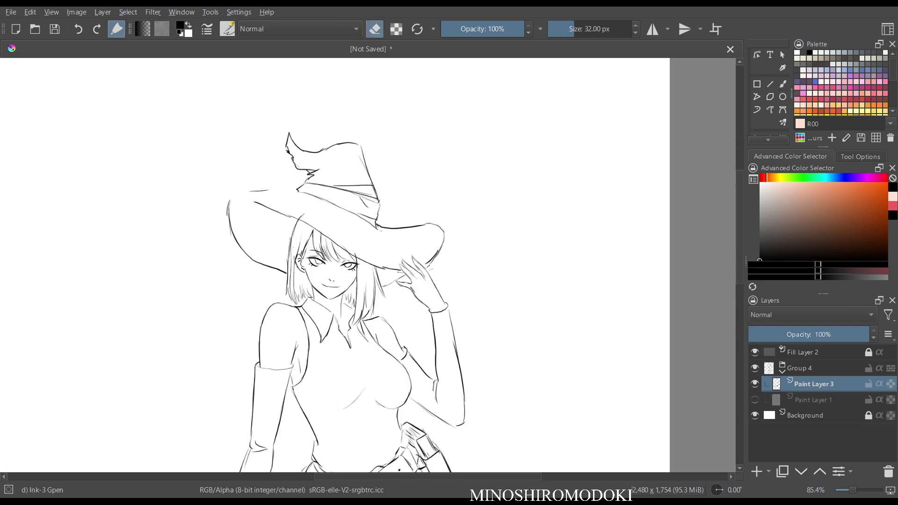
mouse_move(364, 131)
mouse_down()
mouse_move(277, 143)
mouse_move(316, 216)
mouse_move(382, 228)
mouse_move(367, 136)
mouse_move(388, 116)
mouse_up()
key(ctrl+t)
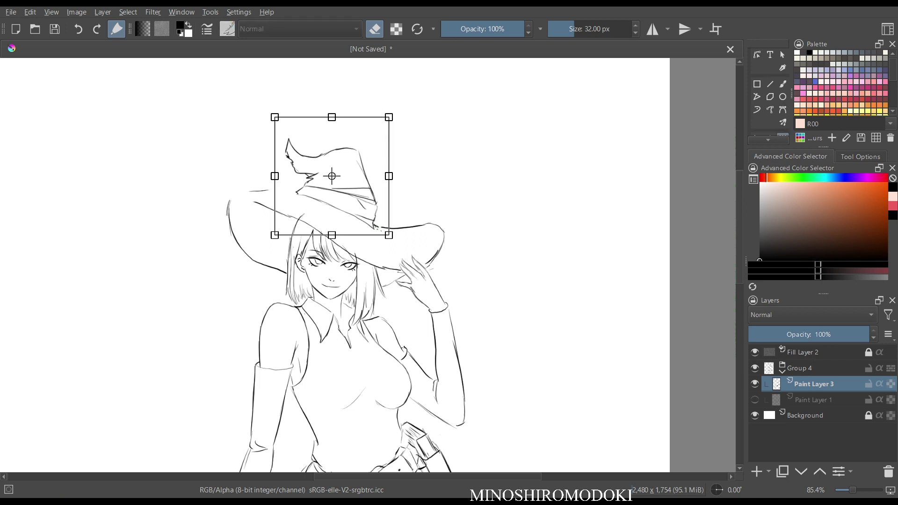
drag(346, 176, 346, 174)
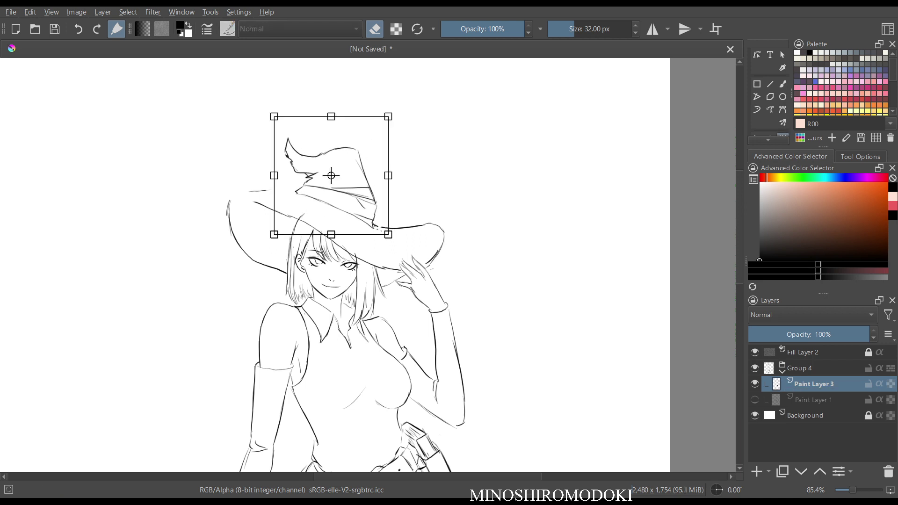
key(Return)
key(ctrl+shift+a)
key(b)
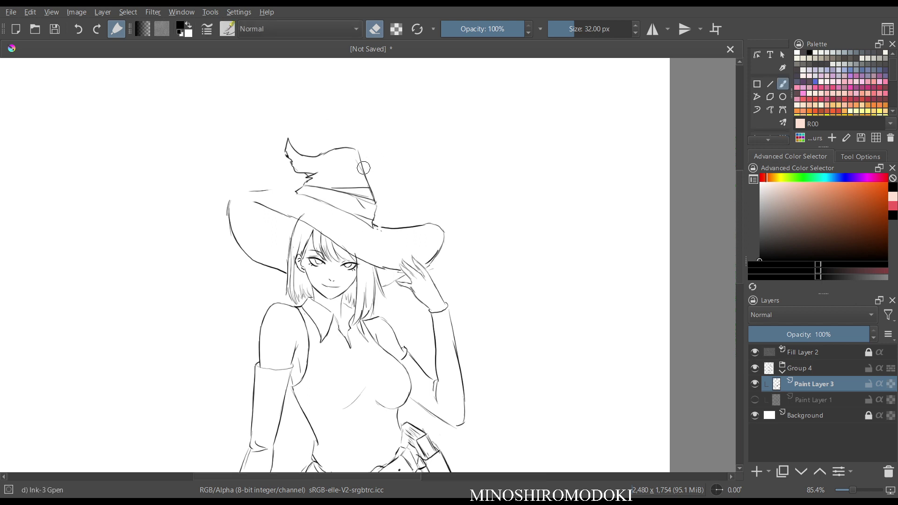
Re-ink the upper edge of the brim's wide side up to the crown and check the whole figure.
key(m)
key(e)
drag(440, 195, 507, 198)
key(m)
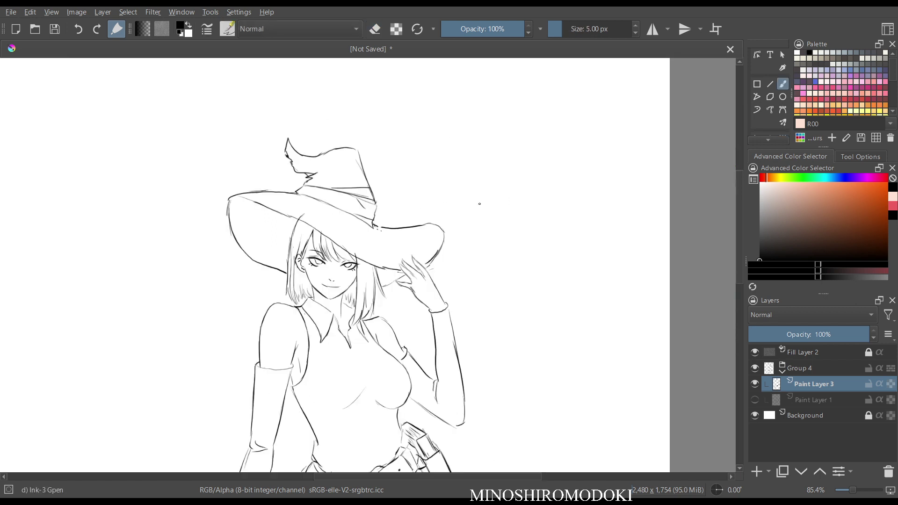
key(m)
key(m)
scroll(477, 200, down, 3)
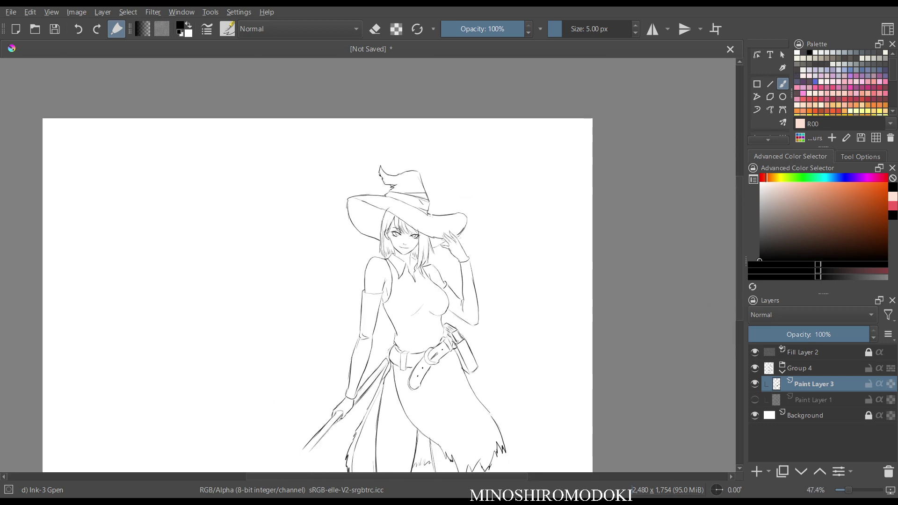
scroll(487, 281, up, 3)
scroll(498, 233, down, 2)
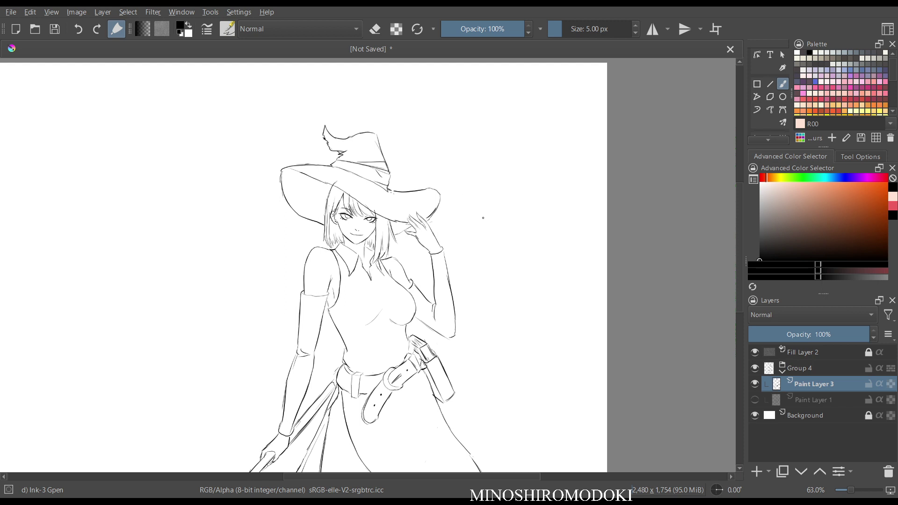
scroll(484, 218, down, 2)
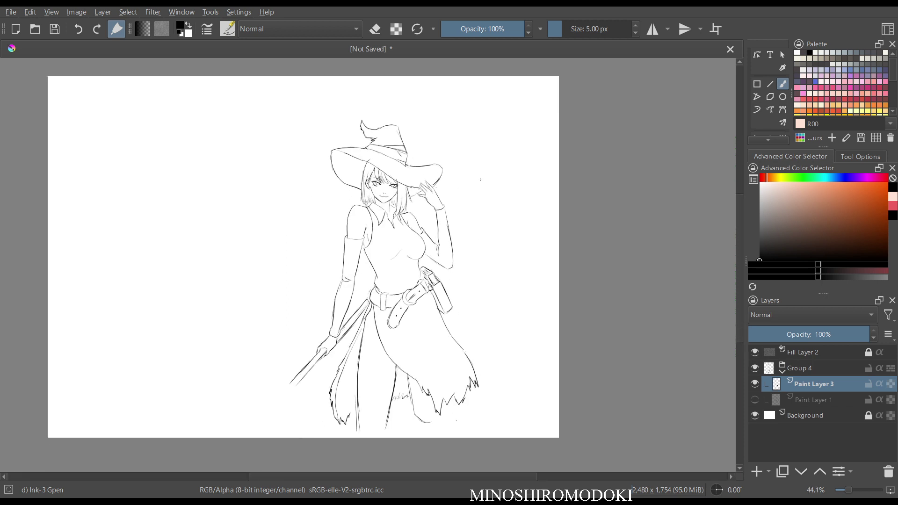
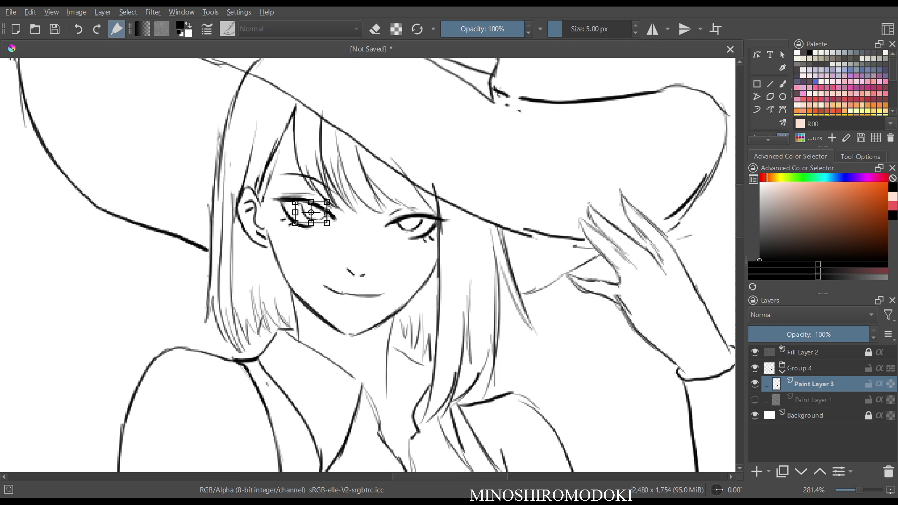
Transform the iris of the eye farther from the visible ear, making it slightly smaller and shifting it toward the nose.
key(b)
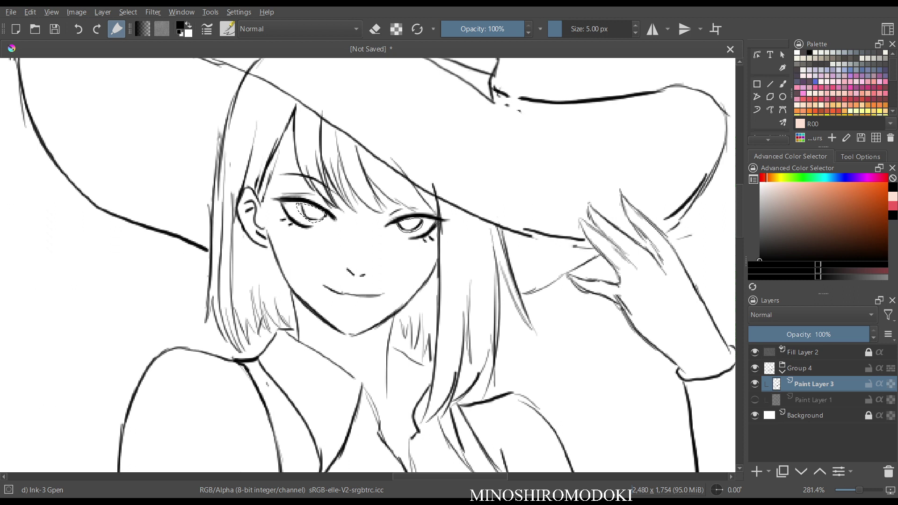
key(ctrl+t)
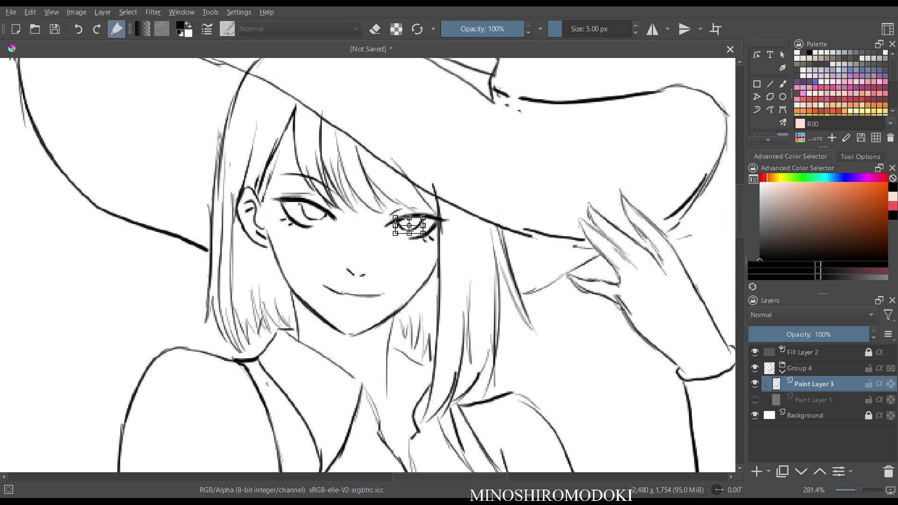
key(Return)
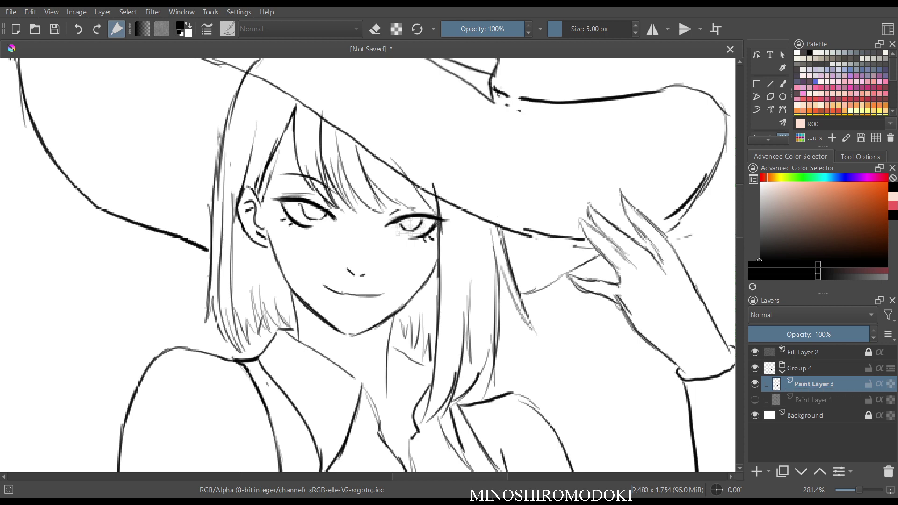
key(ctrl+t)
scroll(458, 237, up, 2)
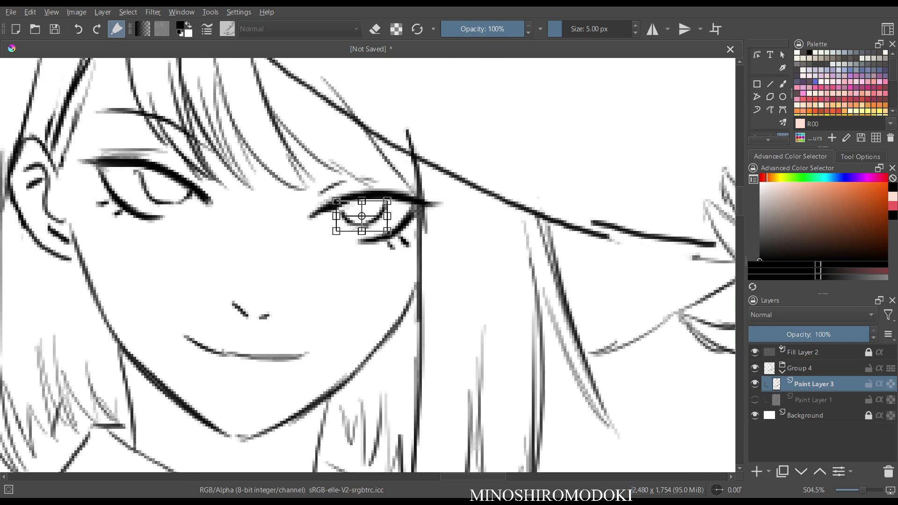
drag(388, 200, 357, 212)
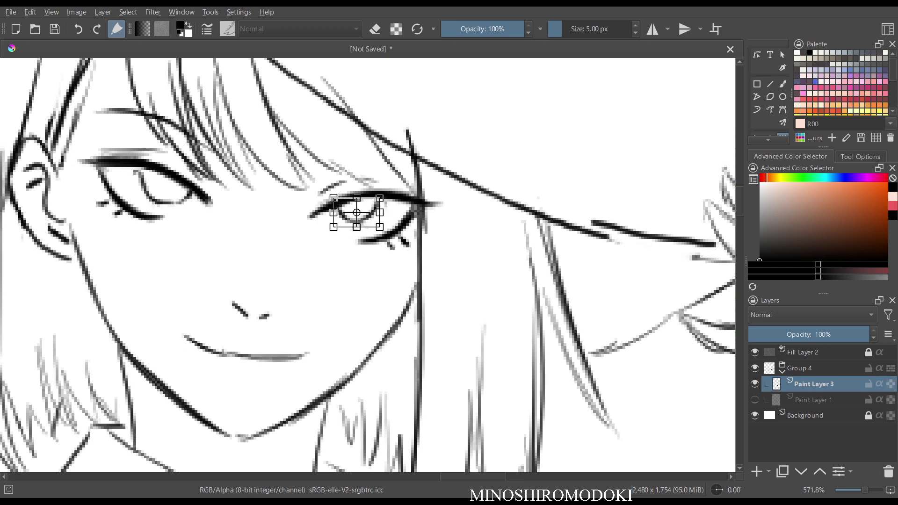
key(m)
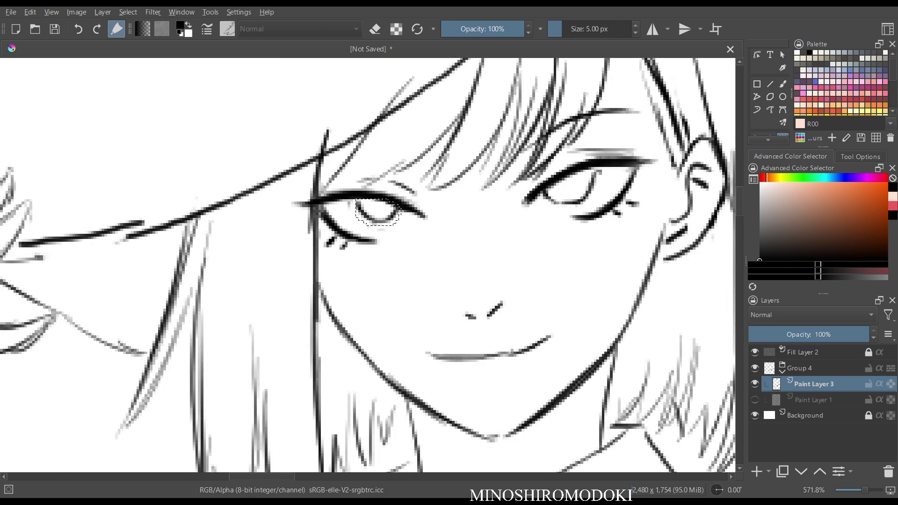
key(b)
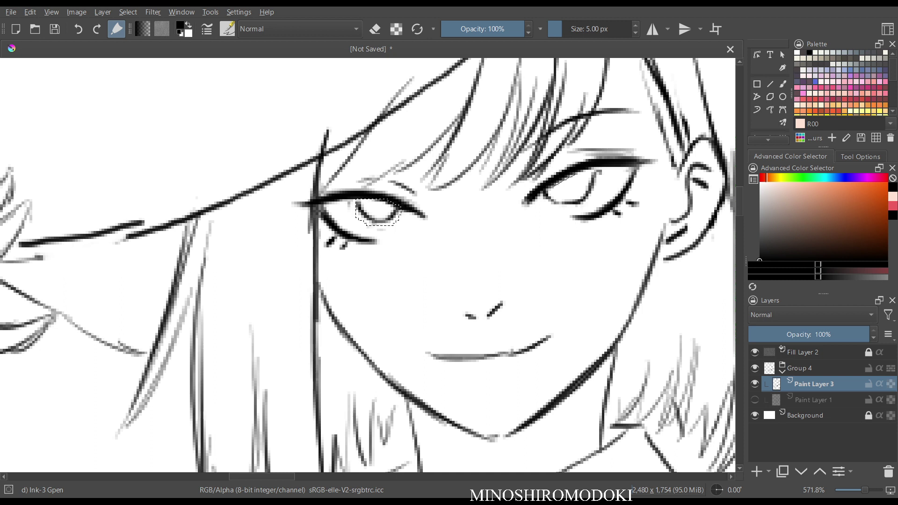
mouse_move(543, 201)
mouse_down()
mouse_move(585, 209)
mouse_move(606, 187)
mouse_move(575, 176)
mouse_up()
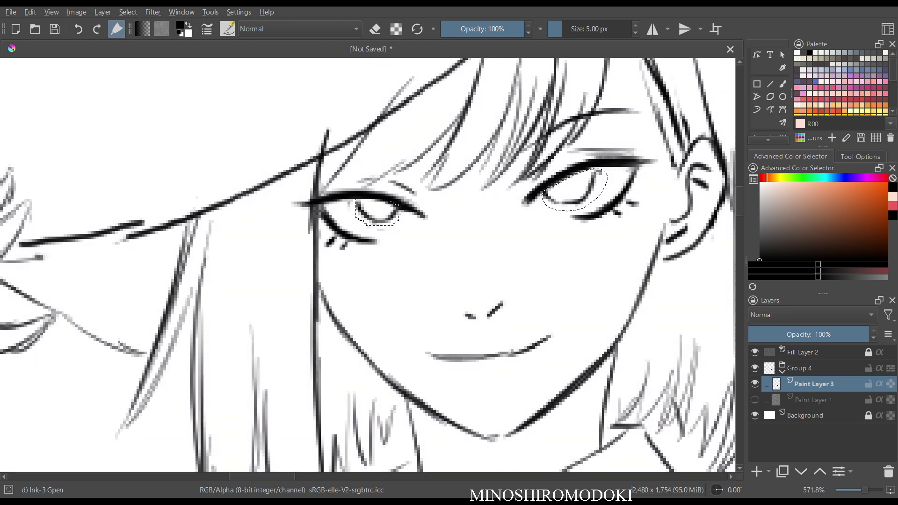
key(ctrl+t)
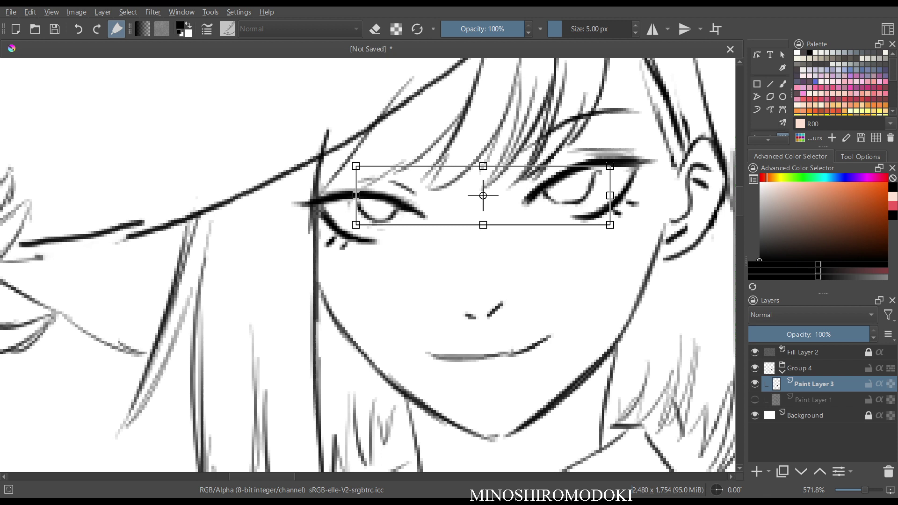
key(Return)
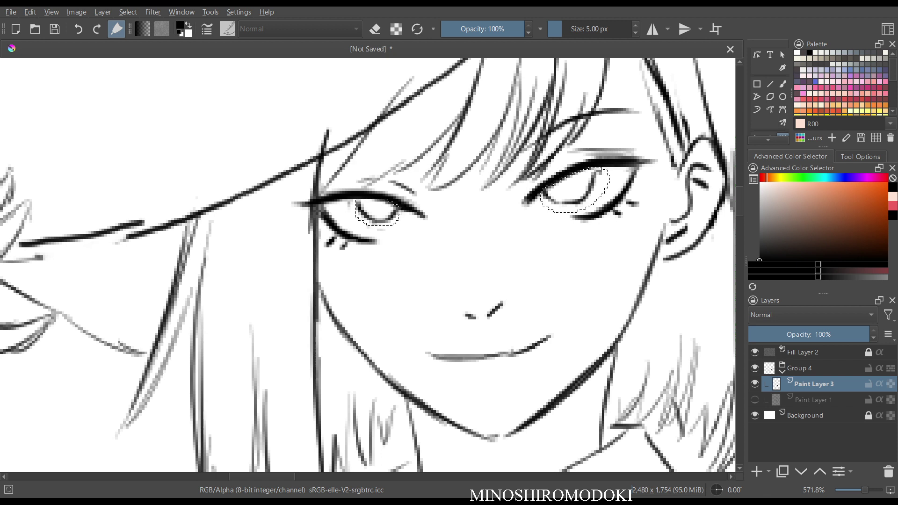
key(ctrl+shift+a)
Select the iris of the eye nearest the visible ear, scale it down slightly to match the other, and check the face.
key(b)
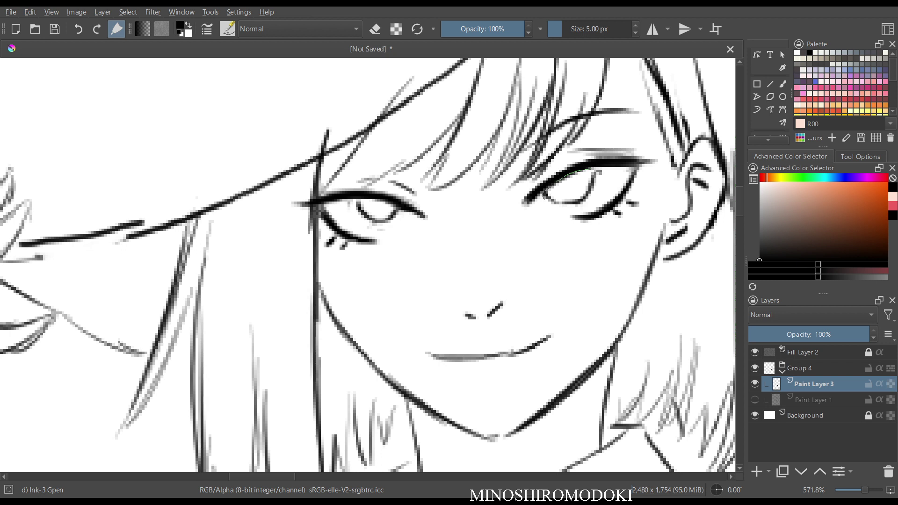
key(ctrl+t)
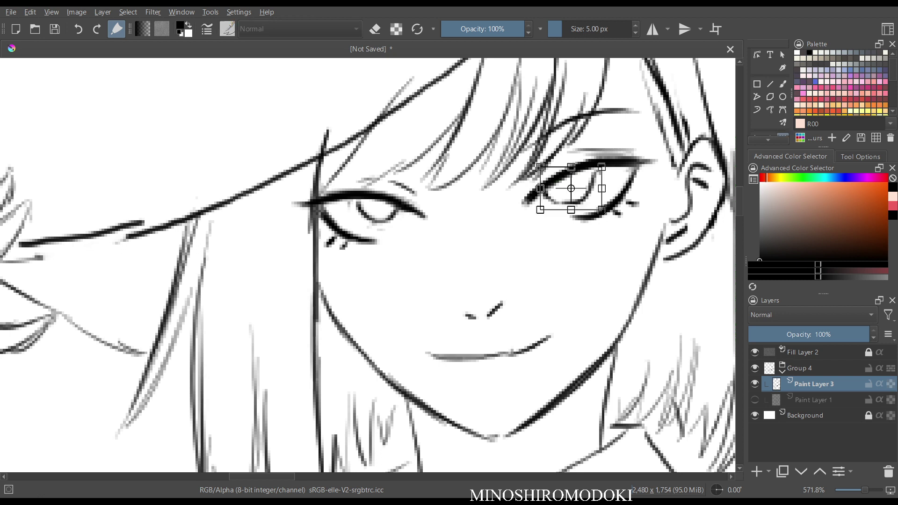
drag(601, 167, 580, 194)
key(m)
scroll(611, 143, down, 4)
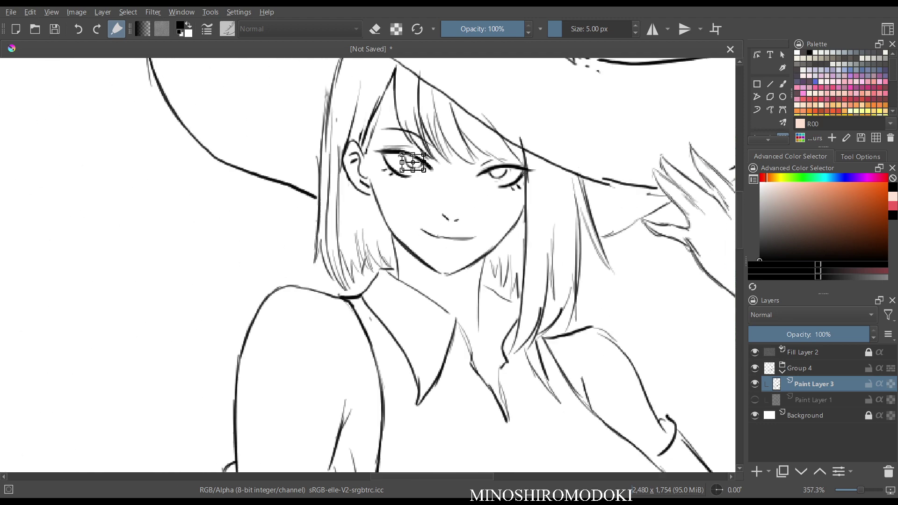
key(Return)
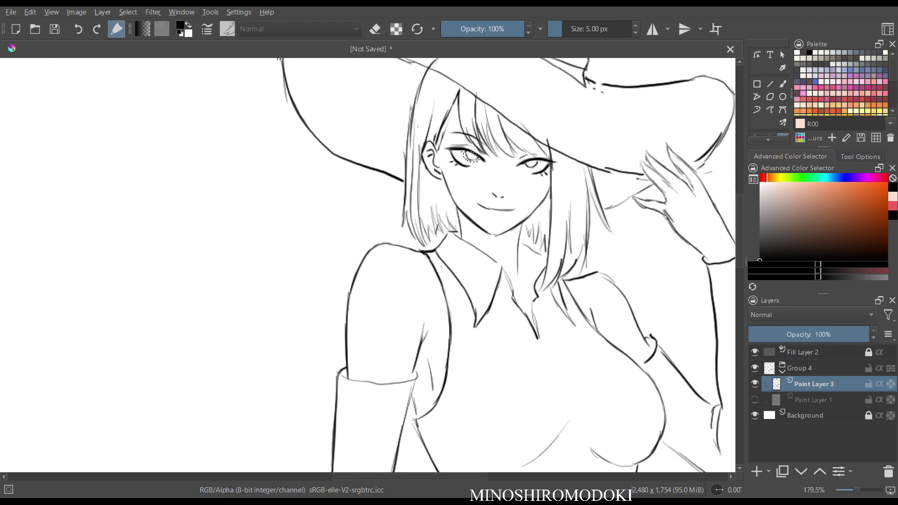
key(ctrl+shift+a)
key(b)
scroll(610, 218, up, 3)
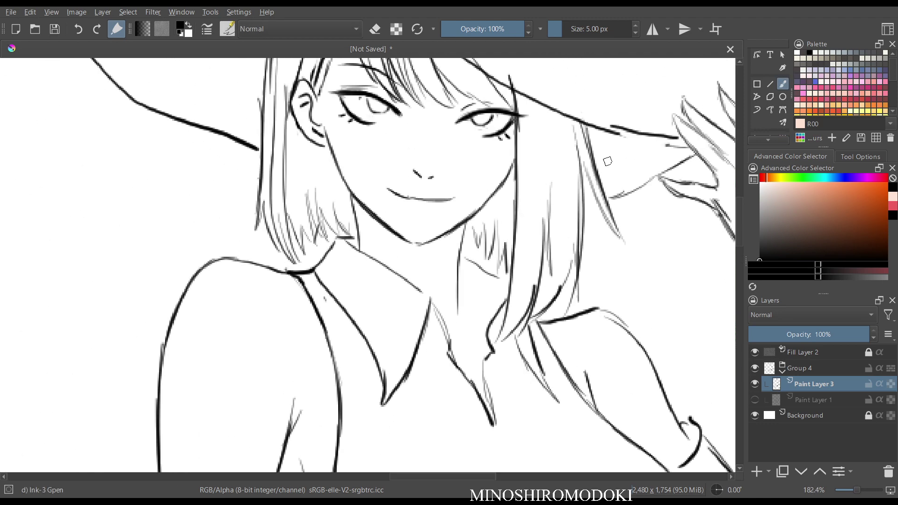
drag(607, 160, 549, 314)
scroll(571, 274, down, 4)
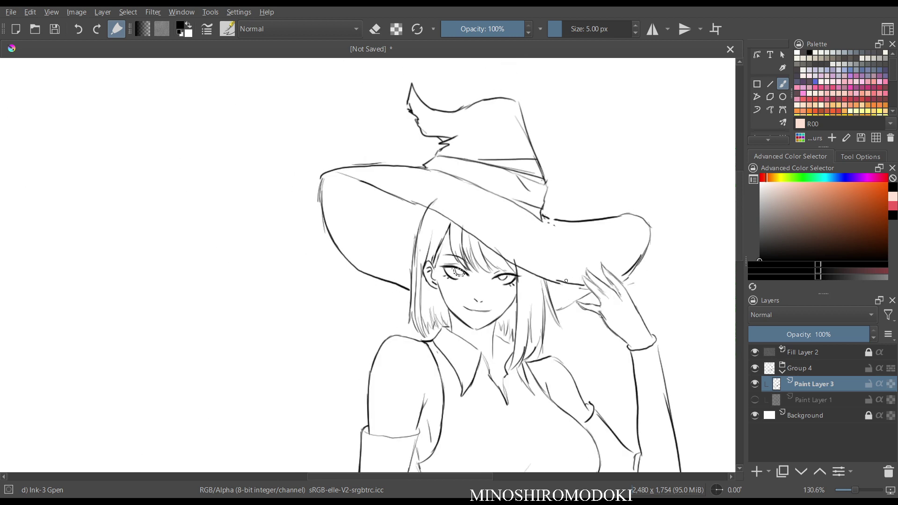
key(ctrl+z)
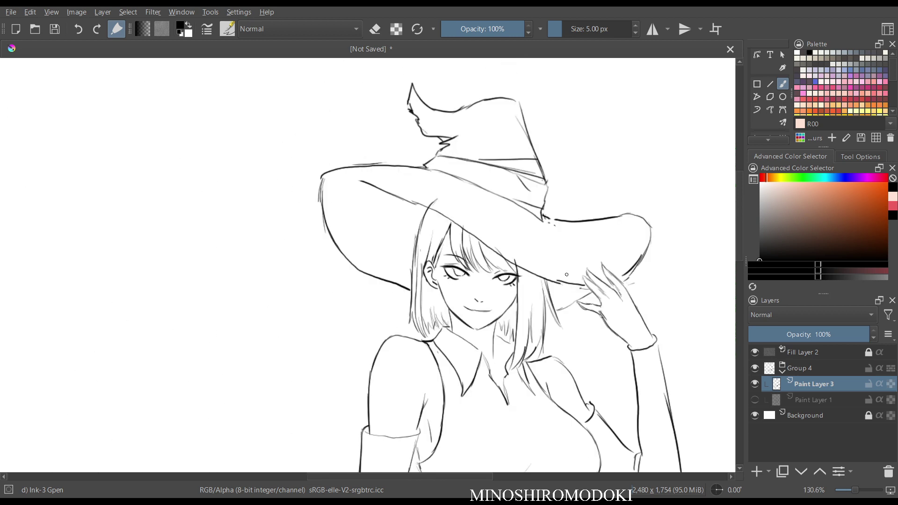
Erase the whole mouth line below the nose.
scroll(584, 327, up, 5)
scroll(274, 140, up, 1)
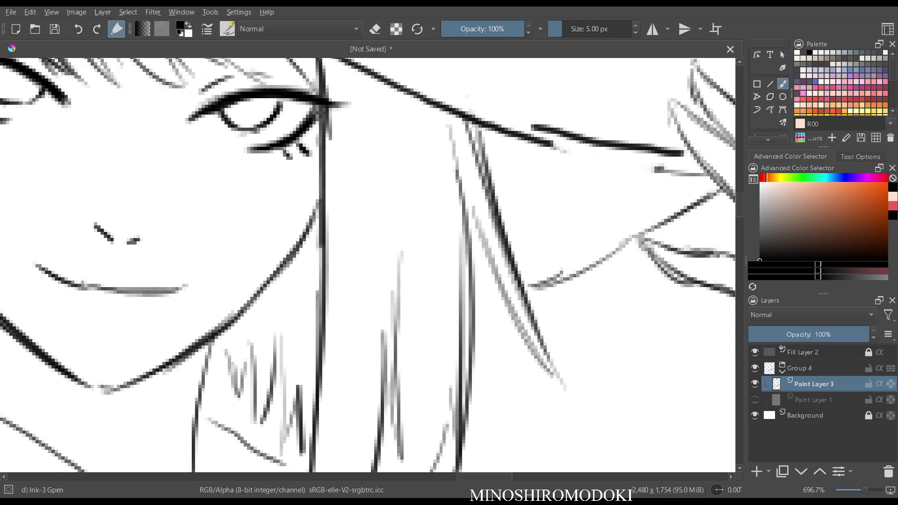
drag(84, 267, 274, 347)
key(e)
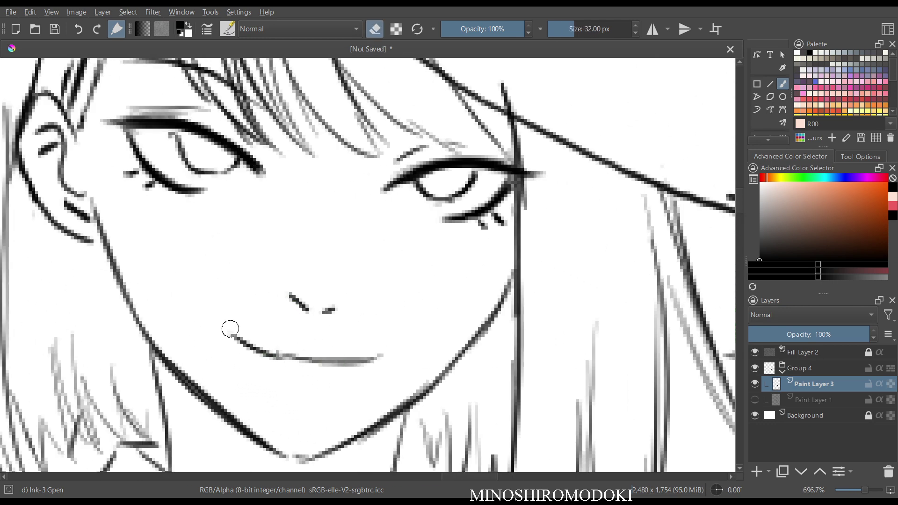
mouse_move(230, 326)
mouse_down()
mouse_move(304, 356)
mouse_move(371, 355)
mouse_up()
key(e)
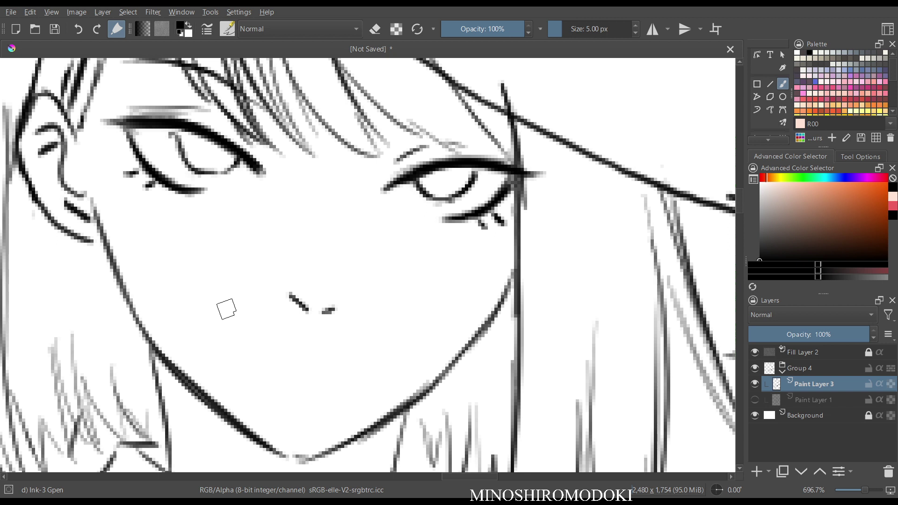
Ink a gently smiling mouth line below the nose, darken its far half, and add a short lower-lip stroke.
mouse_move(229, 322)
mouse_down()
mouse_move(301, 359)
mouse_move(268, 349)
mouse_move(345, 361)
mouse_move(322, 357)
mouse_move(381, 347)
mouse_up()
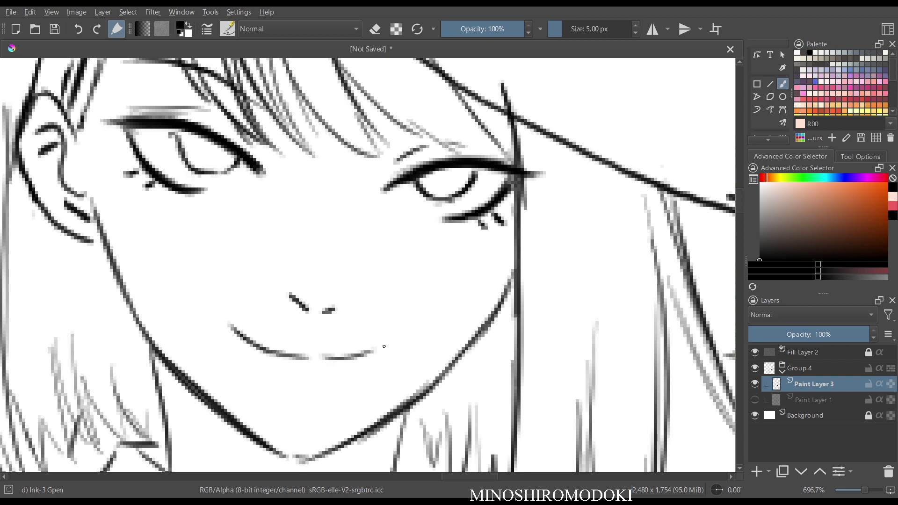
mouse_move(330, 360)
mouse_down()
mouse_move(382, 347)
mouse_move(364, 354)
mouse_up()
drag(284, 376, 317, 388)
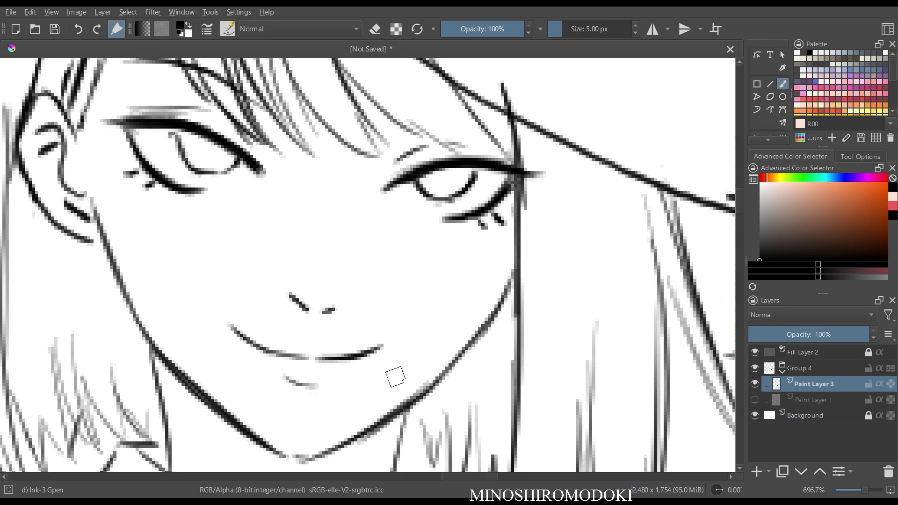
scroll(533, 220, down, 4)
scroll(570, 287, down, 2)
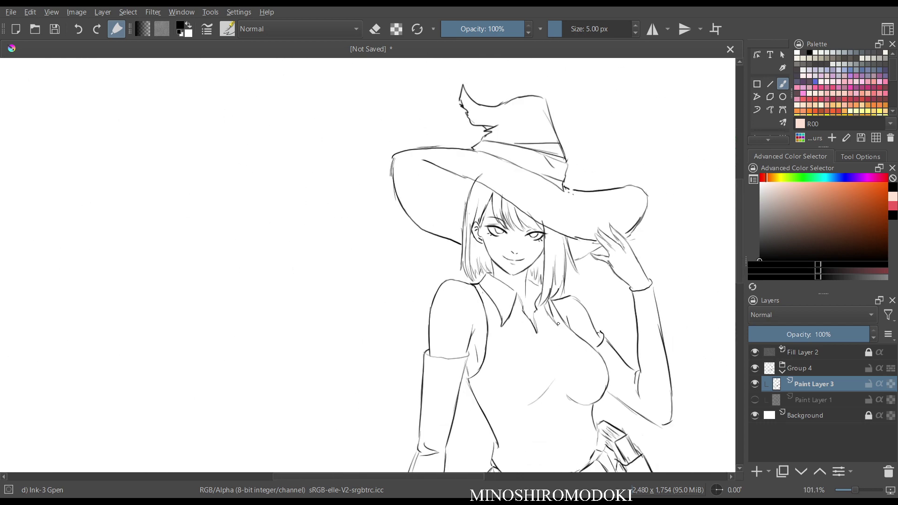
drag(569, 286, 478, 275)
scroll(398, 109, up, 4)
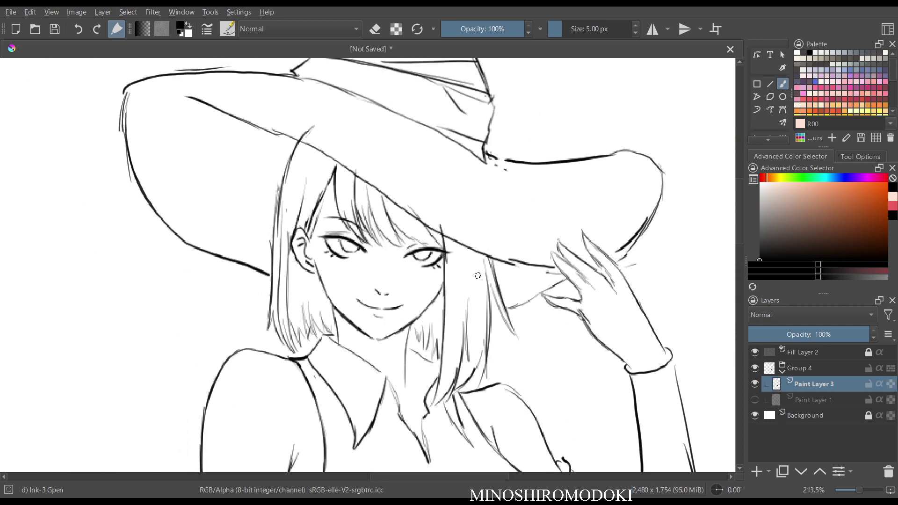
scroll(396, 271, up, 2)
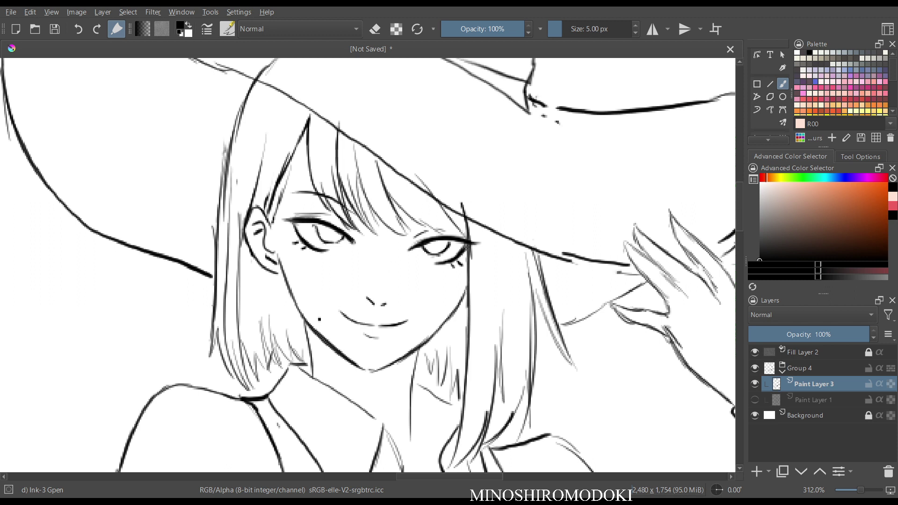
Erase the dot on the cheek nearest the visible ear and place a beauty mark just beyond the mouth's opposite corner.
key(e)
mouse_move(328, 313)
mouse_down()
mouse_move(320, 317)
mouse_move(327, 310)
mouse_up()
key(e)
click(414, 330)
scroll(453, 261, down, 2)
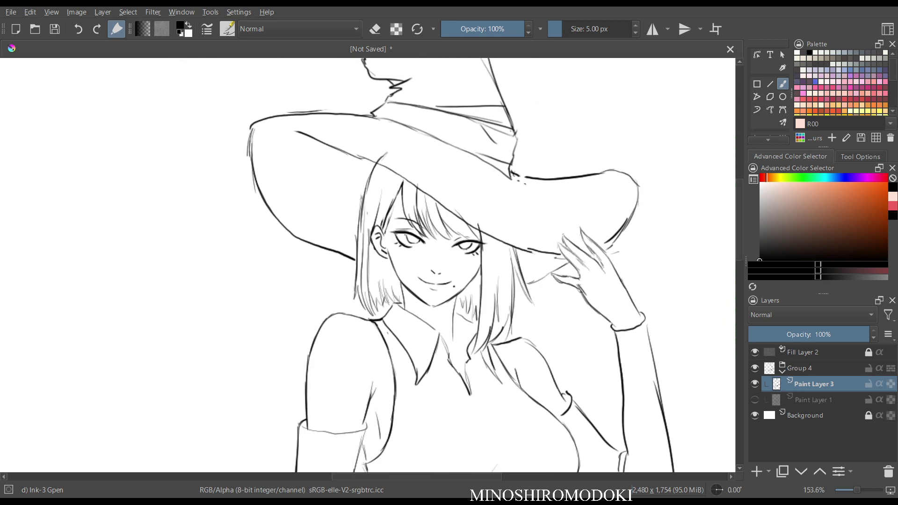
Select Group 4 and scale the whole witch up uniformly until the hat nearly reaches the canvas's upper edge.
drag(453, 262, 376, 159)
scroll(461, 285, down, 1)
mouse_move(421, 262)
mouse_down()
mouse_move(443, 306)
mouse_move(460, 271)
mouse_up()
scroll(564, 216, down, 2)
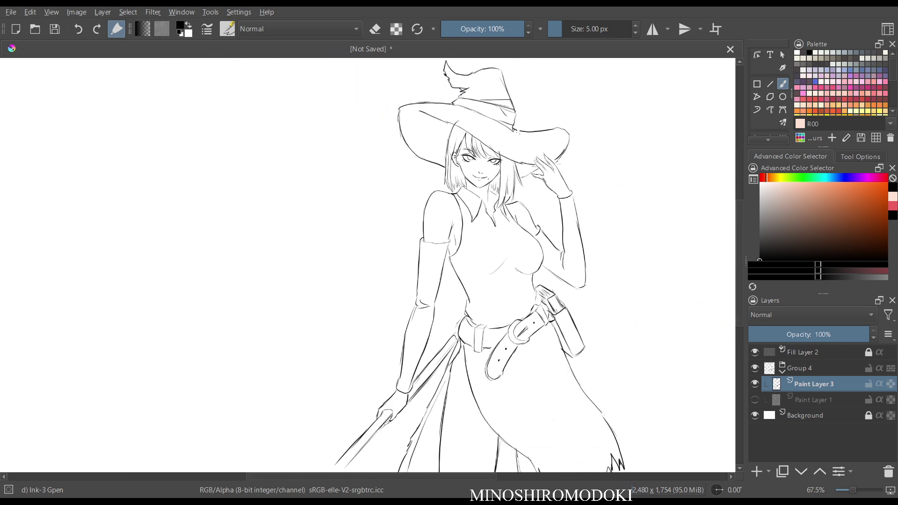
scroll(564, 216, down, 2)
scroll(564, 216, down, 2)
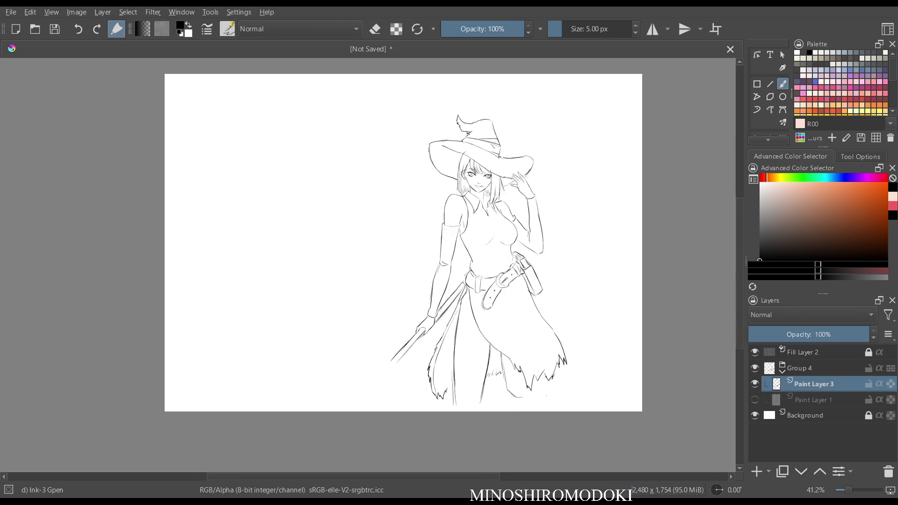
click(799, 368)
key(ctrl+t)
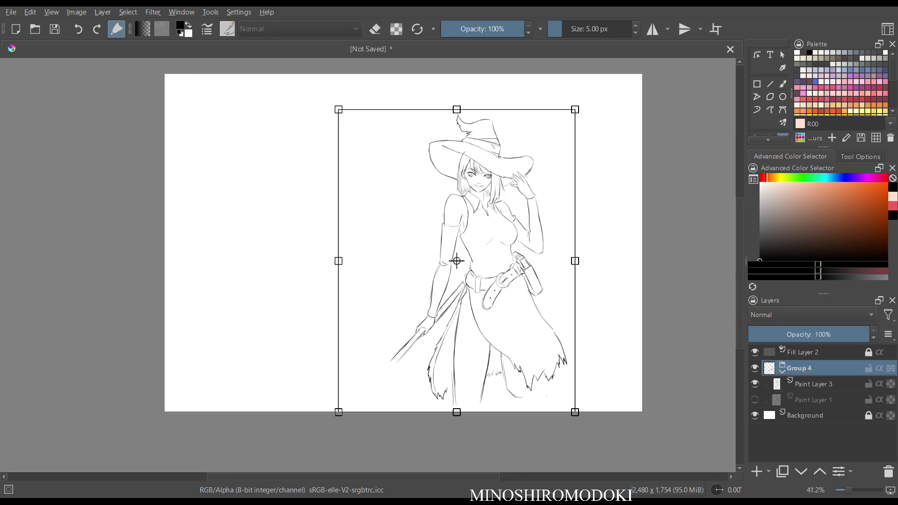
drag(575, 109, 608, 74)
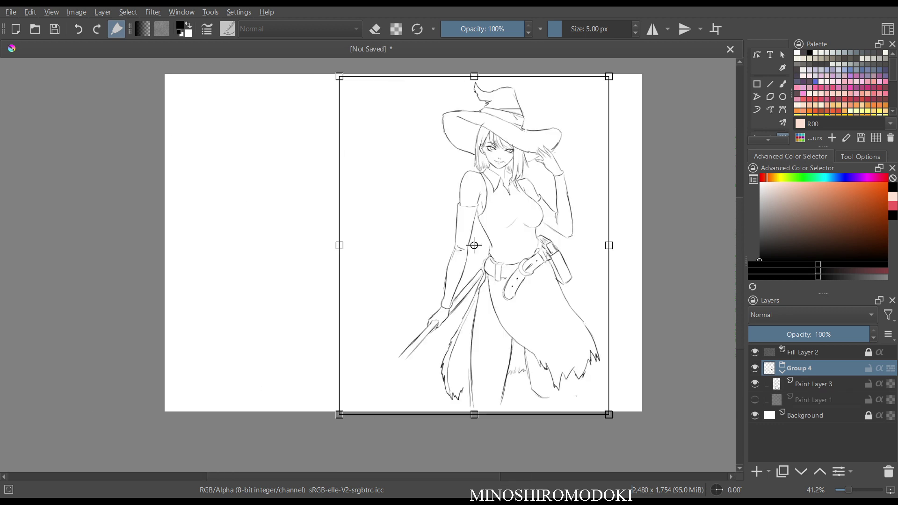
scroll(473, 243, up, 1)
scroll(462, 249, up, 1)
key(Return)
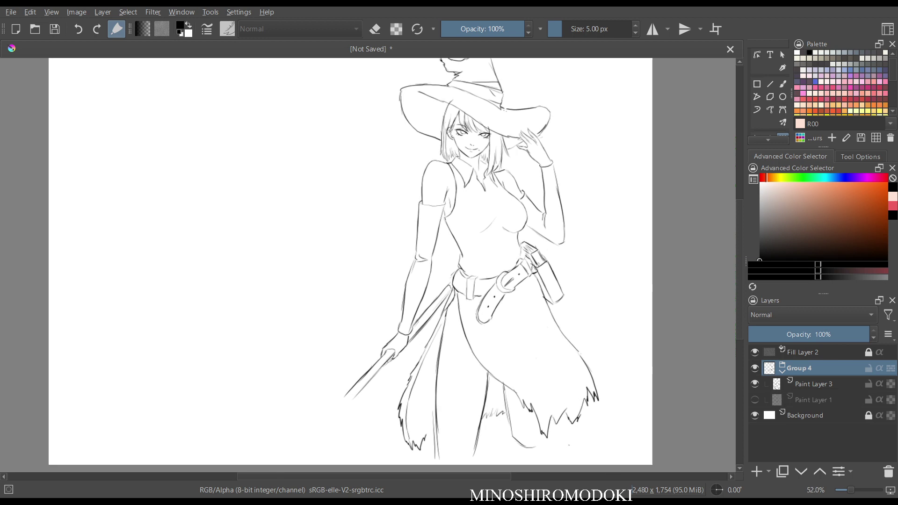
Show the rough sketch on Paint Layer 1 at 100% opacity and pick the Pencil-2 brush for it.
scroll(467, 140, up, 3)
drag(421, 411, 514, 81)
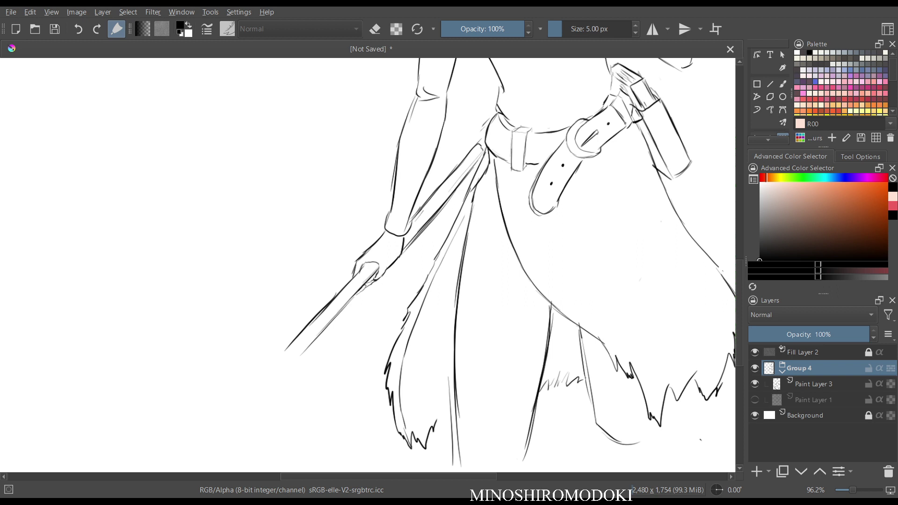
click(814, 384)
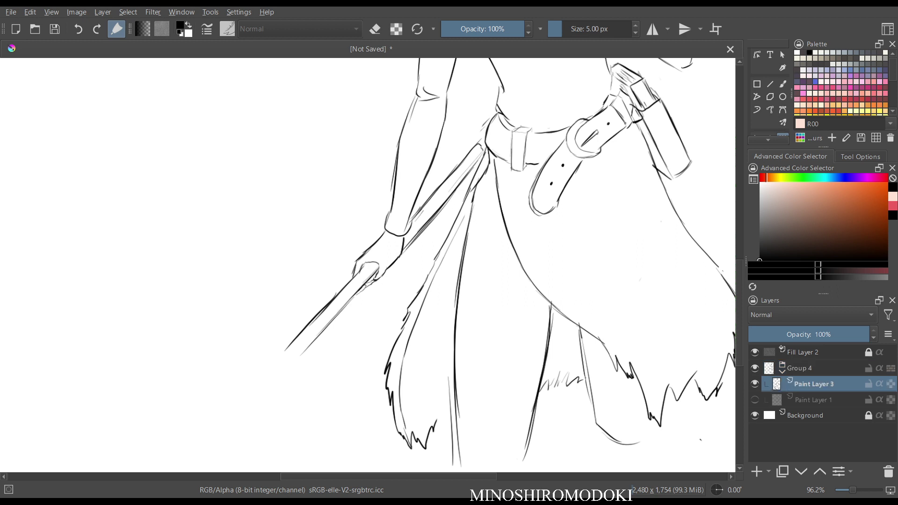
click(814, 399)
click(755, 399)
drag(767, 334, 869, 334)
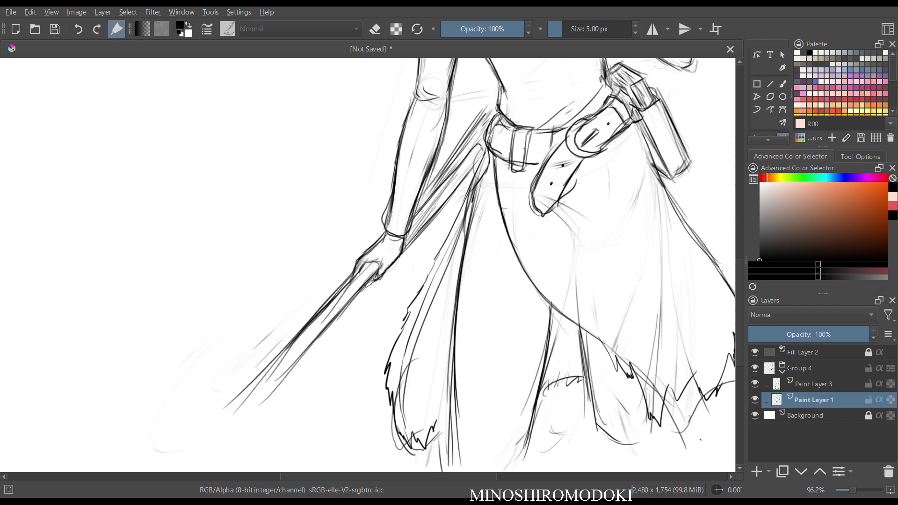
key(b)
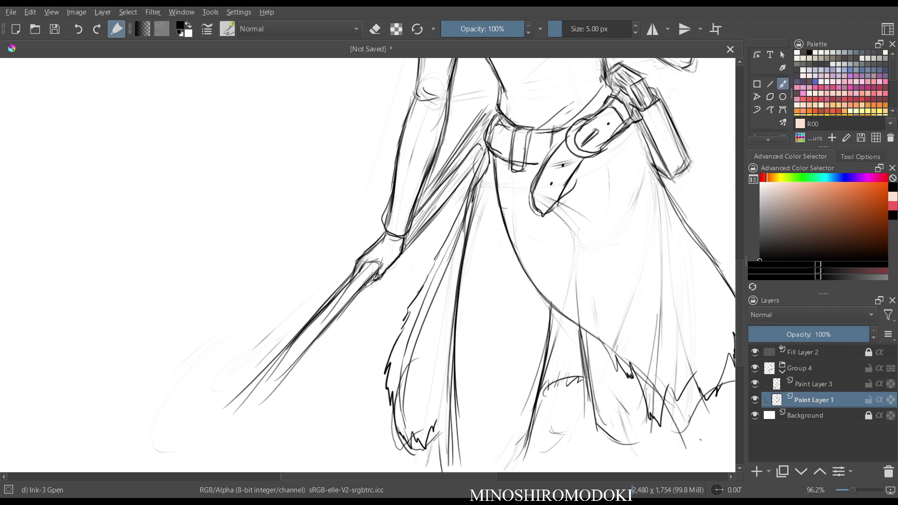
right_click(485, 181)
click(543, 238)
Fade the rough sketch strokes at the lower end of the staff with the eraser.
drag(404, 309, 421, 285)
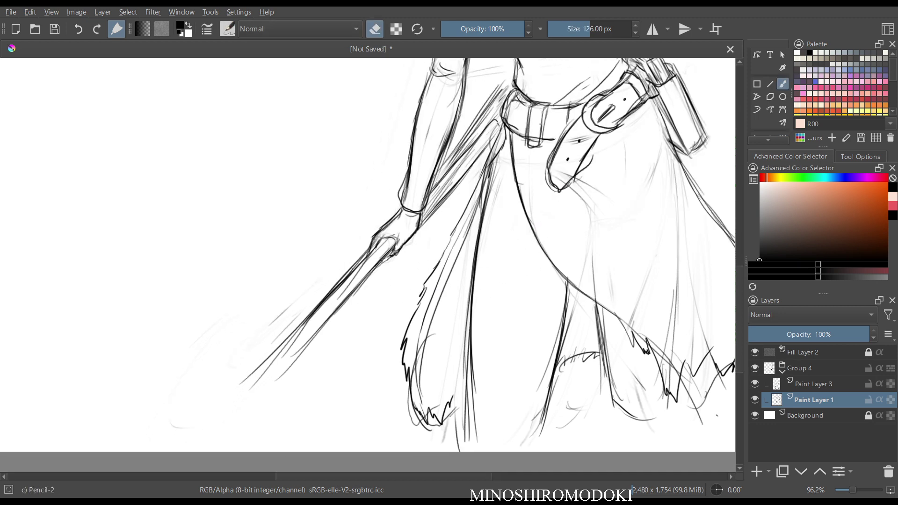
drag(338, 310, 379, 248)
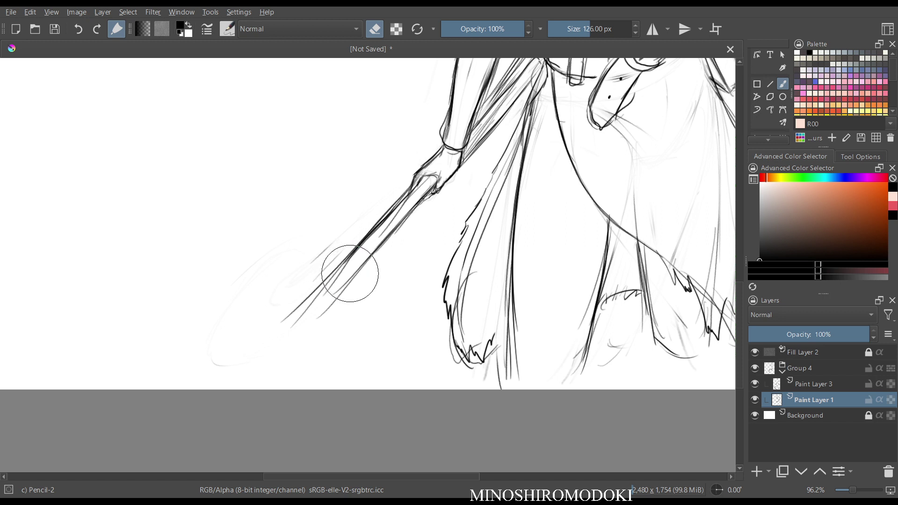
scroll(435, 281, down, 2)
drag(490, 240, 524, 131)
key(m)
key(m)
drag(373, 287, 401, 255)
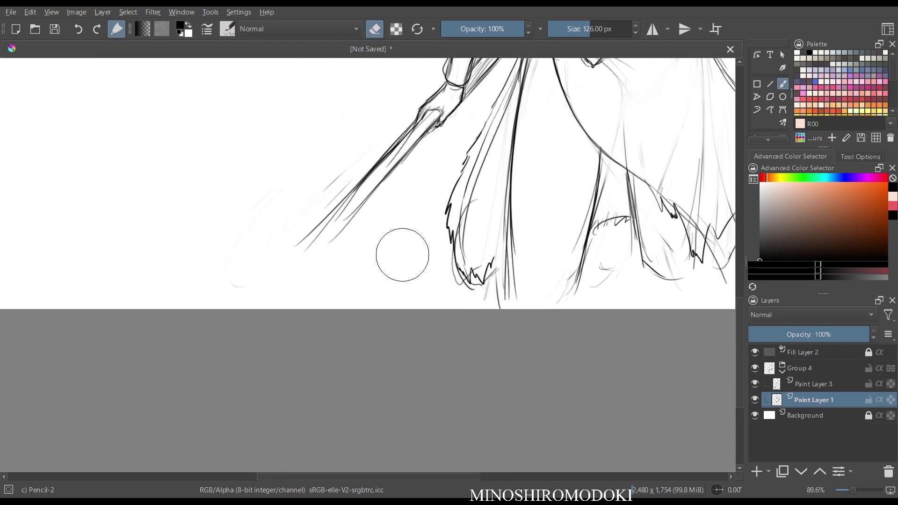
key(e)
key(e)
mouse_move(342, 199)
mouse_down()
mouse_move(366, 184)
mouse_move(355, 186)
mouse_move(366, 167)
mouse_move(380, 176)
mouse_move(355, 219)
mouse_move(341, 204)
mouse_up()
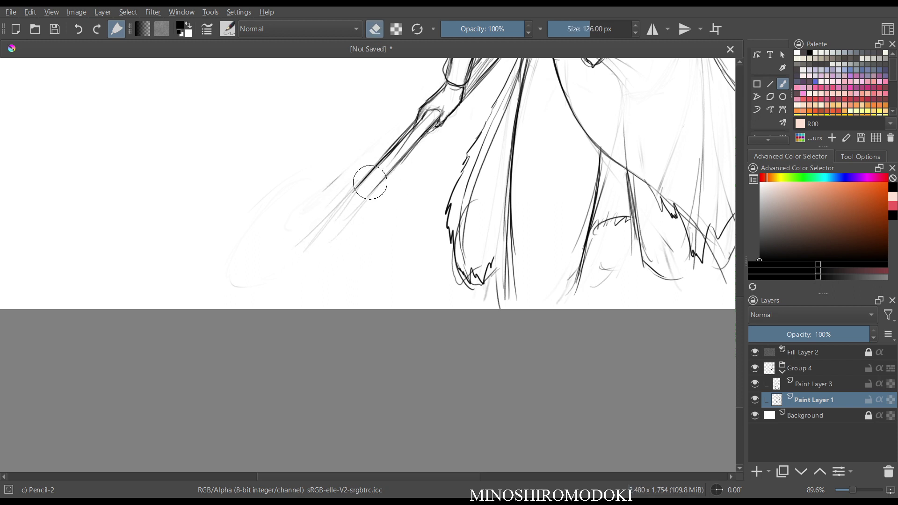
Re-sketch the staff's two long edges below the hand with the pencil and check the figure.
key(e)
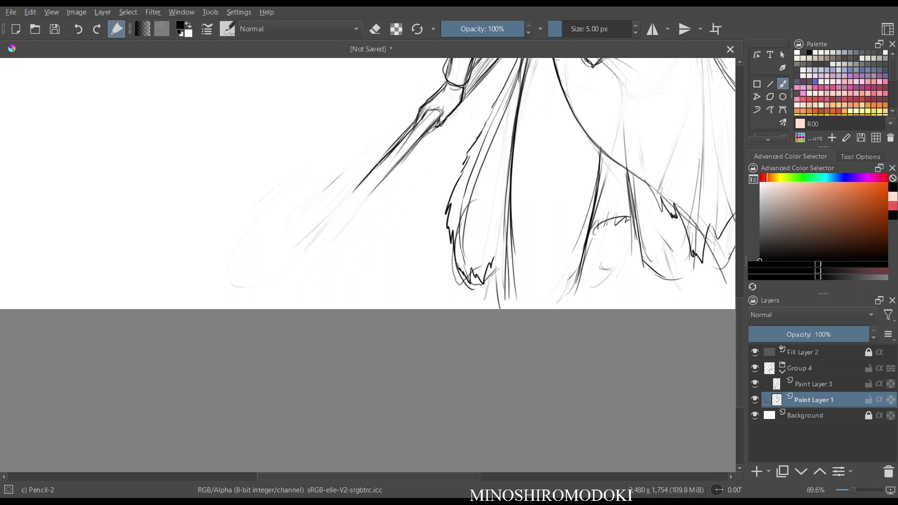
drag(378, 164, 338, 209)
drag(382, 182, 354, 210)
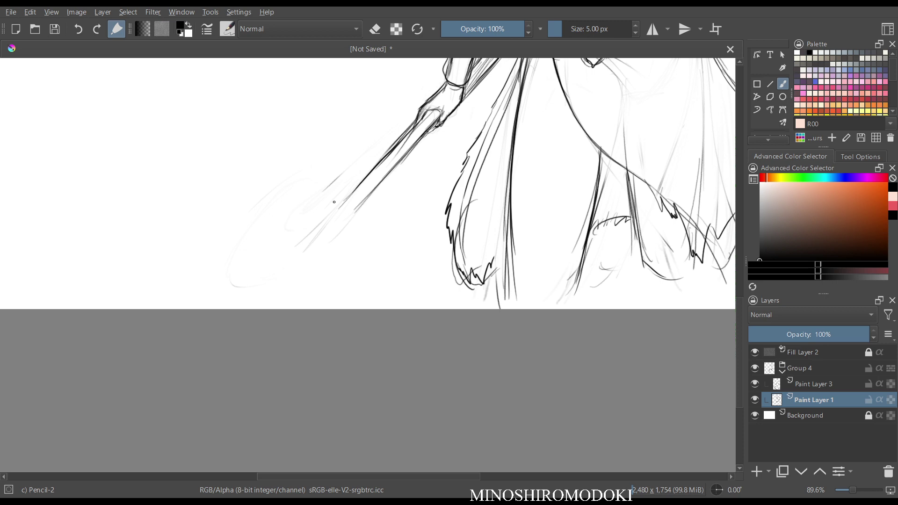
key(m)
key(m)
drag(478, 132, 478, 234)
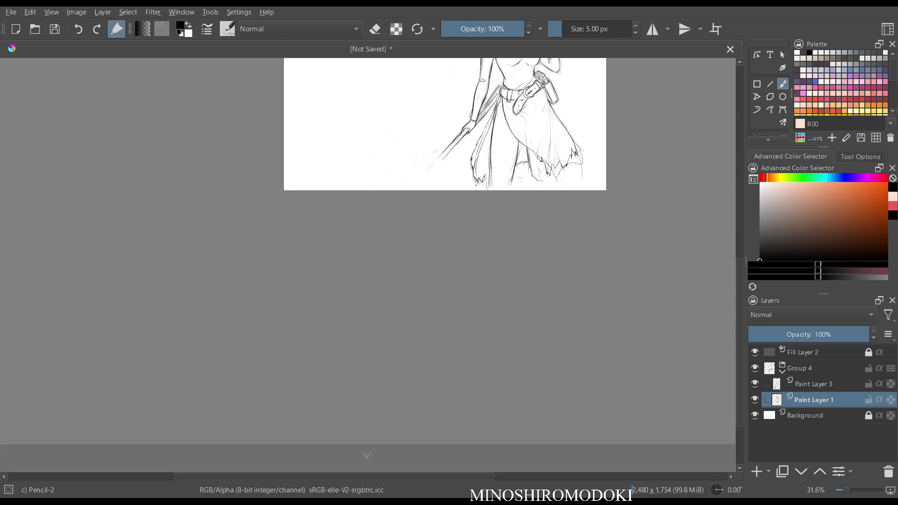
drag(478, 189, 374, 342)
scroll(431, 246, up, 5)
key(e)
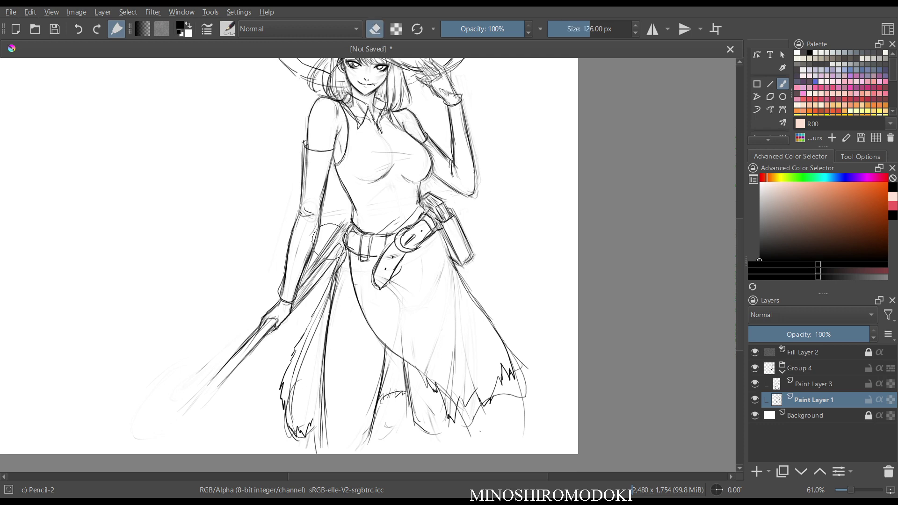
key(e)
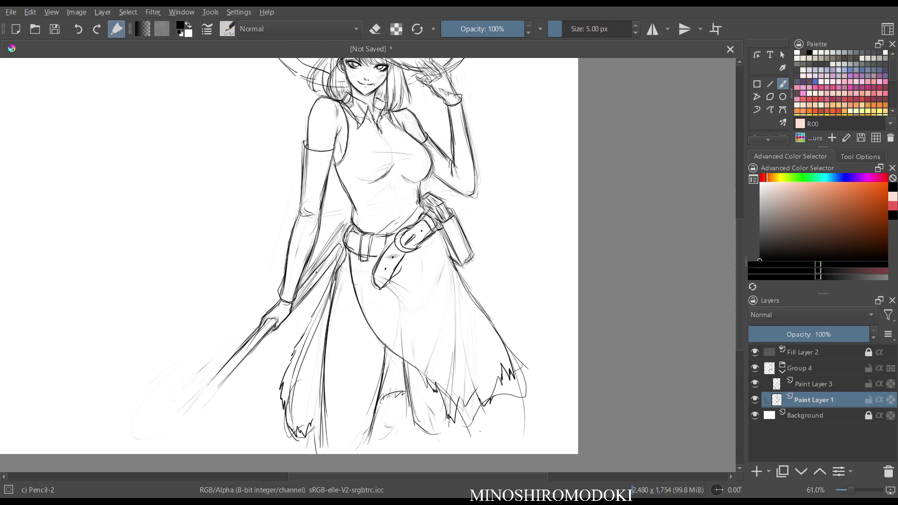
Try a round head of loose overlapping circles at the lower end of the staff.
drag(324, 264, 343, 241)
drag(423, 206, 424, 178)
drag(230, 313, 374, 165)
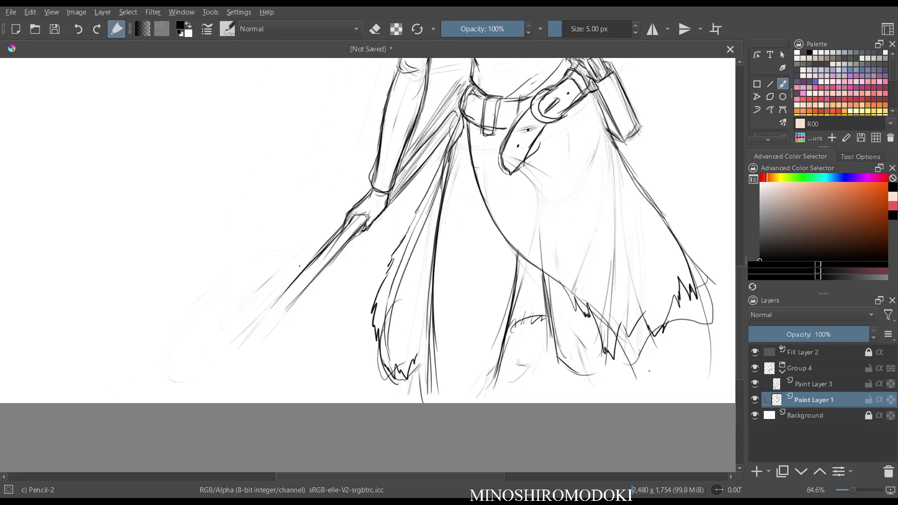
mouse_move(292, 319)
mouse_down()
mouse_move(262, 349)
mouse_move(233, 323)
mouse_move(299, 280)
mouse_move(227, 328)
mouse_move(299, 276)
mouse_move(273, 345)
mouse_up()
key(m)
key(m)
key(m)
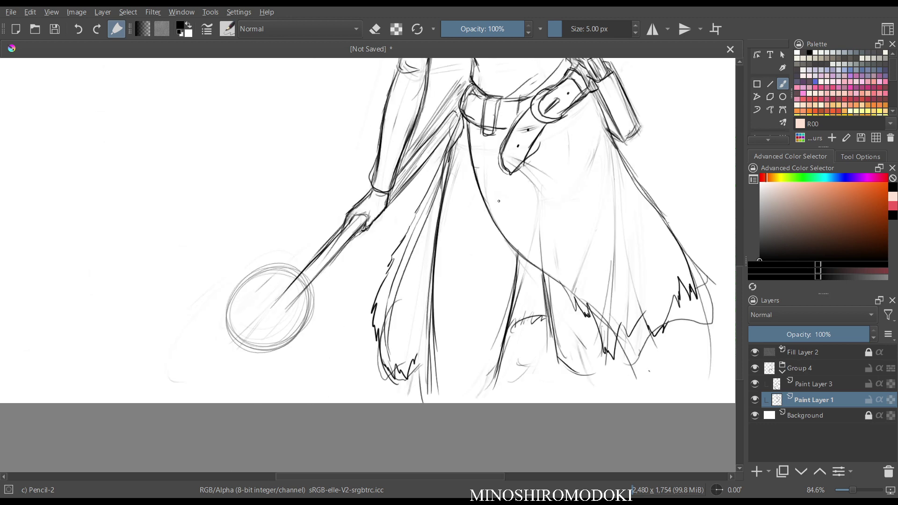
Check the staff's round head in mirrored and normal view and erase it.
drag(505, 264, 474, 187)
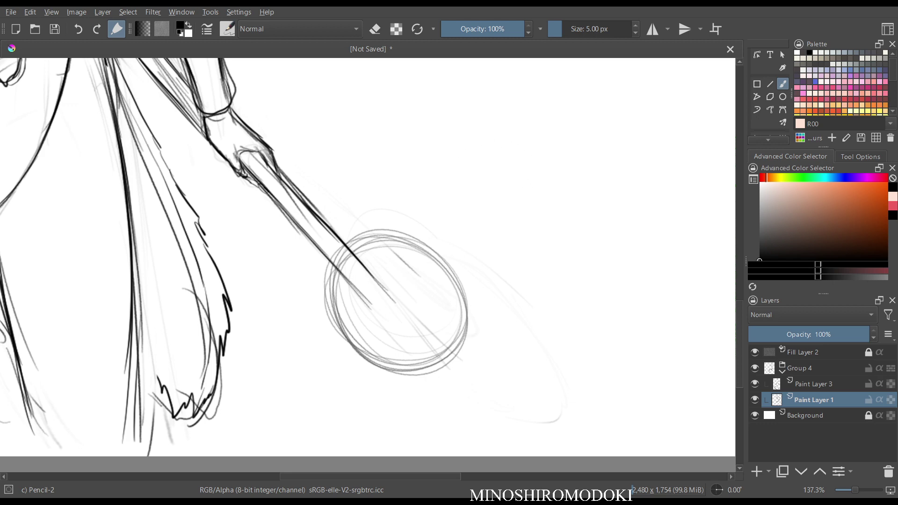
drag(486, 178, 483, 241)
key(m)
key(m)
drag(483, 210, 483, 197)
drag(488, 144, 487, 282)
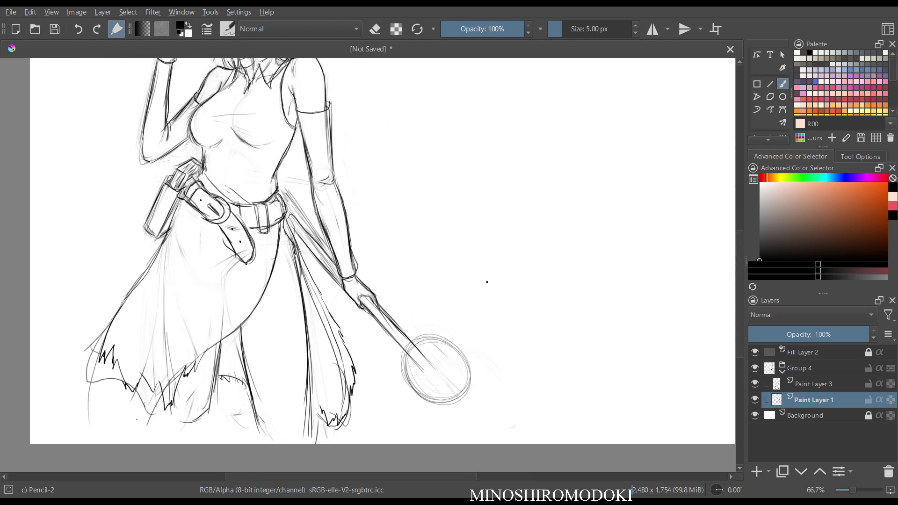
key(m)
scroll(491, 277, down, 2)
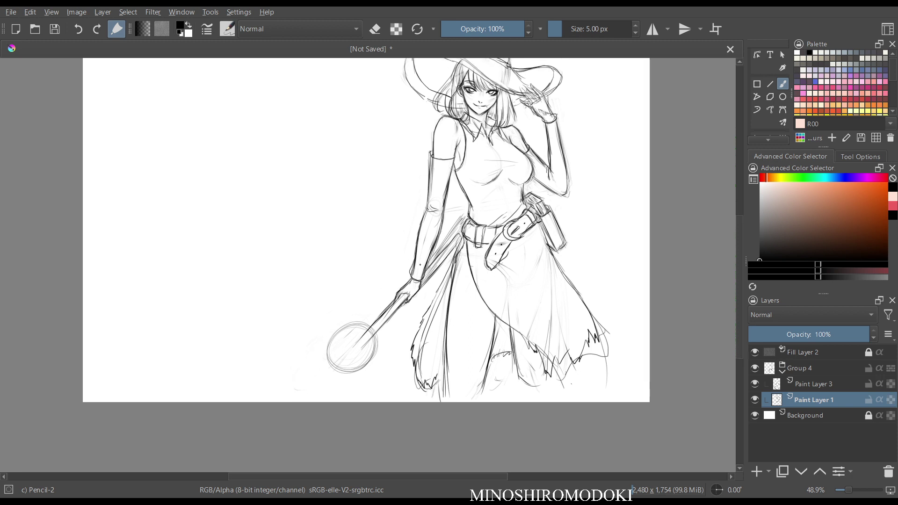
key(e)
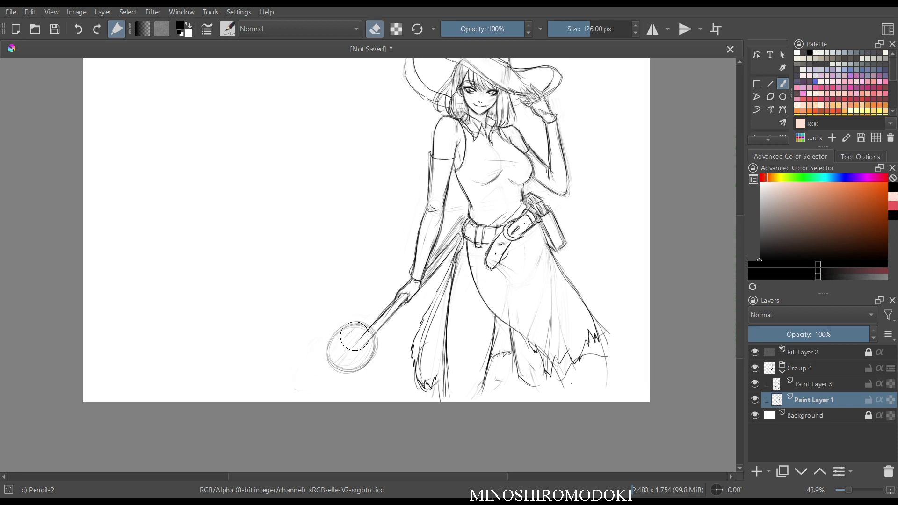
mouse_move(355, 327)
mouse_down()
mouse_move(327, 351)
mouse_move(365, 338)
mouse_move(375, 356)
mouse_move(358, 368)
mouse_up()
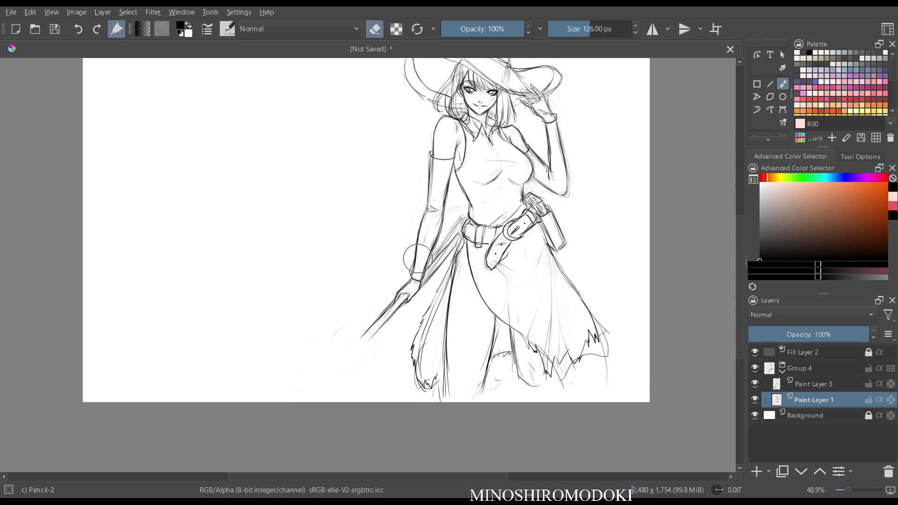
Rotate the canvas to bring the staff upright and sketch a double-lined S-shaped hook from its end.
mouse_move(465, 265)
mouse_down()
mouse_move(444, 323)
mouse_move(315, 346)
mouse_move(277, 299)
mouse_up()
drag(377, 279, 363, 64)
mouse_move(364, 64)
mouse_down()
mouse_move(325, 245)
mouse_move(306, 216)
mouse_move(302, 170)
mouse_move(407, 135)
mouse_move(415, 107)
mouse_move(374, 105)
mouse_move(428, 113)
mouse_move(419, 135)
mouse_move(329, 178)
mouse_move(326, 219)
mouse_move(345, 232)
mouse_move(328, 268)
mouse_up()
key(e)
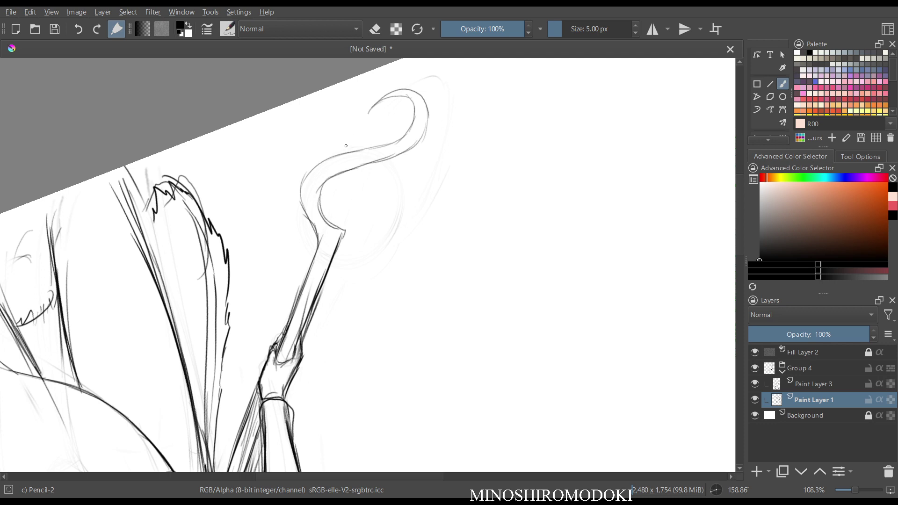
Sketch a long pointed crystal running behind the staff's S-shaped hook and reinforce its long edge and base.
mouse_move(342, 233)
mouse_down()
mouse_move(361, 199)
mouse_move(355, 231)
mouse_move(365, 207)
mouse_move(398, 105)
mouse_up()
mouse_move(382, 153)
mouse_down()
mouse_move(406, 101)
mouse_move(387, 147)
mouse_move(405, 92)
mouse_move(392, 128)
mouse_move(398, 83)
mouse_move(363, 104)
mouse_move(350, 137)
mouse_up()
mouse_move(368, 100)
mouse_down()
mouse_move(347, 157)
mouse_move(358, 210)
mouse_up()
drag(340, 175, 325, 218)
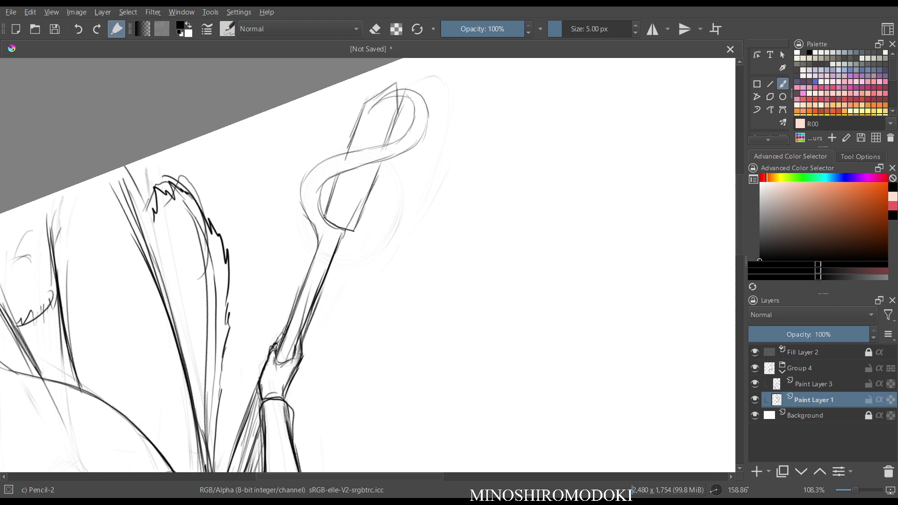
drag(370, 176, 346, 236)
drag(335, 229, 357, 232)
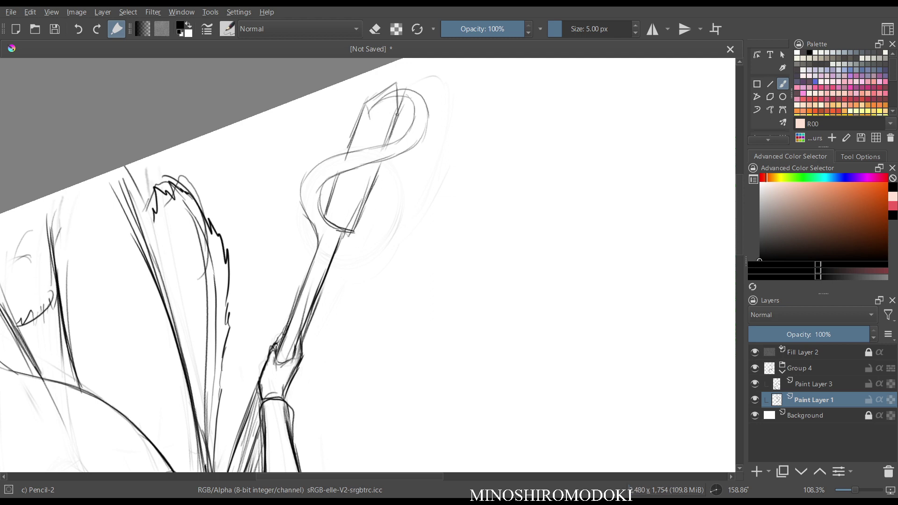
Add facet lines inside the crystal and sketch a short curled prong at its base opposite the hook.
mouse_move(397, 115)
mouse_down()
mouse_move(384, 123)
mouse_move(384, 106)
mouse_up()
mouse_move(356, 178)
mouse_down()
mouse_move(341, 216)
mouse_move(332, 212)
mouse_move(332, 223)
mouse_move(356, 228)
mouse_move(344, 246)
mouse_move(314, 213)
mouse_move(355, 236)
mouse_move(325, 220)
mouse_move(358, 225)
mouse_move(368, 202)
mouse_move(379, 213)
mouse_move(353, 245)
mouse_up()
key(e)
key(e)
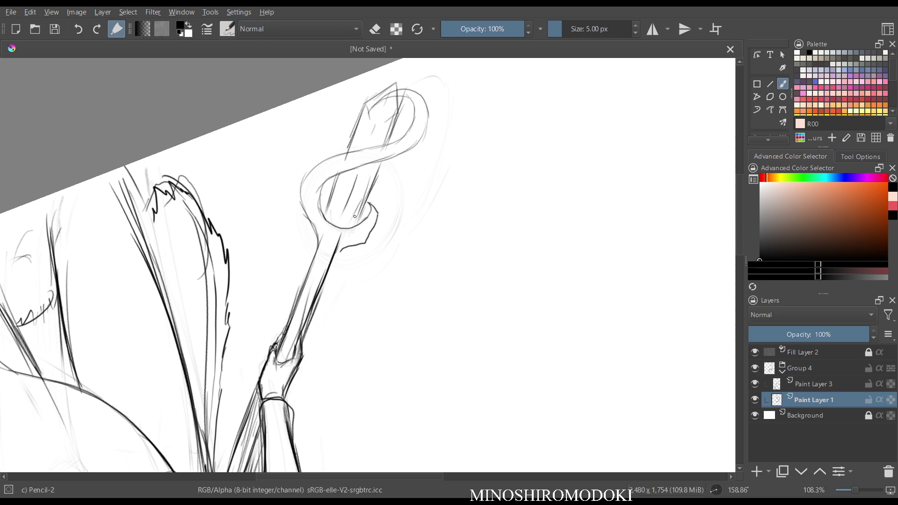
Check the staff's head in mirrored and normal view and reset the canvas rotation.
key(m)
key(m)
scroll(432, 246, down, 3)
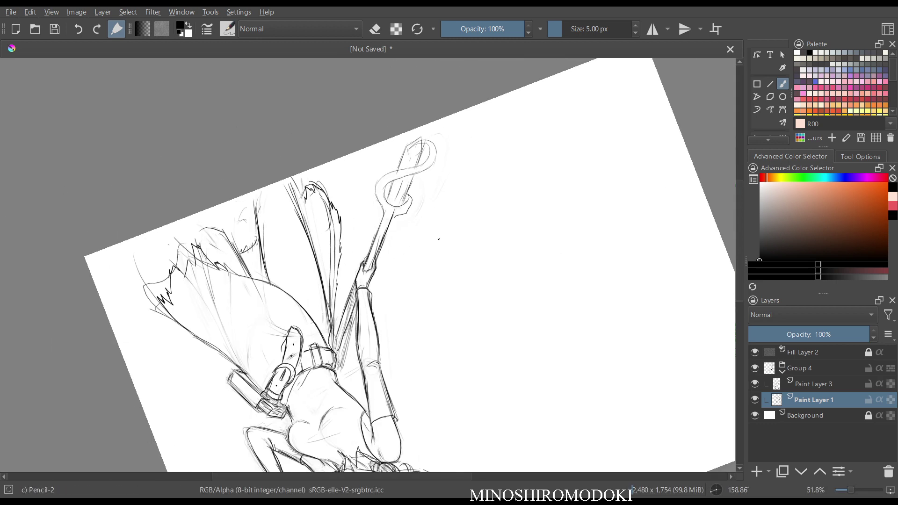
key(m)
scroll(435, 228, up, 3)
key(5)
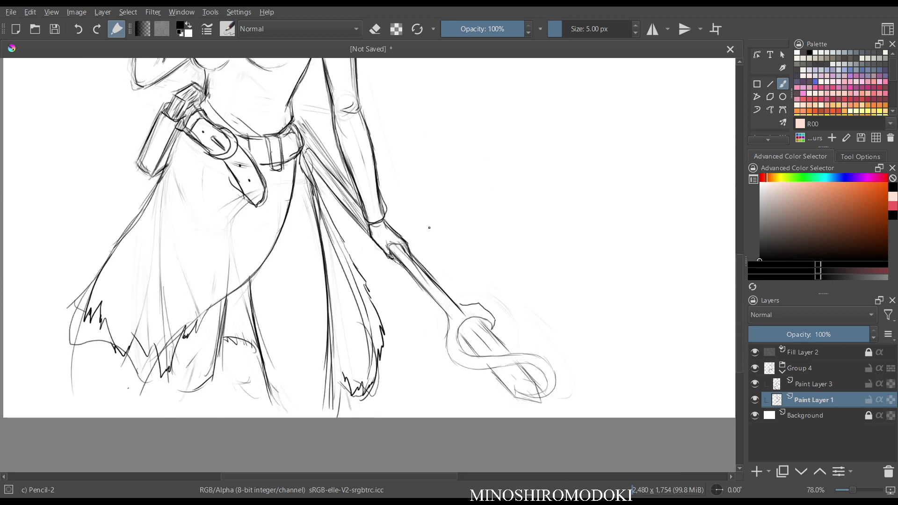
key(m)
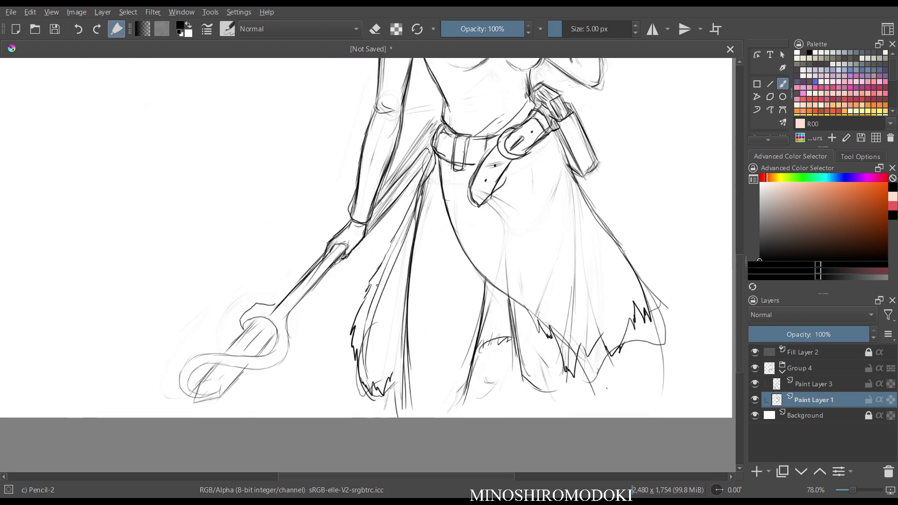
Erase stray lines on the staff behind the hand and sketch an uneven, gnarled contour along its shaft.
key(e)
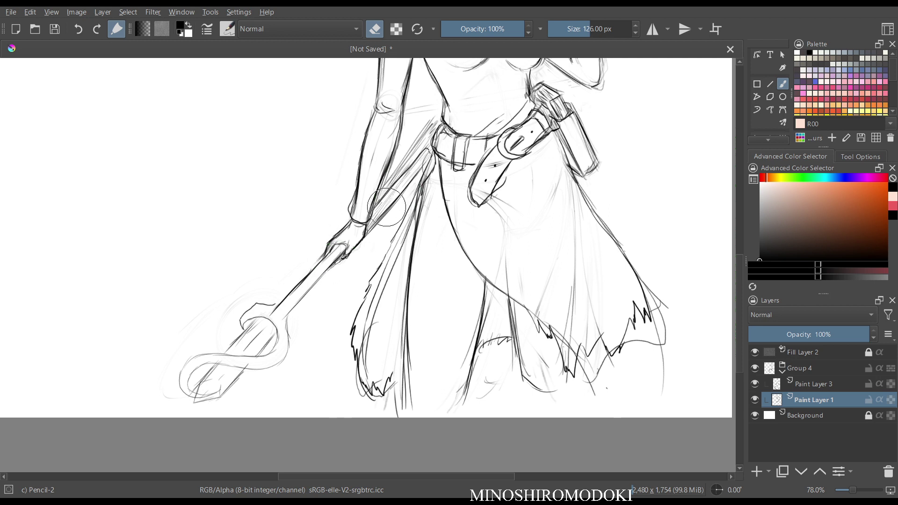
key(e)
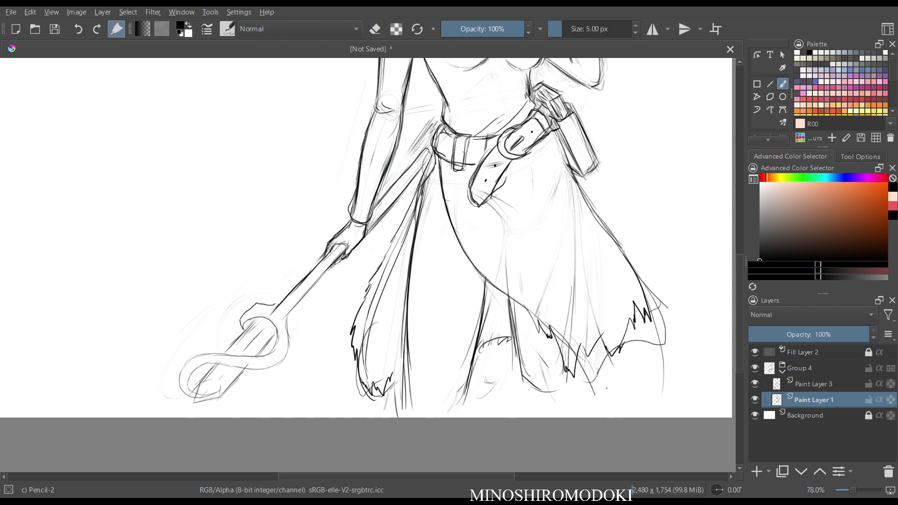
mouse_move(279, 305)
mouse_down()
mouse_move(344, 250)
mouse_move(324, 279)
mouse_move(333, 253)
mouse_move(324, 280)
mouse_up()
drag(327, 277, 283, 323)
drag(305, 278, 334, 249)
drag(389, 193, 374, 213)
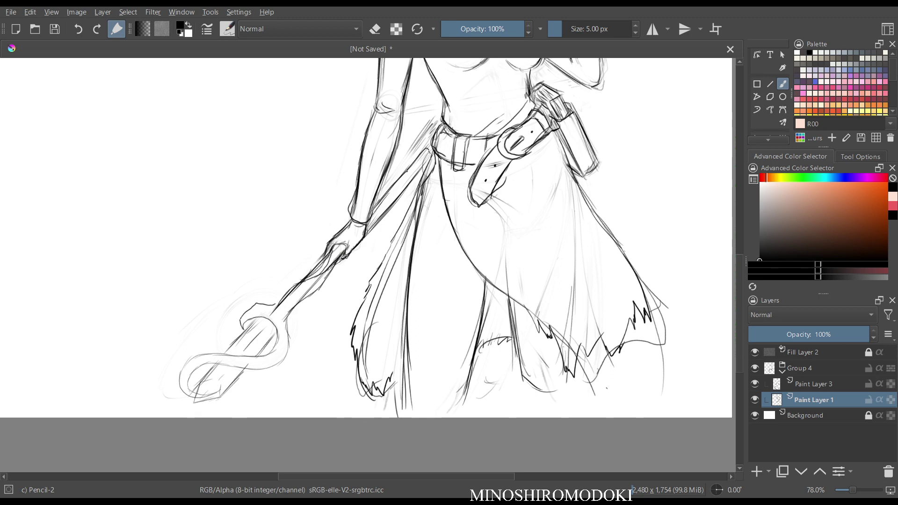
Check the figure mirrored and lower the opacity of the pencil sketch on Paint Layer 1 to 26%.
key(m)
key(m)
drag(425, 225, 425, 281)
drag(540, 130, 433, 224)
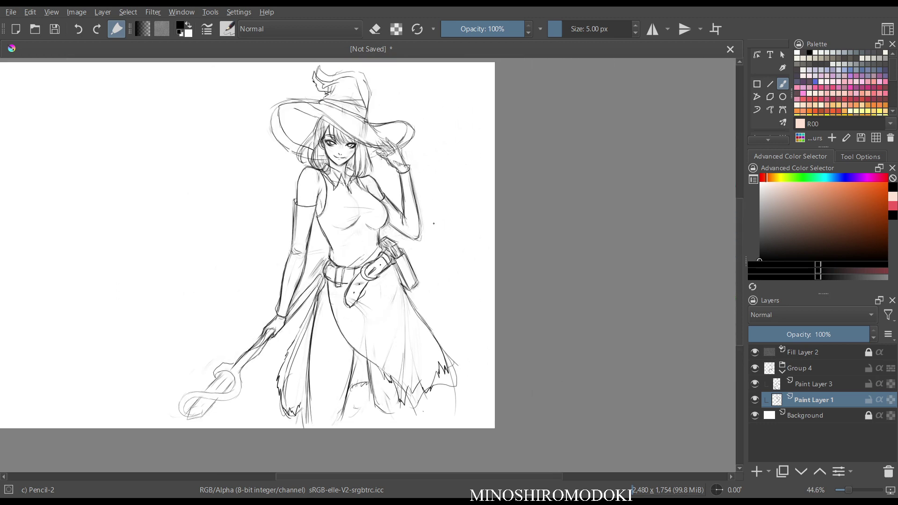
click(814, 384)
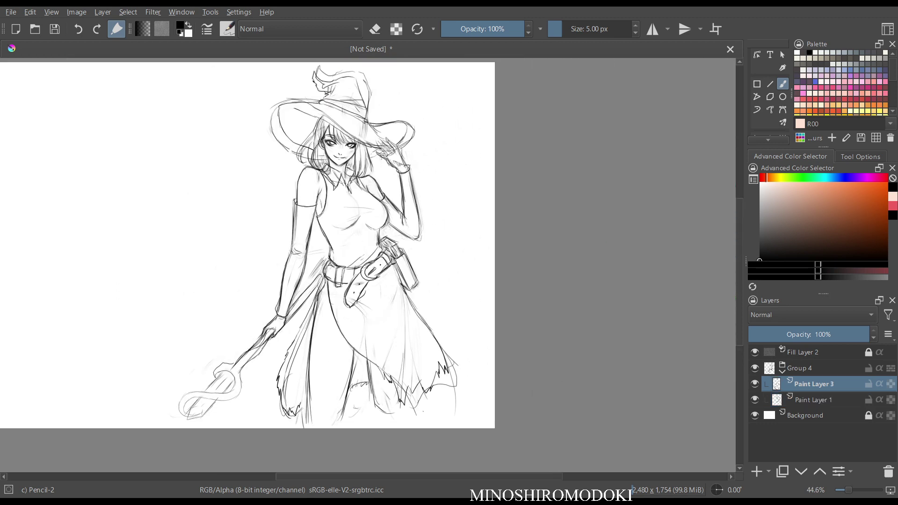
click(813, 399)
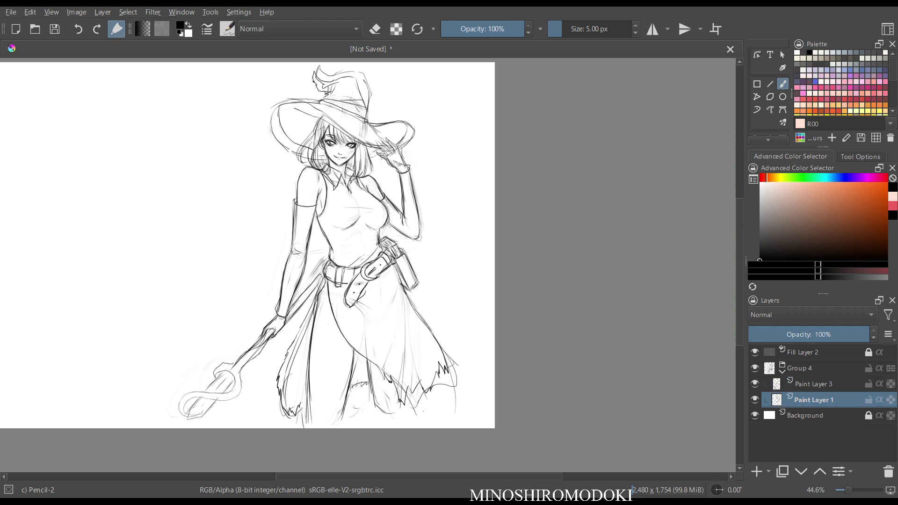
drag(788, 334, 780, 334)
key(m)
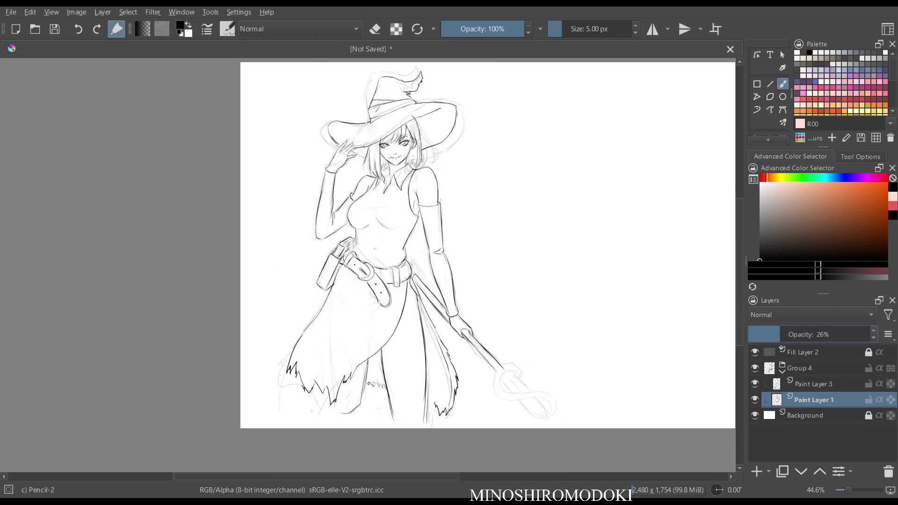
key(m)
Ink the curled prong and outer base of the staff's head on Paint Layer 3 with the Ink-3 Gpen brush.
drag(399, 307, 399, 224)
drag(290, 327, 536, 121)
drag(258, 220, 425, 107)
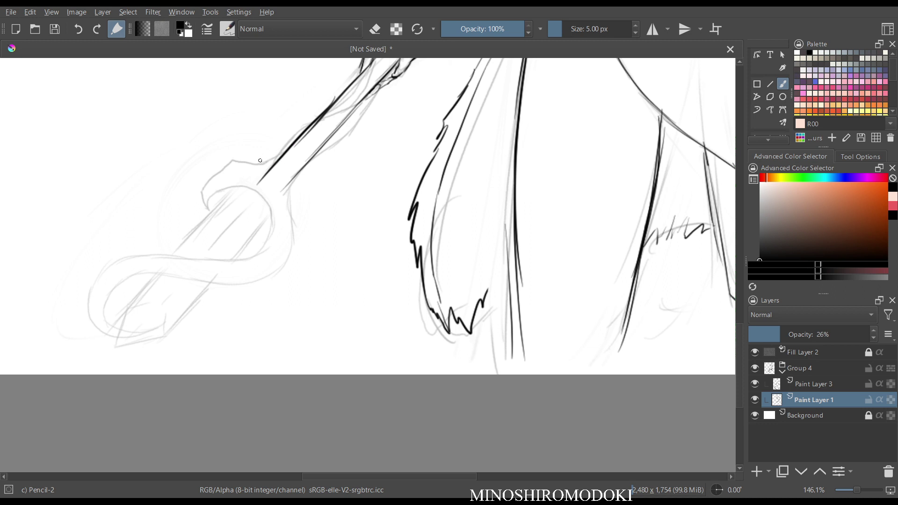
key(Page_Up)
right_click(325, 194)
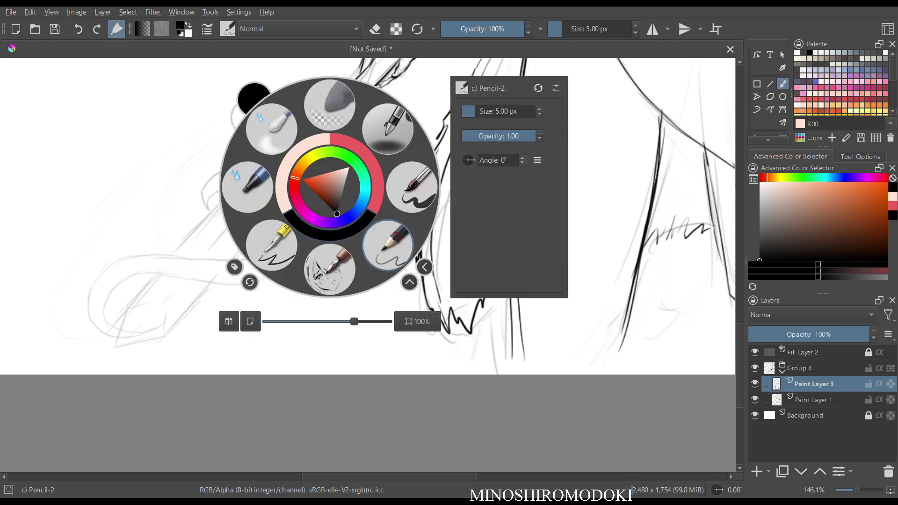
click(272, 246)
mouse_move(279, 155)
mouse_down()
mouse_move(213, 173)
mouse_move(226, 162)
mouse_move(200, 194)
mouse_move(208, 213)
mouse_move(211, 196)
mouse_move(229, 188)
mouse_move(270, 232)
mouse_up()
mouse_move(287, 190)
mouse_down()
mouse_move(298, 245)
mouse_move(282, 273)
mouse_move(263, 280)
mouse_move(240, 278)
mouse_up()
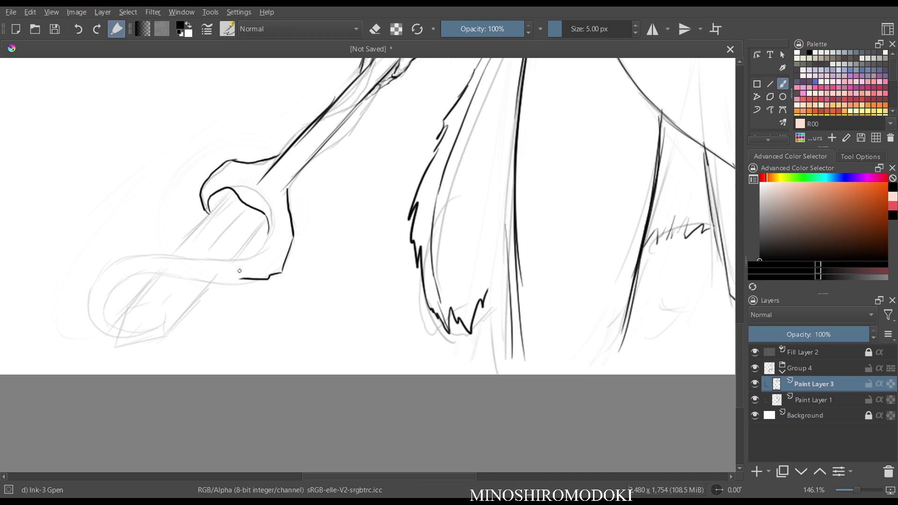
Ink both edges of the S-shaped hook out to its curled end.
mouse_move(269, 229)
mouse_down()
mouse_move(254, 255)
mouse_move(232, 260)
mouse_move(130, 261)
mouse_up()
mouse_move(184, 258)
mouse_down()
mouse_move(133, 257)
mouse_move(101, 275)
mouse_move(89, 298)
mouse_move(92, 321)
mouse_move(90, 307)
mouse_move(103, 332)
mouse_move(121, 338)
mouse_up()
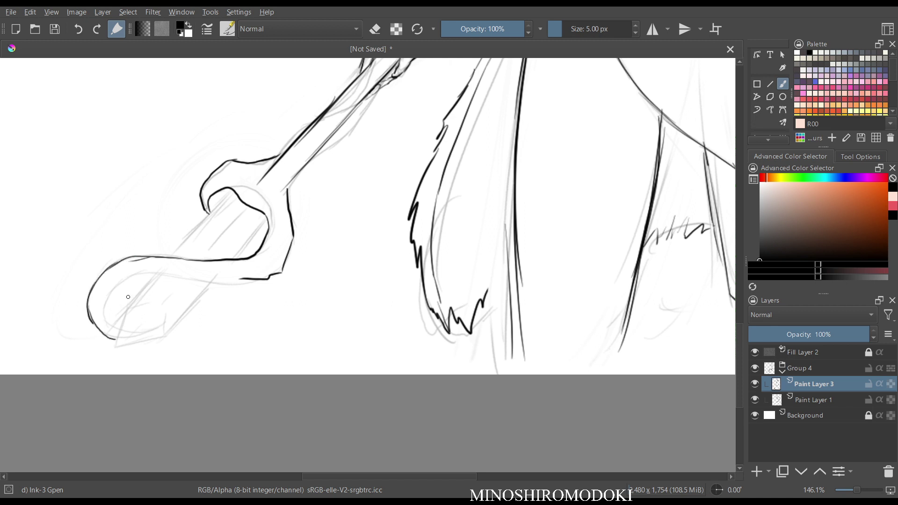
key(m)
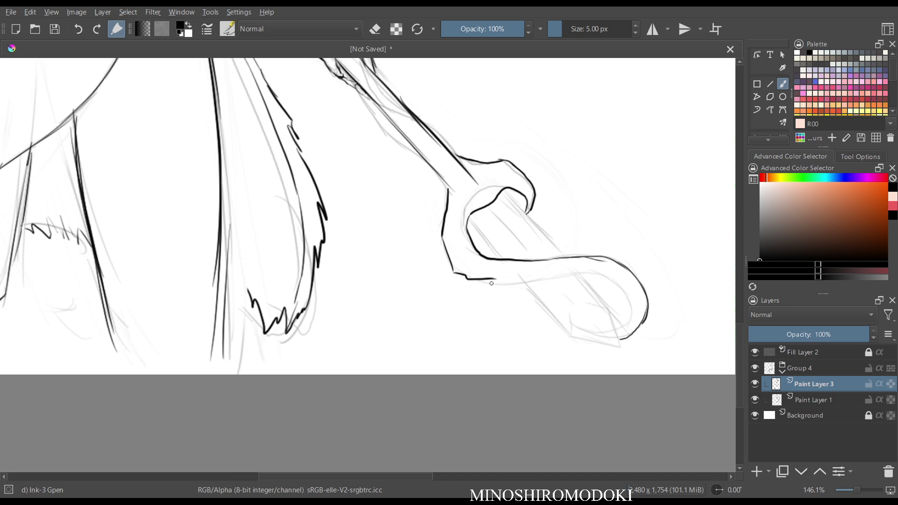
mouse_move(491, 277)
mouse_down()
mouse_move(591, 280)
mouse_move(616, 292)
mouse_move(626, 313)
mouse_move(618, 335)
mouse_up()
key(m)
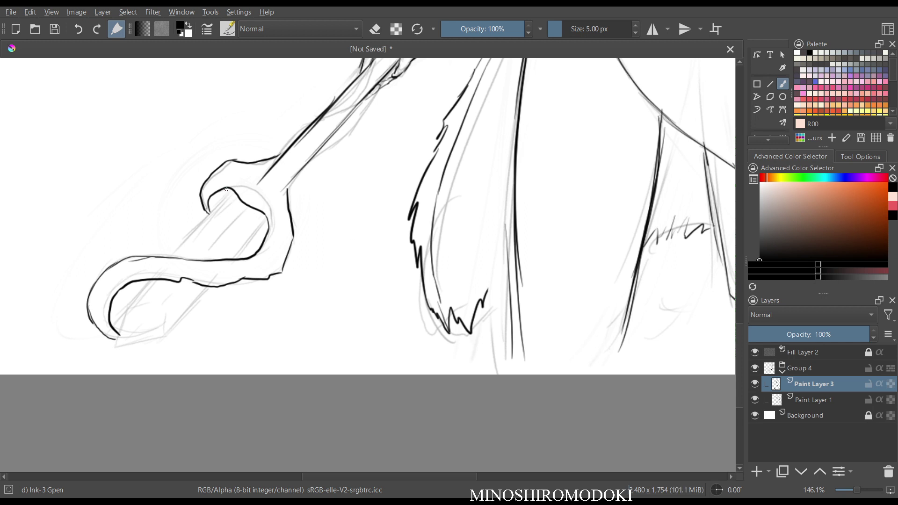
Ink the crystal's long edges in the gaps of the hook.
drag(228, 188, 205, 209)
drag(268, 222, 245, 257)
drag(206, 213, 168, 245)
drag(204, 210, 155, 256)
drag(247, 245, 236, 254)
drag(209, 287, 180, 313)
drag(208, 289, 168, 328)
drag(135, 284, 111, 307)
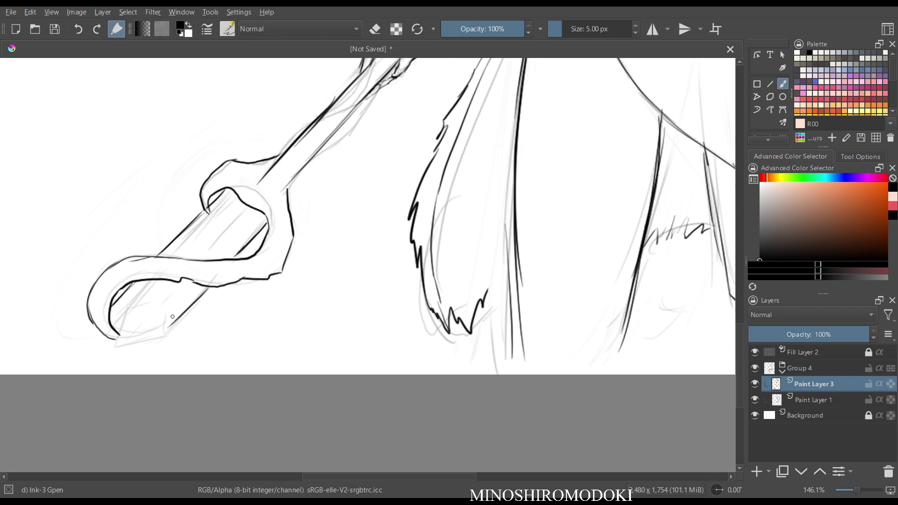
Try inking a pointed tip on the crystal beyond the hook's end.
key(m)
key(m)
key(minus)
key(e)
mouse_move(212, 289)
mouse_down()
mouse_move(188, 282)
mouse_move(194, 276)
mouse_move(190, 307)
mouse_up()
key(e)
mouse_move(250, 283)
mouse_down()
mouse_move(195, 314)
mouse_move(240, 265)
mouse_up()
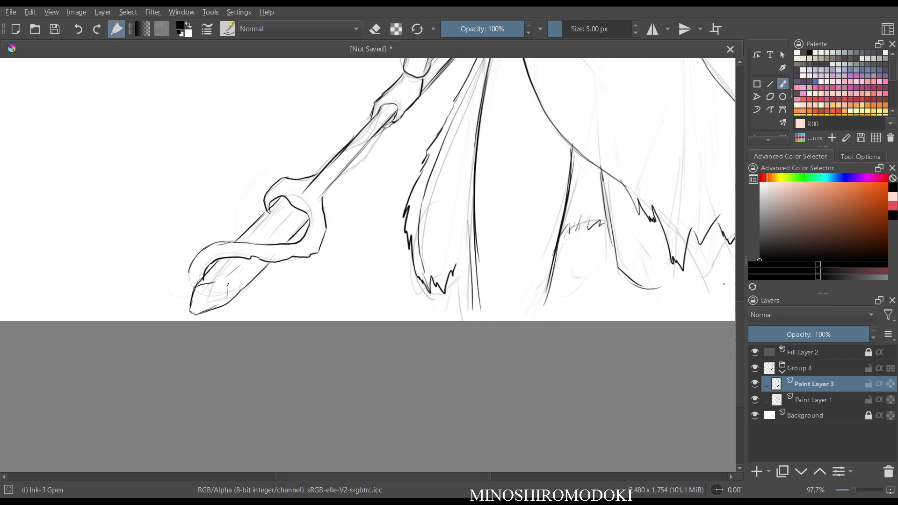
Erase the crystal's inked tip and the hook's outer end around it.
key(m)
key(m)
key(e)
mouse_move(206, 276)
mouse_down()
mouse_move(191, 264)
mouse_move(198, 285)
mouse_move(190, 305)
mouse_move(215, 295)
mouse_up()
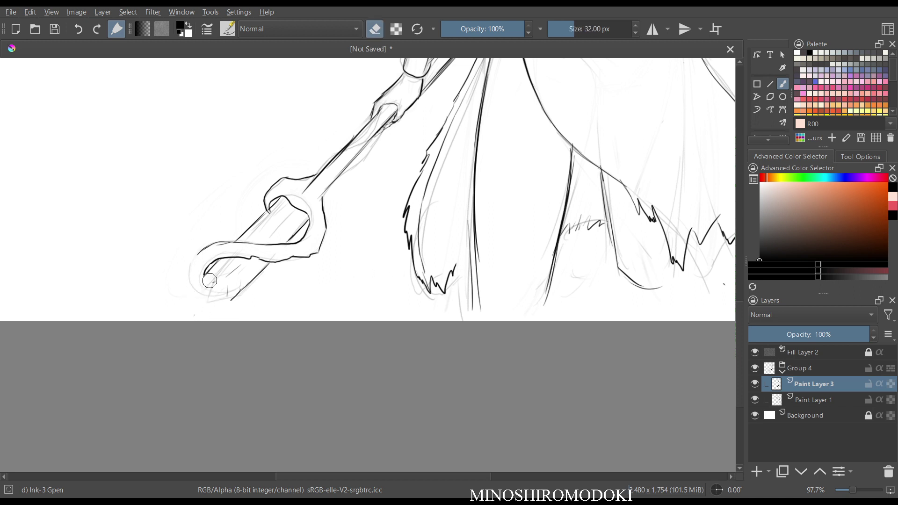
key(e)
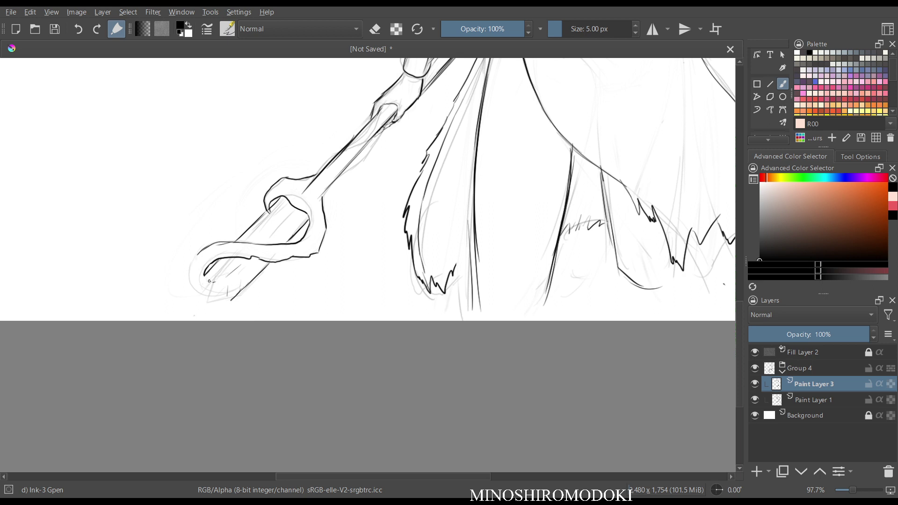
Ink a blunt end on the crystal, redraw the hook's outer curve and touch up the prong.
drag(204, 276, 231, 300)
drag(198, 254, 200, 273)
mouse_move(236, 297)
mouse_down()
mouse_move(271, 284)
mouse_move(263, 280)
mouse_move(267, 262)
mouse_up()
drag(264, 197, 259, 219)
Clean up the crystal's lower edge and ink a rounded loop continuing the hook beneath its end.
key(e)
mouse_move(273, 285)
mouse_down()
mouse_move(244, 295)
mouse_move(254, 289)
mouse_up()
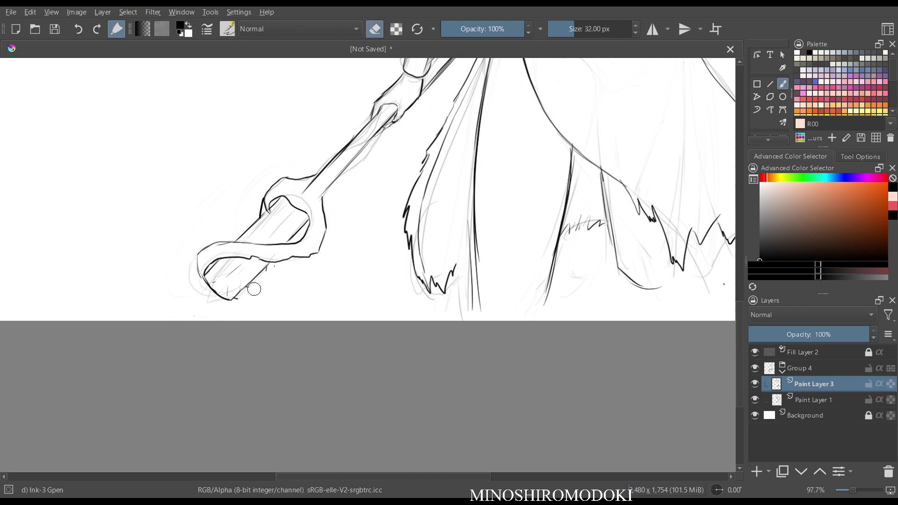
key(e)
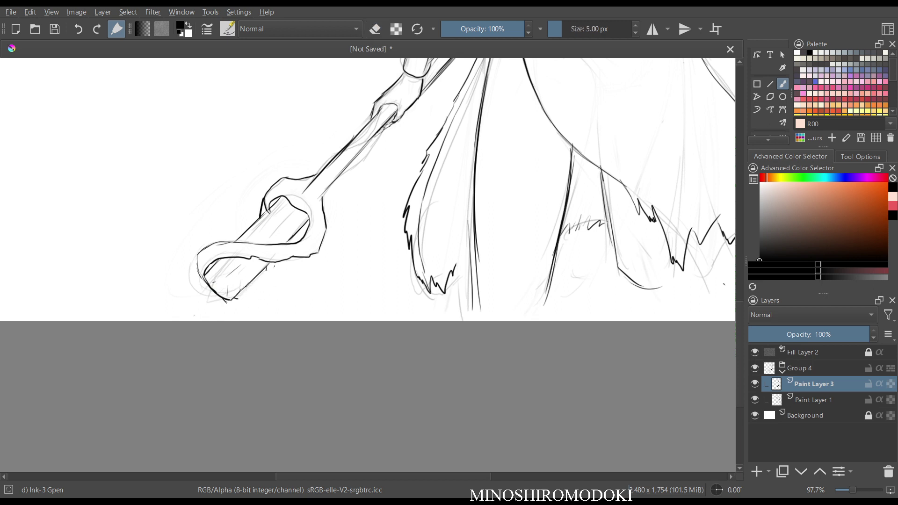
mouse_move(239, 307)
mouse_down()
mouse_move(267, 289)
mouse_move(270, 266)
mouse_move(243, 291)
mouse_move(269, 259)
mouse_up()
key(m)
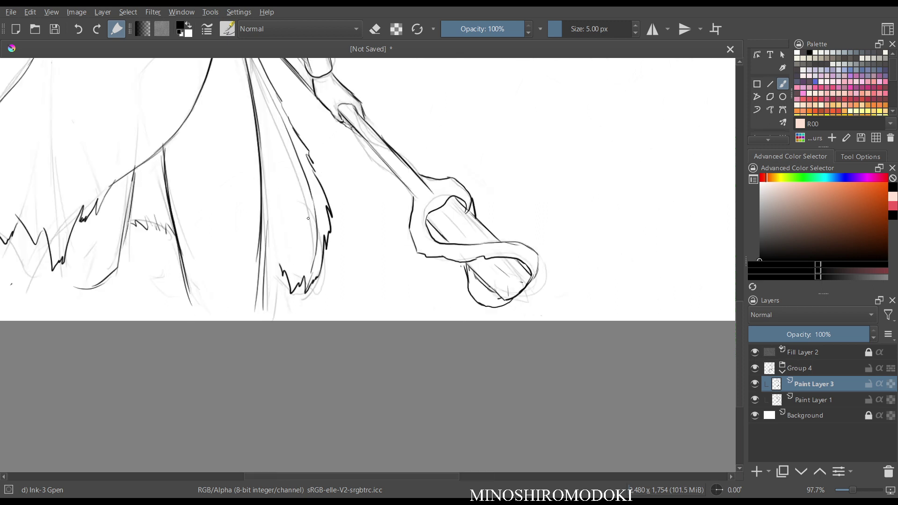
key(m)
Erase the straight inked lines of the staff's shaft between the hand and the head.
scroll(346, 257, down, 2)
key(e)
mouse_move(323, 206)
mouse_down()
mouse_move(289, 250)
mouse_move(306, 241)
mouse_move(302, 255)
mouse_up()
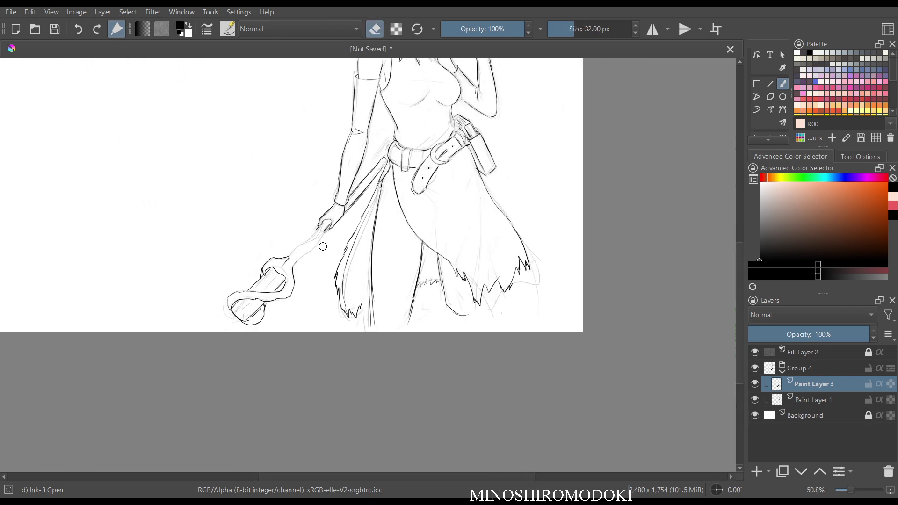
key(m)
key(m)
scroll(348, 247, up, 3)
key(e)
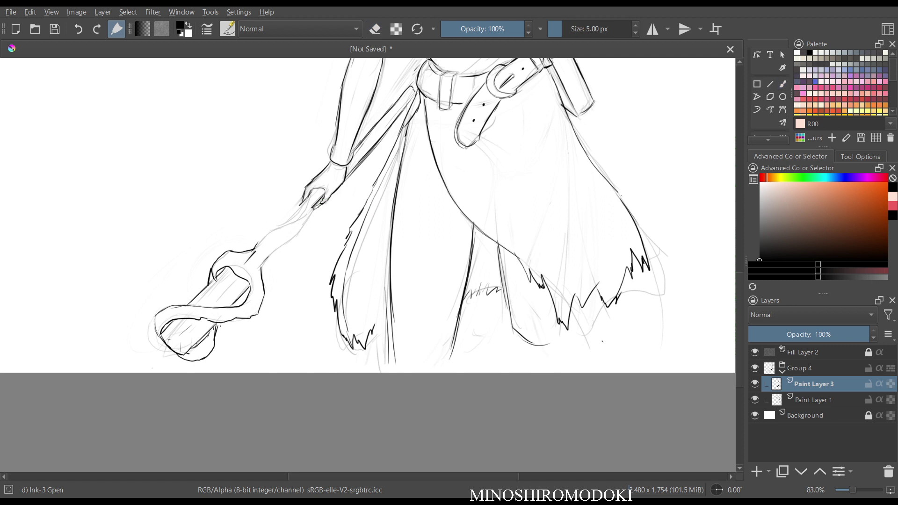
Select the staff's head, enlarge it slightly with the Transform tool and reposition it.
mouse_move(307, 282)
mouse_down()
mouse_move(136, 278)
mouse_move(286, 330)
mouse_move(294, 299)
mouse_up()
key(ctrl+t)
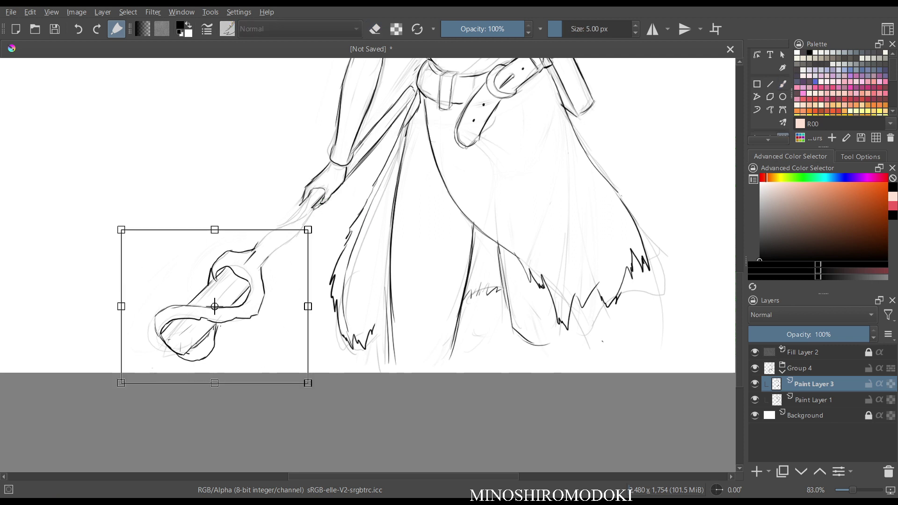
drag(308, 230, 317, 219)
drag(219, 301, 212, 308)
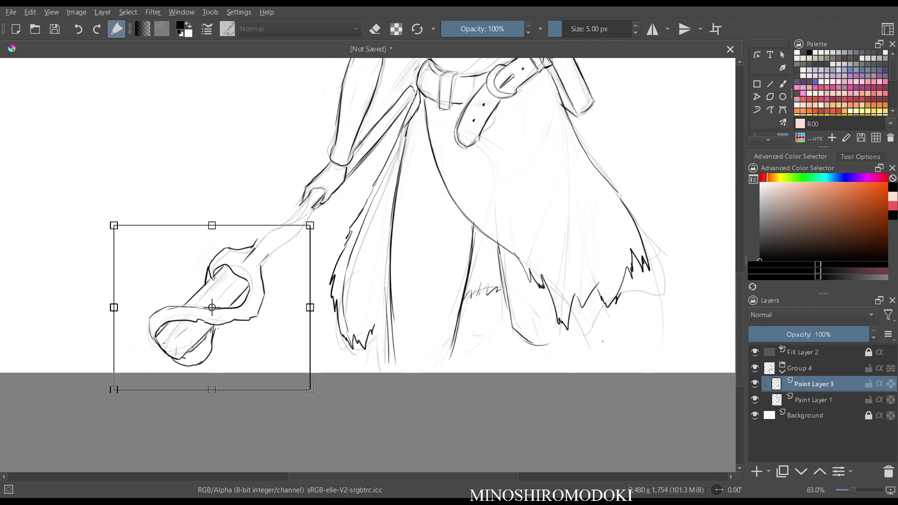
key(Return)
key(b)
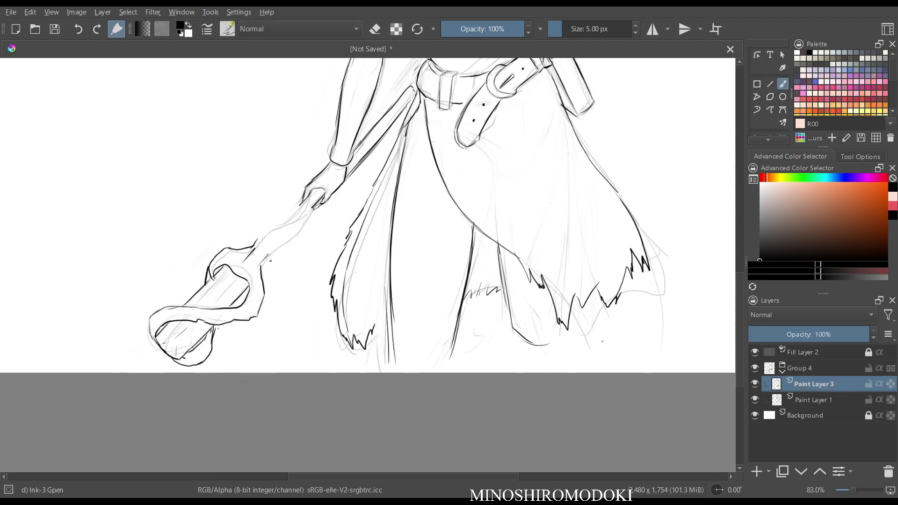
Ink the gnarled shaft from the hand to the staff's head and clean up the stretch behind the hand.
key(e)
key(e)
drag(253, 247, 311, 195)
drag(303, 222, 261, 273)
key(e)
mouse_move(355, 168)
mouse_down()
mouse_move(386, 134)
mouse_move(374, 127)
mouse_move(413, 85)
mouse_move(342, 181)
mouse_up()
key(e)
key(m)
key(m)
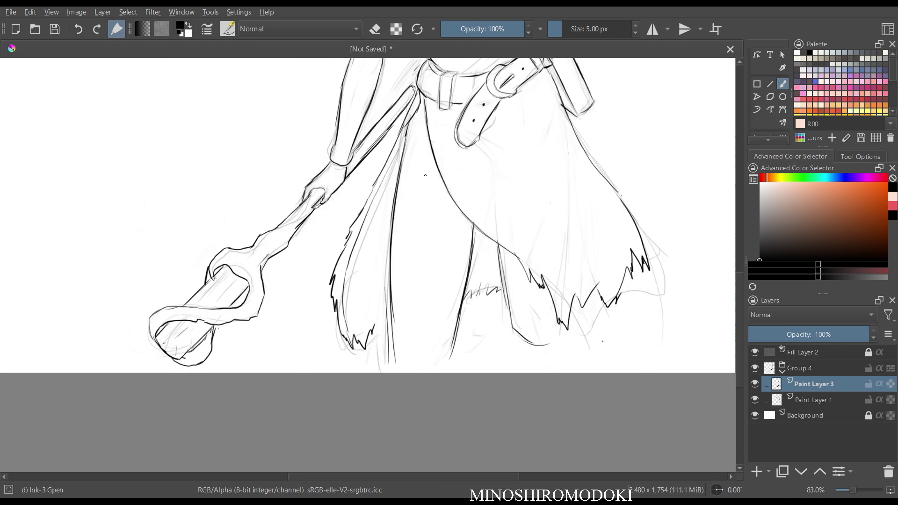
Examine the whole figure's pose and proportions in mirrored and normal view.
drag(469, 146, 470, 206)
drag(470, 187, 401, 354)
key(m)
key(m)
drag(443, 282, 450, 232)
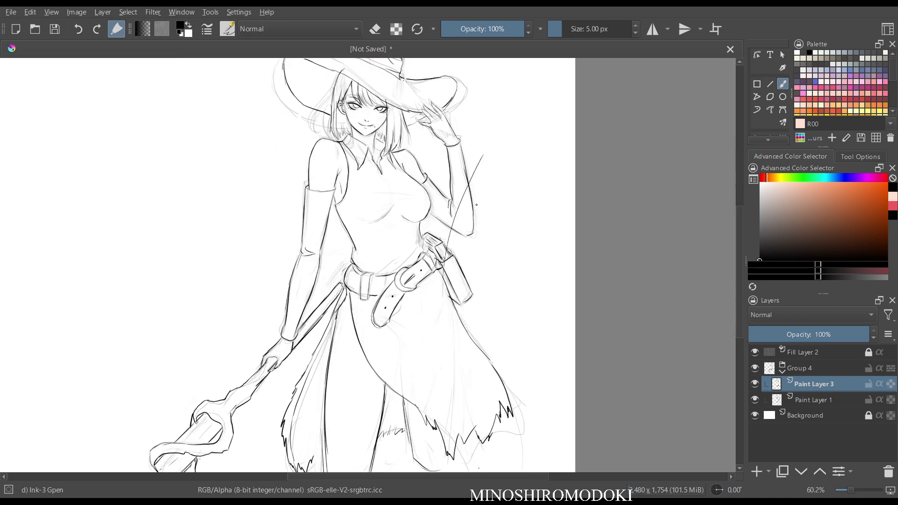
key(m)
drag(463, 133, 458, 154)
key(m)
drag(408, 122, 450, 222)
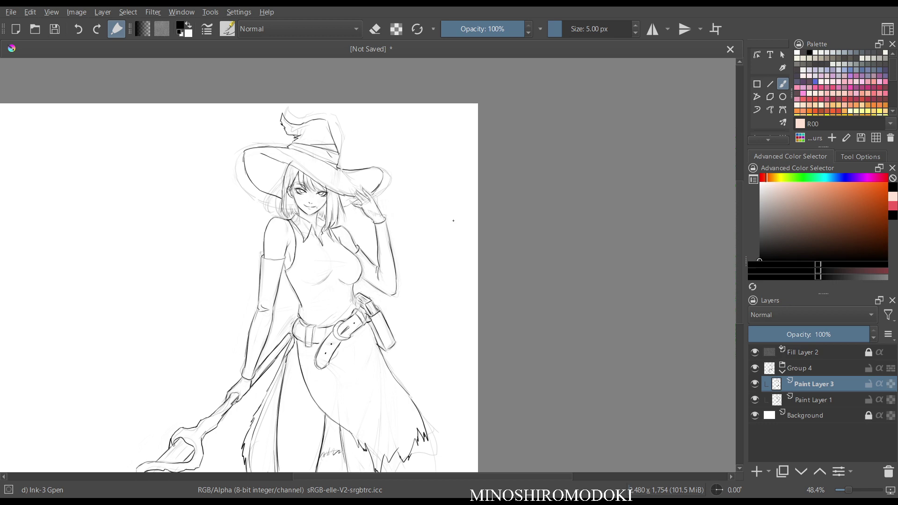
key(m)
key(m)
scroll(403, 228, up, 2)
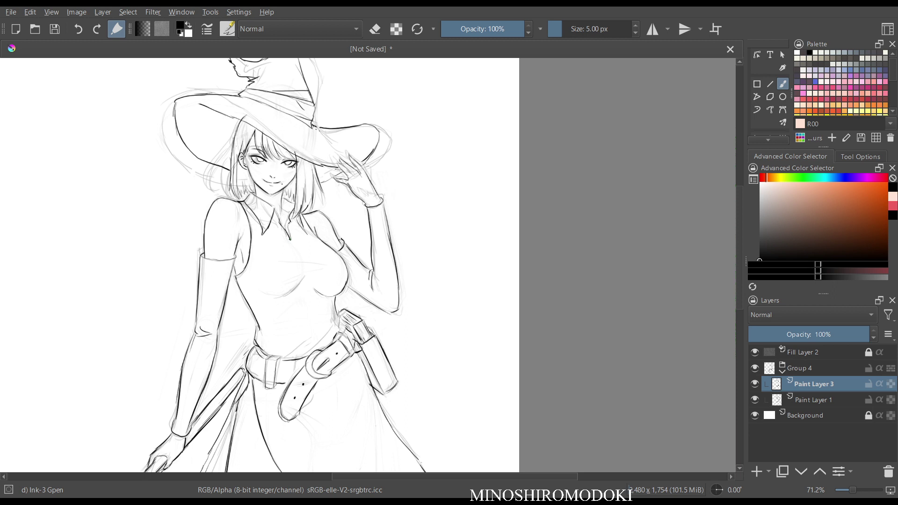
Try inking new lines around the blouse collar and undo them.
drag(289, 239, 243, 207)
drag(296, 237, 309, 213)
key(ctrl+z)
key(ctrl+z)
key(ctrl+z)
key(ctrl+z)
Lower the opacity of the pencil sketch on Paint Layer 1 to 5% and check the line art mirrored.
drag(298, 268, 299, 327)
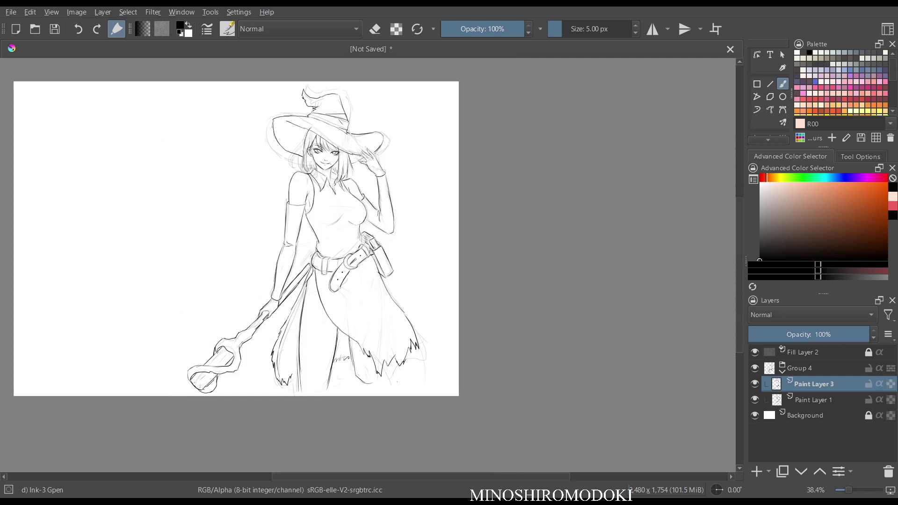
drag(327, 281, 400, 178)
drag(355, 71, 327, 213)
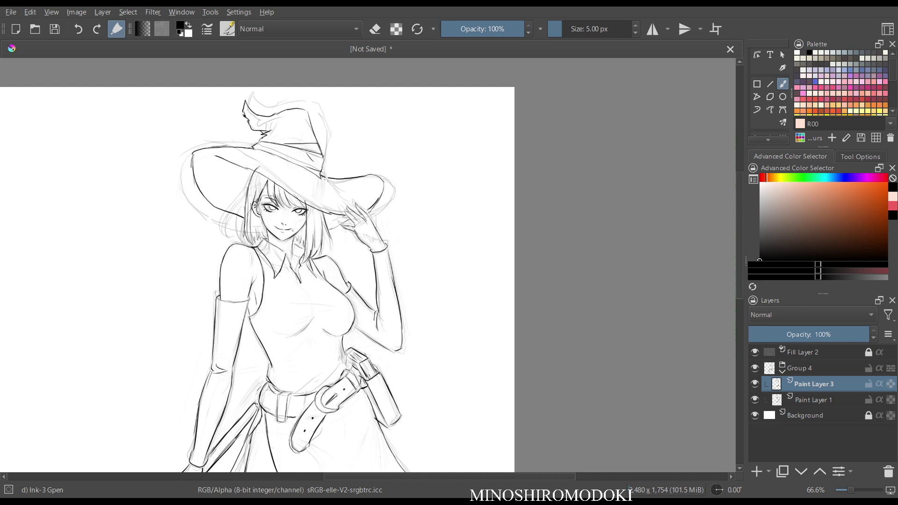
click(813, 400)
drag(779, 334, 754, 334)
key(m)
key(m)
drag(491, 315, 520, 293)
key(m)
key(m)
key(plus)
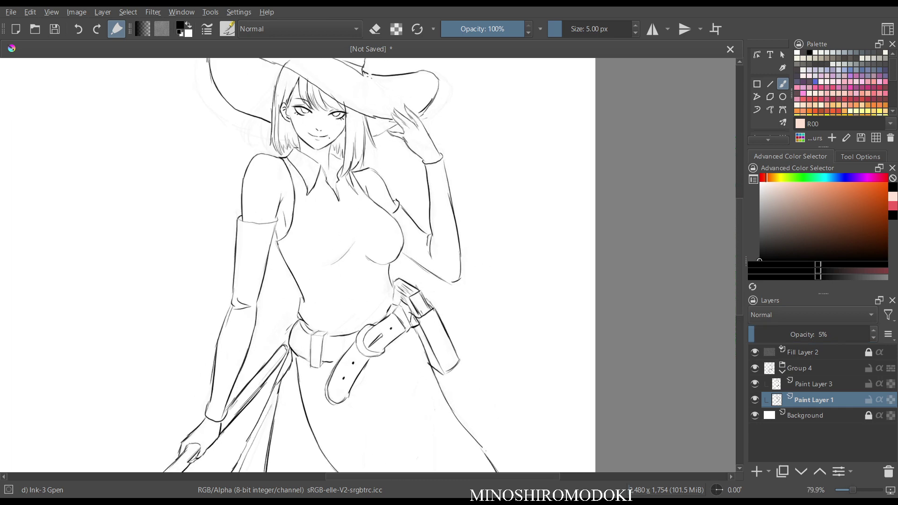
Erase the excess ink where the bangs meet the hat brim on Paint Layer 3 and check the figure mirrored.
drag(468, 276, 467, 220)
drag(280, 122, 353, 417)
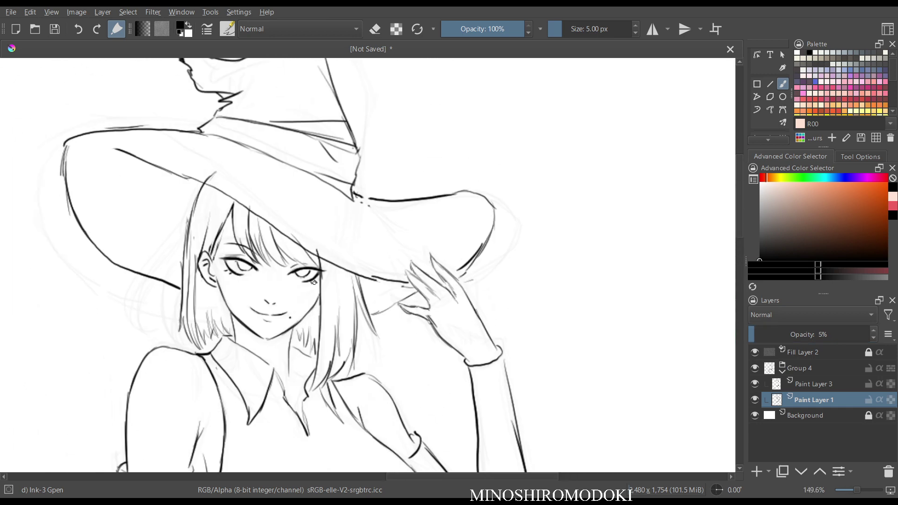
key(e)
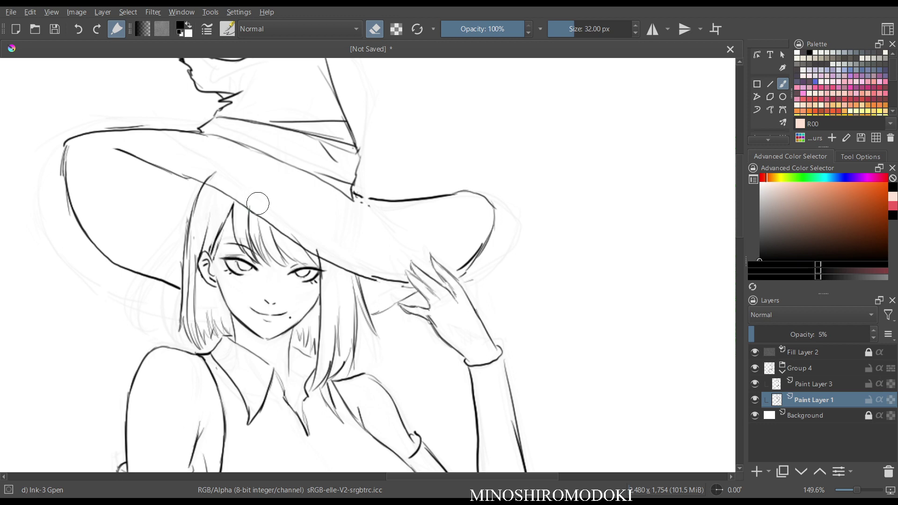
key(Page_Up)
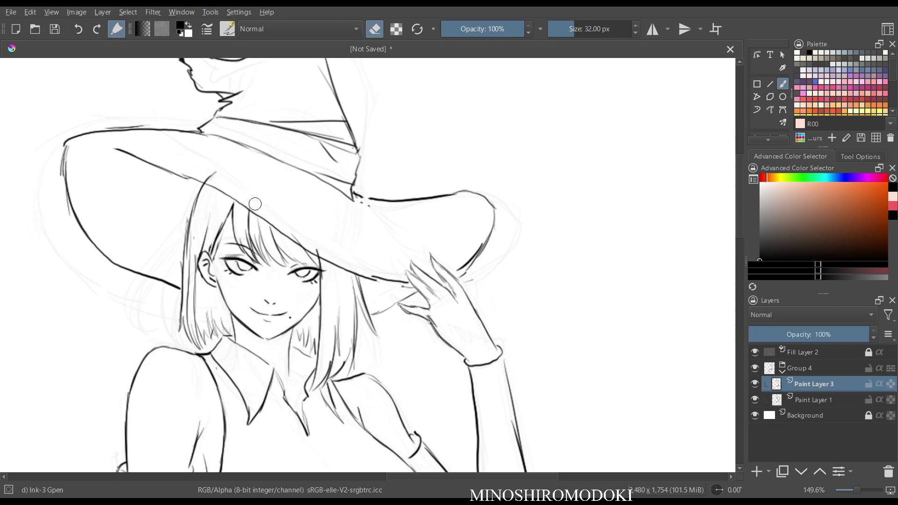
drag(248, 214, 247, 245)
key(m)
key(m)
drag(505, 232, 481, 178)
key(minus)
key(minus)
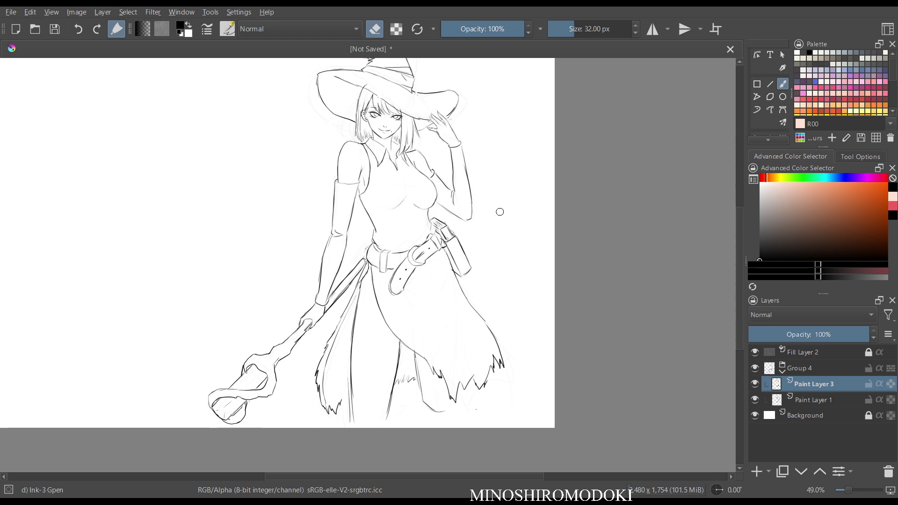
Try to draw a hem line across the thighs below the skirt opening, and undo those strokes.
key(e)
key(e)
key(e)
mouse_move(354, 333)
mouse_down()
mouse_move(397, 345)
mouse_move(349, 336)
mouse_move(342, 362)
mouse_up()
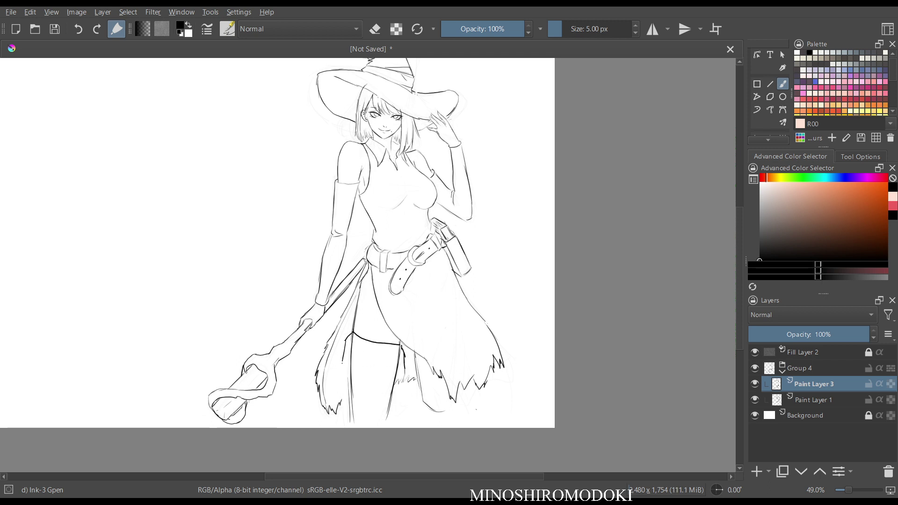
mouse_move(342, 362)
mouse_down()
mouse_move(377, 347)
mouse_move(382, 364)
mouse_move(402, 373)
mouse_up()
key(ctrl+z)
key(ctrl+z)
key(ctrl+z)
key(ctrl+z)
key(ctrl+z)
key(m)
key(m)
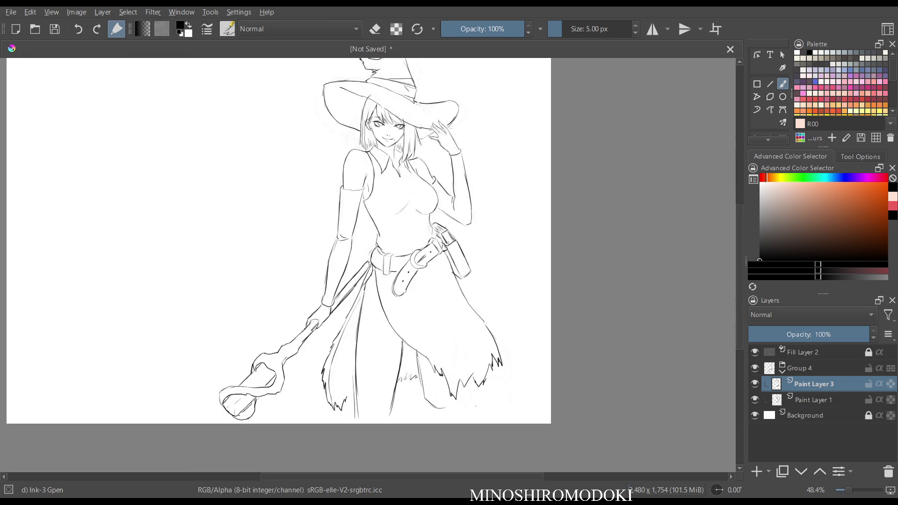
Erase the hair strands in the middle of the witch's bangs on Paint Layer 3.
scroll(498, 333, down, 3)
scroll(338, 365, up, 4)
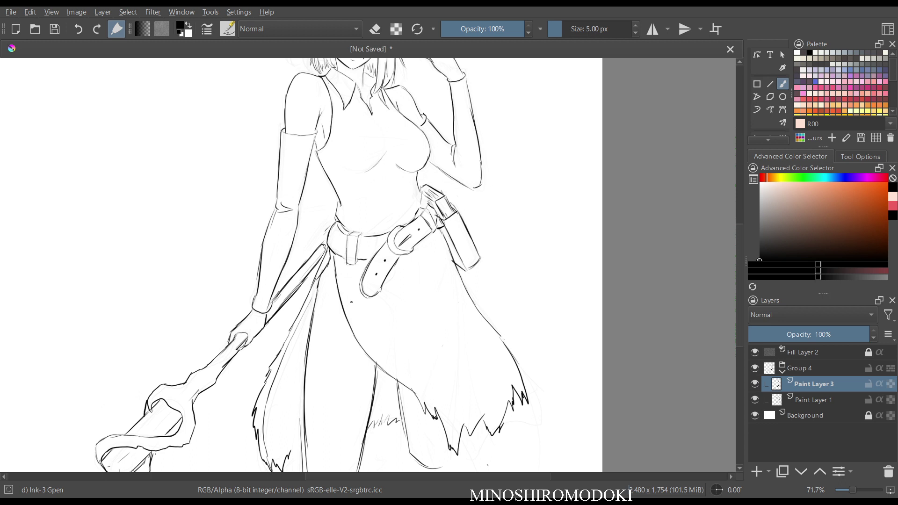
drag(370, 199, 370, 154)
drag(356, 93, 317, 391)
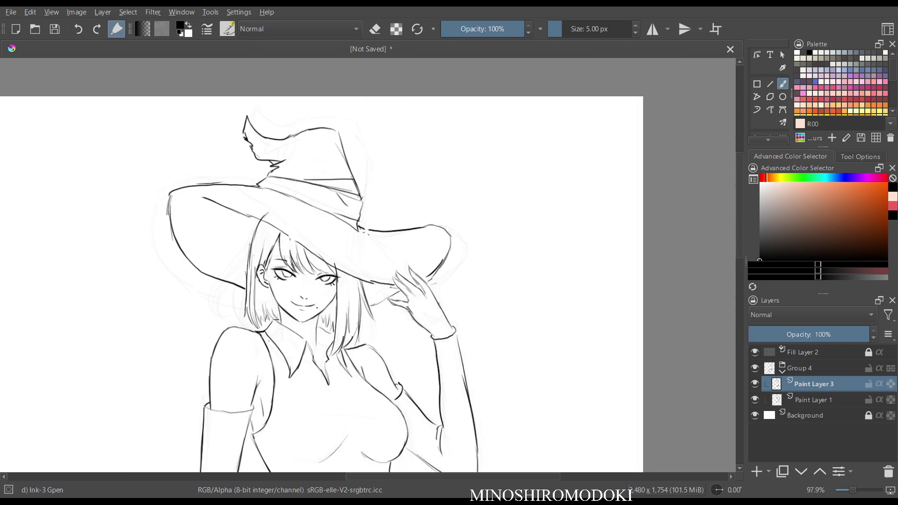
key(e)
mouse_move(301, 254)
mouse_down()
mouse_move(298, 267)
mouse_move(297, 253)
mouse_up()
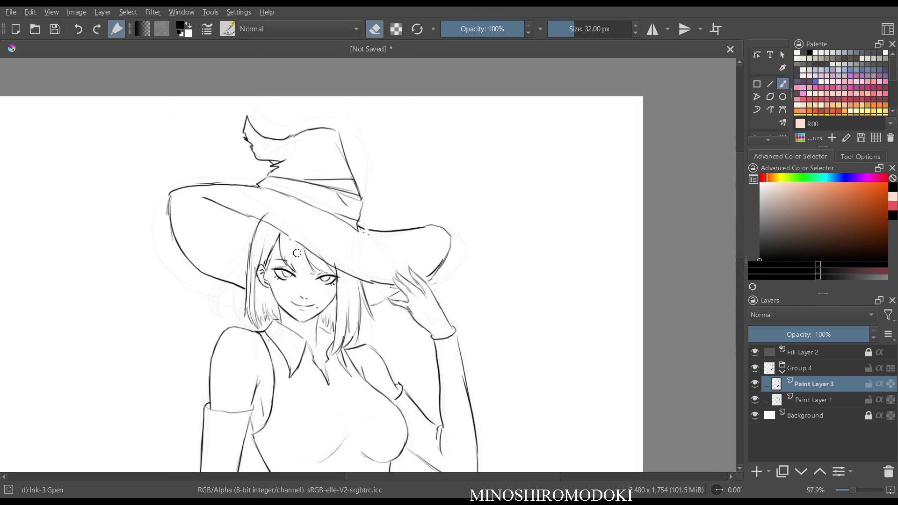
Redraw the middle bang strands falling from the hat brim toward the eyes with the 5 px ink brush.
scroll(316, 268, up, 3)
key(e)
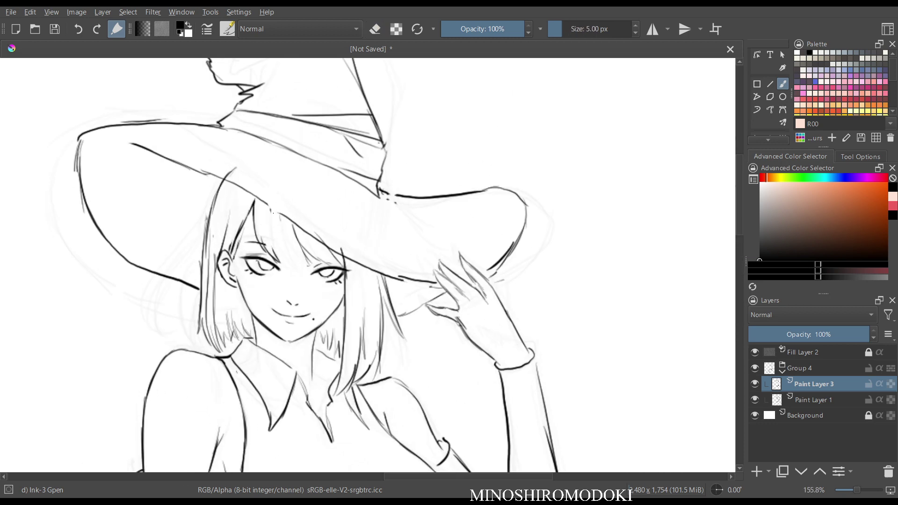
mouse_move(273, 212)
mouse_down()
mouse_move(283, 253)
mouse_move(308, 280)
mouse_up()
drag(293, 231, 310, 274)
mouse_move(272, 222)
mouse_down()
mouse_move(290, 269)
mouse_move(314, 280)
mouse_up()
drag(297, 236, 326, 265)
Examine the whole witch figure from hat to legs in mirrored and normal view.
key(m)
key(m)
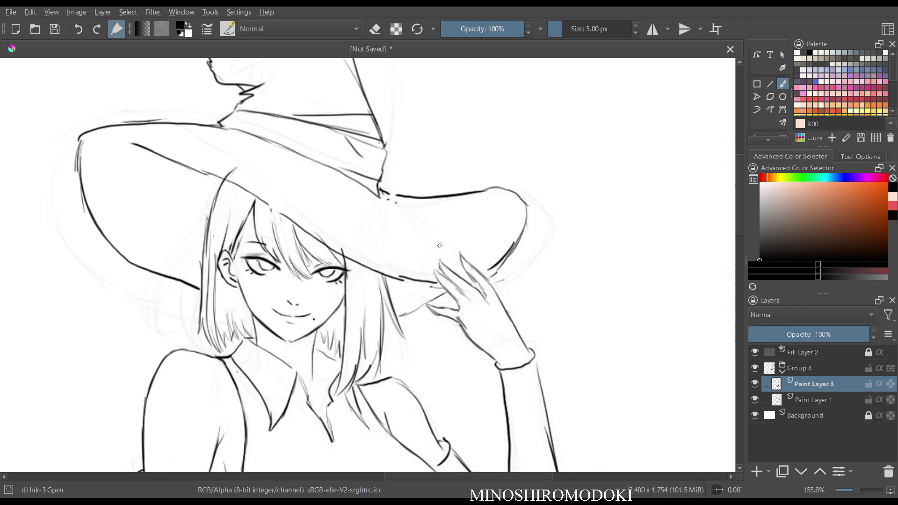
scroll(440, 246, down, 3)
scroll(368, 265, down, 1)
drag(374, 421, 399, 141)
scroll(407, 216, down, 2)
scroll(476, 249, up, 3)
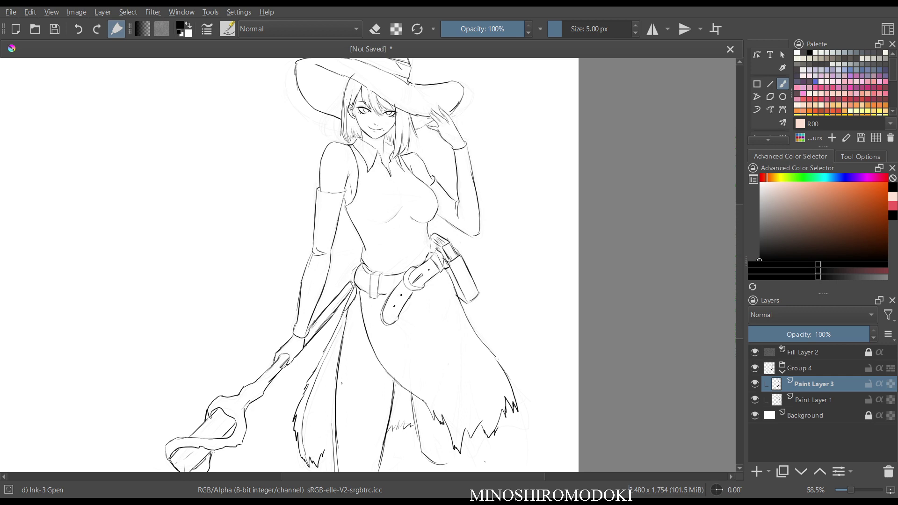
key(m)
key(m)
mouse_move(476, 240)
mouse_down()
mouse_move(470, 326)
mouse_move(470, 301)
mouse_move(448, 327)
mouse_up()
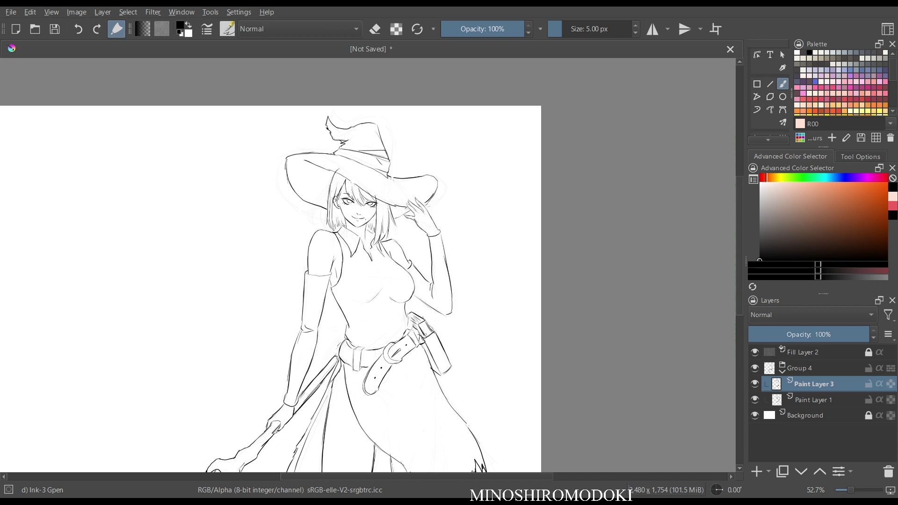
Add seven empty paint layers inside Group 4, between Paint Layer 3 and Paint Layer 1.
key(Insert)
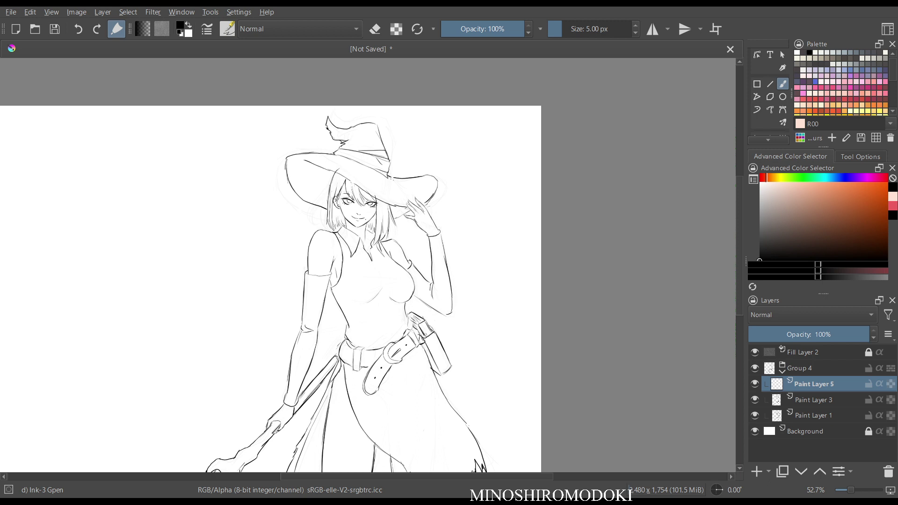
drag(814, 384, 814, 406)
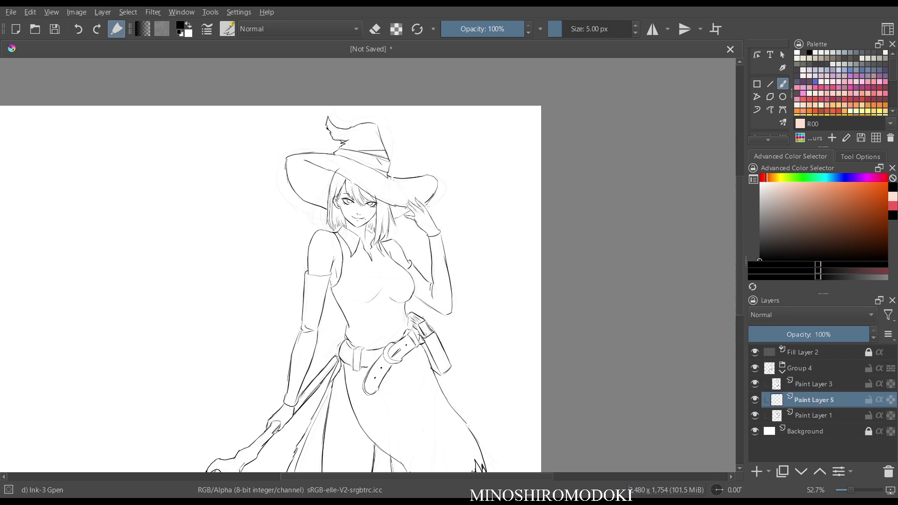
key(Insert)
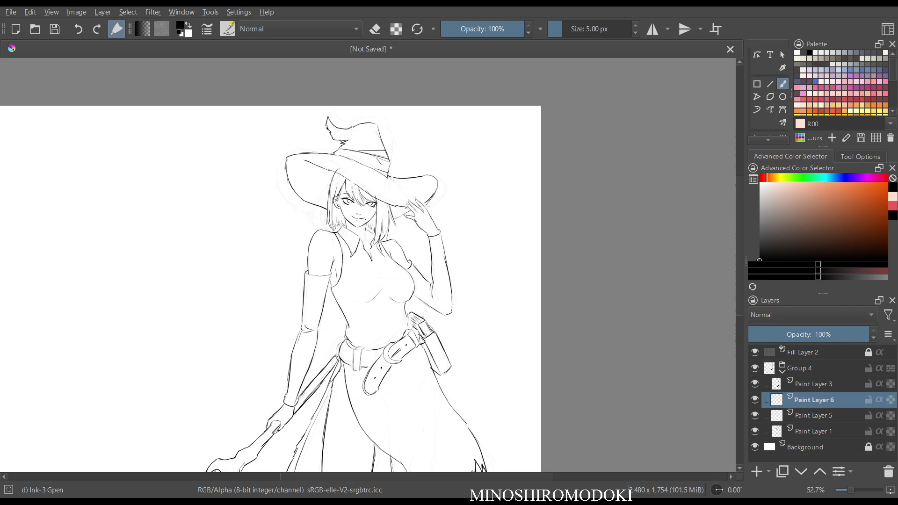
key(Insert)
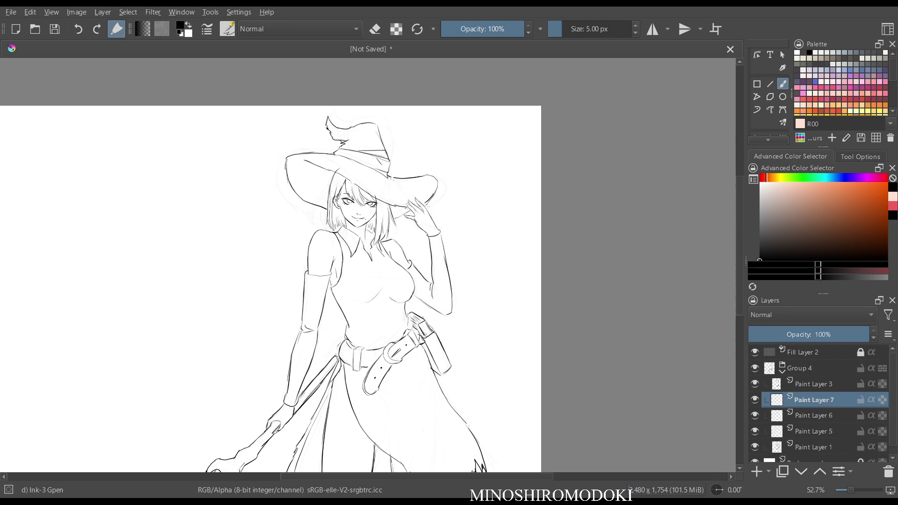
key(Insert)
key(Insert)
key(Insert)
key(Insert)
Hide Paint Layer 1 and put Paint Layer 5 into a group named "base".
scroll(818, 404, down, 3)
click(814, 422)
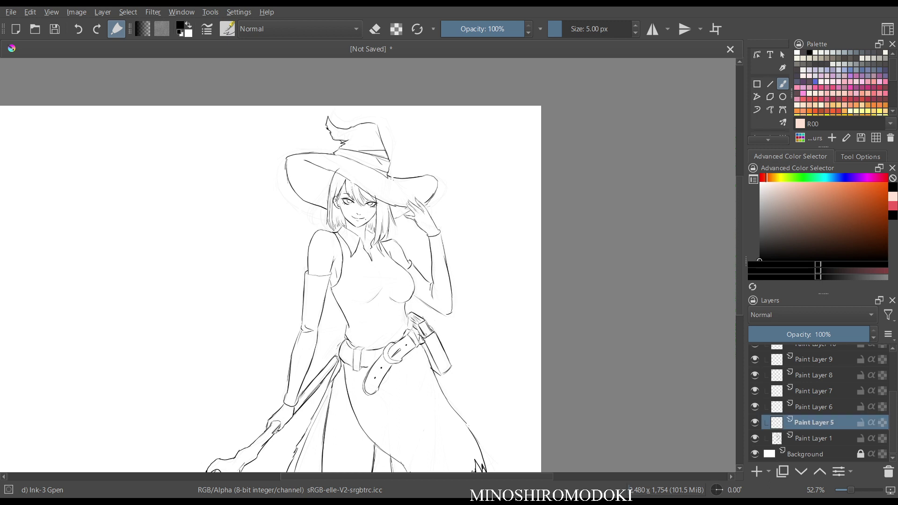
click(754, 438)
key(m)
key(m)
key(ctrl+g)
key(F2)
text(base)
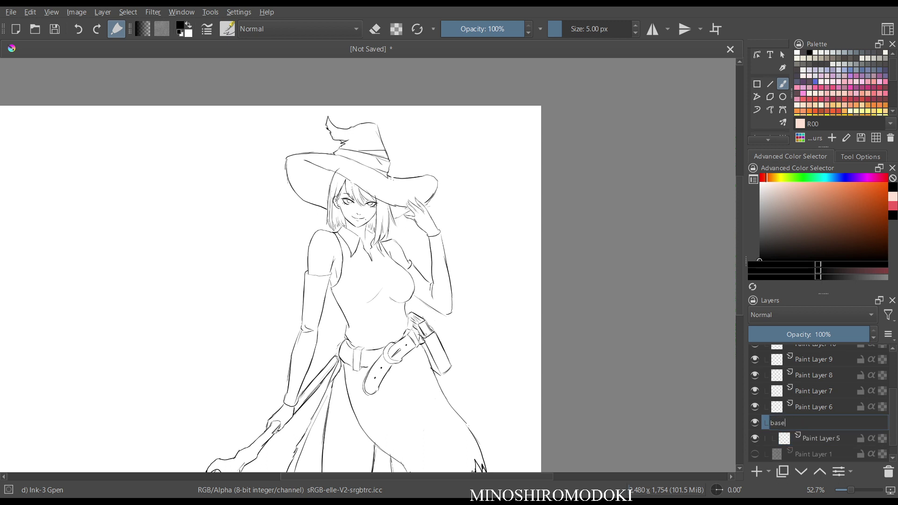
key(Return)
Put Paint Layer 6 into its own group and name the group "hauir".
click(814, 406)
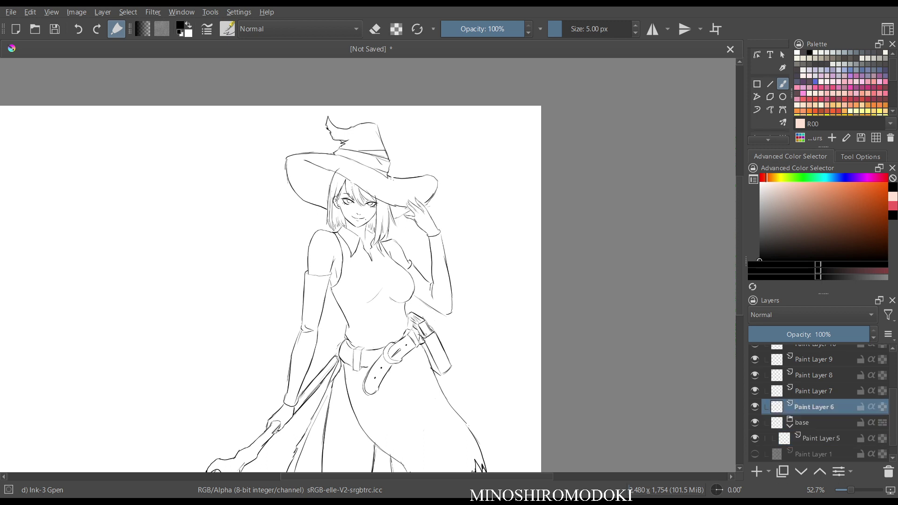
key(ctrl+g)
double_click(809, 406)
text(hauir)
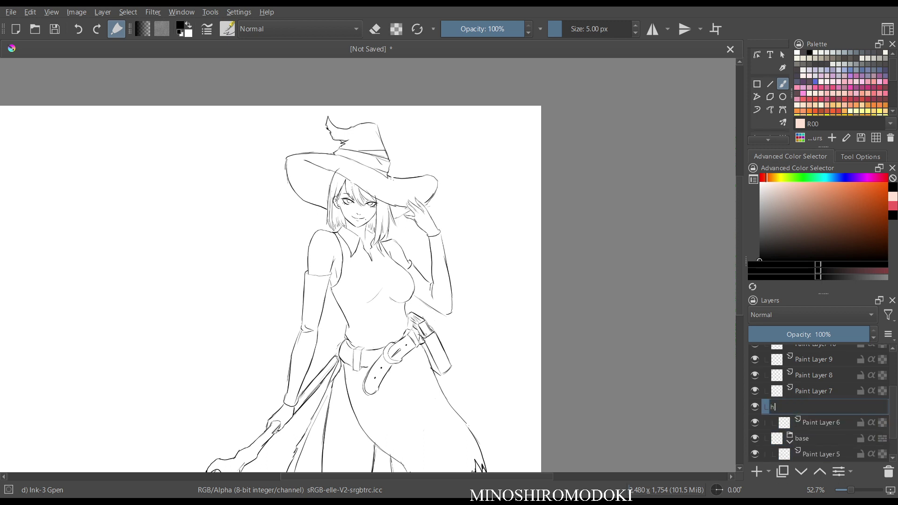
key(Return)
Put Paint Layer 7 into its own group and name the group "eyes".
click(814, 391)
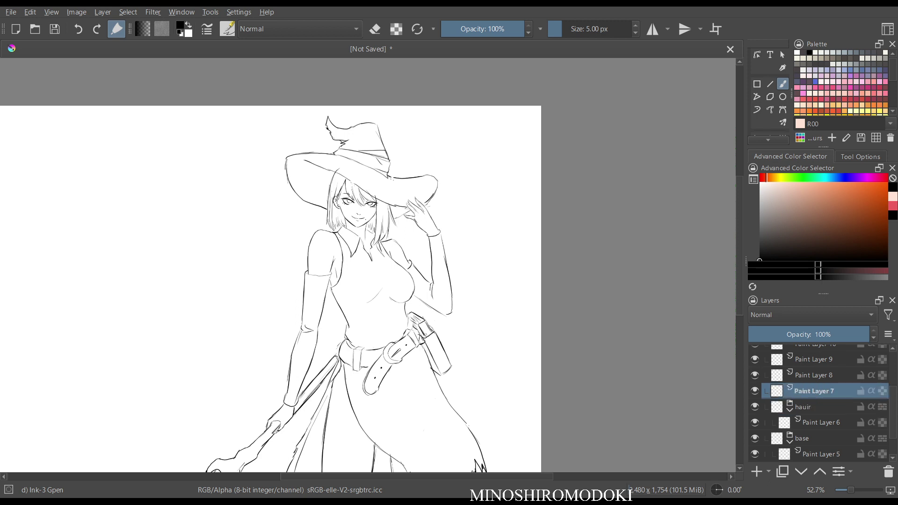
key(ctrl+g)
key(F2)
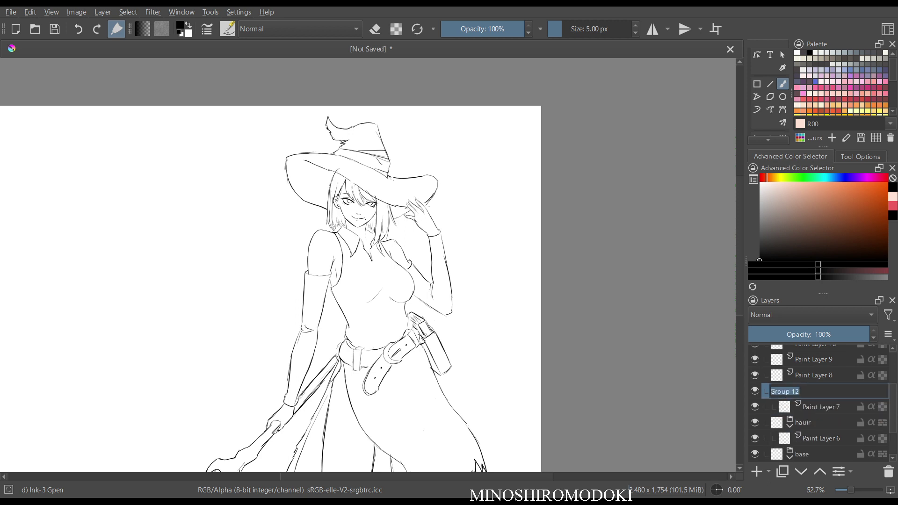
text(eyes)
key(Return)
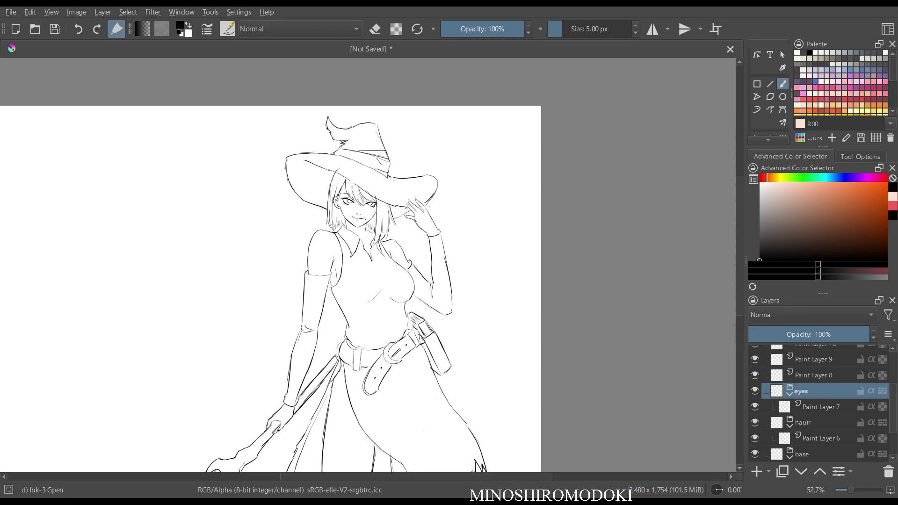
Put Paint Layer 8 into its own group and name the group "pupil".
click(814, 375)
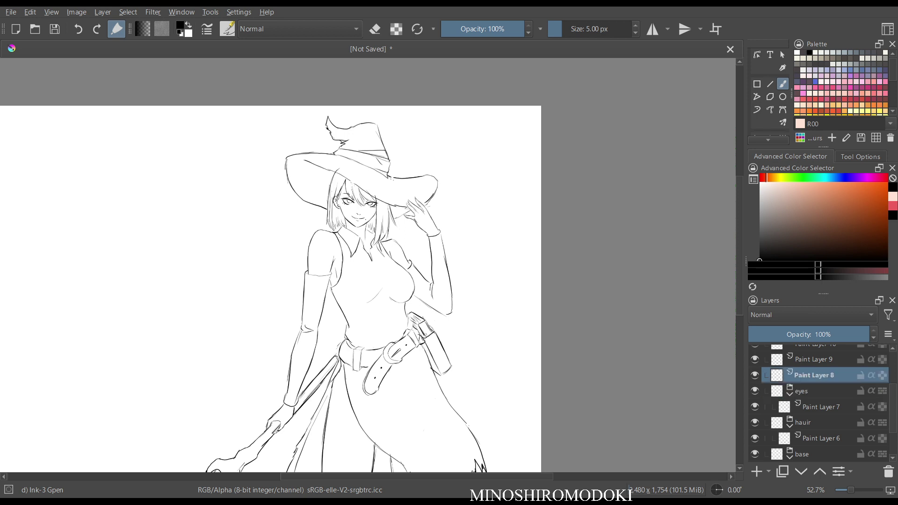
key(ctrl+g)
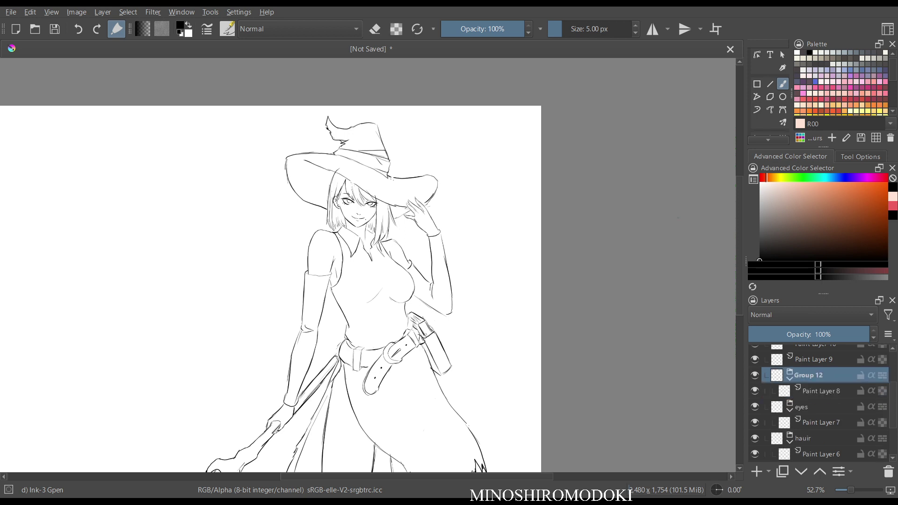
key(F2)
text(pupil)
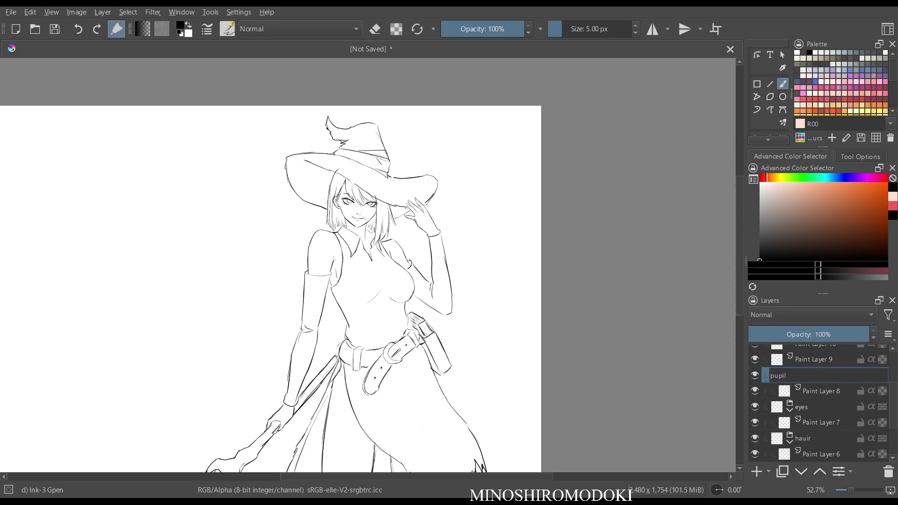
key(Return)
Put Paint Layer 9 into its own group and name the group "clothing1".
scroll(823, 402, up, 2)
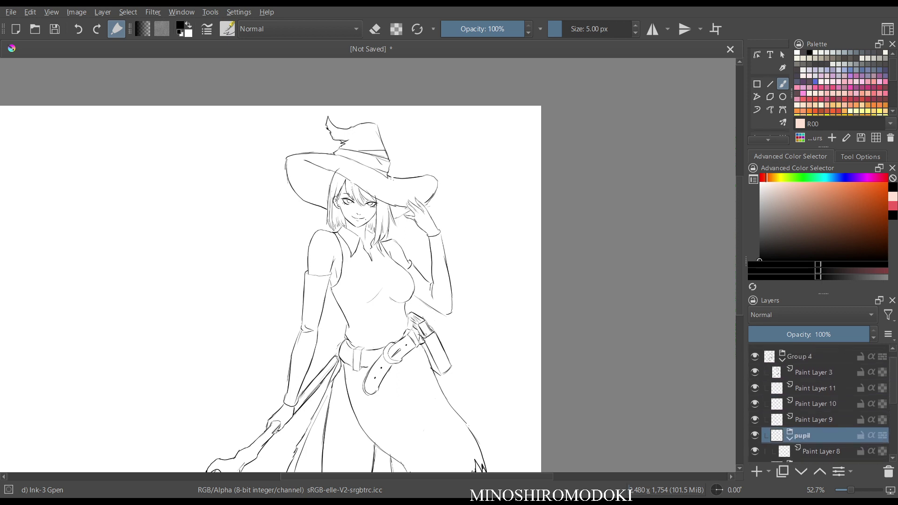
click(814, 419)
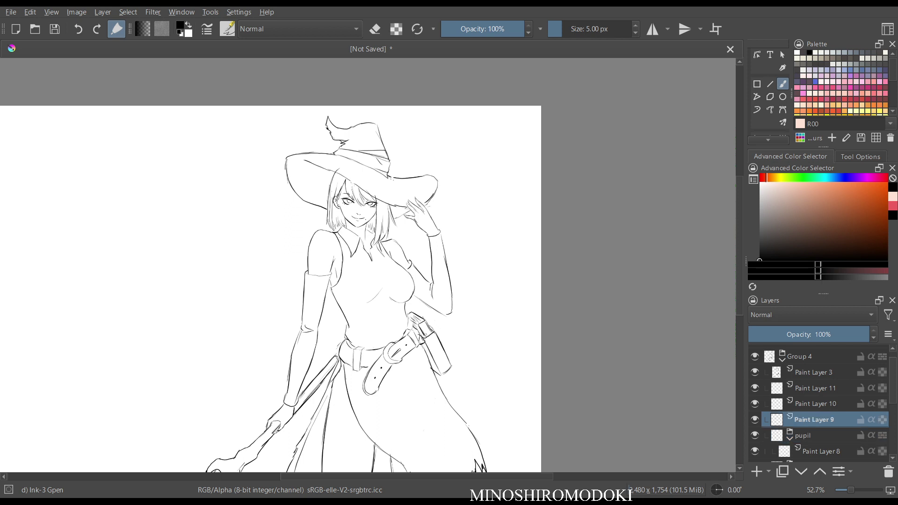
key(ctrl+g)
scroll(823, 403, down, 2)
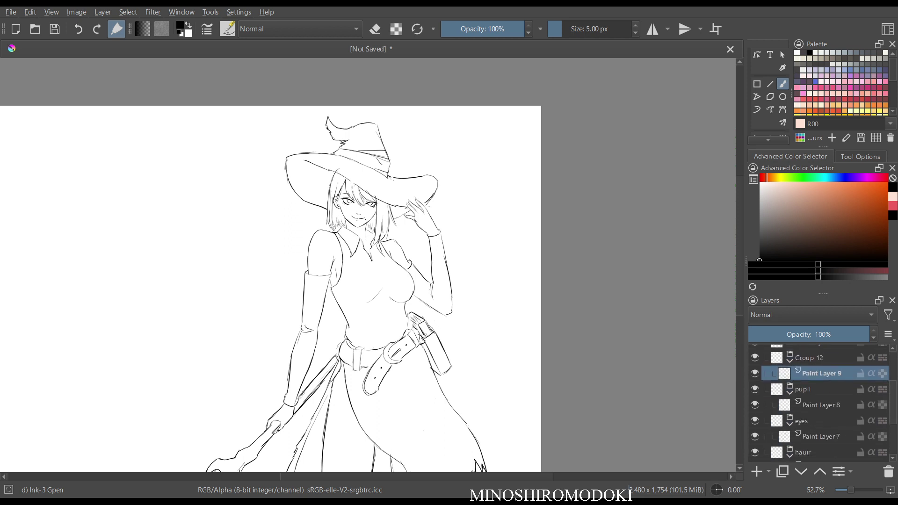
scroll(823, 402, down, 2)
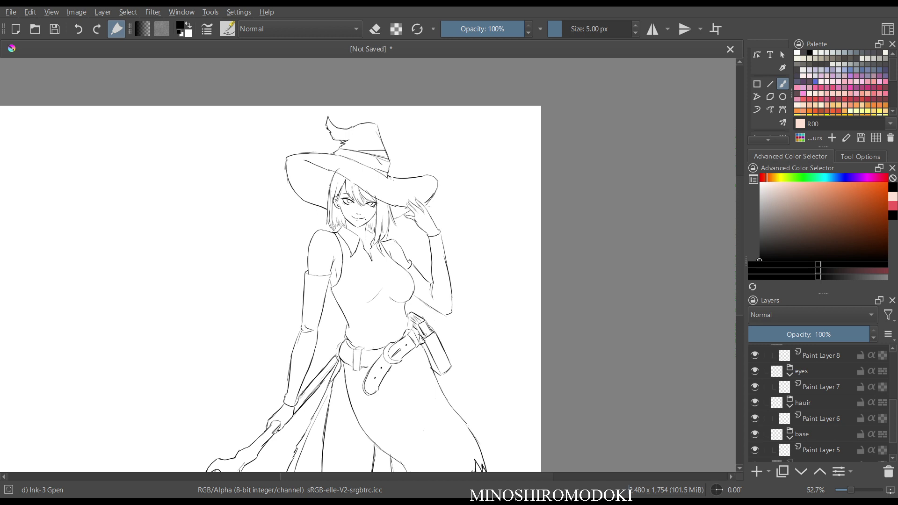
scroll(823, 402, up, 2)
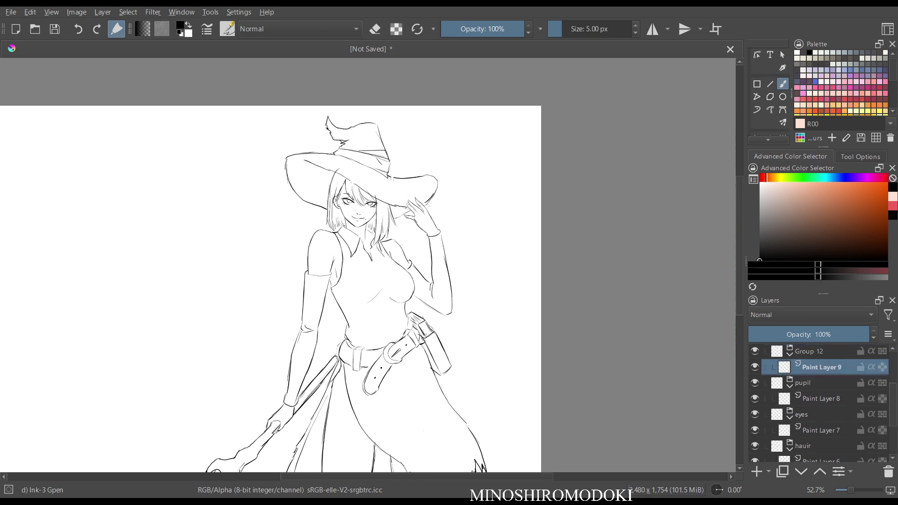
scroll(823, 402, up, 2)
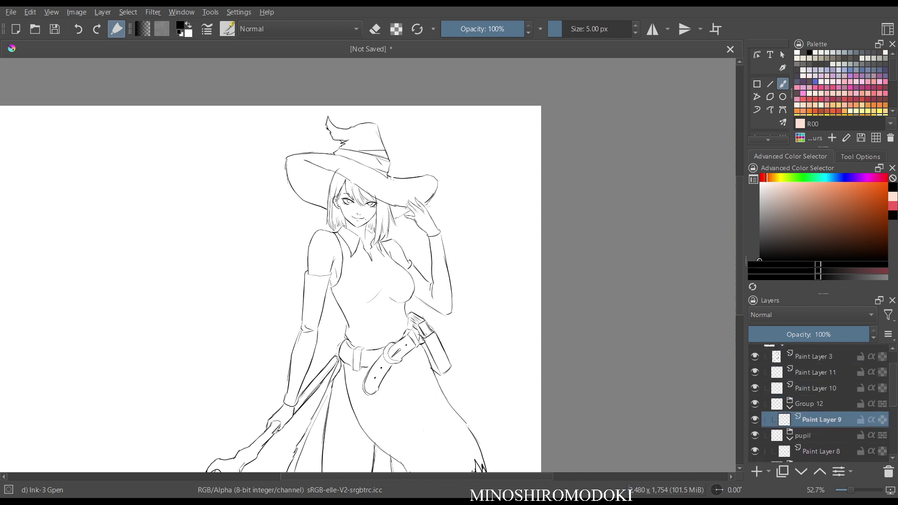
click(813, 403)
double_click(814, 403)
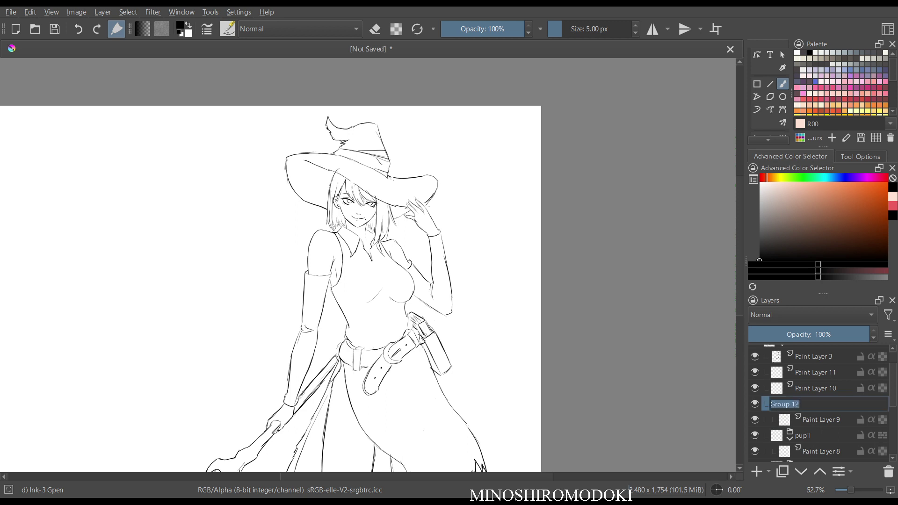
text(clothing)
key(Return)
double_click(814, 403)
key(End)
text(1)
key(Return)
Put Paint Layer 10 into its own group and name the group "clothing 2".
click(816, 388)
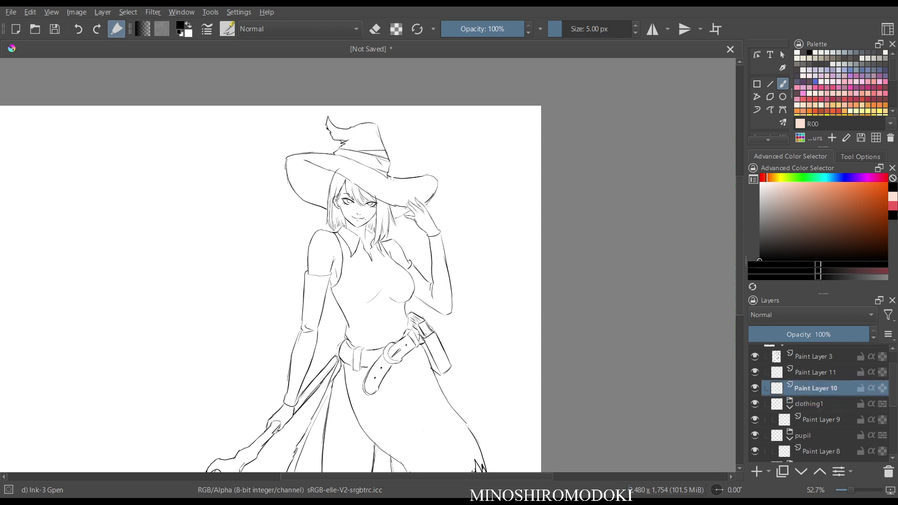
key(ctrl+g)
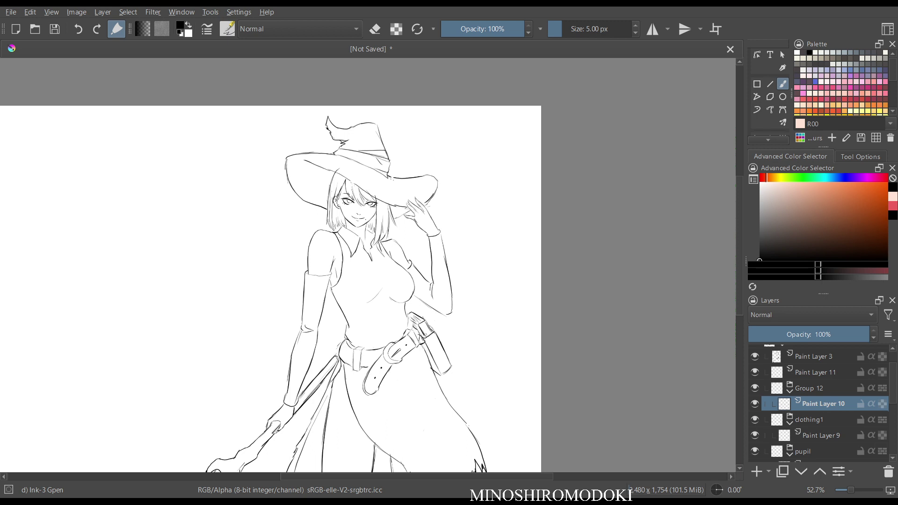
double_click(823, 404)
click(825, 389)
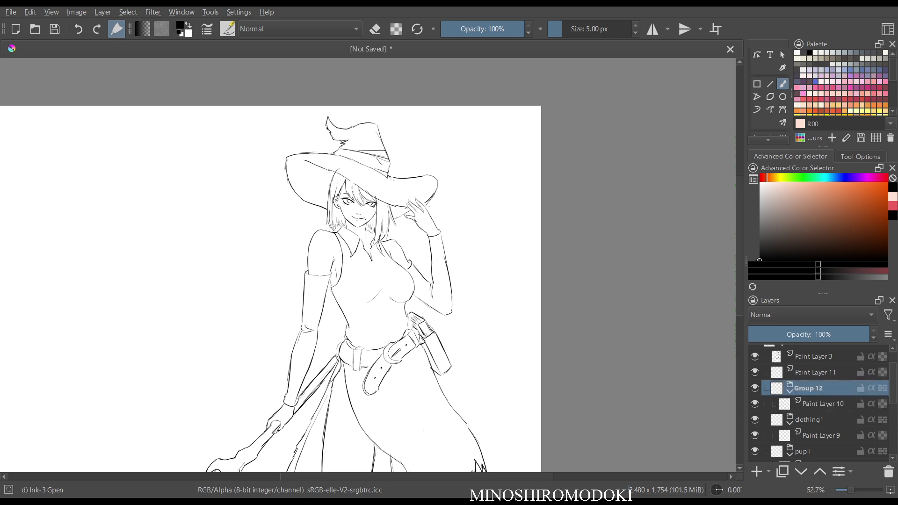
double_click(824, 388)
text(clothi)
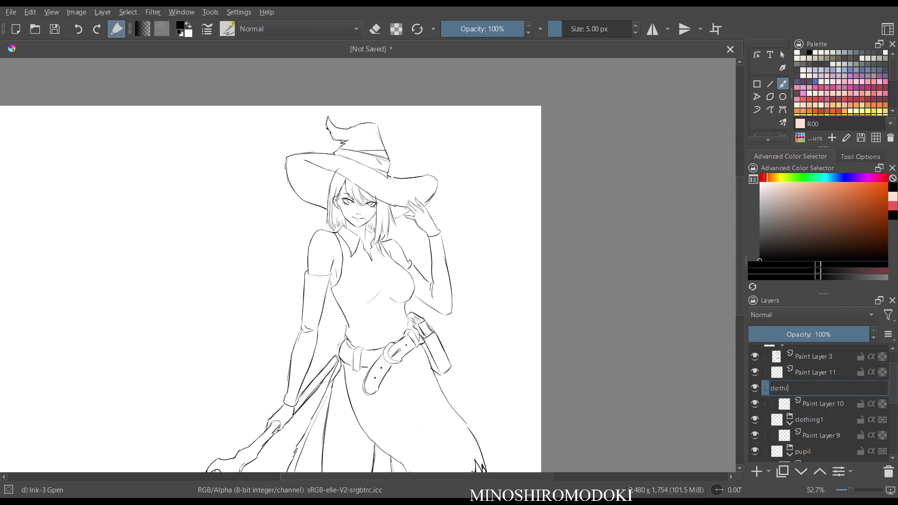
text(ng 2)
key(Return)
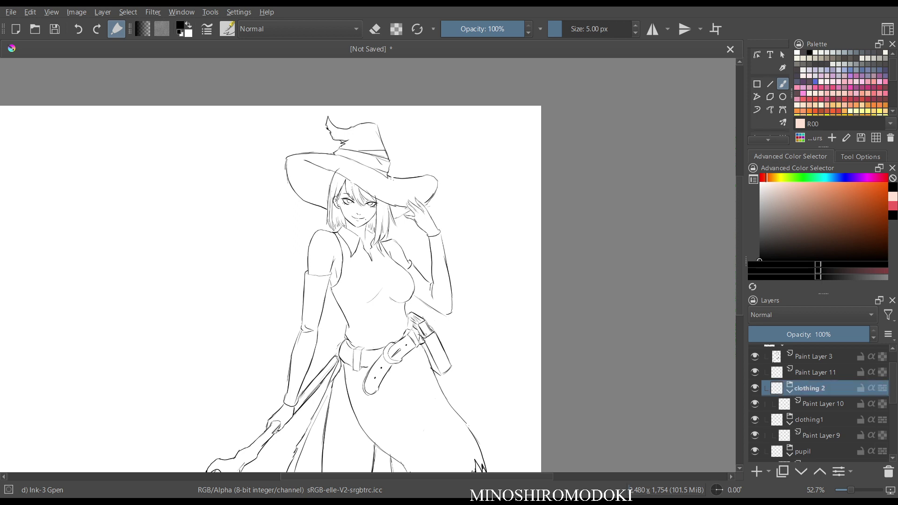
Put Paint Layer 11 into its own group and name the group "accessory hat and sleeve".
click(815, 372)
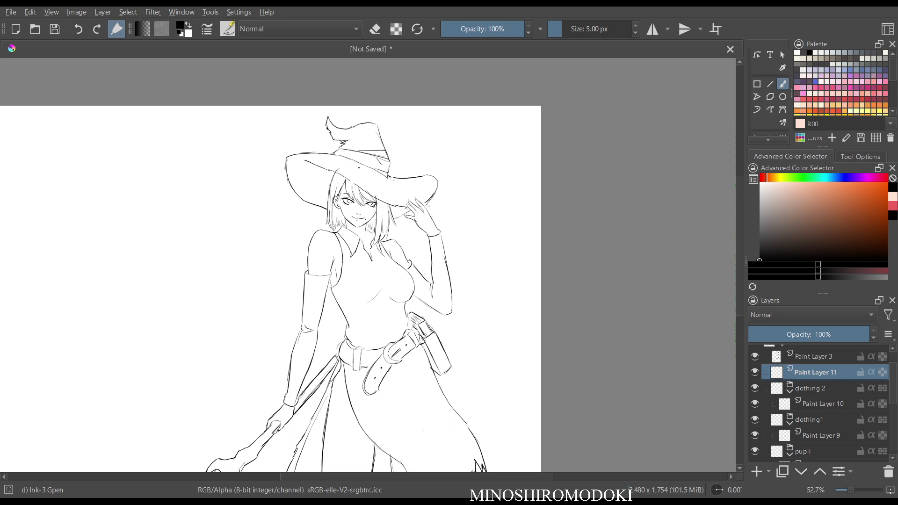
scroll(823, 402, up, 2)
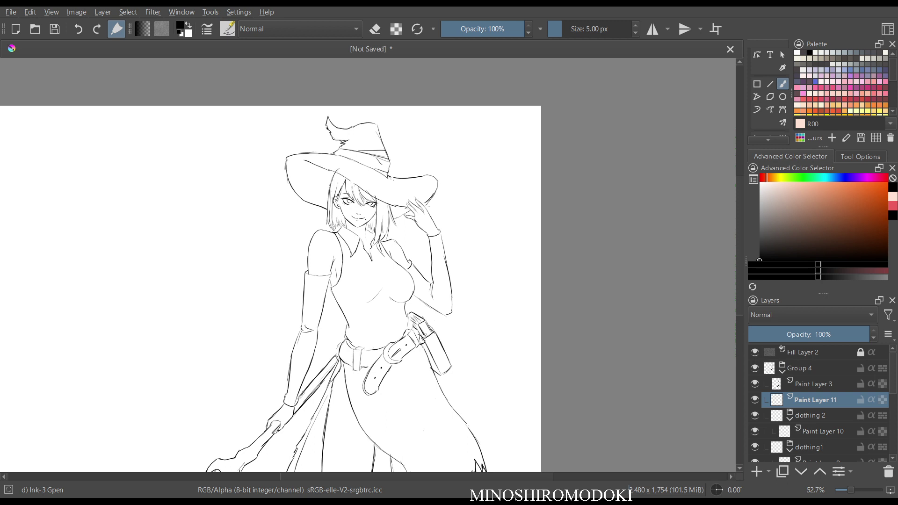
key(ctrl+g)
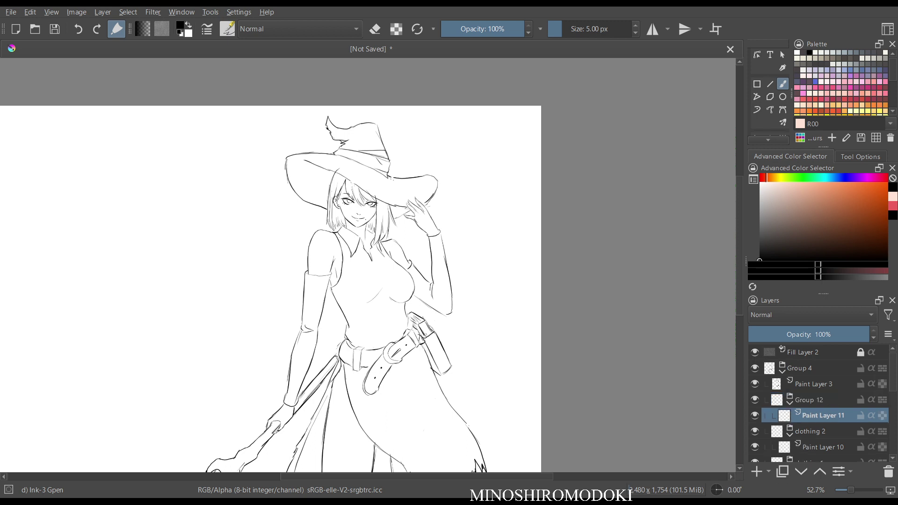
double_click(809, 399)
key(BackSpace)
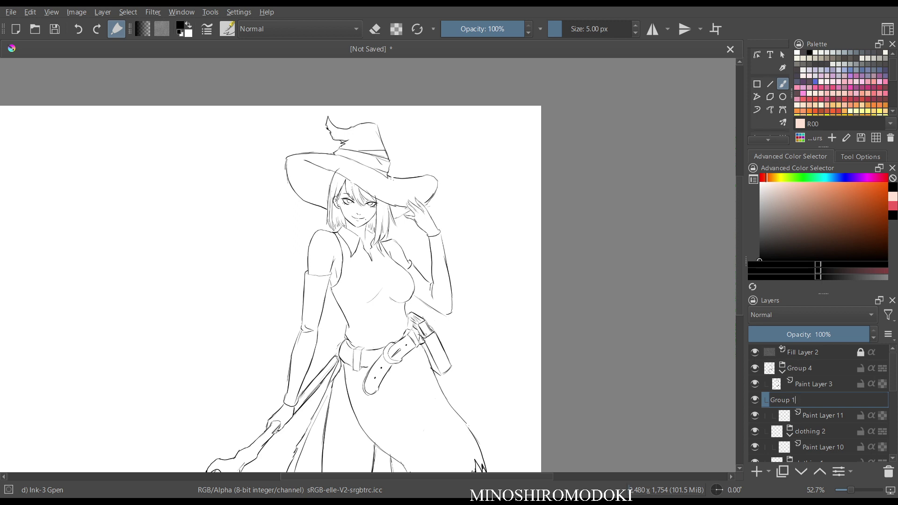
key(BackSpace)
key(BackSpace)
key(BackSpace)
key(BackSpace)
text(accessor)
text(y ha)
text(t and sleeve)
key(Return)
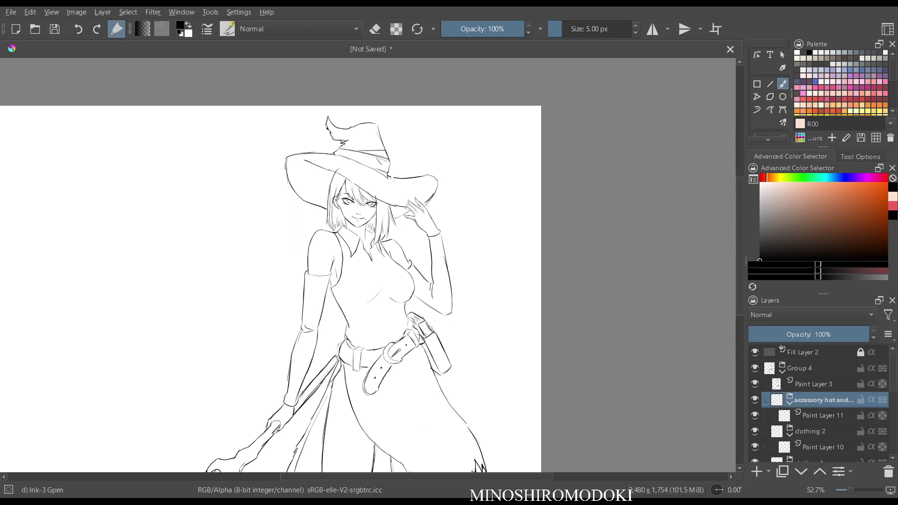
Add two new paint layers between Paint Layer 3 and the hat and sleeve accessory group.
click(813, 384)
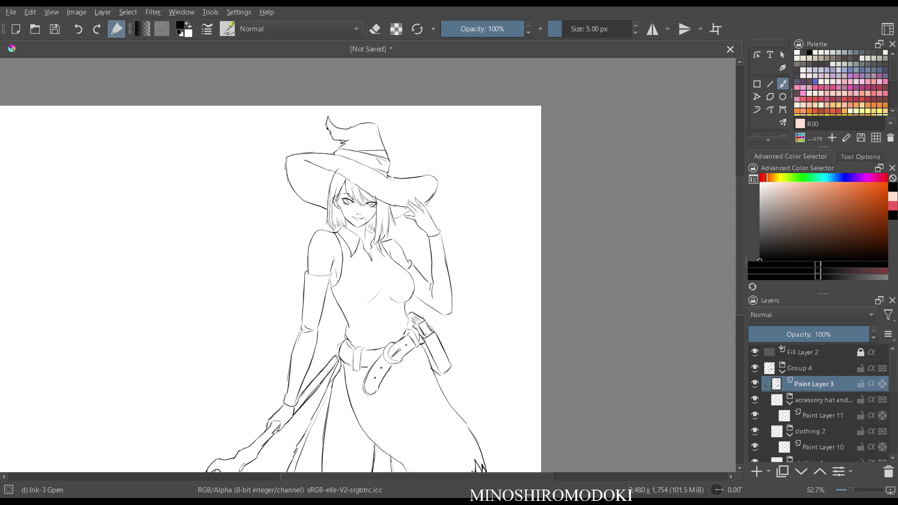
key(Insert)
key(ctrl+Page_Down)
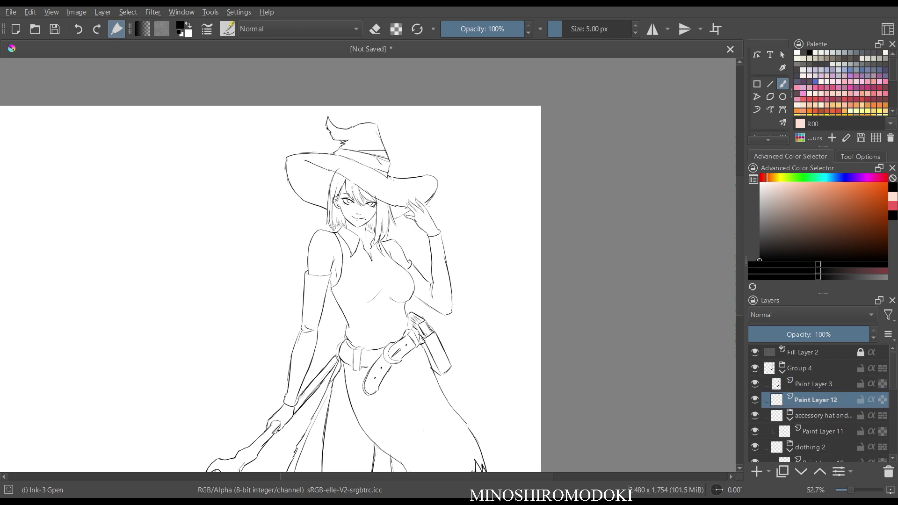
key(Insert)
scroll(819, 402, down, 1)
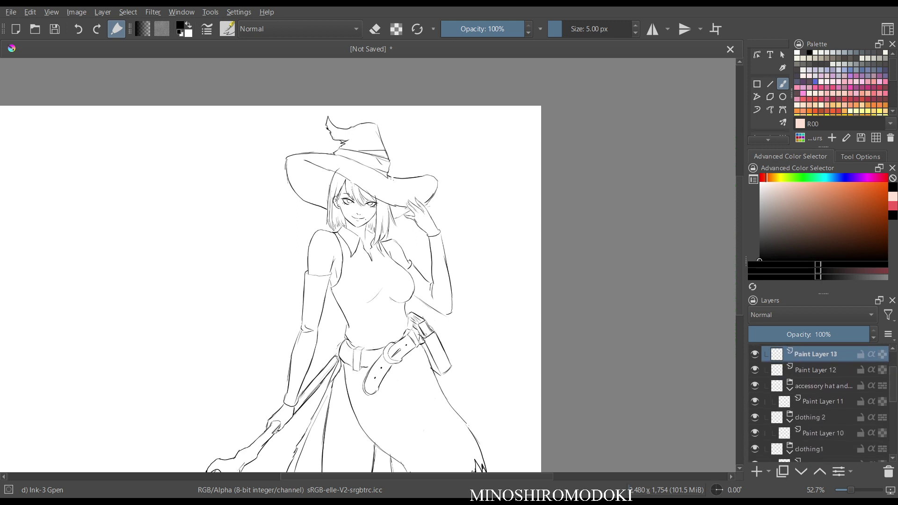
Put Paint Layer 12 into its own group and name the group "belt".
click(815, 370)
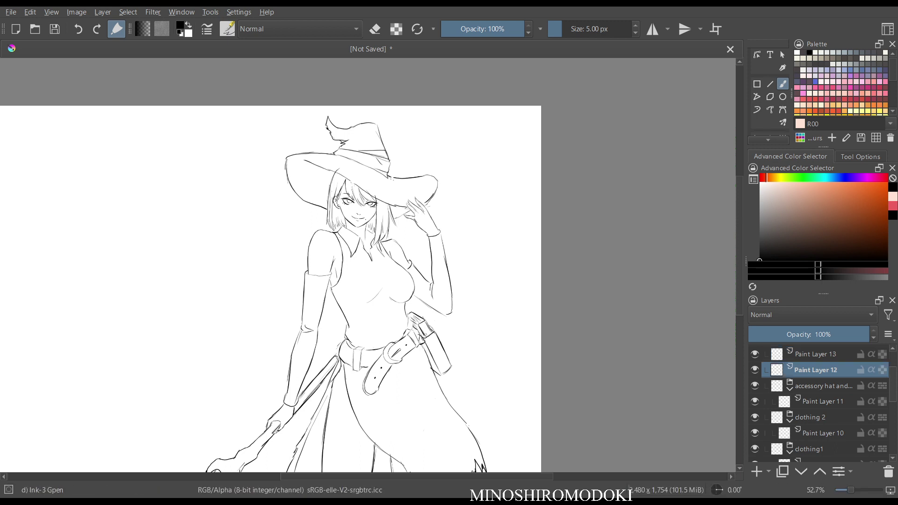
key(ctrl+g)
click(815, 370)
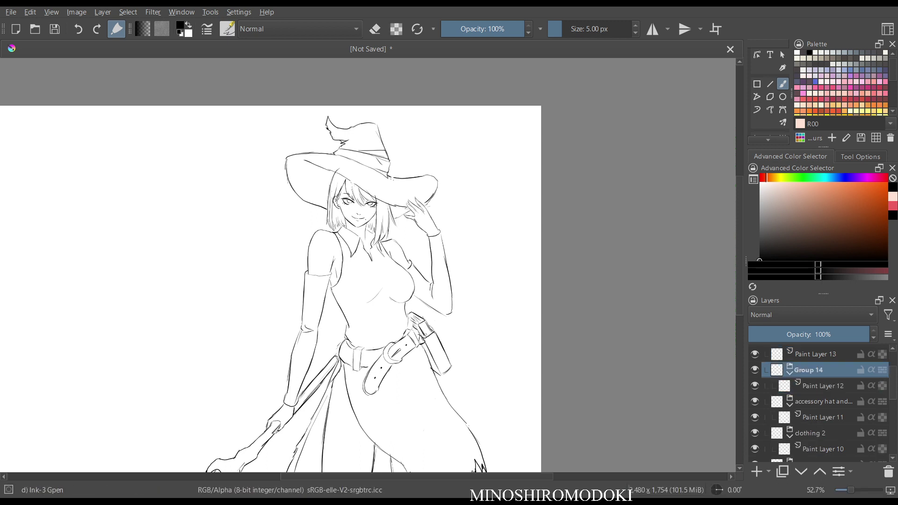
double_click(808, 370)
text(belt)
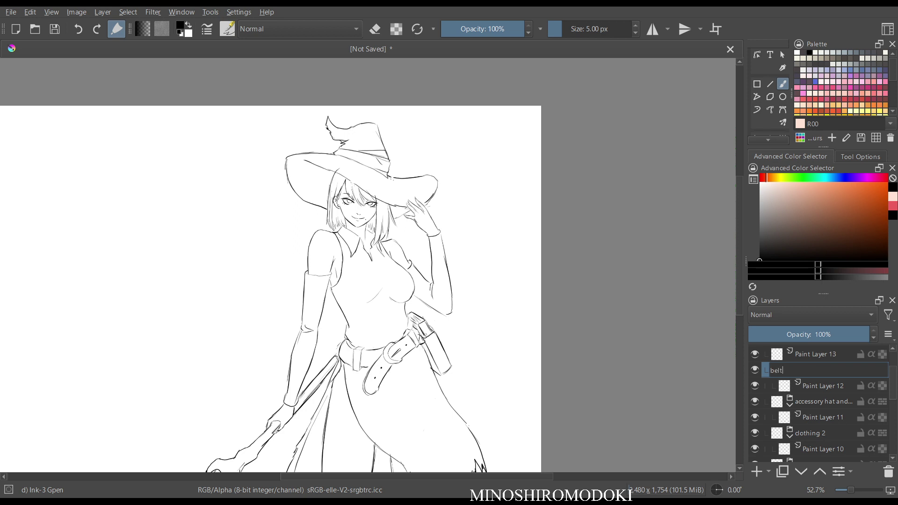
key(Return)
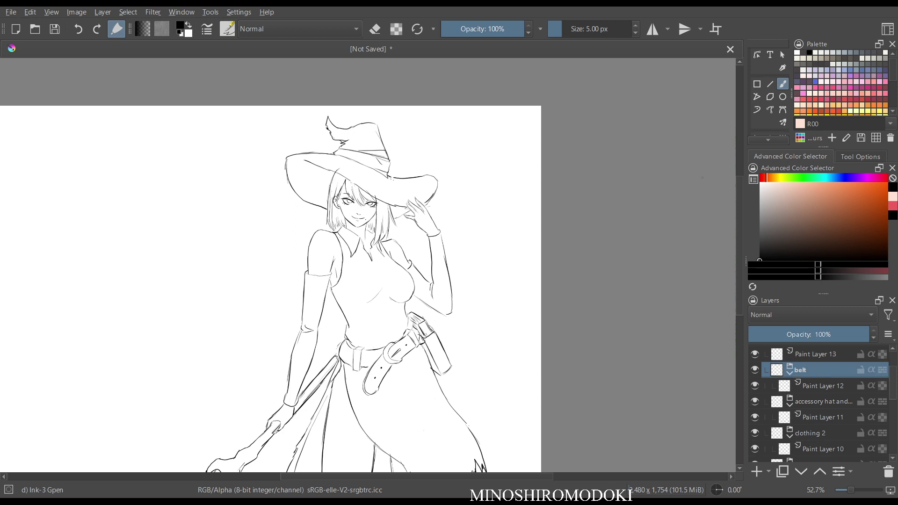
Put Paint Layer 13 into its own group and name the group "staff".
scroll(820, 403, up, 2)
click(815, 400)
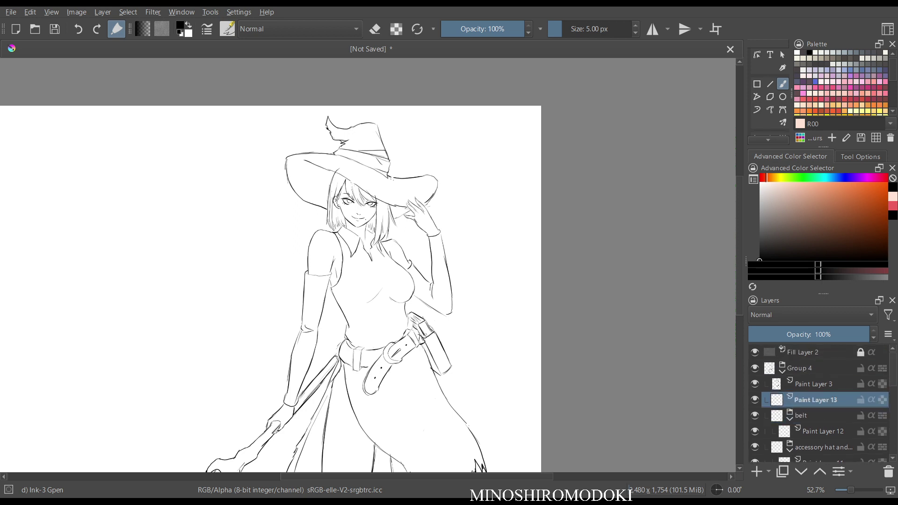
key(ctrl+g)
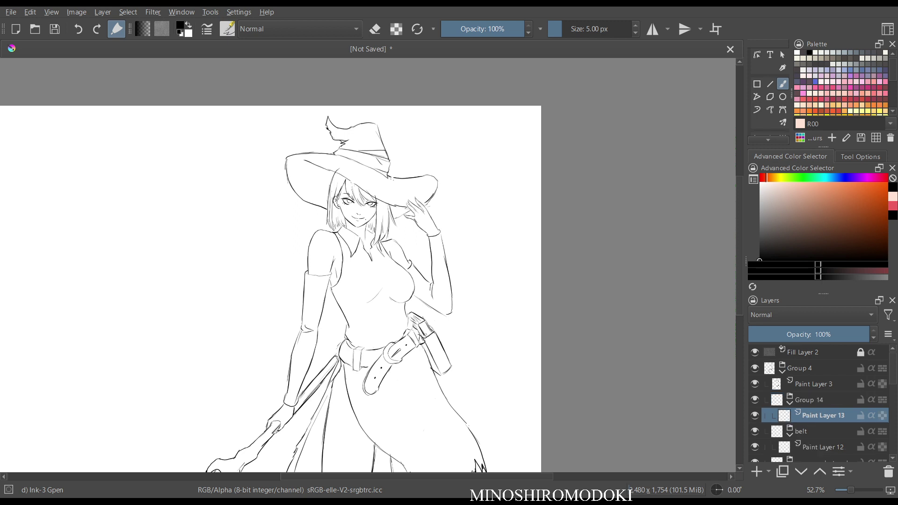
double_click(809, 400)
text(staff)
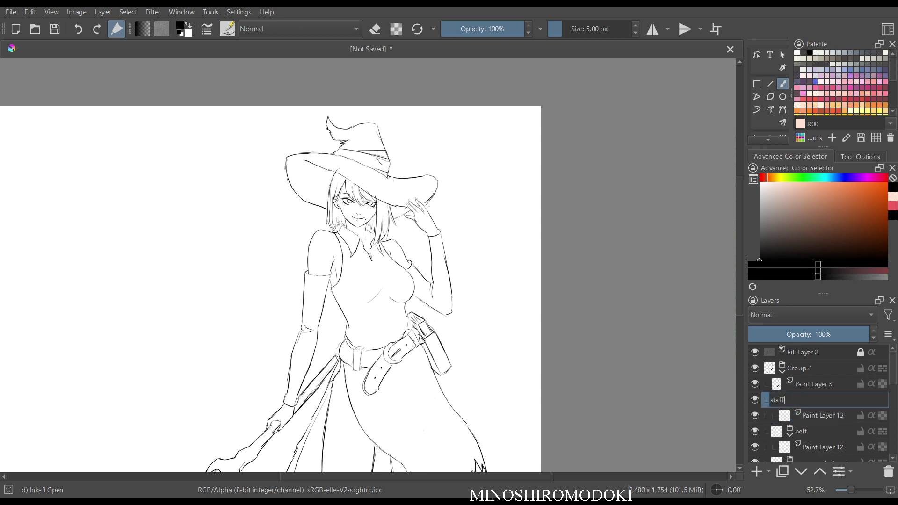
key(Return)
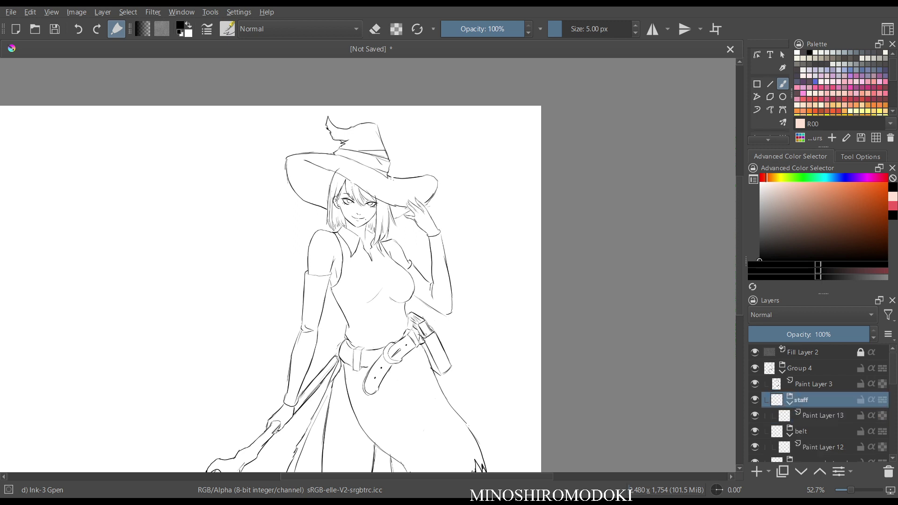
Look over the witch line art as a whole and up close for missing lines.
scroll(823, 403, down, 5)
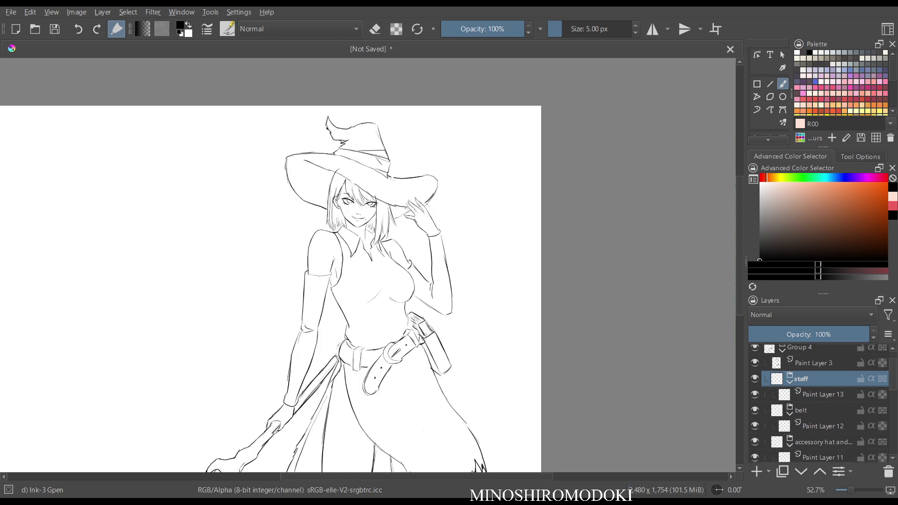
click(822, 423)
scroll(338, 235, up, 2)
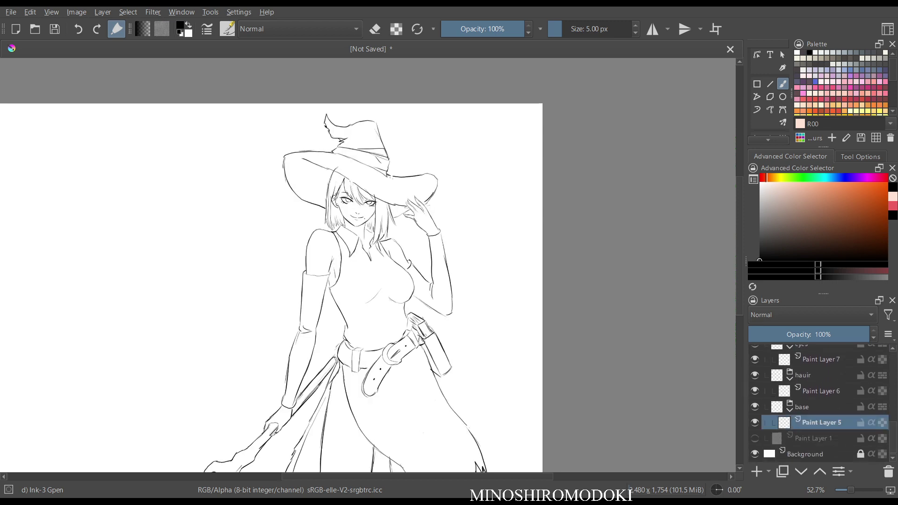
scroll(488, 292, down, 3)
scroll(484, 245, down, 2)
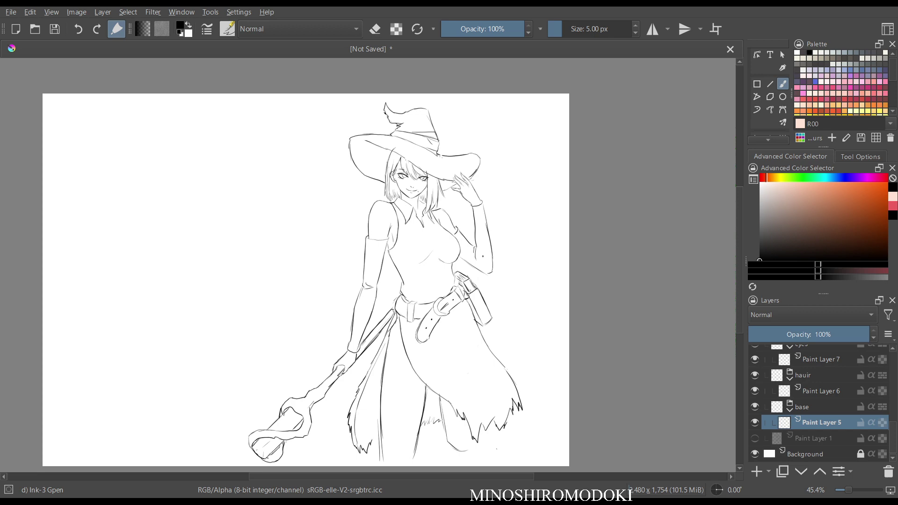
scroll(538, 256, down, 1)
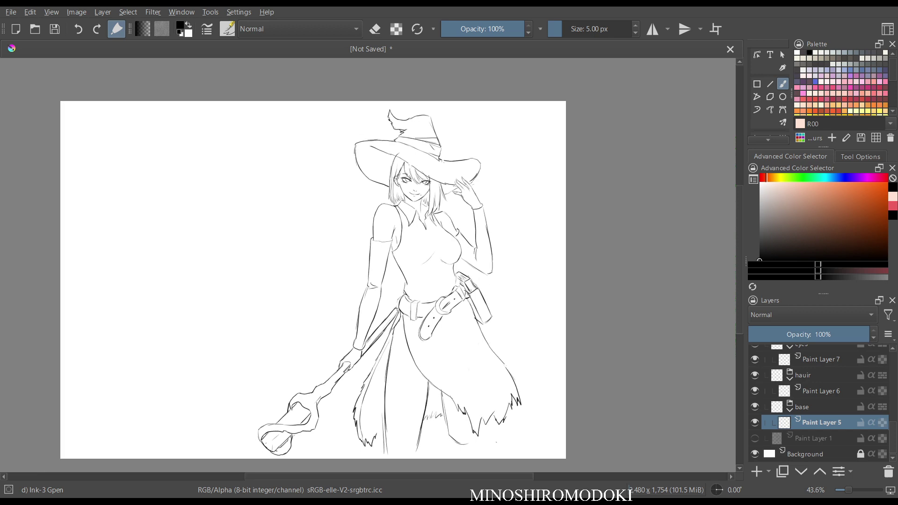
scroll(412, 240, up, 3)
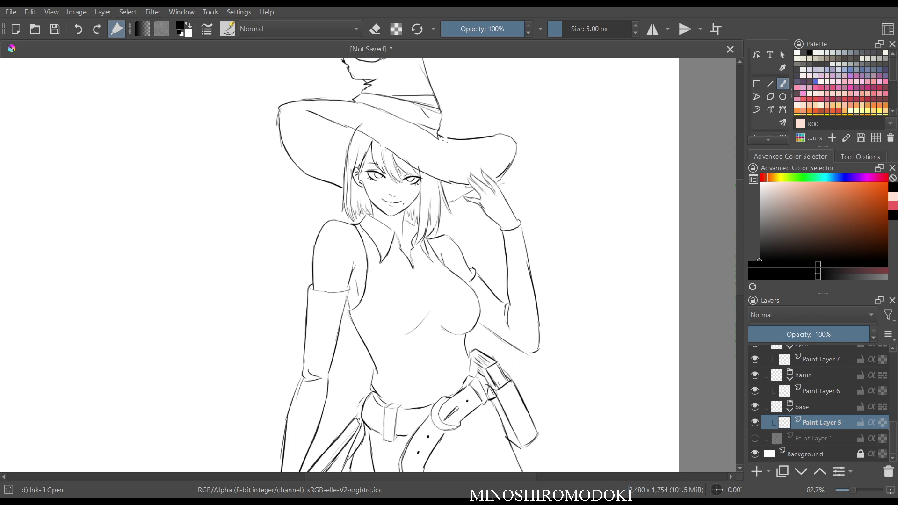
On Paint Layer 3, draw the missing neck line and light fold lines across the chest and waist of the top.
scroll(818, 403, up, 10)
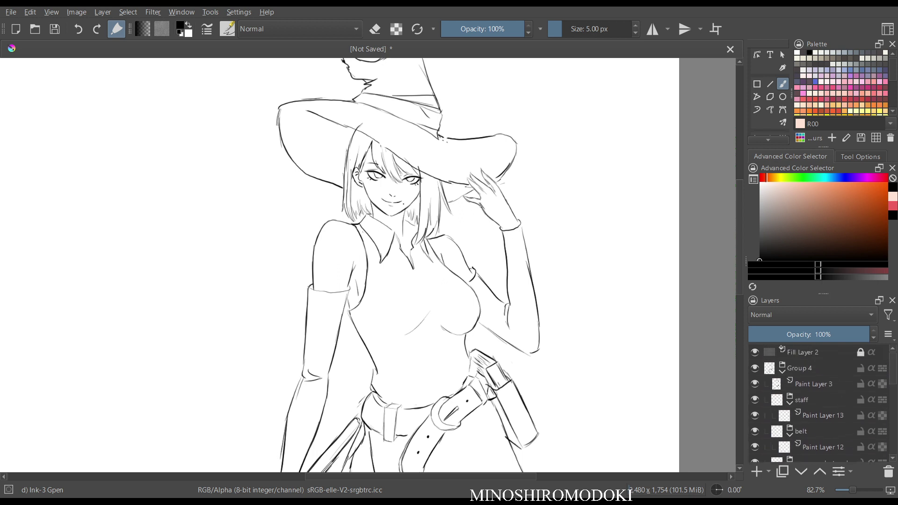
click(814, 384)
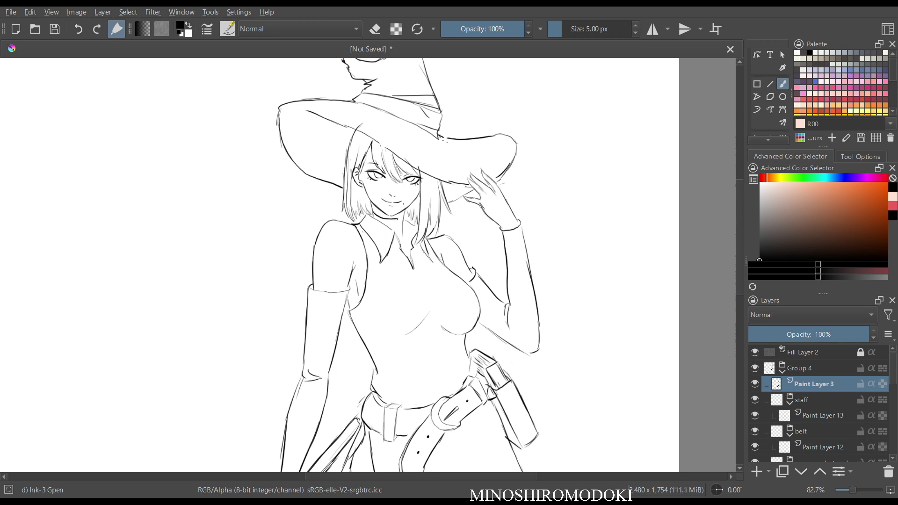
drag(403, 214, 403, 233)
drag(405, 219, 414, 225)
drag(481, 204, 494, 272)
key(m)
key(m)
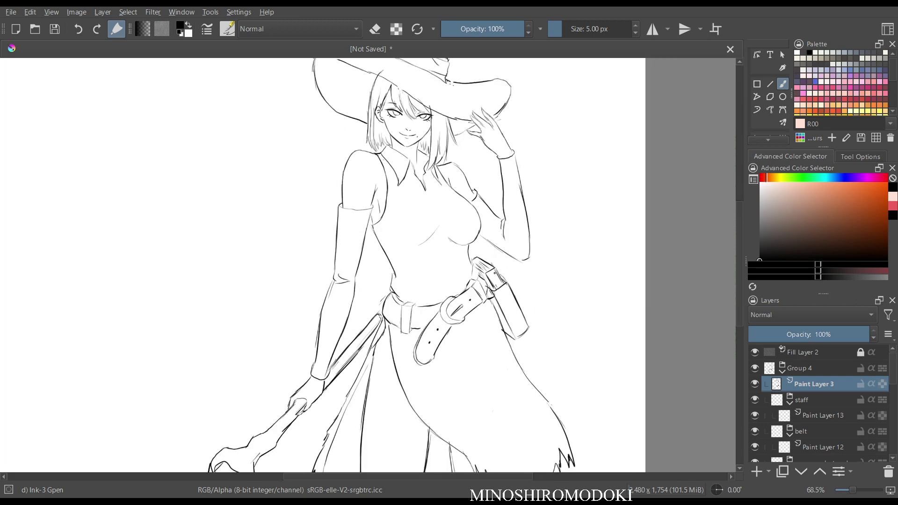
scroll(495, 273, up, 3)
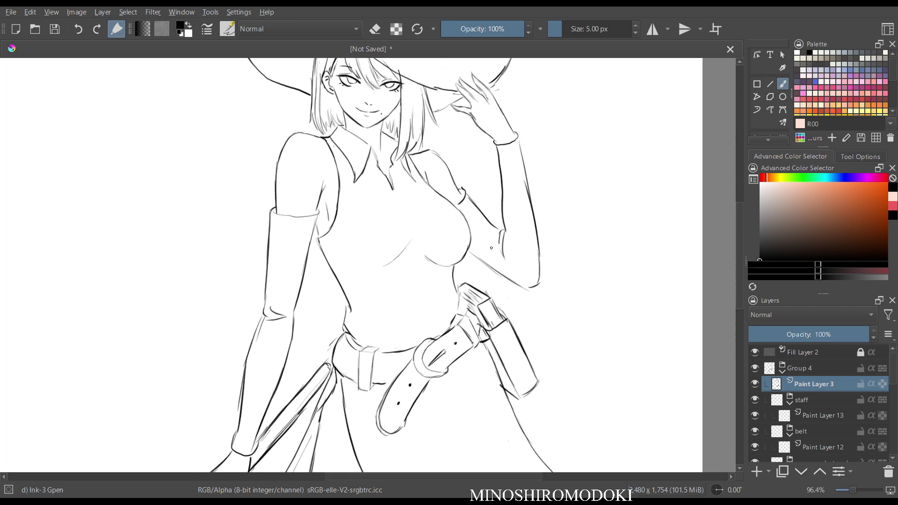
scroll(501, 202, down, 3)
key(m)
key(m)
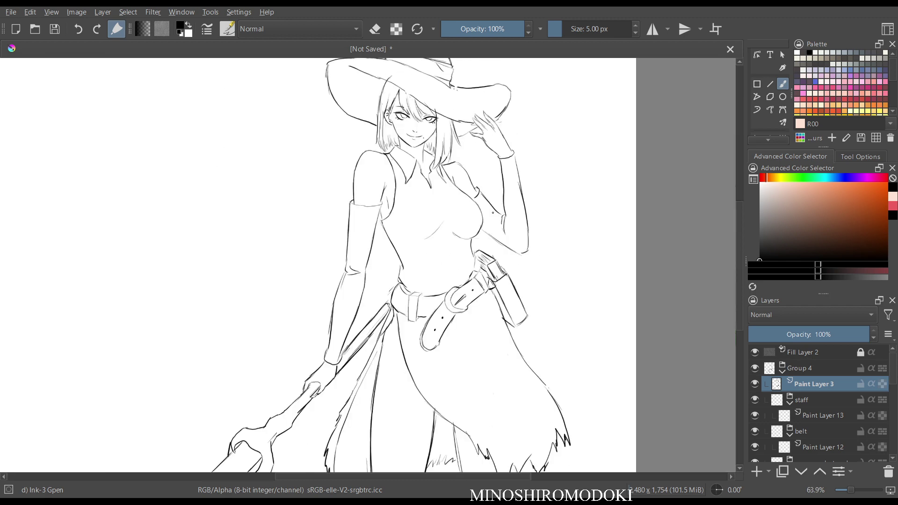
scroll(435, 230, down, 3)
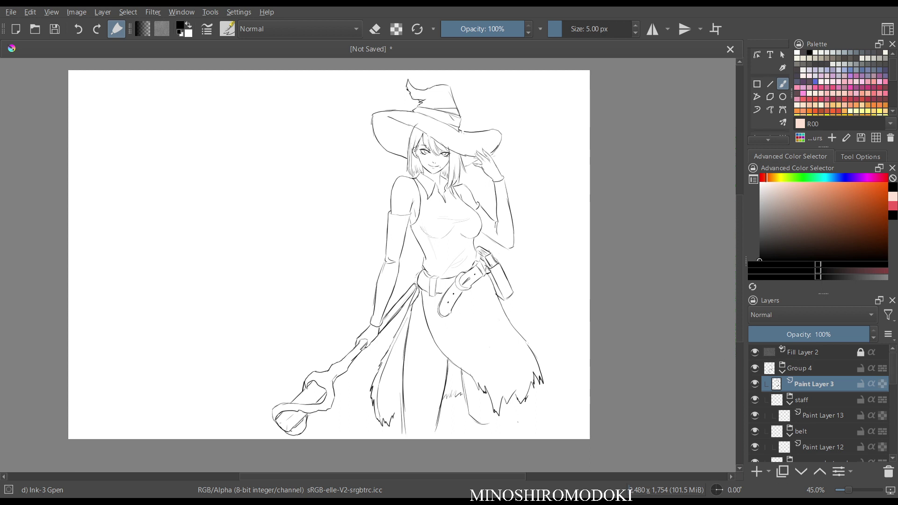
On Paint Layer 5 in the base group, start a magnetic selection tracing the hat from its tip down the crown to the brim.
scroll(824, 403, down, 5)
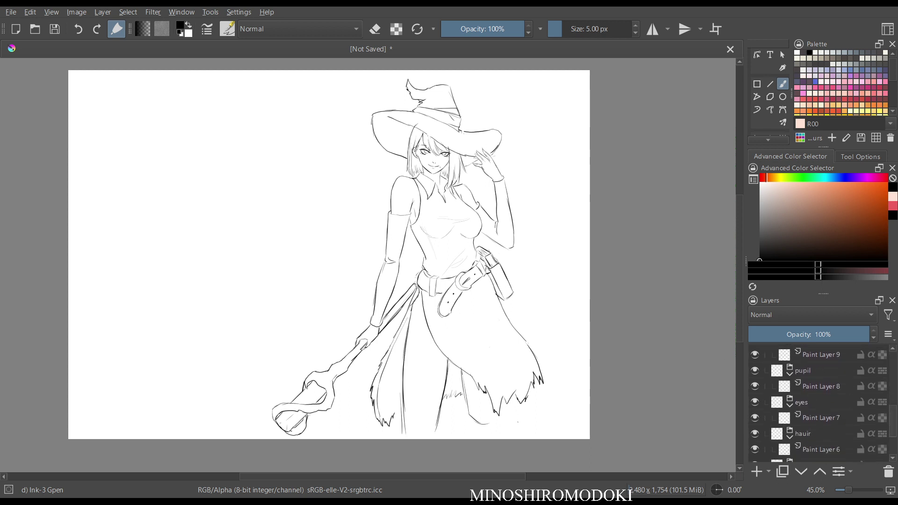
scroll(823, 403, down, 3)
click(821, 422)
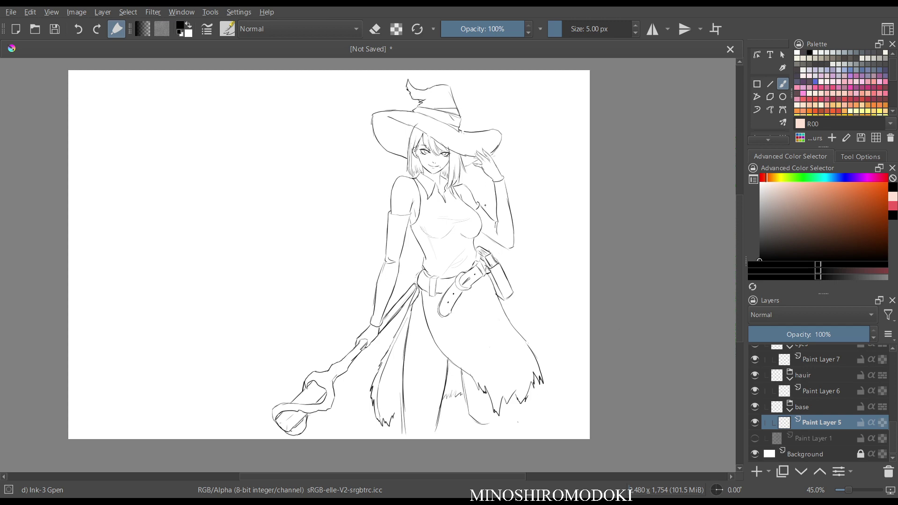
drag(456, 236, 488, 325)
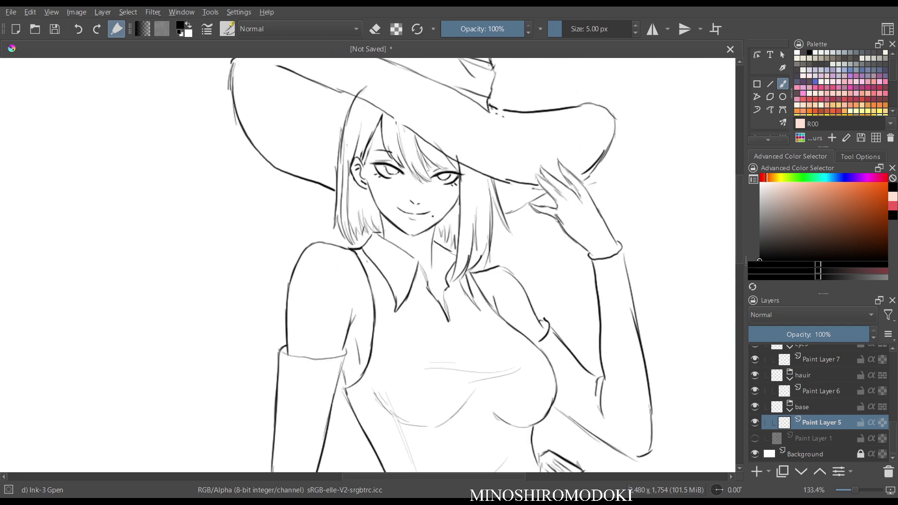
scroll(769, 94, down, 5)
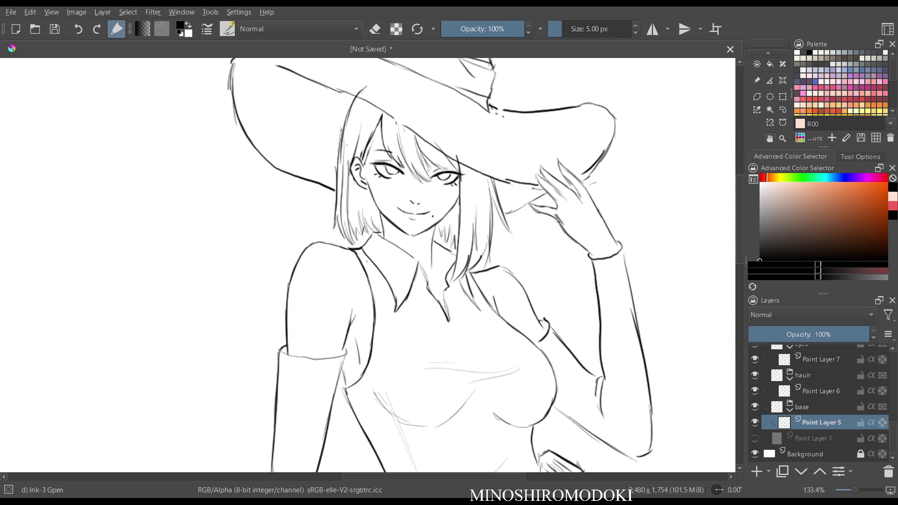
click(783, 123)
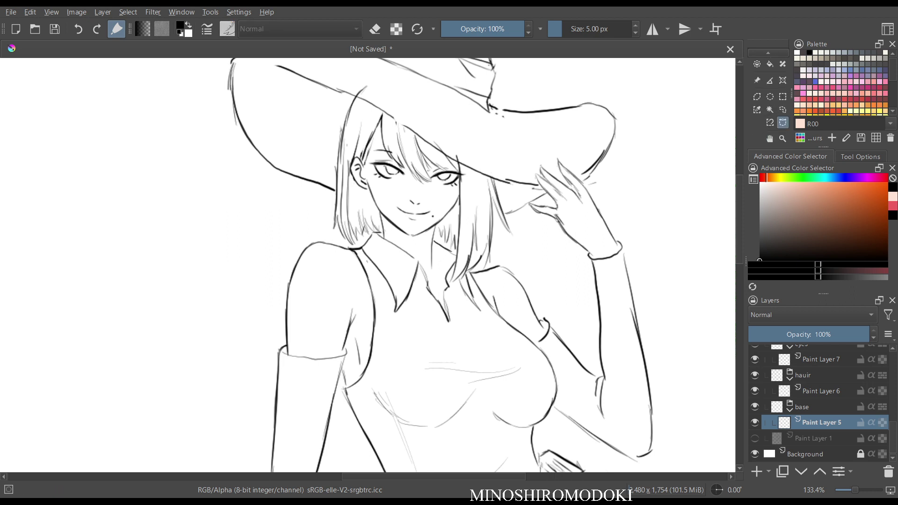
drag(456, 187, 480, 342)
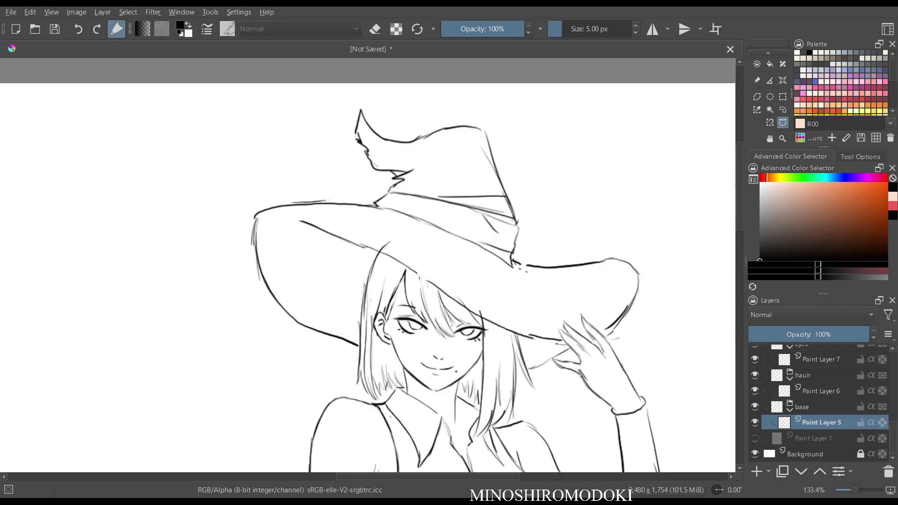
click(360, 110)
click(487, 131)
click(517, 223)
click(513, 260)
click(542, 267)
scroll(649, 406, down, 1)
Continue the magnetic selection along the outer edge of the raised arm, around the elbow and back to the torso.
drag(650, 405, 506, 169)
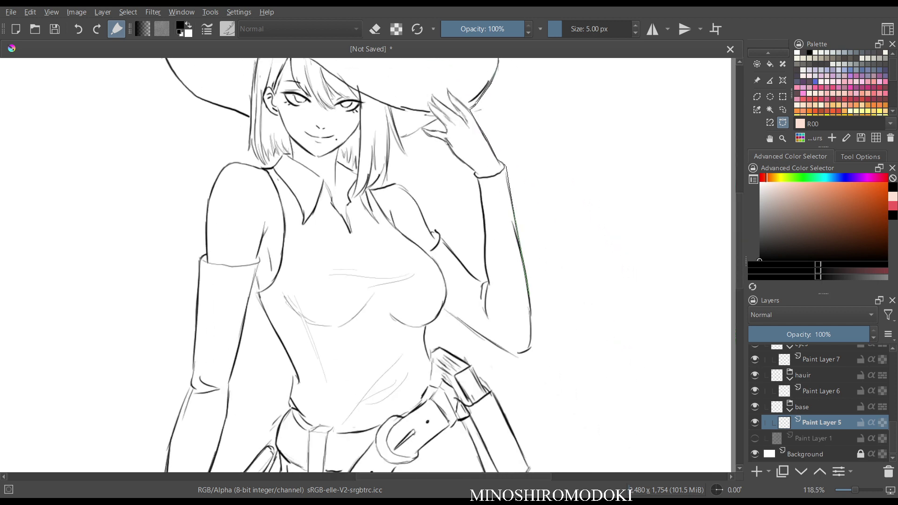
click(530, 350)
click(515, 355)
click(471, 329)
click(442, 307)
Continue the magnetic selection down the waist, around the hip pouch and along the skirt's outer edge.
click(440, 347)
click(491, 392)
drag(490, 392, 438, 230)
click(474, 301)
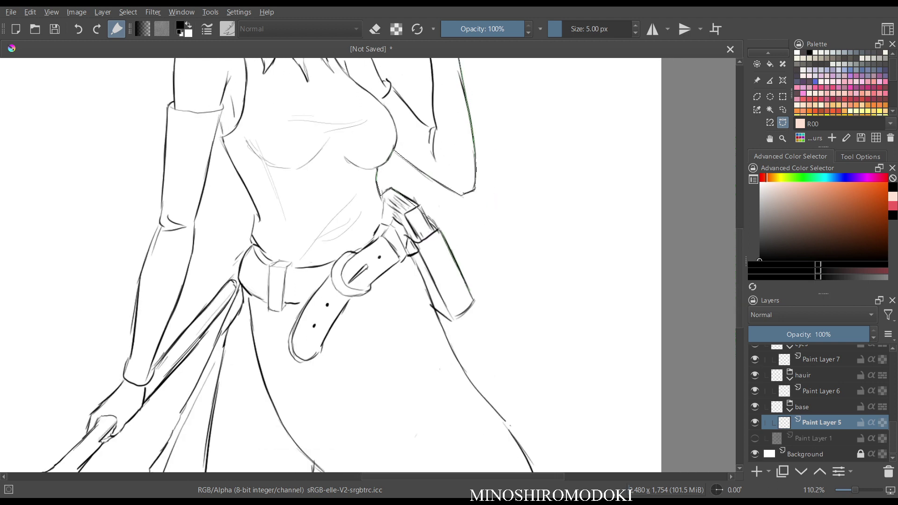
click(450, 321)
click(434, 309)
click(452, 351)
click(476, 387)
drag(489, 347, 462, 228)
click(472, 290)
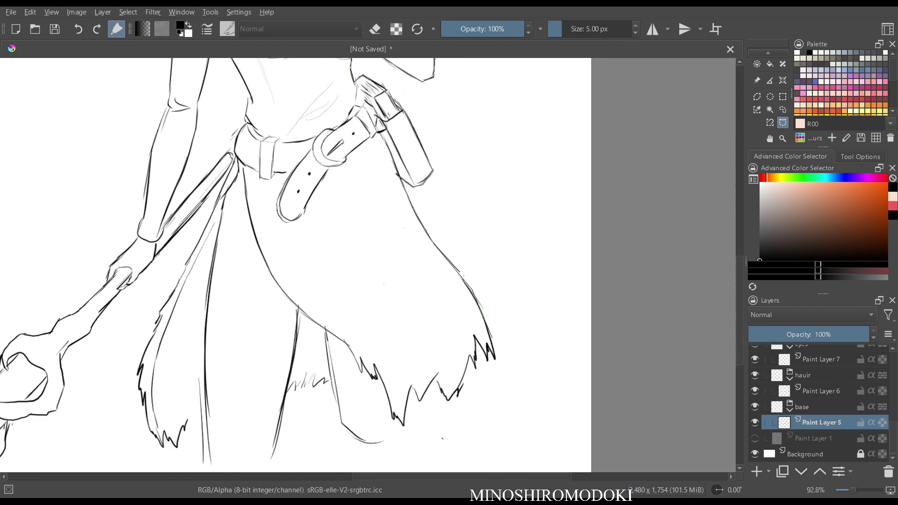
Trace the magnetic selection along the ragged tips of the front skirt hem.
drag(486, 326, 494, 352)
click(495, 359)
click(488, 345)
click(487, 359)
click(474, 335)
click(475, 368)
click(469, 355)
drag(412, 387, 406, 409)
click(404, 425)
drag(386, 390, 393, 416)
drag(372, 377, 387, 398)
mouse_move(370, 354)
mouse_down()
mouse_move(396, 376)
mouse_move(392, 410)
mouse_up()
click(392, 421)
Extend the magnetic selection around both legs, following the torn cloth visible between them.
drag(345, 431, 367, 442)
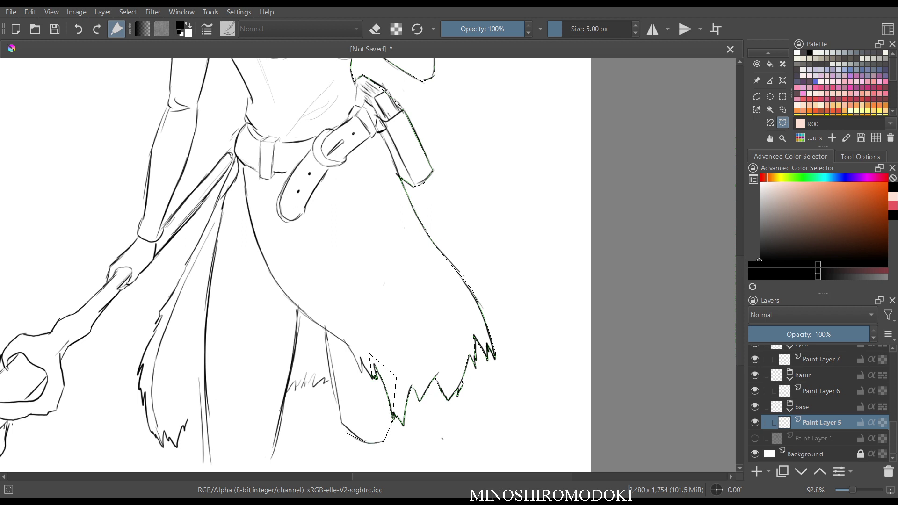
click(343, 429)
click(326, 385)
click(318, 381)
click(314, 376)
key(ctrl+z)
click(272, 456)
Continue the magnetic selection from the front leg along the back skirt panel's ragged hem and up its outer edge.
mouse_move(206, 471)
mouse_down()
mouse_move(203, 432)
mouse_move(192, 416)
mouse_move(200, 412)
mouse_move(177, 446)
mouse_move(162, 448)
mouse_move(143, 397)
mouse_move(139, 376)
mouse_up()
click(143, 395)
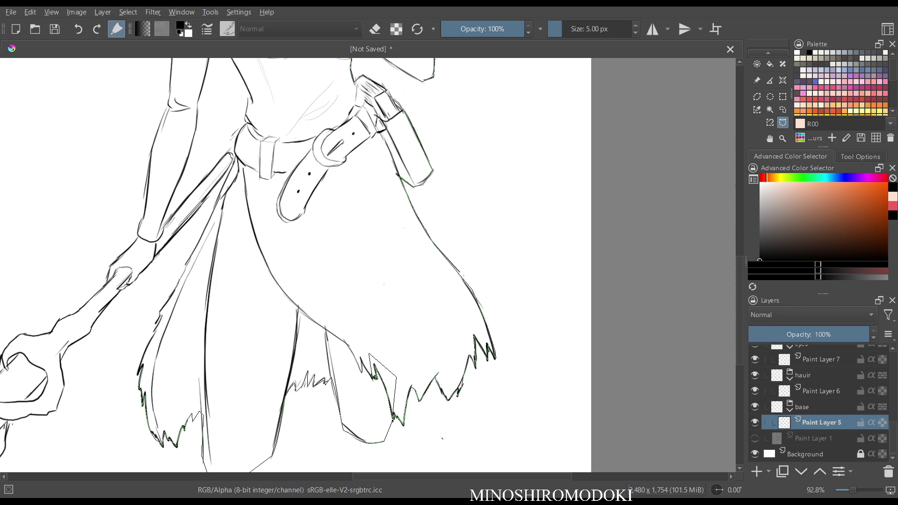
drag(139, 371, 158, 327)
click(179, 281)
scroll(248, 265, up, 2)
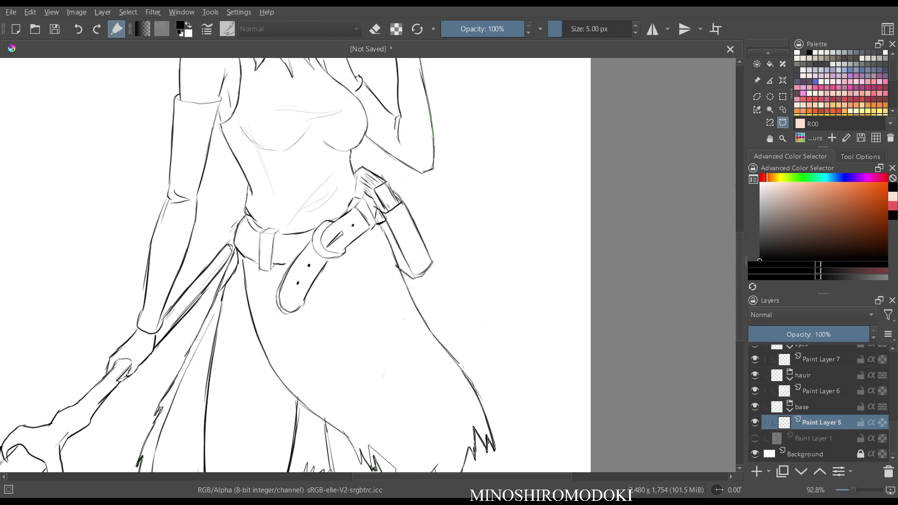
Carry the magnetic selection up the side of the torso to the armpit and down the lowered arm's inner edge.
drag(235, 157, 251, 184)
key(ctrl+z)
click(220, 125)
mouse_move(216, 120)
mouse_down()
mouse_move(187, 256)
mouse_move(162, 320)
mouse_up()
click(160, 320)
Trace the magnetic selection along the staff's lower edge, around its curled head and back up the shaft.
click(118, 380)
drag(99, 404, 88, 426)
scroll(132, 367, down, 1)
drag(151, 377, 298, 158)
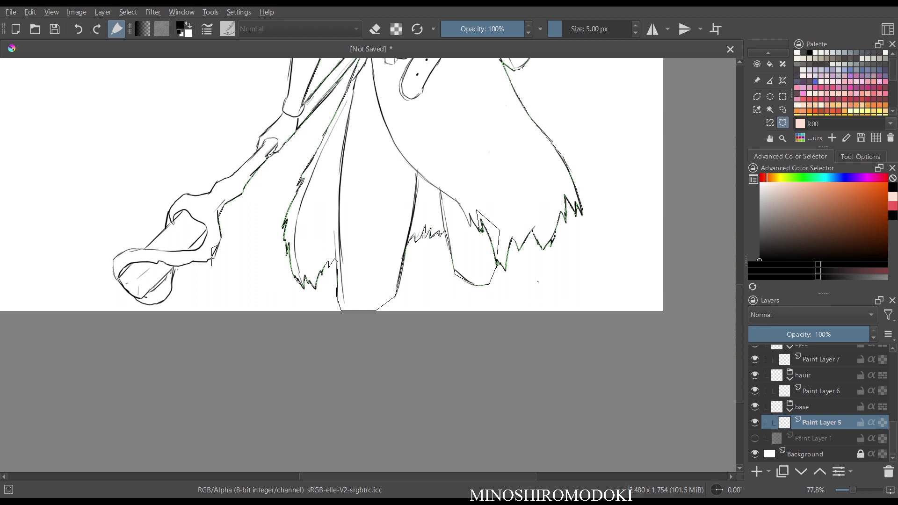
mouse_move(200, 265)
mouse_down()
mouse_move(210, 259)
mouse_move(178, 266)
mouse_up()
mouse_move(152, 261)
mouse_down()
mouse_move(171, 258)
mouse_move(173, 269)
mouse_up()
click(211, 184)
Continue the magnetic selection from the gripping hand up the lowered arm's outer edge to the shoulder.
drag(294, 103, 243, 235)
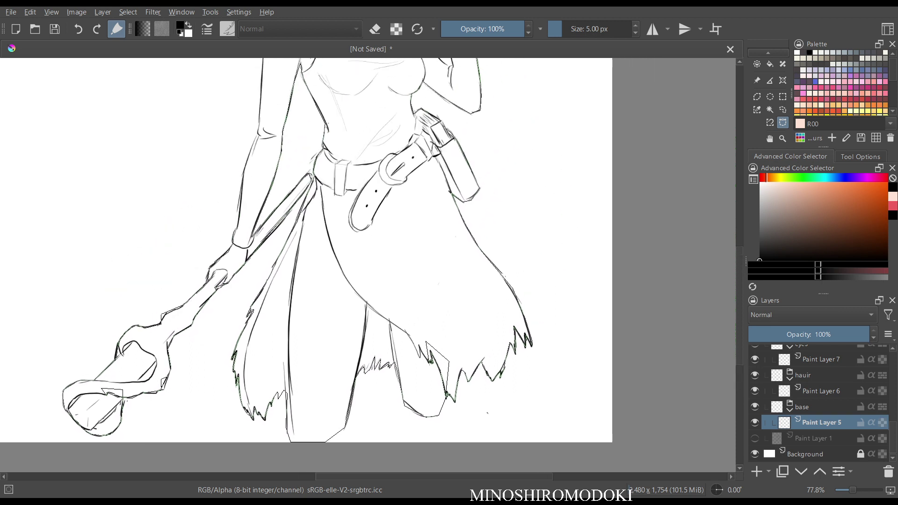
click(243, 177)
click(254, 143)
drag(280, 91, 258, 214)
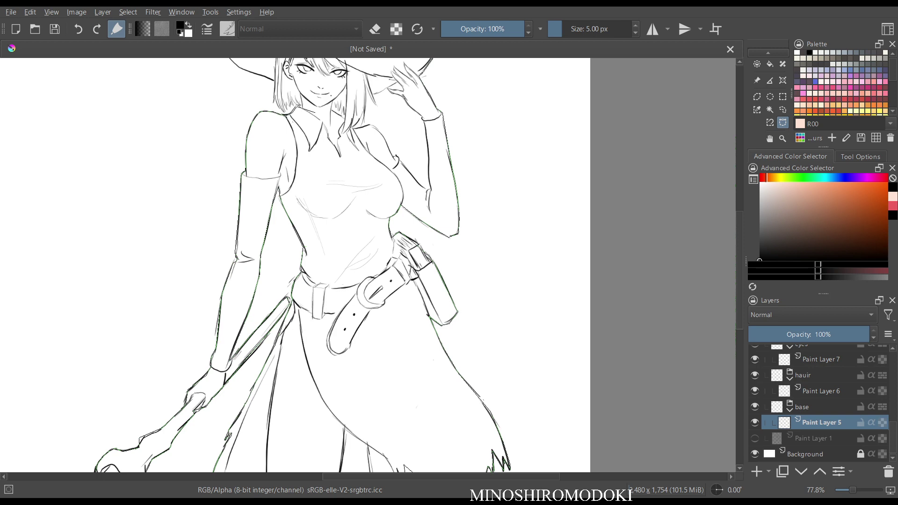
drag(315, 112, 261, 232)
drag(258, 259, 270, 182)
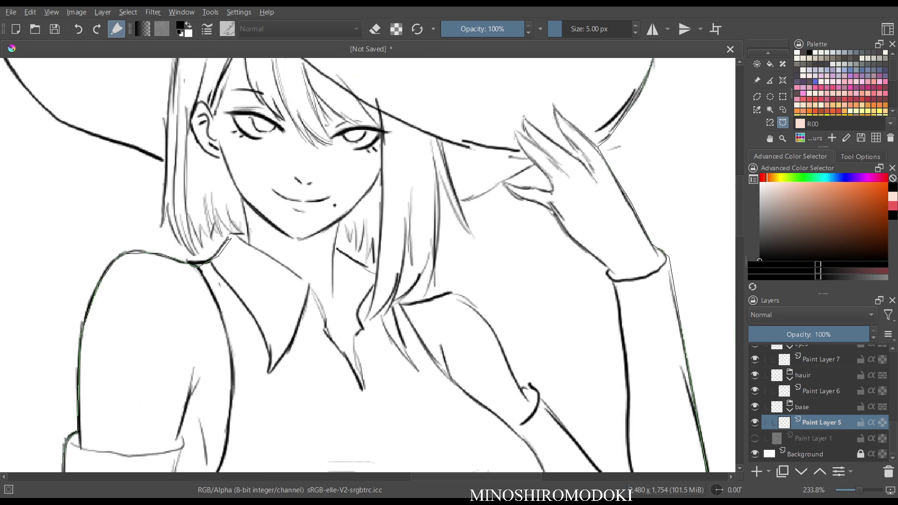
Trace the magnetic selection past the collar, around the jagged hair ends and up the hair's outer edge to the hat.
drag(229, 241, 218, 264)
key(ctrl+z)
mouse_move(217, 214)
mouse_down()
mouse_move(221, 234)
mouse_move(191, 241)
mouse_move(192, 252)
mouse_move(179, 241)
mouse_up()
key(ctrl+z)
click(160, 229)
click(165, 160)
click(142, 150)
Continue the magnetic selection along the underside of the hat brim and around its outer tip.
drag(141, 149, 366, 271)
click(311, 255)
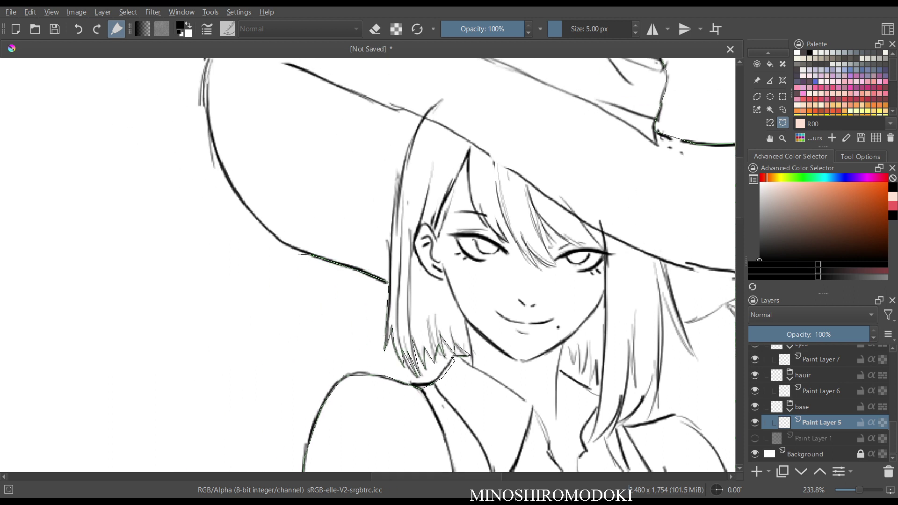
click(282, 243)
click(240, 201)
drag(210, 92, 224, 215)
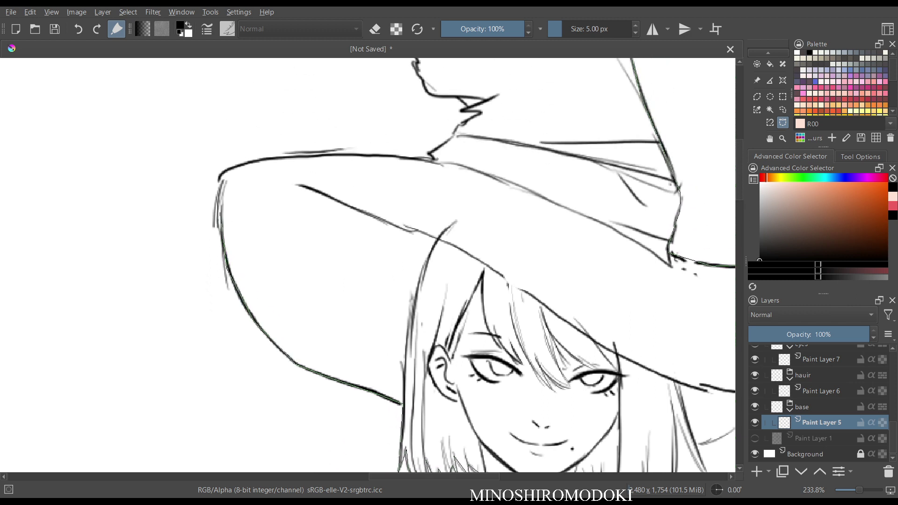
click(217, 209)
click(219, 178)
click(233, 166)
Trace along the top of the brim and the crown's jagged folds, and close the magnetic selection at the hat's tip.
drag(288, 156, 414, 161)
click(481, 113)
click(462, 111)
drag(419, 74, 307, 192)
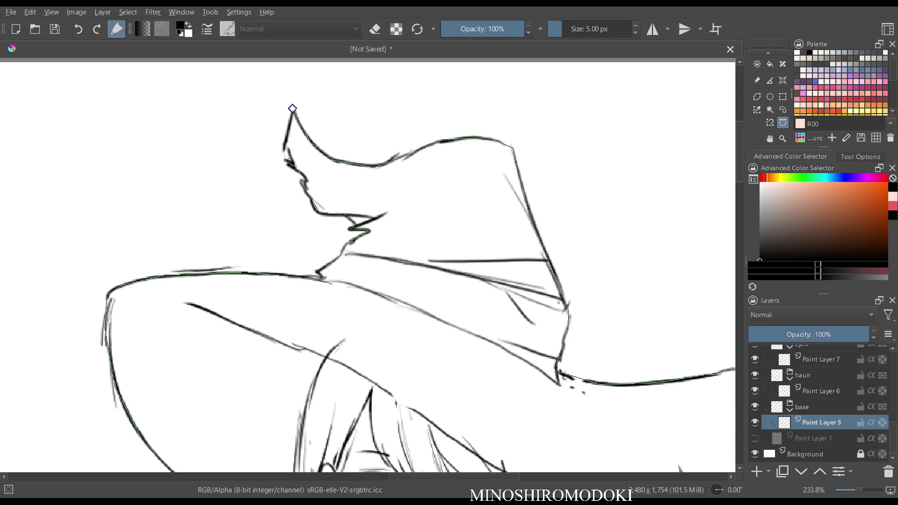
click(293, 108)
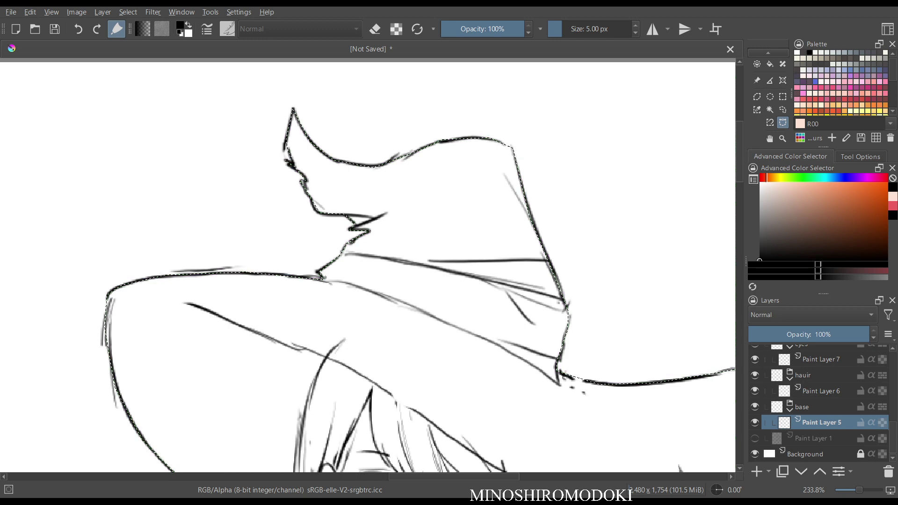
Subtract the empty gap between the hair, shoulder and raised arm from the figure's selection.
drag(416, 166, 325, 354)
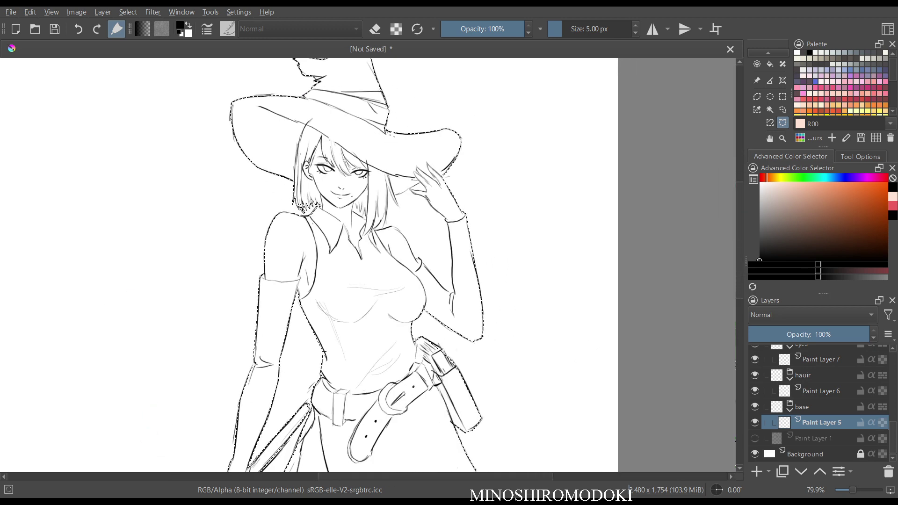
scroll(420, 187, up, 5)
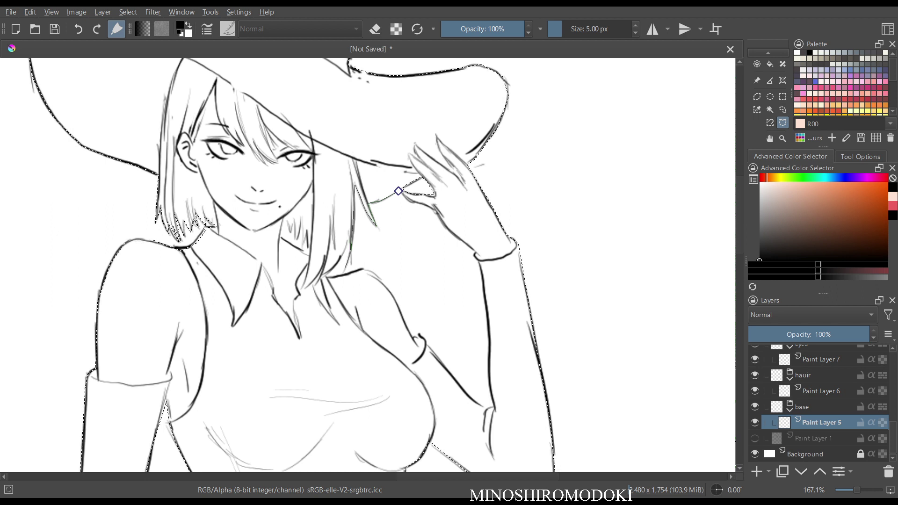
click(345, 269)
click(349, 240)
click(341, 257)
click(398, 190)
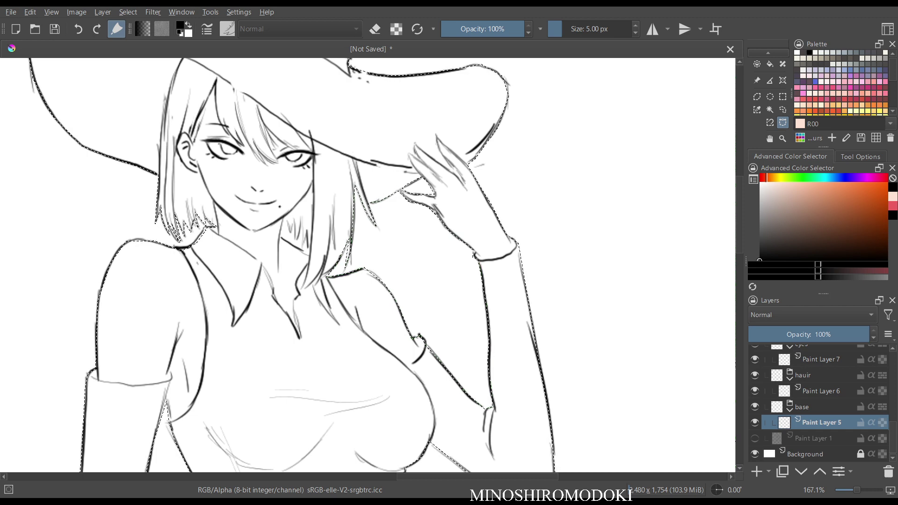
scroll(446, 215, down, 4)
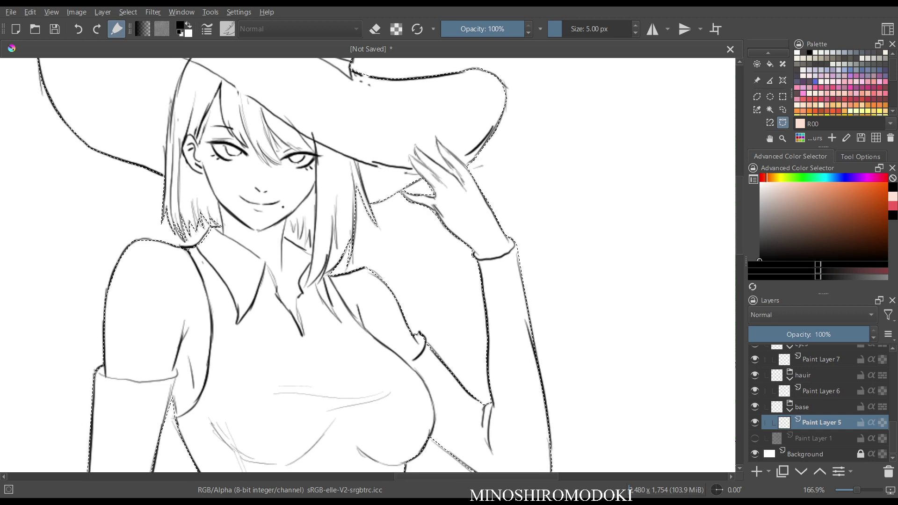
Fill the selected figure on Paint Layer 5 with the pale peach palette colour R00 and check the silhouette.
key(f)
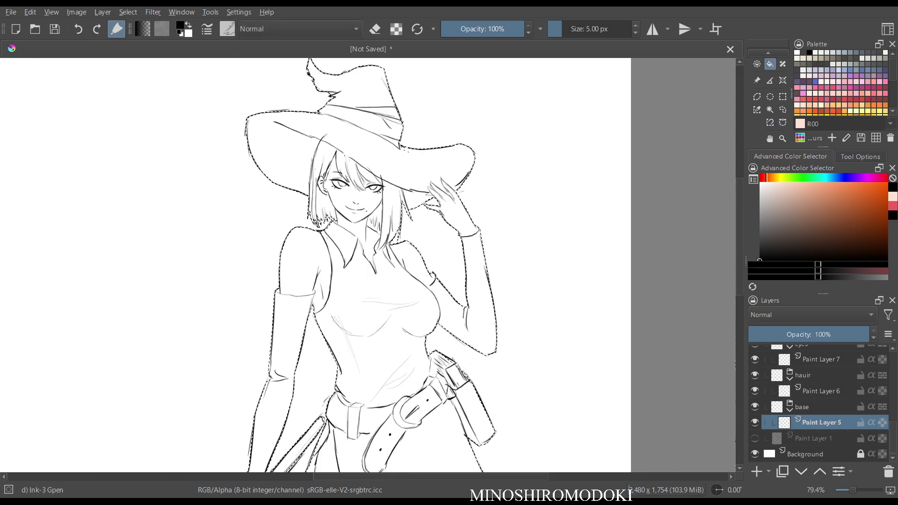
click(809, 93)
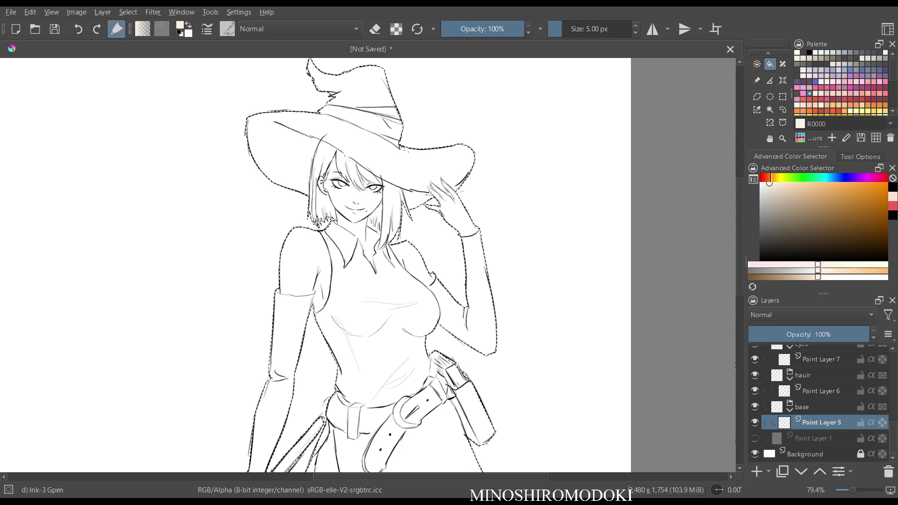
click(821, 93)
key(shift+BackSpace)
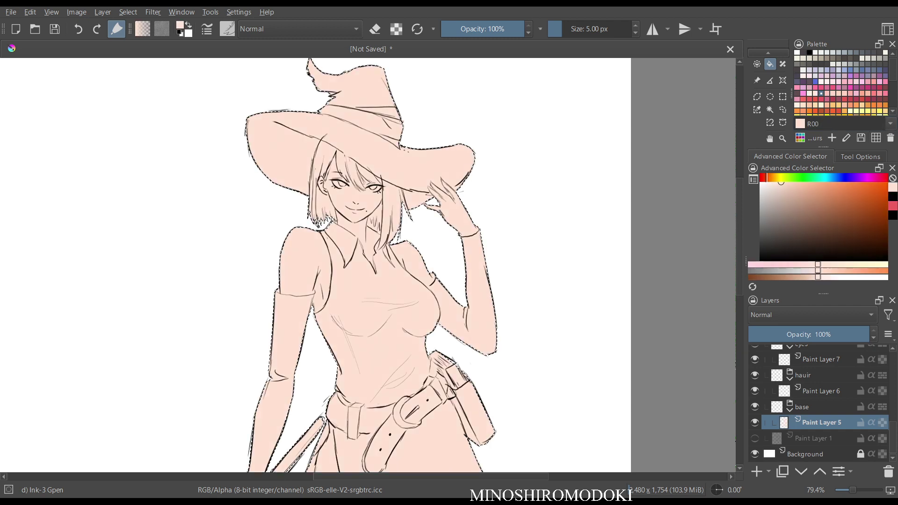
key(m)
key(m)
scroll(444, 293, down, 3)
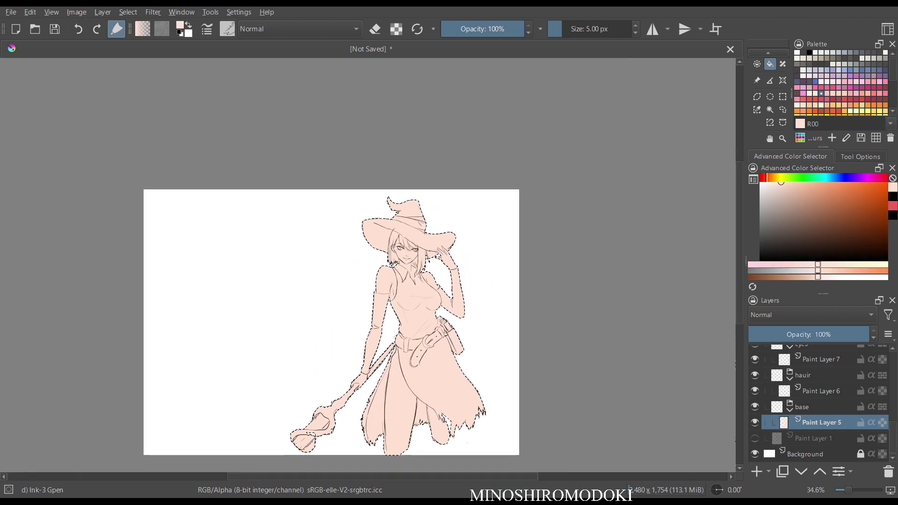
scroll(444, 293, up, 4)
drag(444, 293, 437, 317)
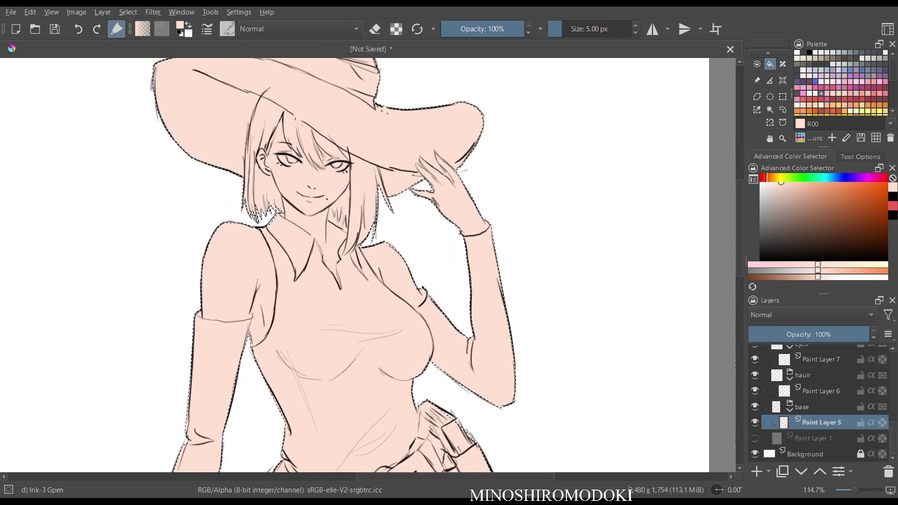
Set the opacity of the overlay Fill Layer 2 above the drawing to 28%.
scroll(820, 403, up, 6)
click(819, 352)
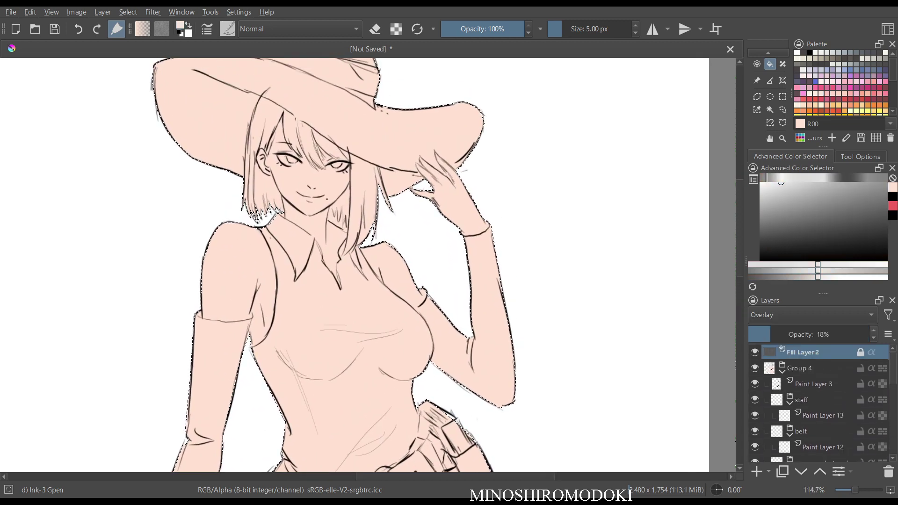
drag(769, 334, 750, 334)
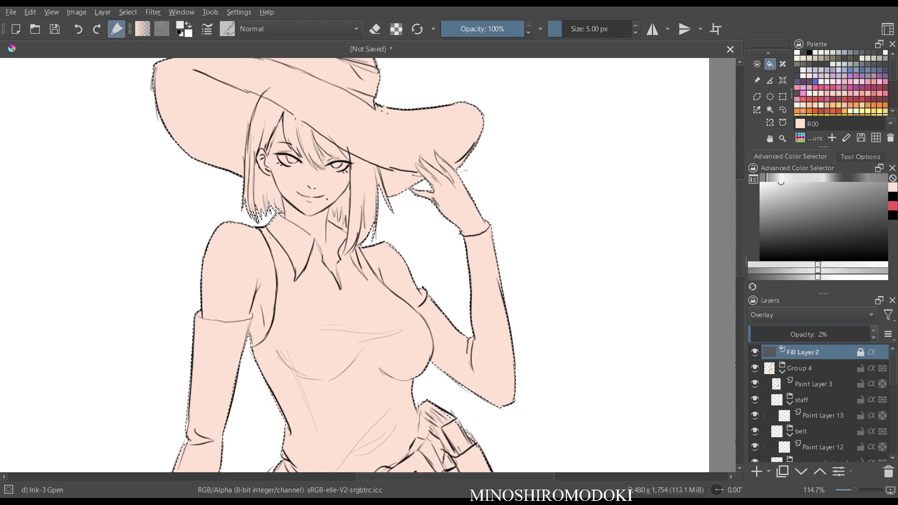
scroll(819, 402, down, 5)
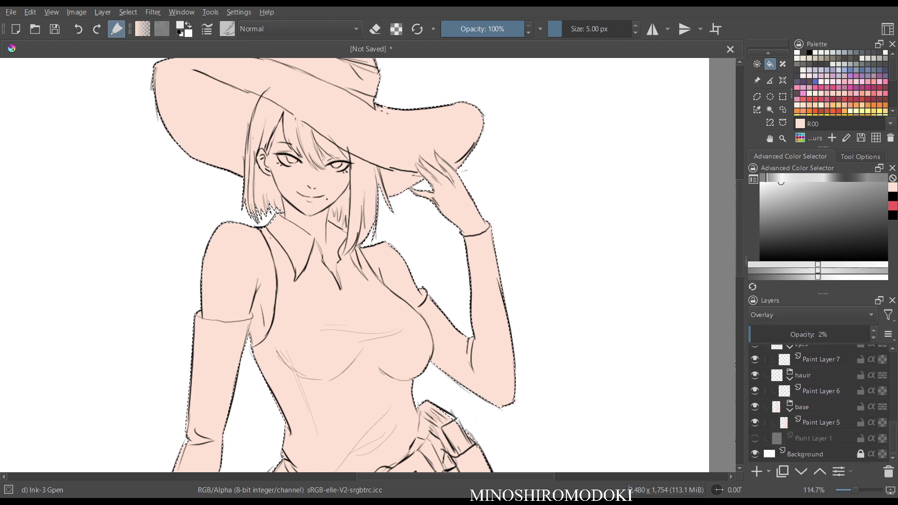
scroll(819, 402, up, 5)
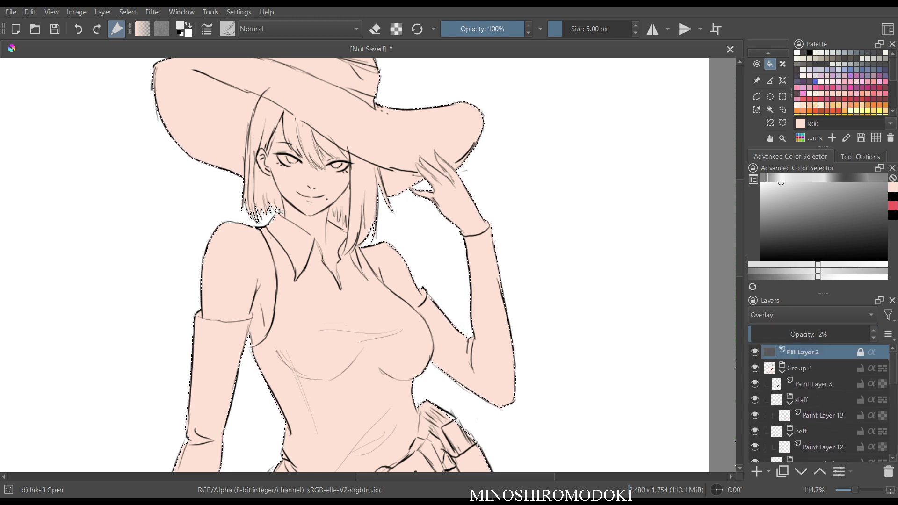
drag(751, 335, 782, 334)
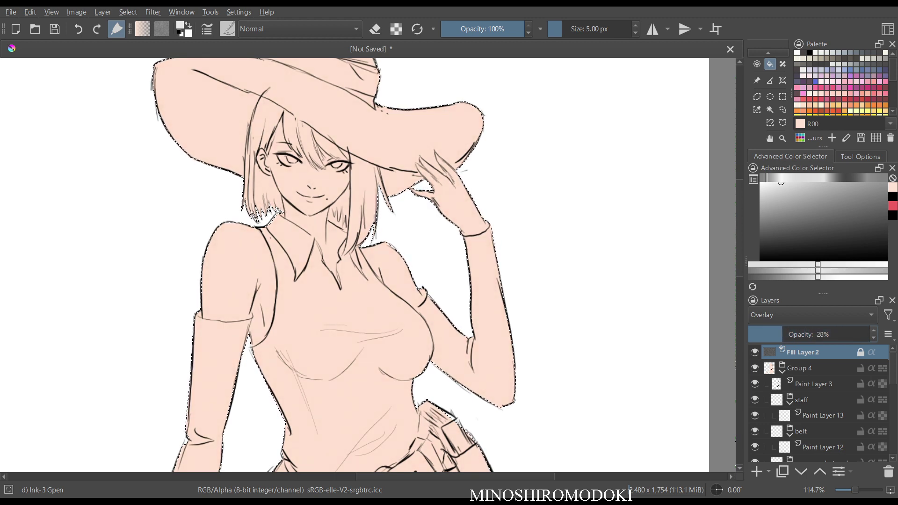
Return to Paint Layer 5 in the base group and review the filled figure as a whole and up close.
scroll(819, 403, down, 10)
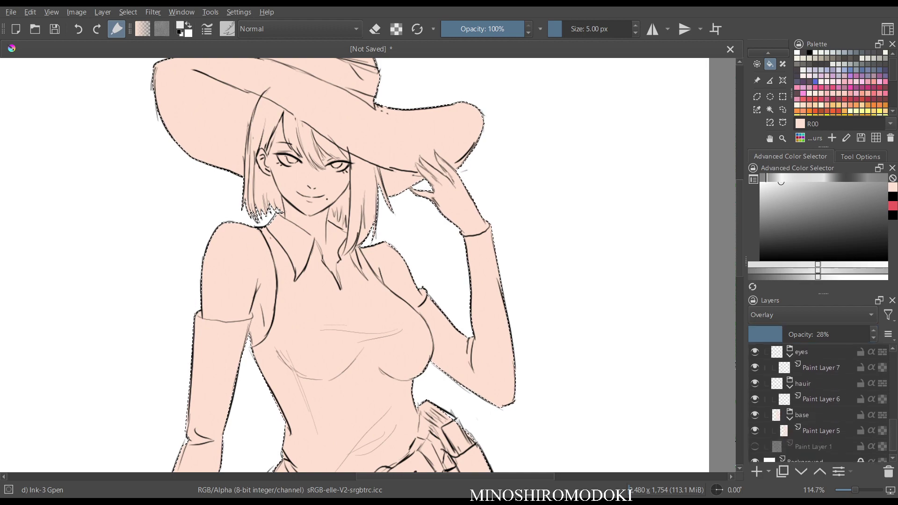
click(821, 431)
scroll(388, 250, down, 5)
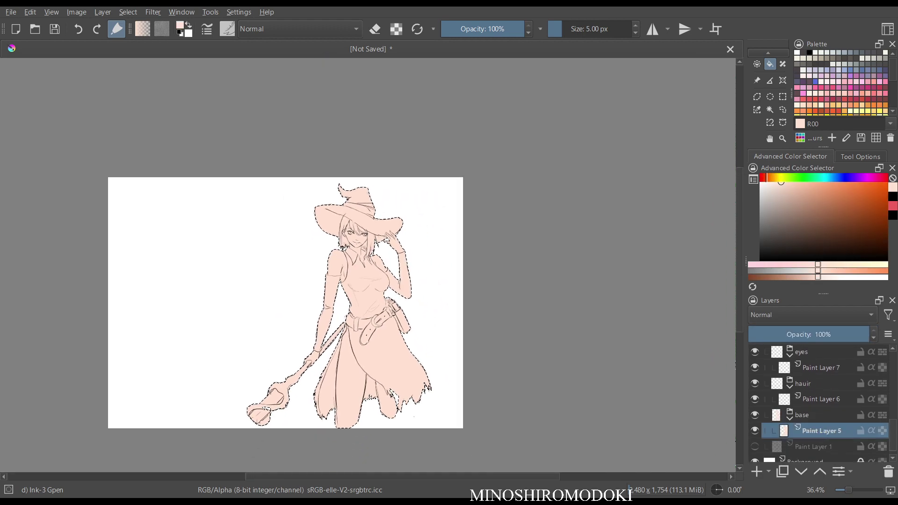
scroll(388, 250, up, 5)
drag(388, 251, 390, 308)
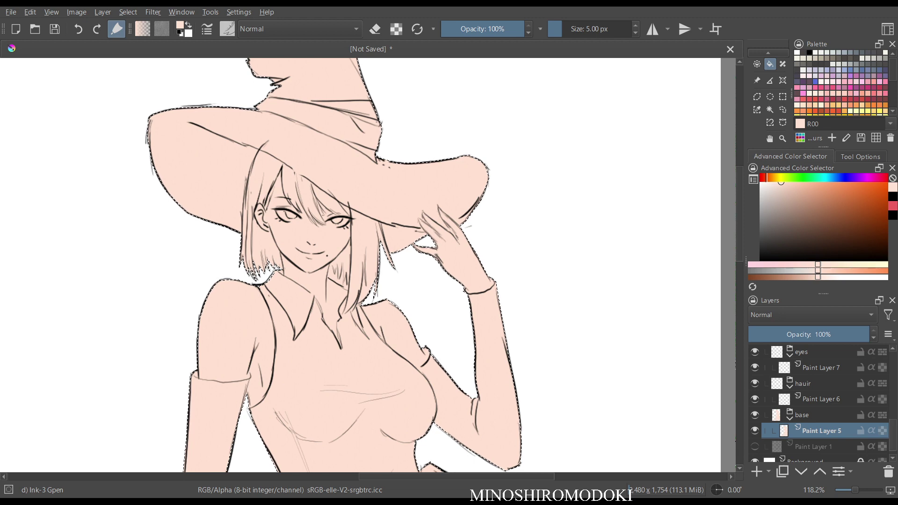
Make Paint Layer 6 in the hauir group active and choose a light warm grey for the hair.
scroll(823, 403, up, 3)
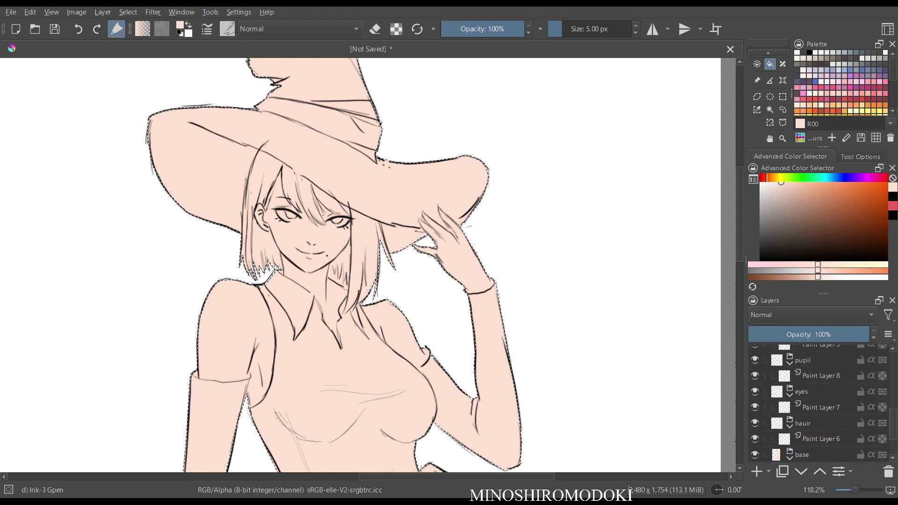
scroll(823, 403, down, 3)
click(820, 405)
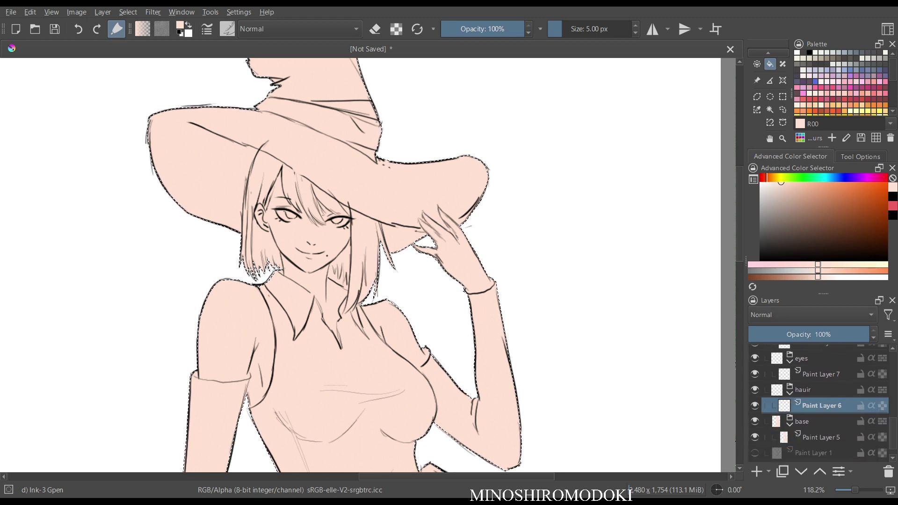
drag(780, 182, 768, 199)
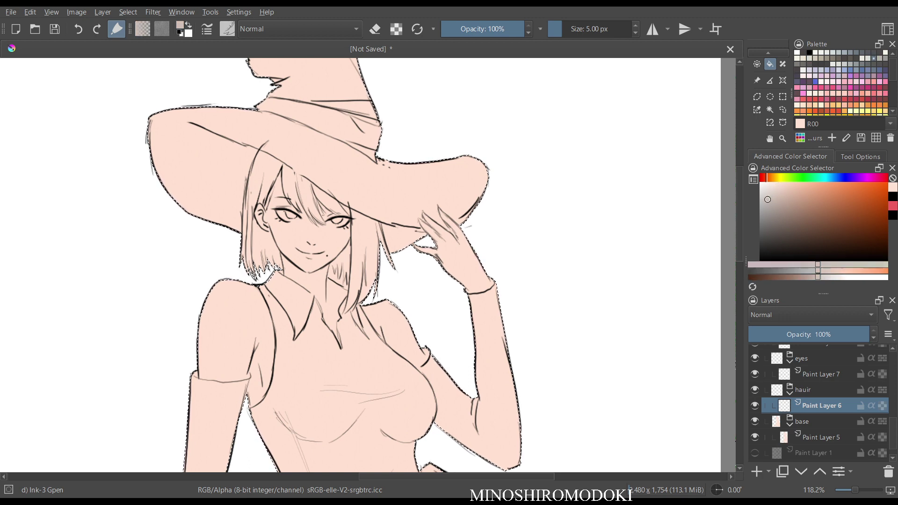
Clear the figure's selection and start a hair outline from the hat brim, around the locks beside the ear, up to the fringe.
scroll(314, 253, up, 3)
drag(314, 252, 391, 358)
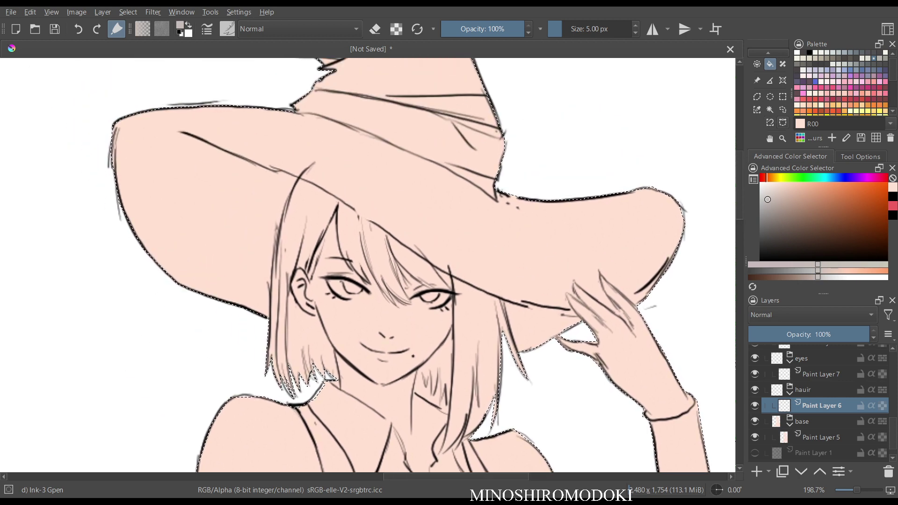
click(782, 122)
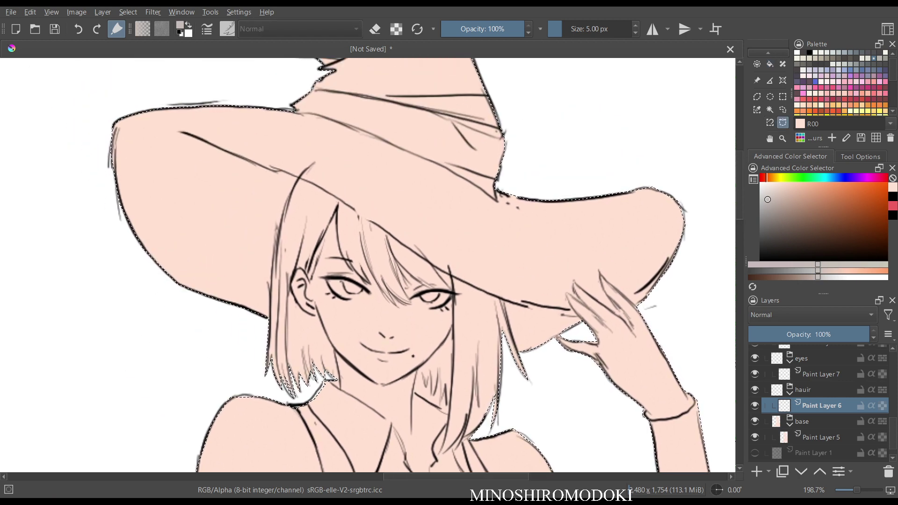
key(ctrl+shift+a)
scroll(204, 429, up, 2)
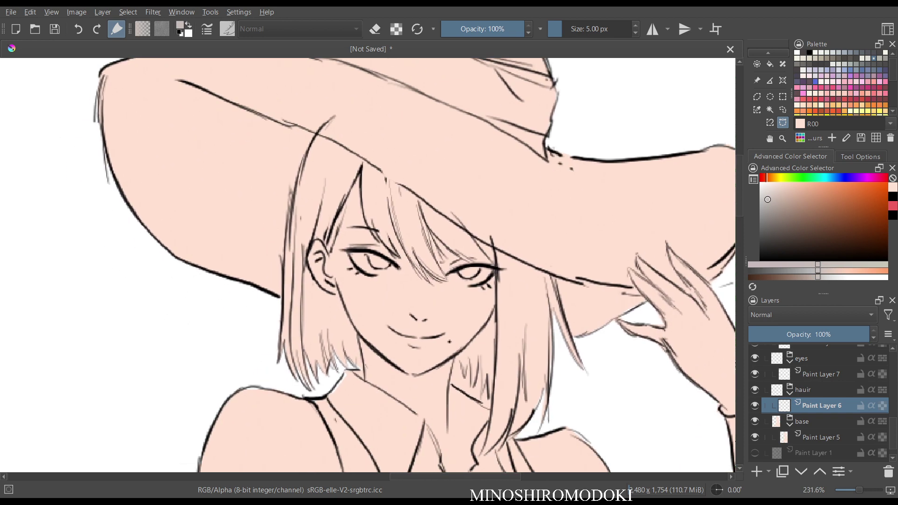
click(316, 134)
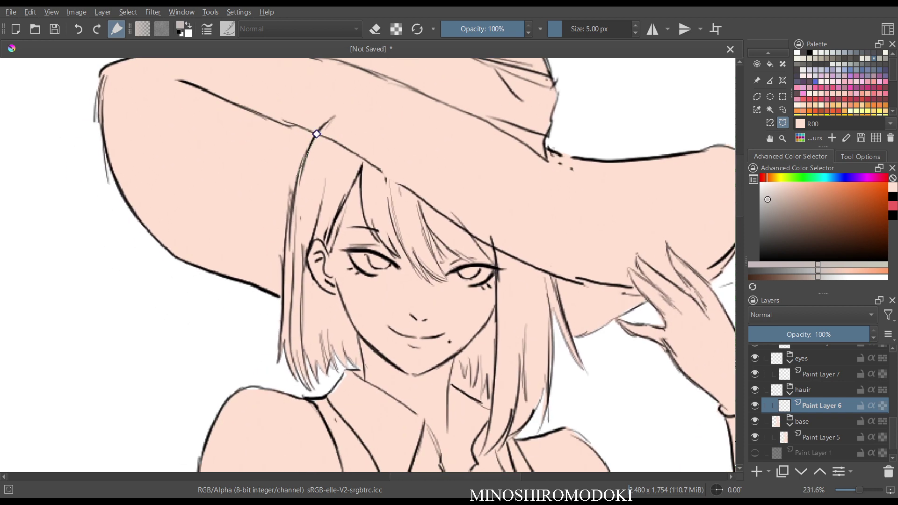
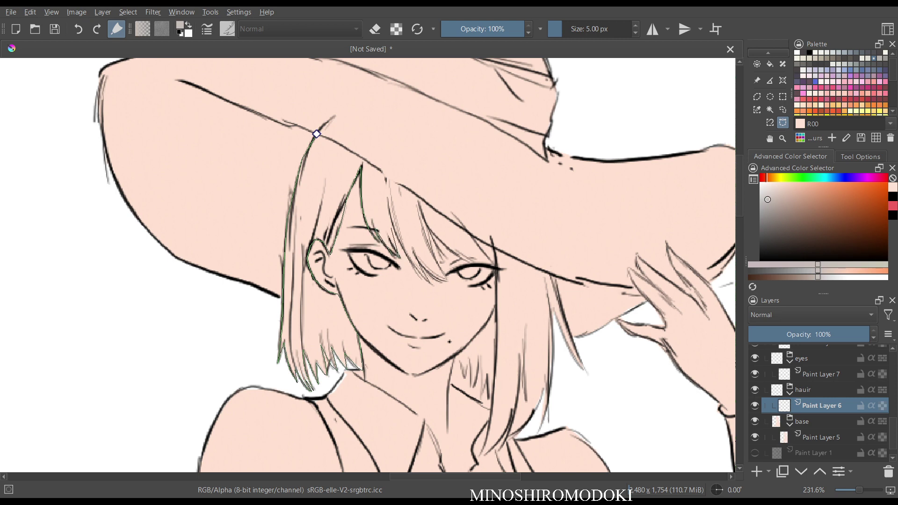
key(ctrl+z)
Continue the hair outline along the fringe strands over the eyes and down the far cheek towards the chin.
drag(389, 218, 420, 278)
drag(432, 275, 452, 282)
mouse_move(427, 235)
mouse_down()
mouse_move(432, 249)
mouse_move(494, 264)
mouse_up()
click(498, 268)
click(465, 346)
drag(529, 237, 529, 196)
drag(530, 278, 509, 28)
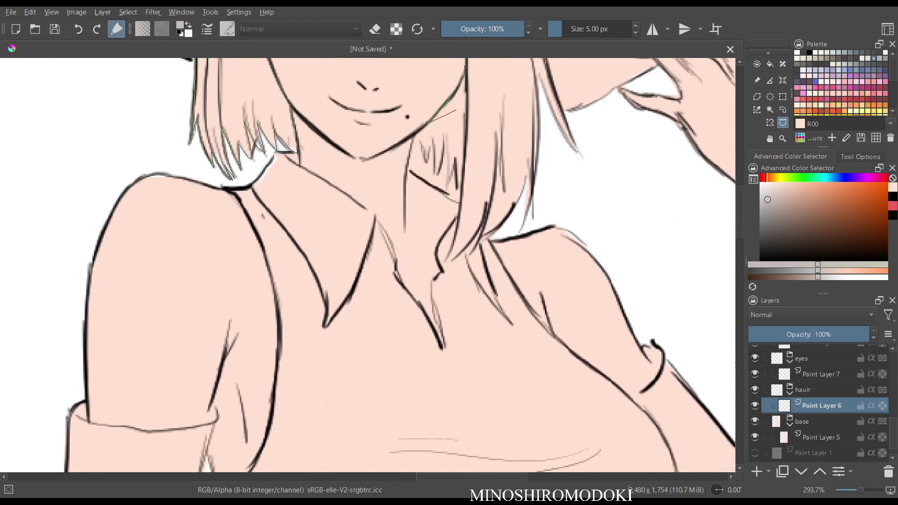
Extend the hair outline around the pointed tips beside the neck and the ends of the long lock over the collar.
key(ctrl+z)
mouse_move(420, 141)
mouse_down()
mouse_move(409, 157)
mouse_move(428, 159)
mouse_up()
mouse_move(439, 168)
mouse_down()
mouse_move(446, 139)
mouse_move(448, 185)
mouse_move(453, 171)
mouse_move(458, 180)
mouse_move(456, 235)
mouse_move(478, 238)
mouse_move(488, 206)
mouse_up()
click(497, 144)
click(505, 192)
mouse_move(501, 183)
mouse_down()
mouse_move(495, 120)
mouse_move(480, 147)
mouse_move(480, 197)
mouse_move(484, 188)
mouse_move(490, 201)
mouse_move(481, 236)
mouse_move(517, 202)
mouse_move(530, 172)
mouse_up()
click(528, 173)
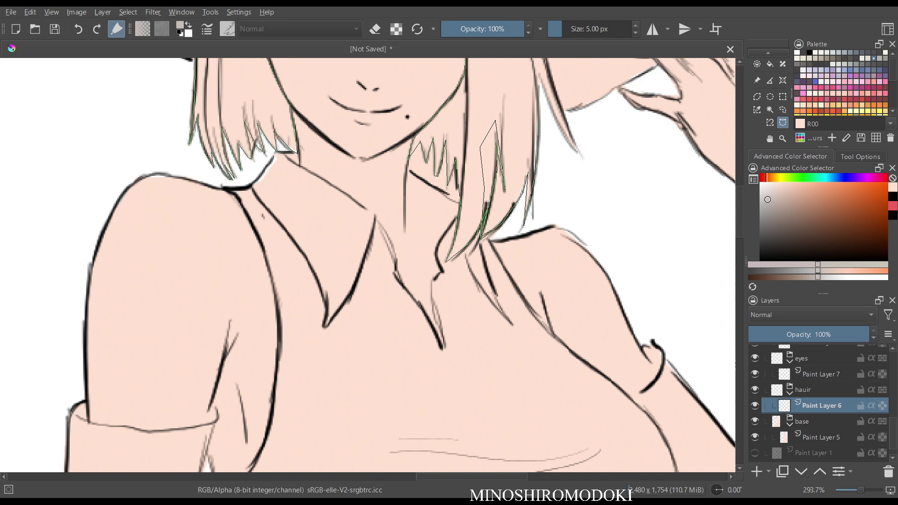
Outline the outer stray lock, follow the hat brim back to the starting point and close the hair selection.
mouse_move(539, 77)
mouse_down()
mouse_move(477, 197)
mouse_move(426, 265)
mouse_move(467, 344)
mouse_up()
click(444, 312)
drag(430, 226, 442, 275)
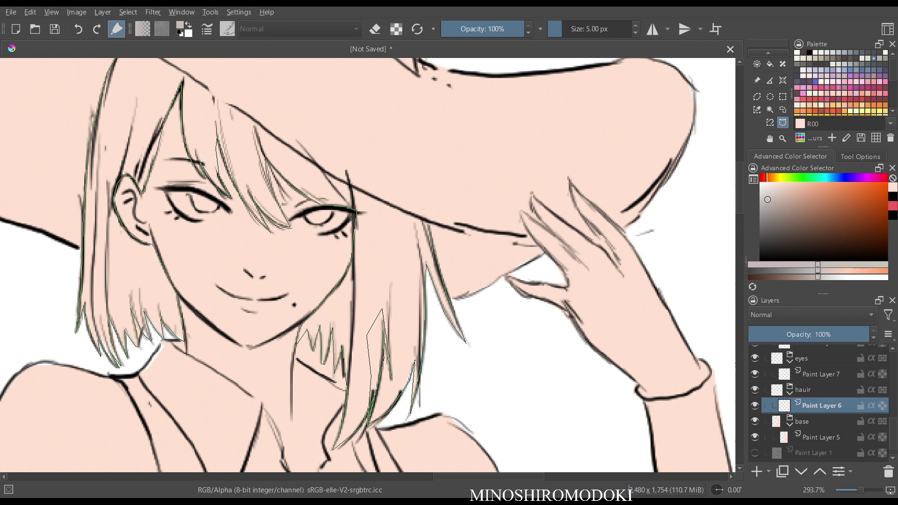
click(425, 220)
click(324, 172)
click(207, 87)
drag(226, 84, 422, 191)
click(347, 159)
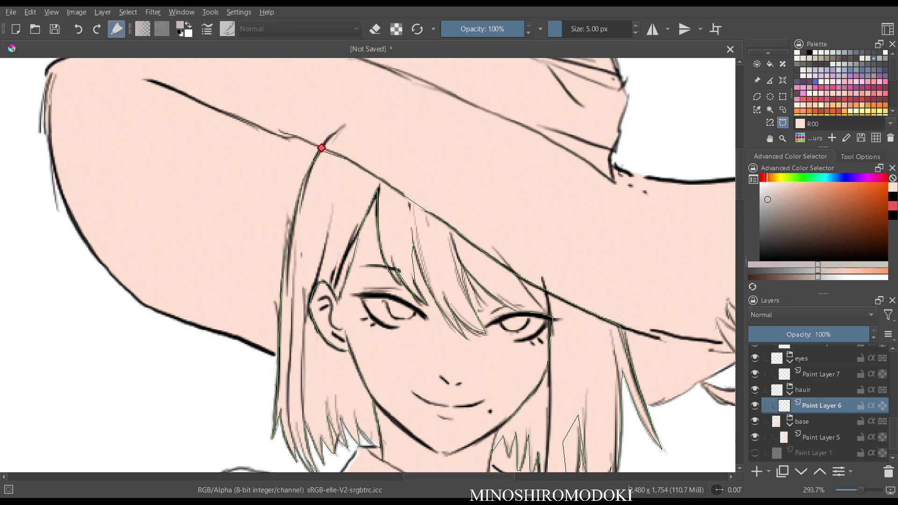
click(321, 147)
scroll(449, 159, down, 2)
drag(450, 158, 383, 130)
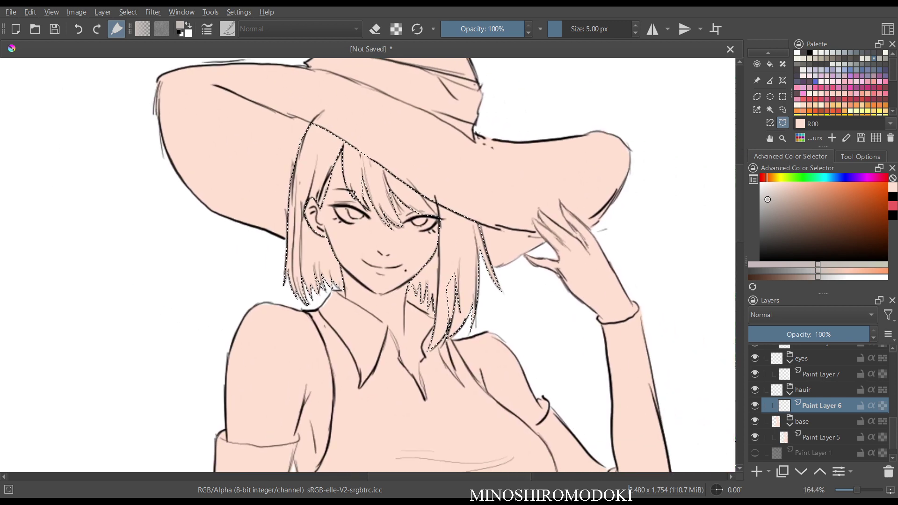
Try filling the selected hair on Paint Layer 6 with the warm grey, then undo the fill.
key(f)
key(shift+BackSpace)
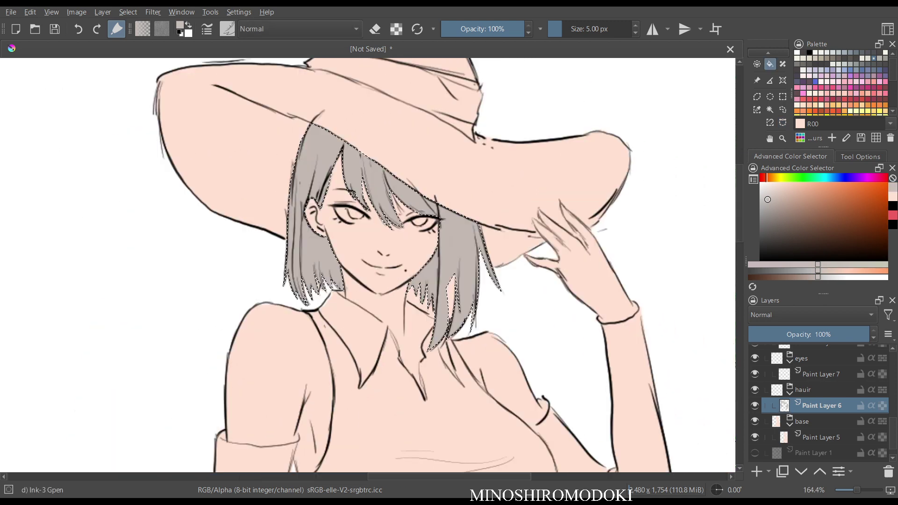
scroll(398, 234, down, 4)
scroll(397, 234, up, 3)
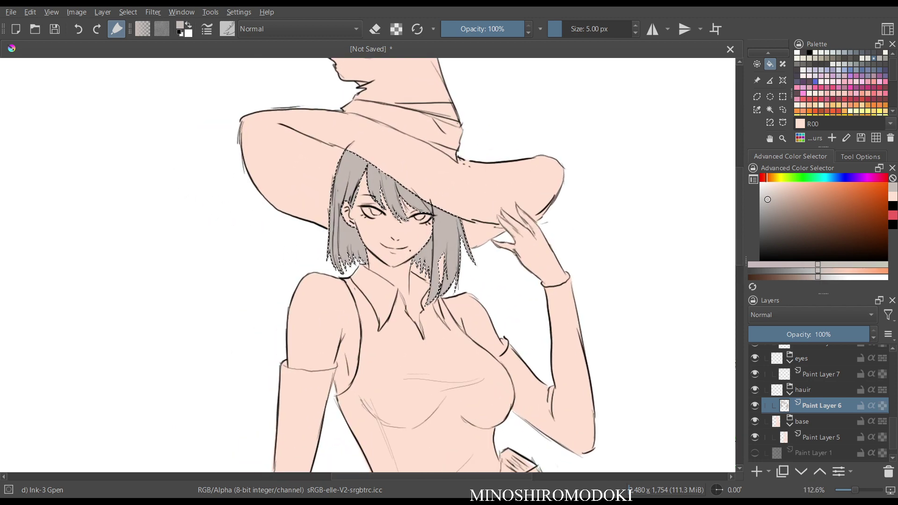
key(ctrl+z)
Try a more neutral grey fill on the selected hair and check it in the mirrored view.
drag(765, 199, 760, 201)
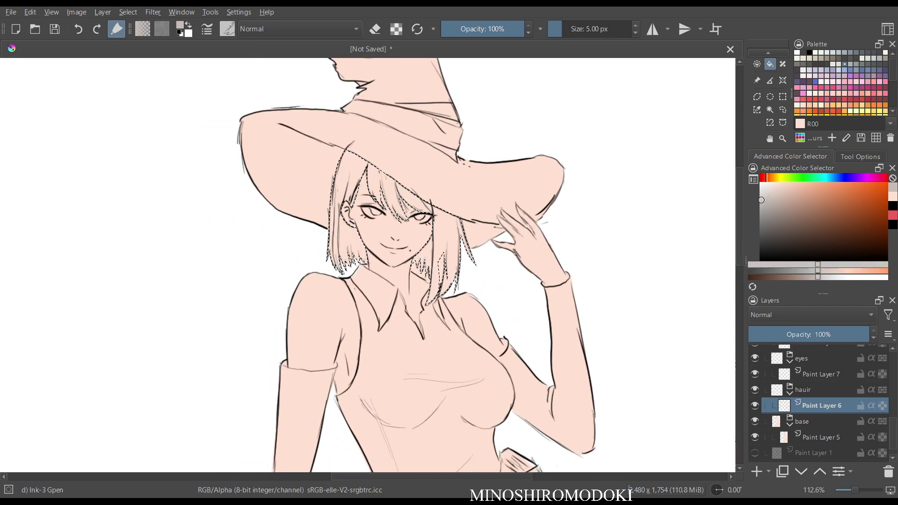
key(shift+BackSpace)
key(m)
key(m)
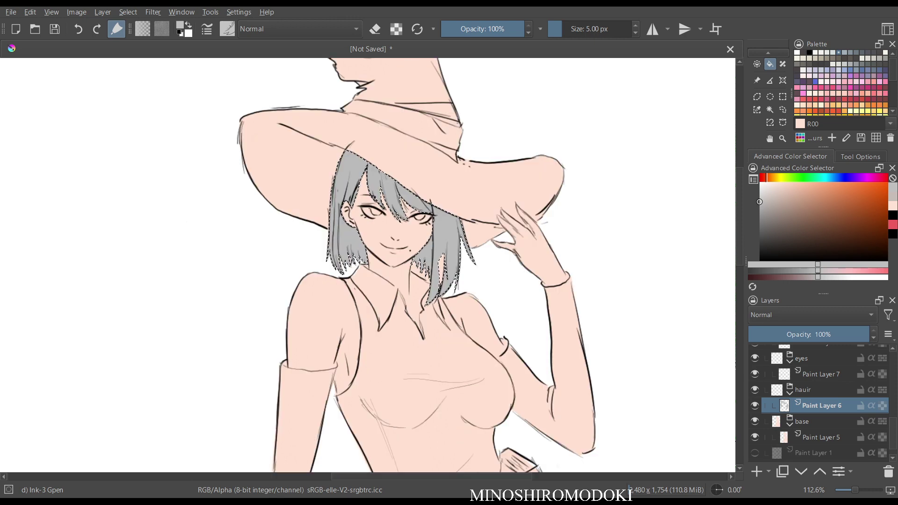
Undo the grey fill and add the unselected gap inside the long lock to the hair selection.
scroll(433, 317, up, 3)
key(ctrl+z)
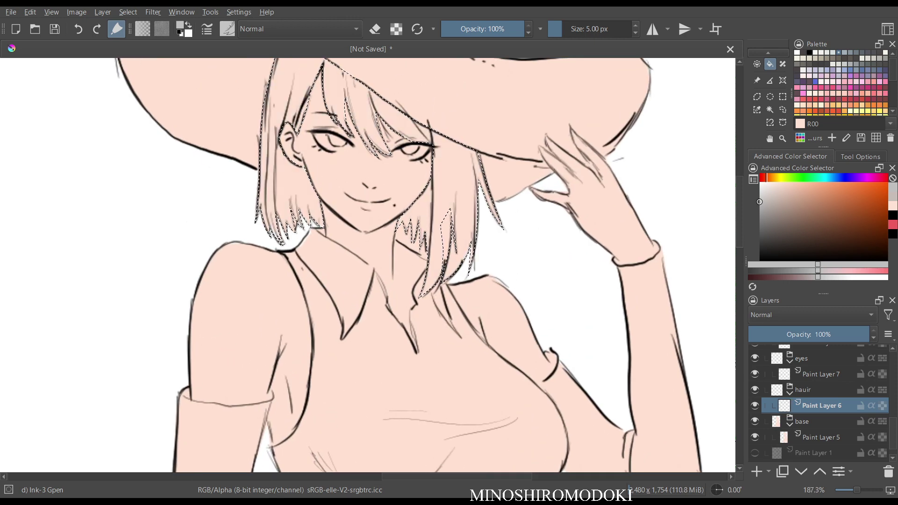
key(l)
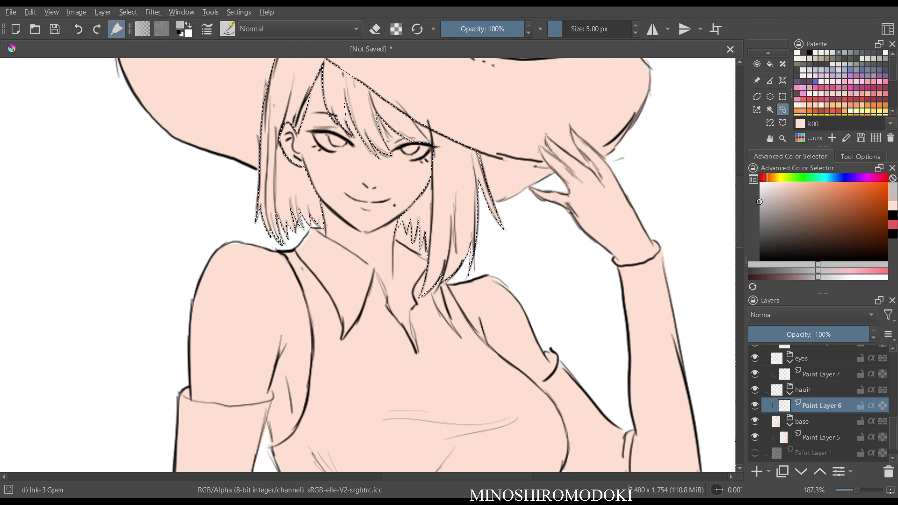
Try the neutral grey on the completed hair selection, check it mirrored and from afar, and undo it.
key(f)
key(shift+BackSpace)
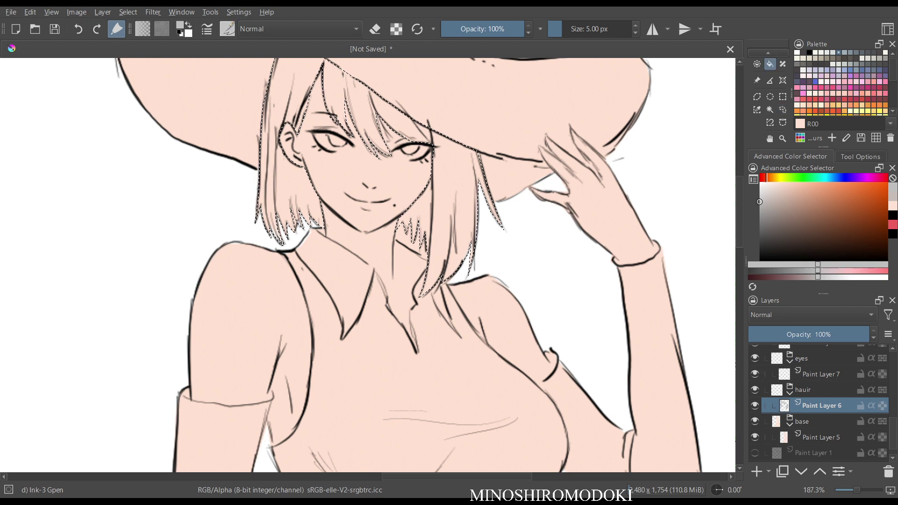
key(m)
key(m)
scroll(427, 266, down, 4)
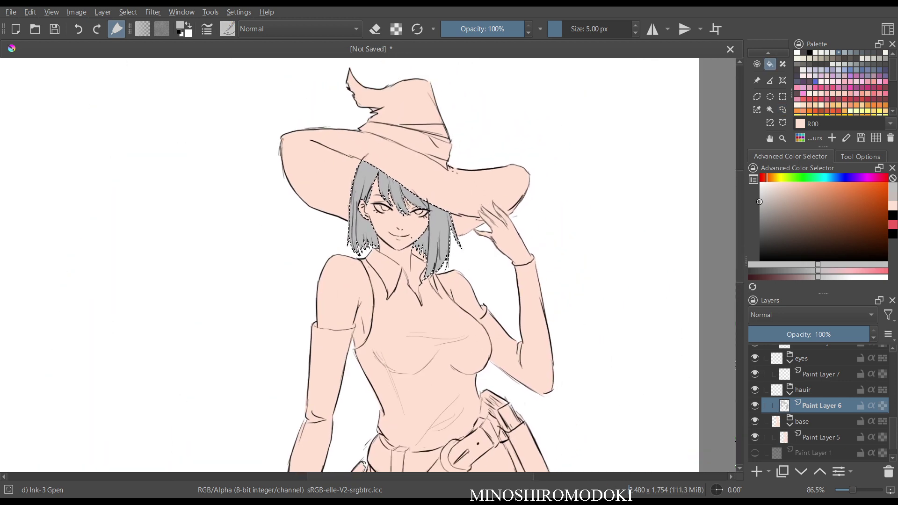
key(ctrl+z)
Try a paler warm grey fill on the hair, inspect it up close and undo it.
drag(762, 199, 771, 188)
key(shift+BackSpace)
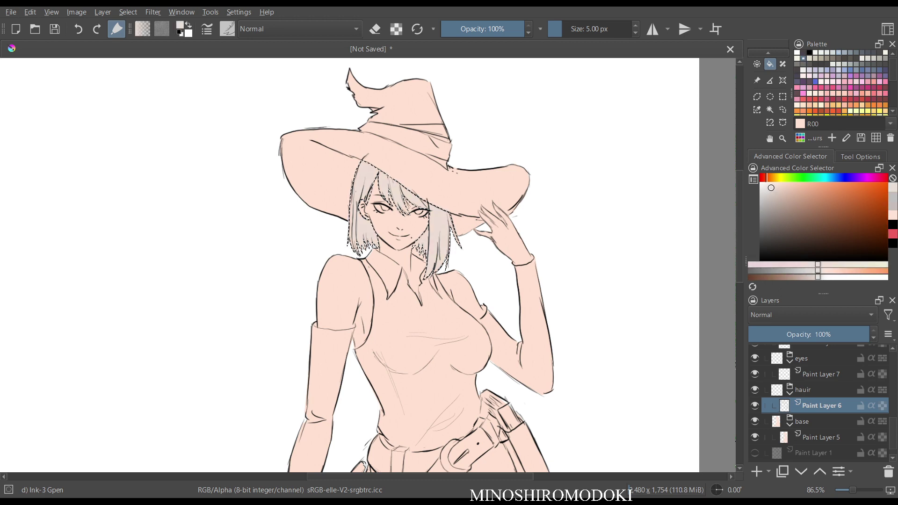
scroll(515, 294, up, 4)
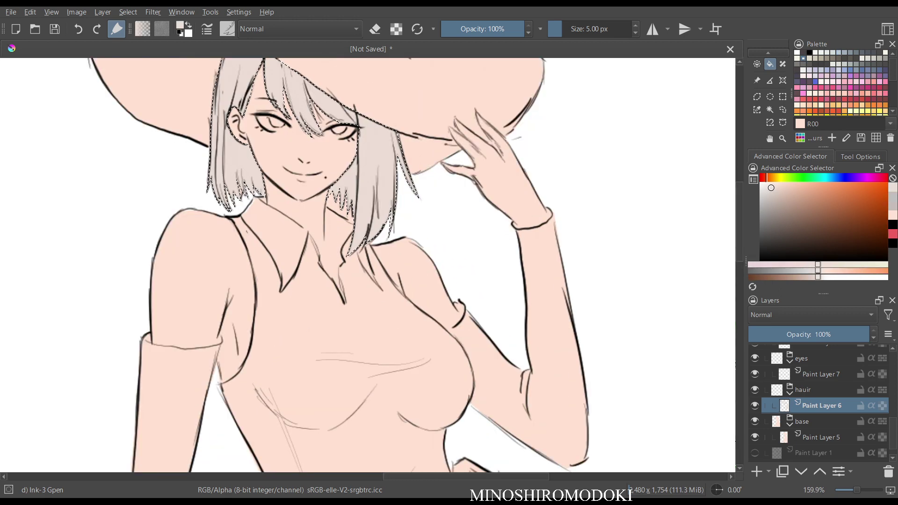
key(ctrl+z)
Try a pinkish taupe fill on the hair, compare it with the whole figure and undo it.
drag(771, 188, 782, 191)
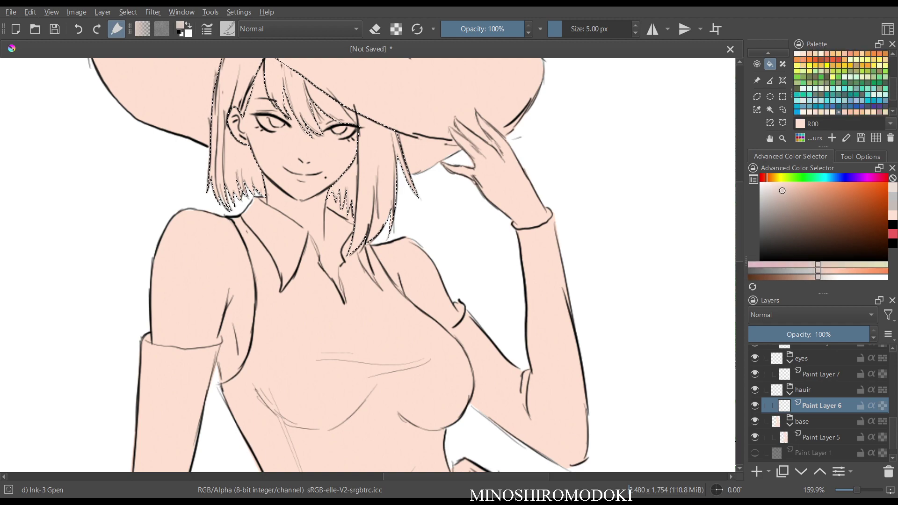
key(shift+BackSpace)
key(m)
key(m)
scroll(405, 175, down, 2)
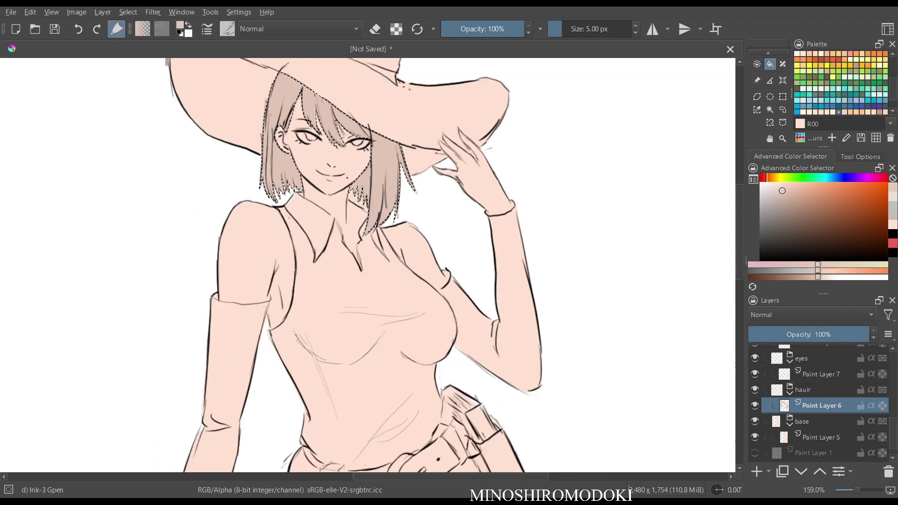
scroll(411, 187, down, 3)
scroll(411, 187, up, 4)
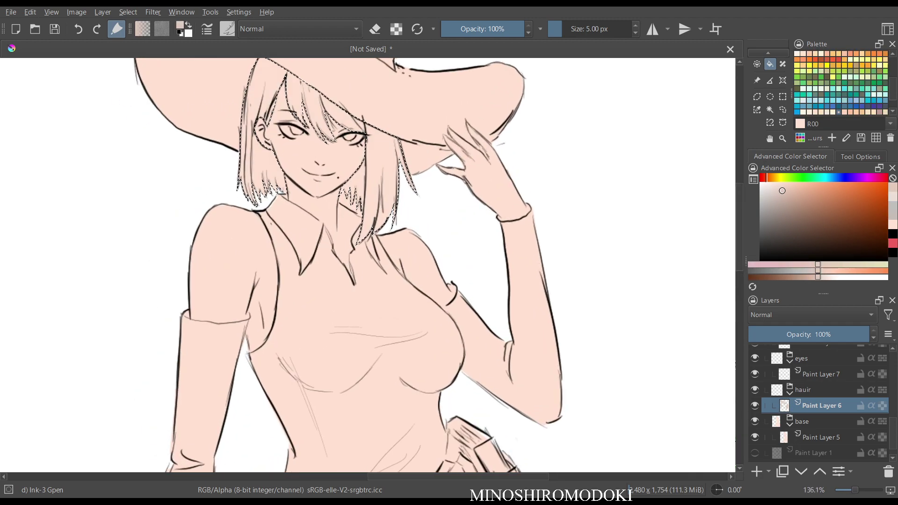
key(ctrl+z)
Try a light, nearly neutral grey fill on the hair, check it mirrored and from afar, and undo it.
drag(782, 191, 761, 195)
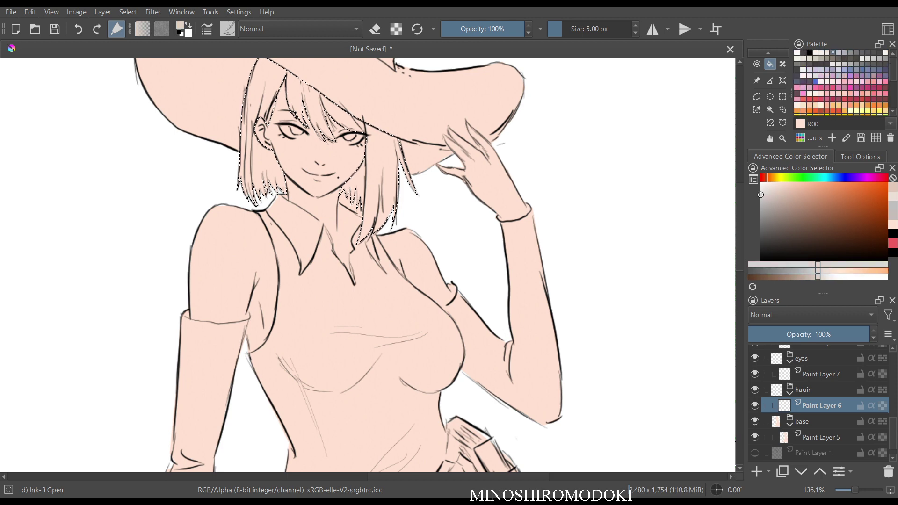
key(shift+BackSpace)
key(m)
key(m)
scroll(444, 197, down, 3)
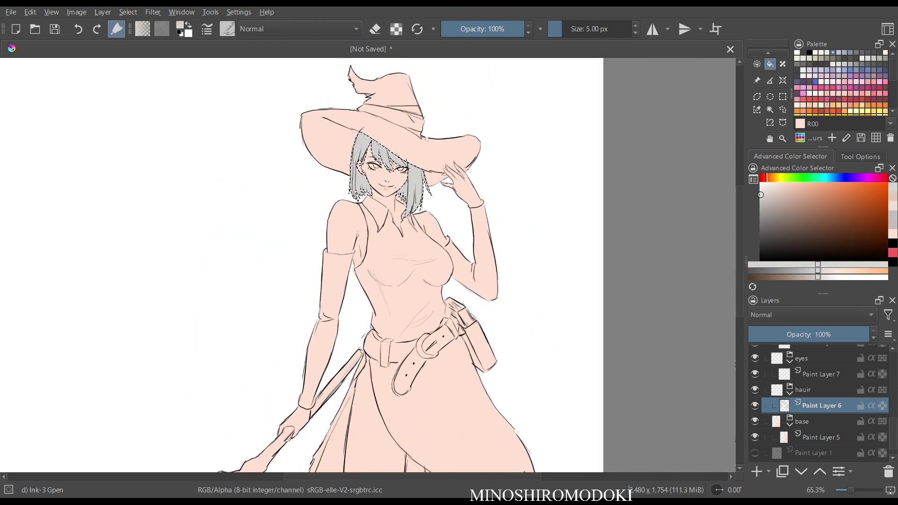
scroll(452, 202, up, 3)
key(ctrl+z)
Shift the colour's hue to blue, try a soft light blue fill on the hair and undo that fill.
click(801, 178)
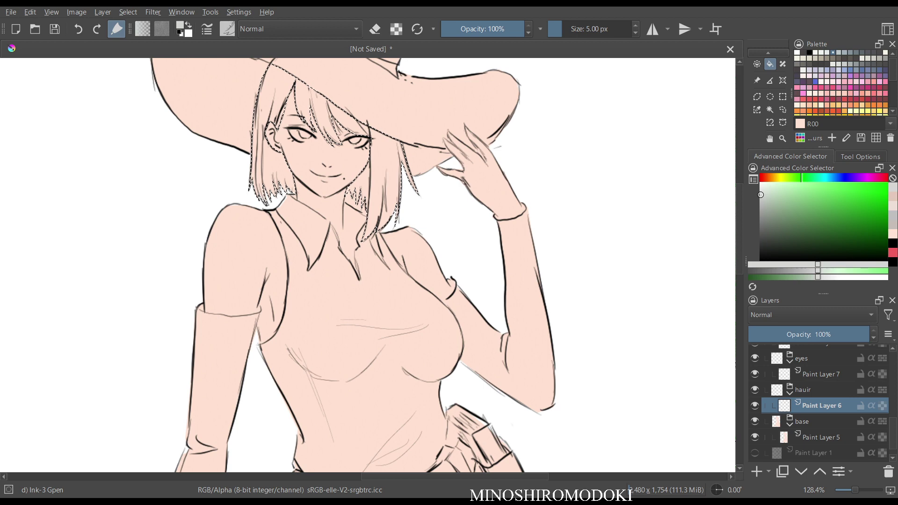
drag(801, 178, 838, 178)
drag(776, 210, 784, 188)
key(shift+BackSpace)
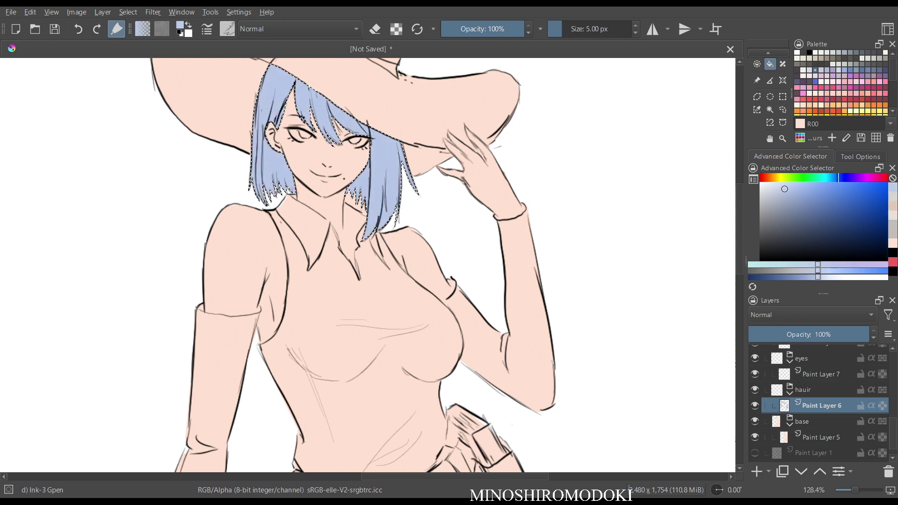
key(ctrl+z)
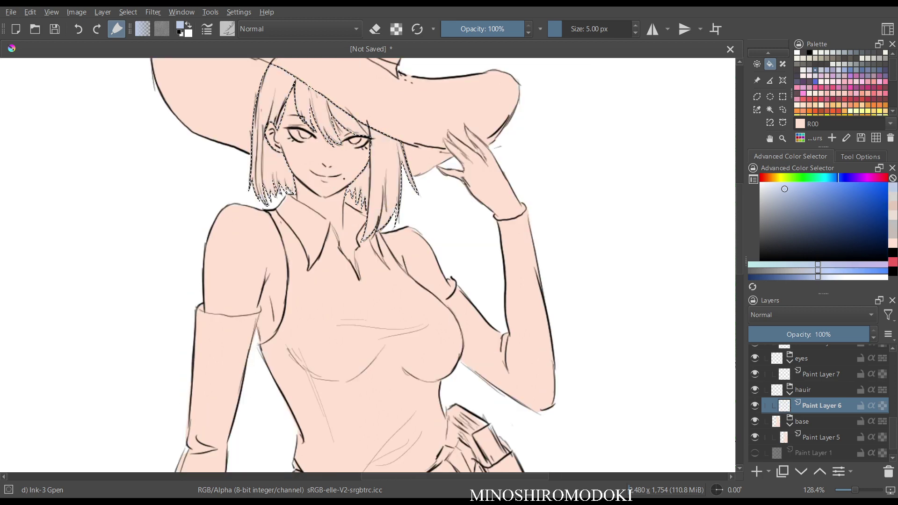
Fill the selected hair with a pale, desaturated blue-grey and check it in the mirrored and full views.
drag(784, 189, 765, 189)
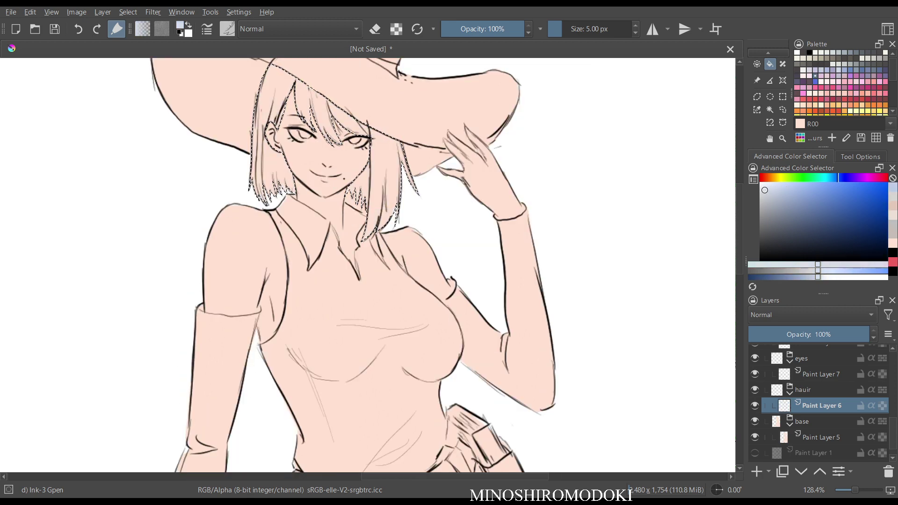
key(shift+BackSpace)
key(m)
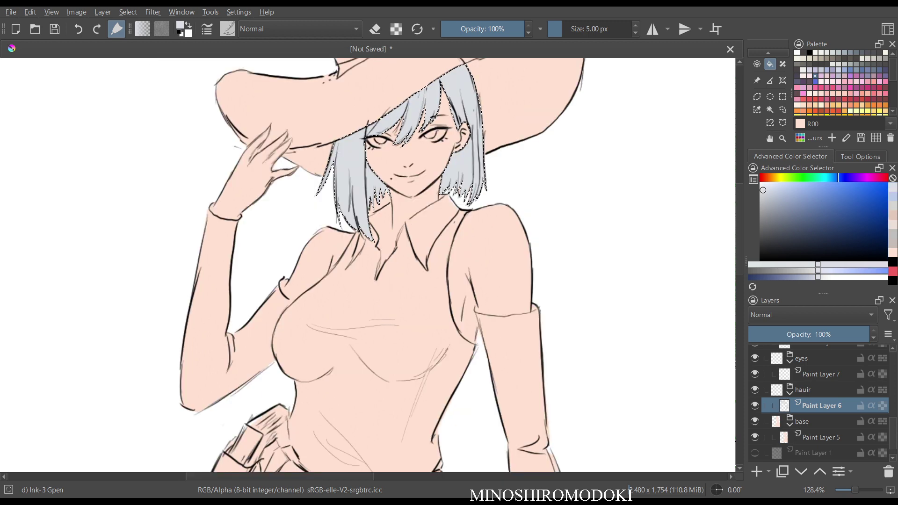
key(m)
scroll(433, 199, down, 5)
scroll(435, 209, up, 5)
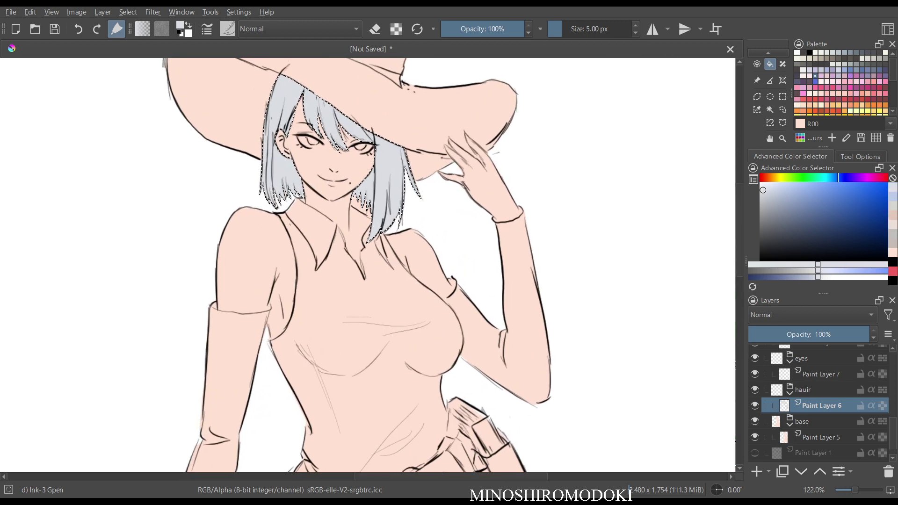
drag(435, 208, 459, 323)
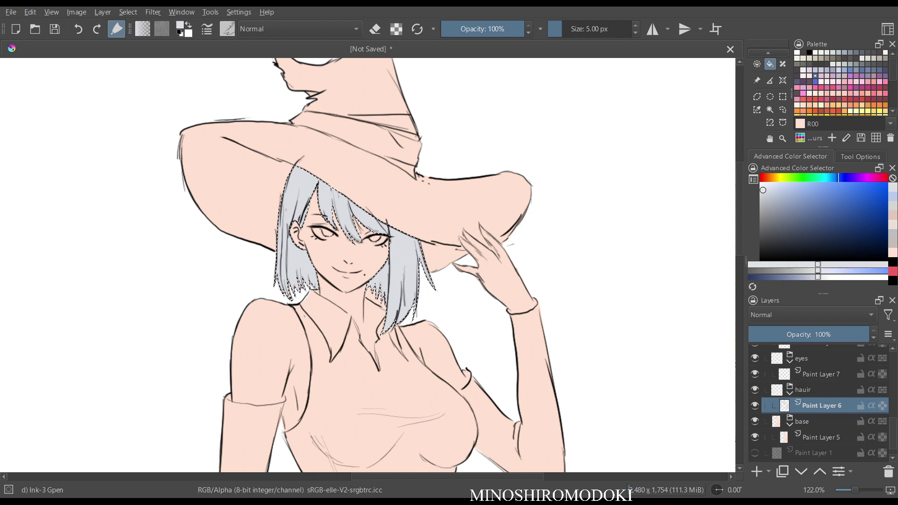
Clear the hair selection and check the hair colour in the mirrored view and up close.
key(ctrl+shift+a)
key(m)
key(m)
scroll(365, 210, up, 2)
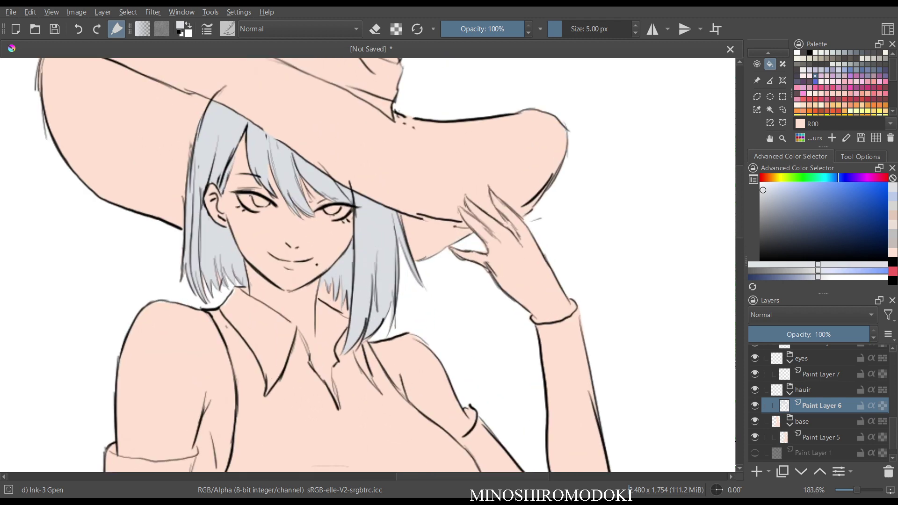
scroll(819, 407, down, 1)
Erase the excess skin colour between the hair tips and the neck and shoulder line on Paint Layer 5.
click(821, 422)
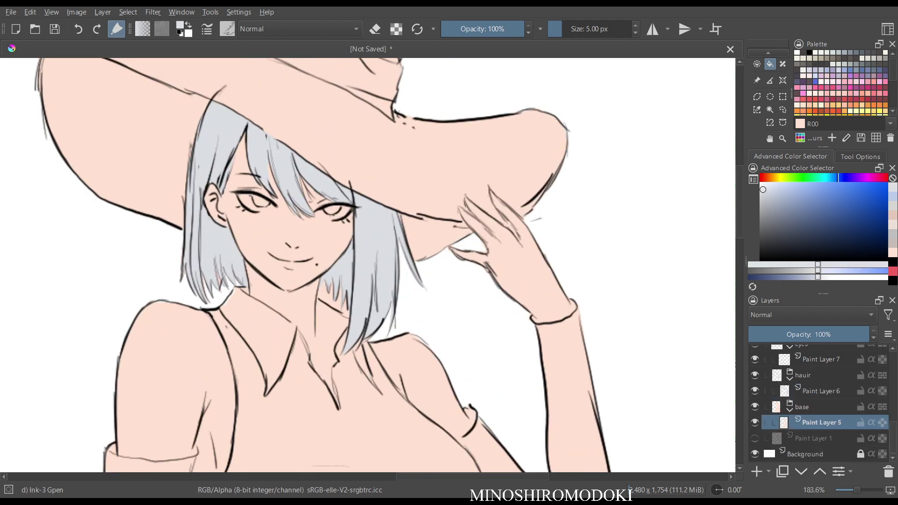
key(e)
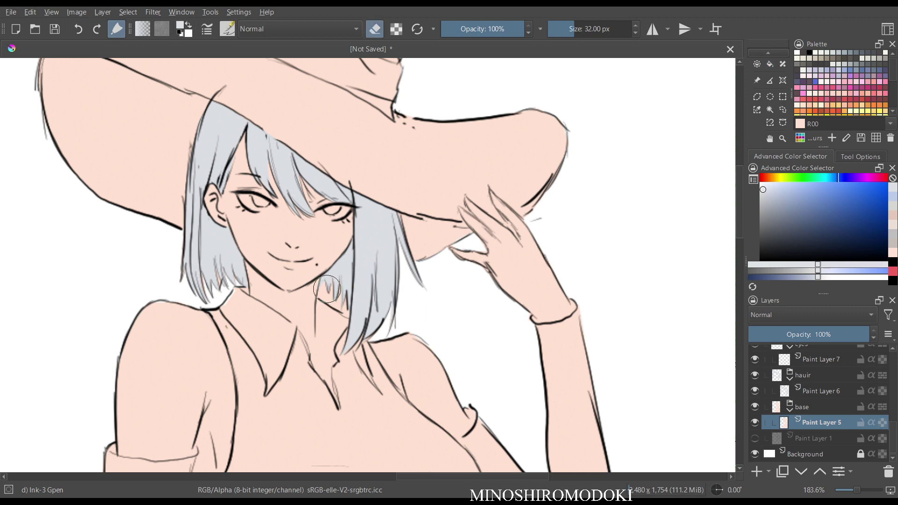
scroll(331, 305, up, 2)
mouse_move(313, 287)
mouse_down()
mouse_move(337, 286)
mouse_move(342, 300)
mouse_move(344, 285)
mouse_move(355, 313)
mouse_up()
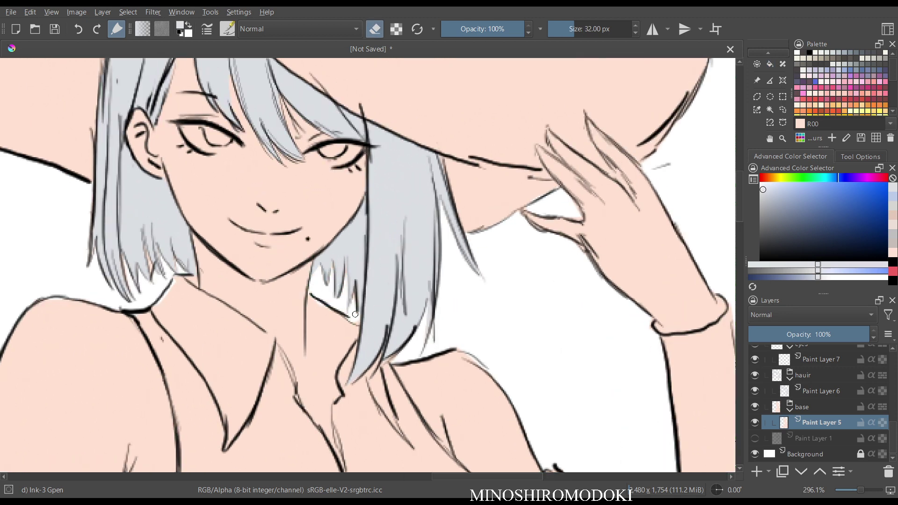
scroll(421, 251, down, 1)
scroll(427, 244, down, 3)
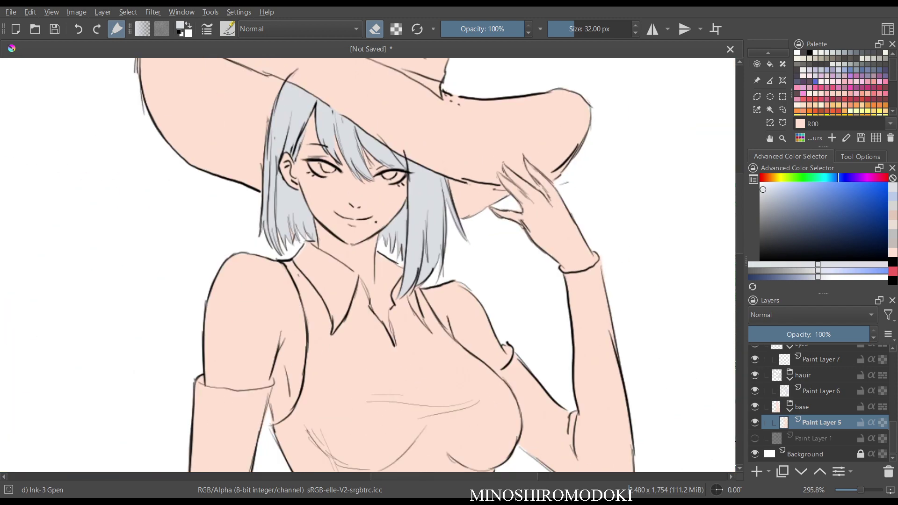
scroll(343, 178, down, 3)
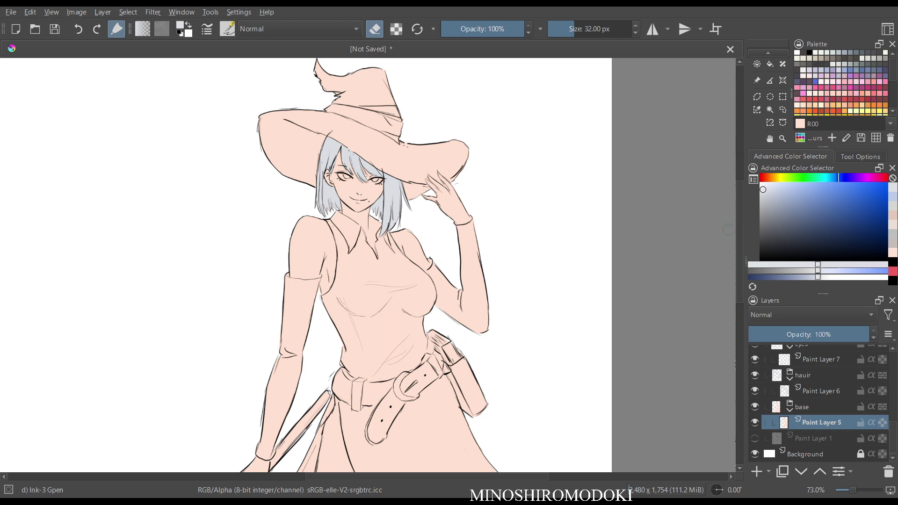
Sample the skin base colour and paint over the white gap in the skirt's torn hem with the Basic-5 Size brush.
scroll(405, 232, down, 2)
drag(390, 353, 409, 229)
scroll(409, 230, down, 2)
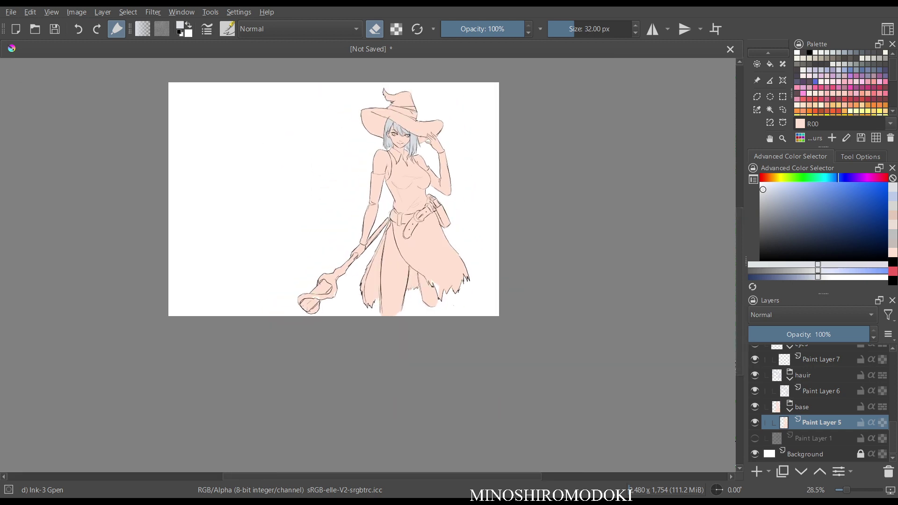
scroll(399, 293, up, 3)
scroll(396, 246, up, 5)
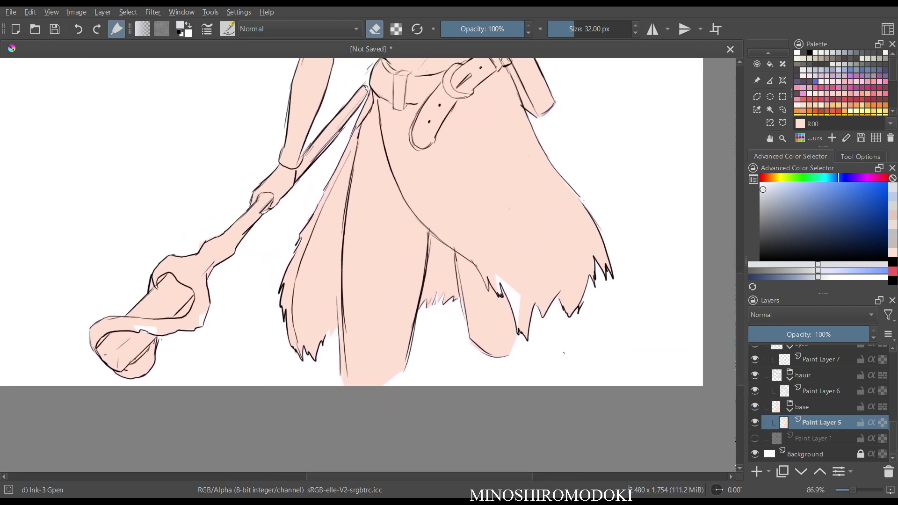
scroll(385, 255, up, 2)
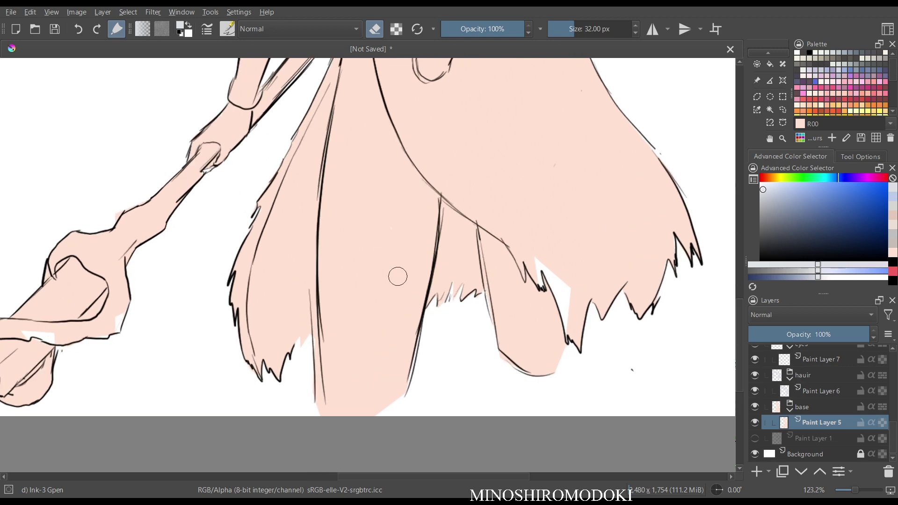
scroll(513, 187, down, 3)
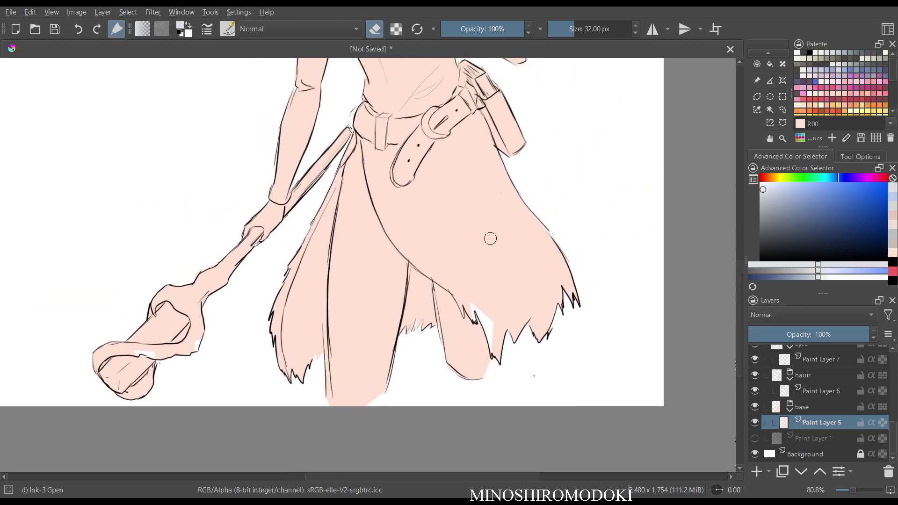
ctrl+click(505, 257)
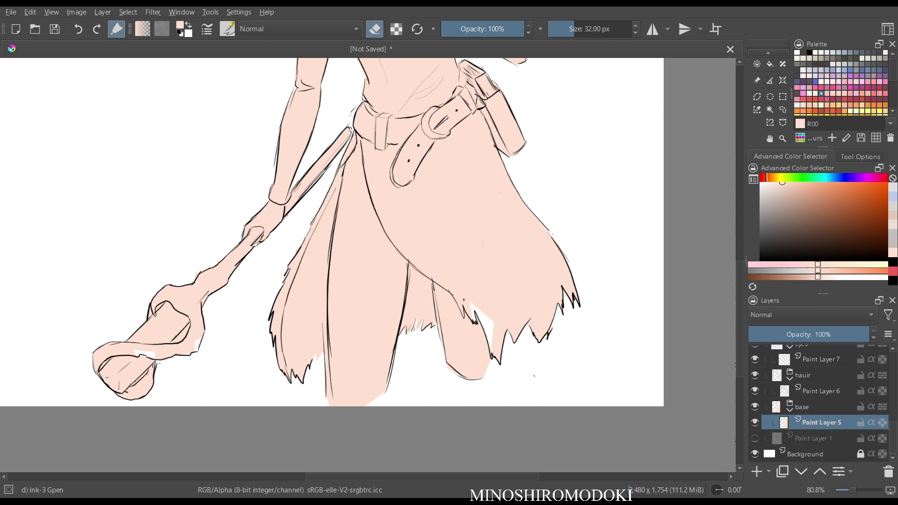
key(e)
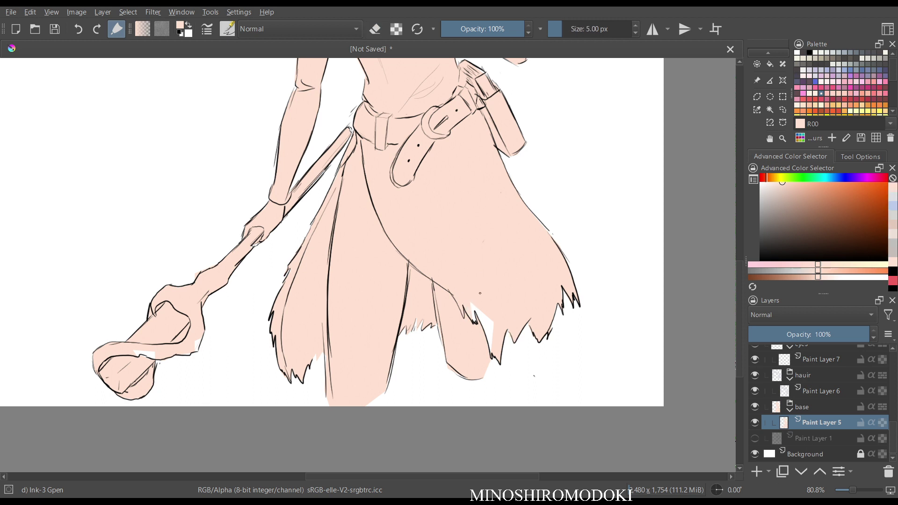
right_click(481, 201)
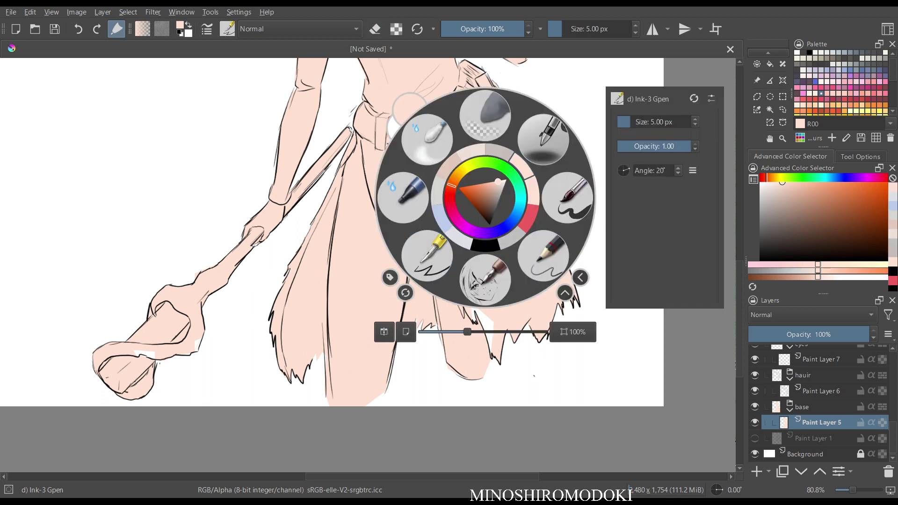
click(472, 296)
drag(472, 297, 496, 352)
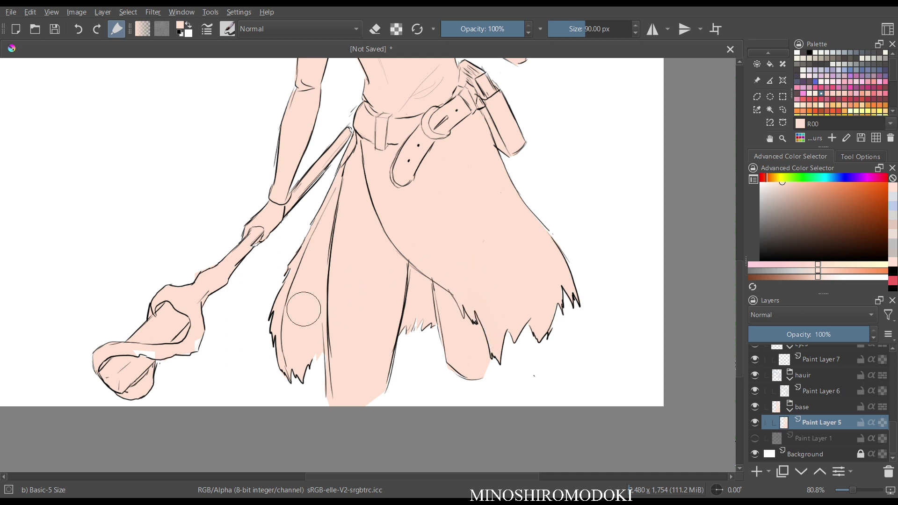
Paint over the white gaps at the head of the staff with the same base colour.
drag(178, 348, 145, 350)
scroll(448, 183, down, 1)
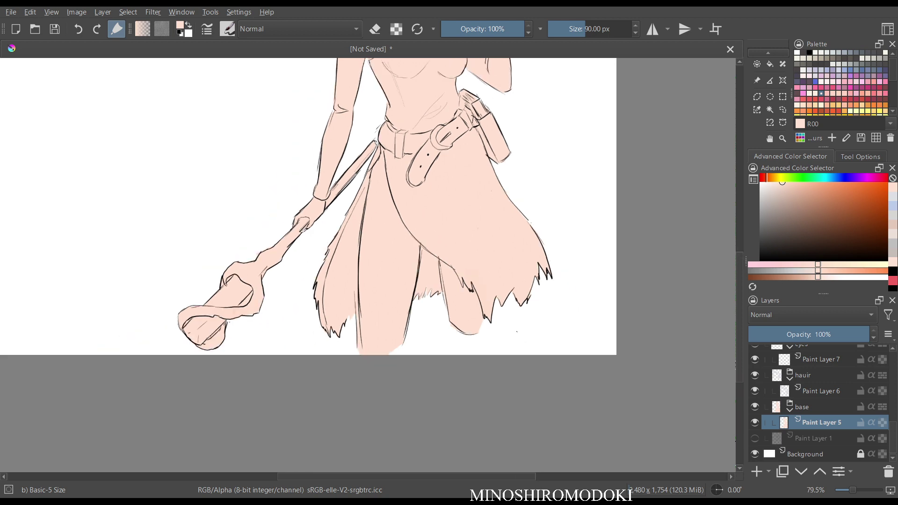
drag(464, 171, 418, 354)
scroll(420, 351, up, 1)
scroll(423, 332, up, 2)
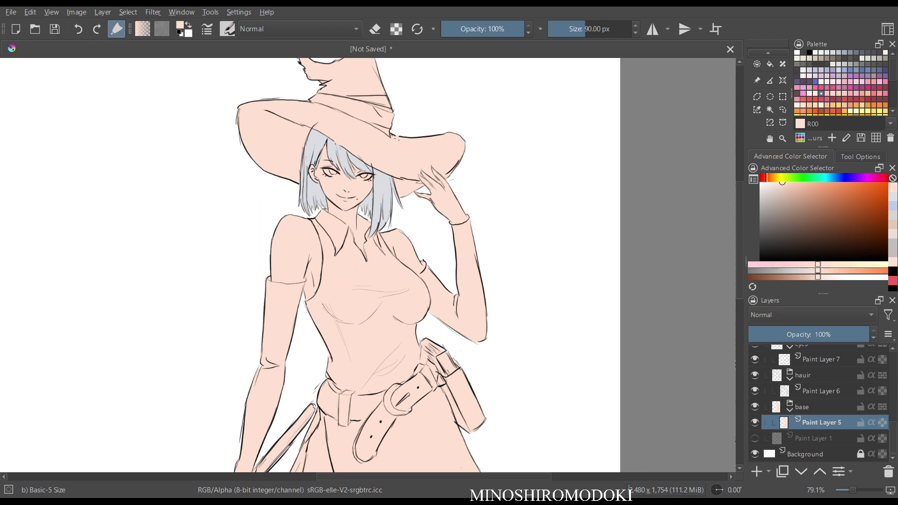
Paint the whites of both eyes pure white on Paint Layer 7 with an 18 px brush, and set the colour to light grey.
click(821, 391)
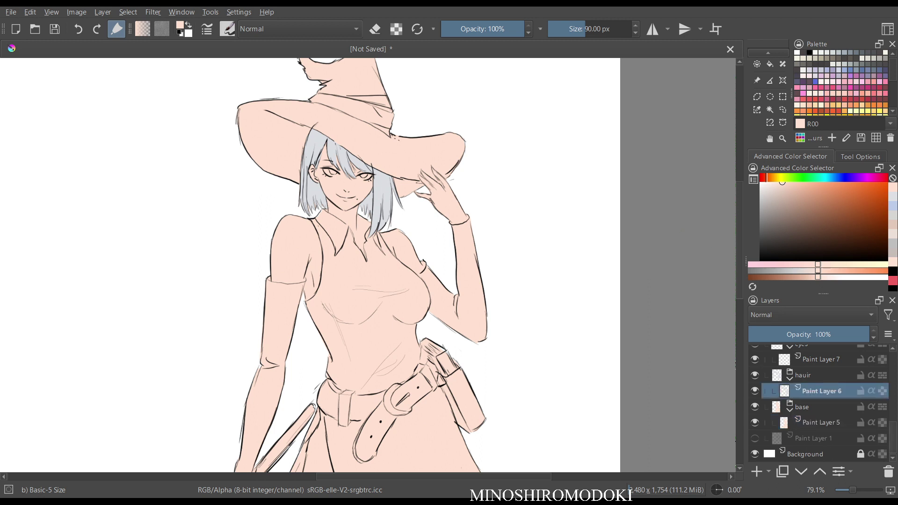
scroll(819, 402, up, 2)
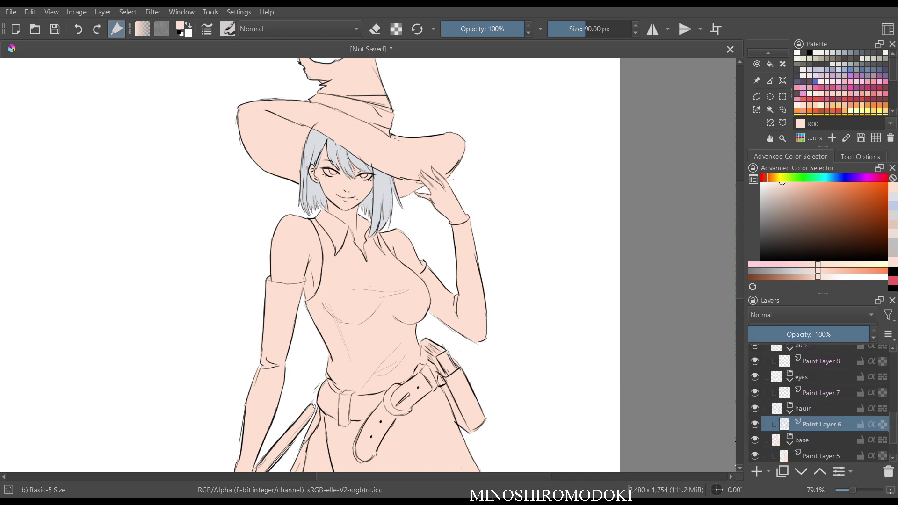
click(820, 392)
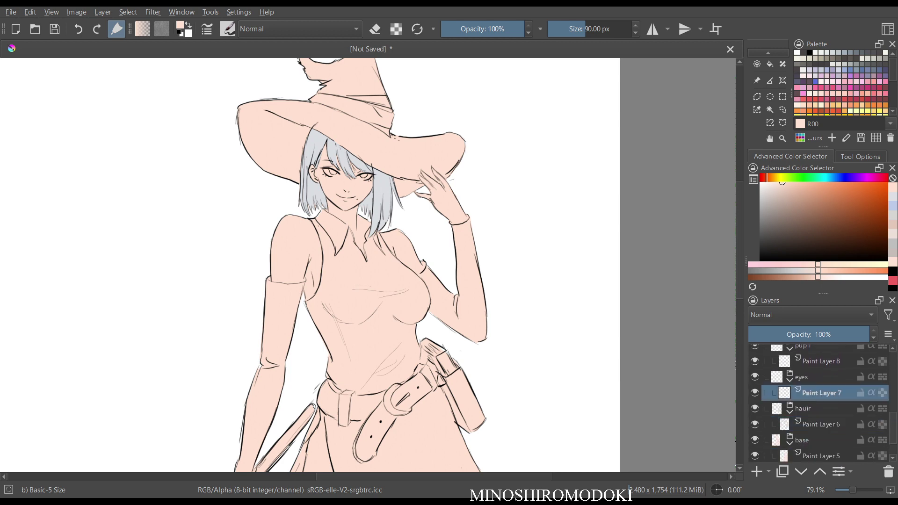
drag(781, 184, 760, 182)
drag(358, 251, 351, 120)
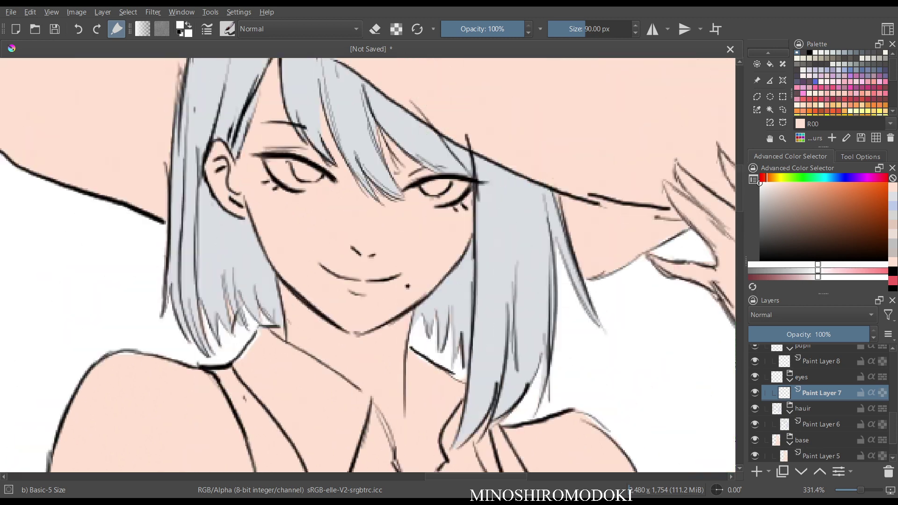
drag(349, 169, 364, 225)
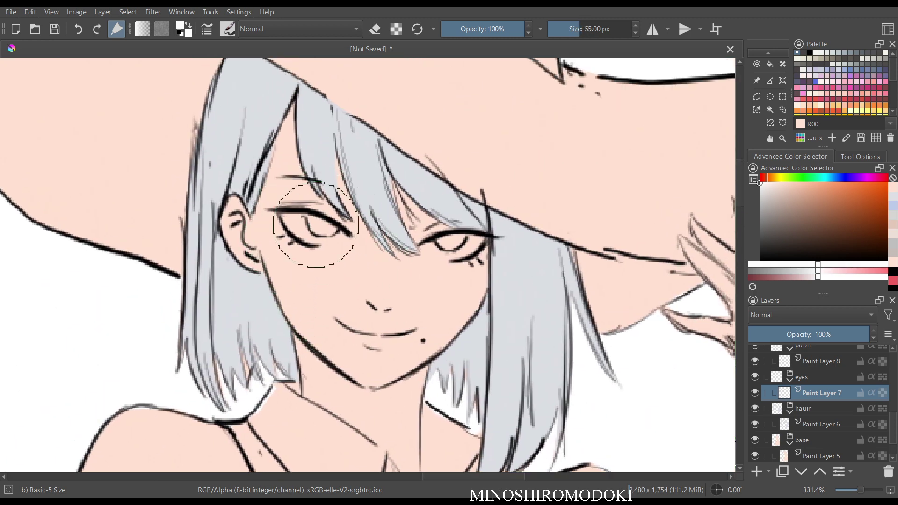
mouse_move(309, 224)
mouse_down()
mouse_move(252, 224)
mouse_move(301, 228)
mouse_move(292, 218)
mouse_move(334, 229)
mouse_move(325, 241)
mouse_move(297, 226)
mouse_up()
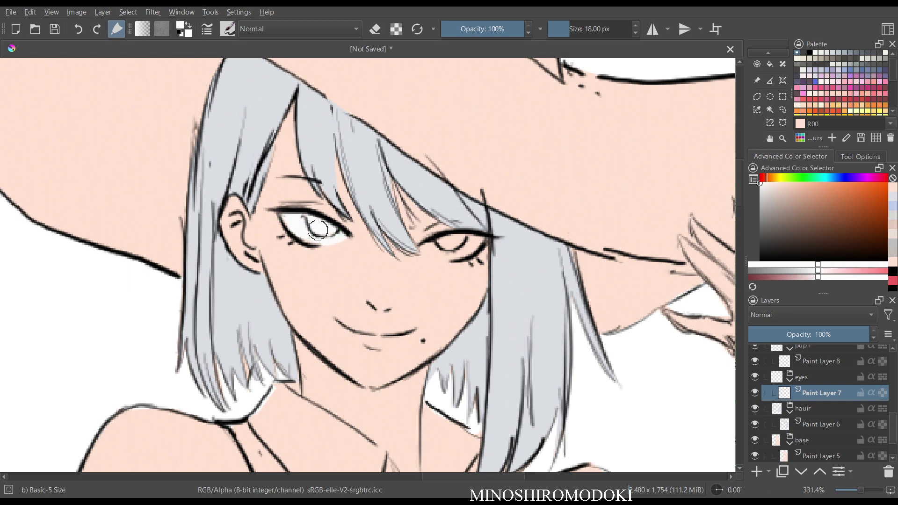
mouse_move(438, 244)
mouse_down()
mouse_move(478, 241)
mouse_move(465, 254)
mouse_move(430, 249)
mouse_move(459, 254)
mouse_move(471, 244)
mouse_move(445, 243)
mouse_up()
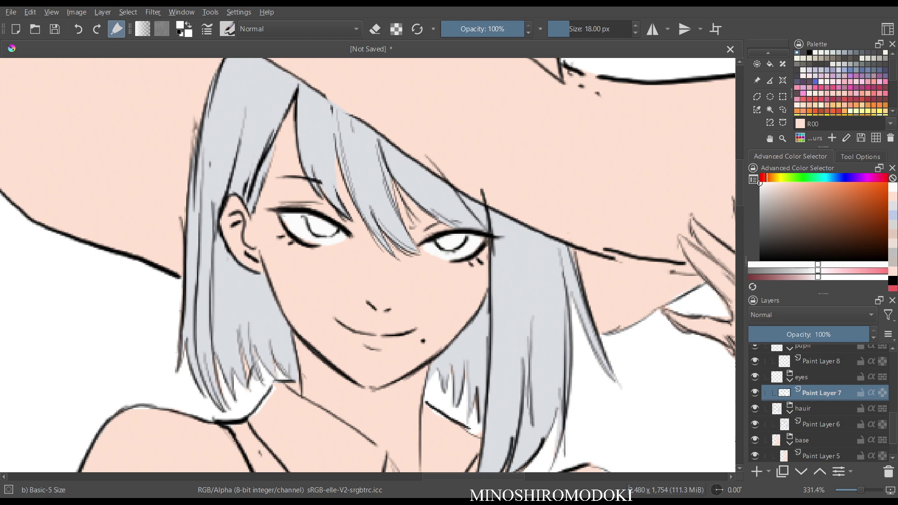
drag(490, 168, 490, 248)
drag(632, 251, 497, 245)
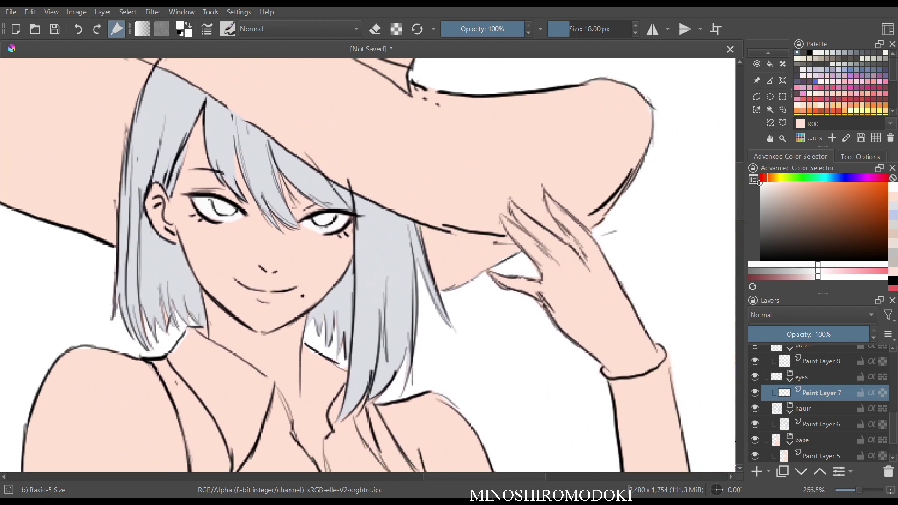
drag(759, 183, 760, 197)
Try light grey shading along the upper part of both eyes directly on Paint Layer 7, and undo it.
scroll(206, 206, up, 6)
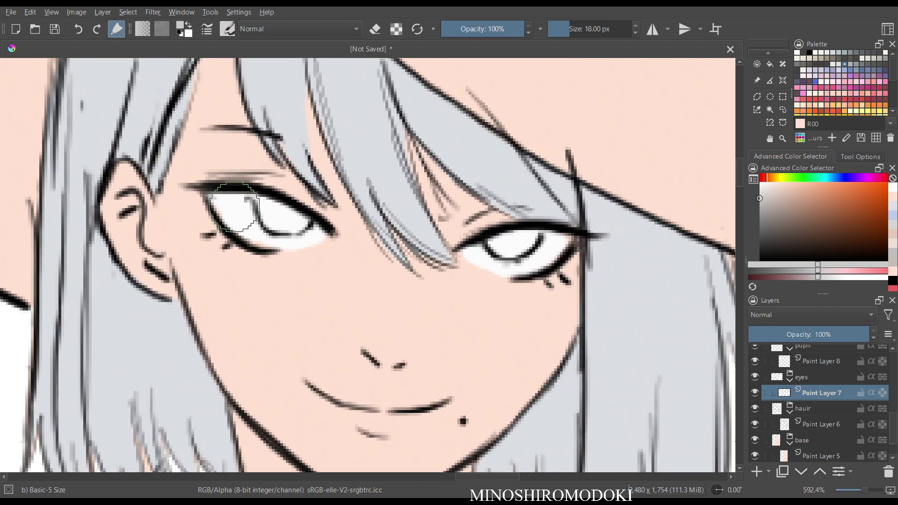
mouse_move(213, 197)
mouse_down()
mouse_move(259, 201)
mouse_move(325, 233)
mouse_up()
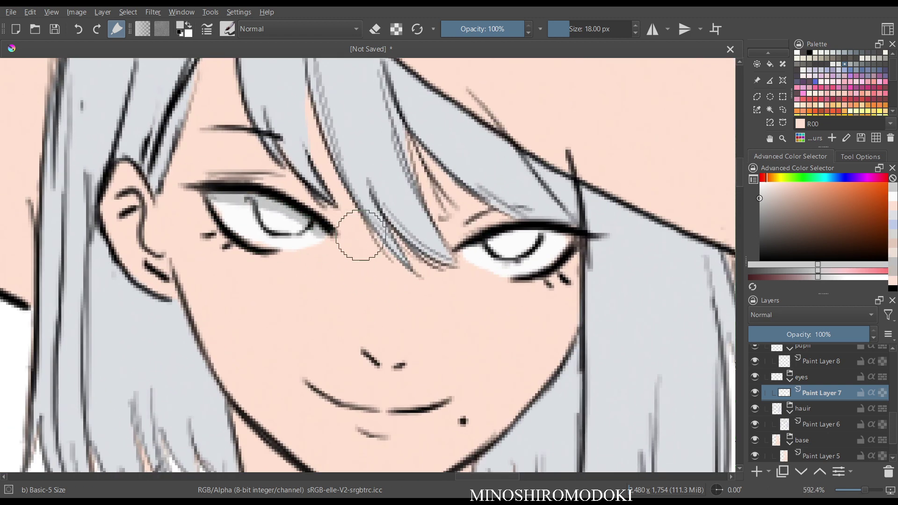
mouse_move(491, 246)
mouse_down()
mouse_move(513, 234)
mouse_move(495, 239)
mouse_move(570, 236)
mouse_up()
drag(524, 189, 425, 292)
drag(700, 237, 648, 215)
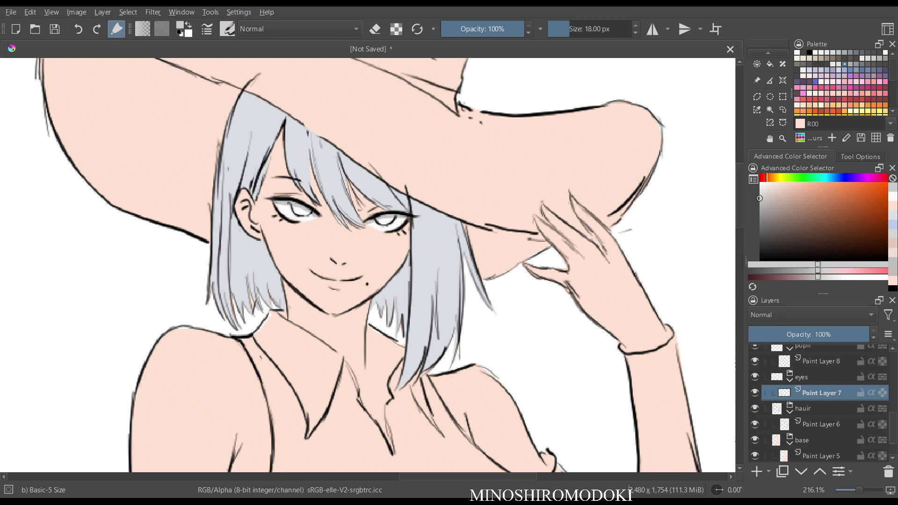
key(ctrl+z)
key(ctrl+z)
Add an alpha-inheriting layer above Paint Layer 7 and shade the upper part of both eye whites in light grey.
key(Insert)
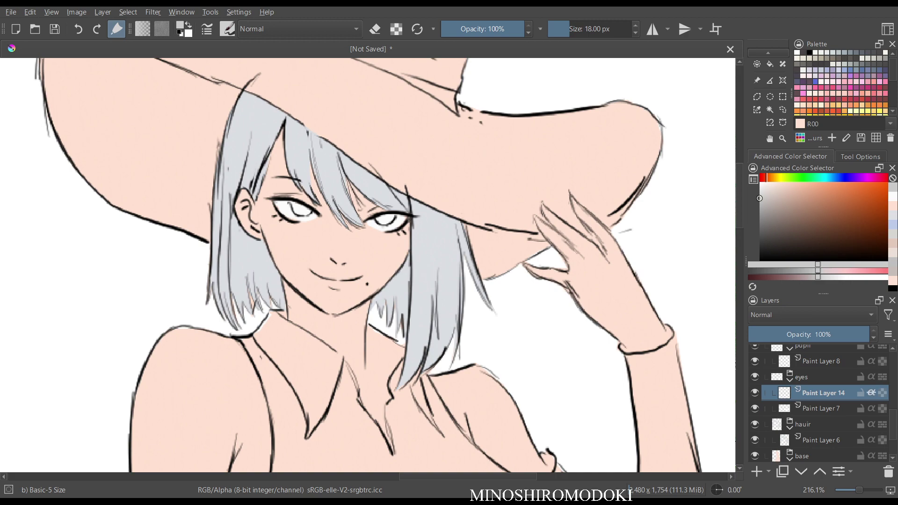
scroll(300, 195, up, 6)
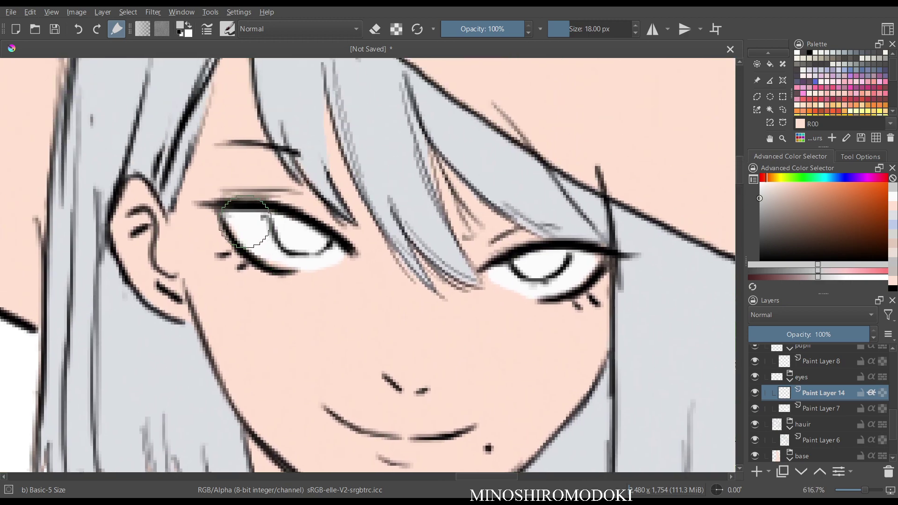
mouse_move(227, 215)
mouse_down()
mouse_move(301, 222)
mouse_move(312, 229)
mouse_move(281, 220)
mouse_move(338, 255)
mouse_up()
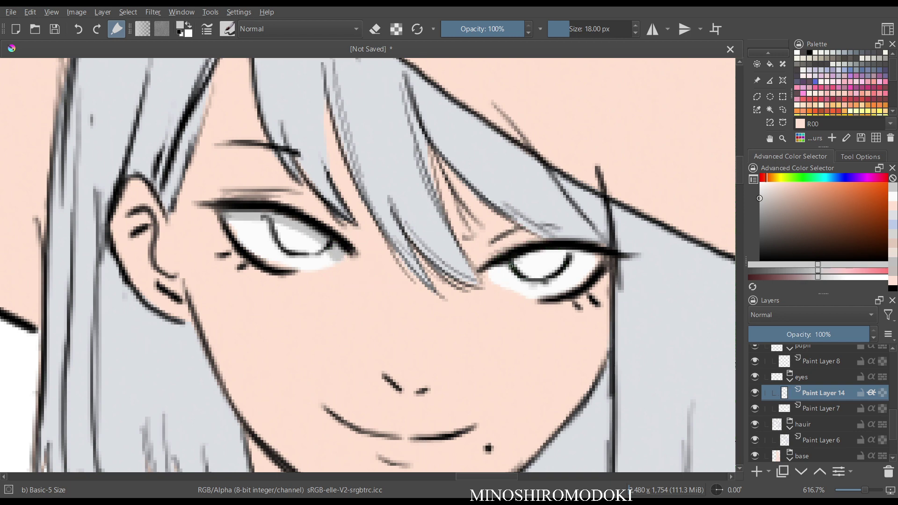
mouse_move(494, 269)
mouse_down()
mouse_move(564, 255)
mouse_move(538, 255)
mouse_move(603, 258)
mouse_move(520, 258)
mouse_up()
drag(592, 232, 498, 310)
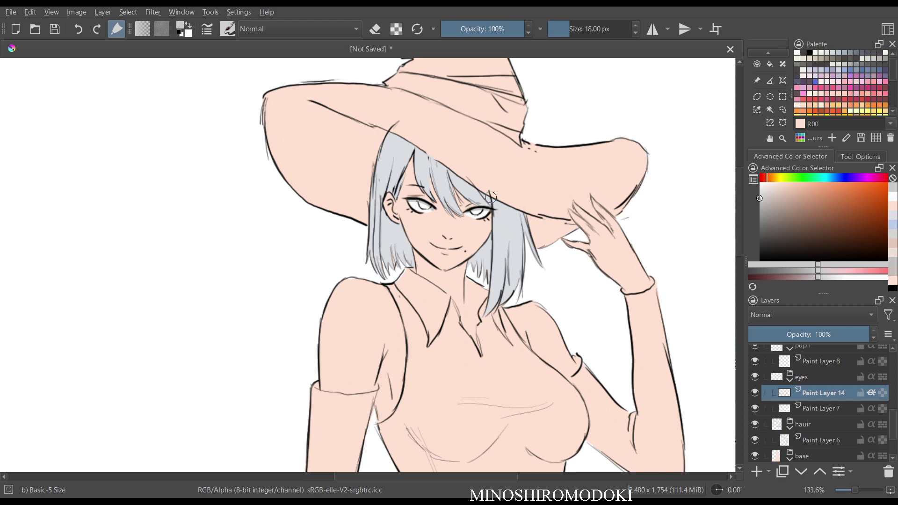
drag(506, 223, 449, 318)
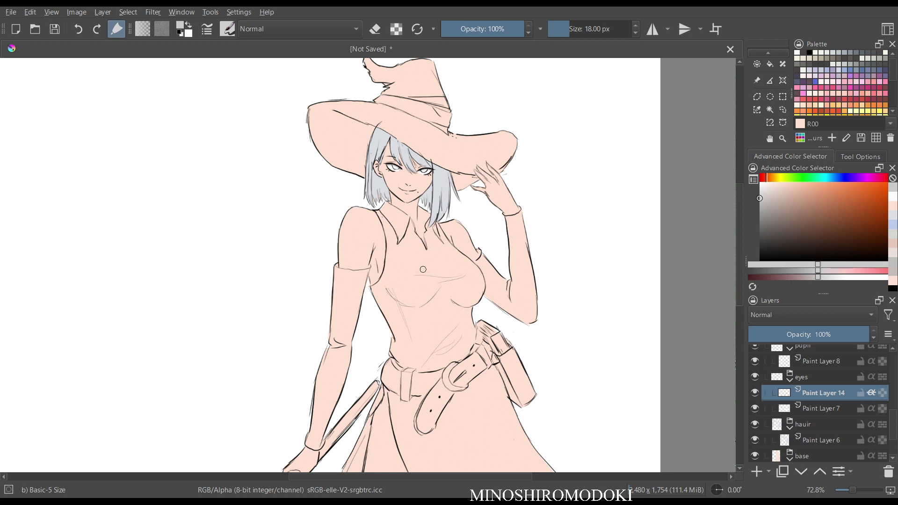
drag(434, 285, 419, 267)
scroll(438, 253, up, 2)
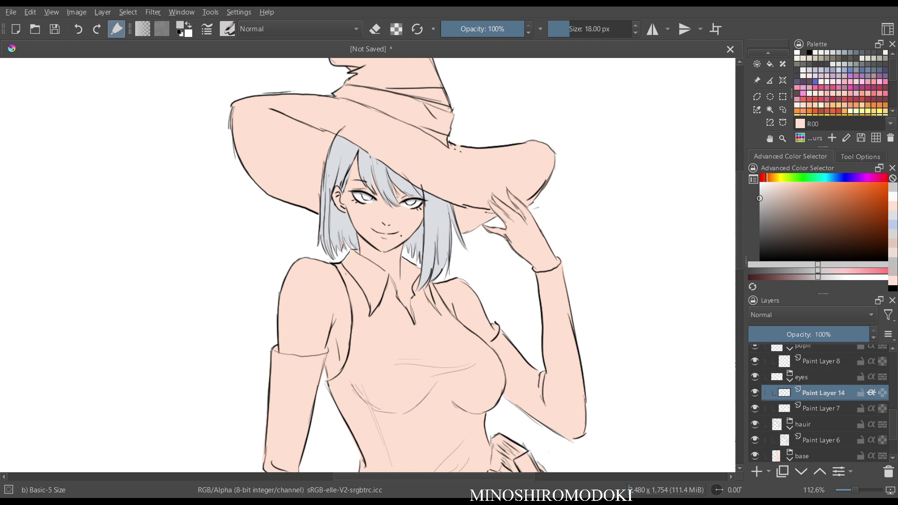
Try filling both irises dark red on Paint Layer 8 with the 18 px brush, and undo it.
click(821, 361)
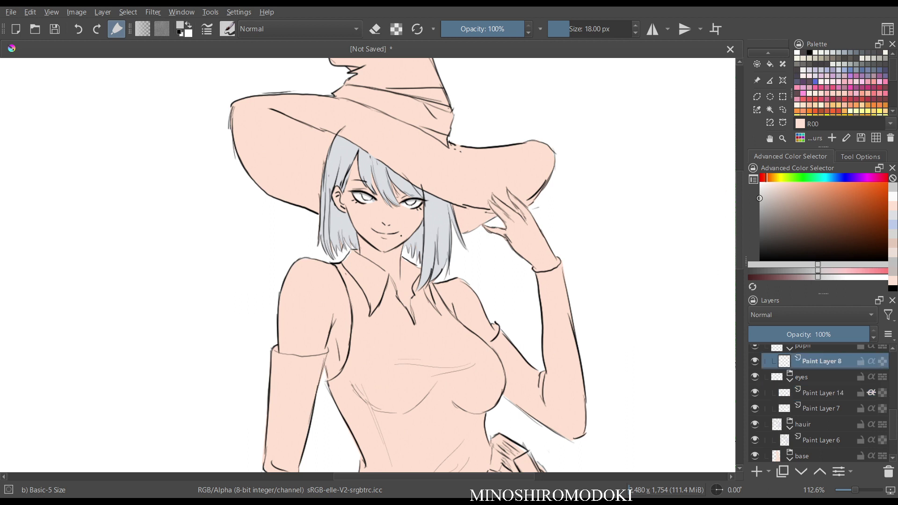
drag(767, 178, 760, 177)
click(827, 220)
drag(827, 221, 850, 206)
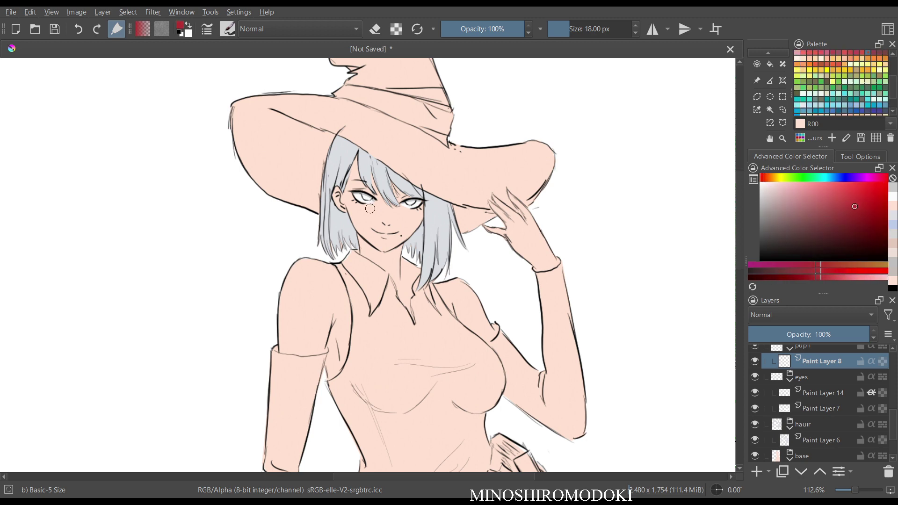
scroll(370, 209, up, 5)
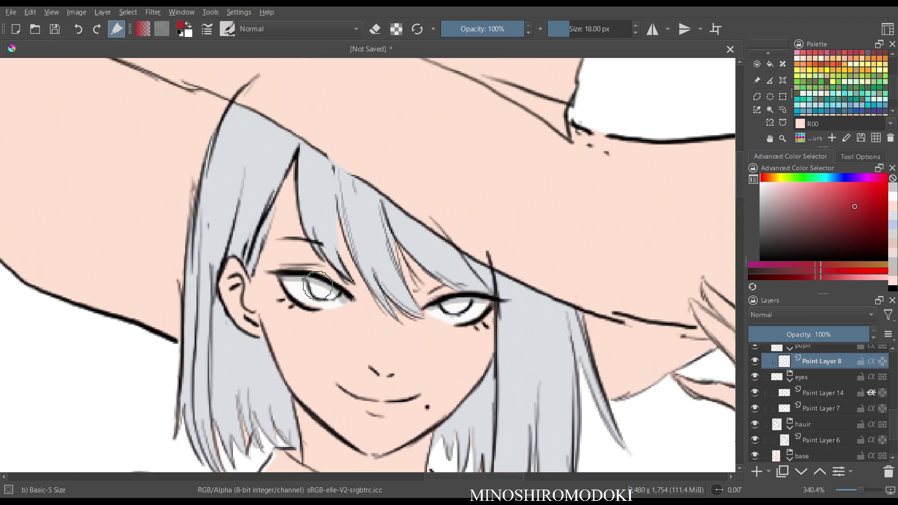
mouse_move(318, 286)
mouse_down()
mouse_move(333, 293)
mouse_move(318, 294)
mouse_up()
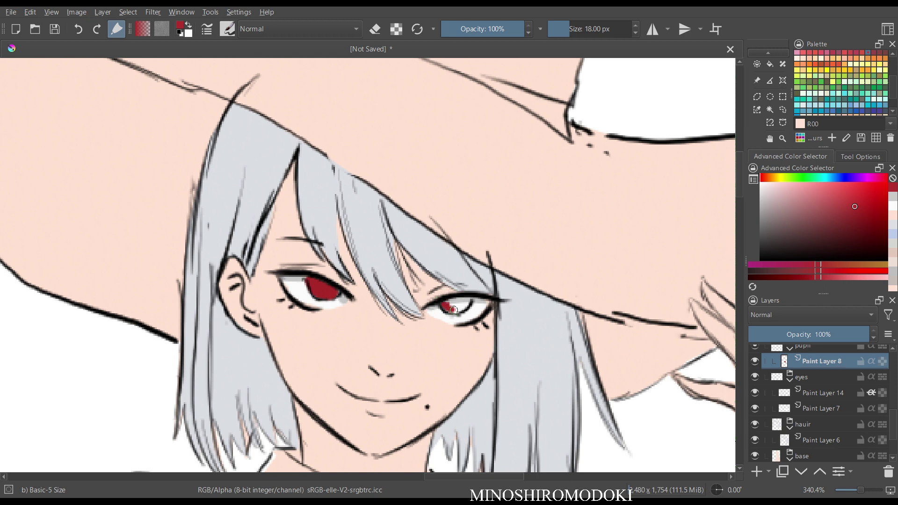
mouse_move(453, 310)
mouse_down()
mouse_move(465, 303)
mouse_move(447, 303)
mouse_up()
scroll(458, 261, down, 2)
drag(478, 234, 417, 172)
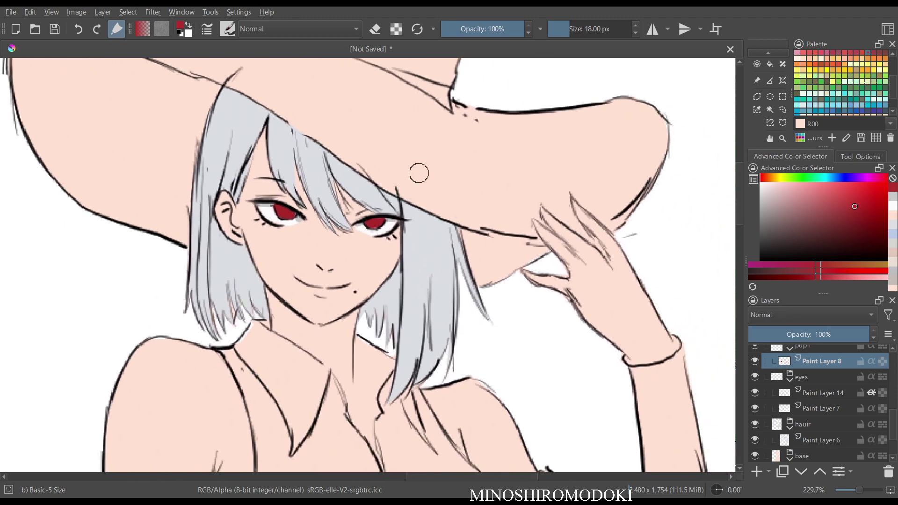
scroll(417, 172, down, 2)
scroll(430, 188, down, 3)
scroll(431, 187, up, 5)
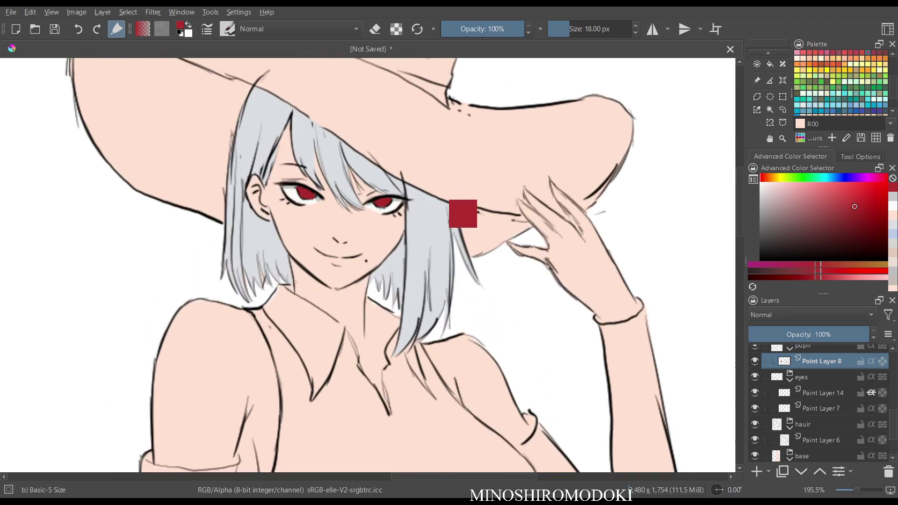
key(ctrl+z)
key(ctrl+z)
Fill both irises with a brighter red on Paint Layer 8.
drag(855, 207, 854, 188)
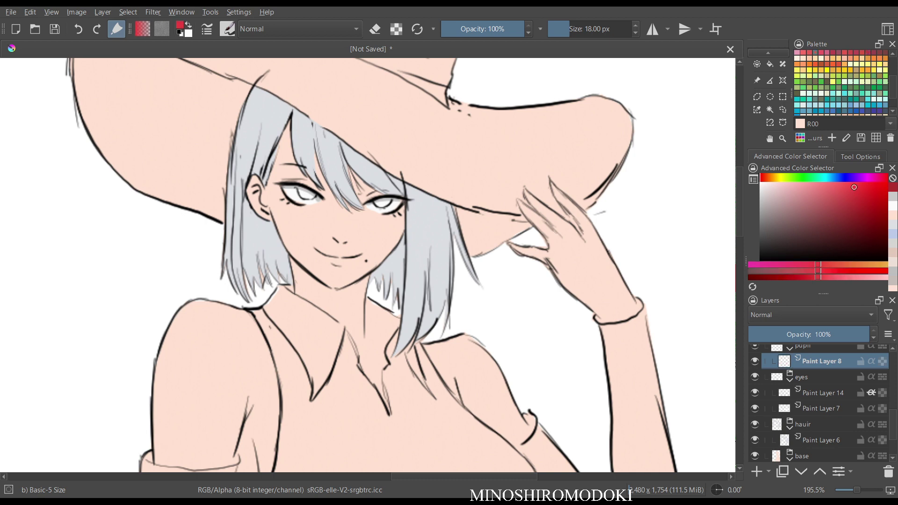
scroll(309, 187, up, 4)
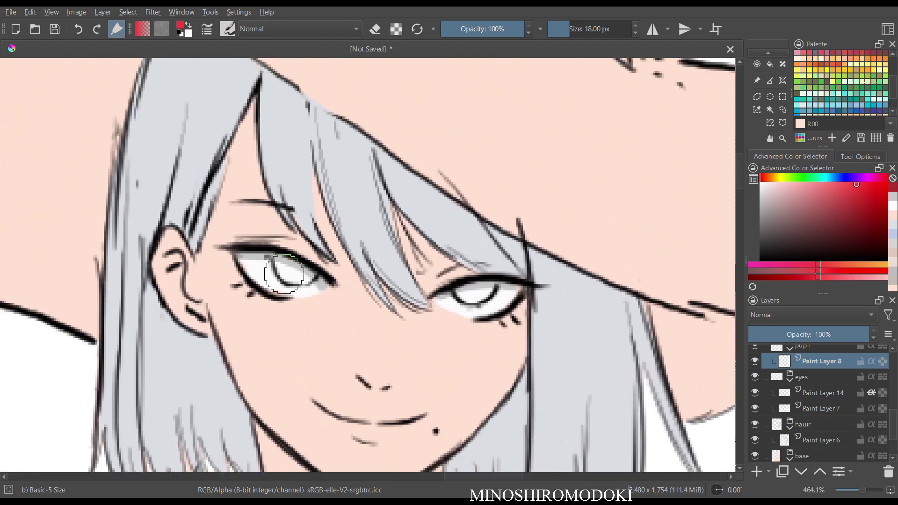
mouse_move(292, 264)
mouse_down()
mouse_move(285, 276)
mouse_move(302, 274)
mouse_move(293, 280)
mouse_move(276, 260)
mouse_move(312, 270)
mouse_up()
drag(463, 290, 489, 290)
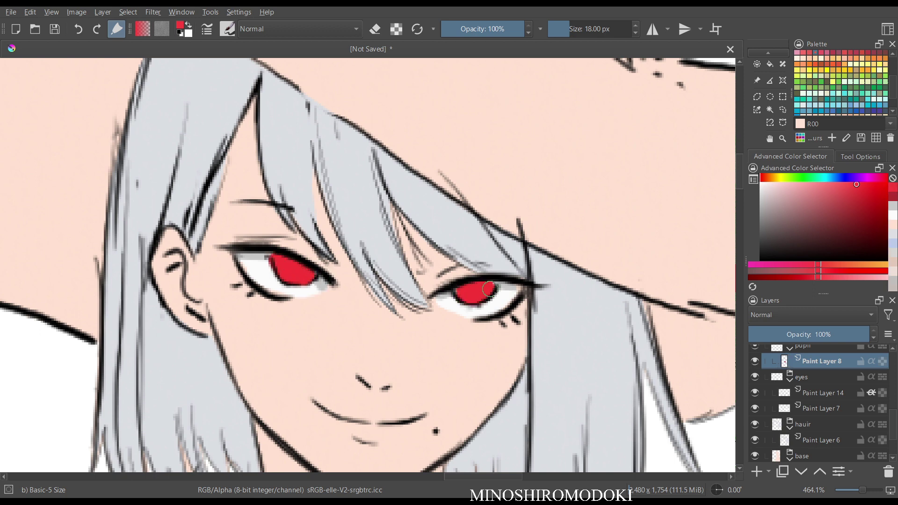
scroll(584, 181, down, 4)
drag(679, 234, 545, 198)
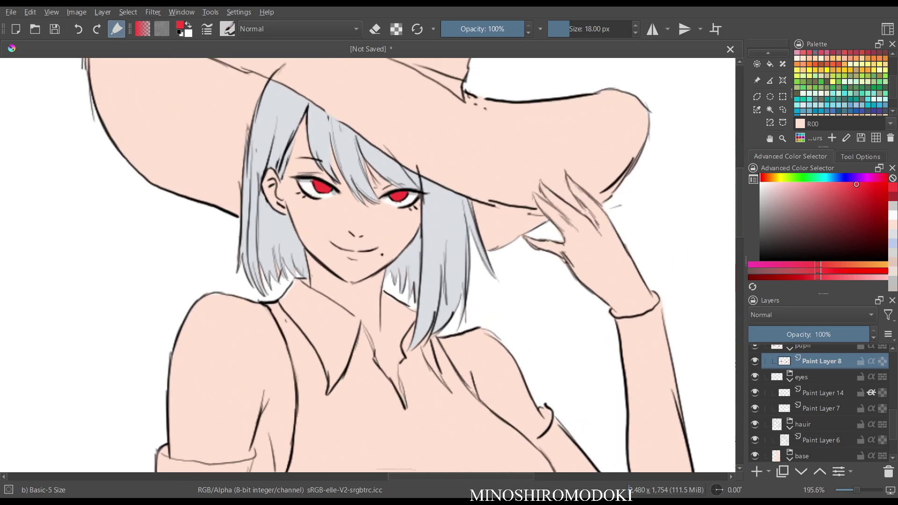
Add a new paint layer above Paint Layer 8 and shade the upper part of both irises in dark red.
key(Insert)
drag(856, 184, 856, 206)
scroll(355, 196, up, 4)
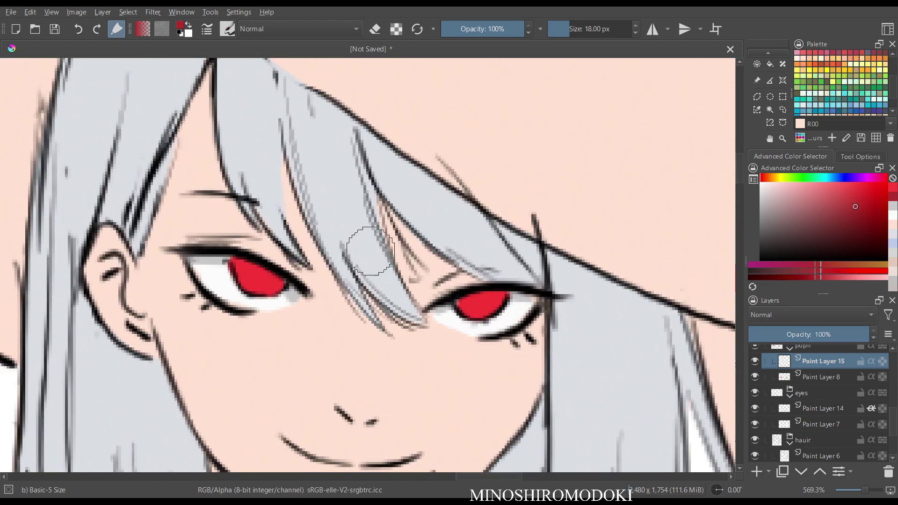
mouse_move(237, 265)
mouse_down()
mouse_move(285, 283)
mouse_move(248, 265)
mouse_up()
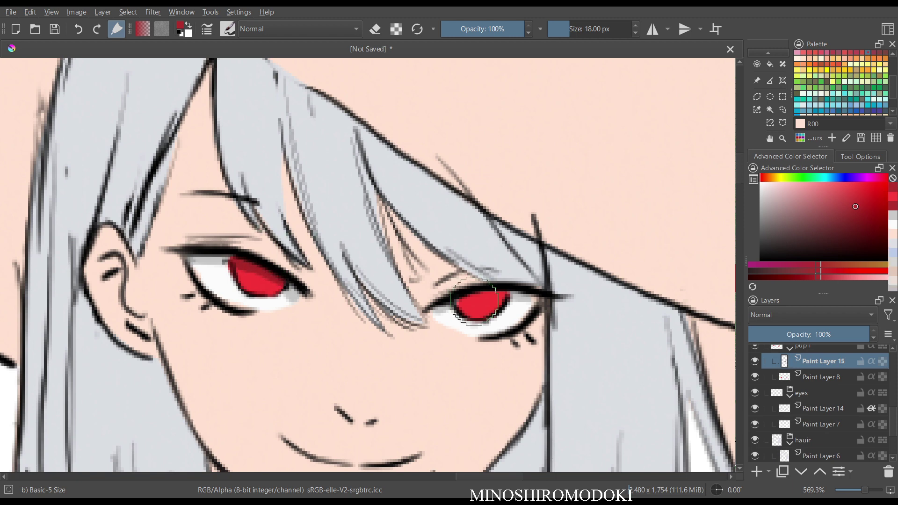
drag(470, 298, 507, 296)
mouse_move(627, 185)
mouse_down()
mouse_move(638, 253)
mouse_move(491, 256)
mouse_up()
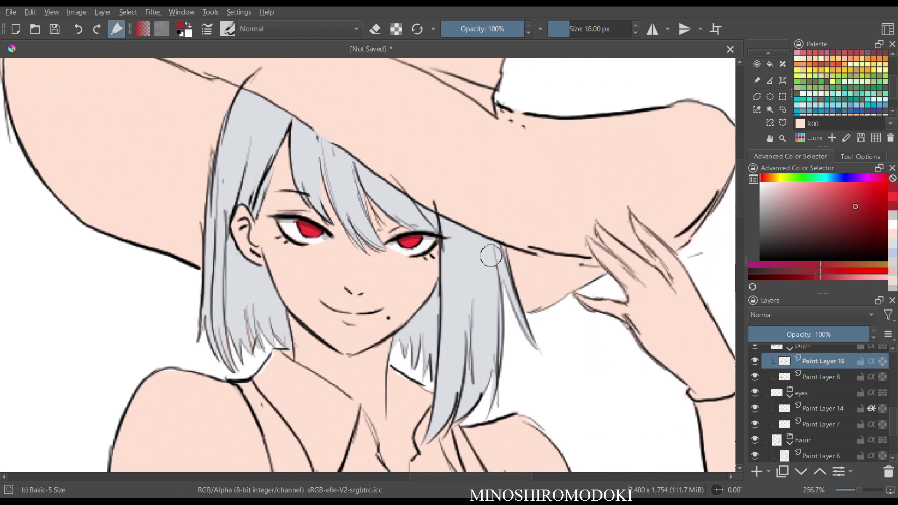
Try an orange-yellow dot in the centre of one iris on Paint Layer 15, and undo it.
mouse_move(776, 177)
mouse_down()
mouse_move(784, 177)
mouse_move(773, 177)
mouse_up()
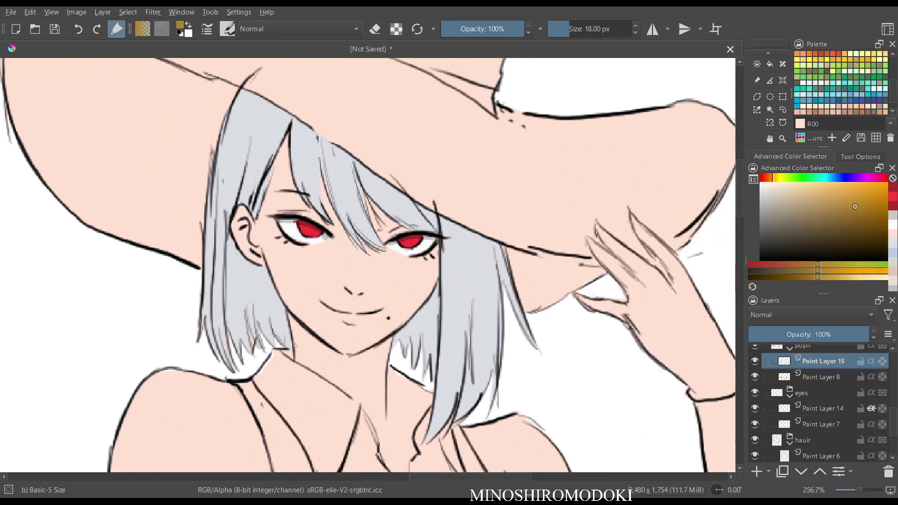
drag(855, 206, 850, 190)
scroll(367, 246, up, 4)
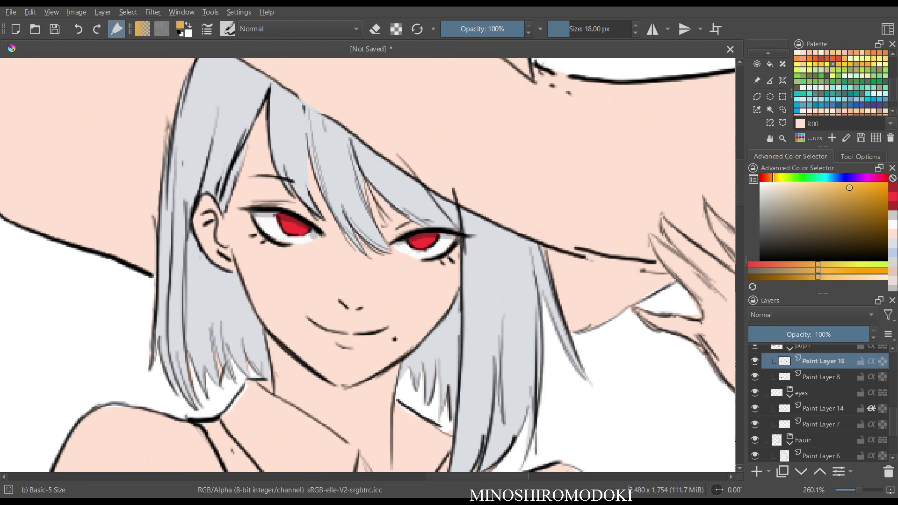
drag(233, 207, 236, 213)
scroll(484, 106, down, 8)
scroll(491, 105, up, 5)
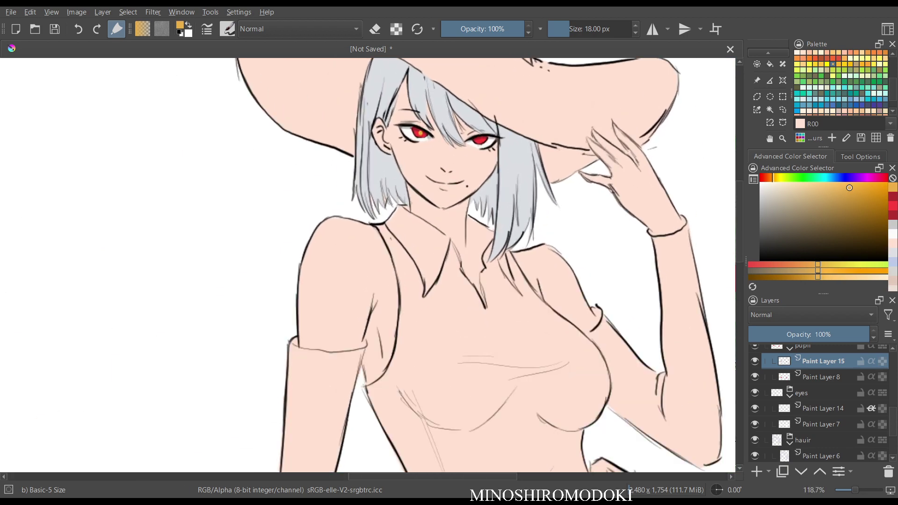
key(ctrl+z)
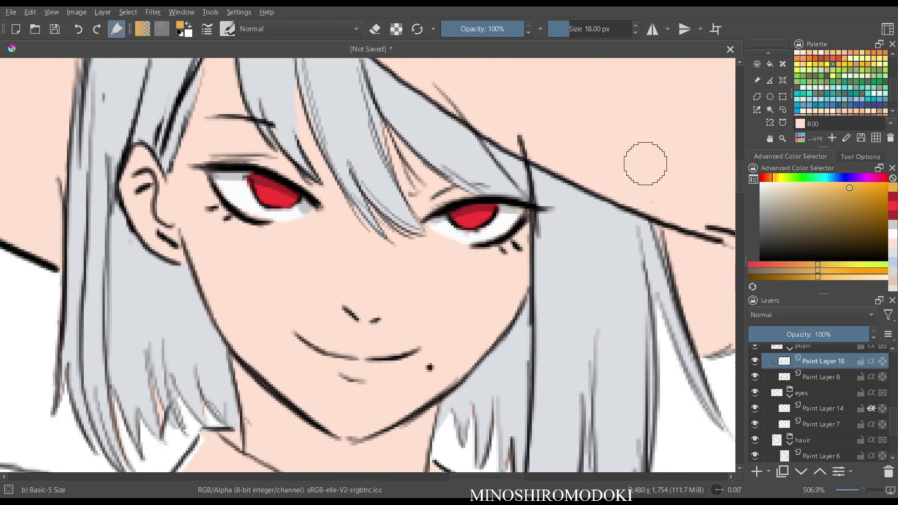
Paint a pale yellow dot in the centre of both red irises on Paint Layer 15.
click(781, 177)
drag(781, 178, 775, 178)
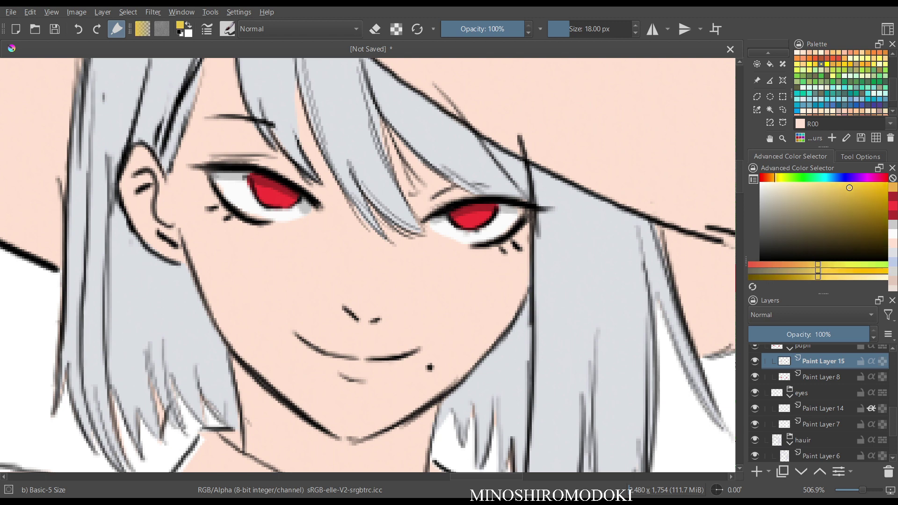
click(835, 184)
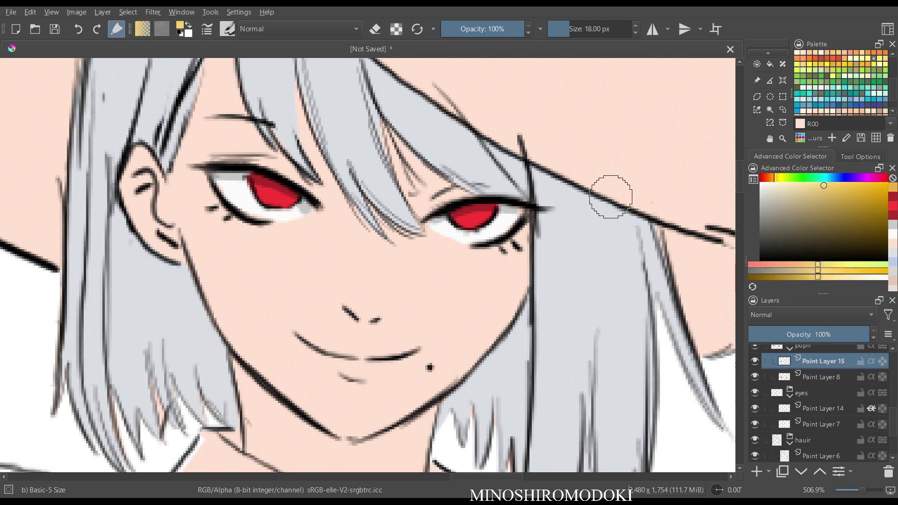
click(275, 189)
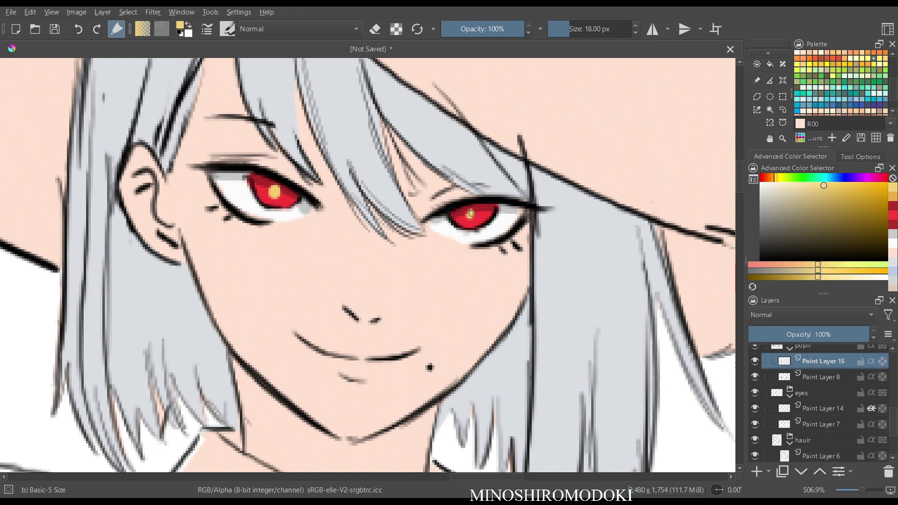
drag(471, 213, 470, 208)
scroll(572, 96, down, 3)
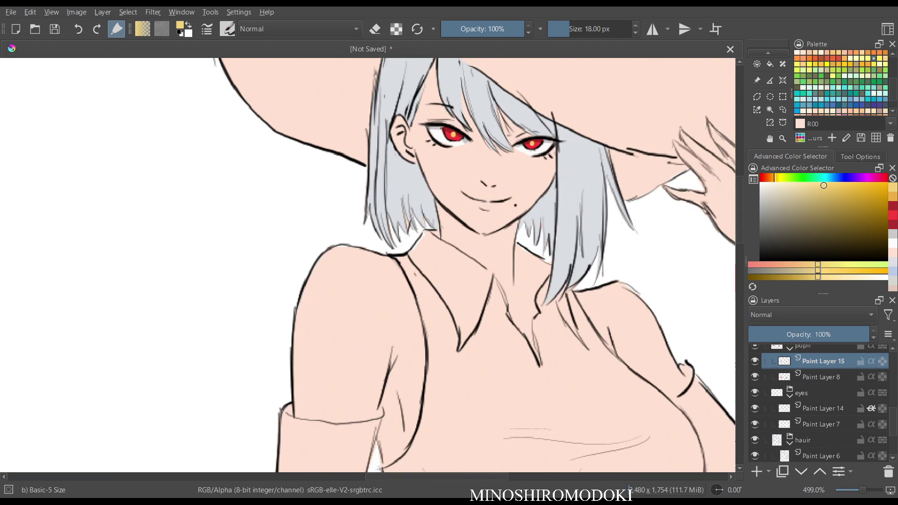
Examine the coloured eyes up close and within the whole figure.
drag(537, 105, 448, 371)
drag(449, 371, 448, 339)
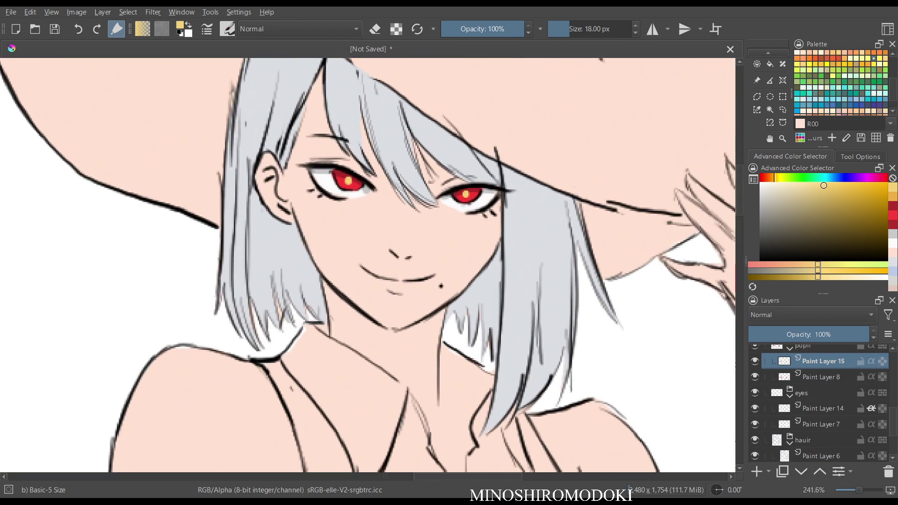
scroll(429, 190, up, 4)
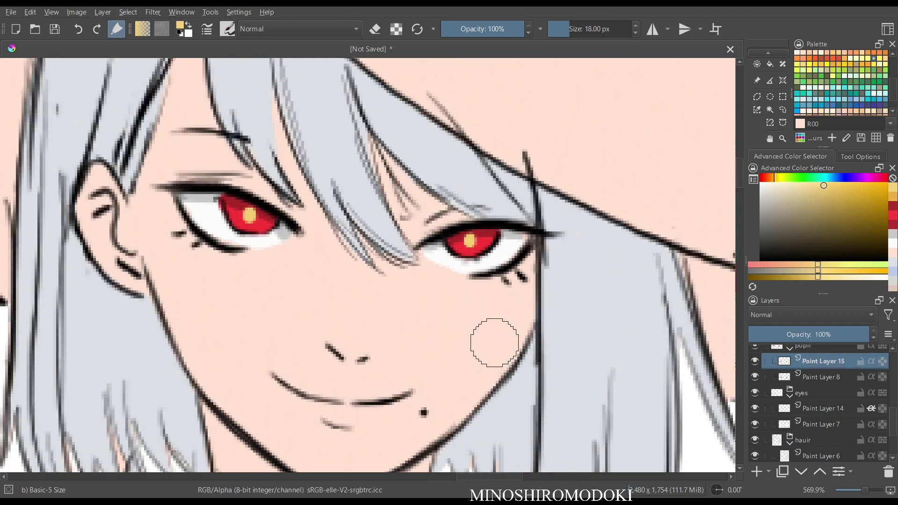
drag(521, 150, 475, 302)
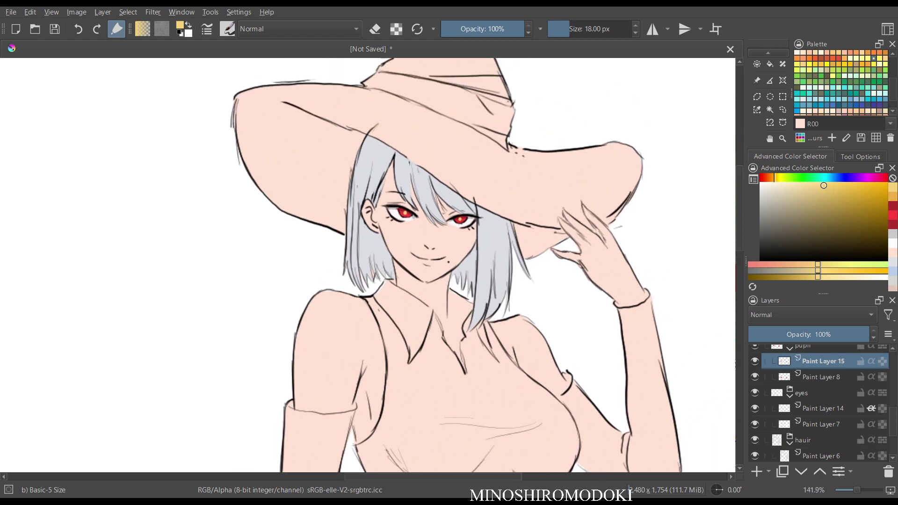
scroll(484, 236, down, 5)
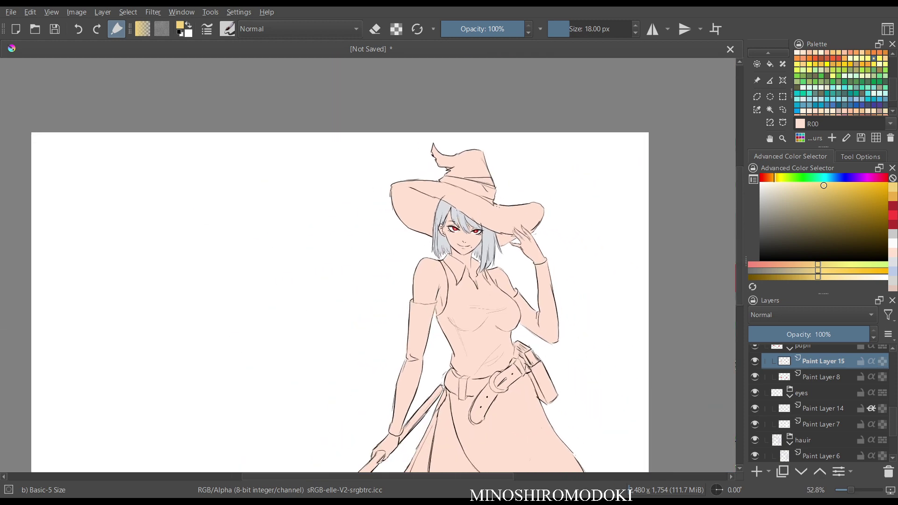
scroll(498, 285, up, 3)
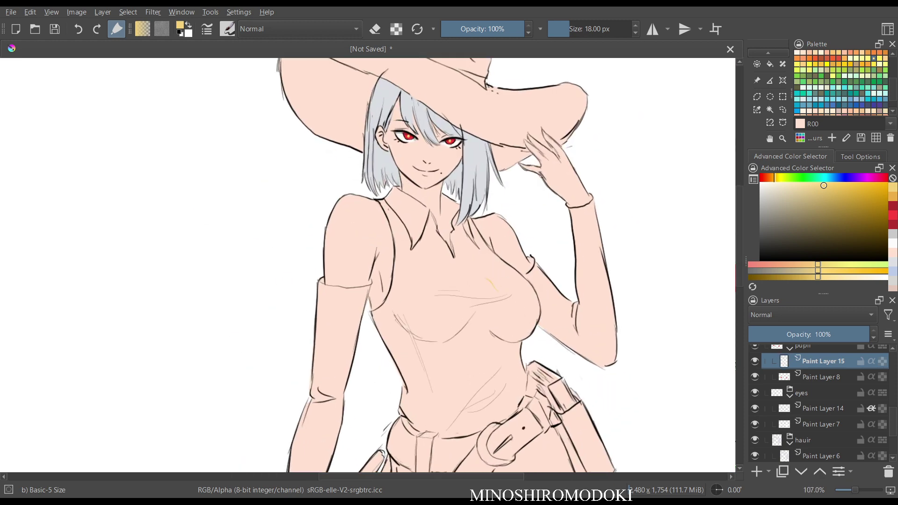
scroll(508, 278, down, 4)
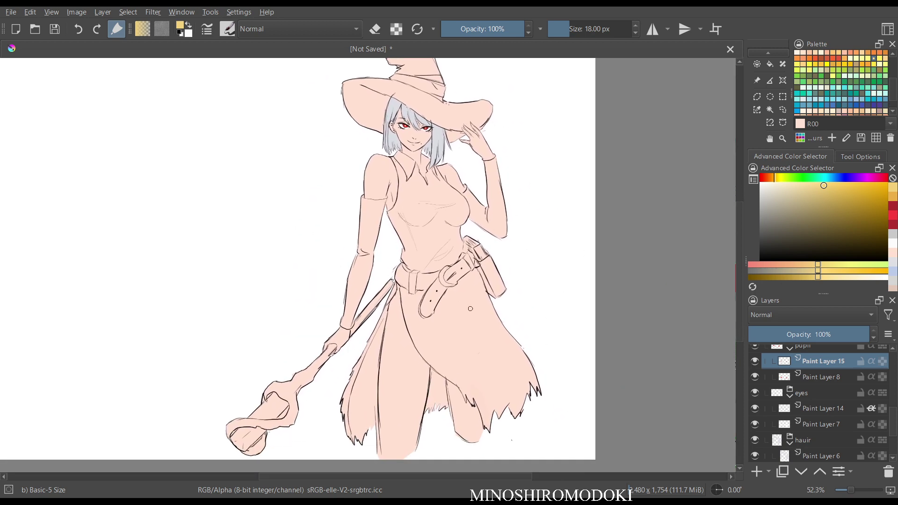
Try outlining the shirt collar with a curve selection while the clothing1 group is active.
scroll(823, 403, up, 3)
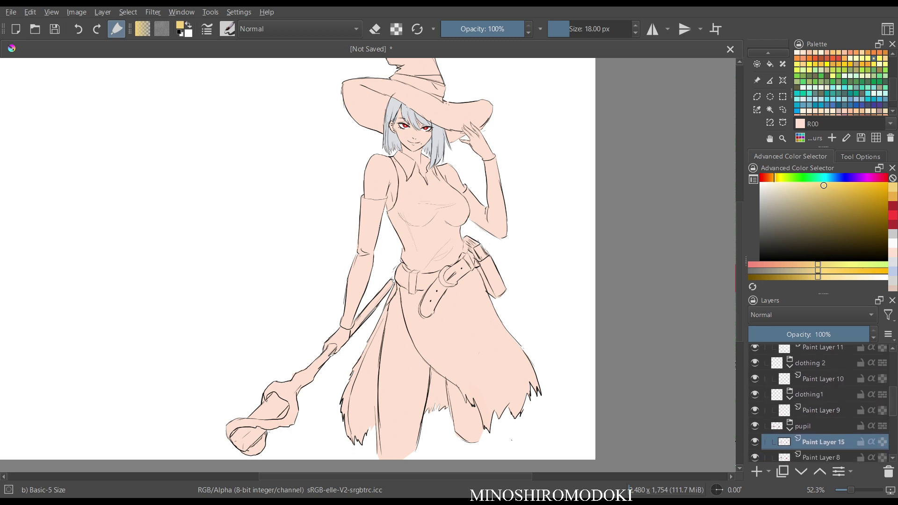
scroll(824, 402, down, 5)
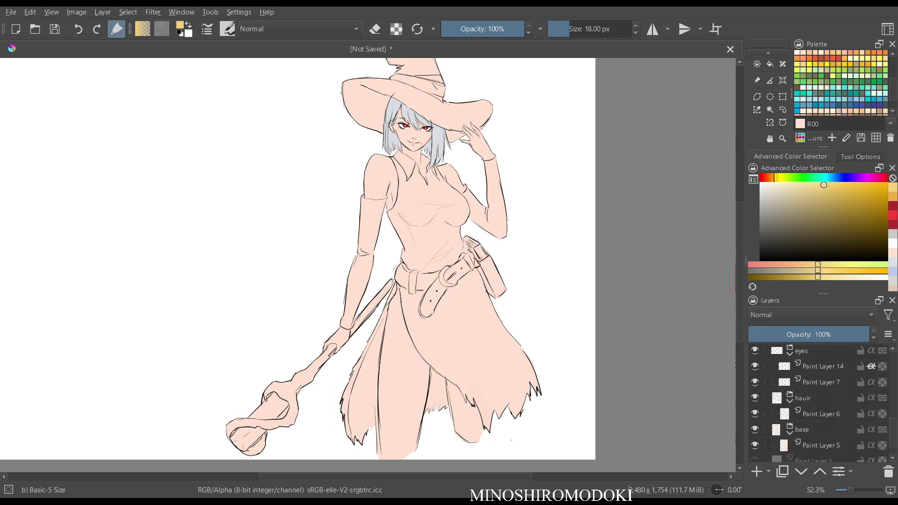
scroll(823, 403, up, 3)
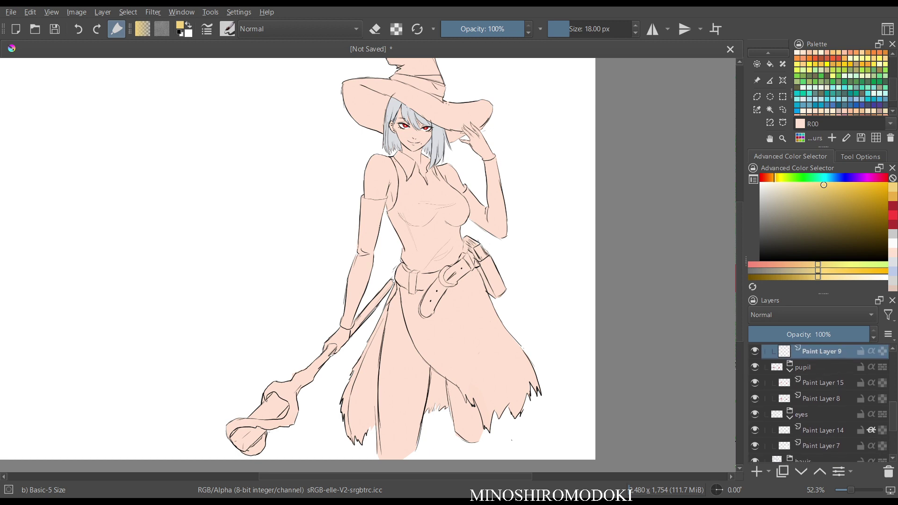
scroll(823, 402, up, 4)
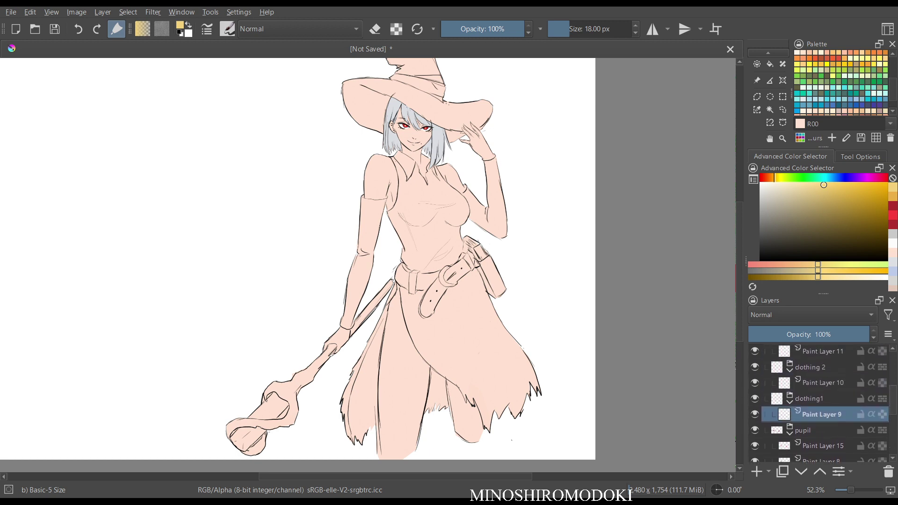
click(824, 398)
drag(448, 240, 458, 262)
key(m)
key(m)
scroll(360, 117, up, 2)
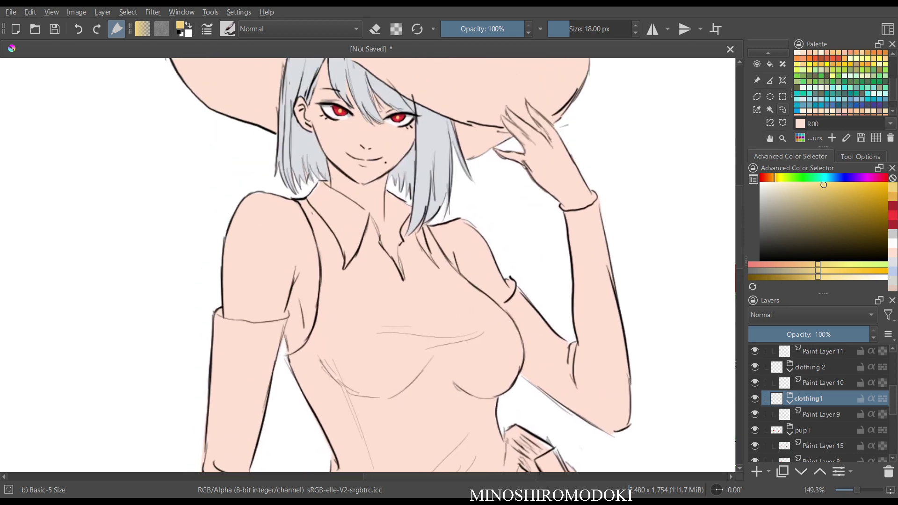
click(782, 122)
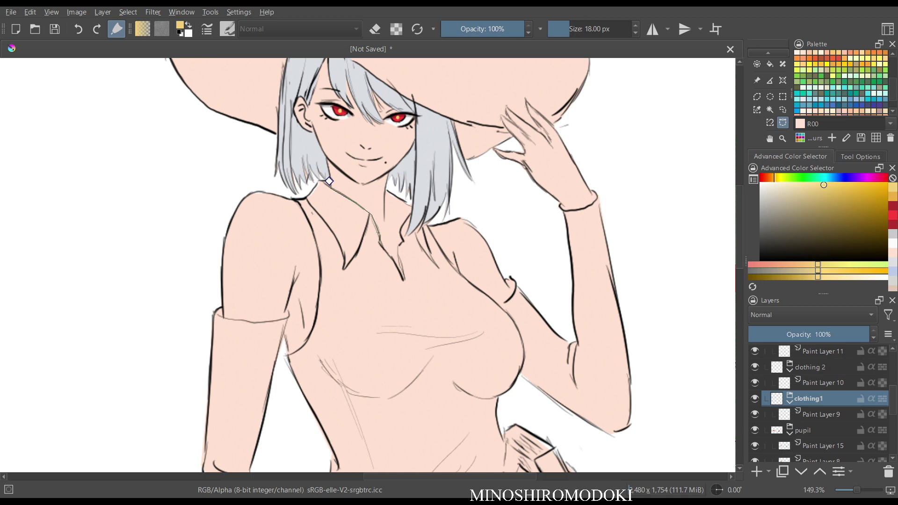
click(378, 234)
scroll(385, 180, down, 3)
drag(467, 207, 524, 229)
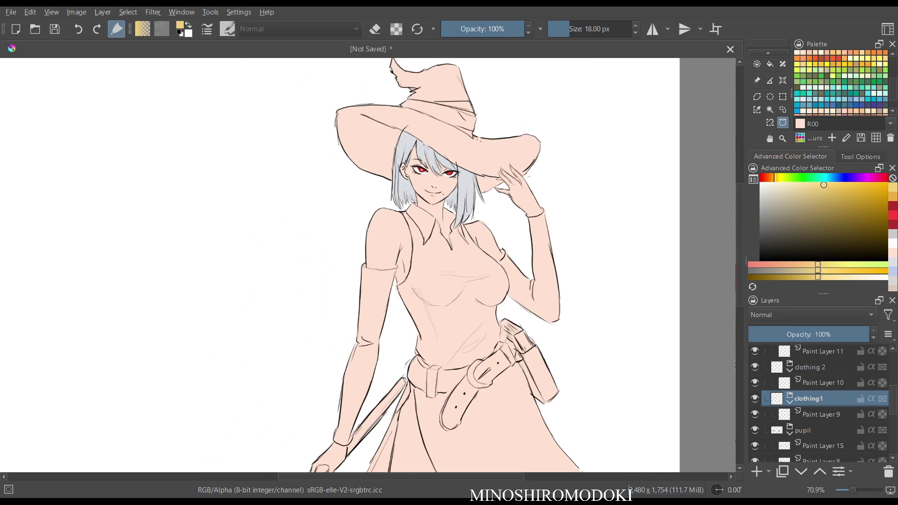
Sketch a neck and shirt collar in black with the Ink-3 Gpen brush at 5 px on Paint Layer 3, in the blank area beside the witch.
scroll(819, 403, up, 3)
click(813, 383)
click(759, 256)
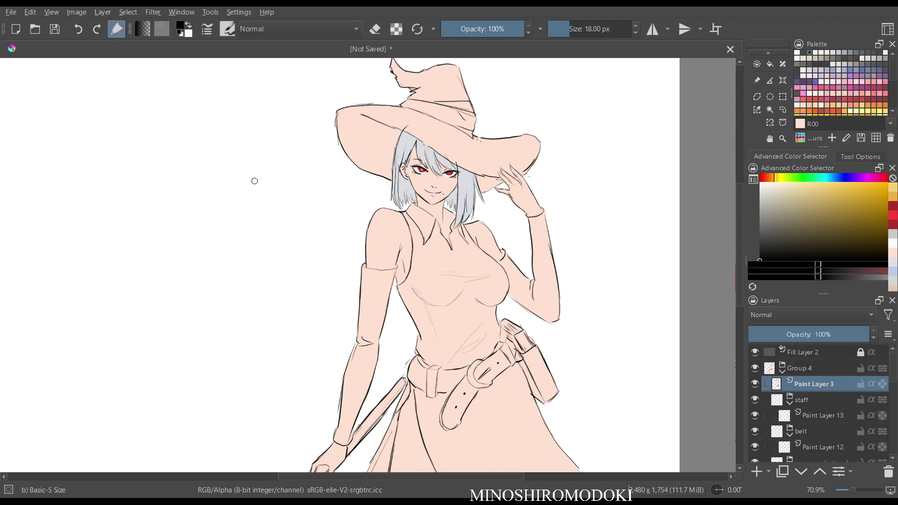
right_click(254, 181)
click(213, 238)
scroll(257, 206, up, 2)
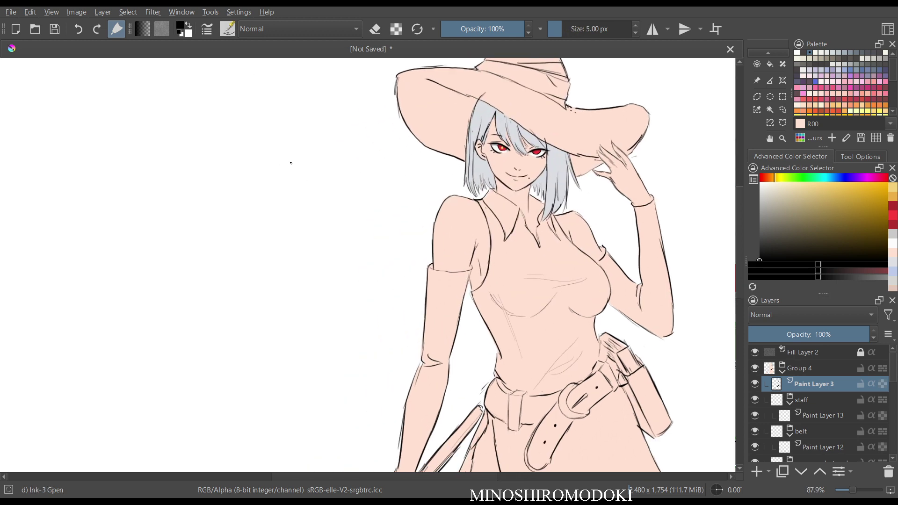
drag(288, 162, 288, 189)
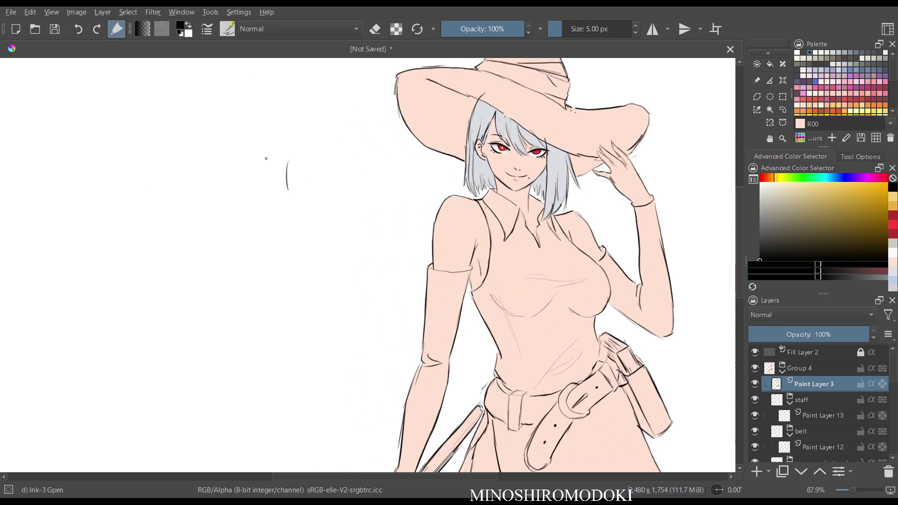
drag(262, 159, 249, 191)
drag(280, 188, 288, 214)
mouse_move(243, 191)
mouse_down()
mouse_move(302, 195)
mouse_move(290, 227)
mouse_up()
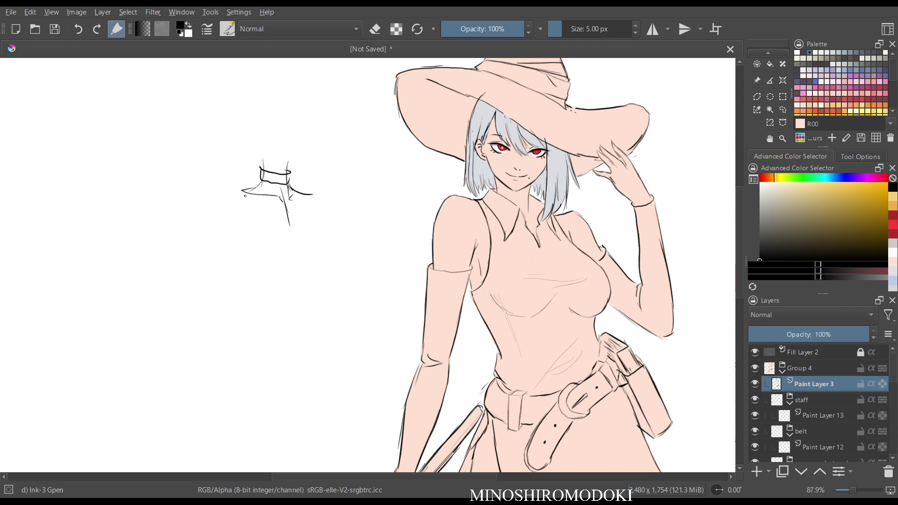
Extend the practice sketch with a sleeveless shirt body, drawing its sides, curved armholes and bottom hem.
mouse_move(242, 191)
mouse_down()
mouse_move(239, 227)
mouse_move(262, 275)
mouse_up()
drag(309, 197, 326, 279)
drag(265, 281, 306, 279)
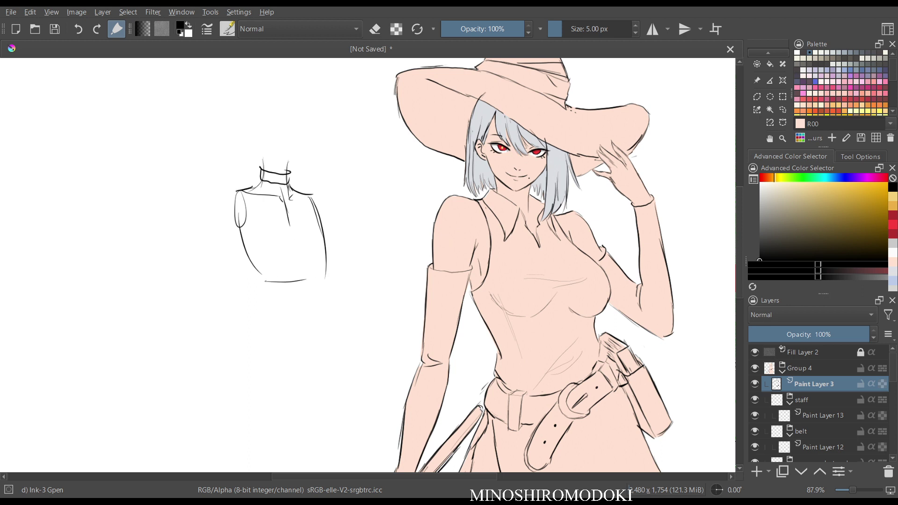
drag(242, 194, 246, 238)
mouse_move(306, 196)
mouse_down()
mouse_move(328, 234)
mouse_move(326, 252)
mouse_up()
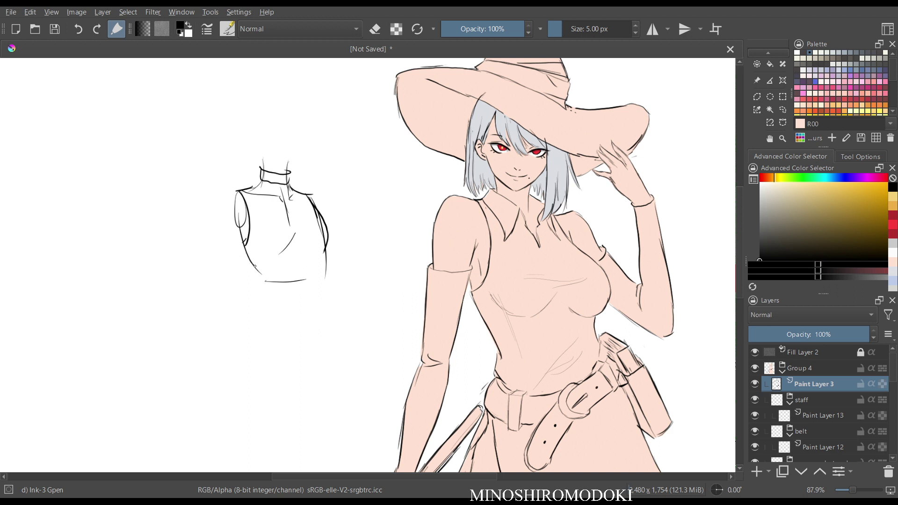
mouse_move(246, 258)
mouse_down()
mouse_move(259, 282)
mouse_move(320, 280)
mouse_up()
Try adding sleeve outlines on both sides of the sketched shirt, and undo them.
mouse_move(254, 172)
mouse_down()
mouse_move(219, 181)
mouse_move(238, 193)
mouse_move(208, 188)
mouse_move(211, 212)
mouse_up()
mouse_move(215, 221)
mouse_down()
mouse_move(217, 232)
mouse_move(281, 209)
mouse_up()
mouse_move(297, 170)
mouse_down()
mouse_move(338, 181)
mouse_move(318, 206)
mouse_up()
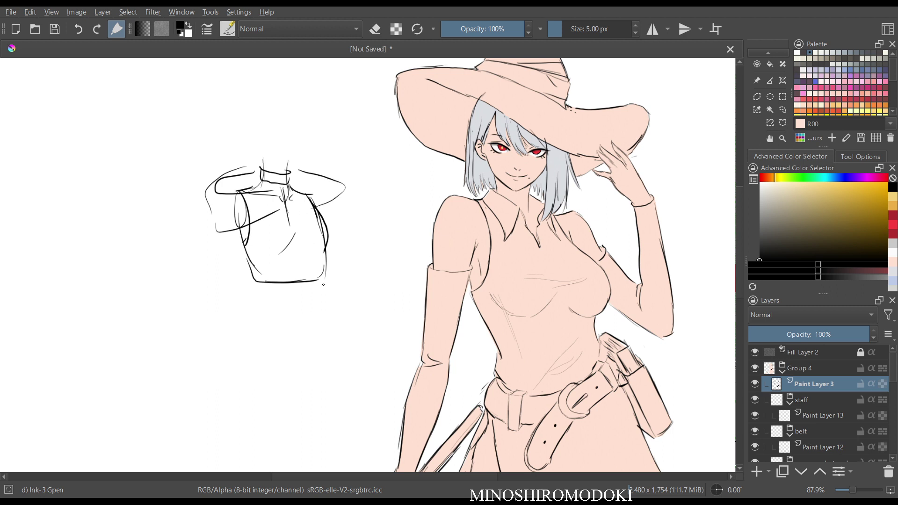
key(ctrl+z)
key(ctrl+z)
key(ctrl+z)
key(ctrl+z)
key(ctrl+z)
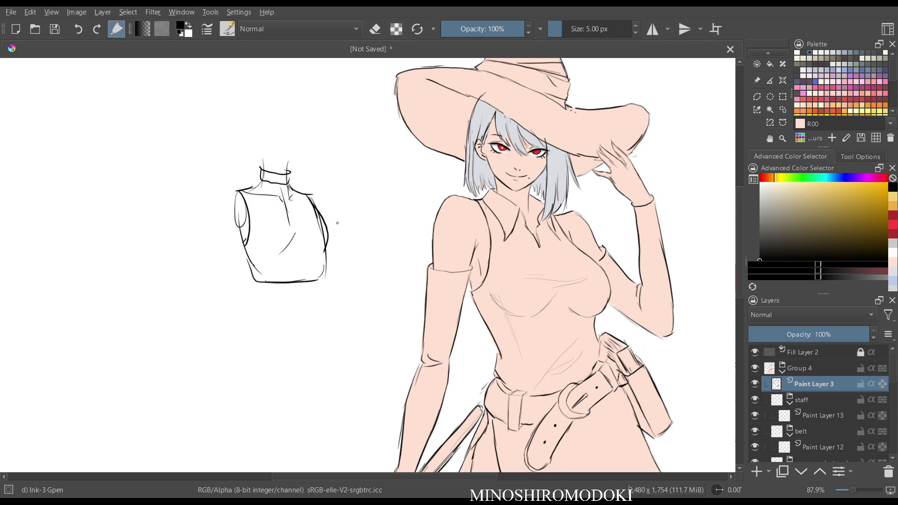
Delete the practice shirt sketch with a freehand selection around it, and clear the selection.
key(l)
mouse_move(349, 122)
mouse_down()
mouse_move(351, 322)
mouse_move(307, 113)
mouse_up()
key(Delete)
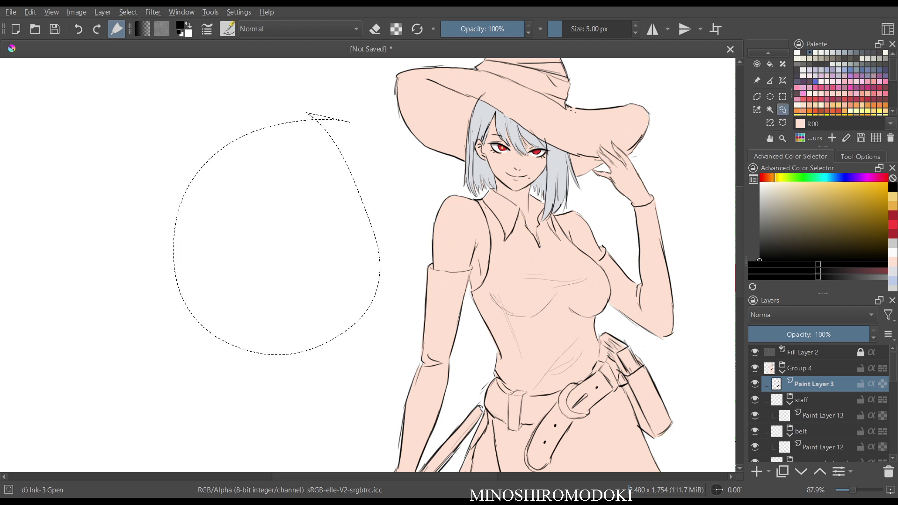
key(ctrl+shift+a)
key(b)
Undo the pale yellow dots painted in the red irises.
drag(619, 168, 620, 215)
drag(673, 210, 674, 159)
drag(517, 163, 491, 207)
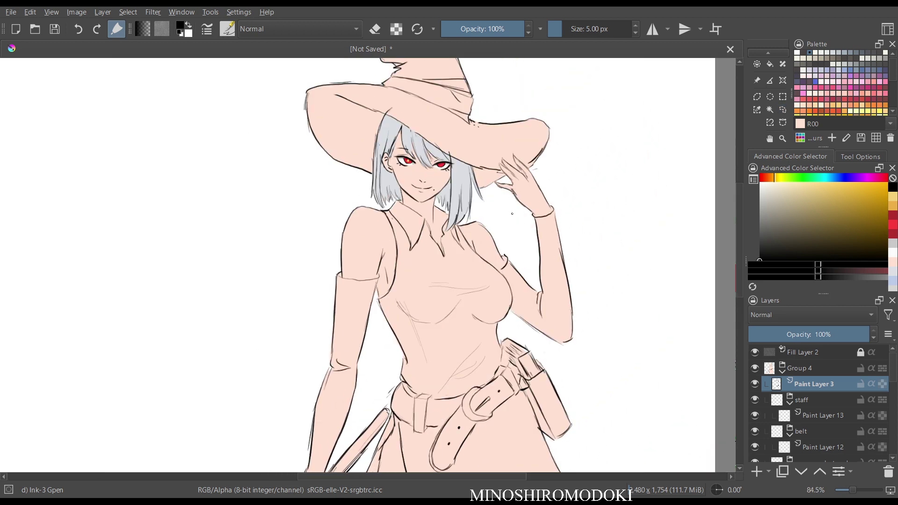
scroll(517, 187, up, 5)
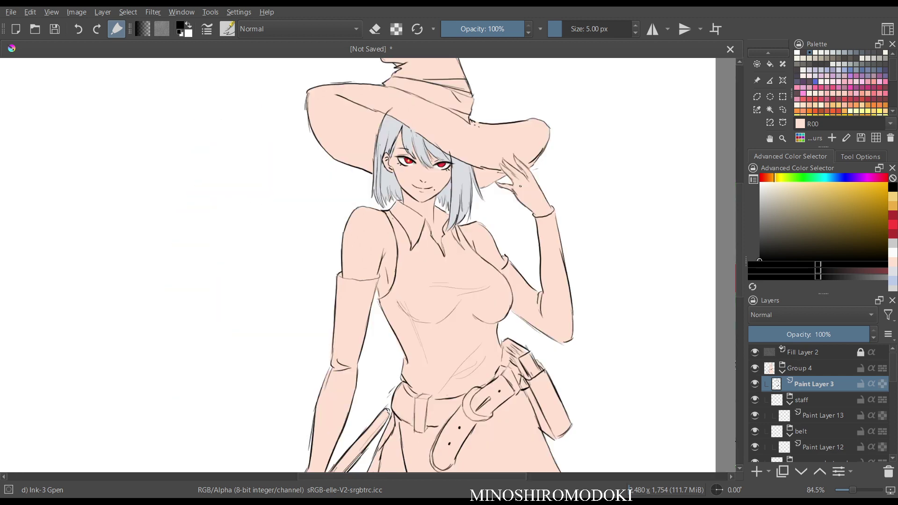
scroll(516, 257, up, 2)
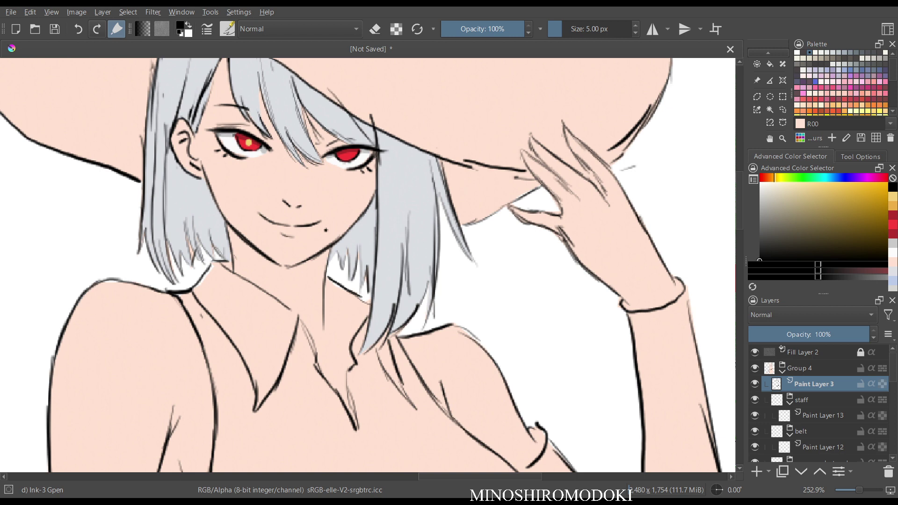
click(78, 29)
click(77, 28)
key(ctrl+z)
click(77, 28)
scroll(272, 117, down, 5)
scroll(63, 114, up, 3)
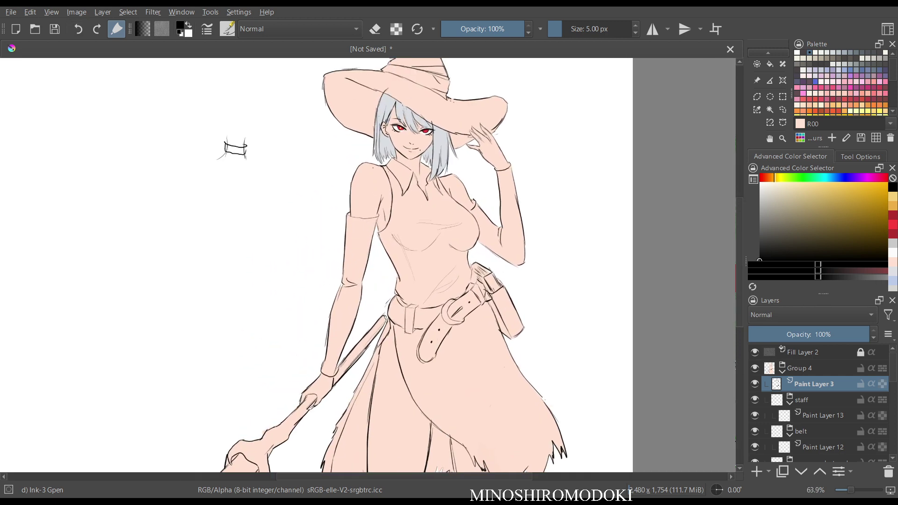
Undo the remaining neck and collar sketch strokes beside the witch.
key(b)
key(ctrl+z)
key(ctrl+z)
key(ctrl+z)
Switch to the Basic-5 Size brush at 18 px and set the painting colour to a more saturated yellow.
drag(226, 195, 72, 336)
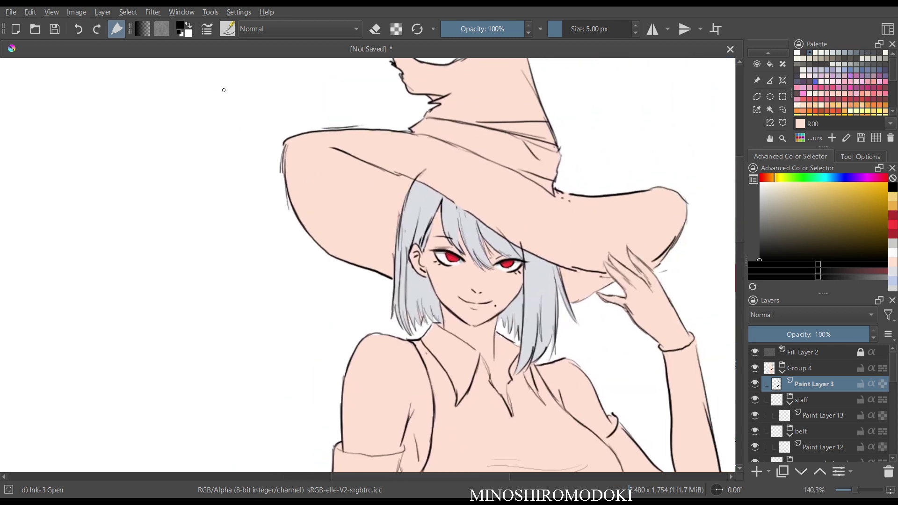
scroll(570, 224, down, 3)
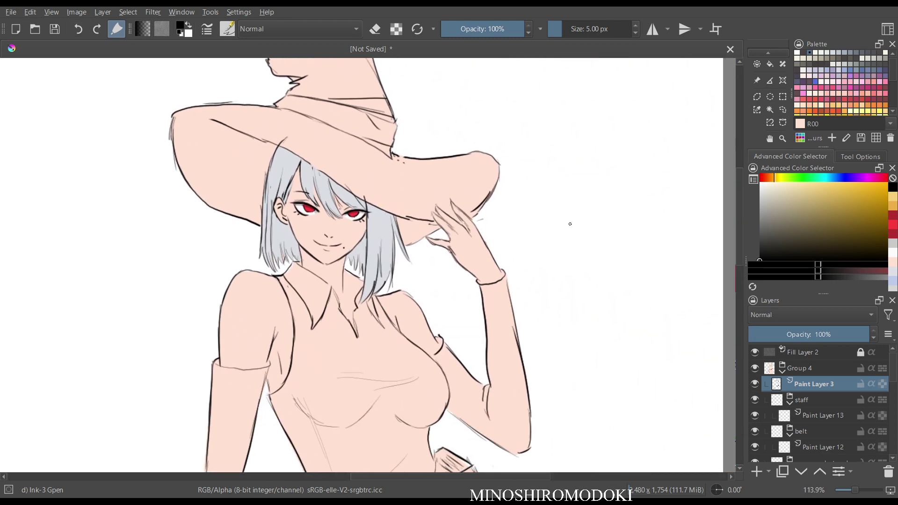
right_click(487, 246)
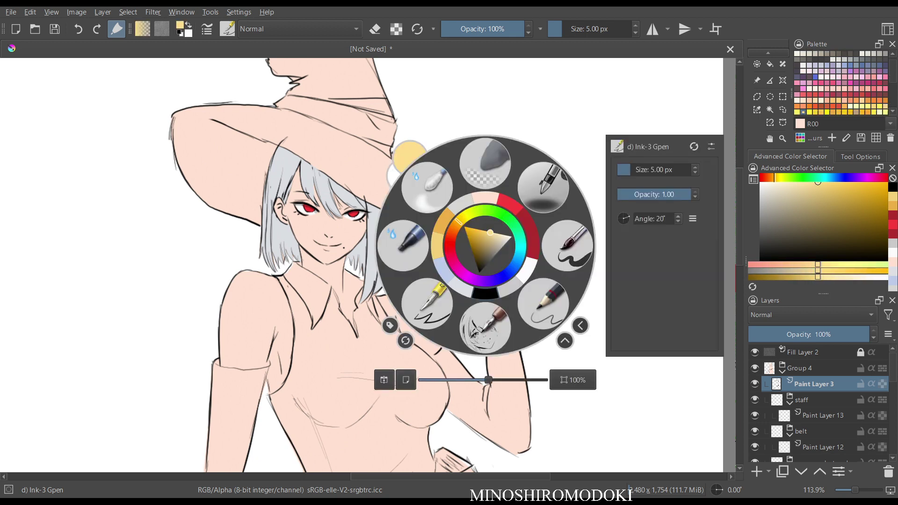
click(567, 245)
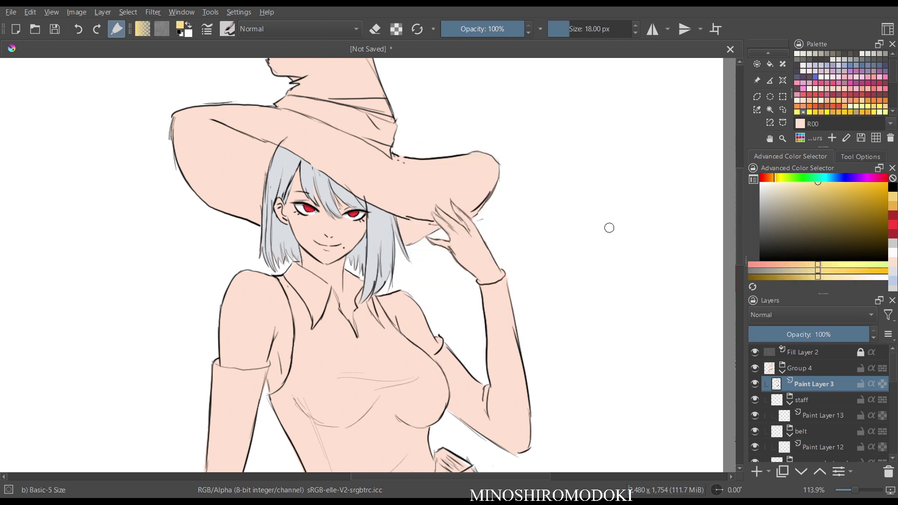
mouse_move(818, 184)
mouse_down()
mouse_move(819, 194)
mouse_move(837, 188)
mouse_up()
click(776, 178)
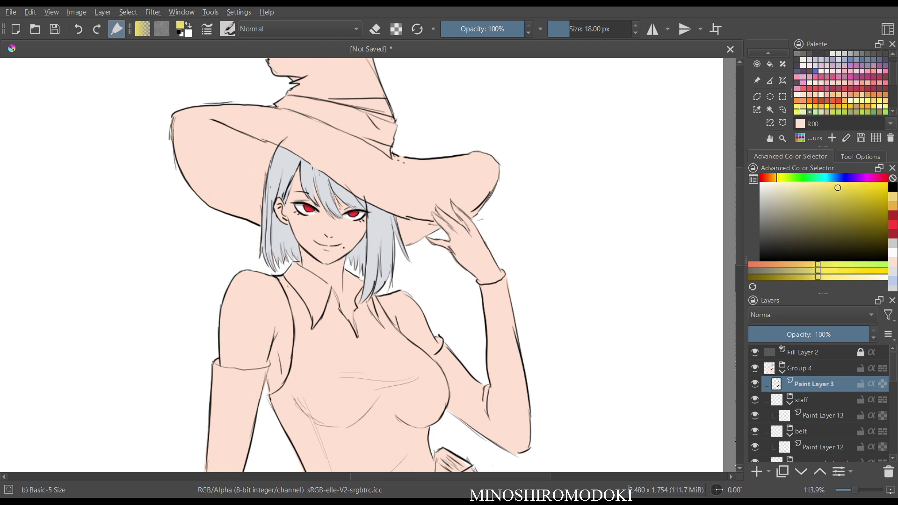
Try a small yellow dot in the centre of both red irises on Paint Layer 3.
scroll(343, 229, up, 8)
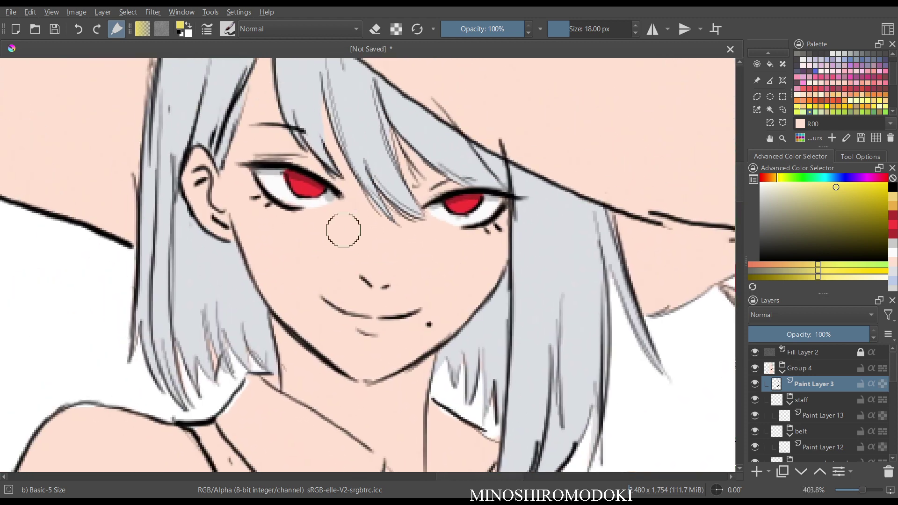
click(306, 182)
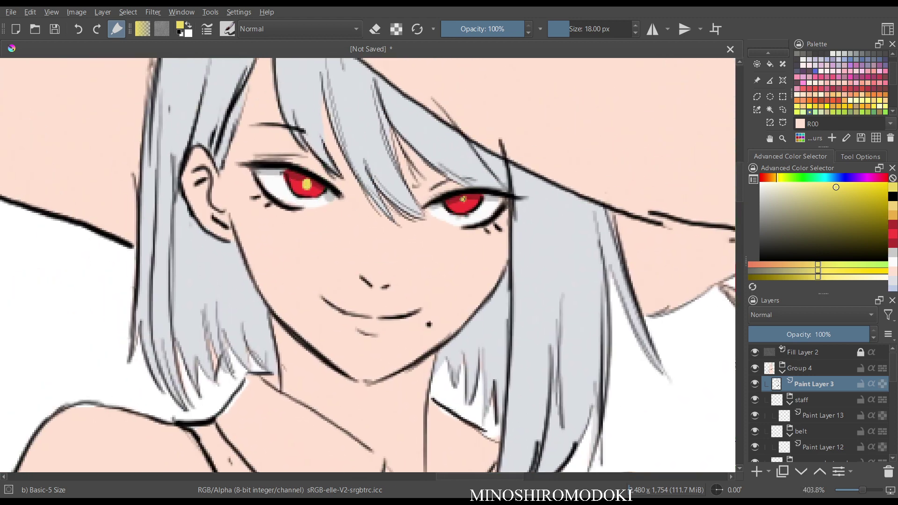
scroll(531, 149, down, 4)
scroll(533, 148, down, 3)
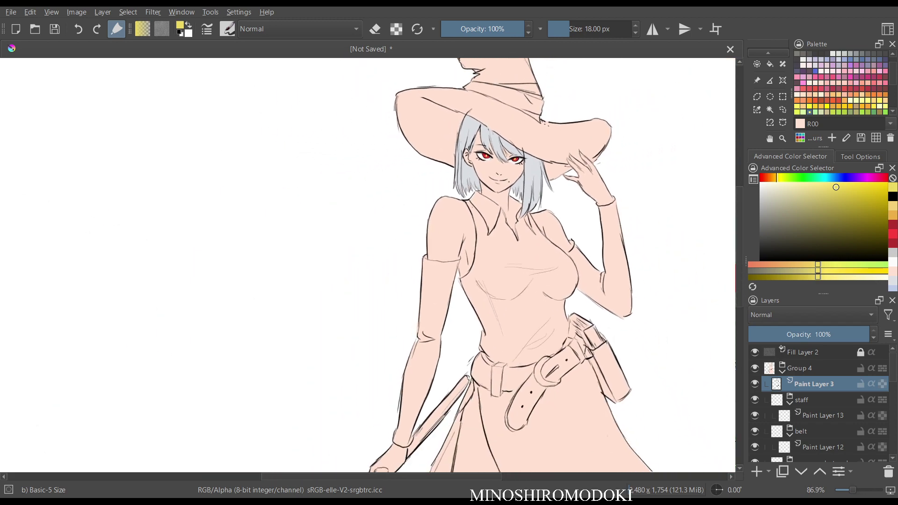
Try painting a small yellow cross in the centre of both red irises on Paint Layer 3.
scroll(533, 147, up, 6)
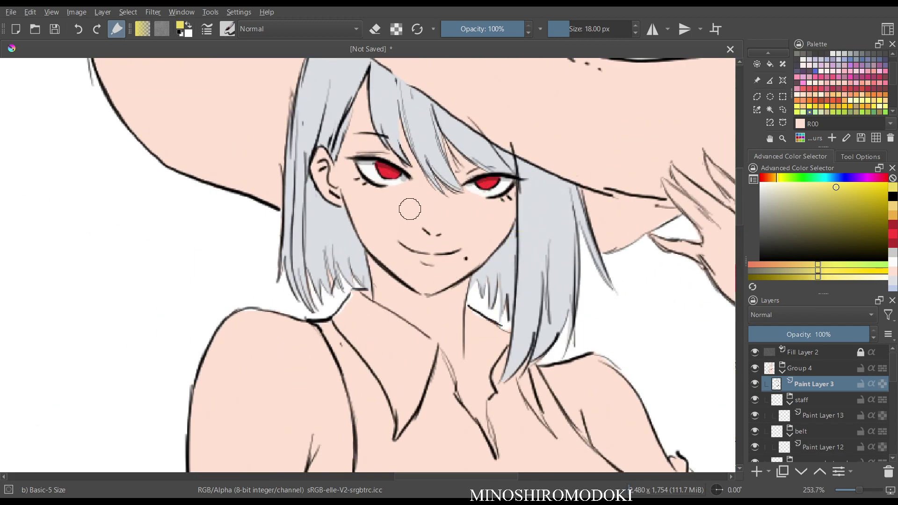
scroll(407, 206, up, 5)
drag(357, 203, 357, 205)
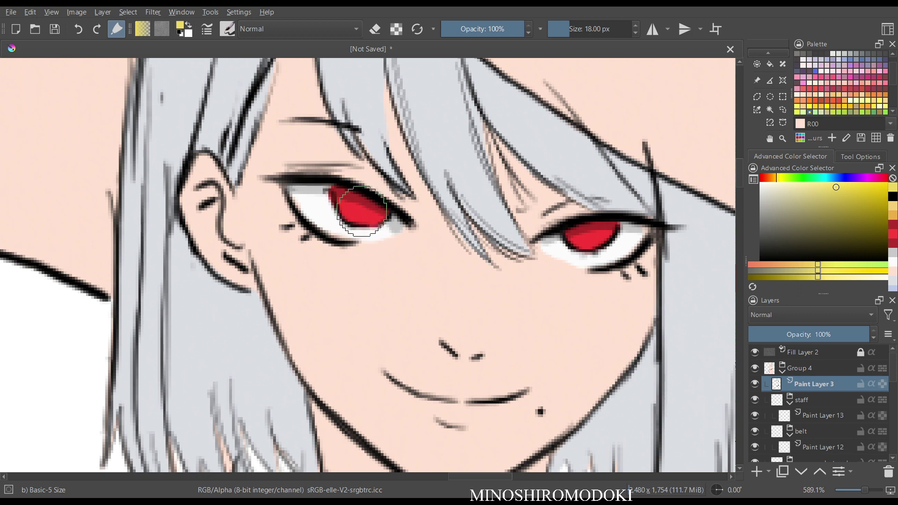
mouse_move(360, 212)
mouse_down()
mouse_move(361, 199)
mouse_move(361, 215)
mouse_move(364, 207)
mouse_up()
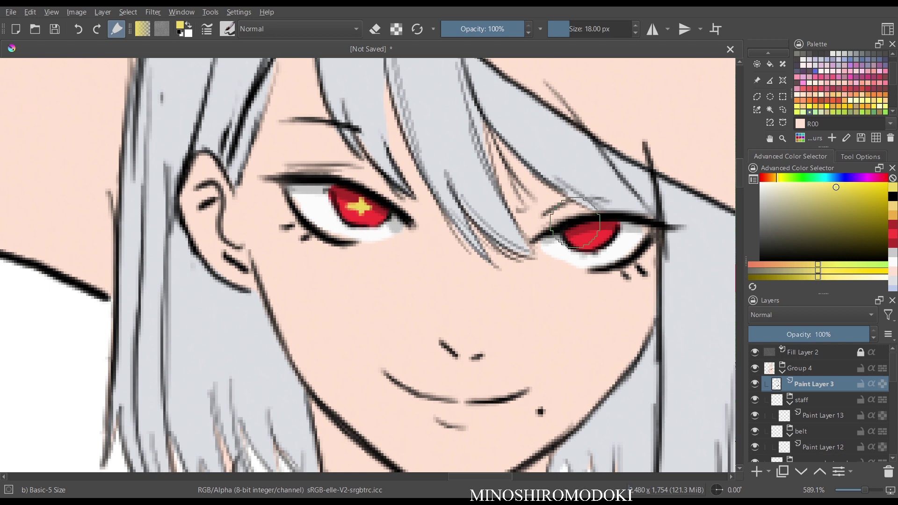
mouse_move(588, 233)
mouse_down()
mouse_move(588, 223)
mouse_move(588, 240)
mouse_move(577, 232)
mouse_move(599, 229)
mouse_up()
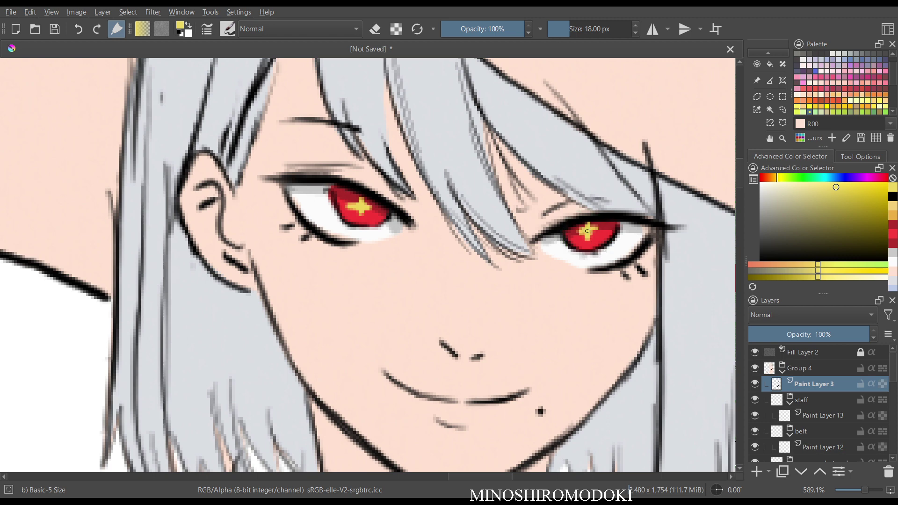
scroll(645, 128, down, 2)
scroll(342, 84, down, 8)
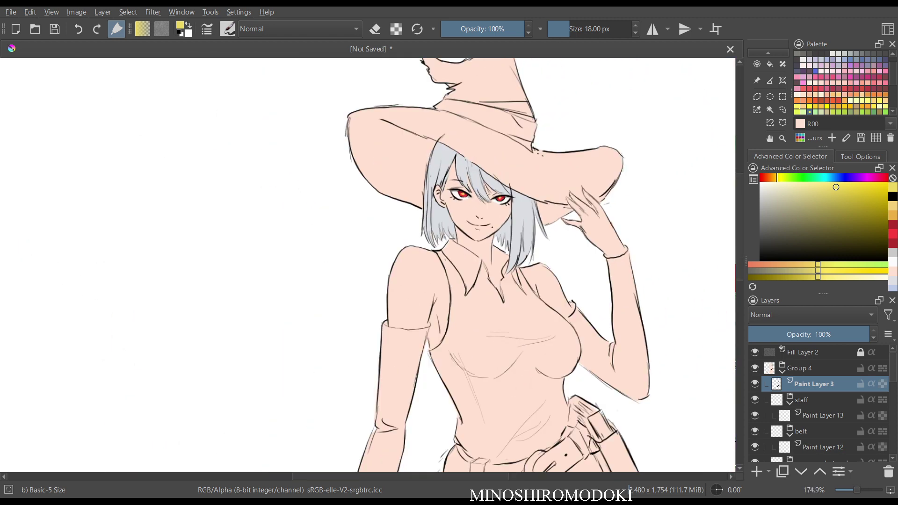
scroll(515, 214, up, 5)
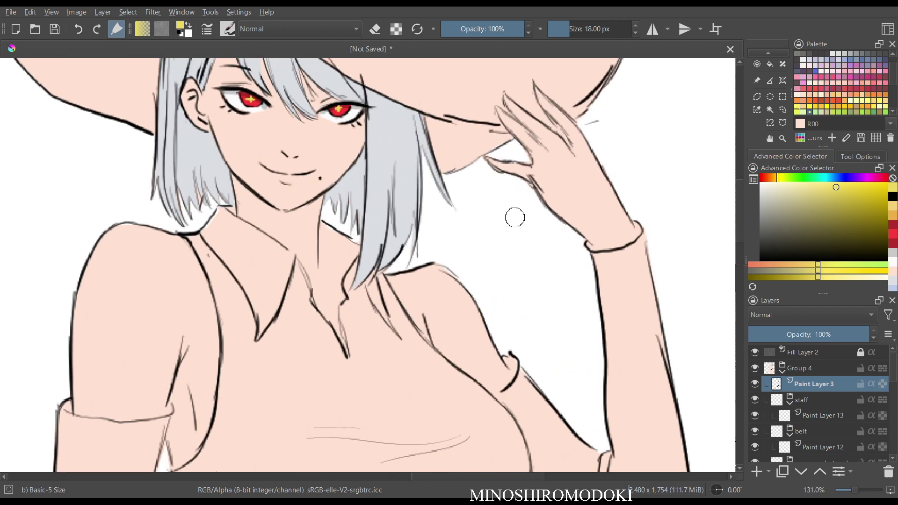
scroll(530, 273, down, 4)
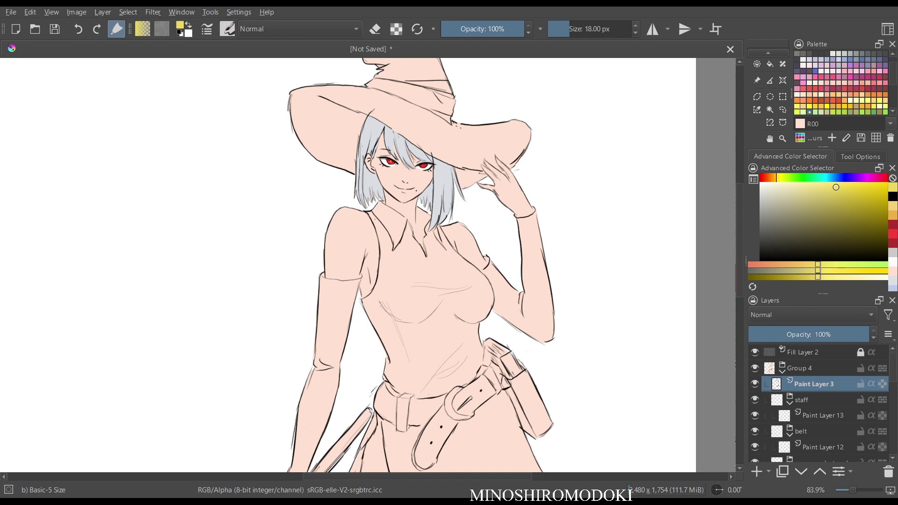
Make Paint Layer 15 in the pupil group active and enable Inherit Alpha on it.
scroll(821, 403, down, 7)
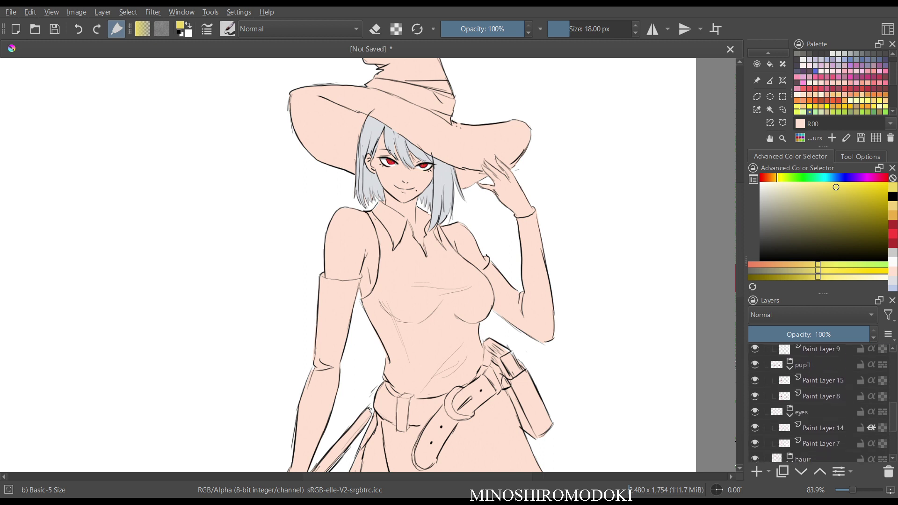
click(822, 422)
click(822, 392)
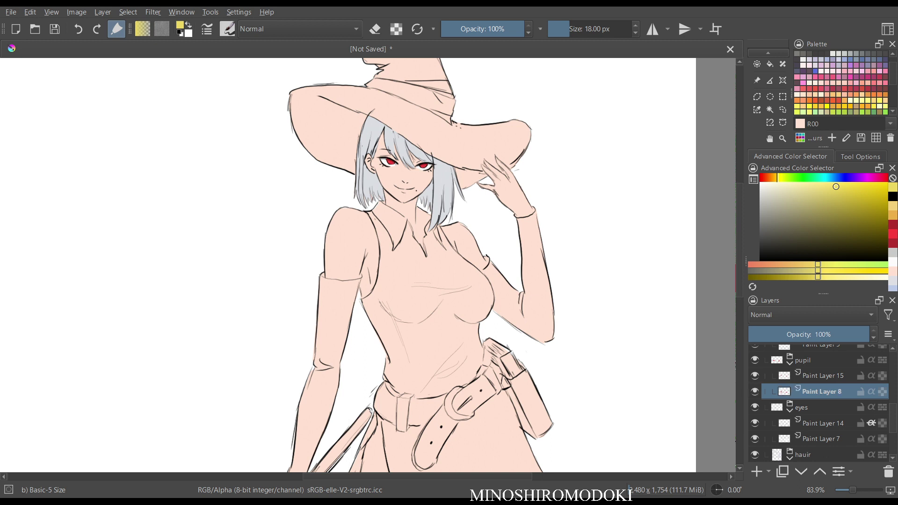
click(822, 376)
click(871, 376)
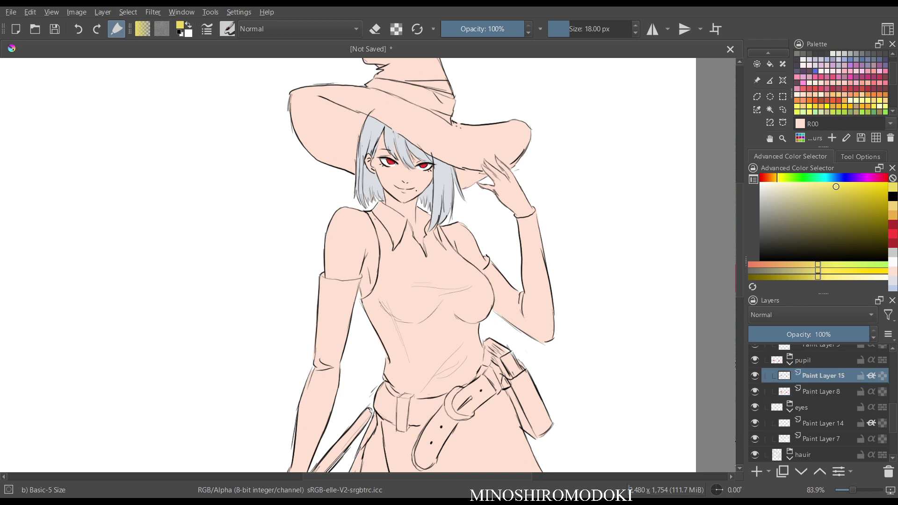
click(871, 376)
click(871, 376)
Paint a thin vertical yellow slit in the centre of both red irises on Paint Layer 15.
mouse_move(388, 211)
mouse_down()
mouse_move(415, 94)
mouse_move(360, 354)
mouse_up()
mouse_move(344, 335)
mouse_down()
mouse_move(338, 238)
mouse_move(325, 211)
mouse_move(324, 232)
mouse_up()
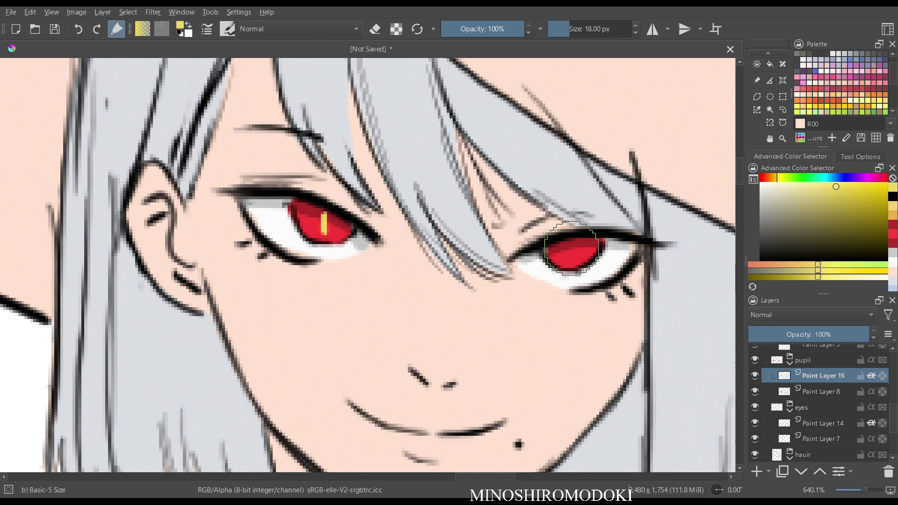
drag(570, 245, 571, 258)
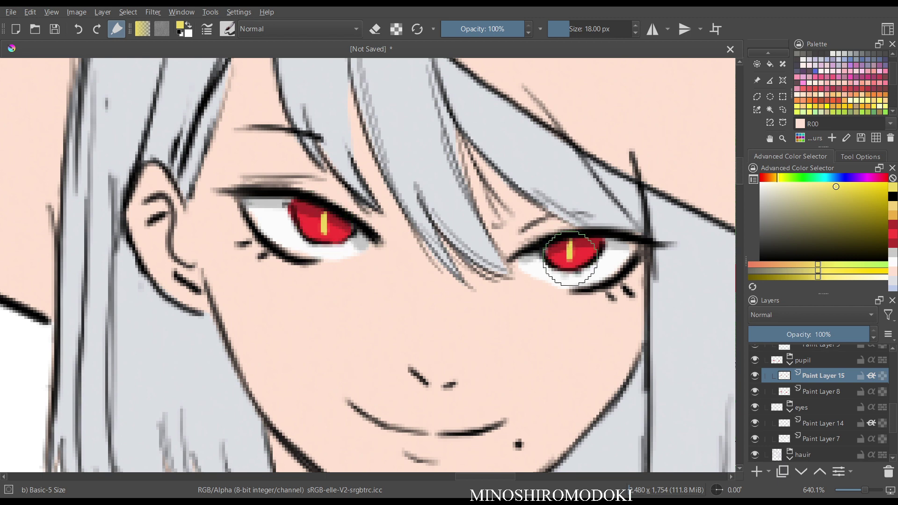
scroll(625, 168, down, 5)
scroll(625, 168, up, 1)
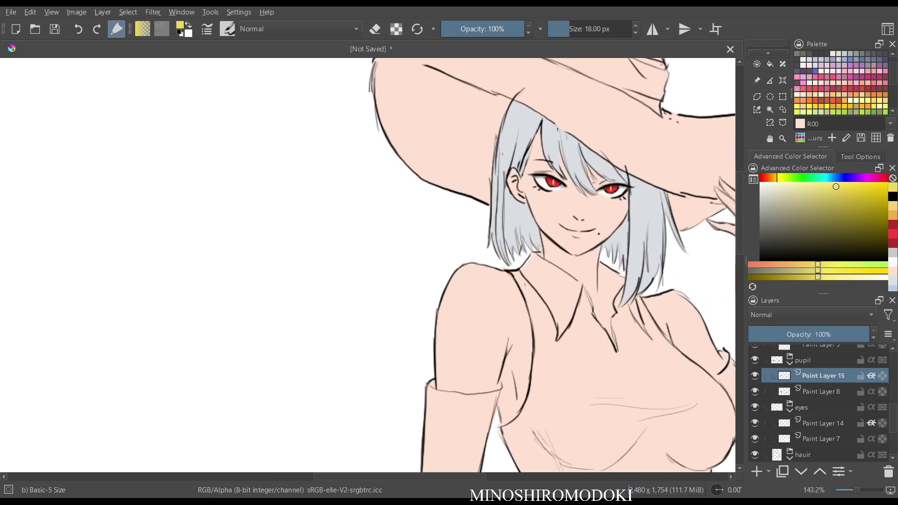
scroll(551, 187, up, 8)
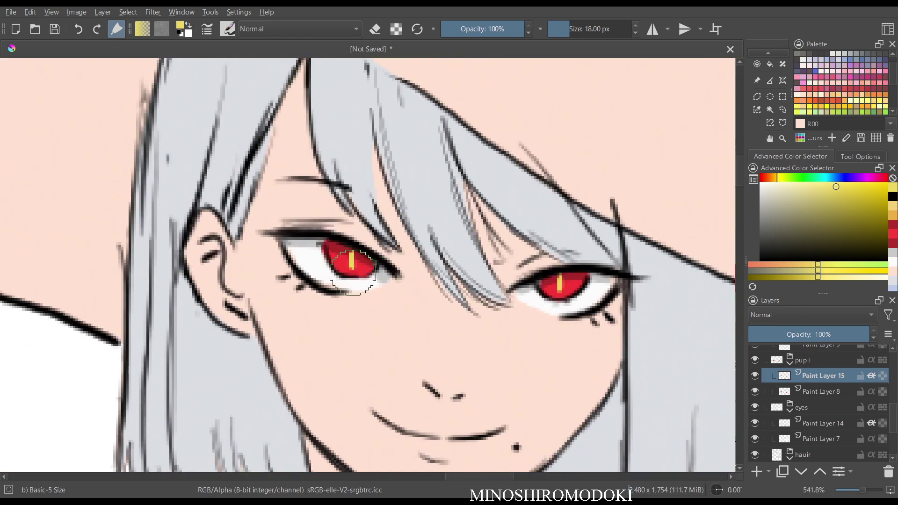
Paint a short horizontal yellow bar across the slit in both red irises on Paint Layer 15, forming crosses.
mouse_move(348, 260)
mouse_down()
mouse_move(359, 260)
mouse_move(345, 260)
mouse_up()
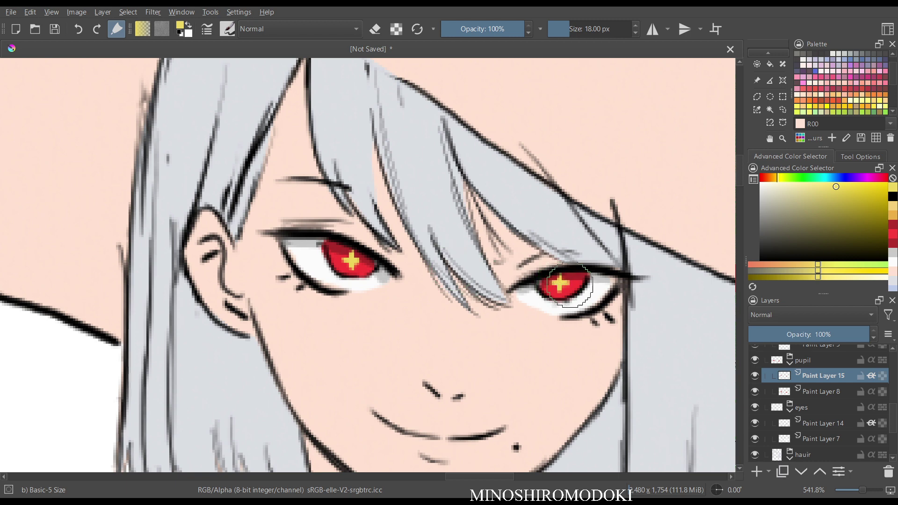
scroll(631, 206, down, 5)
scroll(547, 225, down, 6)
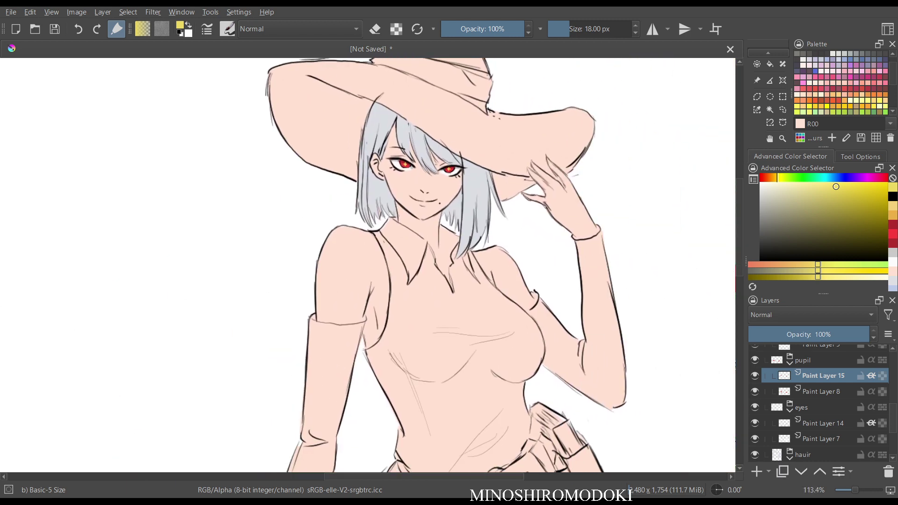
scroll(538, 245, up, 3)
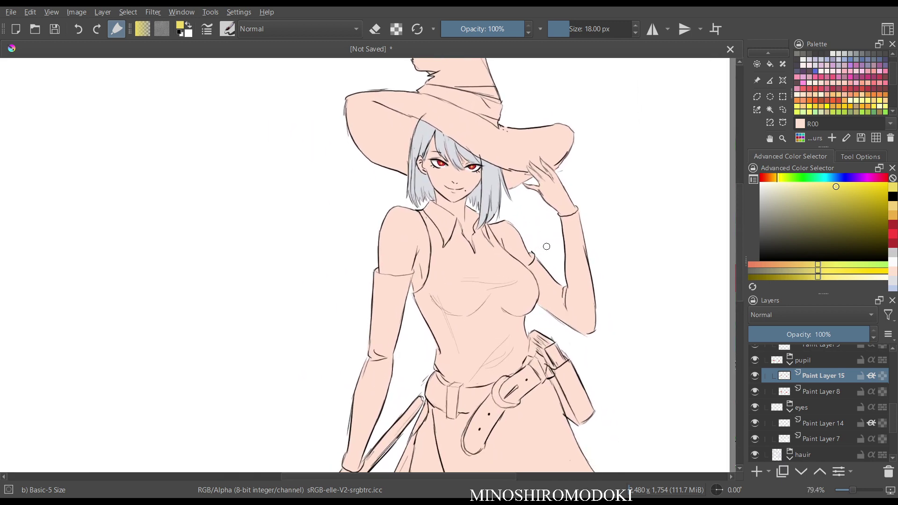
scroll(549, 246, down, 2)
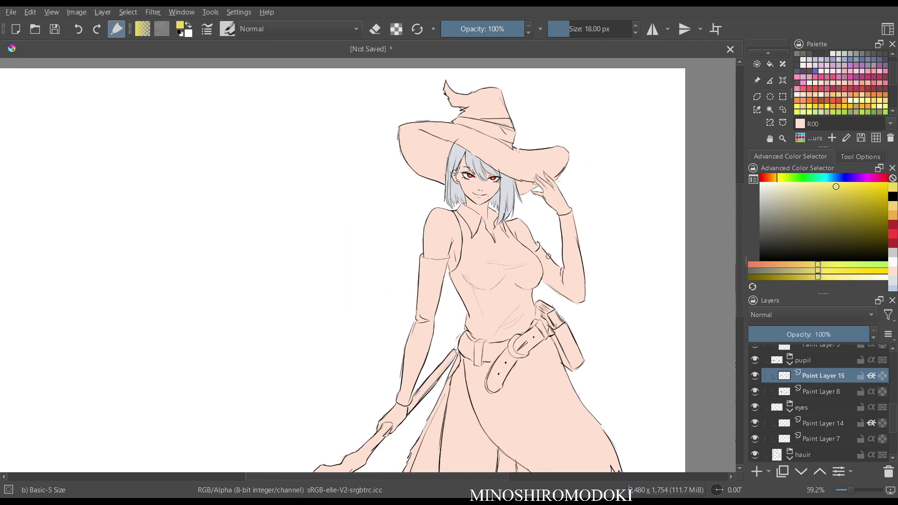
Make Paint Layer 9 in the clothing1 group active and choose a strong deep red as the foreground colour.
scroll(824, 404, up, 3)
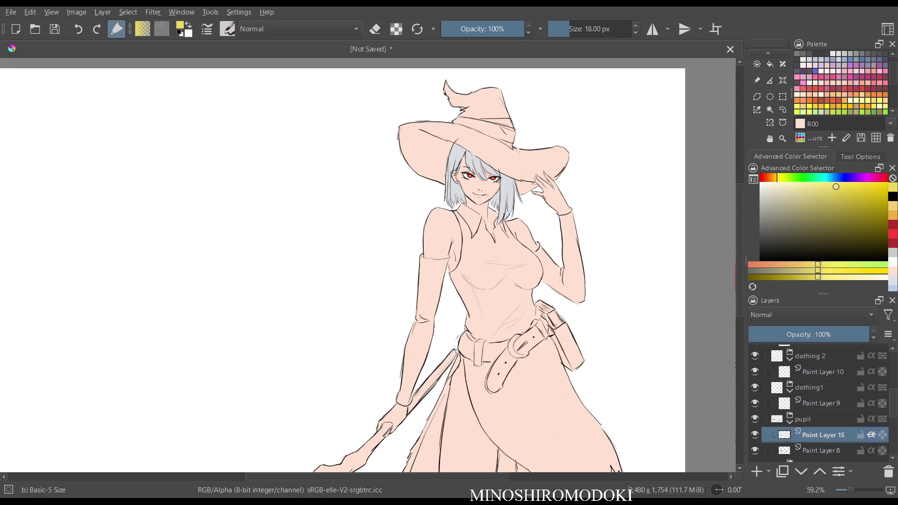
click(822, 403)
drag(777, 177, 760, 177)
mouse_move(820, 202)
mouse_down()
mouse_move(762, 232)
mouse_move(872, 203)
mouse_up()
key(l)
key(l)
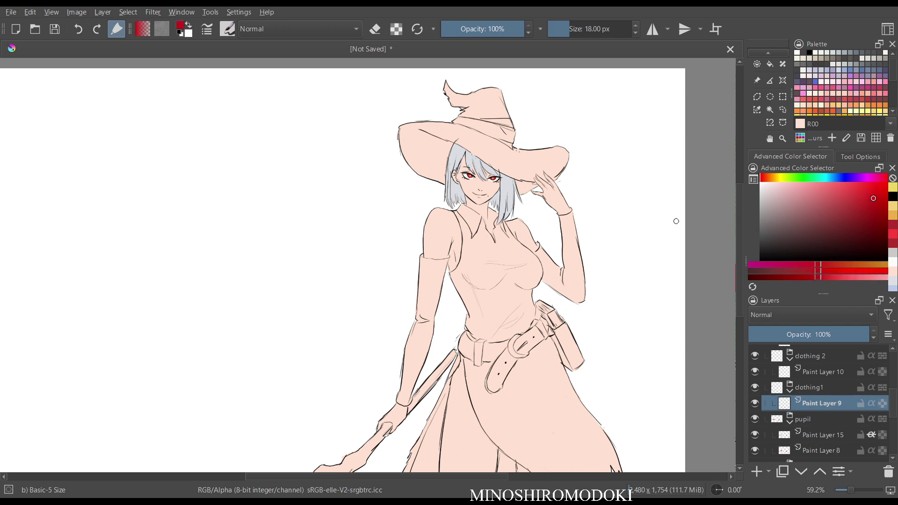
Trace a magnetic selection outline of the sleeveless top from the collar down the armhole and side towards the waist.
scroll(487, 226, up, 3)
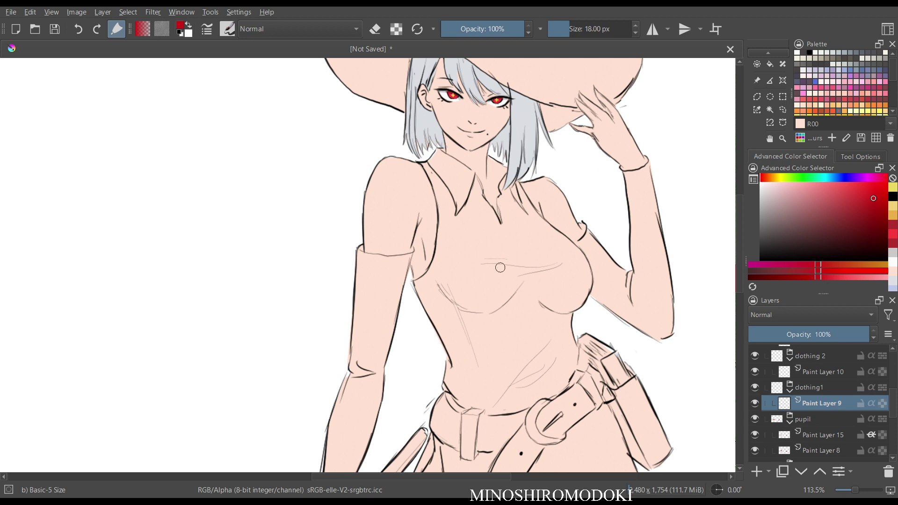
click(782, 122)
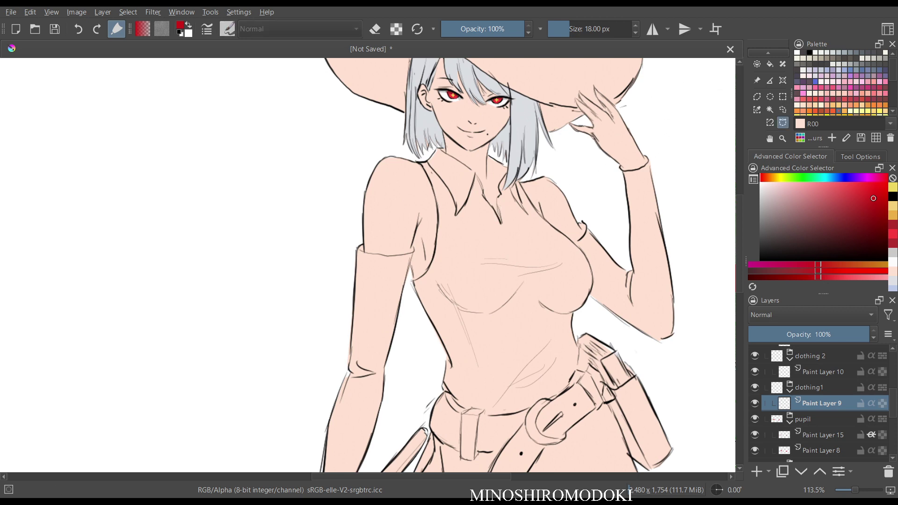
scroll(449, 232, up, 2)
drag(449, 232, 412, 363)
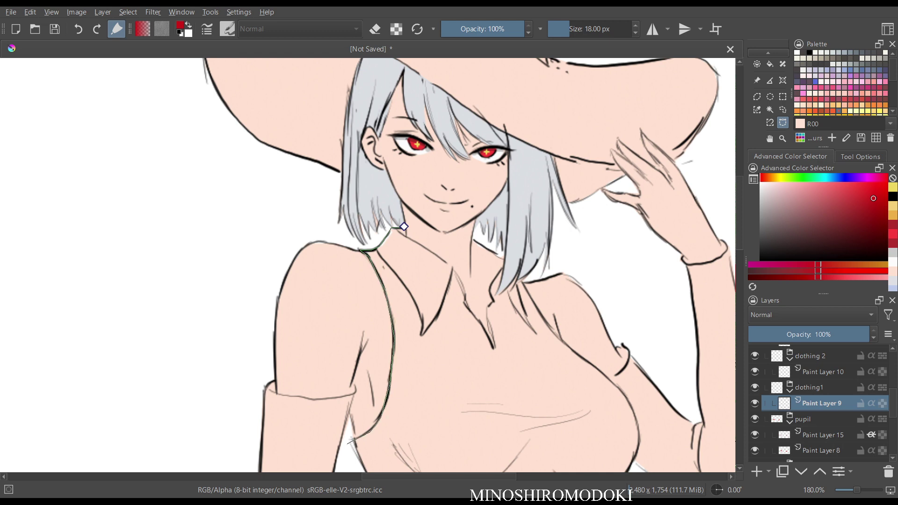
scroll(390, 377, down, 1)
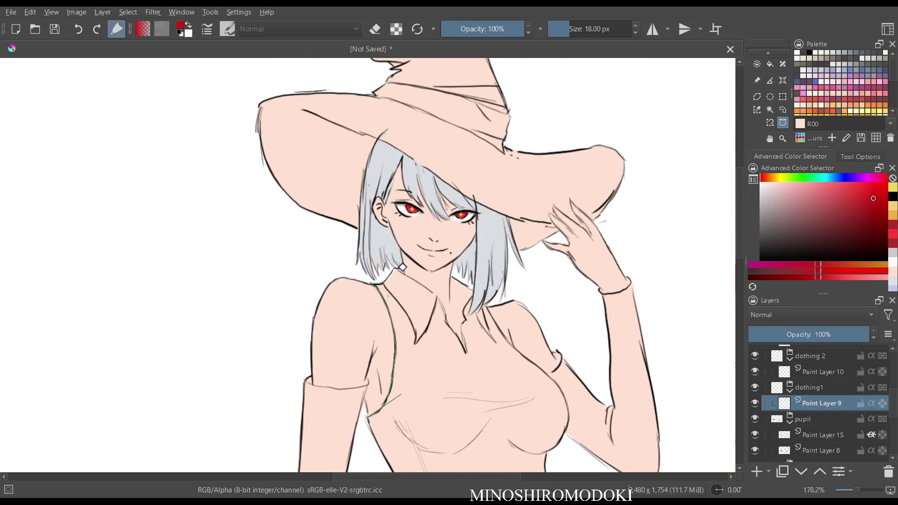
drag(420, 402, 398, 195)
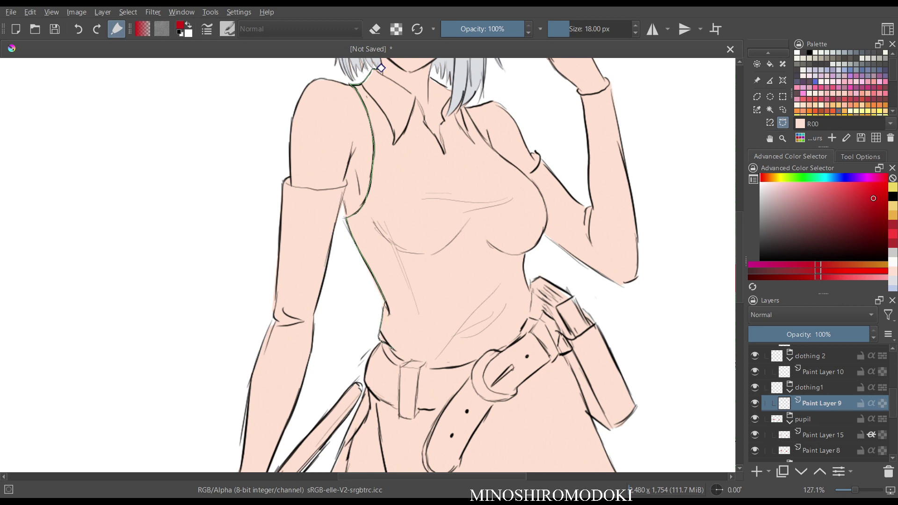
Continue the top's selection outline along the upper edge of the belt and up the opposite side of the waist.
scroll(391, 347, up, 3)
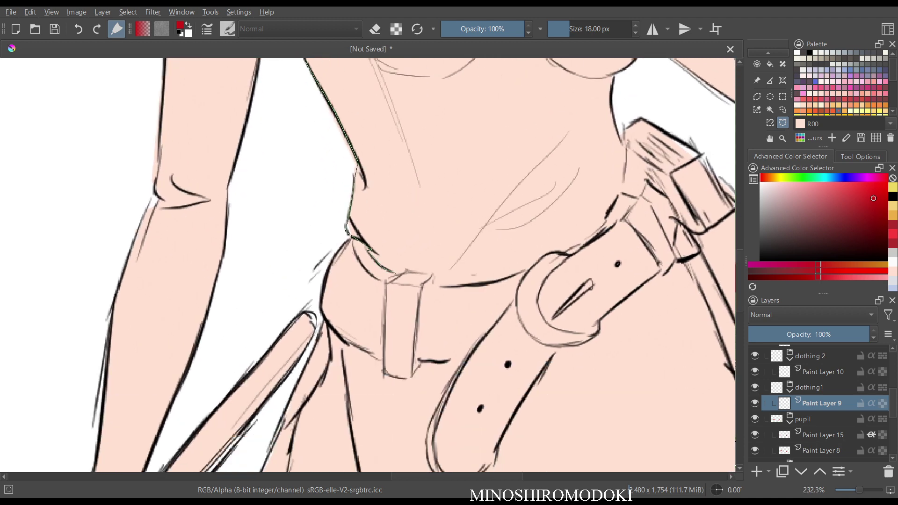
click(407, 272)
click(433, 287)
click(474, 286)
mouse_move(538, 260)
mouse_down()
mouse_move(587, 240)
mouse_move(624, 176)
mouse_up()
mouse_move(627, 118)
mouse_down()
mouse_move(505, 299)
mouse_move(500, 258)
mouse_up()
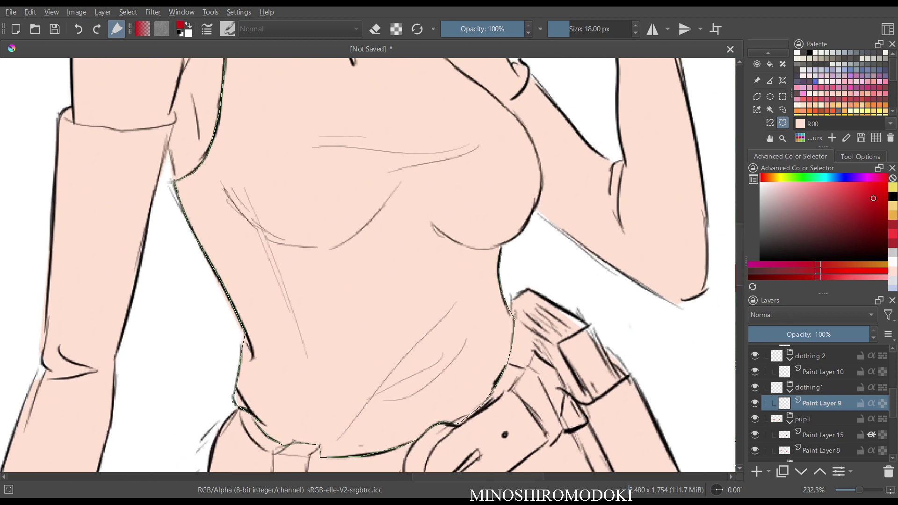
Continue the selection outline around the bust and up the second armhole to the shoulder, and close the selection.
drag(526, 227, 540, 164)
scroll(521, 156, up, 3)
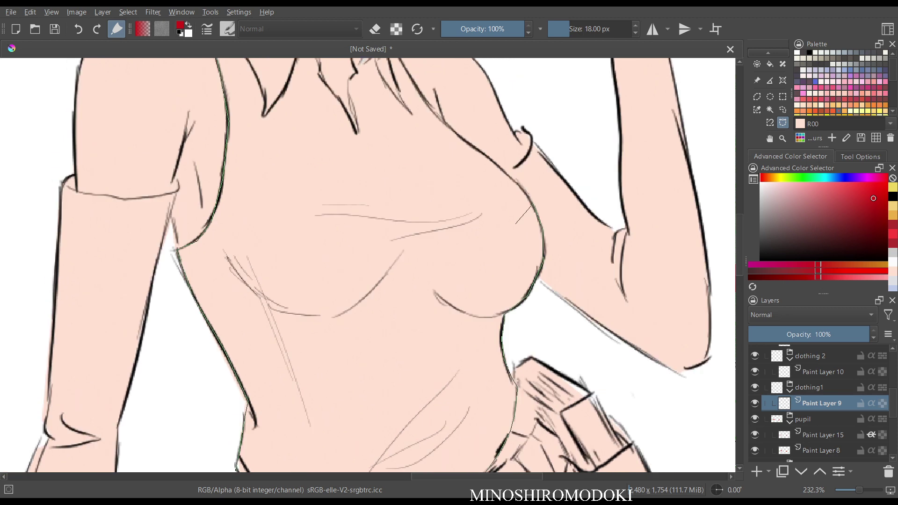
click(515, 223)
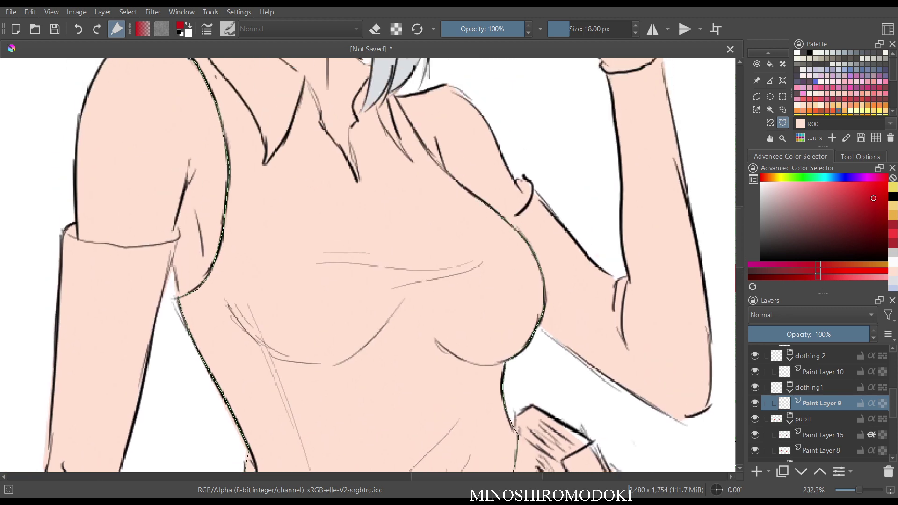
click(482, 200)
click(456, 180)
click(401, 113)
click(395, 95)
scroll(819, 402, down, 5)
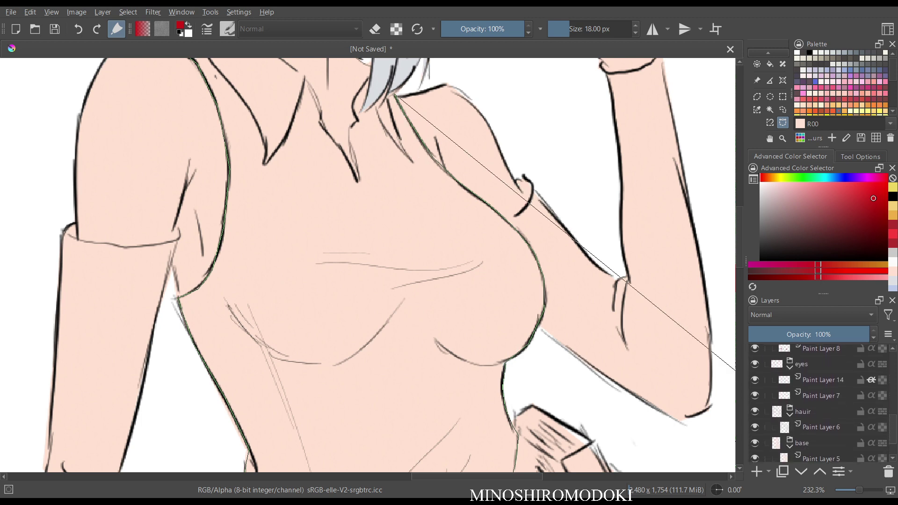
key(Return)
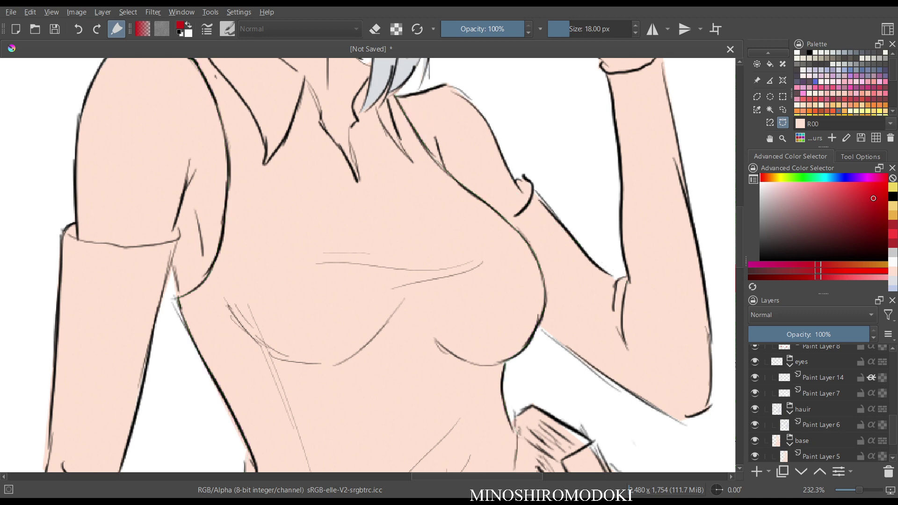
Lock Paint Layer 6 in the hauir group and try tracing an additional selection around the open collar and neck.
click(860, 425)
drag(371, 187, 414, 363)
scroll(368, 265, up, 2)
drag(368, 234, 403, 285)
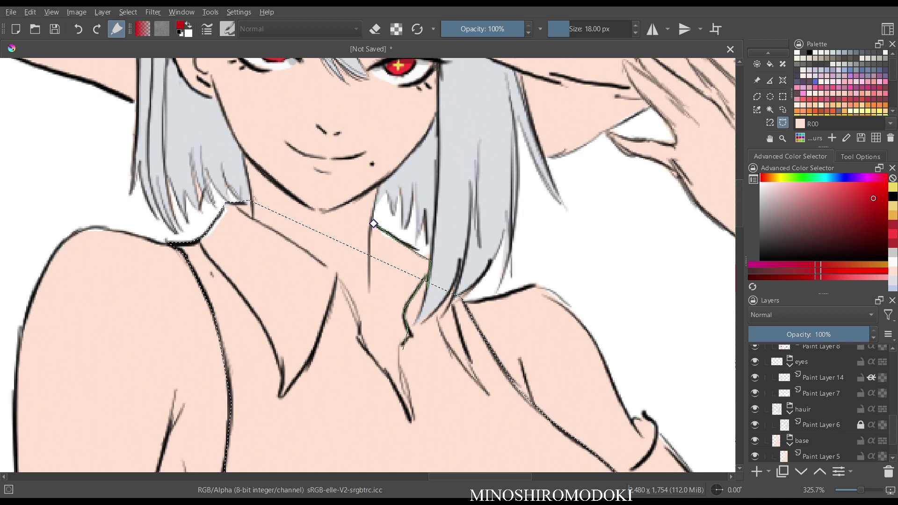
key(Escape)
click(860, 425)
click(434, 331)
click(374, 225)
Fill the selected top with the deep red.
key(f)
key(shift+BackSpace)
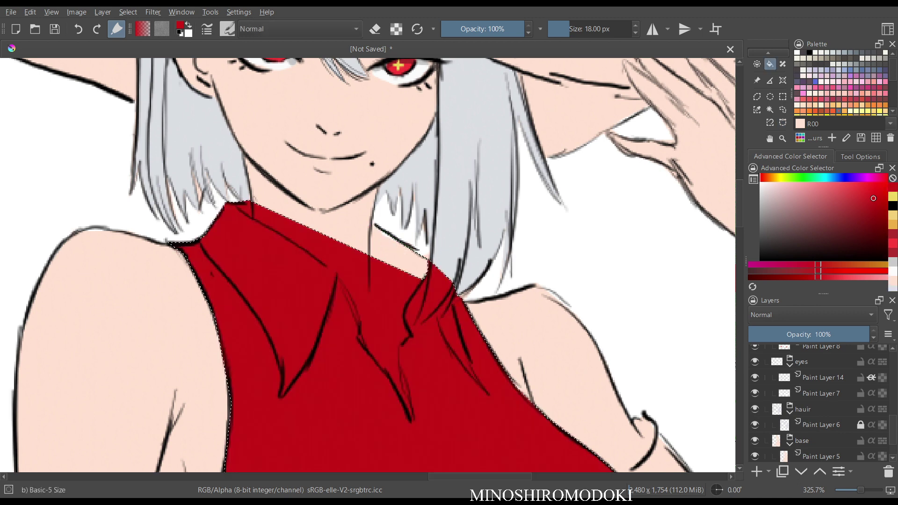
key(2)
key(m)
key(m)
scroll(473, 318, up, 3)
drag(472, 253, 419, 419)
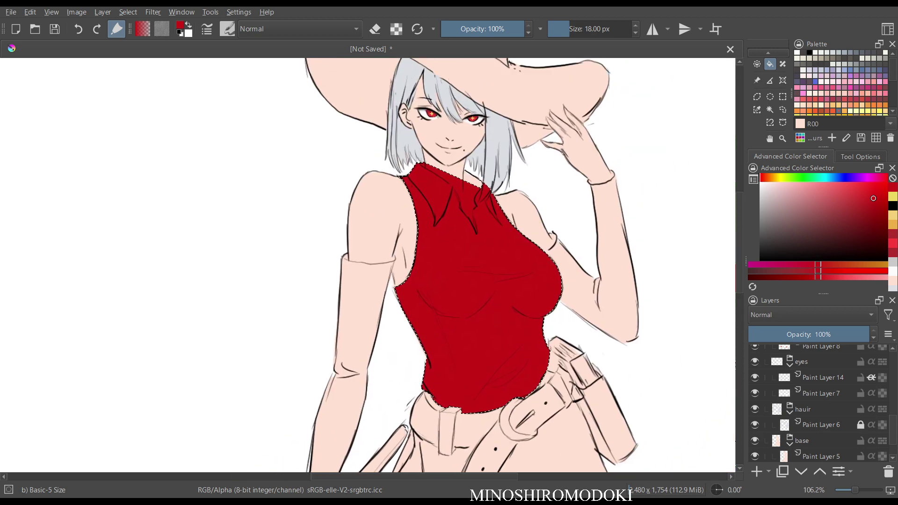
Undo the red fill of the top and clear the selection.
key(ctrl+z)
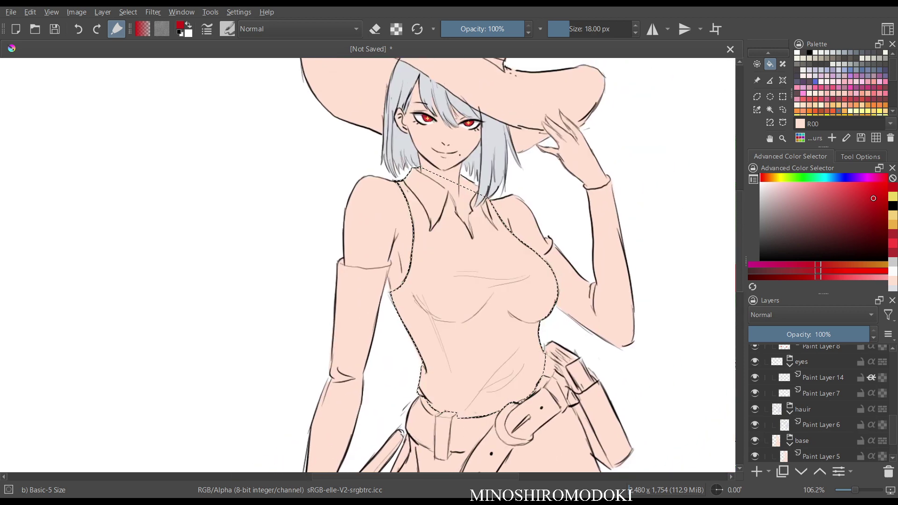
key(ctrl+shift+a)
scroll(491, 257, up, 2)
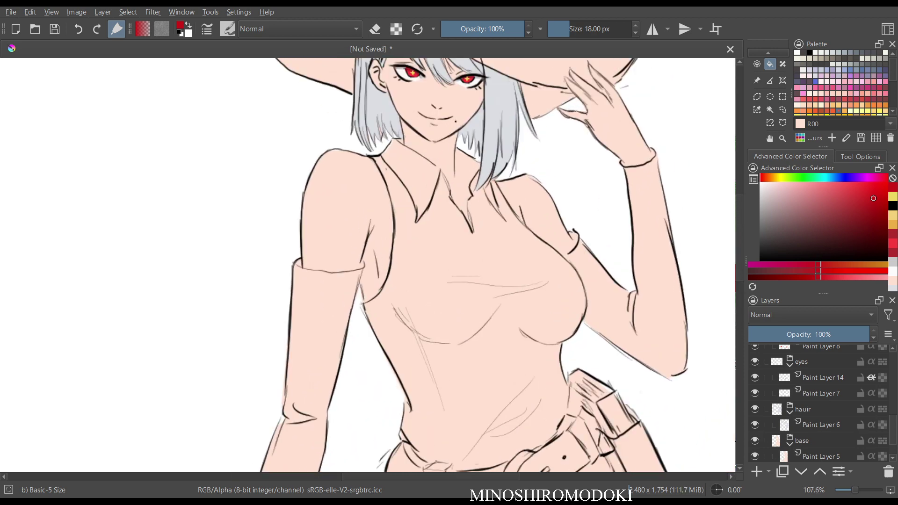
drag(491, 258, 481, 303)
Lock Paint Layer 6 in the hauir group and choose a more muted, darker red.
click(860, 424)
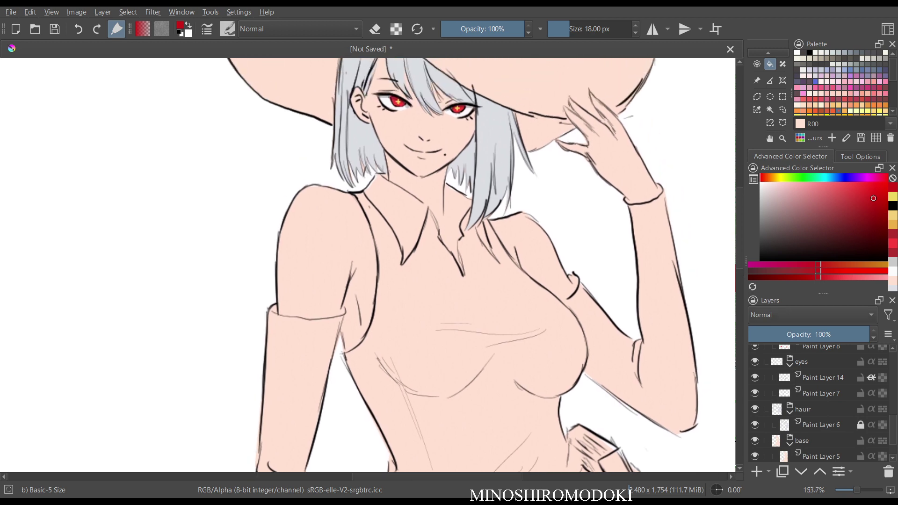
scroll(459, 231, up, 2)
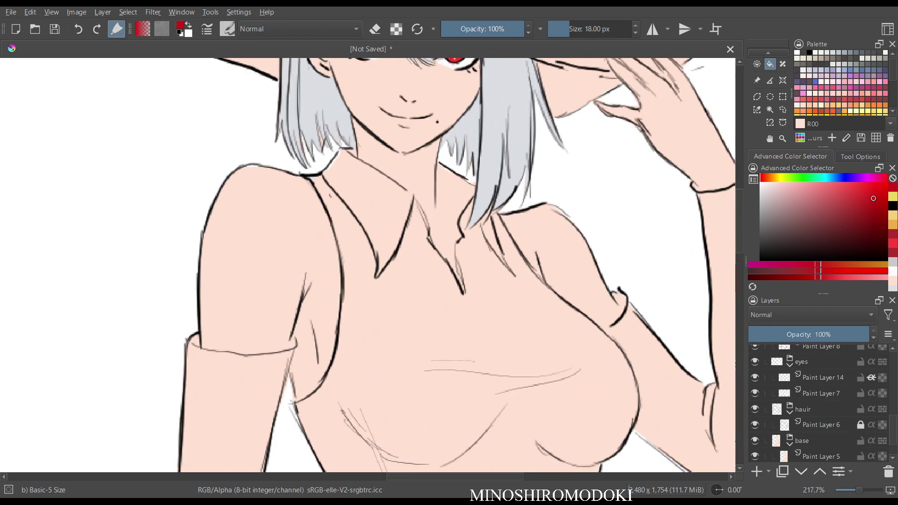
drag(873, 199, 835, 216)
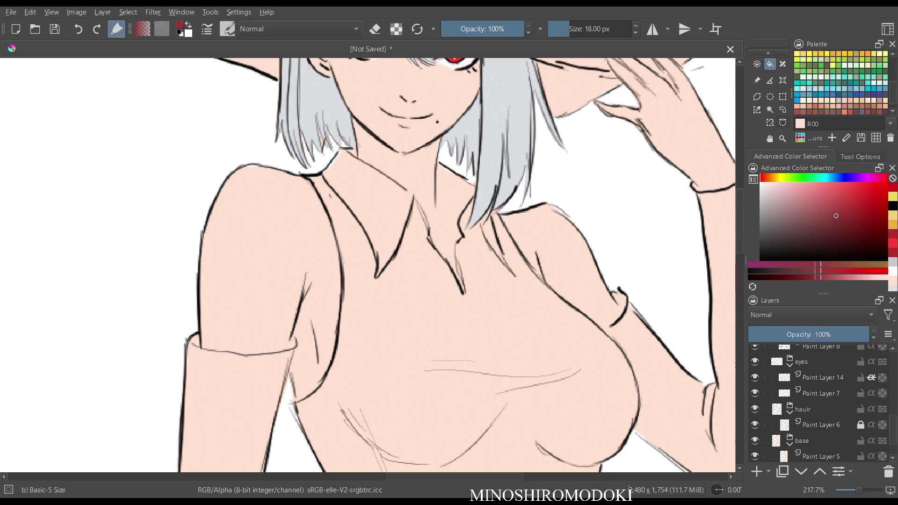
click(782, 122)
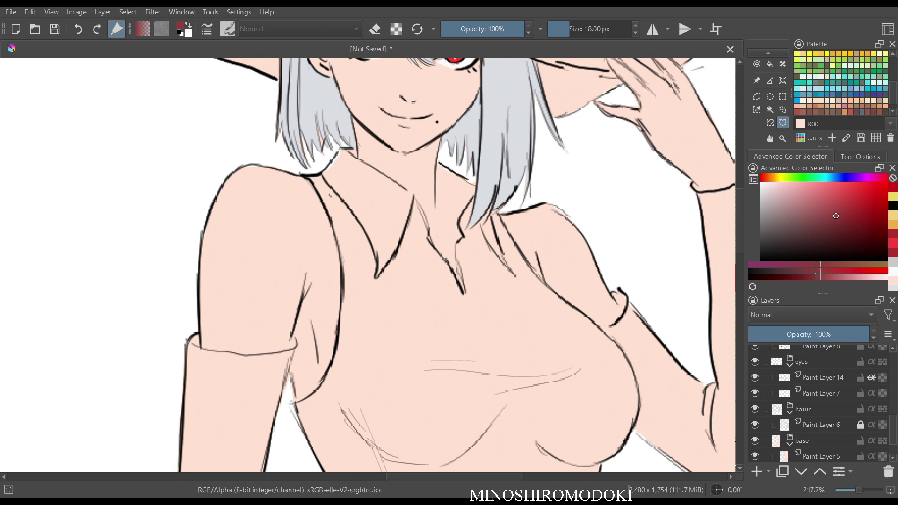
Draw a short black curved line inside the collar beside the neck on Paint Layer 3, using the Ink-3 Gpen brush at 5 px.
scroll(818, 402, up, 5)
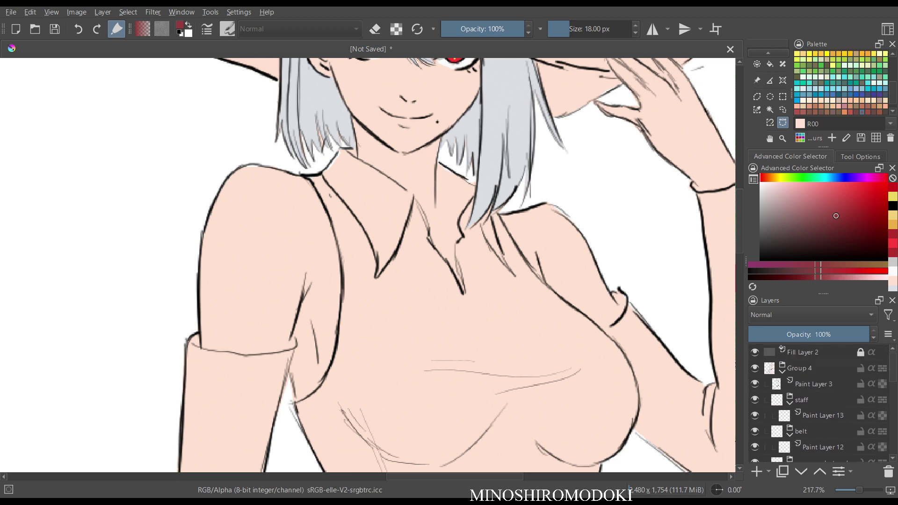
click(814, 384)
key(d)
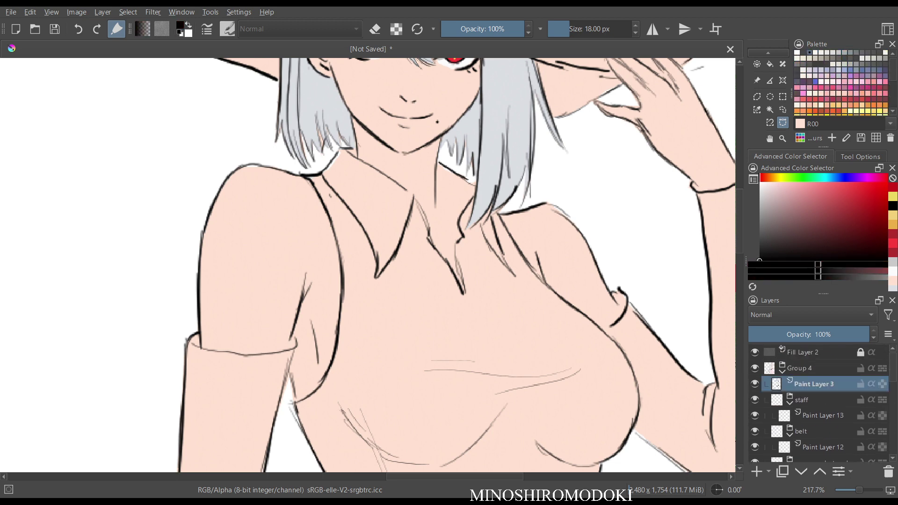
key(b)
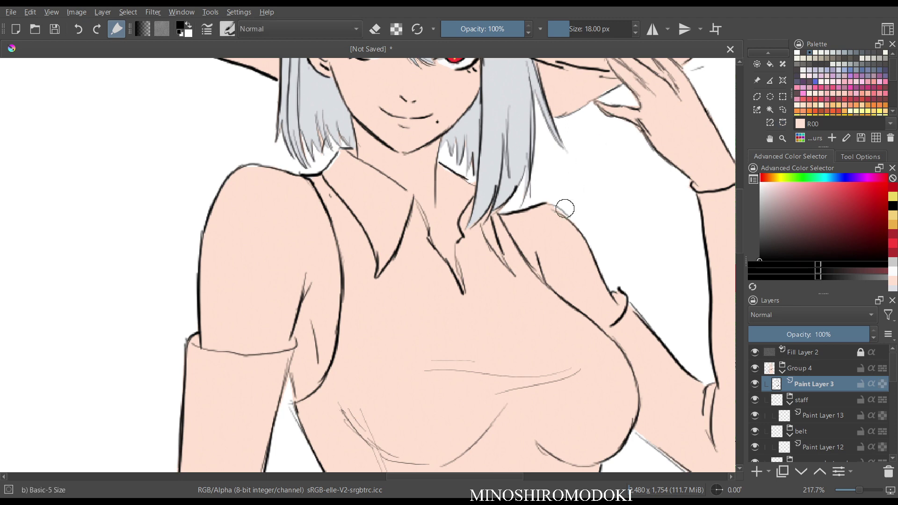
right_click(566, 224)
click(426, 283)
scroll(491, 281, up, 2)
scroll(484, 281, up, 1)
mouse_move(412, 145)
mouse_down()
mouse_move(412, 231)
mouse_move(438, 255)
mouse_up()
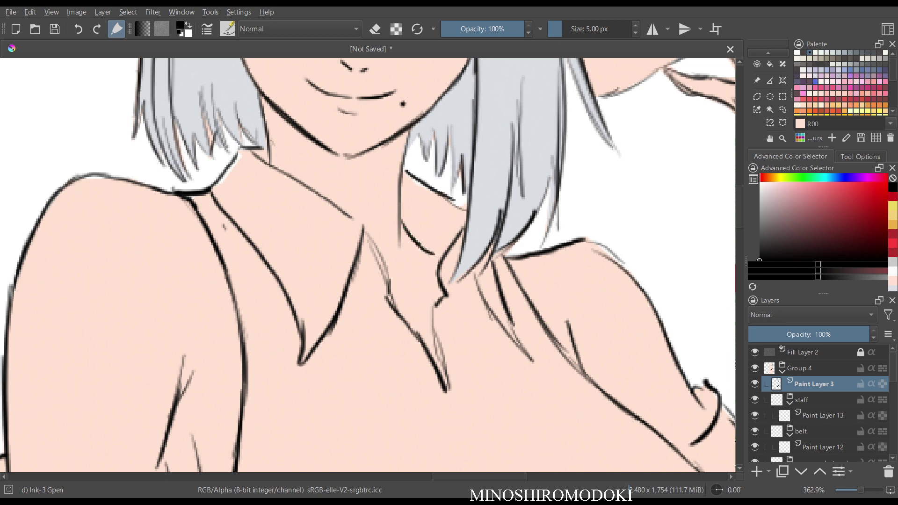
key(m)
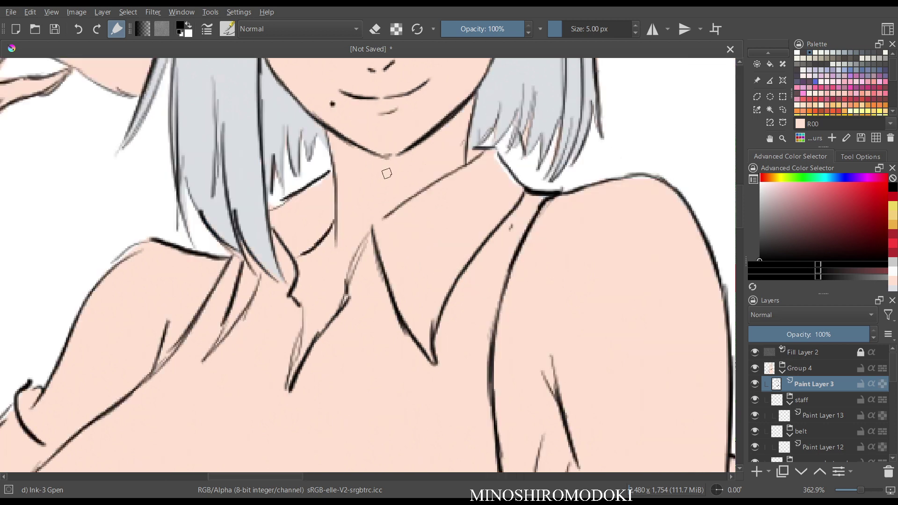
key(m)
scroll(398, 229, down, 5)
drag(509, 268, 451, 271)
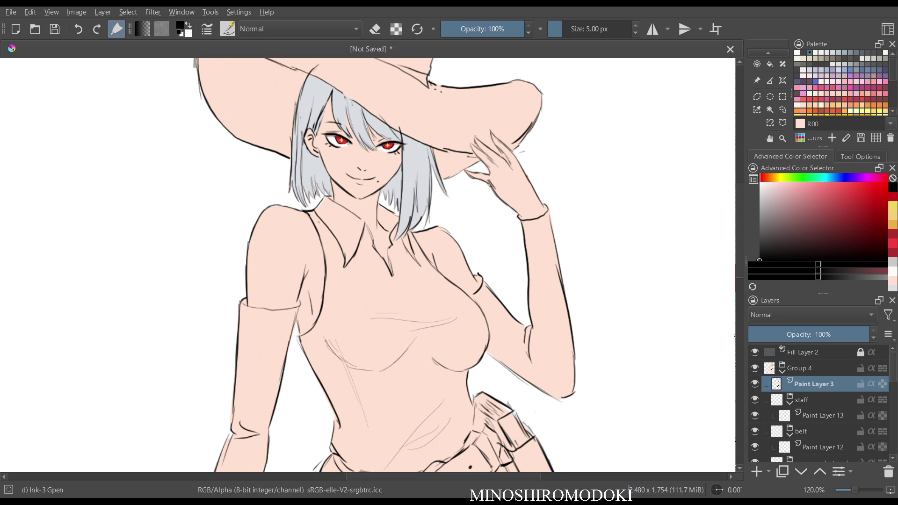
On Paint Layer 9 in the clothing1 group, start a magnetic selection tracing the sleeveless top from the collar down the armhole and side to the waist.
scroll(819, 402, down, 4)
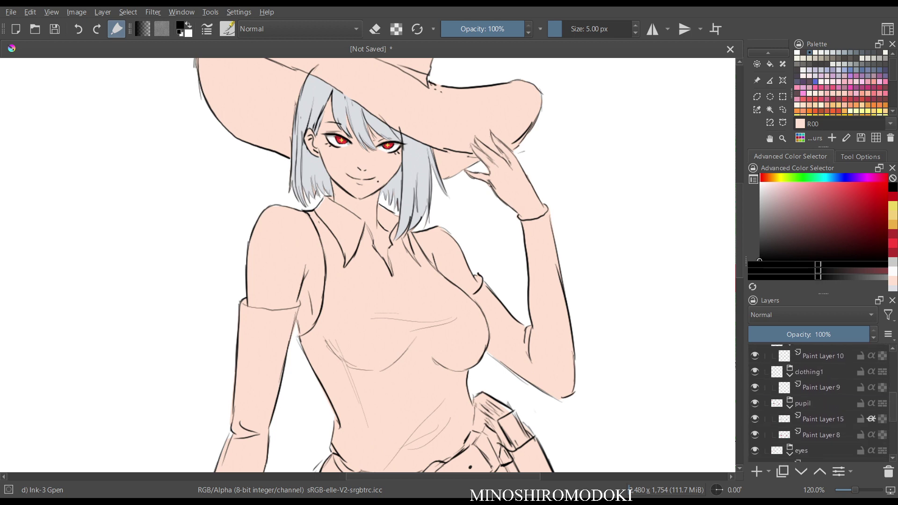
click(821, 387)
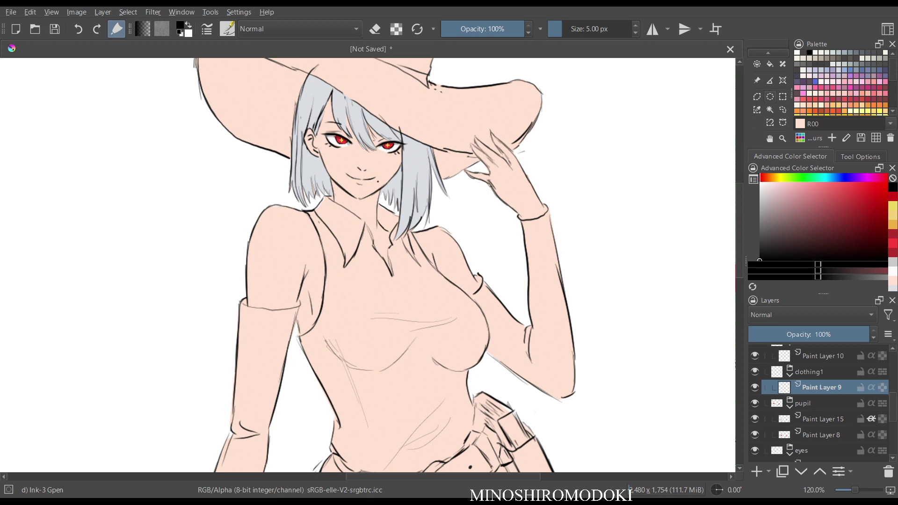
click(783, 123)
scroll(353, 216, up, 4)
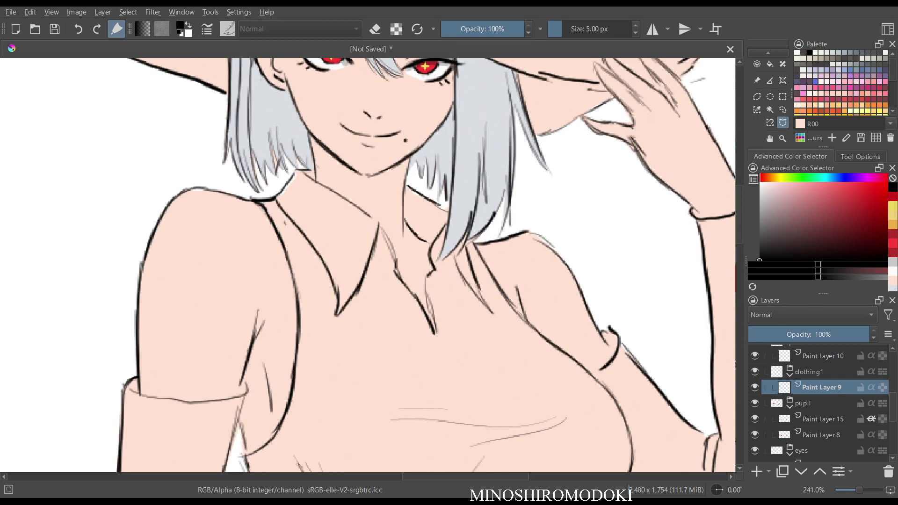
click(304, 167)
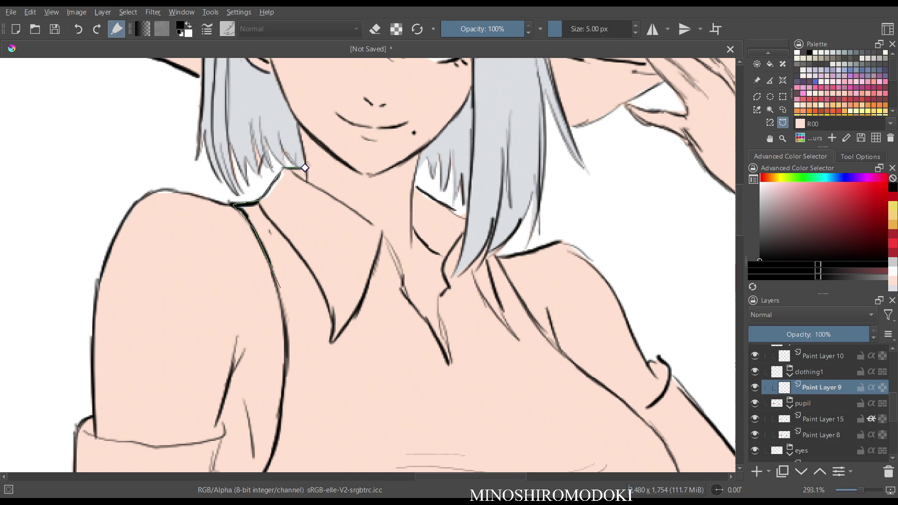
scroll(288, 358, down, 2)
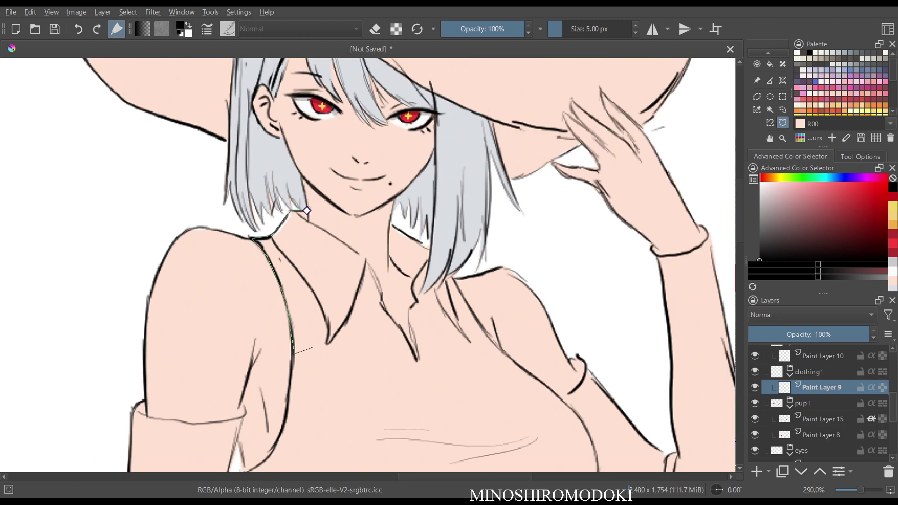
drag(288, 357, 331, 201)
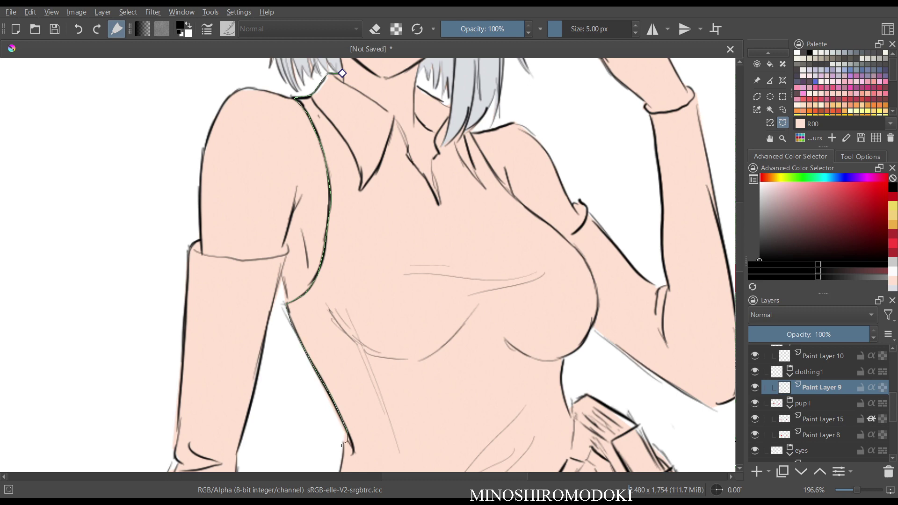
scroll(342, 446, down, 2)
drag(342, 445, 337, 244)
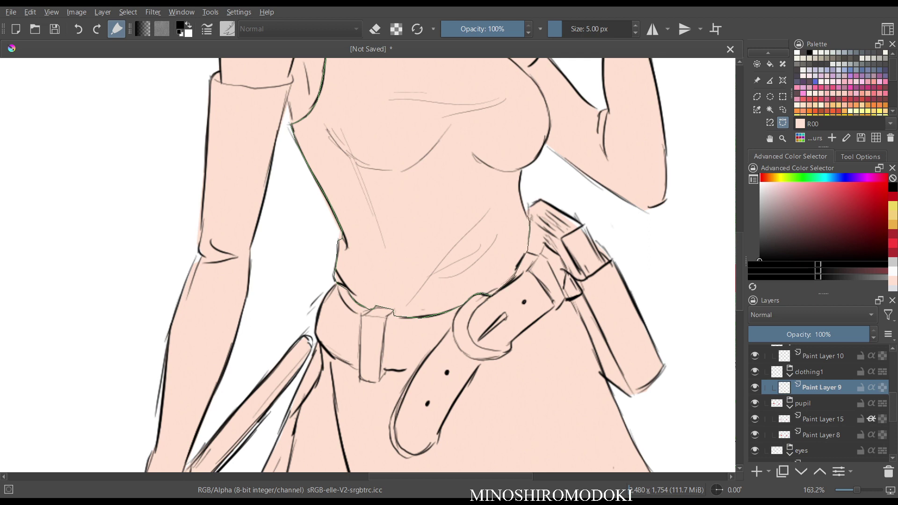
Complete the magnetic selection of the top along the belt line, up the opposite side and around the collar opening, closing it at the starting point.
scroll(519, 223, up, 3)
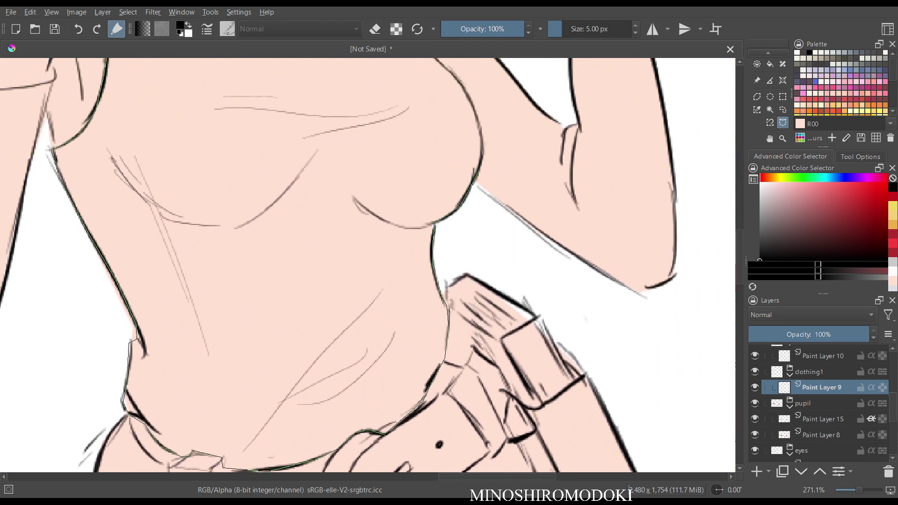
scroll(480, 140, up, 5)
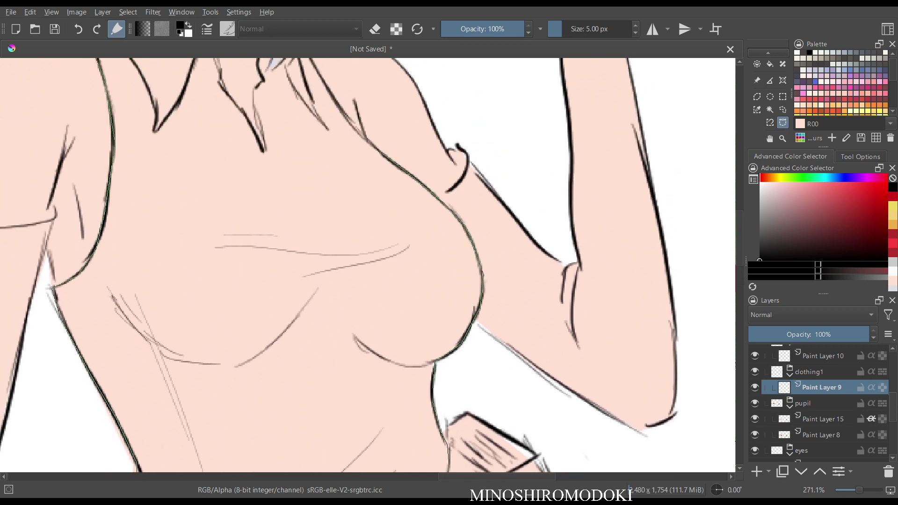
drag(351, 131, 395, 246)
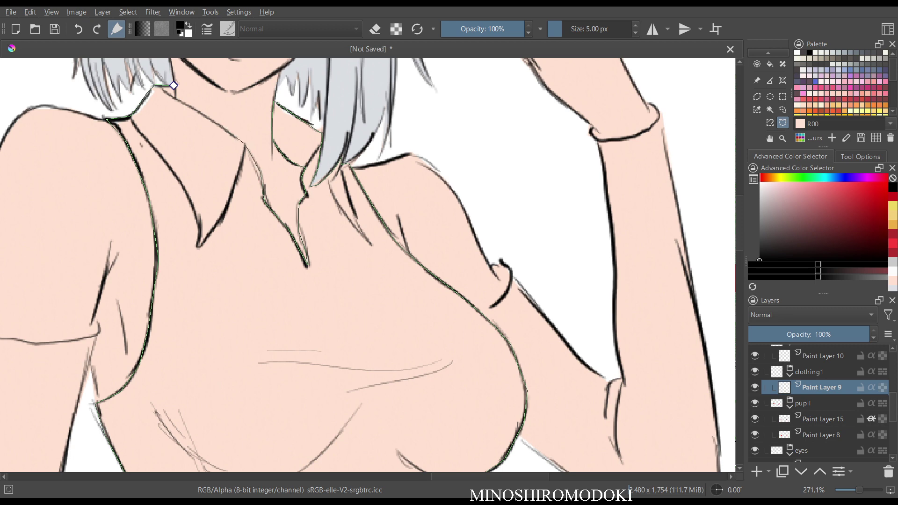
click(174, 85)
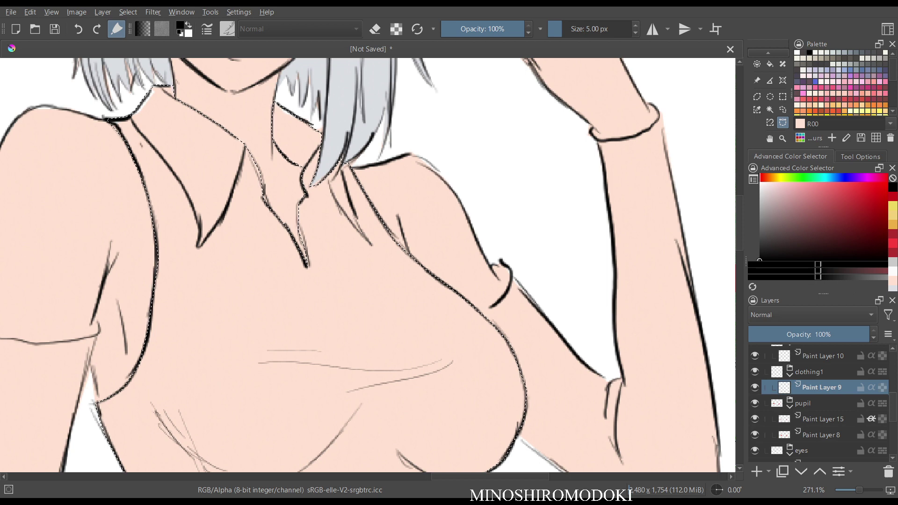
Try a dark red fill on the selected top and undo it.
scroll(368, 246, down, 4)
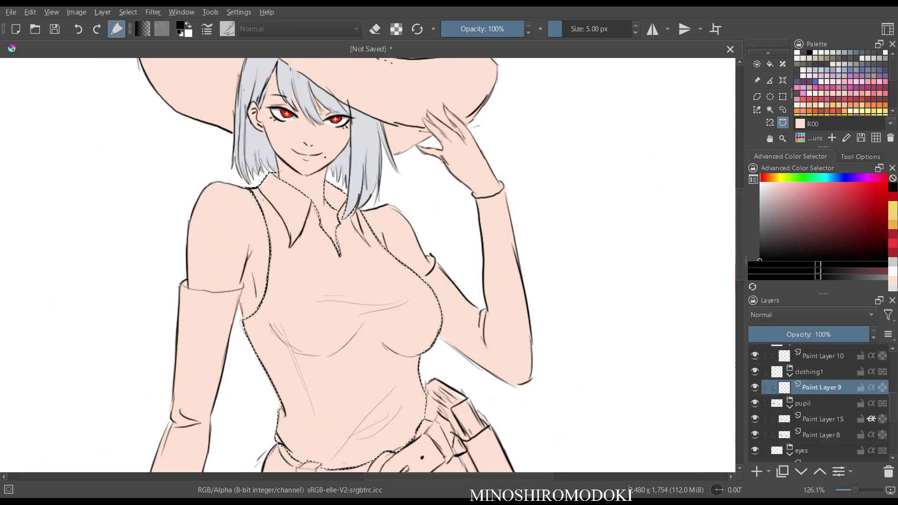
mouse_move(817, 229)
mouse_down()
mouse_move(830, 214)
mouse_move(854, 216)
mouse_up()
key(f)
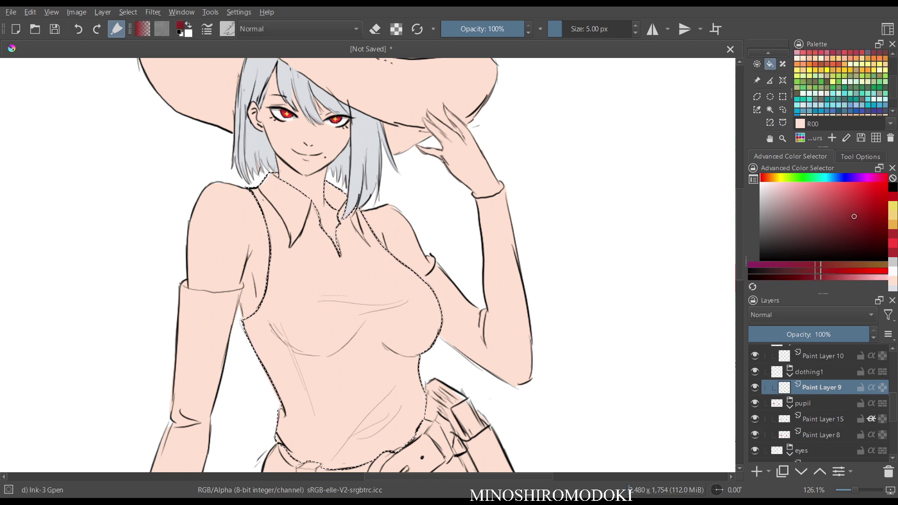
click(336, 359)
scroll(369, 264, down, 2)
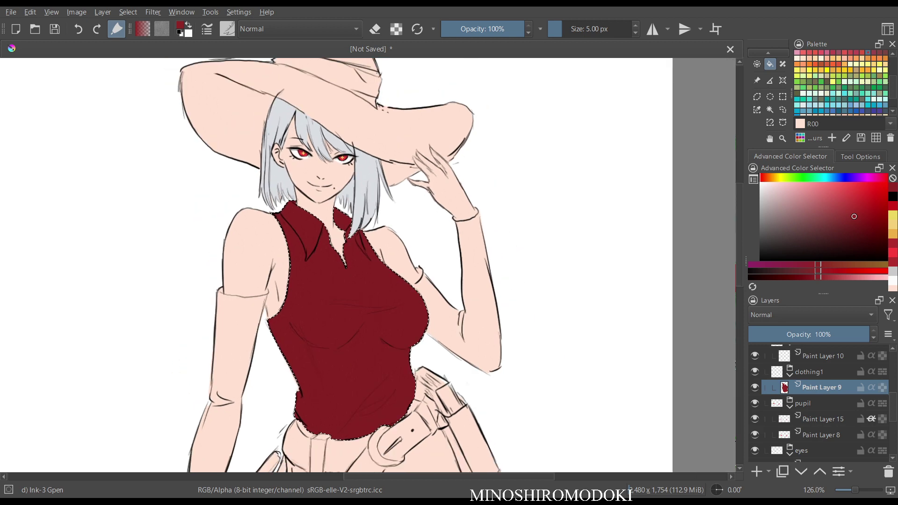
scroll(368, 265, up, 2)
key(ctrl+z)
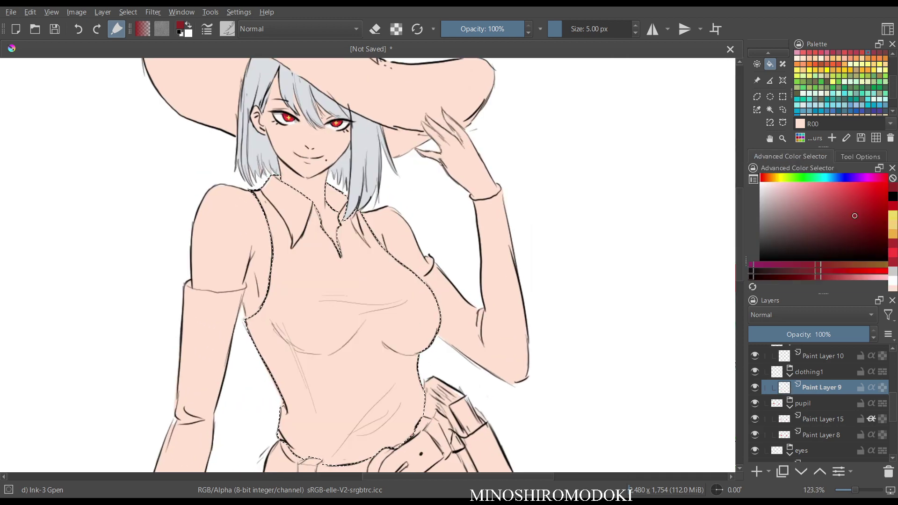
Try a deep, saturated purple fill on the selected top, check it in the mirrored view and from a distance, and clear it.
drag(834, 178, 856, 177)
drag(855, 216, 854, 225)
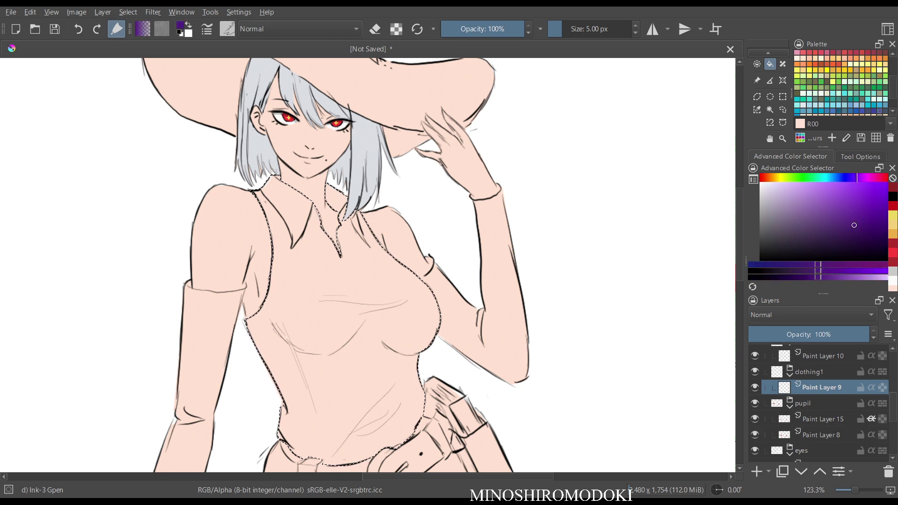
key(shift+BackSpace)
key(m)
key(m)
scroll(368, 264, down, 4)
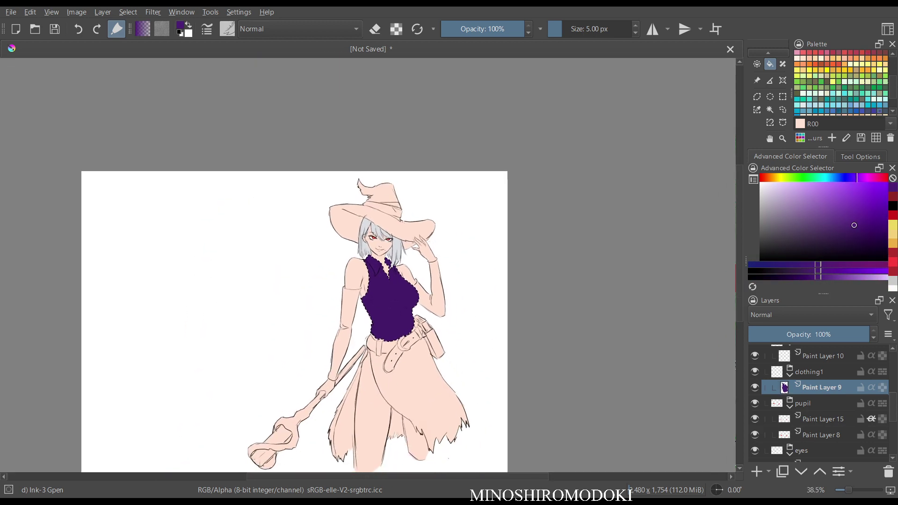
scroll(367, 265, up, 3)
scroll(406, 279, up, 1)
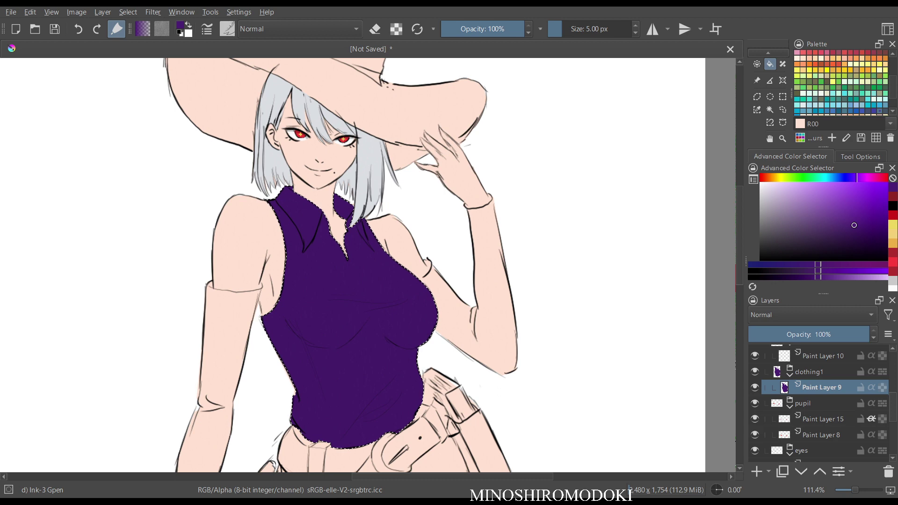
scroll(447, 196, down, 4)
scroll(447, 196, up, 3)
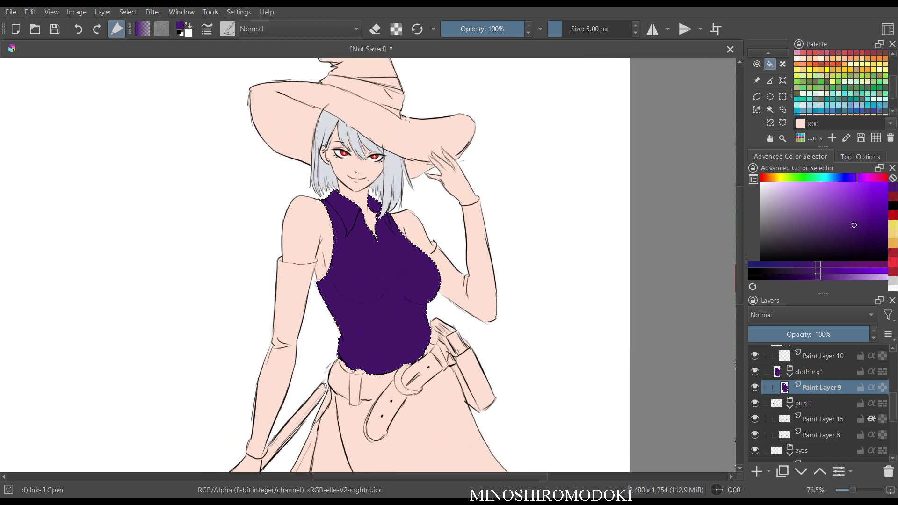
key(Delete)
Try a muted dark purple fill on the selected top, check it in the mirrored view, and clear it.
drag(854, 225, 816, 225)
key(shift+BackSpace)
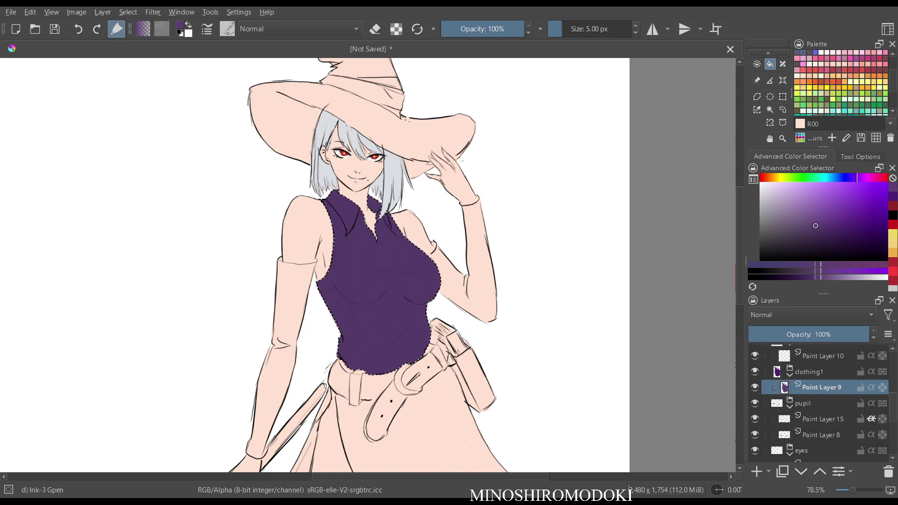
key(m)
key(m)
scroll(498, 317, up, 2)
scroll(350, 264, up, 2)
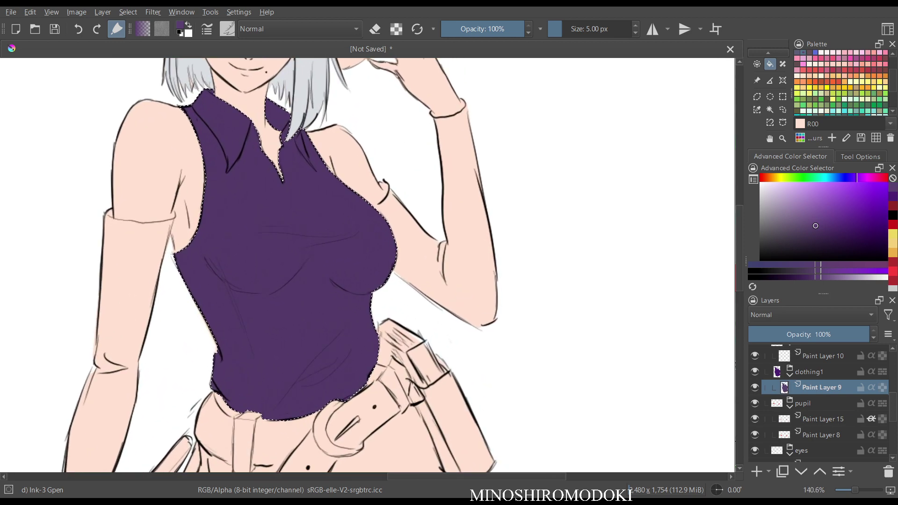
key(Delete)
Try a brighter, medium purple fill on the selected top and clear it.
drag(816, 226, 825, 207)
key(shift+BackSpace)
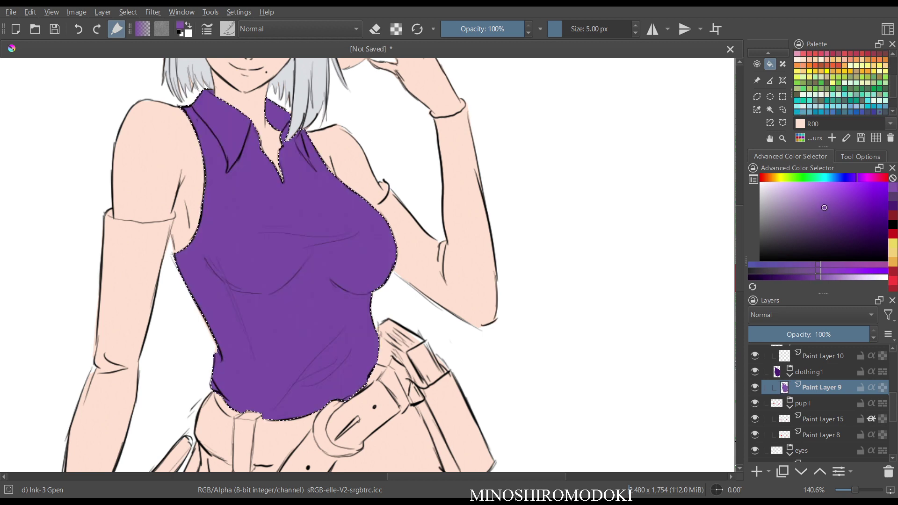
scroll(440, 187, down, 3)
key(Delete)
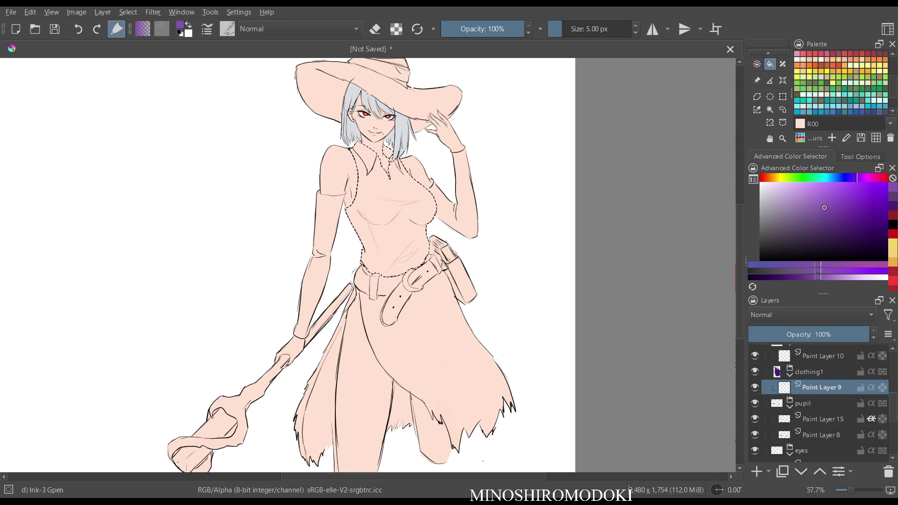
scroll(381, 215, up, 3)
scroll(368, 265, up, 3)
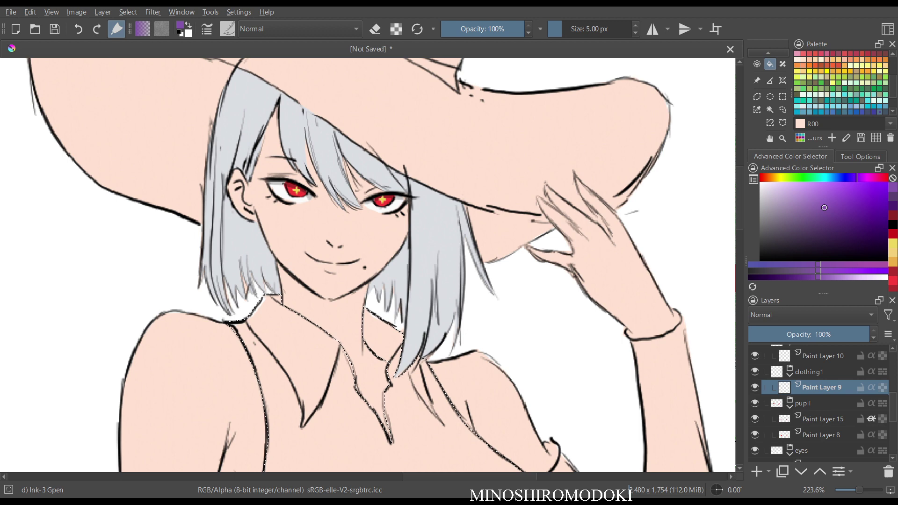
scroll(368, 265, down, 3)
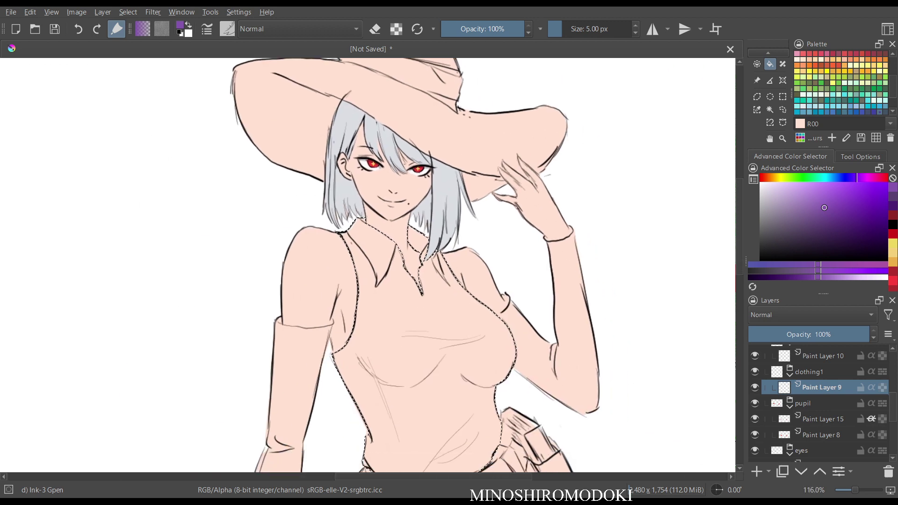
Try a muted violet-blue fill on the selected top, check it in the mirrored view, and undo it.
drag(857, 177, 840, 177)
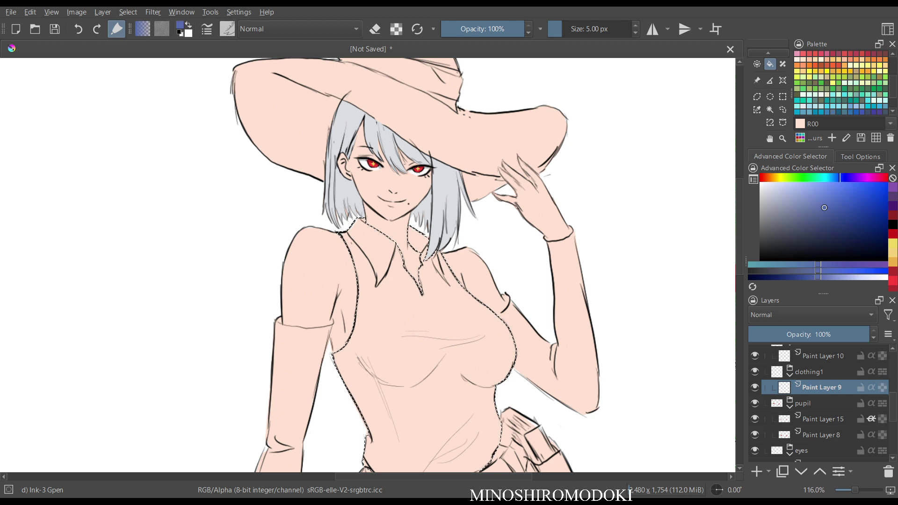
click(820, 214)
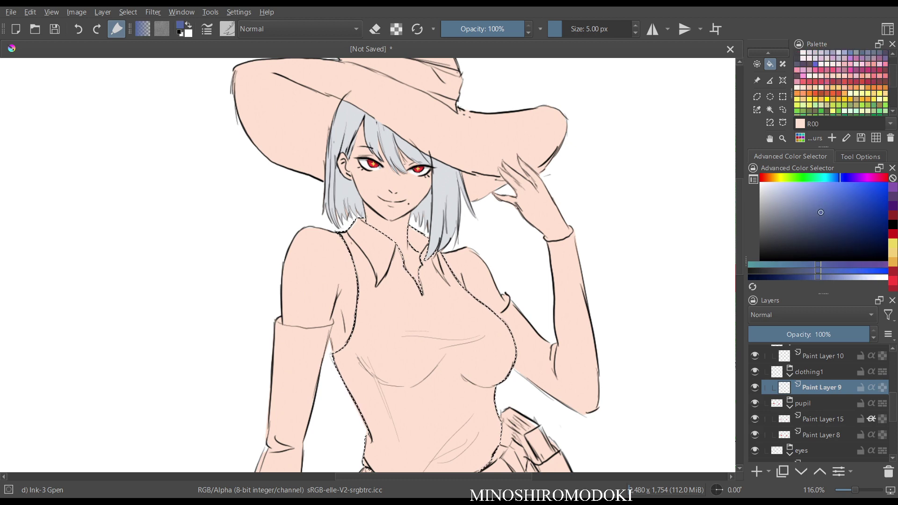
key(shift+BackSpace)
key(m)
key(m)
scroll(439, 285, down, 4)
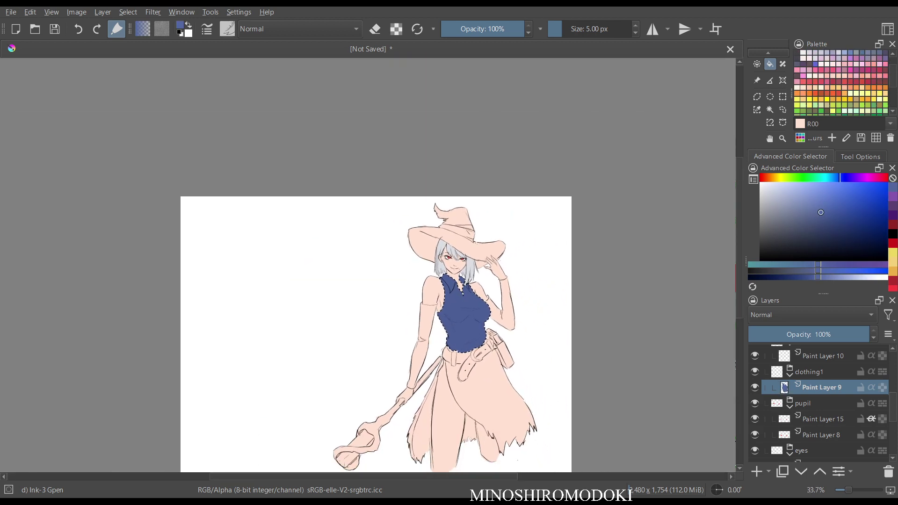
scroll(440, 285, up, 3)
drag(440, 285, 438, 254)
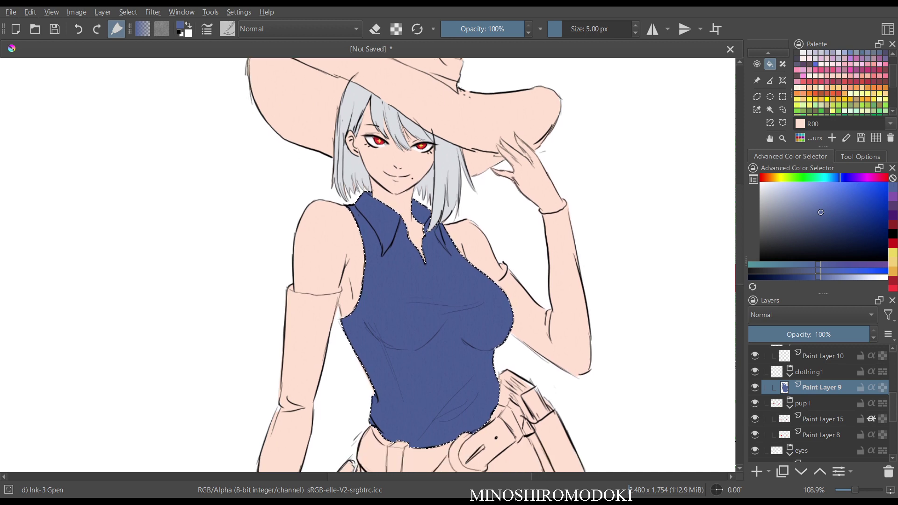
key(ctrl+z)
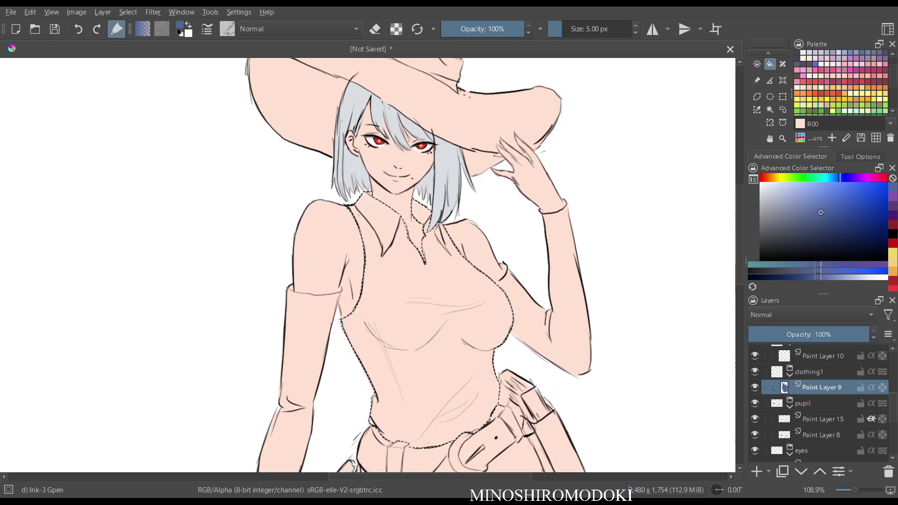
Try an olive green fill on the selected top and undo it.
click(808, 178)
drag(808, 178, 786, 177)
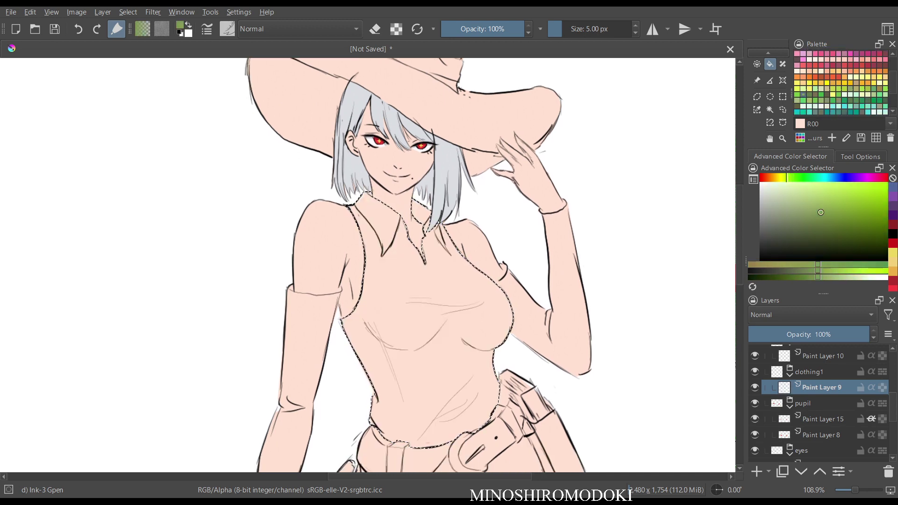
click(817, 219)
click(468, 281)
drag(544, 240, 544, 271)
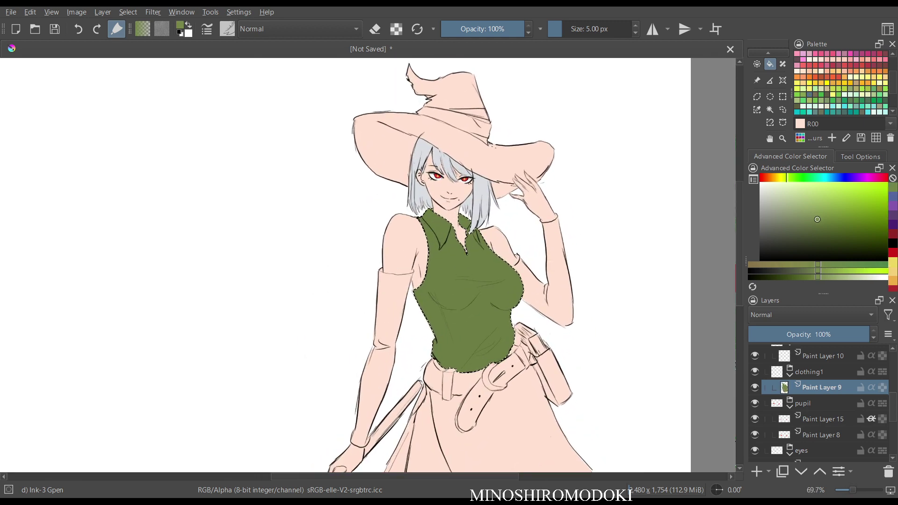
key(ctrl+z)
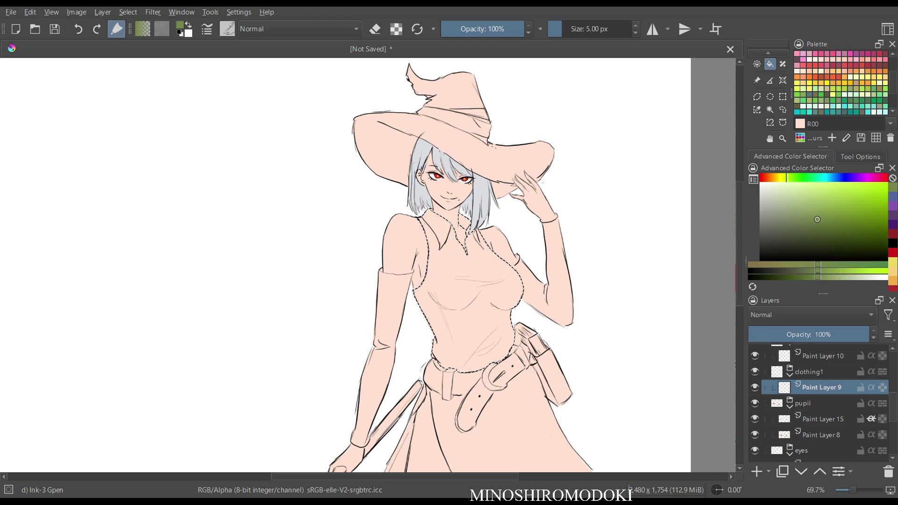
Fill the selected top on Paint Layer 9 with a dark, muted blue and check it against the whole figure.
drag(797, 178, 836, 178)
drag(817, 219, 833, 216)
key(shift+BackSpace)
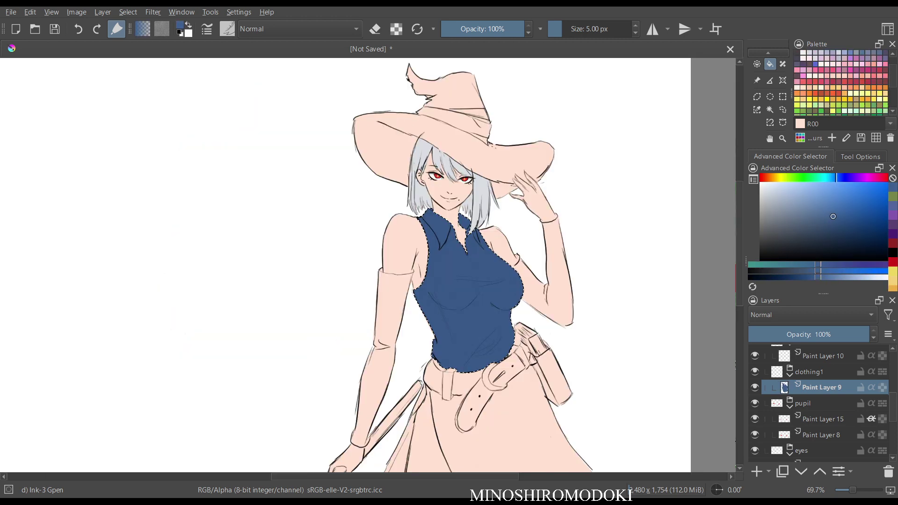
drag(574, 241, 575, 281)
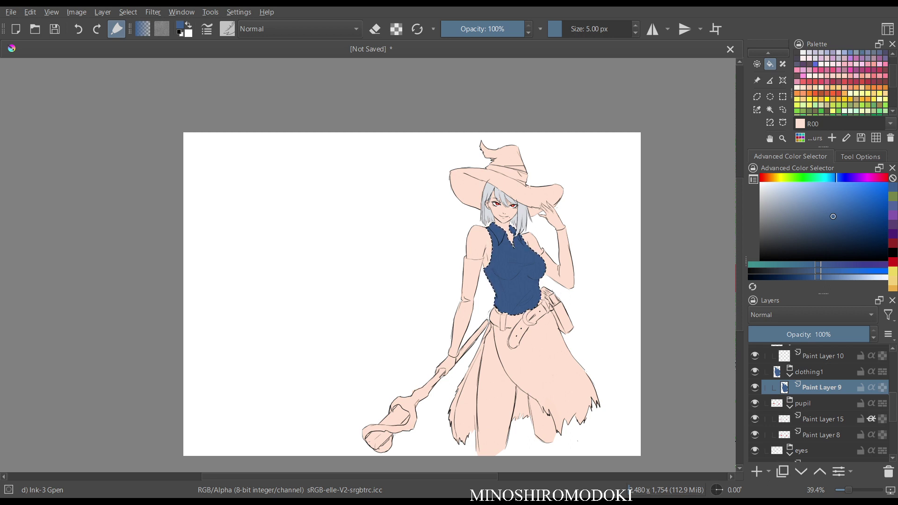
Inspect the dark blue fill of the sleeveless top up close and clear the selection around it.
scroll(535, 277, up, 3)
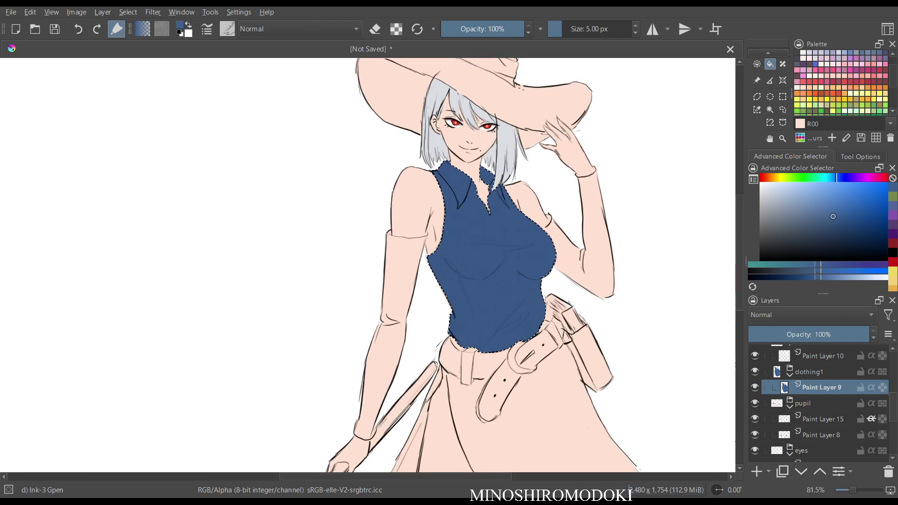
scroll(468, 262, up, 2)
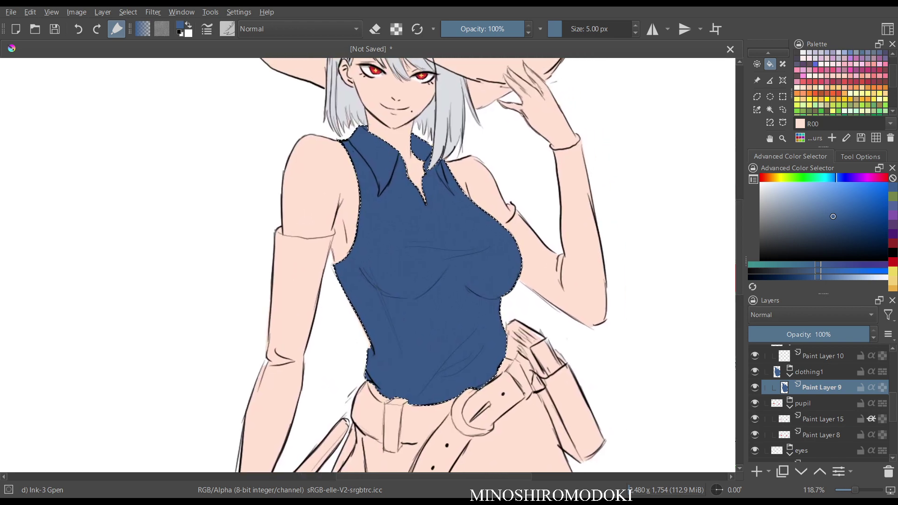
key(ctrl+shift+a)
scroll(421, 261, down, 3)
scroll(818, 402, up, 5)
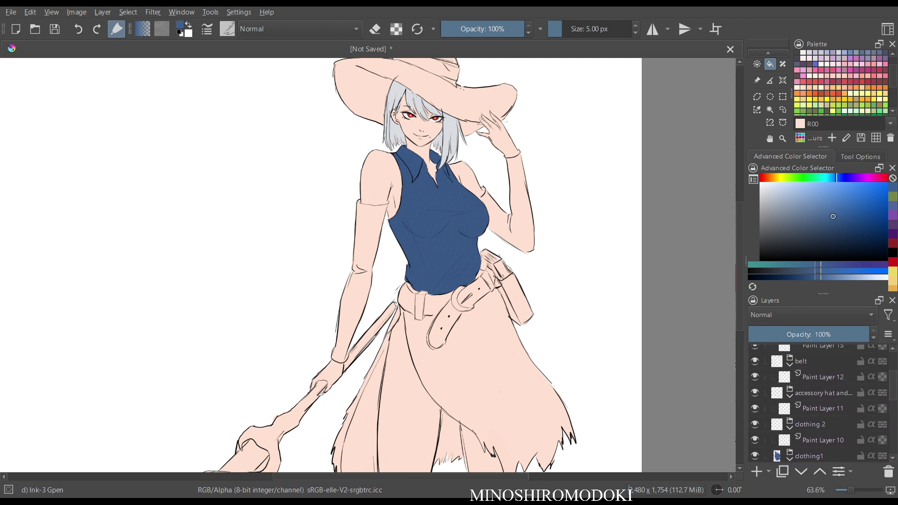
Find the layer for the skirt and make Paint Layer 10 in the clothing 2 group active.
click(824, 393)
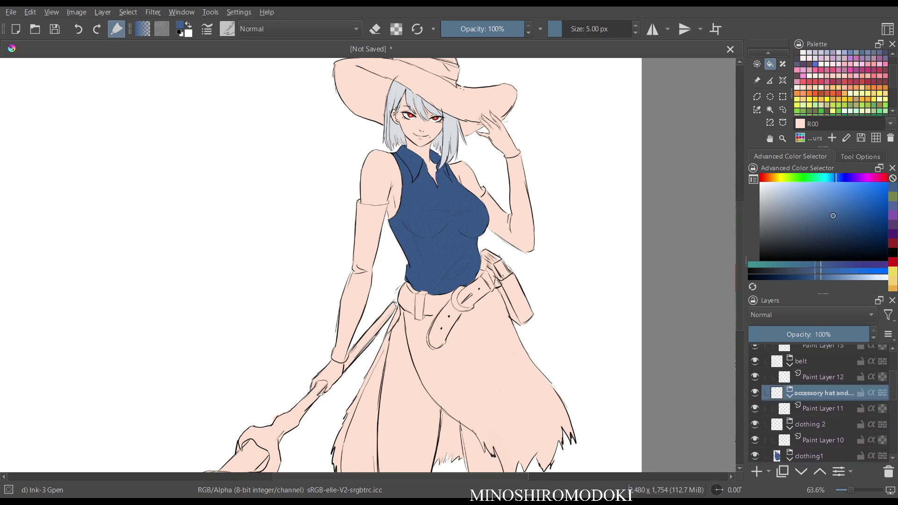
double_click(823, 393)
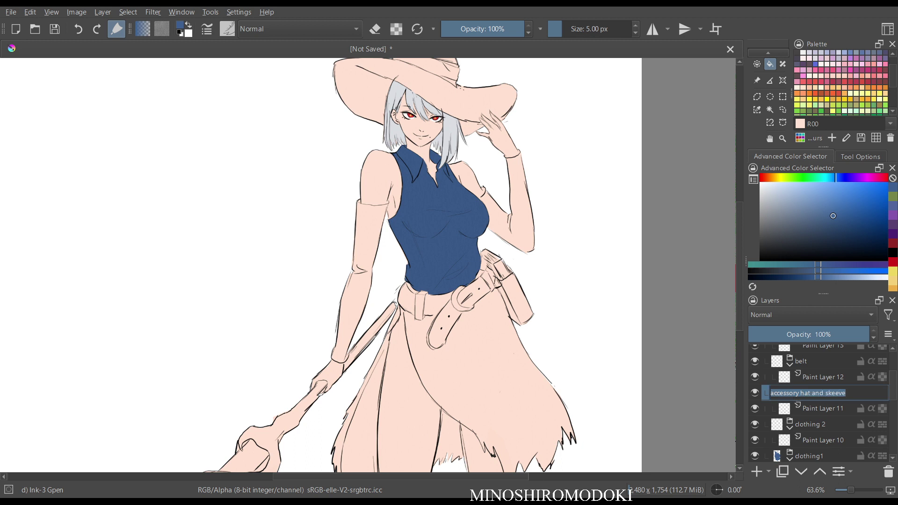
scroll(819, 403, down, 5)
scroll(819, 402, up, 5)
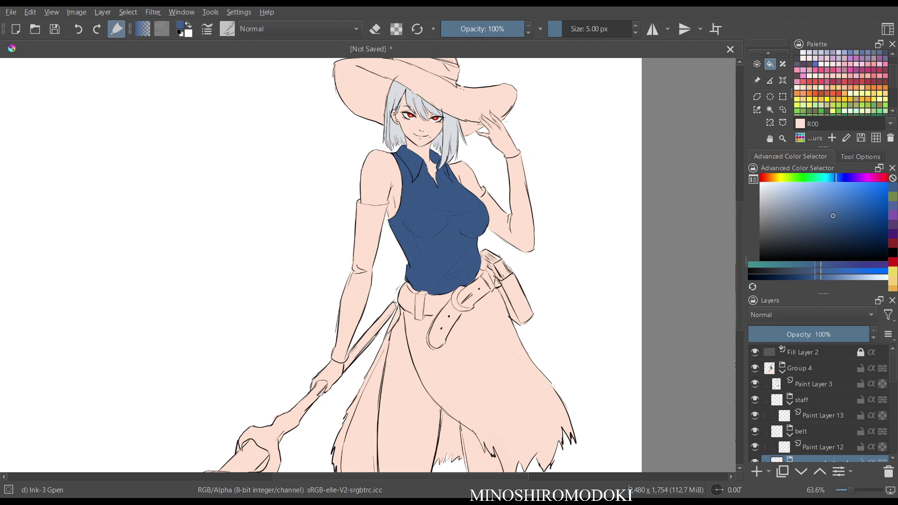
click(823, 447)
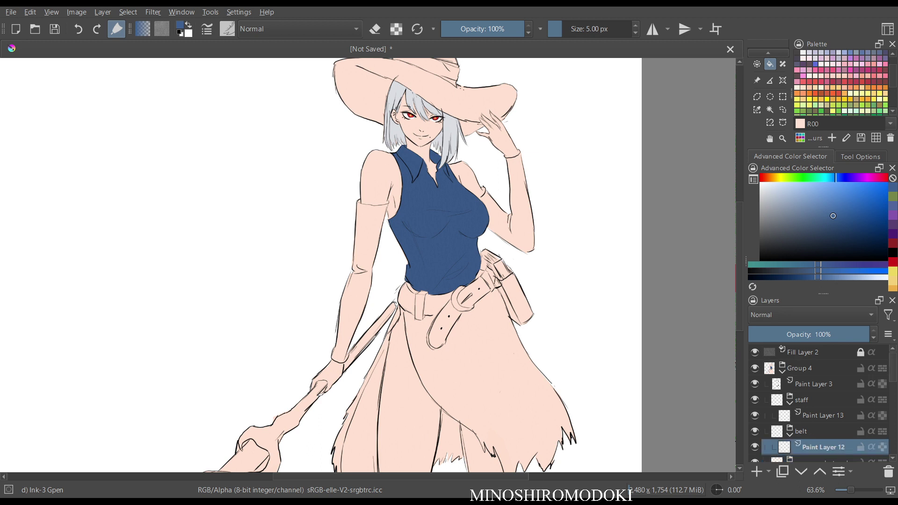
scroll(819, 403, down, 3)
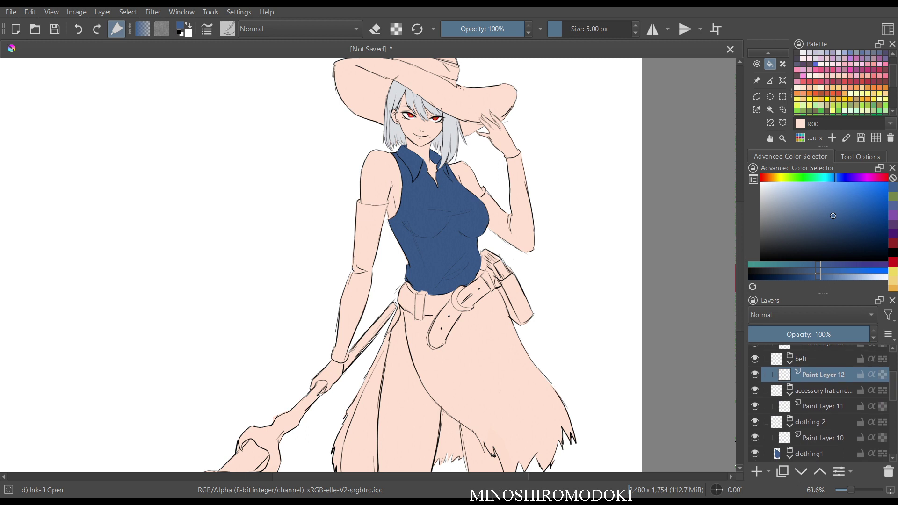
click(822, 422)
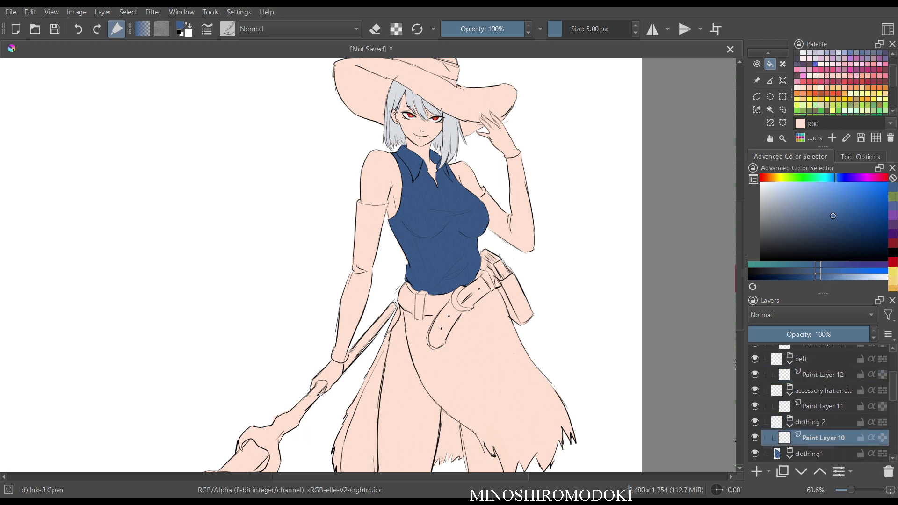
scroll(819, 402, down, 2)
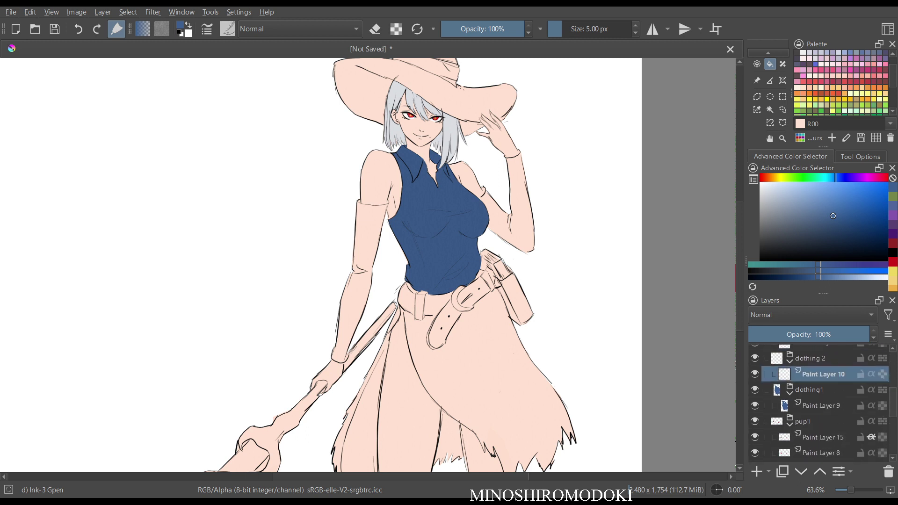
Toggle the visibility of the clothing1 group off and on to check which part it holds.
click(755, 389)
click(755, 389)
click(754, 390)
click(755, 390)
Trace a magnetic selection around the skirt's large front panel, following the belt edge, outer contour and ragged hem.
drag(833, 215, 780, 226)
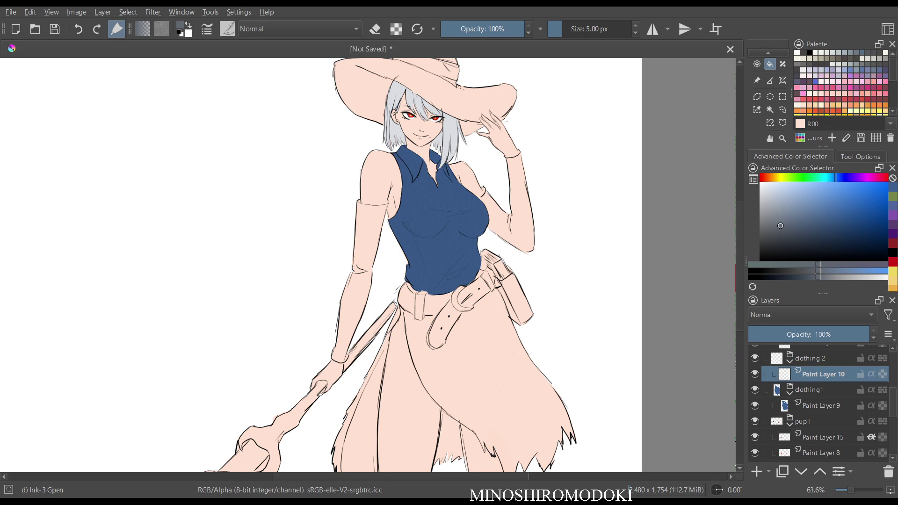
scroll(464, 285, up, 3)
drag(465, 284, 465, 155)
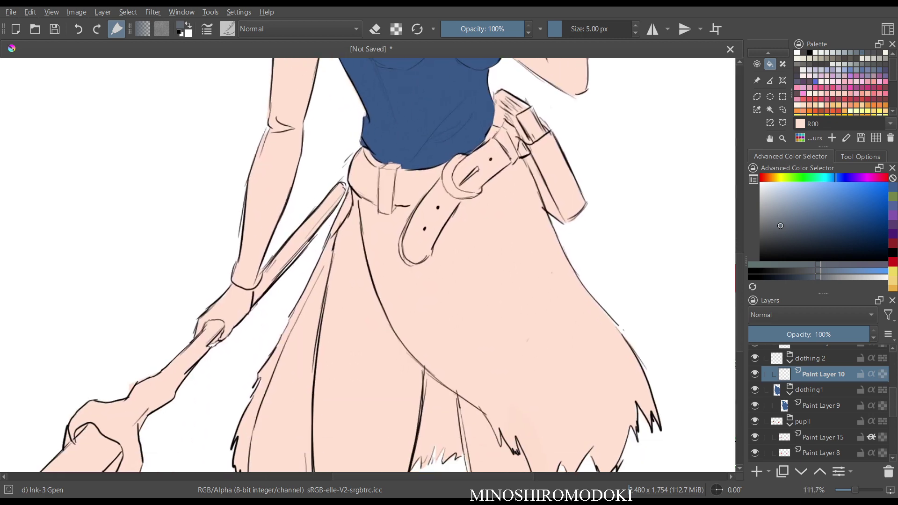
click(783, 122)
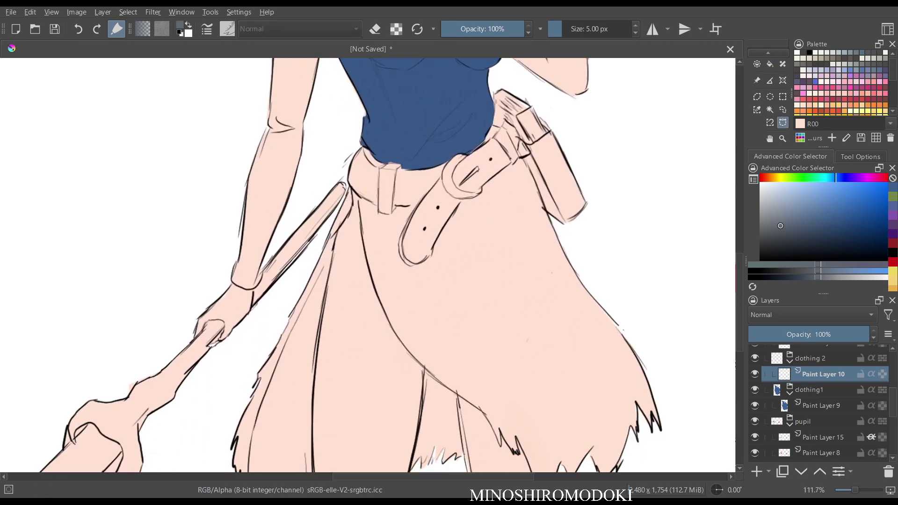
click(358, 196)
scroll(521, 377, down, 1)
drag(513, 298, 522, 394)
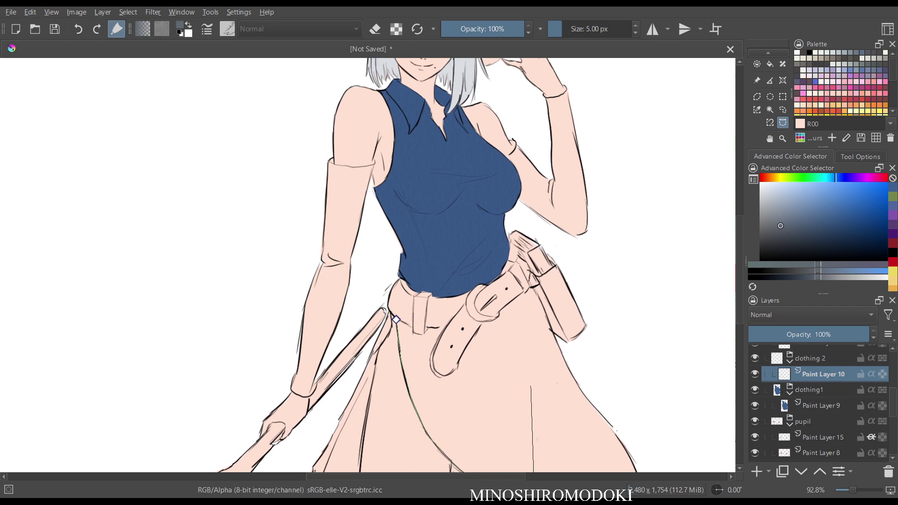
drag(546, 424, 501, 307)
scroll(496, 355, up, 3)
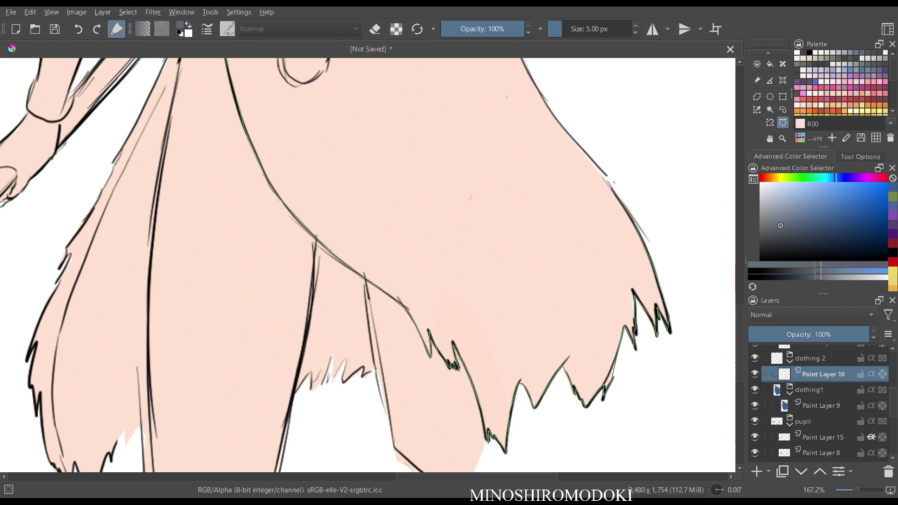
click(607, 179)
drag(612, 138, 585, 302)
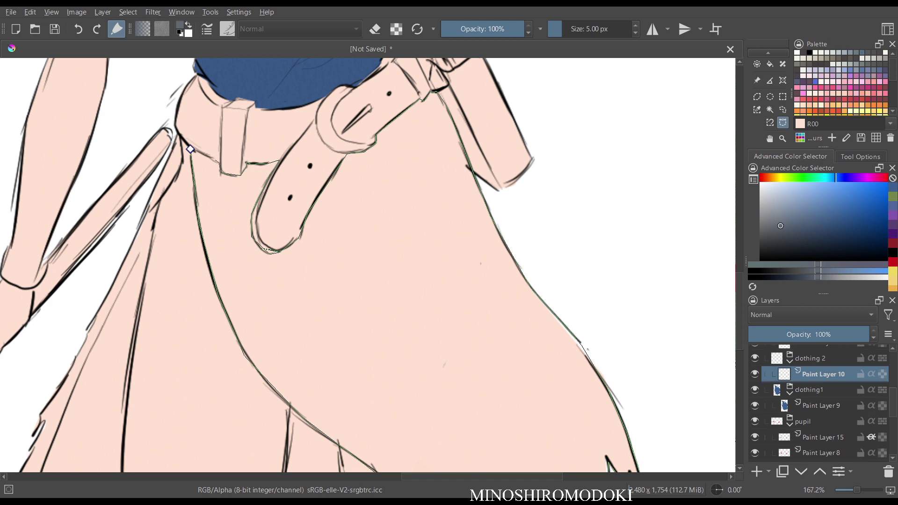
click(190, 149)
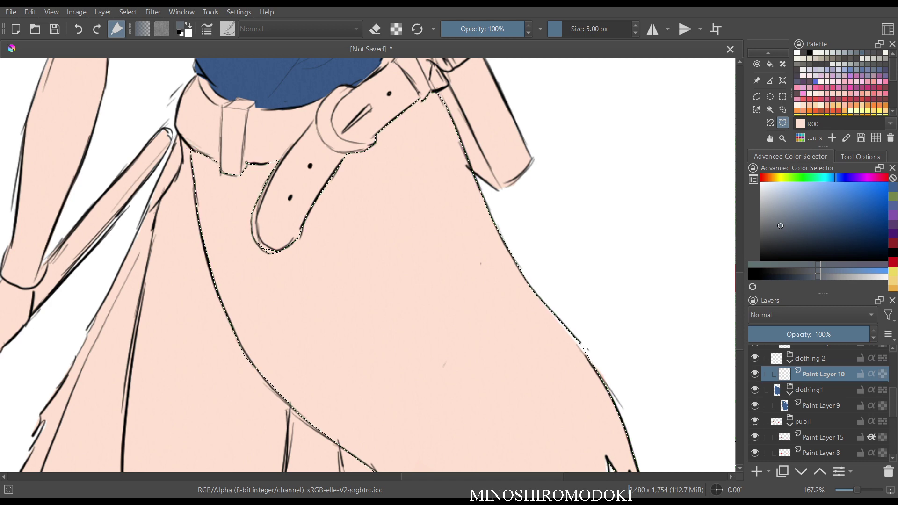
Try to add the skirt's narrow side panel next to the staff to the selection and undo the trace.
scroll(236, 197, down, 3)
scroll(295, 234, down, 1)
scroll(295, 234, up, 1)
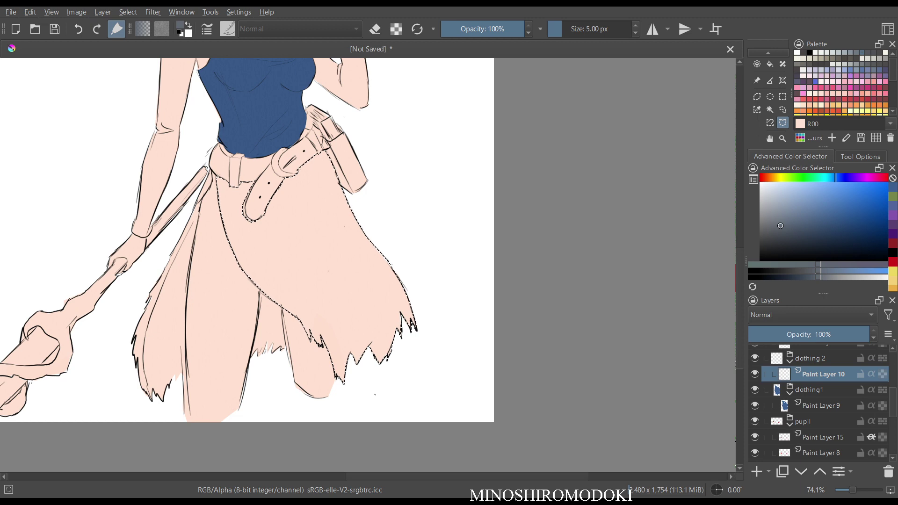
scroll(290, 285, up, 3)
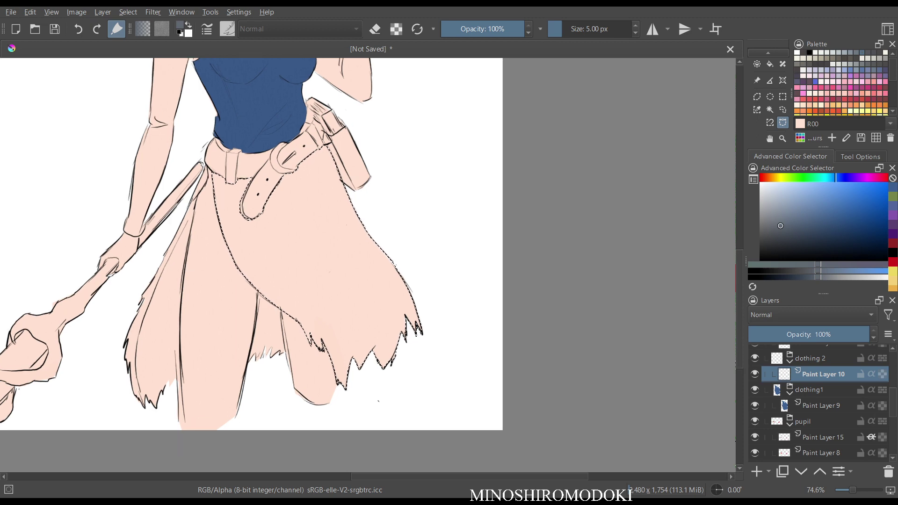
drag(290, 285, 489, 322)
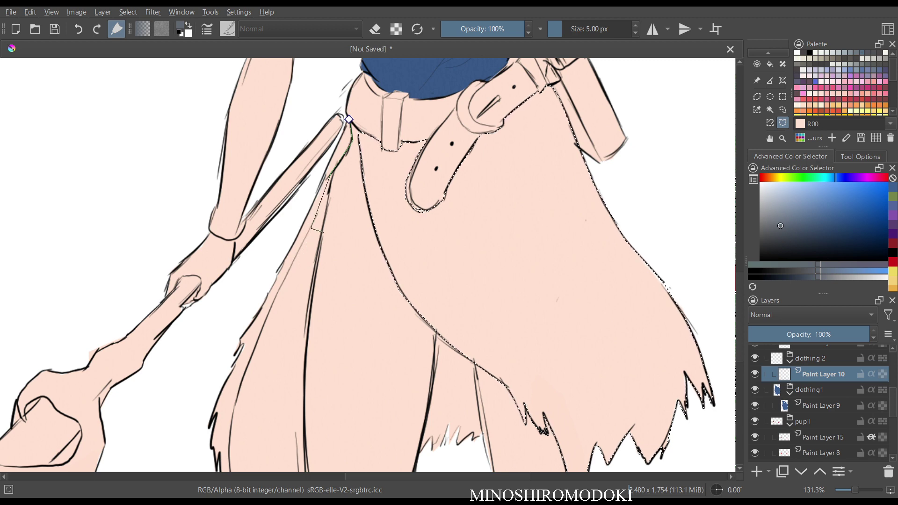
key(Return)
key(ctrl+z)
Add the skirt's narrow side panel and the ragged back piece between the legs to the selection.
scroll(377, 157, down, 3)
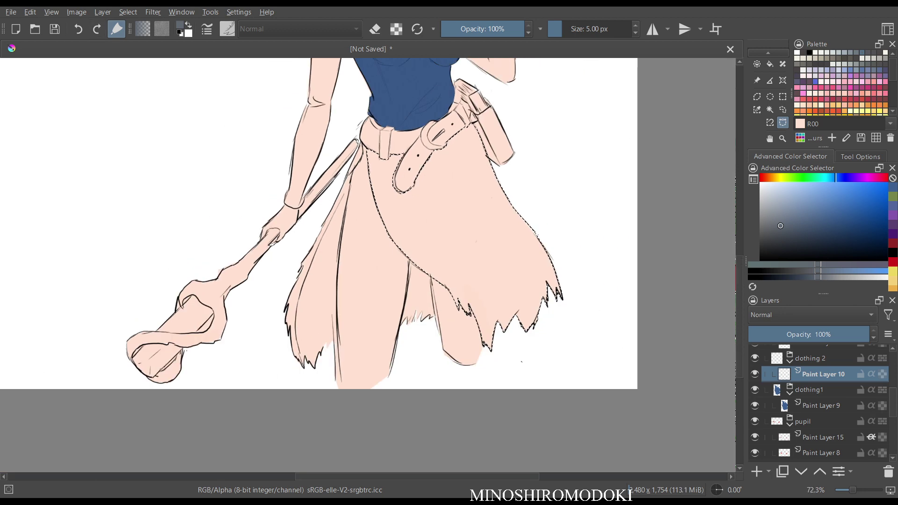
scroll(377, 157, up, 2)
scroll(368, 261, up, 1)
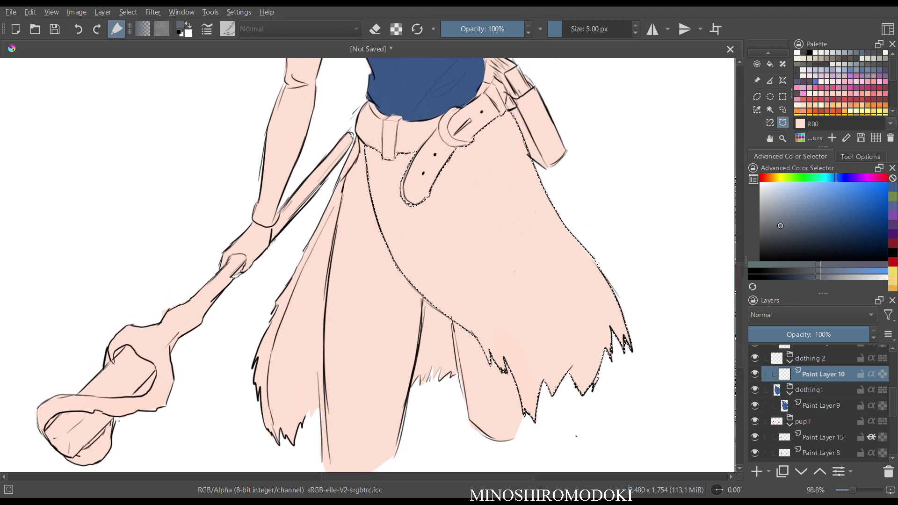
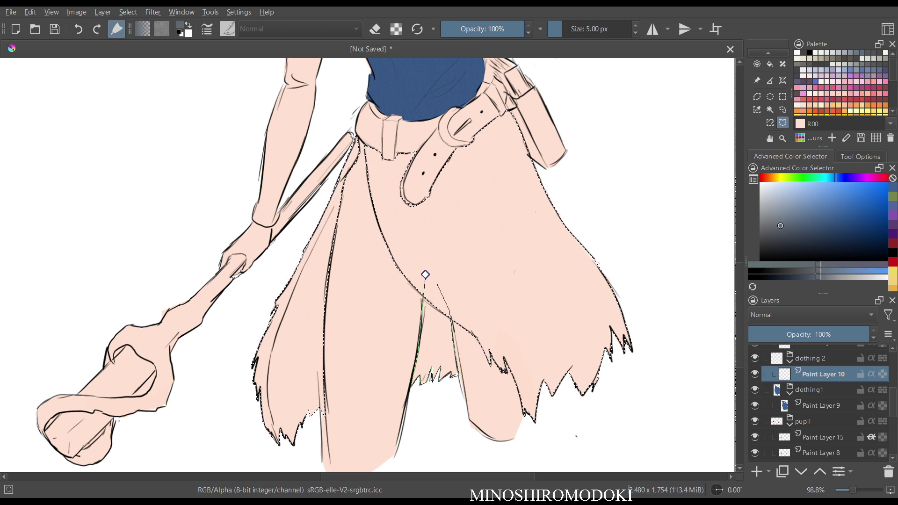
click(426, 274)
scroll(498, 177, down, 2)
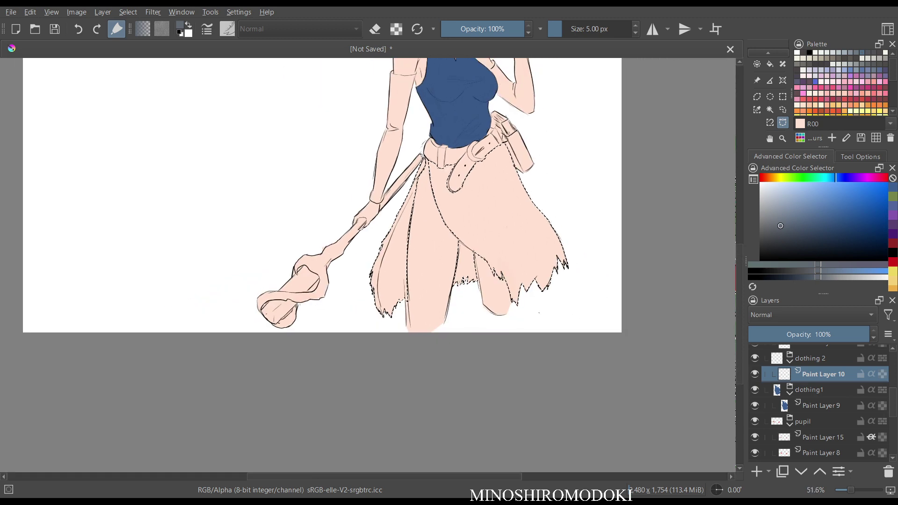
Open the drawings arcenciel.kra and hallebardierlady.kra to compare their colours, and return to the unsaved witch drawing.
drag(374, 196, 368, 328)
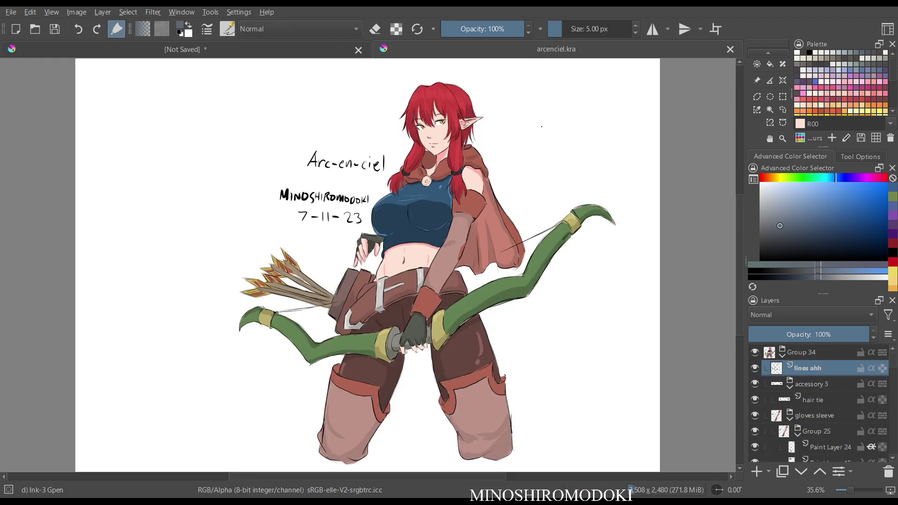
drag(541, 126, 539, 246)
drag(541, 246, 578, 137)
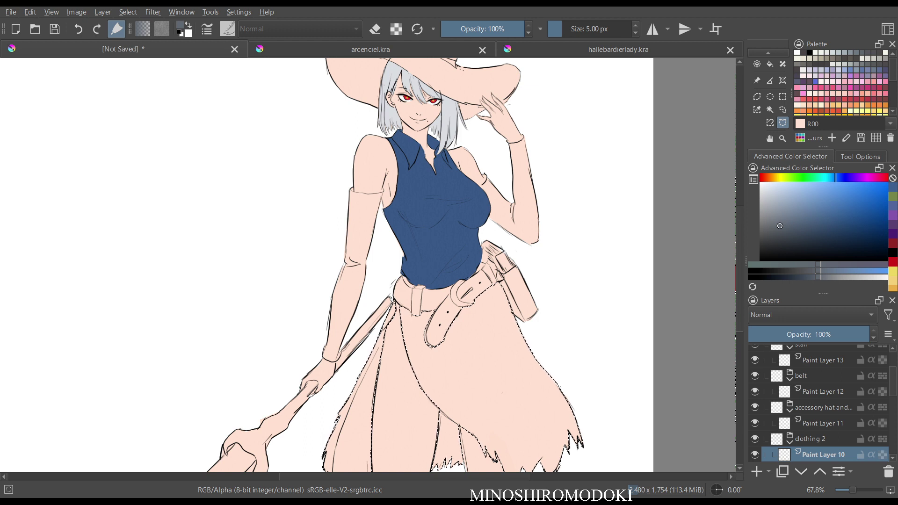
Try a bluish grey fill on the selected skirt, check it against the whole figure, and undo it.
click(770, 219)
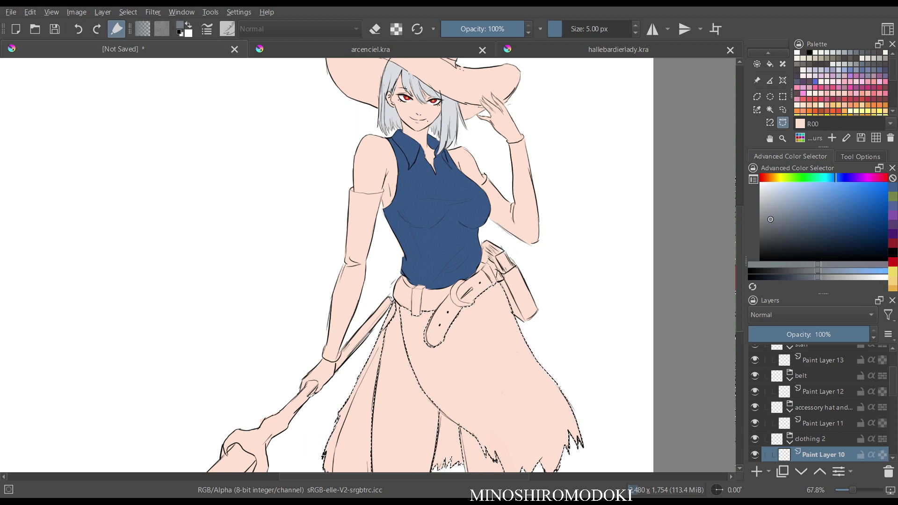
click(768, 63)
click(487, 374)
scroll(489, 375, down, 2)
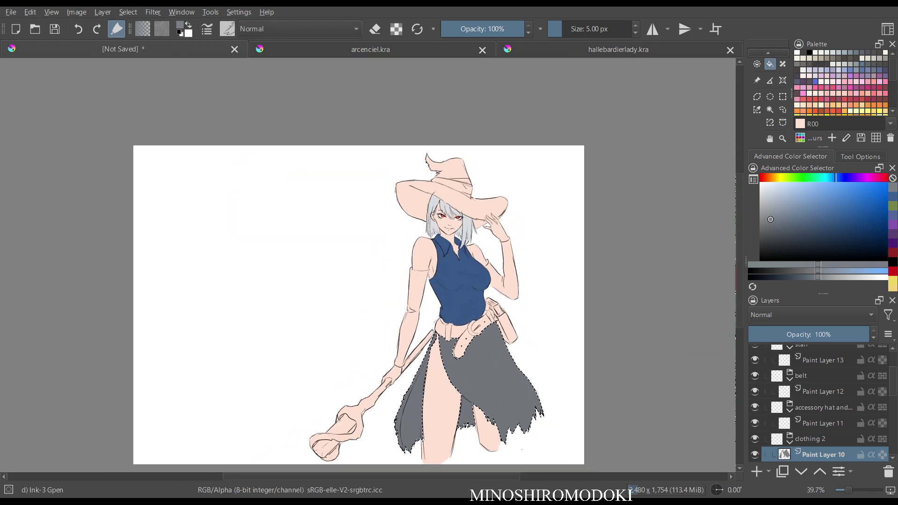
scroll(490, 375, up, 3)
key(ctrl+z)
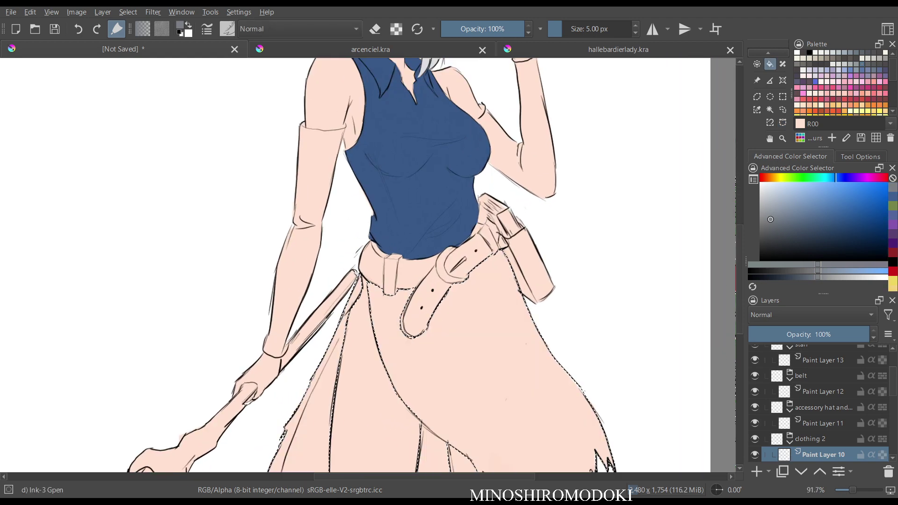
Try a neutral dark grey fill on the selected skirt and check it in the mirrored view.
click(834, 178)
click(759, 227)
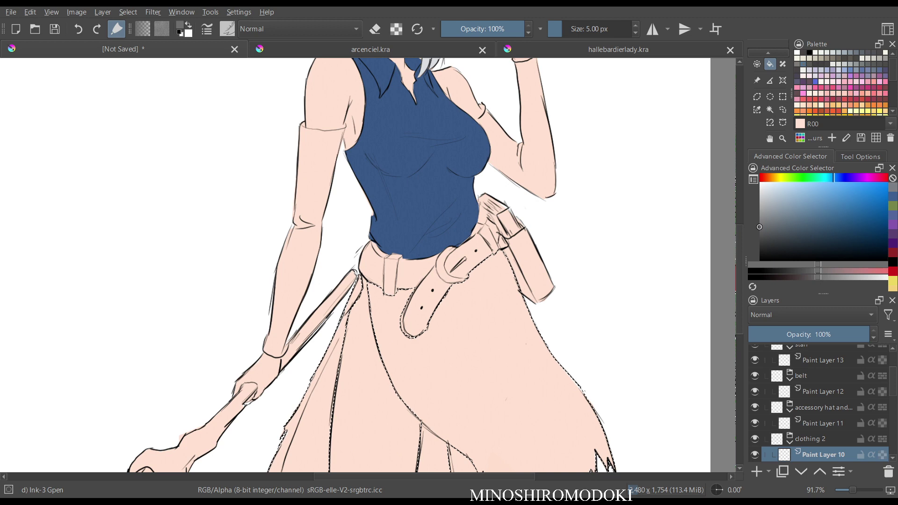
key(shift+BackSpace)
key(m)
key(m)
scroll(356, 262, down, 3)
scroll(563, 304, up, 1)
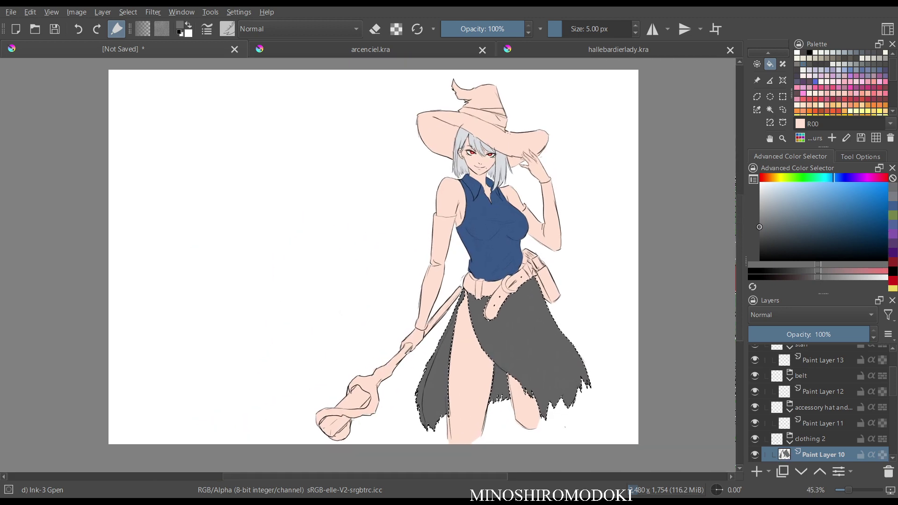
Try a light tan brown fill on the selected skirt, check it in the mirrored view, and clear it.
drag(776, 178, 767, 178)
click(802, 194)
key(shift+BackSpace)
key(m)
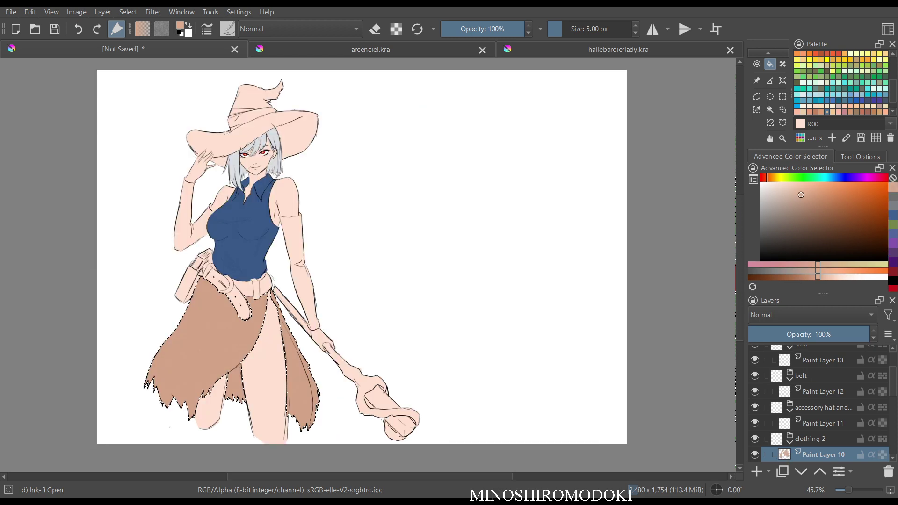
key(m)
scroll(585, 357, up, 2)
key(shift+BackSpace)
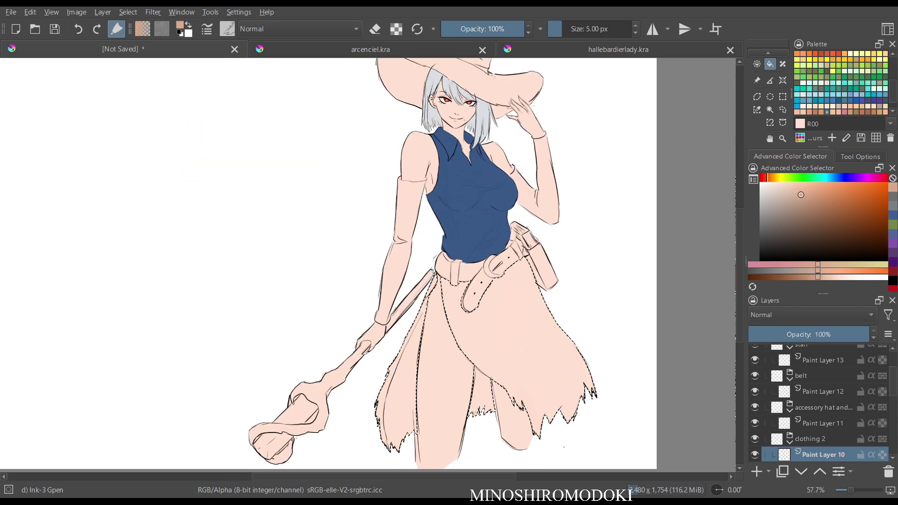
Fill the selected skirt on Paint Layer 10 with a dark, muted purple and check it against the figure.
mouse_move(832, 177)
mouse_down()
mouse_move(811, 178)
mouse_move(857, 177)
mouse_up()
click(815, 66)
mouse_move(801, 195)
mouse_down()
mouse_move(823, 220)
mouse_move(814, 227)
mouse_up()
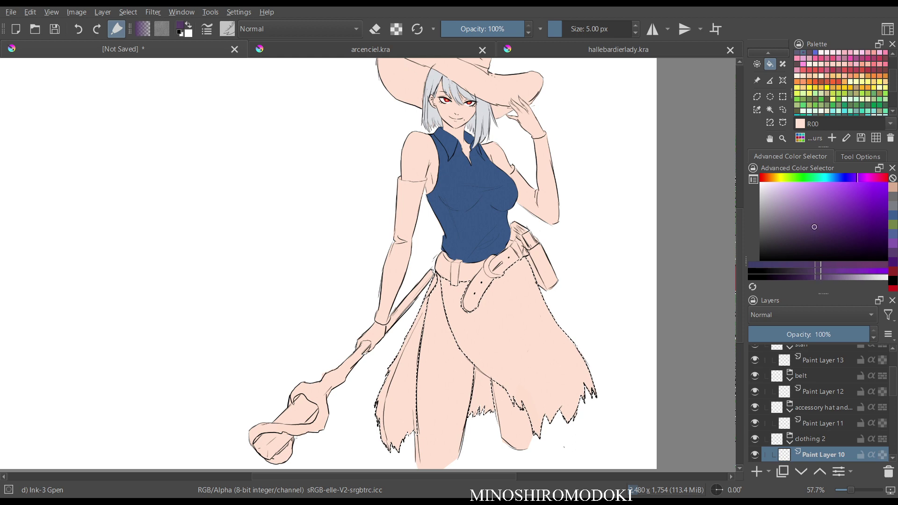
key(shift+BackSpace)
key(shift+BackSpace)
scroll(421, 281, down, 2)
scroll(421, 280, up, 4)
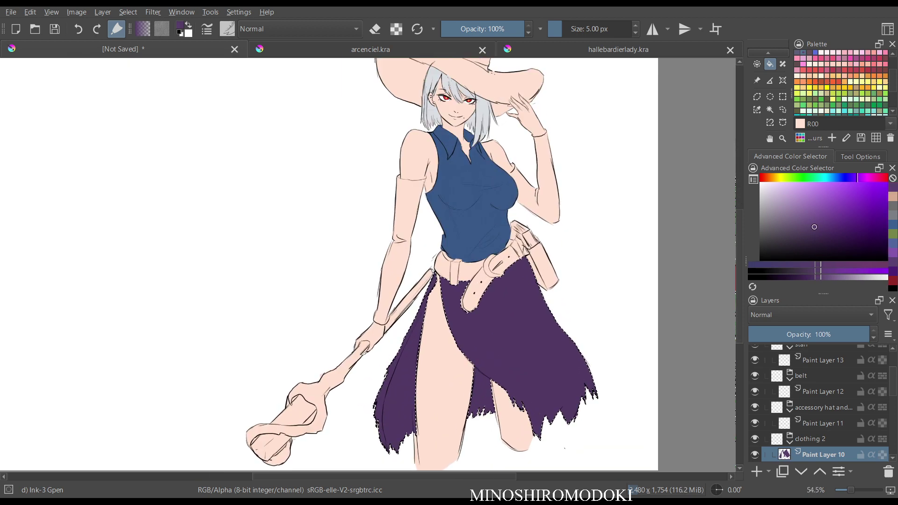
Check the dark purple skirt against the whole figure and clear the fill from the selection.
scroll(421, 280, down, 3)
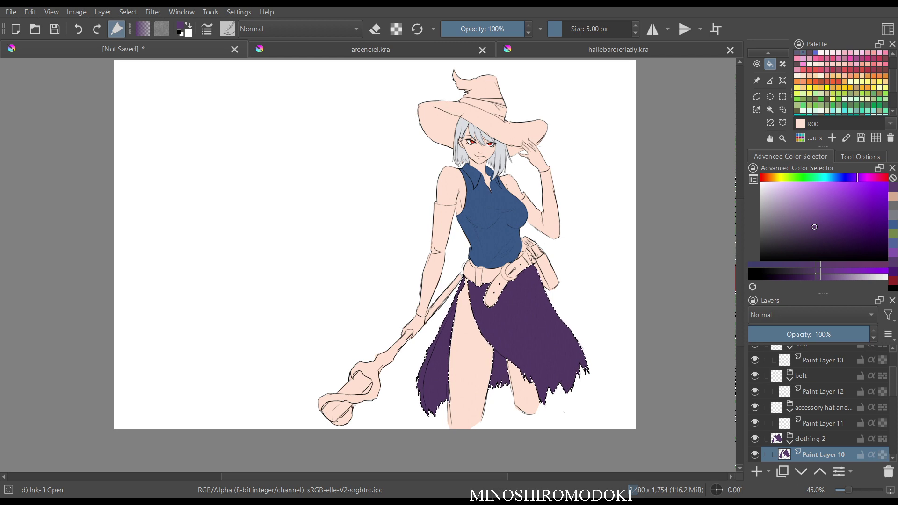
scroll(543, 362, up, 7)
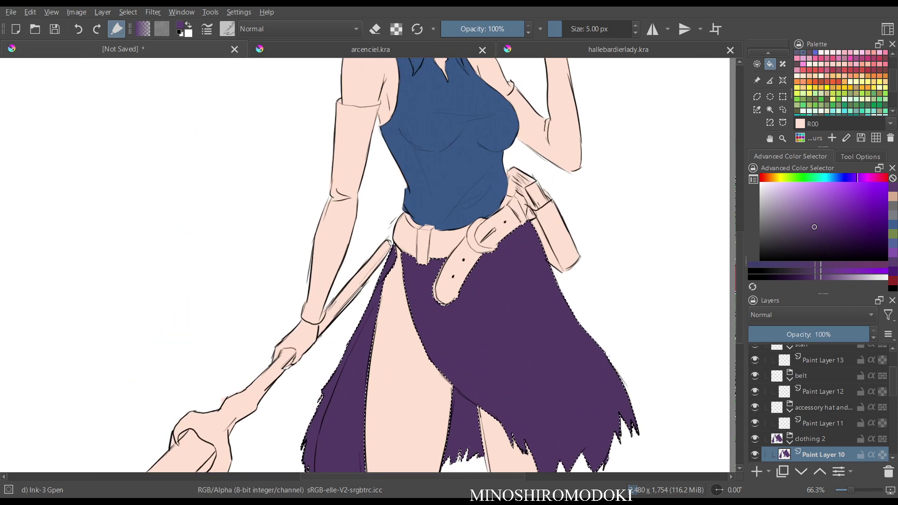
key(Delete)
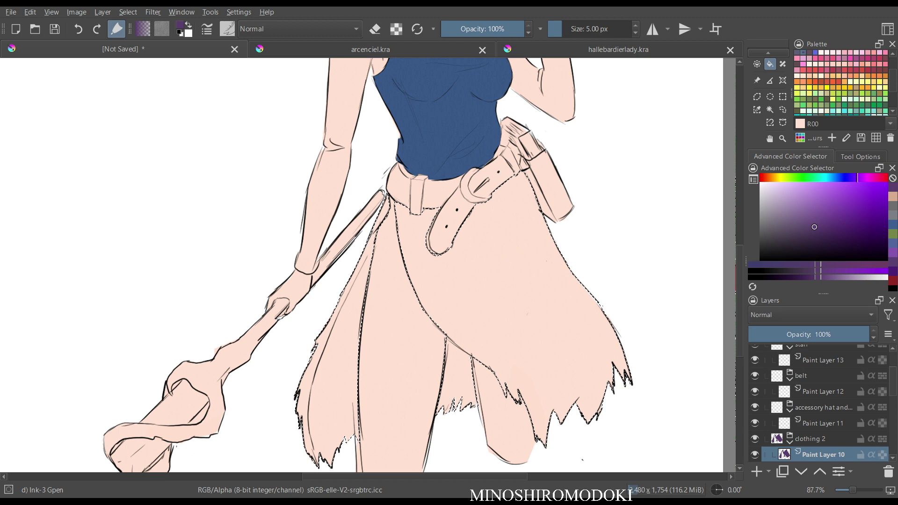
Try a greyer dark purple fill on the selected skirt, check it against the whole figure, and clear it.
drag(803, 229, 796, 226)
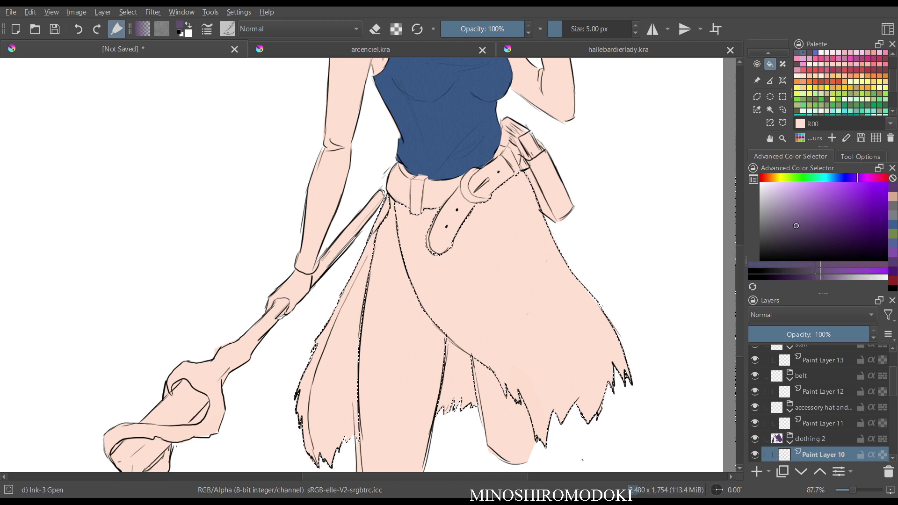
key(shift+BackSpace)
scroll(540, 236, down, 10)
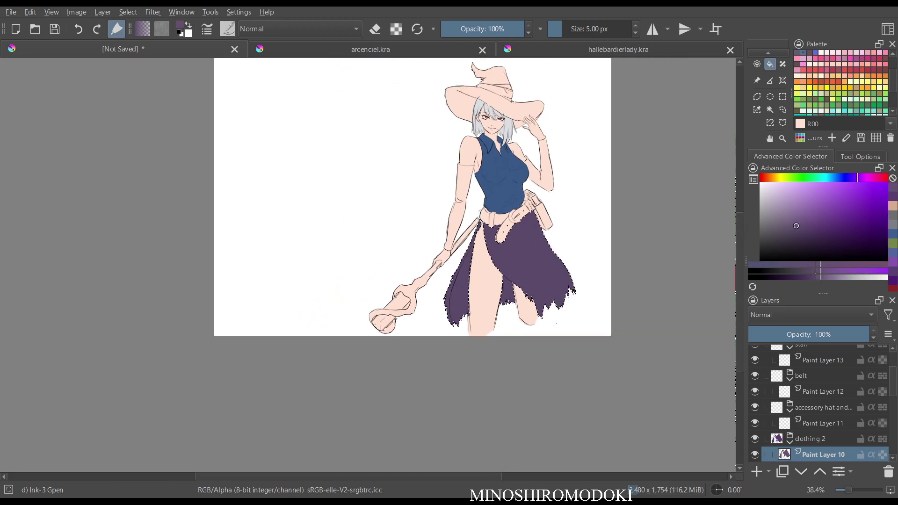
scroll(529, 243, up, 4)
key(Delete)
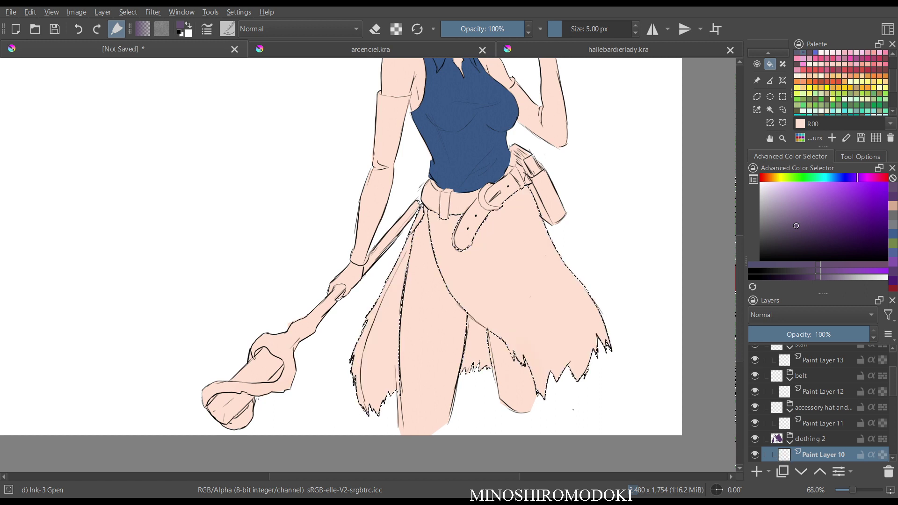
Try a pale cream beige fill on the selected skirt, check it in the mirrored view, and undo it.
drag(785, 177, 774, 177)
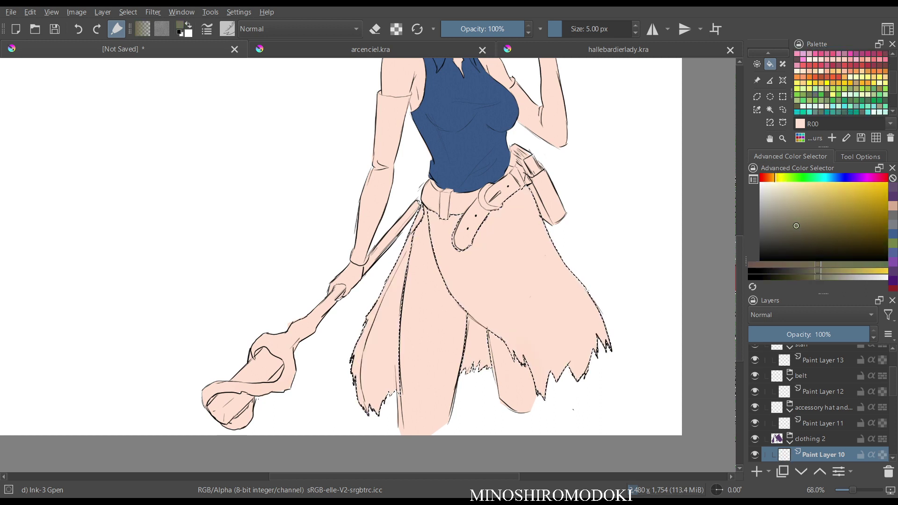
click(793, 220)
drag(793, 220, 779, 187)
key(shift+BackSpace)
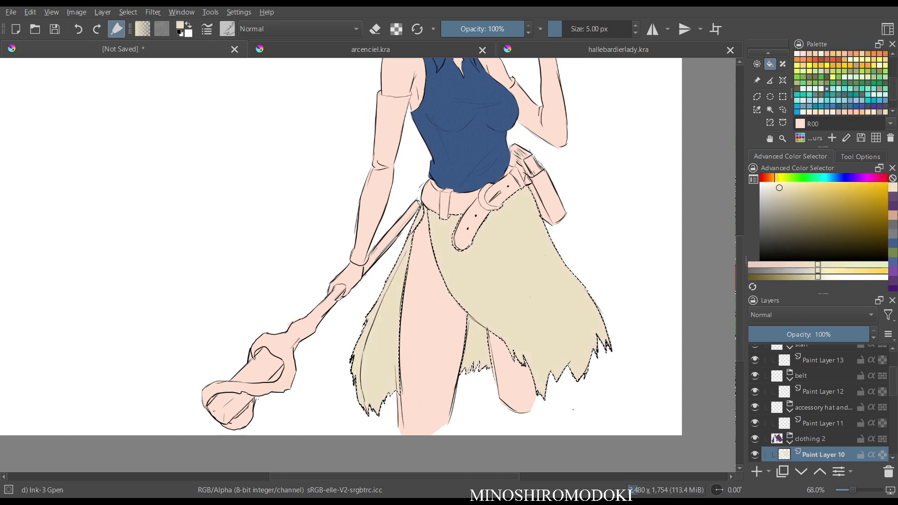
key(m)
key(m)
scroll(603, 266, down, 3)
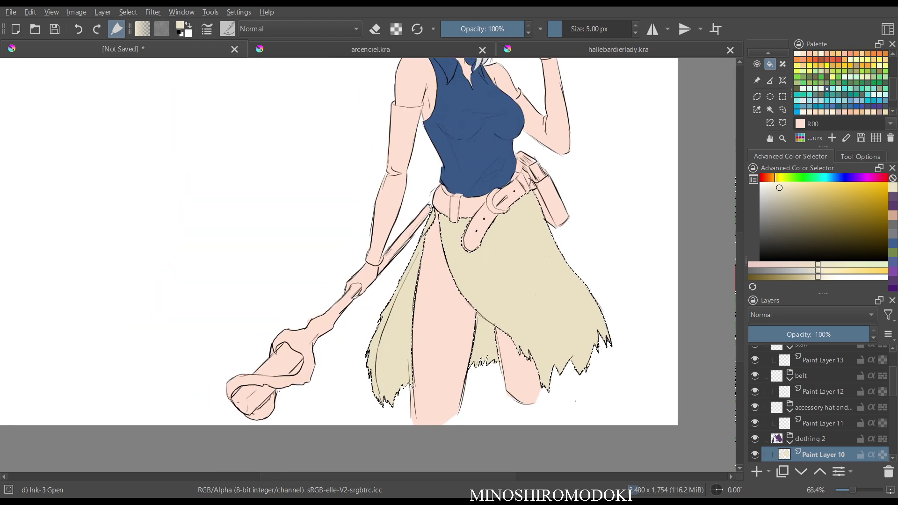
drag(604, 266, 604, 309)
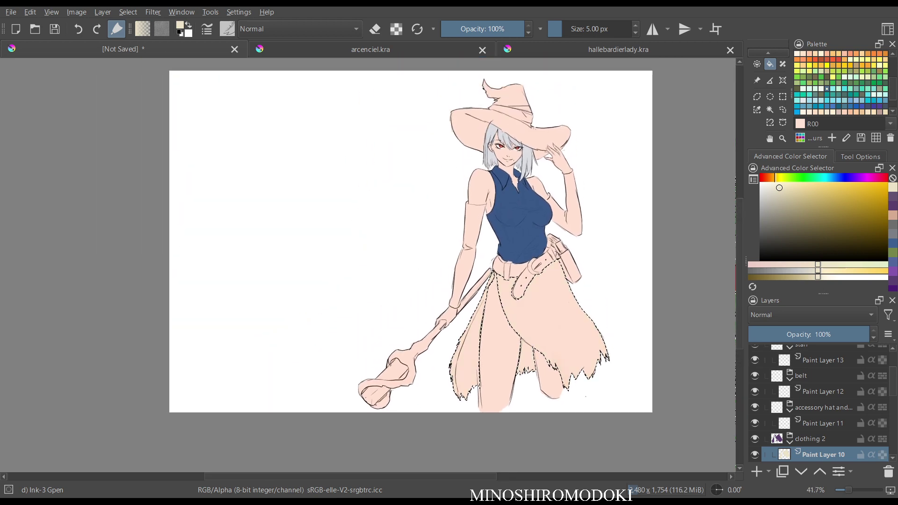
key(ctrl+z)
Try a dark, muted brown fill on the selected skirt.
click(780, 185)
mouse_move(774, 178)
mouse_down()
mouse_move(766, 178)
mouse_move(795, 191)
mouse_move(812, 185)
mouse_move(813, 225)
mouse_up()
click(789, 190)
key(shift+BackSpace)
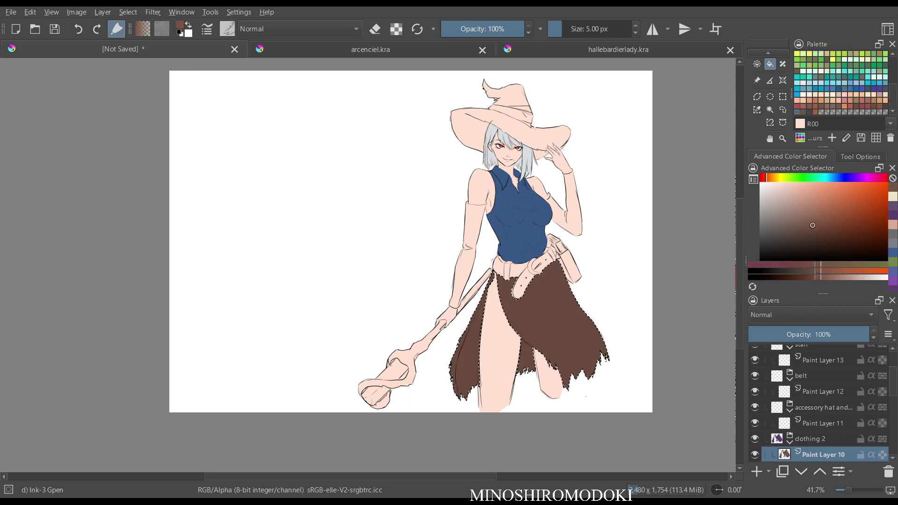
Try a dark, saturated magenta purple fill on the selected skirt and undo it.
drag(766, 178, 784, 178)
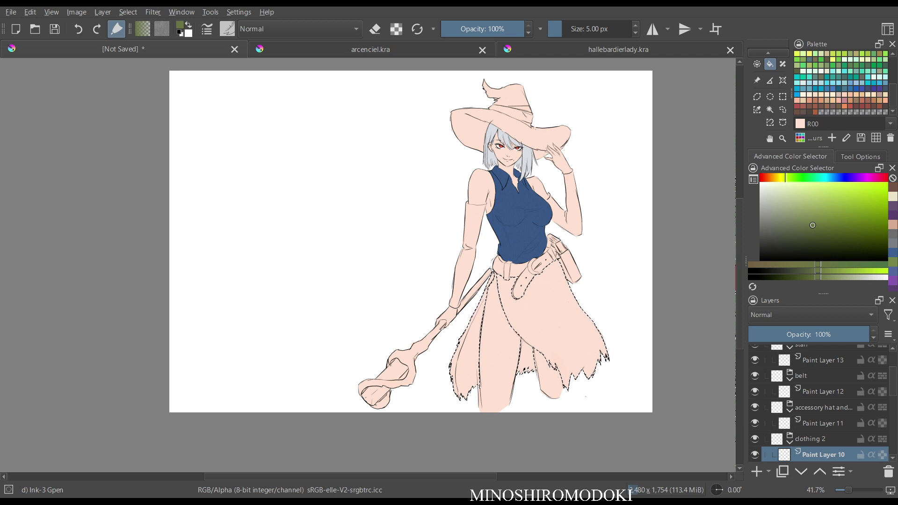
mouse_move(785, 177)
mouse_down()
mouse_move(777, 177)
mouse_move(873, 177)
mouse_up()
drag(852, 222, 854, 224)
key(shift+BackSpace)
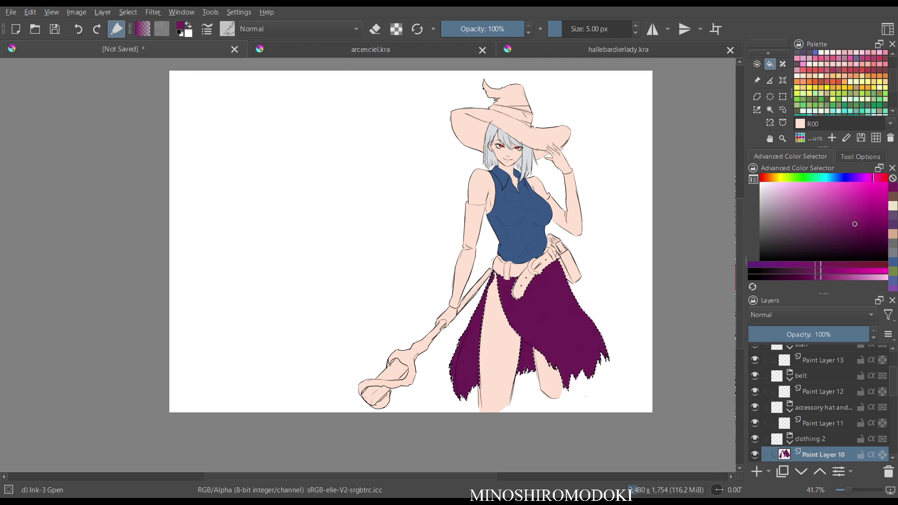
key(ctrl+z)
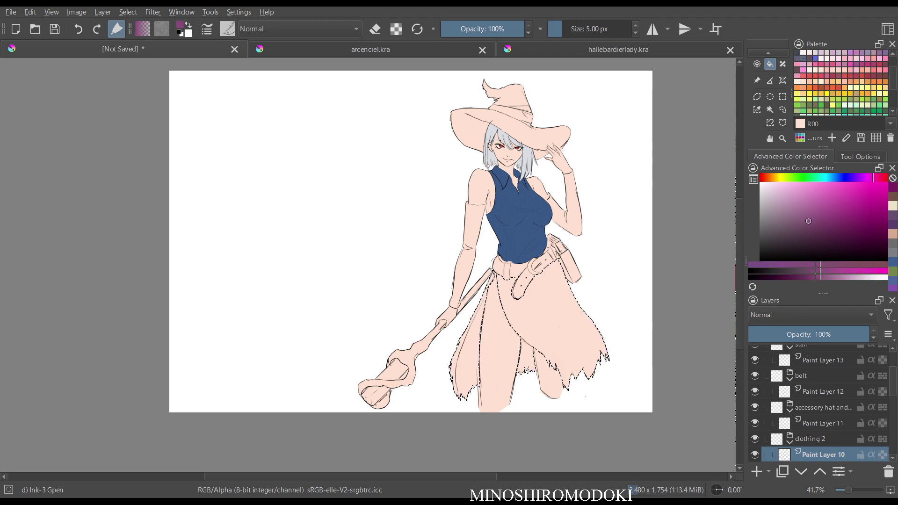
Try a muted plum fill on the selected skirt, check it in the mirrored view and up close, and clear it.
key(shift+BackSpace)
key(m)
key(m)
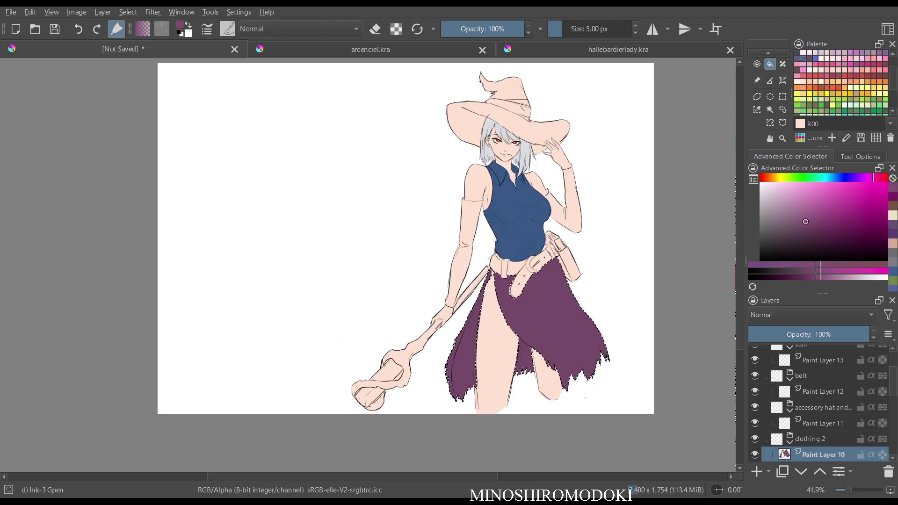
scroll(580, 370, up, 3)
drag(406, 131, 412, 239)
scroll(467, 328, up, 2)
key(m)
key(m)
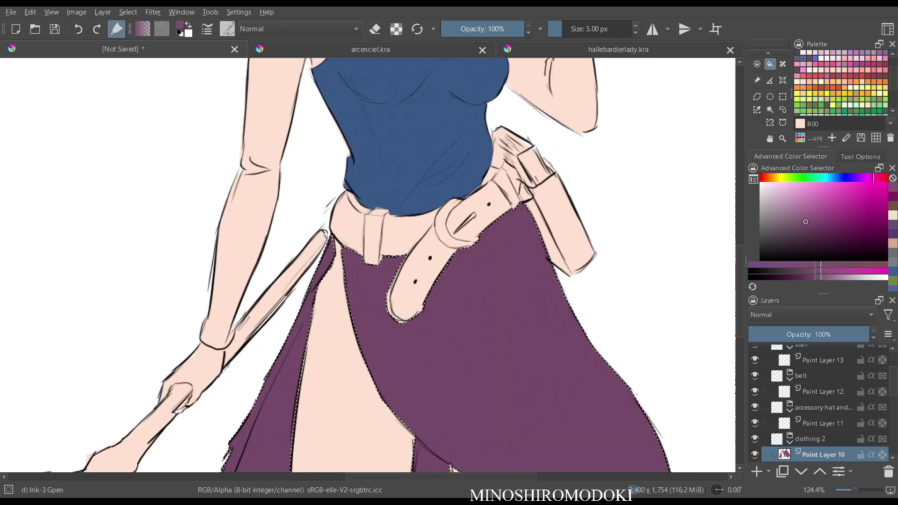
scroll(365, 264, down, 5)
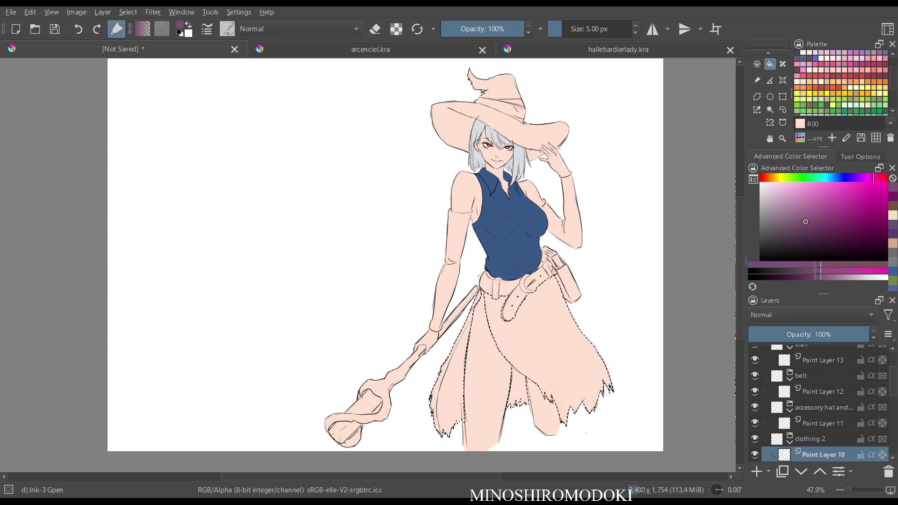
Try a dark wine red fill on the selected skirt and check it in the mirrored view.
mouse_move(805, 221)
mouse_down()
mouse_move(823, 213)
mouse_move(848, 220)
mouse_move(844, 232)
mouse_move(859, 225)
mouse_move(830, 224)
mouse_up()
click(880, 178)
key(shift+BackSpace)
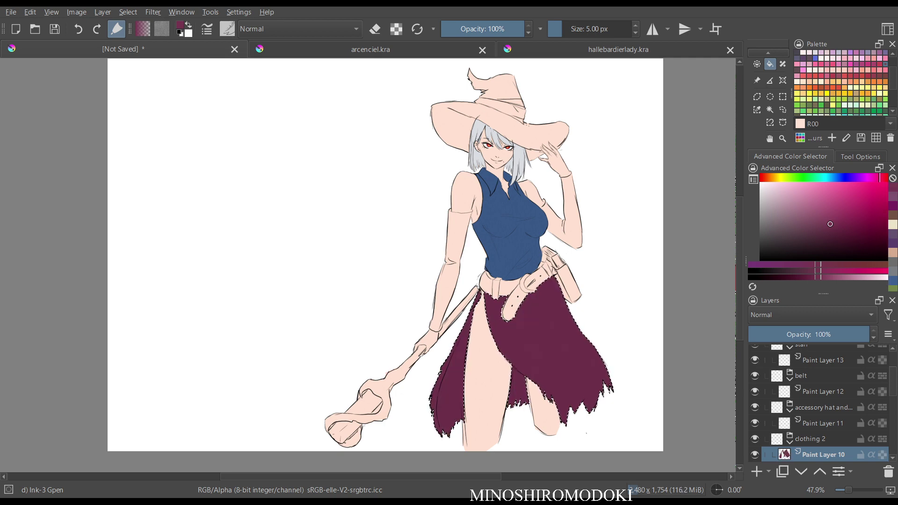
key(m)
key(m)
scroll(573, 323, up, 3)
drag(573, 323, 578, 281)
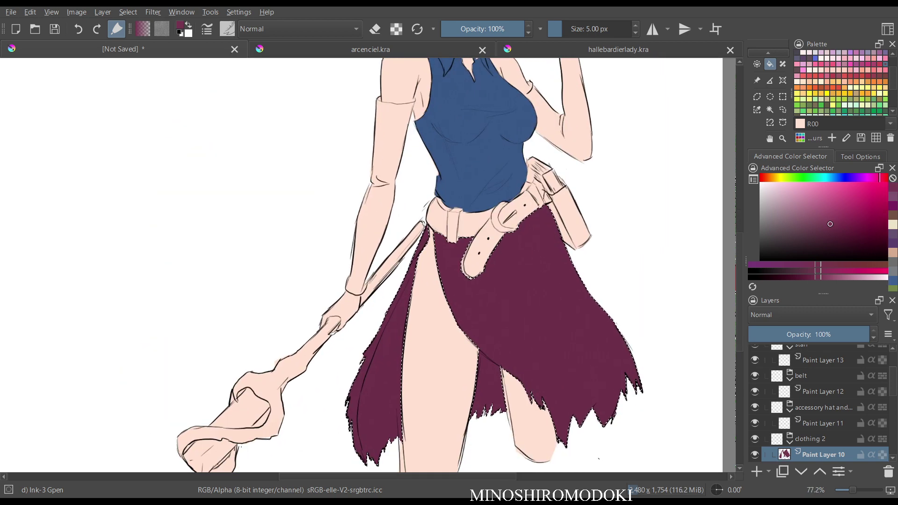
Deselect the skirt to judge the wine red in the mirrored view, and undo both the deselection and the fill.
key(ctrl+shift+a)
scroll(606, 187, down, 3)
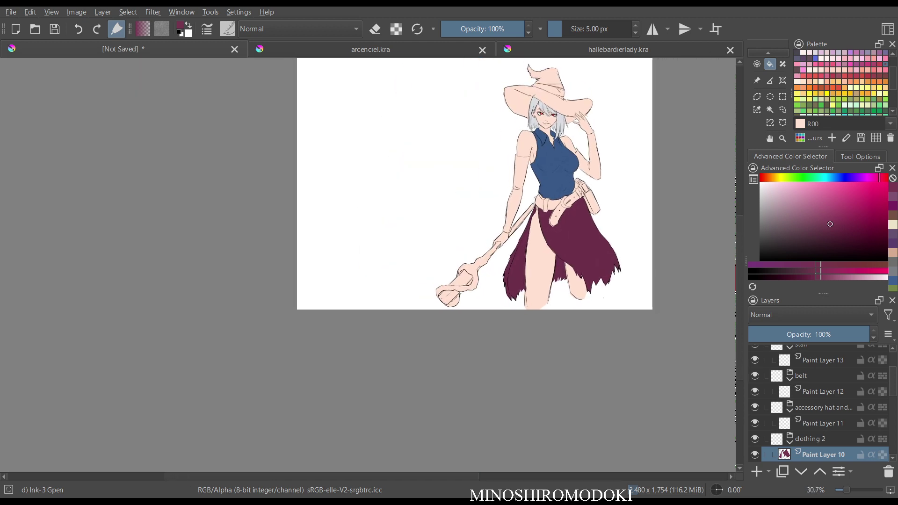
scroll(606, 187, up, 2)
drag(606, 187, 595, 286)
key(m)
key(m)
scroll(369, 265, up, 2)
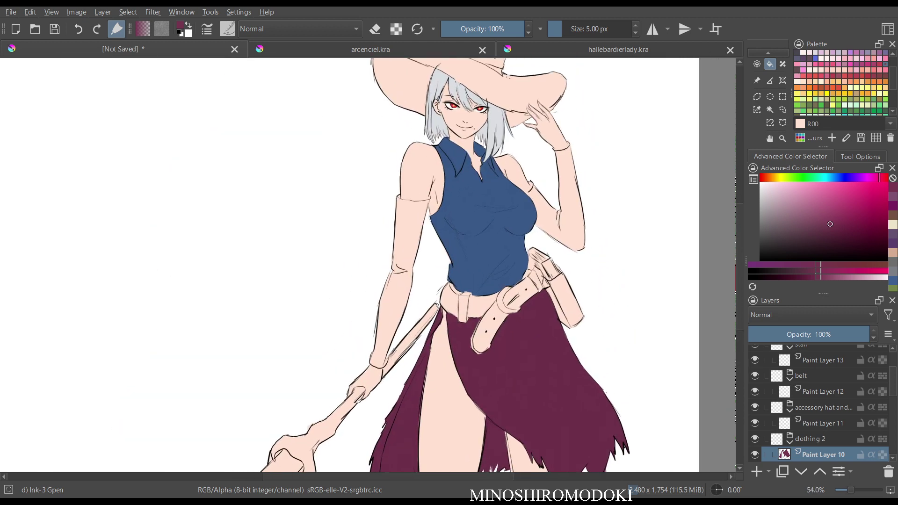
key(ctrl+z)
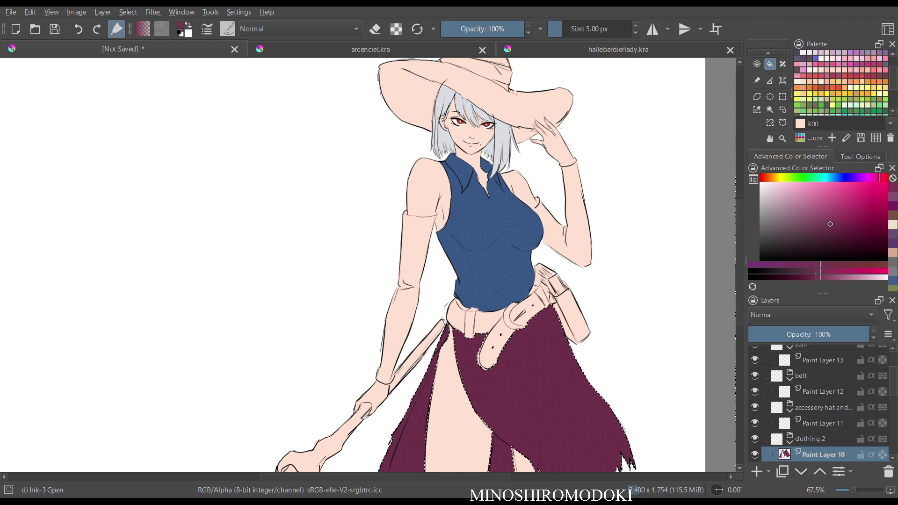
key(ctrl+z)
Try a lighter, dusty wine fill on the selected skirt, check it in the mirrored view, and clear it.
drag(830, 224, 808, 219)
key(shift+BackSpace)
scroll(646, 286, down, 3)
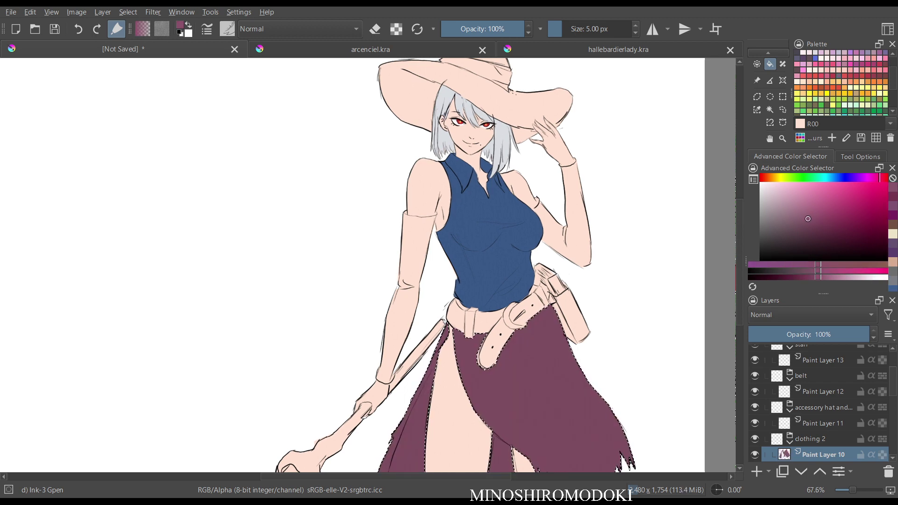
key(m)
key(m)
scroll(491, 280, up, 2)
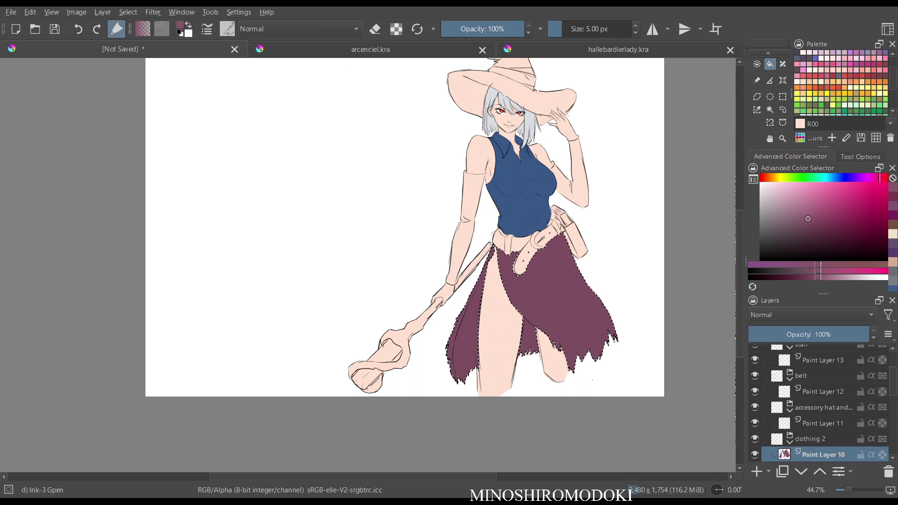
key(Delete)
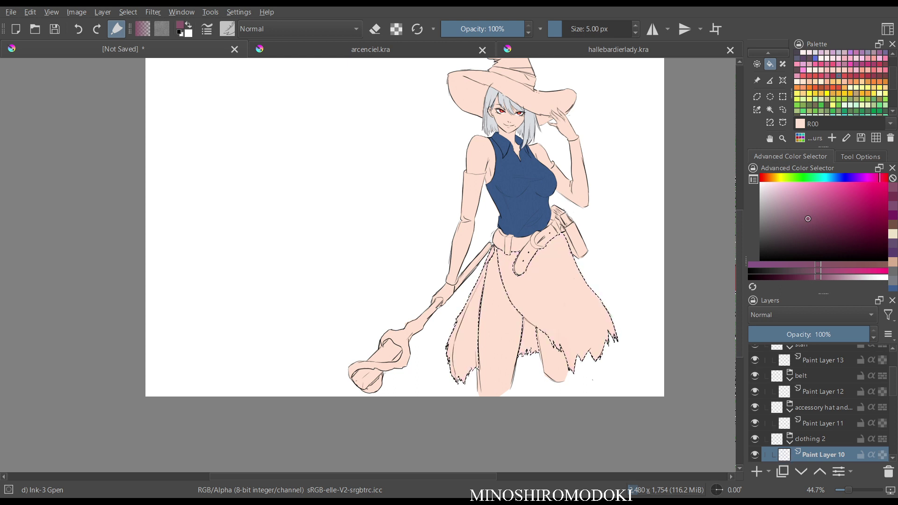
Try a dark slate blue fill on the selected skirt, check it in the mirrored view, and undo it.
drag(833, 177, 840, 177)
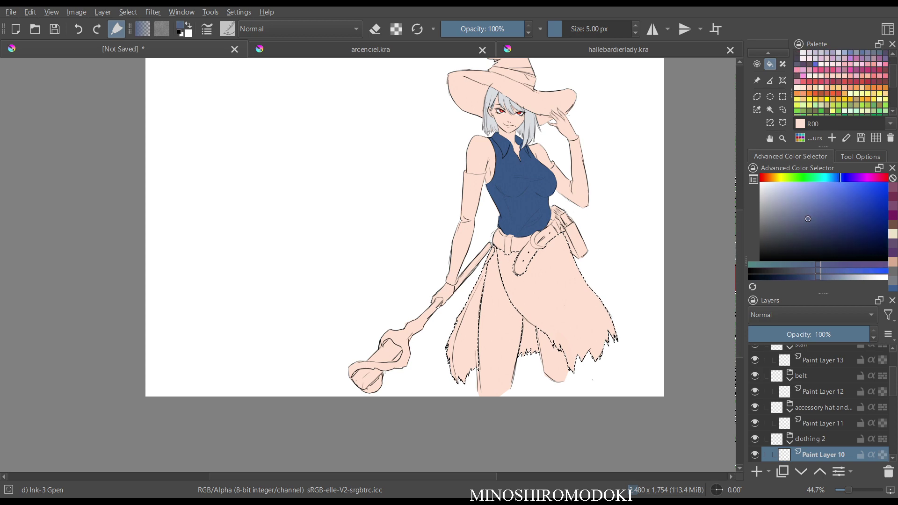
click(832, 219)
drag(831, 219, 797, 229)
key(shift+BackSpace)
key(m)
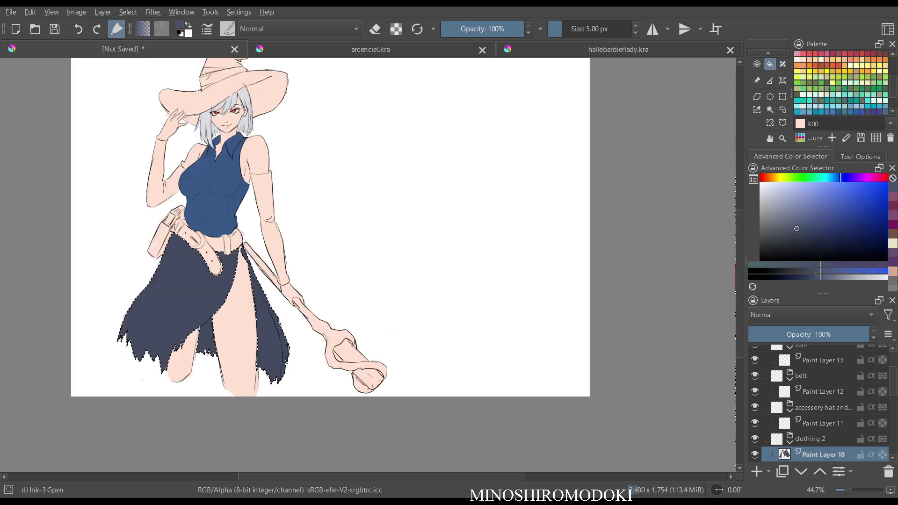
key(m)
scroll(648, 263, up, 3)
key(ctrl+z)
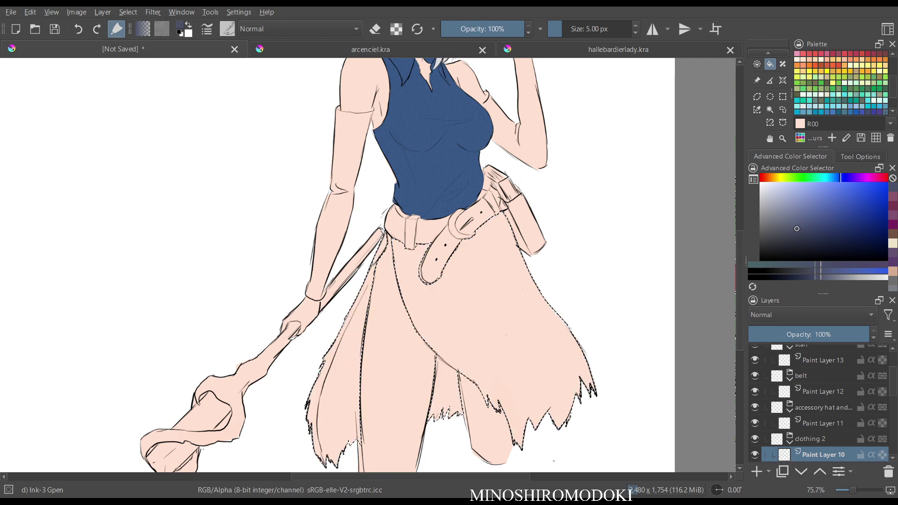
Try a medium bluish grey fill on the selected skirt, check it in the mirrored view, and clear it.
scroll(842, 83, up, 2)
drag(797, 229, 780, 215)
key(shift+BackSpace)
key(m)
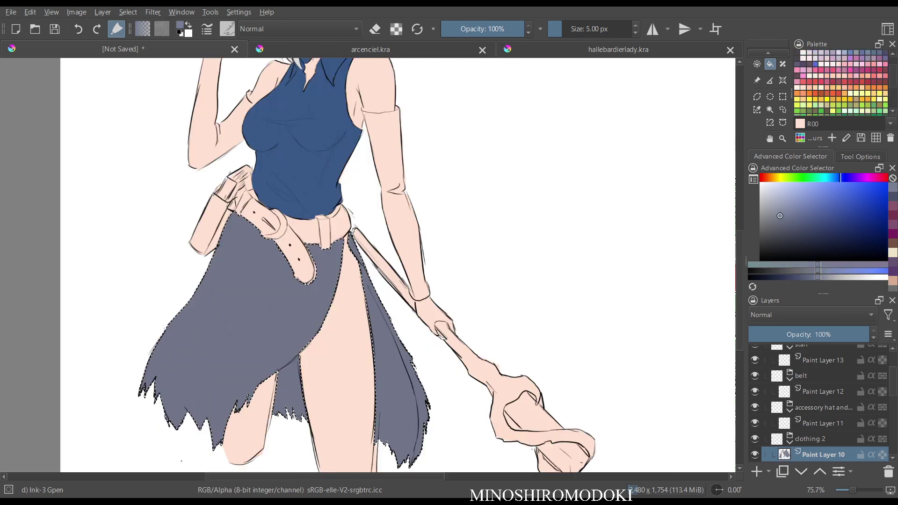
key(m)
scroll(590, 260, down, 3)
scroll(587, 260, up, 2)
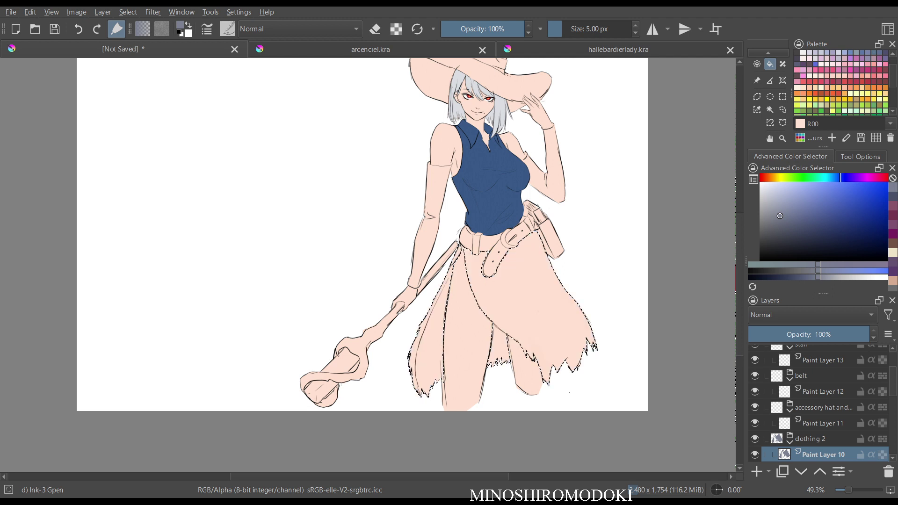
Try a light salmon fill on the selected skirt and undo it.
drag(787, 177, 766, 178)
click(815, 199)
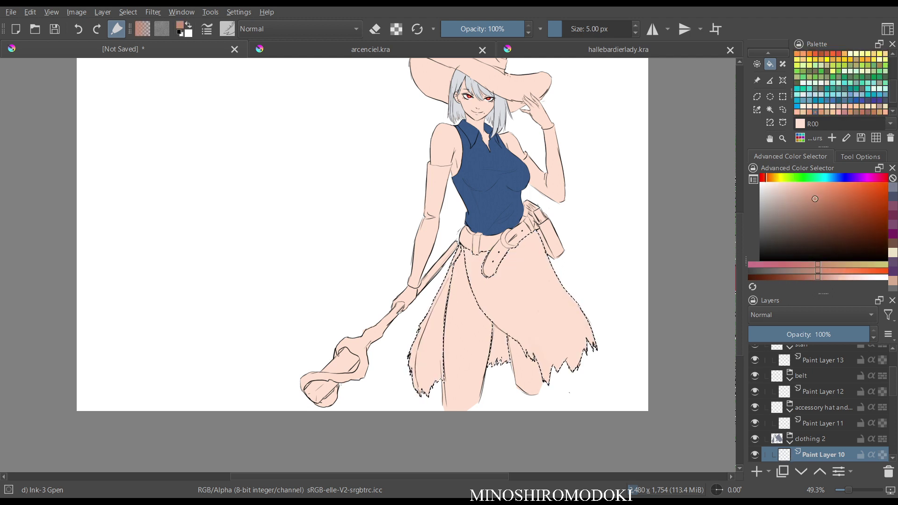
drag(815, 199, 809, 191)
key(shift+BackSpace)
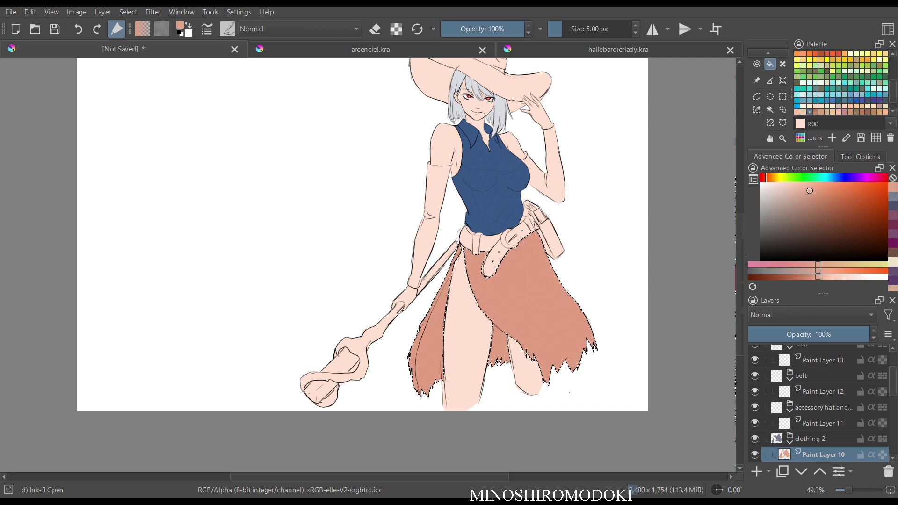
key(ctrl+z)
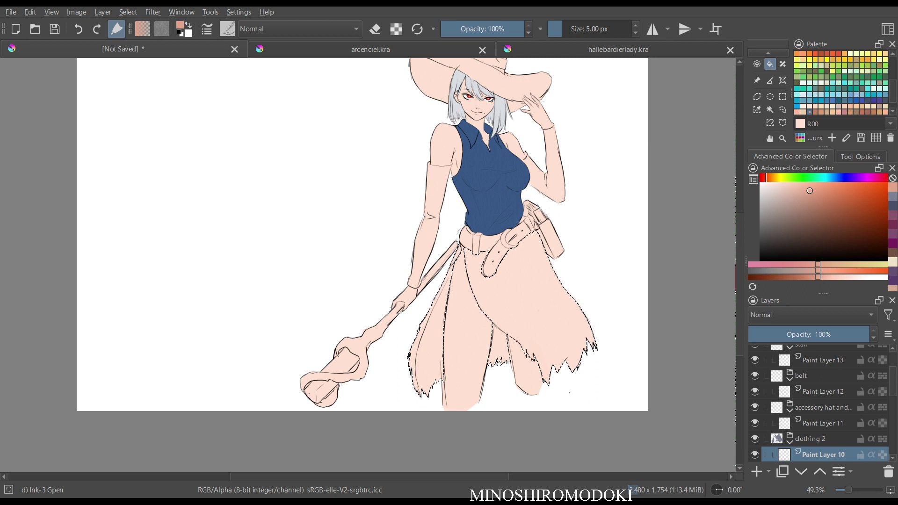
Fill the selected skirt on Paint Layer 10 with a greyish dark purple.
drag(840, 206, 849, 221)
drag(846, 178, 860, 178)
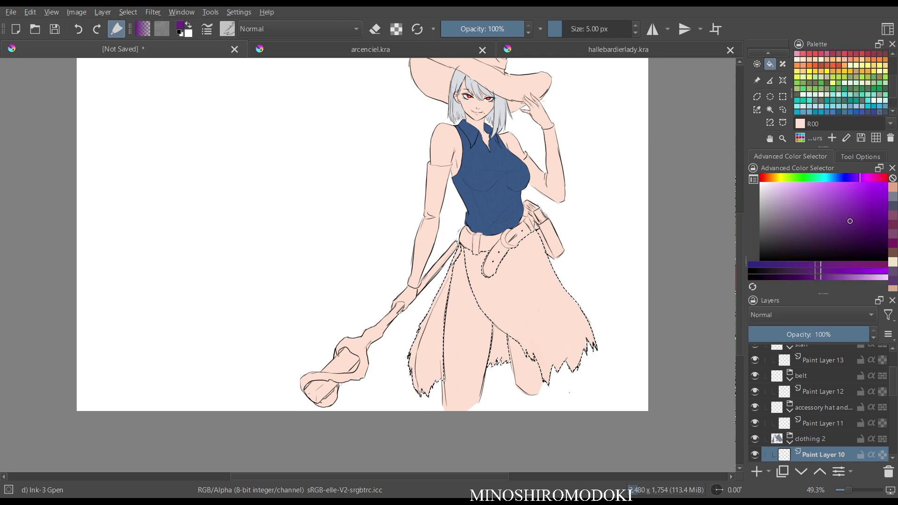
mouse_move(850, 221)
mouse_down()
mouse_move(782, 232)
mouse_move(793, 224)
mouse_up()
key(shift+BackSpace)
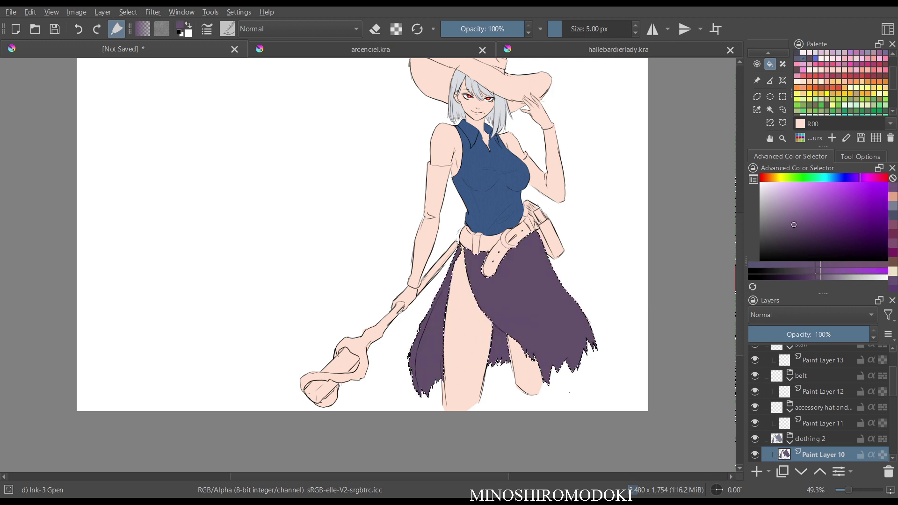
Try progressively lighter greyish purple fills on the selected skirt and undo them.
click(789, 210)
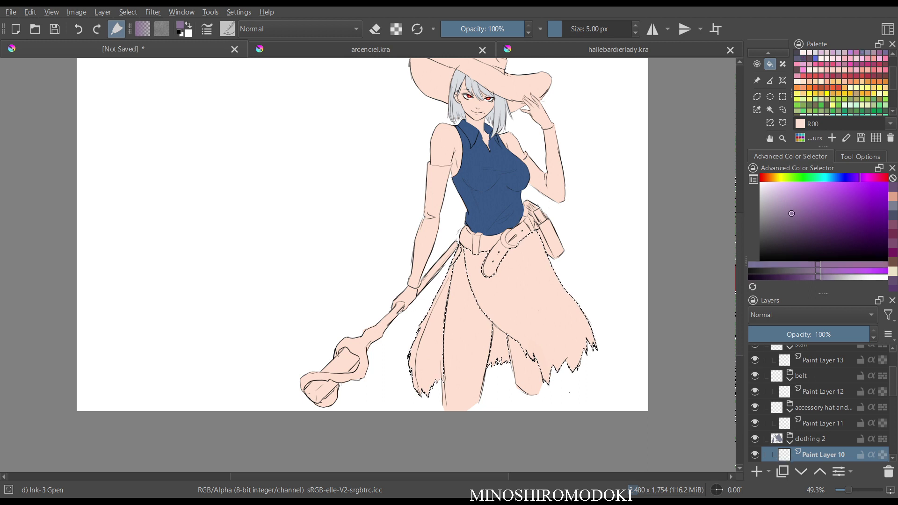
key(shift+BackSpace)
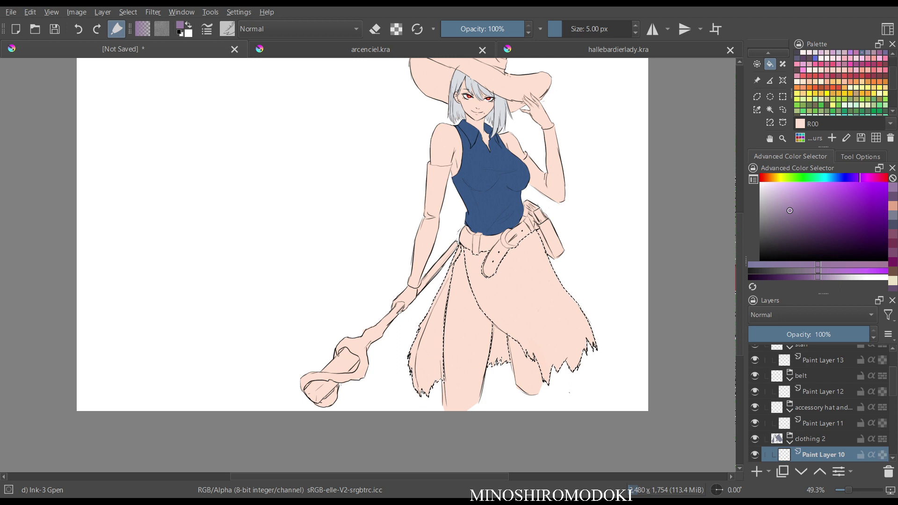
drag(789, 210, 789, 204)
key(shift+BackSpace)
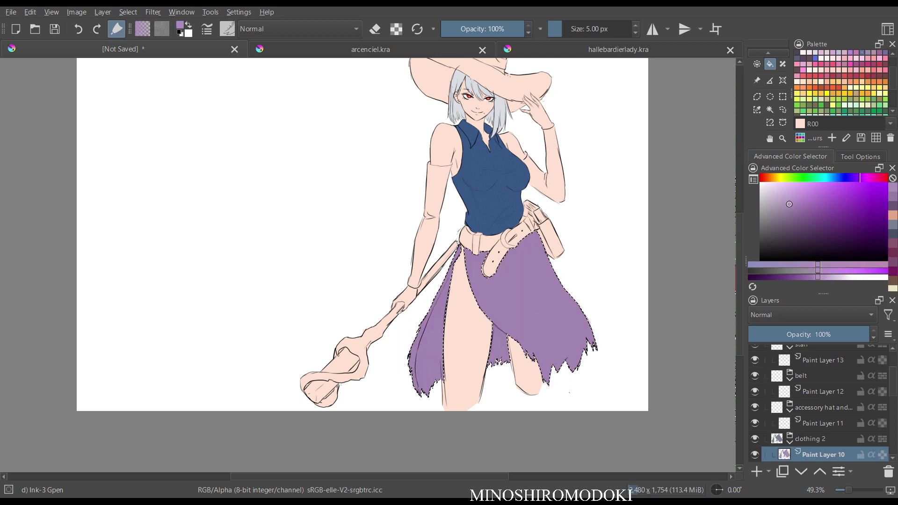
key(ctrl+z)
Sample the shirt's dark blue and fill the selected skirt on Paint Layer 10 with it.
drag(860, 178, 839, 177)
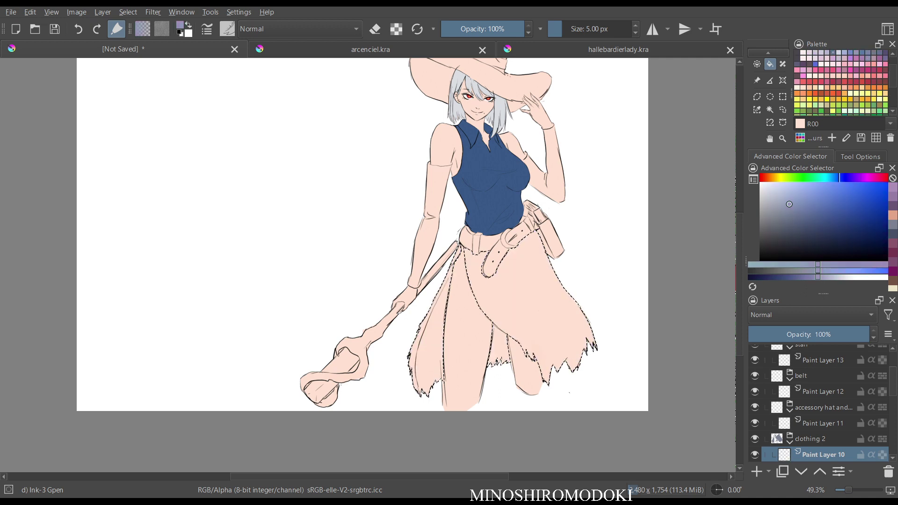
ctrl+click(491, 197)
key(shift+BackSpace)
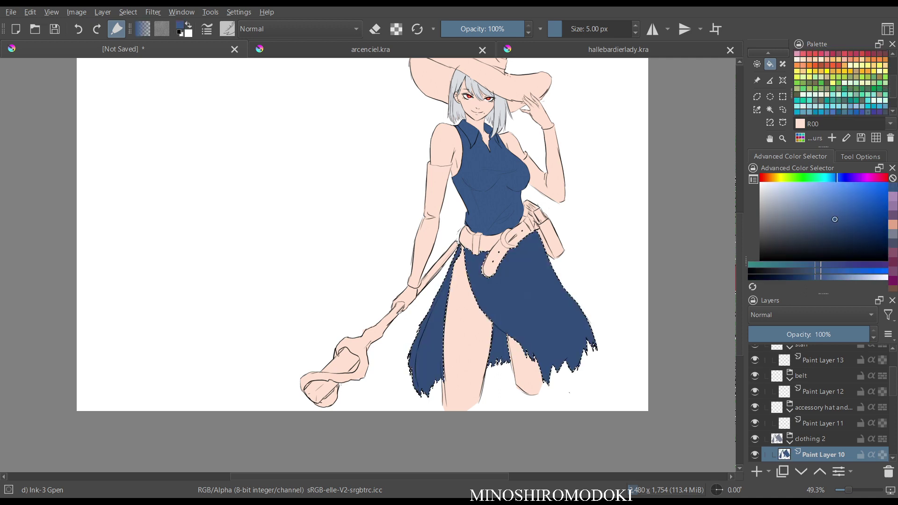
Examine the blue skirt against the shirt and the rest of the figure in mirrored and normal views.
key(m)
key(m)
scroll(545, 327, up, 4)
scroll(550, 336, down, 3)
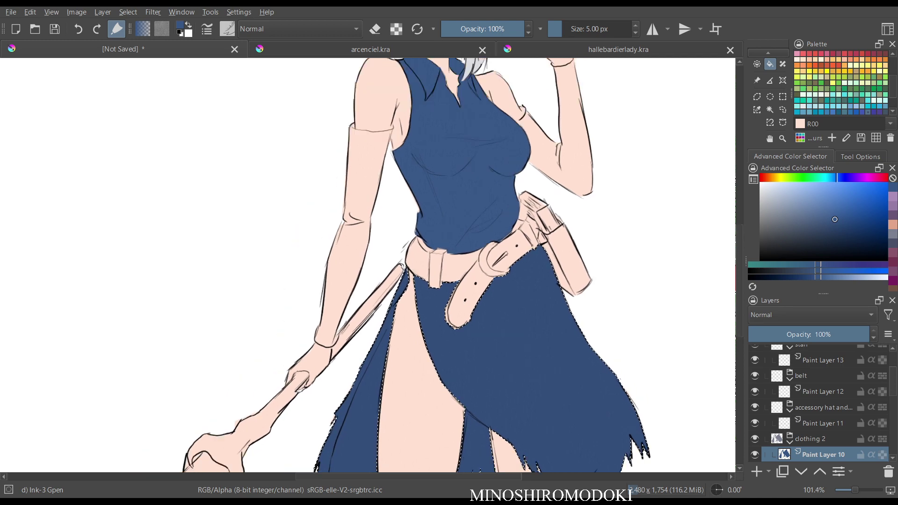
scroll(549, 337, down, 2)
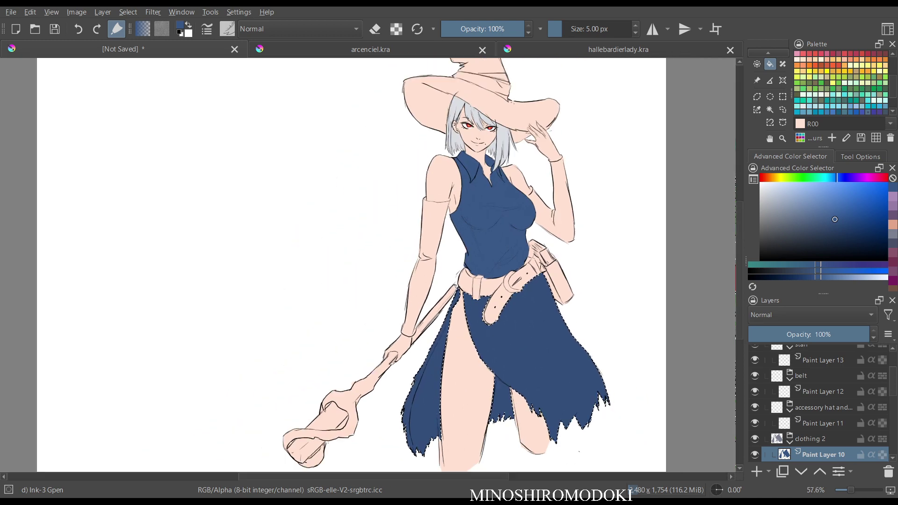
key(m)
key(m)
scroll(554, 341, up, 3)
drag(554, 342, 545, 317)
scroll(529, 266, down, 2)
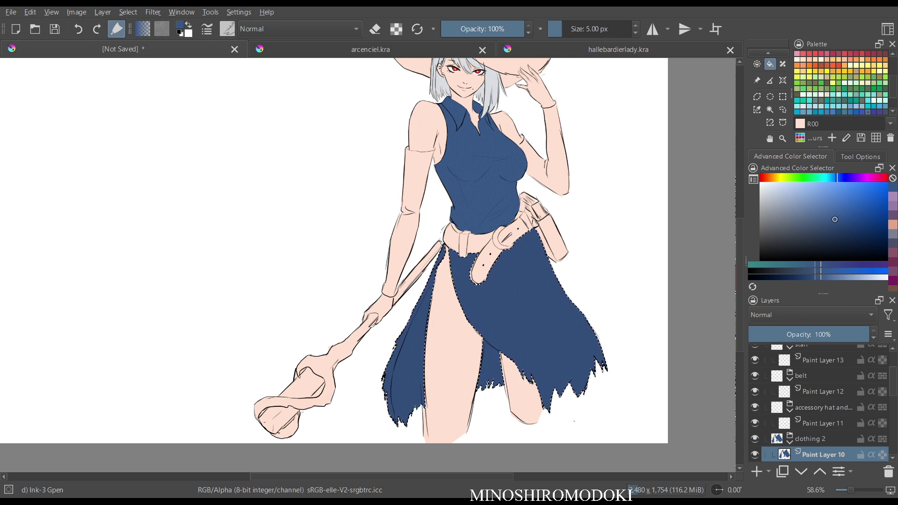
Try a lighter, brighter blue fill on the selected skirt and compare it with the shirt.
drag(835, 219, 832, 206)
key(shift+BackSpace)
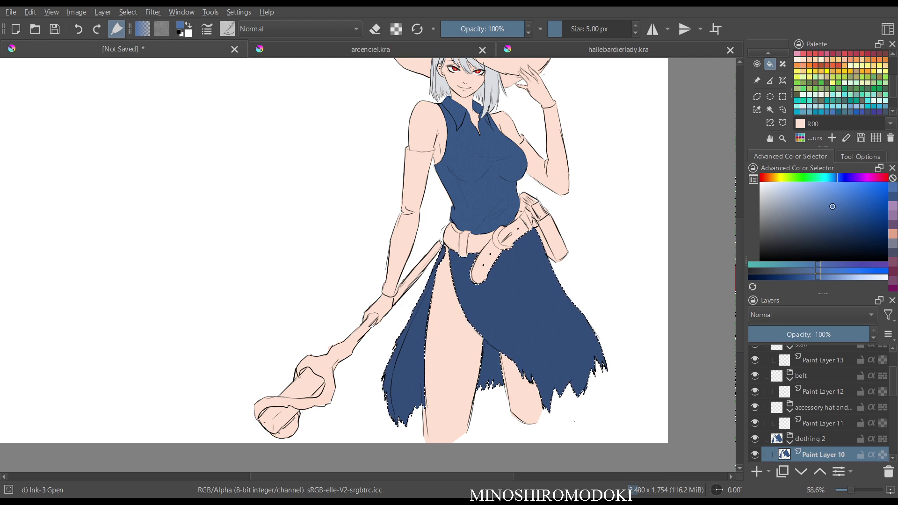
scroll(456, 229, up, 2)
drag(456, 230, 457, 340)
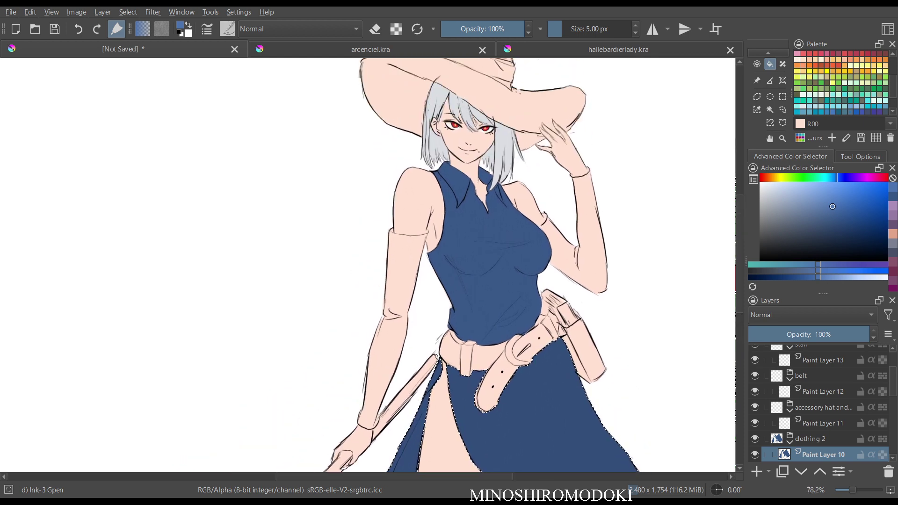
scroll(369, 267, down, 3)
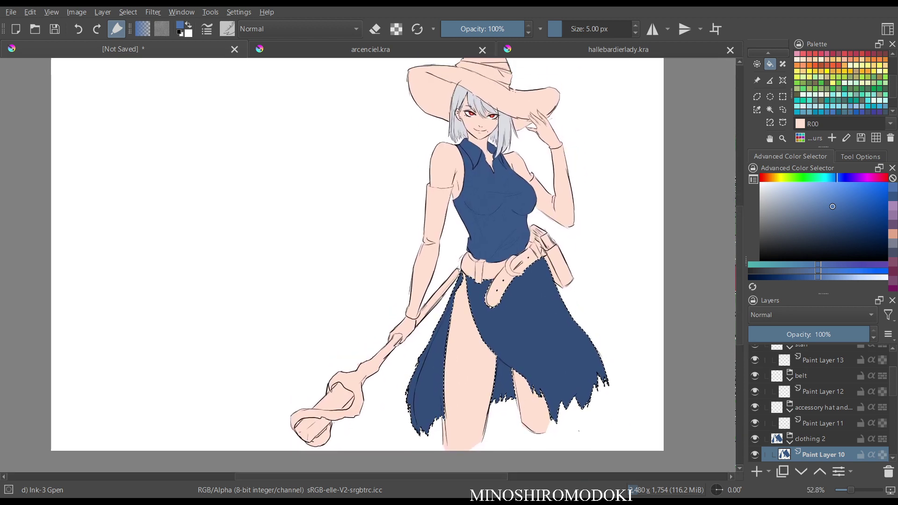
scroll(519, 155, up, 3)
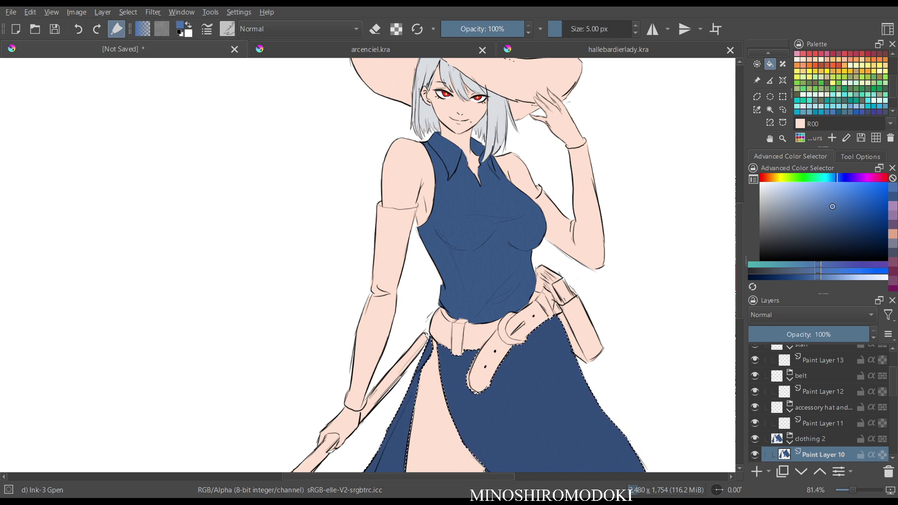
Make Paint Layer 12 in the belt group active, choose a light orange-brown, and clear the blue fill from the selected skirt.
click(823, 391)
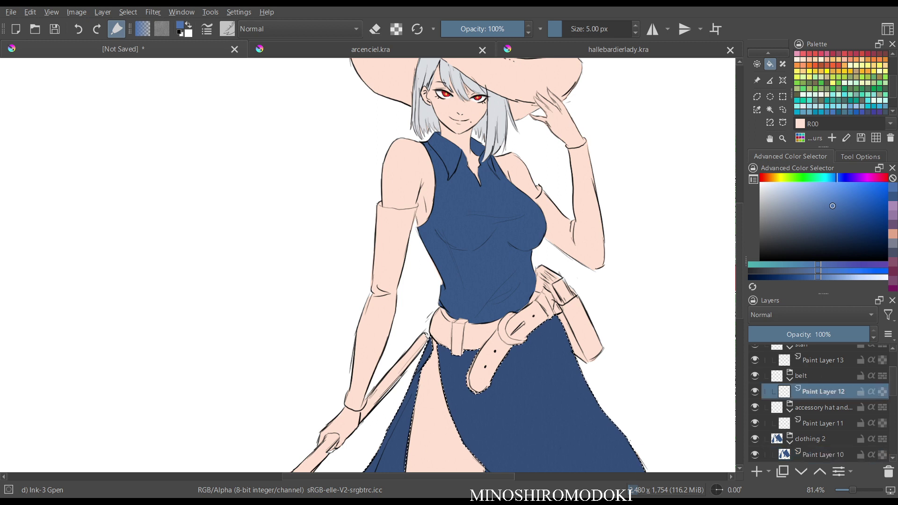
mouse_move(837, 177)
mouse_down()
mouse_move(762, 177)
mouse_move(770, 177)
mouse_up()
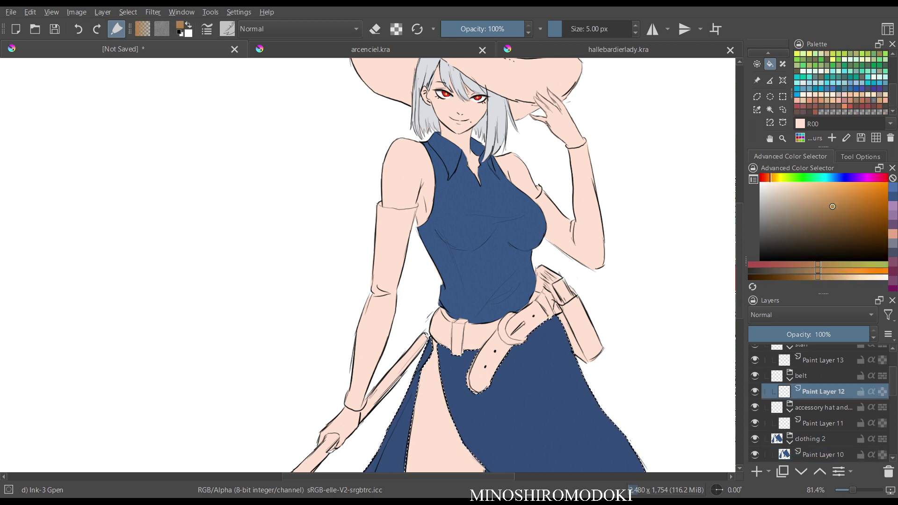
drag(832, 206, 815, 220)
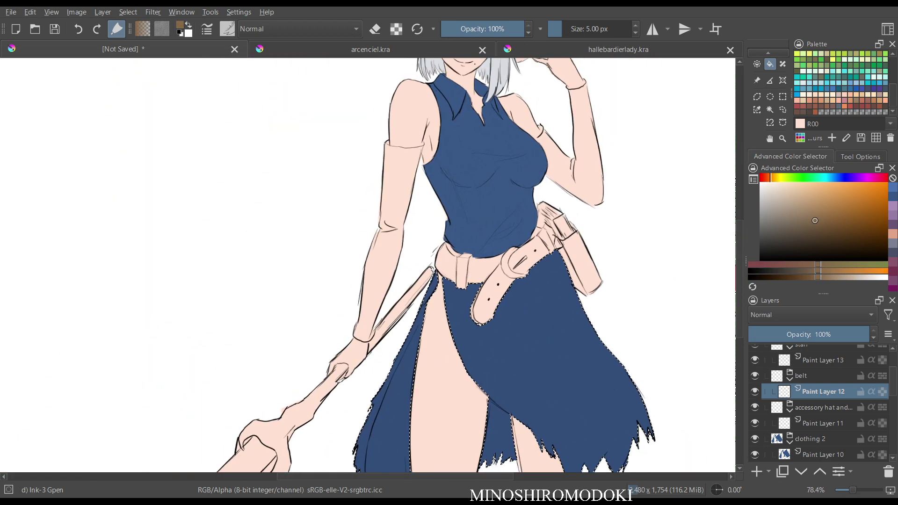
key(Delete)
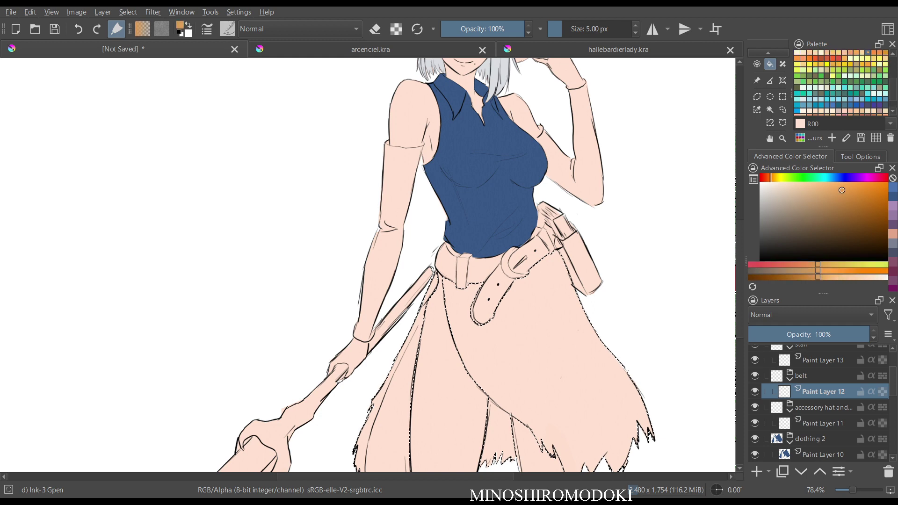
Try filling the selected skirt with a muted dark purple on Paint Layer 10.
drag(863, 177, 859, 177)
drag(814, 217, 802, 222)
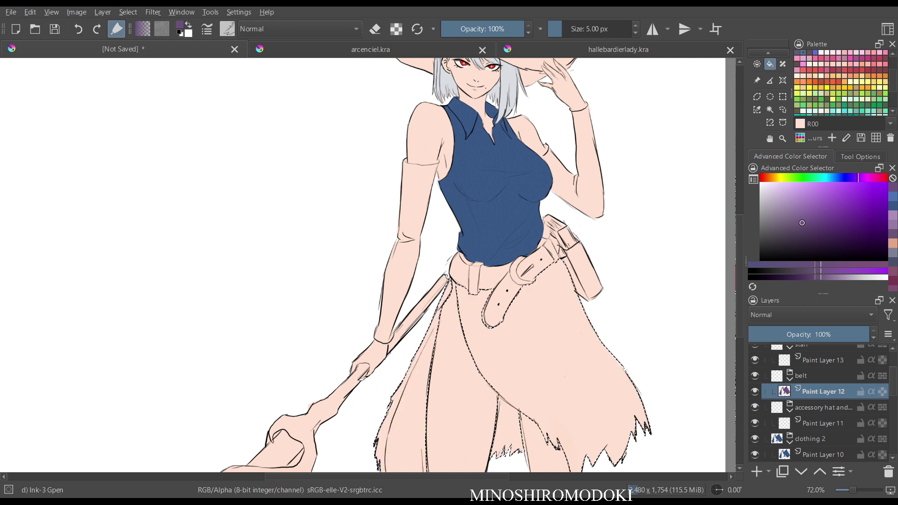
scroll(819, 403, down, 3)
click(823, 365)
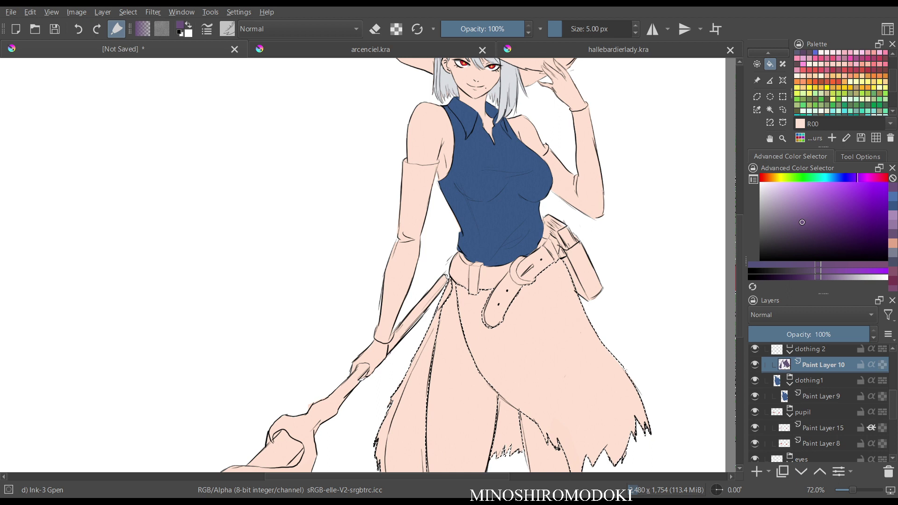
scroll(818, 402, up, 2)
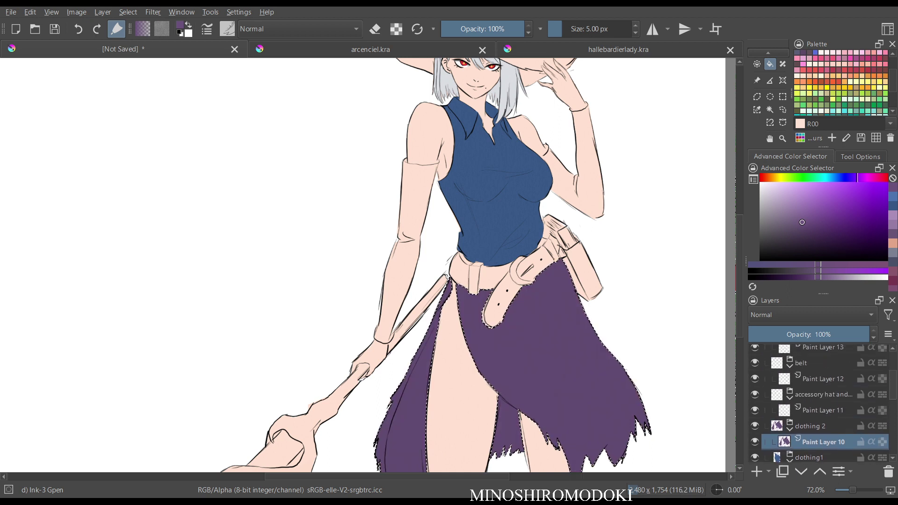
Try a neutral medium-dark grey fill for the selected skirt on Paint Layer 12, and undo it.
click(823, 385)
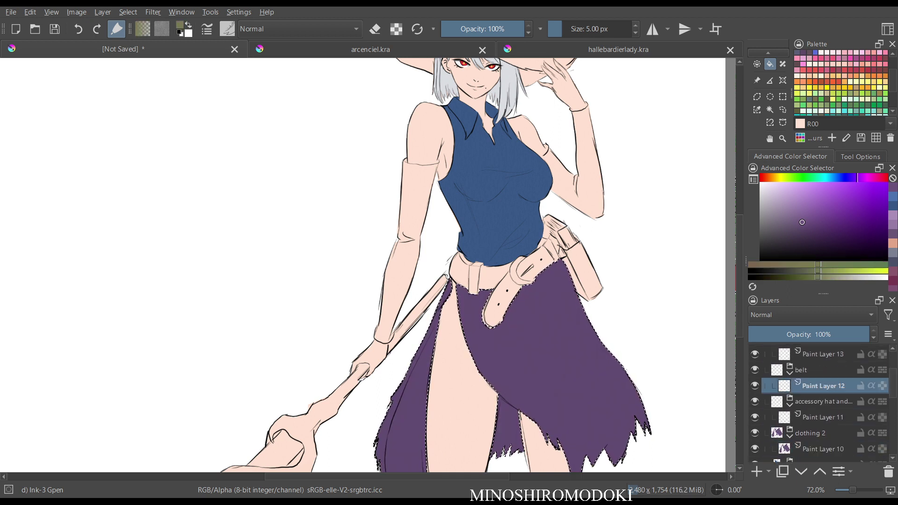
click(769, 178)
click(809, 217)
click(811, 221)
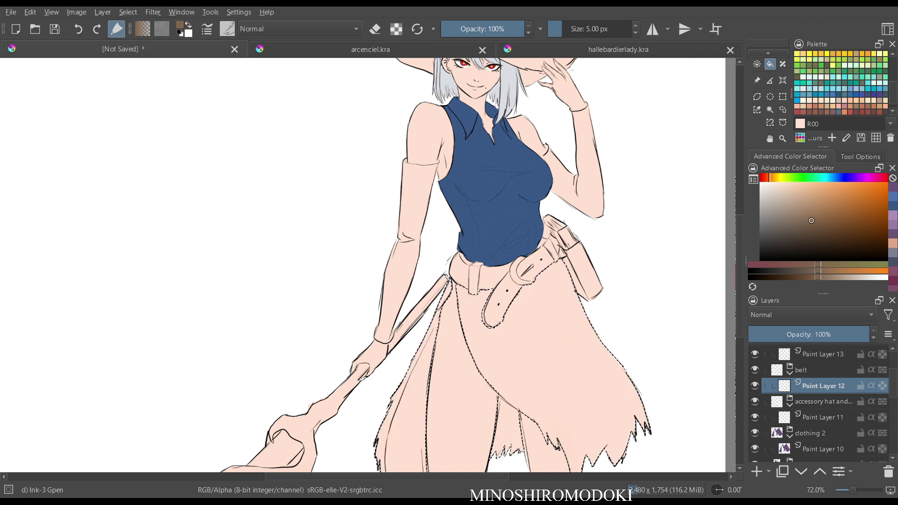
drag(787, 177, 761, 178)
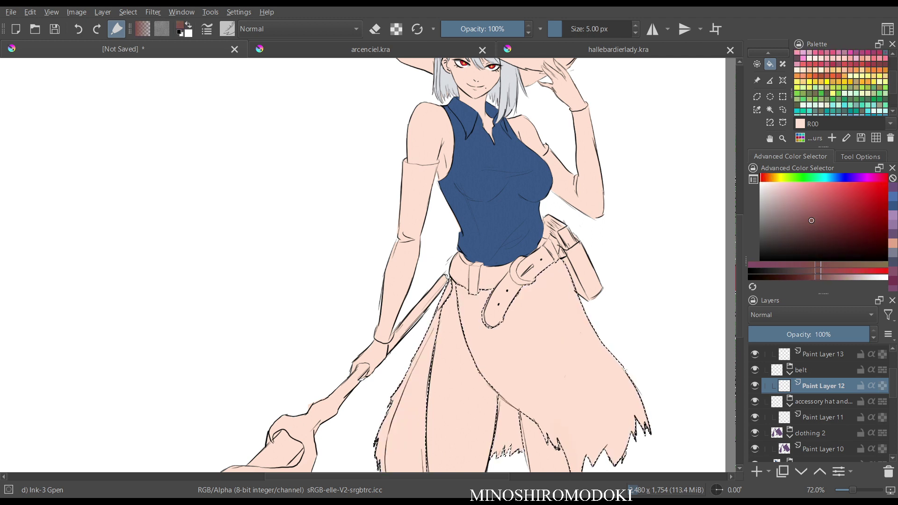
click(776, 230)
drag(777, 230, 759, 229)
key(shift+BackSpace)
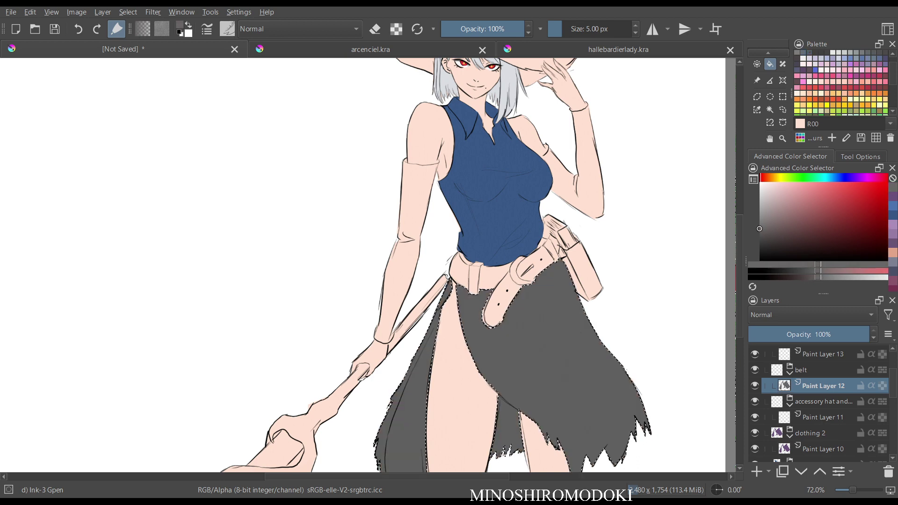
key(ctrl+z)
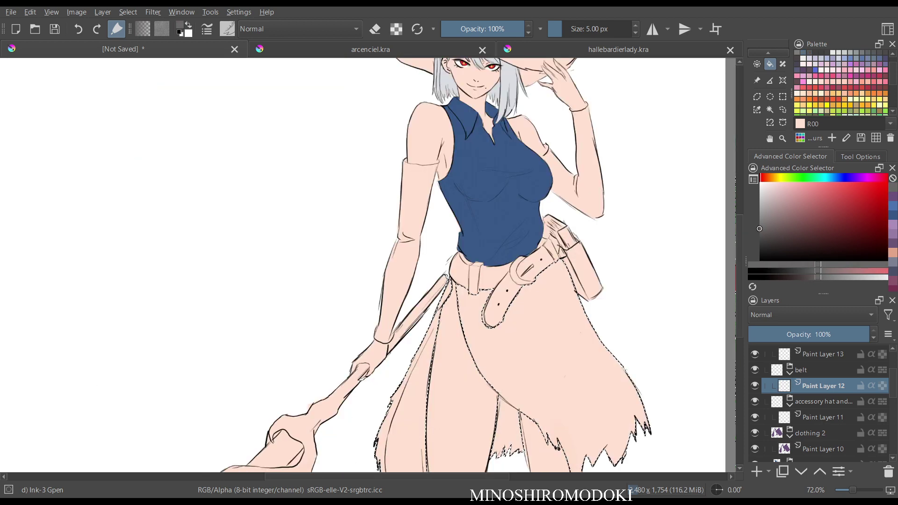
Try a dark brownish-grey fill for the skirt on Paint Layer 12, and undo it.
drag(767, 232, 779, 228)
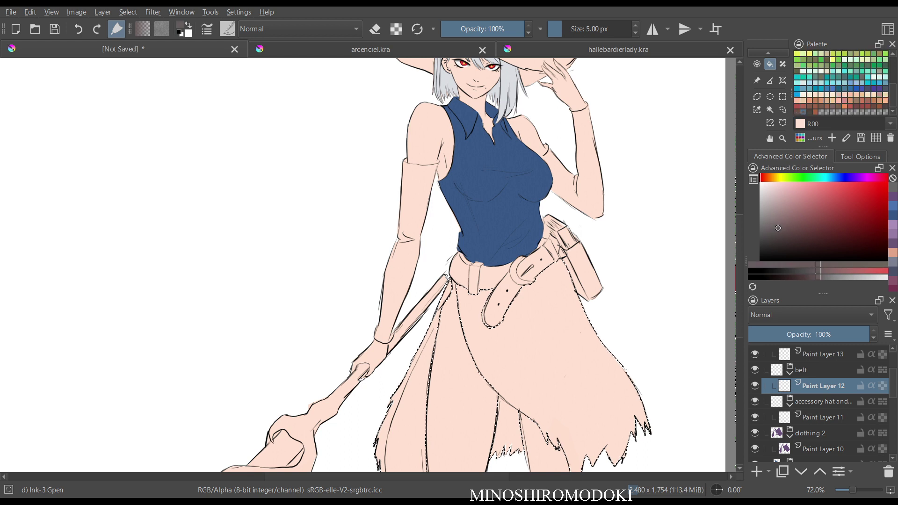
key(shift+BackSpace)
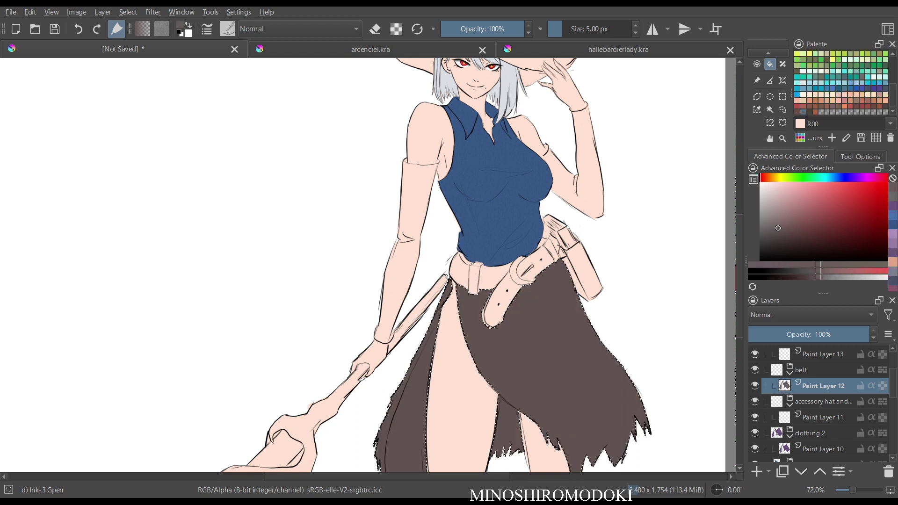
key(ctrl+z)
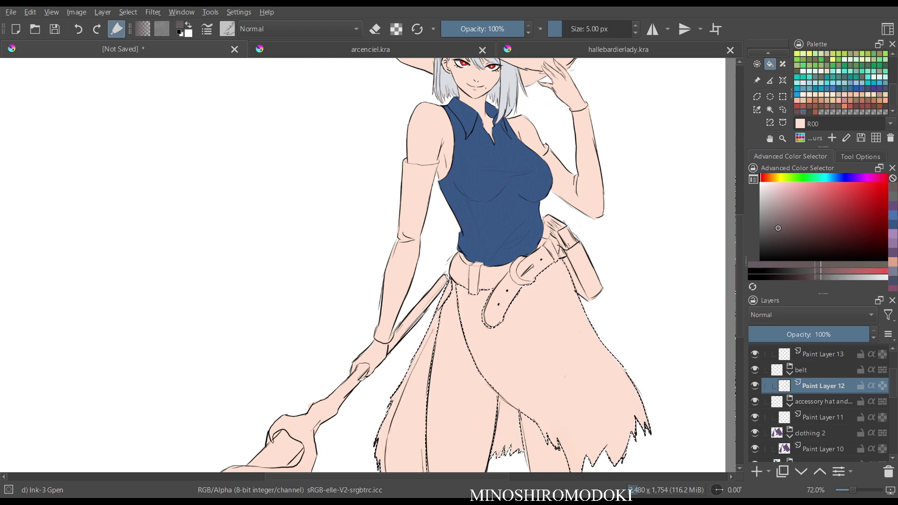
Try a slightly lighter neutral grey fill for the skirt on Paint Layer 12, and undo it.
drag(778, 228, 760, 224)
key(shift+BackSpace)
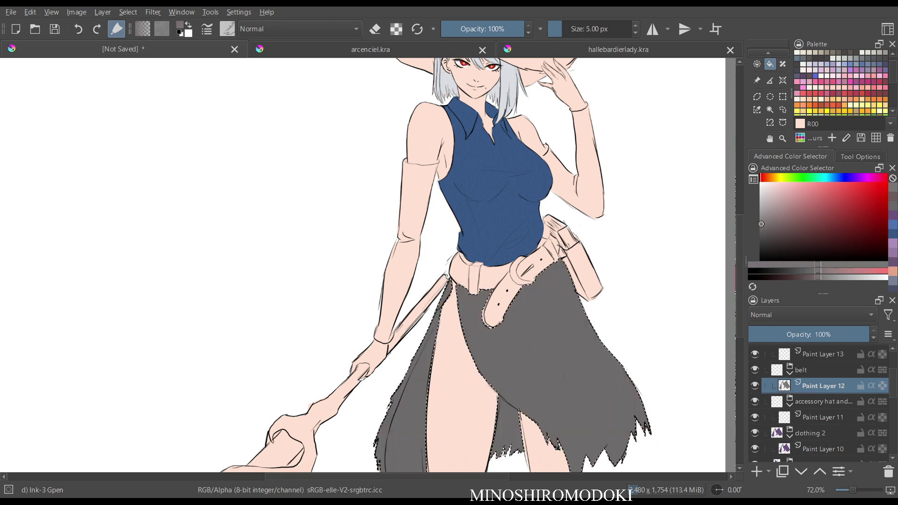
key(ctrl+z)
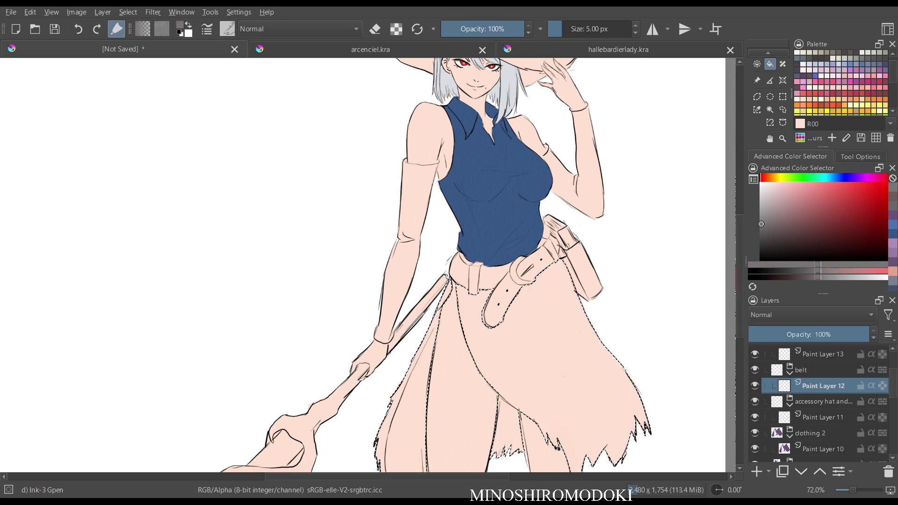
Try filling the selected skirt with a dark charcoal grey on Paint Layer 10.
scroll(819, 403, down, 3)
click(822, 387)
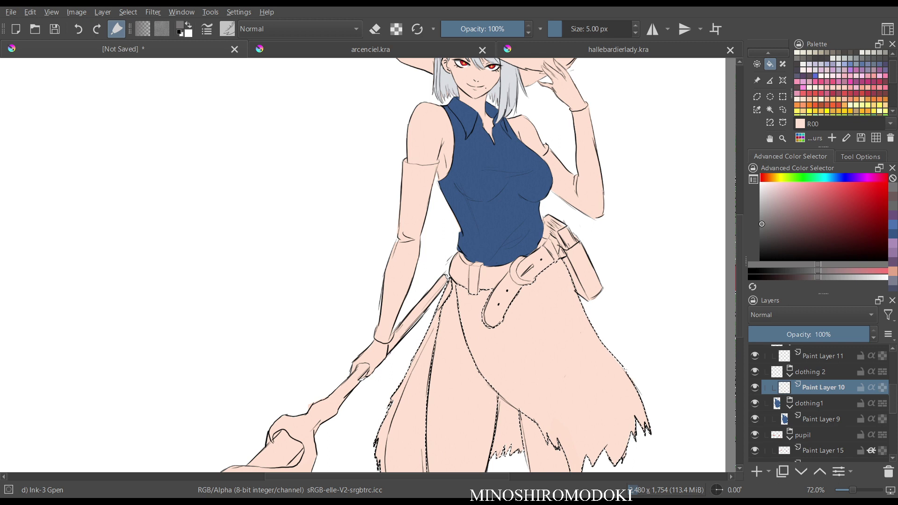
key(shift+BackSpace)
drag(761, 224, 759, 232)
key(shift+BackSpace)
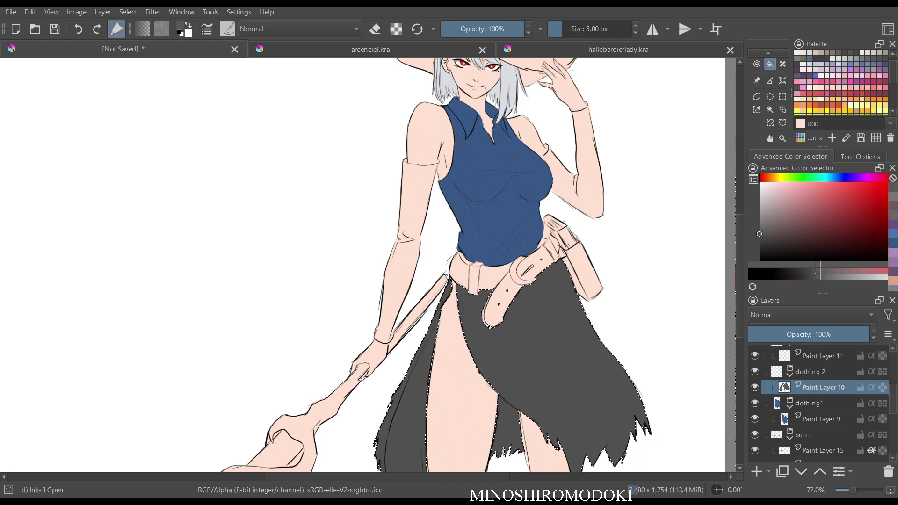
Examine how the charcoal skirt works with the blouse, hair and hat, using a mirrored view and close-ups.
key(m)
key(m)
scroll(545, 268, up, 4)
drag(367, 140, 395, 398)
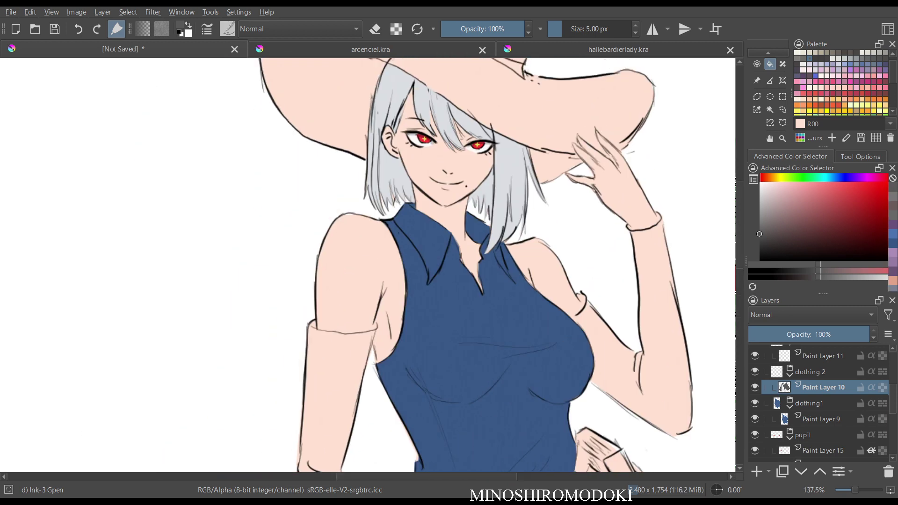
scroll(368, 265, up, 1)
scroll(363, 265, up, 2)
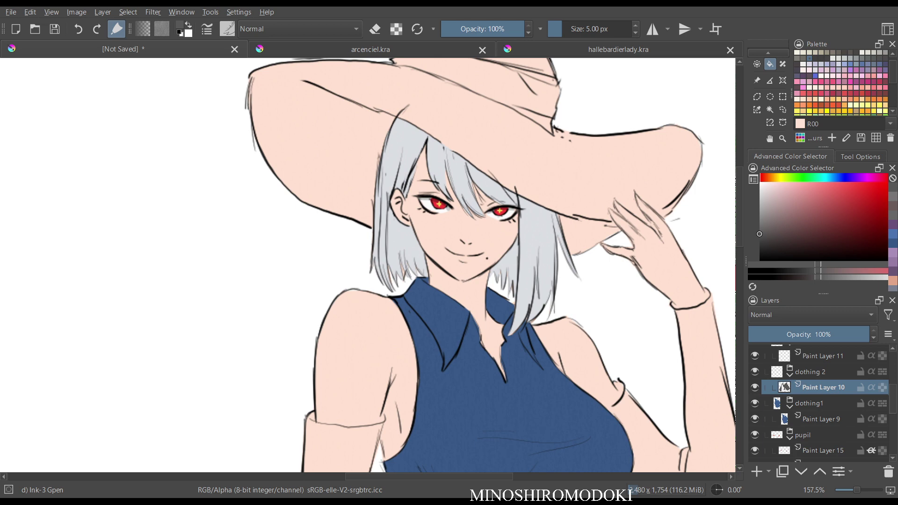
scroll(515, 364, down, 3)
drag(515, 363, 414, 180)
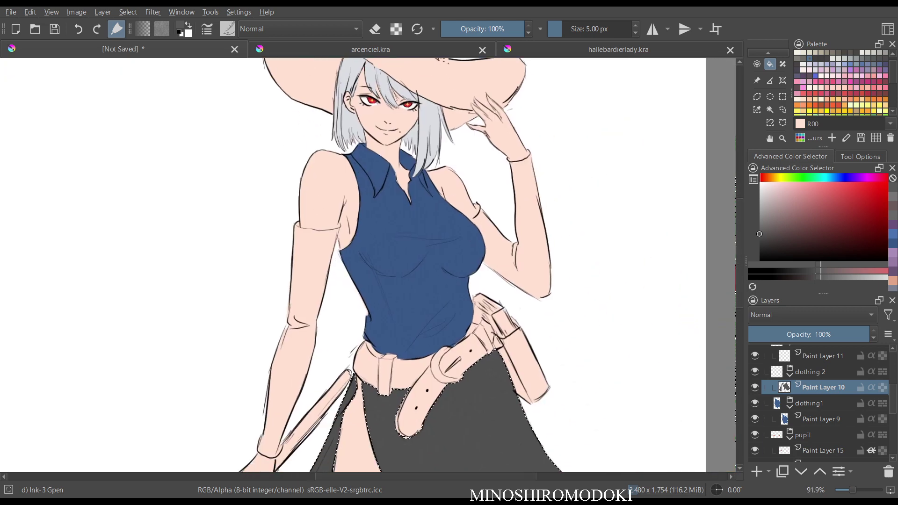
scroll(374, 299, down, 2)
drag(374, 300, 355, 257)
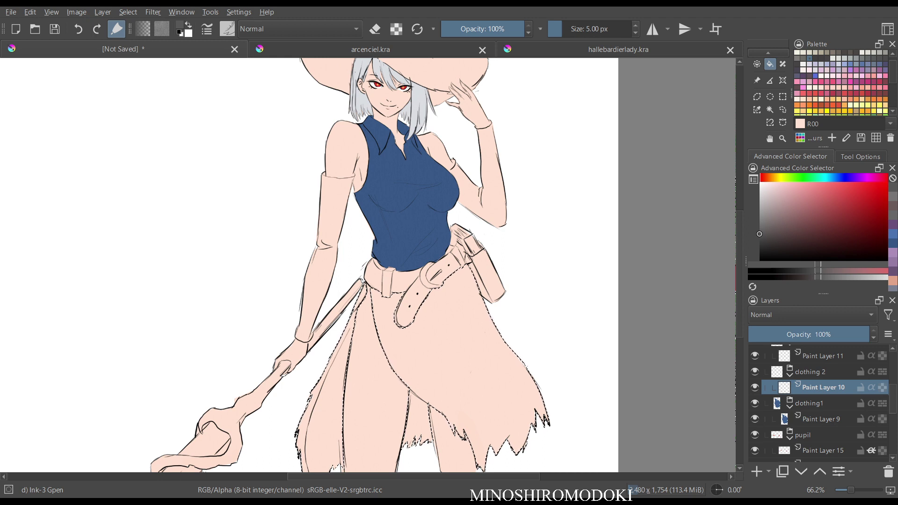
Try a light neutral grey fill for the skirt on Paint Layer 10, and undo it.
drag(760, 234, 763, 210)
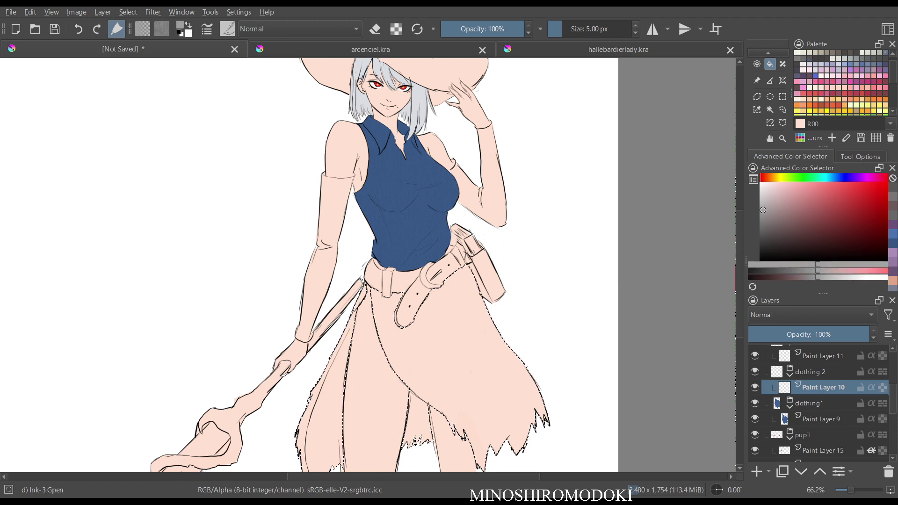
key(shift+BackSpace)
key(ctrl+z)
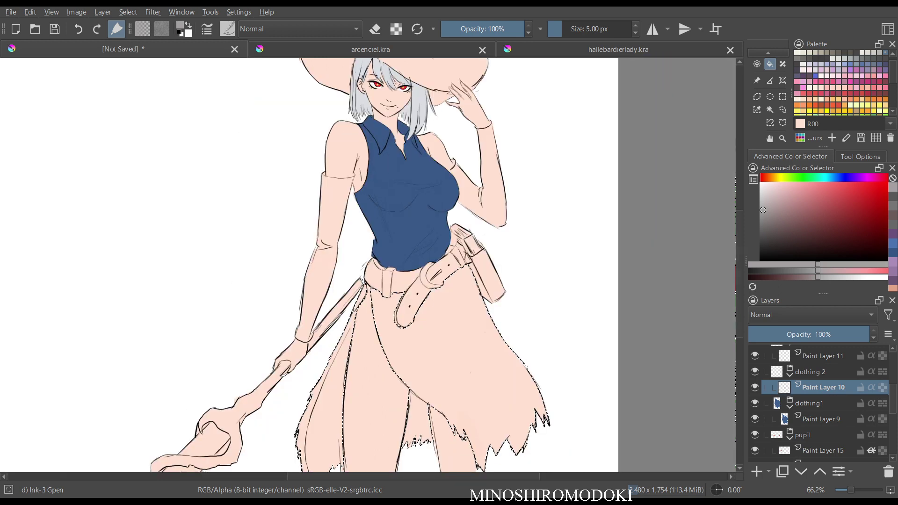
Try a pale pinkish-grey fill for the skirt, compare it across the whole figure, and undo it.
click(767, 197)
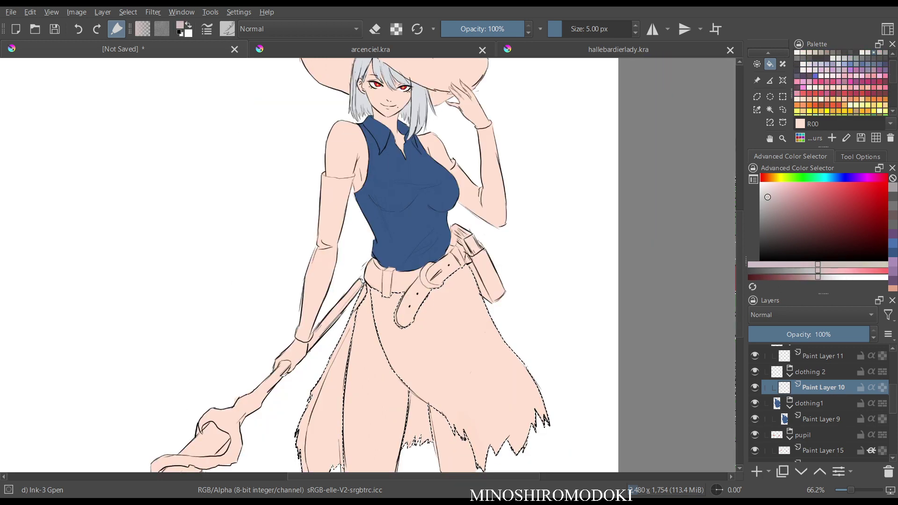
key(shift+BackSpace)
scroll(499, 347, down, 2)
scroll(499, 347, up, 2)
scroll(499, 347, down, 3)
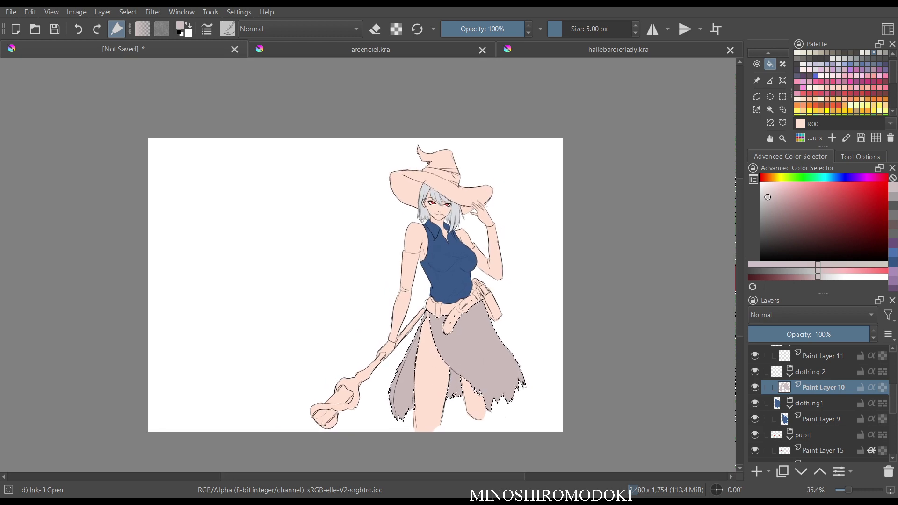
scroll(499, 347, up, 3)
scroll(498, 353, down, 3)
scroll(498, 353, up, 3)
scroll(498, 353, up, 2)
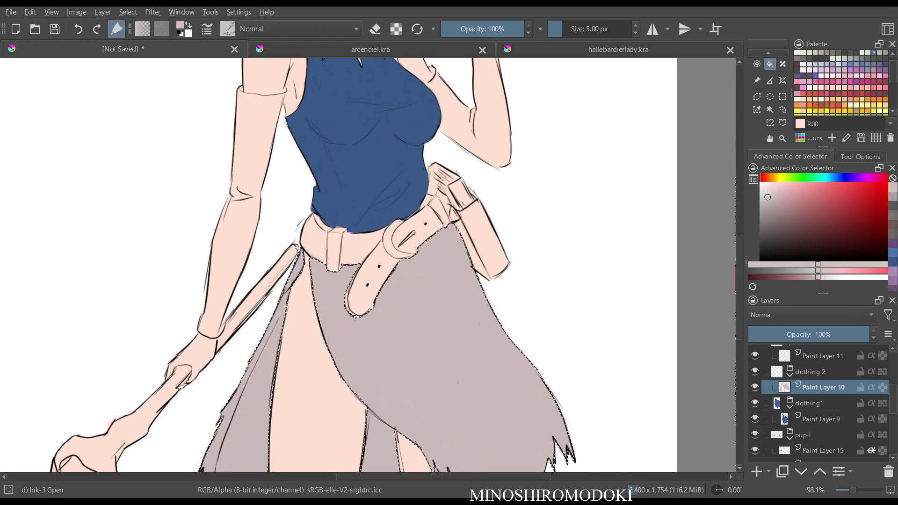
key(ctrl+z)
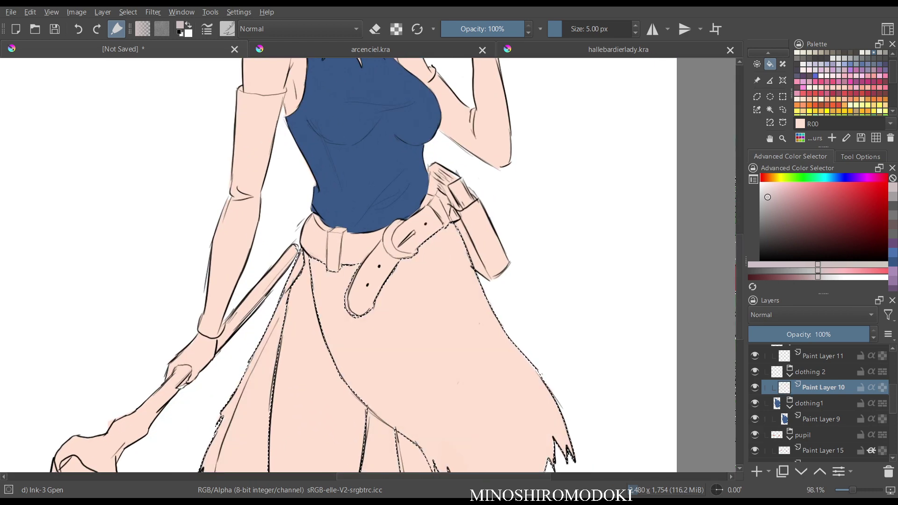
Try a dark desaturated teal fill for the skirt on Paint Layer 10, check it mirrored, and undo it.
scroll(842, 82, down, 3)
click(776, 229)
scroll(842, 82, up, 4)
click(782, 231)
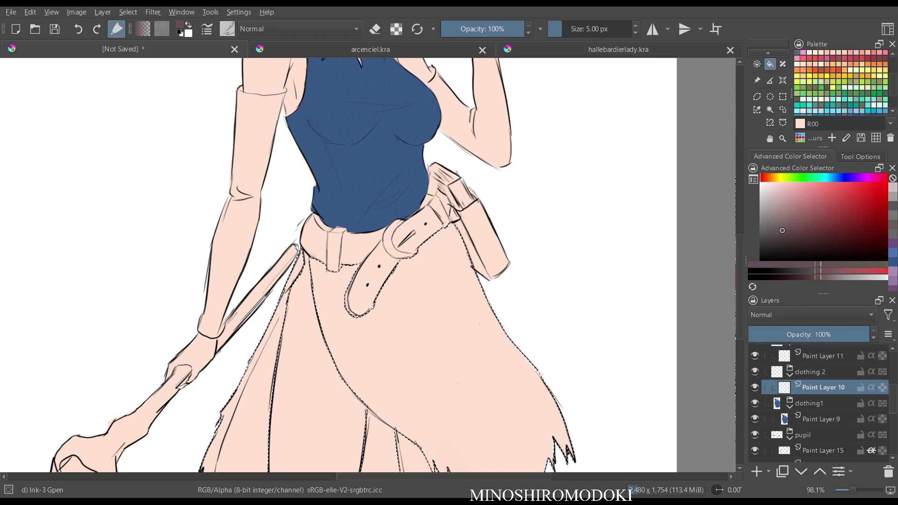
drag(866, 177, 830, 178)
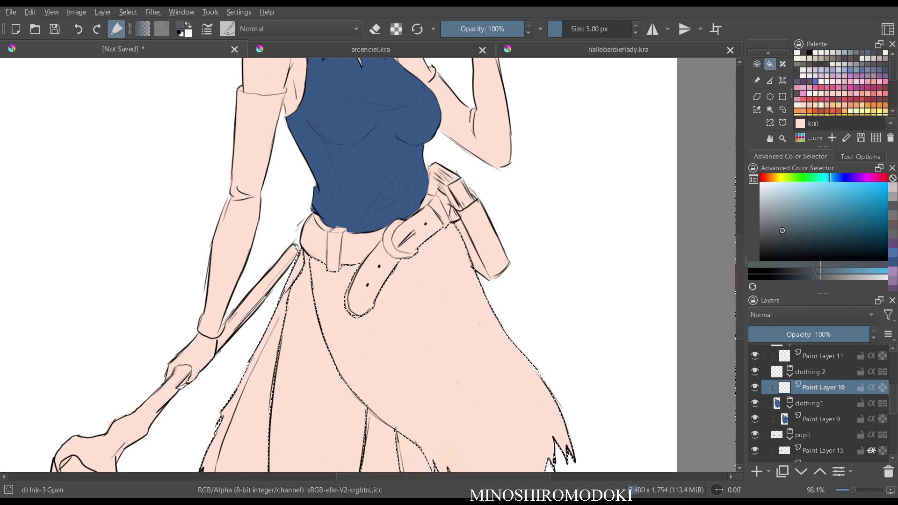
click(790, 229)
drag(790, 228, 798, 225)
click(797, 230)
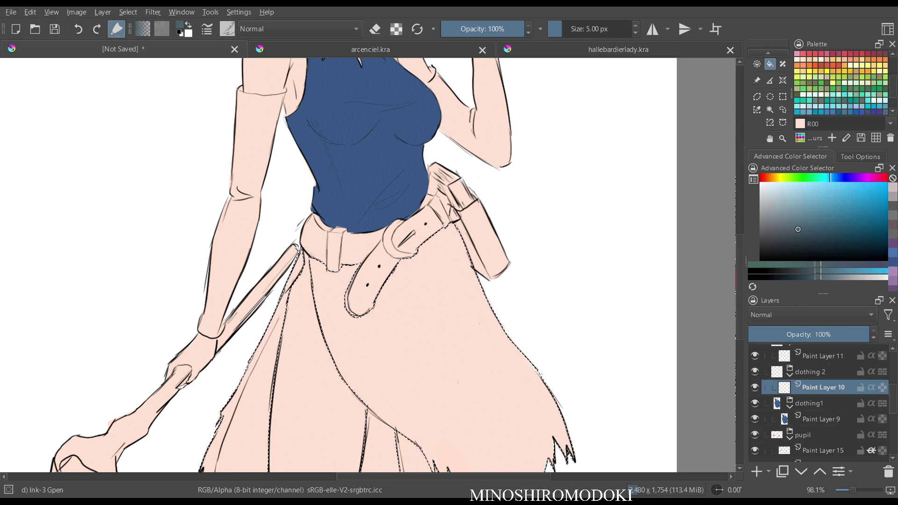
key(shift+BackSpace)
key(m)
key(m)
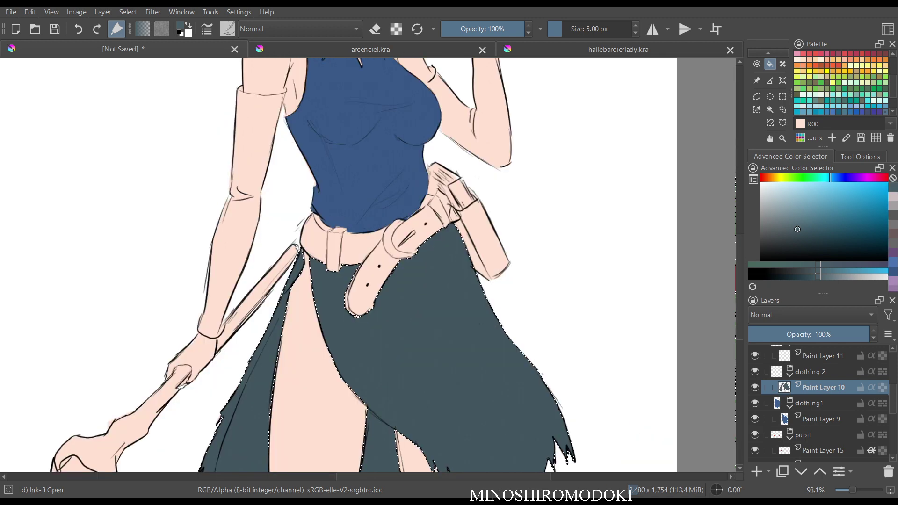
scroll(574, 307, down, 2)
scroll(586, 299, up, 2)
key(ctrl+z)
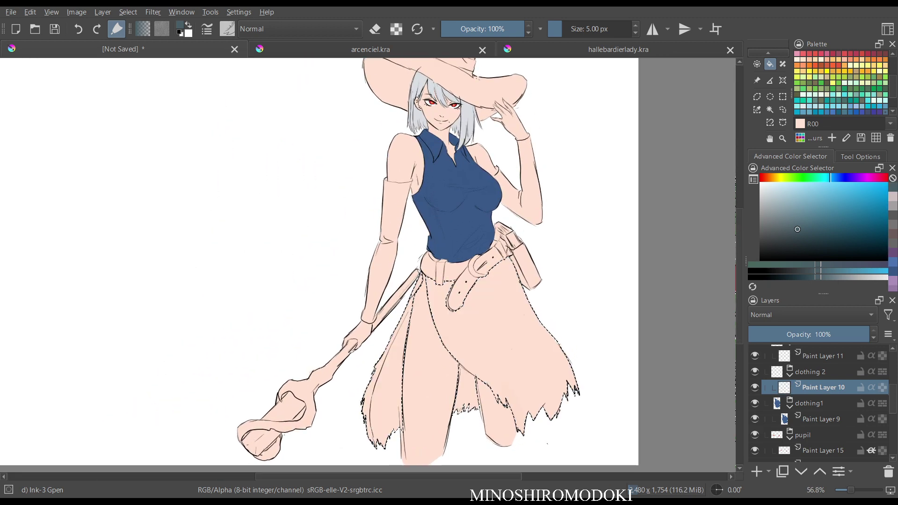
Try a dark navy blue fill for the skirt on Paint Layer 10, and undo it.
drag(824, 216, 829, 208)
click(834, 177)
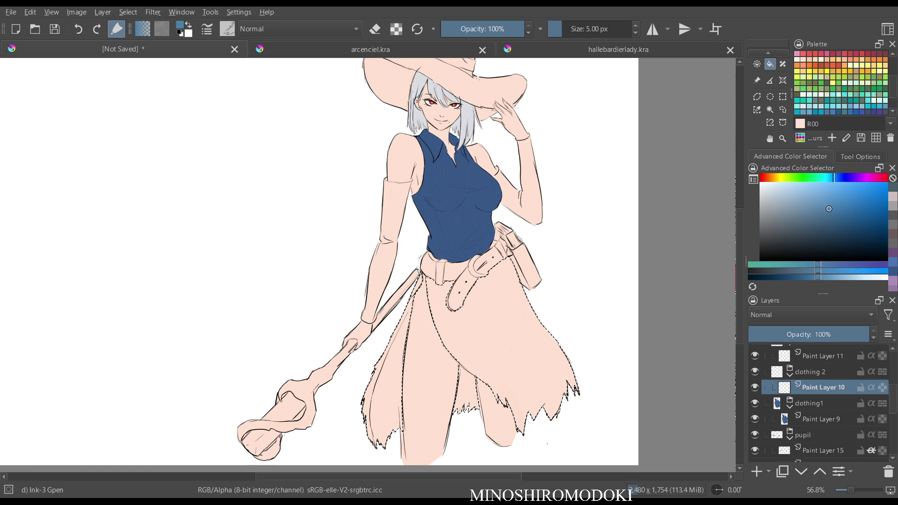
click(832, 178)
click(832, 211)
drag(832, 178, 839, 177)
click(822, 222)
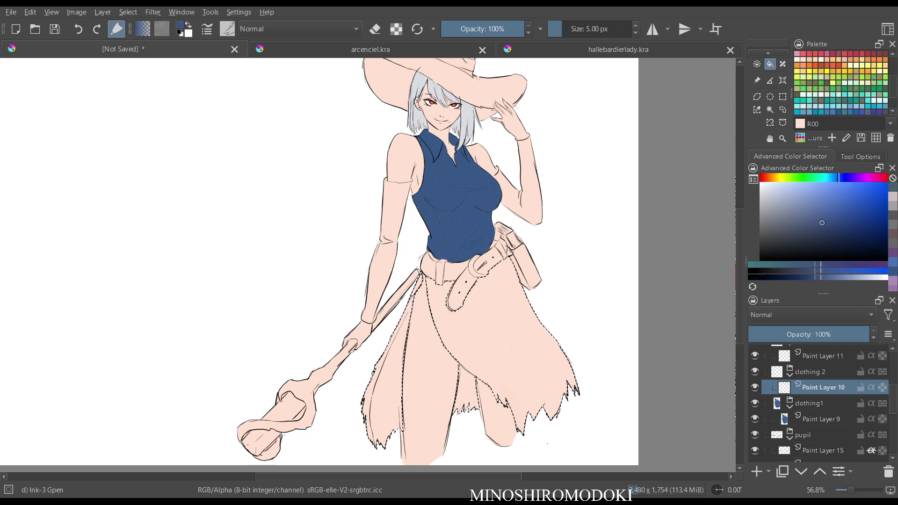
key(shift+BackSpace)
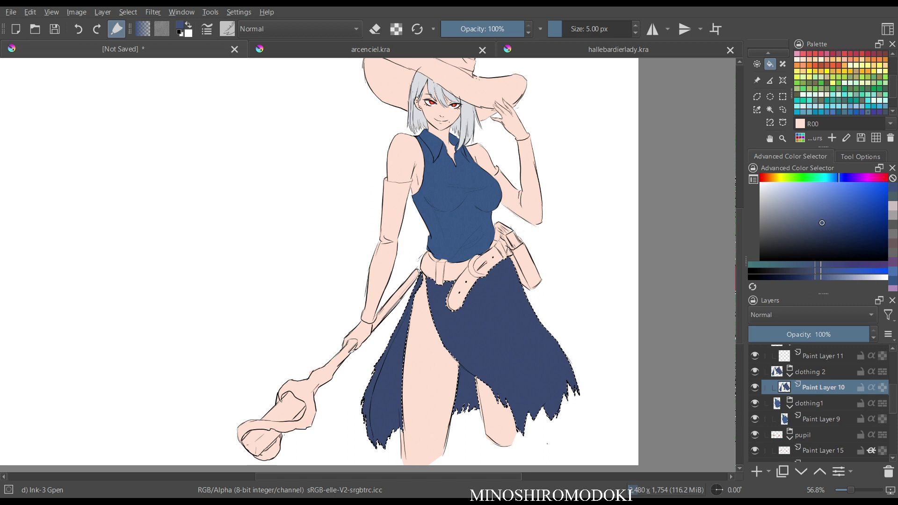
key(ctrl+z)
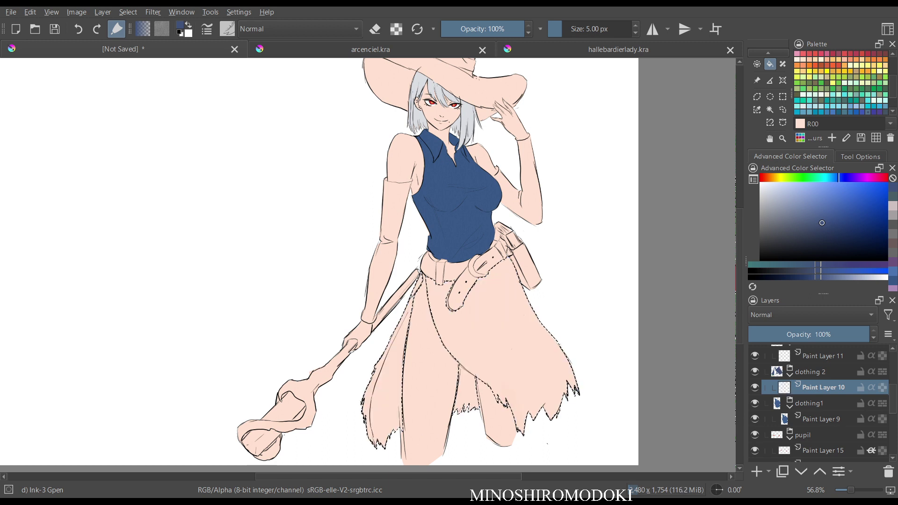
Try a dark purple and a darker greyish-purple fill for the skirt on Paint Layer 10, undoing both.
drag(839, 177, 856, 177)
drag(822, 223, 808, 227)
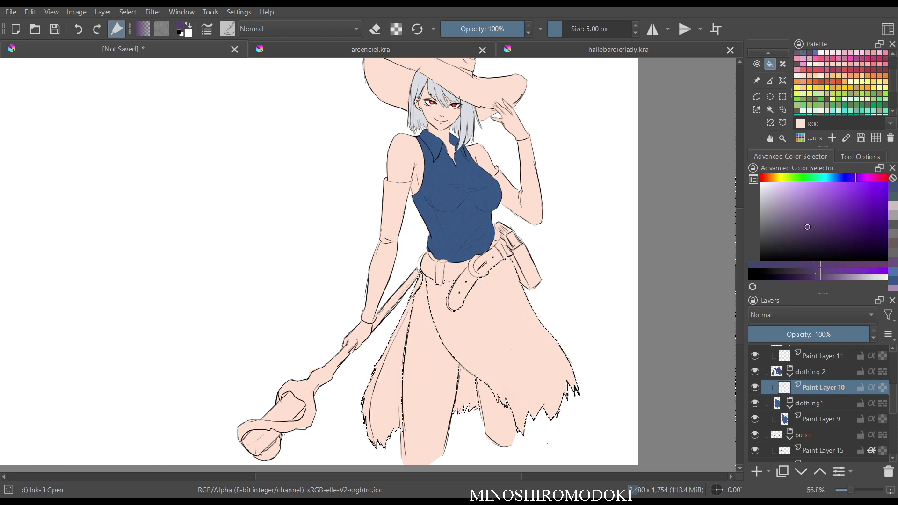
key(shift+BackSpace)
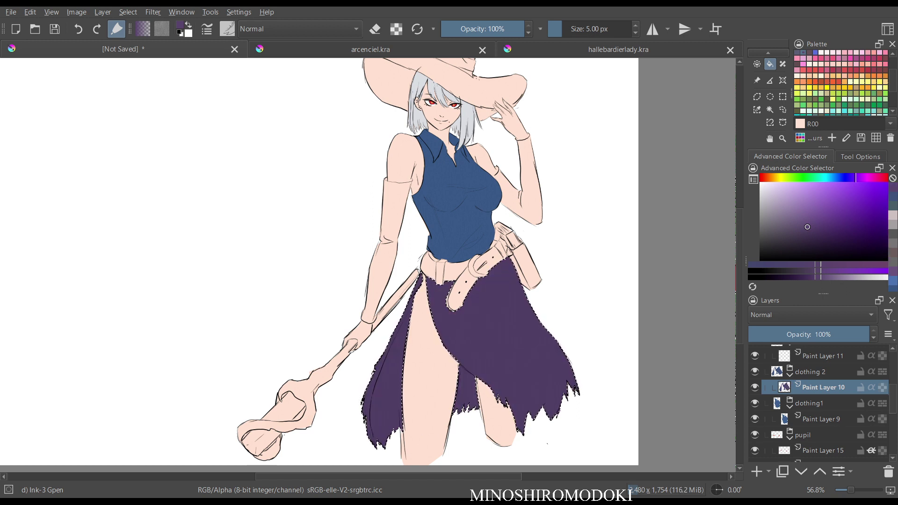
drag(808, 226, 794, 234)
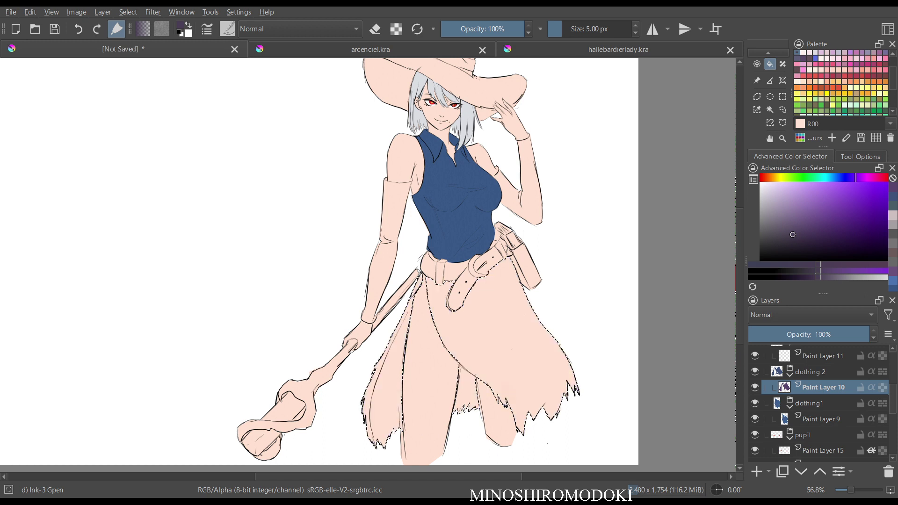
key(shift+BackSpace)
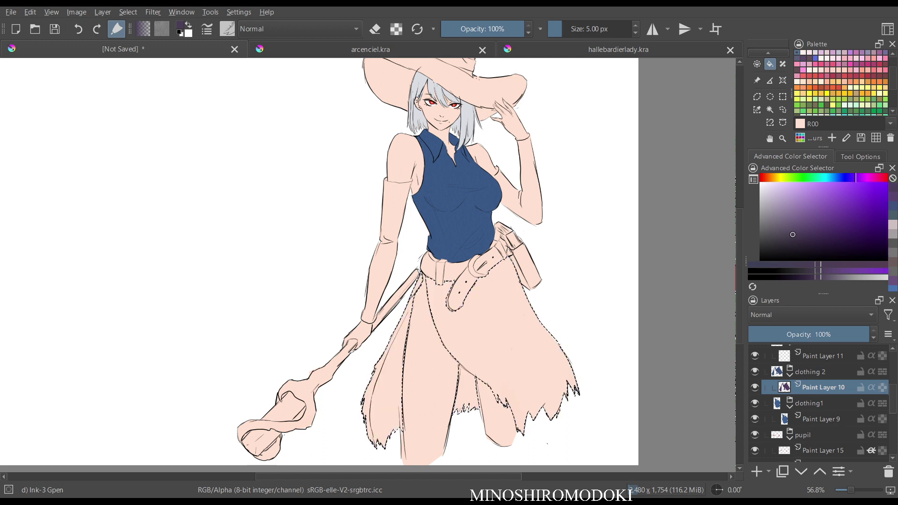
key(ctrl+z)
Try a dark neutral grey fill for the skirt on Paint Layer 10, and undo it.
drag(793, 235, 760, 229)
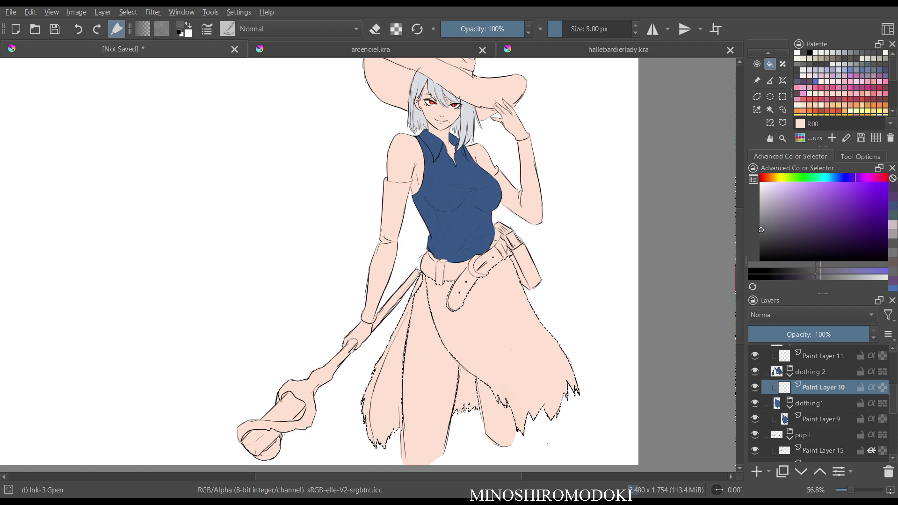
key(shift+BackSpace)
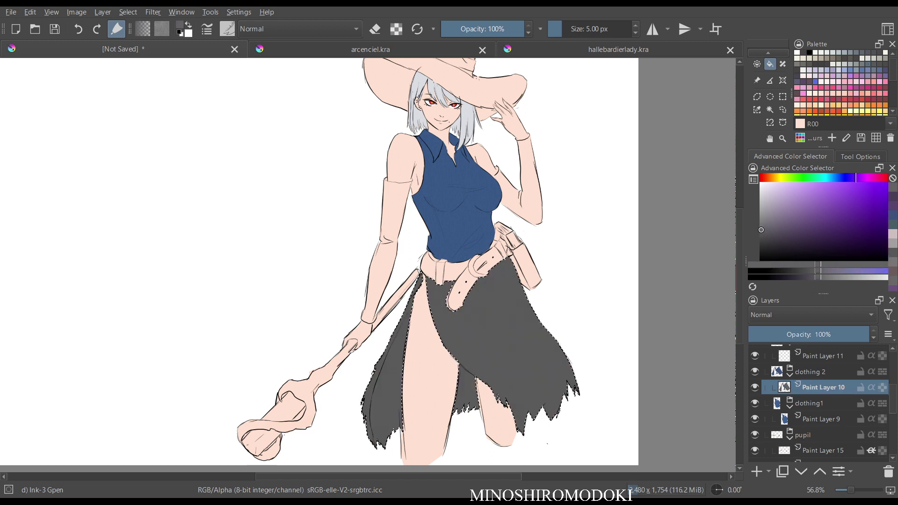
key(ctrl+z)
Try a medium neutral grey fill for the skirt and check it up close, across the figure and mirrored.
drag(761, 230, 759, 224)
key(shift+BackSpace)
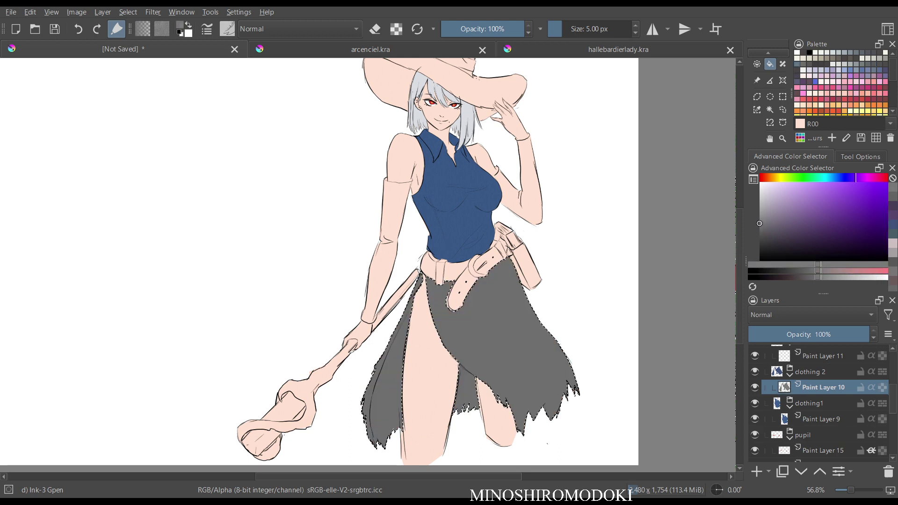
scroll(519, 363, up, 3)
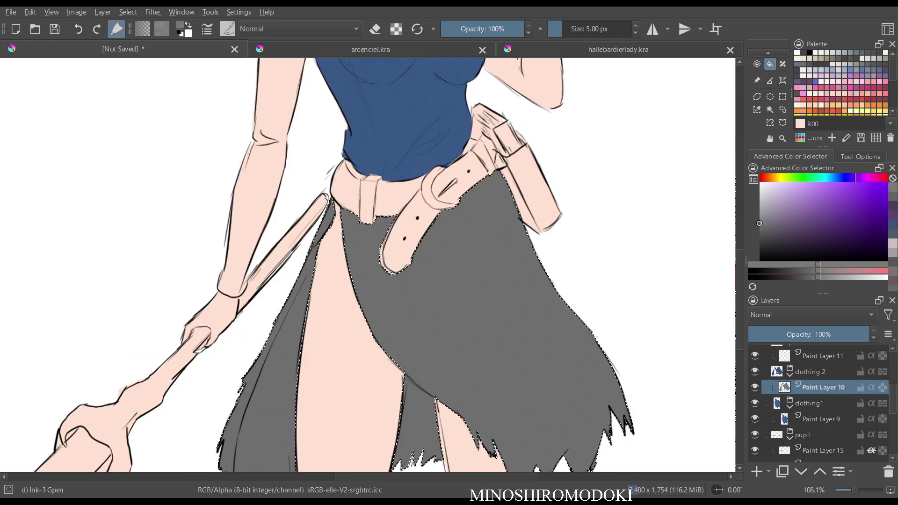
scroll(504, 311, down, 2)
scroll(364, 262, down, 2)
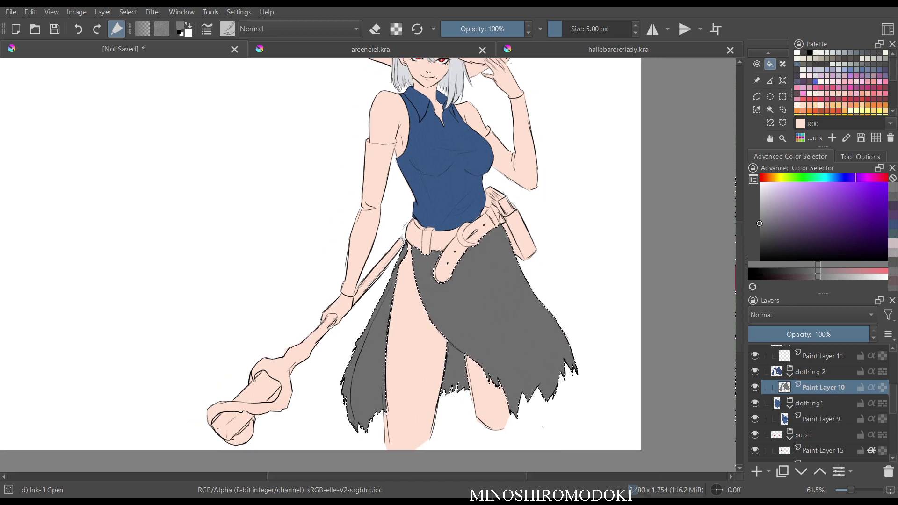
key(m)
key(m)
scroll(523, 259, up, 2)
drag(523, 260, 489, 281)
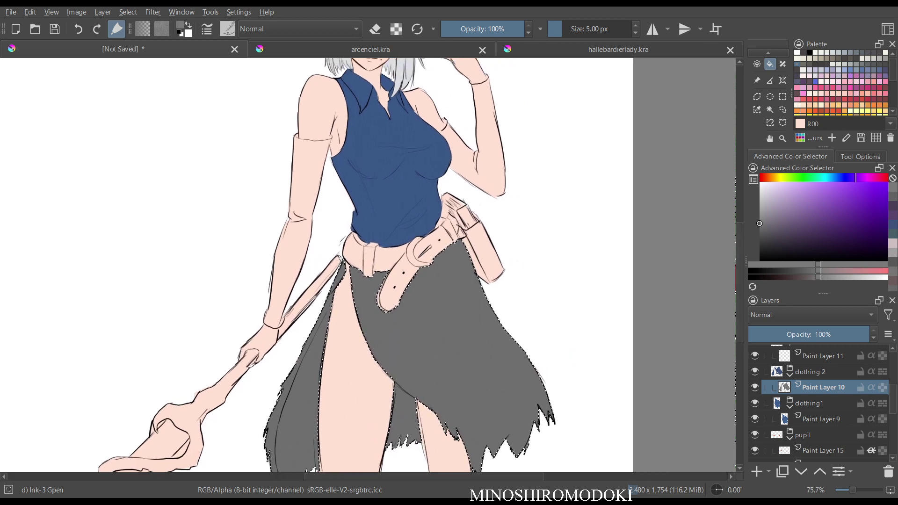
Try a muted dark brown fill for the skirt on Paint Layer 10, check it mirrored, and undo it.
drag(780, 178, 767, 177)
drag(795, 234, 798, 226)
click(796, 222)
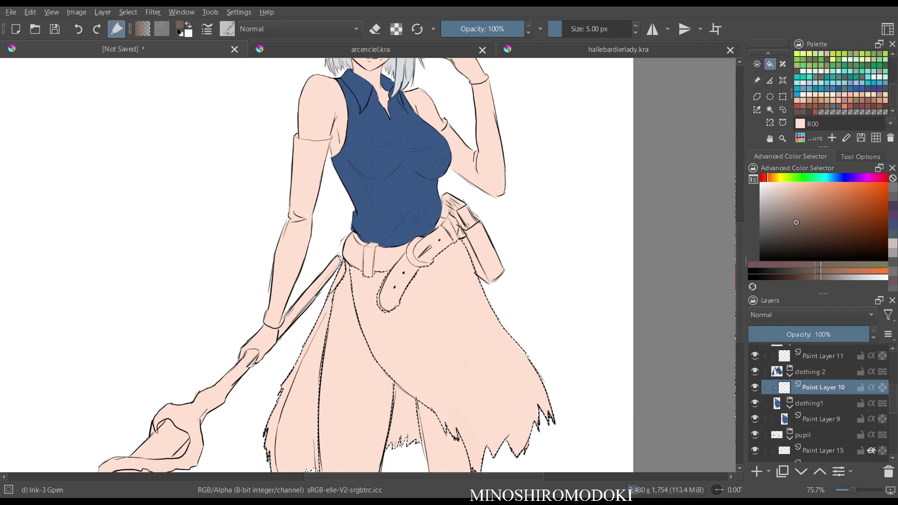
key(shift+BackSpace)
key(m)
key(m)
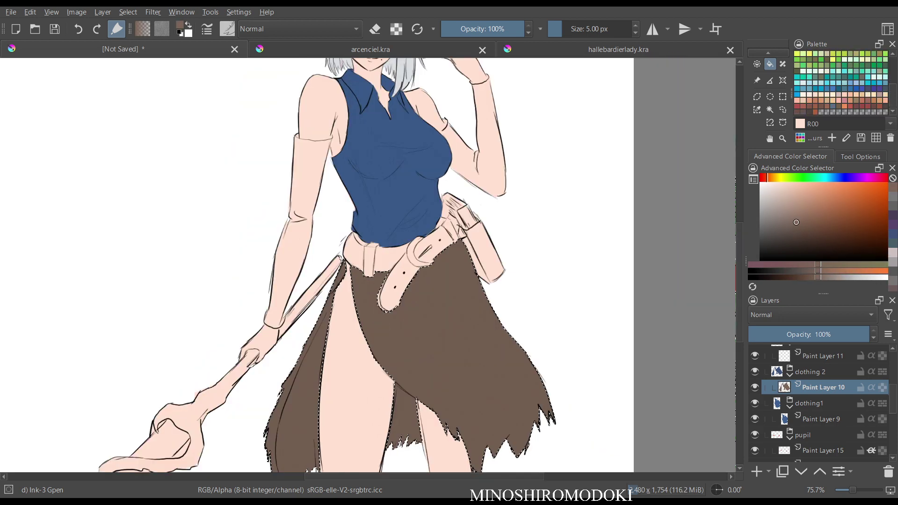
scroll(531, 312, down, 4)
scroll(532, 311, up, 4)
key(ctrl+z)
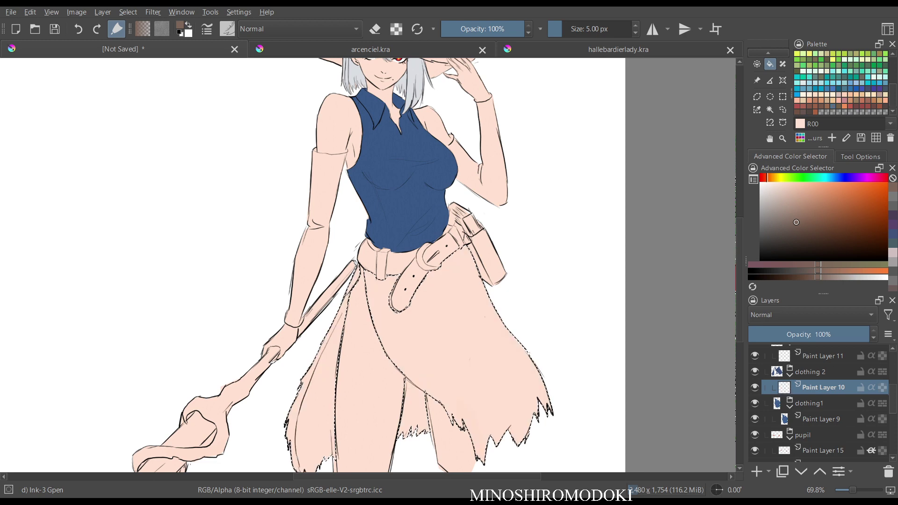
Try a warm brownish-grey fill for the skirt and compare it across the whole figure.
drag(784, 218, 774, 215)
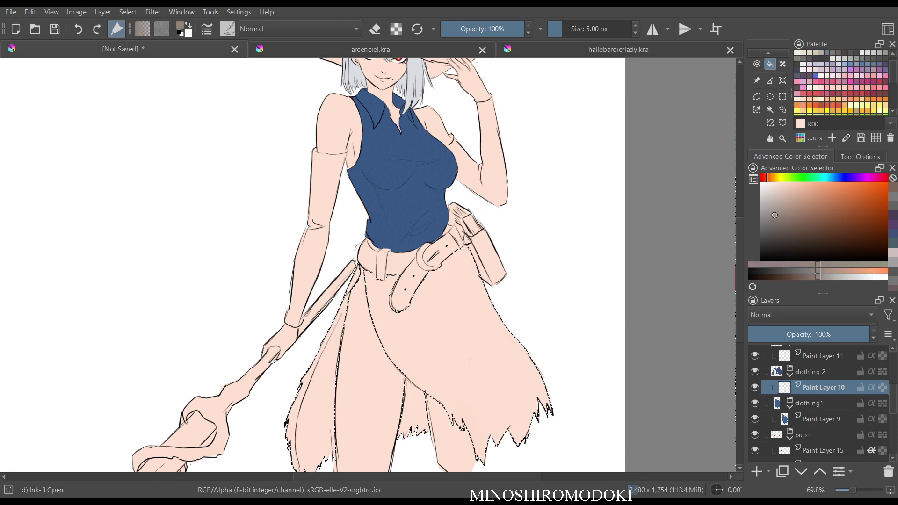
key(shift+BackSpace)
scroll(327, 262, down, 3)
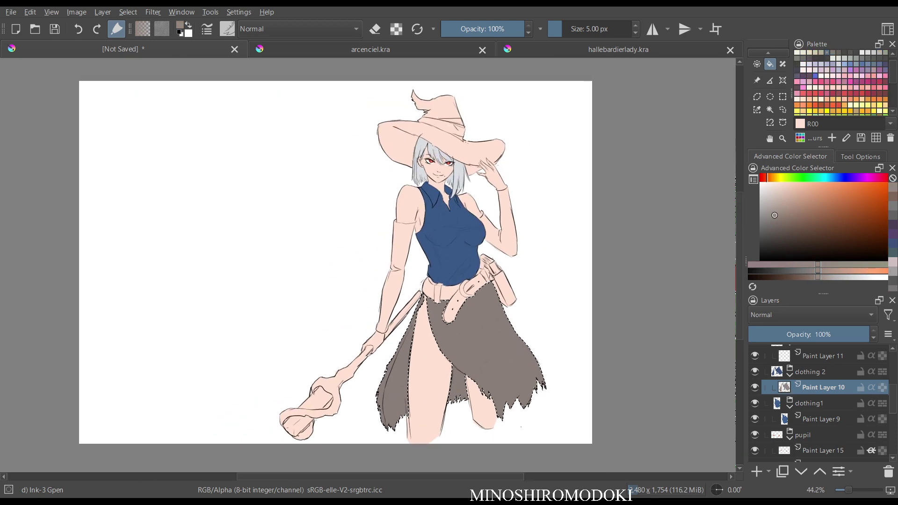
scroll(538, 388, up, 1)
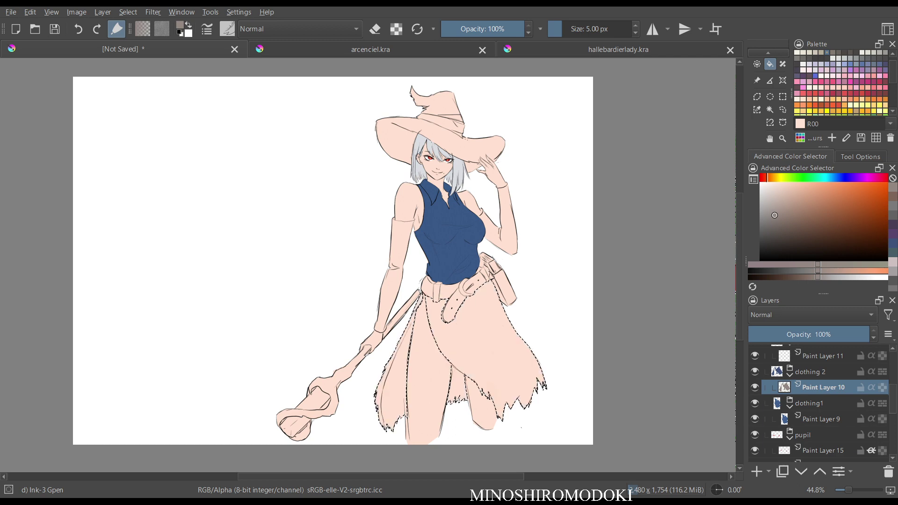
Try a medium reddish-brown fill for the skirt, check it up close and mirrored, and undo it.
drag(804, 213, 812, 211)
key(shift+BackSpace)
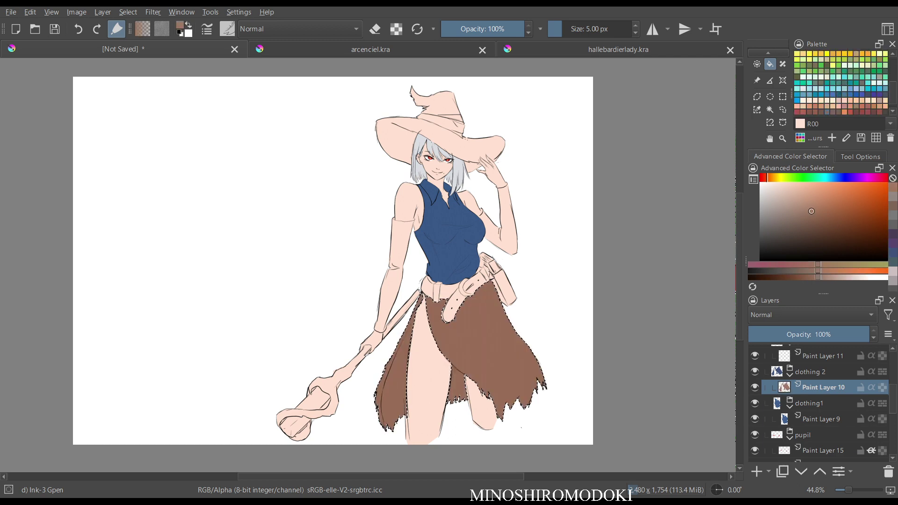
scroll(534, 375, up, 5)
scroll(533, 375, down, 4)
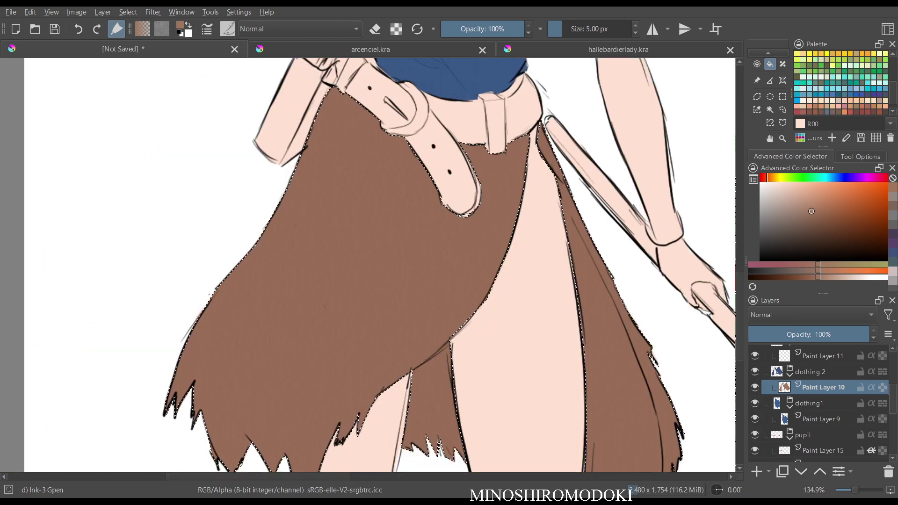
key(ctrl+z)
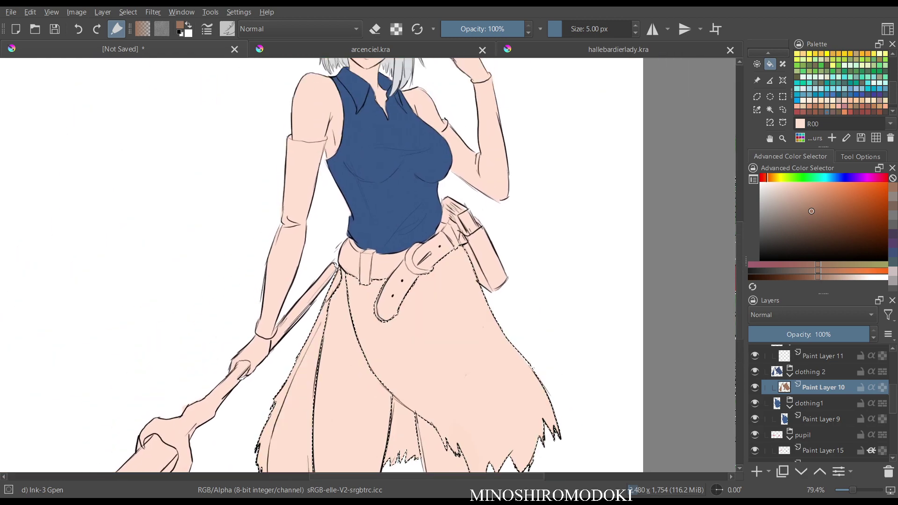
Fill the skirt with a dark neutral grey on Paint Layer 10 and clear the selection.
drag(771, 237, 759, 234)
key(shift+BackSpace)
key(shift+BackSpace)
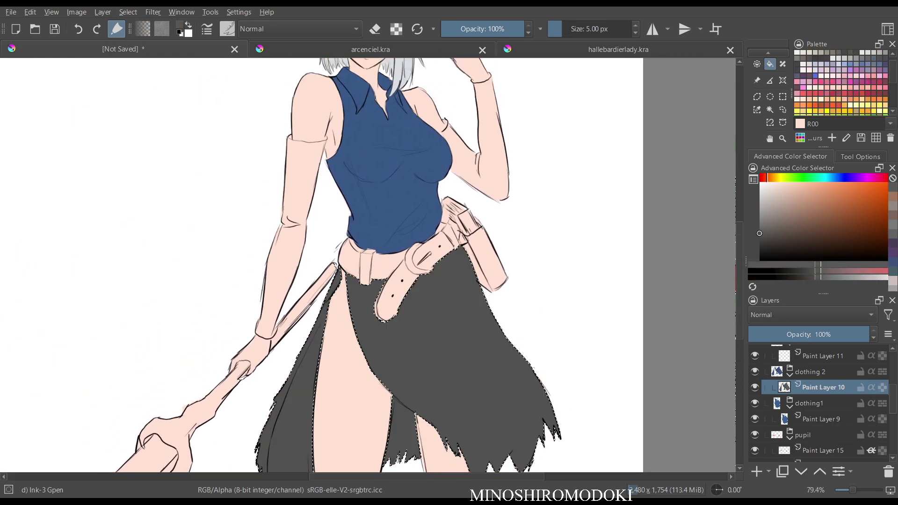
scroll(534, 375, down, 3)
scroll(476, 237, up, 1)
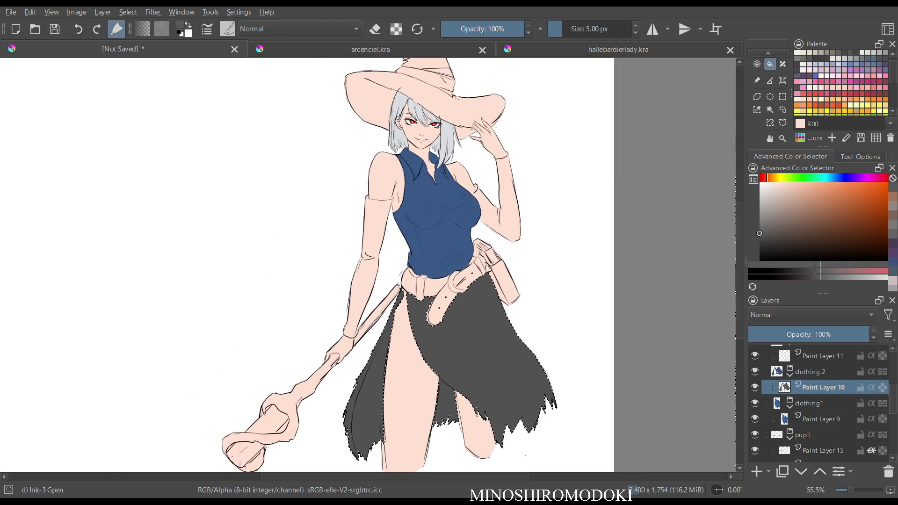
key(ctrl+shift+a)
scroll(530, 362, up, 3)
drag(520, 244, 518, 280)
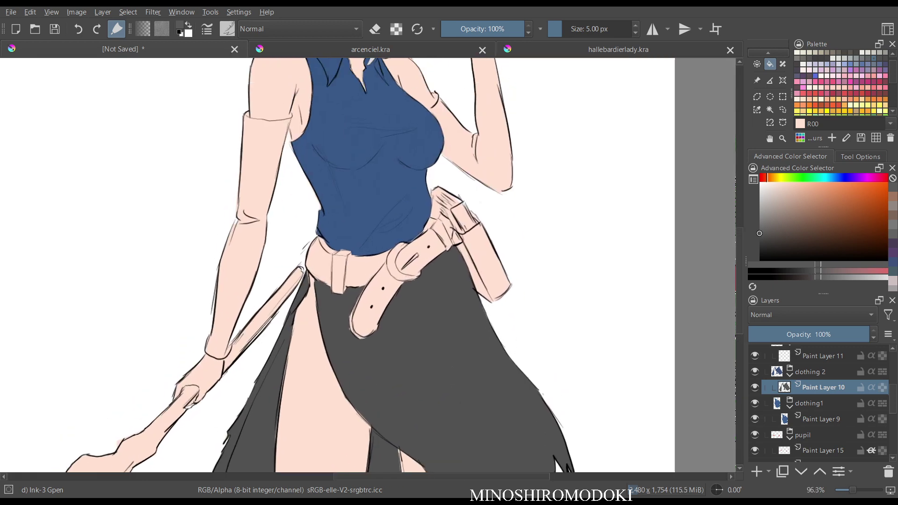
Pick a medium brown as the foreground colour and activate the magnetic selection tool for the belt.
scroll(518, 281, up, 1)
scroll(841, 82, down, 3)
click(820, 106)
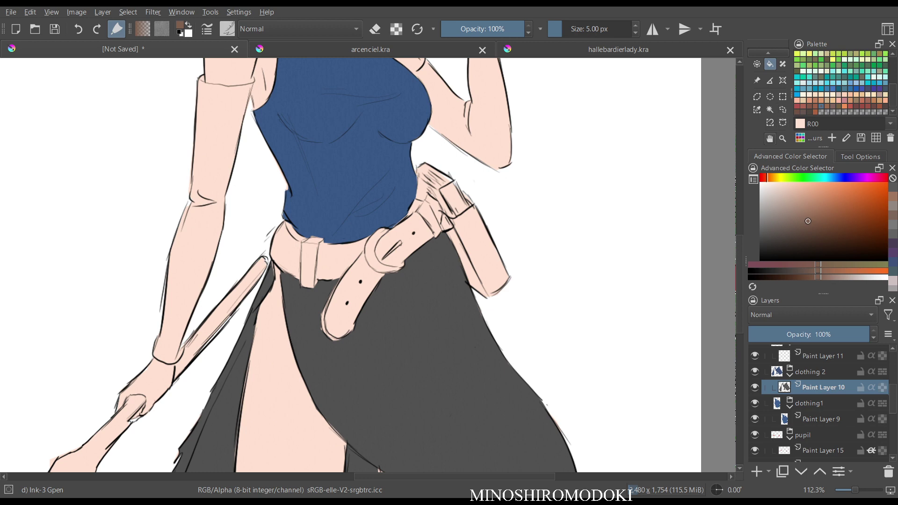
click(782, 122)
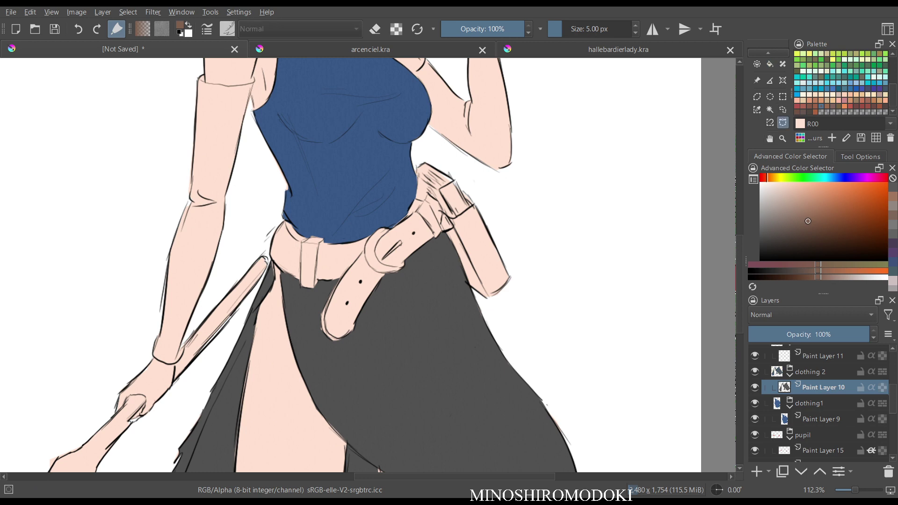
scroll(415, 189, up, 2)
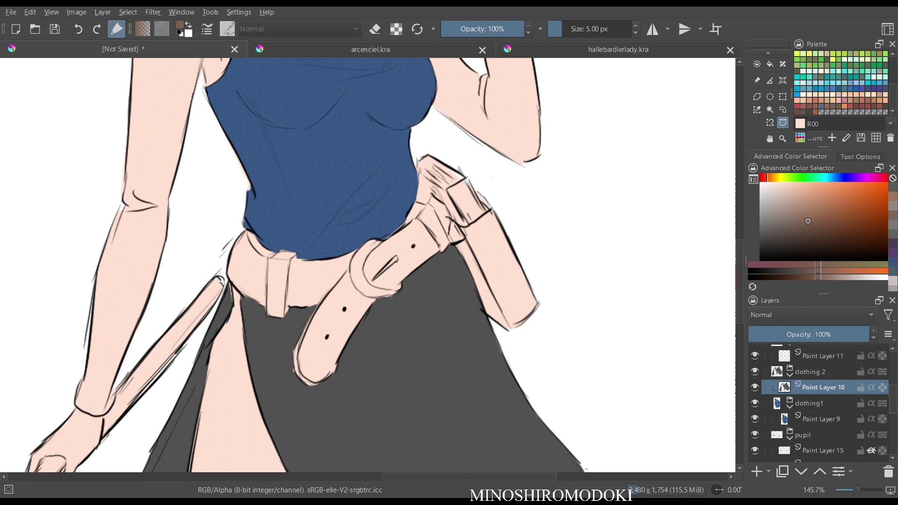
Try to outline the belt's waist section as a selection, and undo it together with the dark grey skirt fill.
click(245, 230)
click(233, 243)
drag(228, 281, 238, 294)
drag(316, 307, 347, 271)
drag(354, 253, 316, 262)
click(296, 257)
mouse_move(319, 304)
mouse_down()
mouse_move(293, 372)
mouse_move(294, 351)
mouse_move(312, 386)
mouse_up()
key(ctrl+z)
key(ctrl+z)
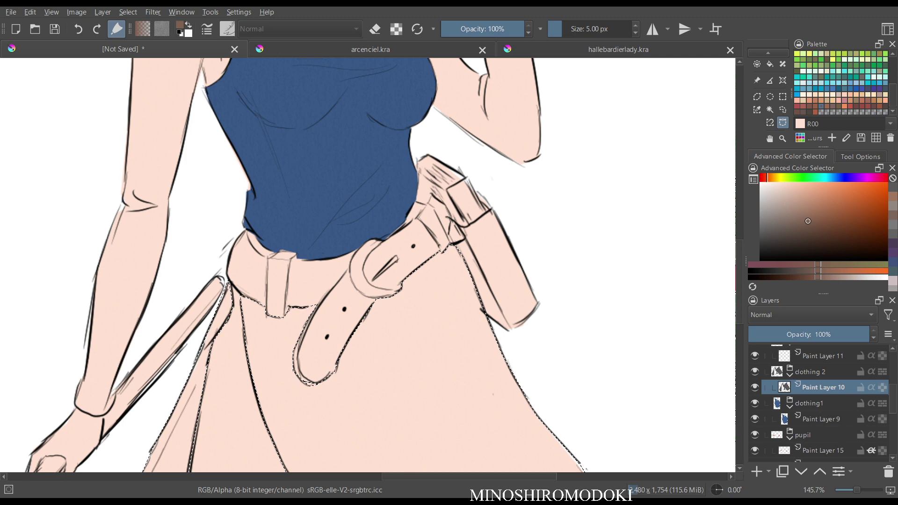
Make Paint Layer 12 in the belt group active and clear the skirt selection.
scroll(818, 403, down, 2)
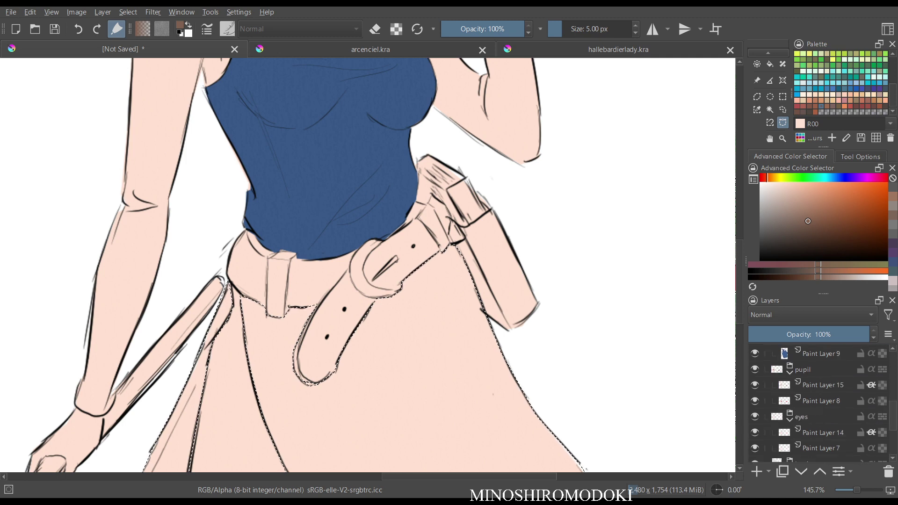
scroll(818, 402, up, 3)
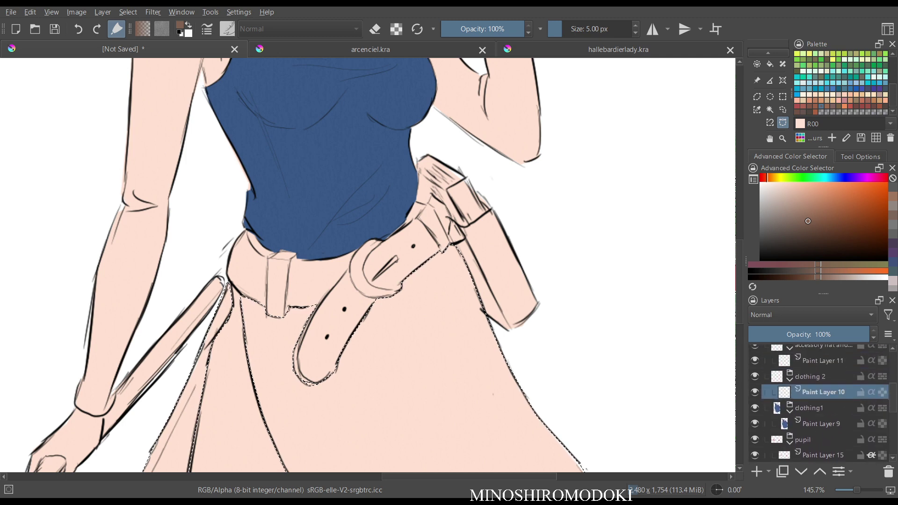
scroll(819, 403, up, 2)
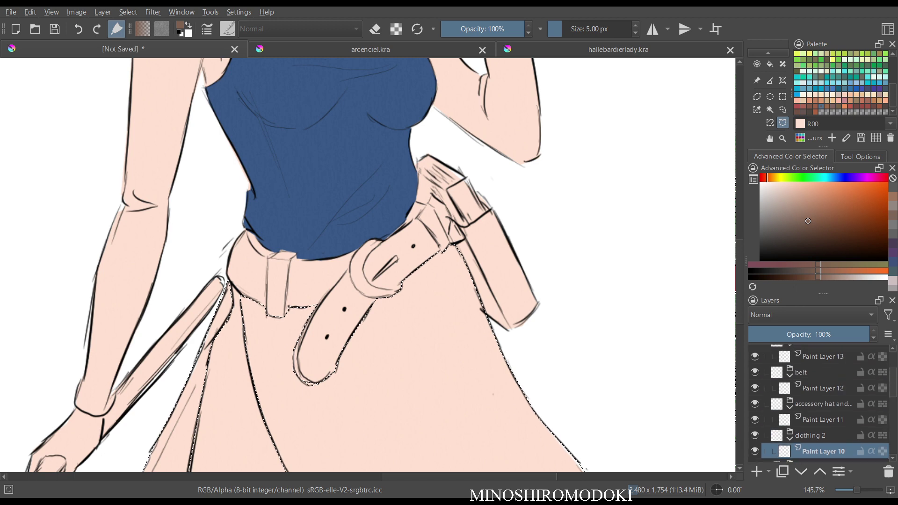
scroll(818, 402, up, 1)
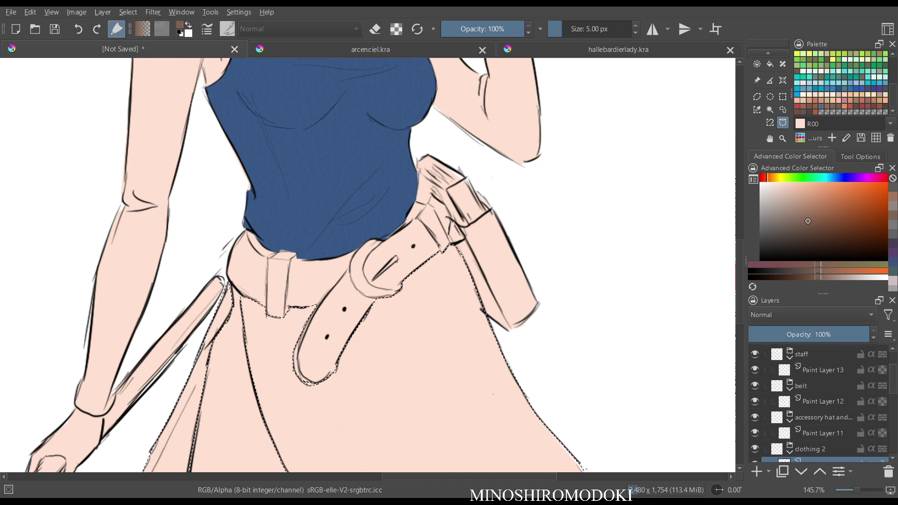
click(824, 401)
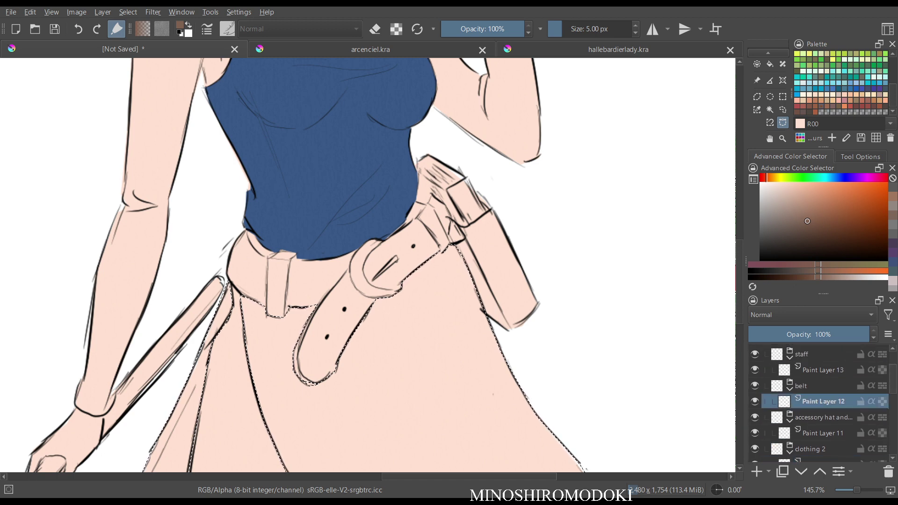
key(ctrl+shift+a)
Select the belt piece at the hip beside the pouch and the waist section up to the belt loop.
drag(419, 182, 416, 202)
click(431, 206)
click(442, 226)
click(254, 235)
drag(254, 234, 286, 317)
Add the belt loop, the front waist band, the buckle and the hanging strap to the belt selection.
scroll(382, 212, down, 3)
drag(382, 213, 402, 337)
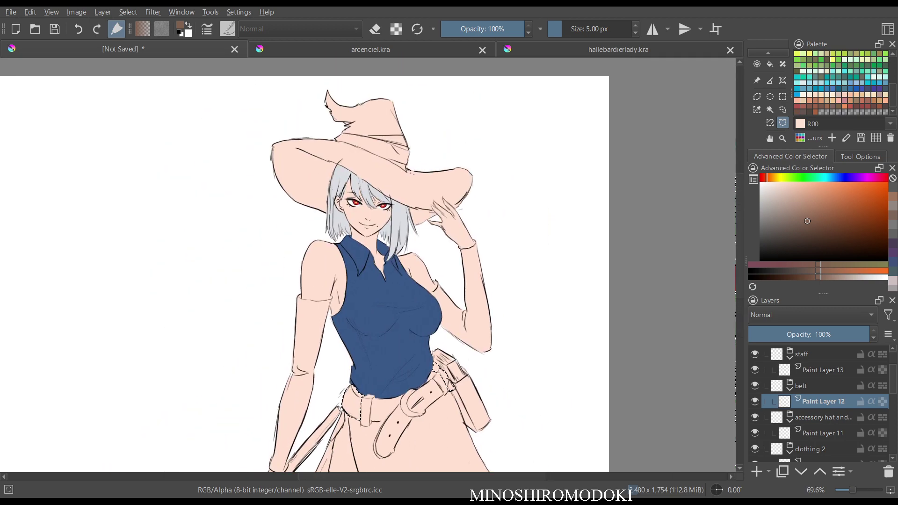
scroll(369, 276, up, 3)
drag(374, 210, 374, 189)
scroll(377, 320, up, 1)
scroll(377, 265, down, 2)
scroll(374, 265, up, 1)
scroll(374, 265, down, 3)
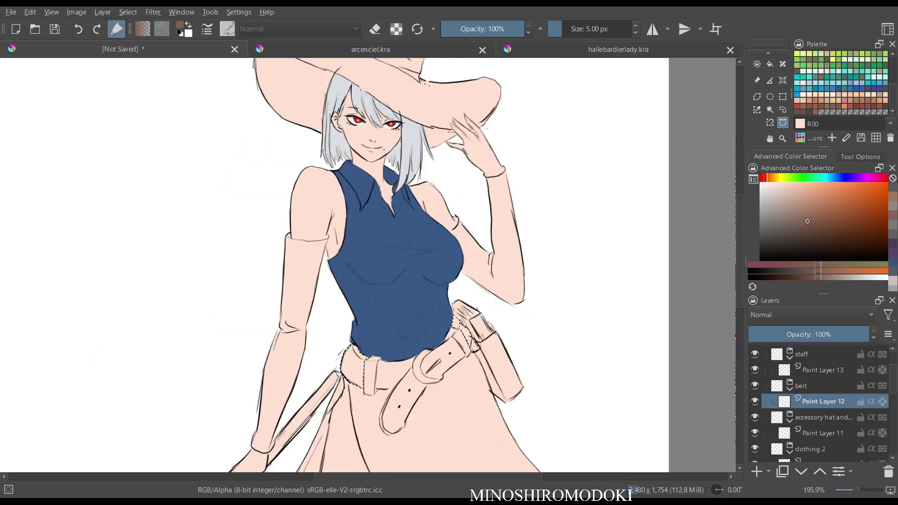
drag(388, 280, 478, 300)
scroll(402, 267, up, 3)
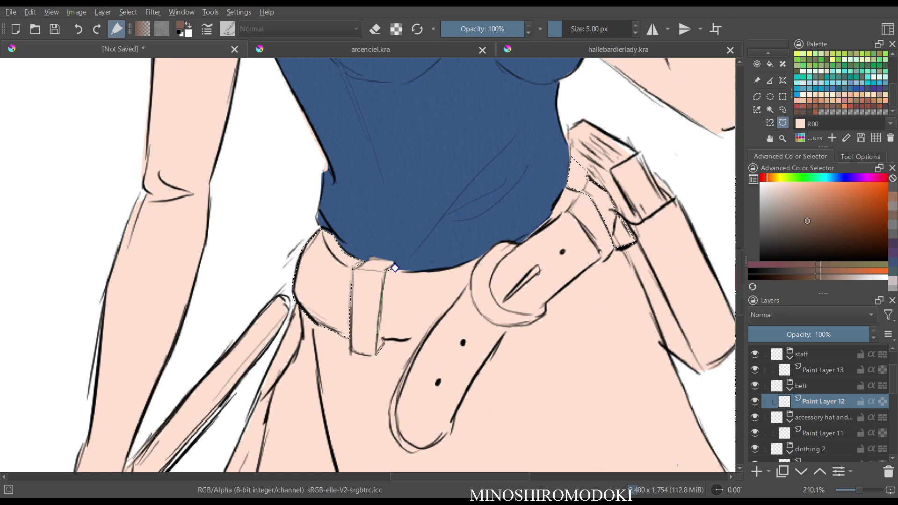
click(382, 340)
click(403, 369)
click(390, 403)
click(394, 267)
scroll(526, 228, down, 2)
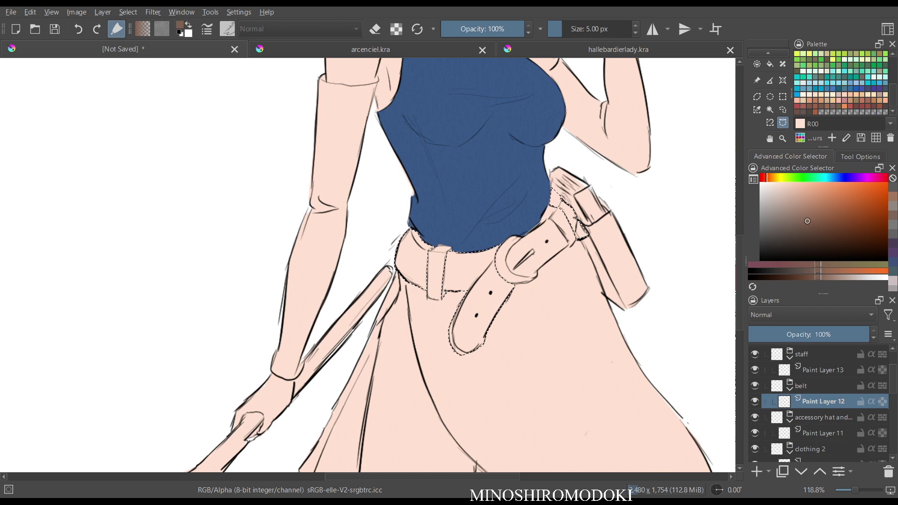
Add a new paint layer above Paint Layer 12 in the belt group, and make Paint Layer 12 active again.
scroll(368, 265, down, 3)
scroll(368, 265, down, 3)
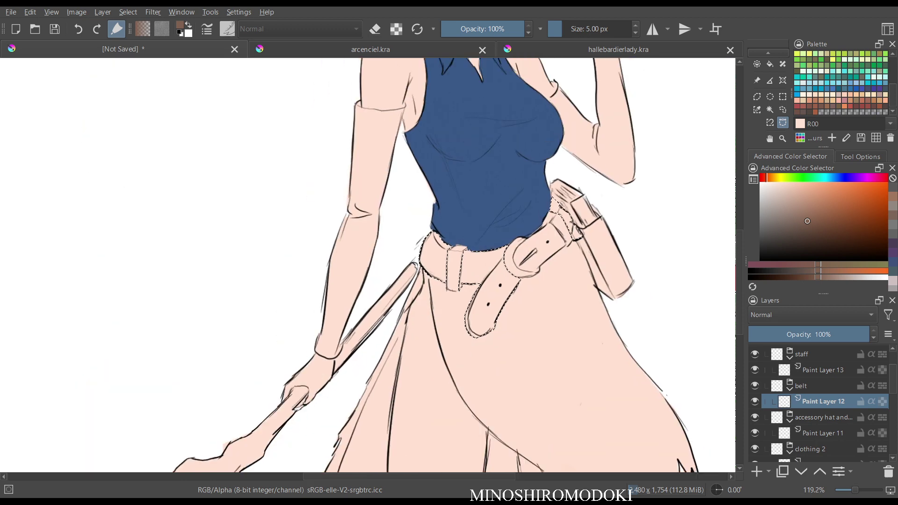
scroll(368, 264, up, 3)
scroll(499, 249, up, 7)
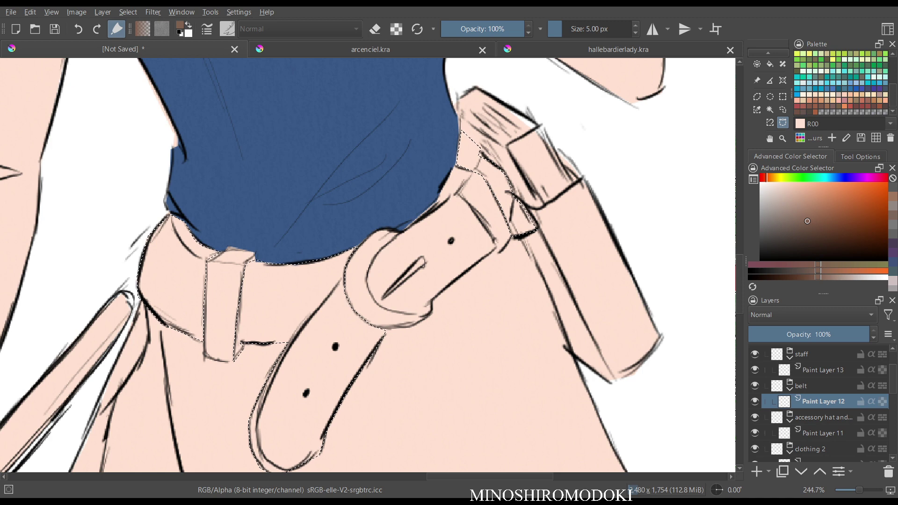
click(440, 197)
scroll(563, 193, down, 3)
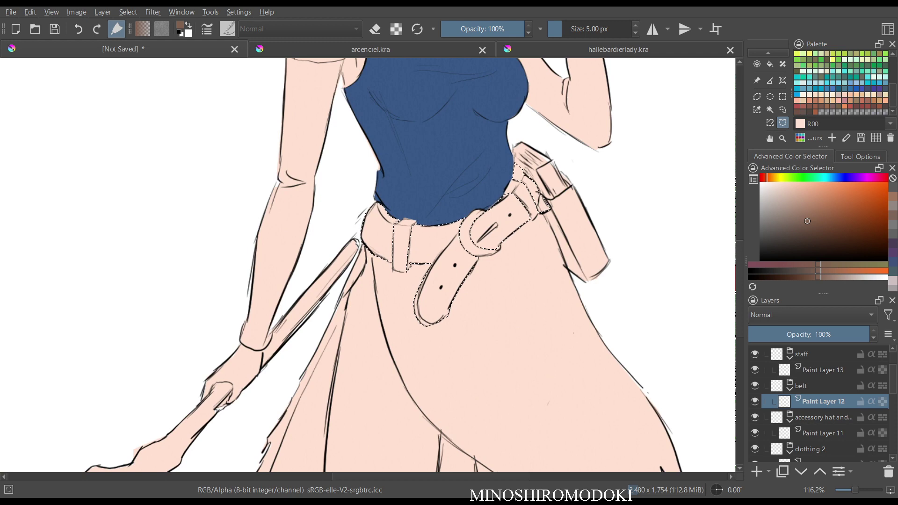
scroll(547, 233, down, 1)
key(Insert)
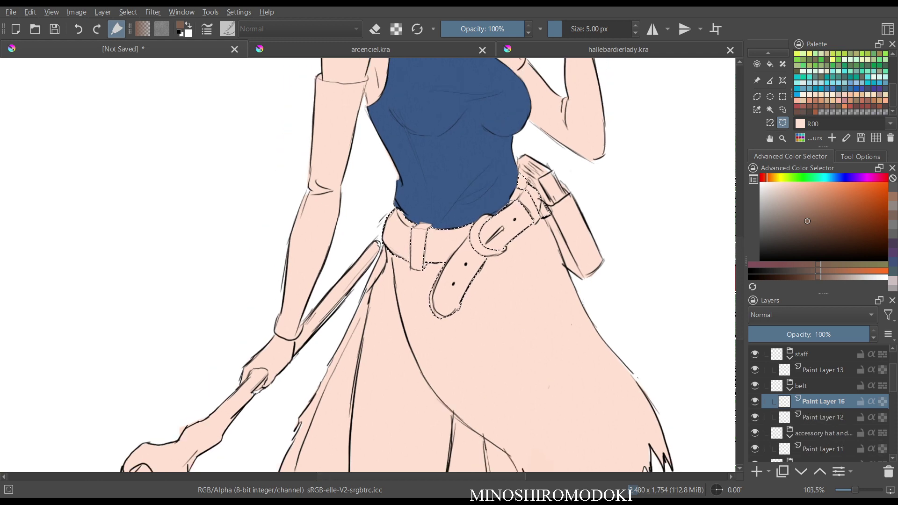
key(Page_Down)
Try a reddish brown fill in the belt selection on Paint Layer 12, compare it with the blue blouse, and clear it.
key(f)
click(500, 244)
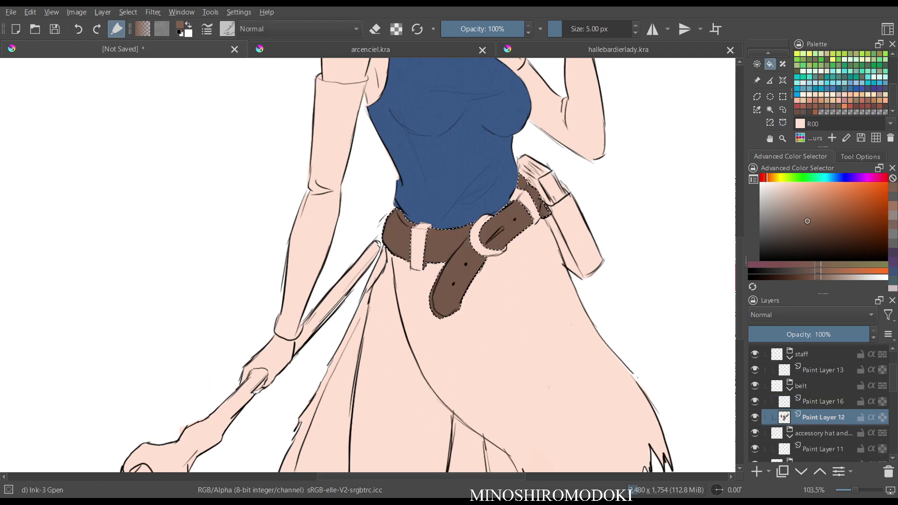
scroll(499, 244, down, 3)
scroll(500, 243, up, 5)
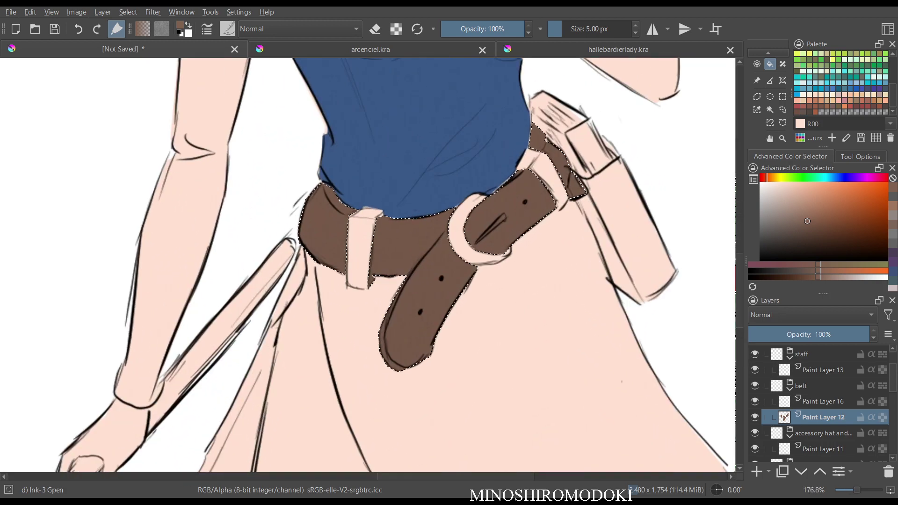
drag(547, 189, 492, 287)
scroll(492, 286, down, 2)
scroll(521, 309, down, 2)
scroll(521, 309, up, 3)
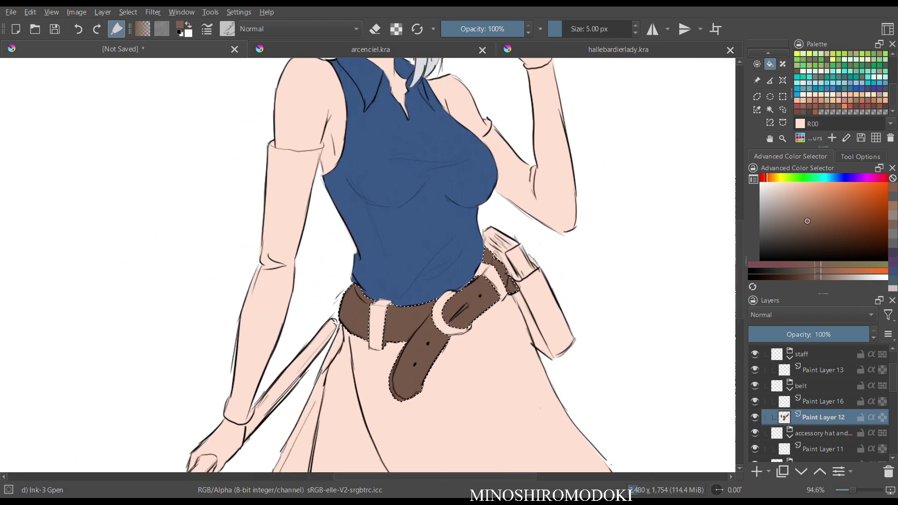
scroll(521, 310, down, 2)
scroll(421, 262, up, 2)
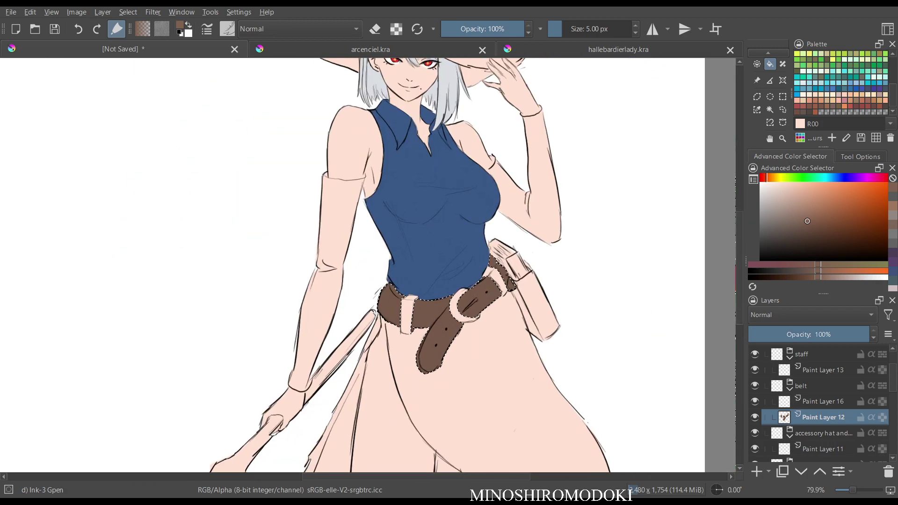
scroll(421, 262, up, 2)
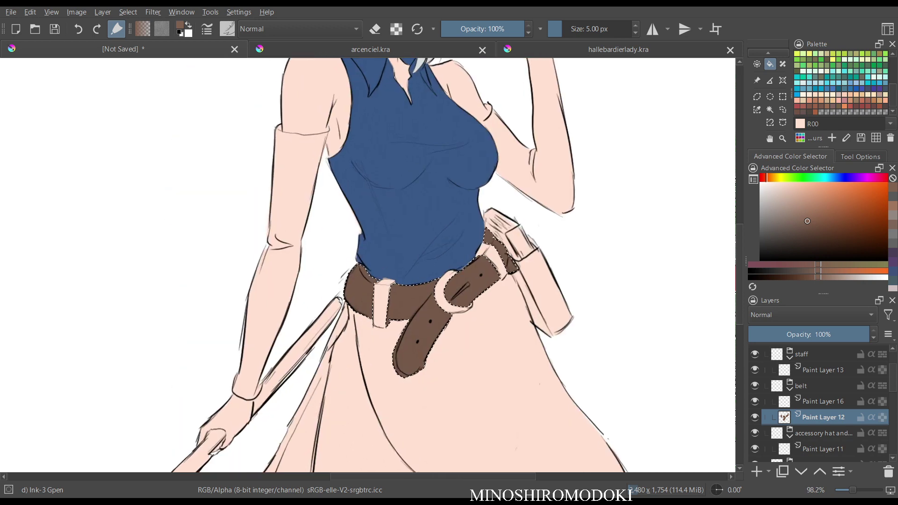
key(Delete)
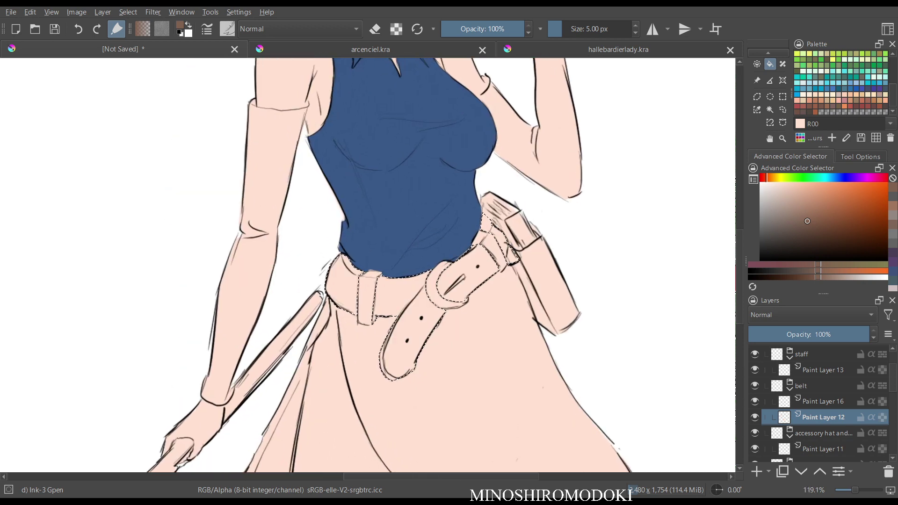
Fill the belt selection with a less saturated greyish brown and deselect it.
drag(808, 221, 787, 224)
key(shift+BackSpace)
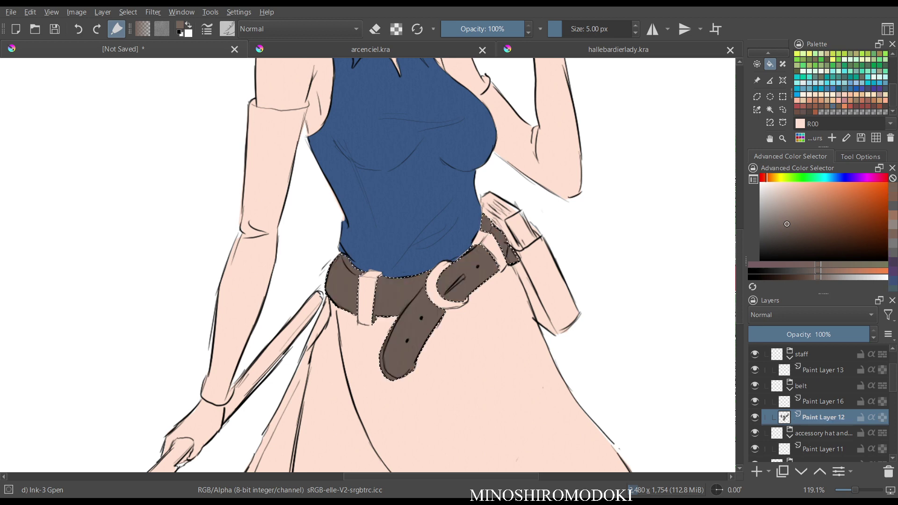
scroll(484, 351, down, 3)
scroll(484, 351, up, 5)
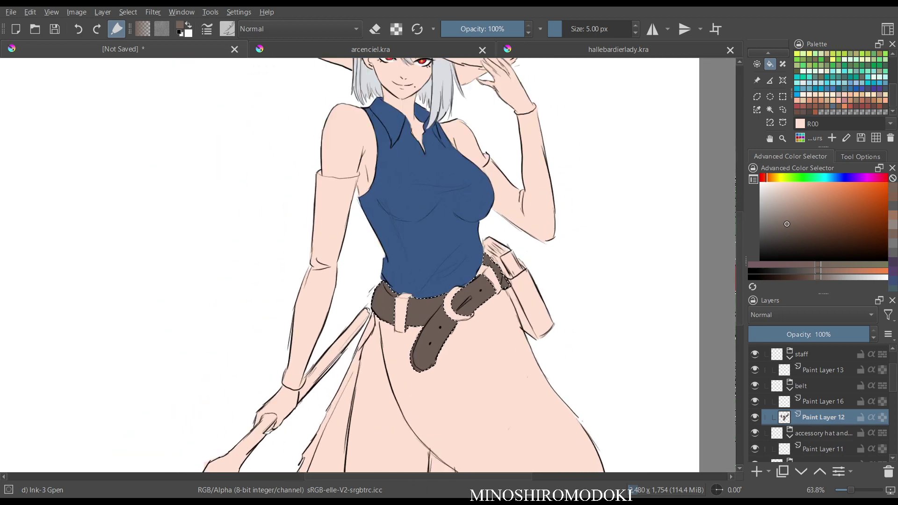
drag(484, 351, 454, 379)
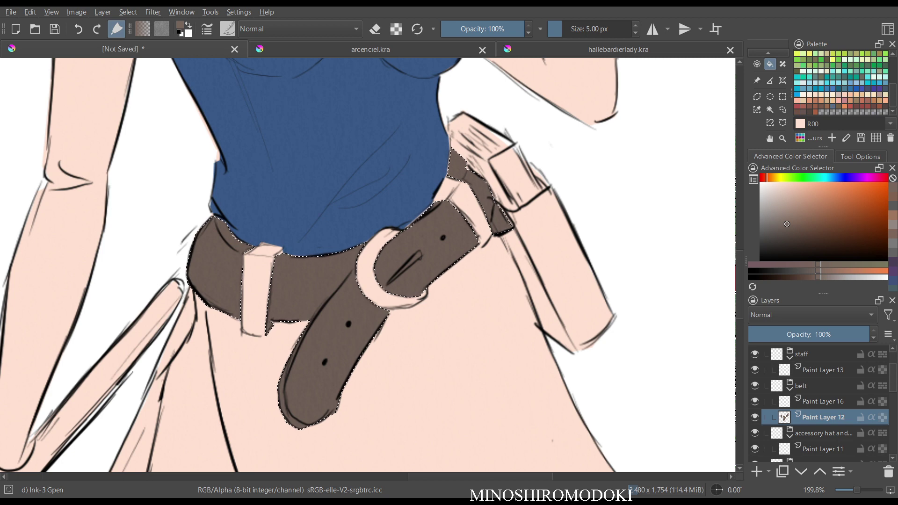
key(ctrl+shift+a)
Erase the stray line between the blouse and the hip-side belt loop on Paint Layer 3 with the Ink-3 Gpen brush.
scroll(824, 403, up, 2)
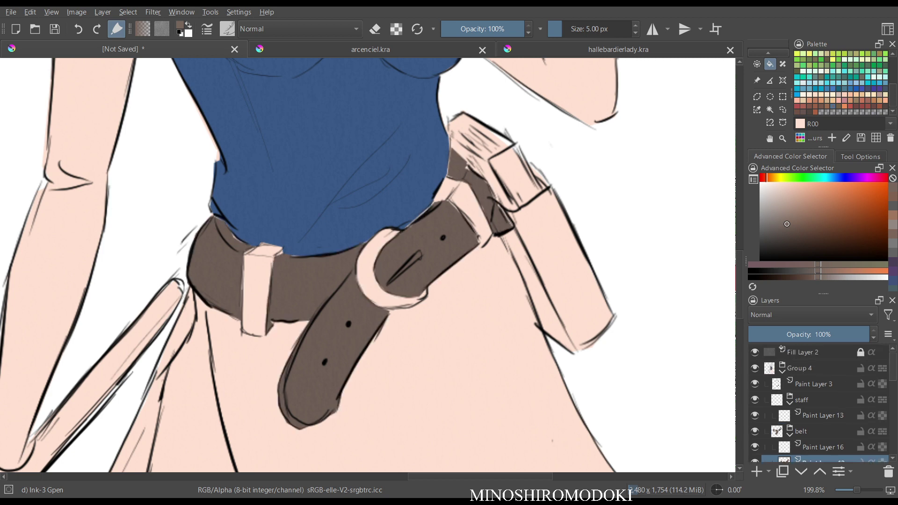
click(818, 368)
click(819, 384)
key(d)
right_click(485, 231)
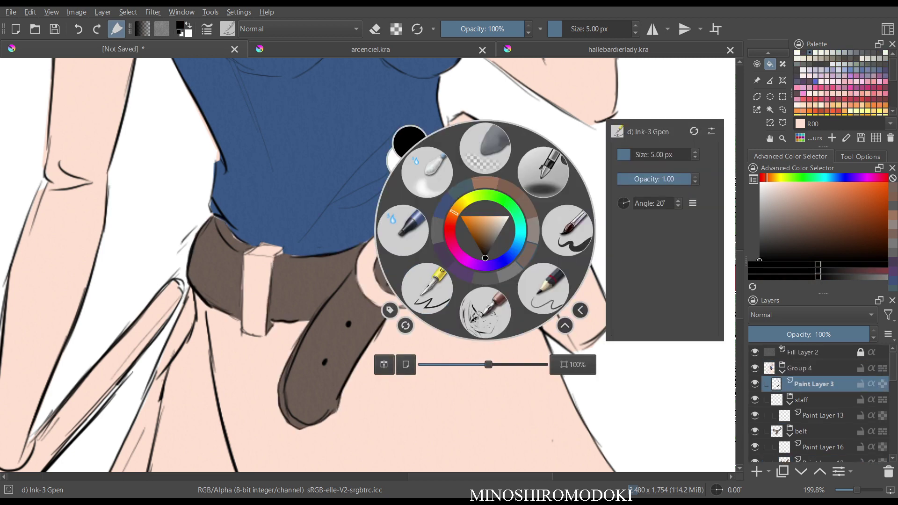
click(425, 289)
key(b)
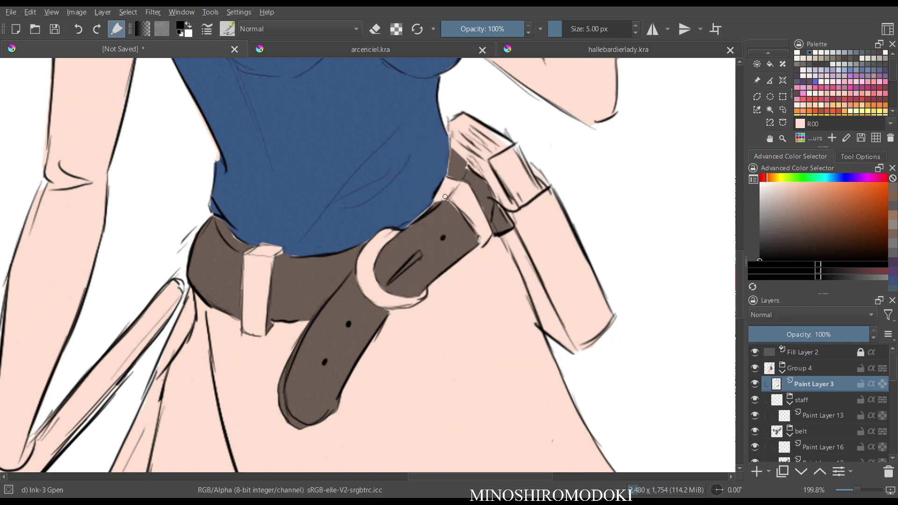
key(e)
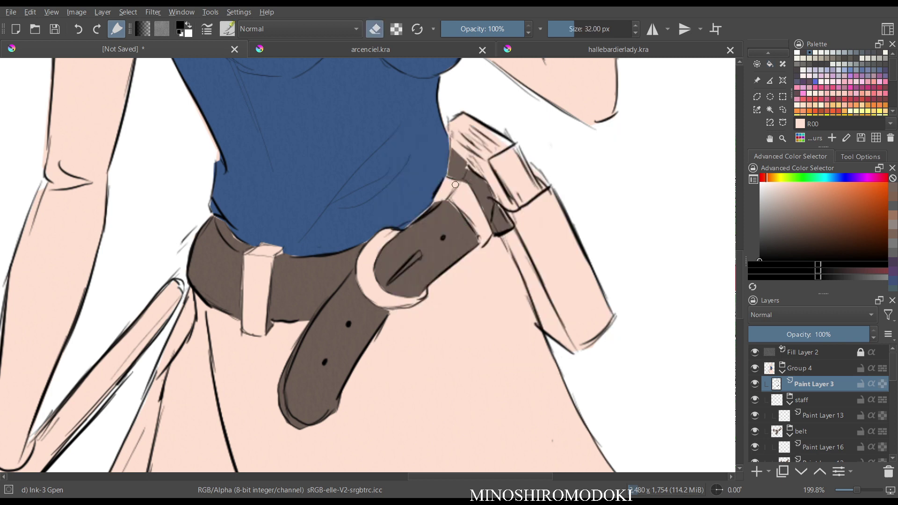
mouse_move(449, 190)
mouse_down()
mouse_move(456, 163)
mouse_move(436, 197)
mouse_up()
Redraw the outline of the hip-side belt loop and the waist edge above it in black with the 5 px pen.
key(e)
key(e)
key(e)
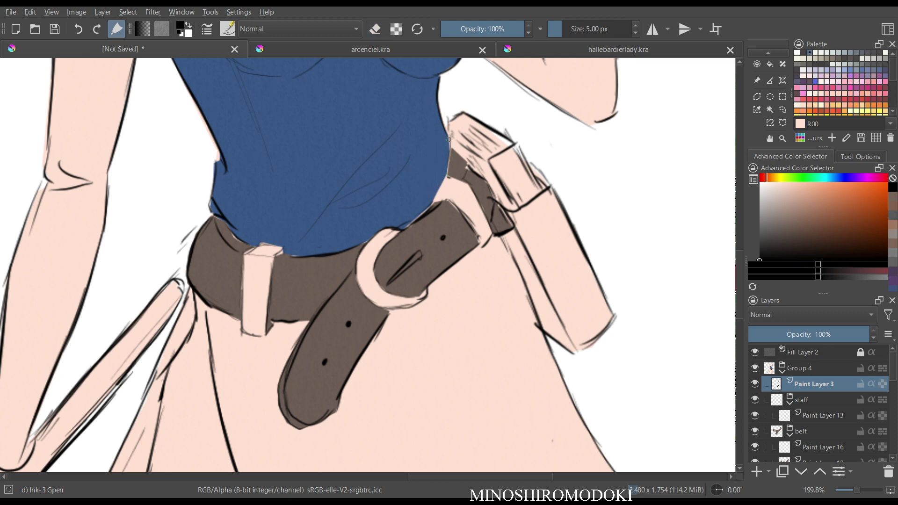
drag(448, 139, 448, 145)
mouse_move(453, 177)
mouse_down()
mouse_move(429, 204)
mouse_move(460, 178)
mouse_move(455, 185)
mouse_move(465, 185)
mouse_move(456, 193)
mouse_move(476, 198)
mouse_move(479, 237)
mouse_up()
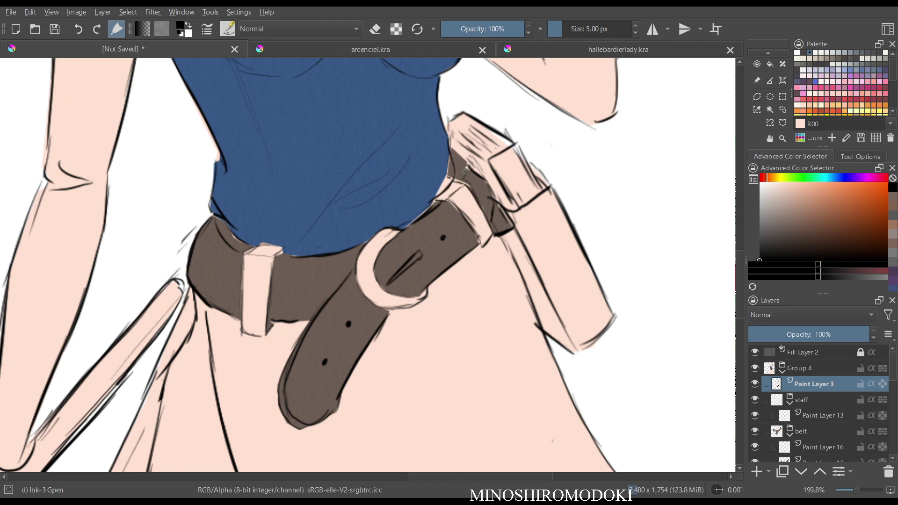
Make Paint Layer 9 in the clothing1 group active, choose the Basic-5 Size brush and sample the blouse's blue.
scroll(818, 402, down, 5)
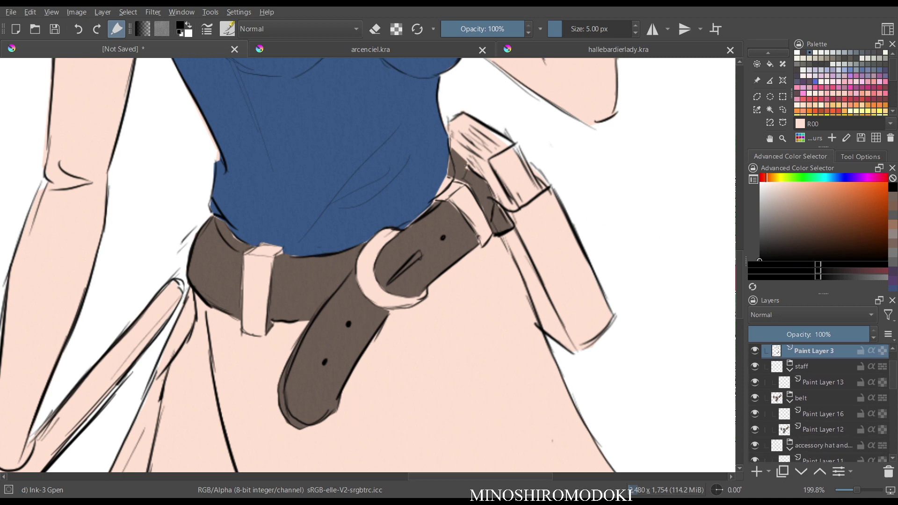
scroll(824, 402, down, 2)
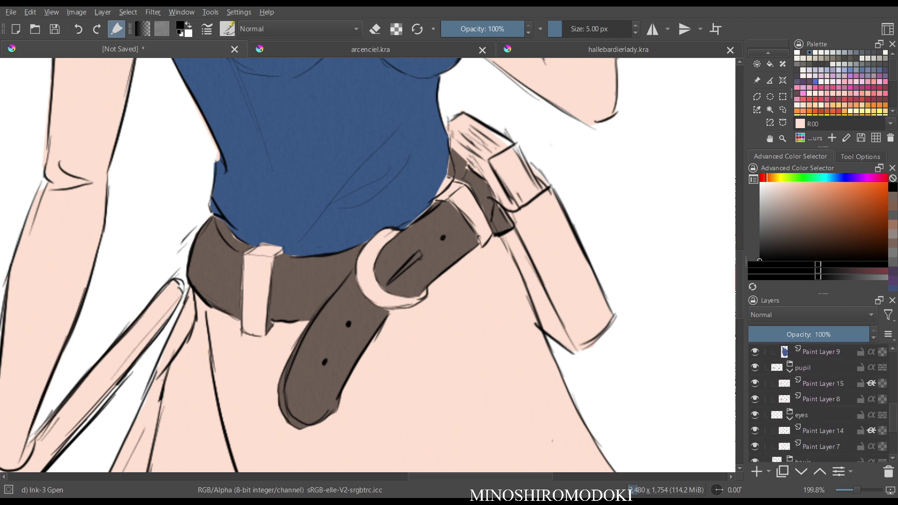
scroll(823, 402, down, 3)
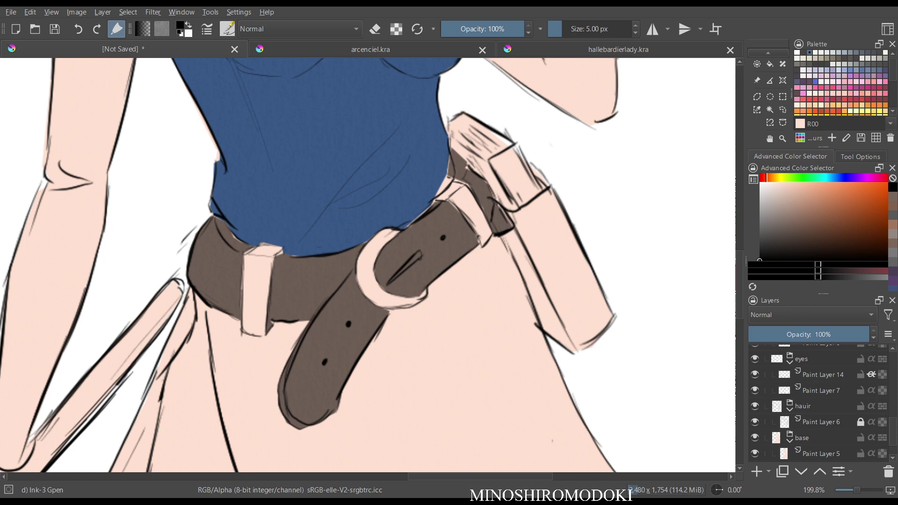
scroll(823, 403, down, 2)
scroll(823, 402, up, 6)
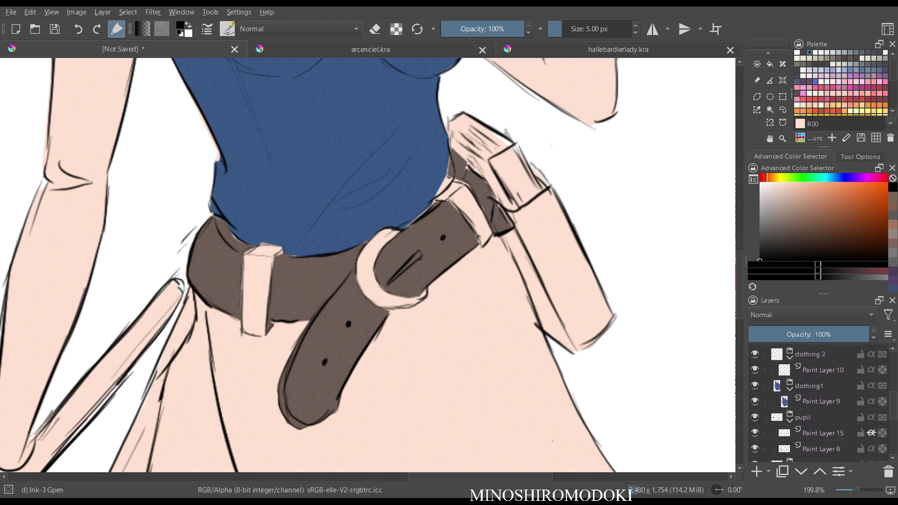
click(822, 401)
right_click(442, 205)
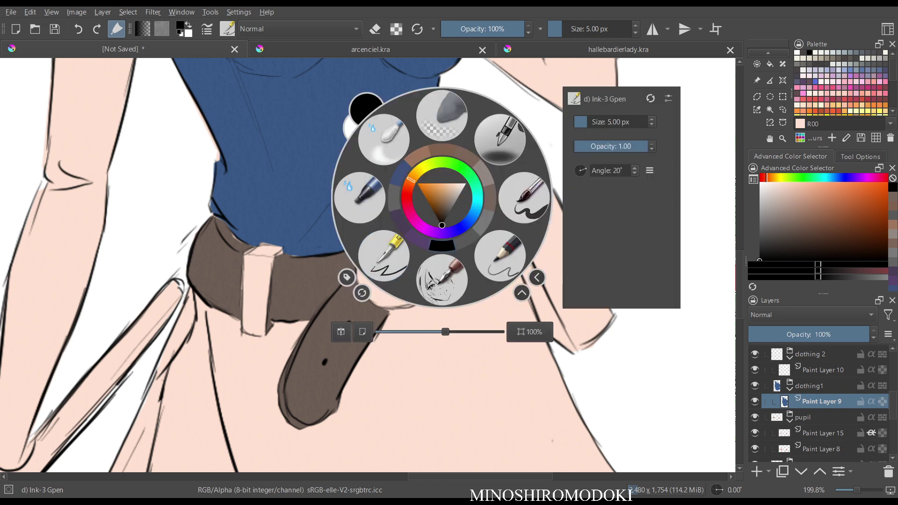
click(524, 198)
ctrl+click(441, 190)
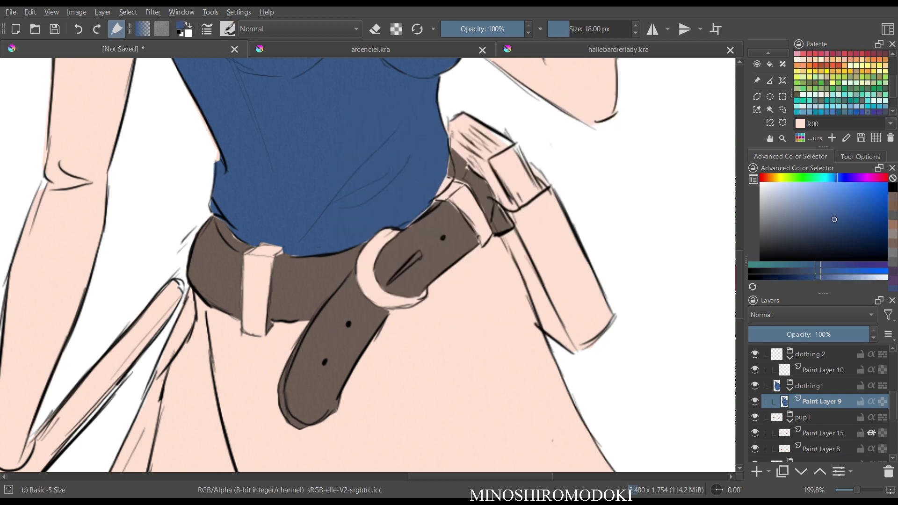
Try to paint the blouse's lower edge beside the hip-side belt loop with the sampled blue, and undo the strokes.
mouse_move(444, 189)
mouse_down()
mouse_move(429, 204)
mouse_move(447, 154)
mouse_move(444, 162)
mouse_move(427, 148)
mouse_move(444, 154)
mouse_move(432, 197)
mouse_up()
key(ctrl+z)
key(ctrl+z)
key(ctrl+z)
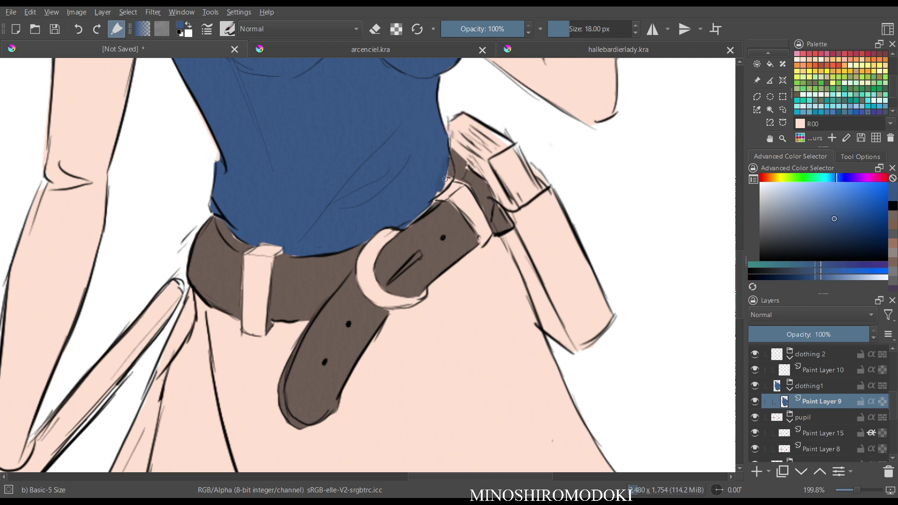
mouse_move(447, 176)
mouse_down()
mouse_move(436, 198)
mouse_move(449, 158)
mouse_move(451, 182)
mouse_move(404, 220)
mouse_up()
key(ctrl+z)
Reduce the opacity of the overlay texture layer, Fill Layer 2, to 0%.
scroll(818, 407, up, 5)
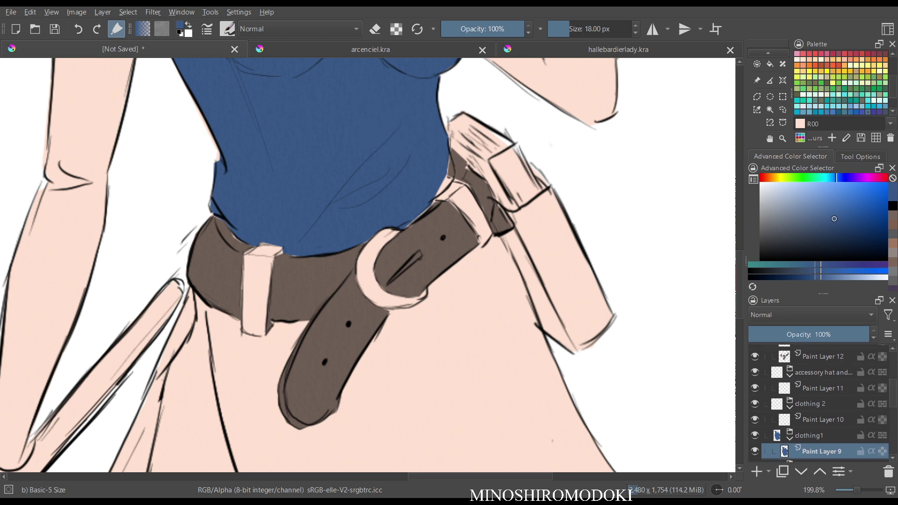
click(802, 352)
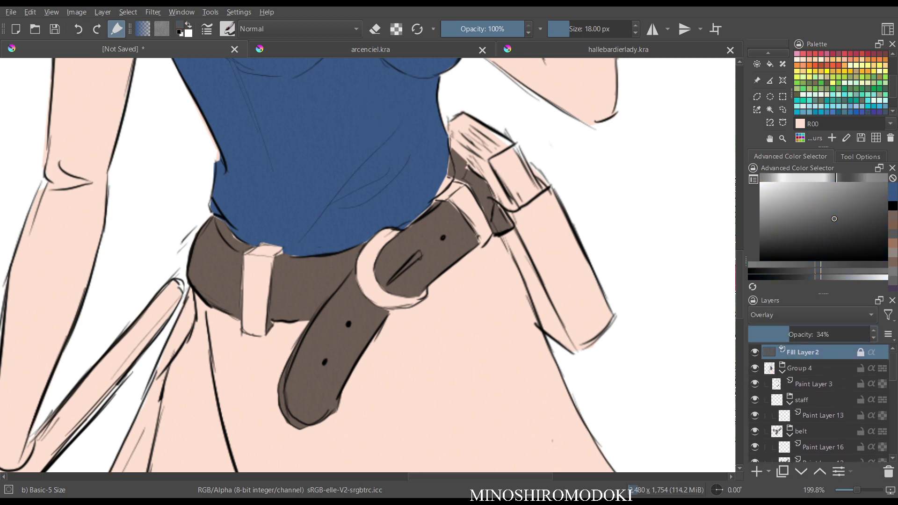
click(869, 335)
ctrl+click(353, 120)
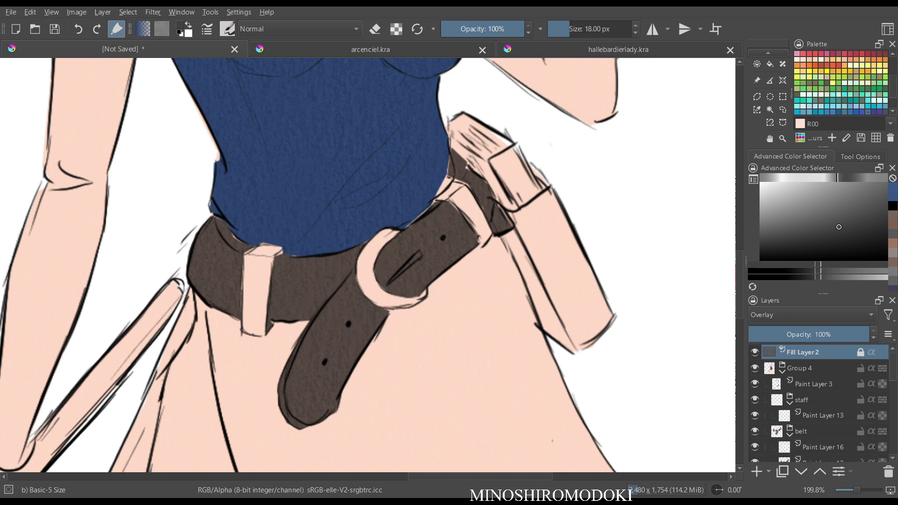
drag(851, 334, 749, 334)
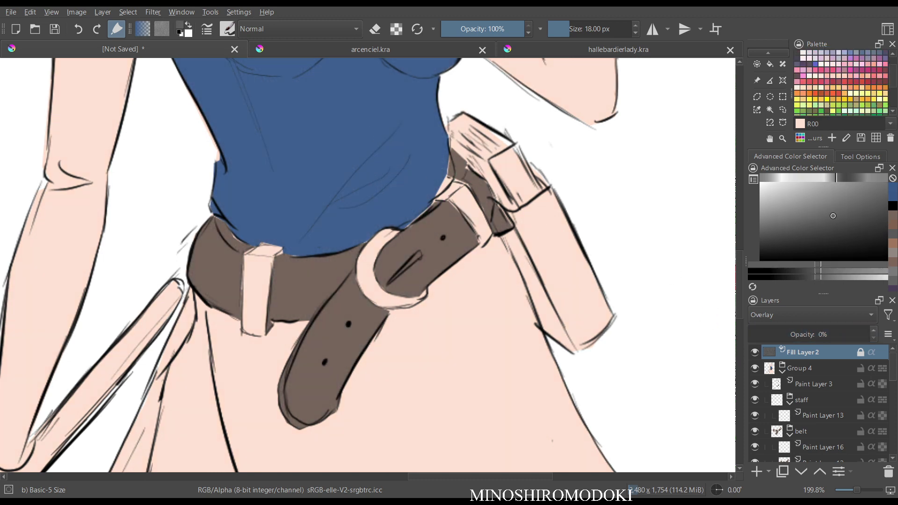
Resample the blouse's blue and paint its lower edge beside the hip-side belt loop on Paint Layer 9.
scroll(818, 403, down, 10)
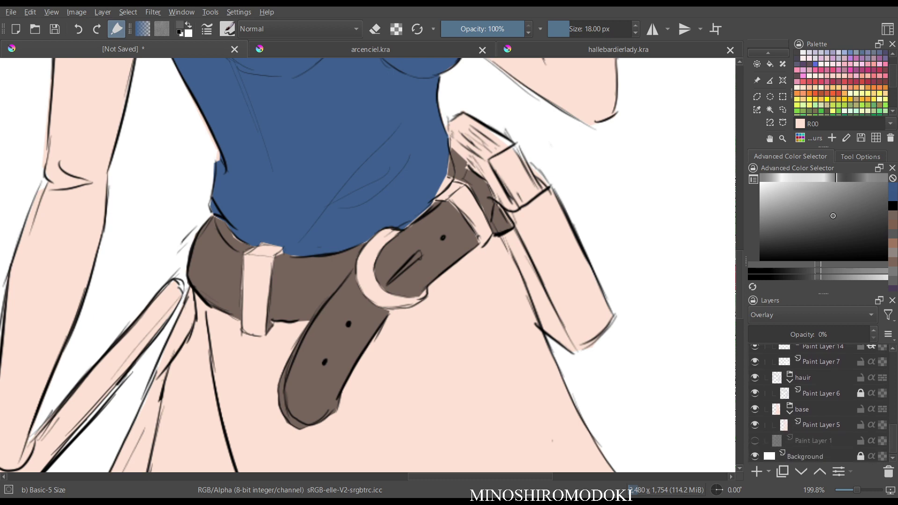
scroll(818, 402, up, 6)
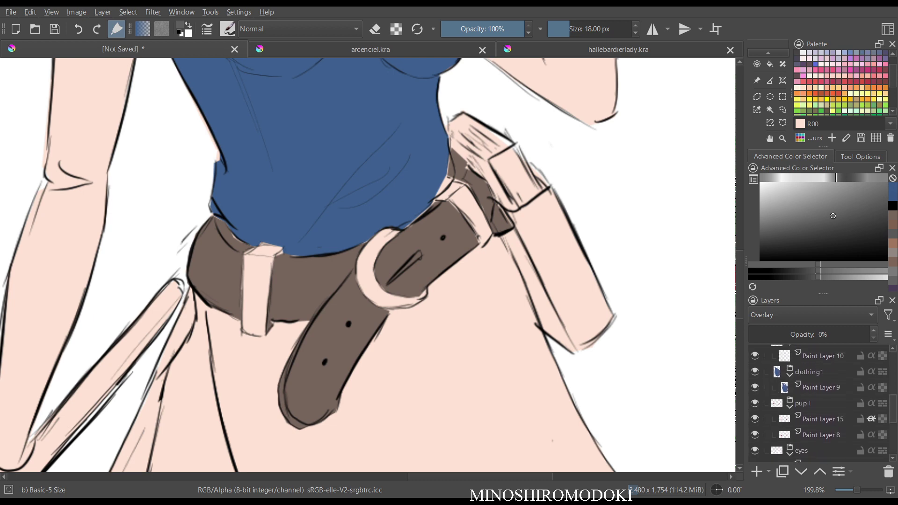
click(822, 387)
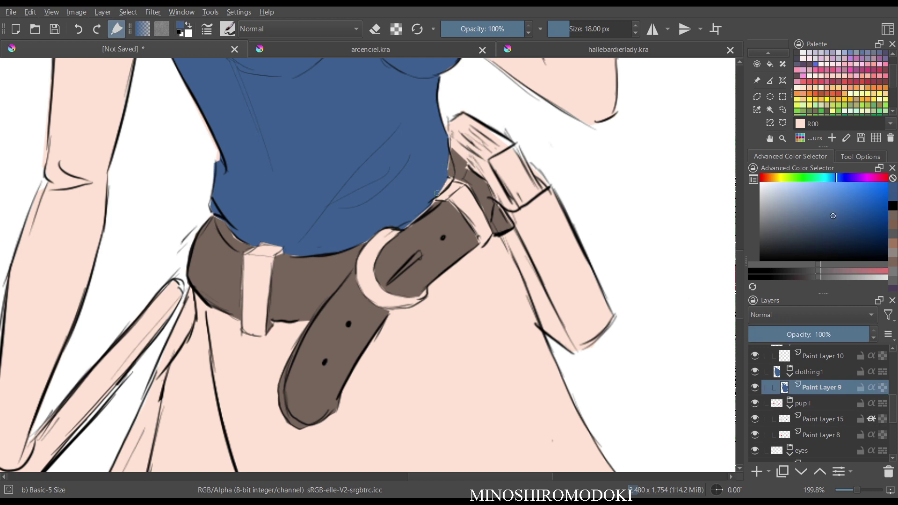
mouse_move(437, 193)
mouse_down()
mouse_move(447, 166)
mouse_move(445, 180)
mouse_up()
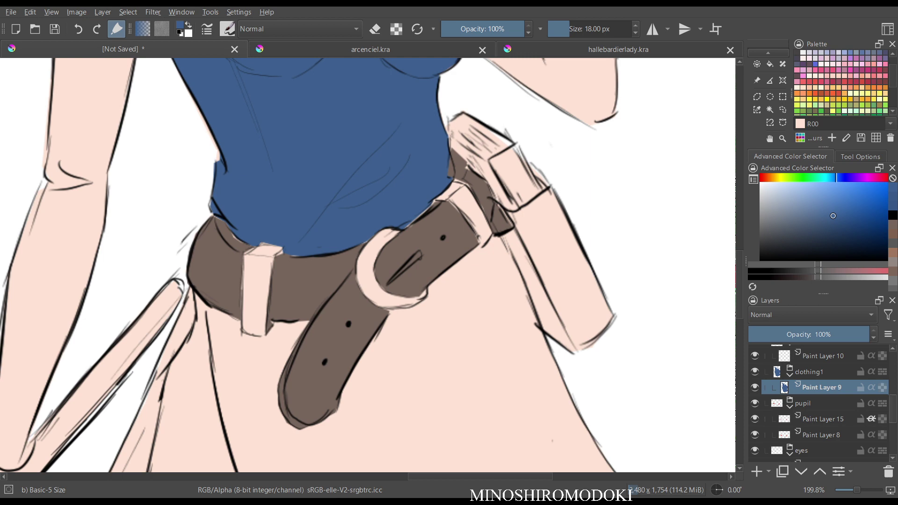
scroll(818, 402, down, 5)
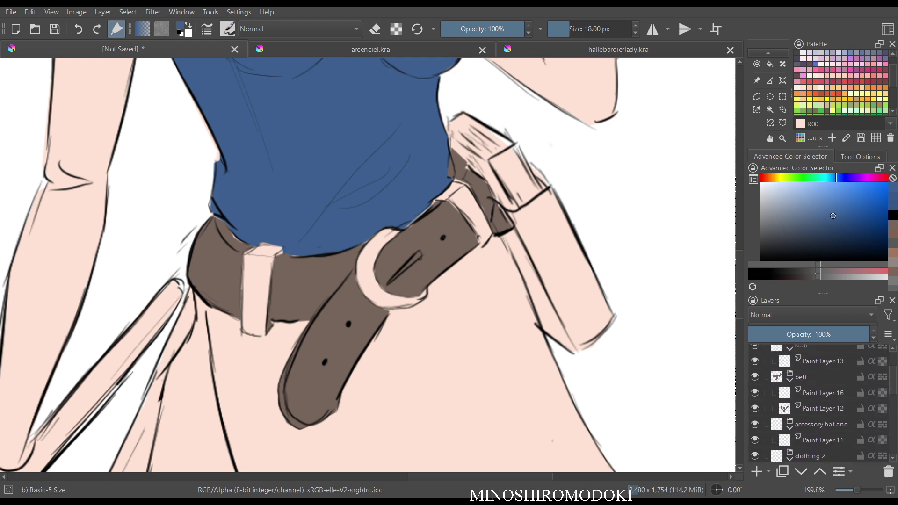
Erase stray colour beside the hip-side belt loop on Paint Layer 16 and trim the brown along the blouse's edge on Paint Layer 12.
click(824, 392)
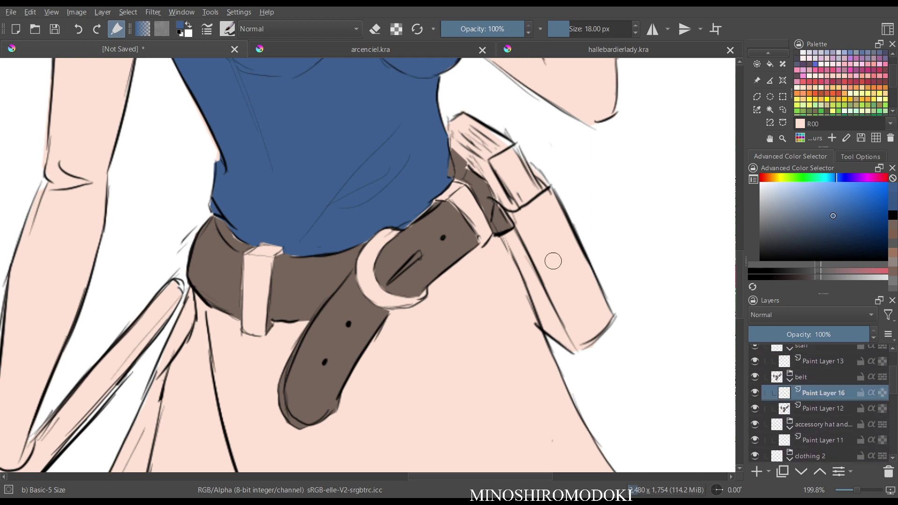
key(e)
drag(485, 227, 489, 243)
drag(446, 172, 449, 176)
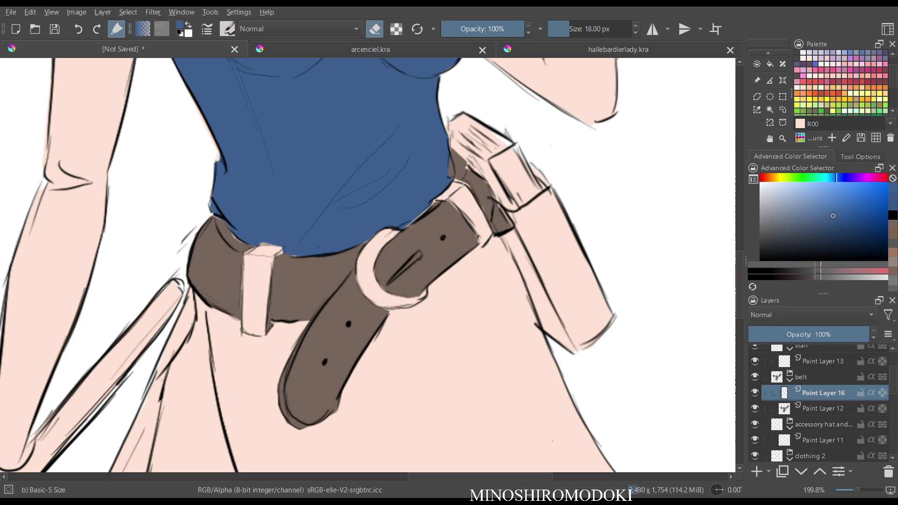
key(Page_Down)
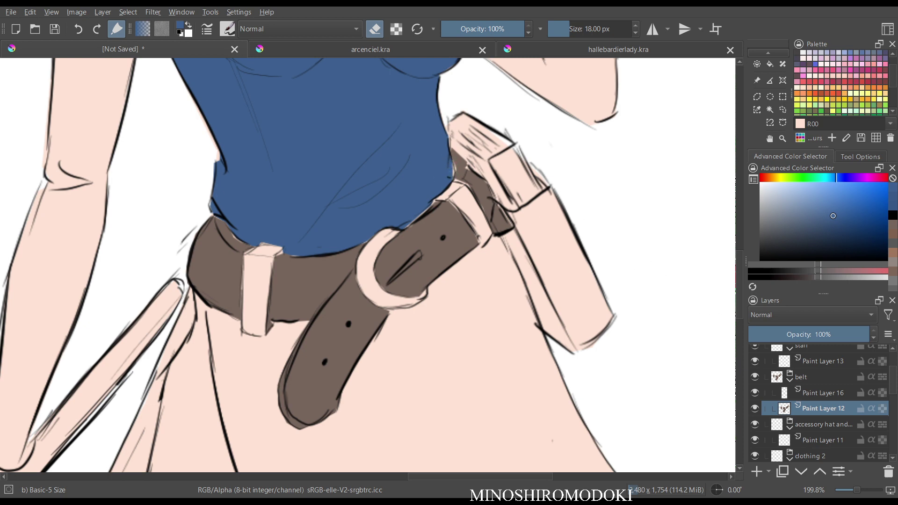
key(e)
Sample the belt's greyish brown and touch up the strap between the blouse and the hip-side belt loop on Paint Layer 12.
scroll(823, 402, down, 3)
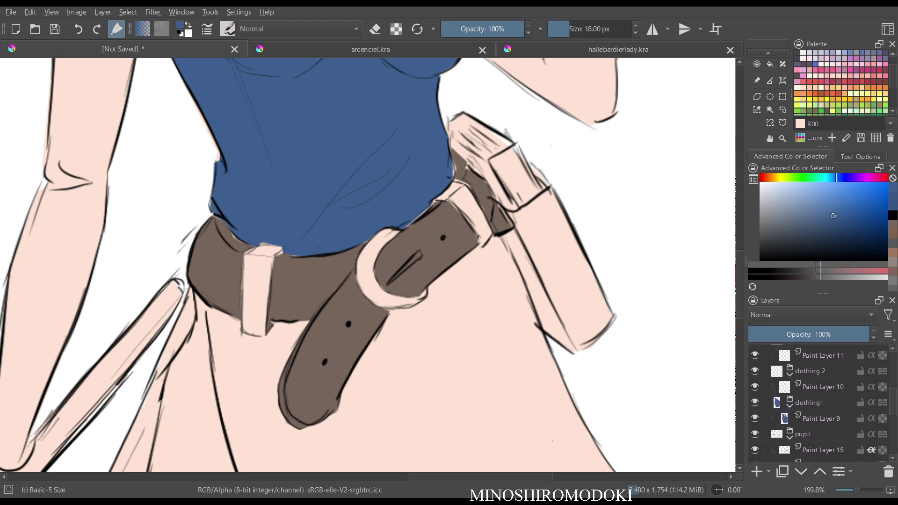
click(821, 418)
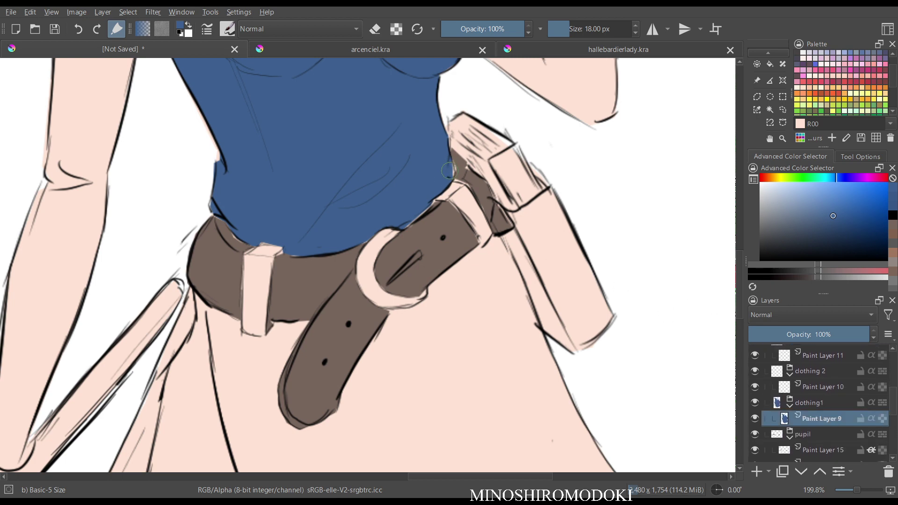
ctrl+click(507, 210)
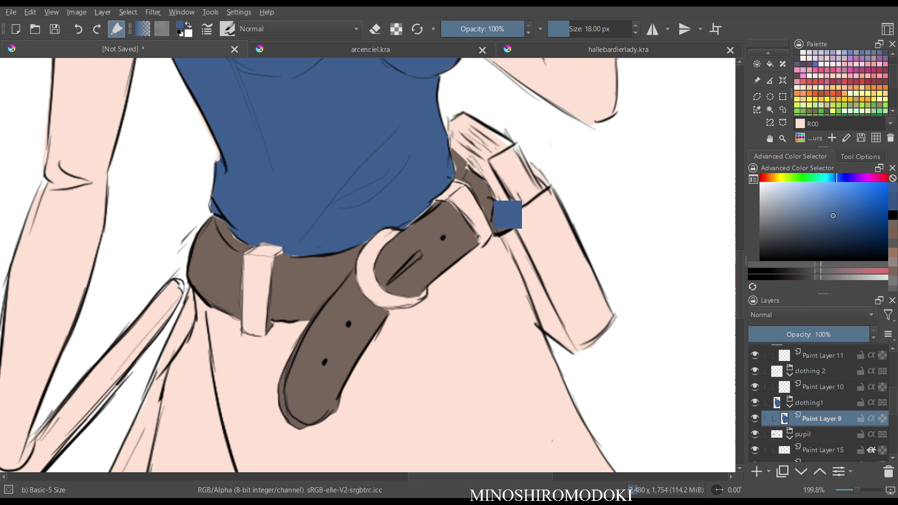
scroll(823, 402, up, 4)
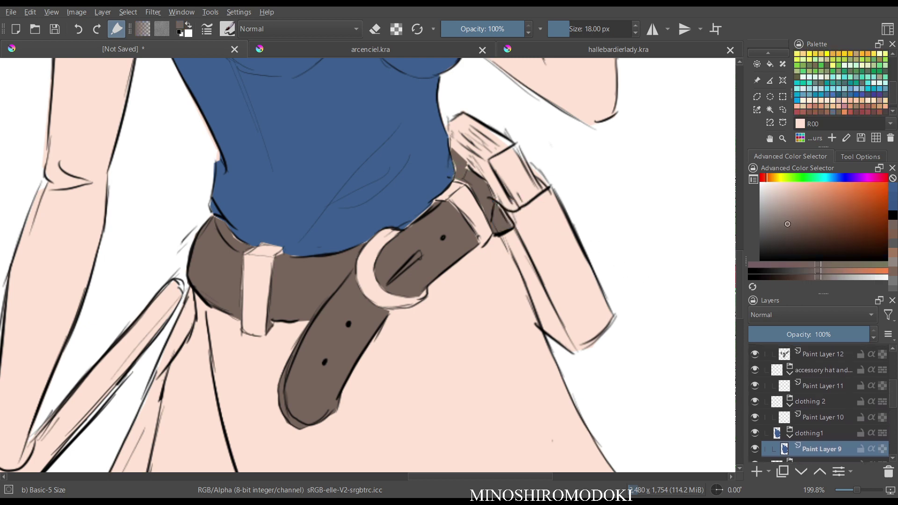
click(822, 425)
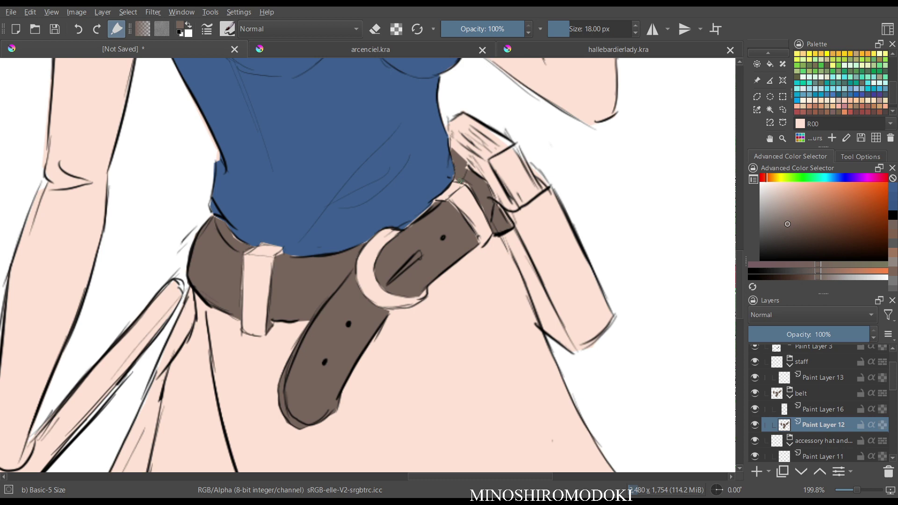
drag(469, 178, 471, 171)
scroll(538, 159, down, 3)
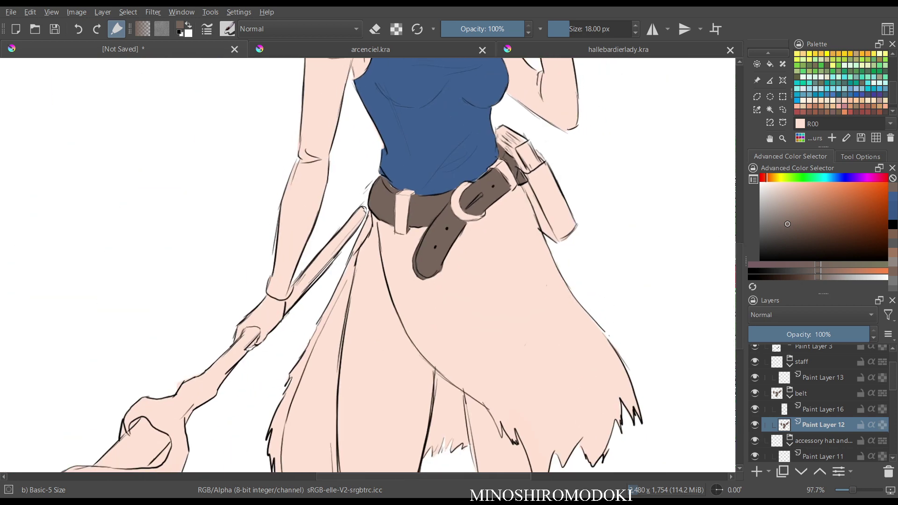
On Paint Layer 16, choose a dark grey and make an outline selection around the book holster hanging at the hip.
scroll(511, 257, up, 3)
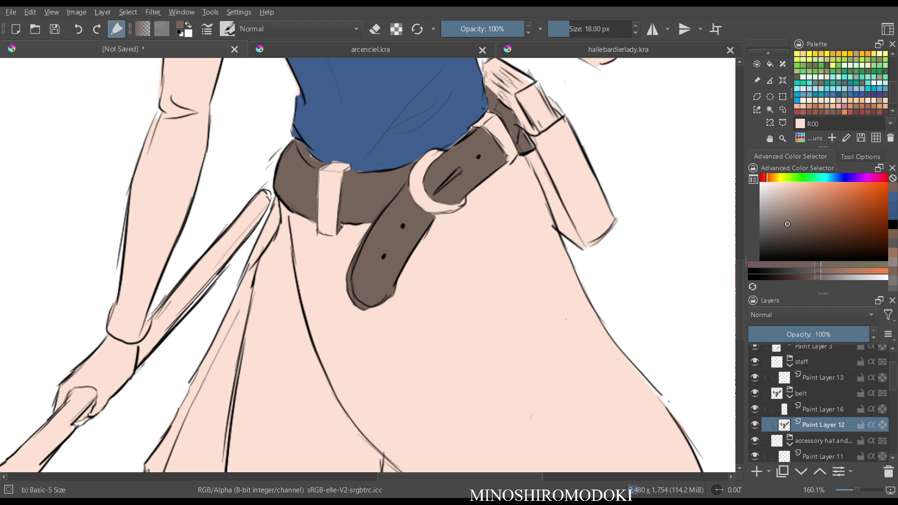
click(823, 409)
mouse_move(788, 224)
mouse_down()
mouse_move(765, 224)
mouse_move(763, 236)
mouse_up()
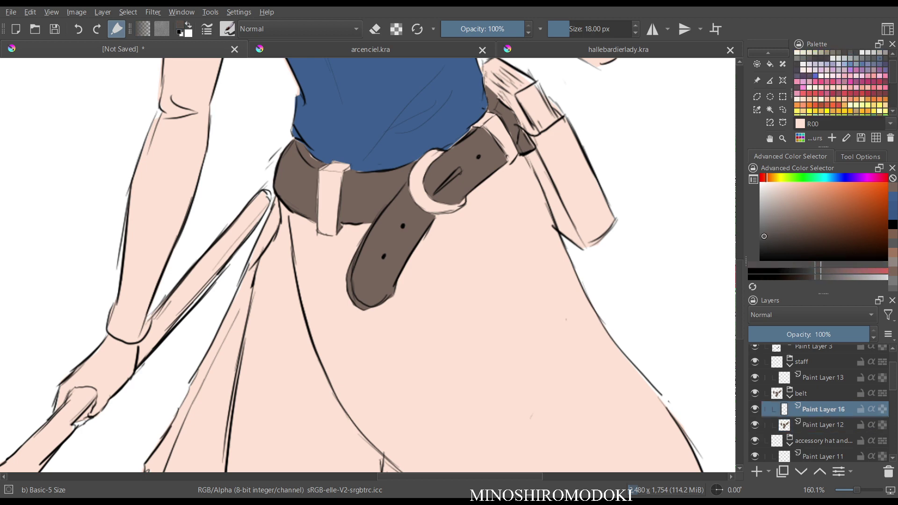
scroll(571, 233, up, 2)
drag(585, 145, 427, 250)
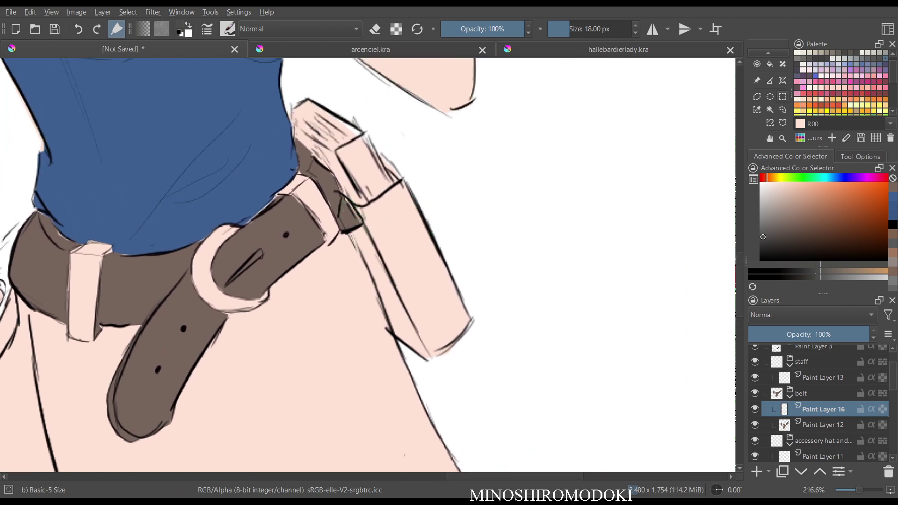
click(783, 123)
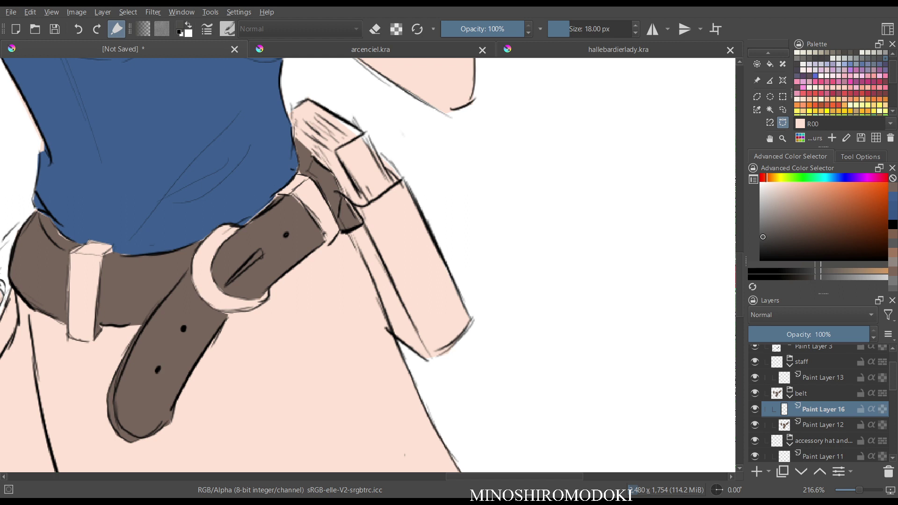
click(345, 197)
key(Return)
Fill the selected book holster with dark grey, check it in the mirrored view and clear the selection.
key(f)
key(shift+BackSpace)
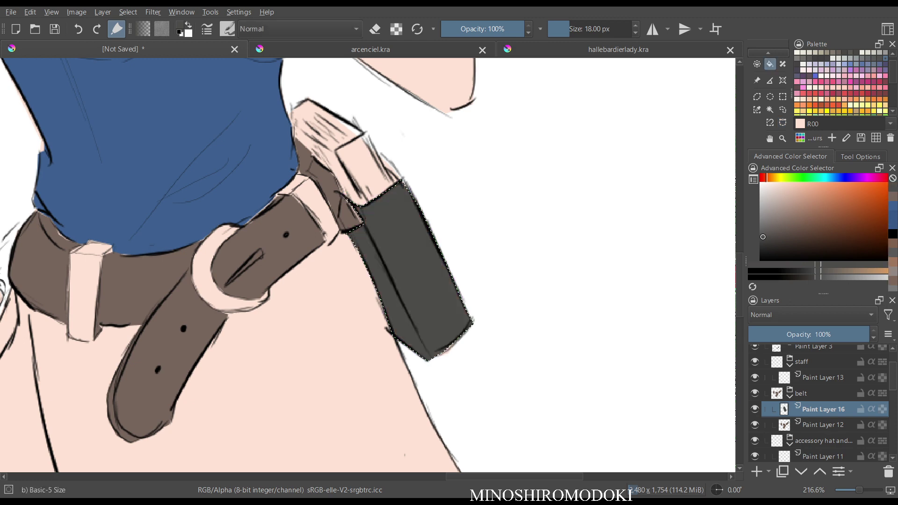
key(m)
key(m)
scroll(440, 231, down, 4)
scroll(439, 230, up, 3)
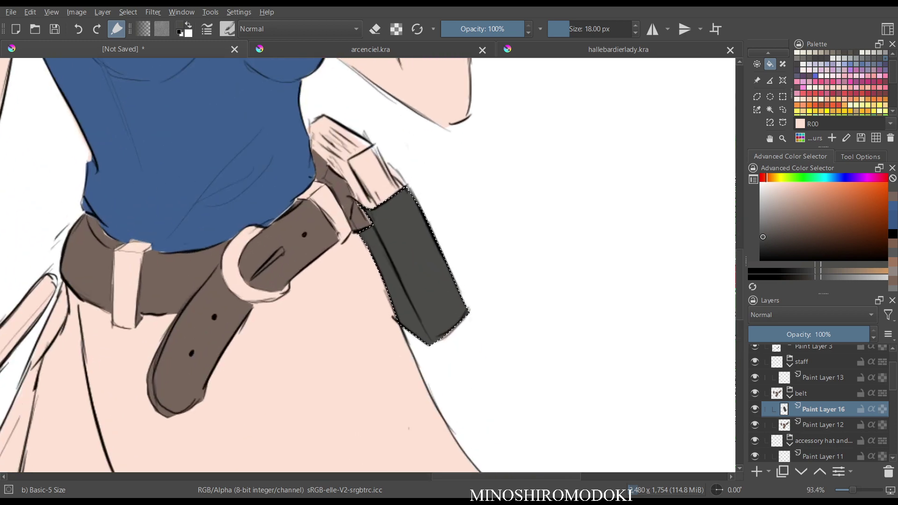
drag(440, 230, 451, 300)
key(ctrl+shift+a)
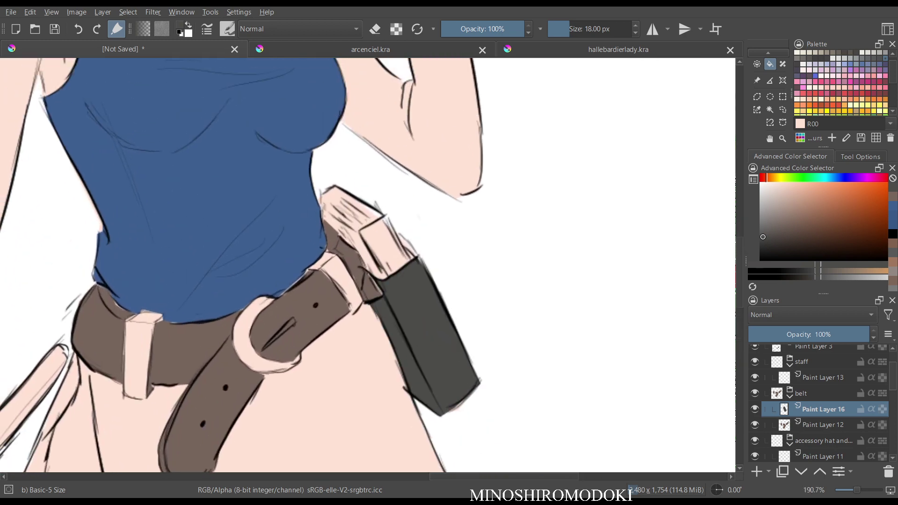
Choose a brown, add a paint layer above Paint Layer 16 and outline the book's cover above the holster as a selection.
drag(770, 177, 767, 177)
drag(800, 222, 806, 217)
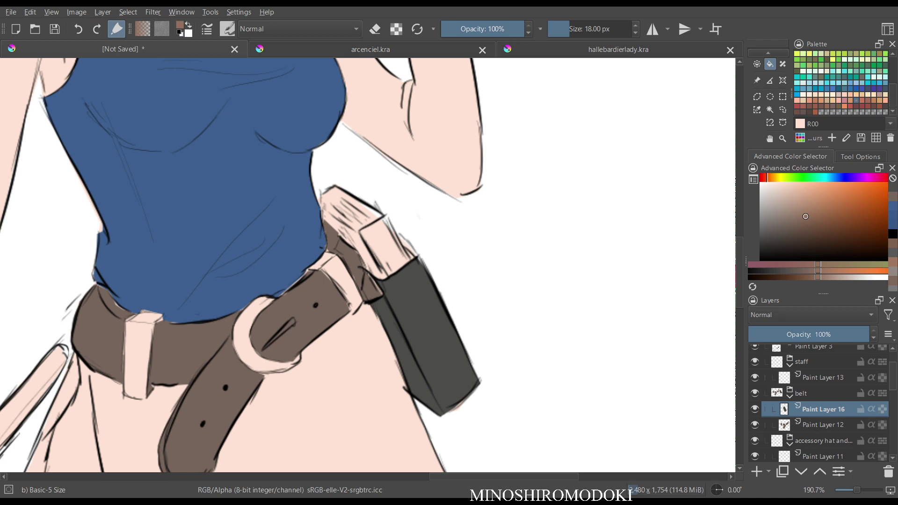
key(Insert)
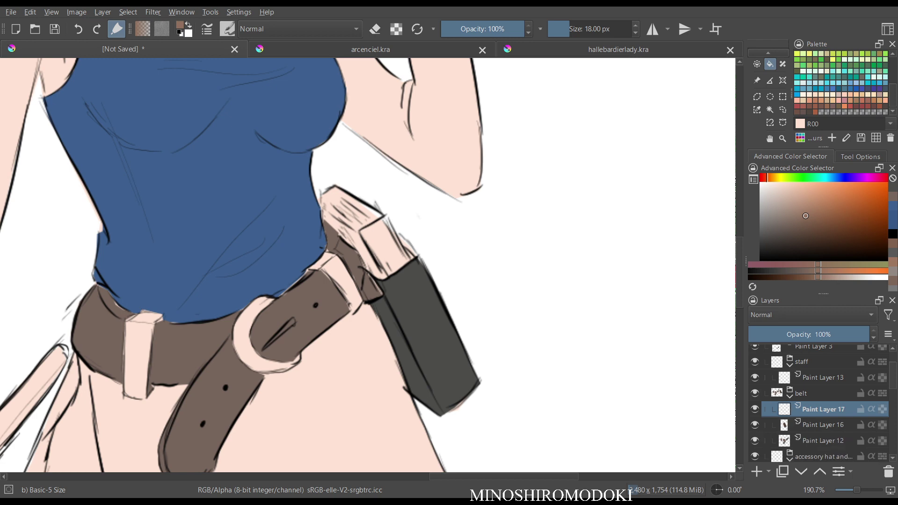
click(782, 122)
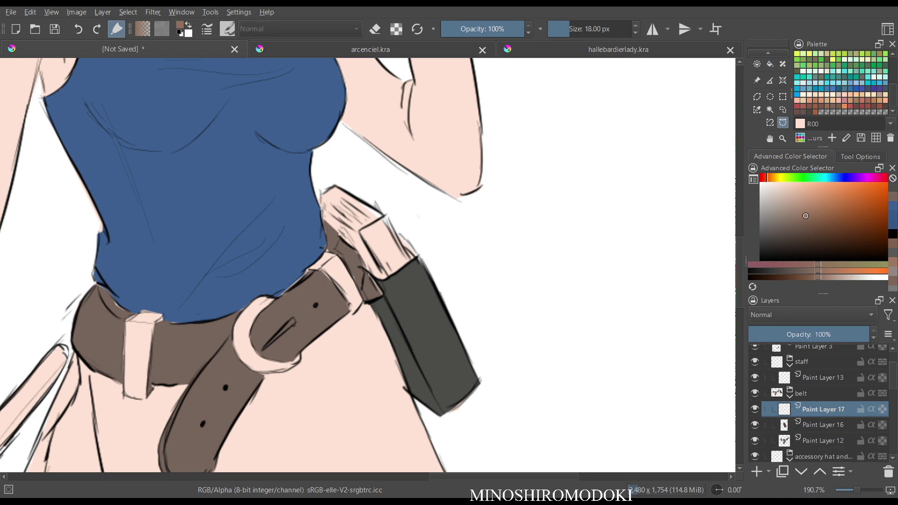
click(359, 230)
click(358, 231)
click(369, 238)
Try to fill the selected book cover with medium brown, check it in the mirrored view and undo the fill.
key(f)
click(369, 238)
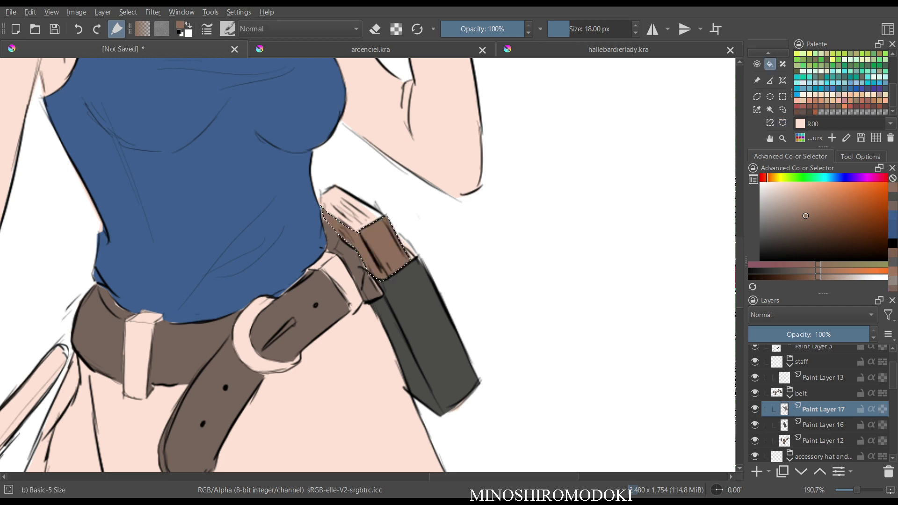
key(m)
key(m)
scroll(421, 257, down, 2)
key(ctrl+z)
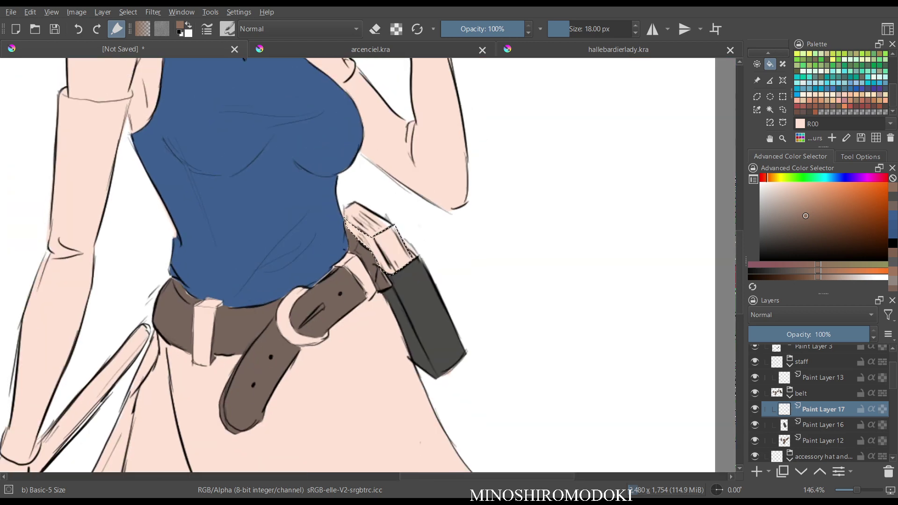
Lighten the brown, fill the selected book cover with it, check the mirrored view and clear the selection.
key(l)
key(l)
key(shift+BackSpace)
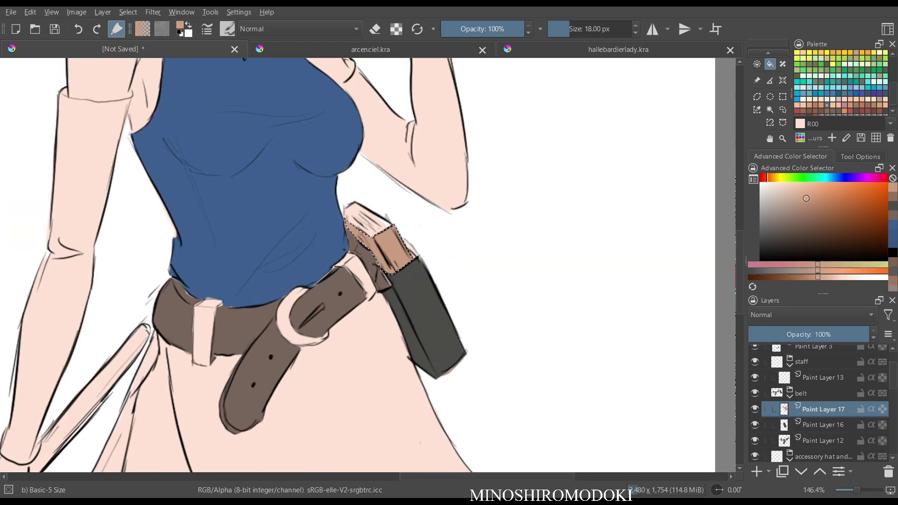
key(m)
key(m)
scroll(463, 239, down, 2)
scroll(456, 251, up, 3)
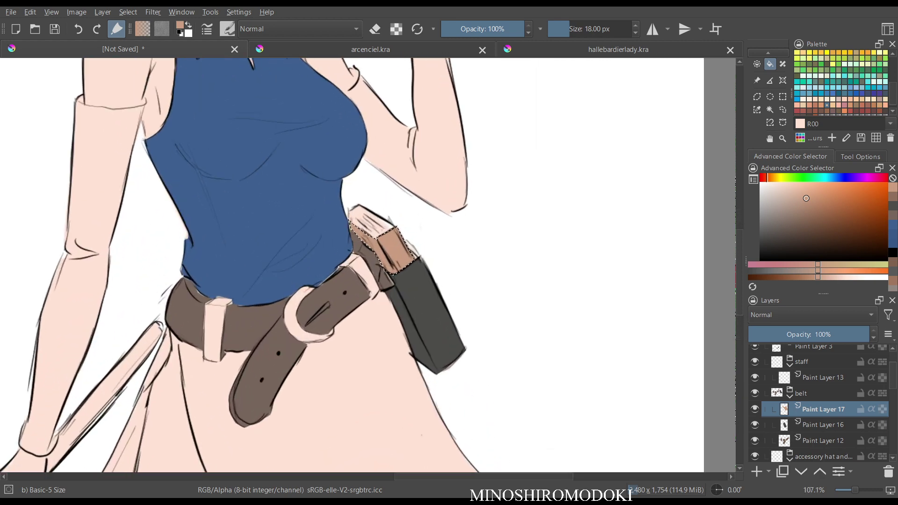
key(ctrl+shift+a)
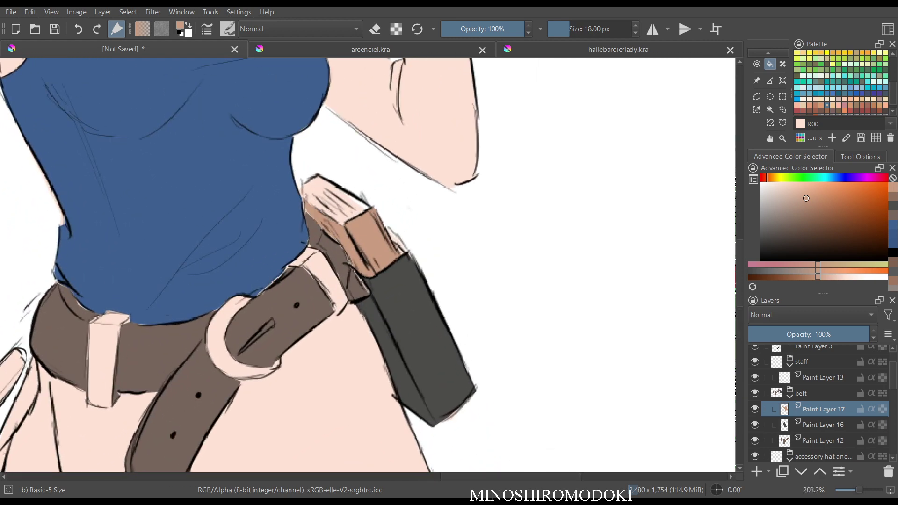
Pick a yellow from the palette, lighten it to a pale tone and outline the book's page block as a selection.
click(856, 58)
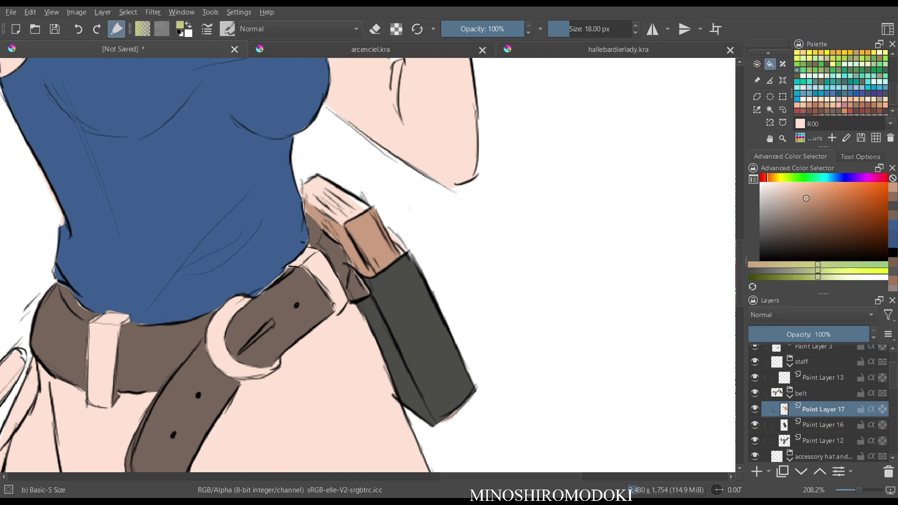
click(838, 58)
click(827, 58)
key(shift+l)
key(shift+l)
key(shift+l)
key(shift+l)
key(shift+l)
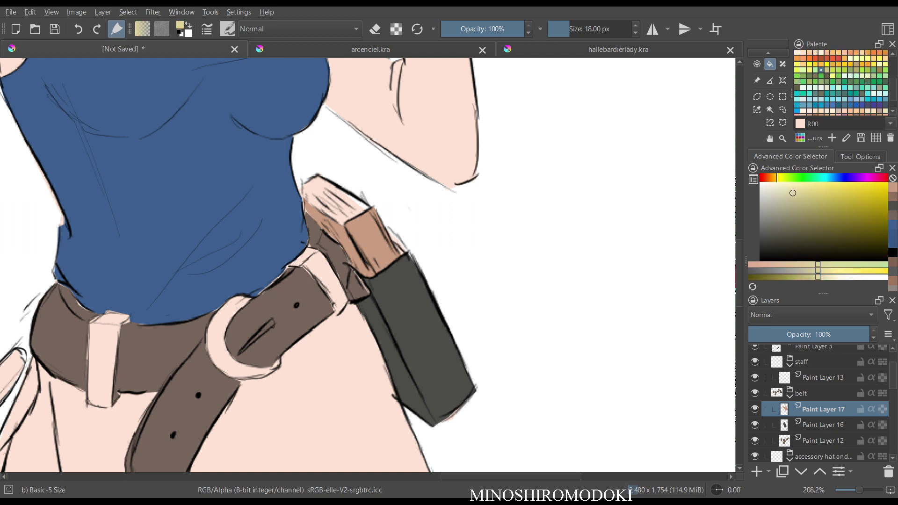
click(782, 122)
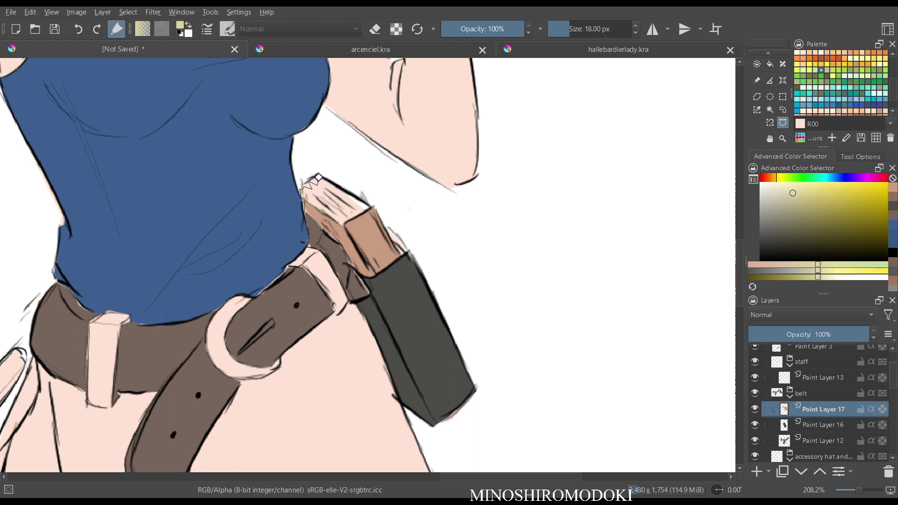
click(344, 226)
click(352, 214)
click(318, 178)
Try to fill the selected page block with the pale yellow and undo the fill.
key(f)
click(317, 180)
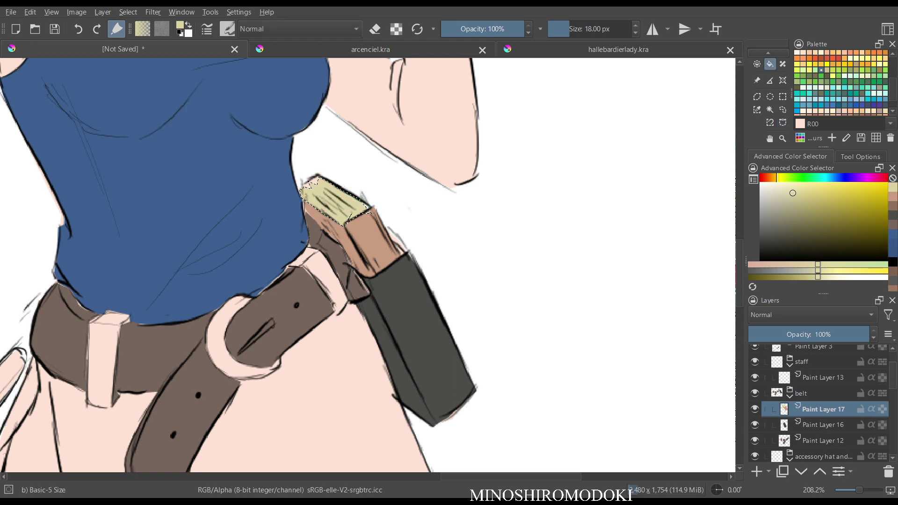
scroll(423, 185, down, 3)
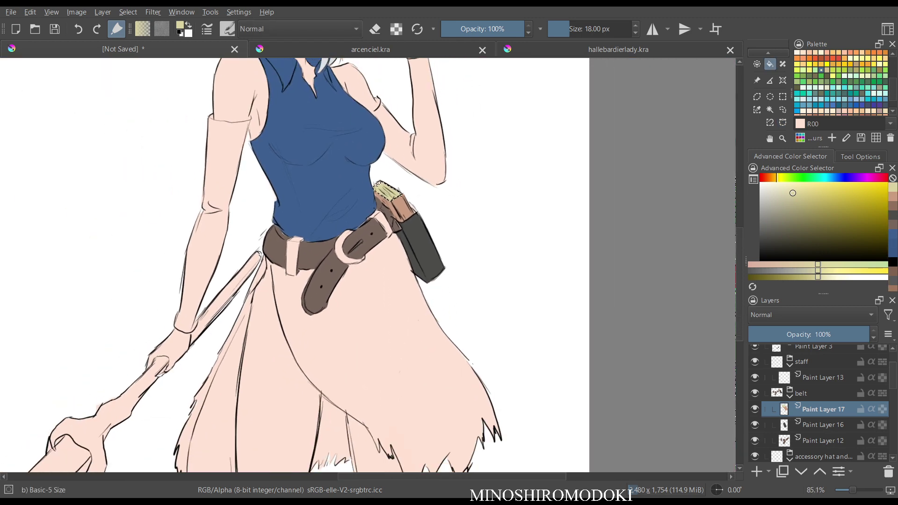
key(ctrl+z)
Fill the selected page block with a paler, less saturated cream on Paint Layer 17, check the mirrored view and clear the selection.
drag(792, 193, 780, 187)
click(387, 191)
key(m)
key(m)
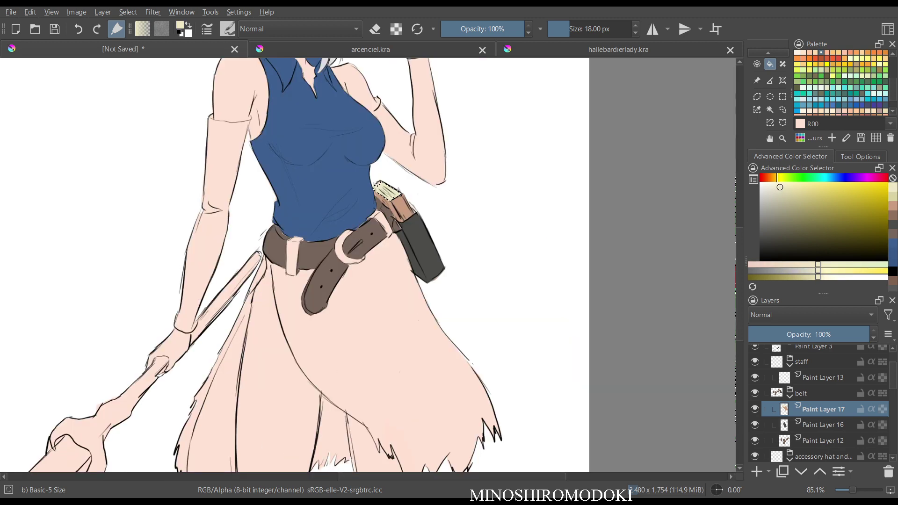
scroll(409, 145, up, 5)
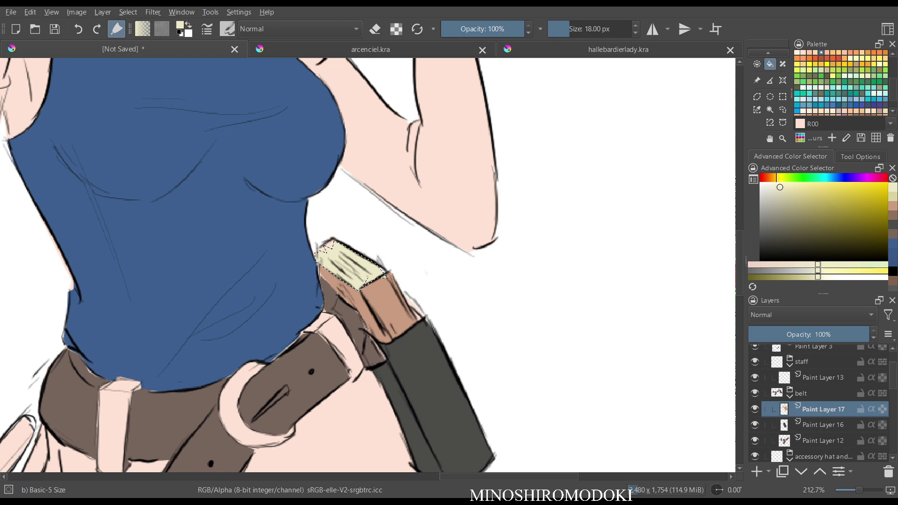
key(ctrl+shift+a)
scroll(478, 229, down, 6)
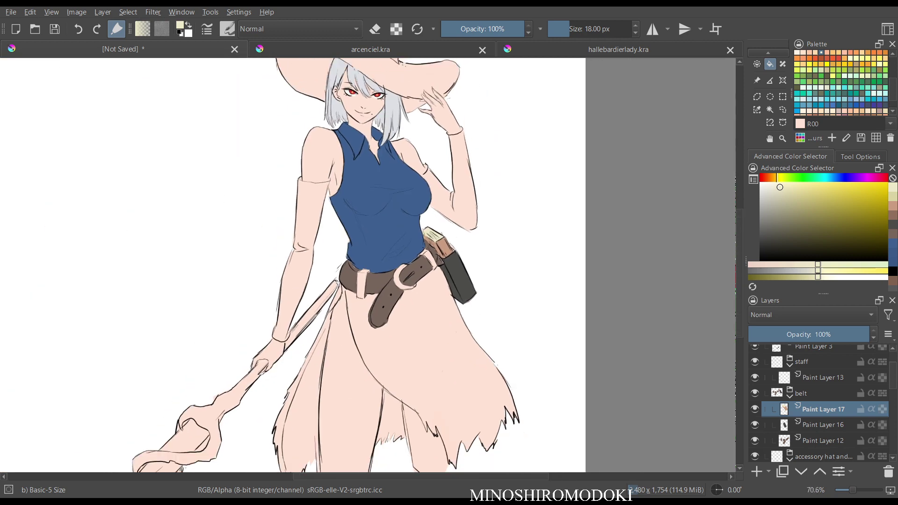
scroll(440, 192, down, 1)
scroll(475, 328, up, 1)
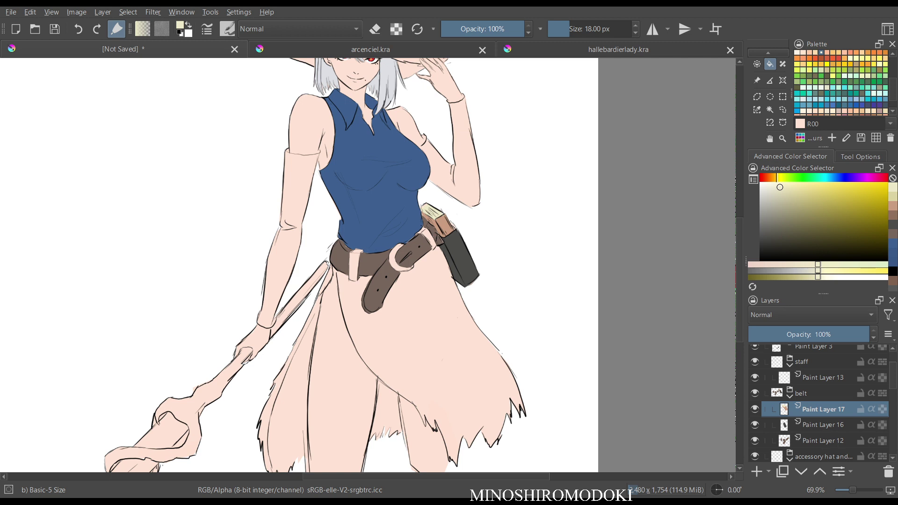
Put Paint Layer 12 and Paint Layer 16 each into a group of its own inside the belt group.
click(823, 440)
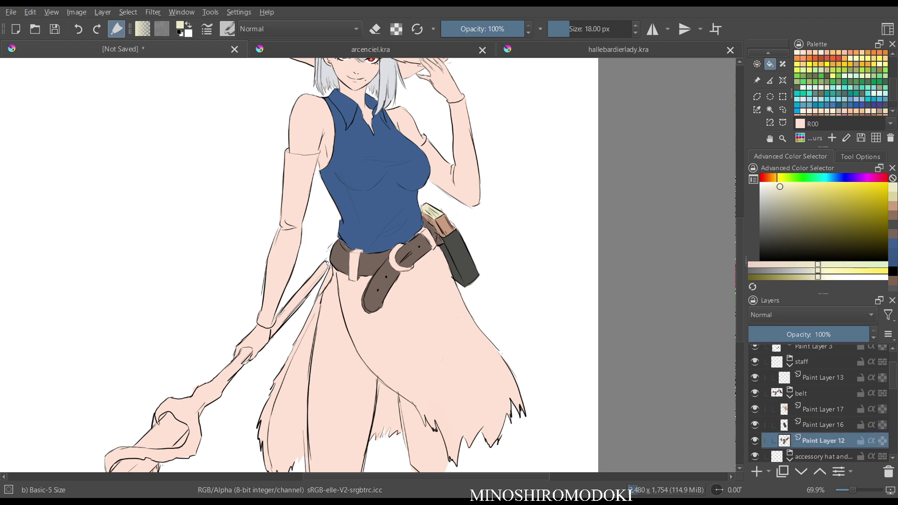
key(ctrl+g)
click(823, 425)
key(ctrl+g)
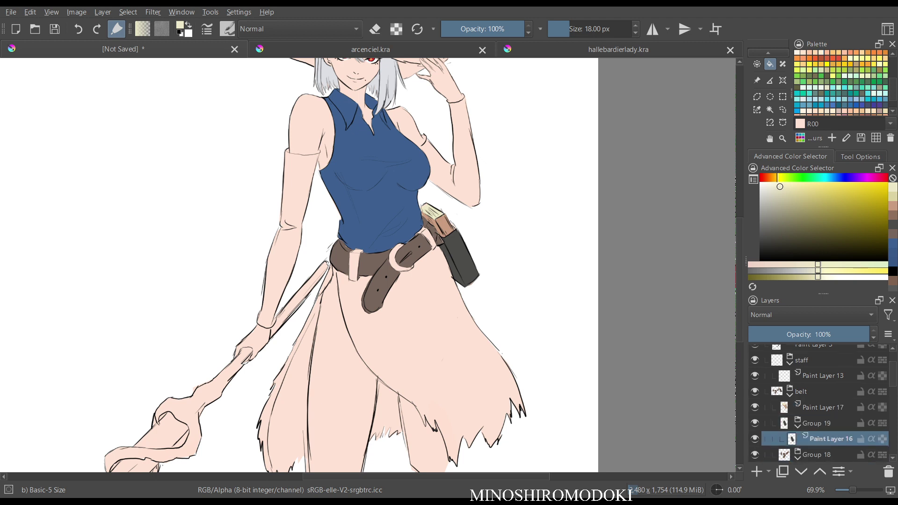
Put Paint Layer 17 into a group of its own and add a new paint layer in its own group at the top of the belt group.
click(822, 409)
key(ctrl+g)
key(Page_Up)
key(Page_Up)
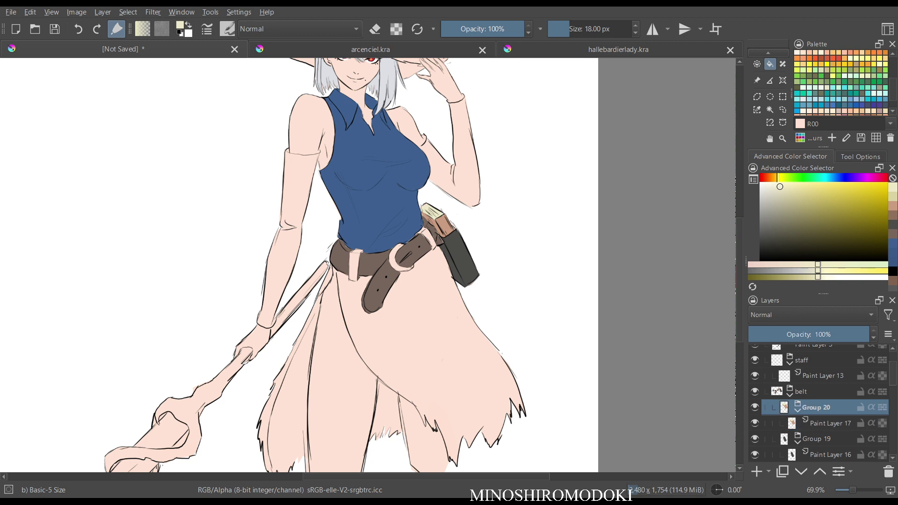
key(Insert)
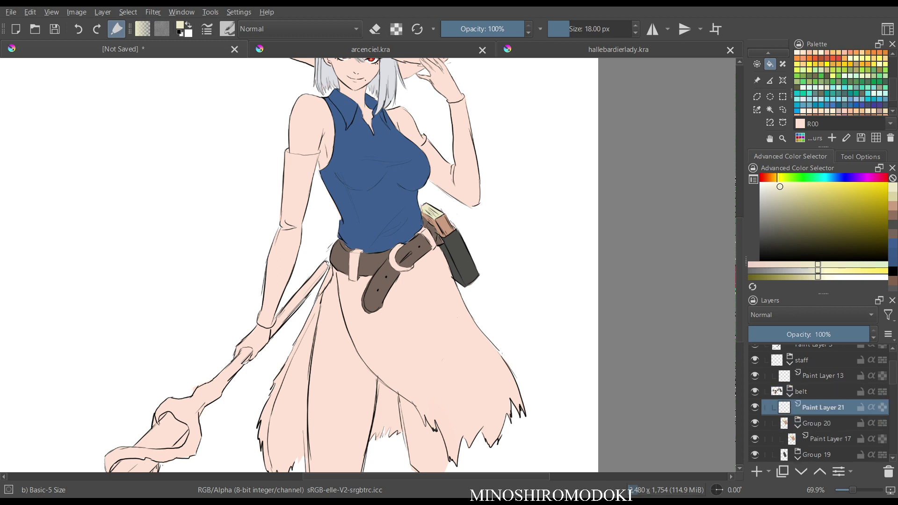
key(ctrl+g)
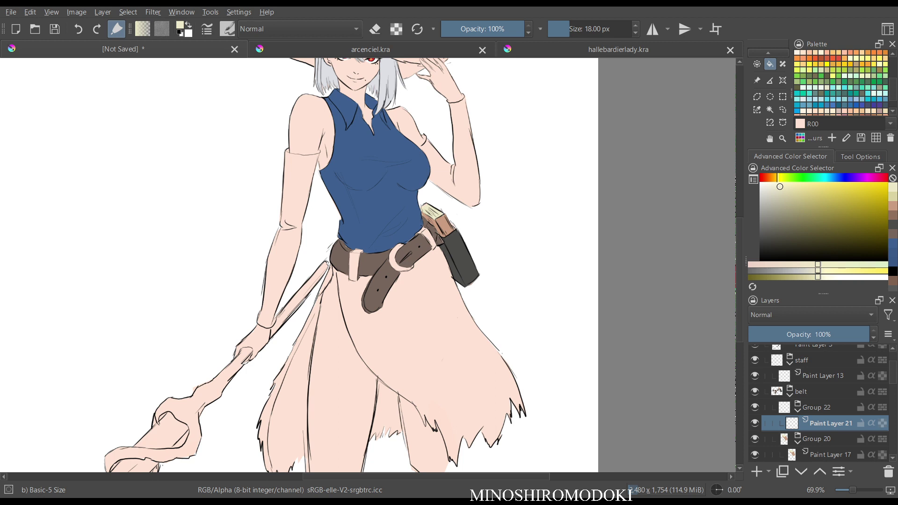
Choose a soft yellow and outline the two belt loops and the round buckle with its prong as one magnetic selection.
mouse_move(777, 178)
mouse_down()
mouse_move(786, 178)
mouse_move(776, 177)
mouse_up()
drag(831, 190, 833, 187)
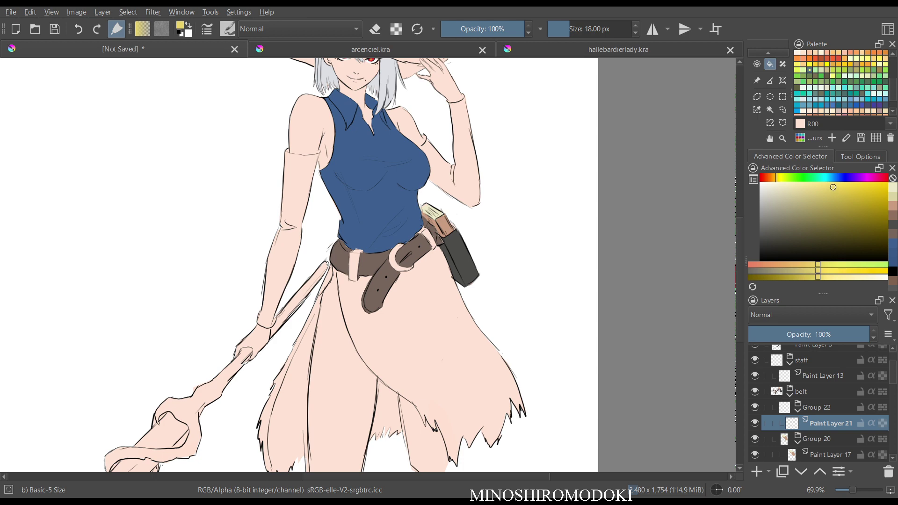
scroll(372, 311, up, 3)
drag(372, 253, 371, 377)
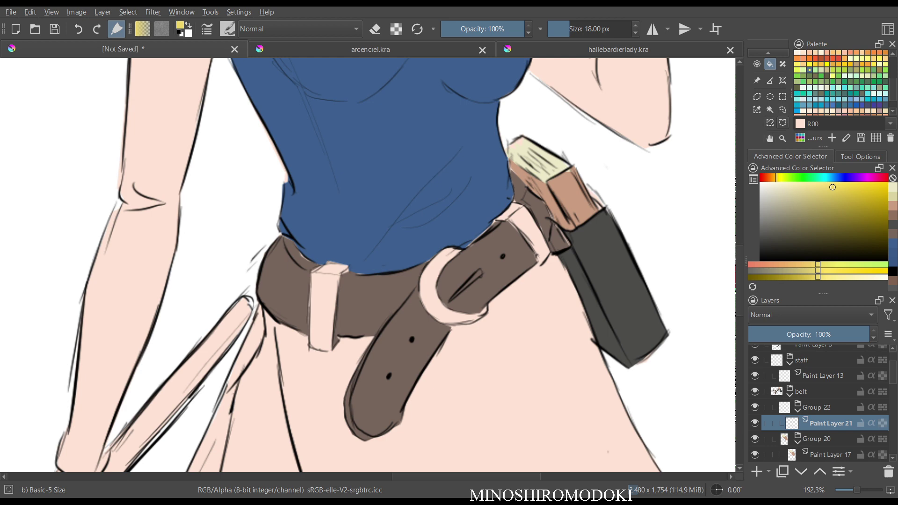
click(782, 123)
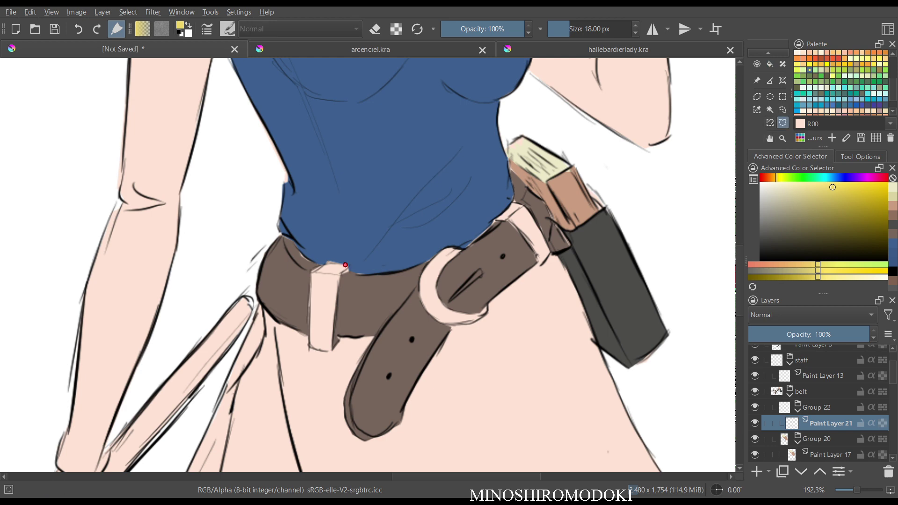
click(312, 271)
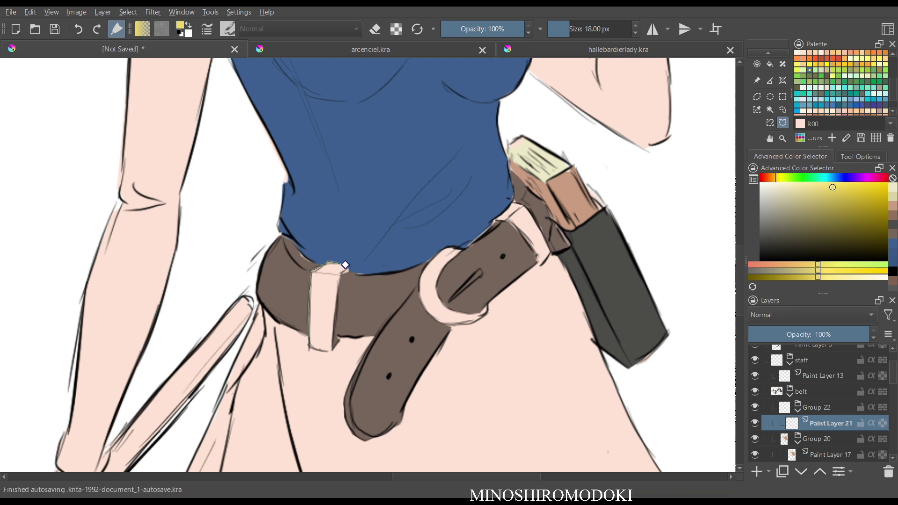
click(332, 351)
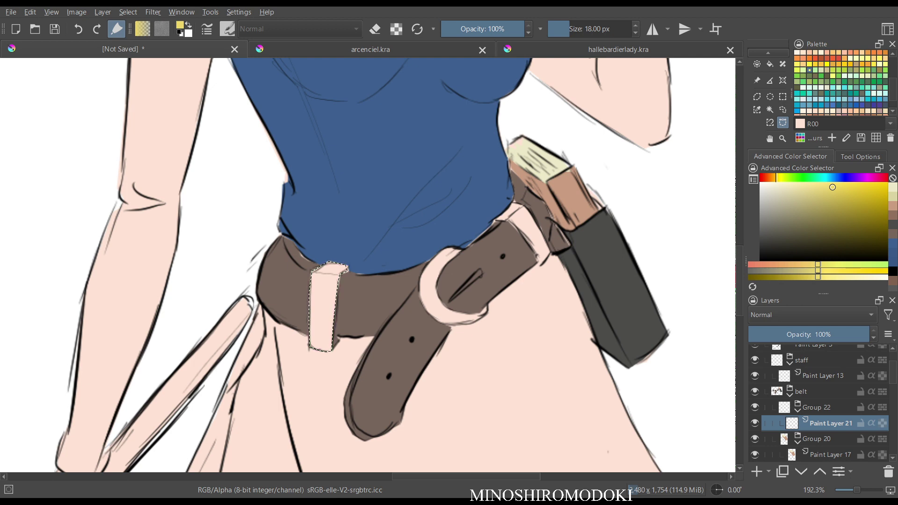
click(464, 249)
click(513, 204)
click(513, 204)
Fill the selected buckle and belt loops with the soft yellow on Paint Layer 21 and check the mirrored view.
key(f)
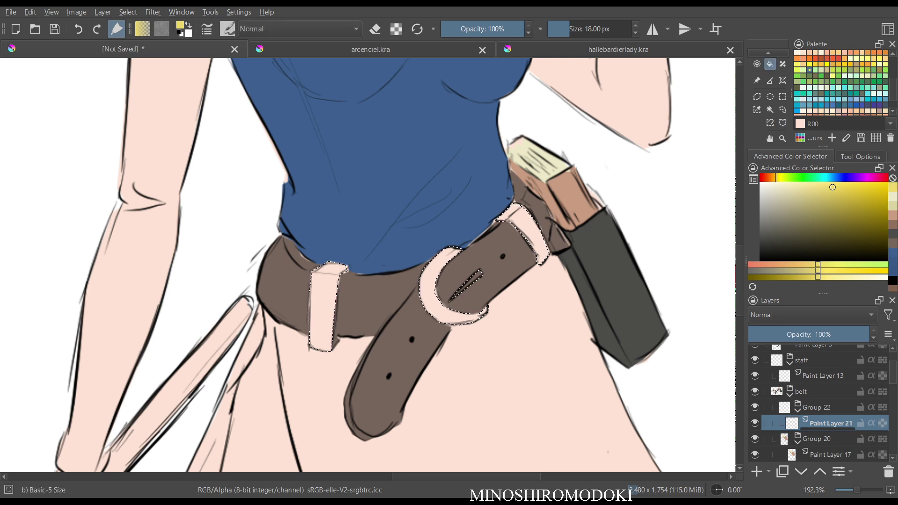
click(543, 258)
key(m)
key(m)
scroll(454, 285, down, 3)
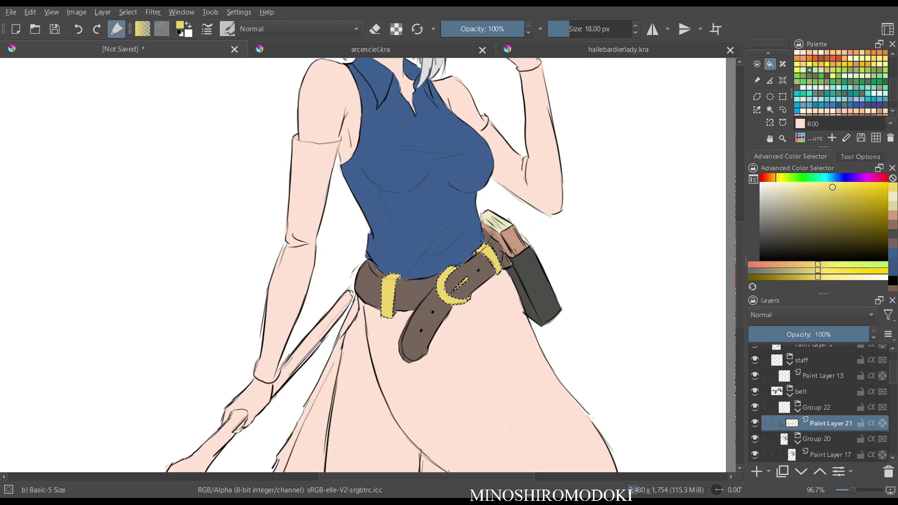
Replace the buckle fill with a paler yellow, check the mirrored view and undo that fill.
click(874, 58)
click(884, 58)
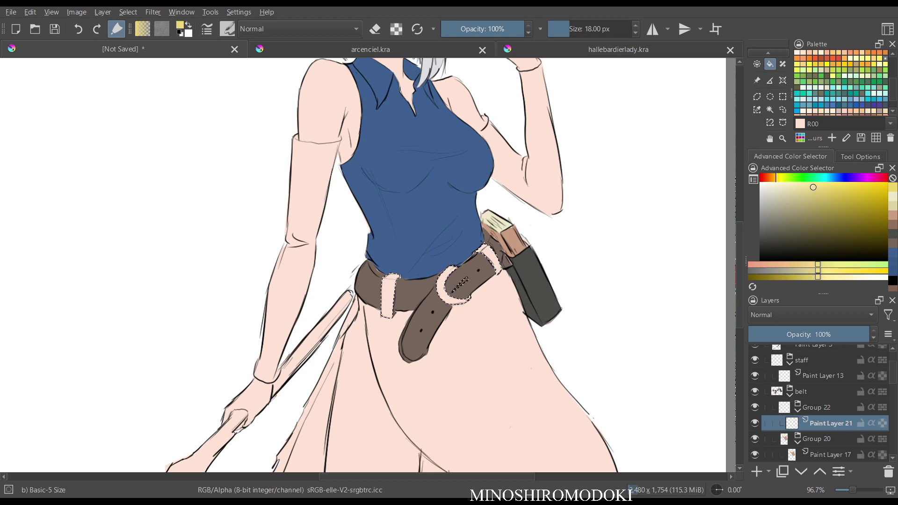
key(shift+BackSpace)
key(m)
key(m)
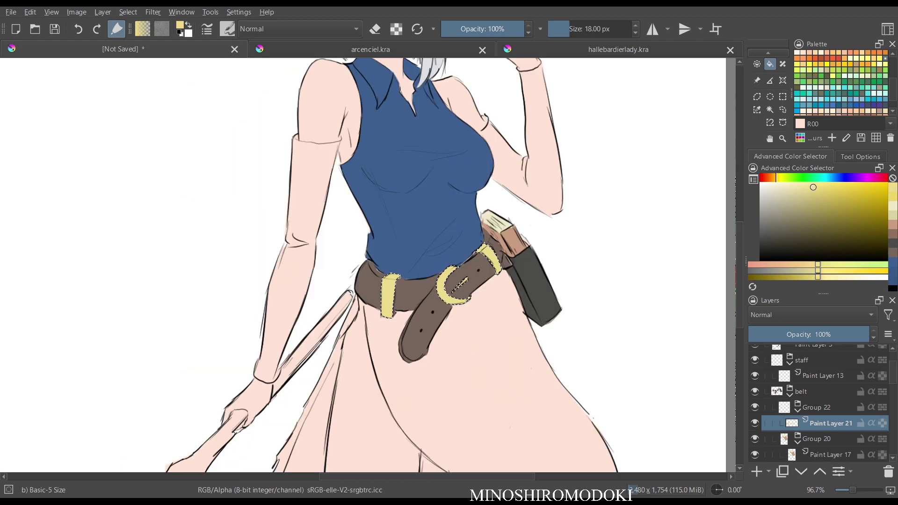
scroll(457, 341, up, 2)
key(ctrl+z)
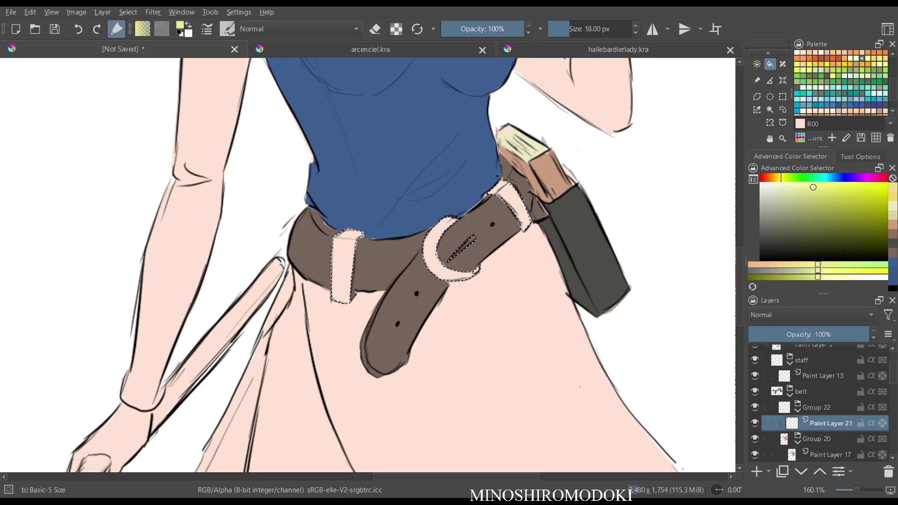
Try a bright saturated yellow on the selected buckle and loops, undo it and try a more muted yellow.
click(862, 58)
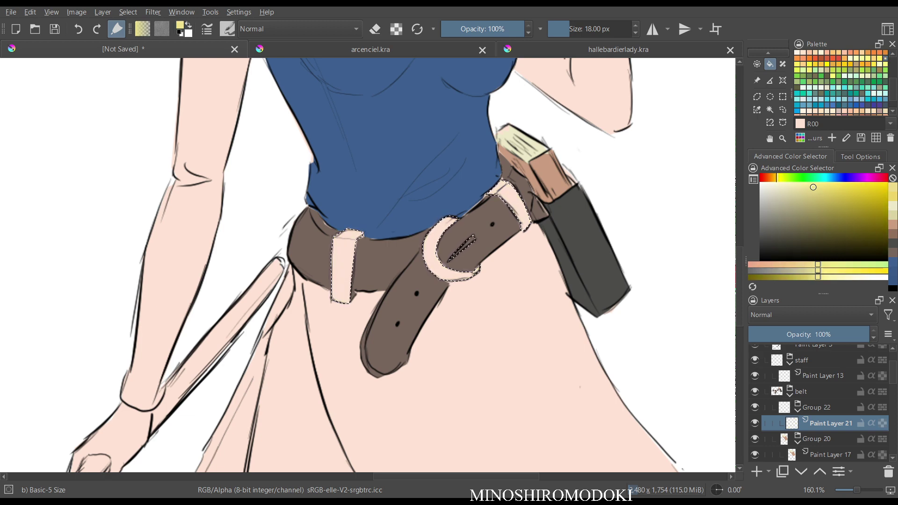
click(874, 64)
key(shift+BackSpace)
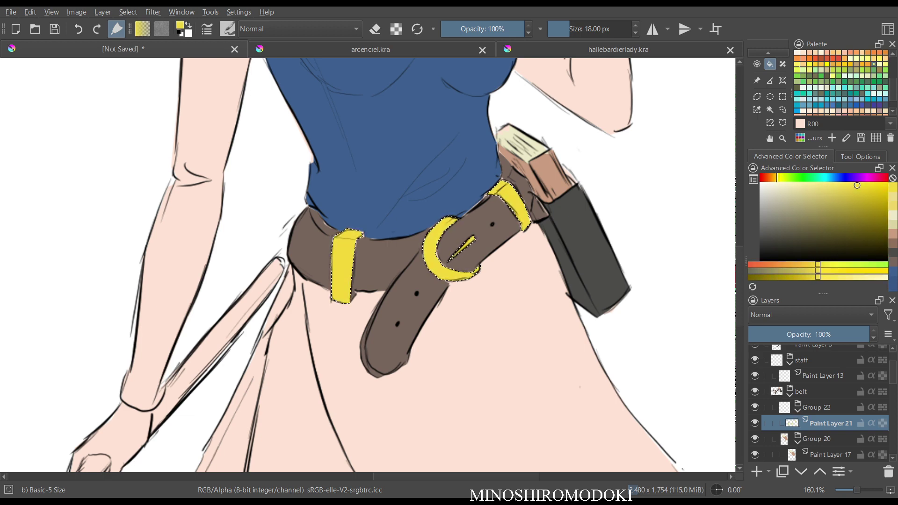
key(ctrl+z)
drag(856, 186, 817, 188)
key(shift+BackSpace)
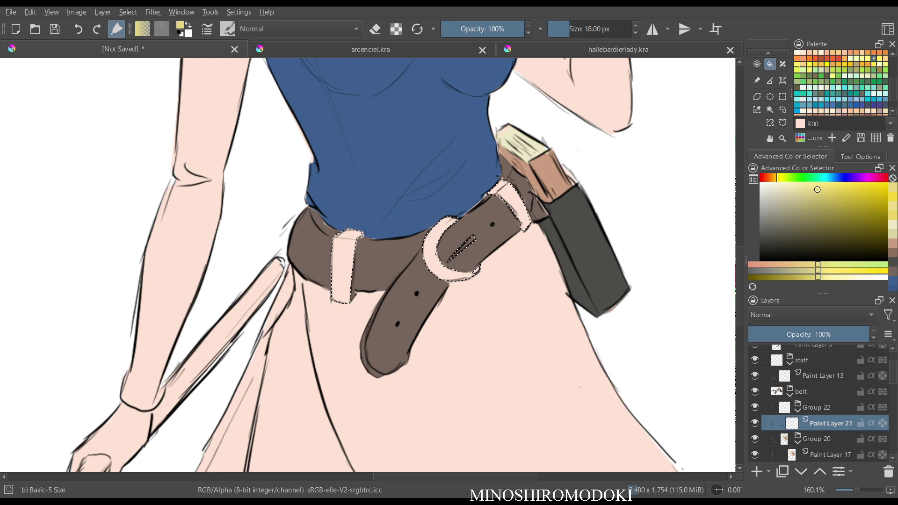
Shift the hue towards orange and try a light orange and a darker brownish gold fill on the buckle and loops.
drag(779, 177, 772, 177)
click(820, 189)
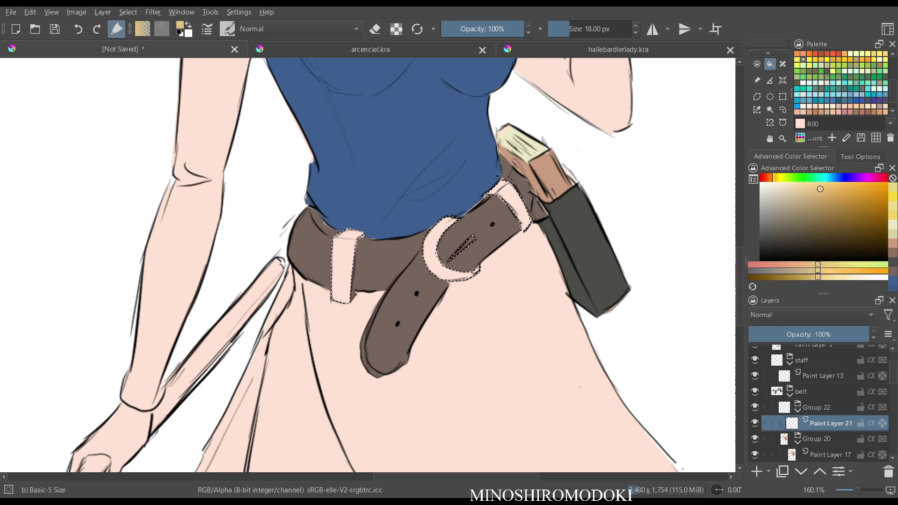
key(shift+BackSpace)
key(ctrl+z)
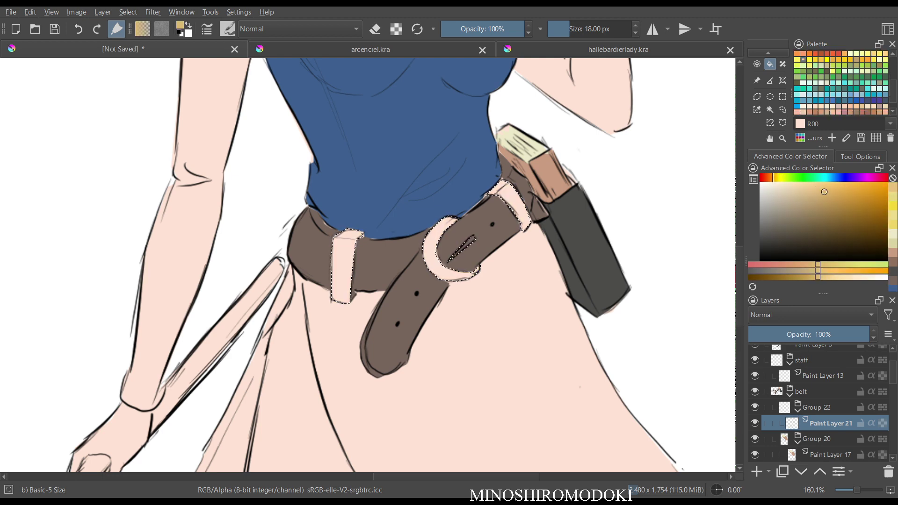
key(shift+BackSpace)
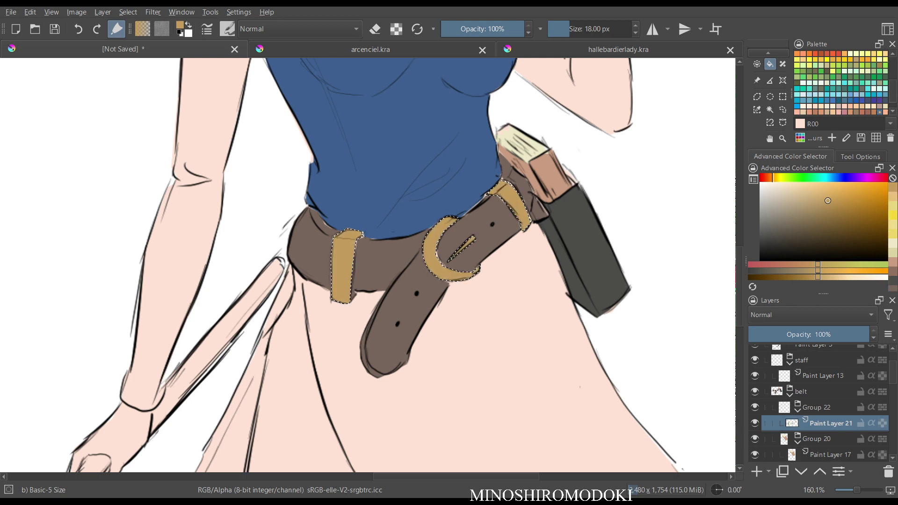
Mix a warm golden yellow in place of the brownish gold and fill the selected buckle and loops with it.
drag(773, 177, 782, 177)
mouse_move(828, 201)
mouse_down()
mouse_move(826, 191)
mouse_move(856, 197)
mouse_up()
drag(783, 177, 775, 177)
drag(857, 197, 851, 185)
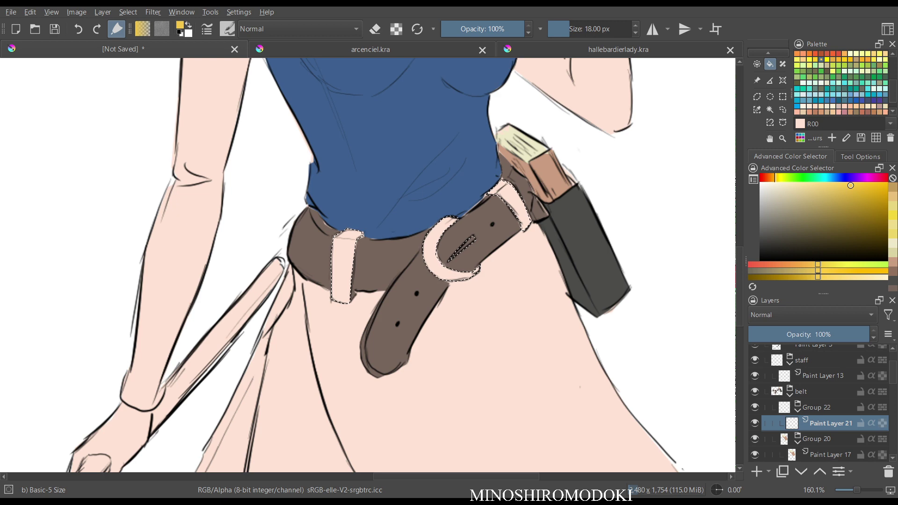
key(shift+BackSpace)
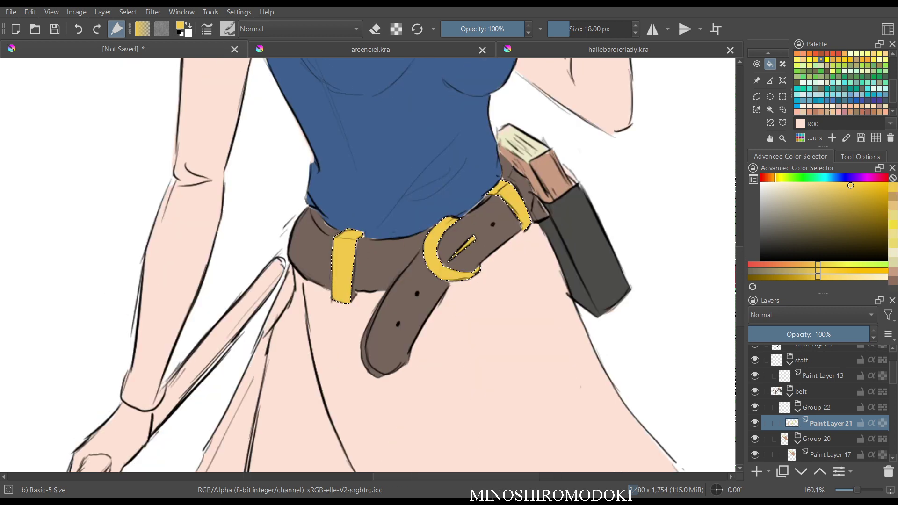
Clear the selection to judge the whole figure, and undo both the deselection and the golden yellow fill.
scroll(563, 173, down, 6)
drag(563, 173, 483, 295)
key(ctrl+shift+a)
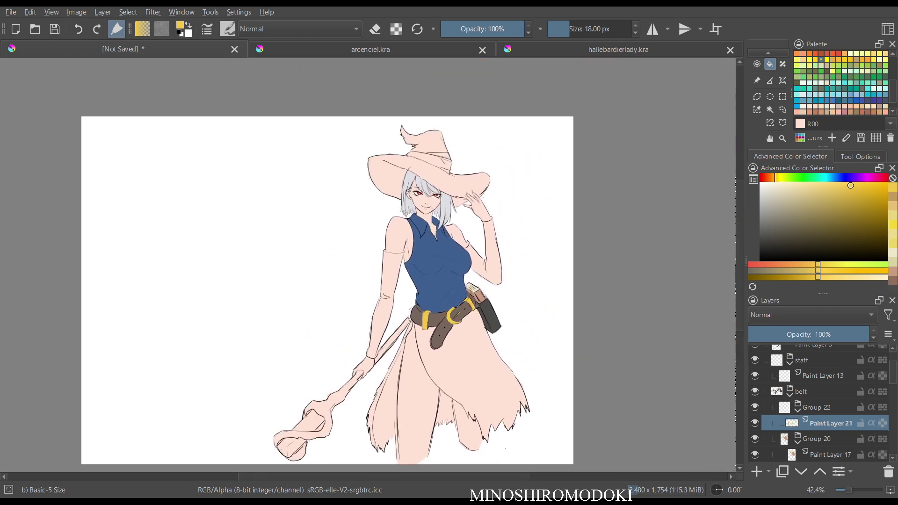
scroll(480, 355, up, 2)
key(ctrl+z)
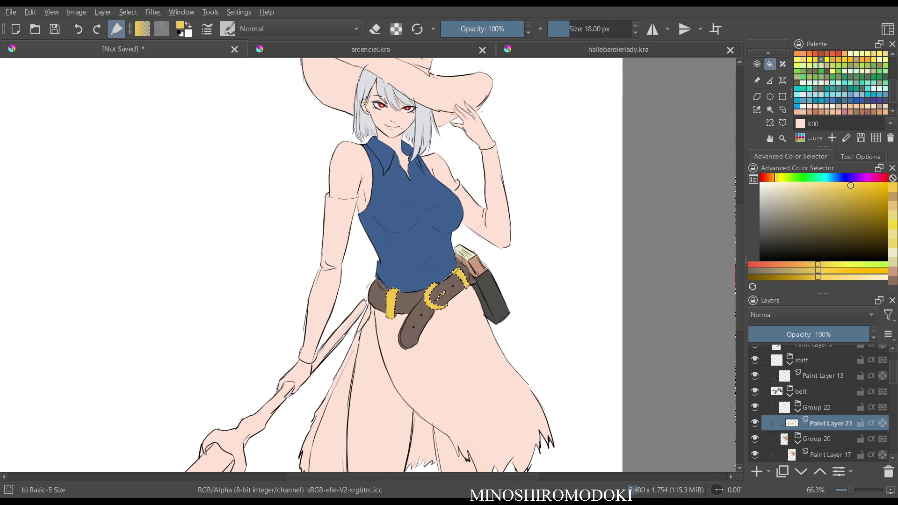
key(ctrl+z)
Fill the selected buckle and belt loops with a light silvery grey on Paint Layer 21 and clear the selection.
click(763, 197)
click(762, 194)
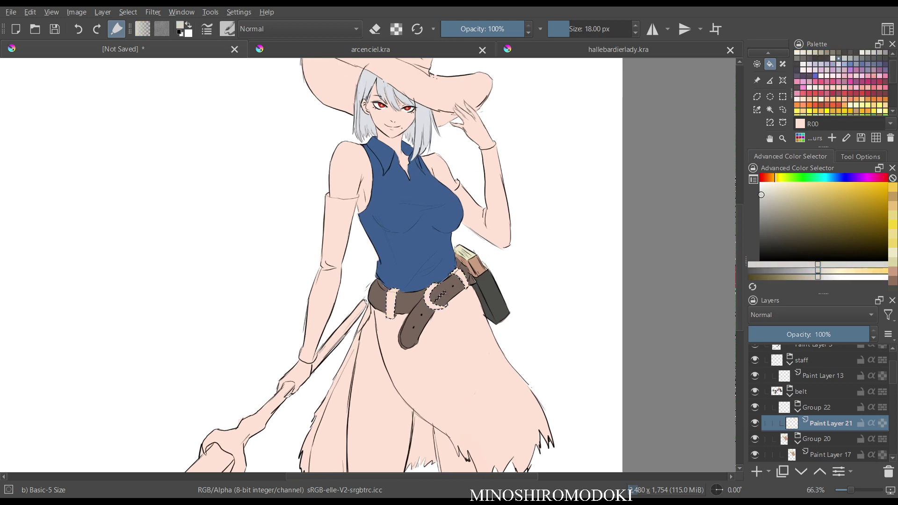
key(shift+BackSpace)
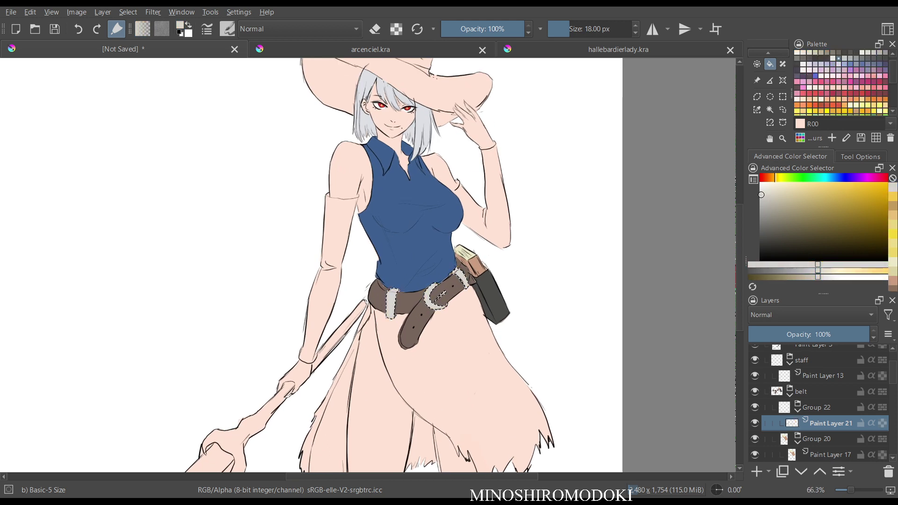
scroll(486, 360, up, 3)
drag(443, 181, 487, 260)
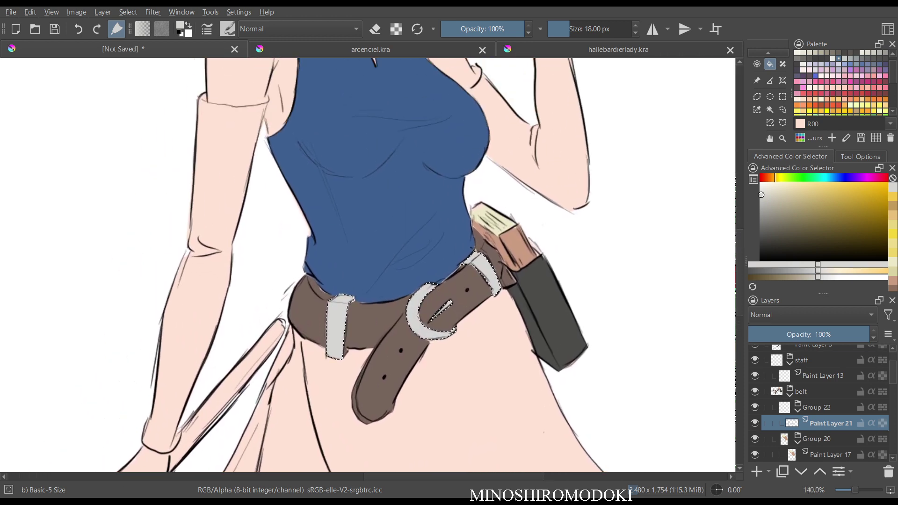
key(ctrl+shift+a)
Paint black belt holes on the front of the belt with the brush on Paint Layer 3 and check the mirrored view.
key(b)
scroll(823, 403, up, 3)
click(813, 384)
drag(788, 213, 760, 260)
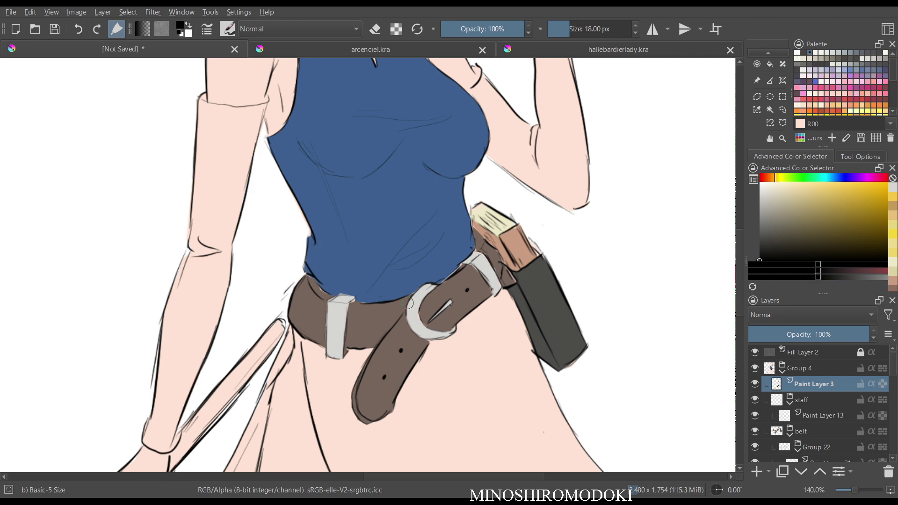
right_click(358, 288)
click(419, 293)
click(305, 310)
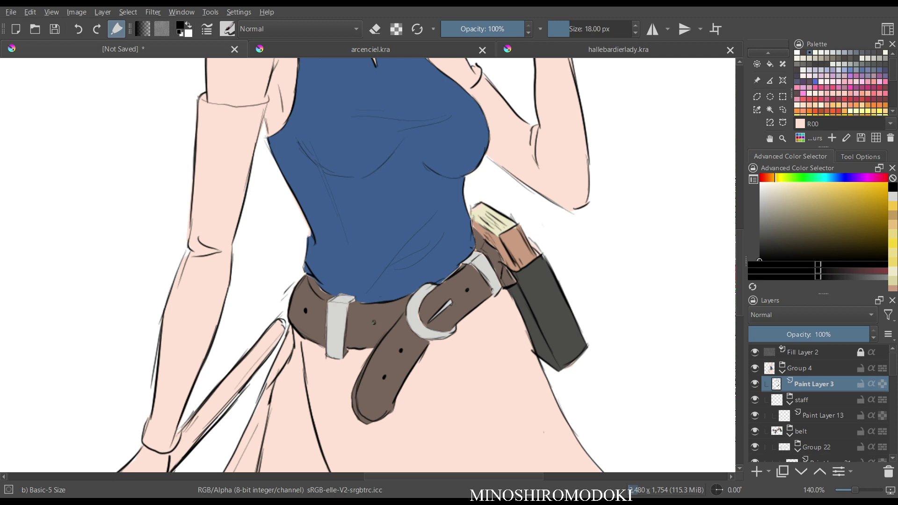
key(m)
key(m)
drag(495, 218, 432, 326)
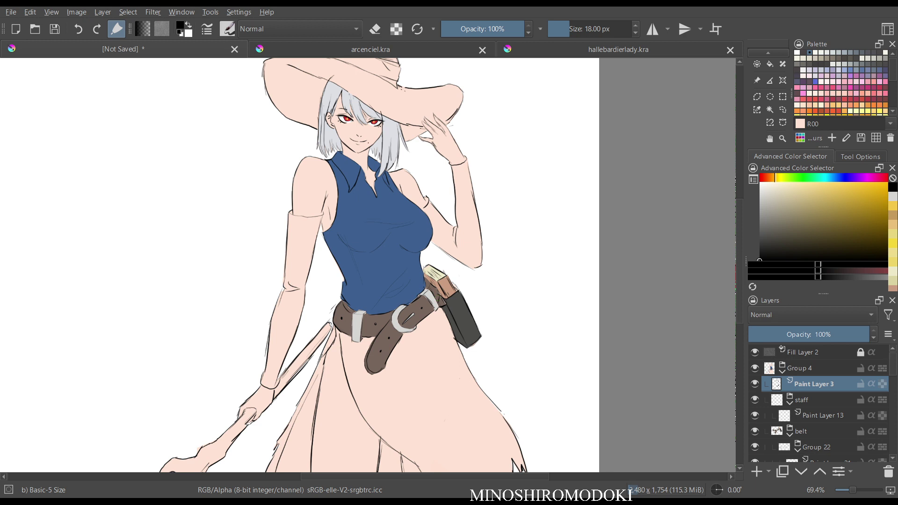
Collapse the belt group in the layer stack and make Paint Layer 11 in the hat accessory group the active layer.
click(824, 415)
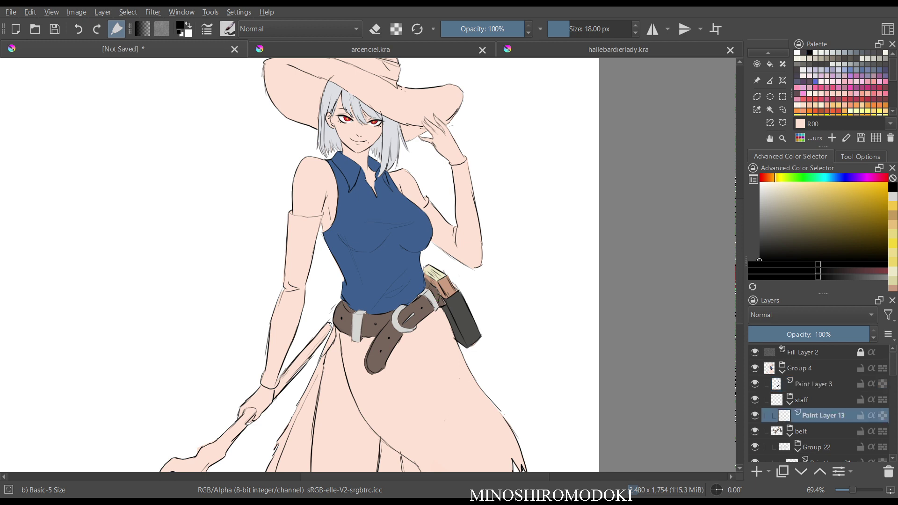
click(823, 447)
scroll(823, 421, down, 2)
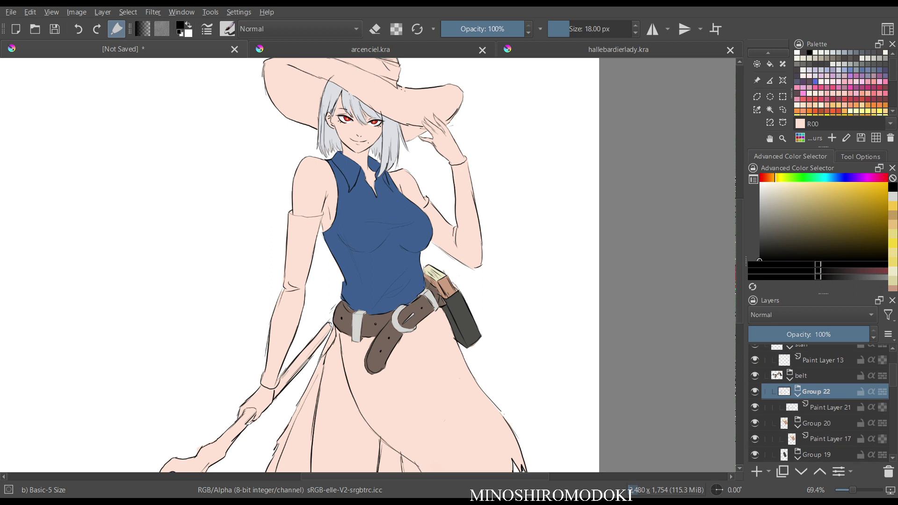
scroll(823, 403, down, 3)
scroll(823, 402, up, 2)
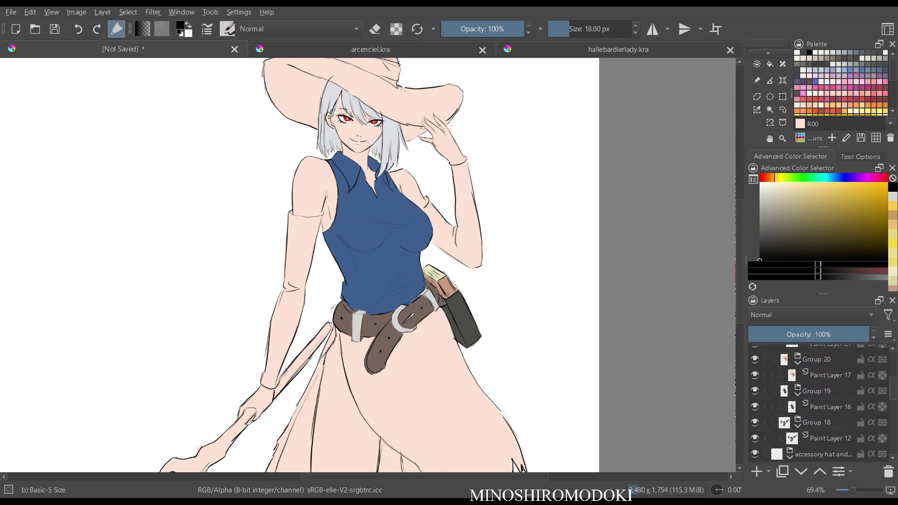
click(789, 349)
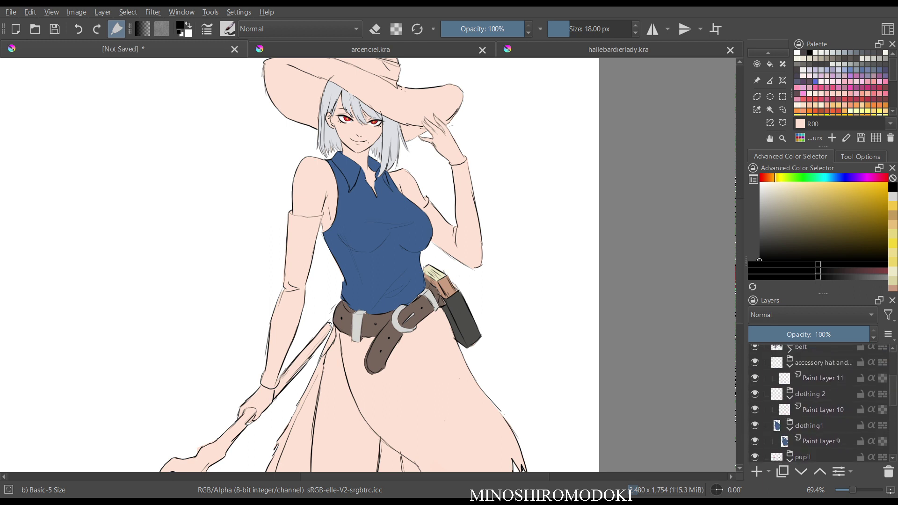
scroll(823, 403, up, 3)
click(823, 405)
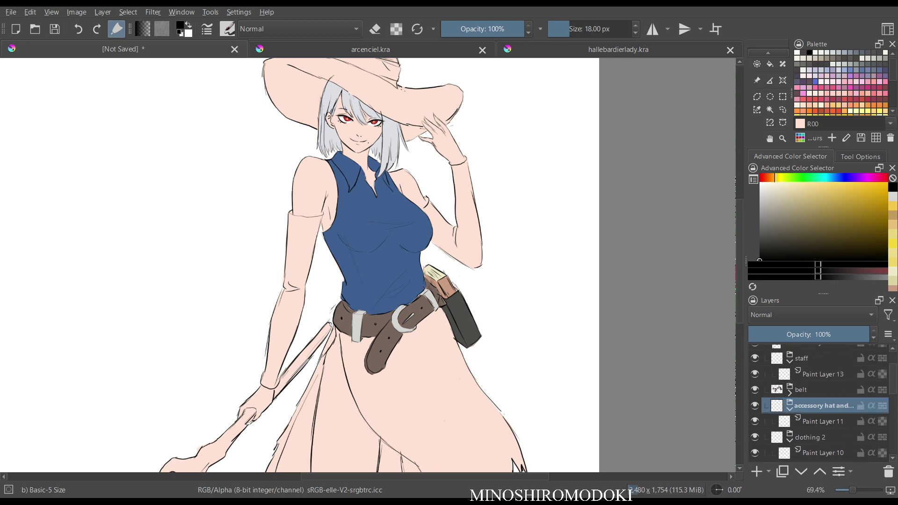
key(Down)
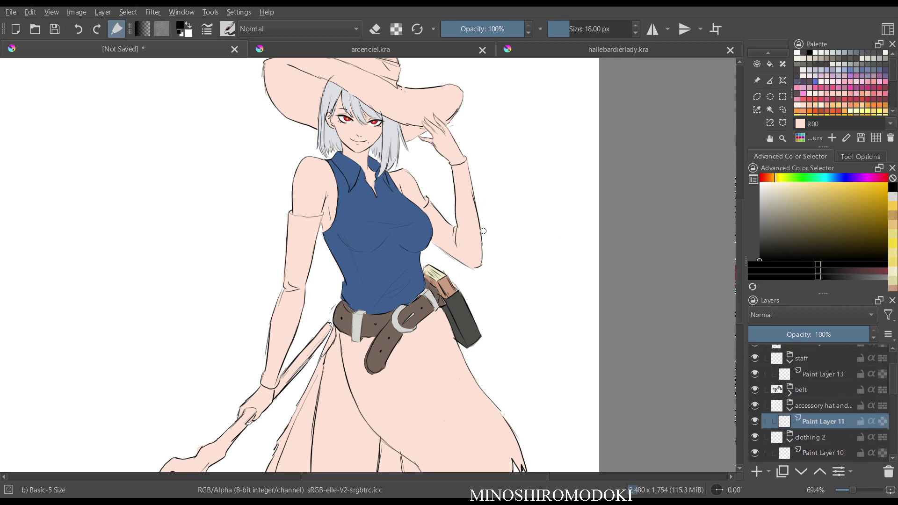
Choose a dark muted purple as the foreground colour for the witch's hat.
drag(424, 265, 471, 336)
drag(403, 220, 441, 285)
drag(441, 243, 439, 407)
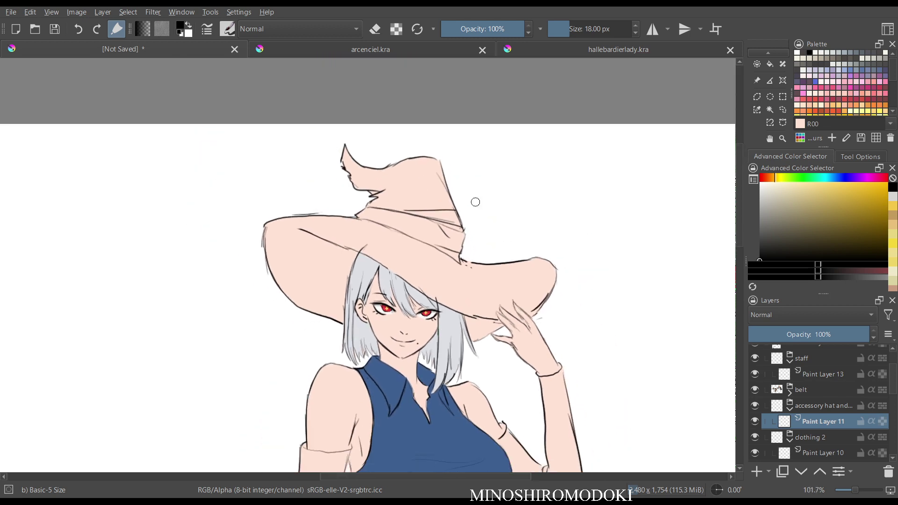
drag(616, 233, 616, 267)
scroll(513, 340, down, 2)
drag(646, 251, 644, 246)
drag(855, 178, 863, 177)
drag(788, 234, 798, 228)
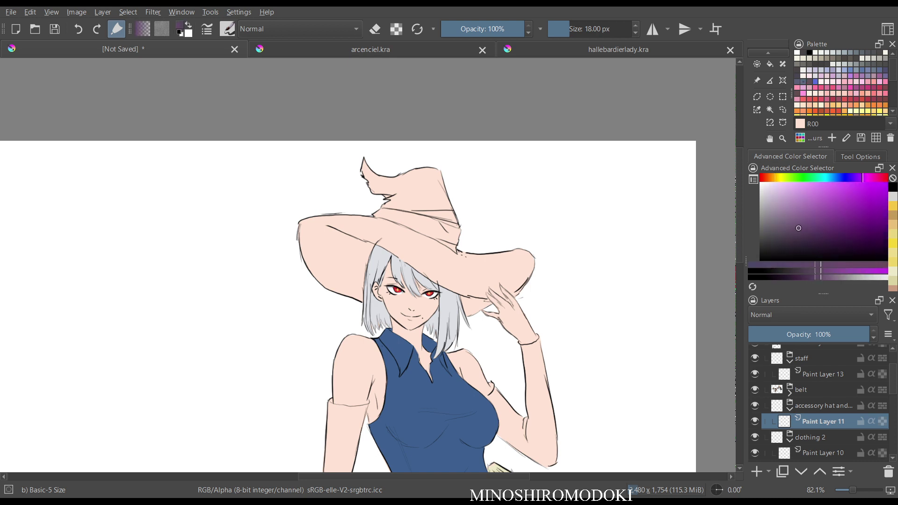
drag(543, 328, 542, 369)
drag(542, 370, 537, 222)
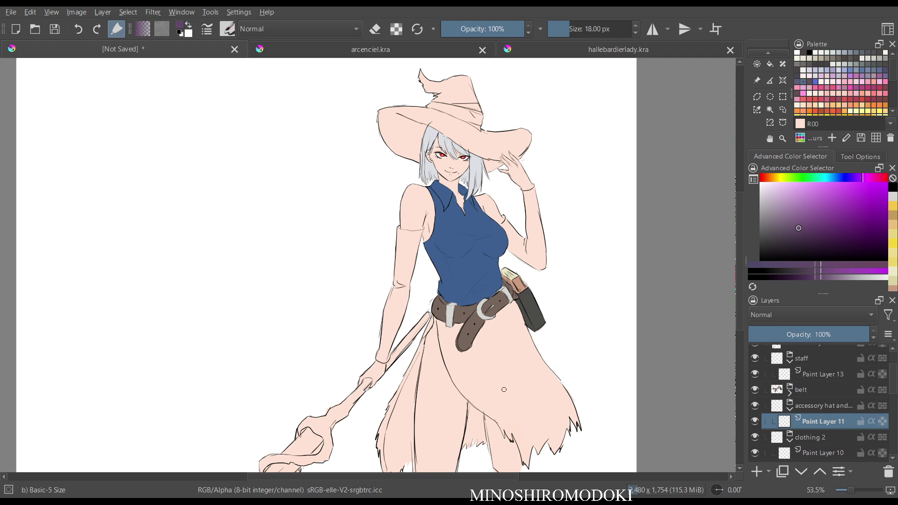
drag(465, 270, 476, 399)
drag(445, 296, 444, 272)
drag(431, 60, 446, 245)
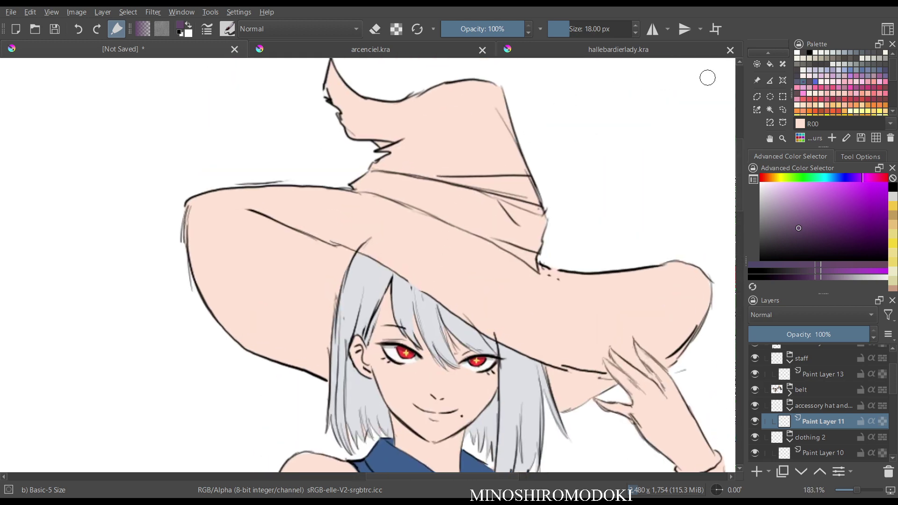
Select the whole hat by tracing its outline with the Bezier curve selection, leaving out the hair and fingers.
click(783, 123)
scroll(452, 265, up, 1)
click(330, 87)
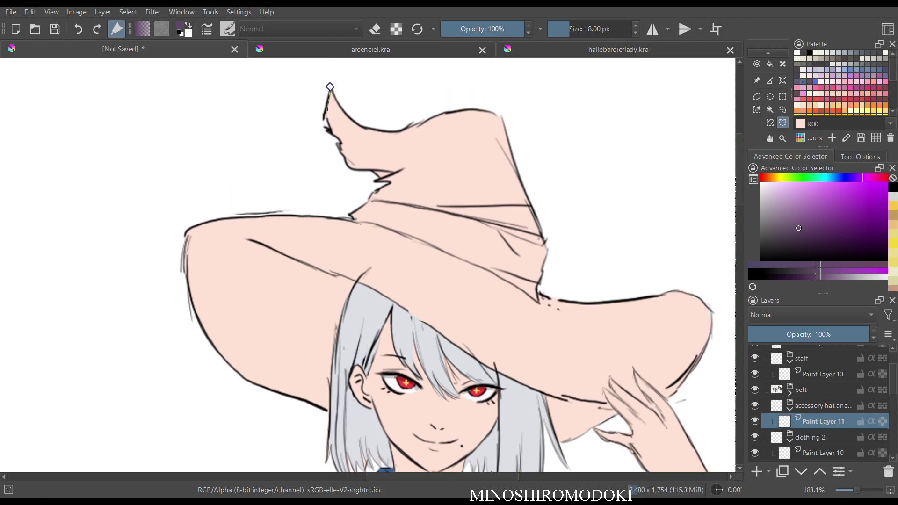
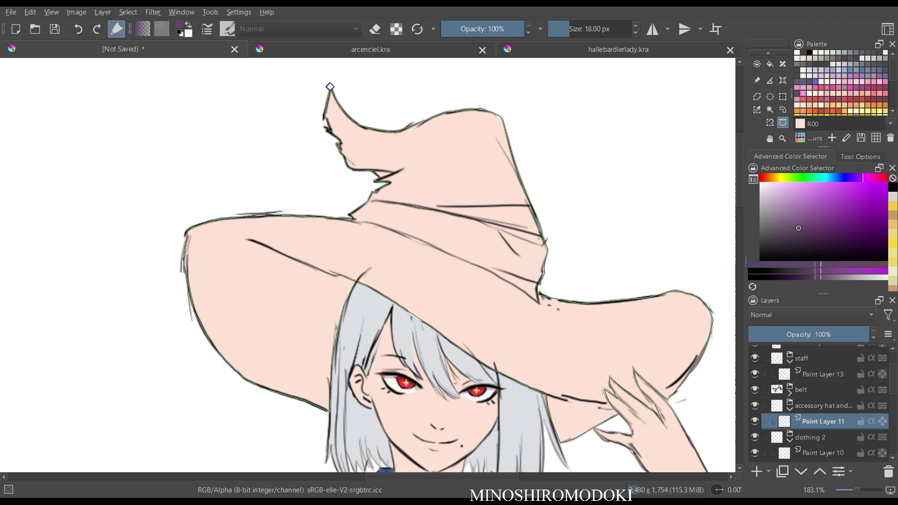
click(329, 87)
Try a dark muted purple fill on the selected hat, judge it mirrored and at different zooms, and undo it.
key(f)
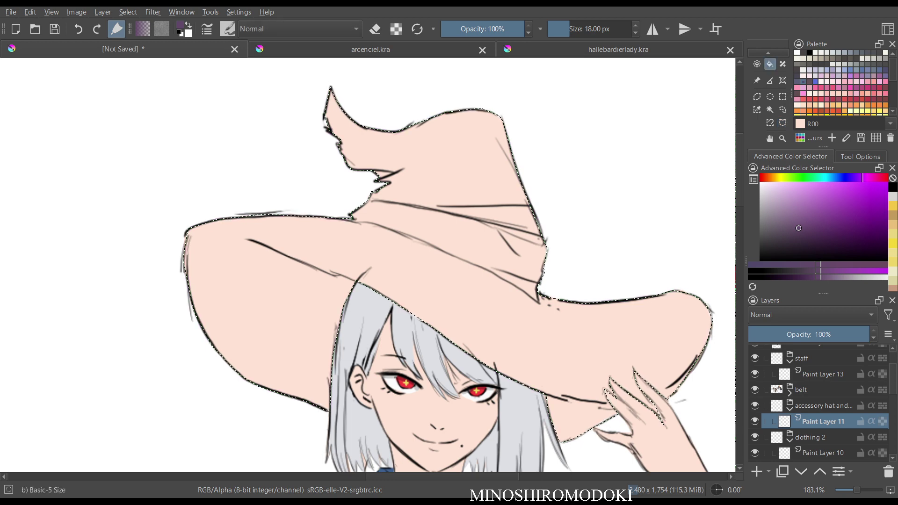
click(503, 219)
key(m)
key(m)
scroll(503, 220, down, 4)
scroll(504, 220, up, 2)
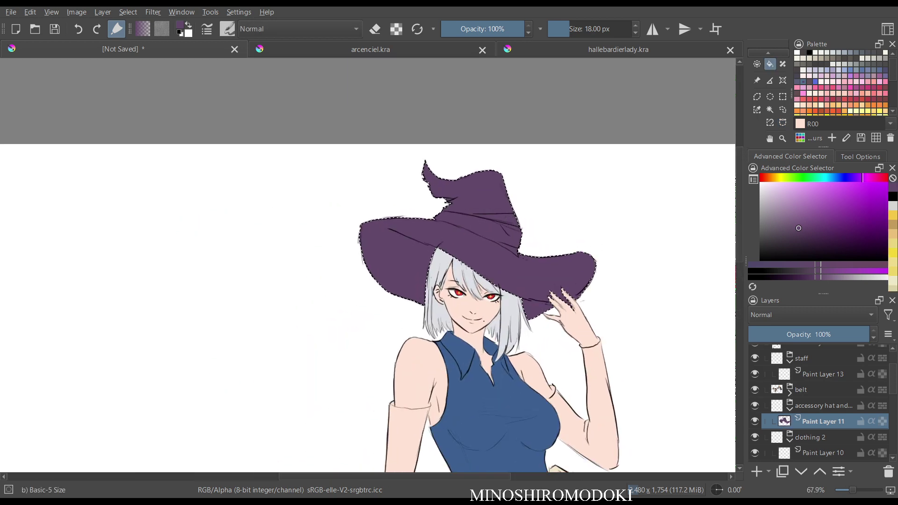
scroll(504, 220, up, 1)
drag(503, 219, 433, 129)
scroll(432, 128, down, 1)
scroll(433, 129, up, 2)
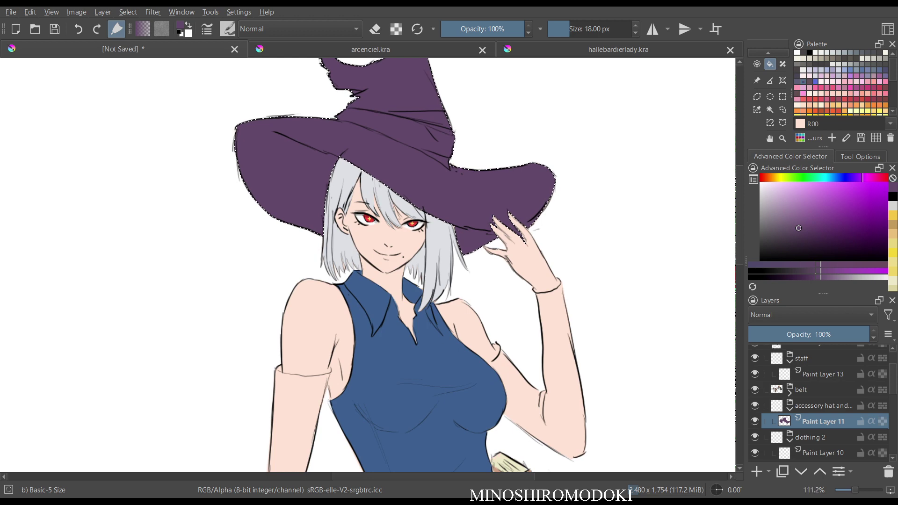
key(ctrl+z)
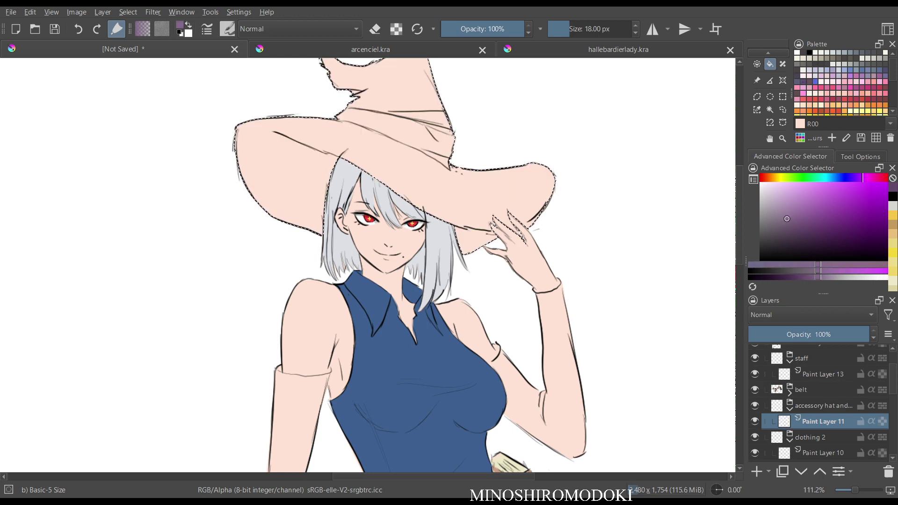
Try a lighter greyish purple fill on the selected hat, check the mirrored view, and undo the fill.
drag(786, 219, 782, 216)
key(shift+BackSpace)
key(m)
key(m)
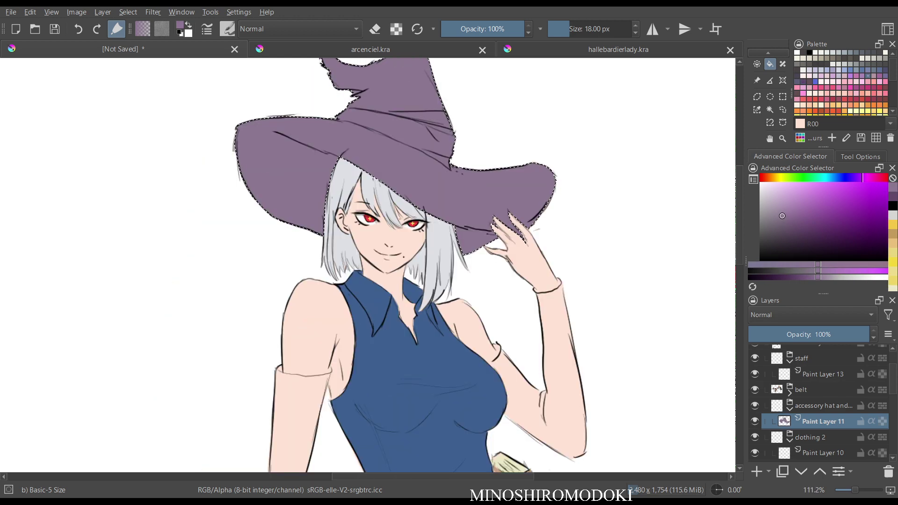
scroll(497, 188, down, 3)
scroll(497, 188, up, 2)
key(ctrl+z)
Try a bright pinkish violet fill on the selected hat, judge it on the figure, and undo the fill.
click(819, 212)
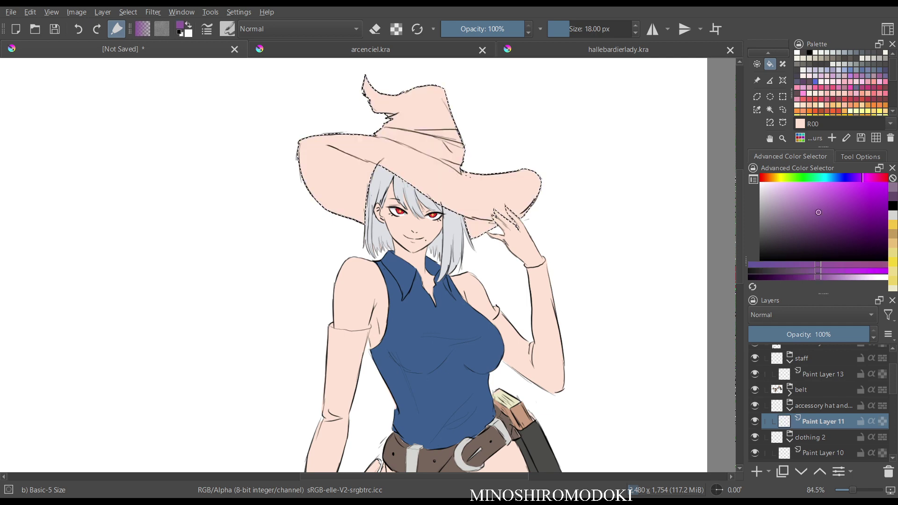
mouse_move(819, 212)
mouse_down()
mouse_move(830, 209)
mouse_move(812, 195)
mouse_up()
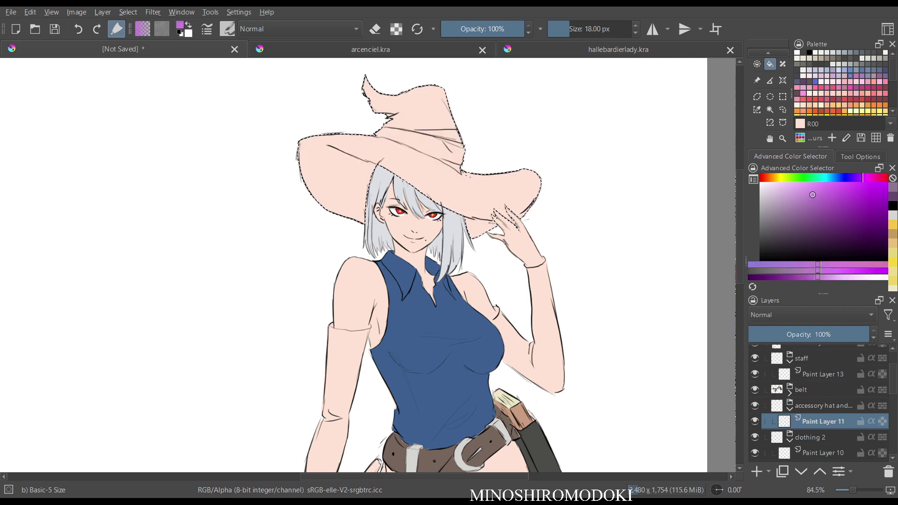
key(shift+BackSpace)
scroll(368, 265, down, 3)
key(ctrl+z)
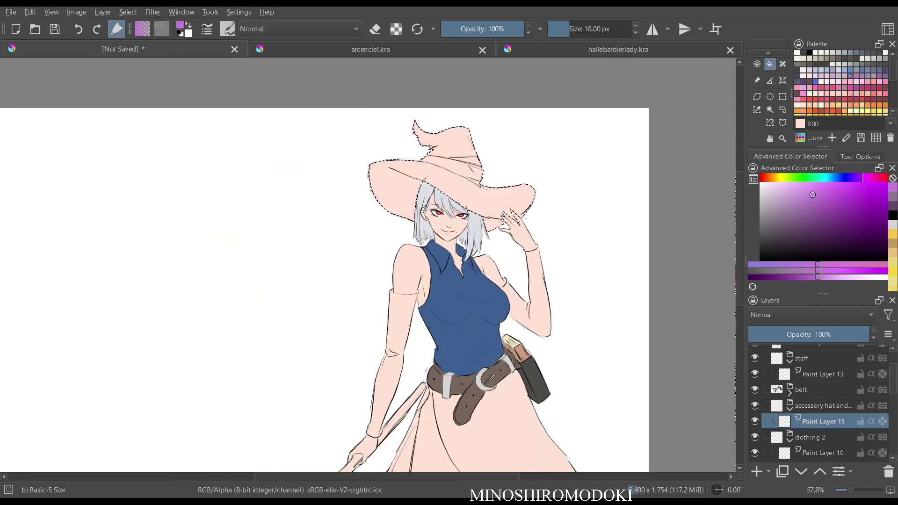
Shift the hue towards blue-violet, try a saturated violet fill on the hat, check it mirrored, and undo the fill.
drag(862, 177, 821, 208)
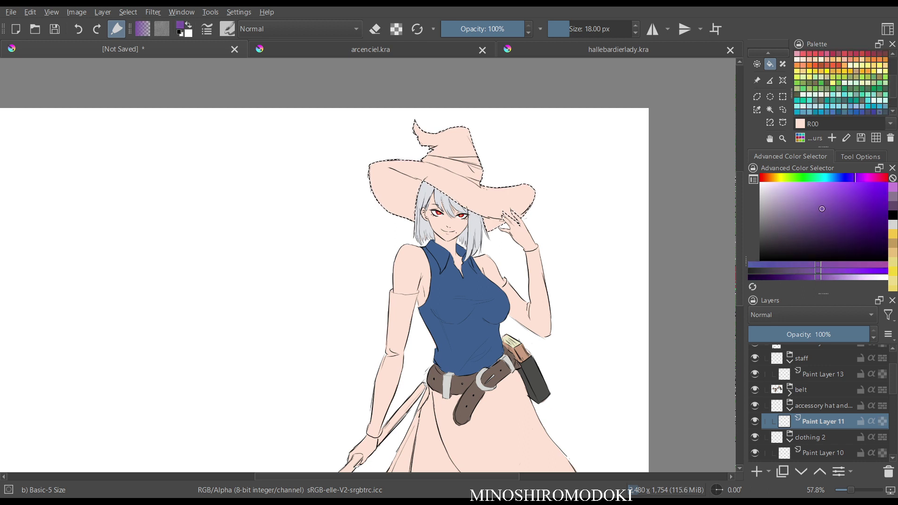
key(shift+BackSpace)
key(2)
key(m)
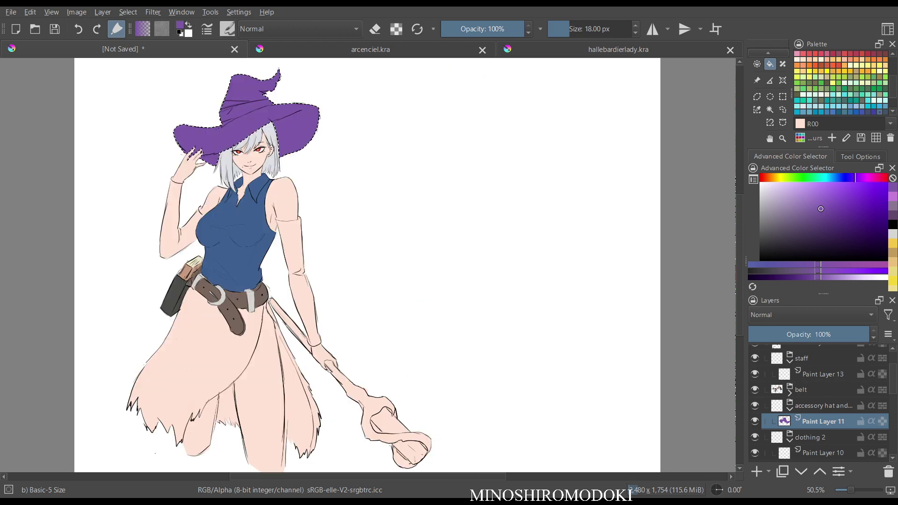
key(m)
scroll(547, 276, up, 3)
drag(537, 154, 519, 395)
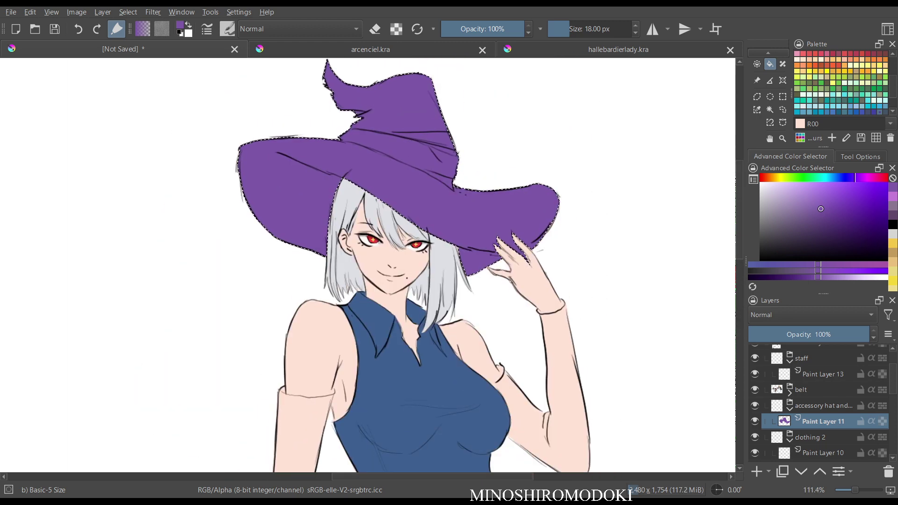
key(ctrl+z)
Fill the selected hat with a dark muted violet on Paint Layer 11, check it mirrored and from afar, and clear the selection.
drag(820, 209, 807, 223)
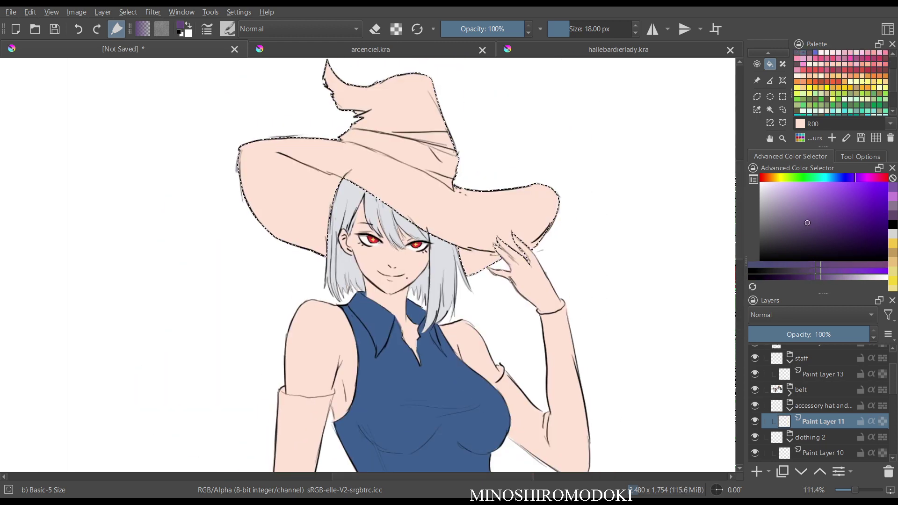
key(shift+BackSpace)
key(m)
key(m)
key(minus)
key(minus)
key(minus)
key(minus)
key(minus)
key(minus)
key(minus)
key(minus)
key(minus)
key(minus)
key(minus)
key(minus)
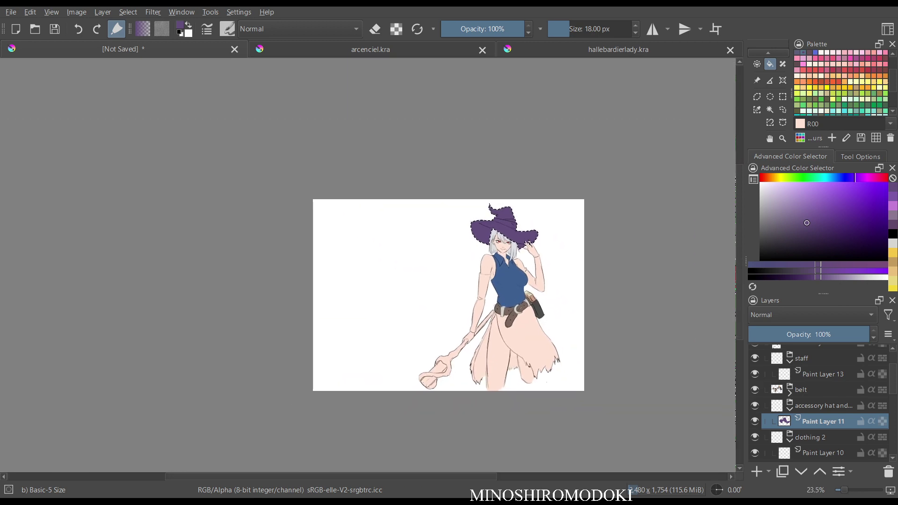
scroll(538, 242, up, 4)
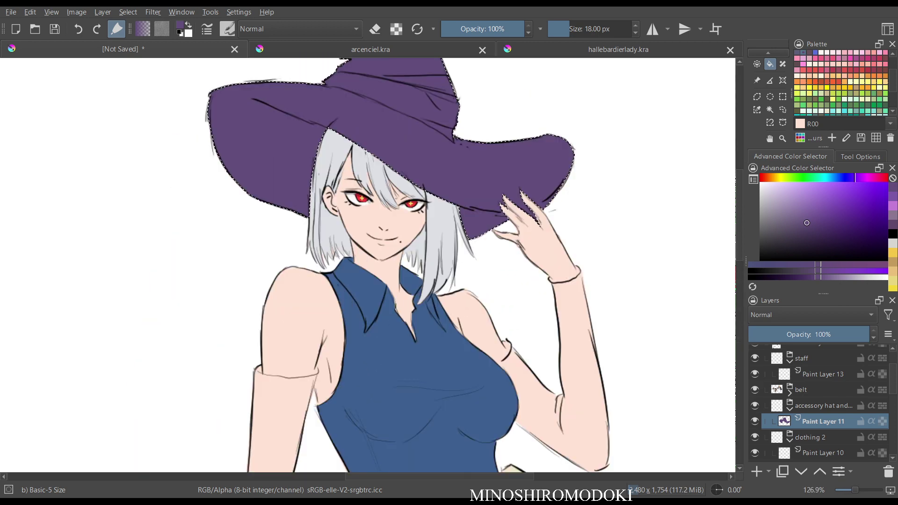
scroll(551, 242, down, 1)
drag(478, 301, 506, 462)
scroll(487, 353, up, 1)
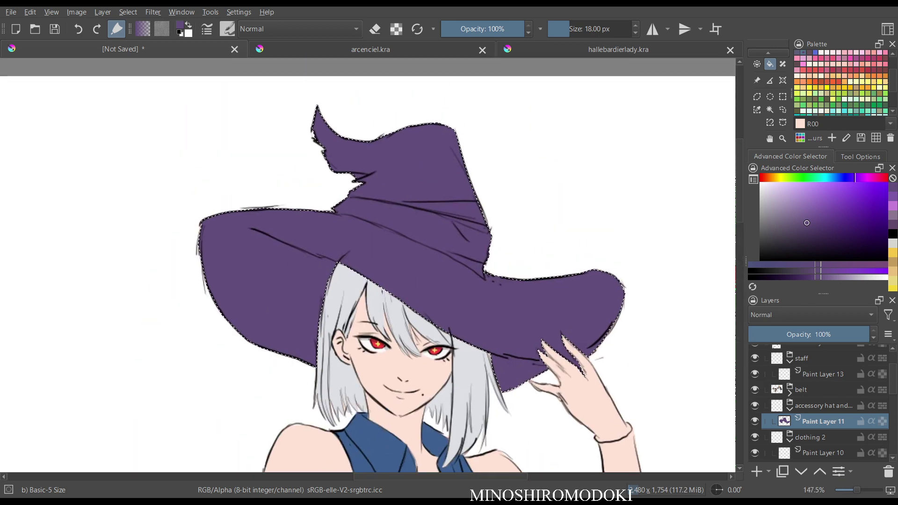
key(ctrl+shift+a)
Add a new paint layer above Paint Layer 11 and sample the belt loop's light silvery grey as the paint colour.
key(Insert)
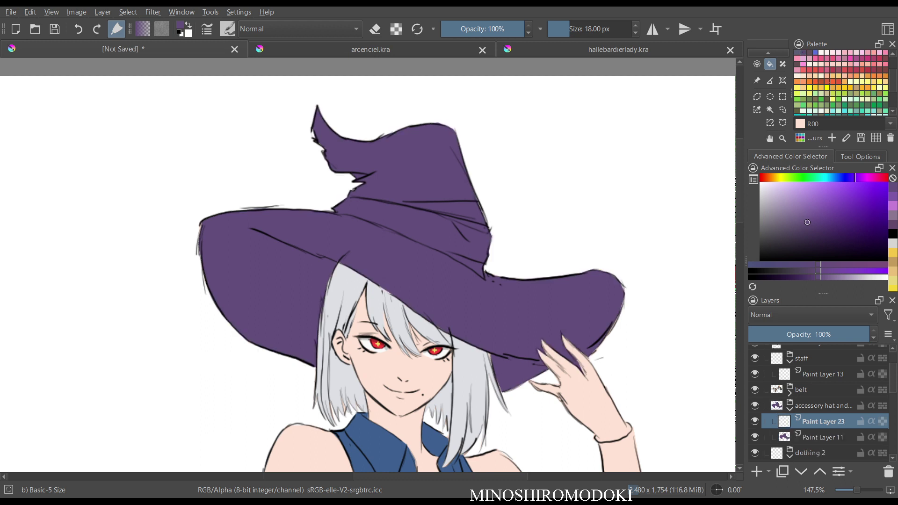
drag(779, 178, 776, 178)
drag(838, 196, 831, 202)
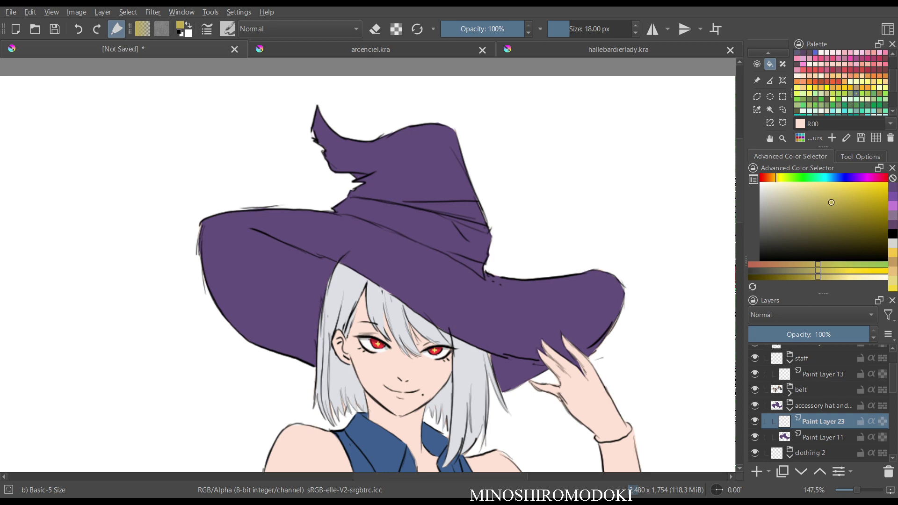
scroll(612, 296, down, 3)
drag(612, 296, 535, 67)
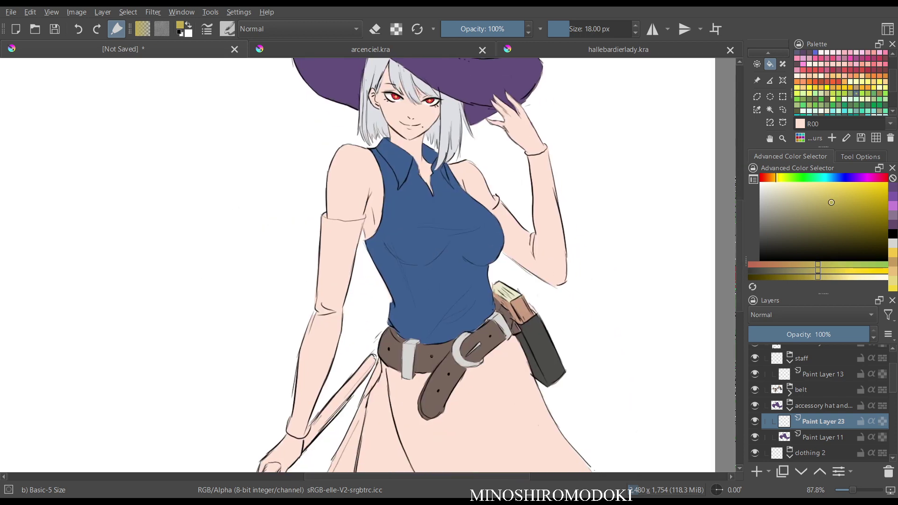
ctrl+click(408, 359)
scroll(469, 278, up, 3)
drag(468, 141, 466, 414)
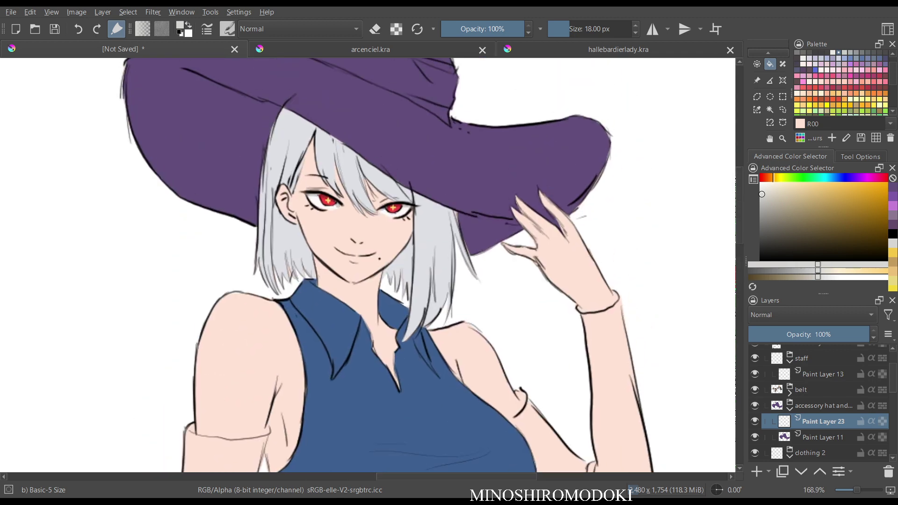
drag(436, 187, 481, 398)
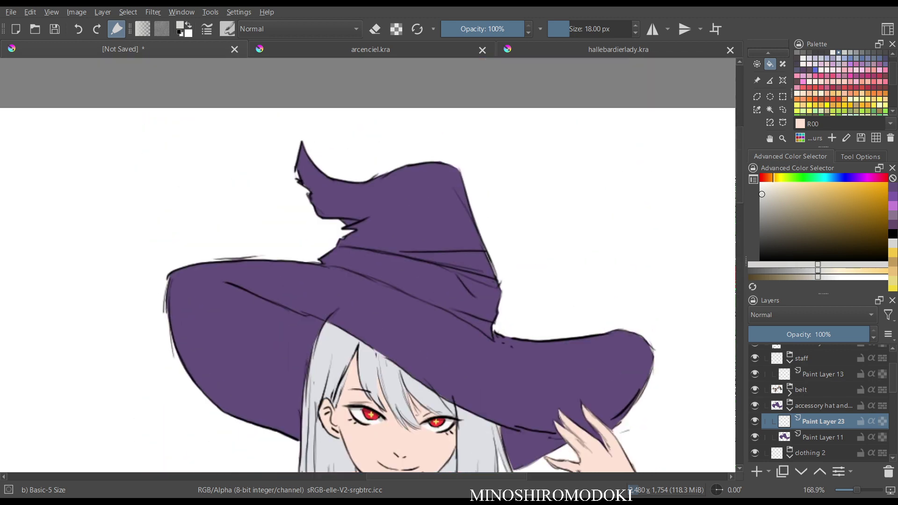
Select the band around the hat's crown by tracing its outline with the Bezier curve selection.
click(783, 123)
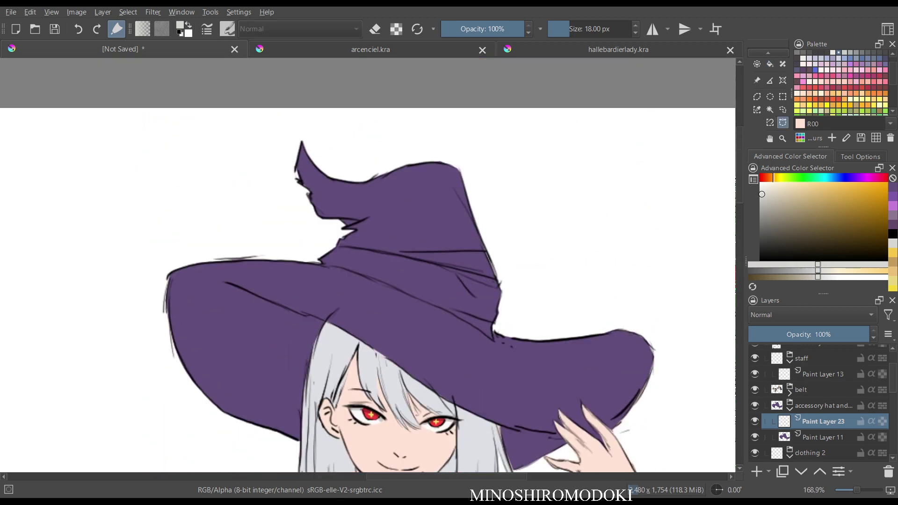
click(338, 244)
click(339, 243)
Try the light silvery grey fill on the selected hat band, judge it on the whole figure, and undo the fill.
key(f)
click(432, 281)
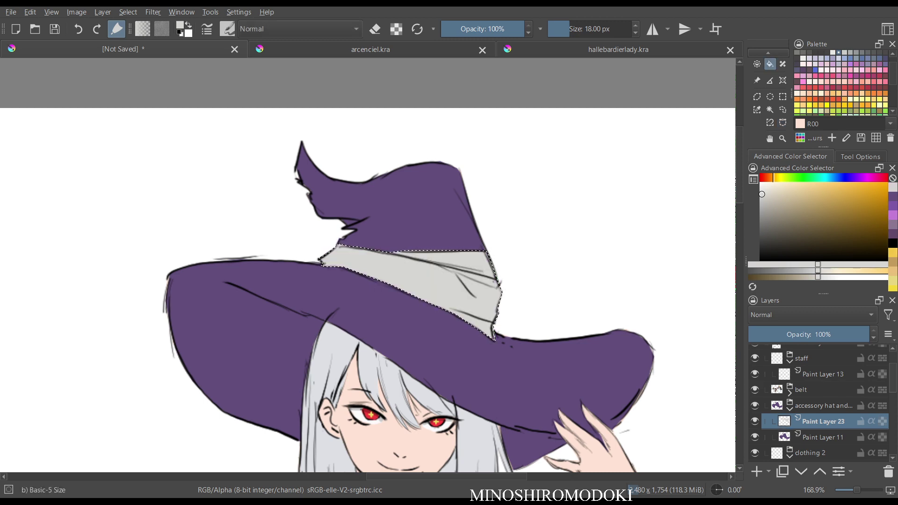
scroll(489, 276, down, 4)
drag(488, 276, 384, 141)
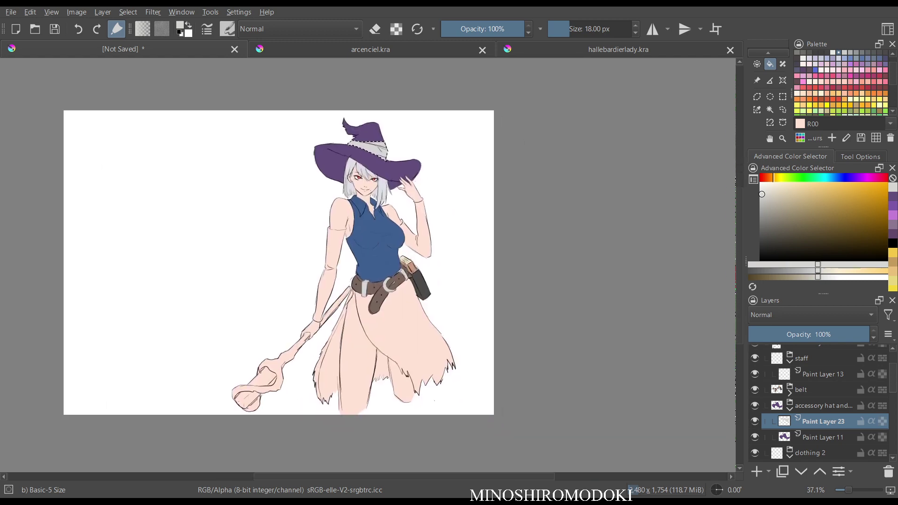
scroll(408, 309, up, 2)
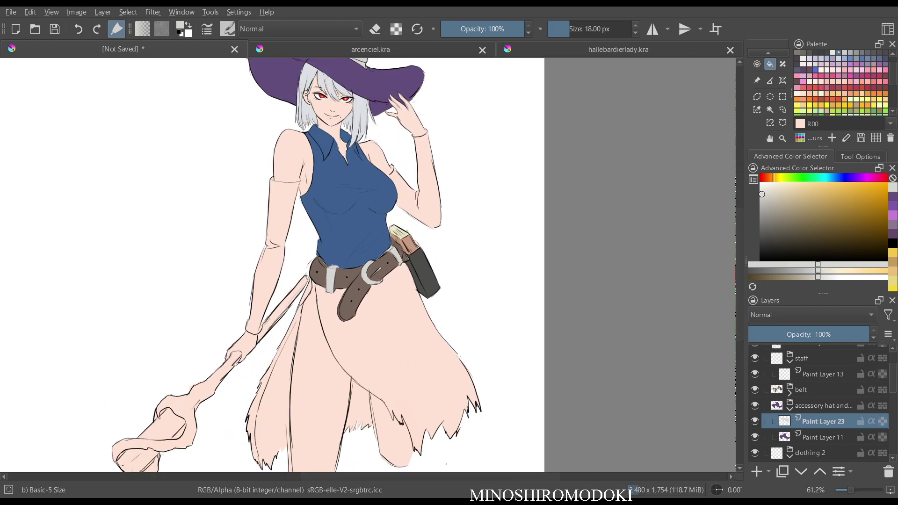
scroll(380, 196, up, 1)
drag(379, 196, 428, 407)
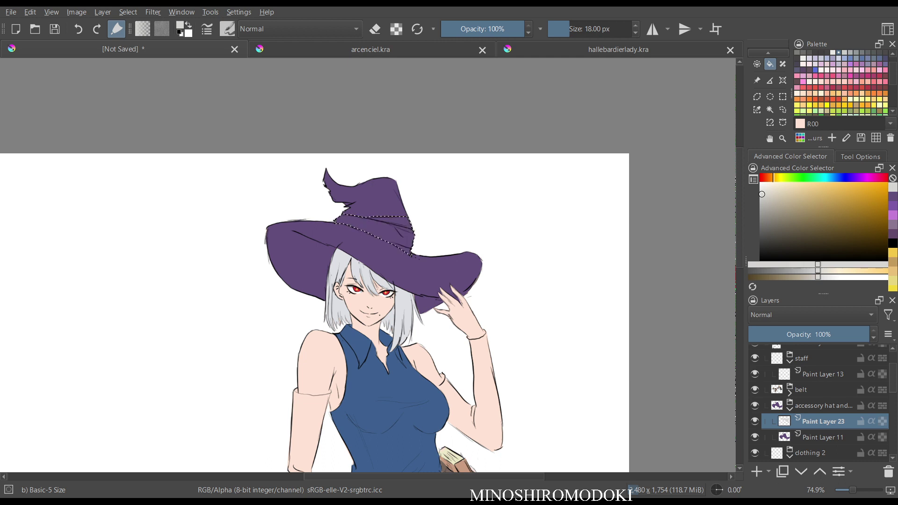
Try a soft yellow fill on the selected hat band, check the mirrored and distant views, and undo the fill.
click(777, 177)
mouse_move(853, 191)
mouse_down()
mouse_move(820, 193)
mouse_move(828, 189)
mouse_up()
key(shift+BackSpace)
key(m)
key(m)
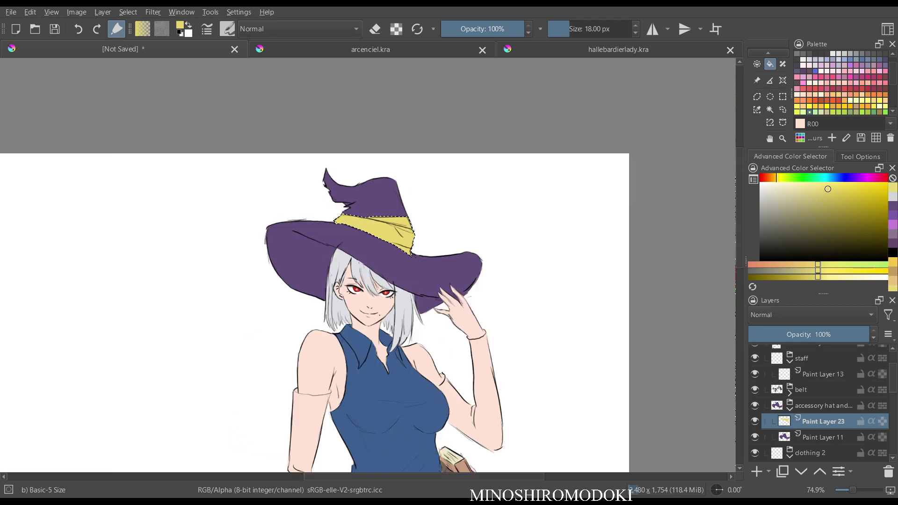
scroll(490, 216, down, 4)
scroll(489, 216, up, 2)
scroll(490, 216, up, 4)
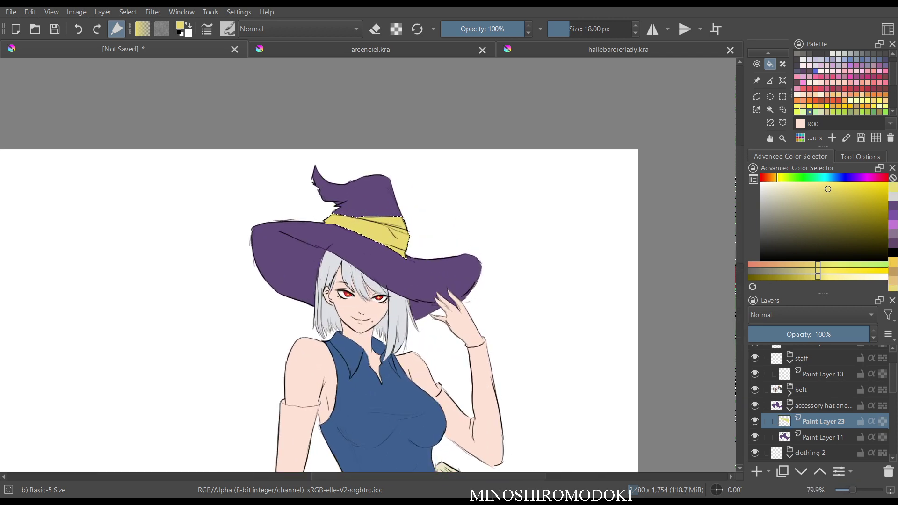
key(ctrl+z)
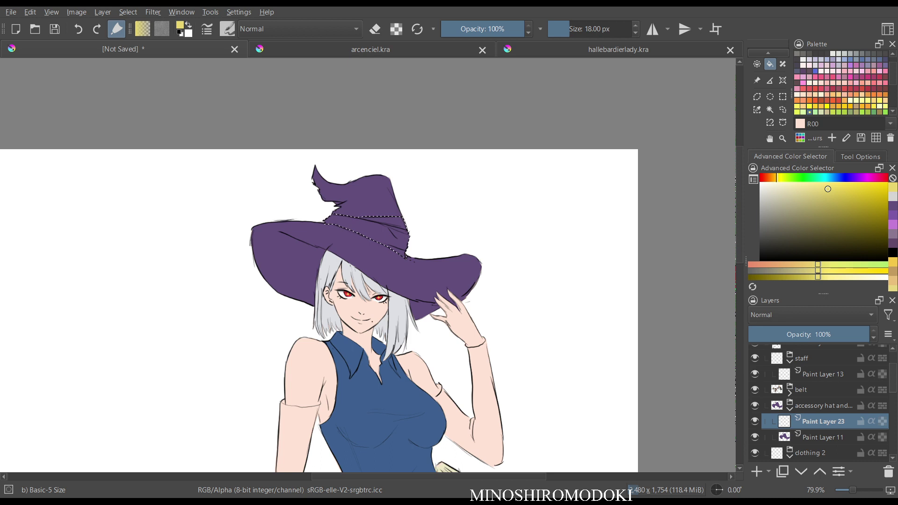
Fill the selected hat band with a muted red and clear the selection.
drag(801, 224, 792, 220)
key(shift+BackSpace)
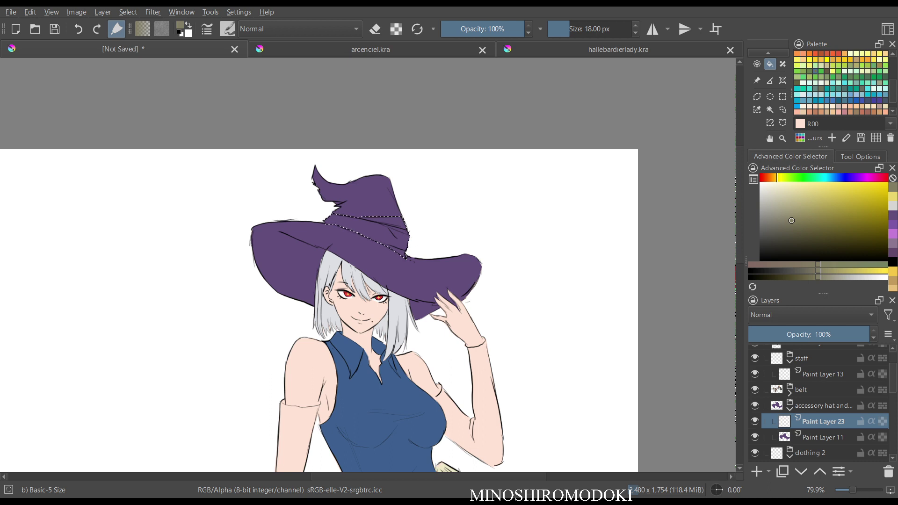
mouse_move(842, 178)
mouse_down()
mouse_move(826, 177)
mouse_move(873, 177)
mouse_move(761, 178)
mouse_up()
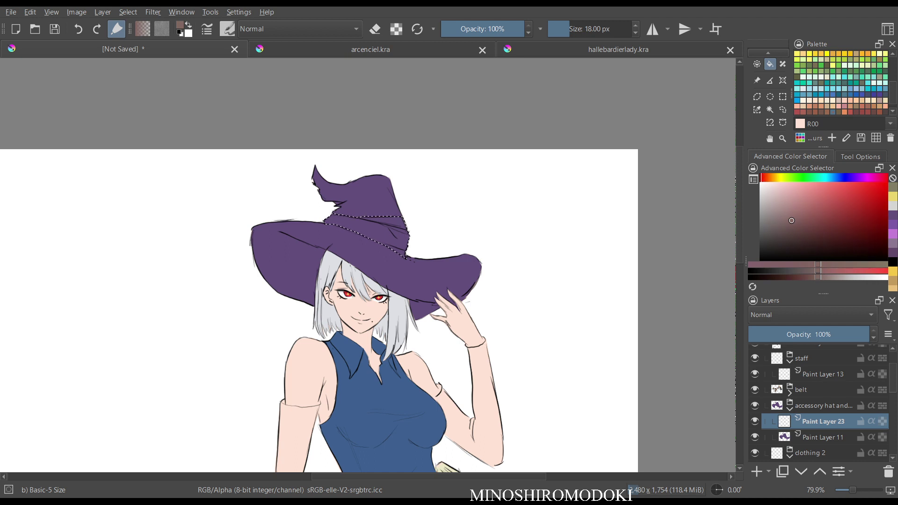
drag(791, 220, 819, 212)
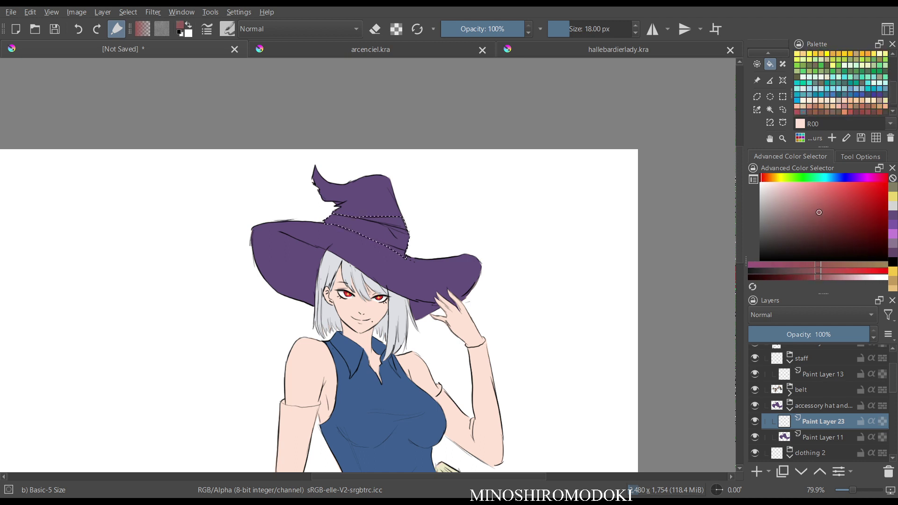
key(shift+BackSpace)
scroll(525, 205, down, 2)
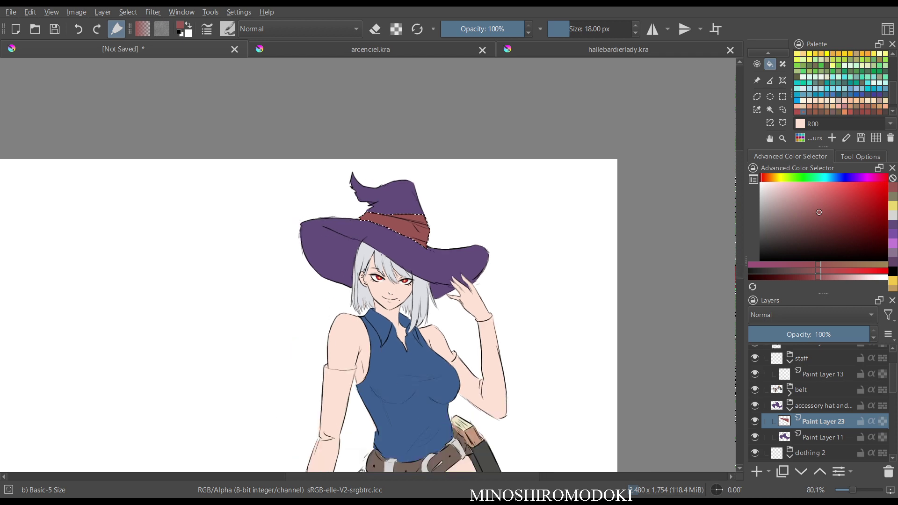
key(ctrl+shift+a)
Examine the hat band's colour against the whole figure in mirrored, distant and close views.
scroll(522, 225, down, 2)
key(m)
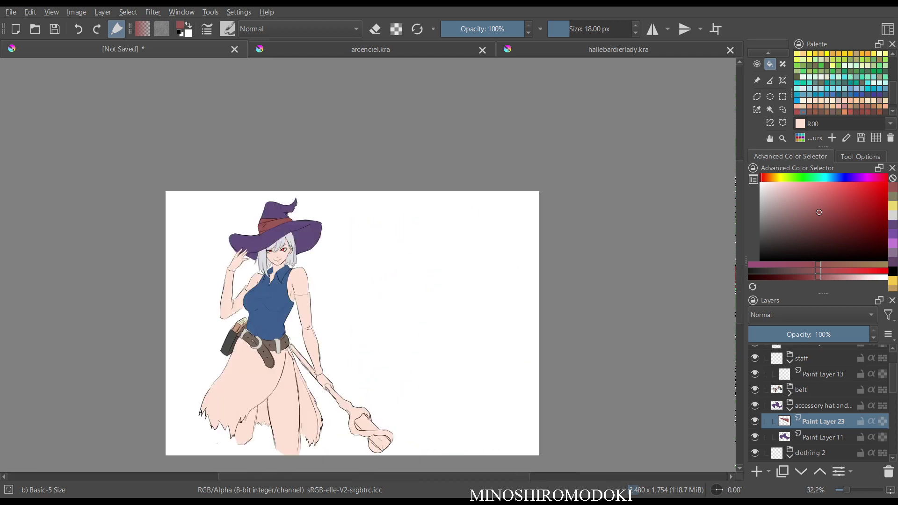
key(m)
scroll(538, 327, down, 1)
scroll(534, 323, up, 2)
drag(534, 324, 513, 242)
scroll(519, 274, down, 1)
scroll(519, 274, up, 2)
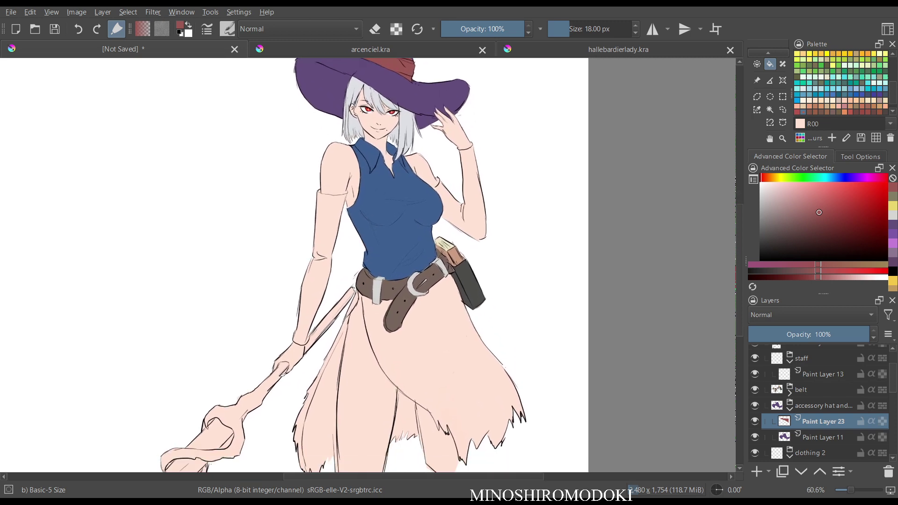
scroll(518, 208, down, 2)
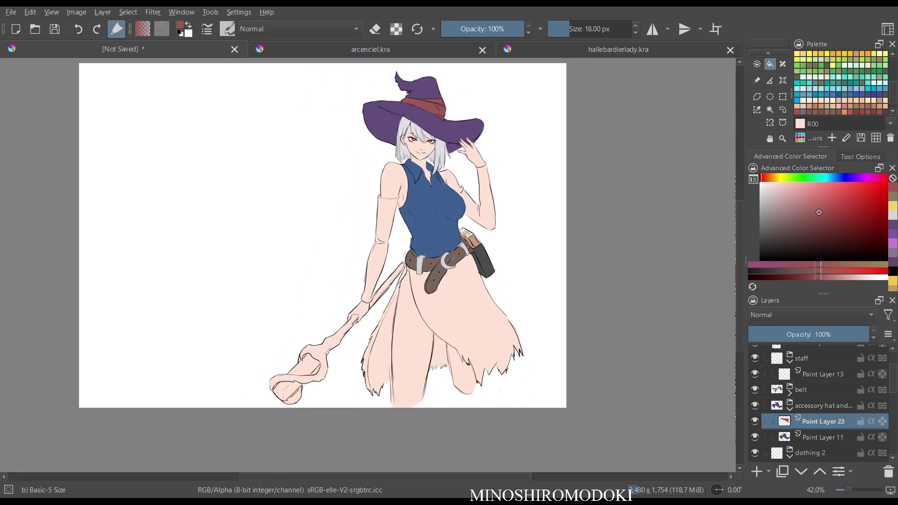
drag(519, 209, 519, 274)
key(m)
key(m)
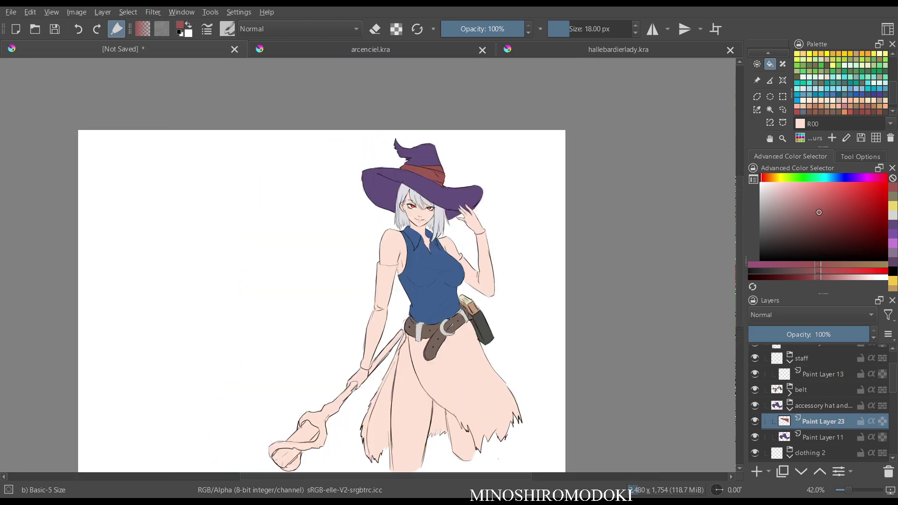
ctrl+scroll(365, 265, up, 3)
scroll(365, 264, up, 2)
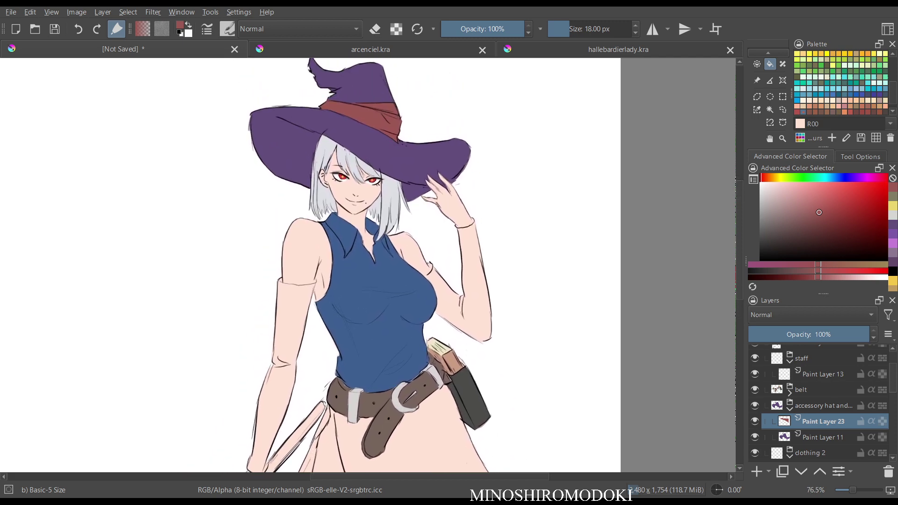
Make Paint Layer 10 in the clothing 2 group the active layer.
drag(365, 265, 335, 90)
scroll(358, 199, down, 1)
ctrl+scroll(283, 265, up, 1)
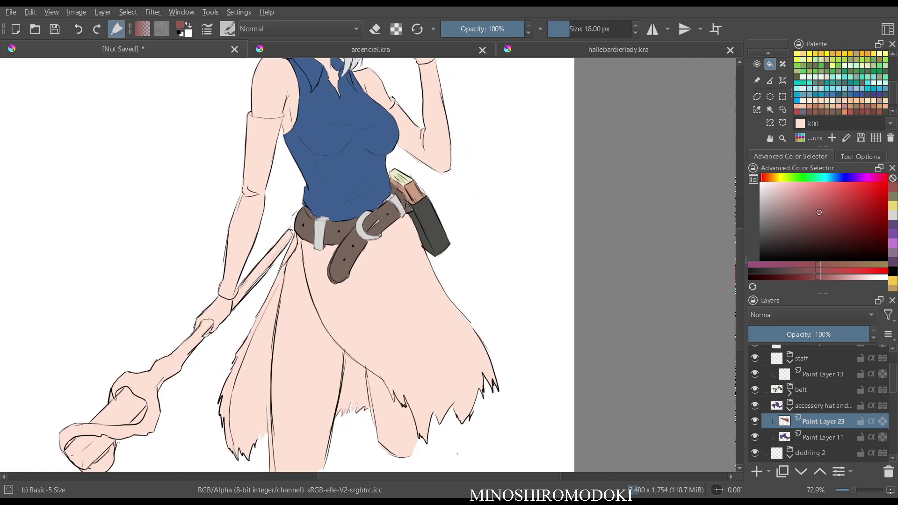
scroll(818, 403, down, 5)
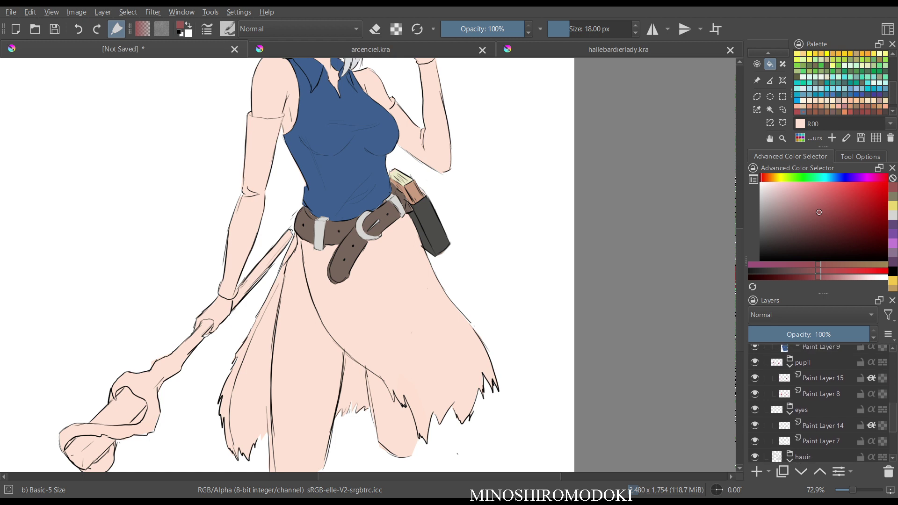
scroll(818, 402, up, 1)
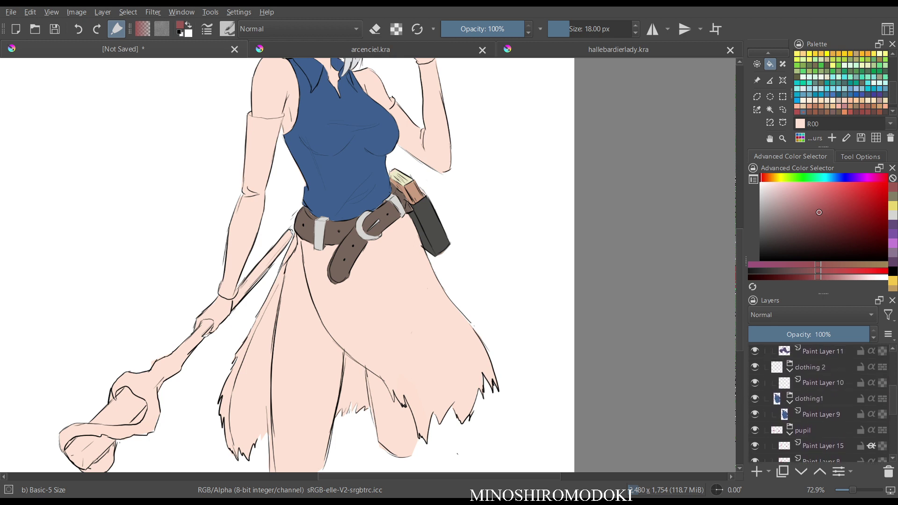
click(823, 382)
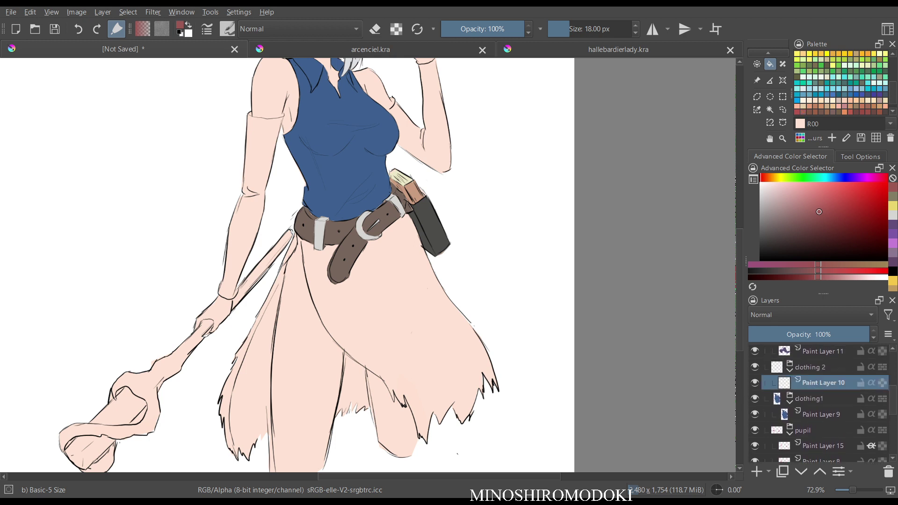
Select the torn skirt's front, side and rear panels by tracing their outlines with the Bezier curve selection.
click(782, 123)
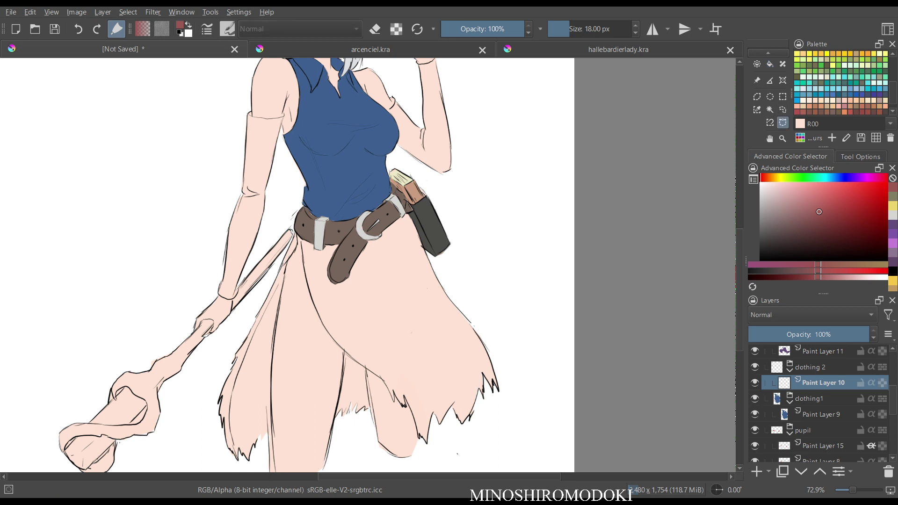
click(295, 232)
drag(255, 445, 262, 432)
click(272, 441)
click(271, 377)
click(275, 325)
click(300, 240)
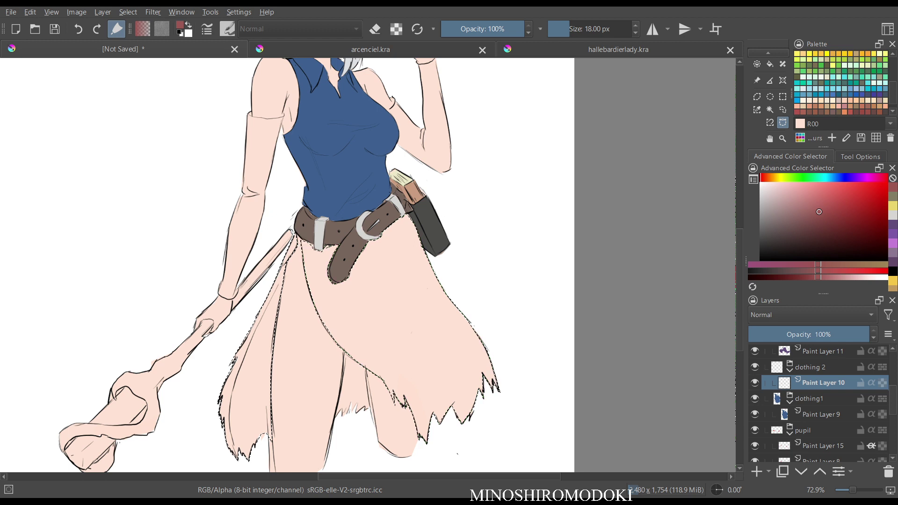
click(346, 339)
key(Return)
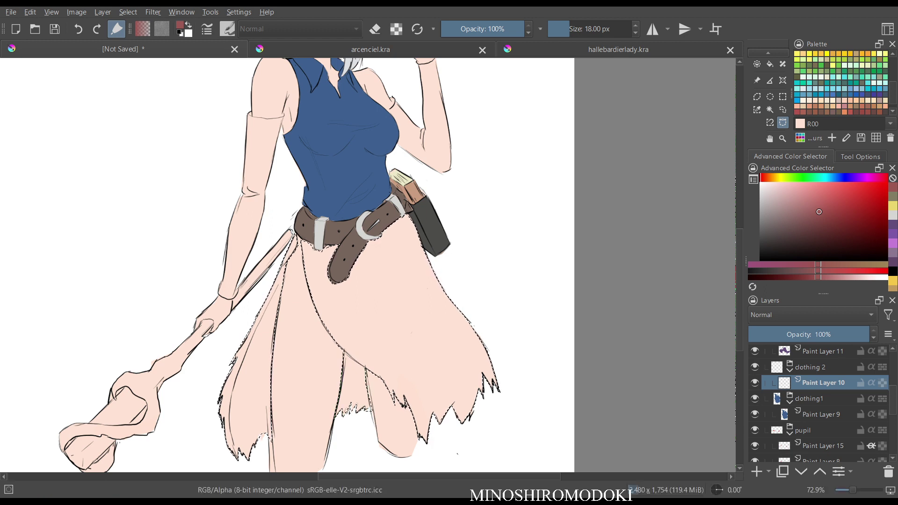
Fill the selected skirt with the hat band's muted red and check it on the whole figure, including mirrored.
key(f)
key(shift+BackSpace)
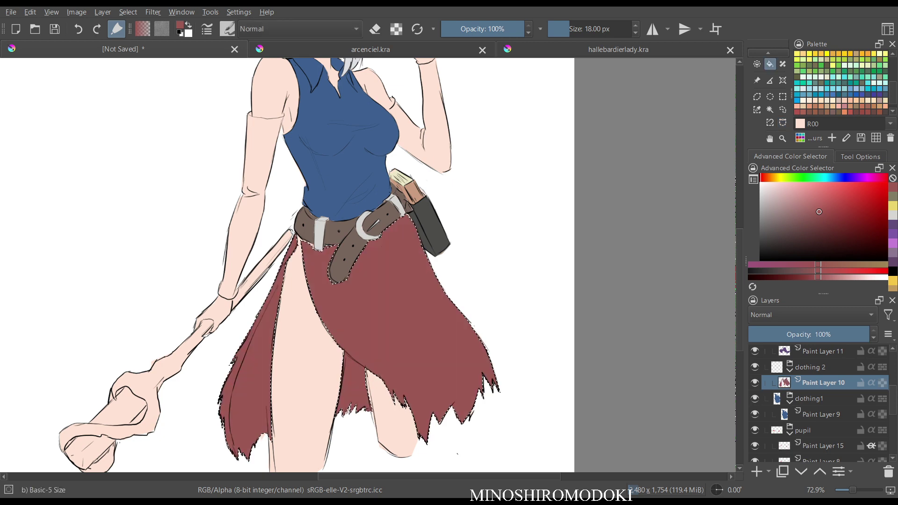
key(m)
key(m)
scroll(421, 272, down, 4)
drag(420, 272, 428, 326)
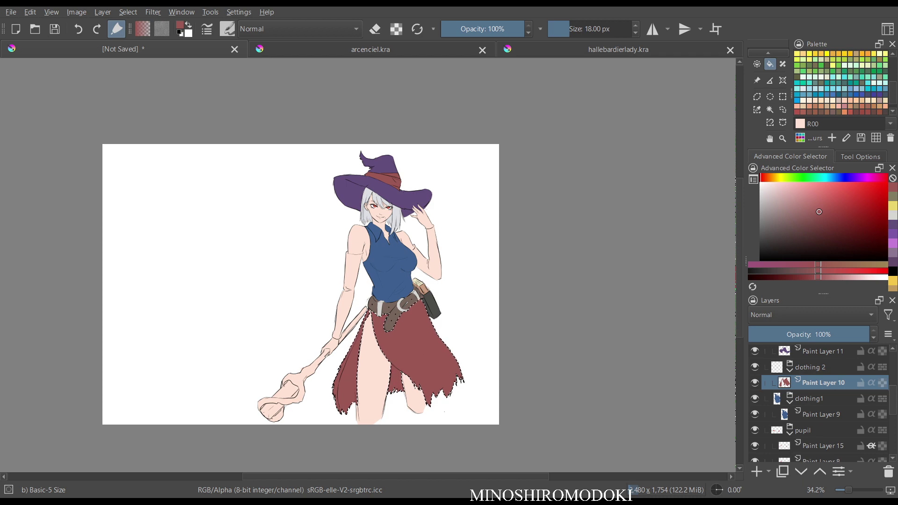
key(m)
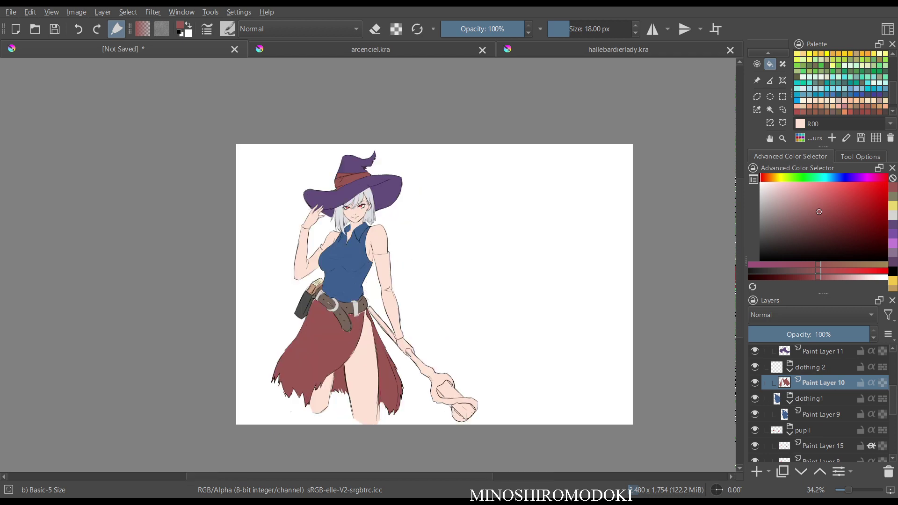
key(m)
Brush muted red into the small uncoloured gaps of the skirt along the belt's lower edge.
scroll(460, 273, up, 4)
mouse_move(460, 273)
mouse_down()
mouse_move(491, 335)
mouse_move(527, 173)
mouse_up()
key(m)
key(m)
scroll(461, 360, up, 2)
key(b)
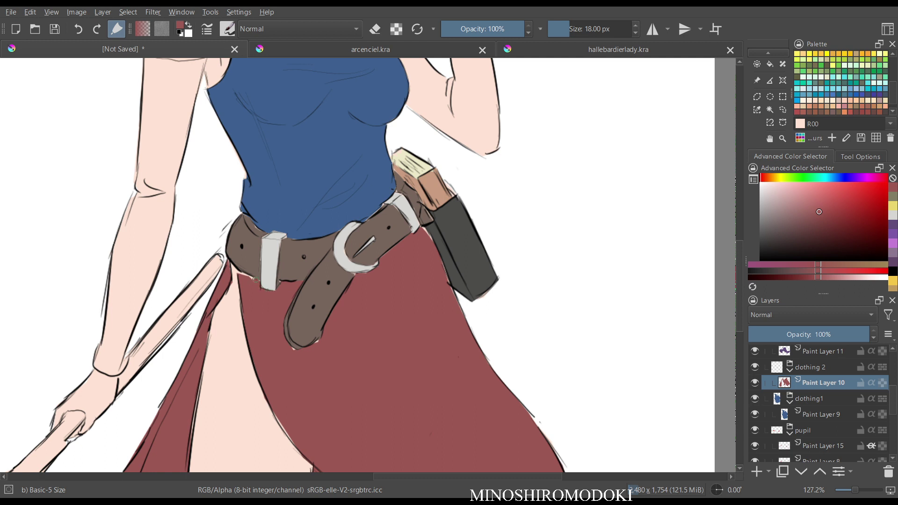
drag(242, 271, 237, 270)
drag(430, 236, 427, 232)
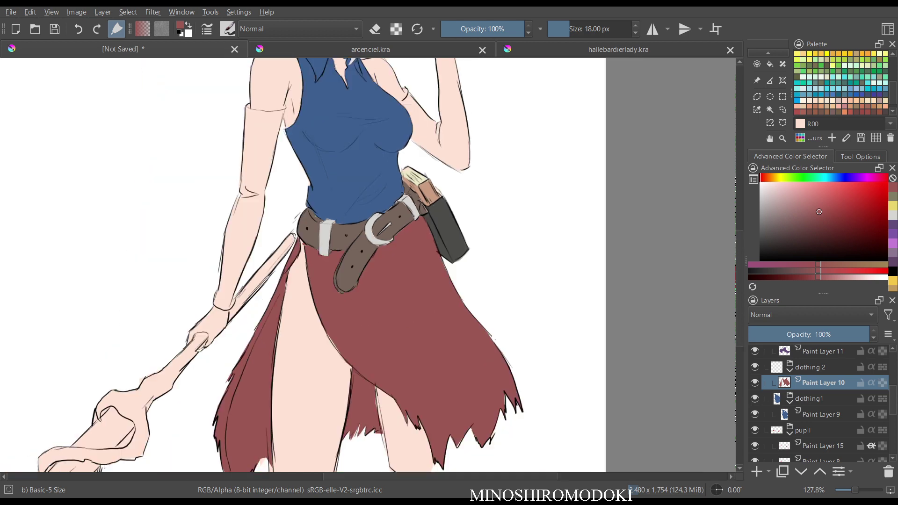
scroll(400, 241, down, 5)
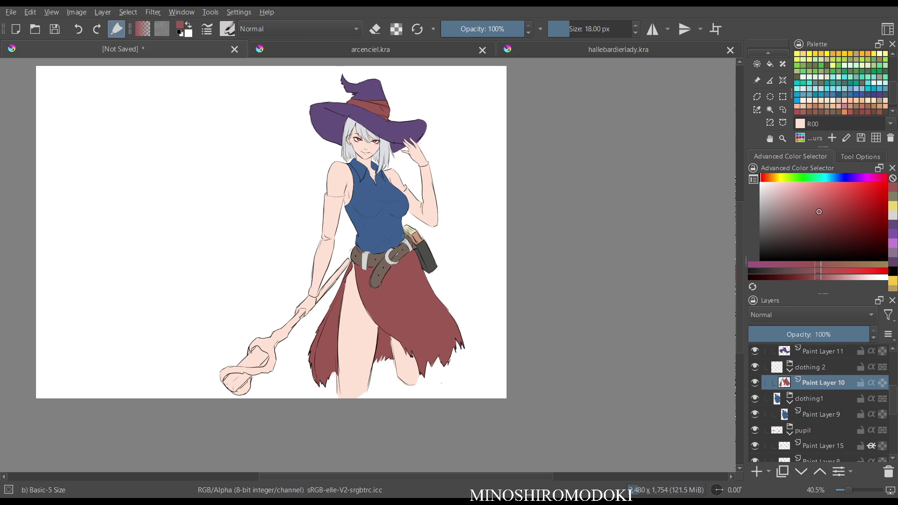
Sample the hat's purple as the paint colour and add a new paint layer above Paint Layer 23.
ctrl+click(398, 127)
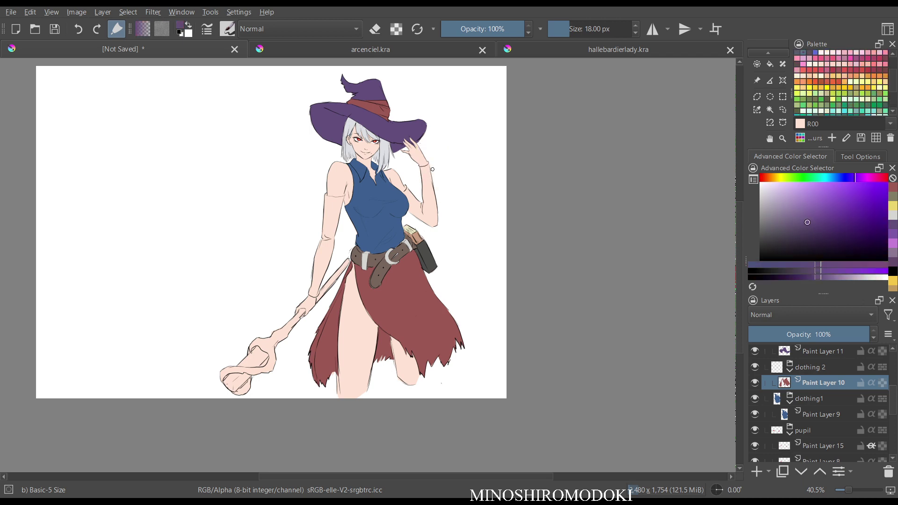
scroll(438, 178, up, 4)
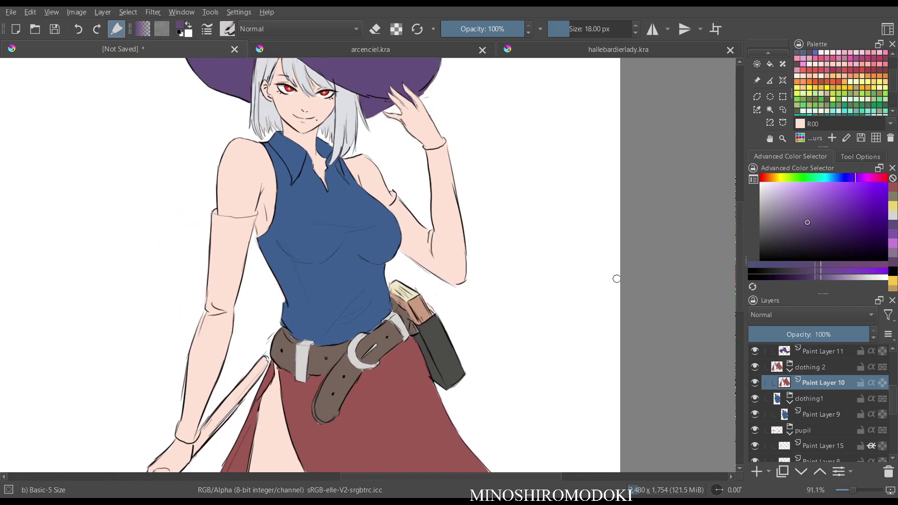
scroll(819, 404, up, 5)
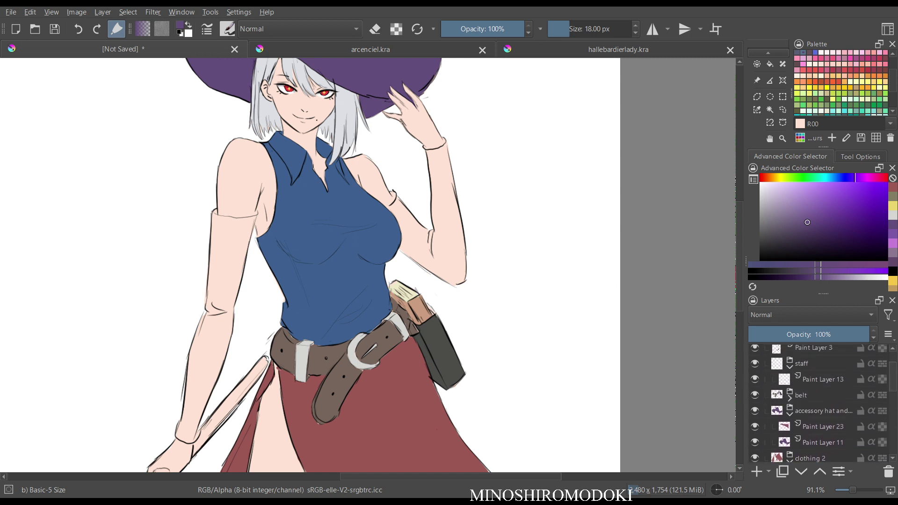
click(823, 426)
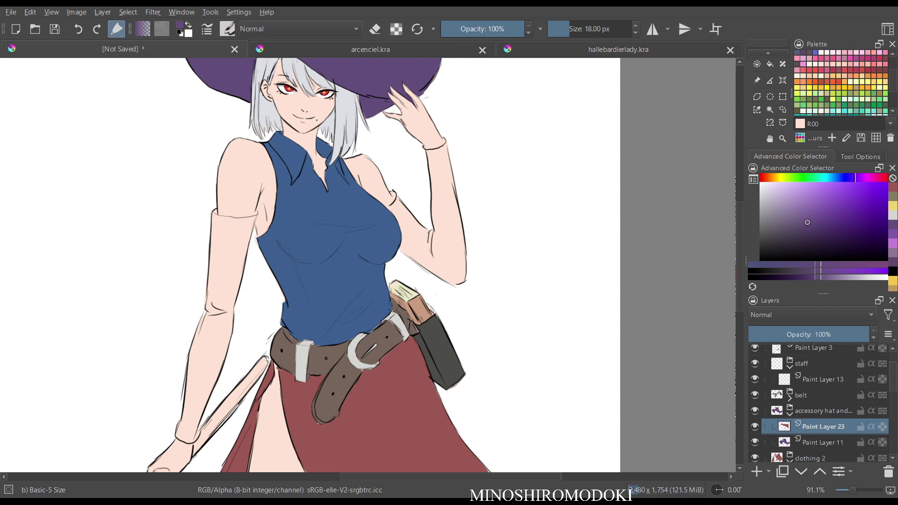
key(Insert)
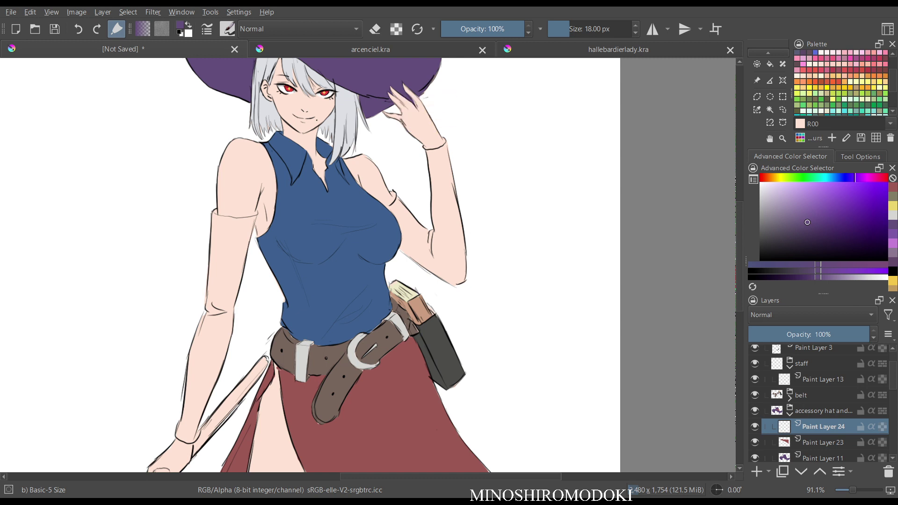
Select the long sleeve on the lowered arm by tracing its outline with the Bezier curve selection.
scroll(430, 222, down, 2)
mouse_move(431, 221)
mouse_down()
mouse_move(439, 255)
mouse_move(444, 219)
mouse_up()
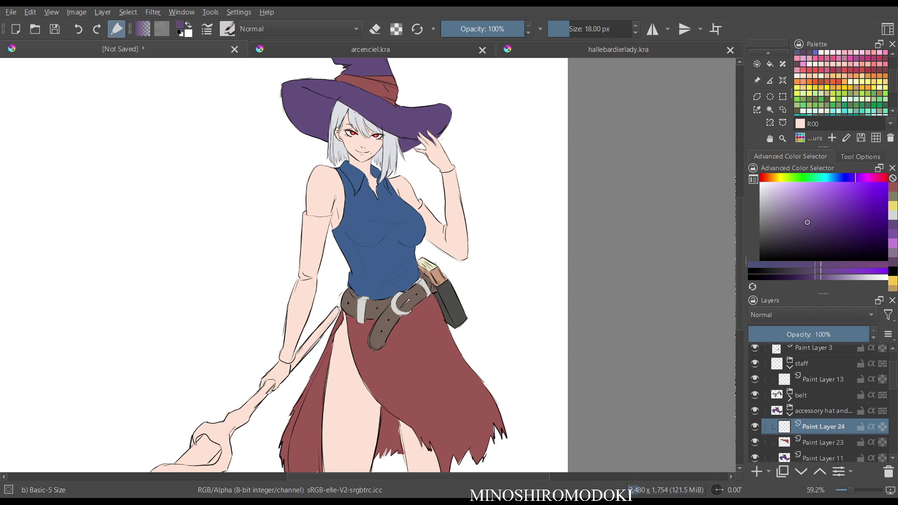
click(783, 123)
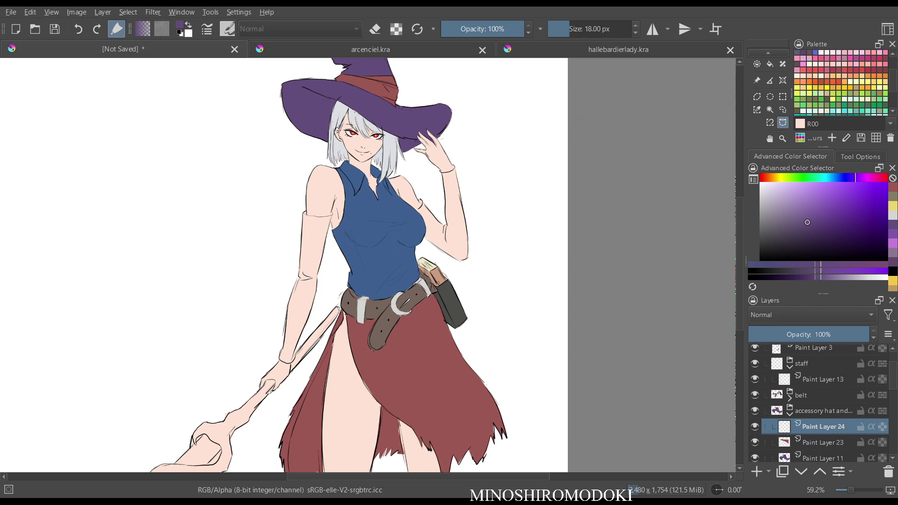
scroll(336, 277, up, 2)
drag(336, 276, 414, 260)
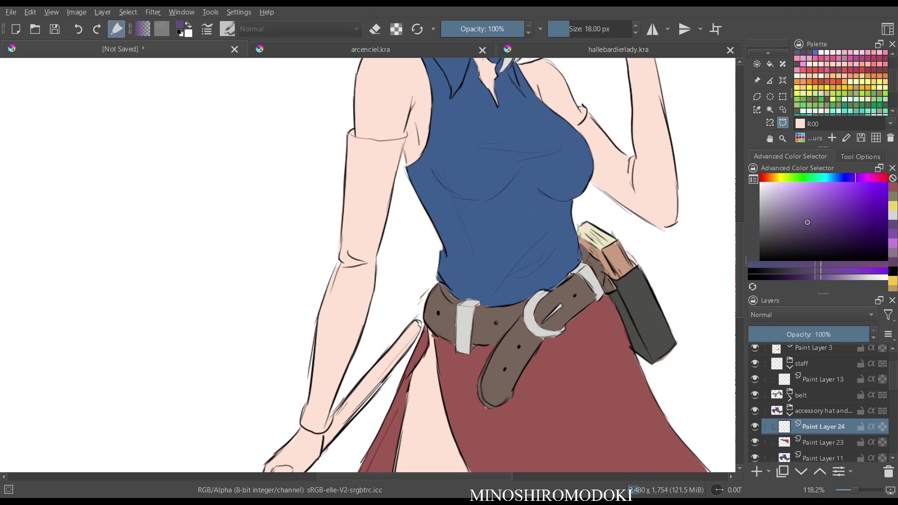
click(353, 127)
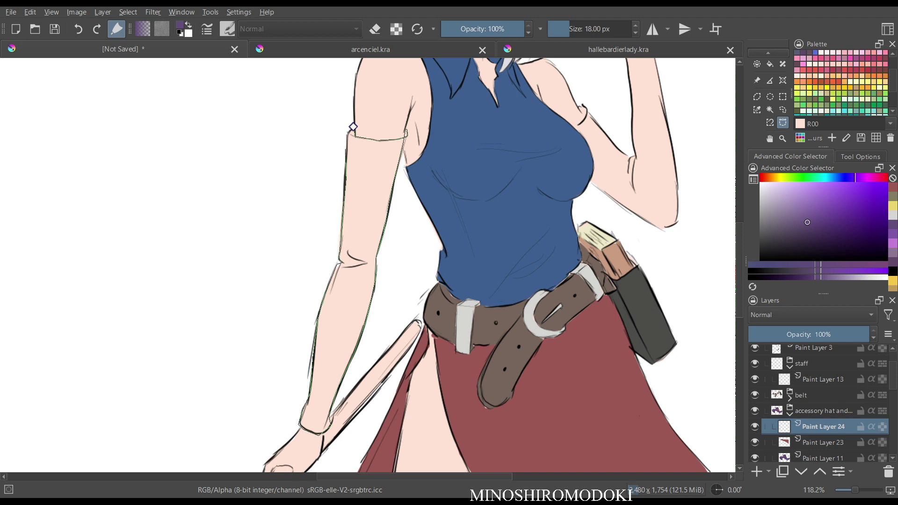
click(353, 127)
Add the sleeve on the raised arm to the selection by tracing its outline.
scroll(650, 134, down, 2)
drag(556, 190, 368, 311)
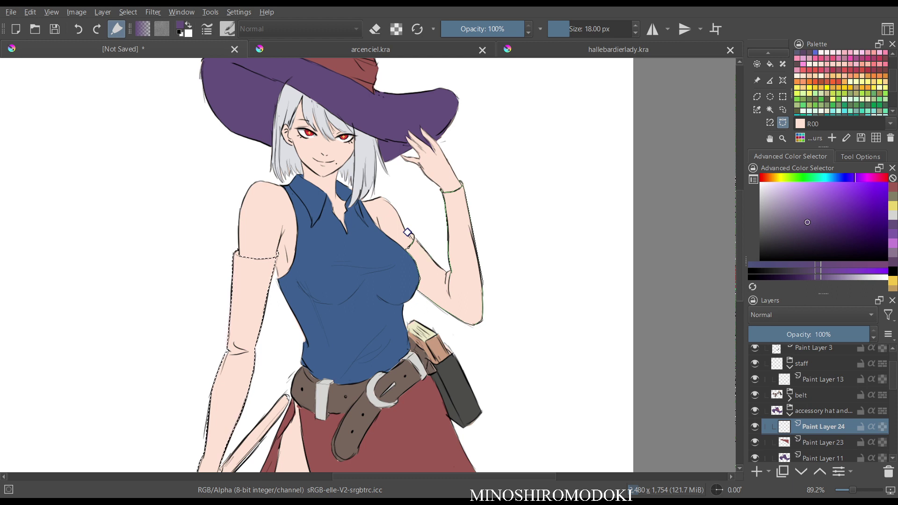
click(408, 232)
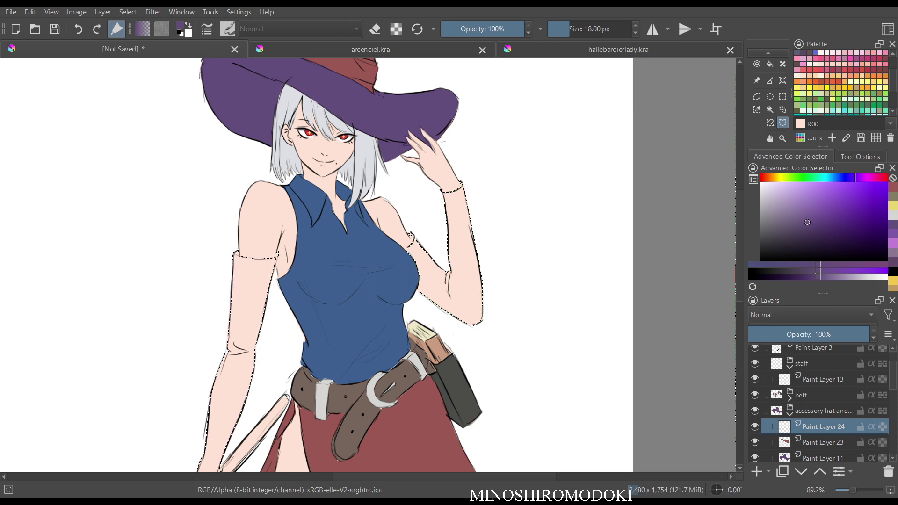
Fill both selected arm sleeves with the hat's purple and check them in mirrored and distant views.
key(f)
click(471, 269)
key(m)
key(m)
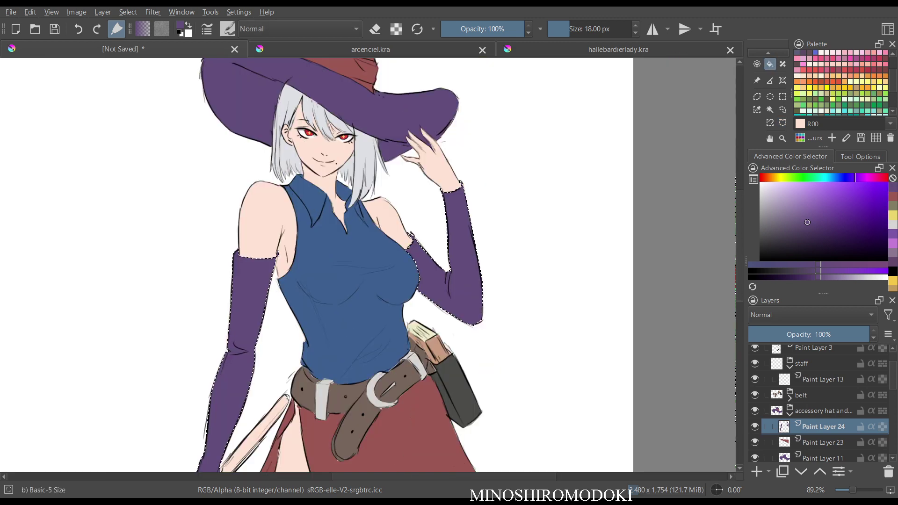
scroll(472, 269, down, 3)
scroll(472, 270, up, 2)
scroll(473, 270, up, 2)
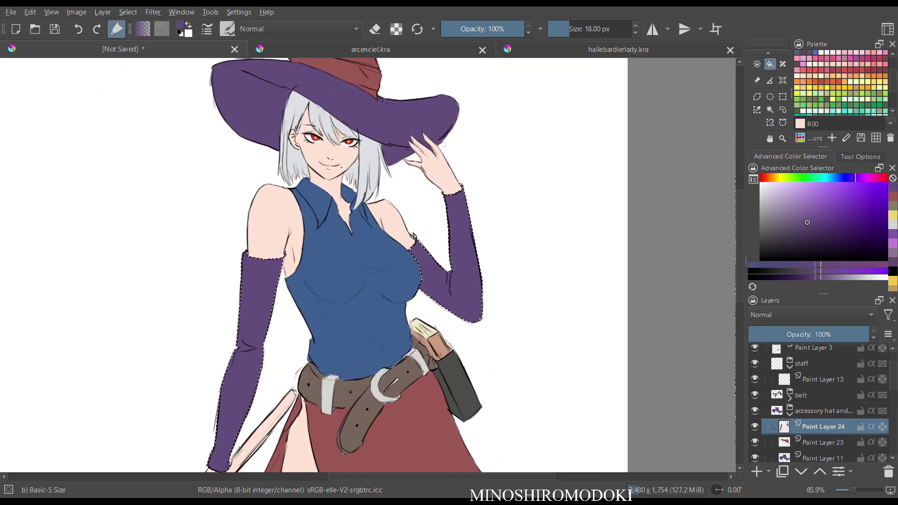
Deselect the sleeves and sample the hat band's red as the paint colour.
key(ctrl+shift+a)
key(b)
key(minus)
key(minus)
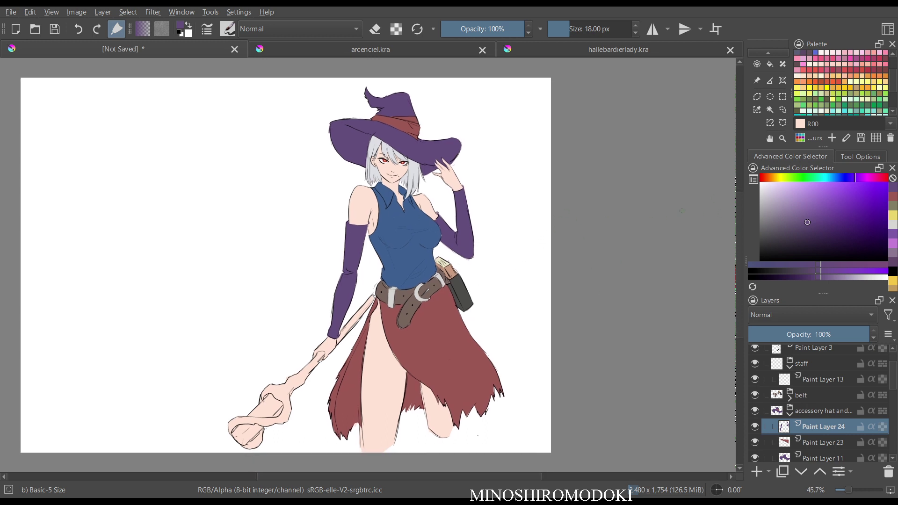
key(ctrl)
ctrl+click(414, 128)
Put Paint Layer 24 into a group and add a new paint layer above it inside that group.
mouse_move(436, 295)
mouse_down()
mouse_move(584, 248)
mouse_move(643, 254)
mouse_move(703, 296)
mouse_up()
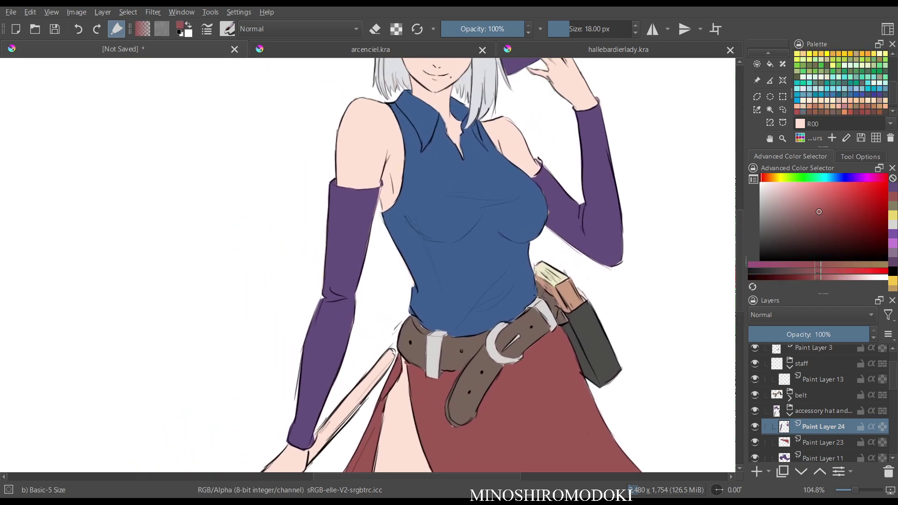
key(ctrl+g)
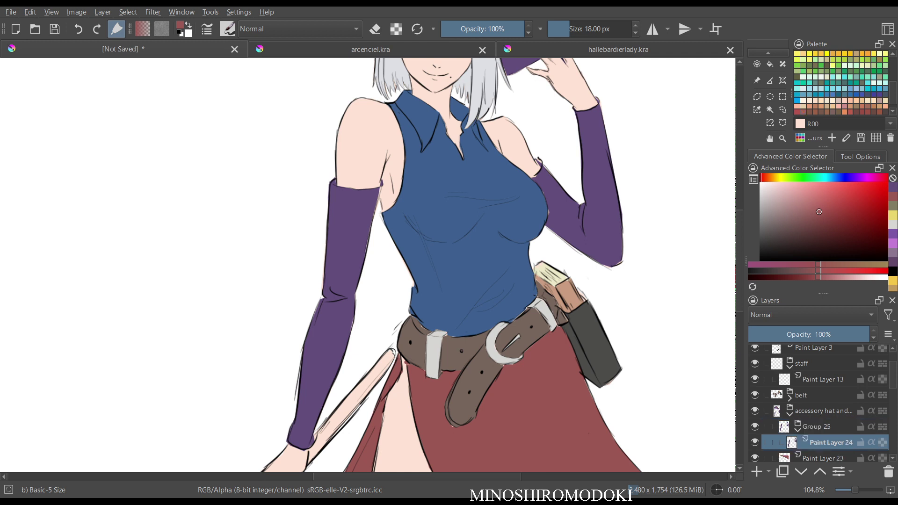
key(Insert)
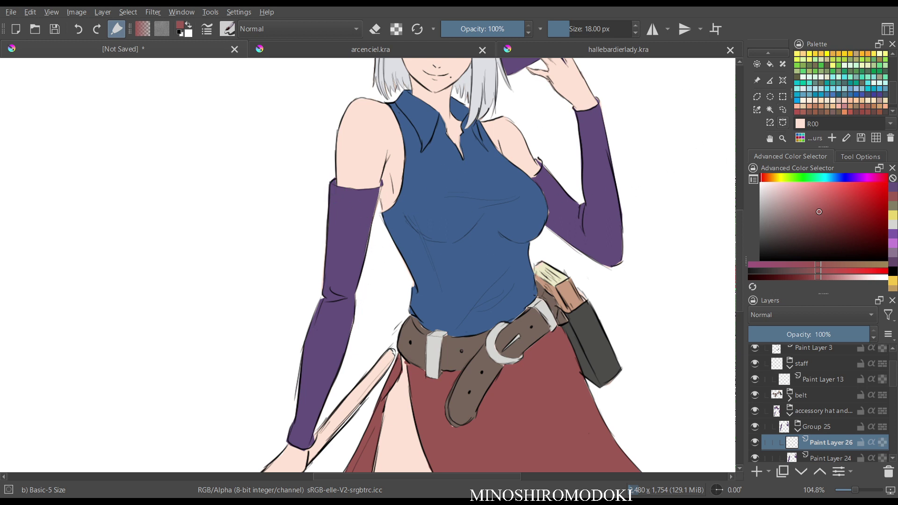
click(782, 123)
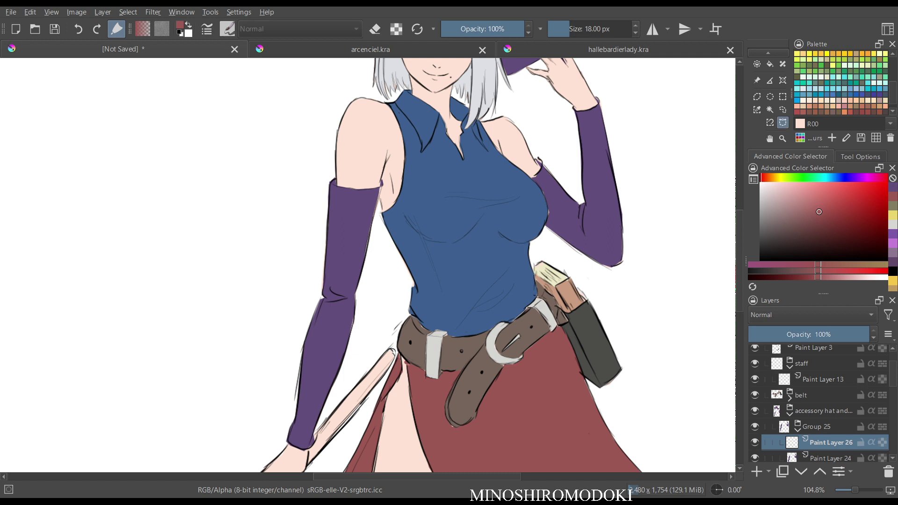
click(329, 183)
key(Escape)
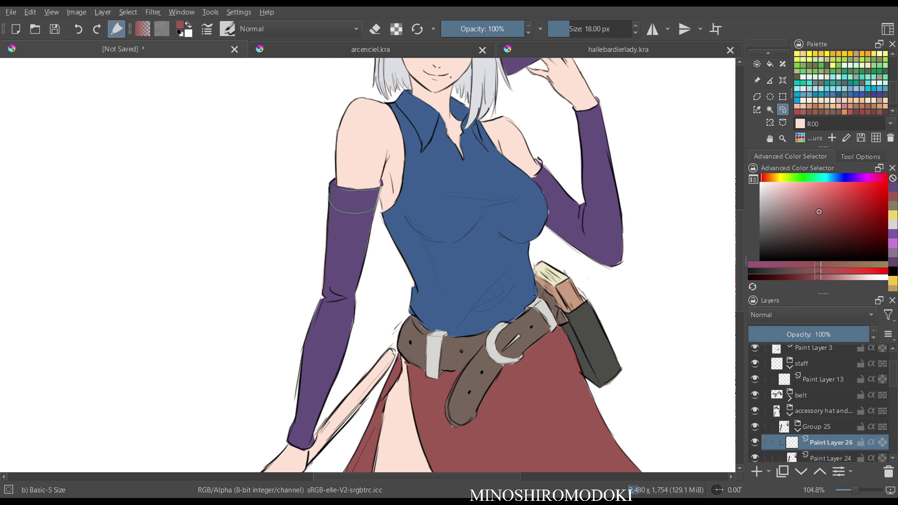
Outline a curved band along the upper edge of the lowered arm's sleeve, fill it with the red and clear the selection.
drag(341, 189, 330, 184)
key(f)
click(354, 201)
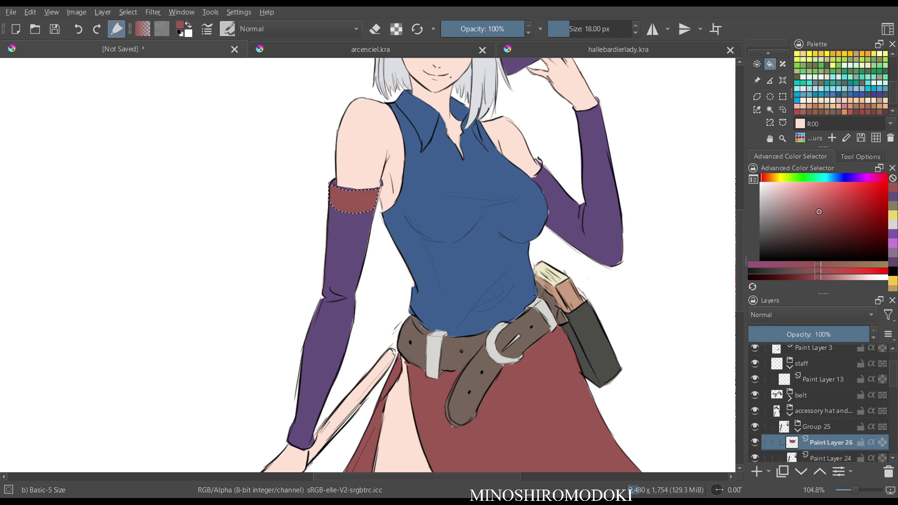
key(m)
key(m)
key(plus)
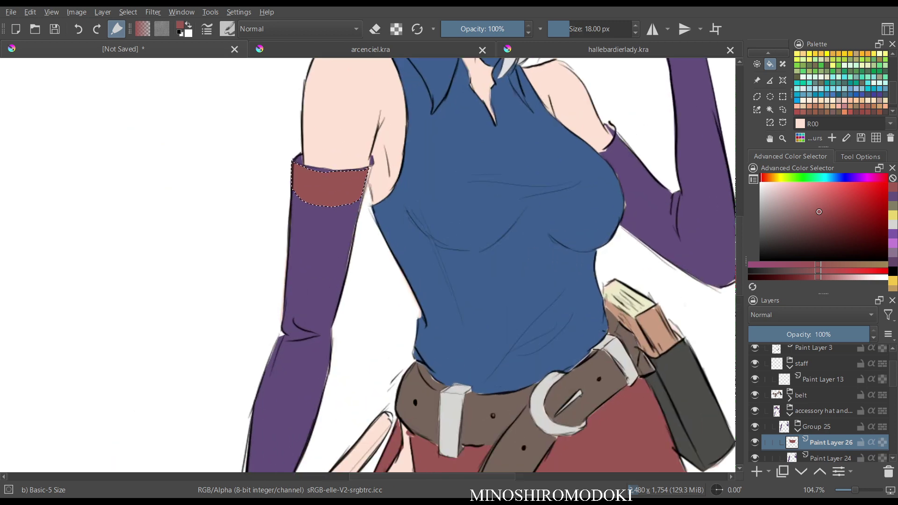
key(ctrl+shift+a)
Outline a matching band at the upper end of the raised arm's sleeve, fill it red, check it mirrored and deselect.
scroll(503, 141, down, 3)
drag(503, 141, 351, 252)
scroll(390, 300, up, 2)
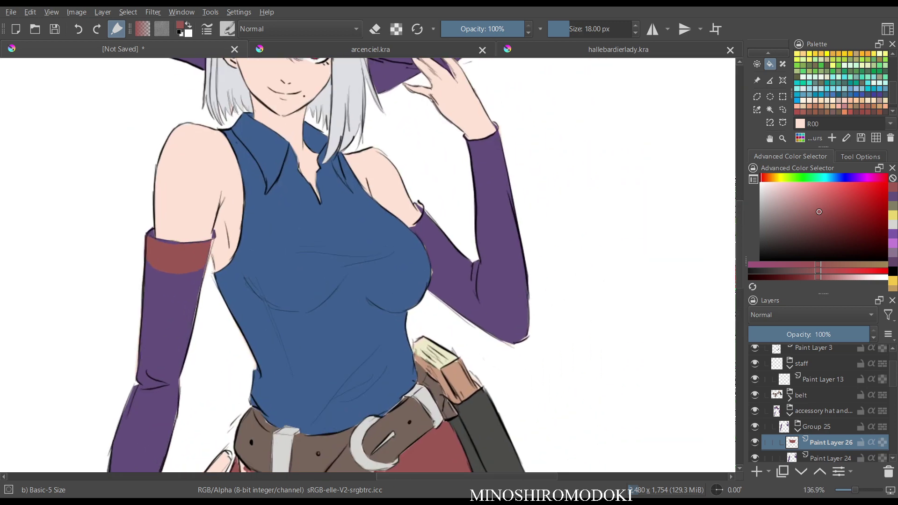
key(l)
key(f)
click(424, 228)
key(m)
key(m)
key(m)
key(m)
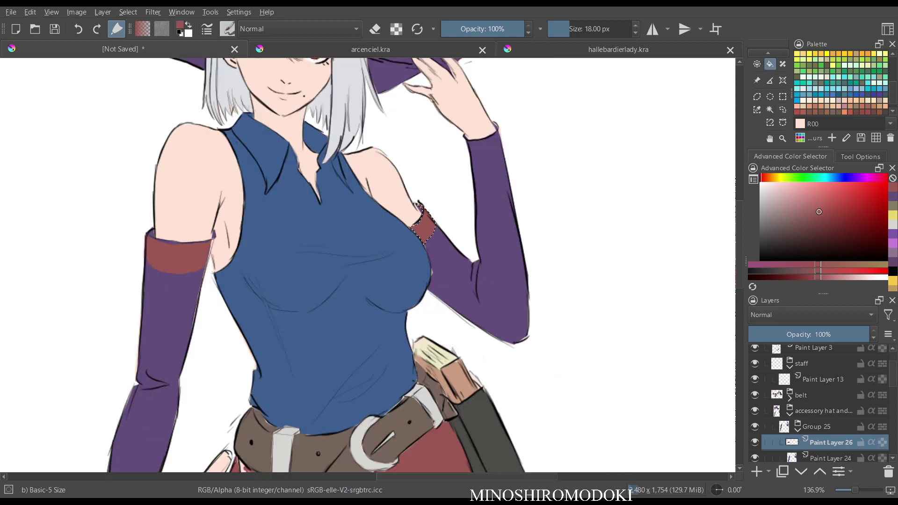
scroll(433, 239, down, 3)
scroll(367, 264, down, 1)
key(ctrl+shift+a)
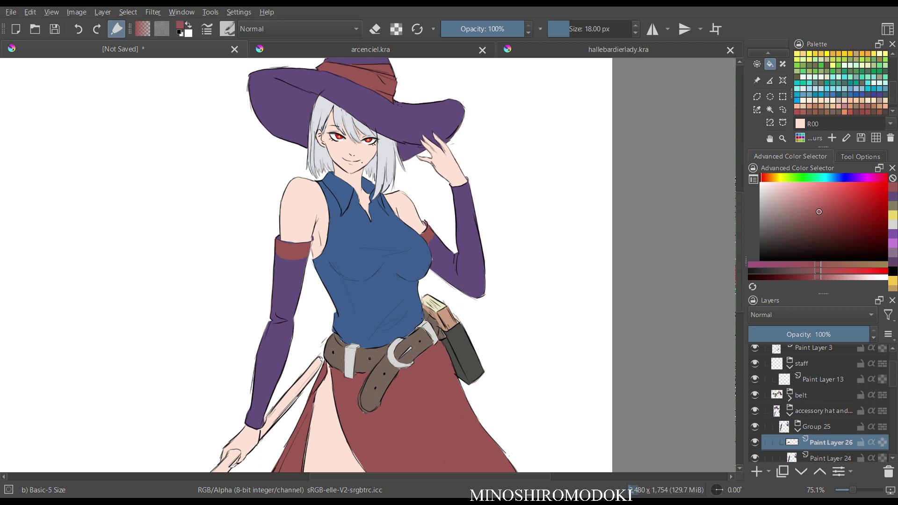
Sample the sleeve's purple and shift it to a slightly darker, less saturated shade.
ctrl+click(441, 276)
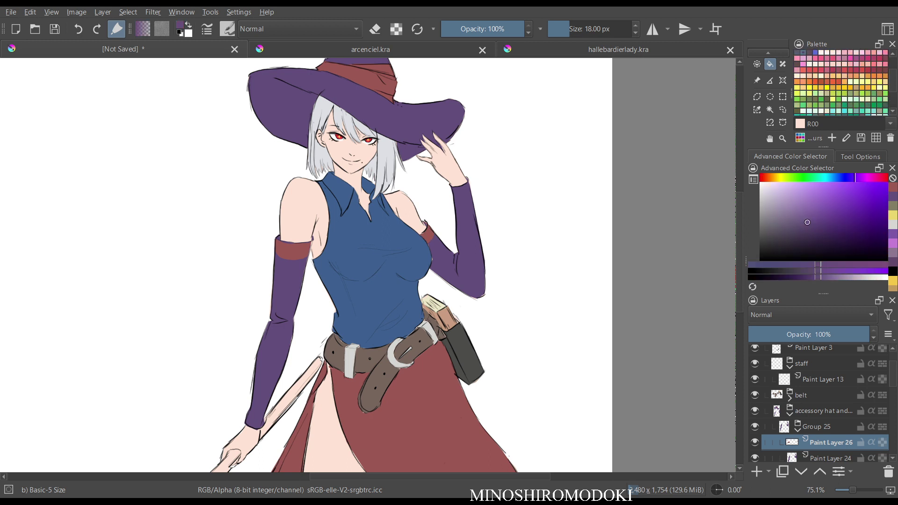
key(b)
scroll(367, 265, down, 3)
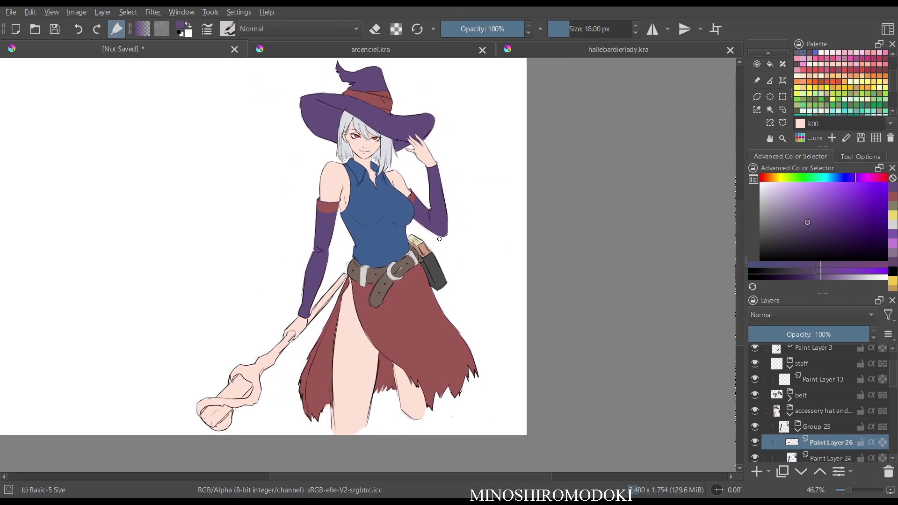
key(m)
key(m)
drag(441, 323, 442, 264)
drag(653, 329, 640, 256)
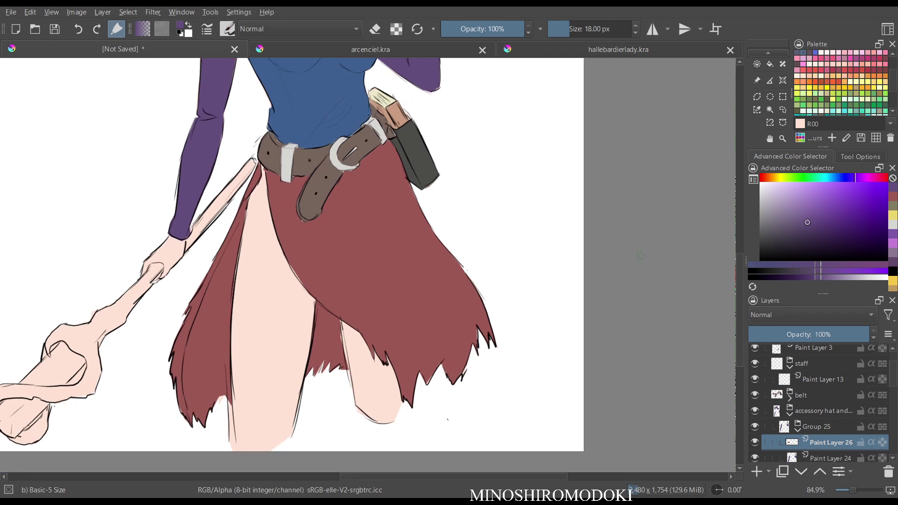
drag(807, 222, 790, 229)
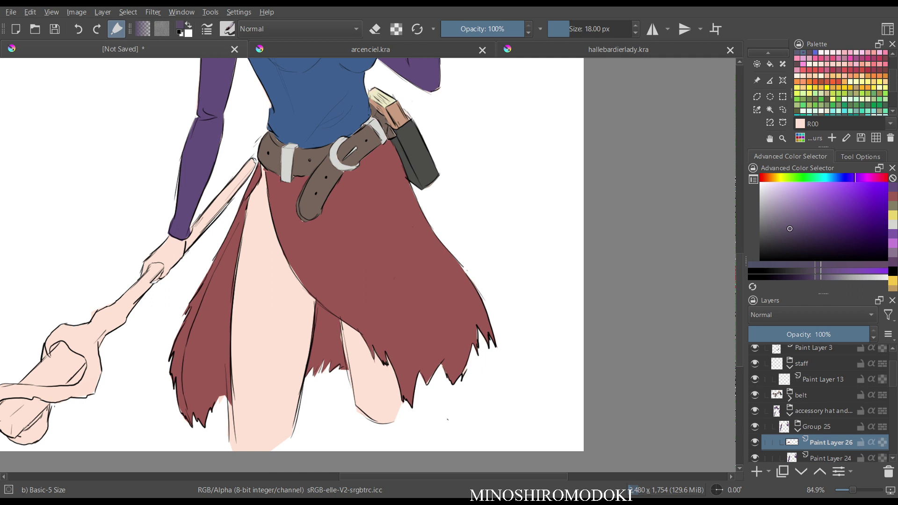
Add a new paint layer directly below Paint Layer 3 and place it in its own group.
scroll(823, 403, down, 4)
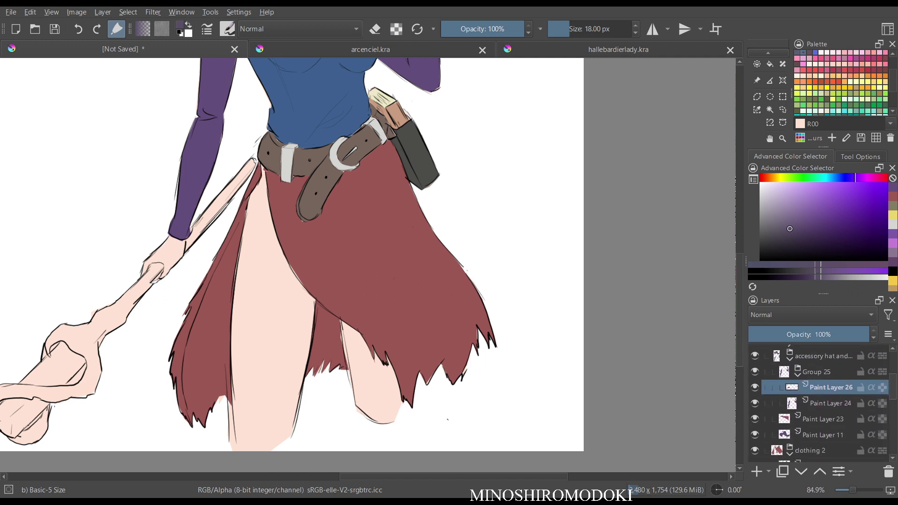
scroll(823, 403, down, 3)
click(823, 418)
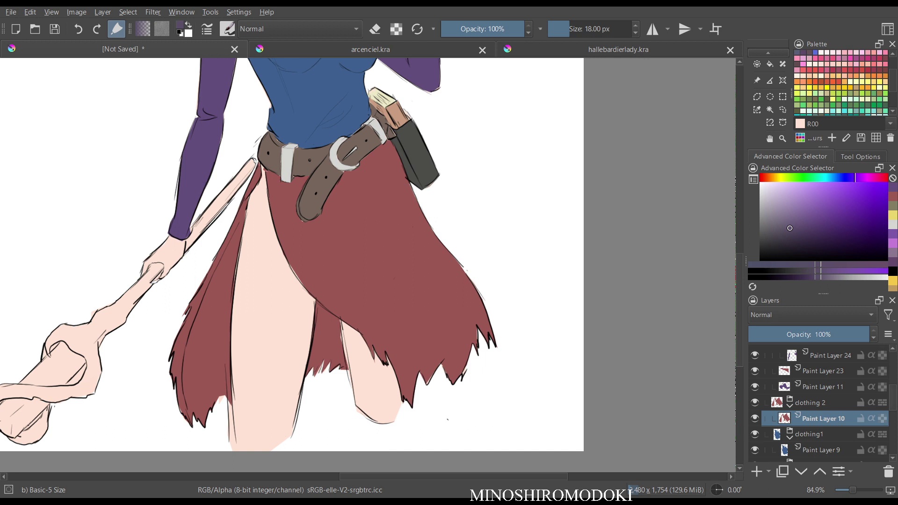
scroll(823, 404, up, 8)
click(814, 384)
key(Insert)
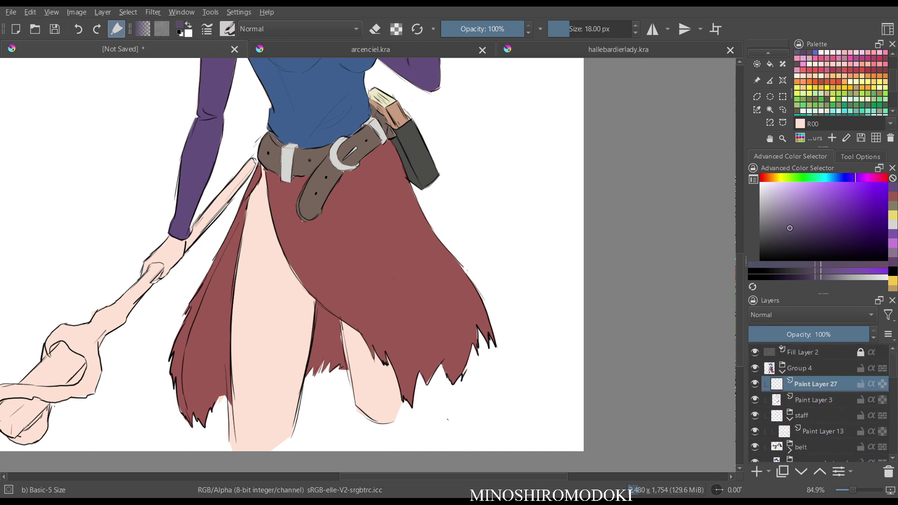
key(ctrl+Page_Down)
key(ctrl+g)
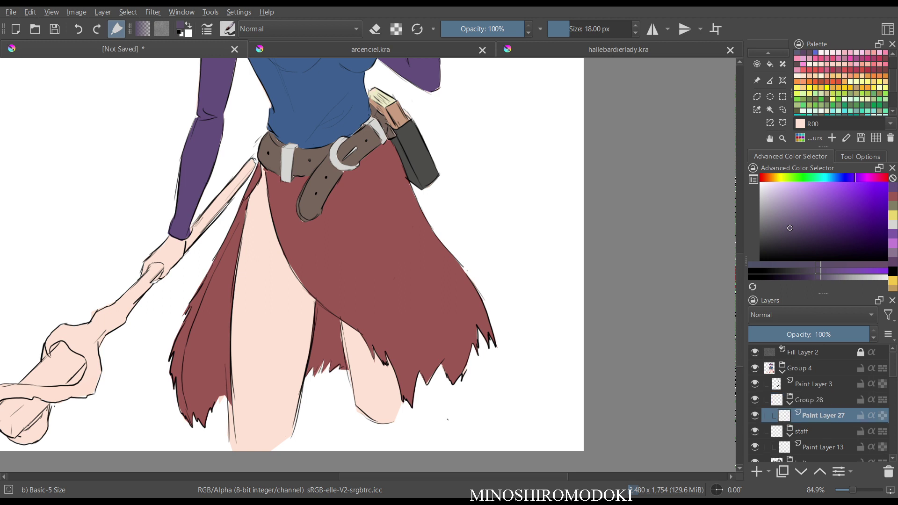
Rename the new group "stocking" and make the paint layer inside it active.
click(809, 400)
key(F2)
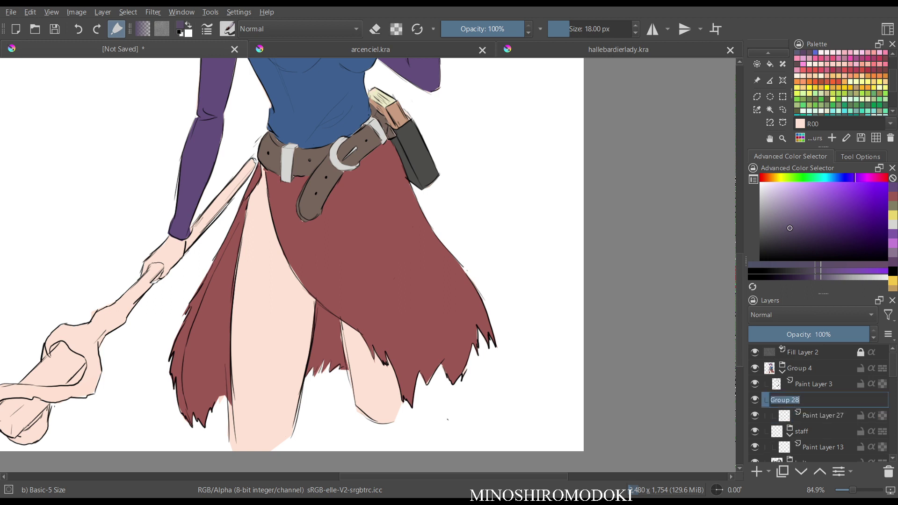
text(stocko)
key(BackSpace)
text(ing)
key(Return)
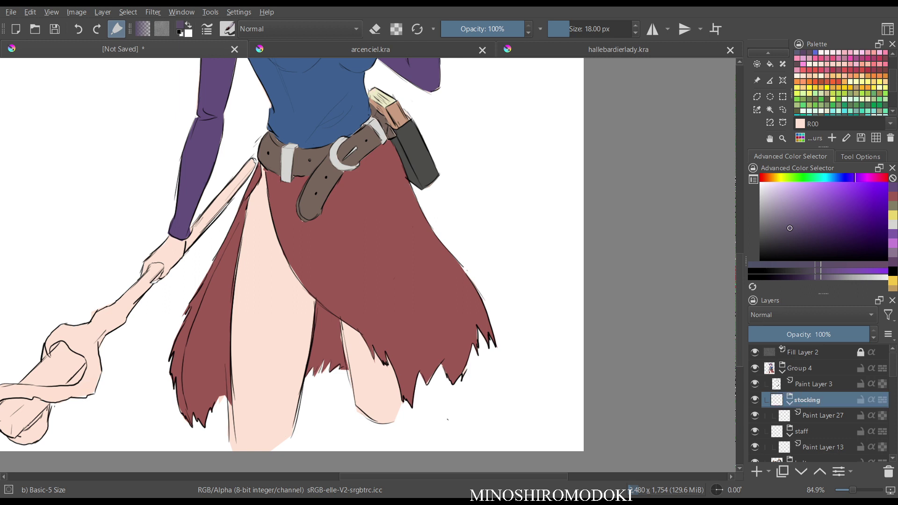
key(Down)
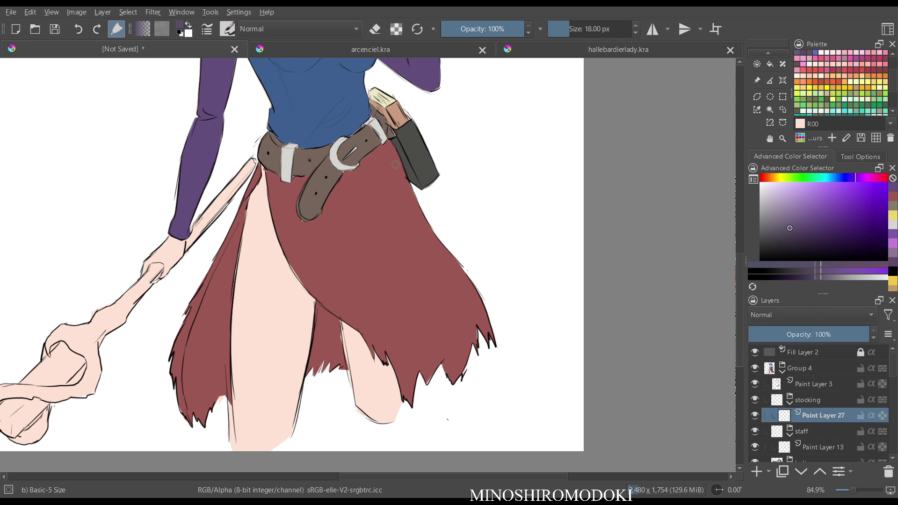
Darken the paint colour to a purplish grey and select the leg showing through the skirt slit with the Bezier curve selection.
drag(790, 228, 776, 232)
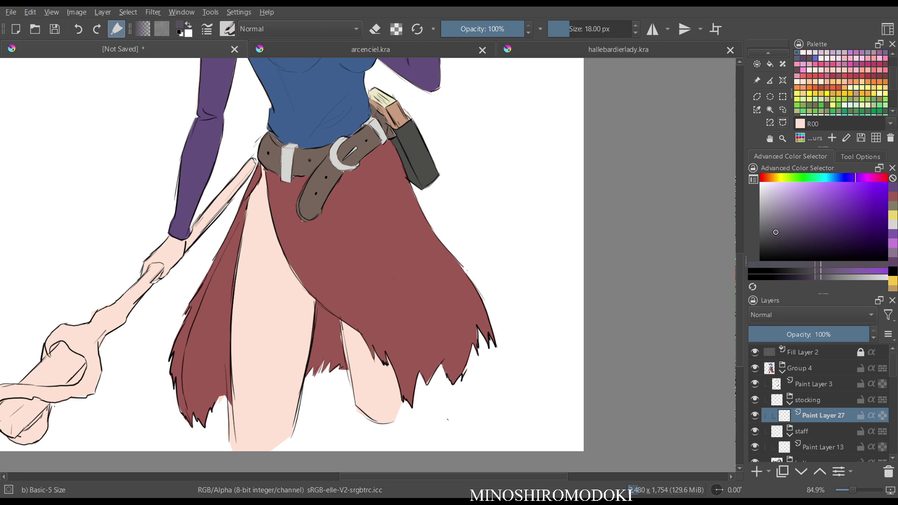
click(782, 123)
click(260, 165)
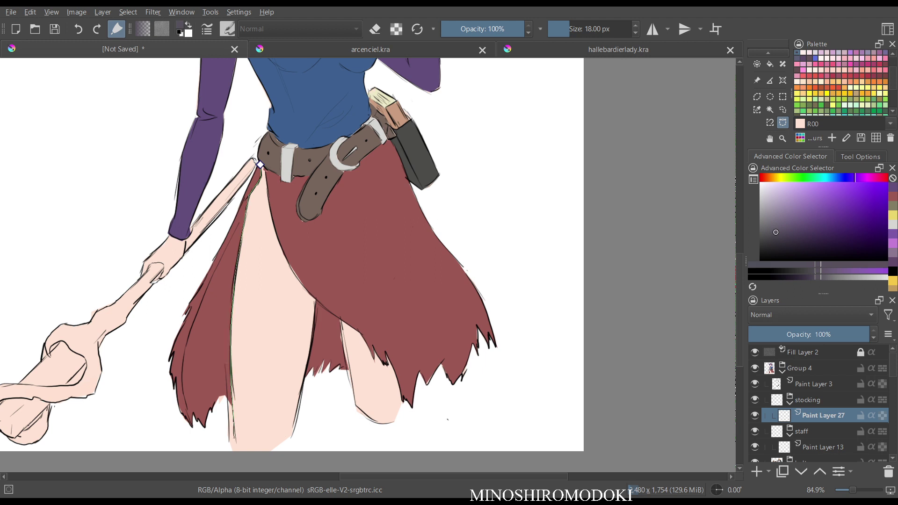
click(233, 438)
click(290, 439)
scroll(287, 270, up, 4)
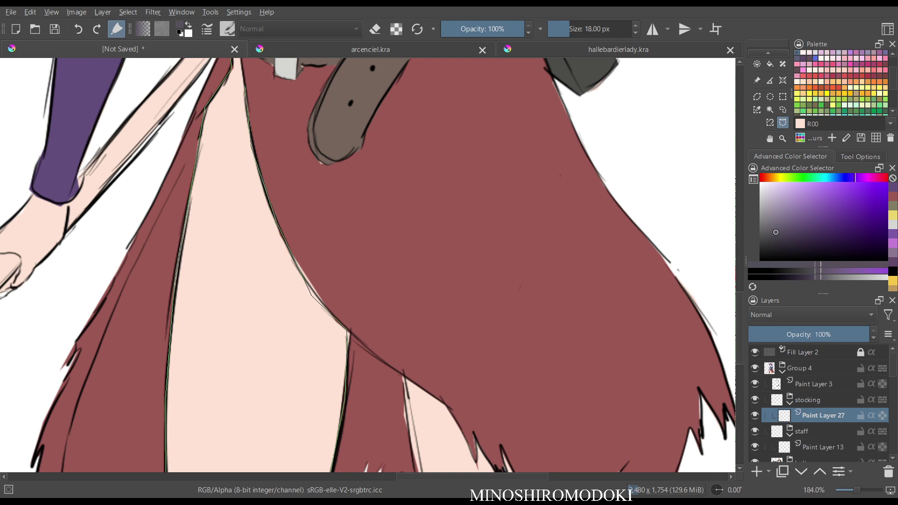
drag(245, 91, 263, 191)
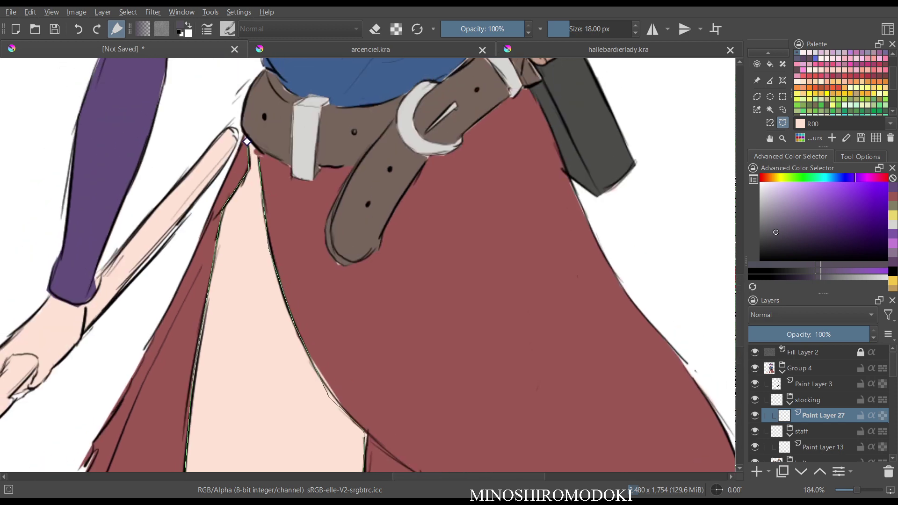
click(247, 142)
scroll(276, 273, down, 4)
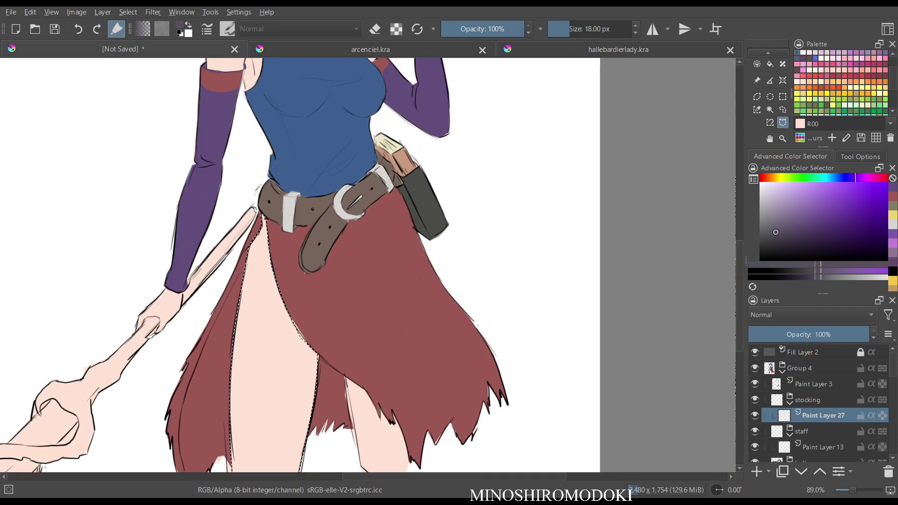
Add the other leg to the selection by tracing its outline and the ragged skirt hem above it.
drag(276, 273, 214, 88)
click(283, 188)
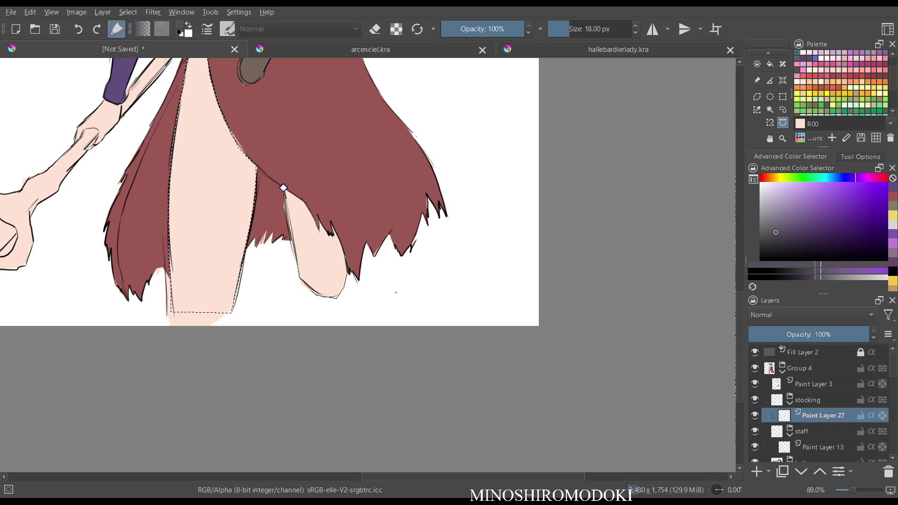
scroll(355, 276, up, 1)
scroll(354, 279, up, 4)
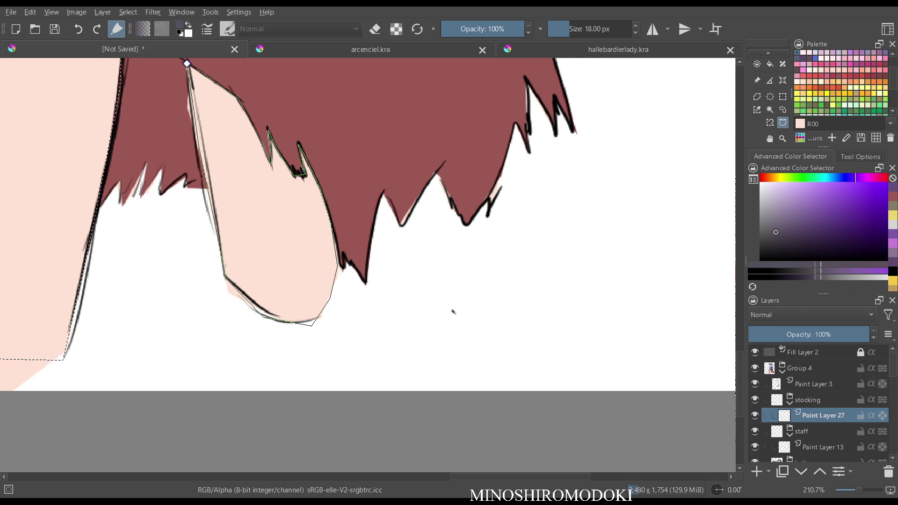
key(Return)
scroll(293, 122, down, 3)
drag(292, 122, 376, 346)
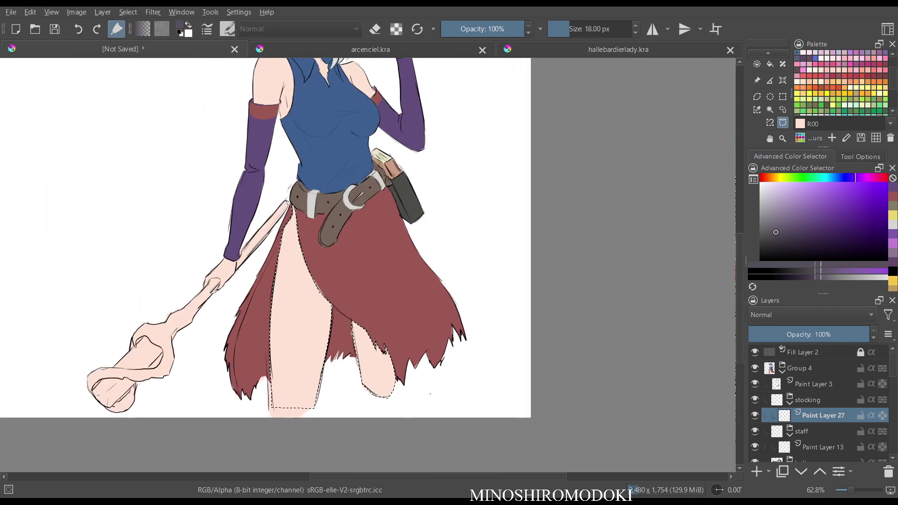
Try filling both selected legs with the purplish grey, check them mirrored and from afar, and undo the fill.
key(f)
click(300, 327)
key(m)
key(m)
scroll(392, 269, down, 3)
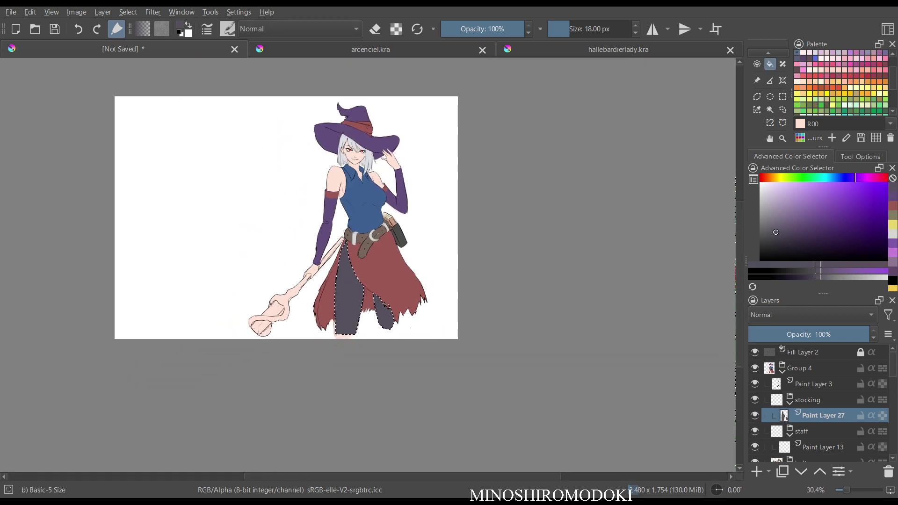
scroll(392, 268, up, 5)
key(ctrl+z)
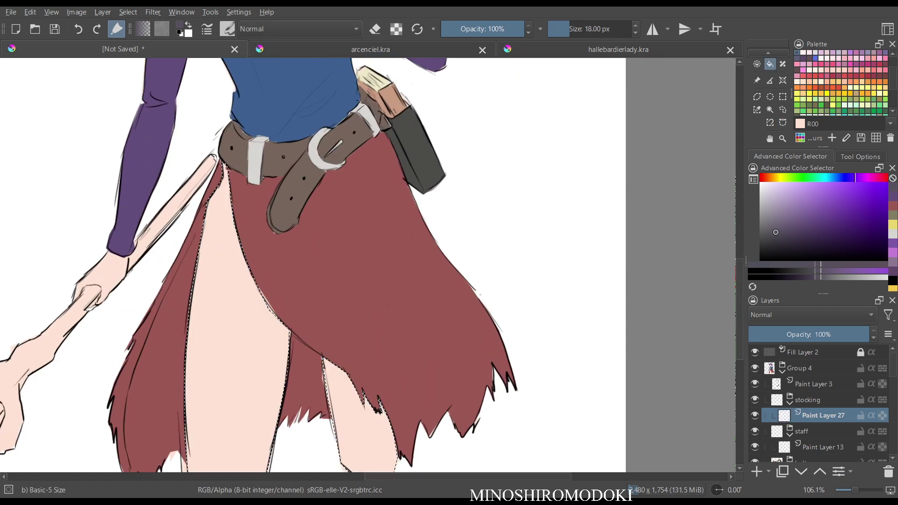
Fill both selected legs with a darker, more neutral grey, check them in mirrored and distant views, and deselect.
drag(775, 232, 766, 237)
key(shift+BackSpace)
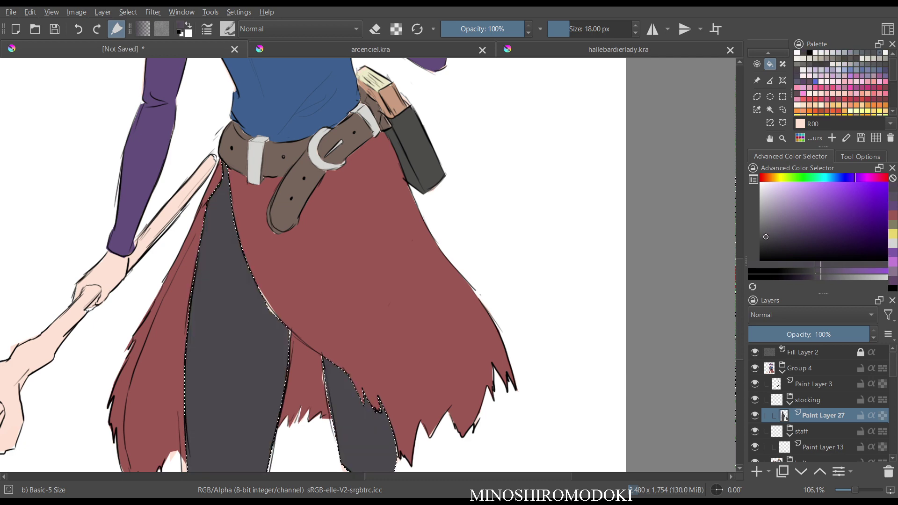
key(m)
key(m)
key(m)
key(m)
scroll(406, 319, down, 4)
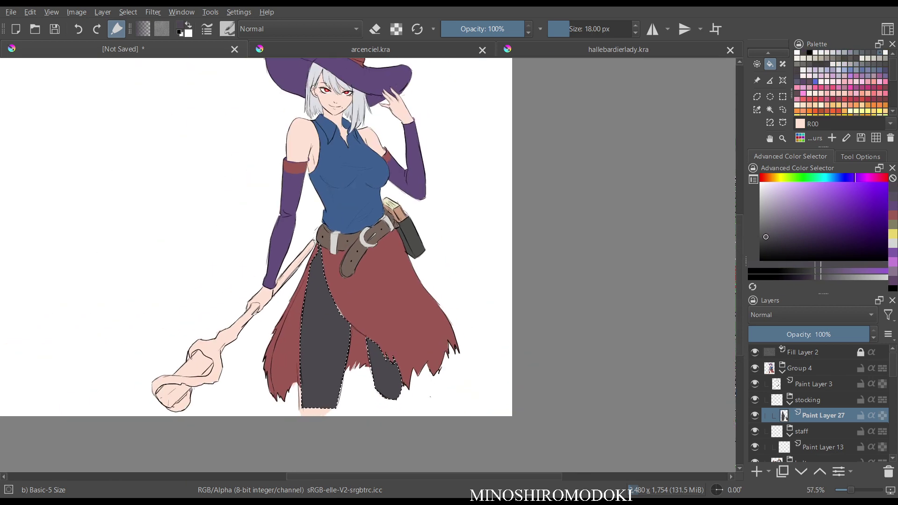
scroll(406, 319, up, 2)
key(ctrl+shift+a)
key(b)
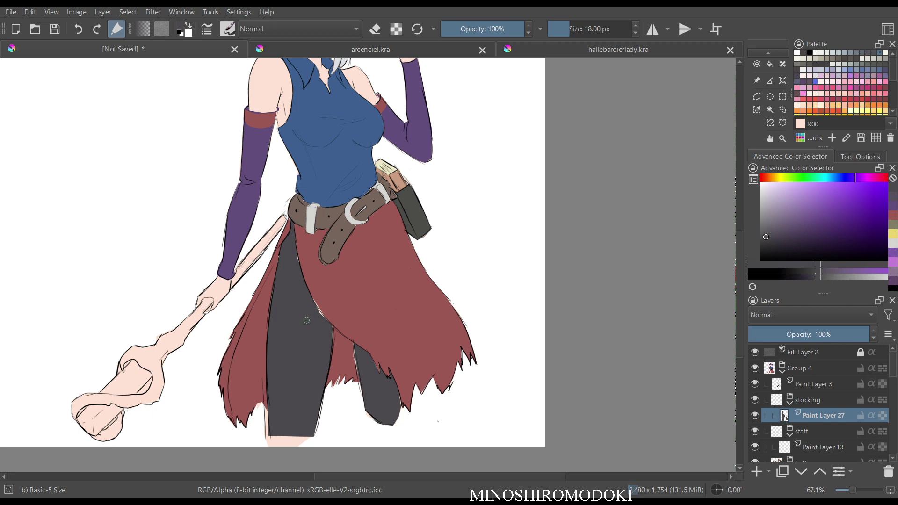
Touch up the unpainted gaps along the skirt slit and the second leg's inner edge with the dark grey stocking colour.
scroll(306, 320, up, 3)
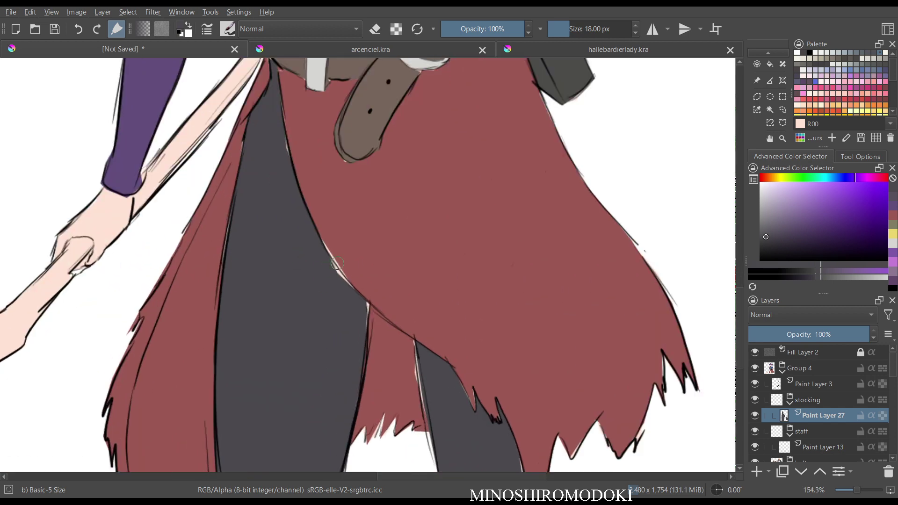
drag(339, 271, 367, 312)
drag(416, 356, 424, 411)
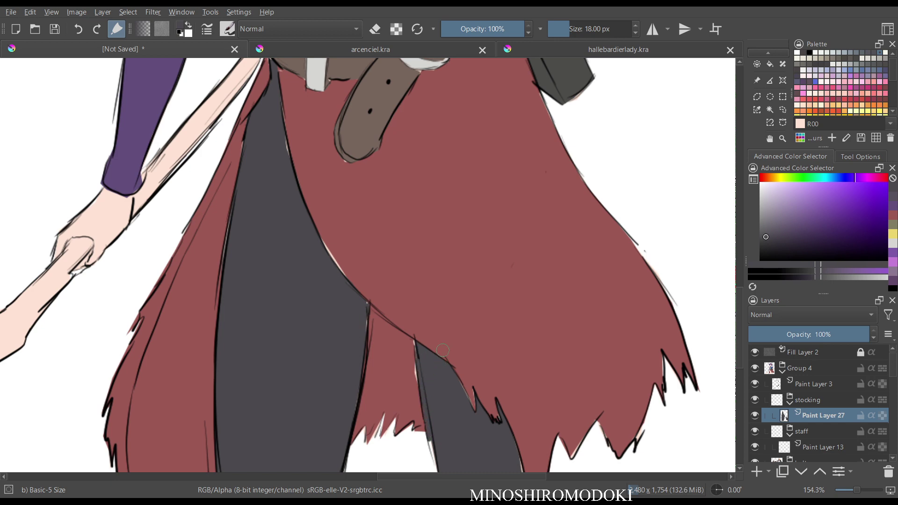
Sample the skirt's red and paint over the remaining gap along the slit edge on Paint Layer 10 of the clothing 2 group.
scroll(477, 283, down, 2)
ctrl+click(511, 312)
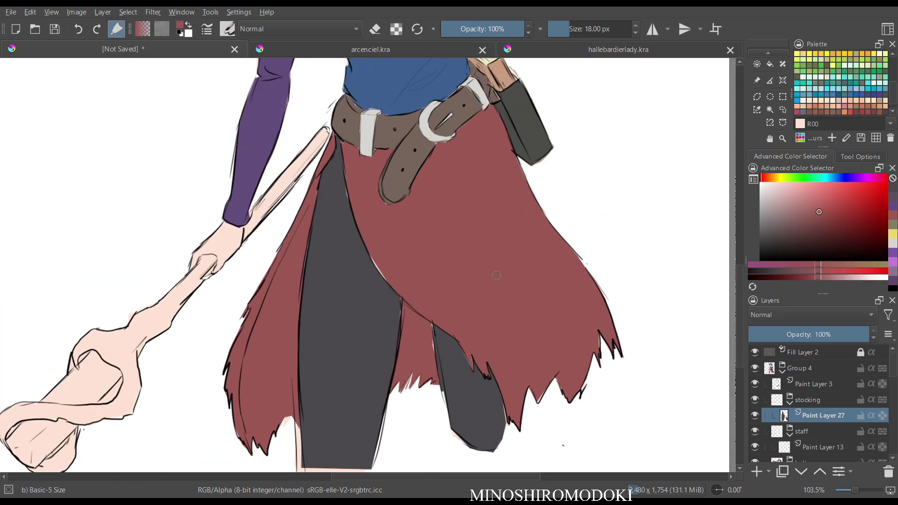
scroll(823, 402, down, 2)
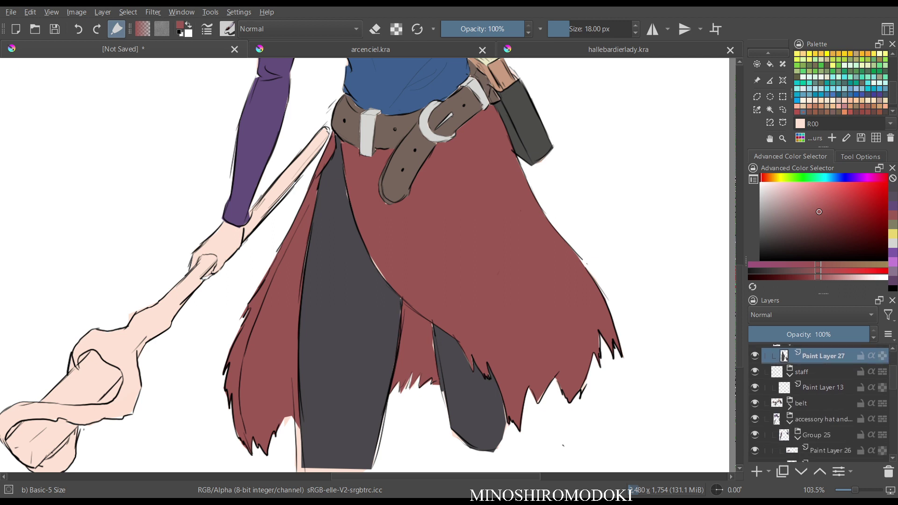
scroll(823, 402, down, 2)
scroll(823, 402, up, 3)
scroll(823, 402, down, 1)
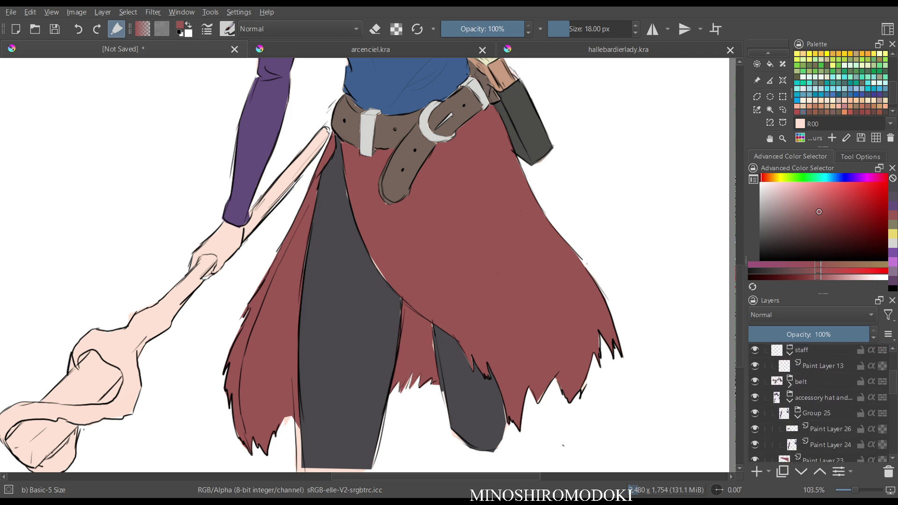
scroll(824, 402, down, 4)
scroll(818, 403, down, 2)
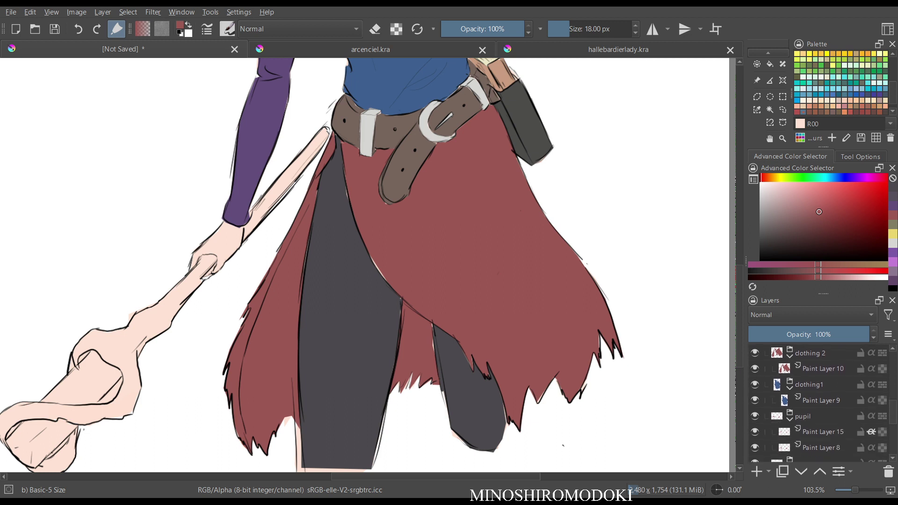
click(821, 400)
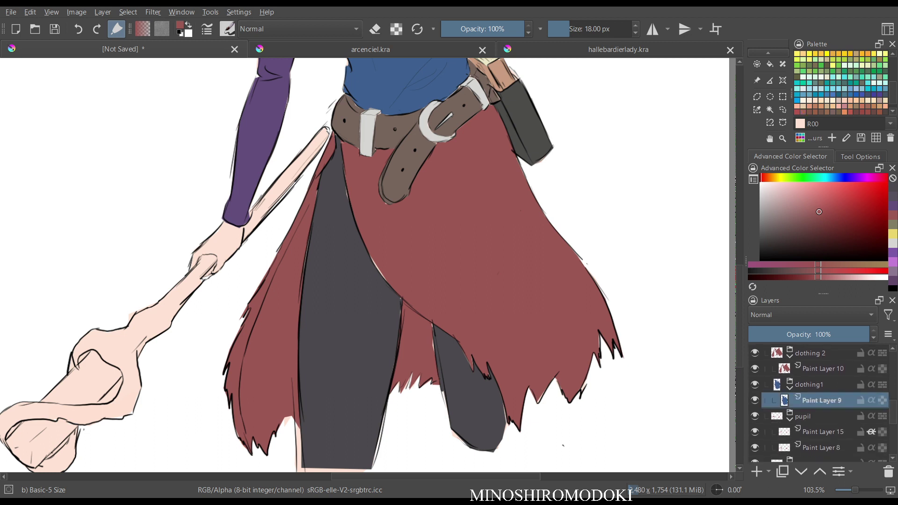
click(823, 369)
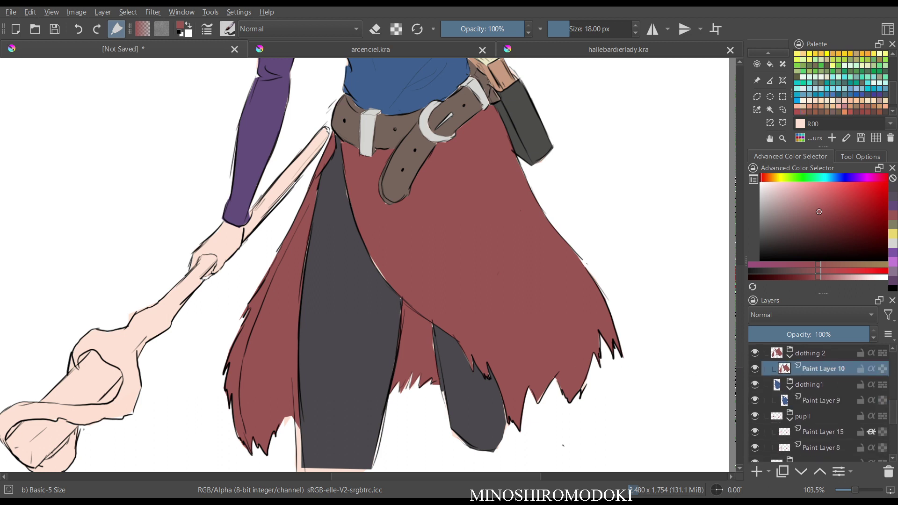
drag(372, 259, 380, 272)
click(372, 258)
drag(486, 176, 485, 149)
drag(485, 149, 467, 260)
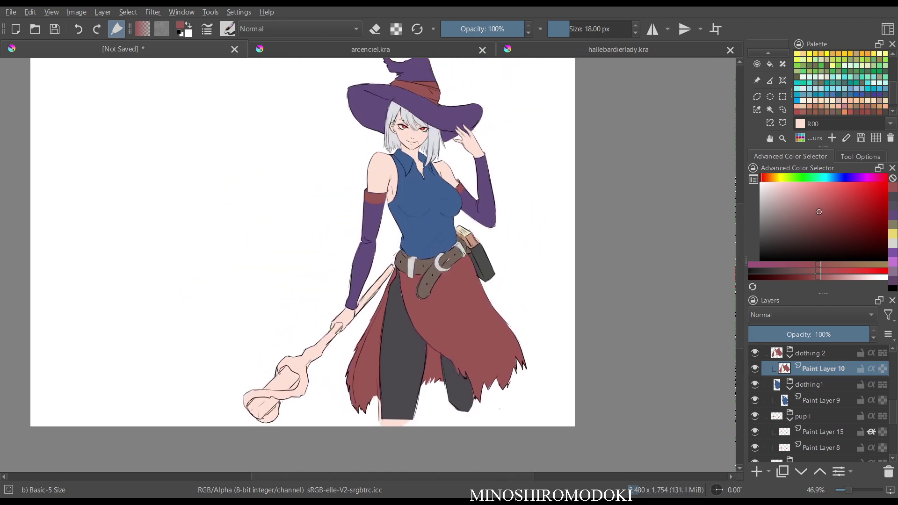
Make Paint Layer 13 in the staff group active and mix a dark brownish grey paint colour.
scroll(679, 279, up, 2)
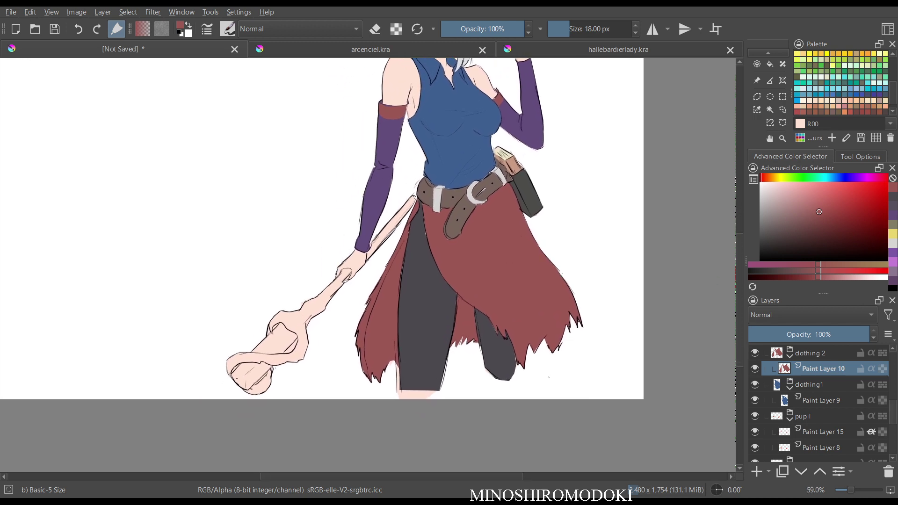
scroll(823, 403, up, 5)
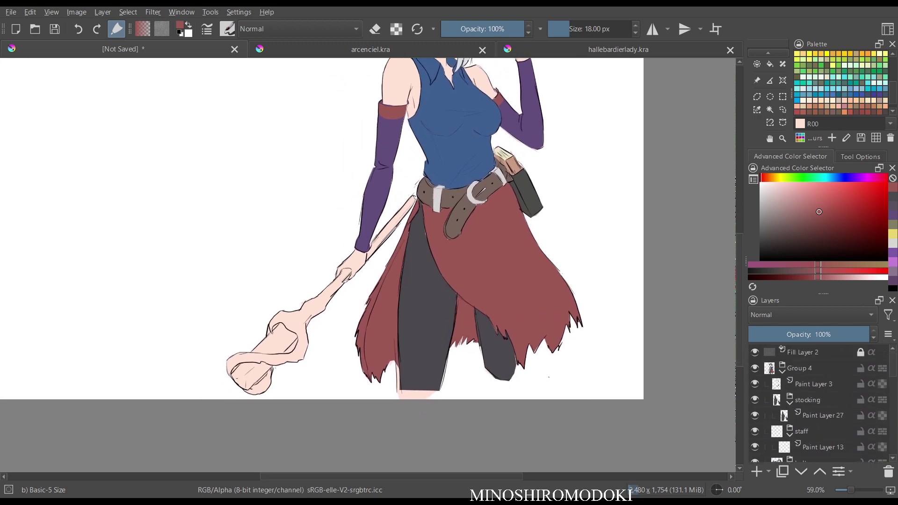
click(823, 448)
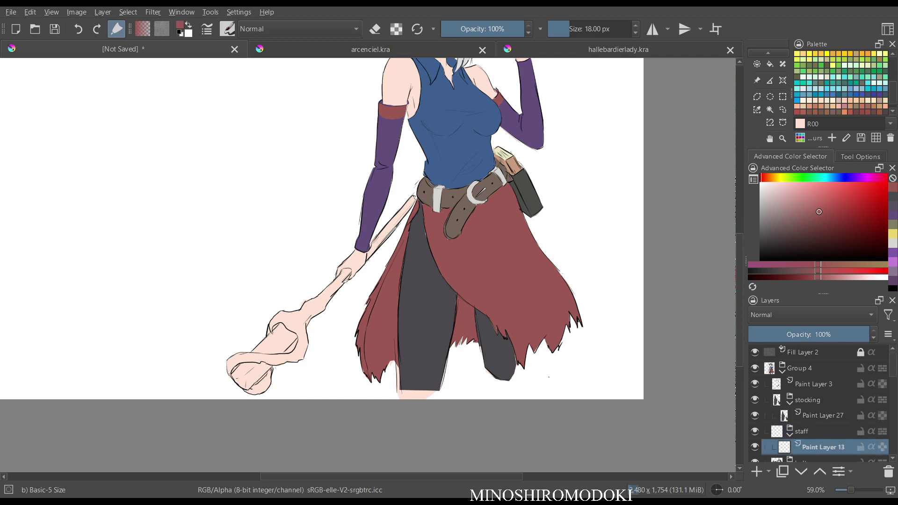
drag(819, 212, 799, 217)
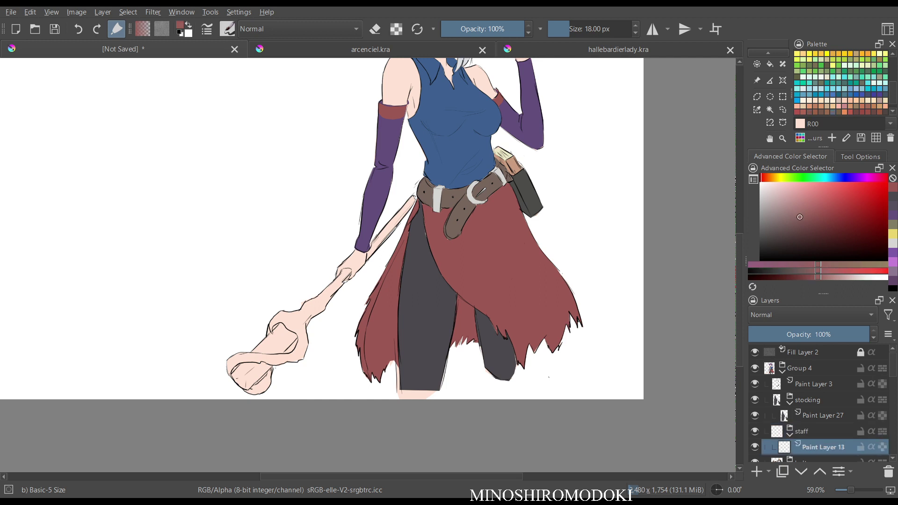
mouse_move(762, 177)
mouse_down()
mouse_move(779, 178)
mouse_move(770, 177)
mouse_up()
mouse_move(800, 217)
mouse_down()
mouse_move(814, 224)
mouse_move(825, 213)
mouse_move(796, 216)
mouse_move(784, 229)
mouse_up()
scroll(447, 300, up, 5)
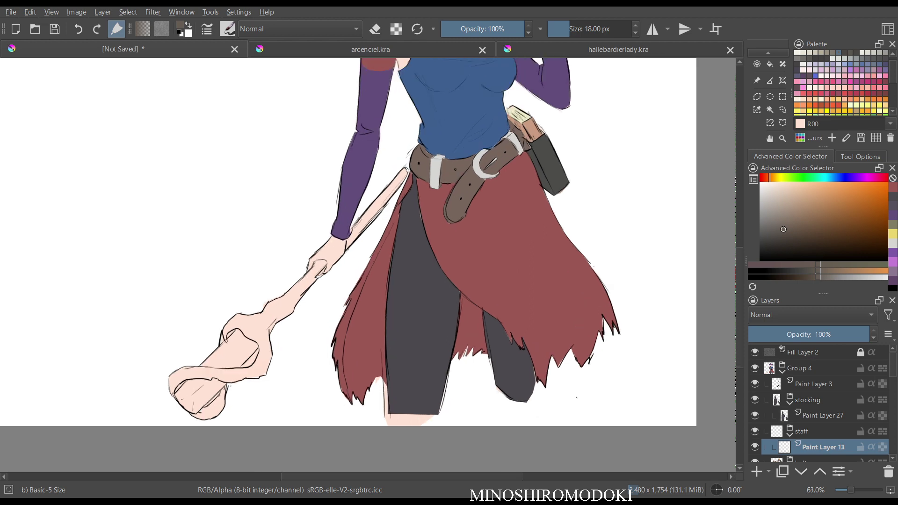
Outline the staff's shaft between the hand and the belt with the Bezier curve selection.
drag(546, 155, 615, 272)
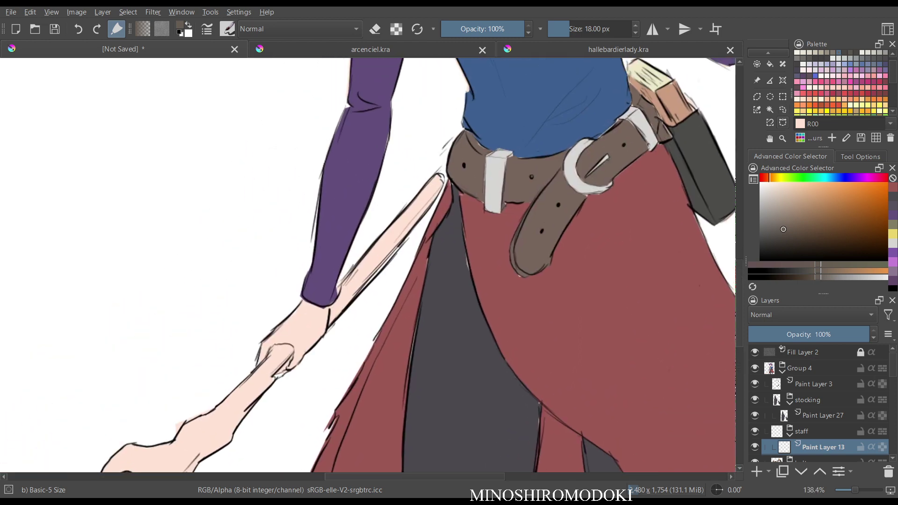
click(782, 122)
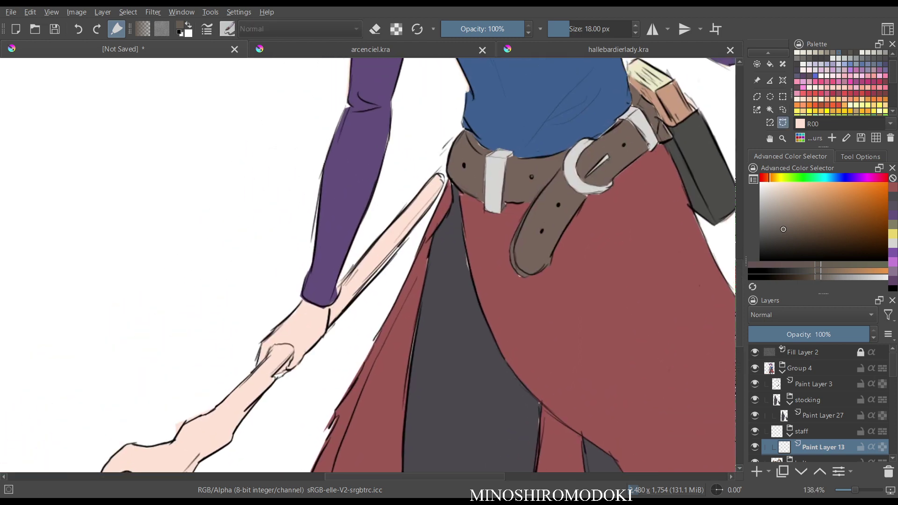
click(414, 195)
click(414, 196)
scroll(411, 218, down, 2)
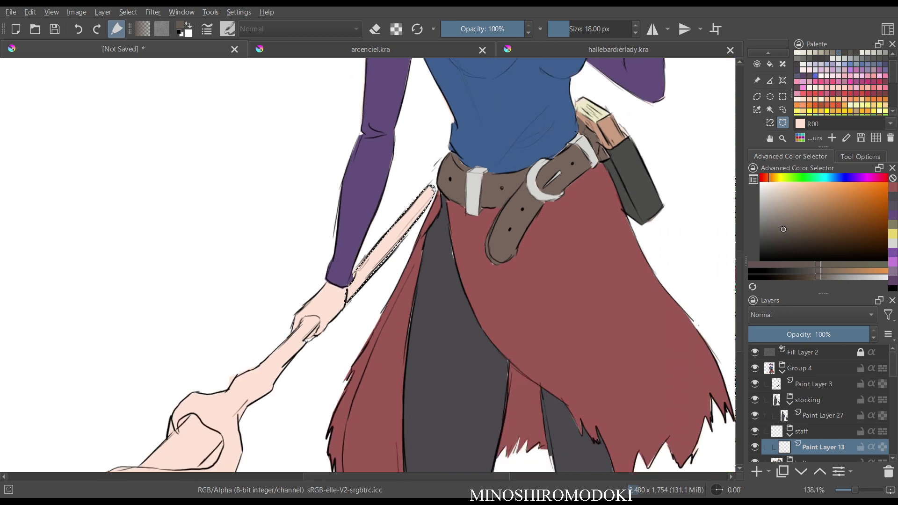
Add the staff's lower shaft and curled head to the selection by tracing their outline from the hand downward.
drag(411, 218, 559, 92)
scroll(438, 206, up, 2)
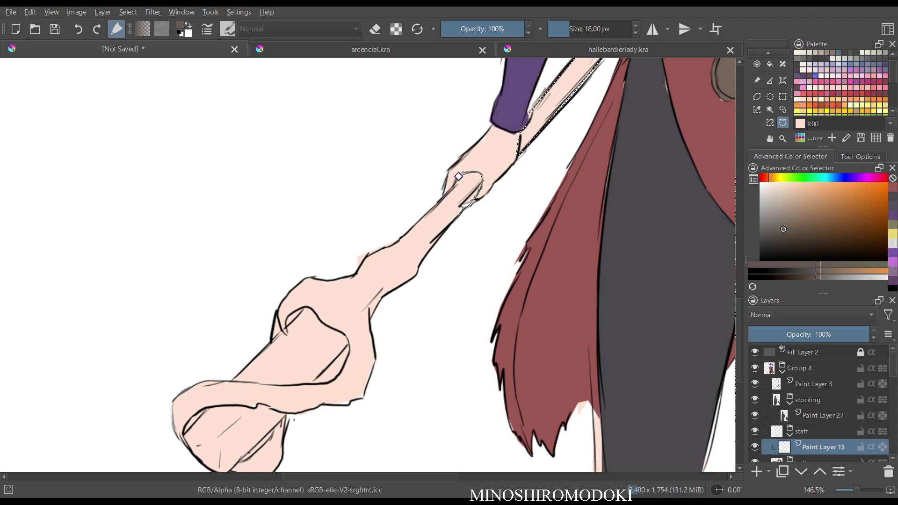
click(440, 237)
click(421, 265)
click(367, 256)
click(388, 246)
click(412, 230)
Try filling the selected staff with the brownish grey, check it mirrored and from afar, and undo the fill.
key(f)
click(459, 176)
key(m)
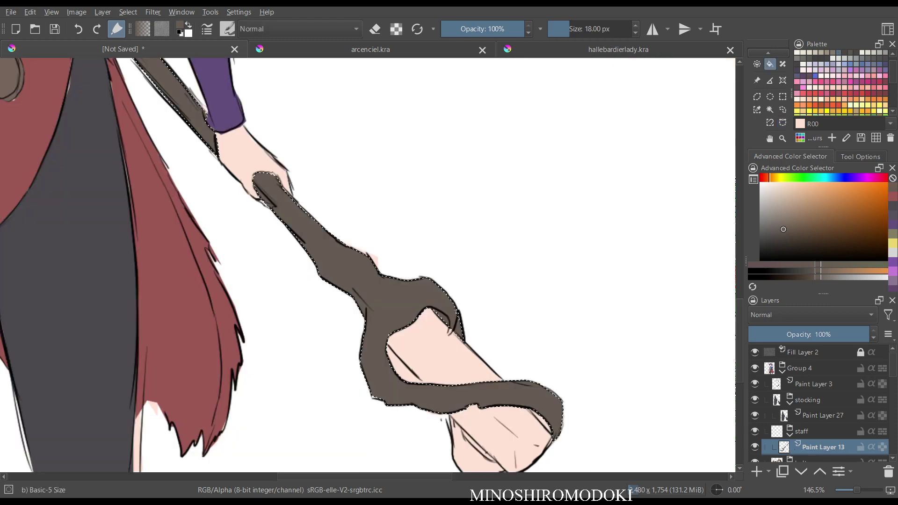
key(m)
scroll(453, 221, down, 3)
key(m)
key(m)
scroll(449, 233, up, 2)
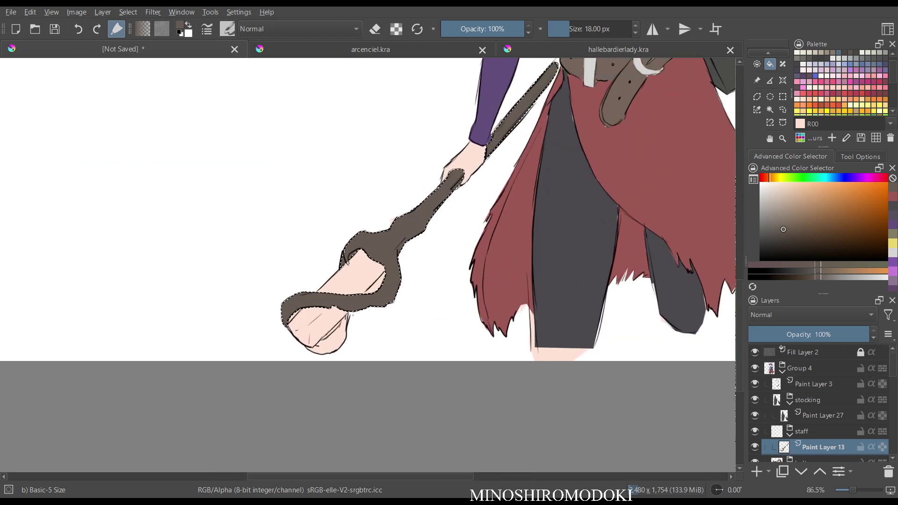
drag(454, 206, 396, 280)
key(ctrl+z)
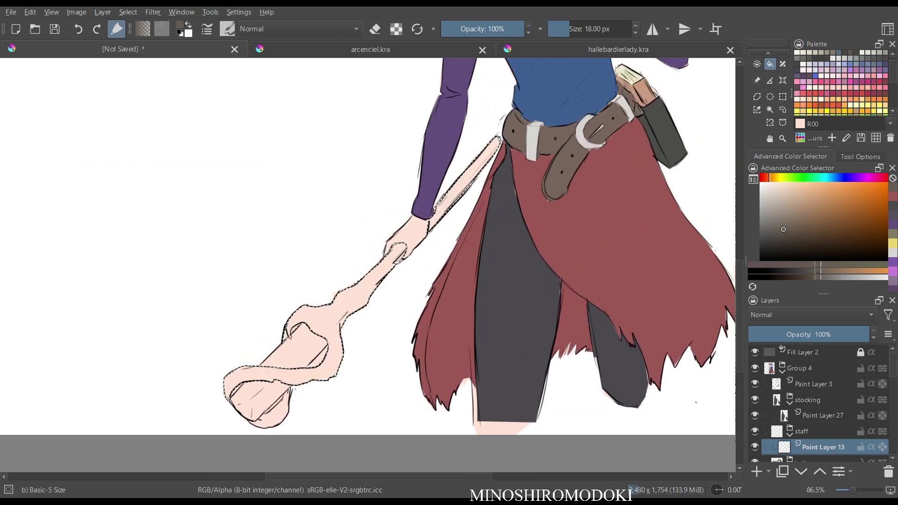
Fill the selected staff with a neutral mid grey, check it in mirrored and distant views, and deselect.
drag(765, 216, 760, 224)
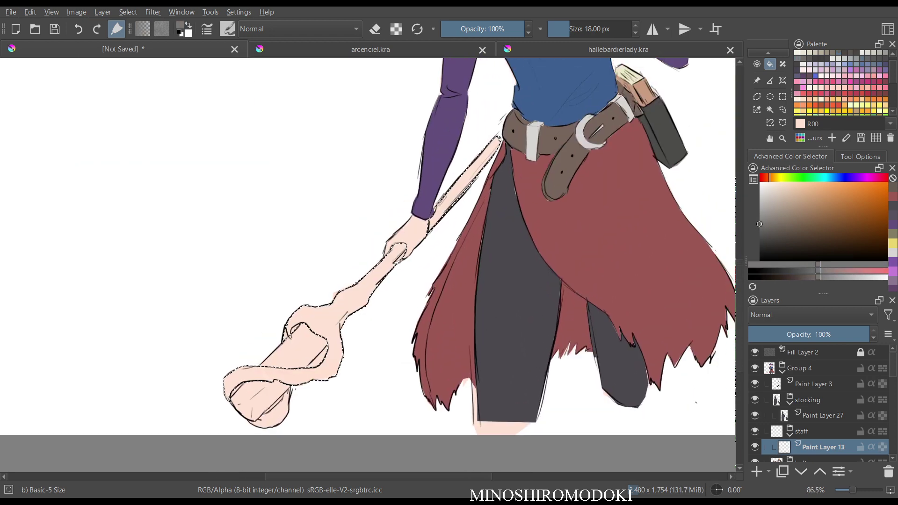
key(shift+BackSpace)
key(m)
key(m)
scroll(465, 217, down, 4)
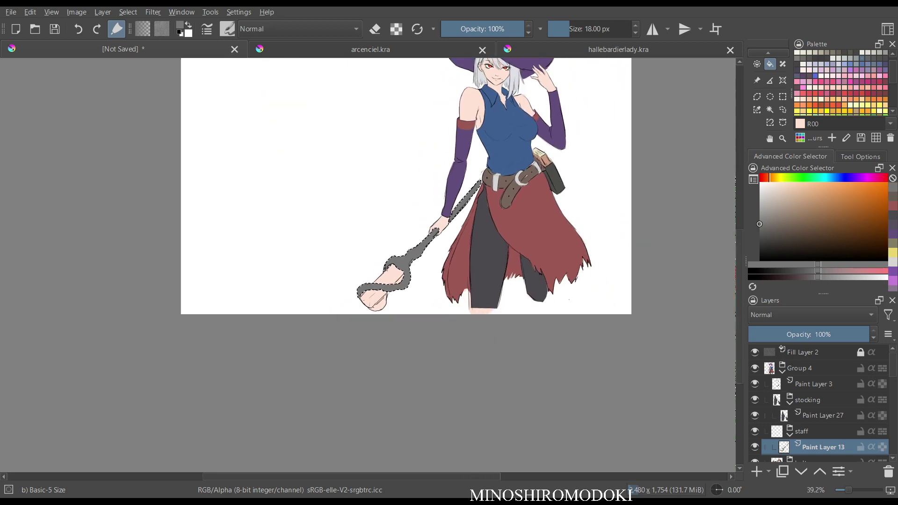
key(ctrl+shift+a)
scroll(465, 218, up, 3)
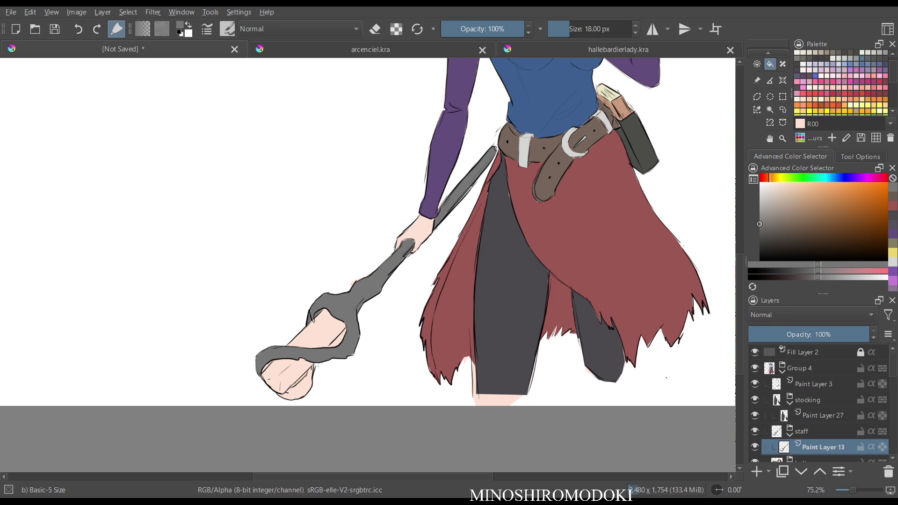
Erase the skin-coloured base from the narrow gap inside the staff's curled head on Paint Layer 5.
scroll(822, 403, down, 7)
click(822, 422)
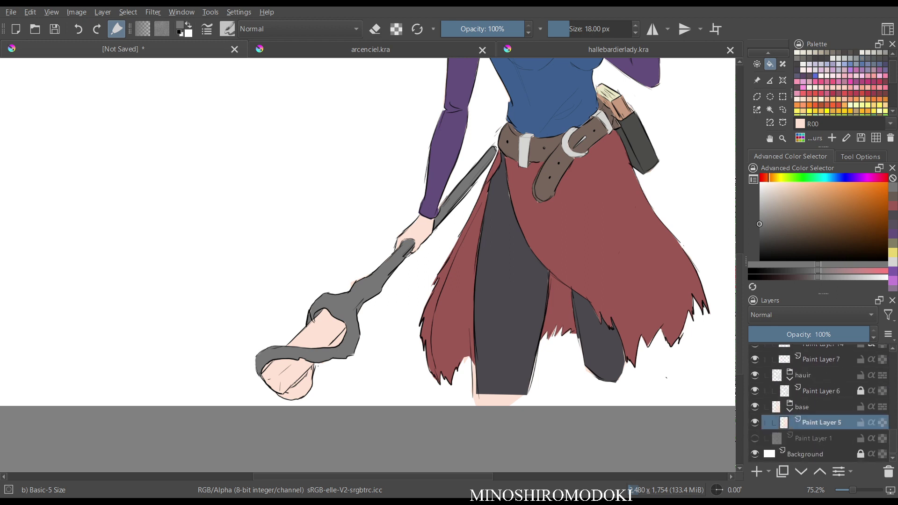
key(b)
key(e)
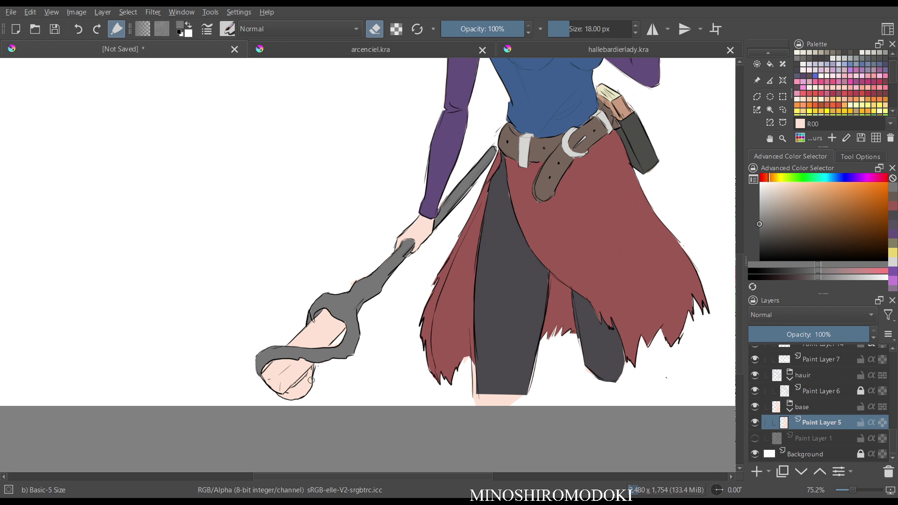
scroll(368, 352, up, 2)
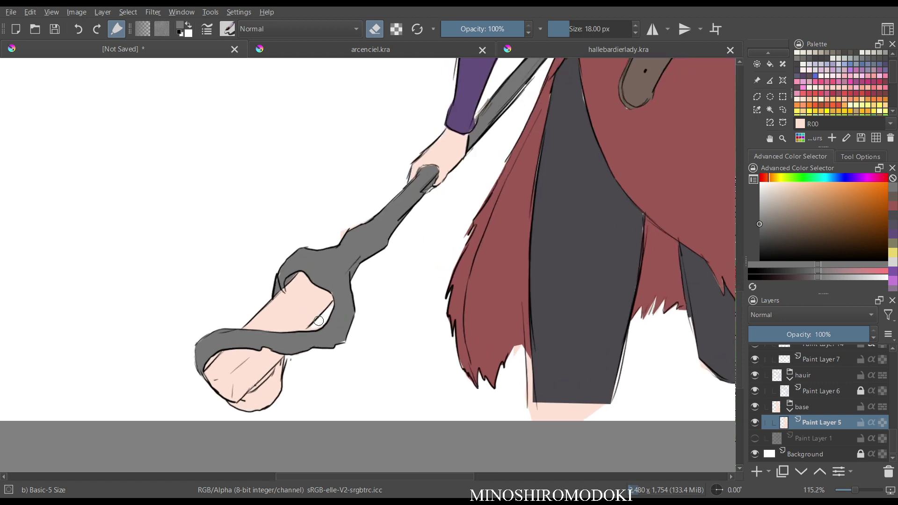
key(e)
On Paint Layer 27, try painting the rounded bottom of the staff's head grey, and enlarge the brush to 59 px.
scroll(818, 402, up, 5)
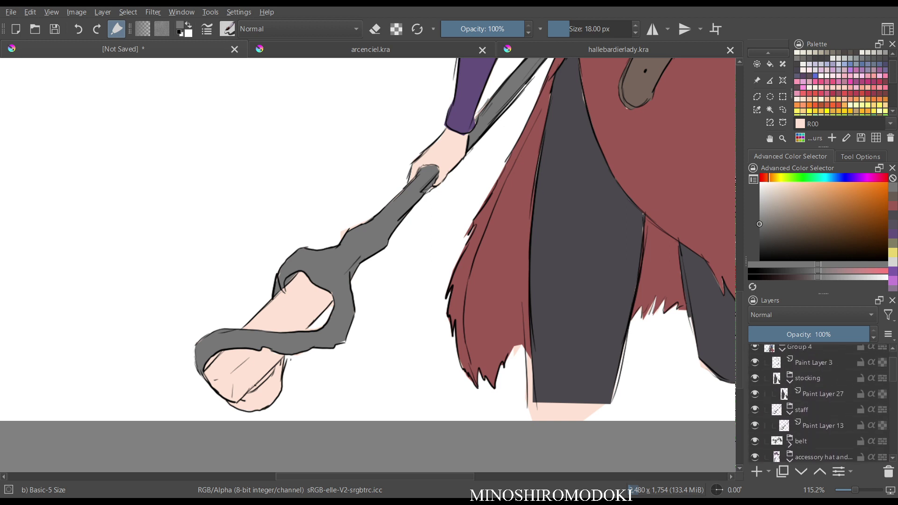
click(824, 393)
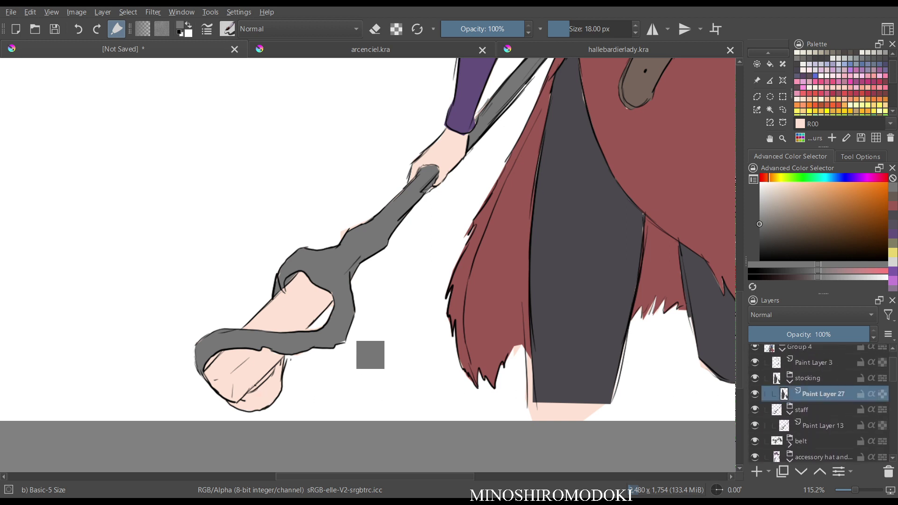
mouse_move(275, 376)
mouse_down()
mouse_move(234, 405)
mouse_move(269, 403)
mouse_move(274, 374)
mouse_move(292, 376)
mouse_move(262, 386)
mouse_move(267, 374)
mouse_move(293, 353)
mouse_move(283, 381)
mouse_up()
key(ctrl+minus)
key(bracketright)
key(bracketright)
key(bracketright)
key(bracketright)
key(bracketright)
key(bracketright)
key(bracketright)
key(bracketright)
key(bracketright)
key(bracketright)
key(bracketright)
key(bracketright)
key(bracketright)
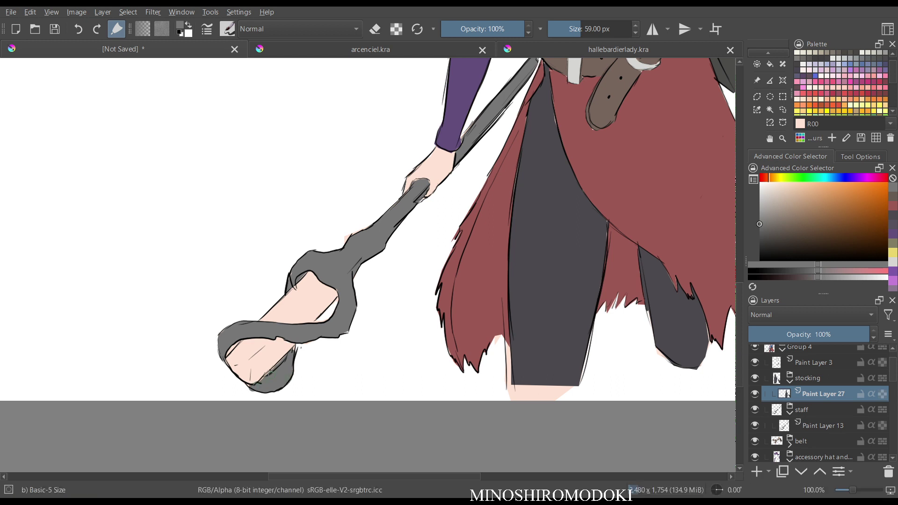
Check the staff in mirrored view and repaint the inner gap and rounded bottom of its head in grey.
scroll(269, 346, up, 2)
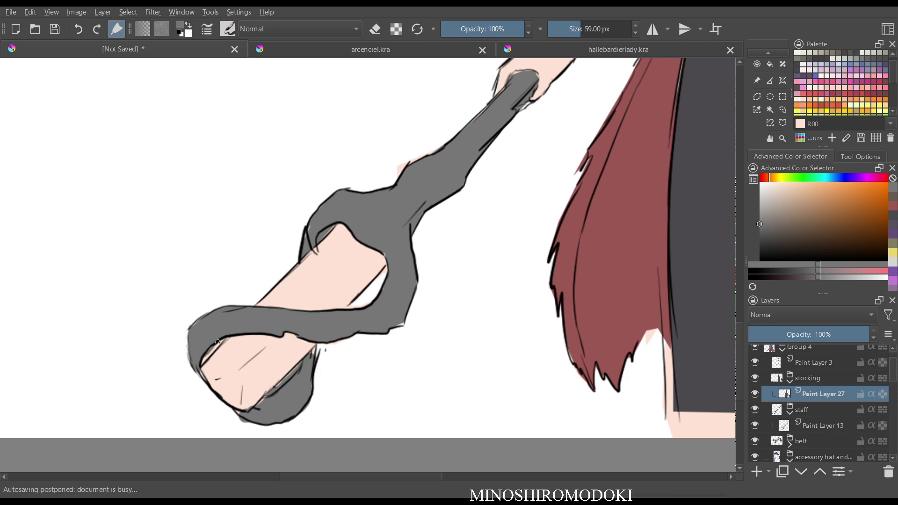
scroll(408, 282, down, 3)
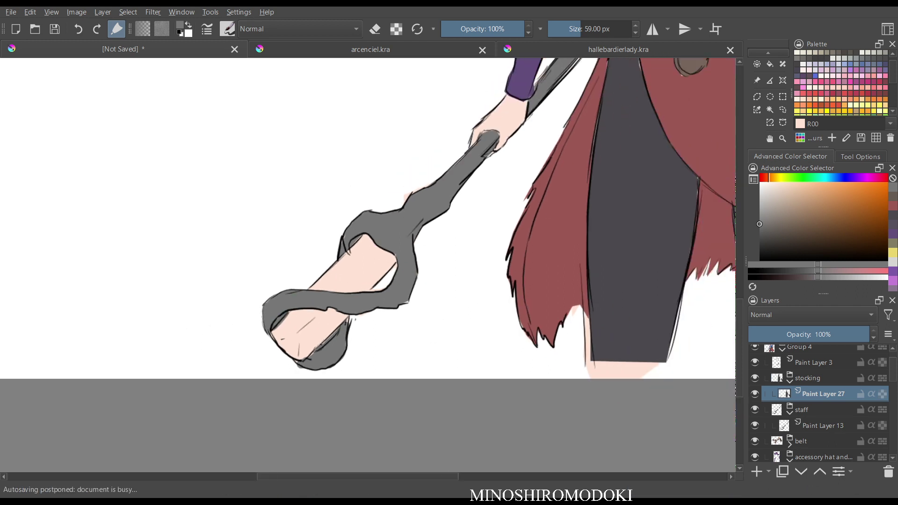
key(m)
key(m)
key(m)
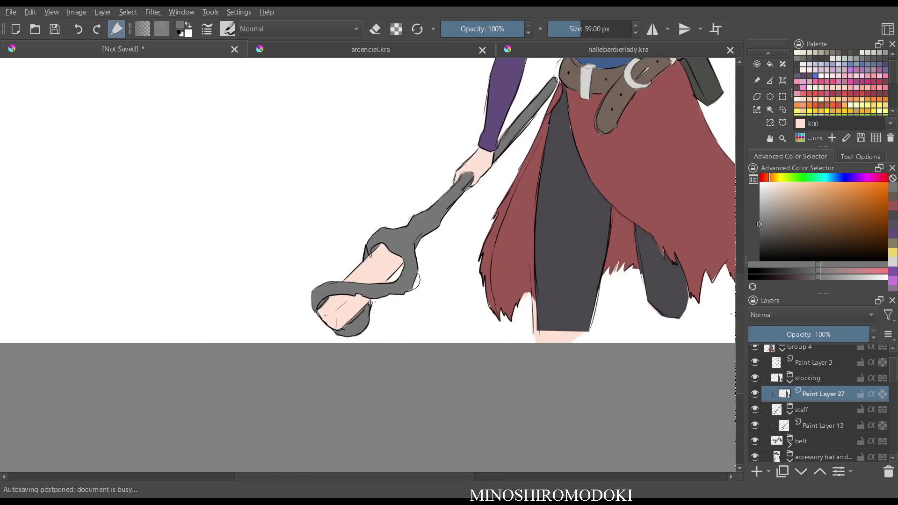
scroll(408, 282, up, 1)
scroll(411, 296, up, 1)
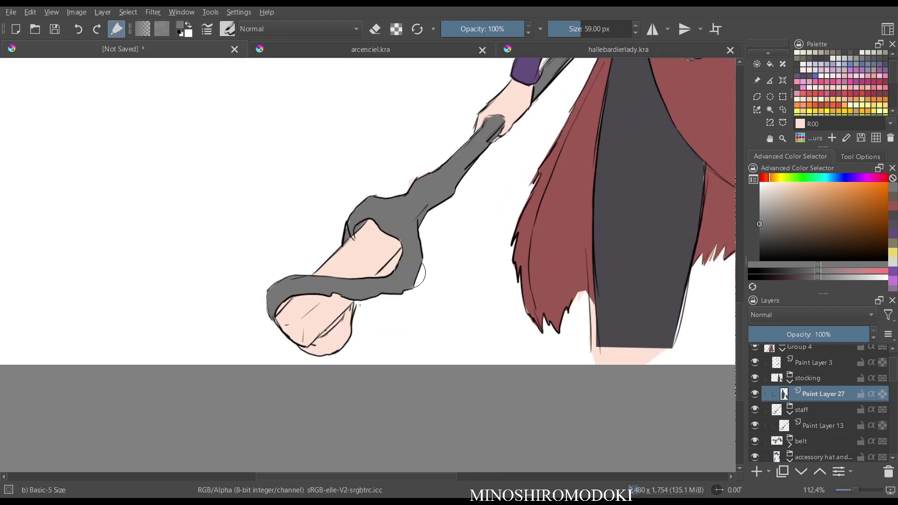
mouse_move(402, 249)
mouse_down()
mouse_move(389, 270)
mouse_move(400, 252)
mouse_up()
mouse_move(341, 318)
mouse_down()
mouse_move(323, 337)
mouse_move(346, 322)
mouse_move(307, 350)
mouse_move(329, 353)
mouse_move(351, 321)
mouse_up()
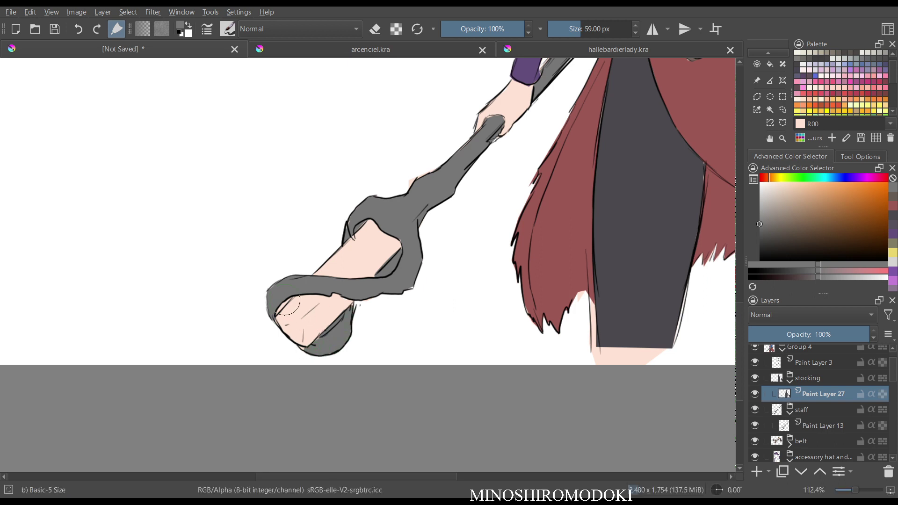
Undo the recent grey strokes on the rounded bottom of the staff's head on Paint Layer 27.
mouse_move(284, 300)
mouse_down()
mouse_move(279, 308)
mouse_move(288, 300)
mouse_up()
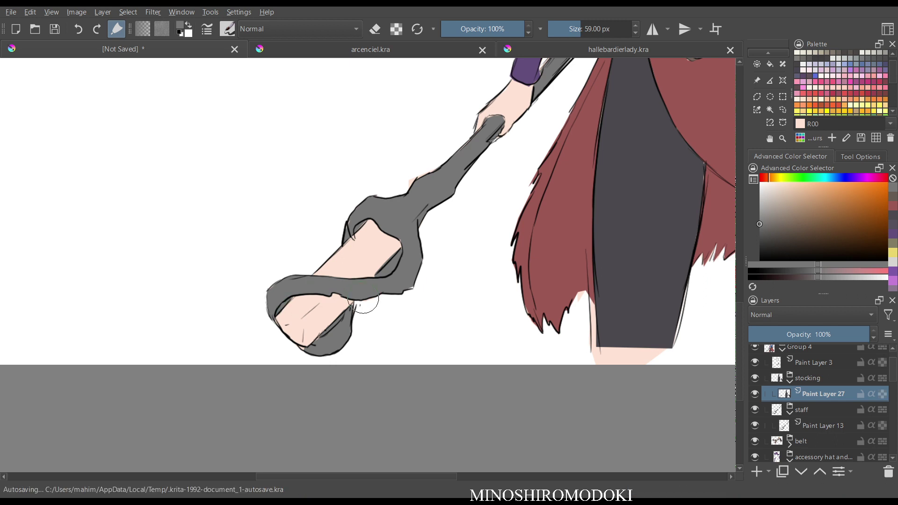
mouse_move(509, 190)
mouse_down()
mouse_move(519, 239)
mouse_move(492, 242)
mouse_up()
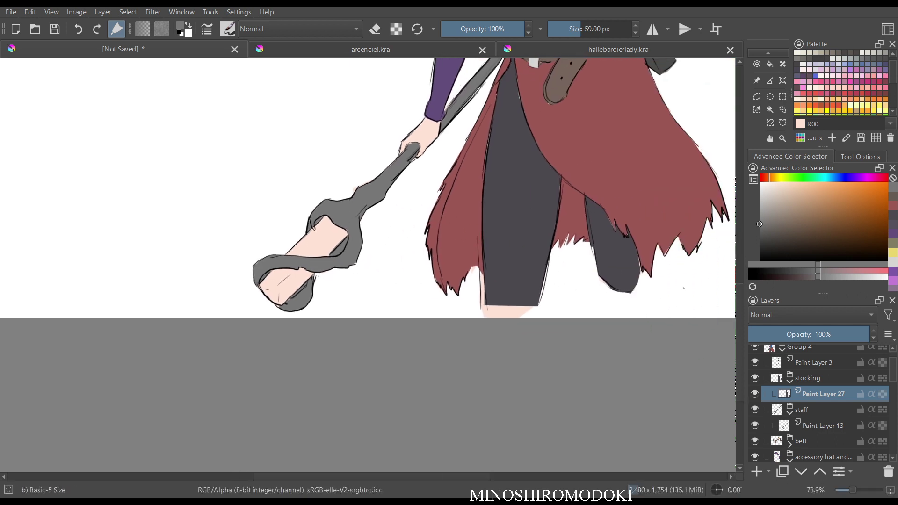
key(ctrl+z)
key(ctrl+z)
key(ctrl+z)
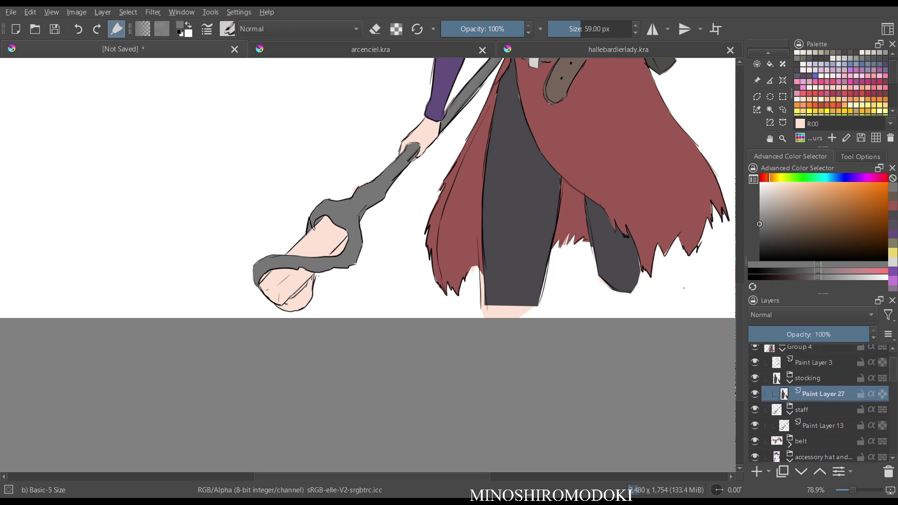
On Paint Layer 13, repaint the rounded bottom and inner edge of the staff's head in grey.
click(822, 425)
drag(345, 242, 336, 253)
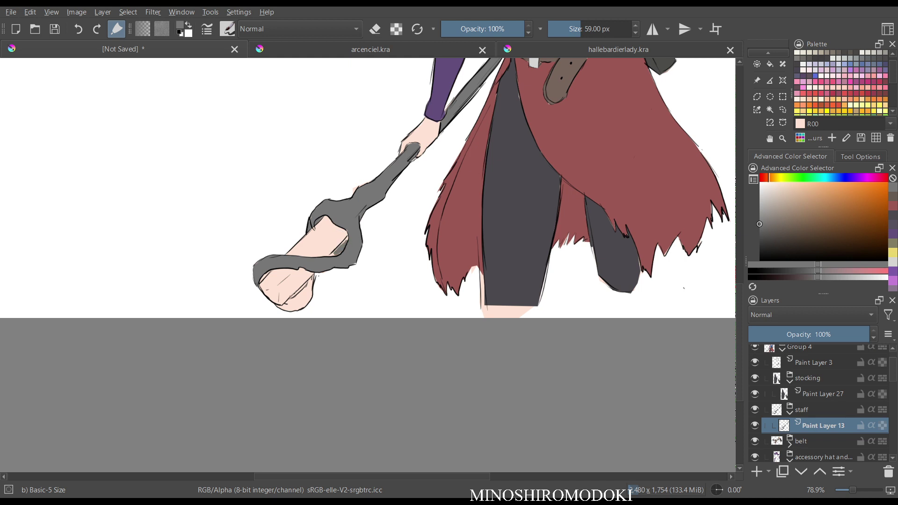
key(ctrl+z)
key(ctrl+z)
mouse_move(309, 283)
mouse_down()
mouse_move(283, 309)
mouse_move(306, 301)
mouse_move(312, 283)
mouse_up()
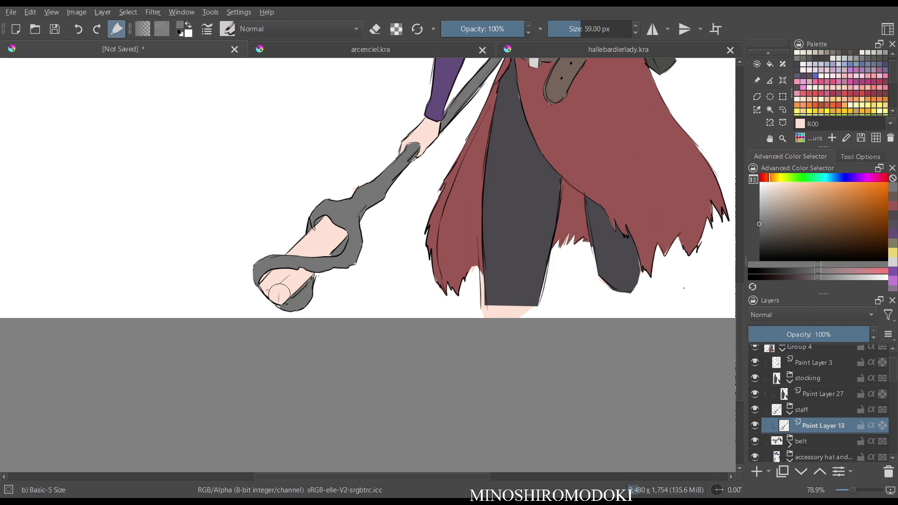
drag(261, 282, 269, 273)
drag(466, 135, 466, 159)
drag(494, 104, 368, 201)
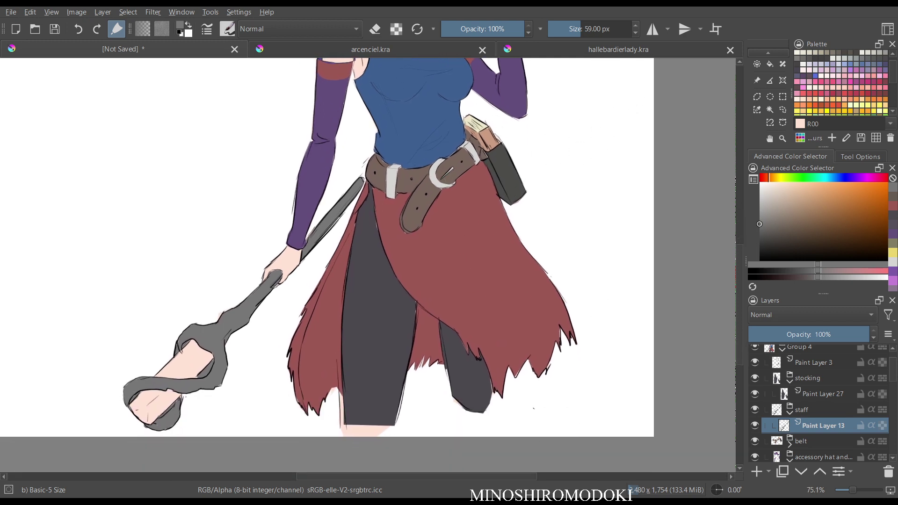
Add a paint layer above Paint Layer 13 in the staff group and choose a light cyan-blue colour.
key(Insert)
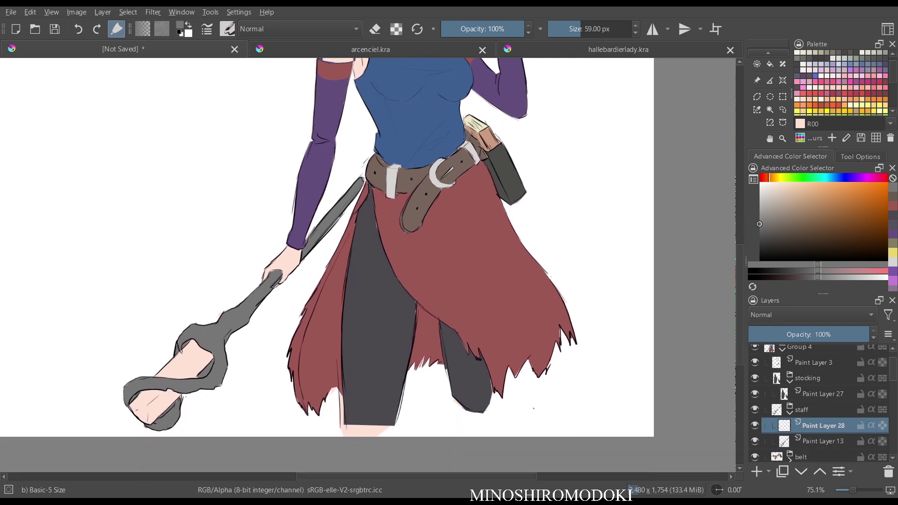
drag(832, 178, 829, 178)
drag(826, 187, 833, 187)
mouse_move(179, 431)
mouse_down()
mouse_move(179, 355)
mouse_move(235, 332)
mouse_up()
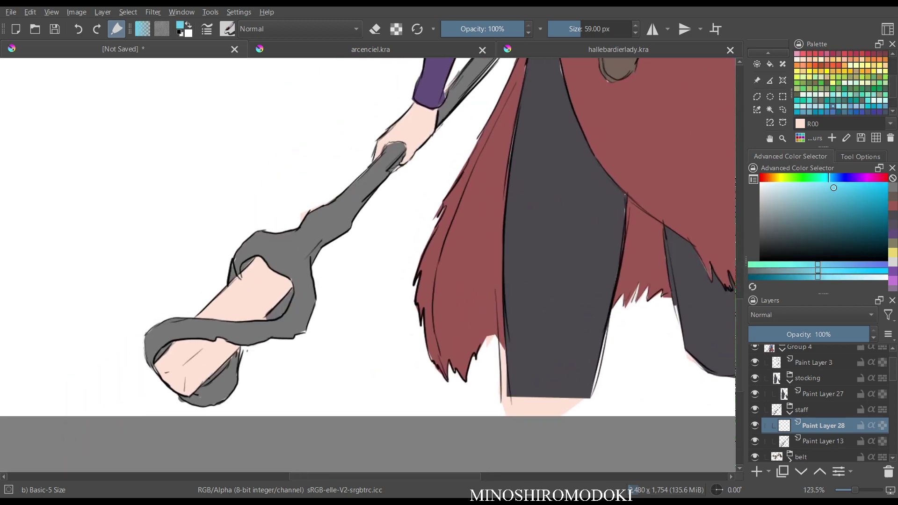
drag(825, 194, 812, 189)
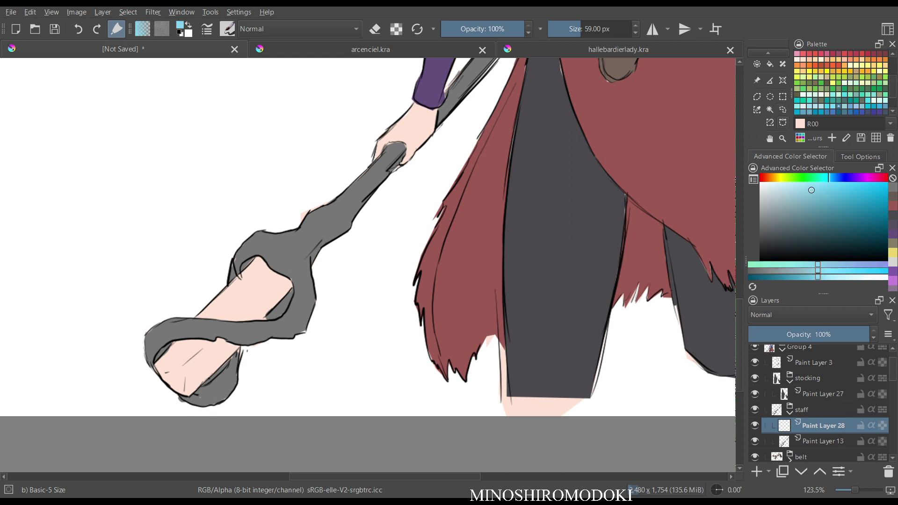
Select both visible parts of the cylinder inside the staff's head, fill them light cyan-blue and check the mirrored view.
click(782, 123)
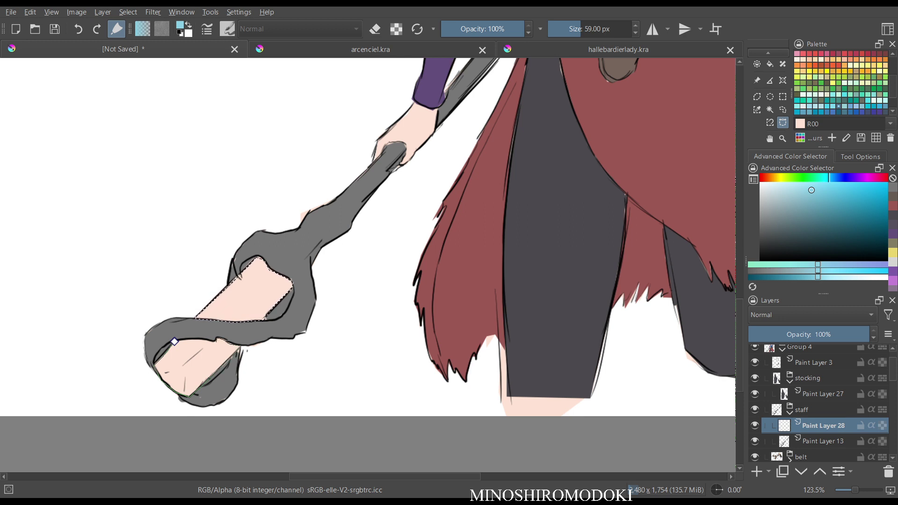
click(174, 341)
key(f)
click(196, 363)
key(m)
key(m)
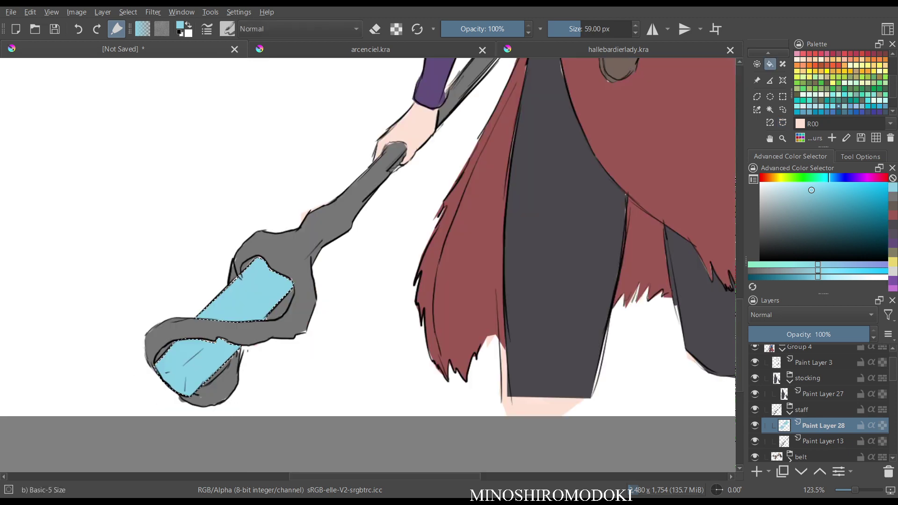
Check the blue cylinder against the whole figure, clear the selection and return to the brush.
scroll(374, 246, down, 3)
drag(375, 245, 299, 298)
scroll(432, 264, up, 1)
scroll(329, 317, up, 1)
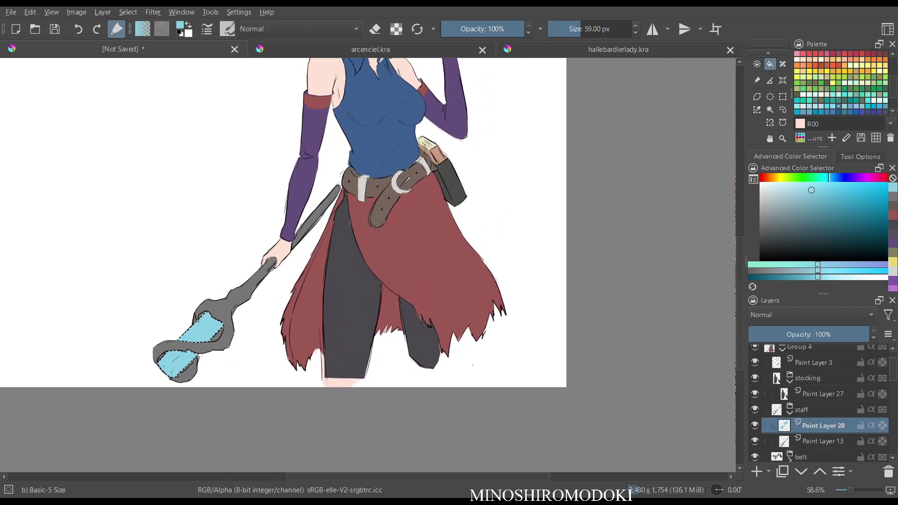
key(ctrl+shift+a)
key(b)
scroll(314, 445, down, 3)
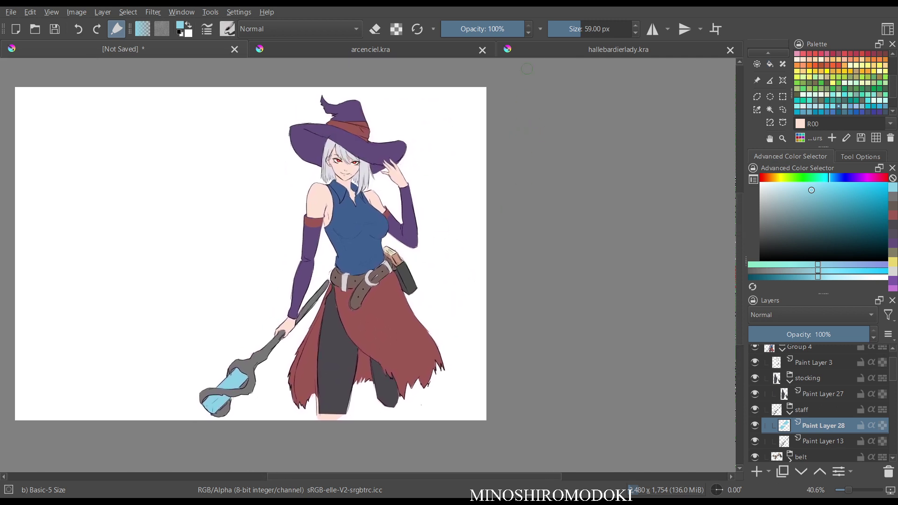
Add a layer with inherited alpha above Paint Layer 5 in the base group and choose the pink R21 swatch.
scroll(819, 403, down, 8)
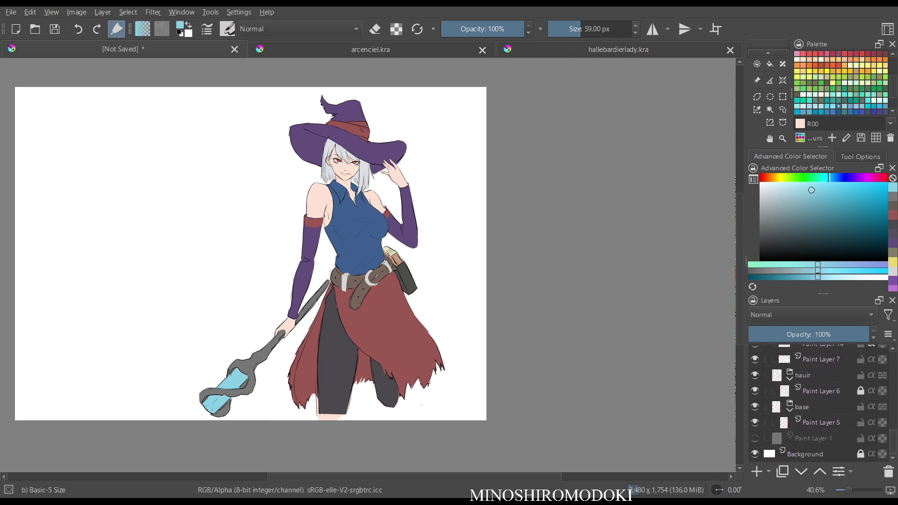
click(821, 422)
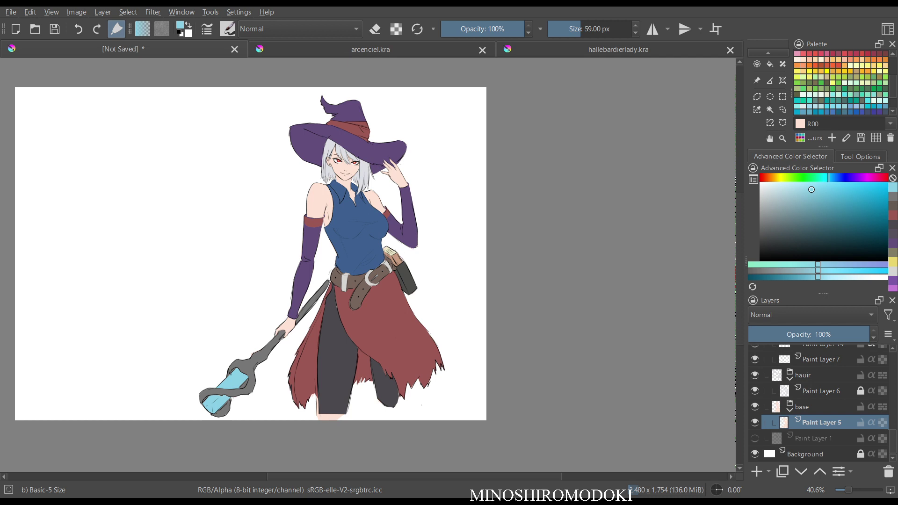
key(Insert)
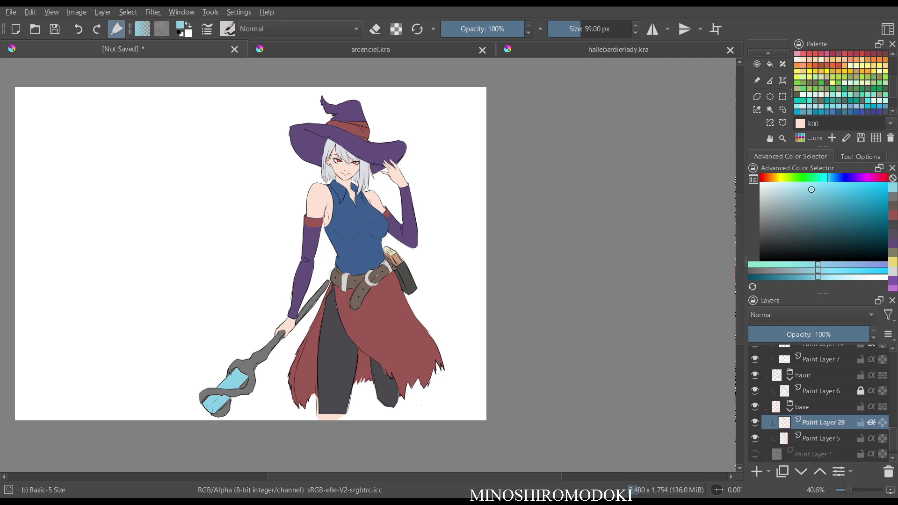
ctrl+click(319, 200)
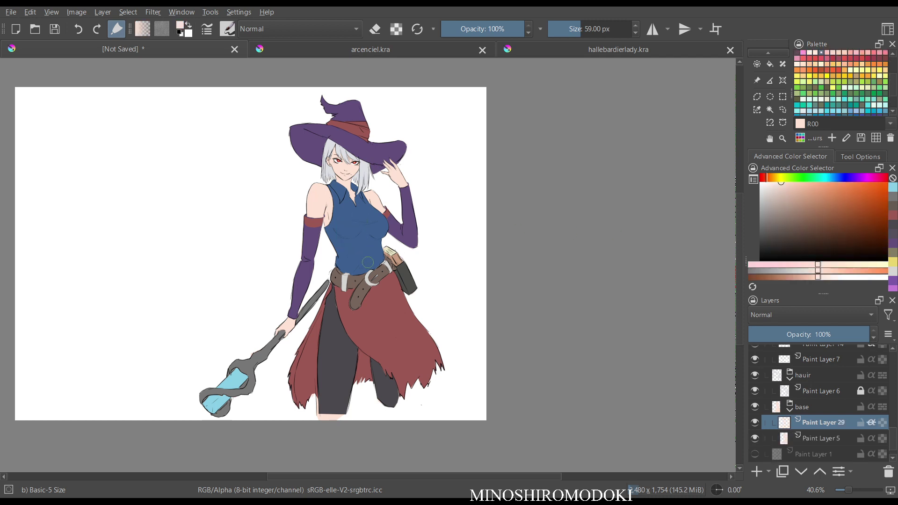
drag(370, 310, 370, 262)
drag(369, 187, 370, 377)
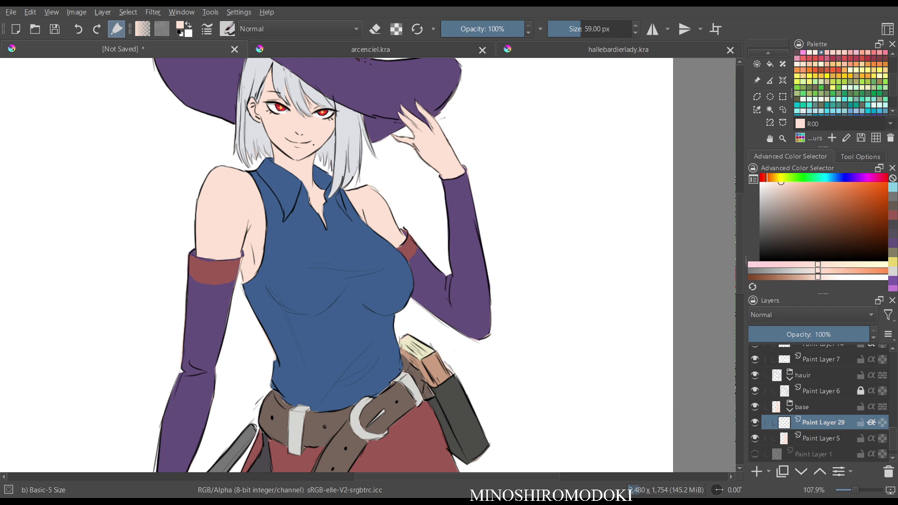
click(850, 52)
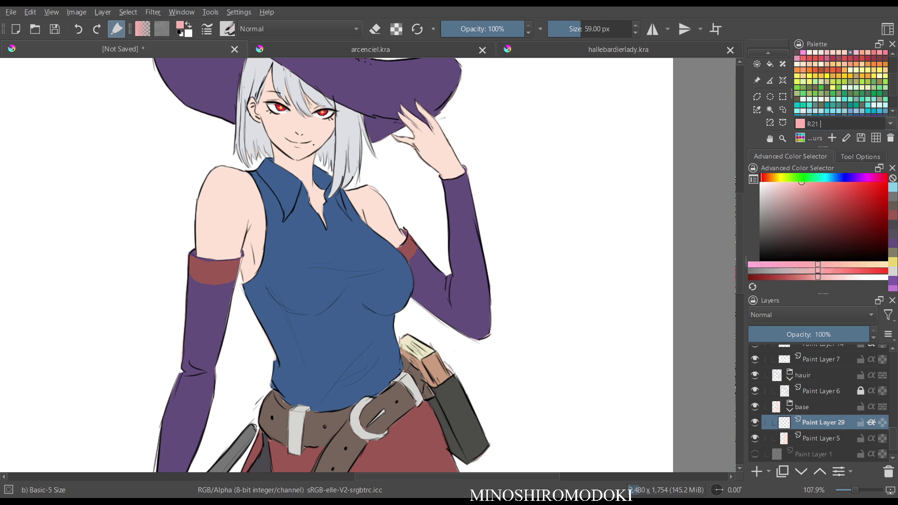
Try brushing a pink shadow onto the neck below the chin and undo the strokes.
drag(311, 201, 313, 145)
drag(247, 114, 284, 249)
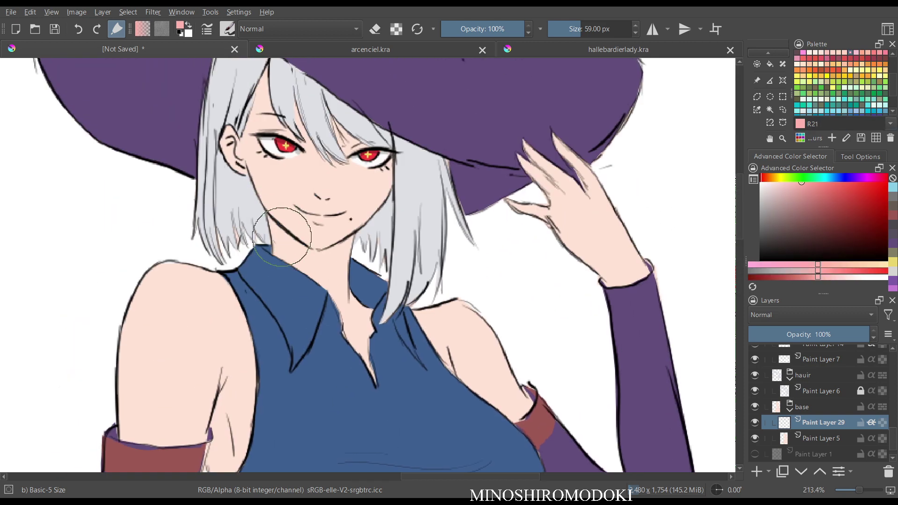
mouse_move(274, 218)
mouse_down()
mouse_move(295, 249)
mouse_move(273, 220)
mouse_move(306, 264)
mouse_move(292, 240)
mouse_move(275, 232)
mouse_move(274, 245)
mouse_move(318, 281)
mouse_up()
mouse_move(335, 248)
mouse_down()
mouse_move(319, 258)
mouse_move(346, 246)
mouse_up()
key(ctrl+z)
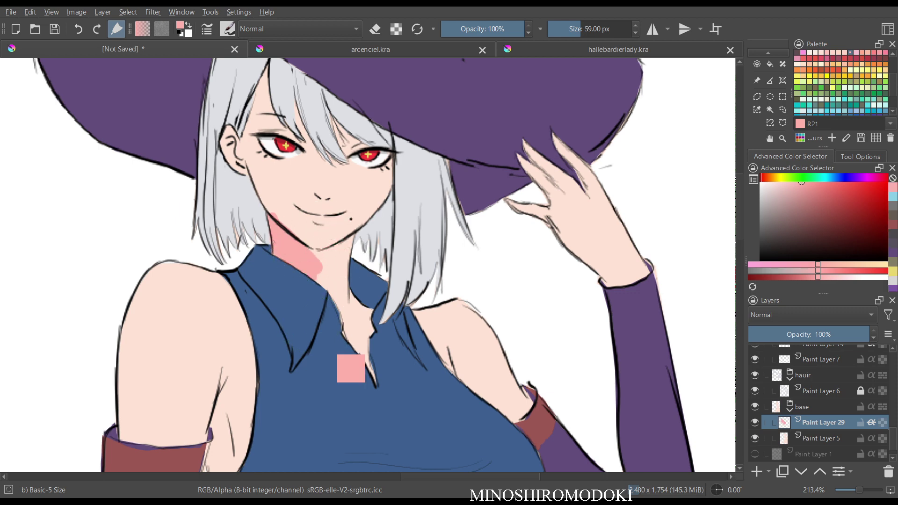
key(ctrl+z)
key(ctrl+z)
key(ctrl+z)
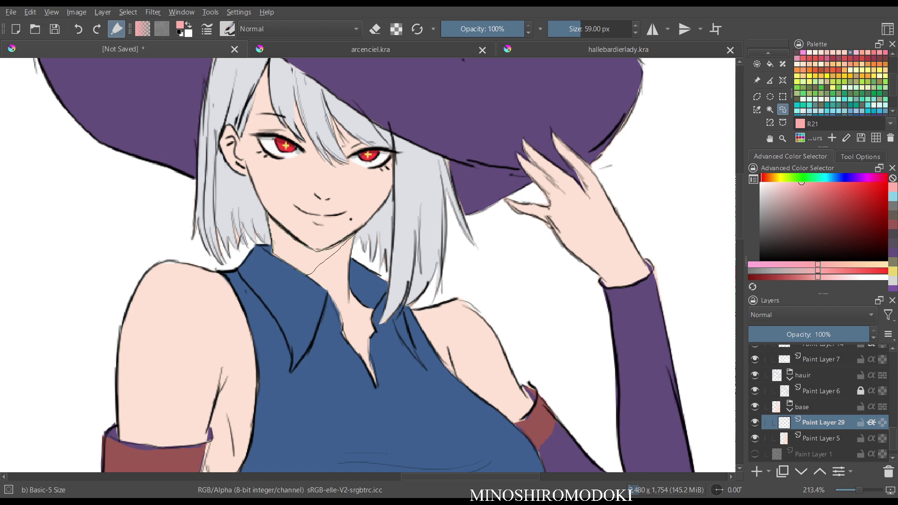
Outline the neck shadow below the chin as a selection, fill it with pink R21 and deselect.
drag(327, 248, 354, 234)
key(f)
click(304, 257)
key(m)
key(m)
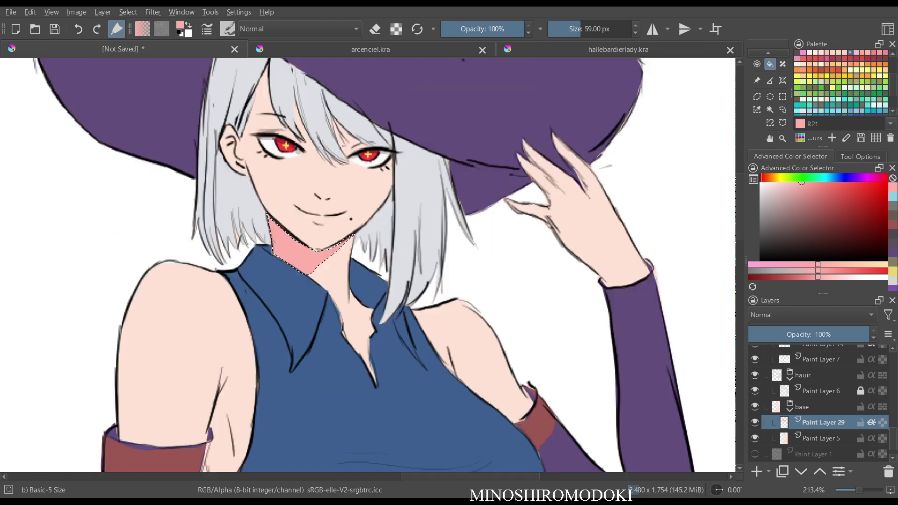
scroll(335, 253, down, 4)
scroll(334, 252, up, 3)
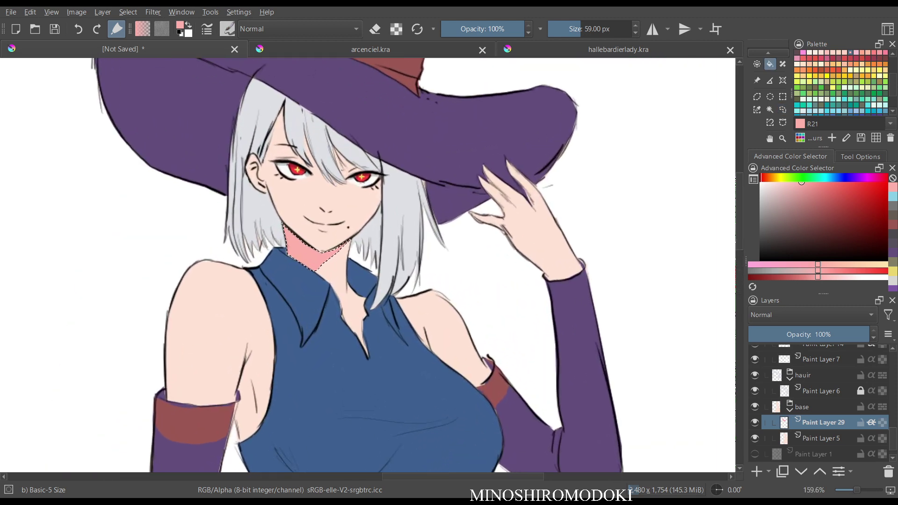
scroll(332, 243, up, 2)
key(ctrl+shift+a)
key(b)
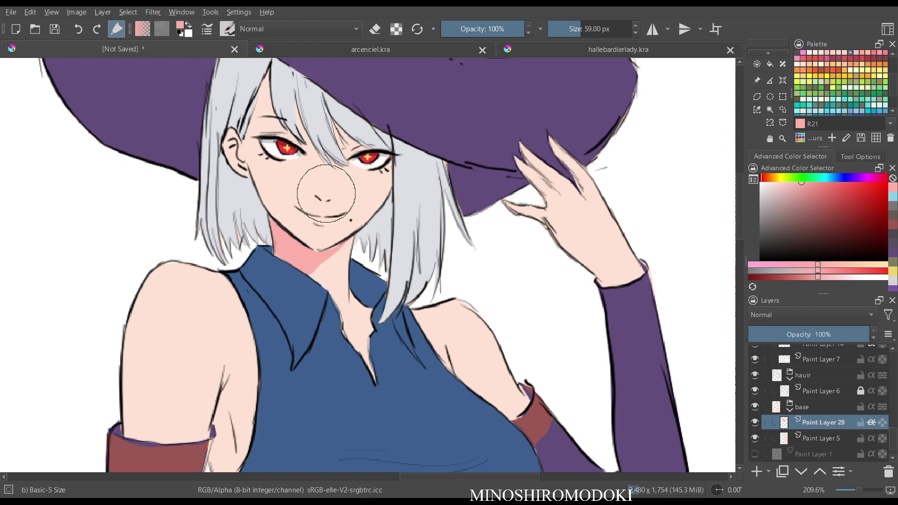
Try painting a pink shadow across the upper face below the hat brim, judge it from afar and undo it.
mouse_move(268, 84)
mouse_down()
mouse_move(247, 138)
mouse_move(290, 136)
mouse_move(254, 136)
mouse_move(328, 156)
mouse_move(250, 145)
mouse_move(340, 159)
mouse_move(264, 102)
mouse_move(270, 147)
mouse_move(241, 152)
mouse_move(245, 144)
mouse_move(333, 173)
mouse_move(384, 179)
mouse_move(305, 158)
mouse_move(351, 152)
mouse_move(347, 140)
mouse_move(366, 146)
mouse_move(306, 149)
mouse_up()
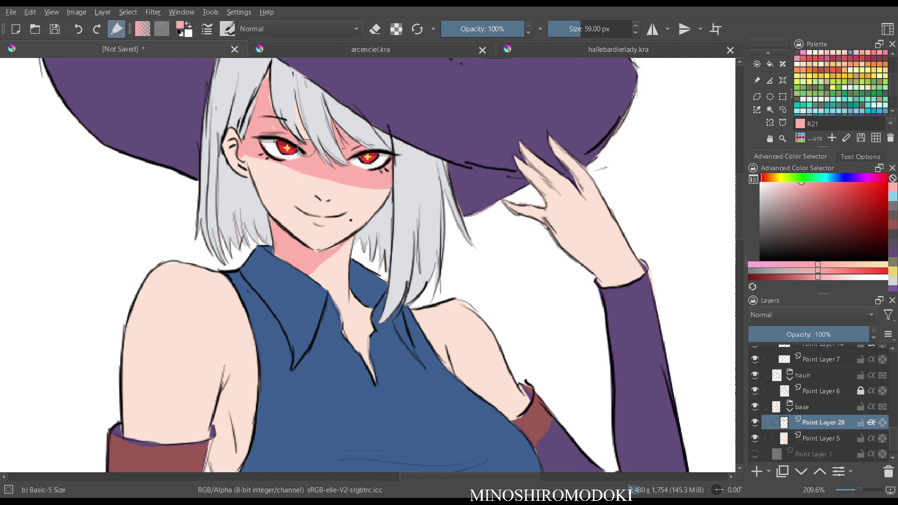
scroll(411, 136, down, 8)
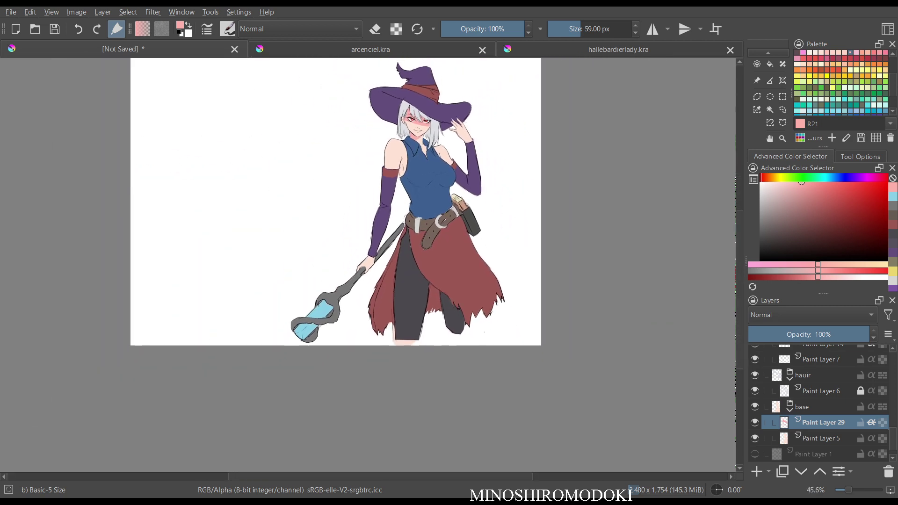
scroll(421, 90, up, 10)
scroll(421, 91, down, 3)
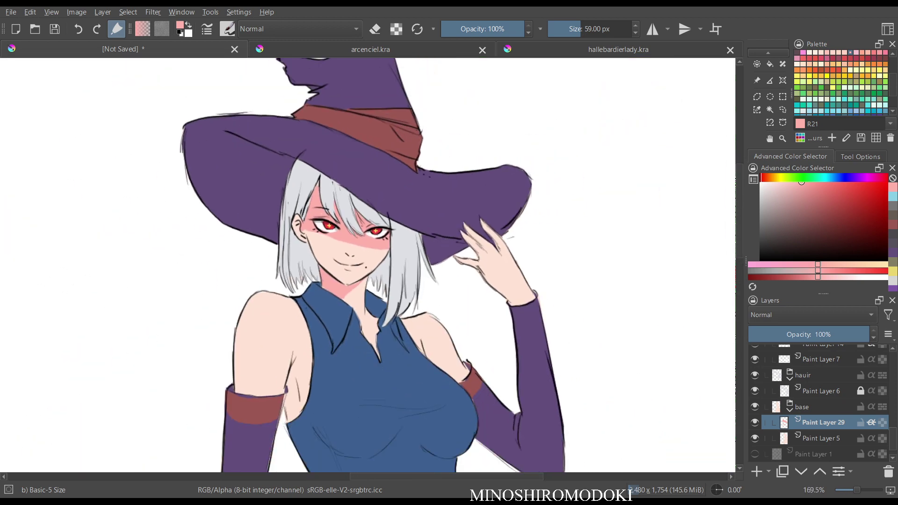
key(ctrl+z)
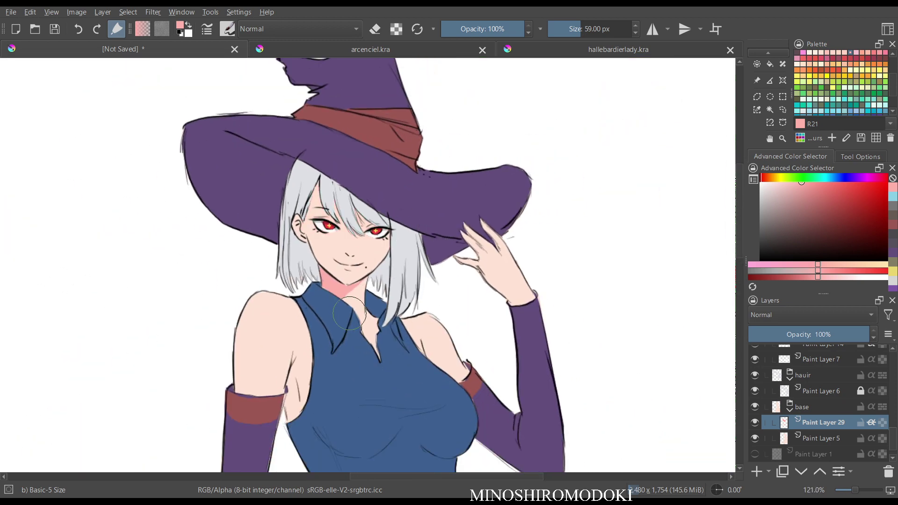
Paint pink shadows at the collar opening, the armpit, the upper arm above the sleeve and the raised hand.
scroll(349, 314, up, 1)
drag(350, 314, 355, 181)
mouse_move(293, 234)
mouse_down()
mouse_move(287, 302)
mouse_move(296, 290)
mouse_move(296, 255)
mouse_up()
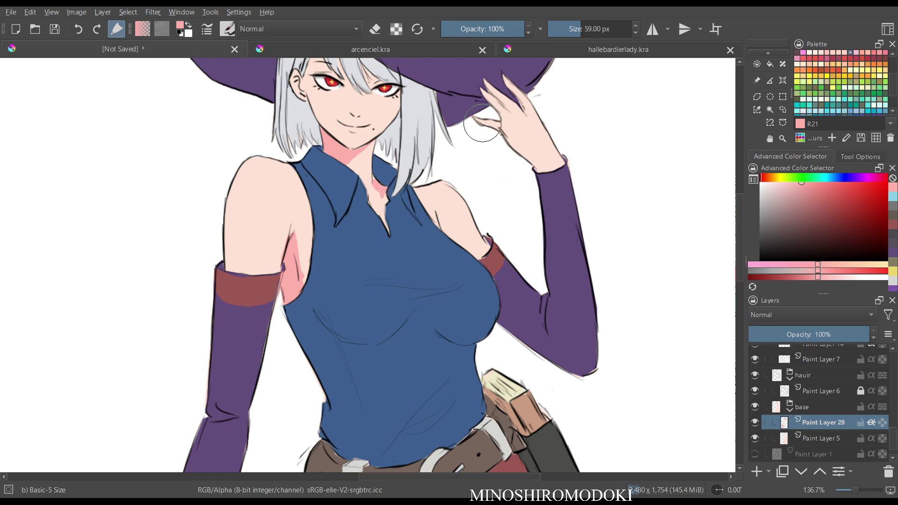
drag(501, 128, 540, 168)
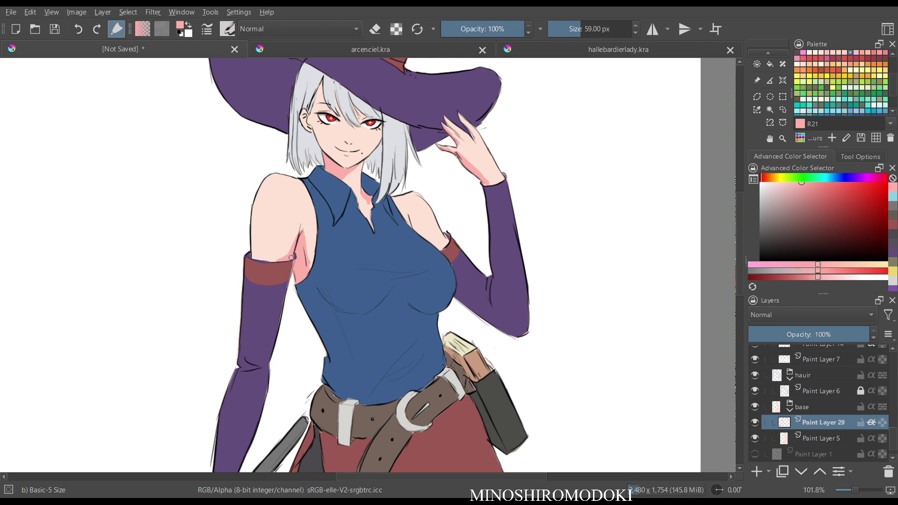
drag(291, 258, 296, 253)
Paint a pink shadow along the wrist and back of the hand holding the staff.
mouse_move(297, 253)
mouse_down()
mouse_move(300, 318)
mouse_move(356, 234)
mouse_move(395, 197)
mouse_up()
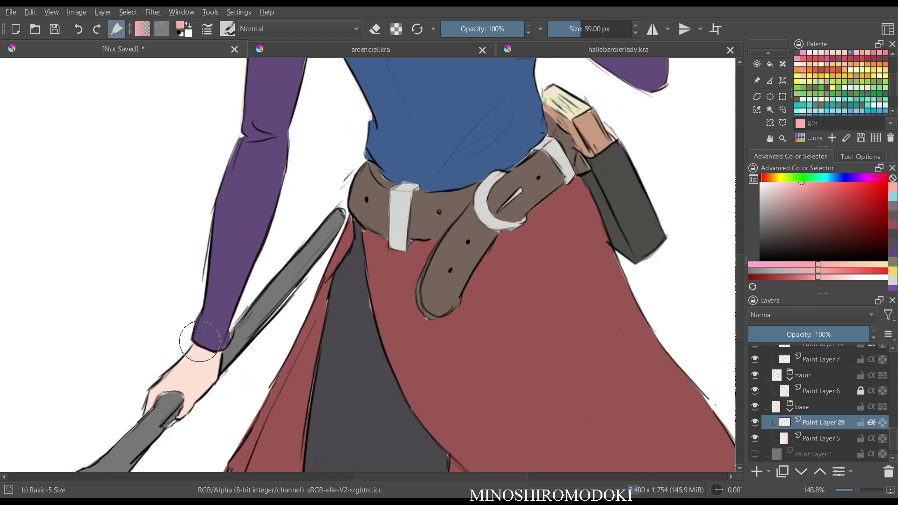
mouse_move(200, 353)
mouse_down()
mouse_move(206, 385)
mouse_move(213, 372)
mouse_move(201, 354)
mouse_move(200, 394)
mouse_move(216, 362)
mouse_move(190, 406)
mouse_up()
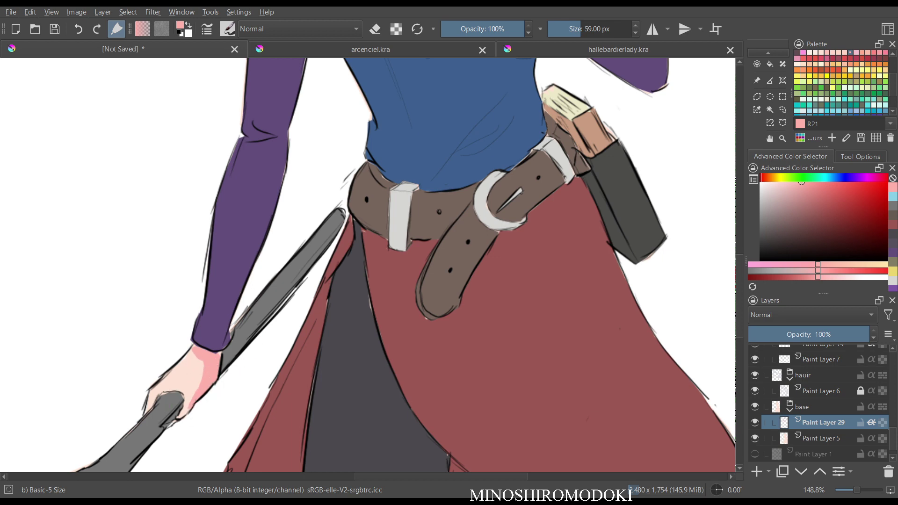
drag(411, 183, 411, 276)
drag(398, 196, 311, 374)
drag(374, 280, 374, 234)
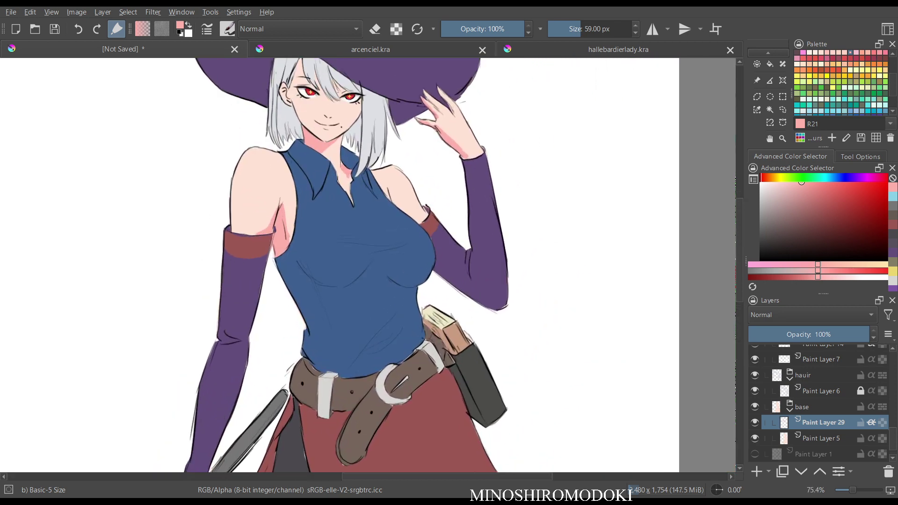
Try painting a greyish pink shadow across the upper face below the hat brim and undo it.
drag(549, 238, 546, 280)
drag(801, 183, 775, 196)
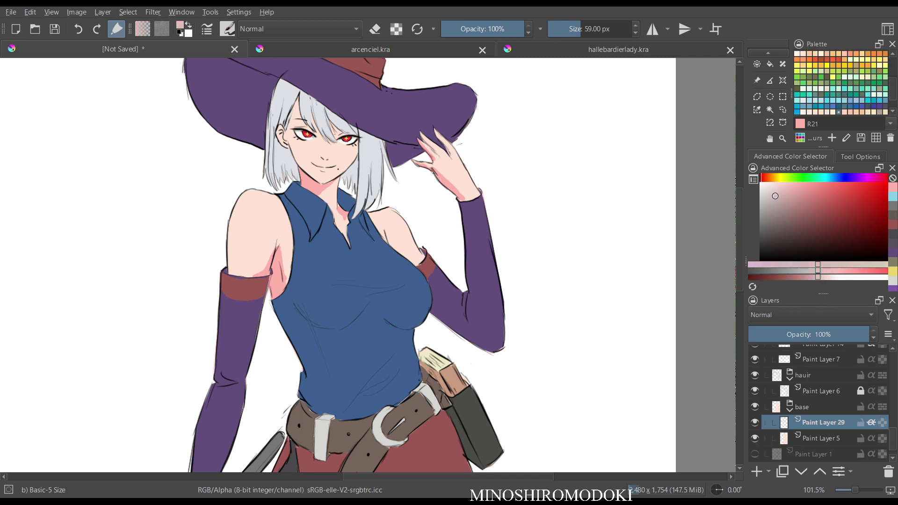
mouse_move(292, 112)
mouse_down()
mouse_move(313, 135)
mouse_move(352, 144)
mouse_move(288, 116)
mouse_move(340, 130)
mouse_move(291, 98)
mouse_move(304, 120)
mouse_move(356, 140)
mouse_move(279, 125)
mouse_up()
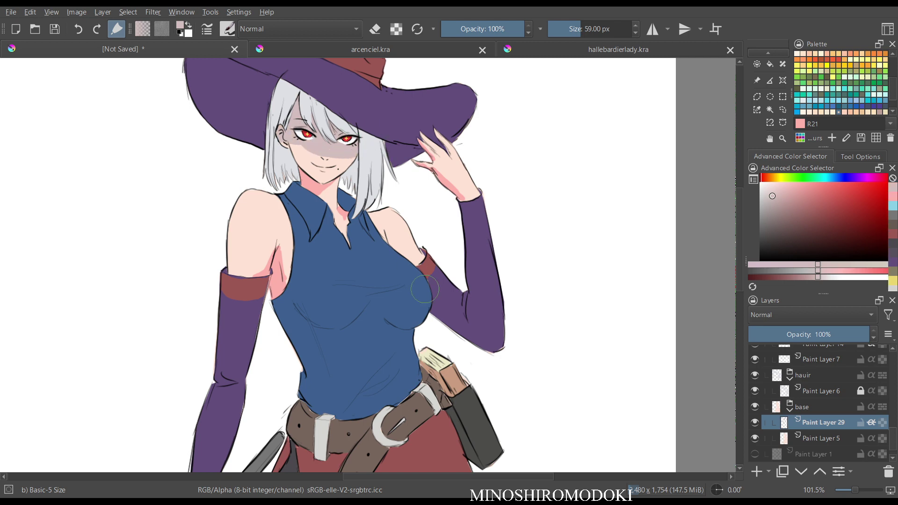
key(ctrl+z)
key(ctrl+z)
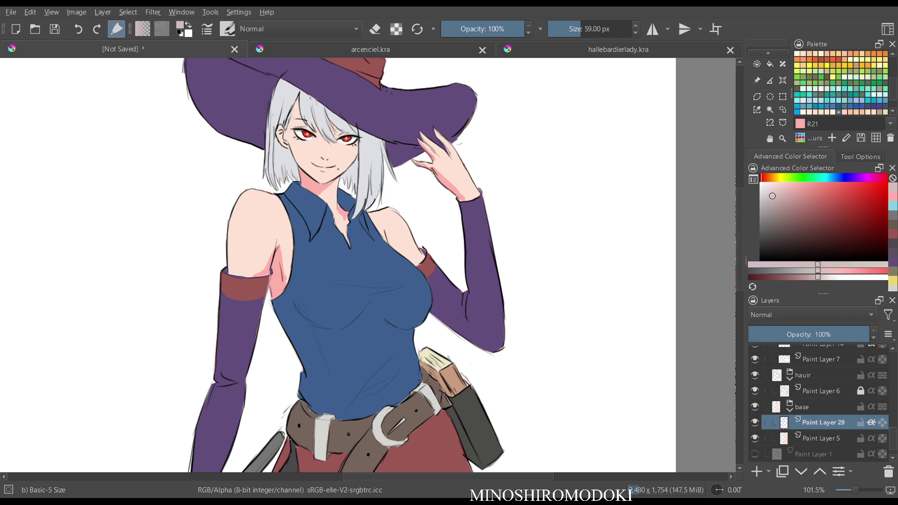
Try a very pale grey shadow on the forehead beside the hair and undo it.
drag(601, 292, 660, 357)
drag(513, 191, 659, 286)
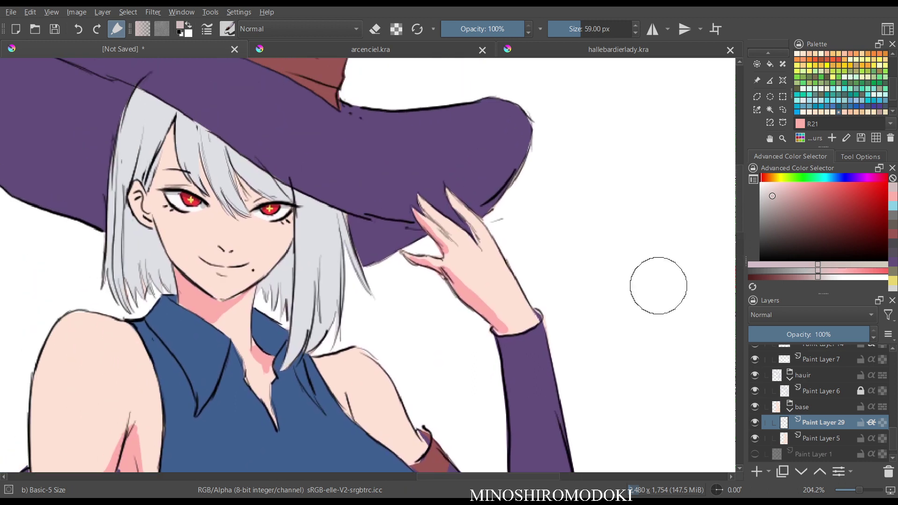
click(762, 193)
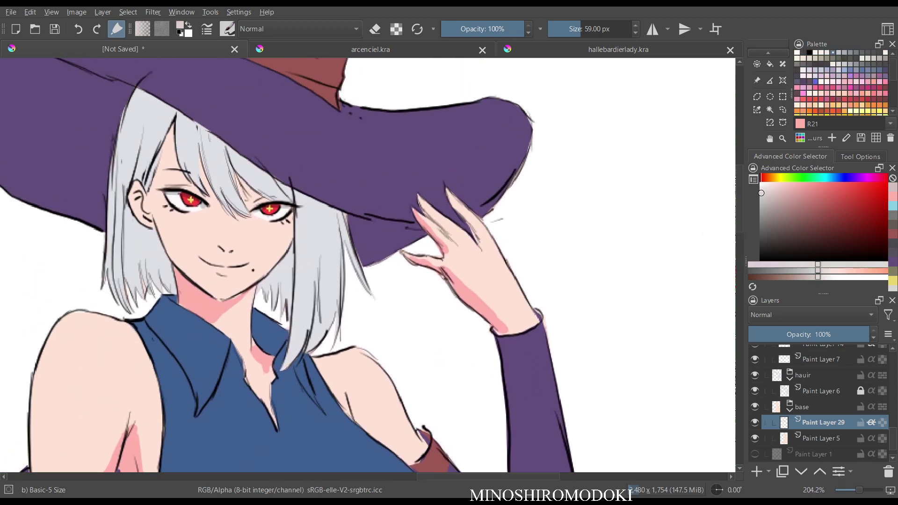
mouse_move(163, 152)
mouse_down()
mouse_move(166, 170)
mouse_move(246, 207)
mouse_move(215, 198)
mouse_move(145, 145)
mouse_move(276, 203)
mouse_move(169, 154)
mouse_move(190, 196)
mouse_up()
key(ctrl+z)
key(ctrl+z)
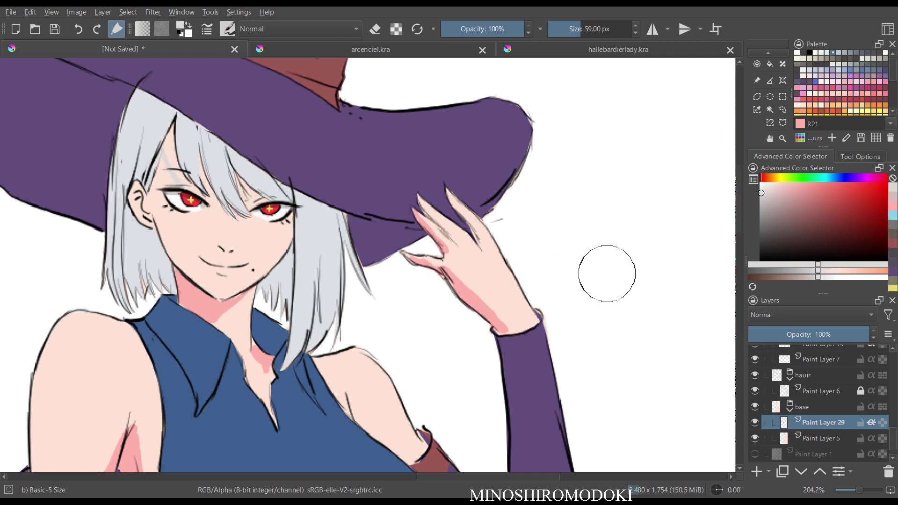
Try painting a greyish purple shadow over the upper face, undo it and check the drawing mirrored.
drag(822, 177, 865, 177)
click(788, 187)
drag(788, 187, 766, 199)
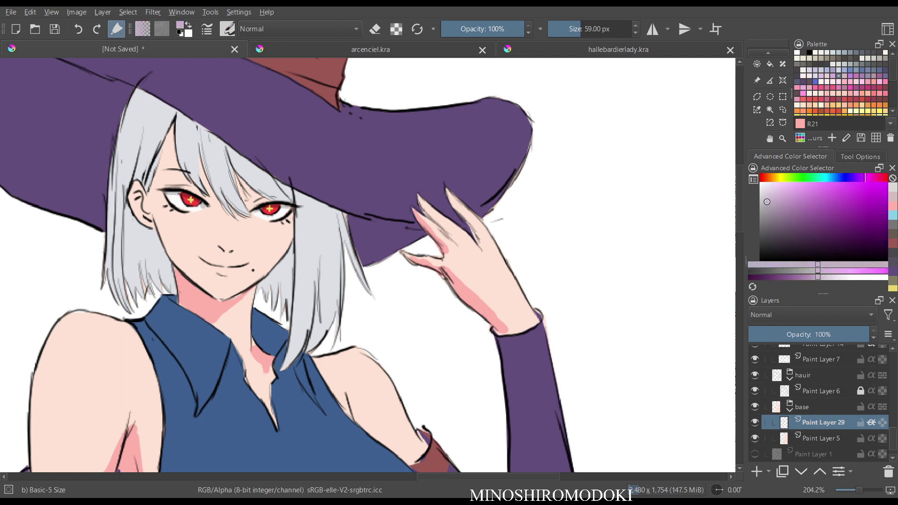
drag(176, 173, 283, 222)
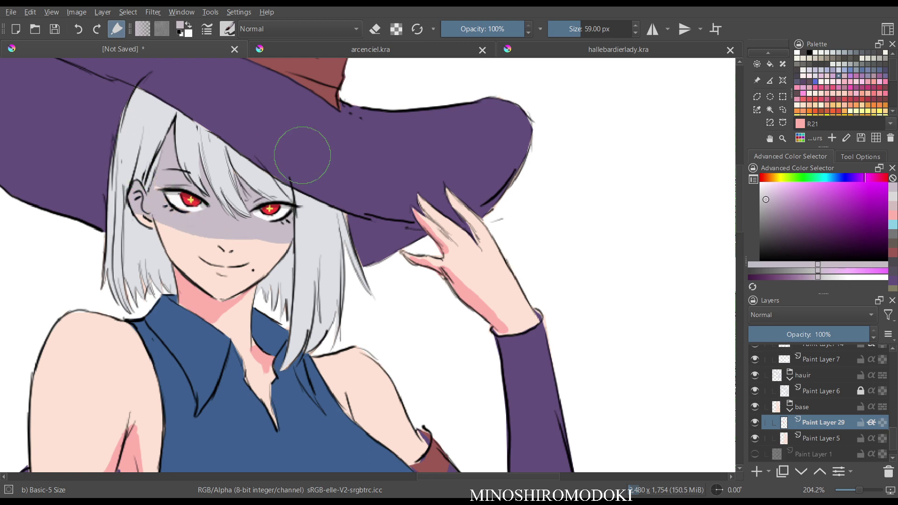
scroll(445, 114, down, 4)
scroll(442, 211, up, 6)
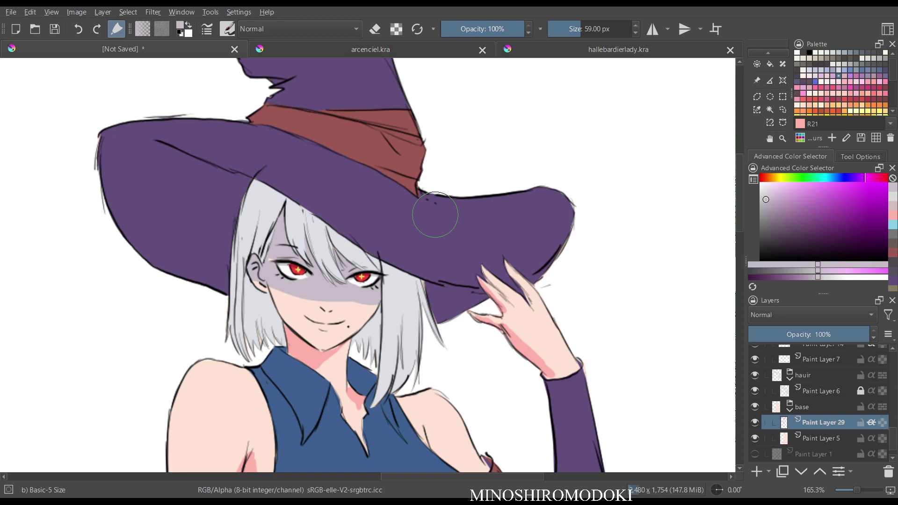
key(ctrl+z)
key(ctrl+z)
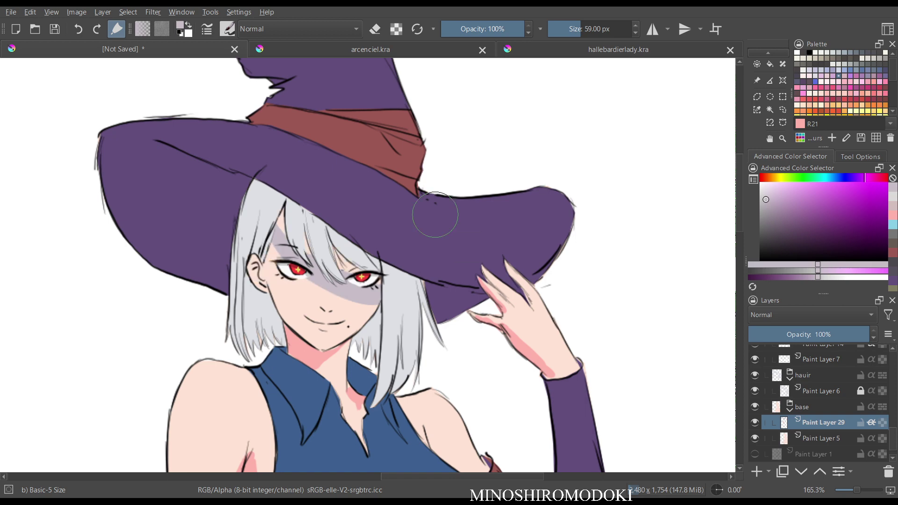
key(m)
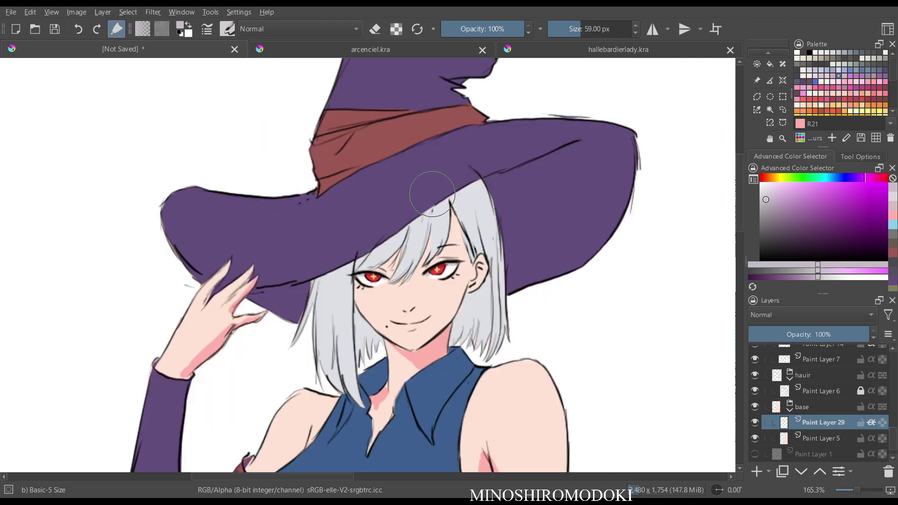
key(m)
scroll(428, 205, down, 3)
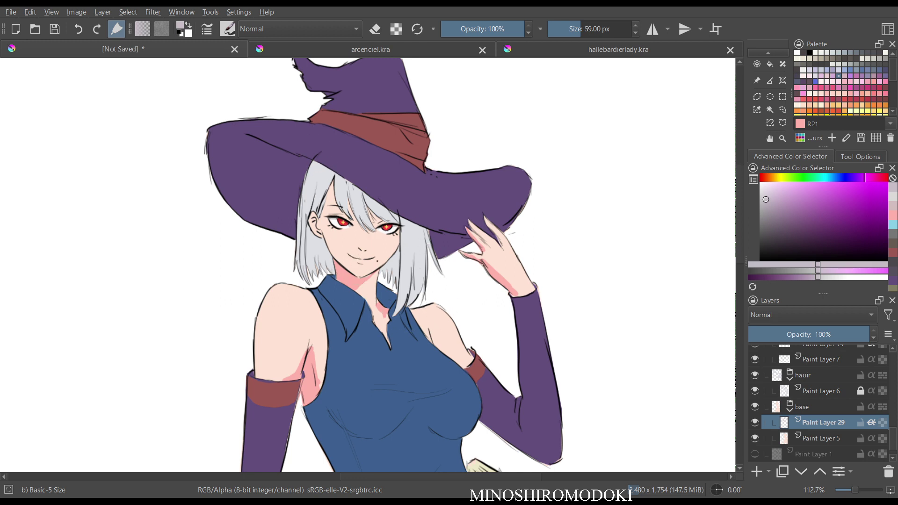
Try a darker shade of the neck's pink as a shadow over the eyes and forehead, and undo it.
ctrl+click(383, 308)
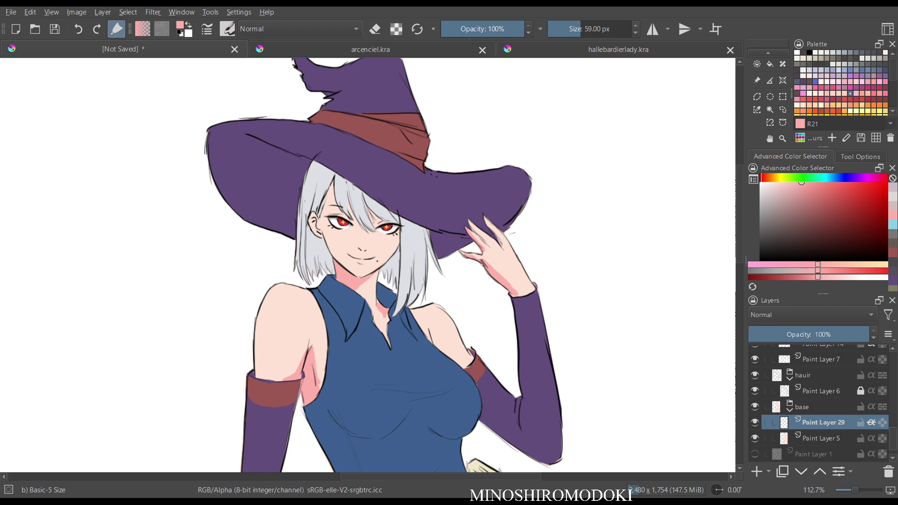
click(799, 197)
mouse_move(330, 187)
mouse_down()
mouse_move(360, 229)
mouse_move(345, 209)
mouse_move(379, 235)
mouse_move(367, 211)
mouse_move(393, 231)
mouse_move(342, 208)
mouse_move(330, 209)
mouse_move(334, 222)
mouse_move(319, 215)
mouse_move(385, 238)
mouse_up()
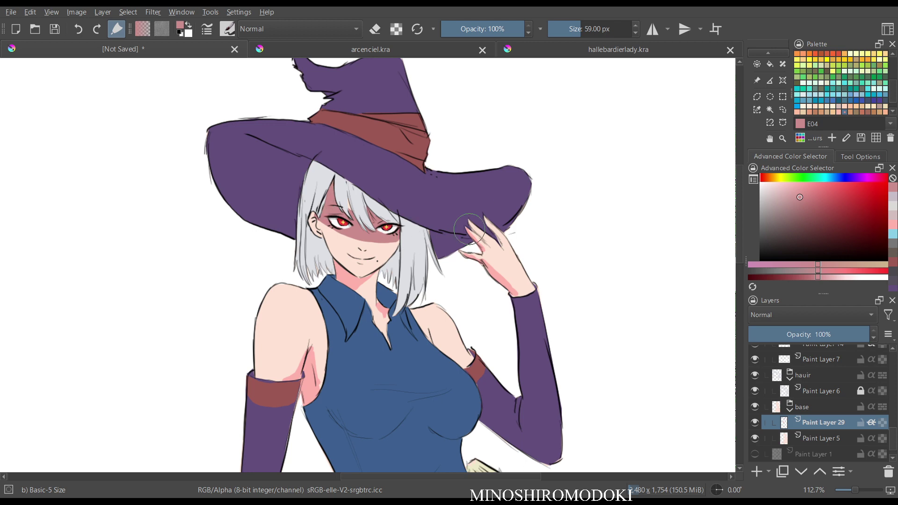
scroll(482, 220, up, 6)
scroll(474, 169, down, 8)
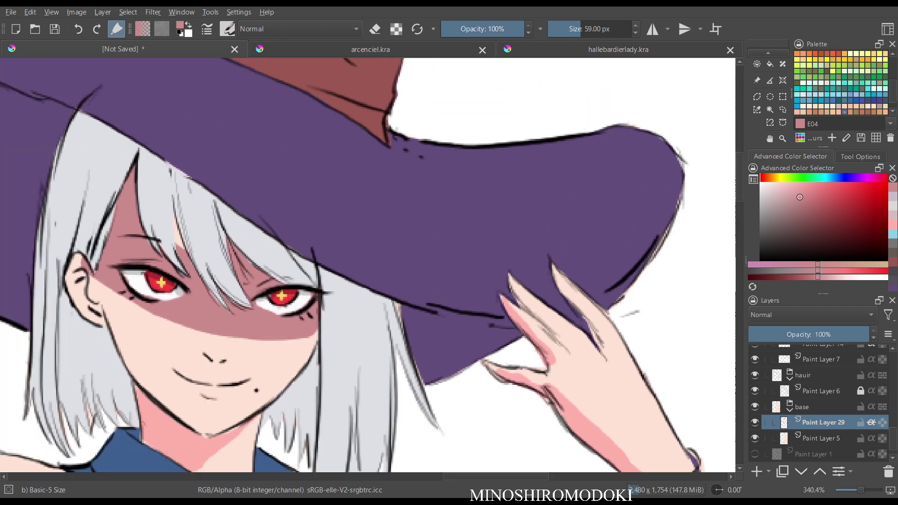
scroll(473, 169, up, 3)
key(ctrl+z)
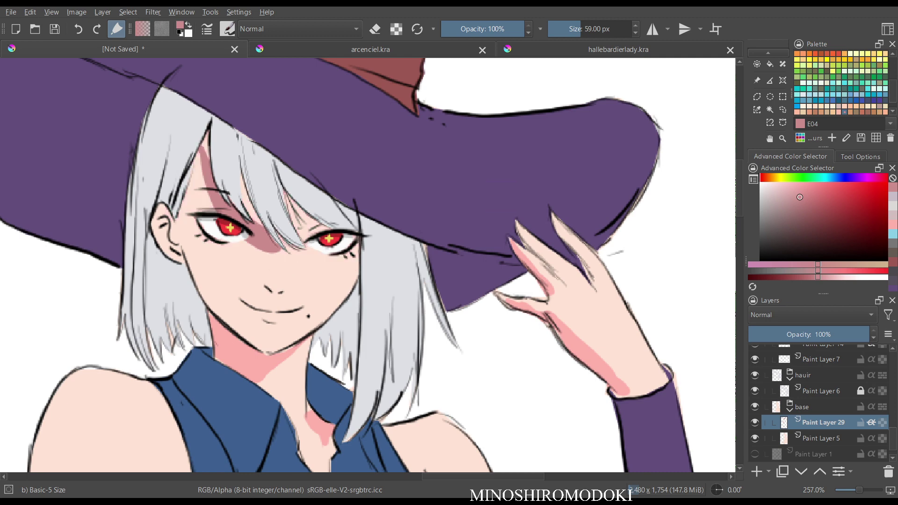
scroll(408, 223, down, 2)
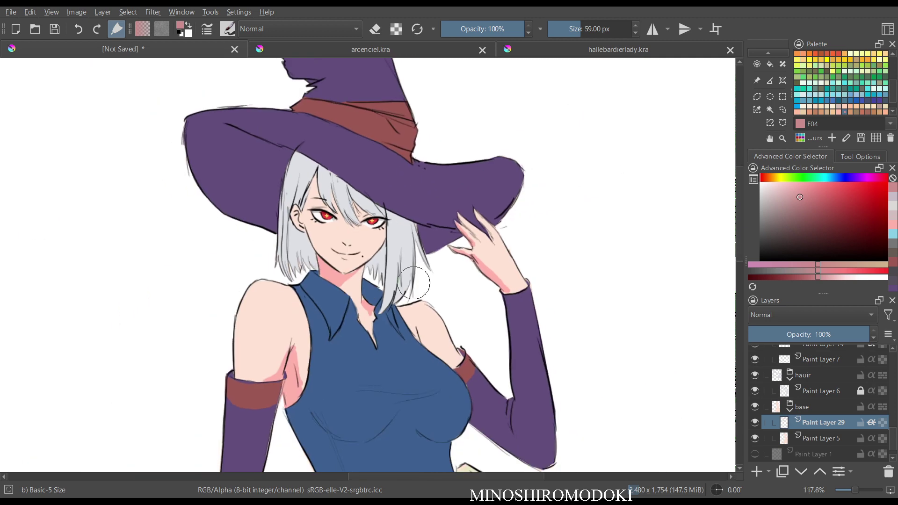
scroll(408, 223, down, 2)
drag(411, 231, 400, 194)
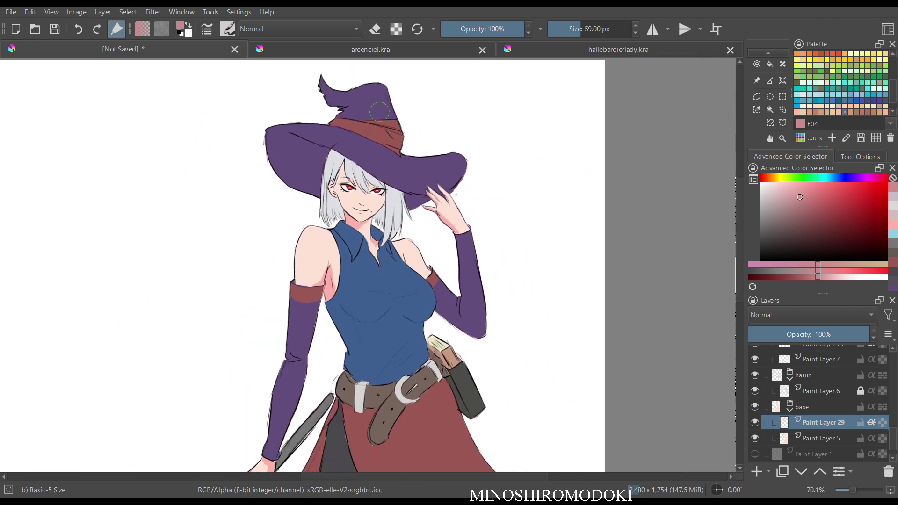
Unlock the hair's Paint Layer 6, choose a dark red, and add an alpha-inheriting paint layer above it.
scroll(823, 402, up, 4)
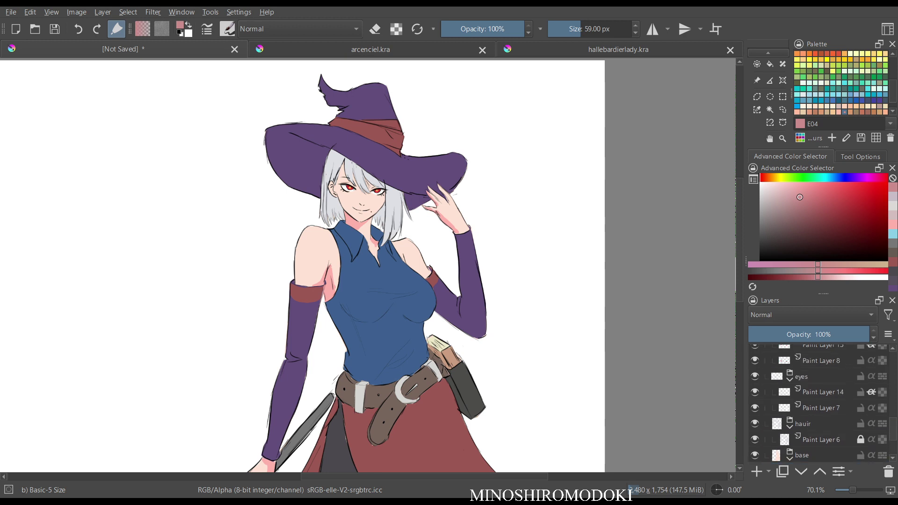
click(821, 453)
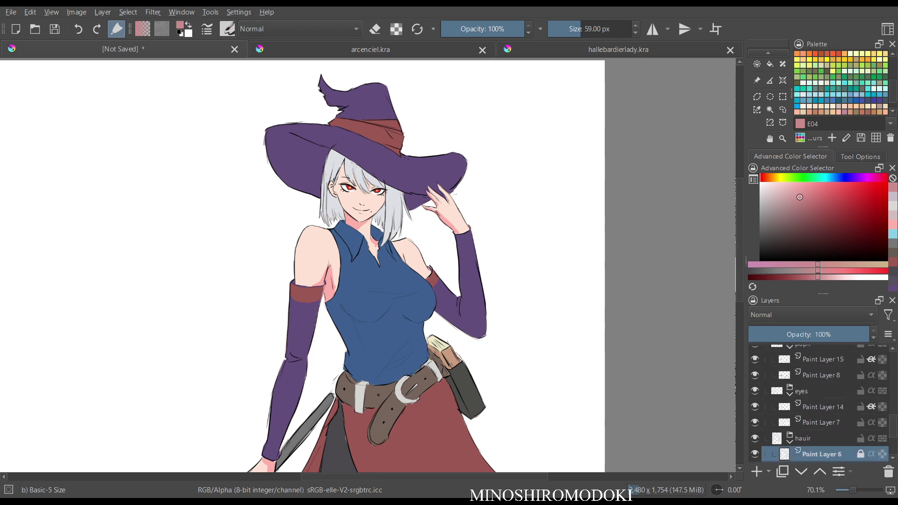
mouse_move(772, 204)
mouse_down()
mouse_move(760, 197)
mouse_move(759, 177)
mouse_up()
ctrl+click(395, 203)
mouse_move(819, 223)
mouse_down()
mouse_move(876, 213)
mouse_move(824, 218)
mouse_move(837, 224)
mouse_up()
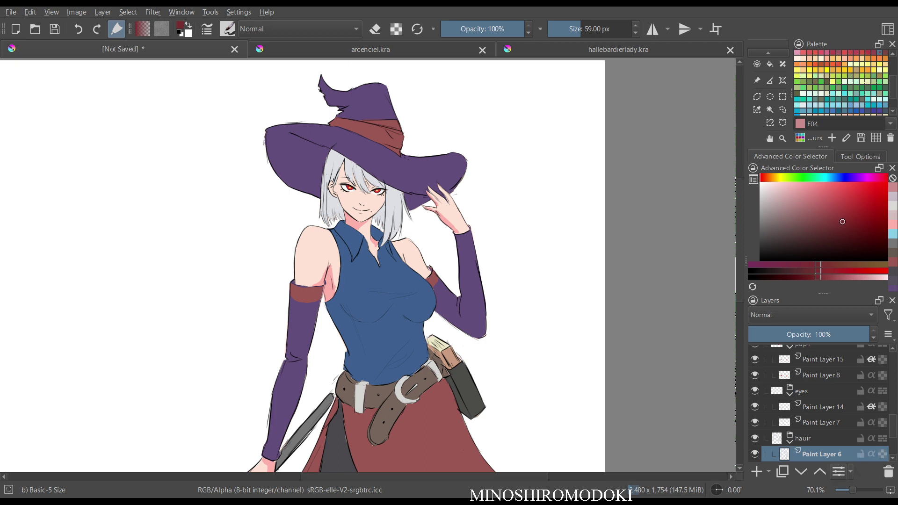
key(Insert)
scroll(819, 403, down, 3)
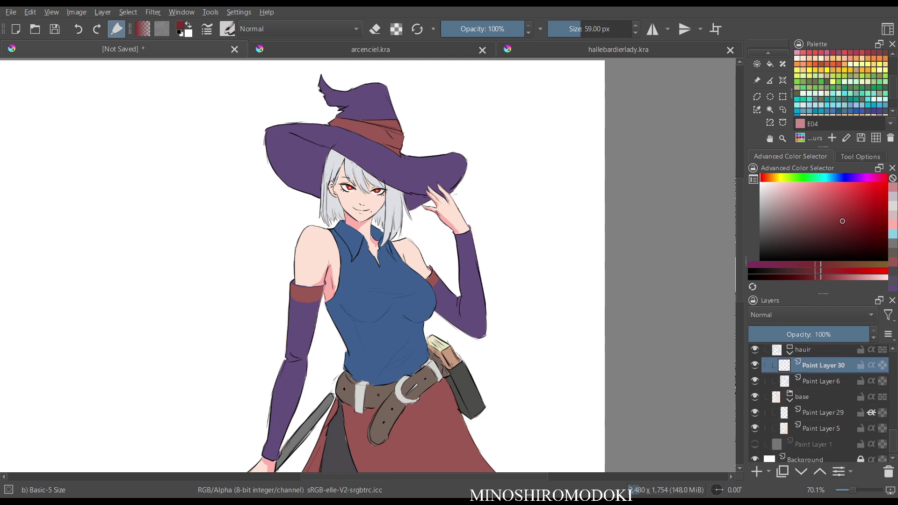
scroll(348, 177, up, 5)
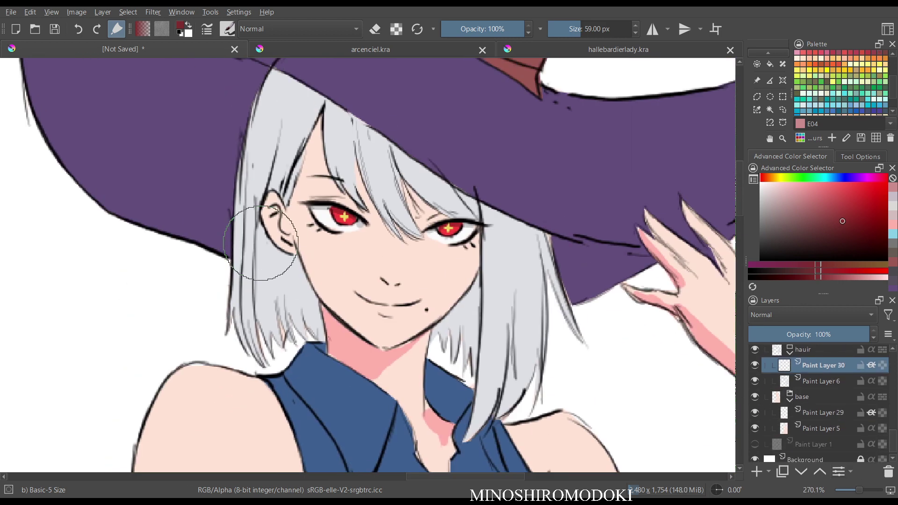
Try a dark red strand in the hair below the ear, toggling the hair's base layer to compare.
drag(259, 232, 264, 313)
key(ctrl+z)
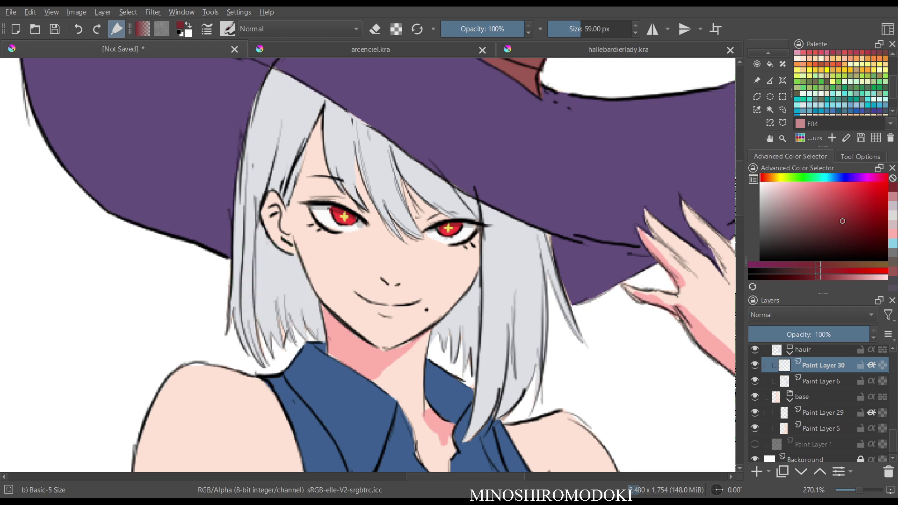
click(755, 381)
click(754, 380)
mouse_move(263, 242)
shift+mouse_down()
mouse_move(258, 233)
mouse_move(257, 323)
mouse_move(265, 342)
mouse_move(260, 232)
mouse_move(281, 345)
shift+mouse_up()
Set the brush size to 16 px and paint the hair between the ear and neck dark red.
key([)
key([)
key([)
key([)
key([)
key([)
key([)
key([)
key([)
key([)
key([)
key([)
key([)
key([)
key([)
key([)
key(bracketright)
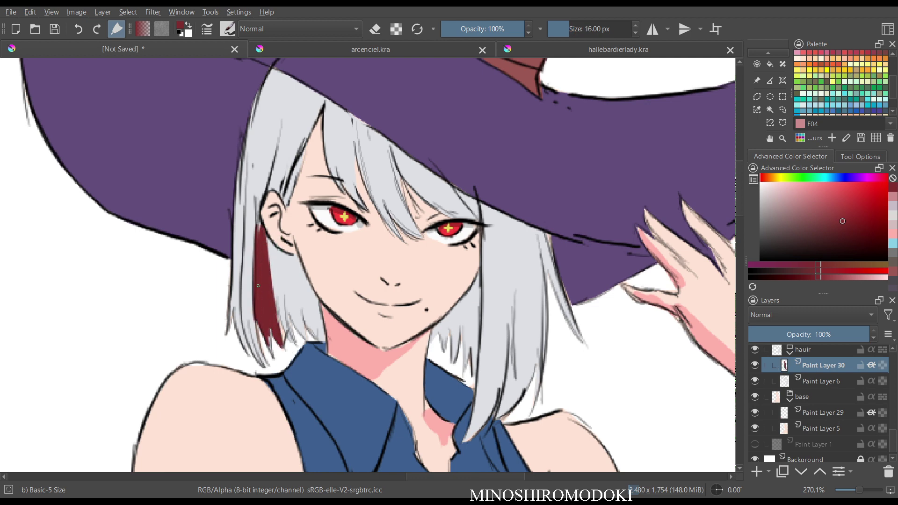
mouse_move(258, 285)
mouse_down()
mouse_move(288, 348)
mouse_move(265, 240)
mouse_move(279, 292)
mouse_move(301, 322)
mouse_move(272, 255)
mouse_move(303, 278)
mouse_move(323, 324)
mouse_move(288, 272)
mouse_move(262, 279)
mouse_move(272, 268)
mouse_move(296, 298)
mouse_up()
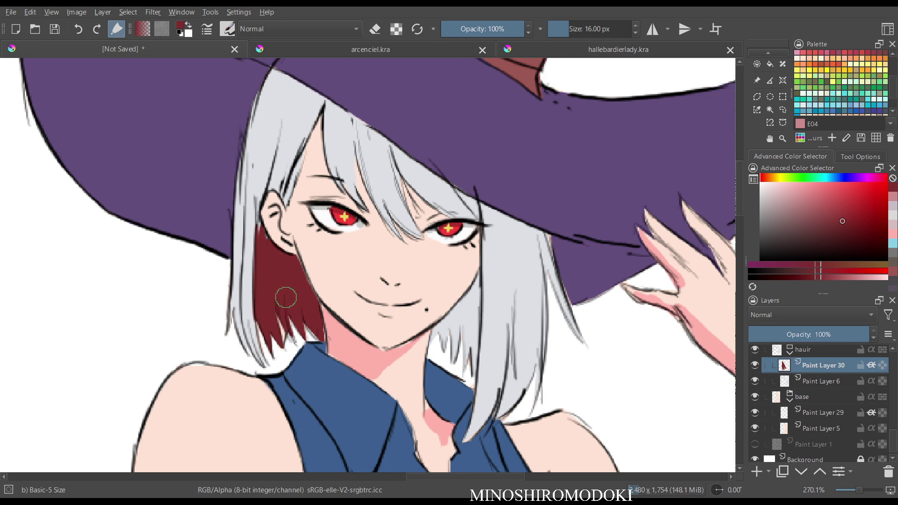
Paint the inner hair on the other side of the neck dark red and check the drawing mirrored.
scroll(397, 188, down, 5)
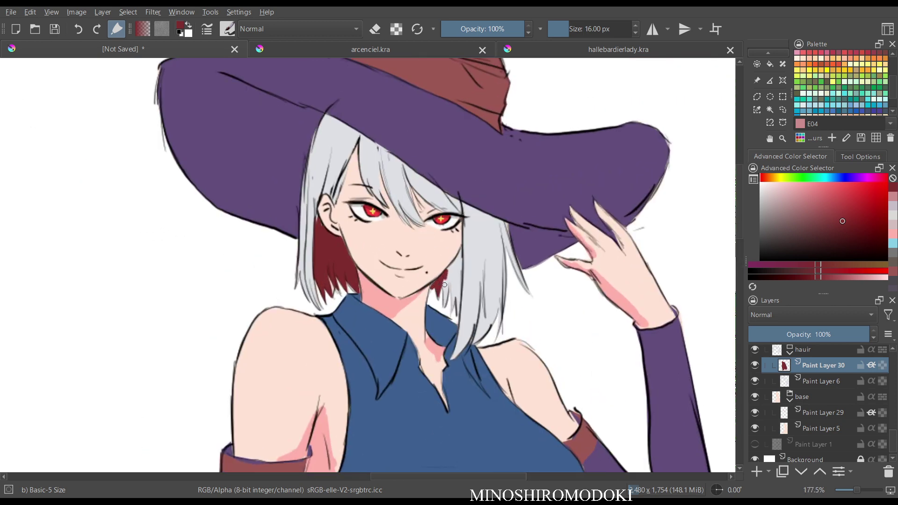
mouse_move(445, 284)
mouse_down()
mouse_move(463, 250)
mouse_move(463, 314)
mouse_up()
key(m)
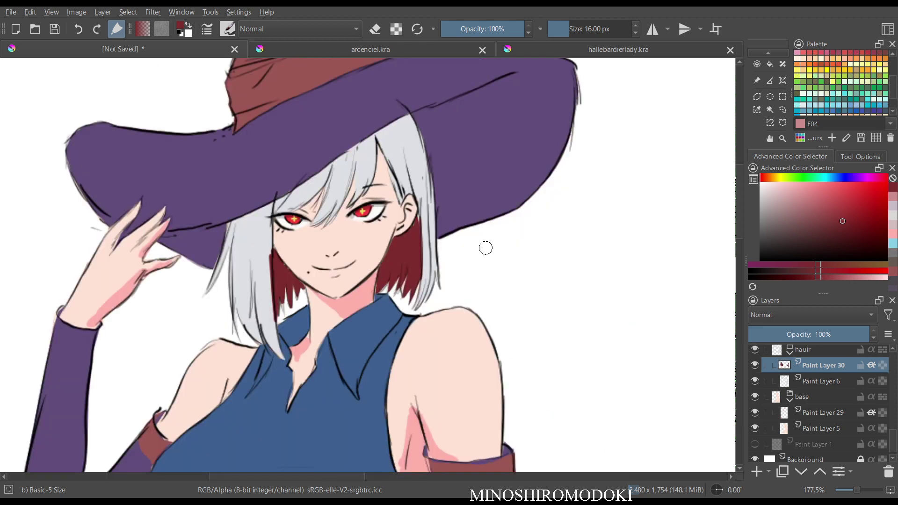
key(m)
scroll(487, 238, down, 5)
scroll(492, 225, up, 5)
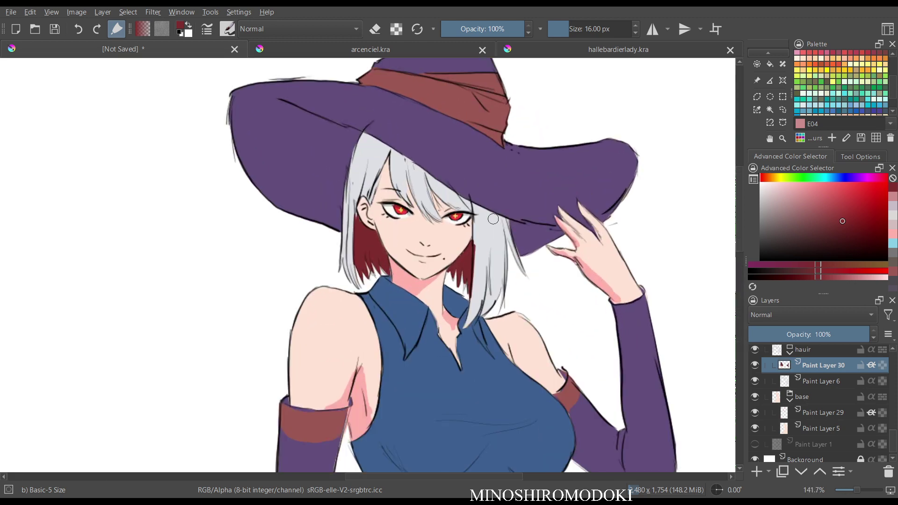
Undo all the dark red strokes in the inner hair.
key(ctrl+z)
key(ctrl+z)
key(ctrl+z)
key(ctrl+z)
key(ctrl+z)
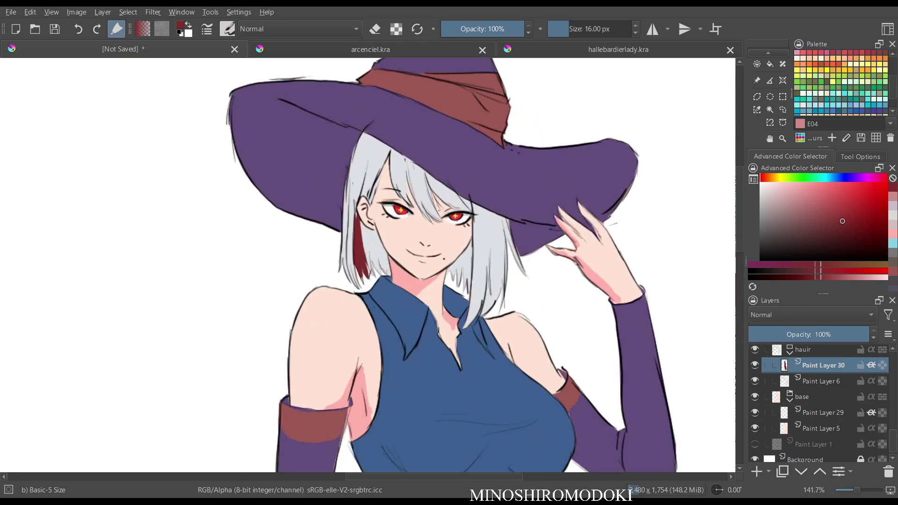
key(ctrl+z)
key(ctrl+z)
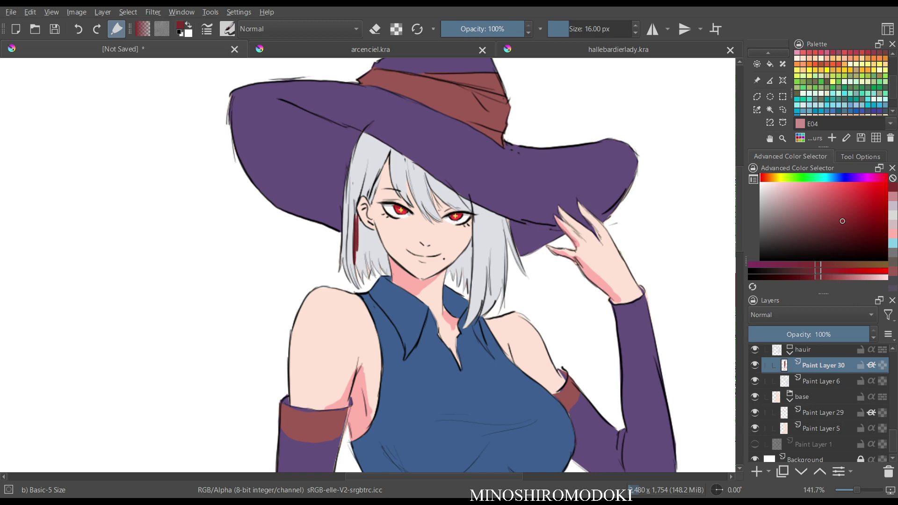
key(ctrl+z)
key(ctrl+z)
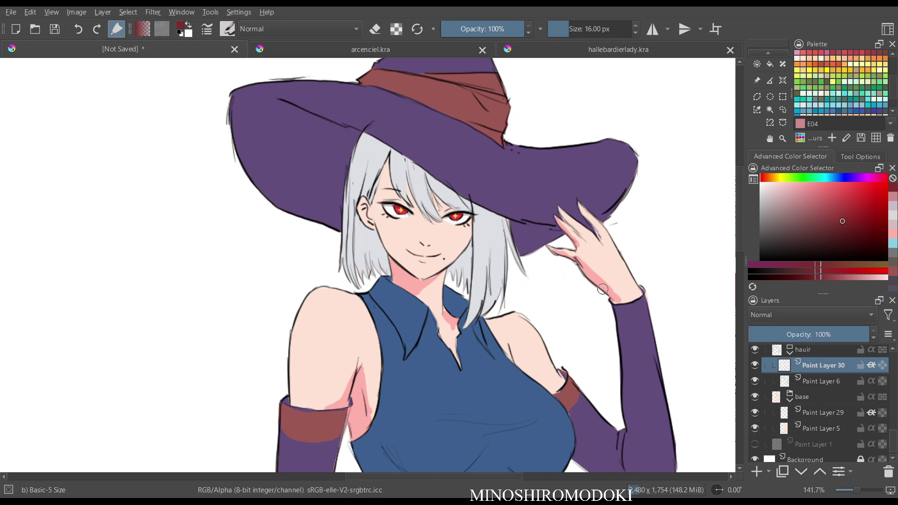
Outline the inner hair between the ear and neck with a magnetic selection and fill it with a muted grey-blue.
ctrl+click(542, 283)
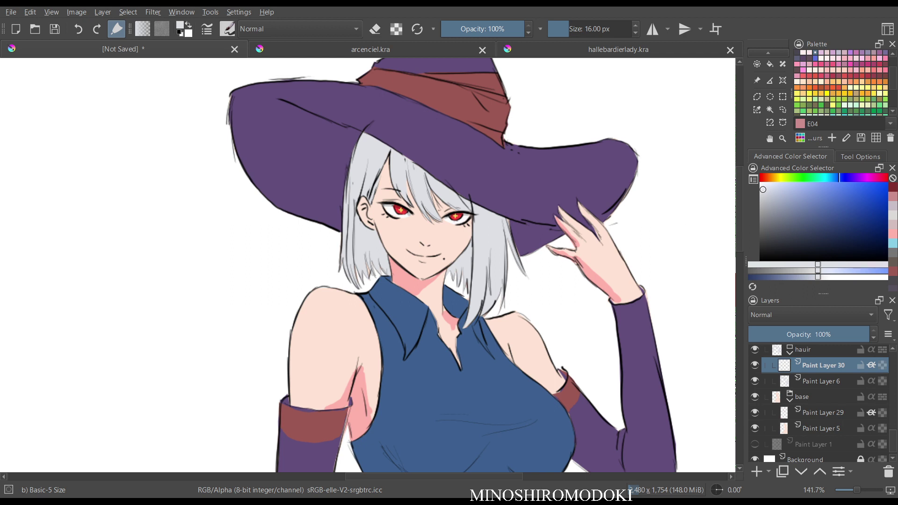
drag(763, 190, 786, 201)
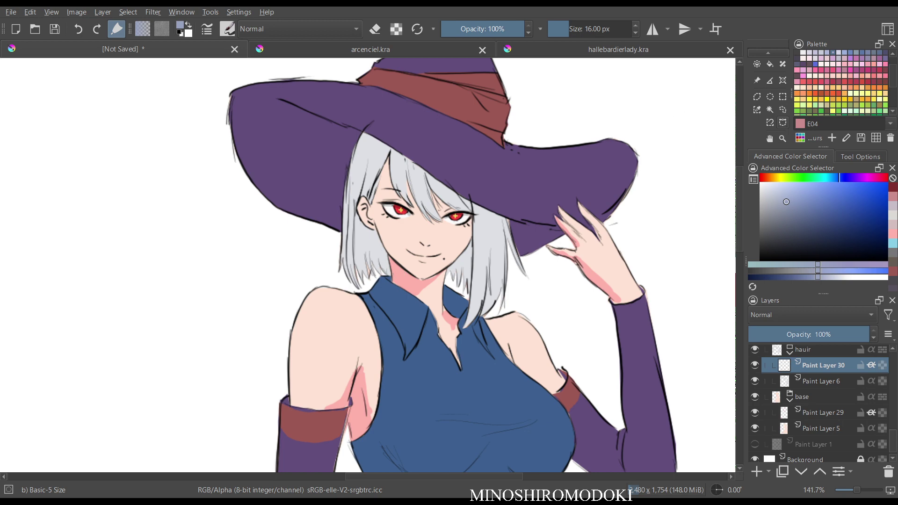
click(782, 123)
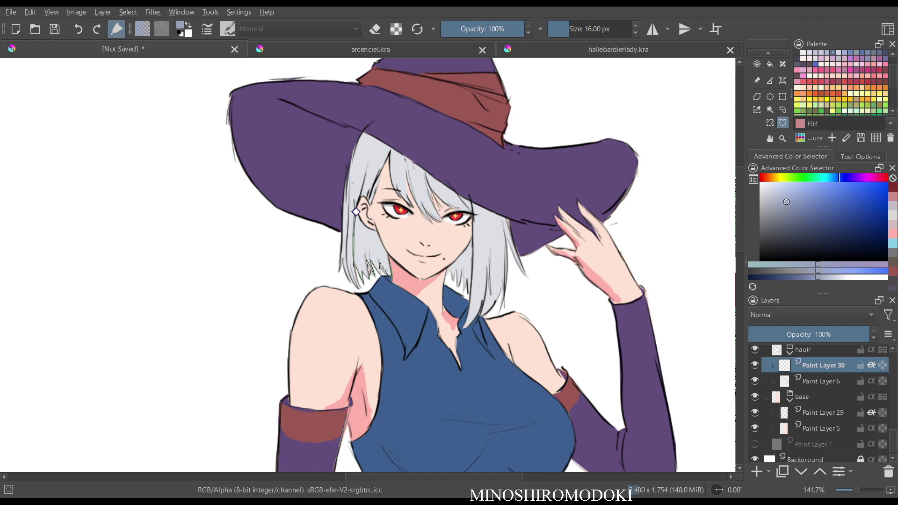
click(356, 212)
key(f)
click(372, 248)
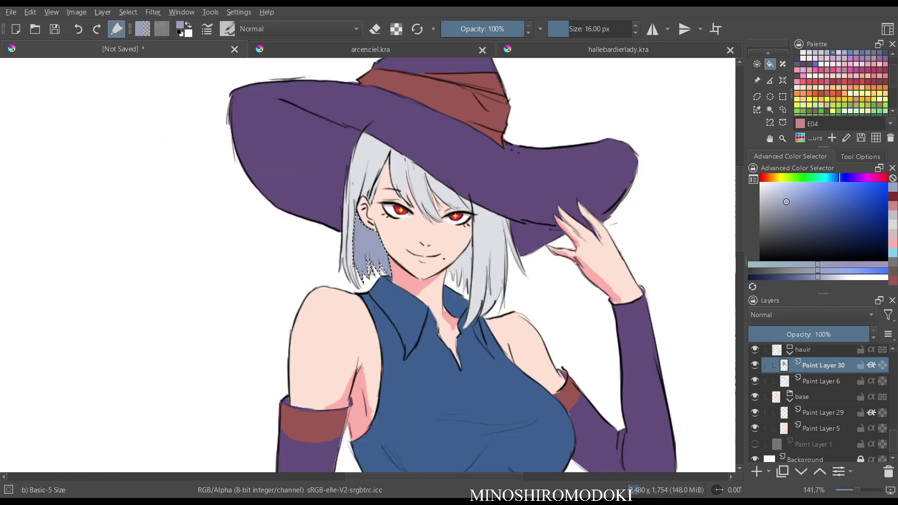
Clear the selection and brush grey-blue over the unfilled tips of the inner hair strands beside the neck.
scroll(399, 293, up, 3)
key(ctrl+shift+a)
key(b)
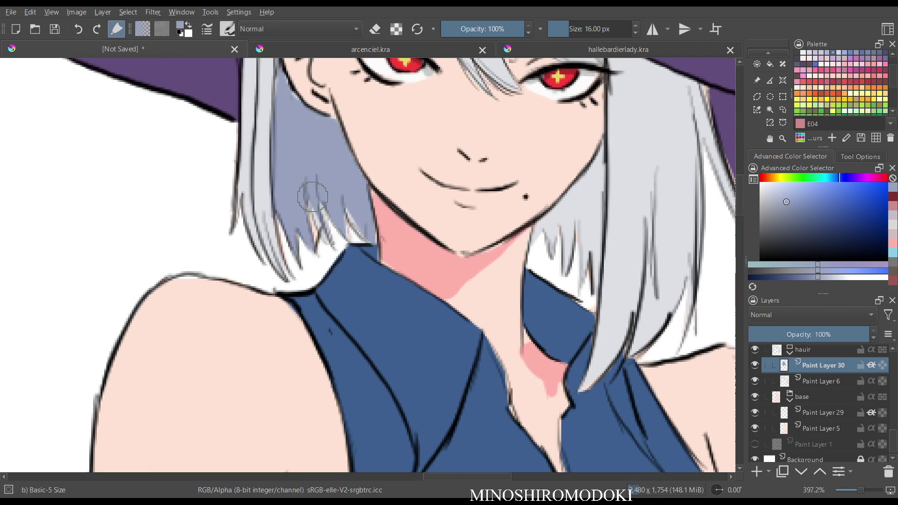
mouse_move(311, 209)
mouse_down()
mouse_move(334, 239)
mouse_move(364, 238)
mouse_up()
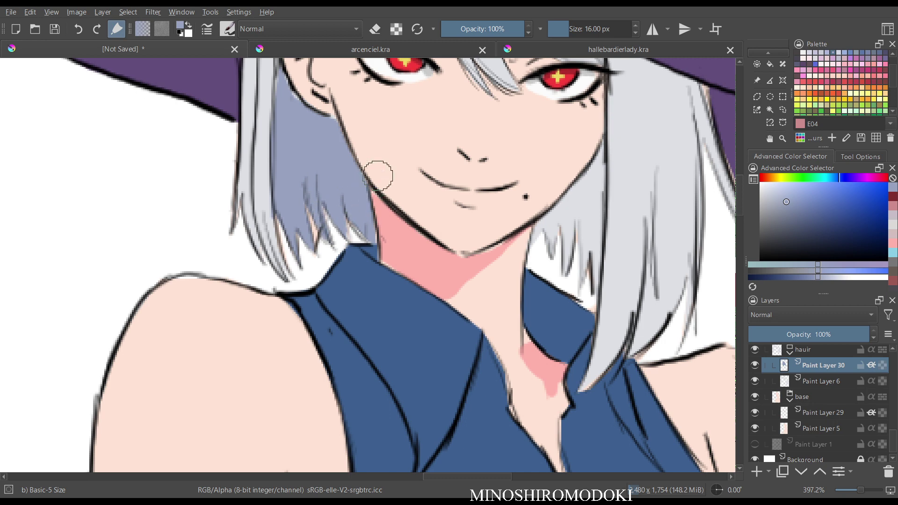
Paint the inner hair on the other side of the neck, between the jaw and the long front lock, grey-blue.
scroll(379, 175, down, 3)
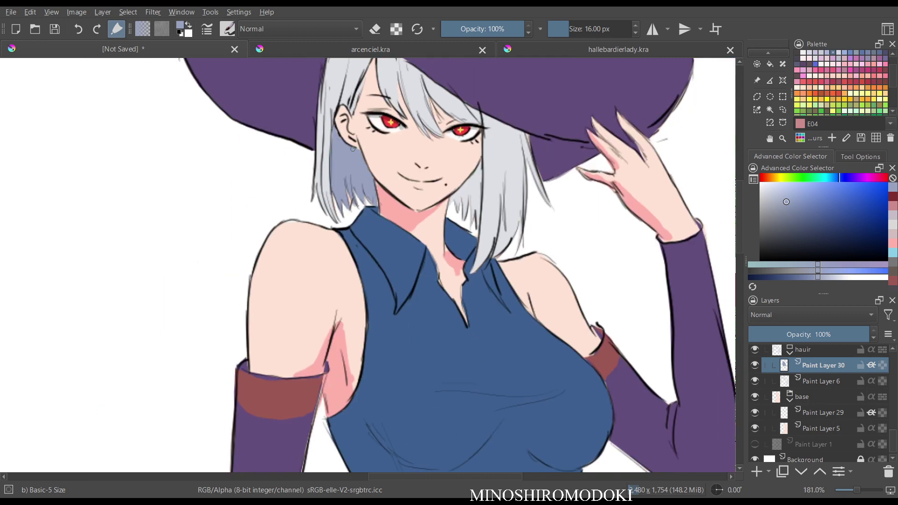
scroll(363, 159, up, 3)
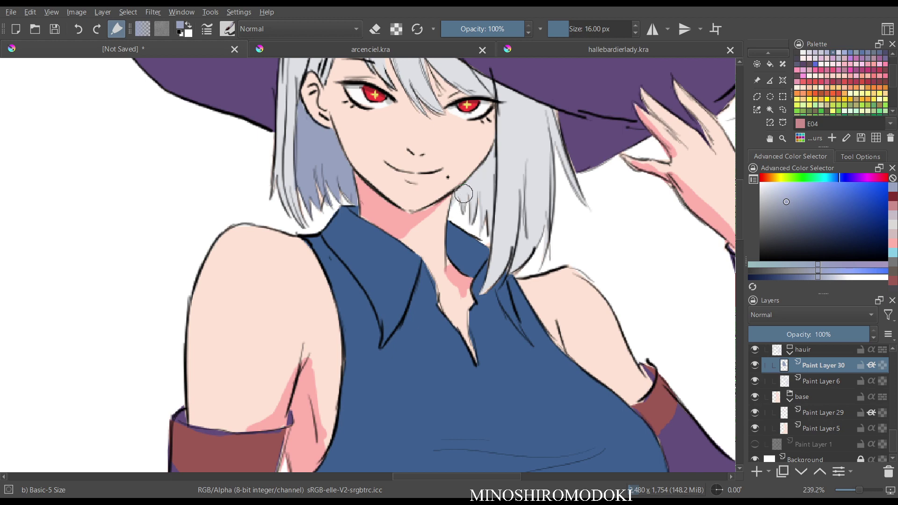
mouse_move(461, 191)
mouse_down()
mouse_move(486, 152)
mouse_move(478, 193)
mouse_move(494, 161)
mouse_up()
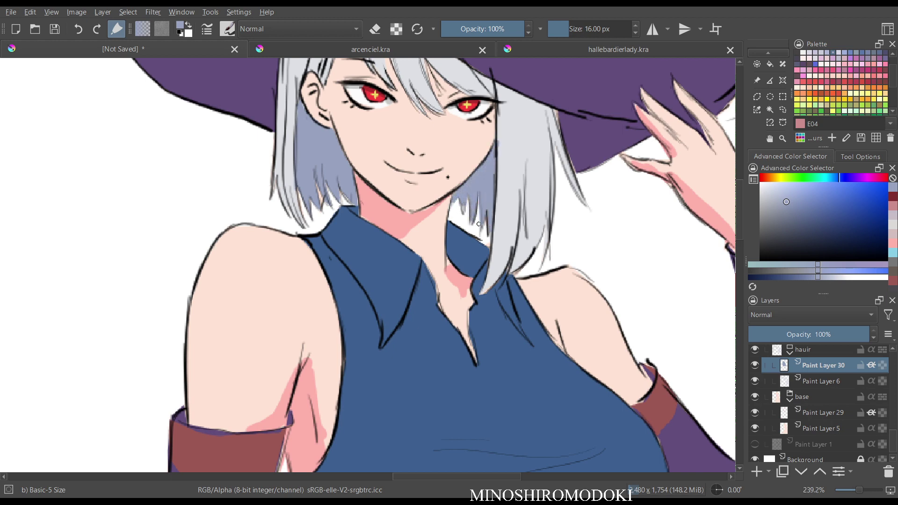
Darken the blue-grey hair shadow colour on Paint Layer 30 and enlarge the brush to 28 px.
scroll(478, 224, down, 6)
scroll(478, 225, up, 4)
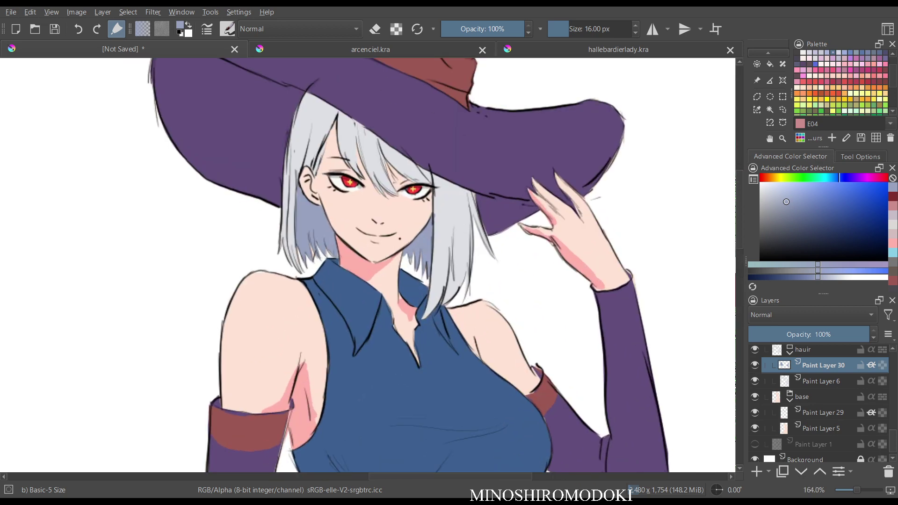
drag(381, 143, 377, 202)
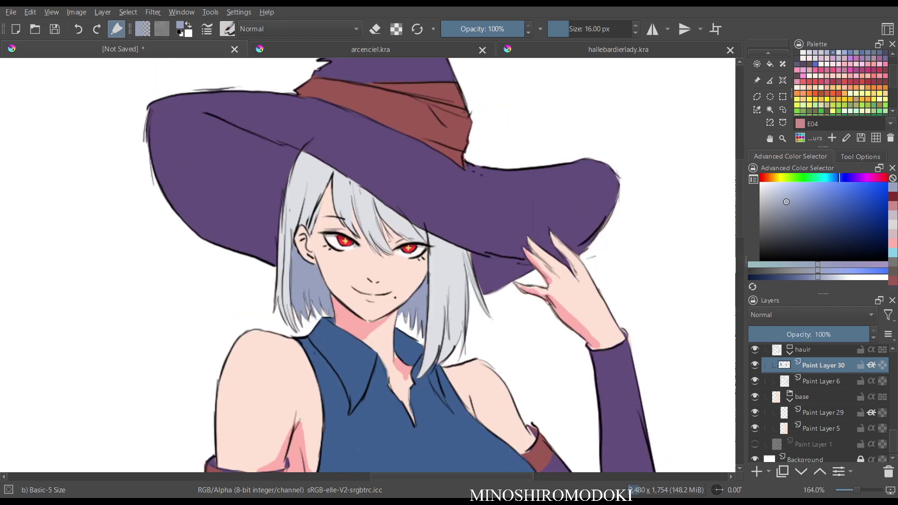
key(k)
key(k)
drag(303, 155, 364, 197)
key(bracketright)
key(bracketright)
key(])
Try to shade the hair and fringe beneath the hat brim in blue-grey, and undo the strokes.
mouse_move(311, 164)
mouse_down()
mouse_move(412, 232)
mouse_move(463, 250)
mouse_move(438, 251)
mouse_up()
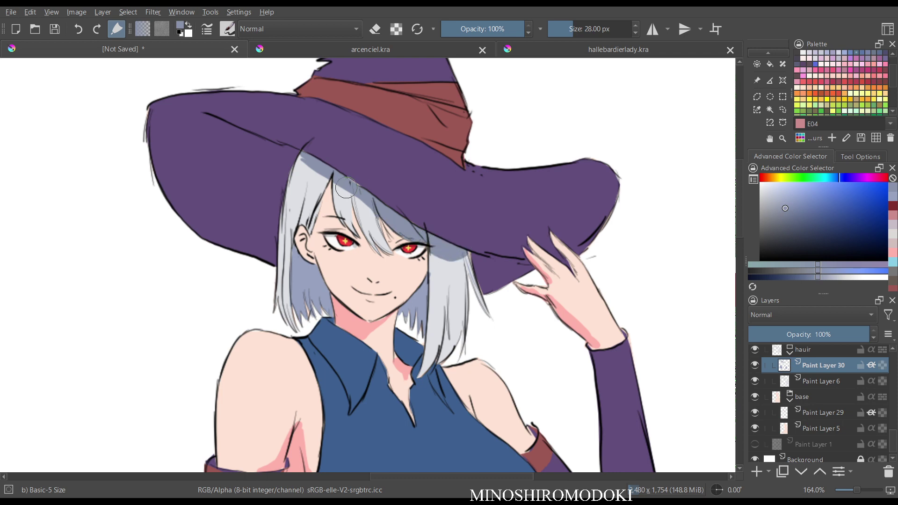
mouse_move(346, 188)
mouse_down()
mouse_move(383, 243)
mouse_move(381, 227)
mouse_up()
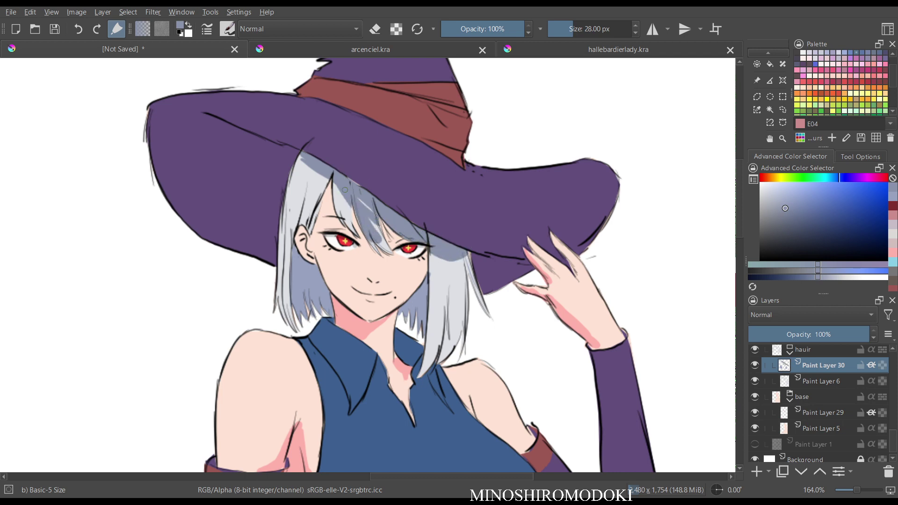
key(ctrl+z)
key(ctrl+z)
key(ctrl+z)
key(ctrl+z)
key(ctrl+z)
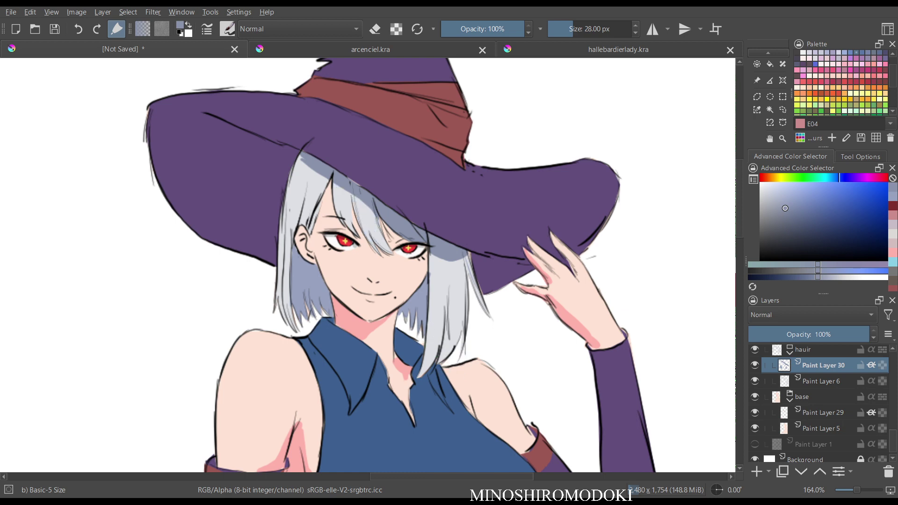
Paint a blue-grey cast shadow along the hair beneath the hat brim, across the fringe and side lock, and check it mirrored.
drag(302, 155, 321, 166)
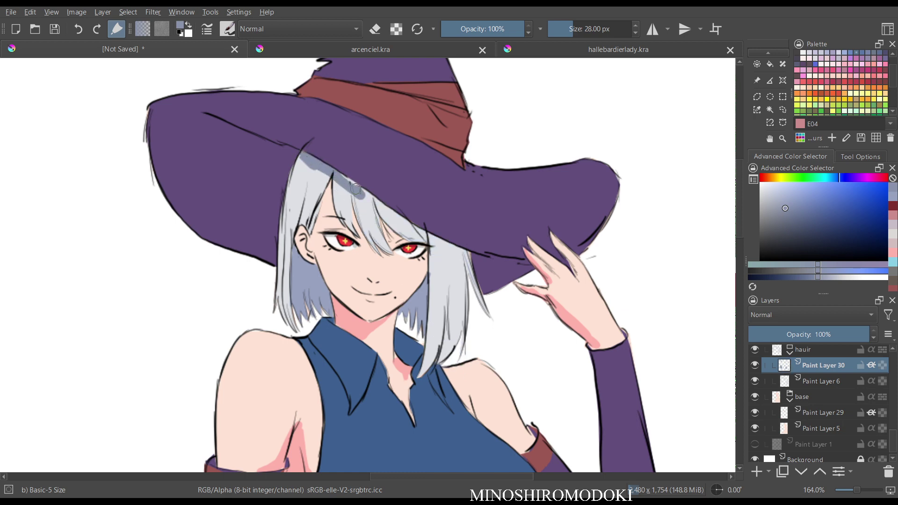
mouse_move(373, 202)
mouse_down()
mouse_move(420, 241)
mouse_move(462, 257)
mouse_move(425, 234)
mouse_move(454, 247)
mouse_up()
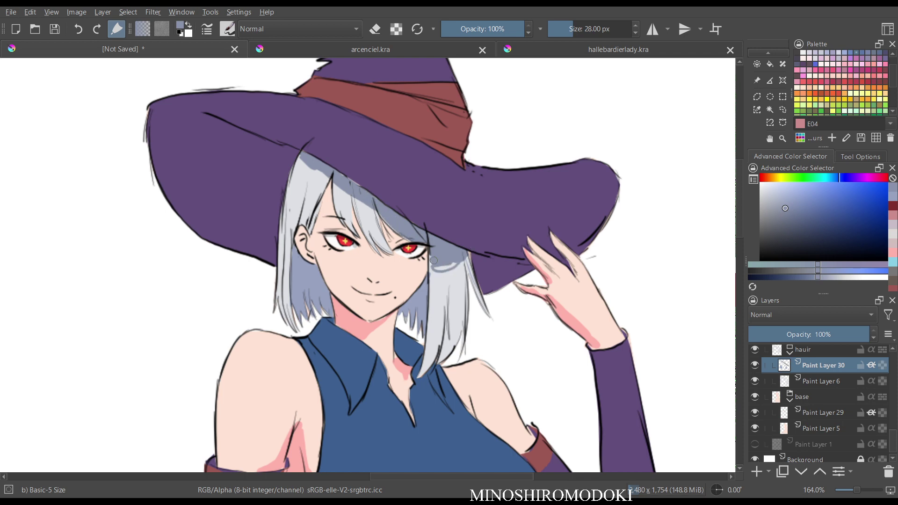
drag(433, 260, 459, 262)
key(m)
key(m)
Soften the lower edges of the hat's shadow on the hair with the Blender Blur brush.
scroll(441, 249, up, 2)
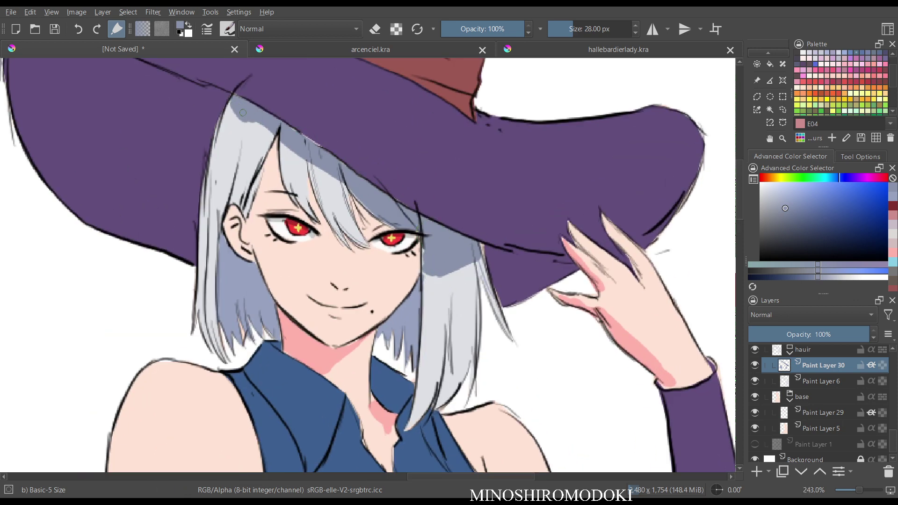
right_click(351, 160)
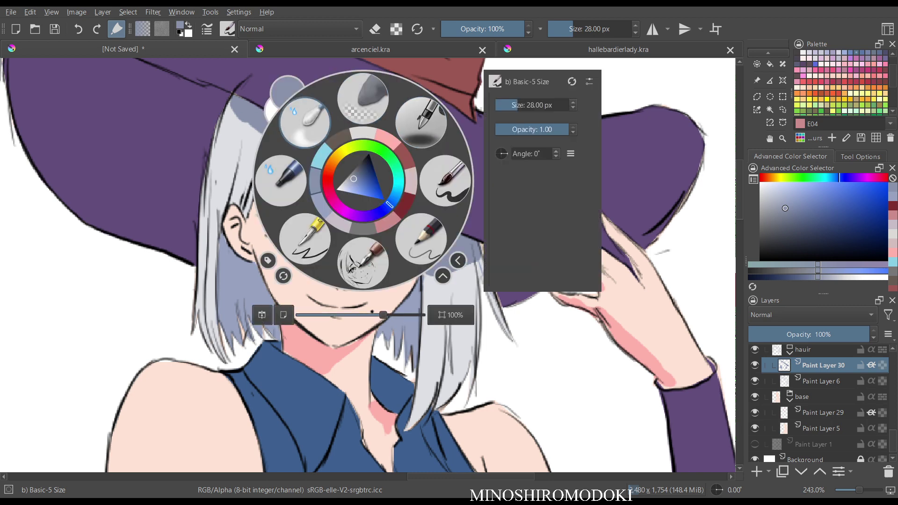
click(305, 119)
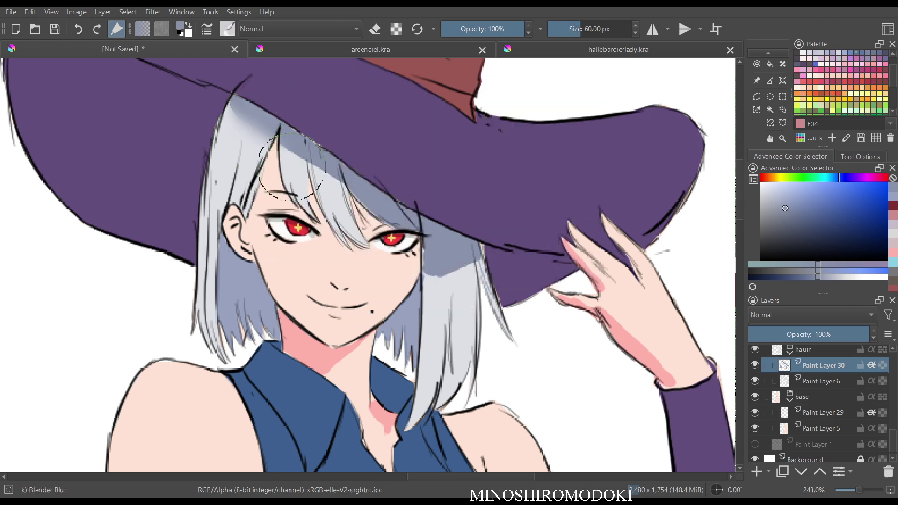
mouse_move(293, 155)
mouse_down()
mouse_move(328, 192)
mouse_move(311, 156)
mouse_move(373, 219)
mouse_move(356, 195)
mouse_move(439, 262)
mouse_move(448, 266)
mouse_move(421, 242)
mouse_move(447, 268)
mouse_move(465, 267)
mouse_move(444, 269)
mouse_move(473, 262)
mouse_move(428, 267)
mouse_move(452, 275)
mouse_move(420, 237)
mouse_up()
key(m)
key(m)
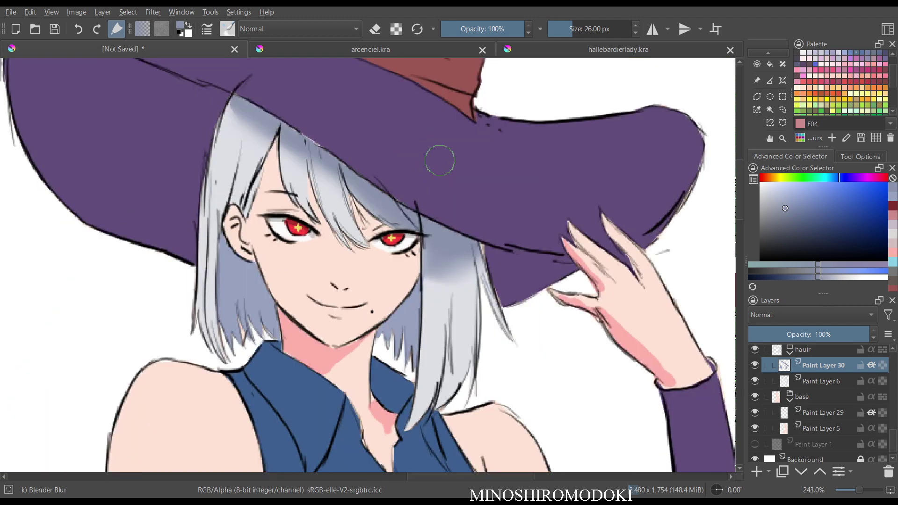
scroll(444, 152, down, 4)
scroll(451, 144, down, 2)
scroll(451, 144, up, 6)
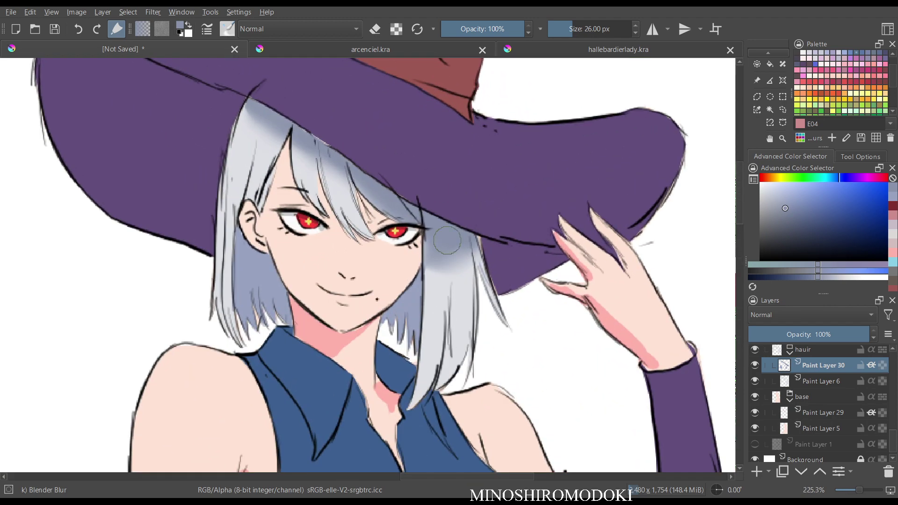
On Paint Layer 29, blend the pink armpit shadow with the blur brush reduced to 18 px.
scroll(446, 245, down, 4)
drag(447, 246, 405, 112)
scroll(423, 206, down, 2)
scroll(423, 230, up, 3)
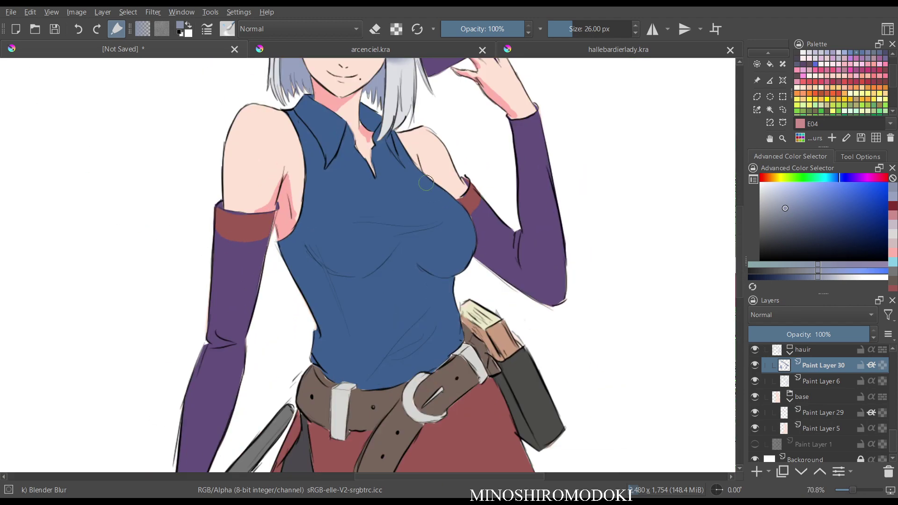
scroll(819, 403, down, 1)
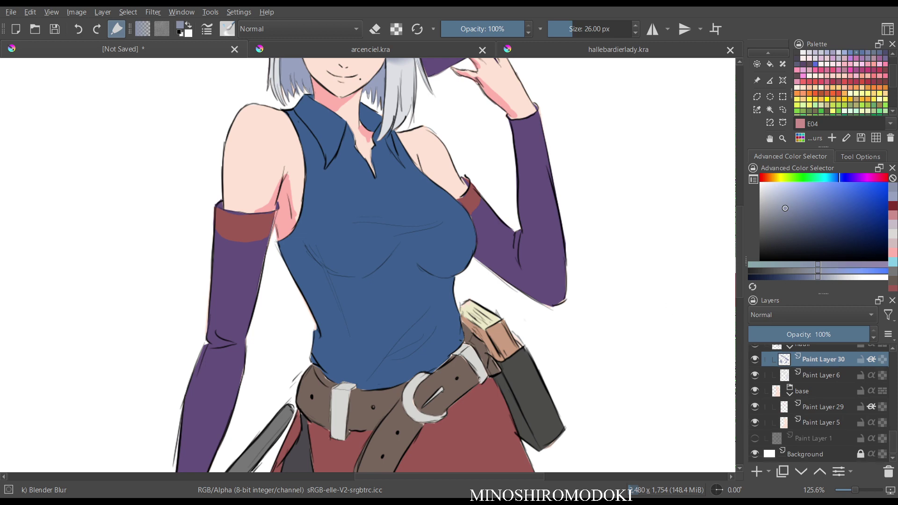
click(823, 406)
scroll(356, 209, up, 3)
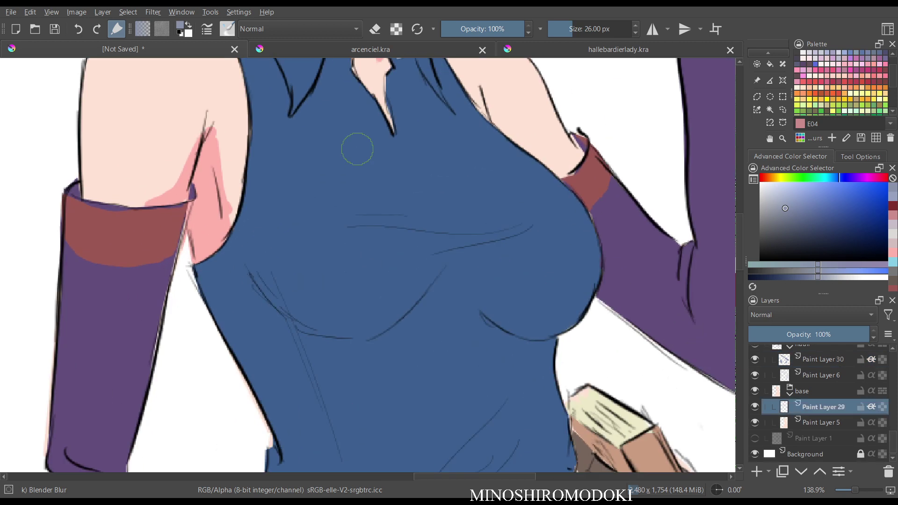
drag(357, 149, 357, 249)
key(bracketleft)
mouse_move(191, 242)
mouse_down()
mouse_move(187, 266)
mouse_move(156, 305)
mouse_move(214, 237)
mouse_move(230, 313)
mouse_up()
scroll(322, 176, down, 2)
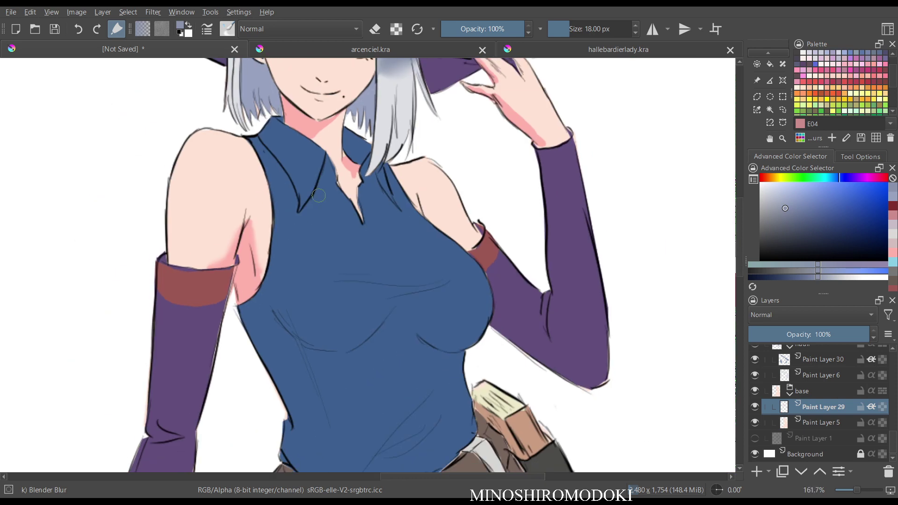
Blend the edges of the pink shadows on the neck and in the collar opening.
mouse_move(329, 183)
mouse_down()
mouse_move(319, 305)
mouse_move(341, 261)
mouse_move(369, 303)
mouse_up()
scroll(319, 305, up, 2)
mouse_move(297, 233)
mouse_down()
mouse_move(336, 205)
mouse_move(337, 324)
mouse_up()
scroll(354, 173, down, 2)
scroll(332, 330, up, 2)
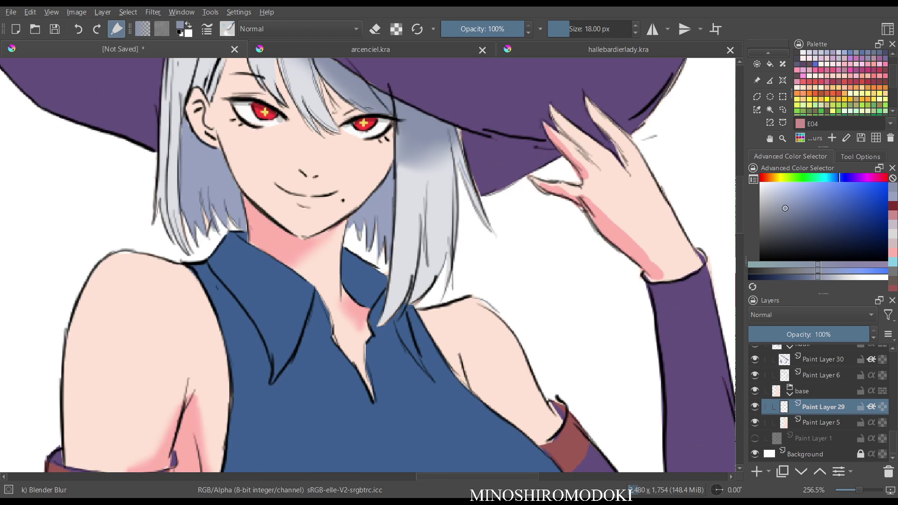
Sample the pink neck shadow and paint the hat's shadow across the forehead and upper face with the Basic-5 Size brush.
drag(338, 180, 339, 301)
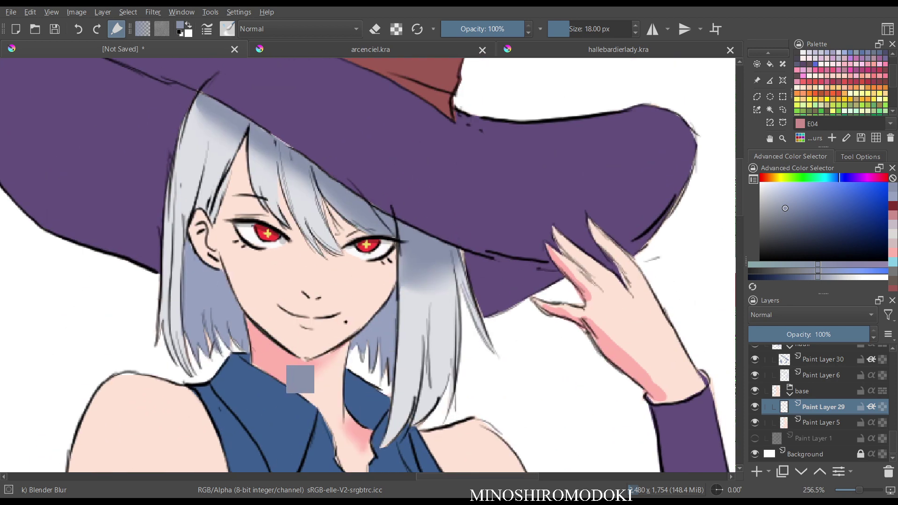
ctrl+click(300, 378)
right_click(260, 194)
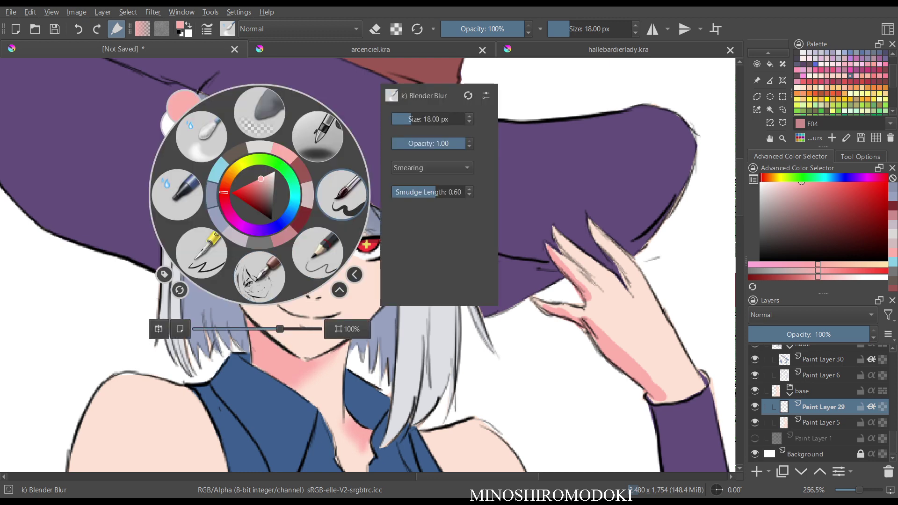
click(342, 195)
mouse_move(243, 144)
mouse_down()
mouse_move(220, 202)
mouse_move(242, 148)
mouse_move(223, 193)
mouse_move(249, 166)
mouse_move(282, 223)
mouse_up()
mouse_move(279, 185)
mouse_down()
mouse_move(323, 256)
mouse_move(340, 265)
mouse_move(333, 220)
mouse_move(360, 237)
mouse_move(326, 253)
mouse_move(389, 269)
mouse_up()
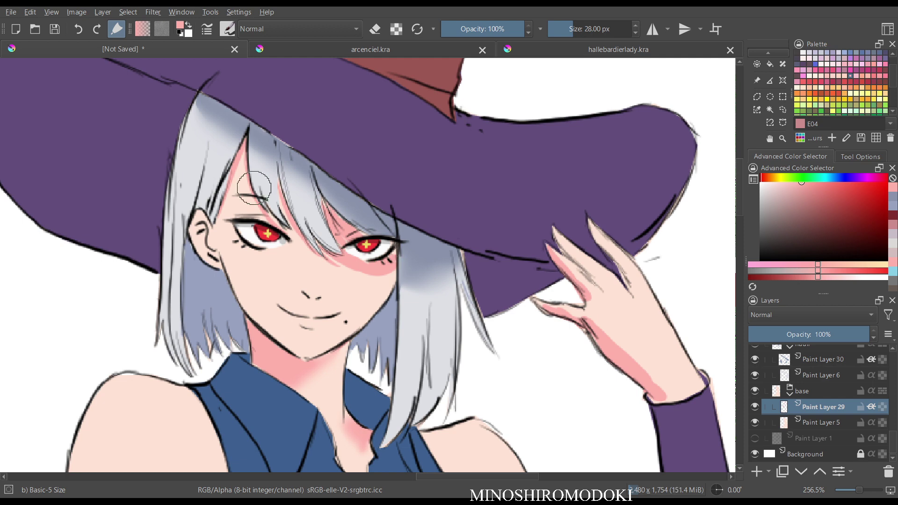
drag(271, 219, 301, 248)
mouse_move(279, 194)
mouse_down()
mouse_move(345, 267)
mouse_move(329, 259)
mouse_move(381, 276)
mouse_move(398, 264)
mouse_up()
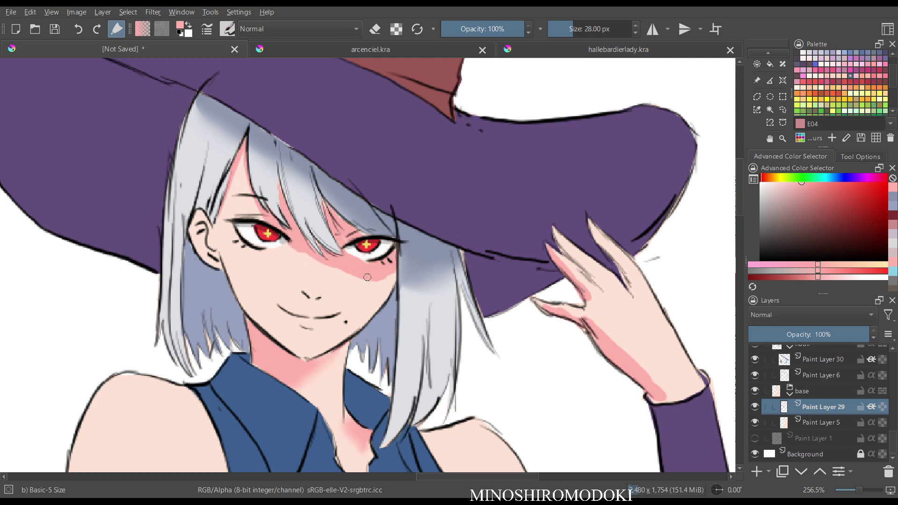
key(m)
key(m)
Soften the pink shadow across the nose bridge and cheek with the 18 px Blender Blur brush.
right_click(381, 281)
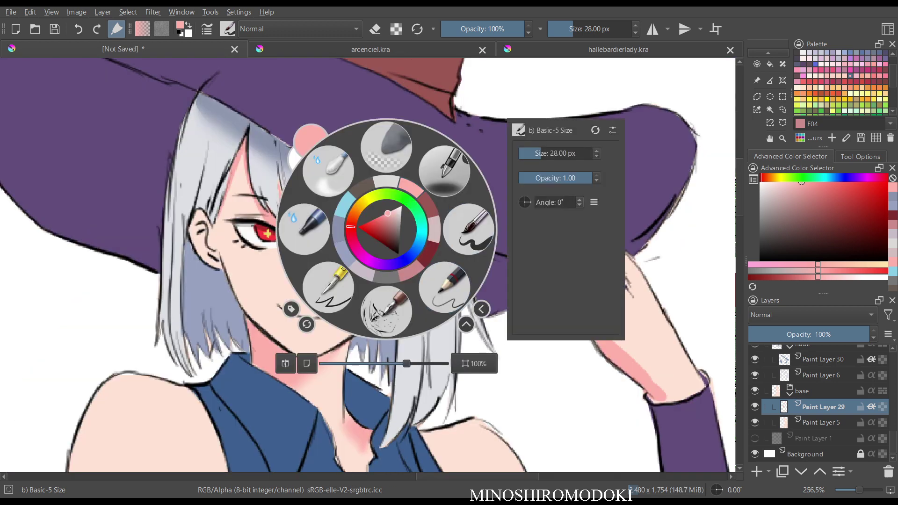
click(329, 171)
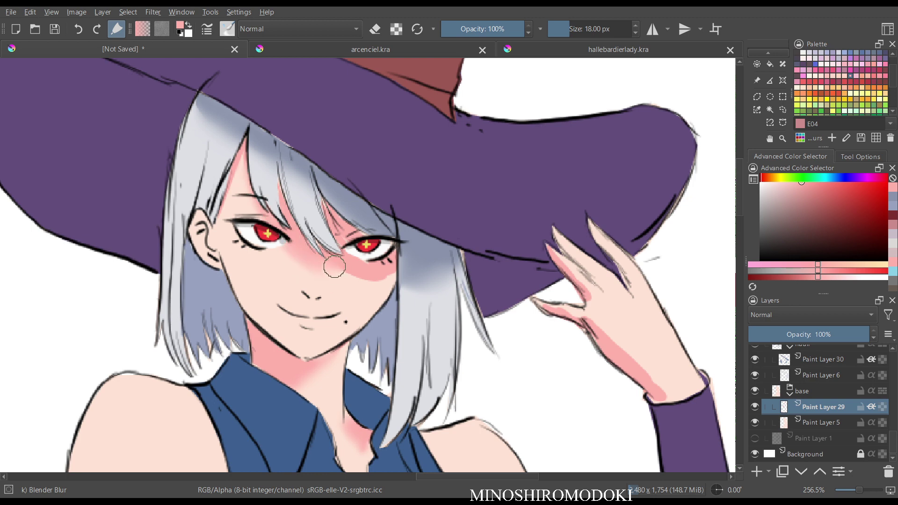
mouse_move(339, 266)
mouse_down()
mouse_move(375, 280)
mouse_move(390, 273)
mouse_move(351, 275)
mouse_up()
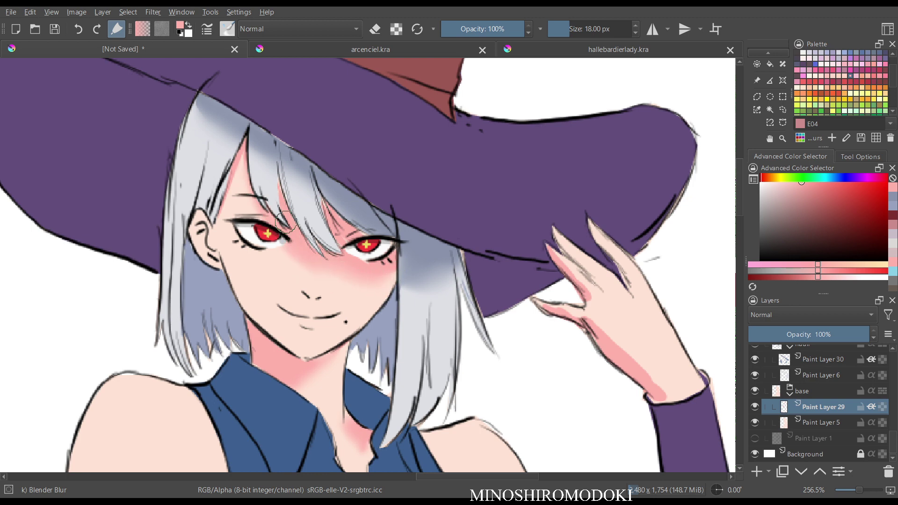
key(m)
key(m)
scroll(454, 135, down, 3)
scroll(421, 164, down, 2)
scroll(436, 206, up, 2)
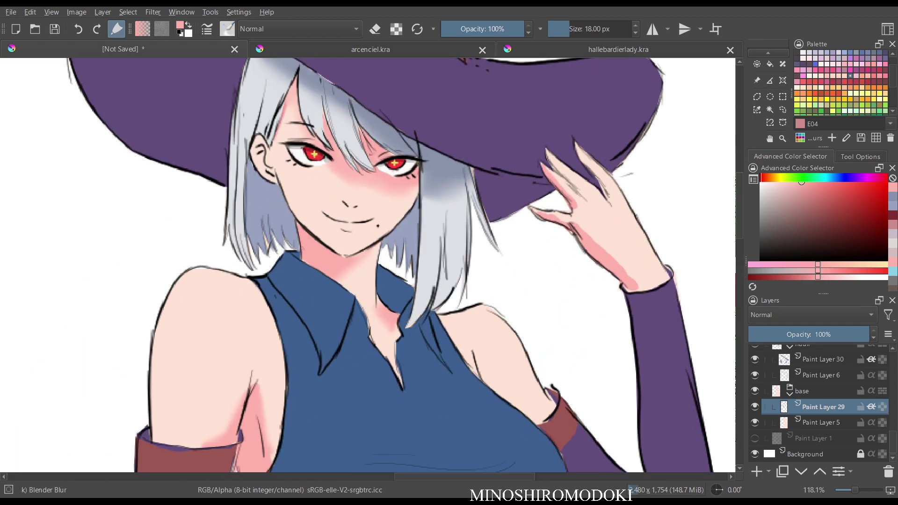
Paint pink shading in the ear, under the nose and on the lower lip with the Basic-5 Size brush, checking it mirrored.
key(m)
key(m)
scroll(431, 189, up, 2)
drag(420, 179, 465, 243)
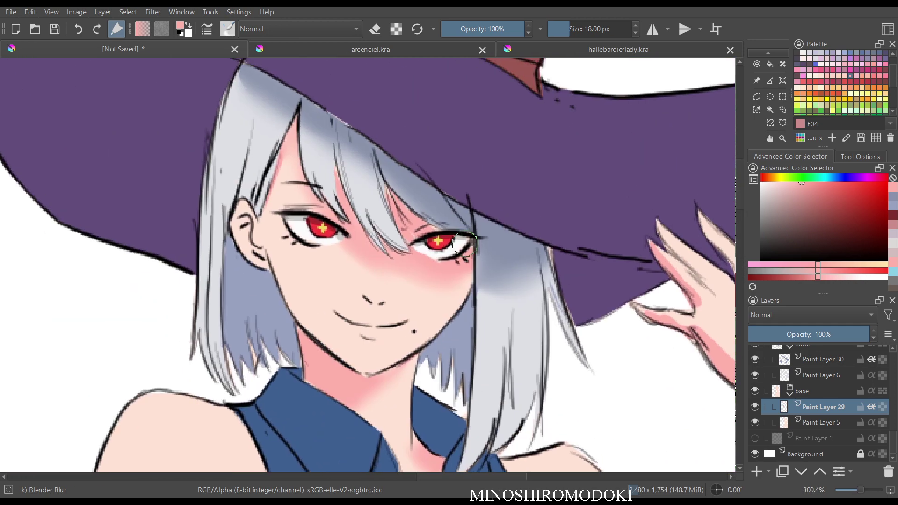
right_click(411, 201)
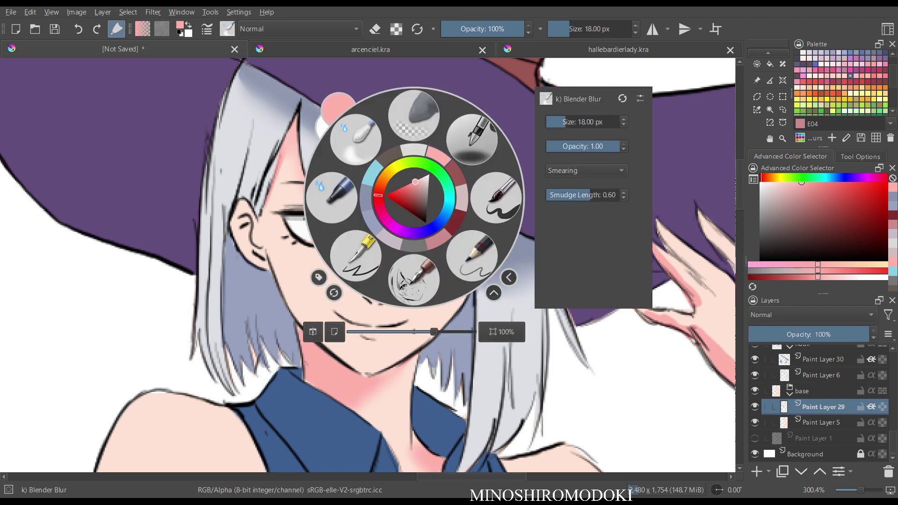
click(479, 196)
drag(244, 224, 264, 258)
scroll(269, 255, down, 4)
scroll(281, 281, up, 3)
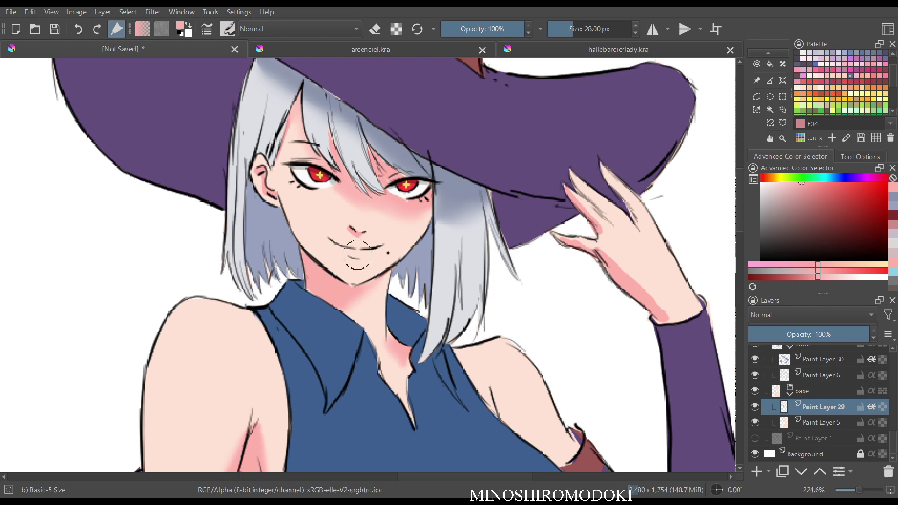
drag(351, 259, 363, 260)
key(m)
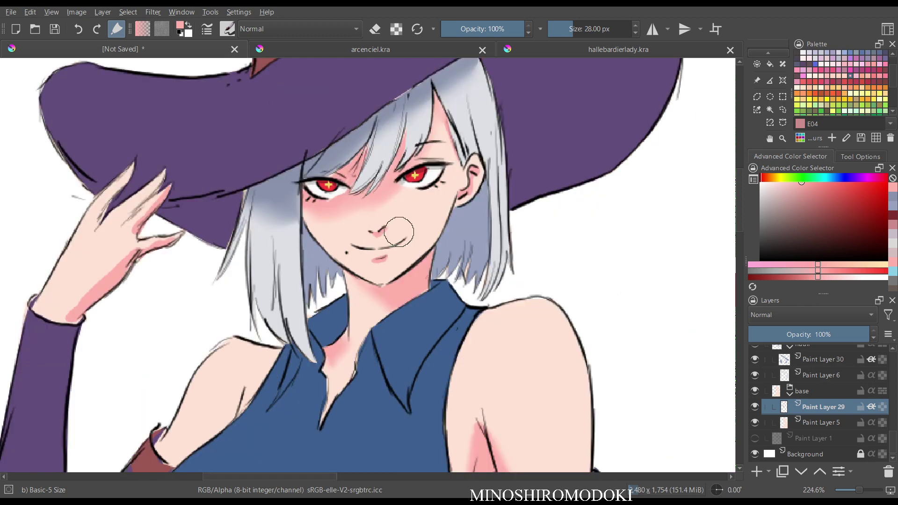
key(m)
Add pink shading to the forehead skin showing between the parted hair strands.
drag(297, 100, 310, 154)
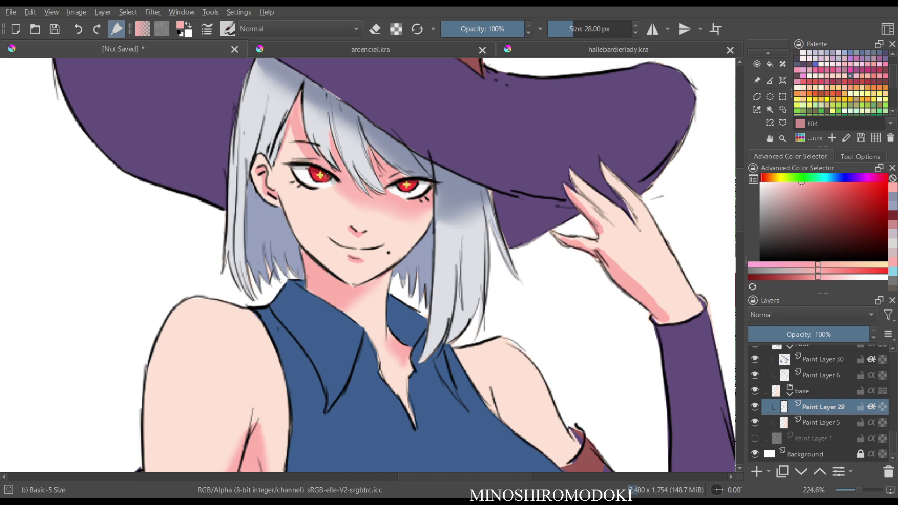
drag(295, 117, 288, 155)
drag(297, 139, 309, 164)
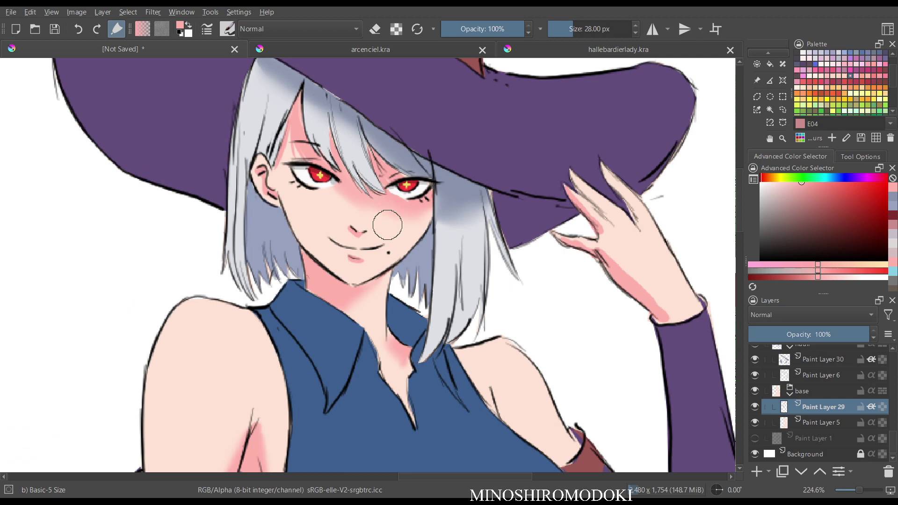
Blend the new pink forehead shading with the Blender Blur brush and review the whole figure.
drag(387, 225, 387, 176)
drag(385, 80, 428, 199)
right_click(488, 201)
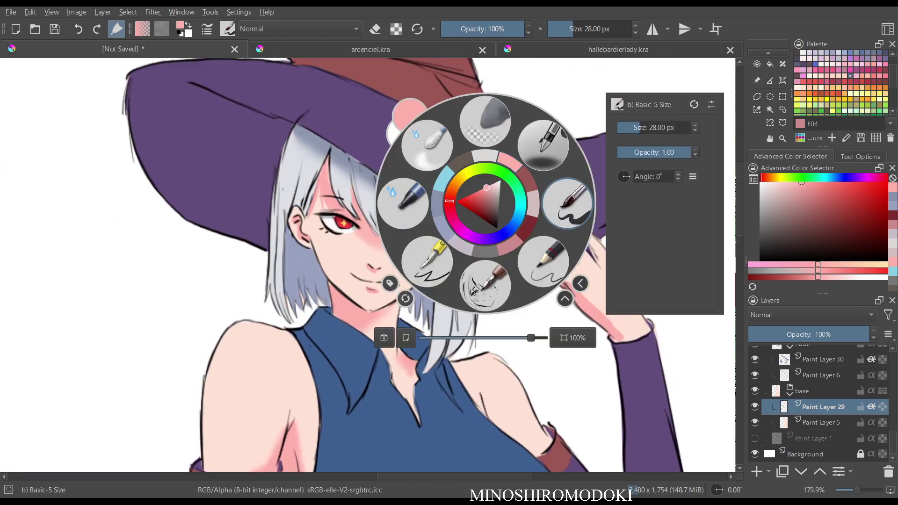
click(421, 155)
mouse_move(320, 189)
mouse_down()
mouse_move(317, 204)
mouse_move(326, 203)
mouse_up()
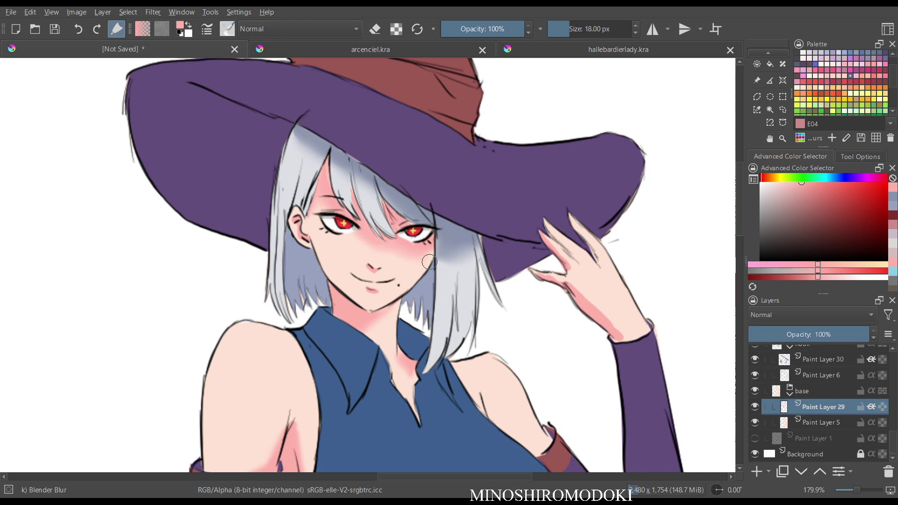
drag(391, 175, 391, 206)
drag(421, 290, 411, 260)
drag(400, 204, 423, 239)
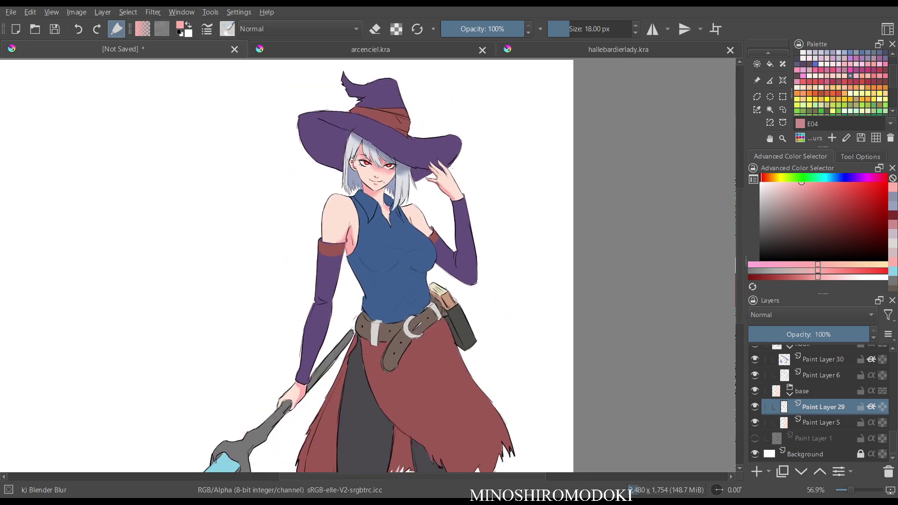
scroll(424, 251, down, 2)
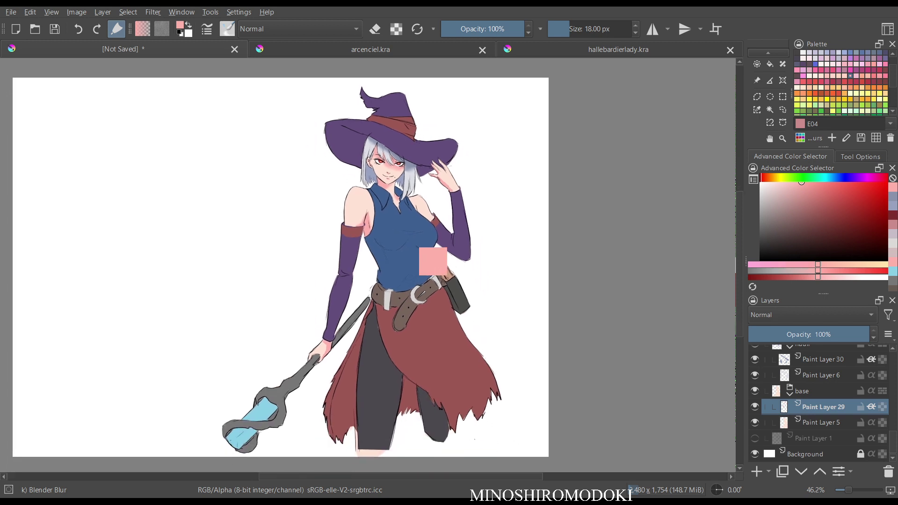
Switch to the 28 px Basic-5 Size brush and sample the shirt's blue as the basis for its shading colour.
ctrl+click(433, 262)
scroll(841, 82, down, 2)
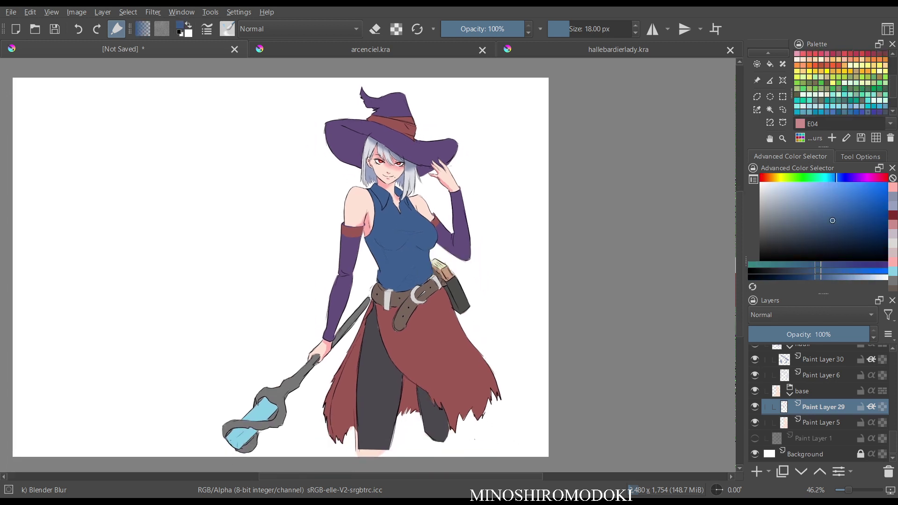
right_click(485, 261)
click(561, 261)
scroll(428, 251, up, 4)
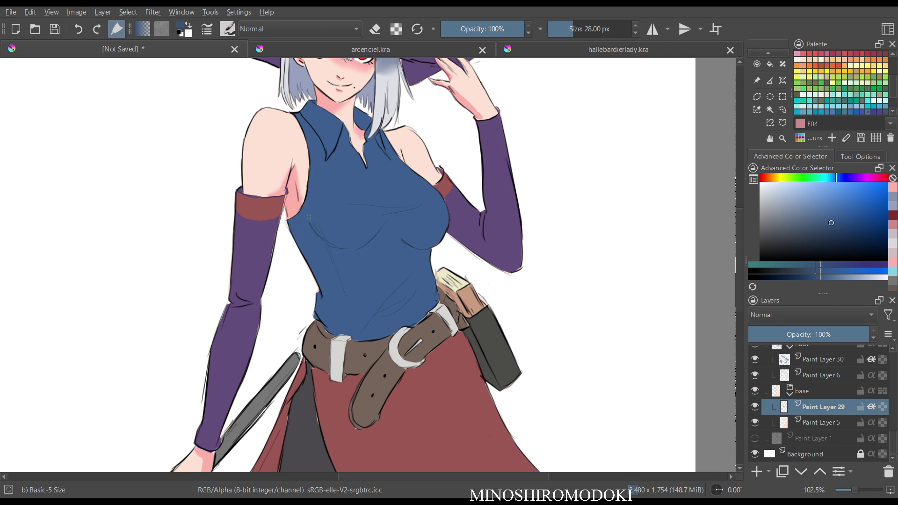
click(395, 230)
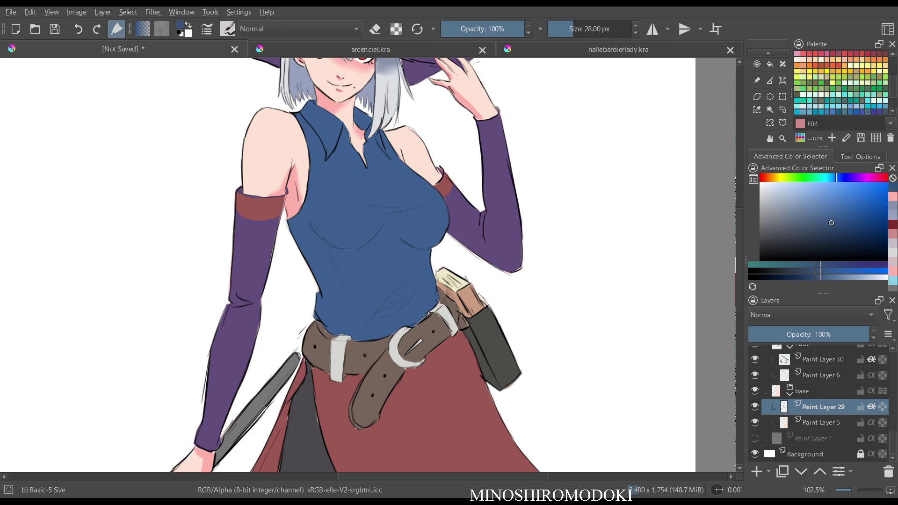
ctrl+click(382, 202)
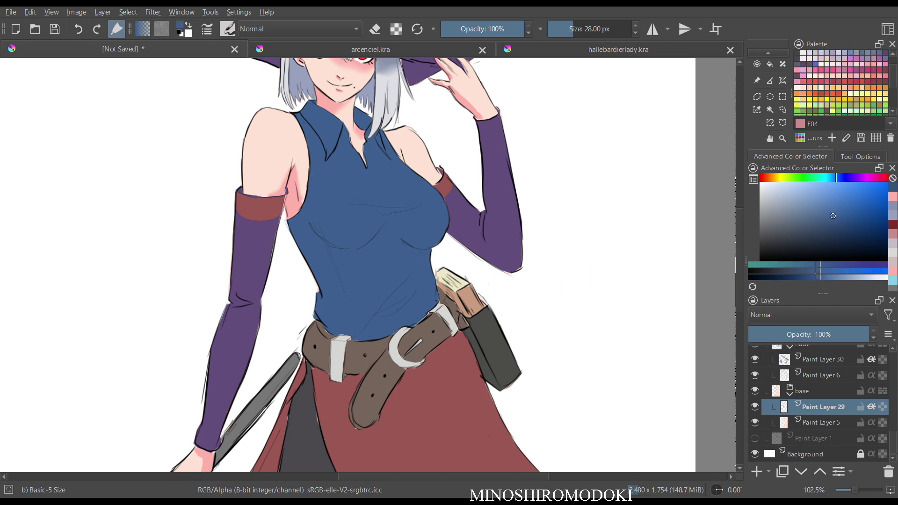
ctrl+click(375, 234)
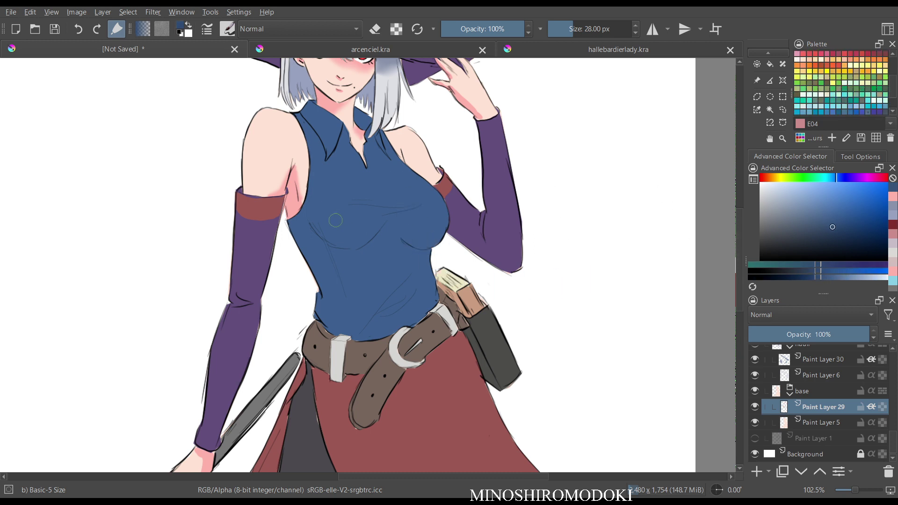
click(392, 240)
ctrl+click(375, 264)
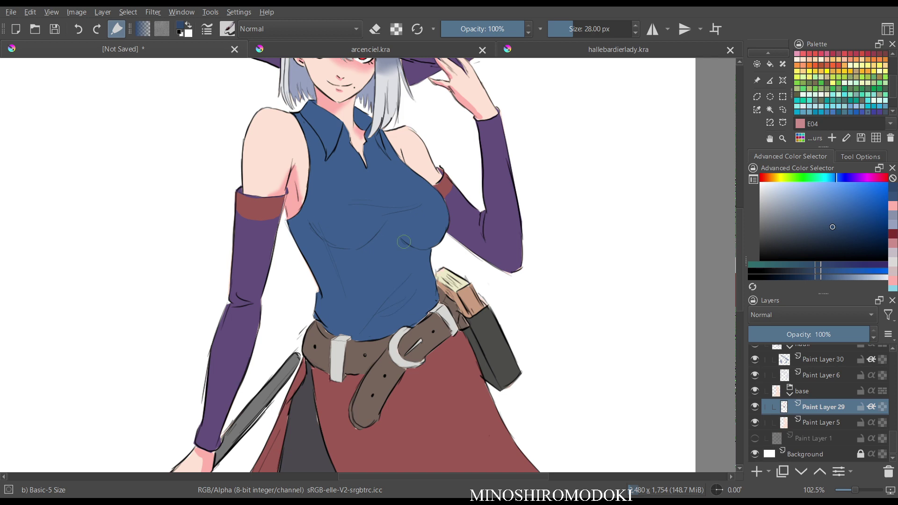
Choose a darker blue and add a new paint layer above Paint Layer 9 in the clothing1 group.
scroll(435, 205, up, 2)
drag(435, 205, 429, 383)
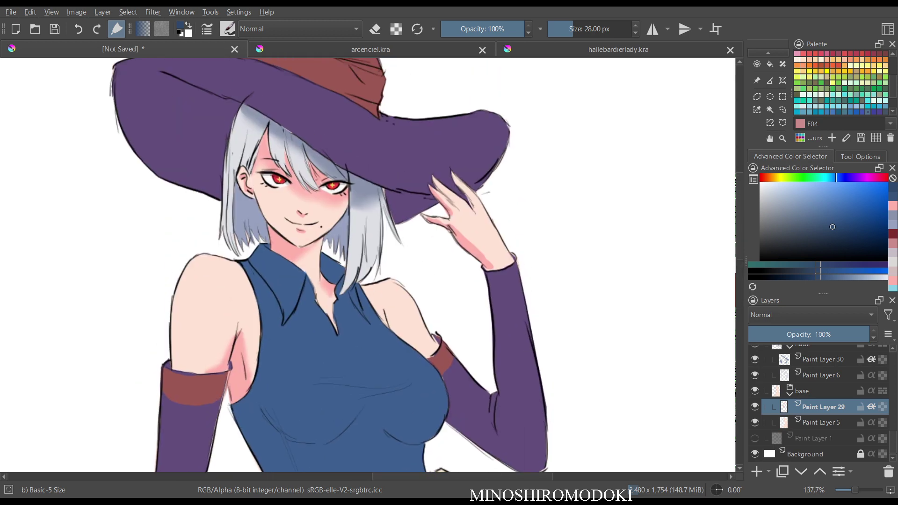
scroll(532, 245, down, 5)
drag(833, 227, 857, 232)
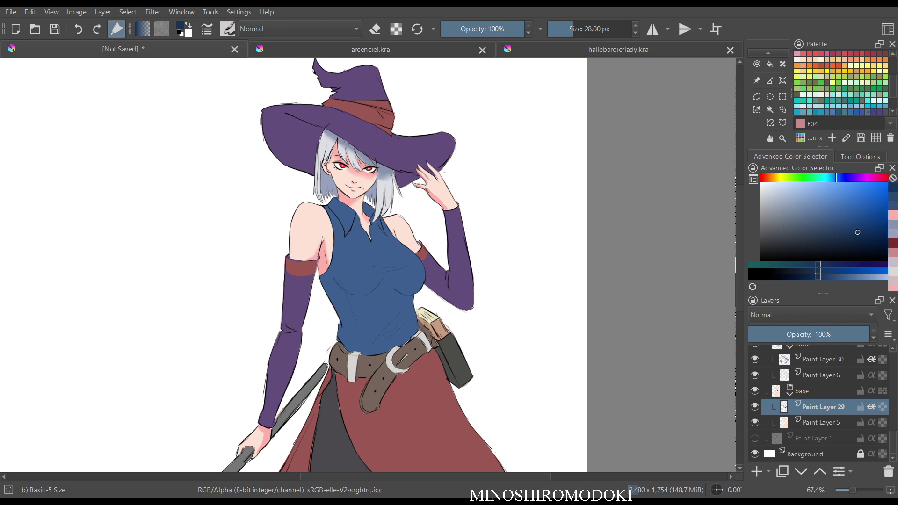
key(Page_Down)
key(Page_Up)
scroll(819, 402, up, 5)
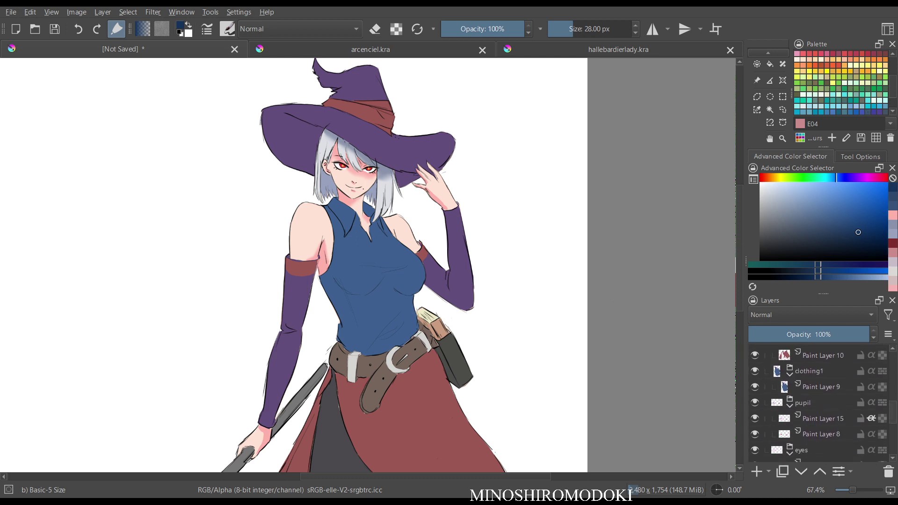
click(821, 387)
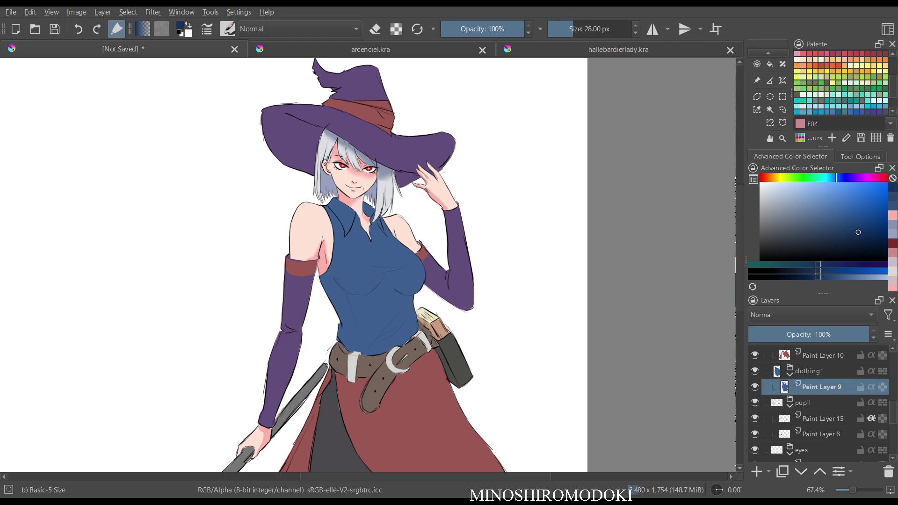
key(Insert)
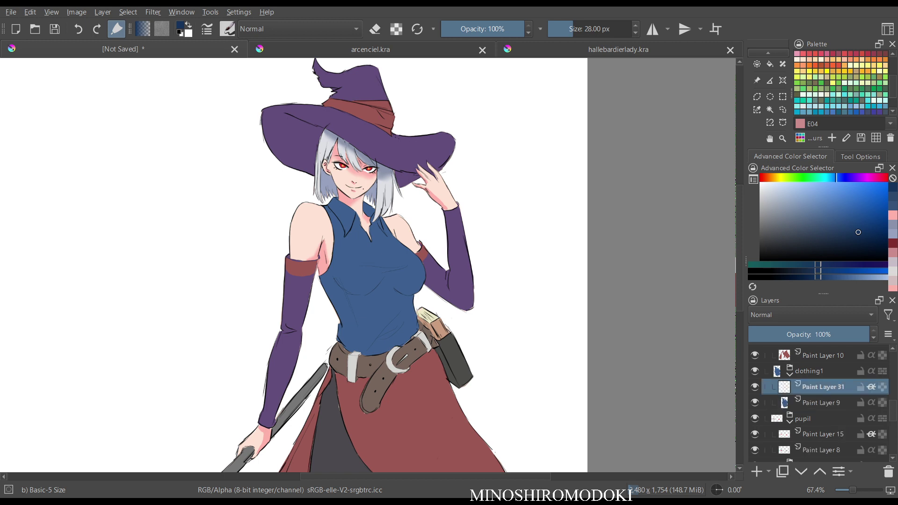
Resample the shirt's blue, darken it slightly and paint a shadow across the shirt under the bust.
click(854, 224)
ctrl+click(397, 254)
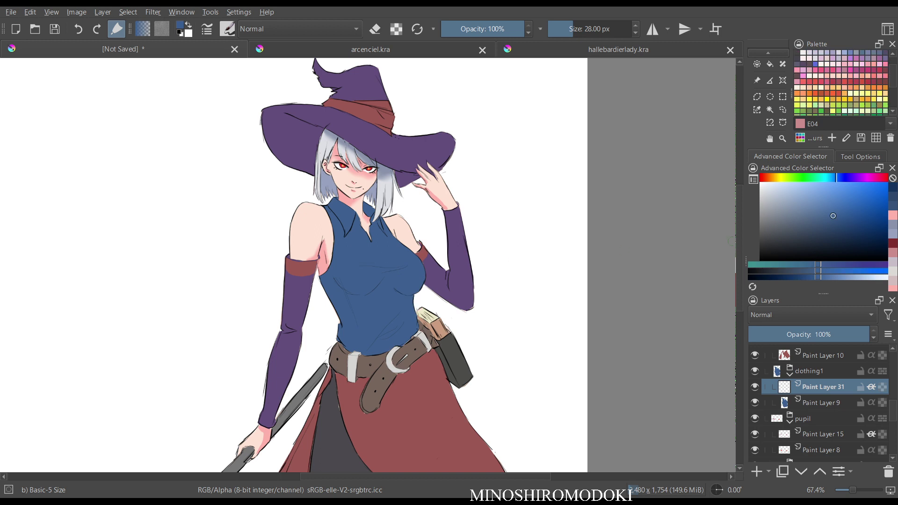
click(836, 218)
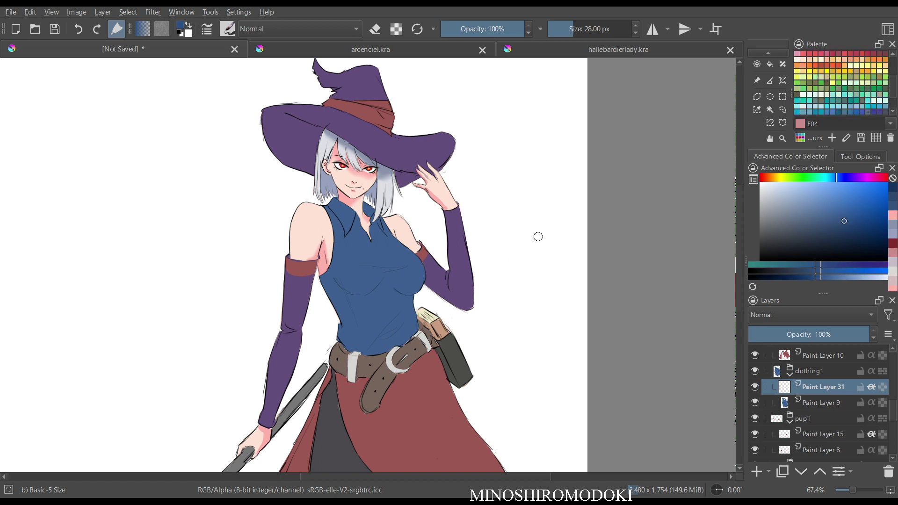
mouse_move(352, 288)
mouse_down()
mouse_move(336, 274)
mouse_move(352, 288)
mouse_move(379, 282)
mouse_move(345, 288)
mouse_move(325, 278)
mouse_move(330, 291)
mouse_move(383, 282)
mouse_up()
Enlarge the brush to 55 px and paint dark blue shadows on the shirt's waist, folds and collar.
key(bracketright)
key(bracketright)
key(bracketright)
key(bracketright)
key(bracketright)
key(bracketright)
key(bracketright)
key(bracketright)
key(bracketright)
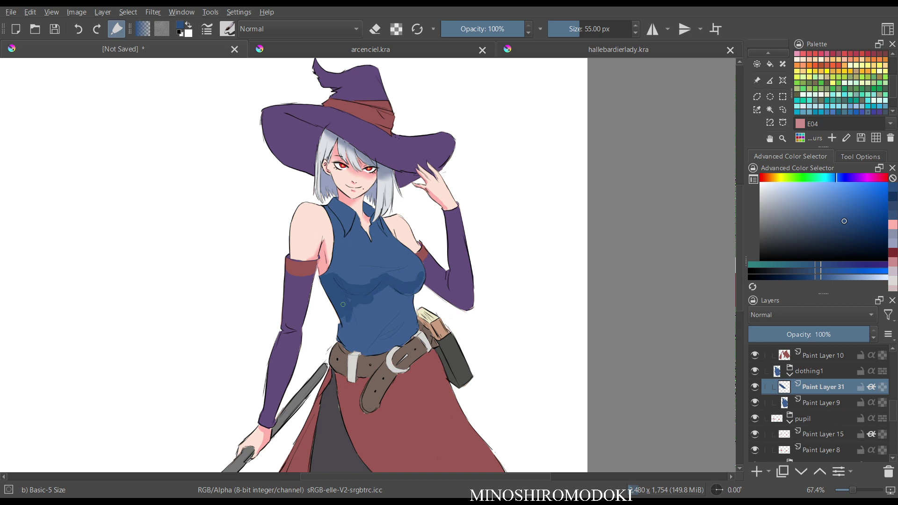
mouse_move(343, 304)
mouse_down()
mouse_move(351, 332)
mouse_move(366, 328)
mouse_move(351, 310)
mouse_move(363, 351)
mouse_move(397, 315)
mouse_move(374, 346)
mouse_move(405, 344)
mouse_up()
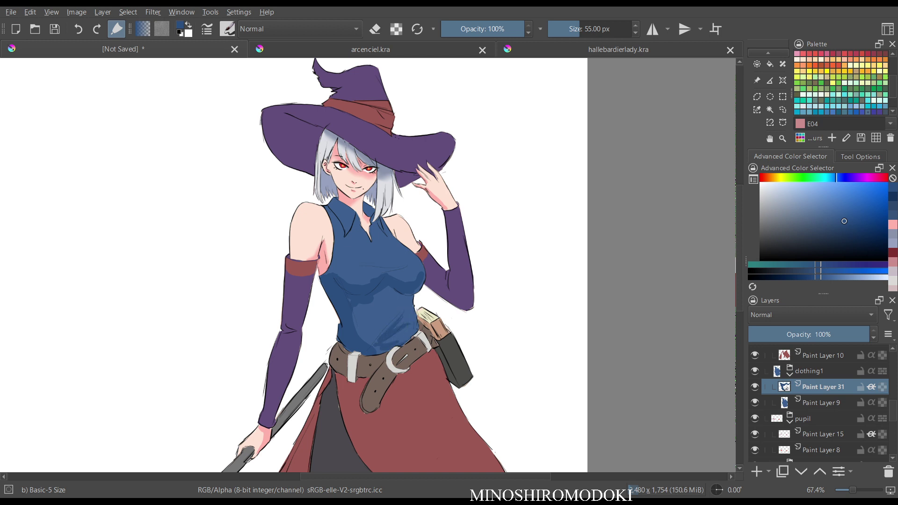
mouse_move(360, 282)
mouse_down()
mouse_move(332, 272)
mouse_move(356, 282)
mouse_up()
mouse_move(334, 204)
mouse_down()
mouse_move(348, 216)
mouse_move(345, 226)
mouse_move(333, 218)
mouse_move(337, 235)
mouse_move(374, 235)
mouse_up()
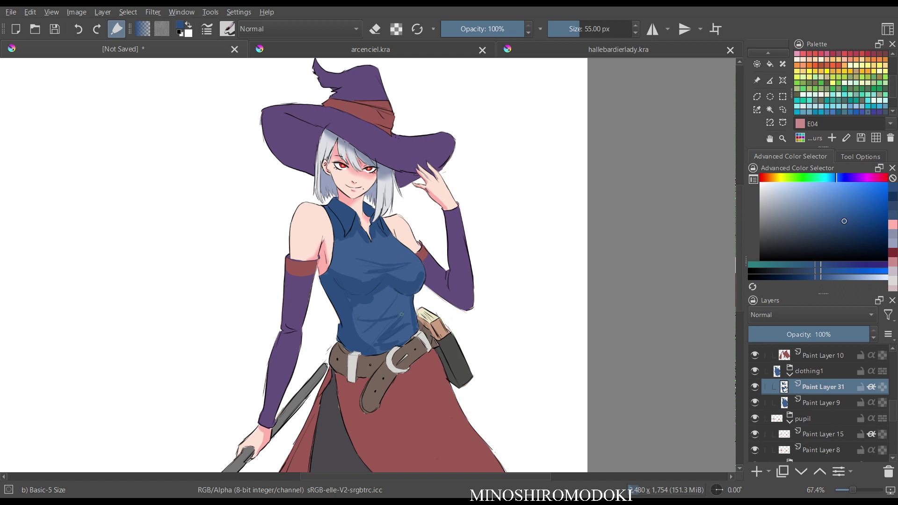
Soften the shirt's chest and waist shadows with the Blender Blur brush at up to 30 px, checking the figure mirrored.
scroll(421, 278, up, 3)
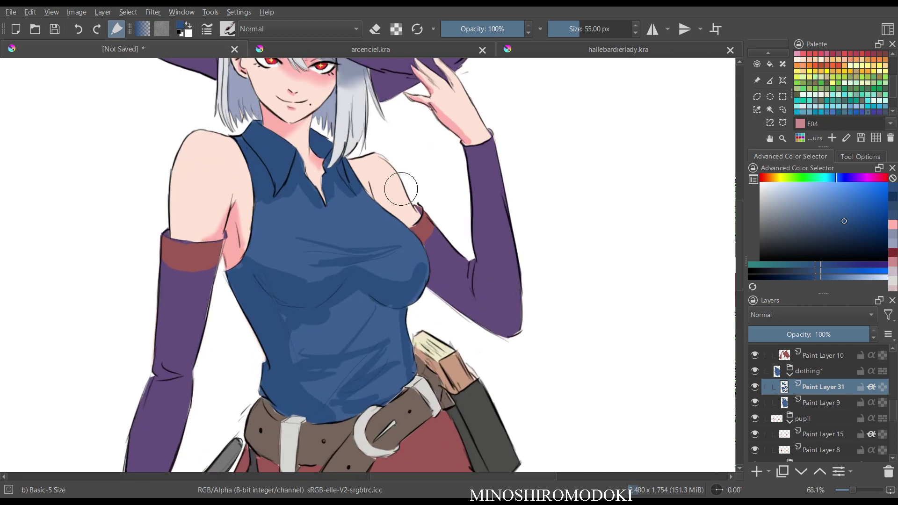
right_click(386, 183)
click(327, 124)
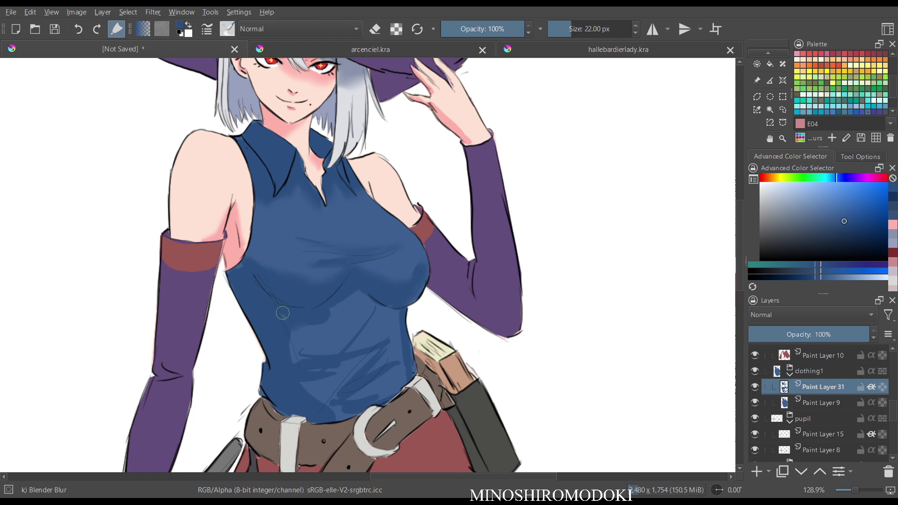
key(bracketright)
key(bracketright)
key(bracketright)
mouse_move(274, 304)
mouse_down()
mouse_move(282, 326)
mouse_move(283, 308)
mouse_move(339, 307)
mouse_move(293, 359)
mouse_move(361, 344)
mouse_up()
key(m)
key(m)
scroll(443, 185, down, 4)
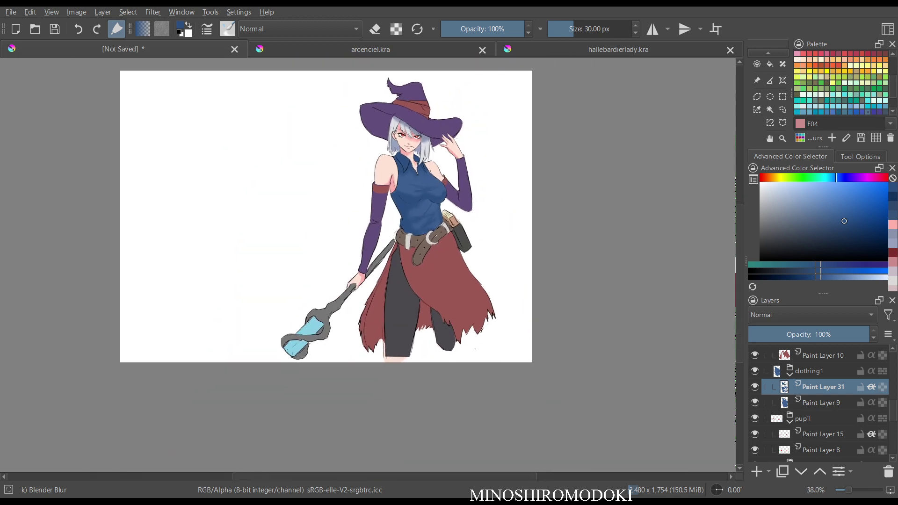
scroll(434, 200, up, 3)
scroll(384, 263, up, 1)
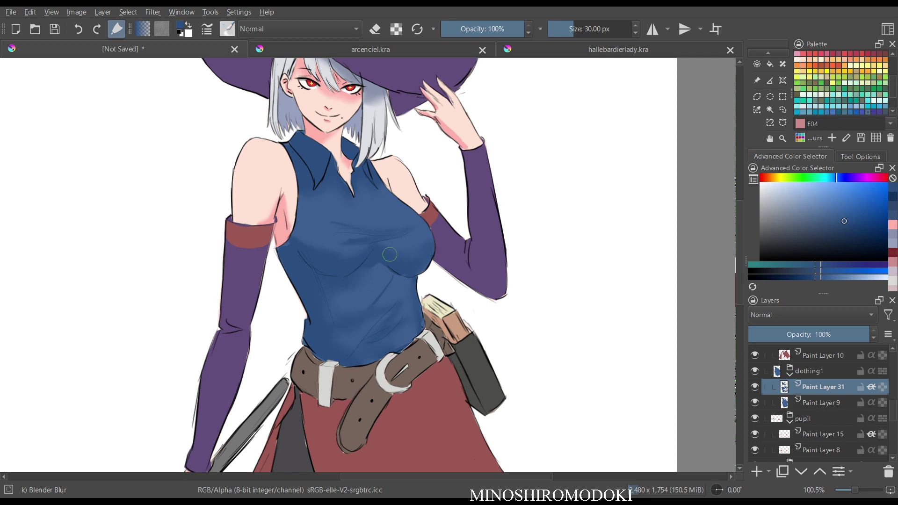
scroll(428, 196, down, 4)
scroll(434, 228, up, 2)
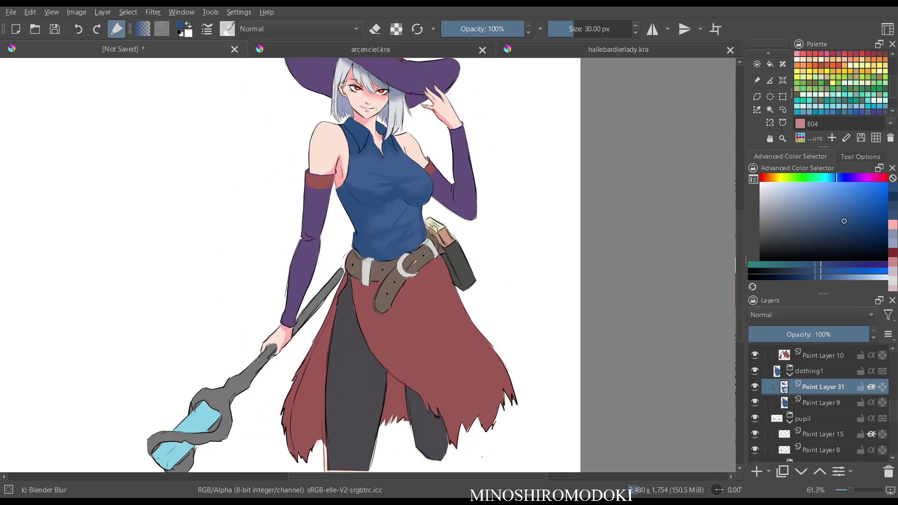
Enlarge the Blender Blur brush to 47 px and smooth the remaining shirt shadows, reviewing the whole figure.
key(bracketright)
key(bracketright)
key(bracketright)
key(bracketright)
key(bracketright)
key(bracketright)
scroll(400, 215, down, 3)
scroll(414, 237, up, 3)
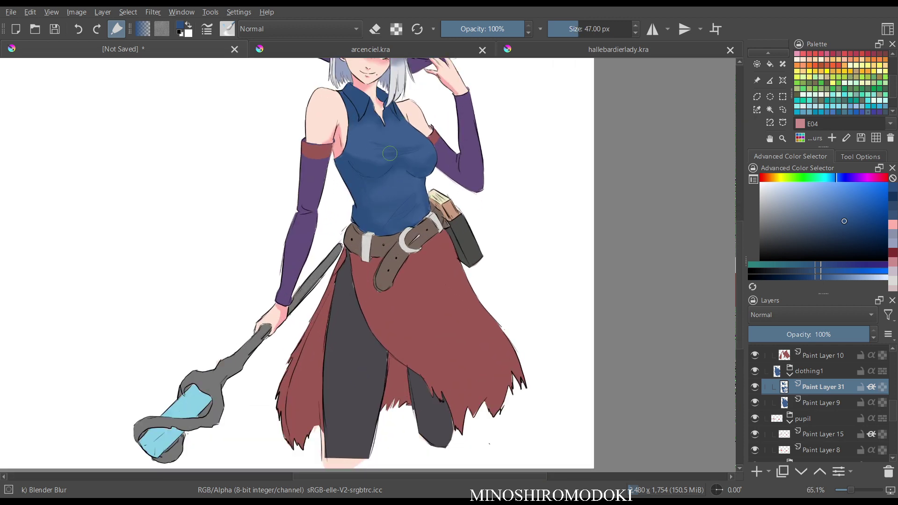
scroll(428, 157, down, 3)
scroll(412, 195, up, 3)
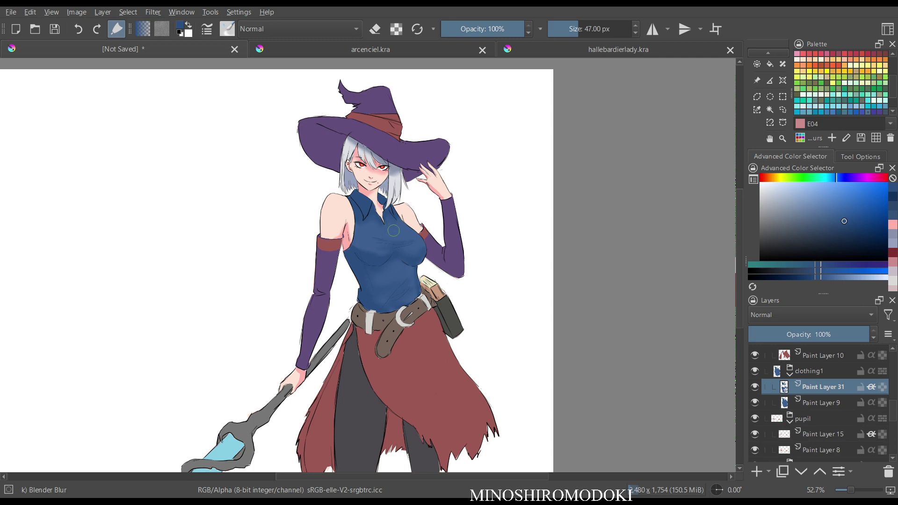
scroll(395, 219, up, 1)
scroll(411, 220, up, 3)
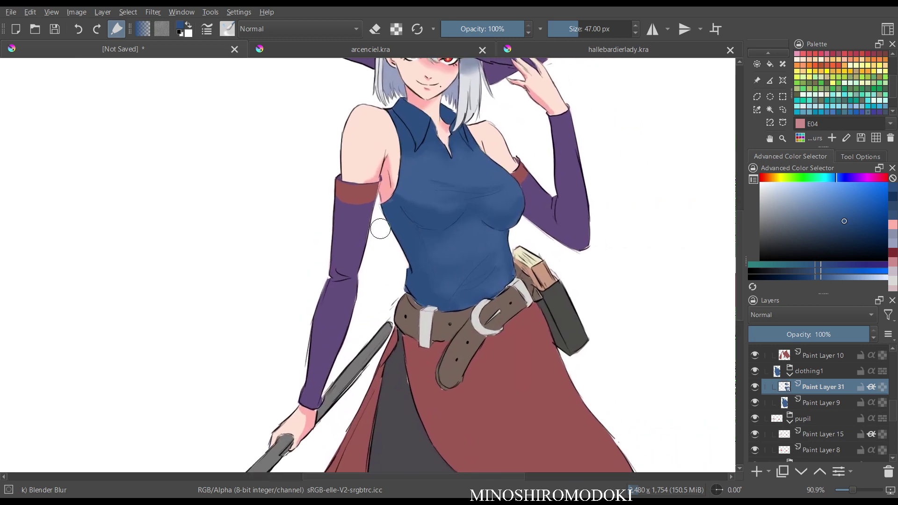
Sample the sleeve's purple and add a new paint layer above Paint Layer 26 in Group 25.
ctrl+click(355, 253)
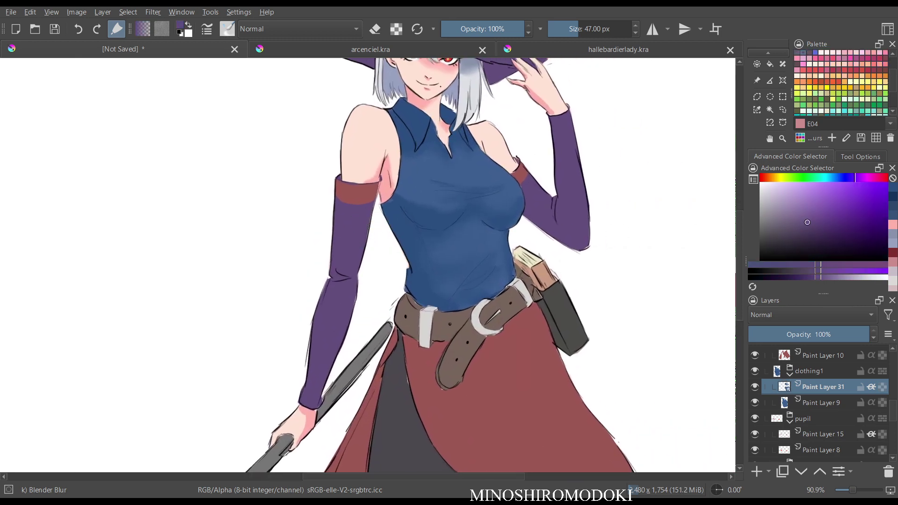
scroll(818, 403, up, 4)
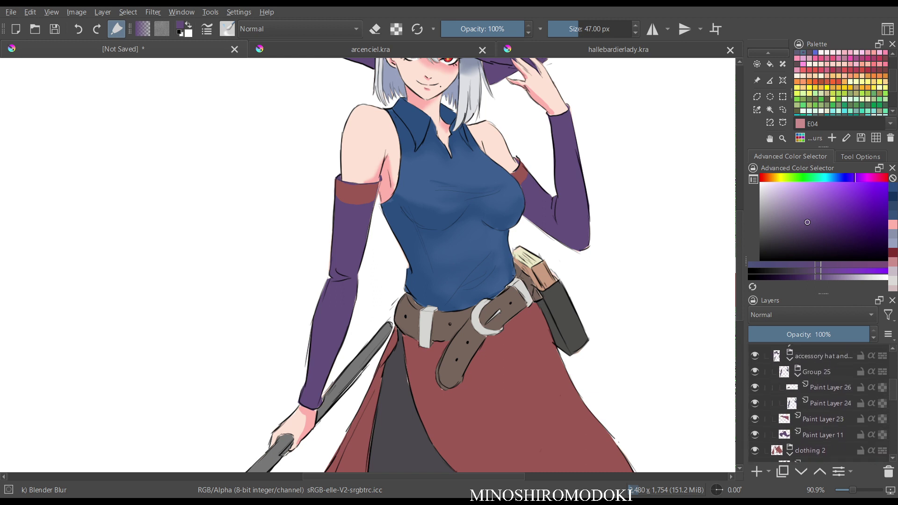
click(824, 402)
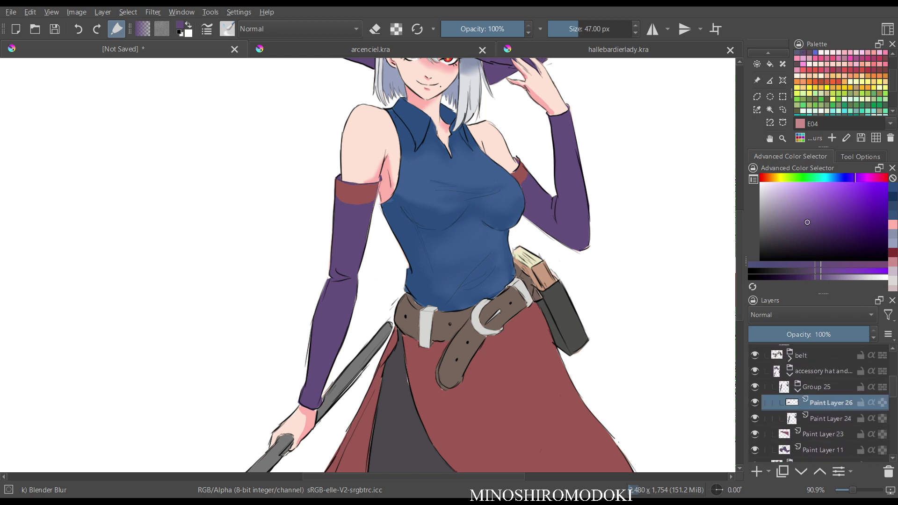
key(Insert)
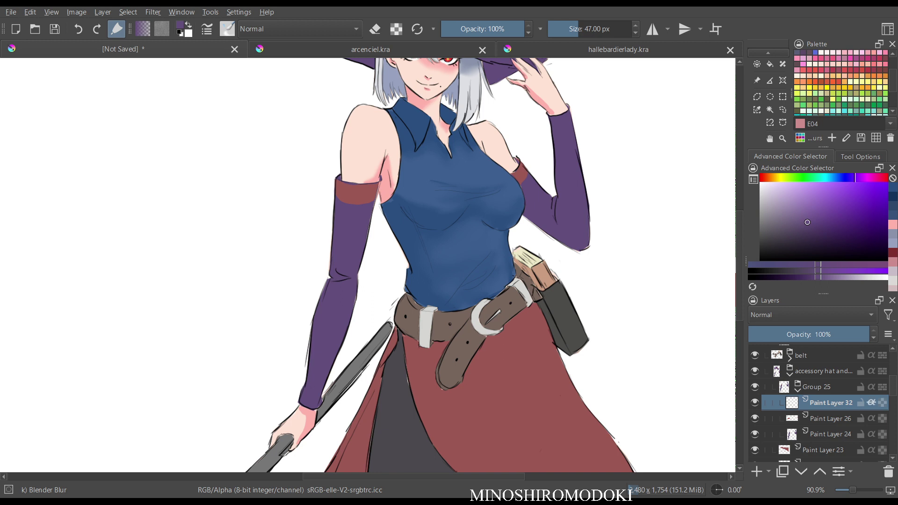
Try a slightly darker purple shading stroke just below the red cuff of the lowered arm's sleeve.
key(k)
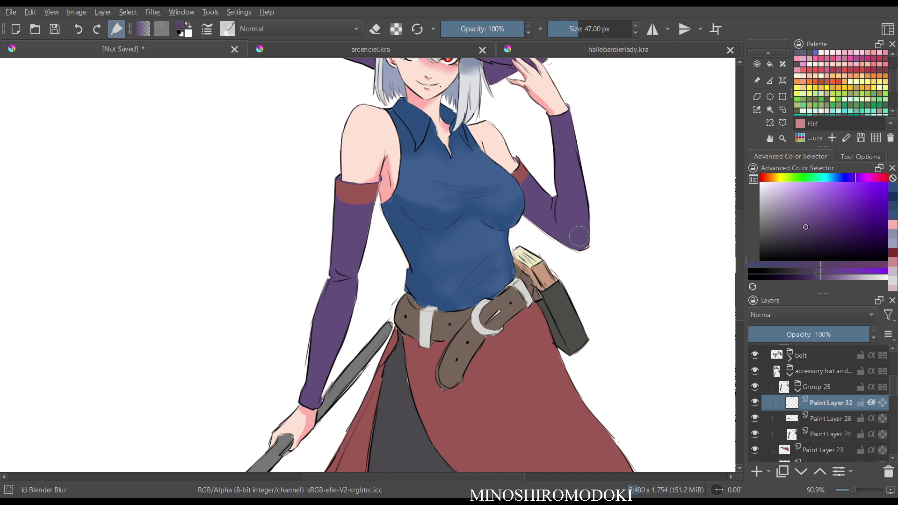
mouse_move(366, 209)
mouse_down()
mouse_move(364, 225)
mouse_move(366, 214)
mouse_up()
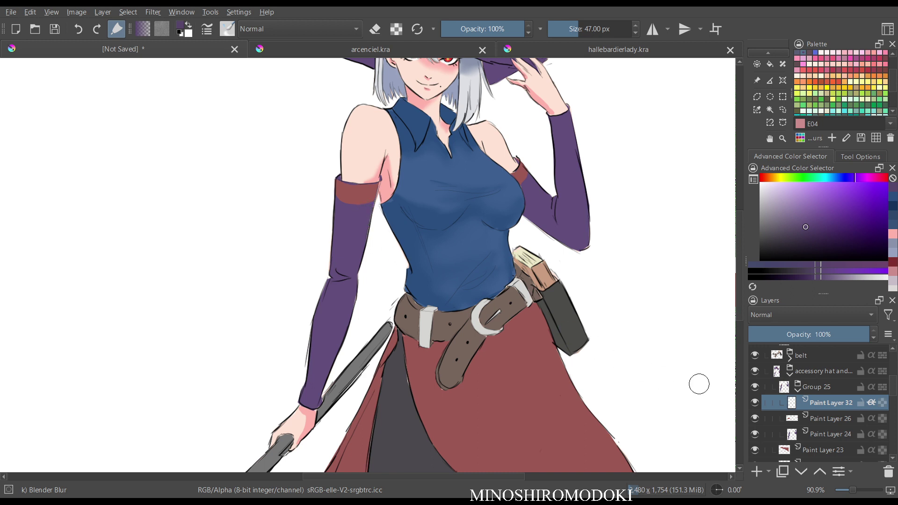
key(ctrl)
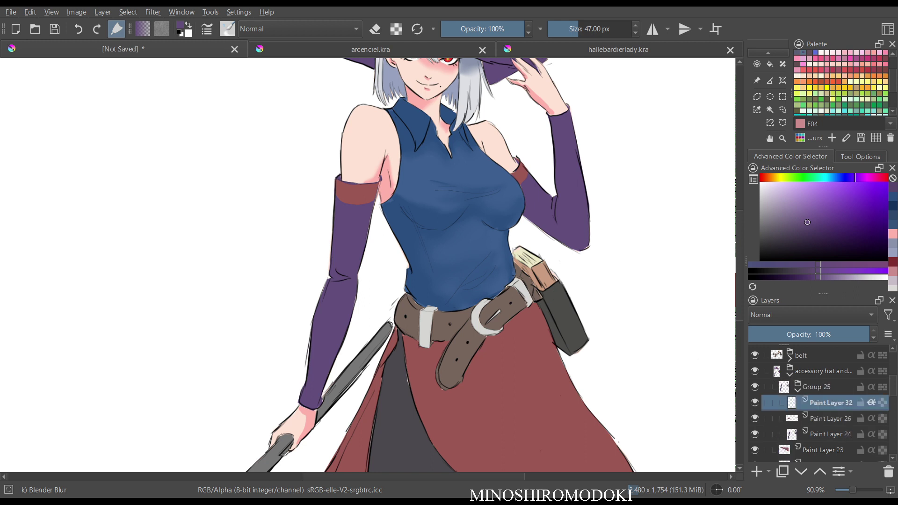
Collapse Group 25 and check what the hat accessory group's Paint Layer 11 and Paint Layer 23 contain by toggling their visibility.
click(798, 390)
click(816, 387)
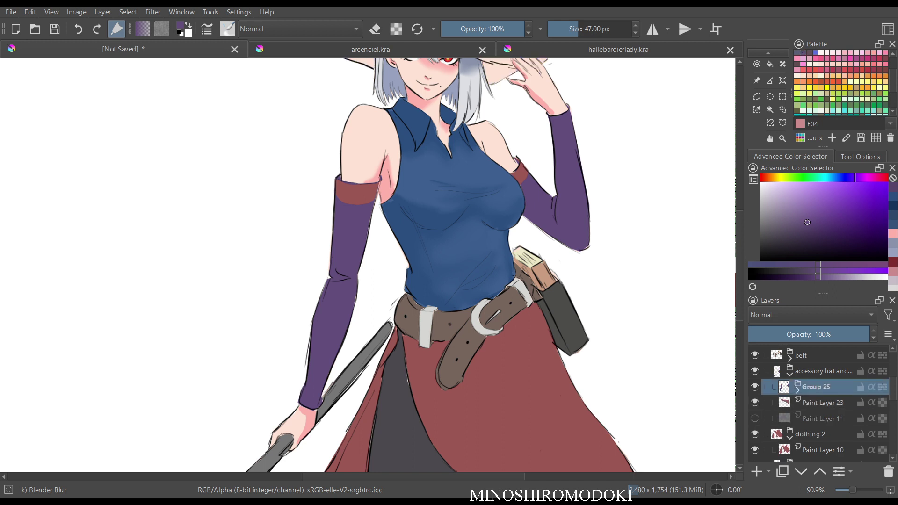
click(824, 371)
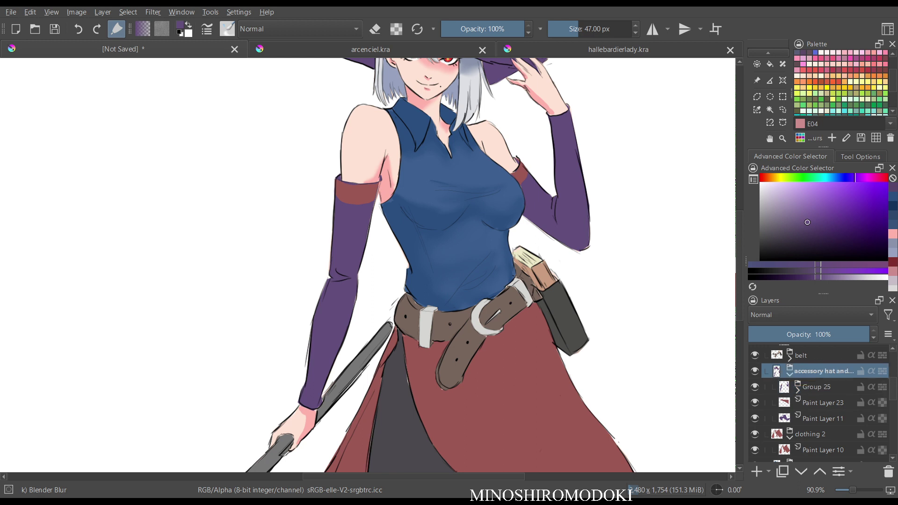
click(789, 374)
key(Right)
key(Down)
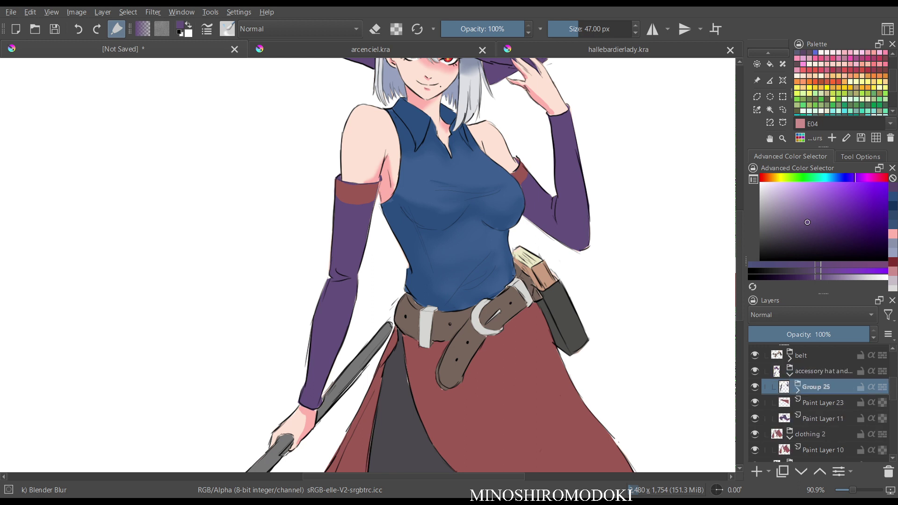
key(Down)
click(754, 402)
click(755, 402)
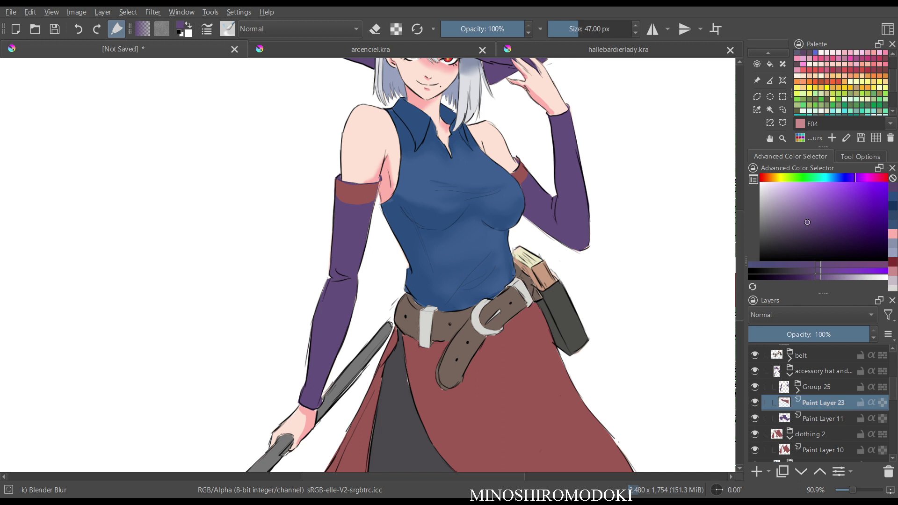
Compare the contents of the accessory group's Paint Layer 23 and Paint Layer 11 by toggling their visibility.
click(754, 402)
click(755, 402)
click(754, 418)
click(755, 419)
click(754, 418)
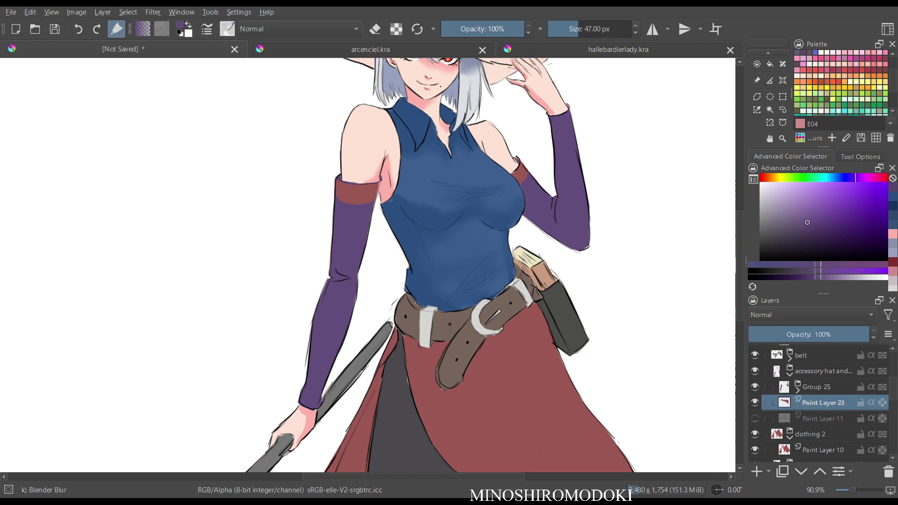
click(755, 418)
Expand Group 25, inspect Paint Layer 26 and Paint Layer 24 by toggling their visibility, and test a blur stroke on the lowered sleeve on Paint Layer 32.
click(797, 389)
click(824, 402)
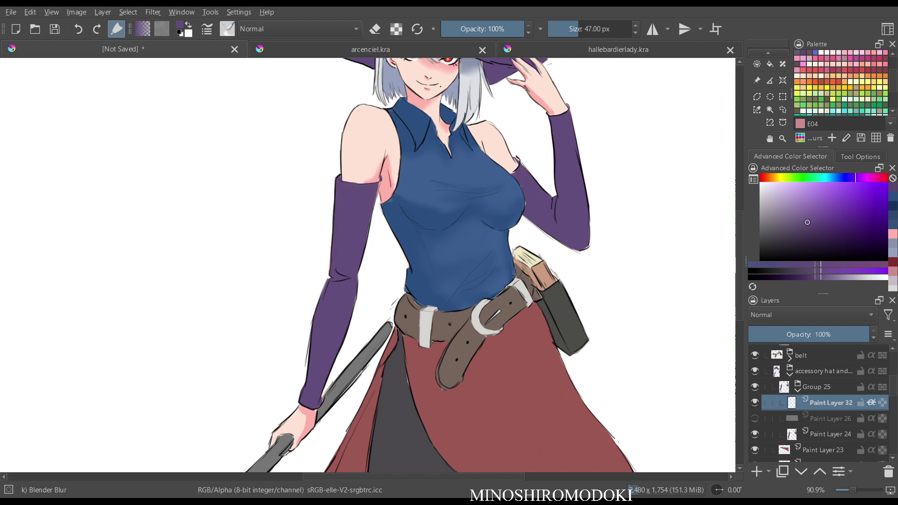
click(755, 434)
click(755, 434)
click(754, 434)
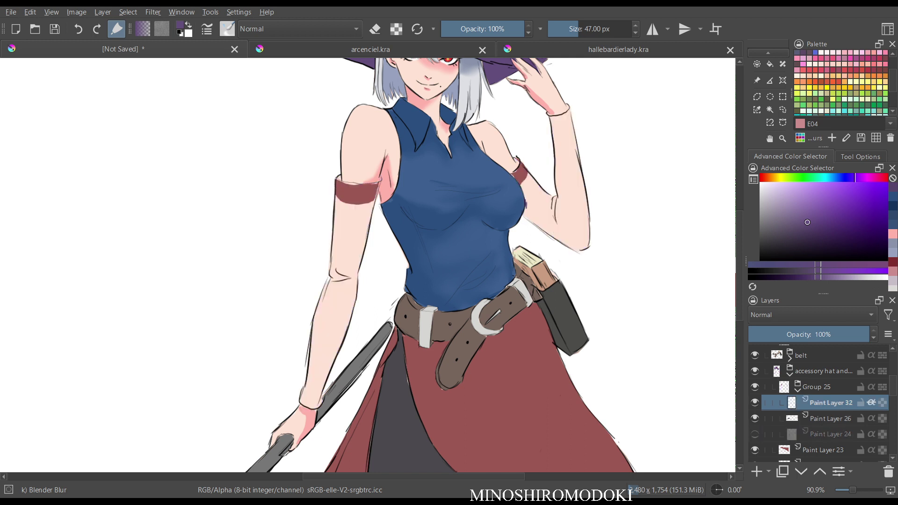
click(754, 434)
drag(356, 250, 358, 258)
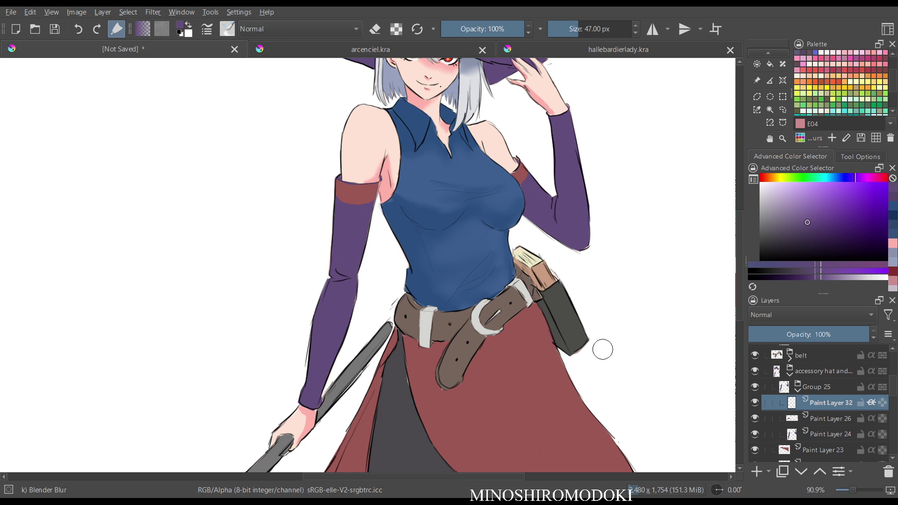
Try placing Paint Layer 32 above Group 25, and return it to the top of the group.
click(815, 387)
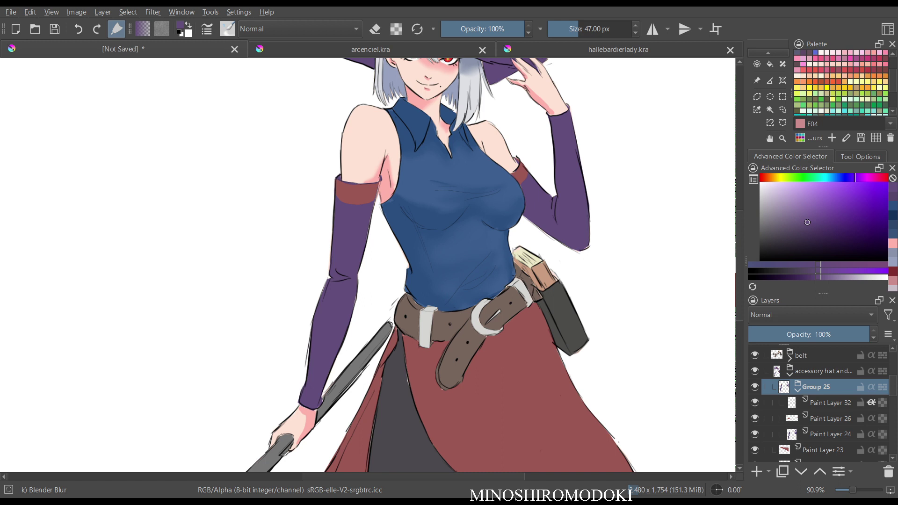
drag(823, 403, 823, 381)
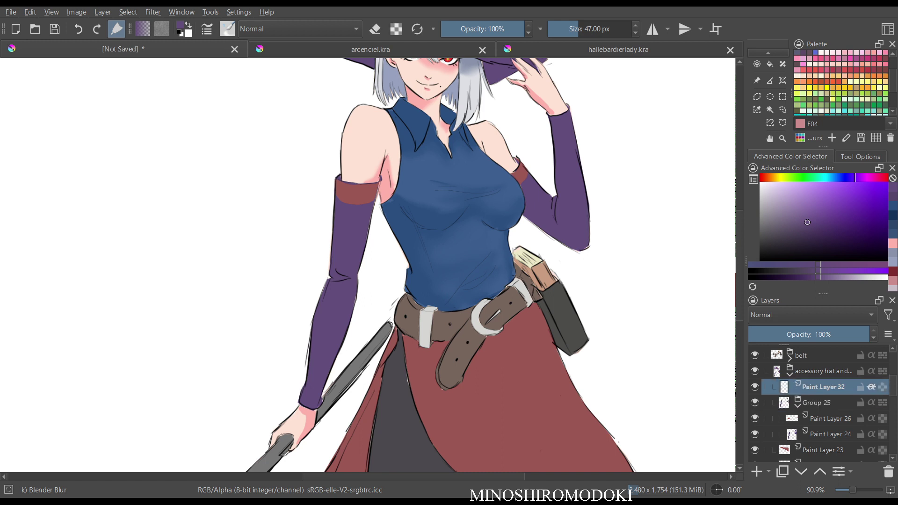
click(815, 403)
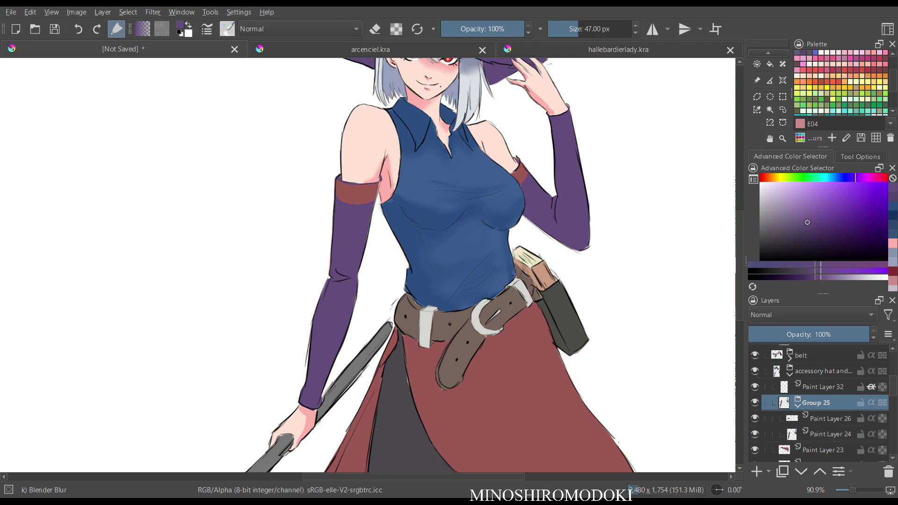
drag(823, 387, 823, 410)
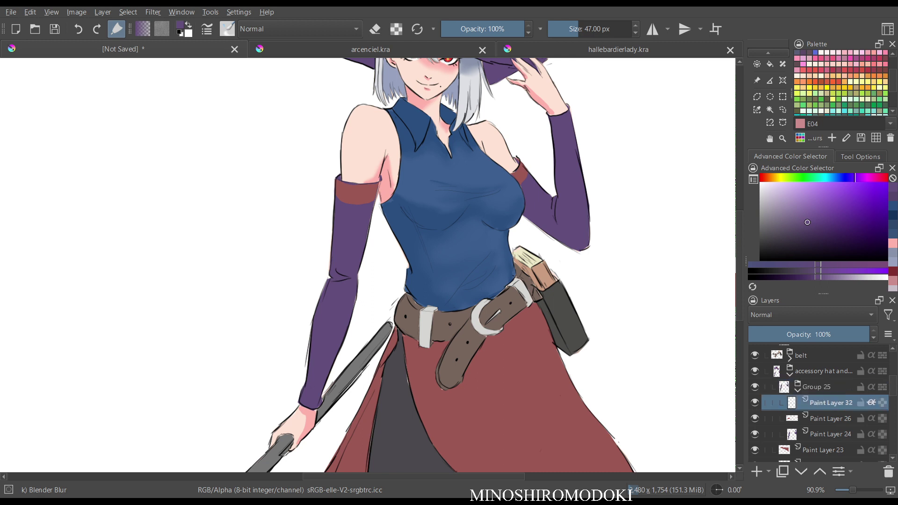
Check the Group 25 sleeve layers and merge Paint Layer 26 down into Paint Layer 24.
click(830, 418)
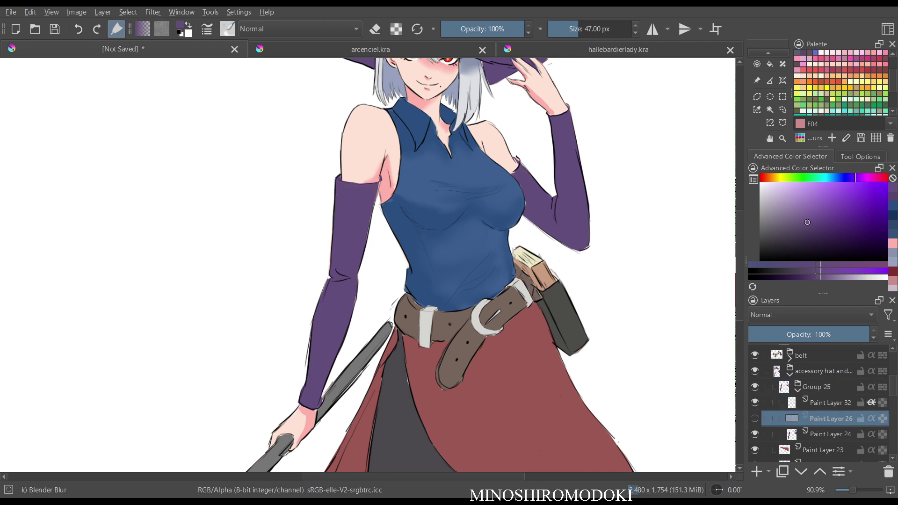
click(755, 434)
click(754, 434)
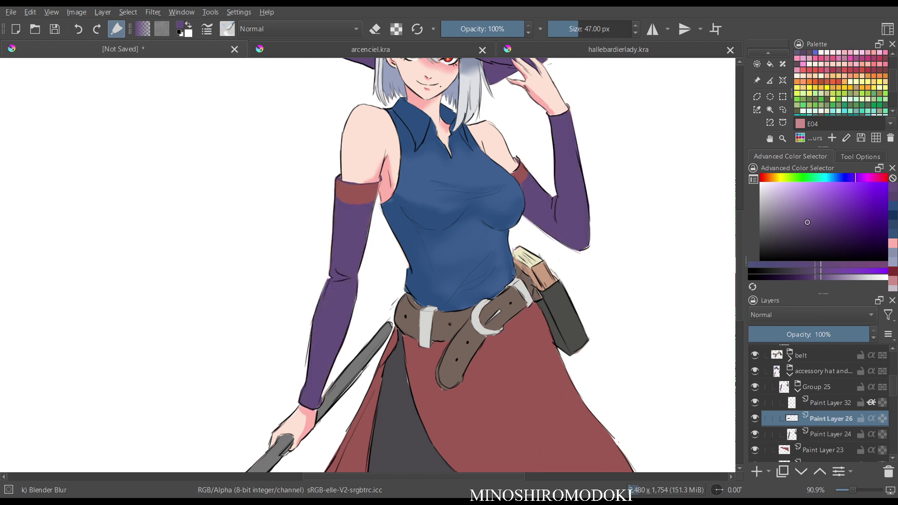
scroll(823, 403, down, 2)
scroll(823, 403, down, 3)
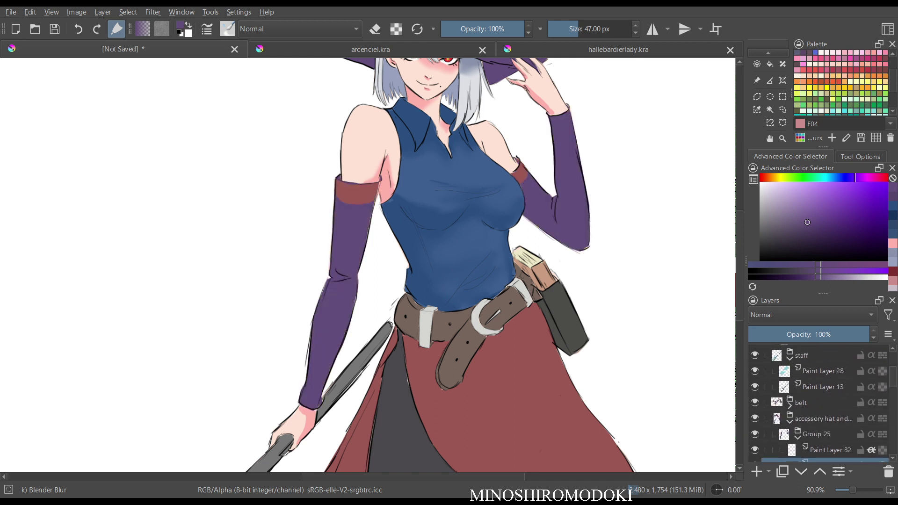
scroll(824, 402, down, 3)
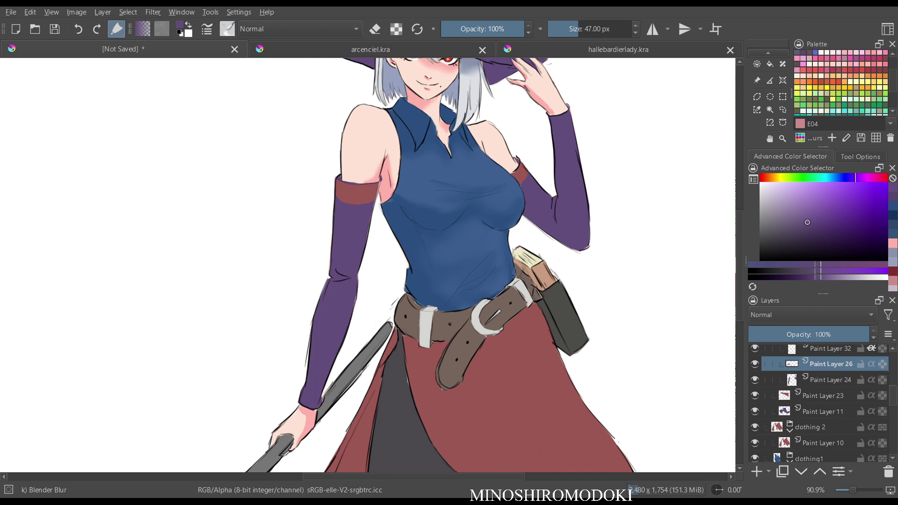
key(shift+Delete)
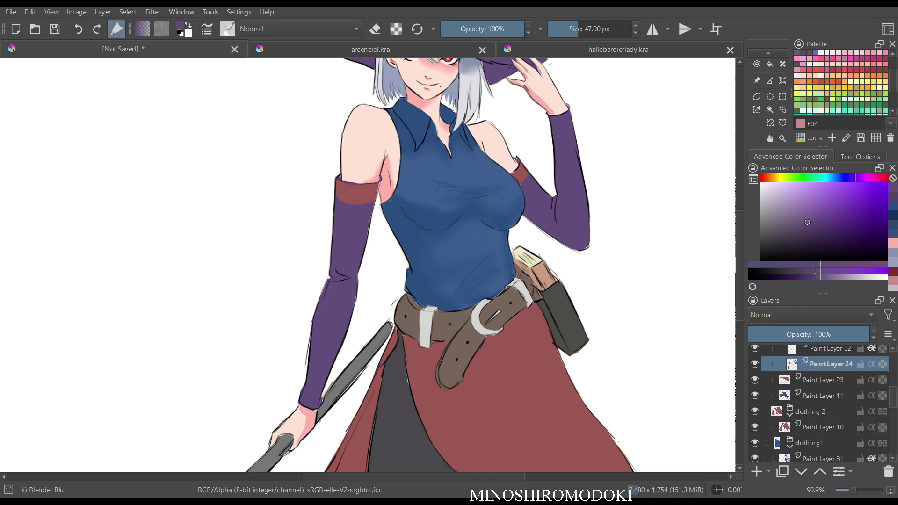
Try a light greyish-purple blending stroke on Paint Layer 32 over the upper part of the lowered arm's sleeve.
scroll(823, 402, up, 2)
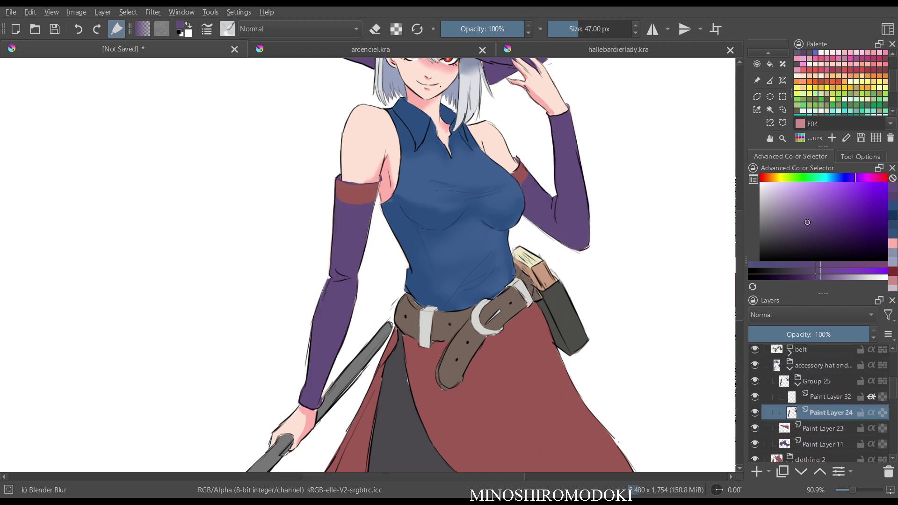
click(830, 397)
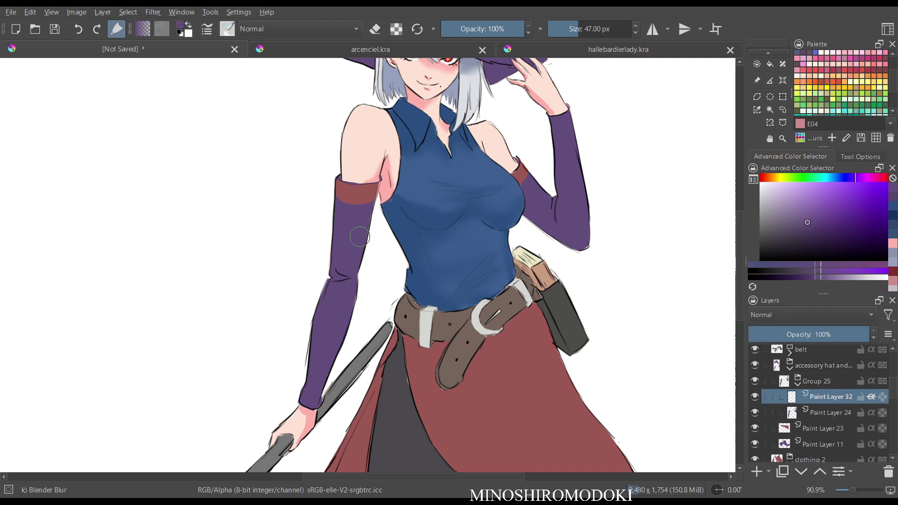
click(776, 209)
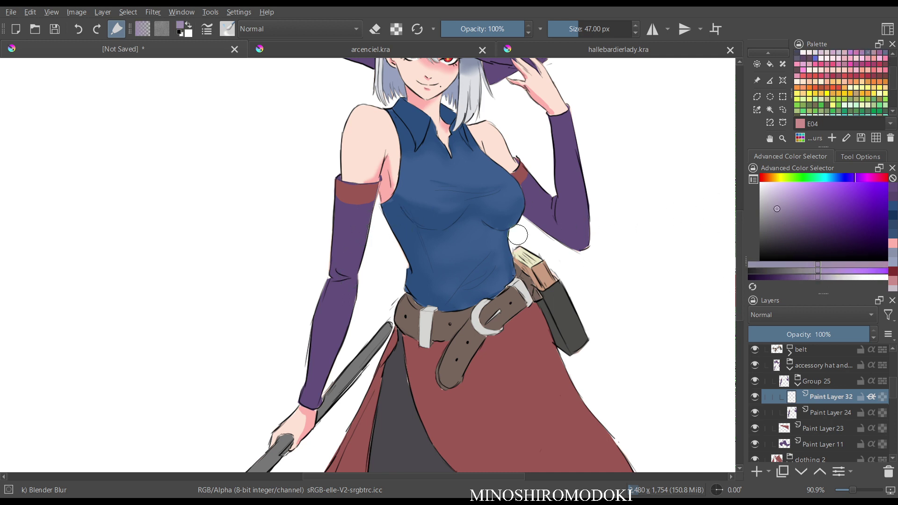
drag(360, 213, 359, 252)
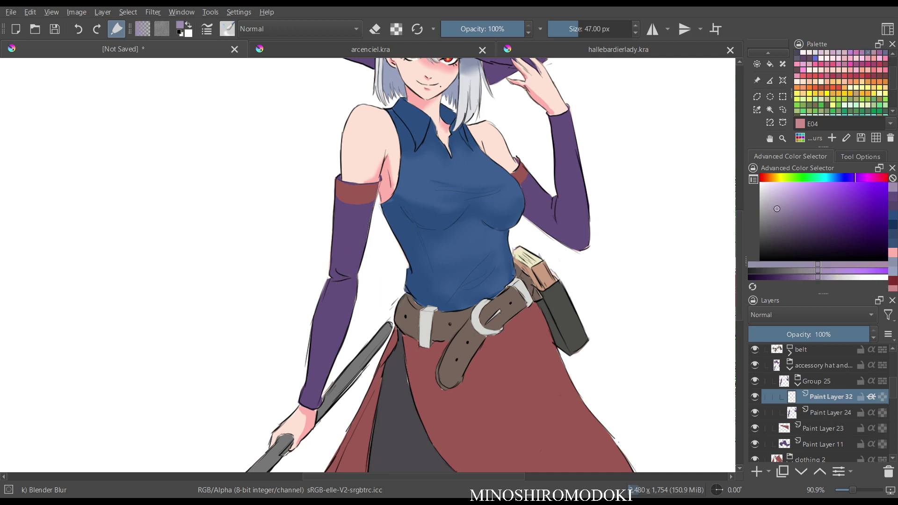
Try moving Group 25 out of the hat accessory group, placing it directly above that group and below the belt group.
click(823, 365)
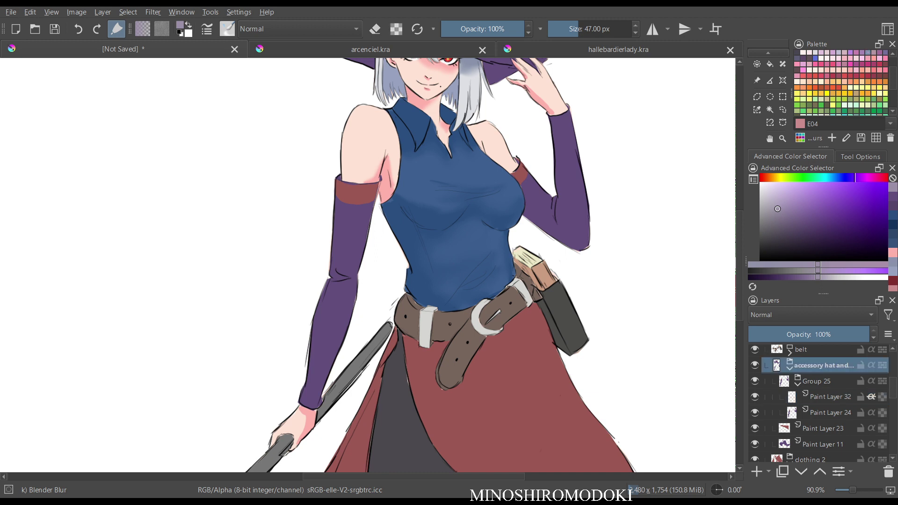
click(816, 381)
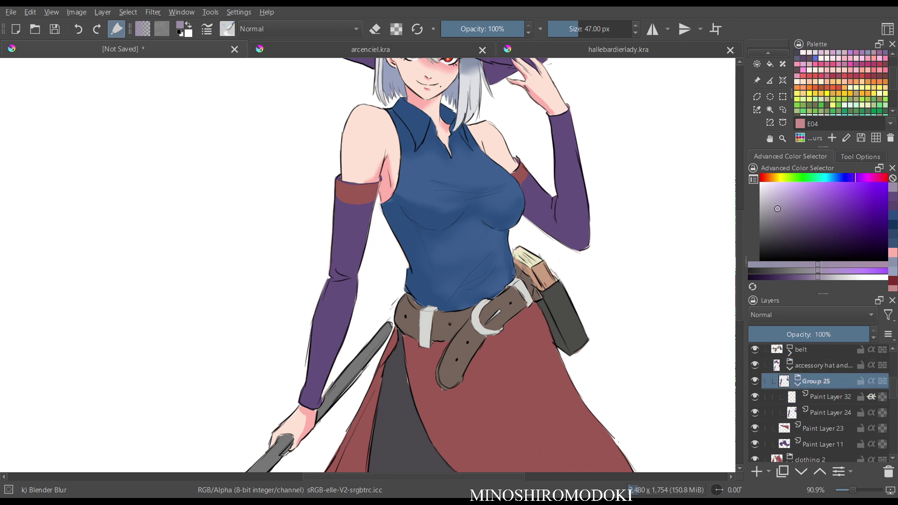
click(754, 381)
click(754, 381)
click(790, 367)
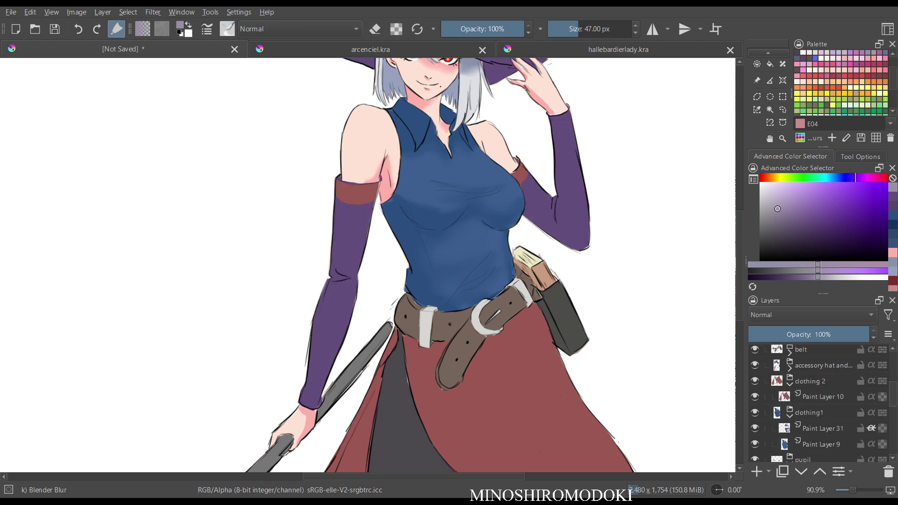
click(790, 369)
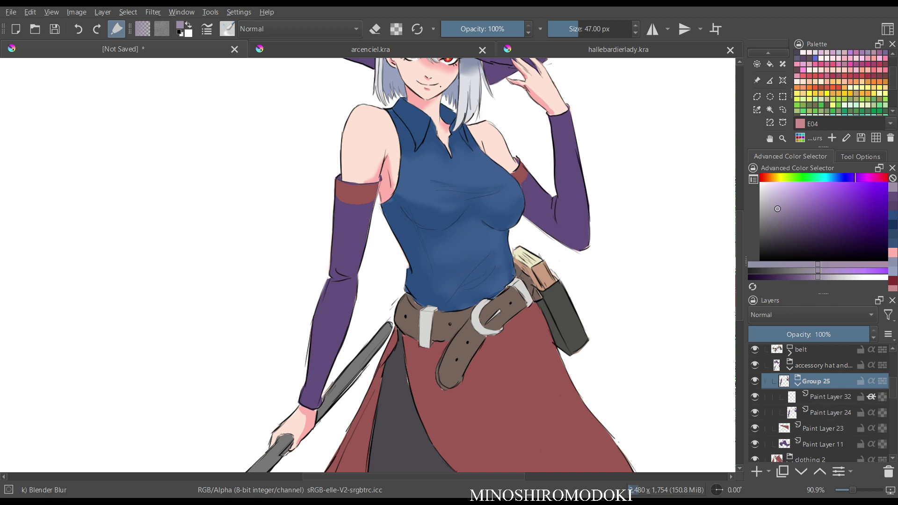
drag(816, 381, 821, 406)
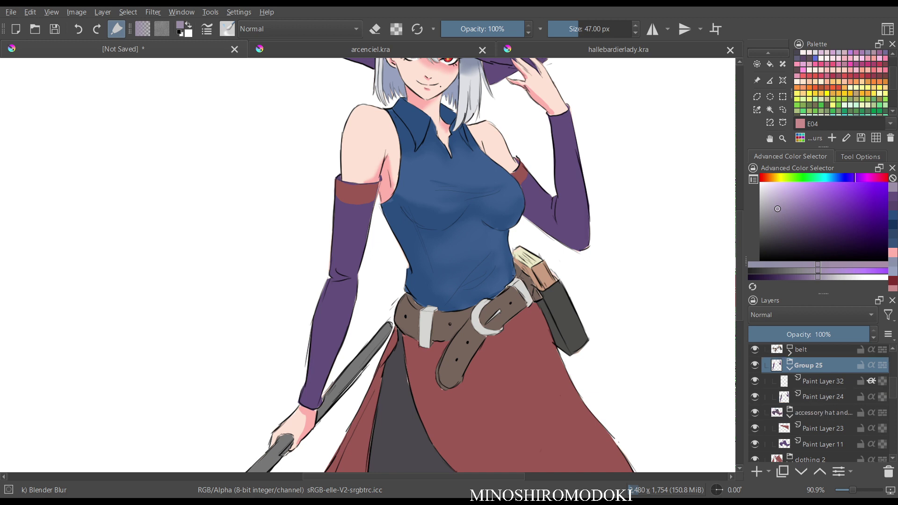
scroll(819, 404, up, 1)
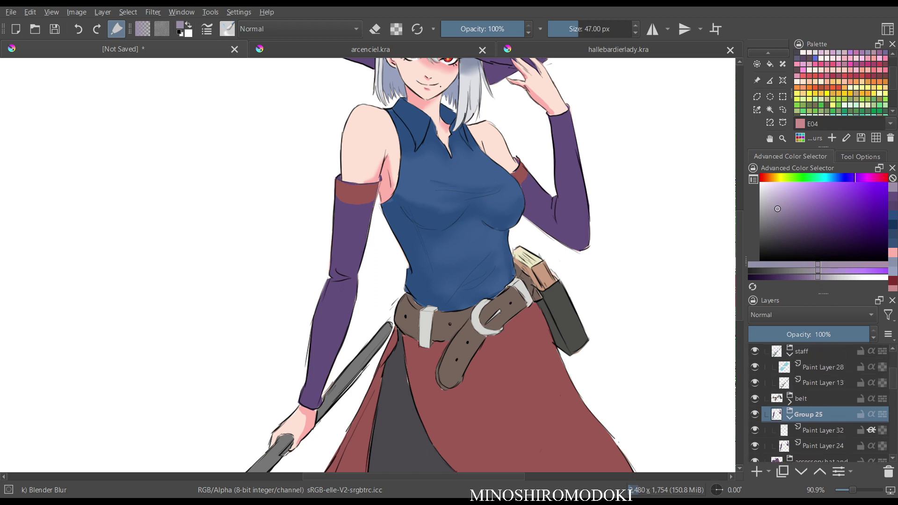
scroll(823, 405, down, 1)
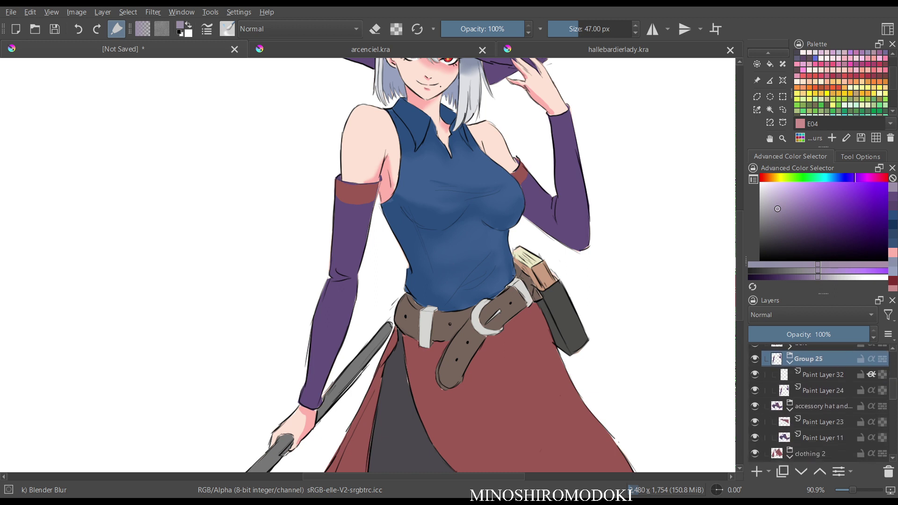
Choose a dark saturated purple, try it on the lowered sleeve's elbow on Paint Layer 32, and undo the attempt.
click(822, 374)
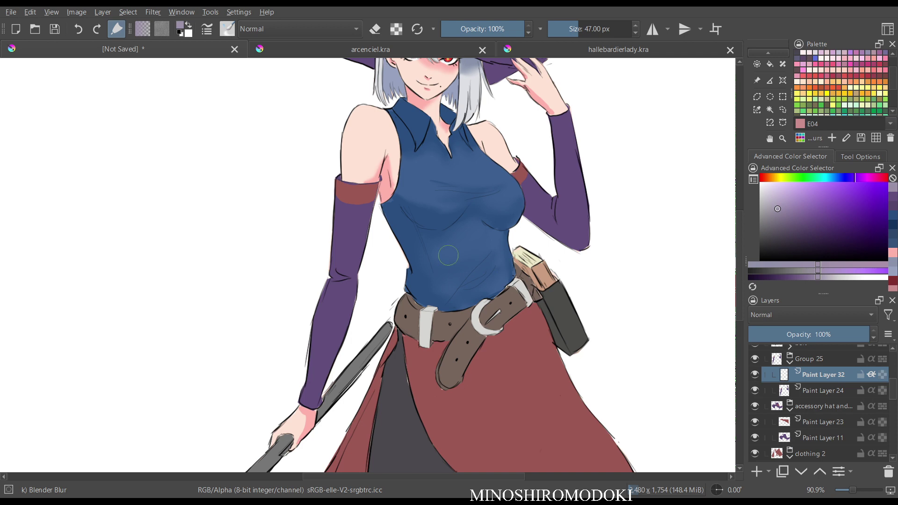
click(853, 215)
scroll(842, 82, down, 2)
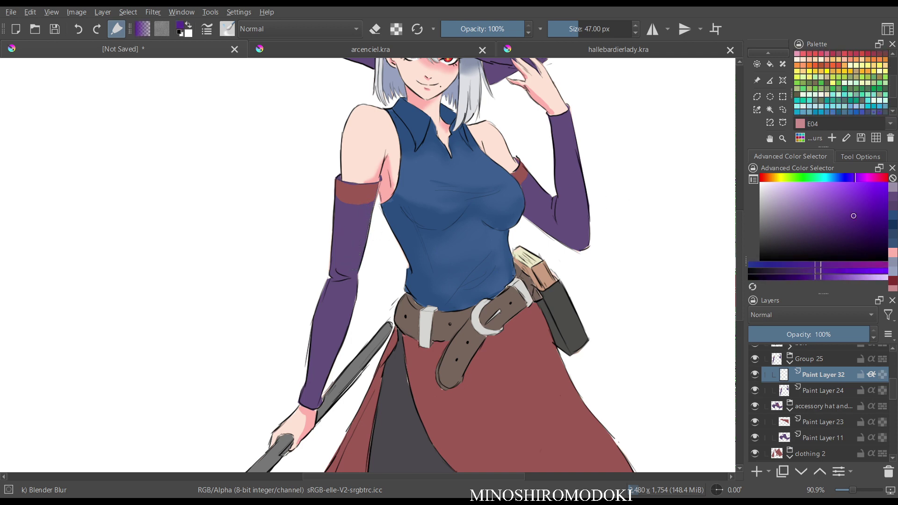
click(347, 274)
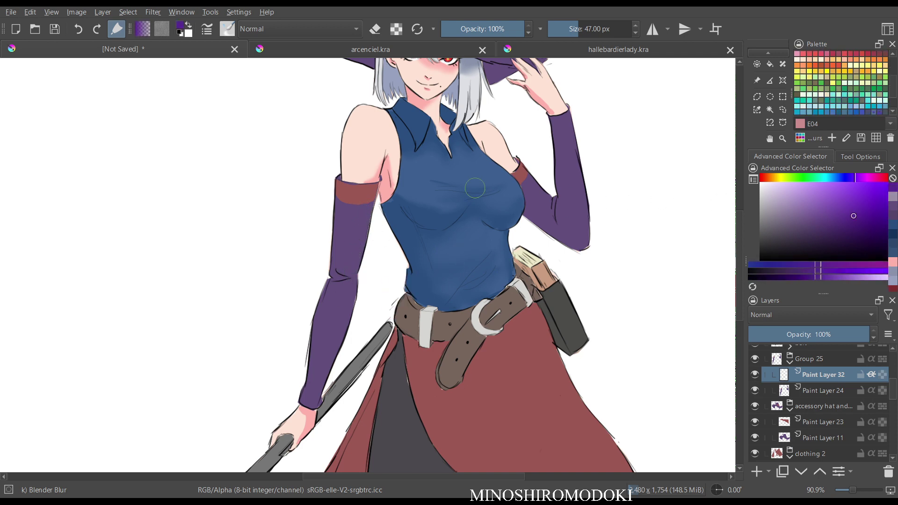
scroll(507, 210, down, 2)
key(ctrl+z)
key(ctrl+z)
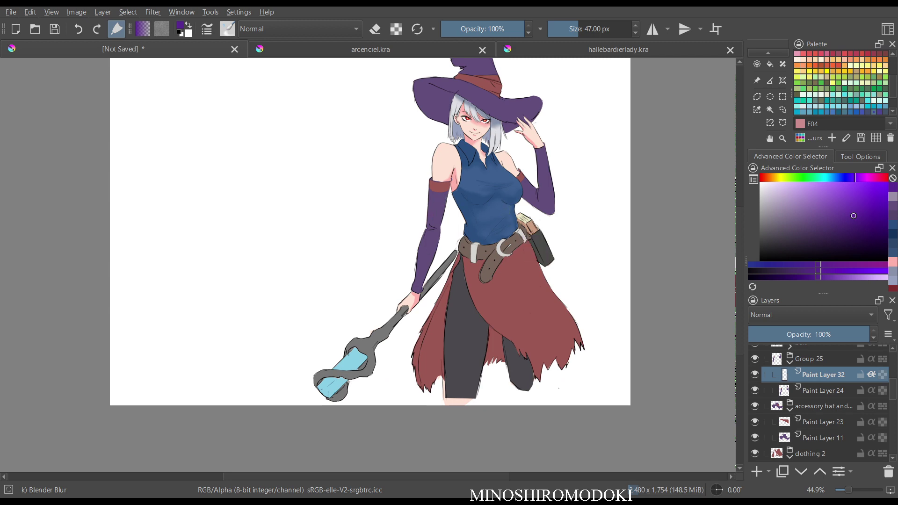
Try blur strokes down the lowered sleeve's inner edge on Paint Layer 24, and undo them along with Group 25's move out of the accessory group.
scroll(437, 209, up, 4)
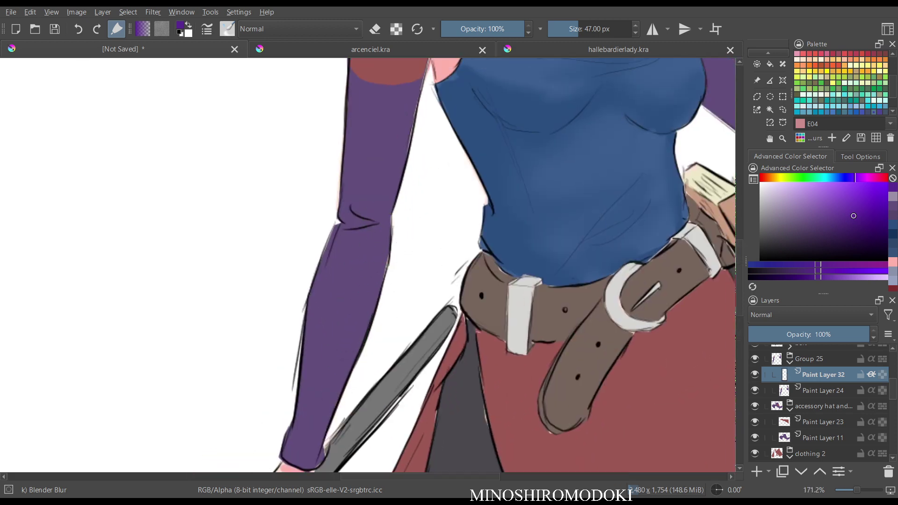
click(823, 390)
mouse_move(405, 128)
mouse_down()
mouse_move(385, 161)
mouse_move(367, 247)
mouse_up()
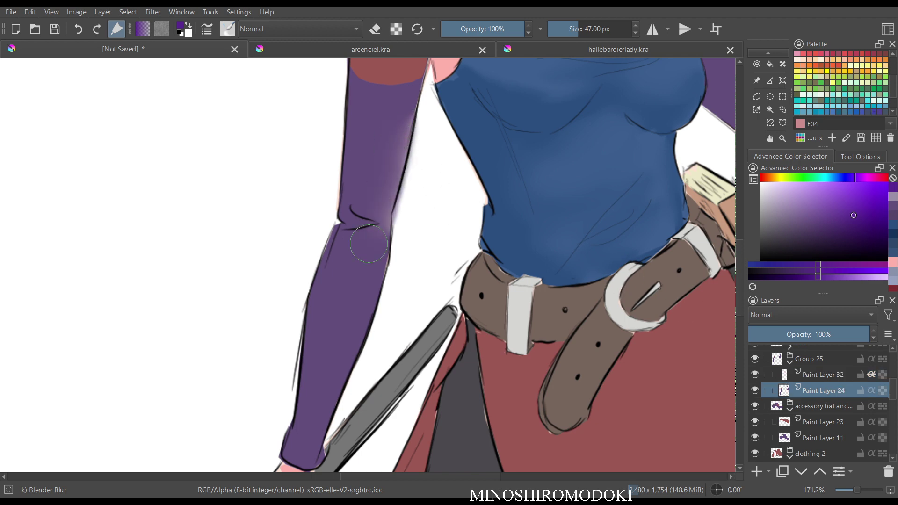
drag(394, 151, 359, 266)
key(ctrl+z)
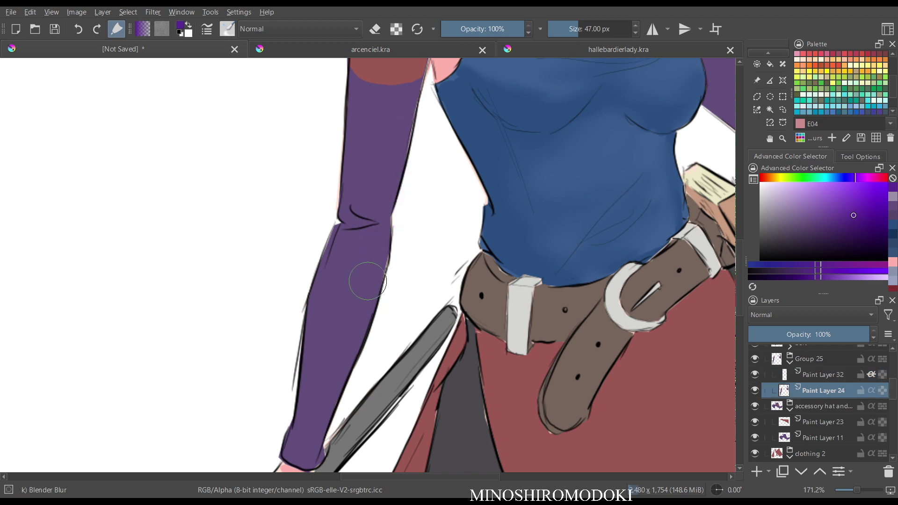
drag(527, 160, 527, 206)
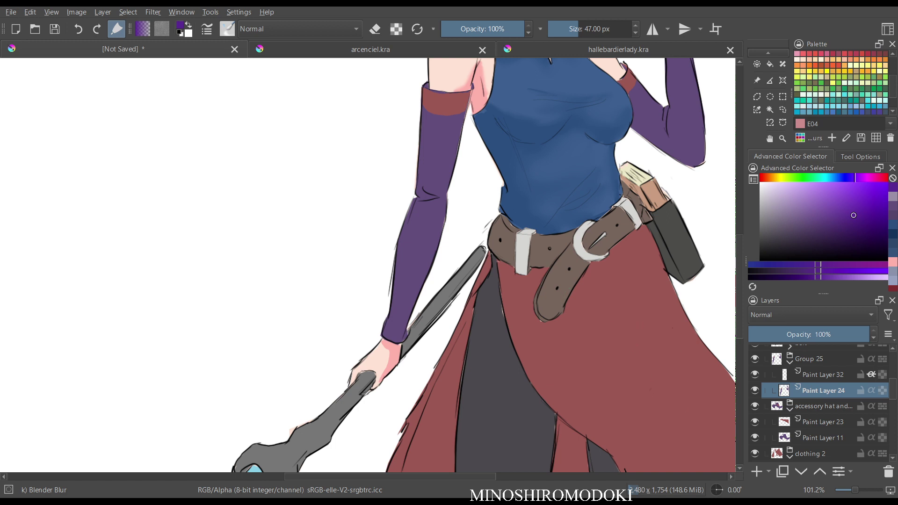
key(ctrl+z)
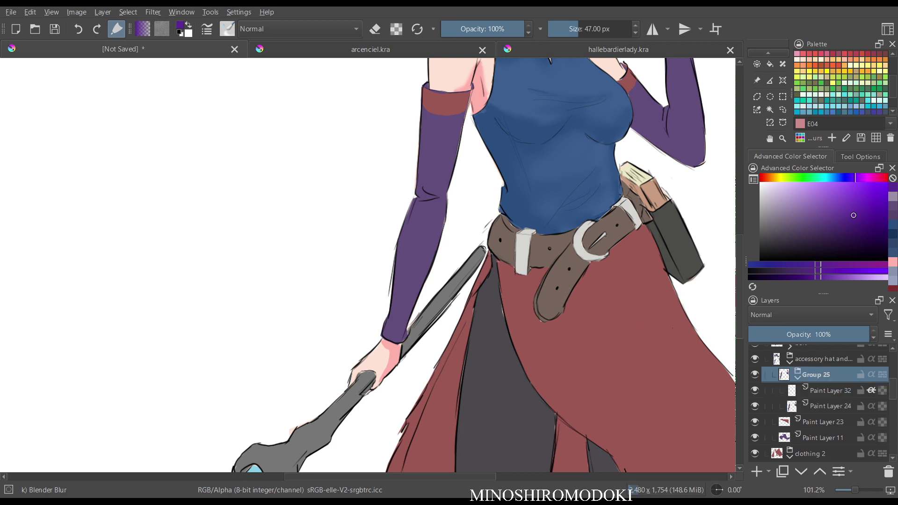
Select Paint Layer 32 inside Group 25 and switch to the Basic-5 Size brush.
click(829, 390)
right_click(591, 334)
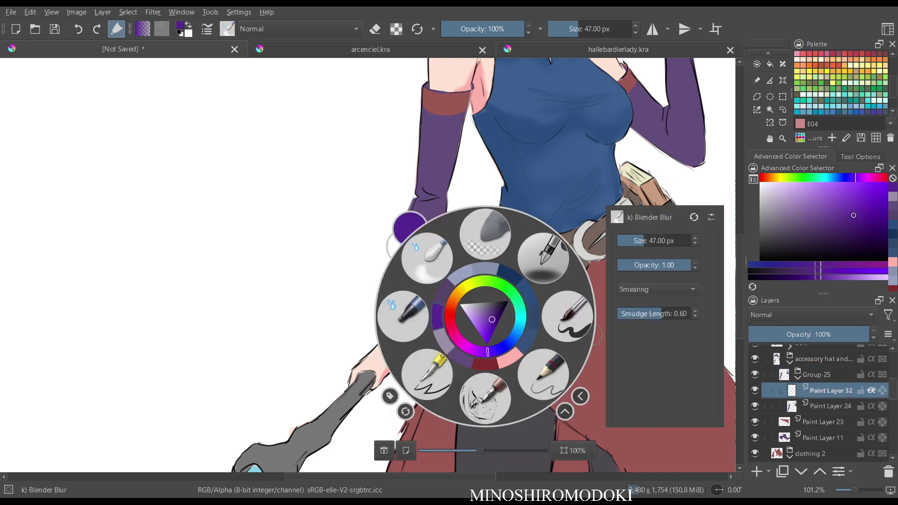
click(567, 317)
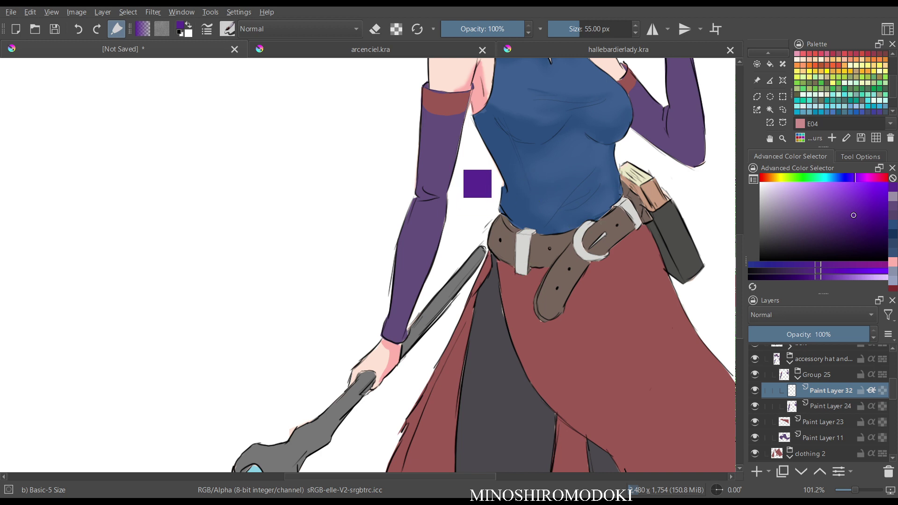
Sample the sleeve purple and brush darker shadows along the lowered sleeve's inner edge and the raised sleeve's elbow and forearm.
ctrl+click(448, 154)
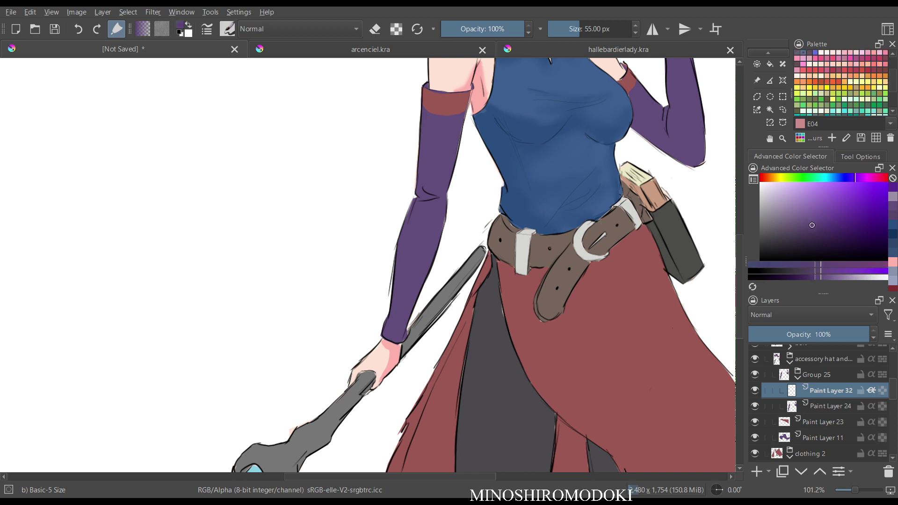
mouse_move(454, 126)
mouse_down()
mouse_move(414, 273)
mouse_move(427, 259)
mouse_move(396, 336)
mouse_up()
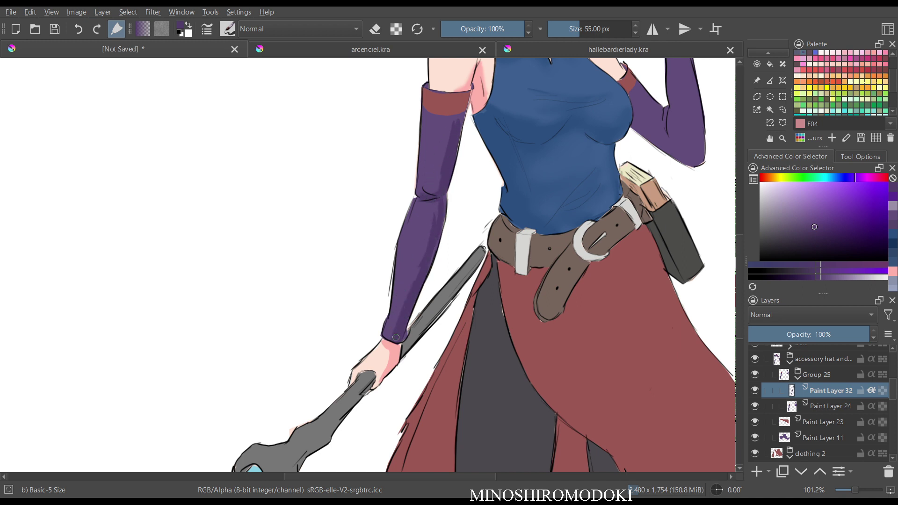
mouse_move(642, 135)
mouse_down()
mouse_move(523, 232)
mouse_move(585, 257)
mouse_up()
mouse_move(522, 194)
mouse_down()
mouse_move(517, 212)
mouse_move(518, 194)
mouse_move(531, 234)
mouse_move(566, 245)
mouse_move(546, 209)
mouse_move(565, 251)
mouse_up()
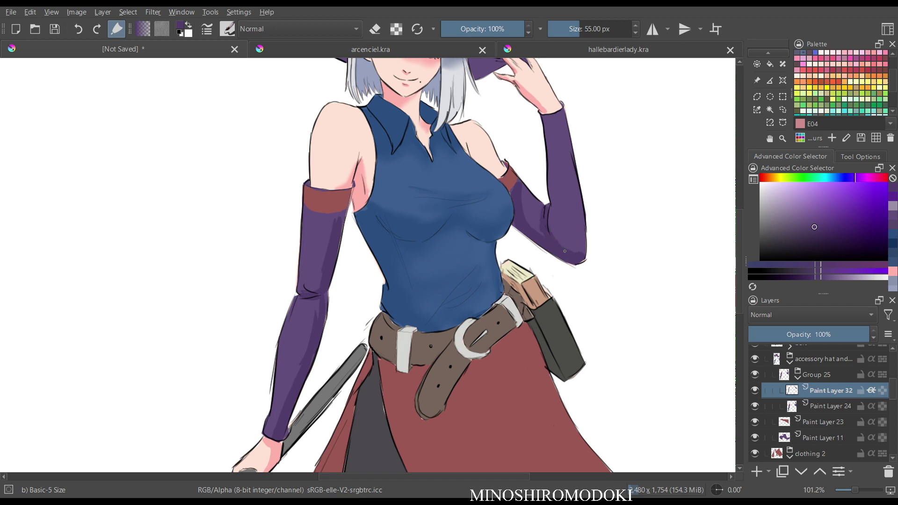
drag(542, 112, 548, 170)
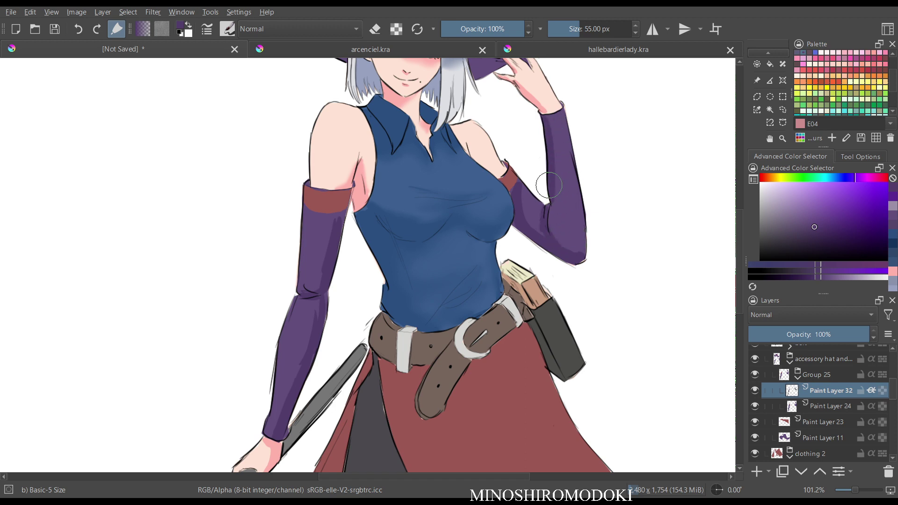
mouse_move(549, 205)
mouse_down()
mouse_move(562, 244)
mouse_move(528, 204)
mouse_move(521, 252)
mouse_move(544, 339)
mouse_up()
Check the sleeve shadows in mirrored and normal view and compare the drawing with Paint Layer 24 hidden and shown.
key(m)
key(m)
scroll(563, 220, down, 3)
scroll(561, 304, up, 3)
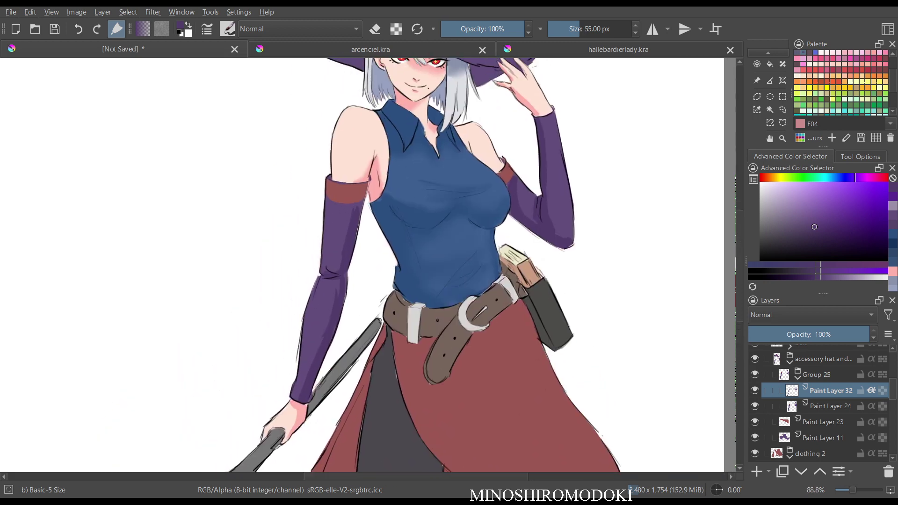
scroll(596, 251, up, 2)
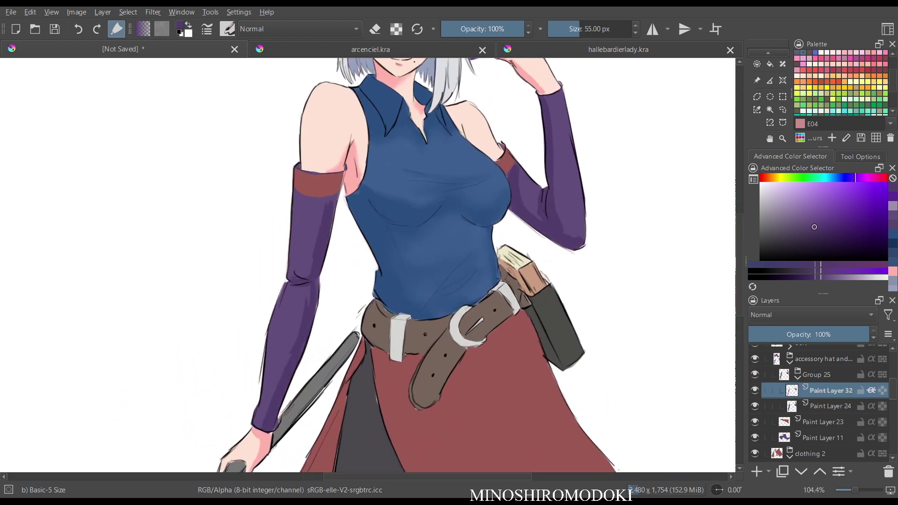
click(755, 406)
click(755, 406)
key(m)
key(m)
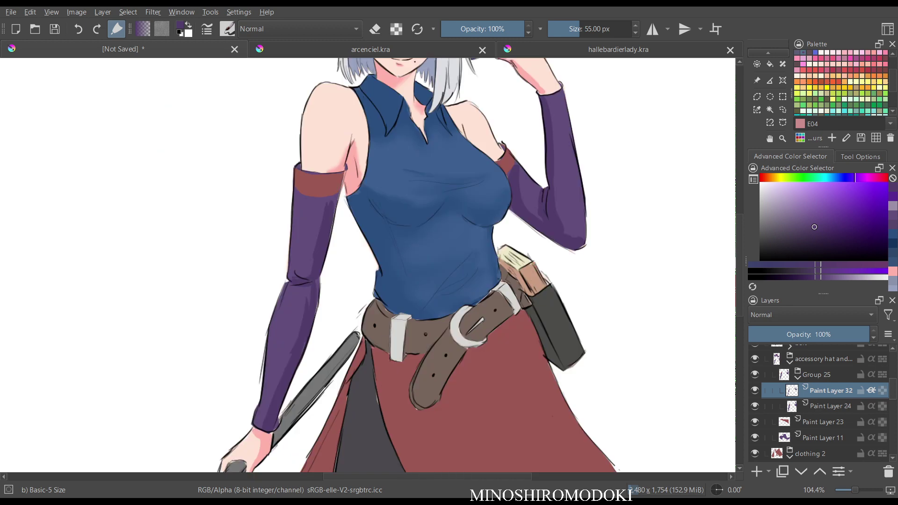
scroll(531, 255, down, 4)
drag(497, 249, 468, 359)
scroll(468, 359, up, 5)
Try softening the shadow edge down the lowered sleeve with the Blender Blur brush at 47 px.
right_click(433, 265)
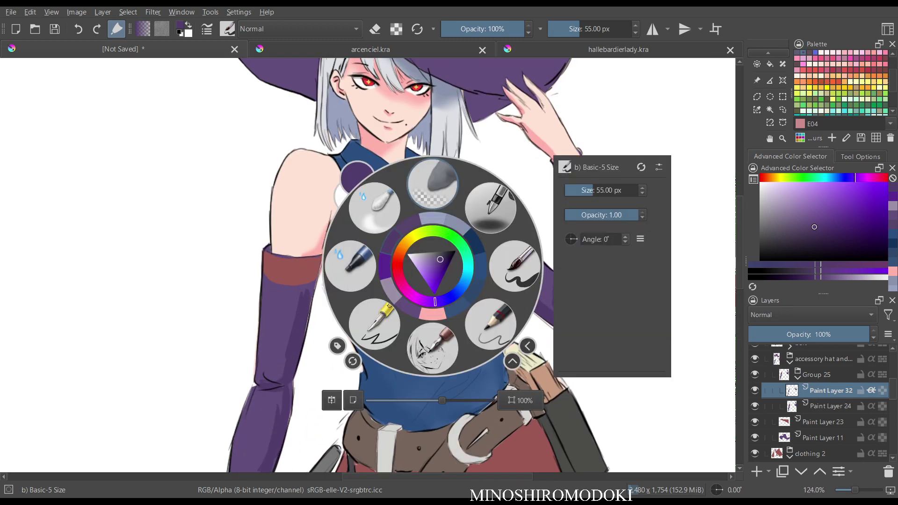
click(374, 206)
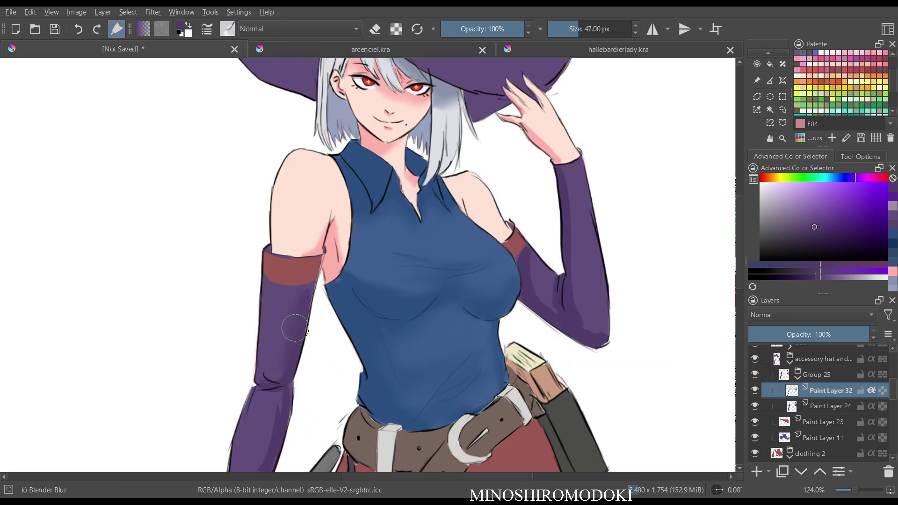
scroll(282, 401, up, 1)
drag(285, 403, 349, 213)
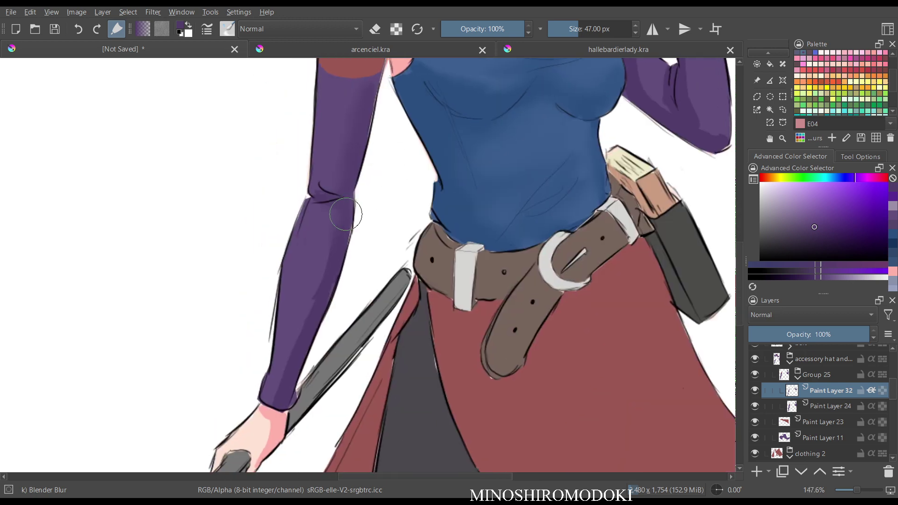
drag(338, 259, 291, 372)
key(m)
key(m)
scroll(466, 212, down, 1)
scroll(456, 244, down, 3)
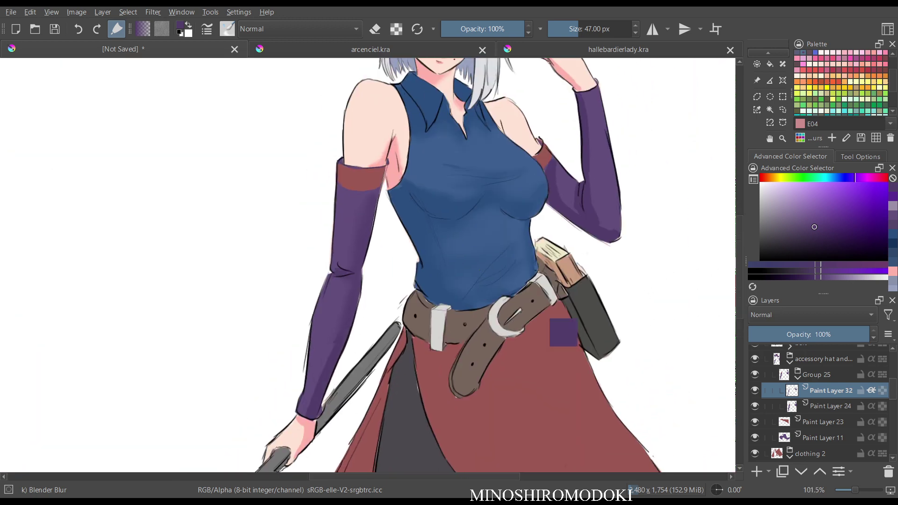
Undo all the blur and shadow strokes made on both sleeves on Paint Layer 32.
key(ctrl+z)
key(ctrl+z)
key(ctrl+z)
key(ctrl+z)
key(ctrl+z)
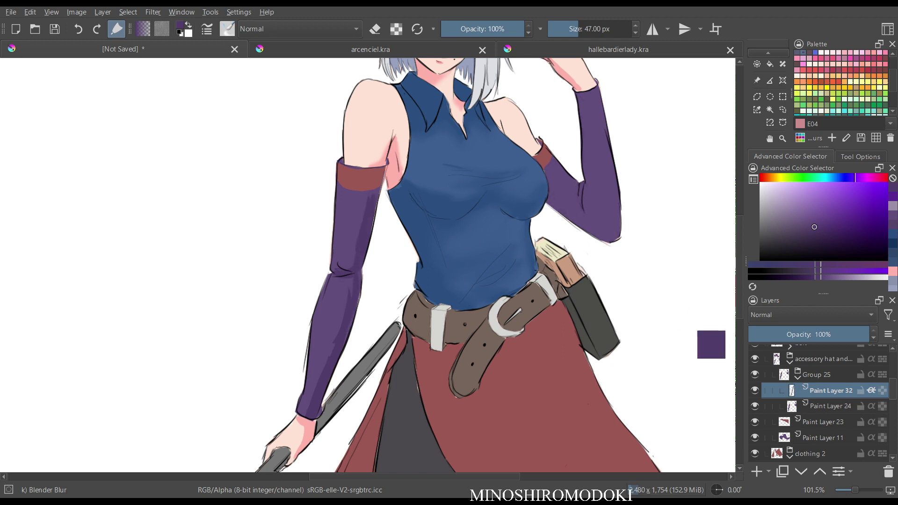
key(ctrl+z)
key(ctrl+z)
key(ctrl+z)
key(ctrl+z)
key(ctrl+z)
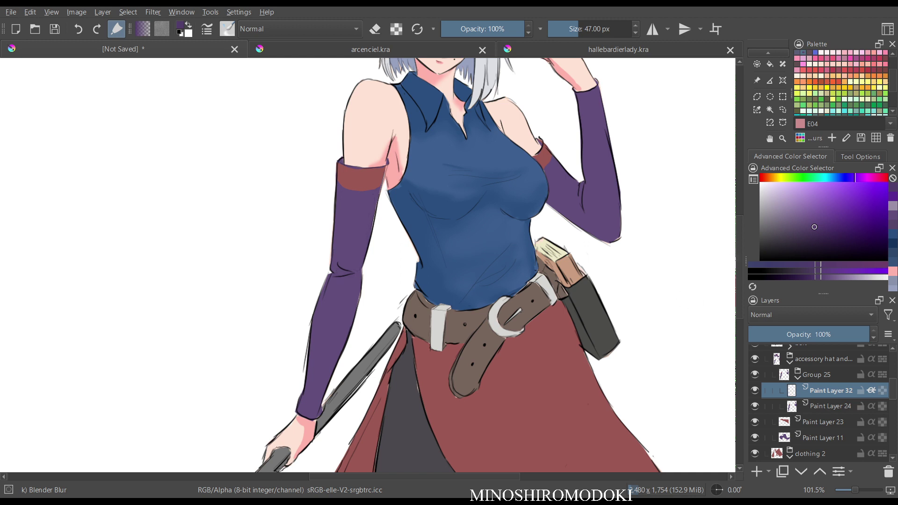
Sample the sleeve purple, darken it, and fill a magnetic selection along the lowered sleeve's inner edge, then deselect.
ctrl+click(369, 223)
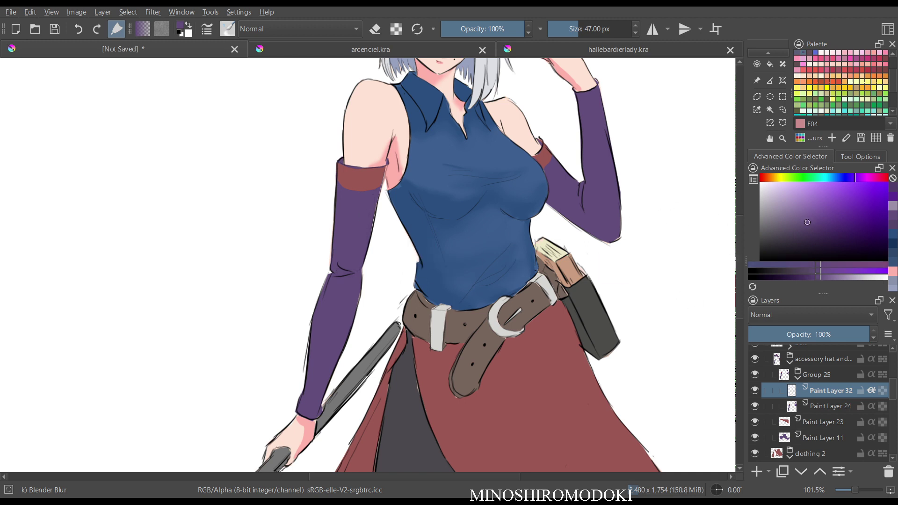
drag(807, 222, 815, 231)
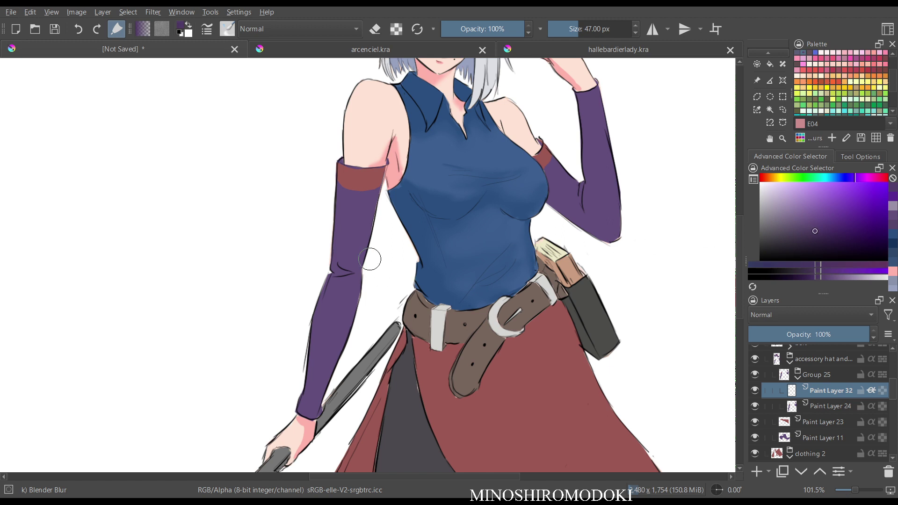
click(782, 109)
drag(375, 219, 377, 199)
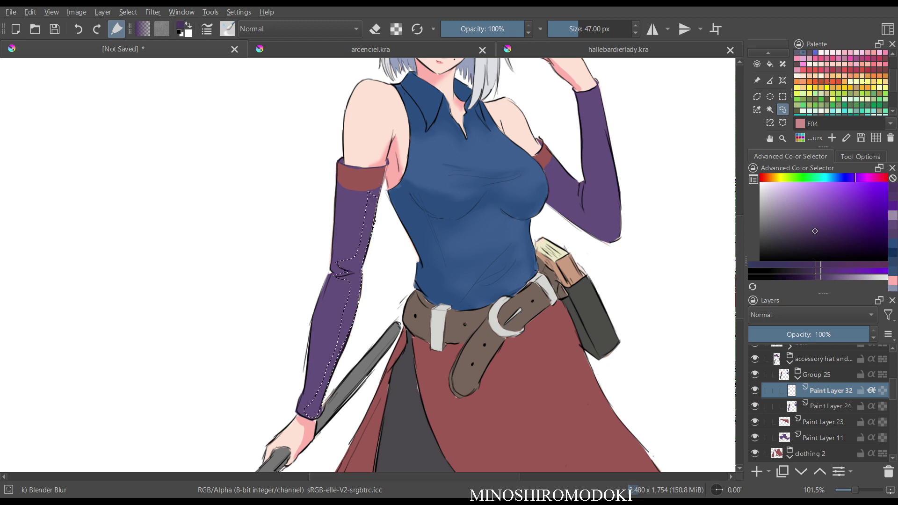
key(f)
click(355, 280)
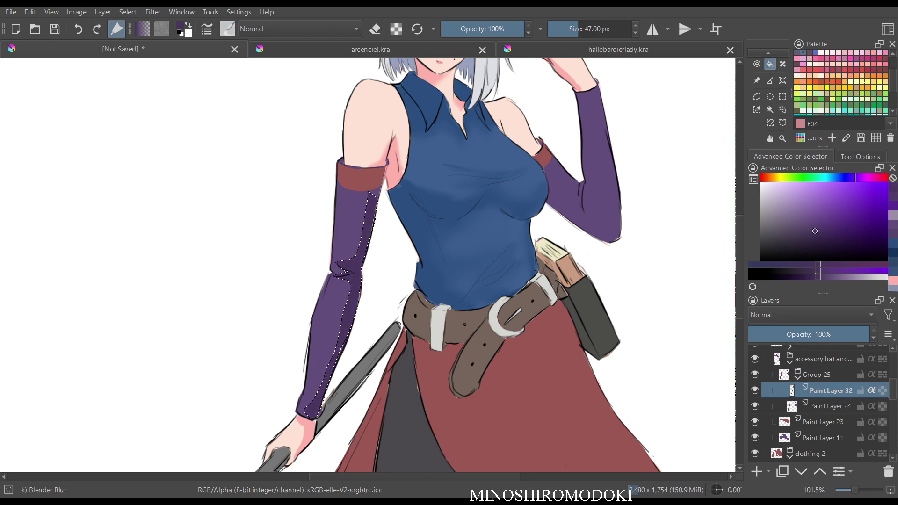
drag(410, 315, 342, 363)
key(ctrl+shift+a)
Outline the underside of the raised sleeve around the elbow, fill it with the dark purple, and deselect.
key(l)
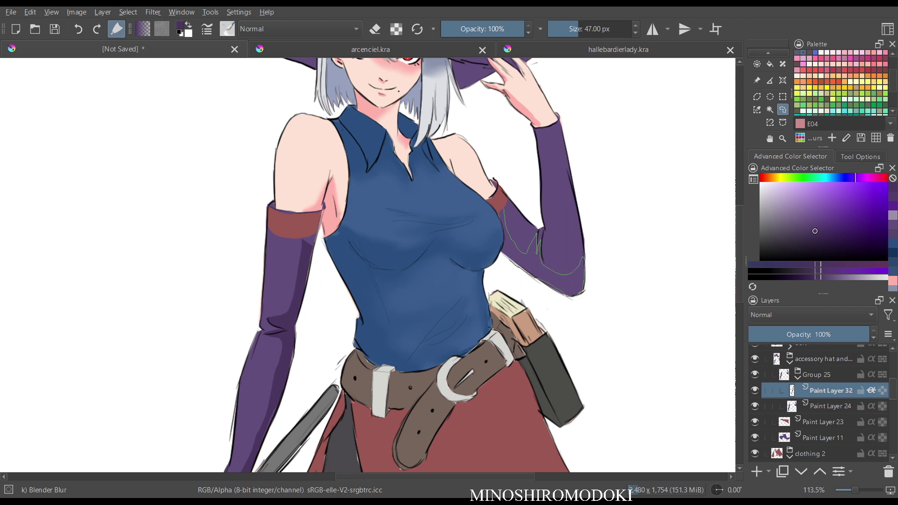
drag(510, 258, 503, 255)
key(f)
click(542, 268)
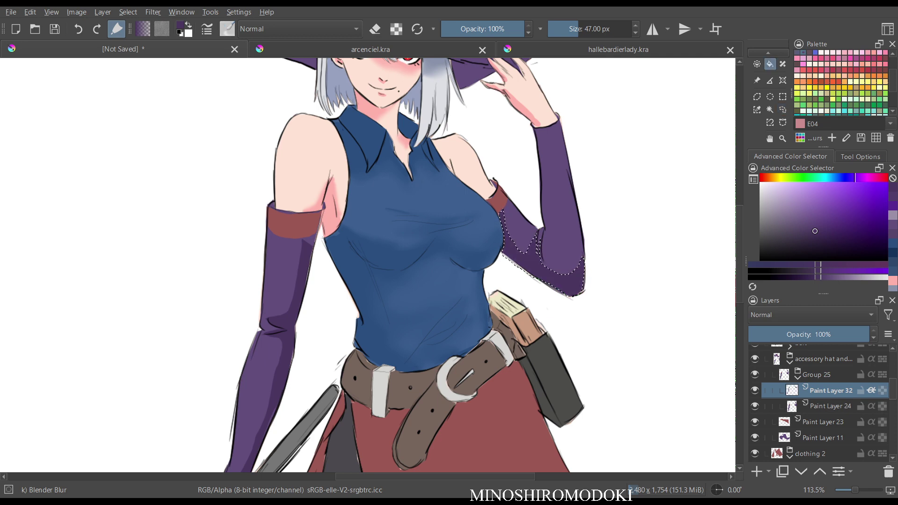
scroll(501, 244, down, 2)
scroll(501, 244, up, 2)
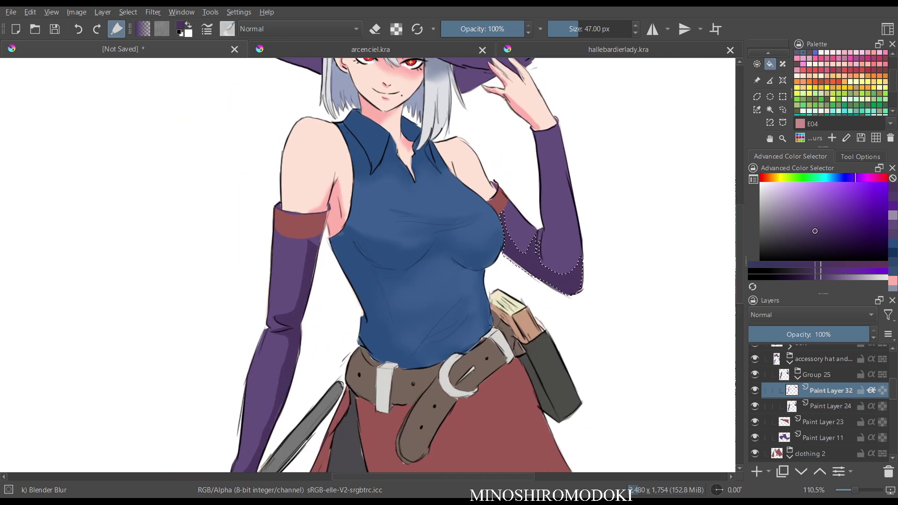
key(ctrl+shift+a)
Paint a dark purple shadow along the inner edge of the raised forearm using the Basic-5 Size brush at 55 px.
key(b)
drag(537, 138, 541, 147)
key(e)
key(e)
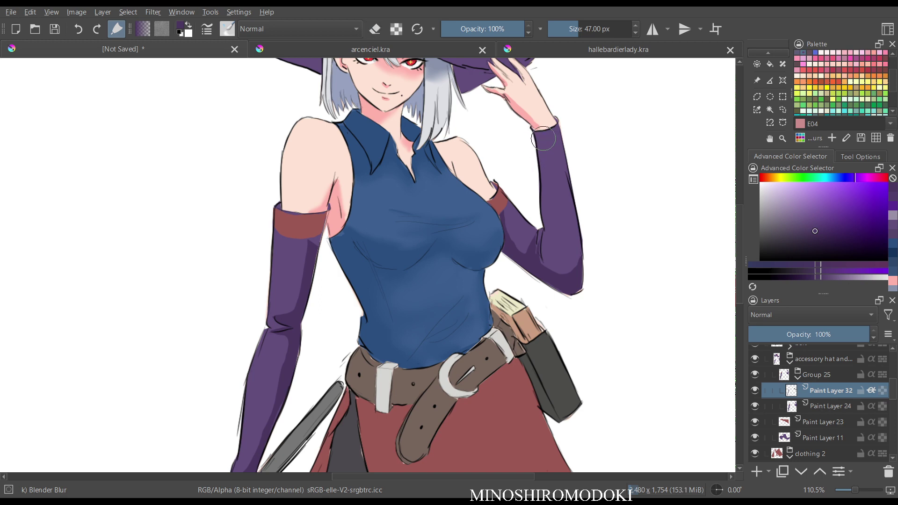
right_click(533, 150)
click(568, 181)
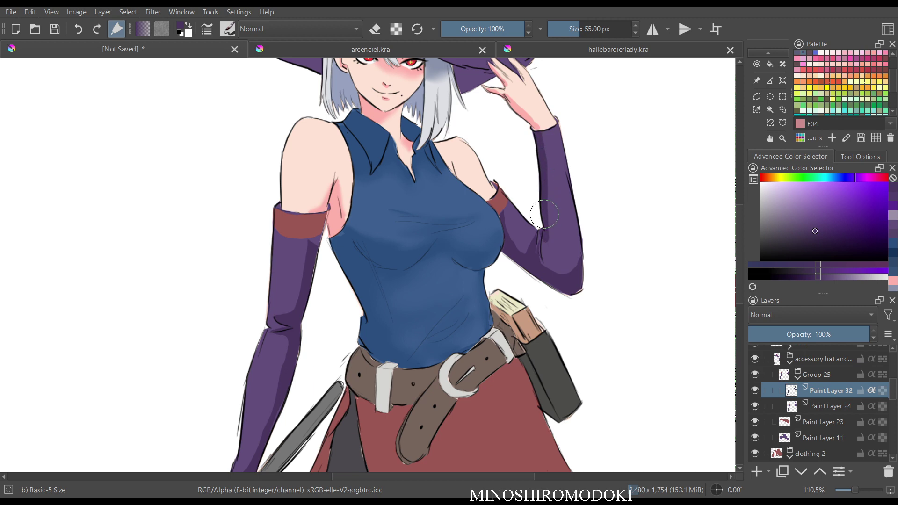
key(m)
key(m)
mouse_move(551, 196)
mouse_down()
mouse_move(550, 234)
mouse_move(550, 193)
mouse_up()
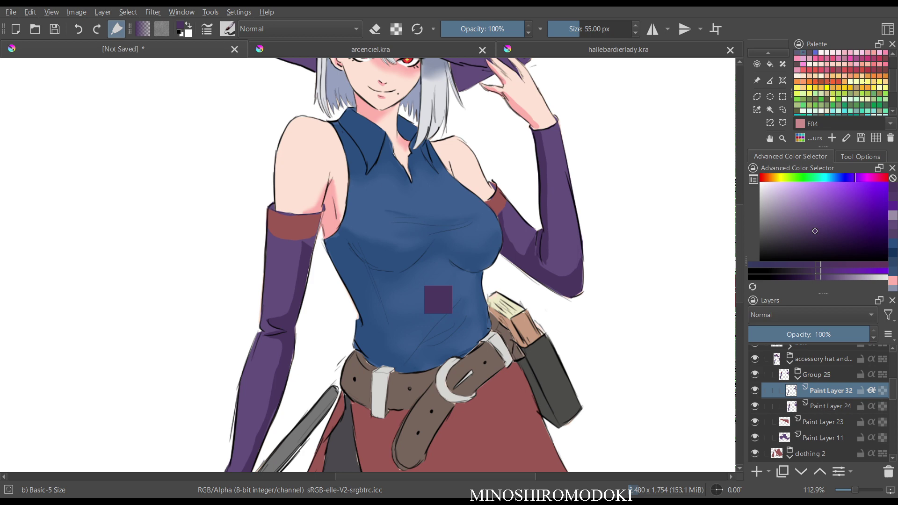
Soften the shadow edges on both sleeves with the Blender Blur brush, reducing its size to 30 px.
right_click(414, 257)
click(366, 204)
drag(303, 261, 290, 296)
key(bracketleft)
key(bracketleft)
key(bracketleft)
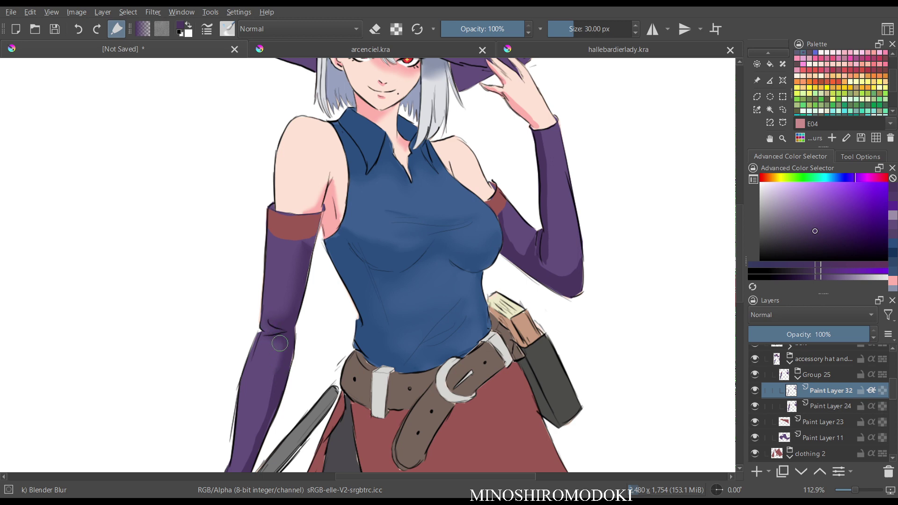
scroll(289, 381, down, 2)
scroll(294, 322, down, 2)
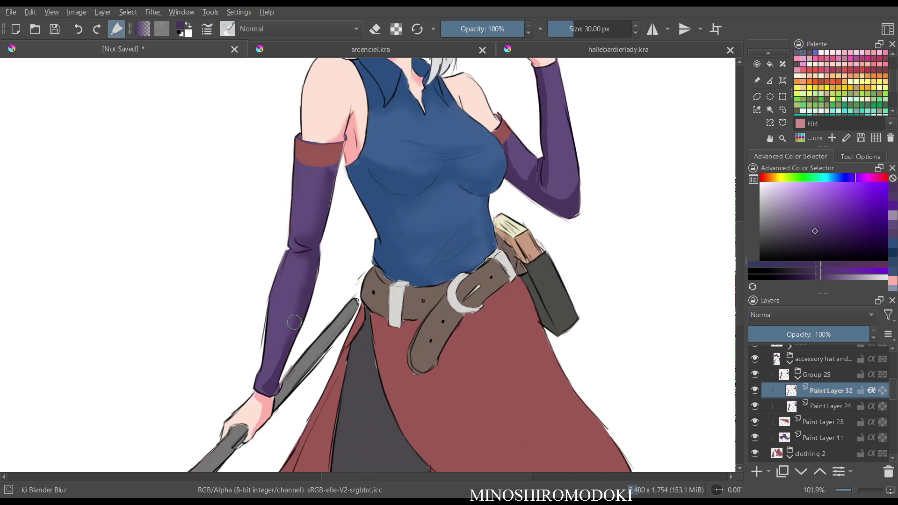
scroll(477, 165, up, 5)
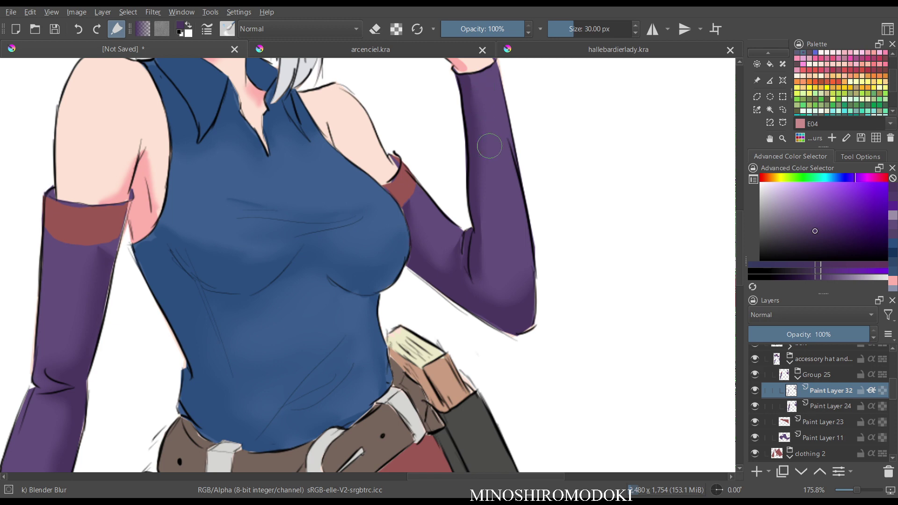
scroll(489, 145, down, 8)
scroll(446, 319, down, 5)
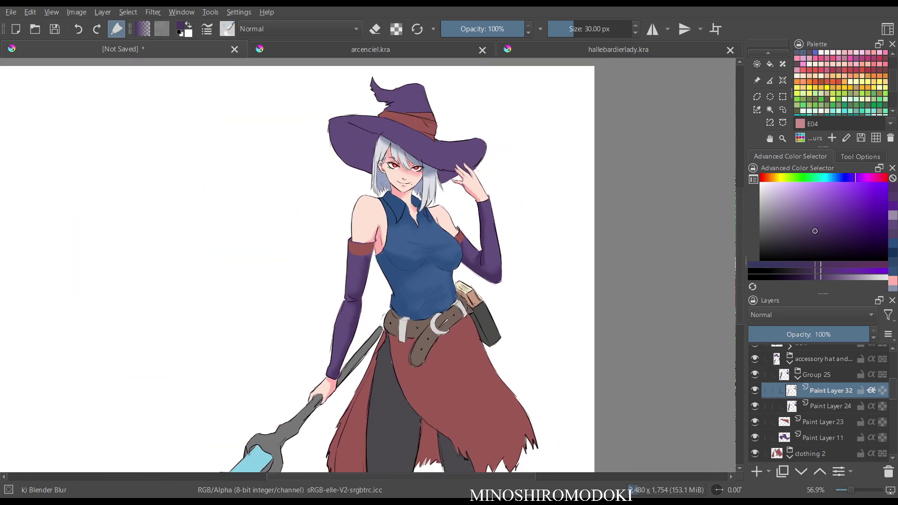
Collapse Group 25, select Paint Layer 23, and toggle Paint Layer 11 off and on to identify its contents.
scroll(446, 319, up, 3)
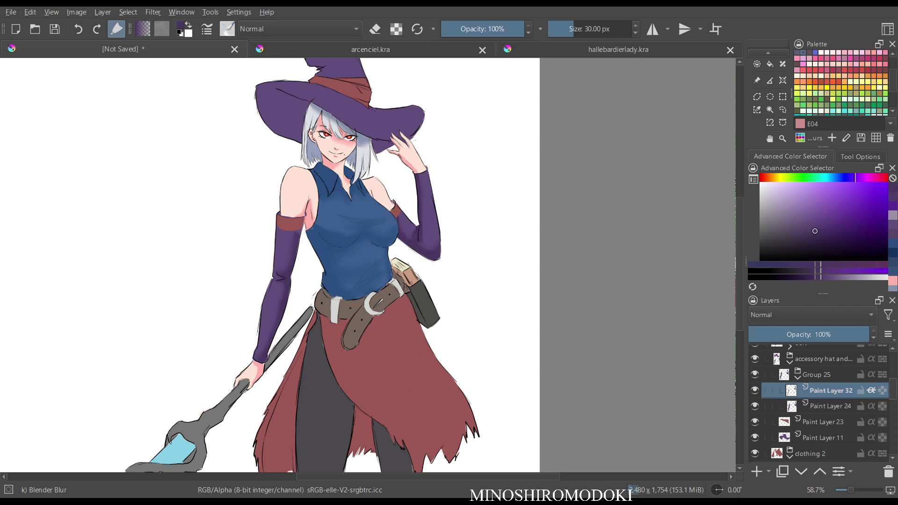
click(755, 406)
click(798, 377)
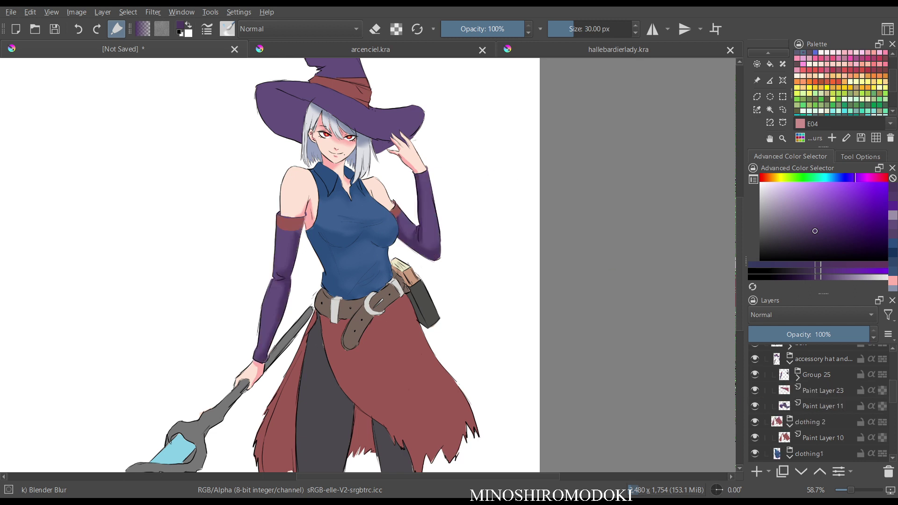
click(823, 390)
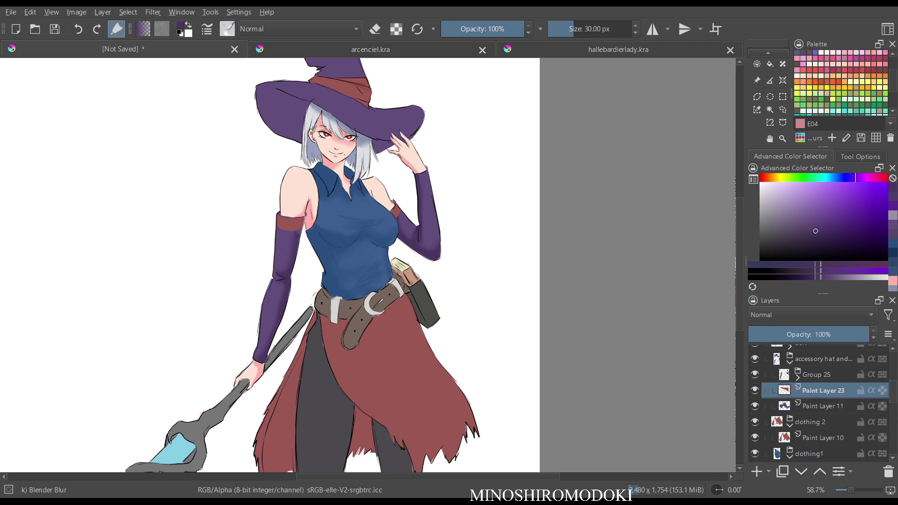
click(755, 406)
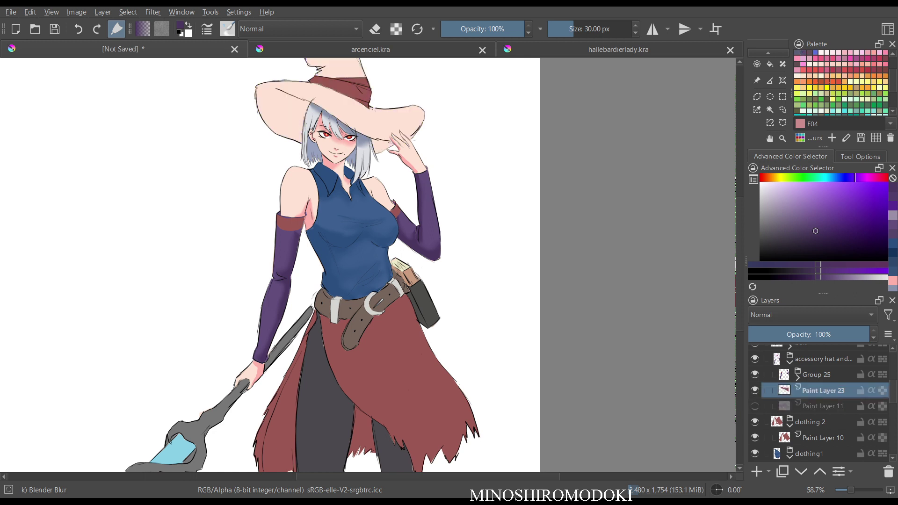
click(754, 406)
click(755, 406)
click(755, 406)
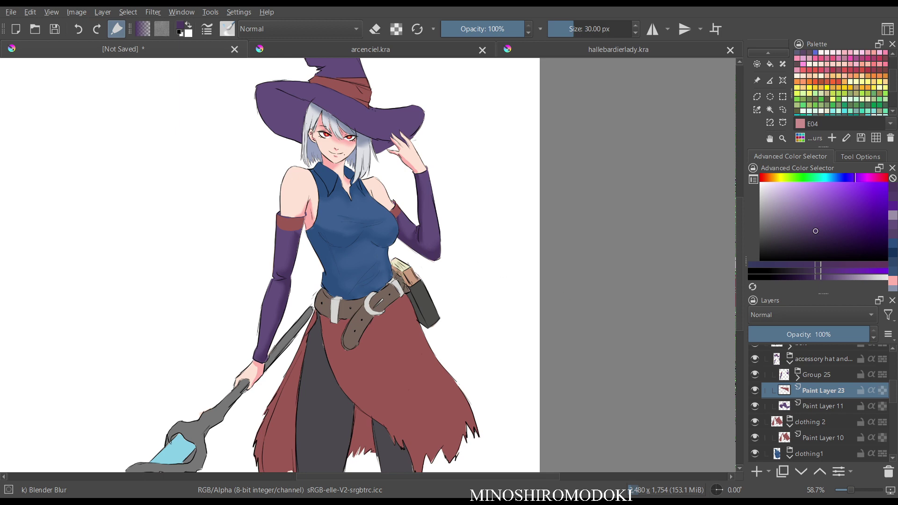
Frame the hat and head closely and switch to the Basic-5 Size brush.
drag(351, 324, 389, 456)
drag(343, 139, 361, 287)
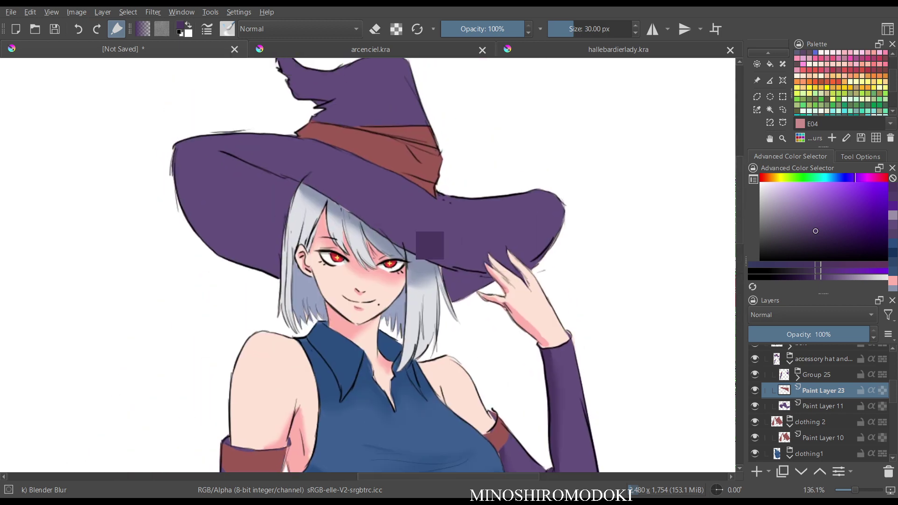
right_click(277, 185)
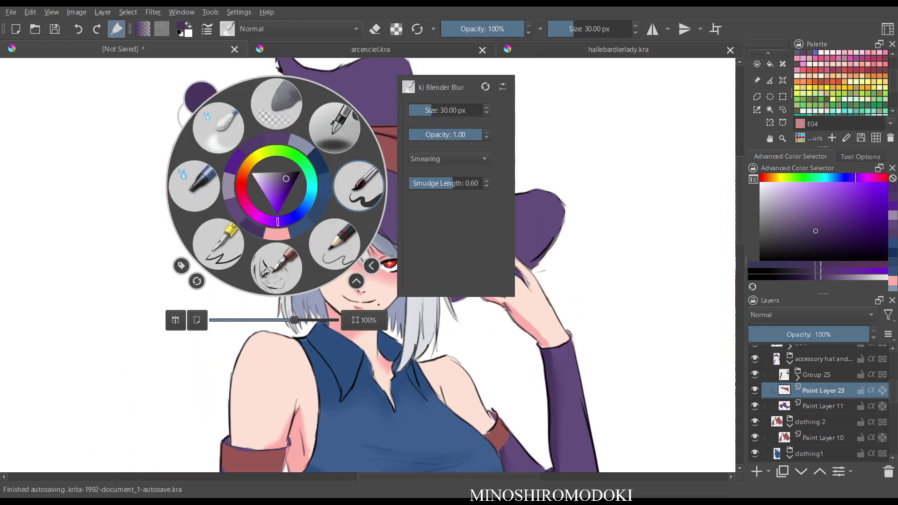
click(334, 128)
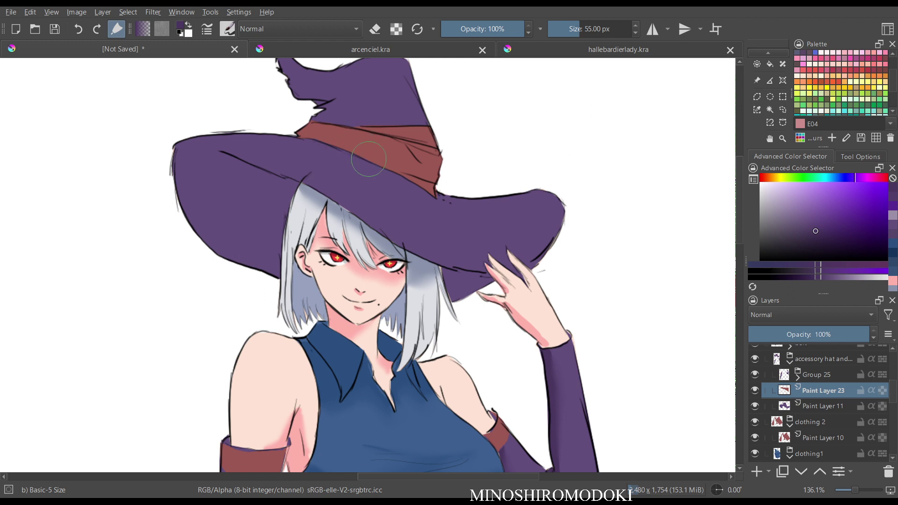
Outline the hat brim's underside beside the hair with a freehand selection and add a new paint layer above Paint Layer 23.
key(l)
key(Insert)
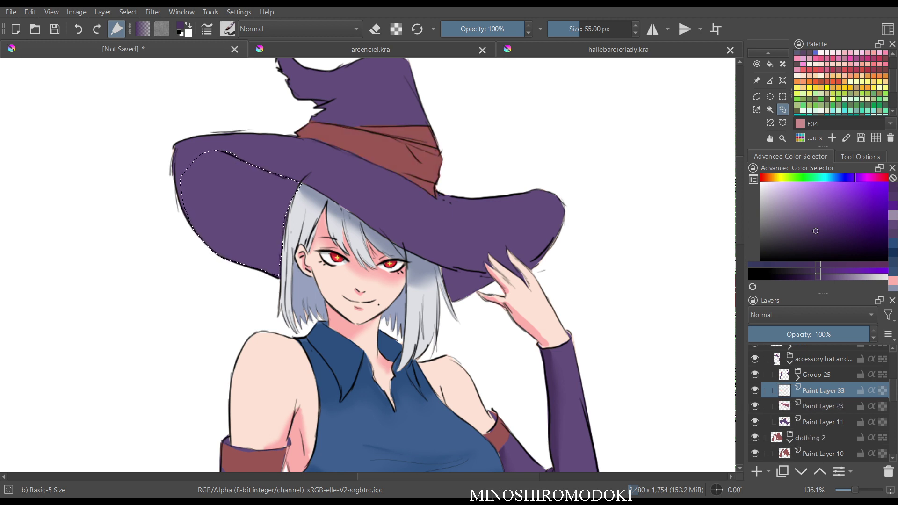
Toggle Paint Layer 23 and Paint Layer 11 off and on to identify which one holds the hat's base colour.
click(755, 406)
click(755, 406)
click(755, 422)
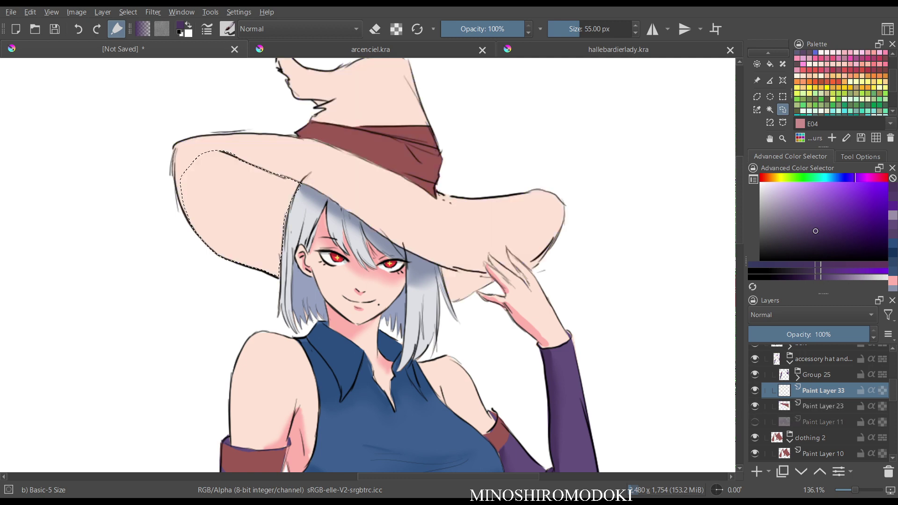
click(754, 422)
click(754, 422)
click(755, 422)
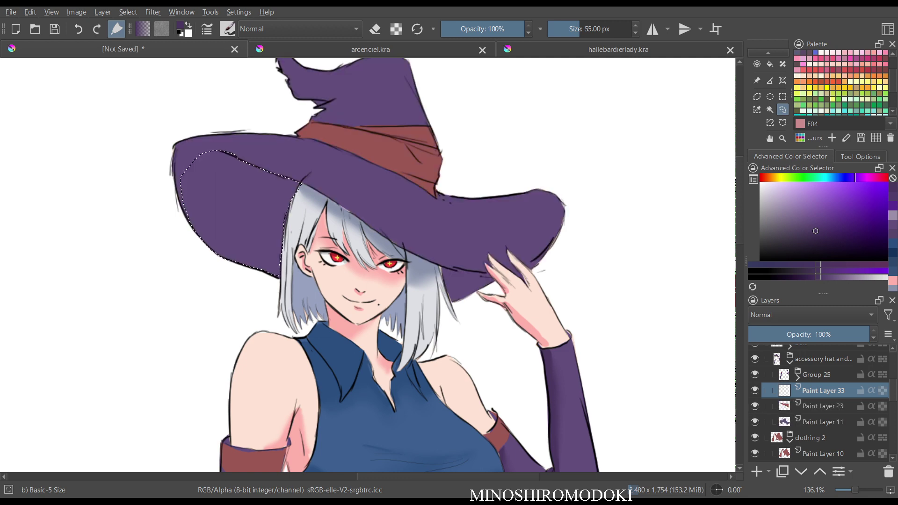
click(754, 422)
click(755, 422)
Fill the selected brim underside with dark purple on the alpha-inheriting layer, and paint the small underside near the raised hand to match.
key(f)
click(269, 217)
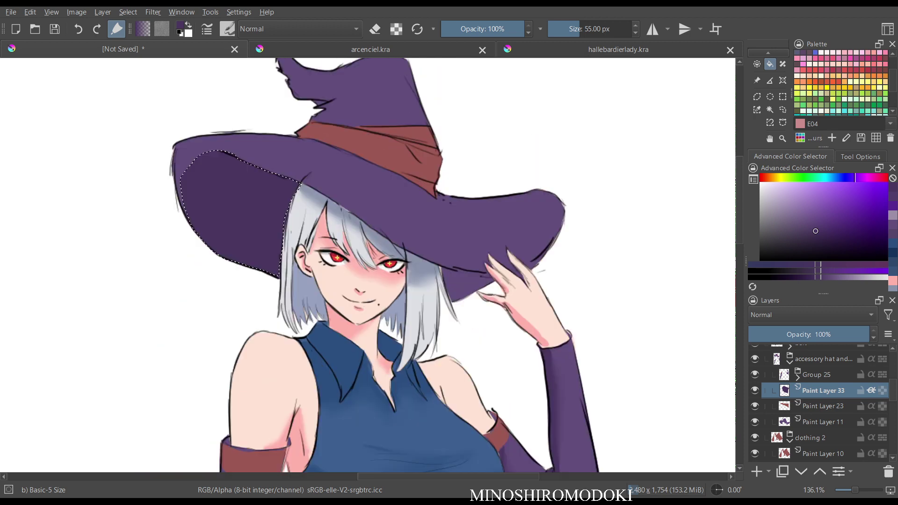
scroll(270, 217, down, 1)
scroll(271, 216, up, 2)
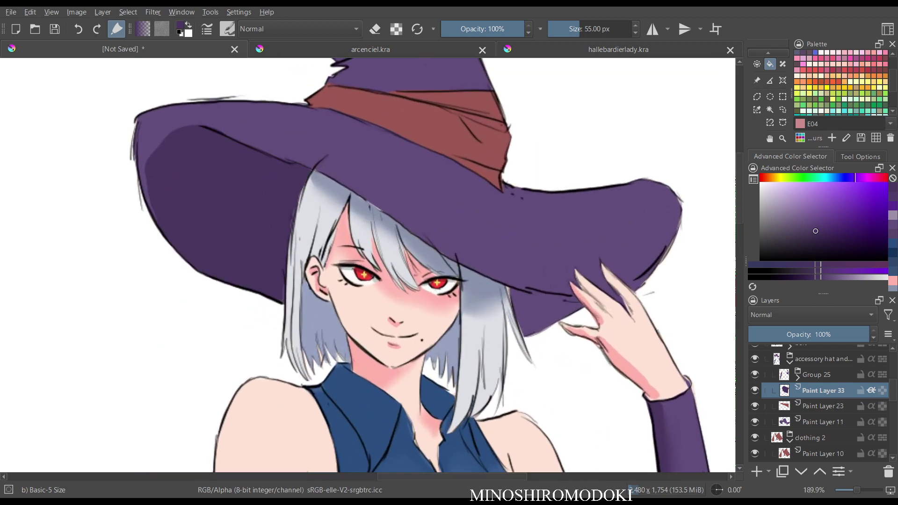
key(b)
mouse_move(538, 316)
mouse_down()
mouse_move(517, 300)
mouse_move(567, 307)
mouse_move(508, 328)
mouse_move(542, 329)
mouse_up()
scroll(538, 299, down, 5)
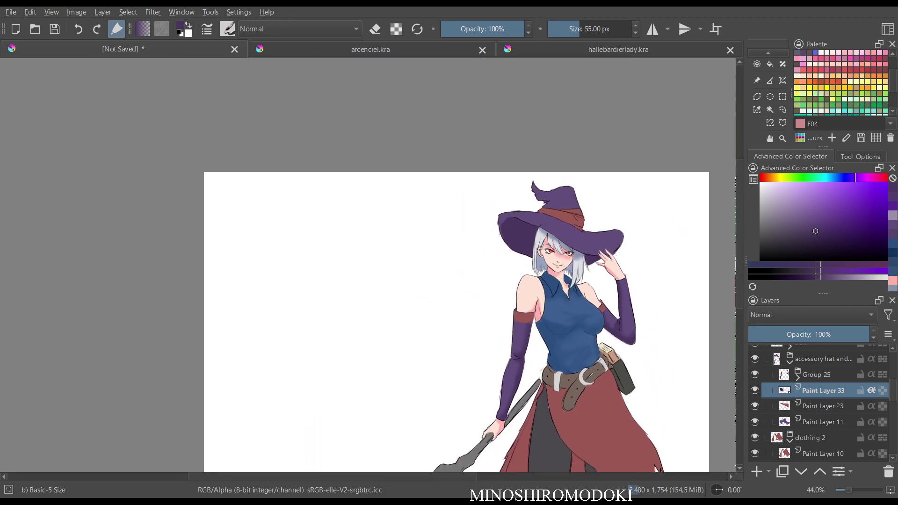
Darken the purple and paint deeper shadows on both parts of the brim's underside nearest the hair, enlarging the brush to 78 px.
scroll(583, 251, up, 5)
scroll(823, 402, up, 3)
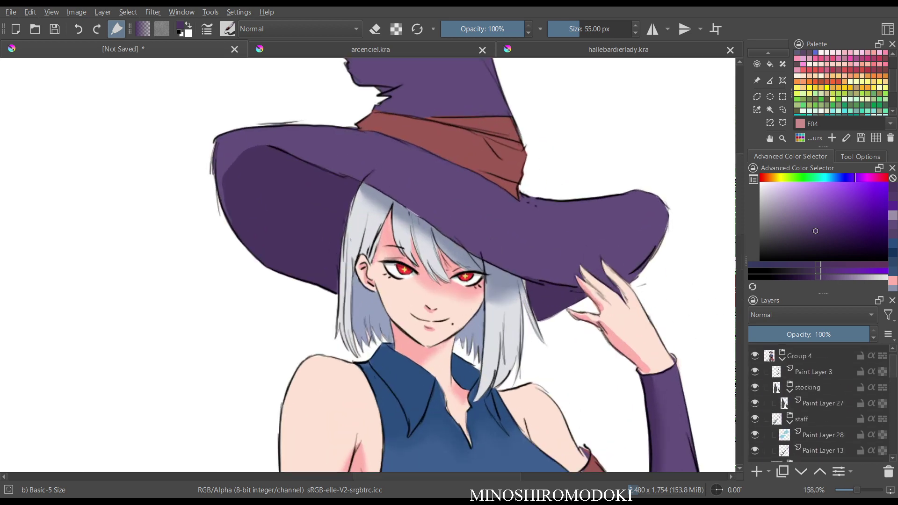
scroll(519, 329, down, 2)
drag(519, 329, 415, 348)
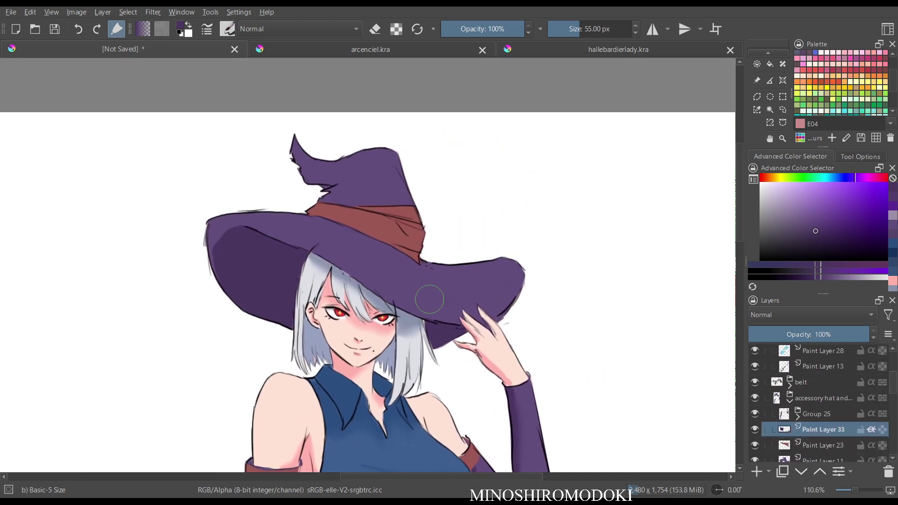
key(k)
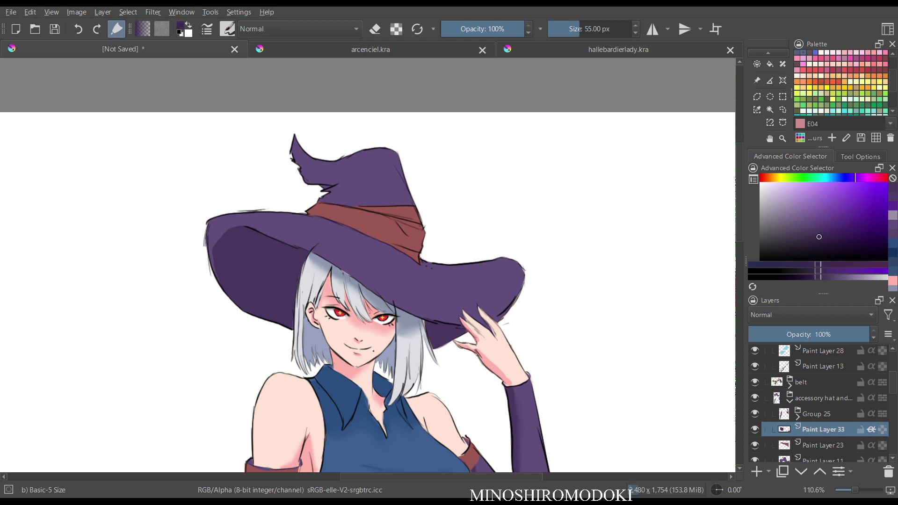
mouse_move(291, 251)
mouse_down()
mouse_move(271, 253)
mouse_move(279, 290)
mouse_move(270, 265)
mouse_move(278, 258)
mouse_move(263, 274)
mouse_move(277, 262)
mouse_move(262, 249)
mouse_move(291, 260)
mouse_move(277, 298)
mouse_move(252, 254)
mouse_move(279, 310)
mouse_up()
key(])
key(])
key(])
key(])
key(])
mouse_move(430, 334)
mouse_down()
mouse_move(455, 331)
mouse_move(433, 339)
mouse_move(463, 314)
mouse_up()
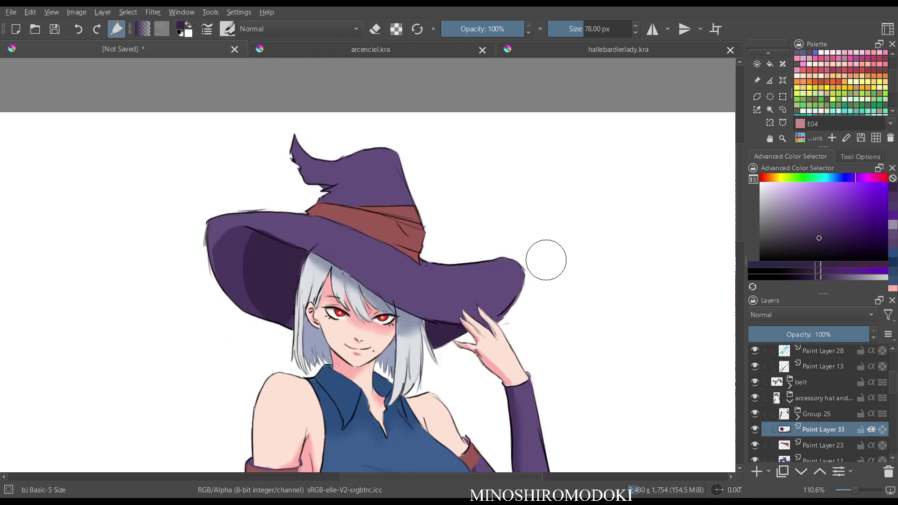
mouse_move(272, 249)
mouse_down()
mouse_move(249, 287)
mouse_move(256, 249)
mouse_move(257, 304)
mouse_up()
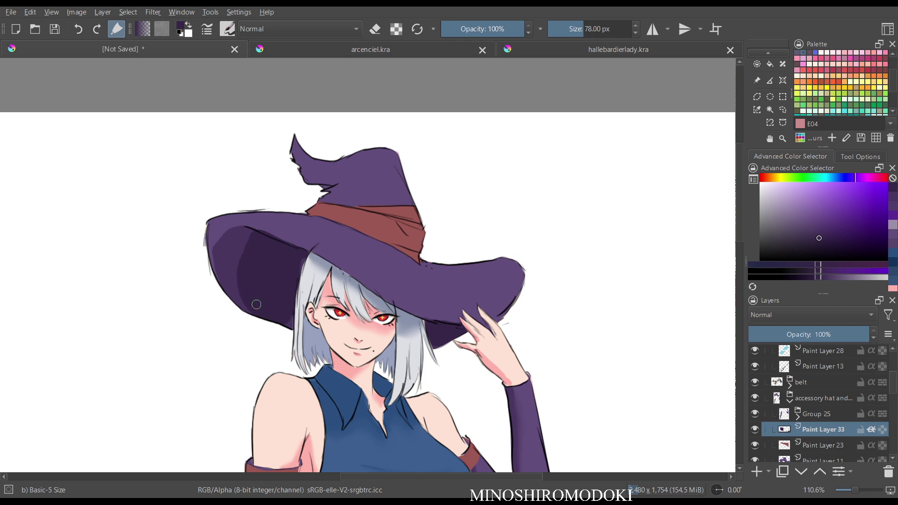
Blend the deeper shadow edges on the brim's underside with the Blender Blur brush at 30 px.
right_click(336, 277)
click(273, 225)
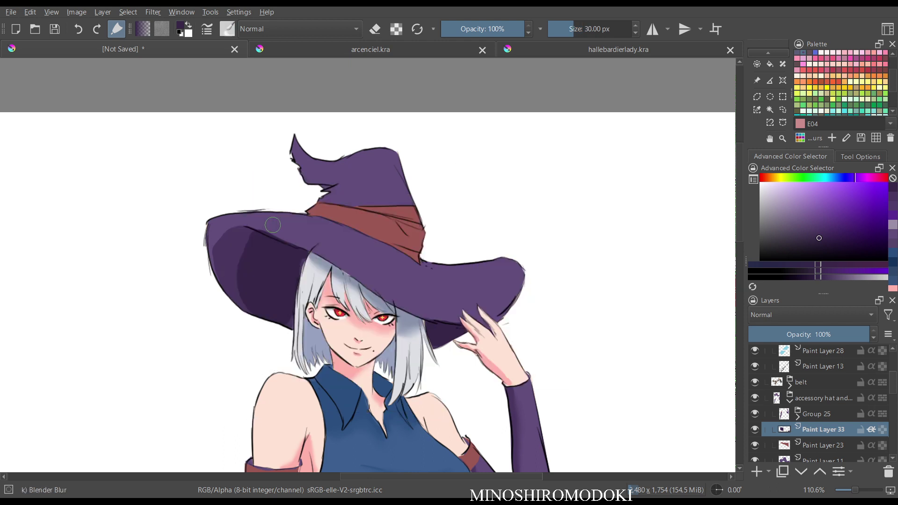
mouse_move(243, 248)
mouse_down()
mouse_move(250, 306)
mouse_move(248, 233)
mouse_move(245, 271)
mouse_move(251, 244)
mouse_move(222, 243)
mouse_move(218, 258)
mouse_move(237, 284)
mouse_move(237, 244)
mouse_move(267, 312)
mouse_up()
drag(453, 336, 458, 326)
Sample the brim underside's lighter shadow purple and paint fold shadows on the upper brim and crown with the Basic-5 Size brush at 78 px.
right_click(482, 253)
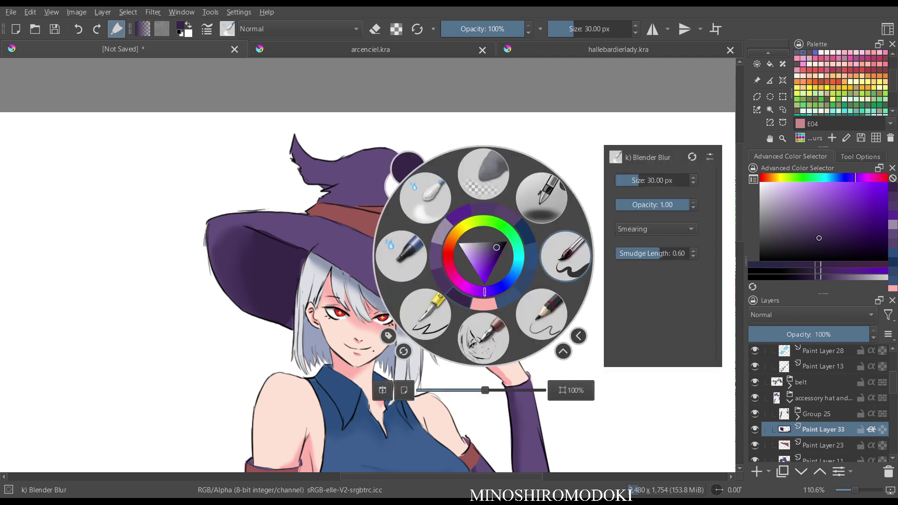
click(566, 256)
ctrl+click(235, 239)
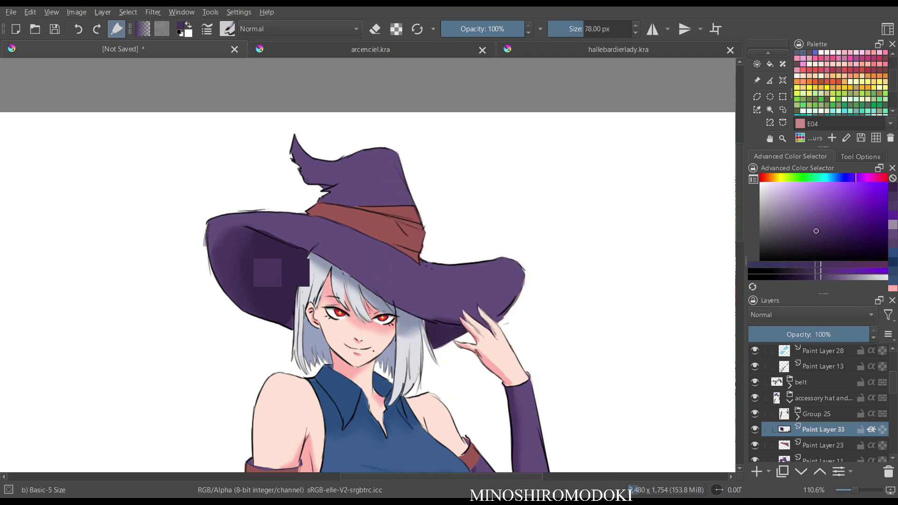
mouse_move(434, 264)
mouse_down()
mouse_move(452, 269)
mouse_move(429, 265)
mouse_move(494, 260)
mouse_move(456, 280)
mouse_move(487, 265)
mouse_move(424, 261)
mouse_move(485, 267)
mouse_move(450, 289)
mouse_move(475, 270)
mouse_move(470, 278)
mouse_move(444, 275)
mouse_move(462, 282)
mouse_move(399, 293)
mouse_up()
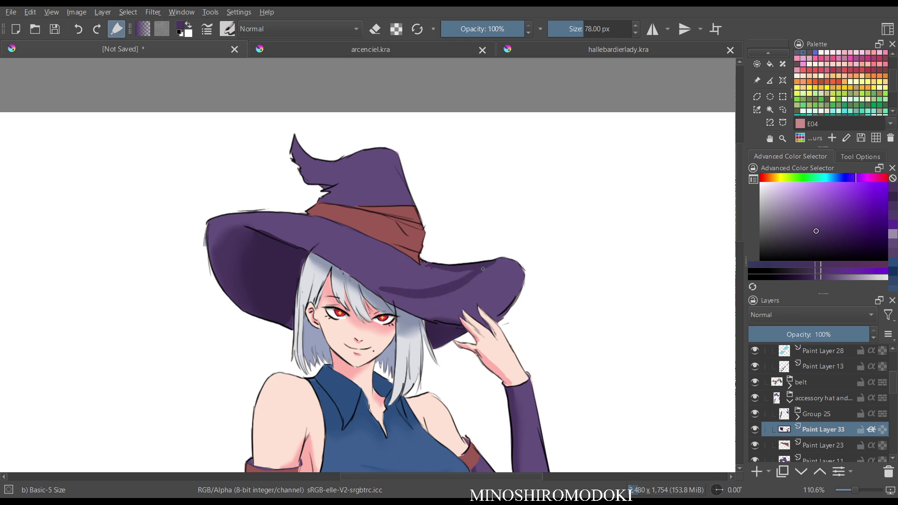
drag(334, 186, 354, 195)
drag(296, 155, 299, 160)
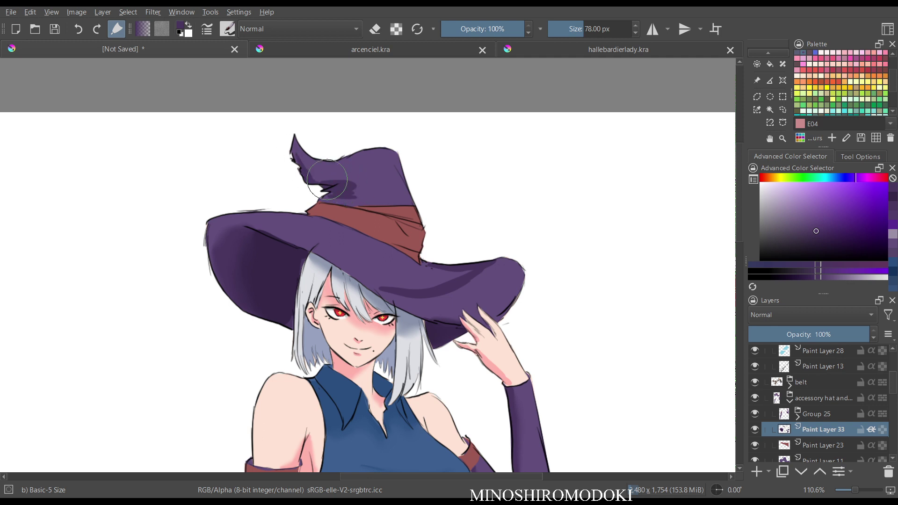
mouse_move(406, 193)
mouse_down()
mouse_move(372, 197)
mouse_move(407, 186)
mouse_up()
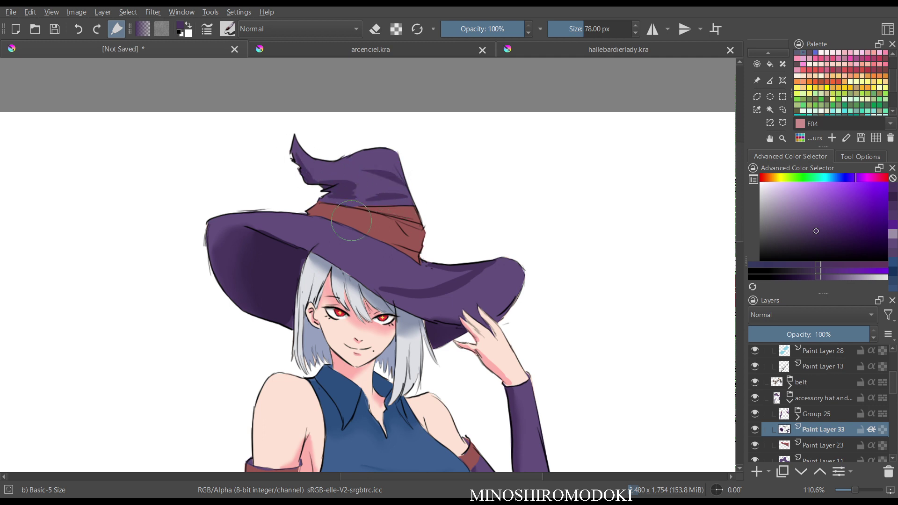
Soften the brim and crown shadows with the Blender Blur brush, enlarging it to 38 px and checking the drawing in mirrored view.
right_click(388, 236)
click(331, 182)
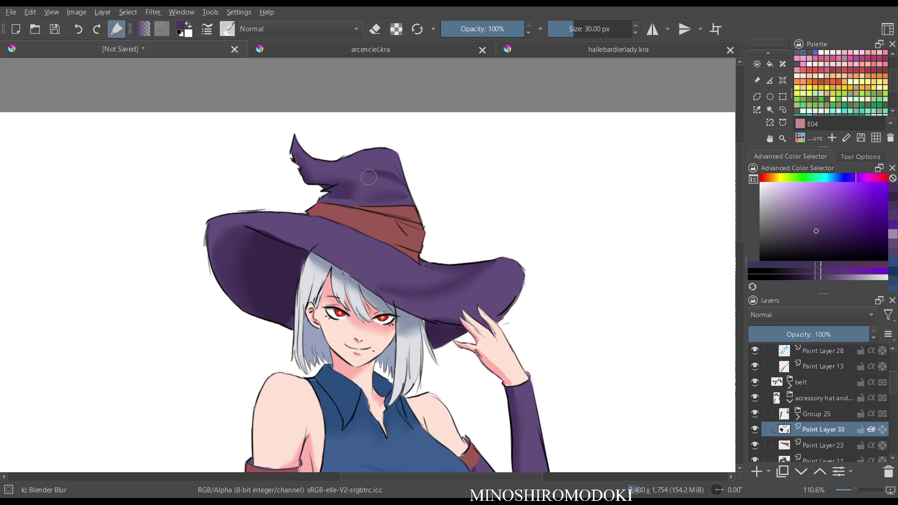
key(m)
key(m)
key(bracketright)
key(bracketright)
key(m)
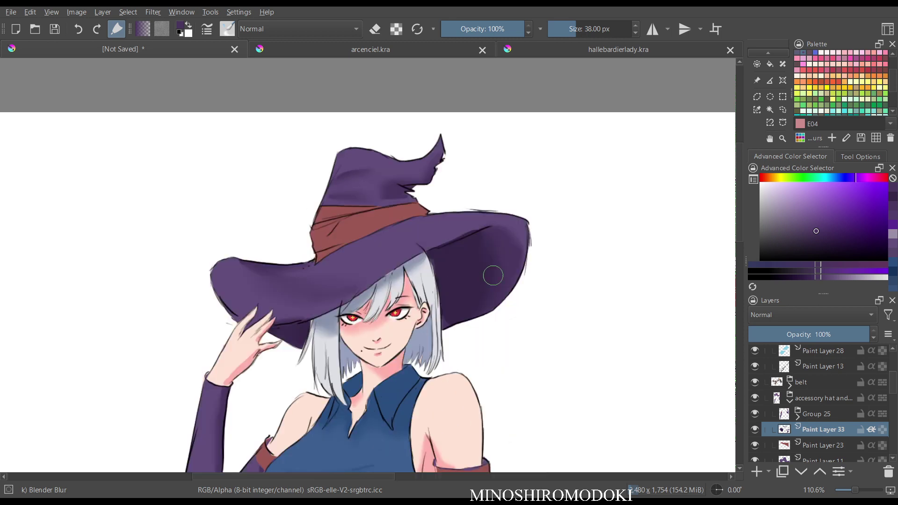
key(m)
mouse_move(517, 263)
mouse_down()
mouse_move(482, 361)
mouse_move(428, 294)
mouse_up()
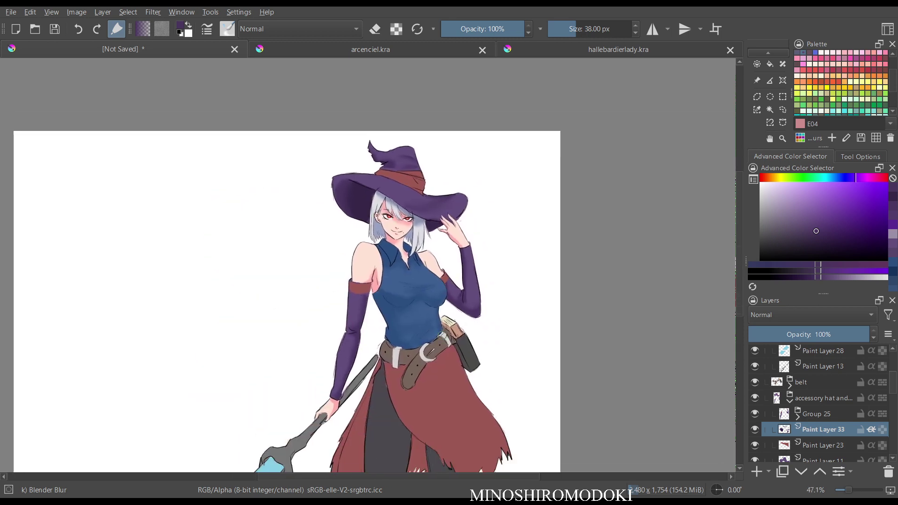
key(Tab)
key(Tab)
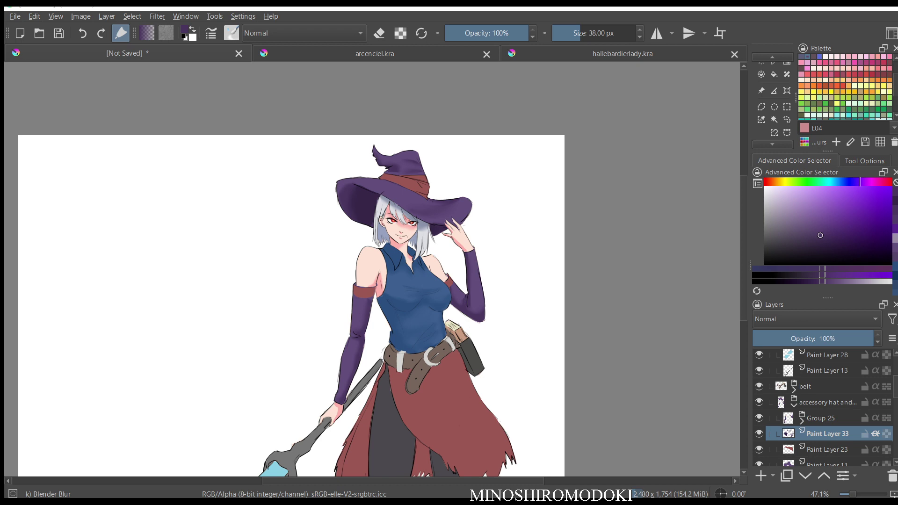
drag(423, 309, 437, 333)
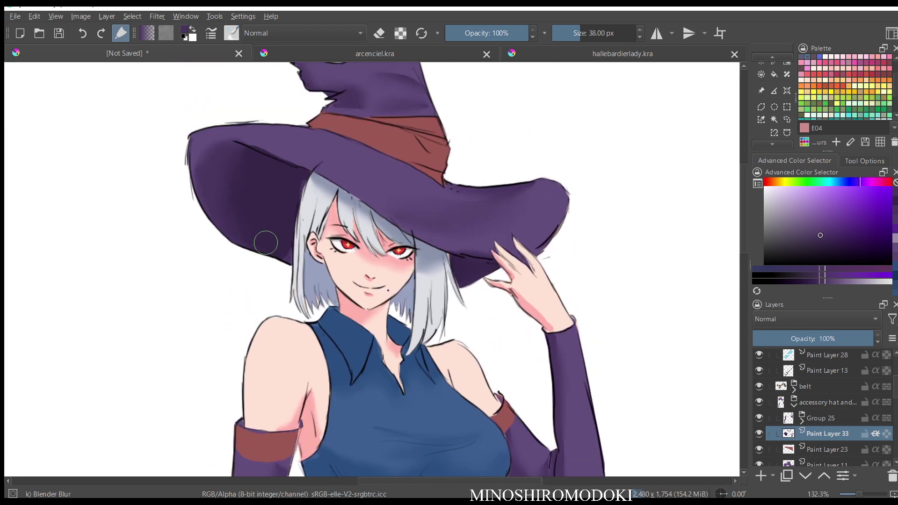
scroll(427, 216, down, 5)
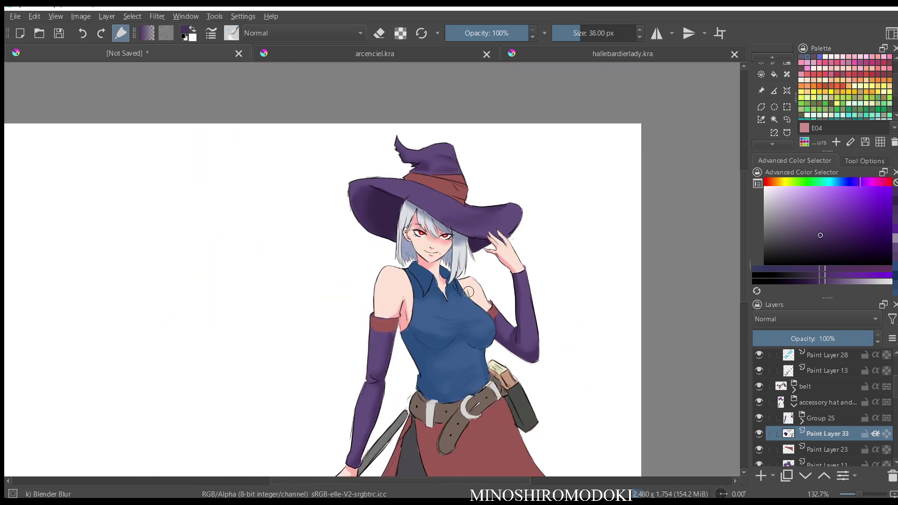
scroll(427, 216, up, 3)
scroll(427, 217, down, 3)
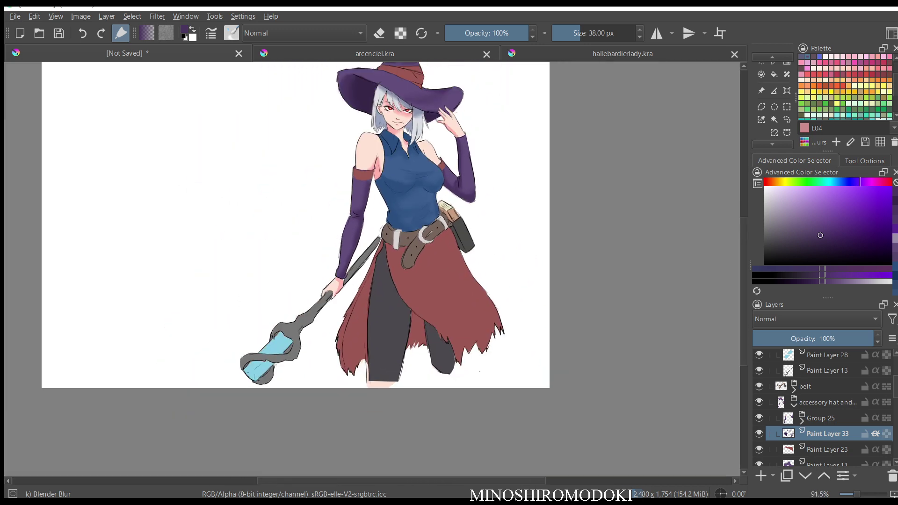
Sample and darken the stocking's grey, switch to the Basic-5 Size brush, and add an alpha-inheriting paint layer above Paint Layer 27.
scroll(442, 235, up, 2)
ctrl+click(399, 366)
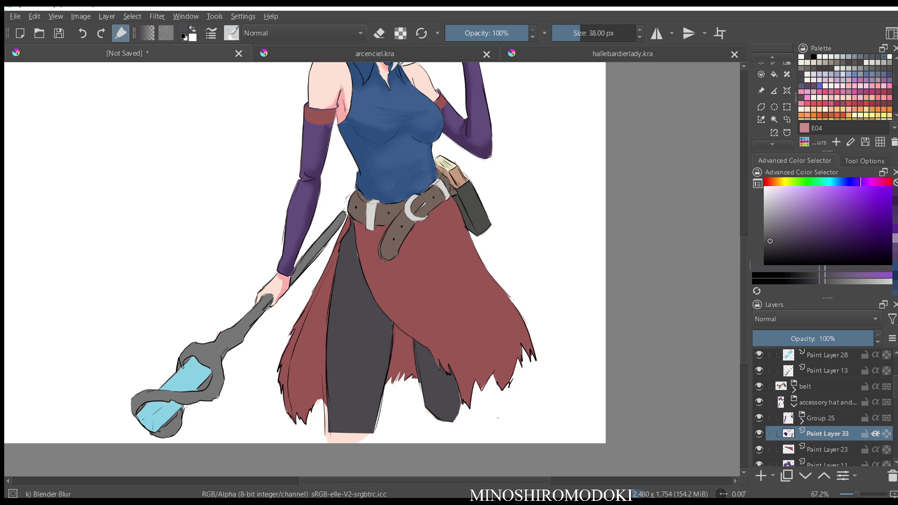
scroll(823, 407, up, 3)
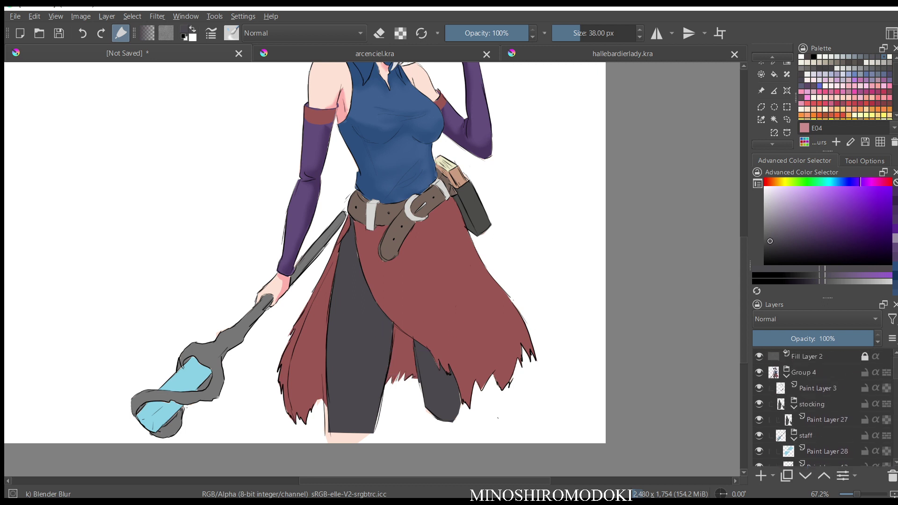
click(817, 389)
click(812, 404)
click(827, 419)
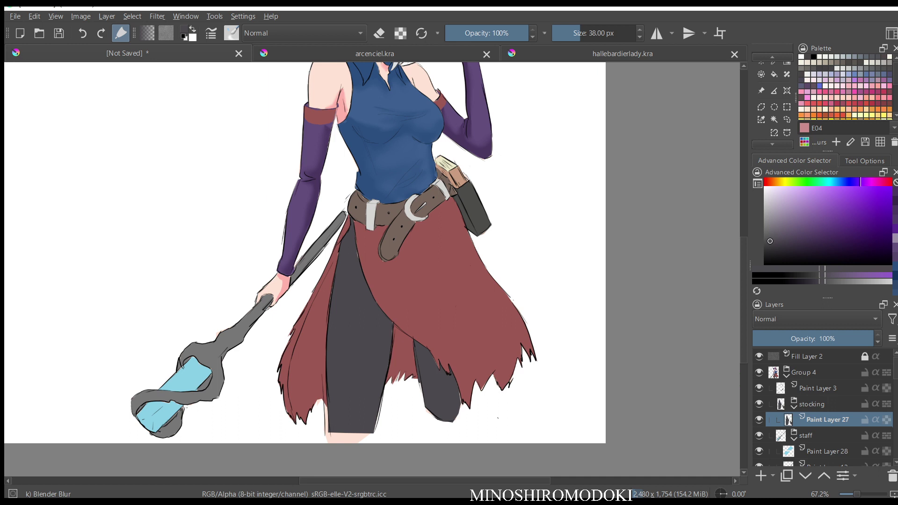
click(767, 244)
right_click(478, 267)
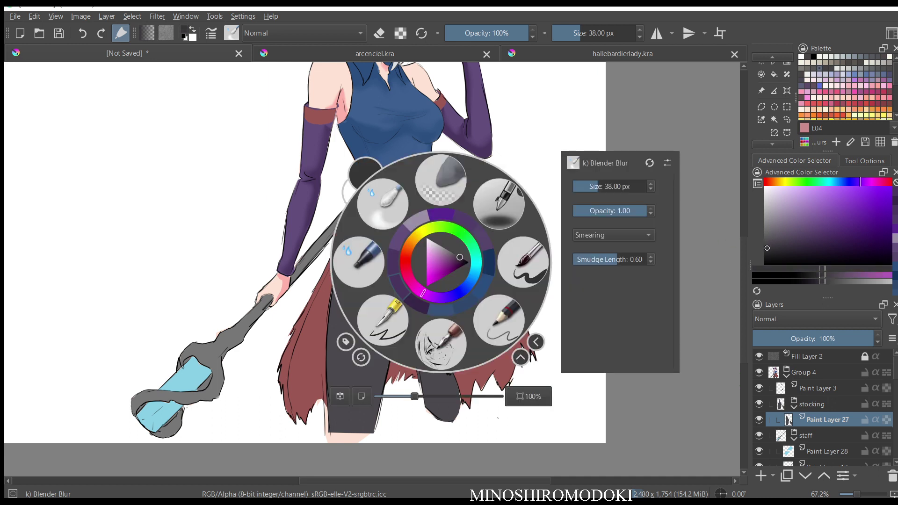
click(350, 259)
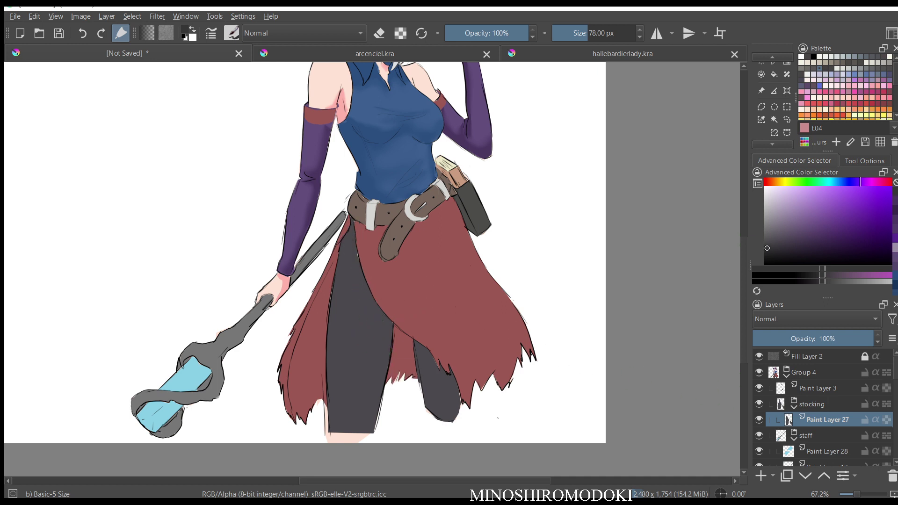
key(Insert)
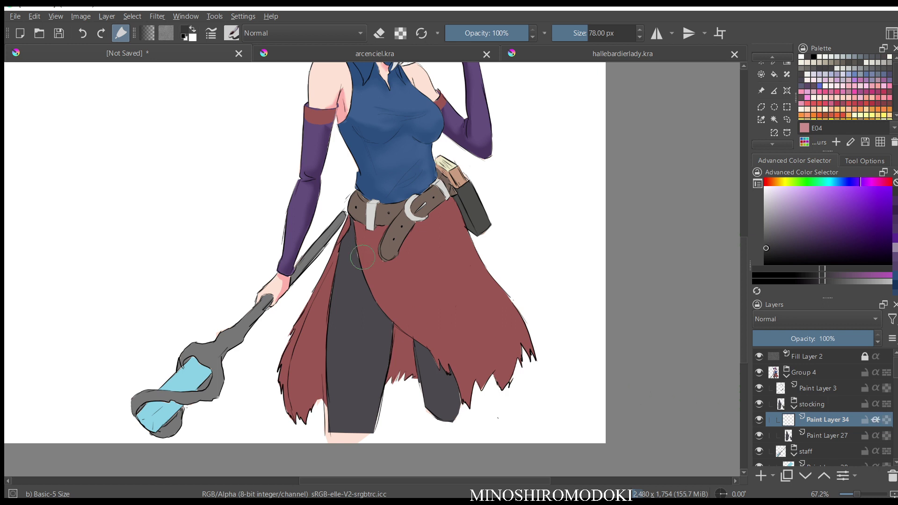
Paint dark grey shadows along both edges of the front stocking and over the rear stocking with the 78 px brush.
mouse_move(343, 246)
mouse_down()
mouse_move(390, 323)
mouse_move(370, 401)
mouse_move(374, 431)
mouse_up()
mouse_move(419, 348)
mouse_down()
mouse_move(427, 390)
mouse_move(424, 347)
mouse_move(453, 395)
mouse_move(449, 376)
mouse_move(449, 405)
mouse_up()
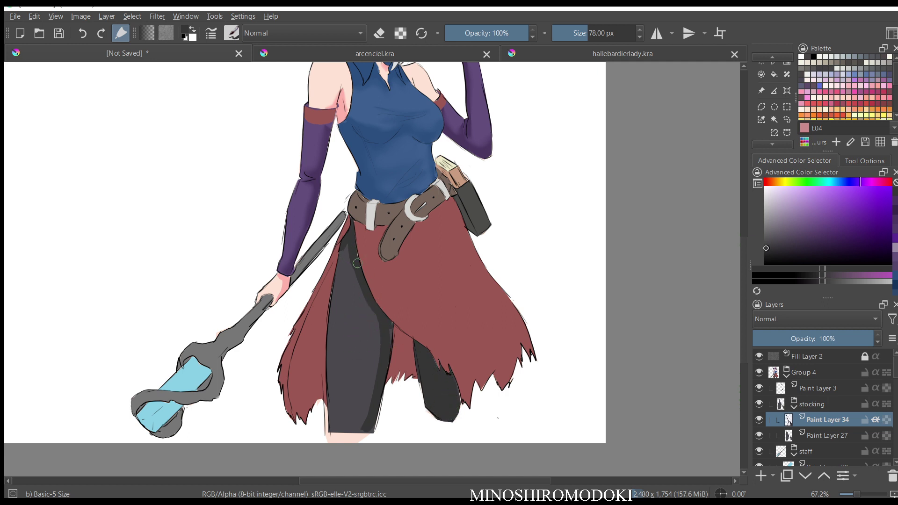
drag(350, 230, 375, 314)
mouse_move(385, 357)
mouse_down()
mouse_move(352, 420)
mouse_move(328, 428)
mouse_up()
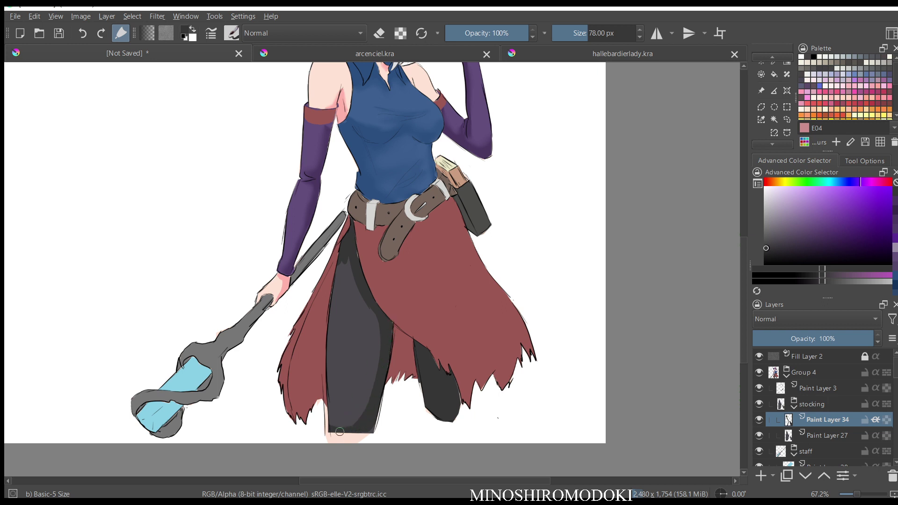
drag(326, 369, 337, 426)
drag(330, 393, 344, 422)
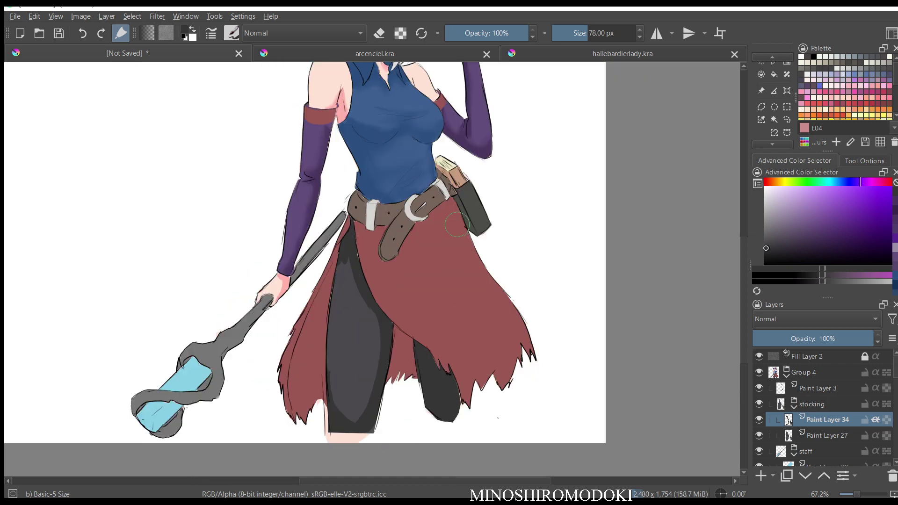
Soften the stocking shadows with the Blender Blur brush enlarged to 63 px.
right_click(445, 237)
click(349, 242)
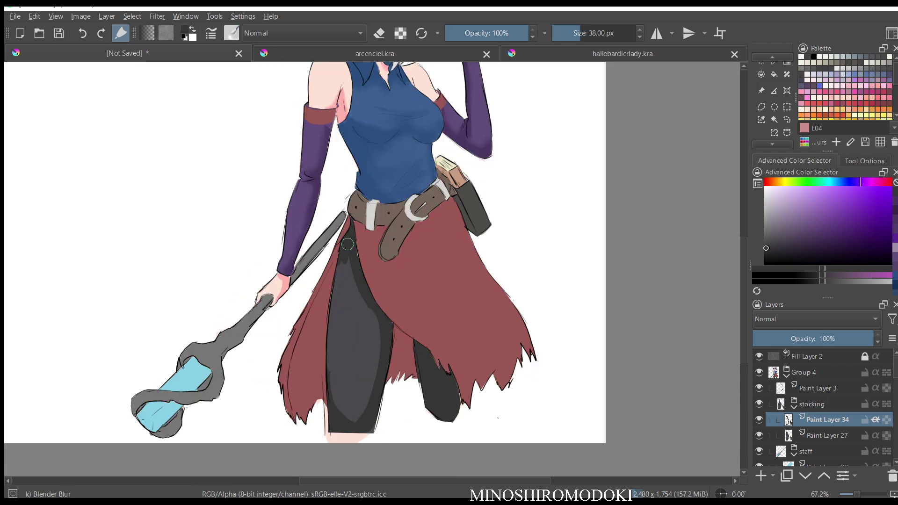
key(bracketright)
key(bracketright)
key(bracketright)
mouse_move(373, 386)
mouse_down()
mouse_move(377, 362)
mouse_move(335, 403)
mouse_up()
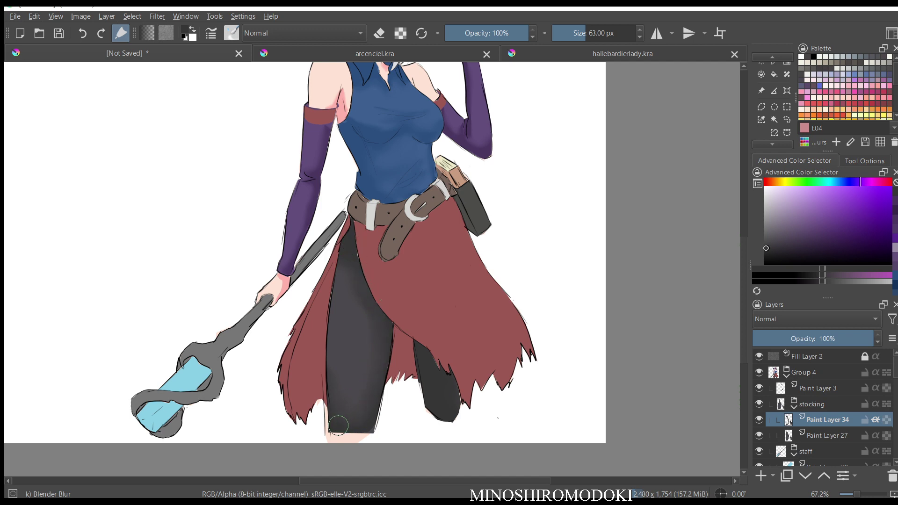
Check the stocking shading in mirrored view and at different magnifications.
key(m)
key(m)
mouse_move(366, 320)
mouse_down()
mouse_move(369, 234)
mouse_move(382, 324)
mouse_up()
drag(393, 356, 400, 294)
scroll(436, 281, down, 5)
scroll(436, 281, up, 2)
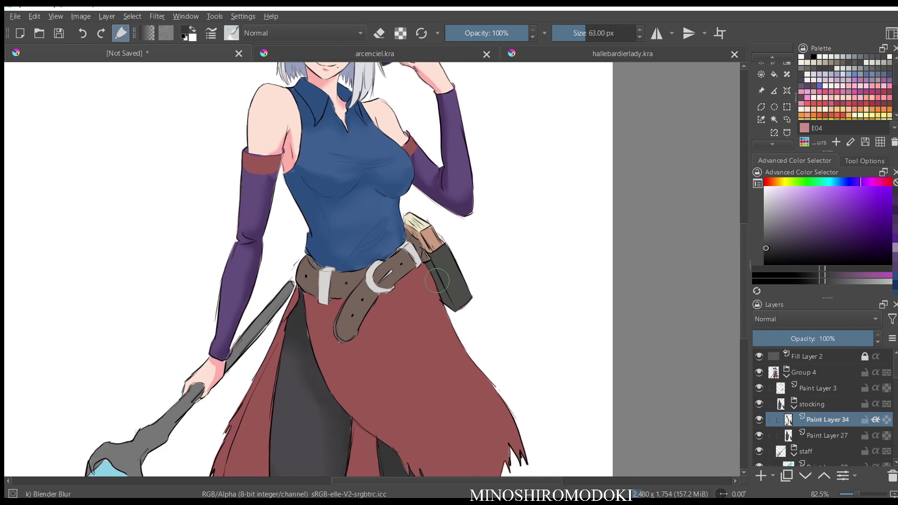
Select Paint Layer 10 in the clothing 2 group, toggling its visibility to identify the skirt's base colour.
scroll(823, 407, down, 3)
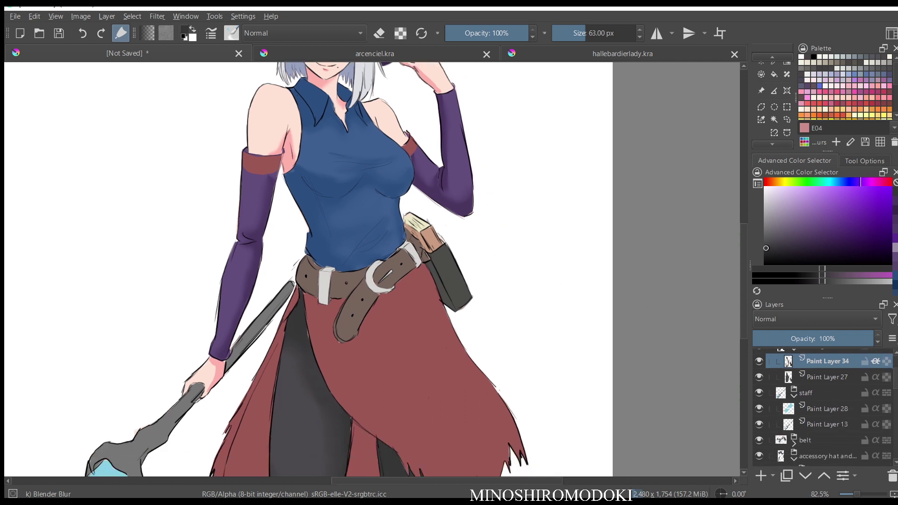
scroll(823, 406, down, 4)
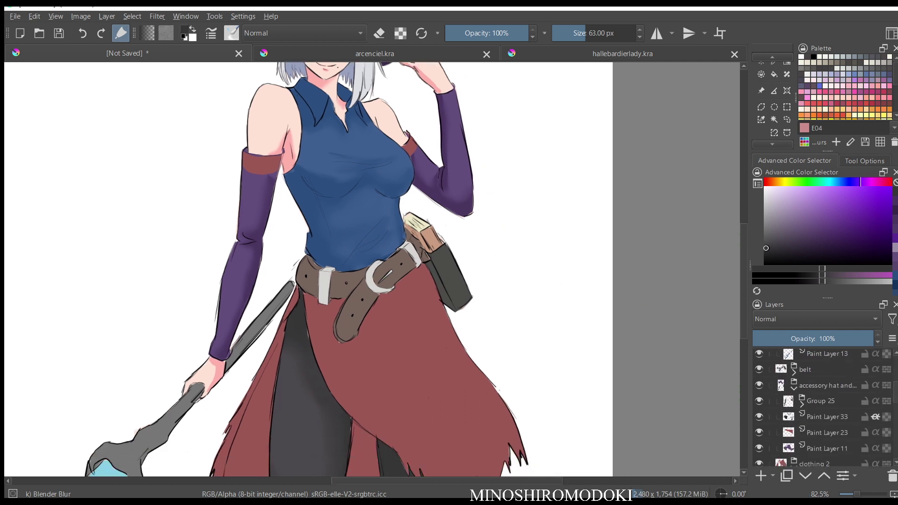
scroll(823, 407, down, 3)
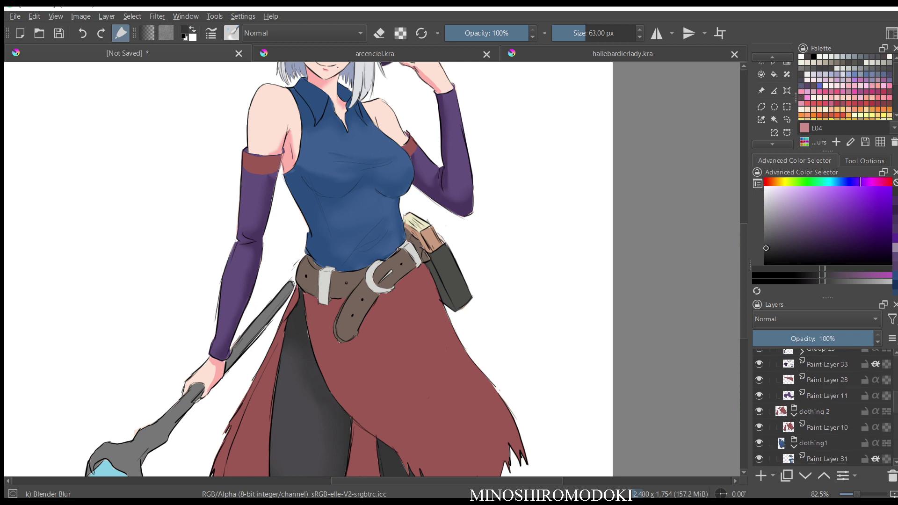
click(827, 427)
click(759, 427)
click(759, 427)
click(759, 427)
click(759, 427)
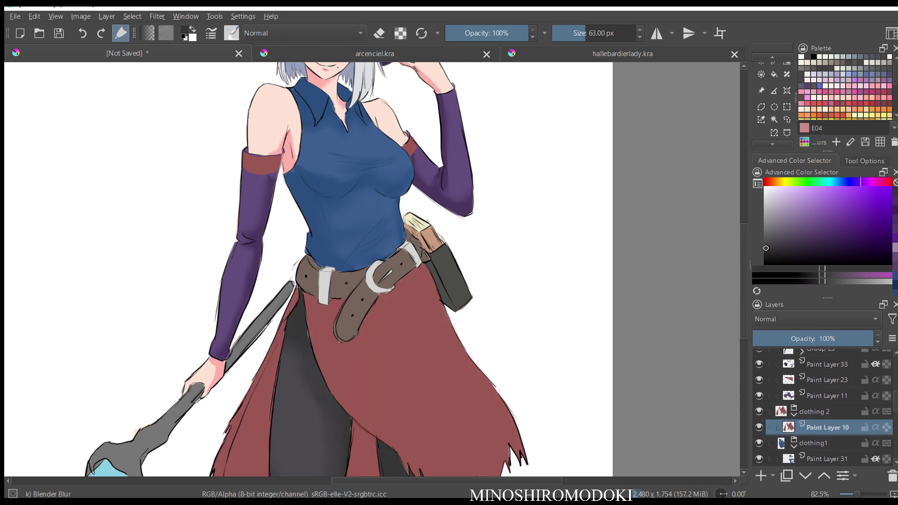
Sample the skirt's red, darken it, undo the stray blur stroke, and switch to the Basic-5 Size brush.
ctrl+click(430, 341)
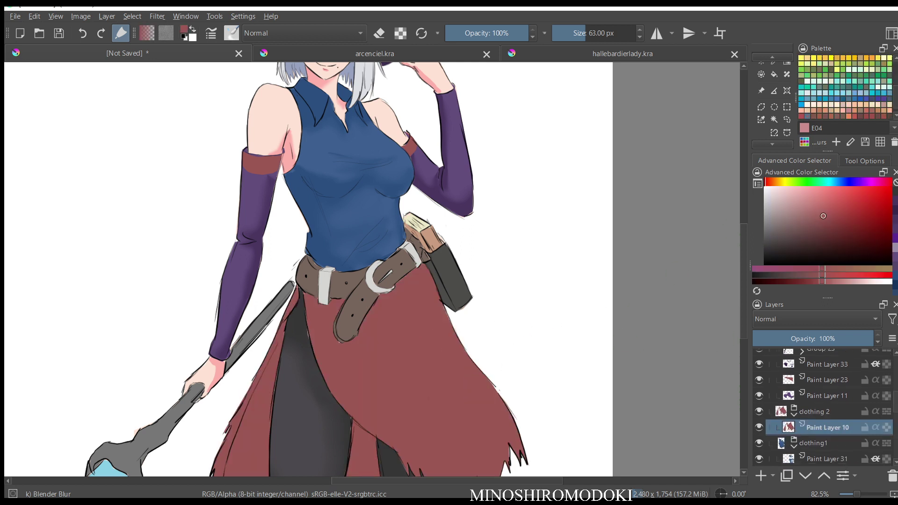
key(k)
key(k)
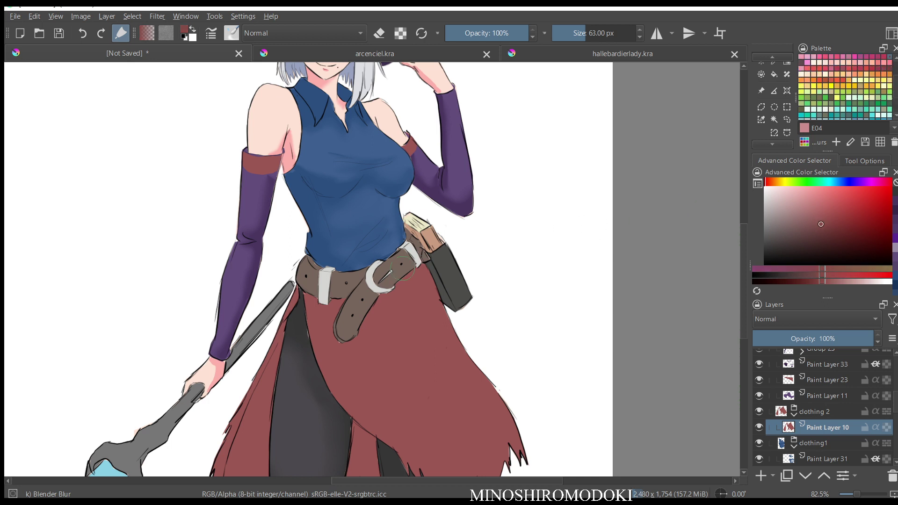
drag(410, 276, 415, 275)
key(ctrl+z)
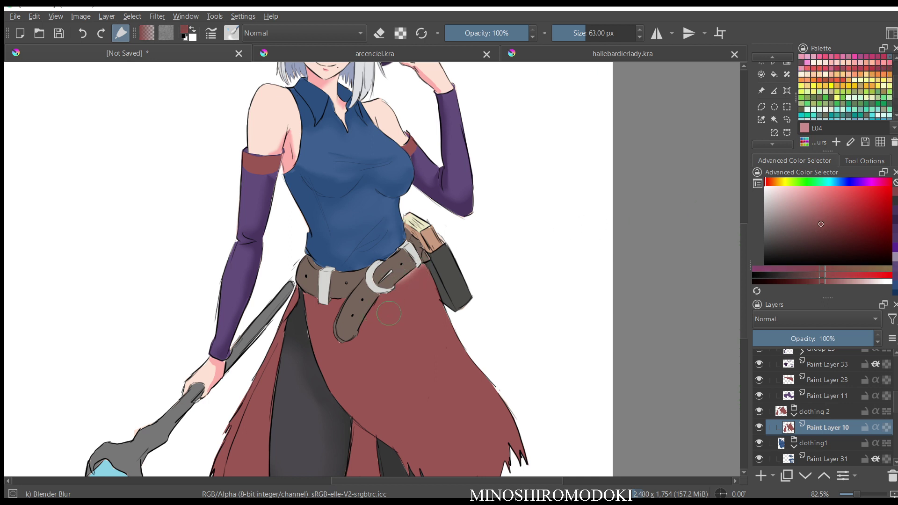
key(ctrl+z)
key(e)
right_click(393, 314)
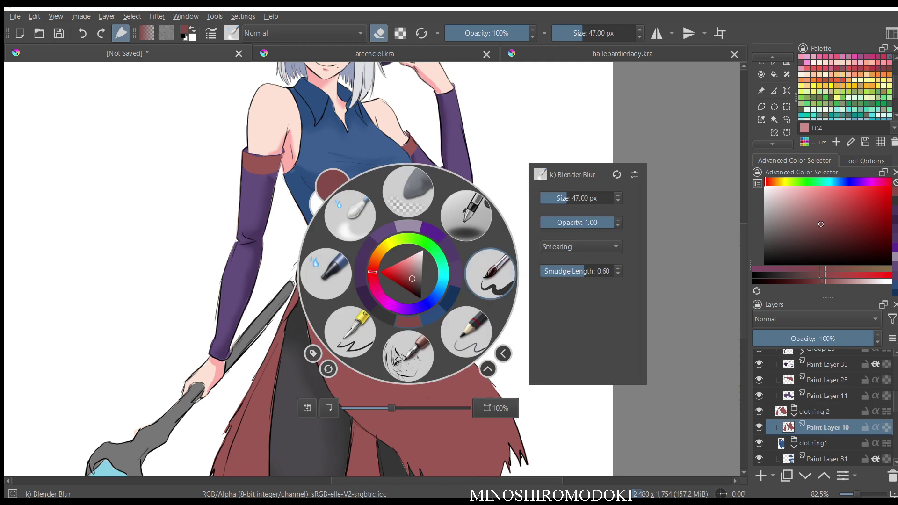
click(420, 253)
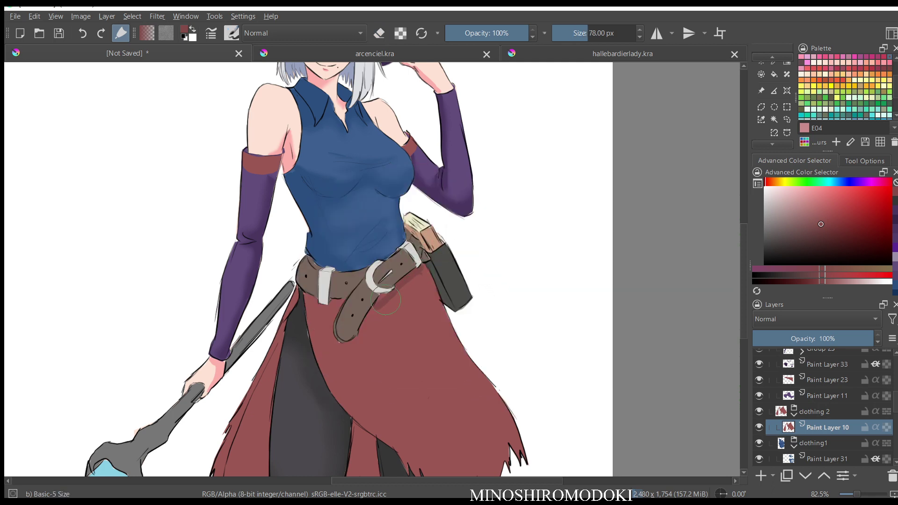
Try painting darker red shadows under the belt, across the skirt's front folds, and along its torn hem on Paint Layer 10.
drag(383, 296, 350, 346)
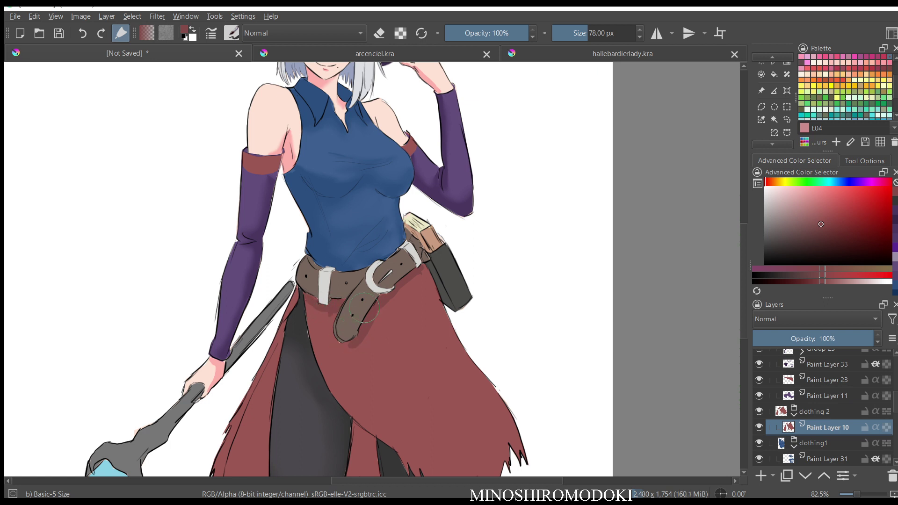
mouse_move(424, 327)
mouse_down()
mouse_move(395, 371)
mouse_move(381, 377)
mouse_move(443, 375)
mouse_up()
drag(459, 316, 346, 312)
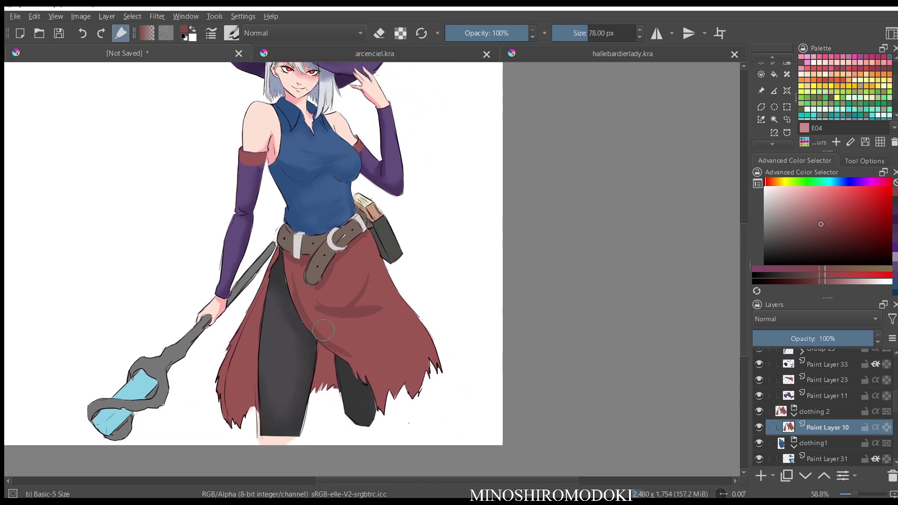
drag(371, 382, 391, 371)
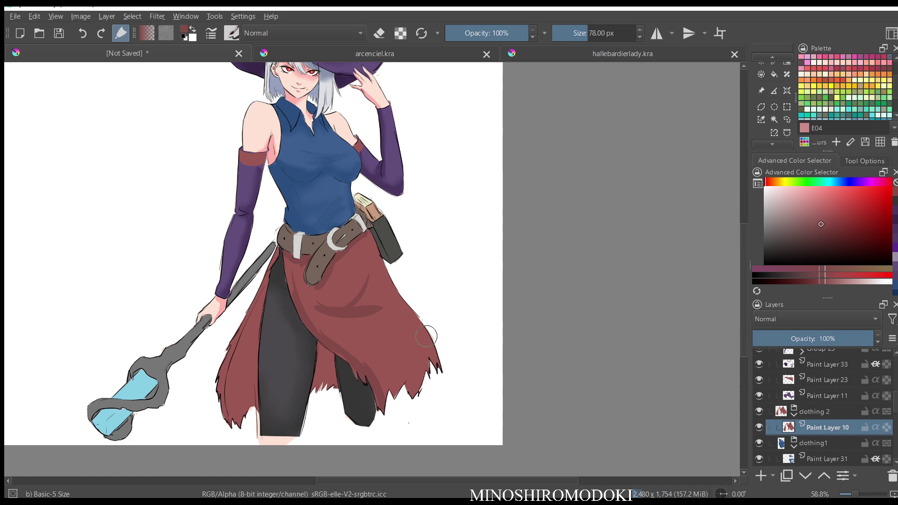
mouse_move(427, 336)
mouse_down()
mouse_move(416, 390)
mouse_move(423, 341)
mouse_move(390, 379)
mouse_up()
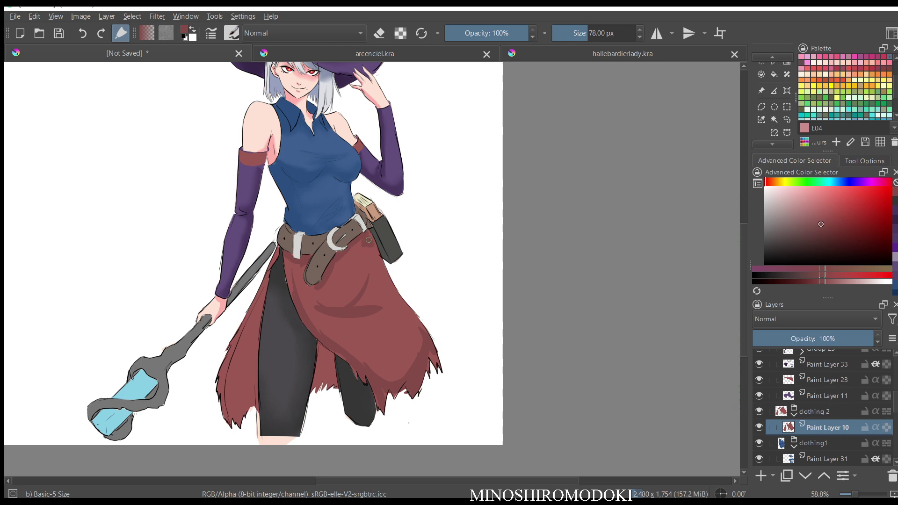
Try shading the skirt's rear panel beside the staff and the cloth between the legs, checking the drawing in mirrored view.
key(m)
key(m)
mouse_move(263, 300)
mouse_down()
mouse_move(228, 424)
mouse_move(238, 349)
mouse_move(235, 419)
mouse_move(255, 317)
mouse_move(244, 380)
mouse_up()
mouse_move(253, 327)
mouse_down()
mouse_move(251, 405)
mouse_move(251, 386)
mouse_up()
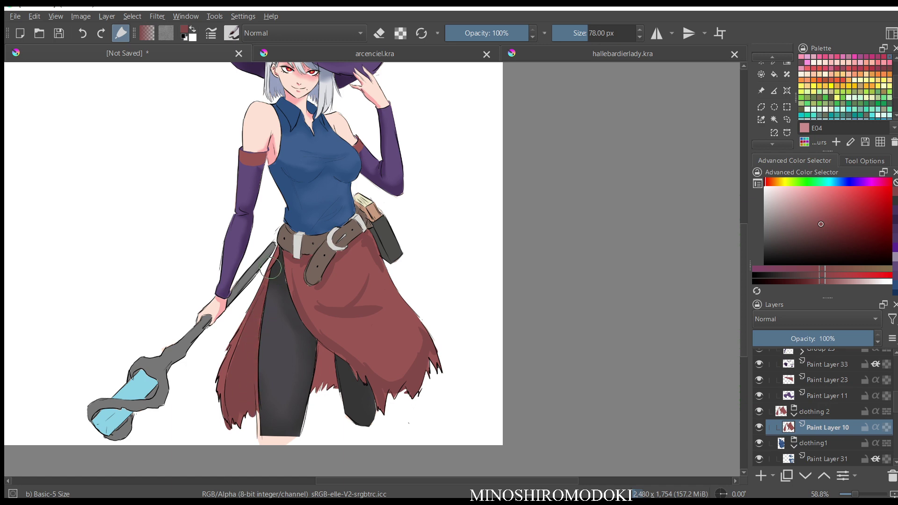
mouse_move(322, 346)
mouse_down()
mouse_move(313, 394)
mouse_move(327, 391)
mouse_up()
key(m)
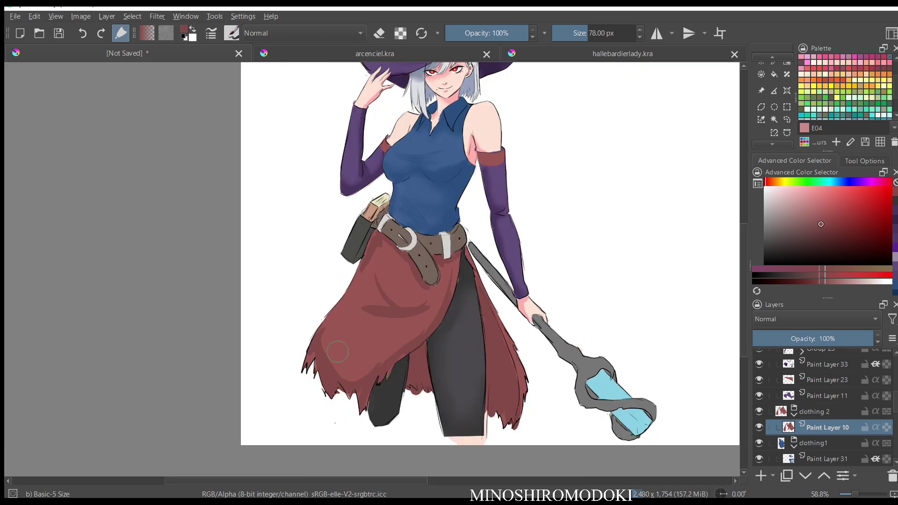
key(m)
Undo the stray mark on the skirt's front and try filling the cloth between the legs with shadow.
drag(388, 337, 387, 304)
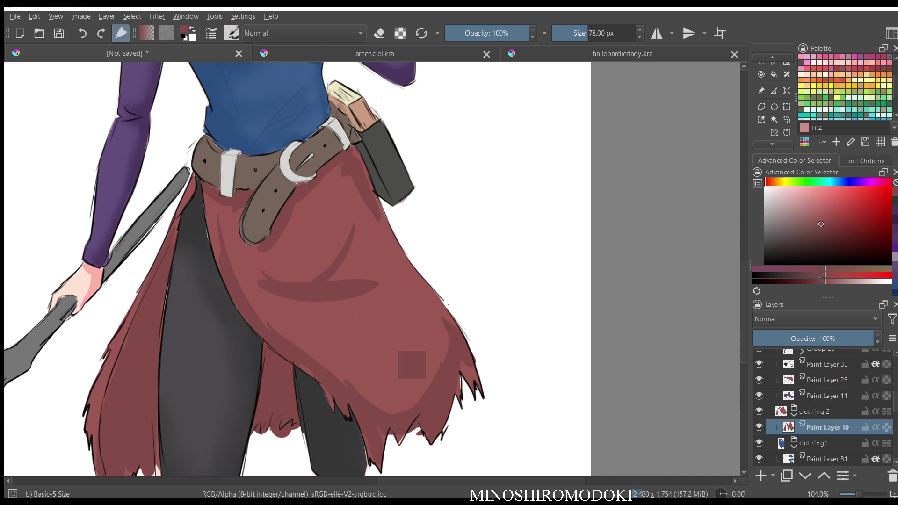
key(ctrl+z)
drag(269, 355, 260, 411)
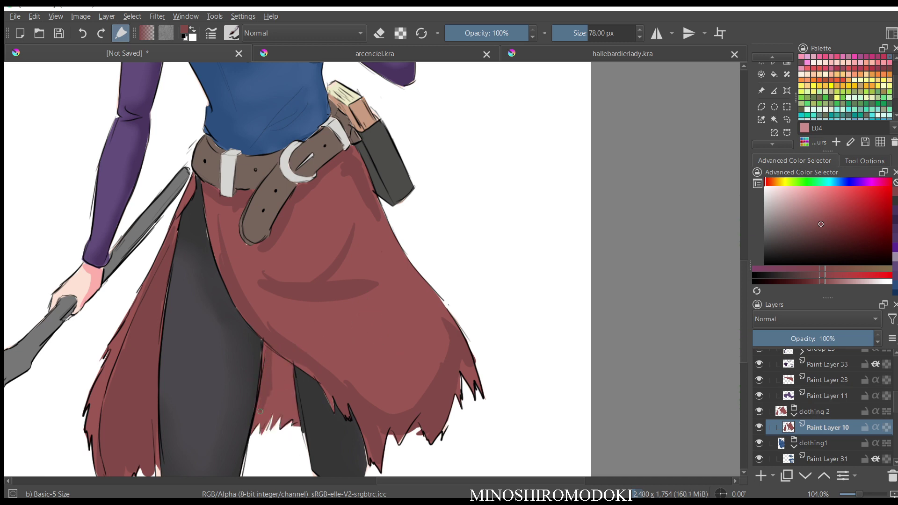
drag(273, 373, 264, 421)
drag(270, 351, 276, 408)
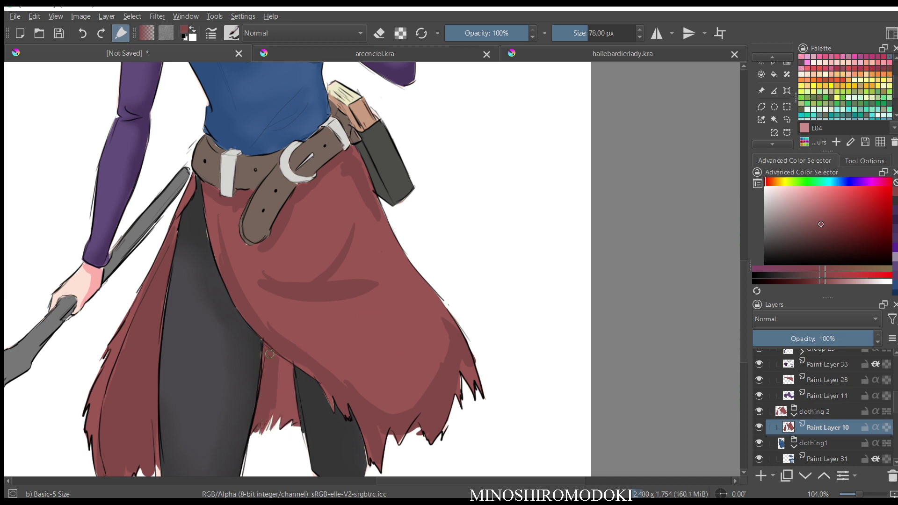
mouse_move(269, 354)
mouse_down()
mouse_move(285, 369)
mouse_move(276, 415)
mouse_move(283, 379)
mouse_move(285, 408)
mouse_move(288, 387)
mouse_move(296, 408)
mouse_up()
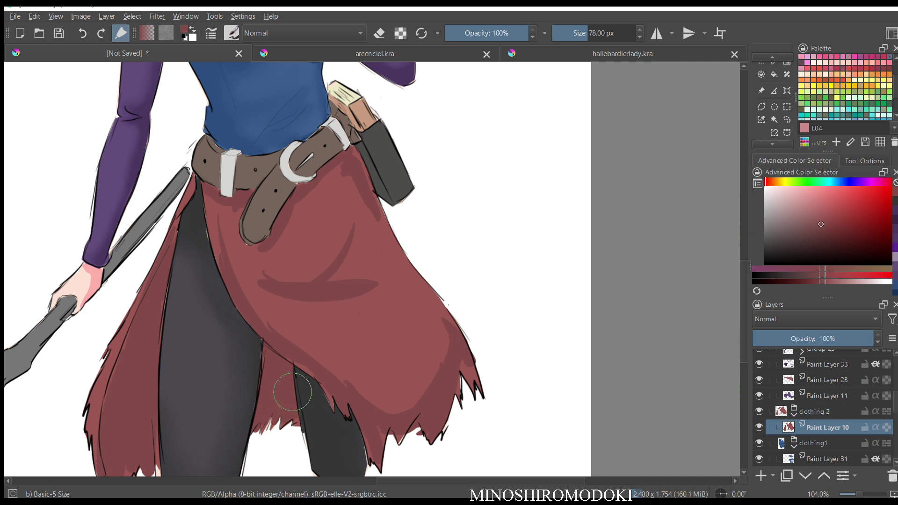
Undo all the skirt shadow strokes painted on Paint Layer 10.
key(ctrl+z)
key(ctrl+z)
key(ctrl+z)
key(ctrl+z)
key(ctrl+z)
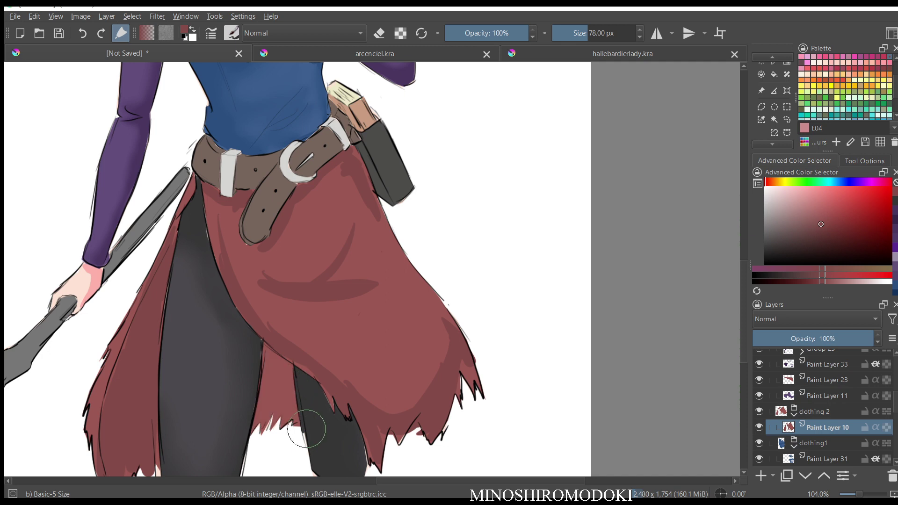
key(ctrl+z)
key(ctrl+z)
key(ctrl+z)
key(ctrl+z)
key(ctrl+z)
key(ctrl+z)
key(ctrl+z)
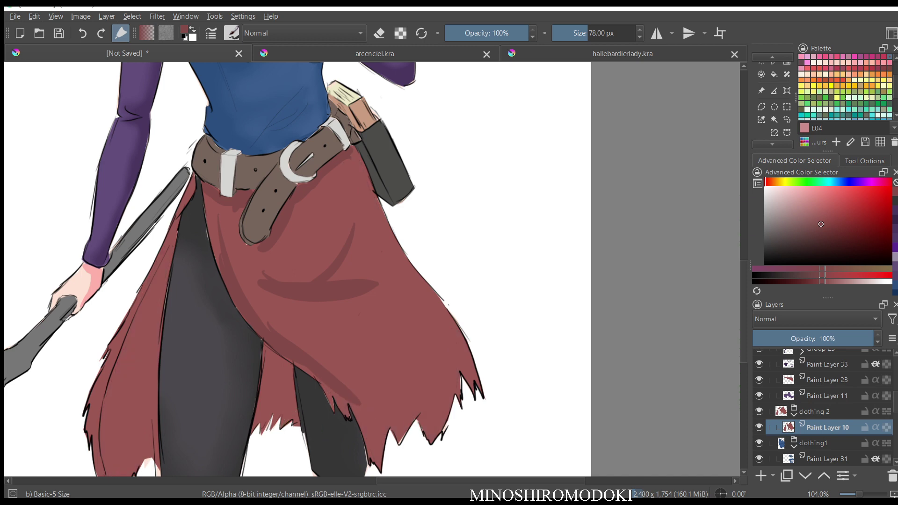
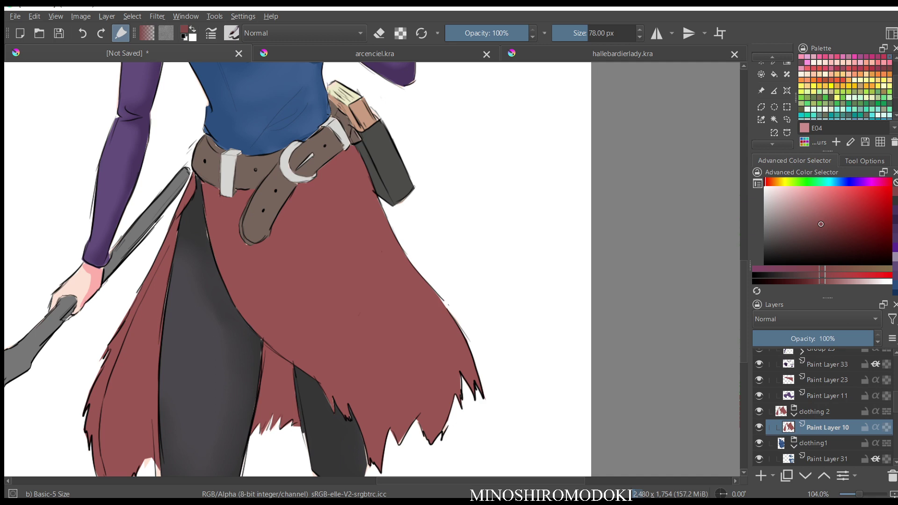
Add an alpha-inheriting paint layer above Paint Layer 10, start the shadow under the belt, and darken the red further.
key(Insert)
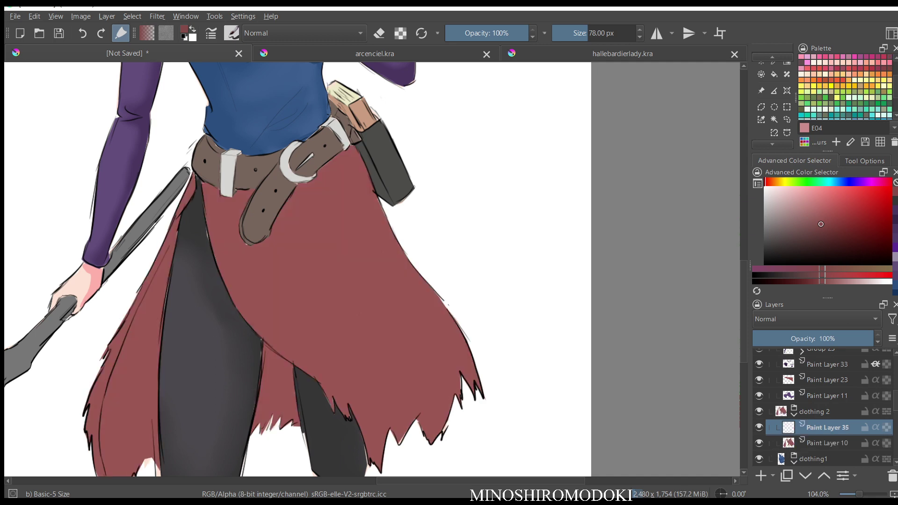
drag(203, 189, 254, 195)
mouse_move(323, 188)
mouse_down()
mouse_move(274, 224)
mouse_move(340, 159)
mouse_up()
drag(821, 224, 825, 227)
Paint dark red shadows under the belt strap, across the front folds and edge, and over the rear cloth with the 78 px brush.
mouse_move(364, 184)
mouse_down()
mouse_move(356, 149)
mouse_move(286, 211)
mouse_move(295, 194)
mouse_move(262, 241)
mouse_up()
mouse_move(205, 186)
mouse_down()
mouse_move(239, 195)
mouse_move(241, 215)
mouse_move(261, 236)
mouse_move(336, 266)
mouse_move(351, 281)
mouse_move(295, 304)
mouse_up()
mouse_move(264, 332)
mouse_down()
mouse_move(344, 416)
mouse_move(337, 388)
mouse_move(375, 456)
mouse_move(383, 426)
mouse_move(400, 432)
mouse_move(462, 405)
mouse_move(422, 397)
mouse_up()
mouse_move(264, 348)
mouse_down()
mouse_move(255, 422)
mouse_move(276, 358)
mouse_move(270, 402)
mouse_move(286, 427)
mouse_move(291, 415)
mouse_move(295, 422)
mouse_move(266, 357)
mouse_up()
drag(170, 248, 120, 409)
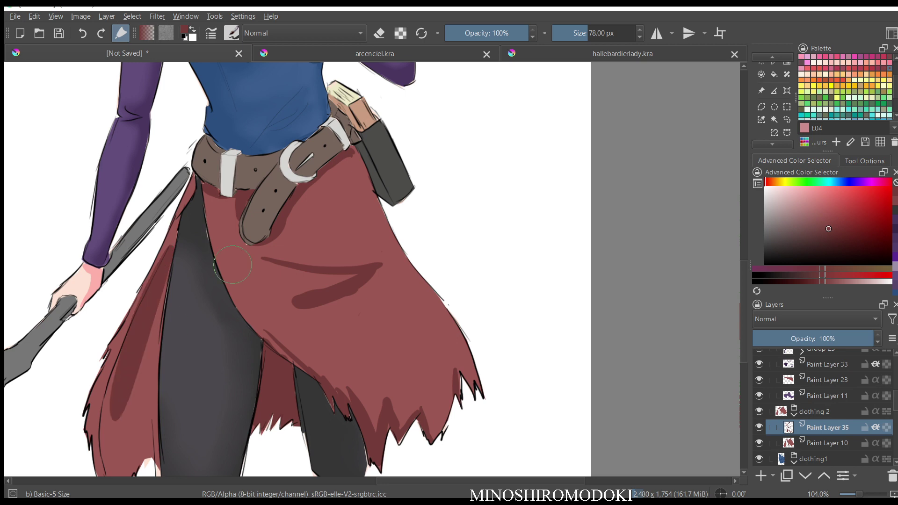
Try extending the shadow over the skirt's rear panel beside the front stocking, and undo those strokes.
scroll(243, 255, up, 1)
scroll(248, 243, down, 2)
drag(176, 285, 154, 386)
drag(155, 355, 158, 402)
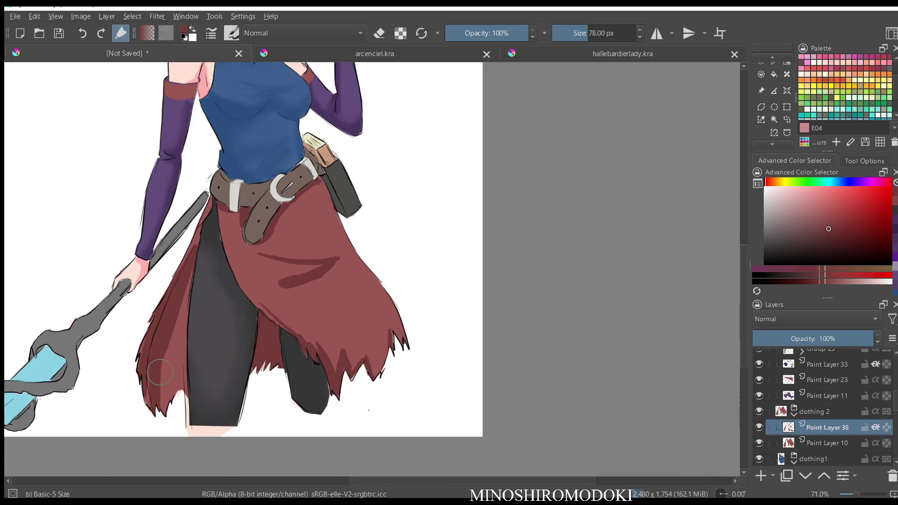
key(ctrl+z)
key(ctrl+z)
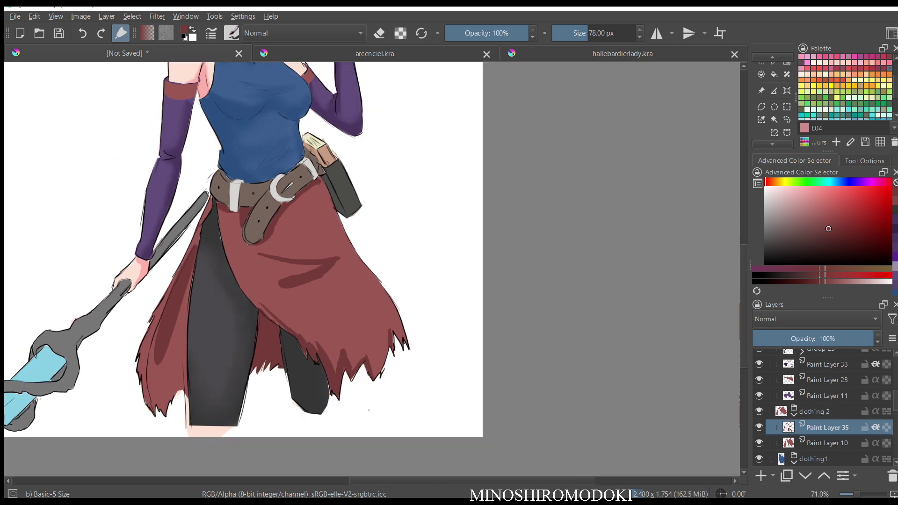
Fill the skirt's rear panel beside the front stocking with dark red shadow and check it in mirrored view.
drag(195, 242, 158, 388)
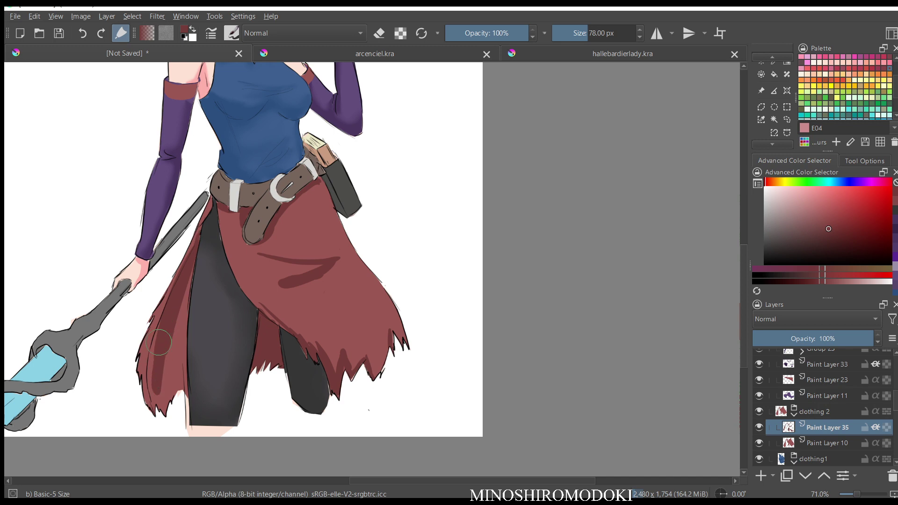
mouse_move(161, 332)
mouse_down()
mouse_move(152, 395)
mouse_move(161, 412)
mouse_up()
drag(184, 290, 162, 409)
drag(193, 267, 177, 393)
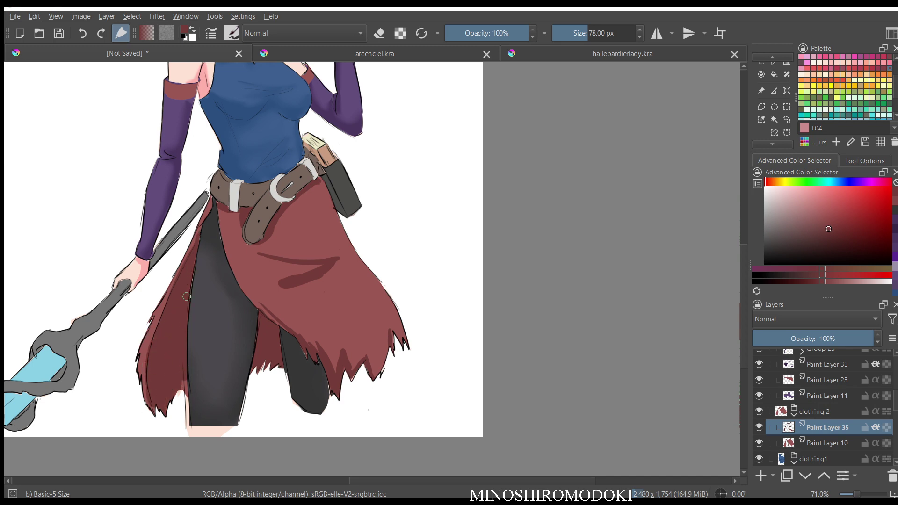
drag(192, 356, 174, 388)
key(m)
key(m)
Paint a dark red shadow down the skirt's hip edge beneath the book and check it in mirrored view.
drag(383, 186, 389, 164)
drag(389, 163, 402, 197)
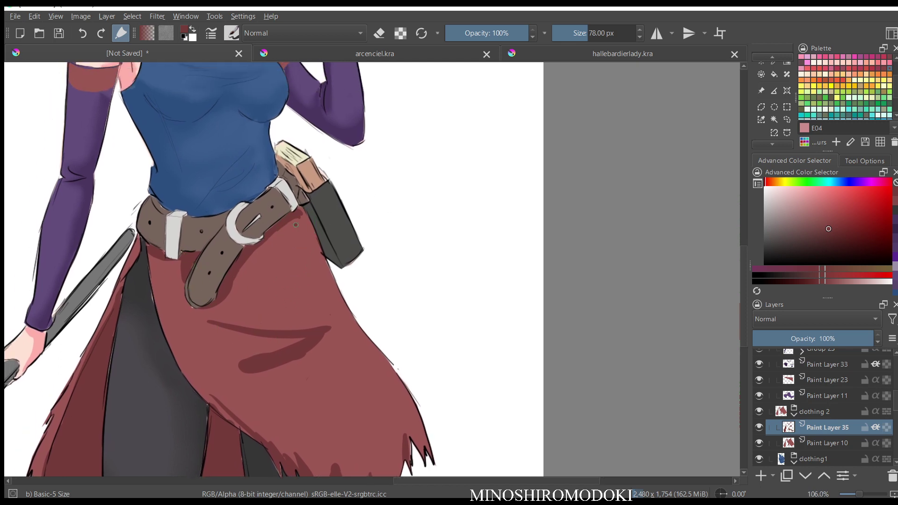
drag(295, 224, 333, 289)
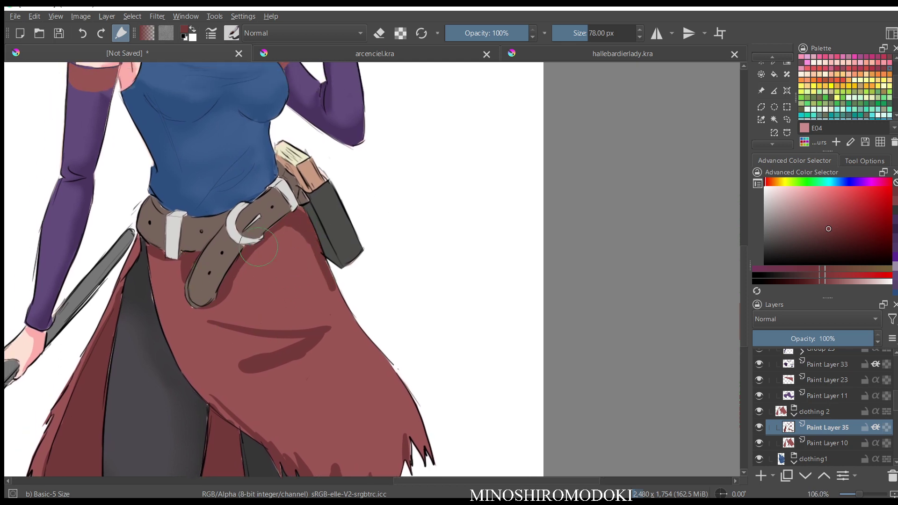
key(m)
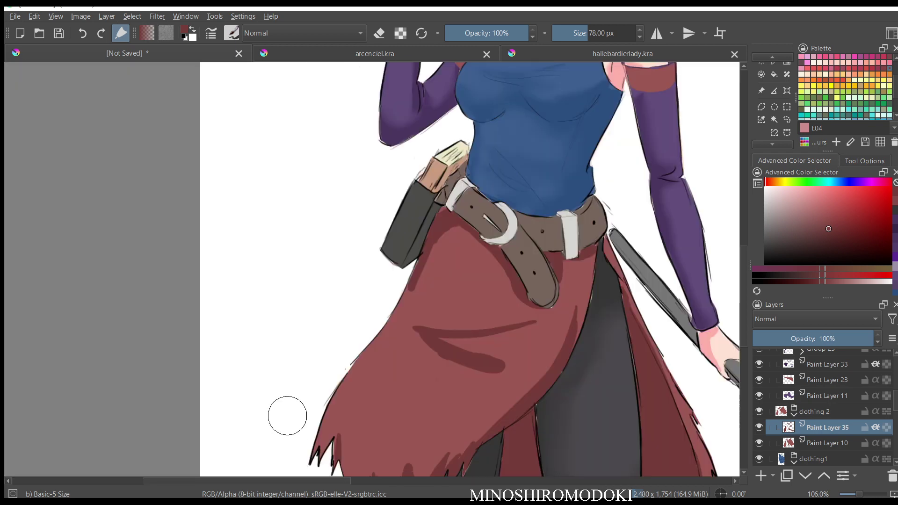
key(m)
Soften the skirt's fold, belt, hip and edge shadows with the Blender Blur brush at 47 px.
drag(372, 296, 400, 368)
drag(345, 211, 365, 258)
right_click(369, 239)
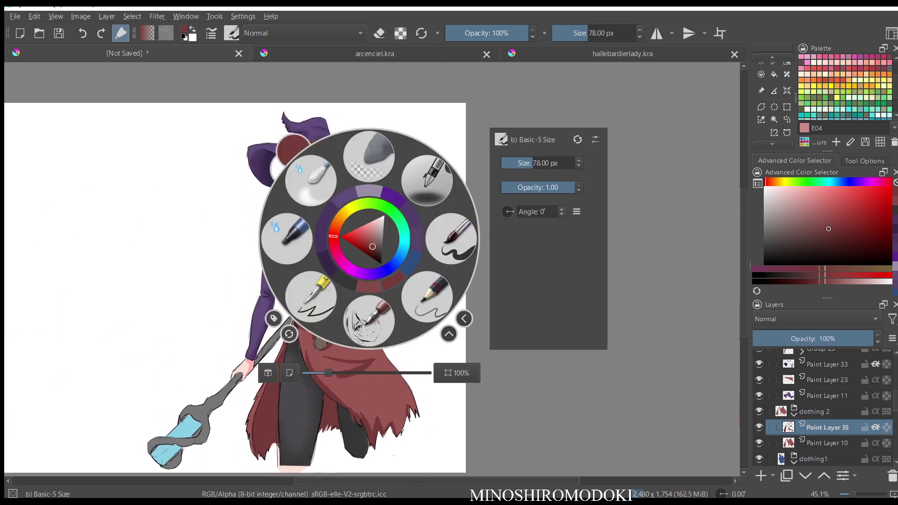
click(328, 186)
drag(348, 372, 330, 241)
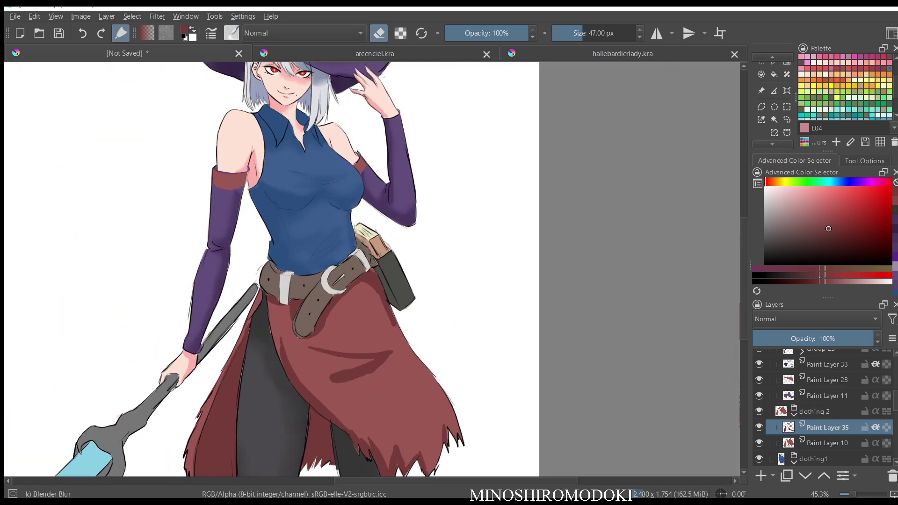
scroll(365, 347, up, 1)
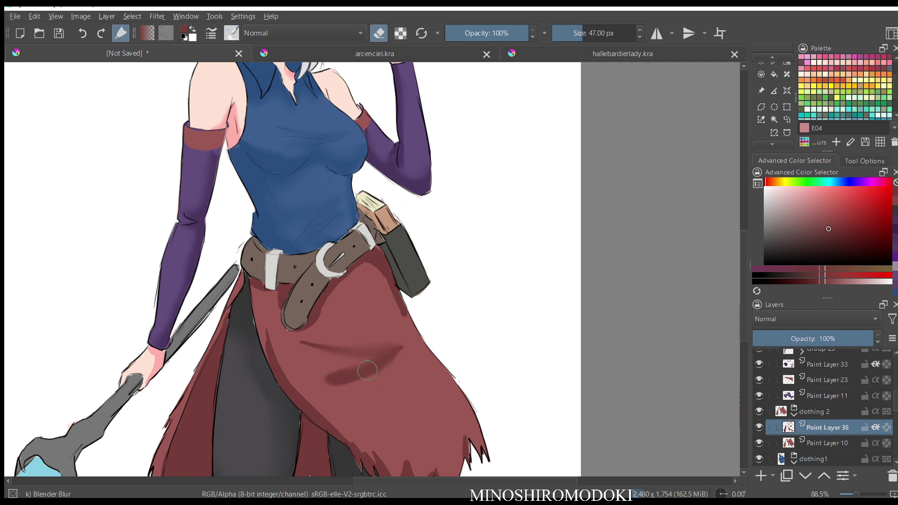
drag(407, 361, 357, 377)
mouse_move(391, 282)
mouse_down()
mouse_move(398, 309)
mouse_move(368, 262)
mouse_move(318, 319)
mouse_move(328, 302)
mouse_move(282, 323)
mouse_move(280, 293)
mouse_move(259, 289)
mouse_move(311, 402)
mouse_move(271, 349)
mouse_move(315, 404)
mouse_up()
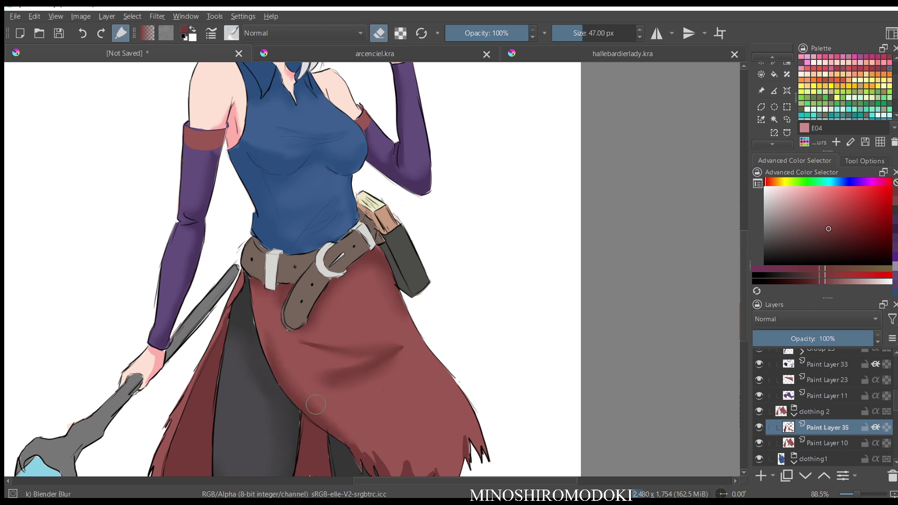
mouse_move(381, 464)
mouse_down()
mouse_move(352, 409)
mouse_move(319, 281)
mouse_up()
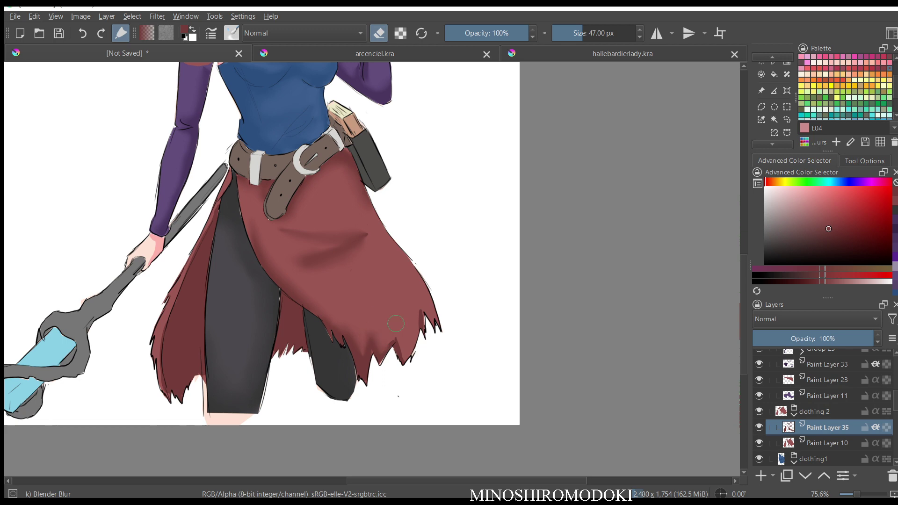
Examine the blended skirt shading in mirrored view and against the whole figure.
key(m)
key(m)
key(m)
key(m)
scroll(366, 211, down, 5)
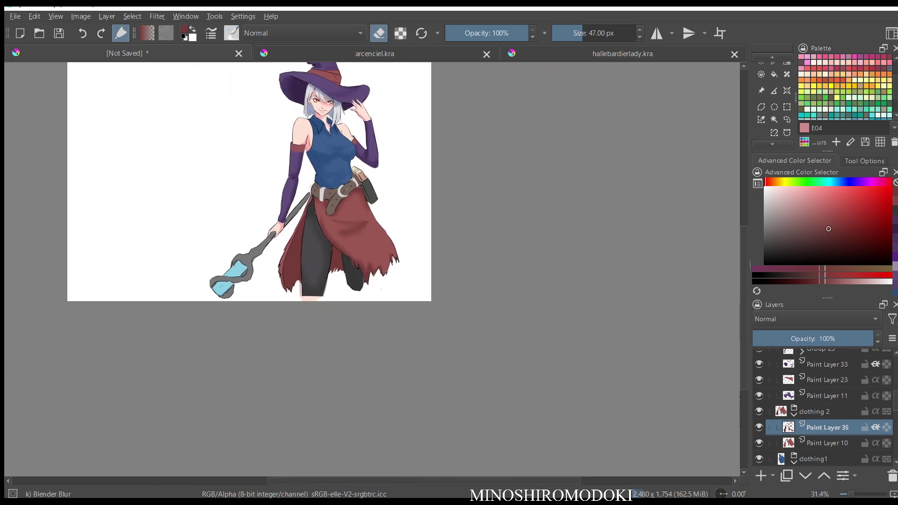
scroll(366, 210, up, 5)
drag(325, 184, 330, 249)
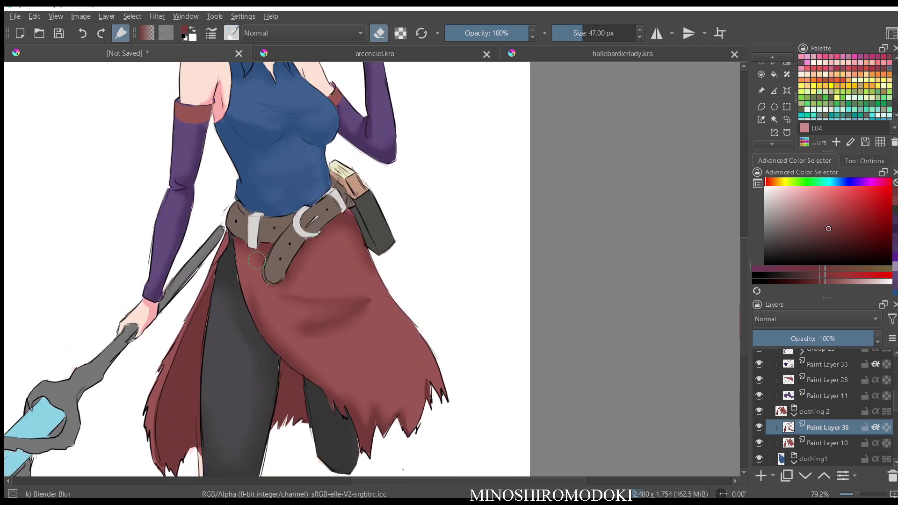
key(m)
key(m)
scroll(322, 210, down, 4)
scroll(321, 210, up, 3)
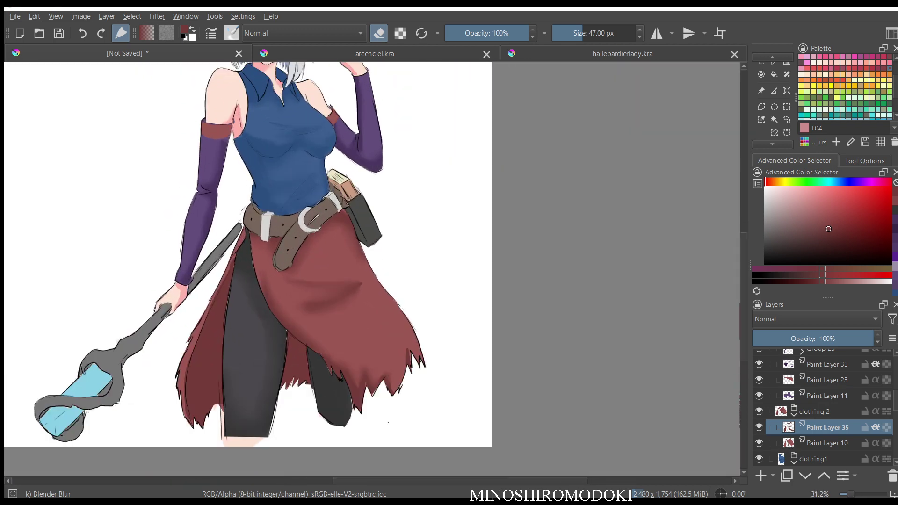
scroll(344, 197, up, 1)
key(m)
key(m)
scroll(353, 273, down, 4)
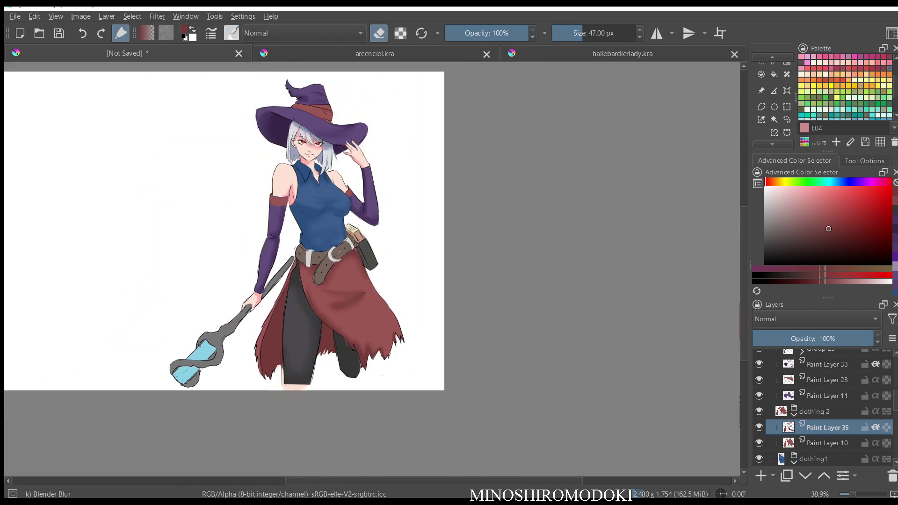
drag(410, 217, 420, 253)
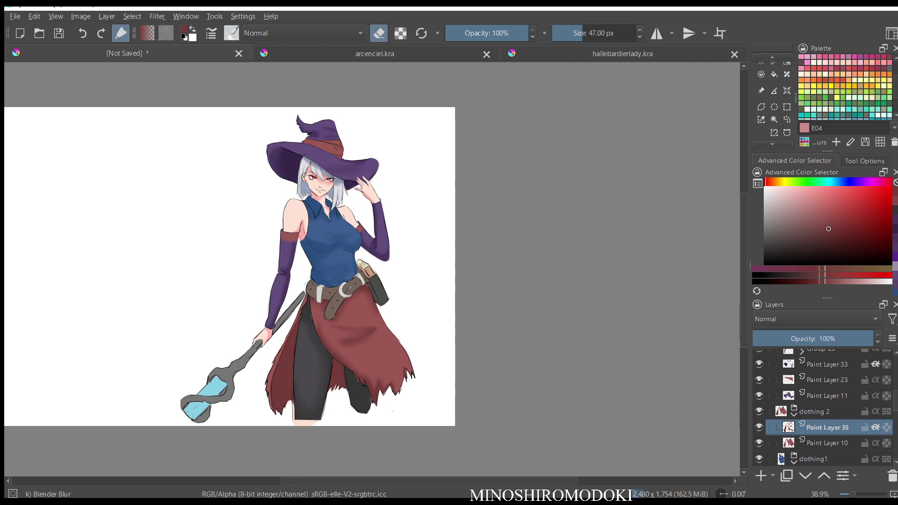
Expand the belt group, select Paint Layer 21 in Group 22, and toggle its visibility to identify its contents.
scroll(824, 407, down, 6)
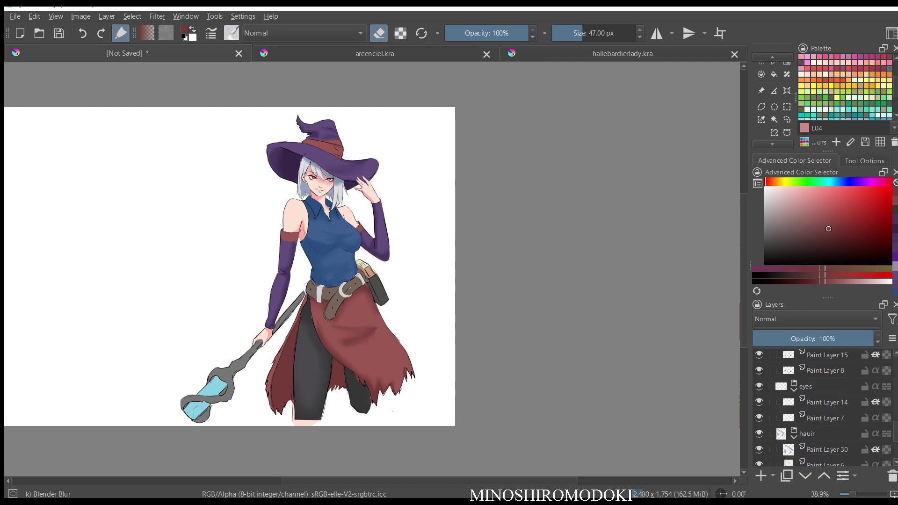
scroll(314, 336, up, 4)
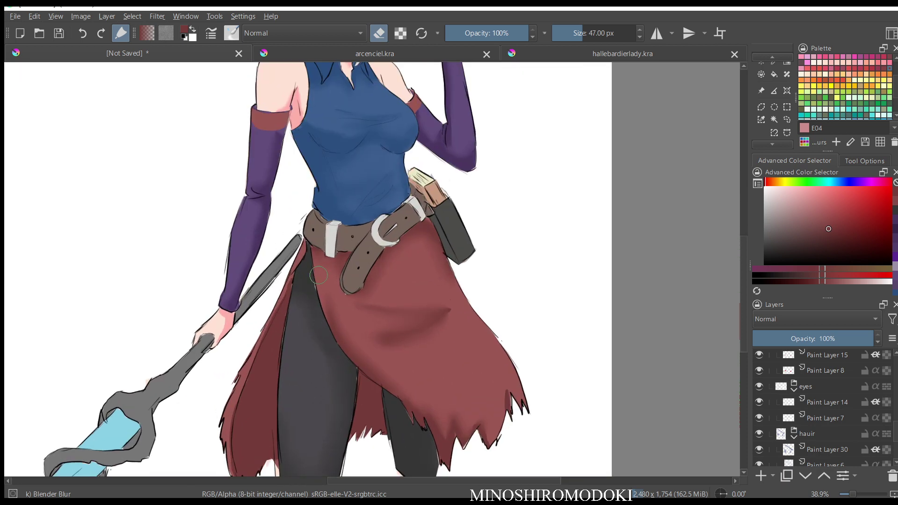
drag(391, 207, 362, 347)
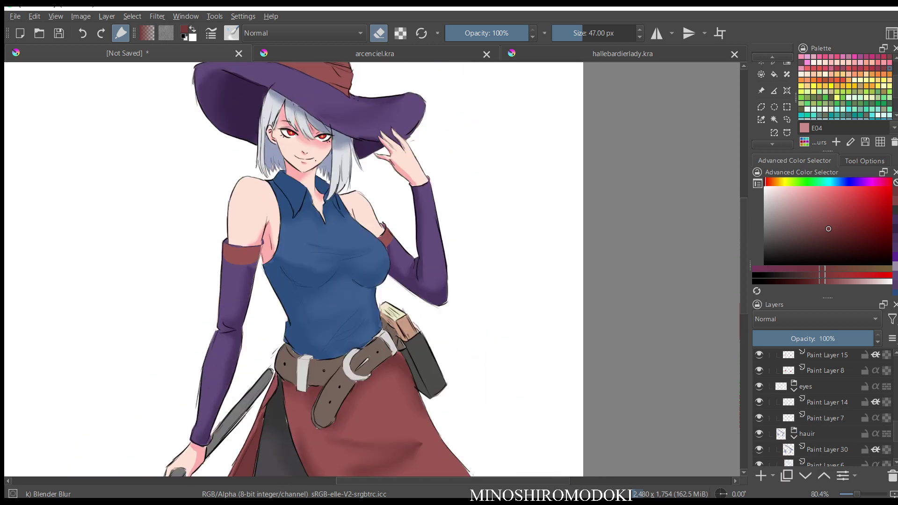
scroll(823, 407, down, 8)
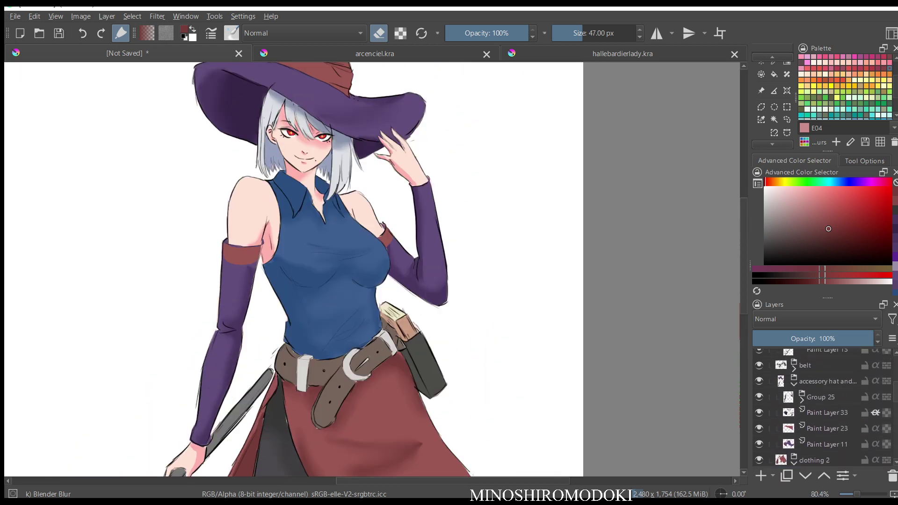
scroll(823, 407, up, 1)
click(821, 410)
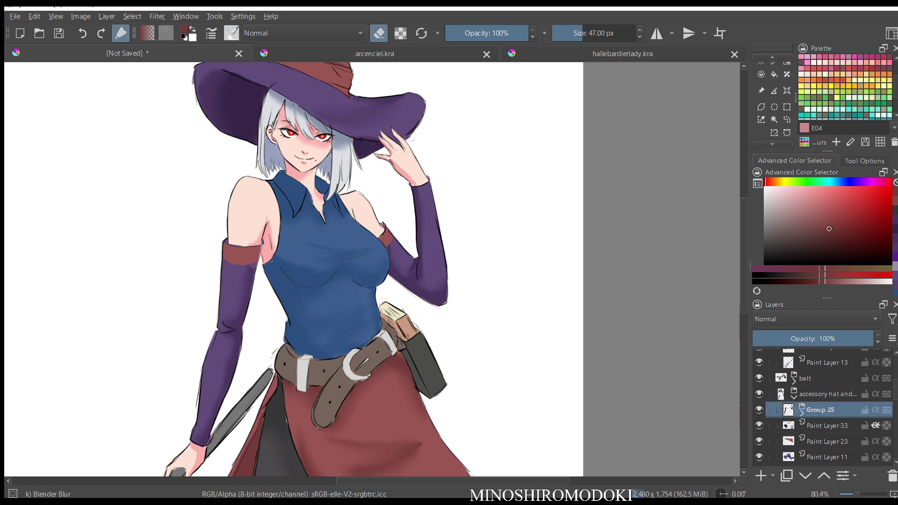
click(793, 381)
click(821, 393)
click(834, 409)
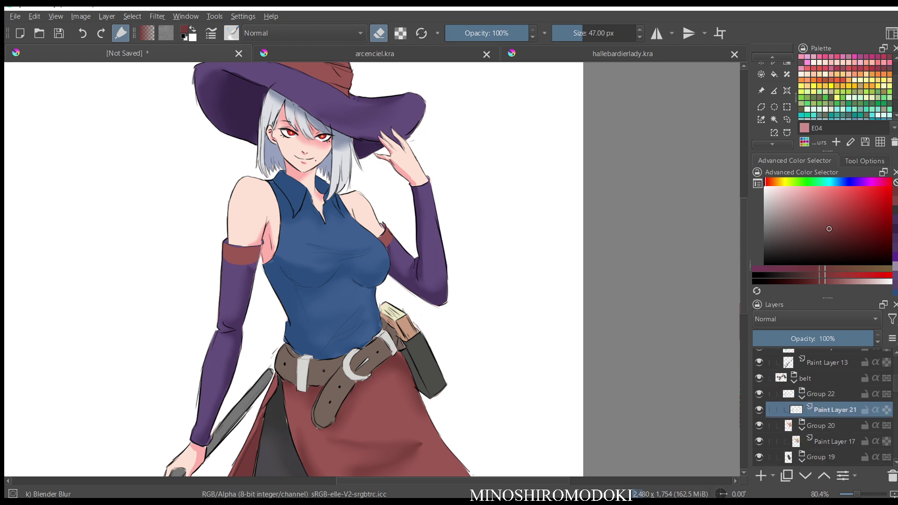
click(759, 409)
click(759, 410)
Sample the belt loop's light grey, darken it, and add an alpha-inheriting paint layer above Paint Layer 21.
ctrl+click(304, 373)
key(e)
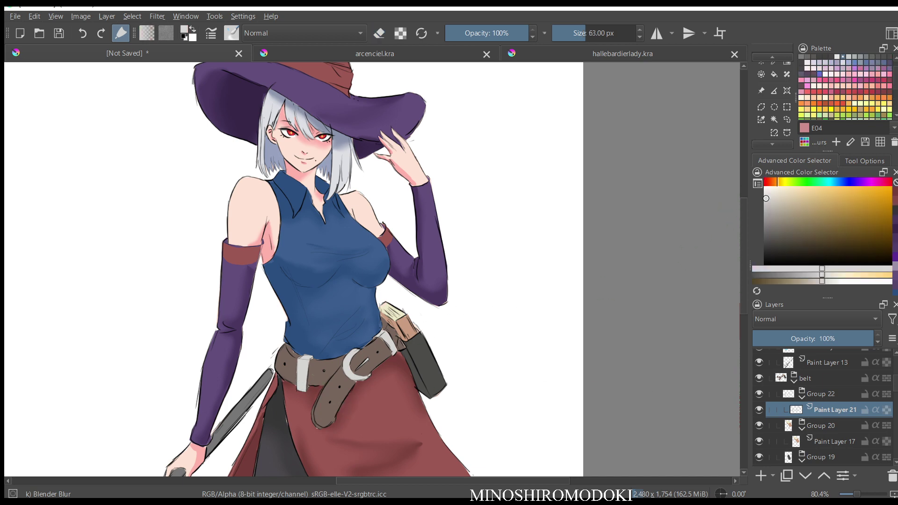
key(k)
key(k)
key(k)
key(k)
key(k)
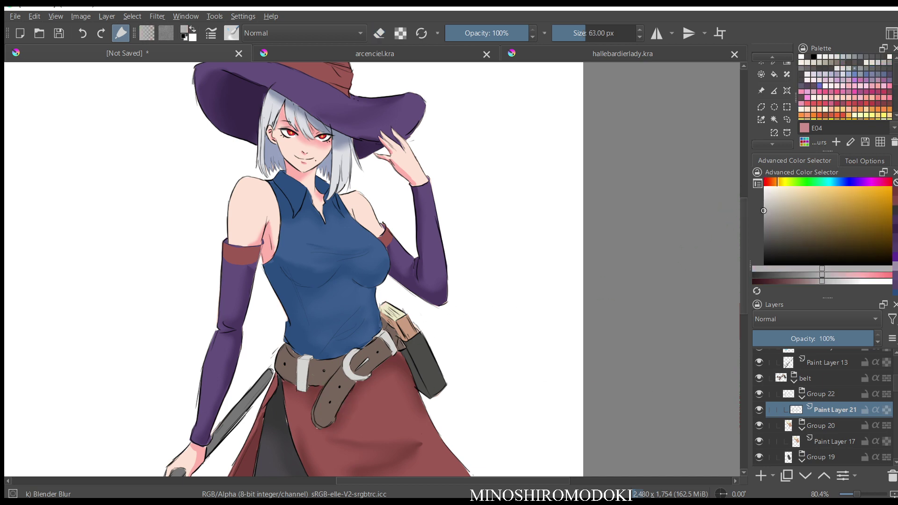
key(Insert)
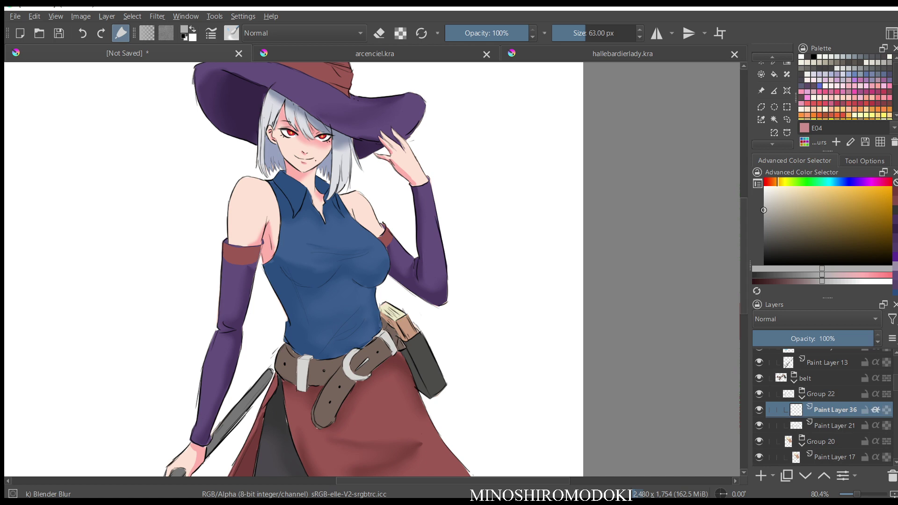
Paint grey shadows on the lower parts of both metal belt loops and the buckle with Basic-5 Size at 78 px.
drag(326, 355, 326, 304)
mouse_move(323, 382)
mouse_down()
mouse_move(320, 309)
mouse_move(274, 351)
mouse_up()
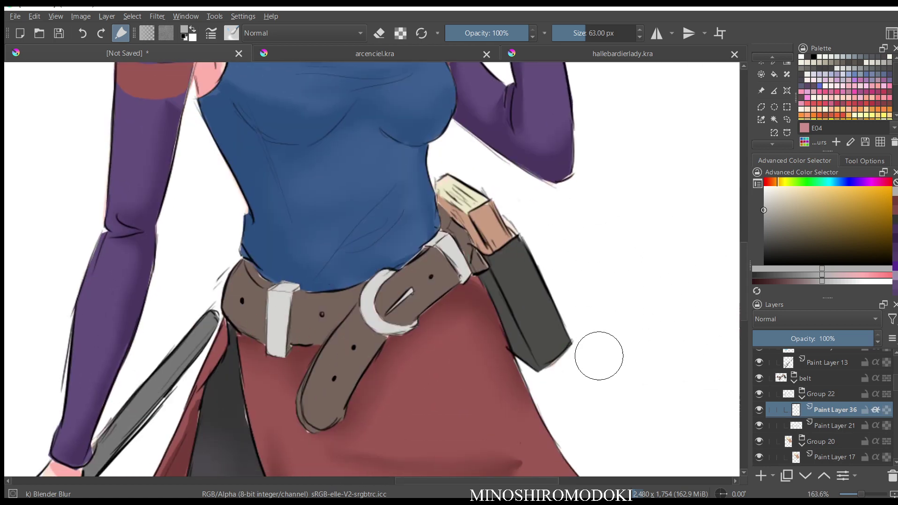
key(ctrl)
right_click(399, 333)
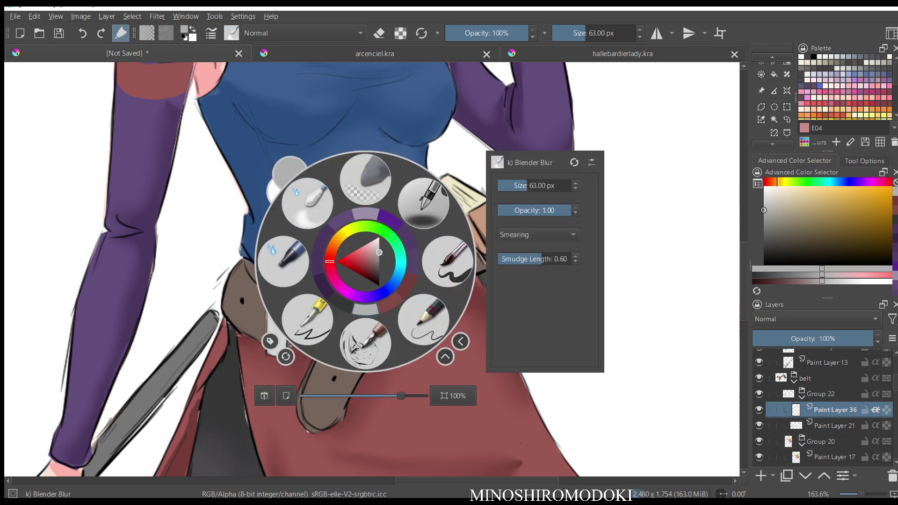
click(447, 261)
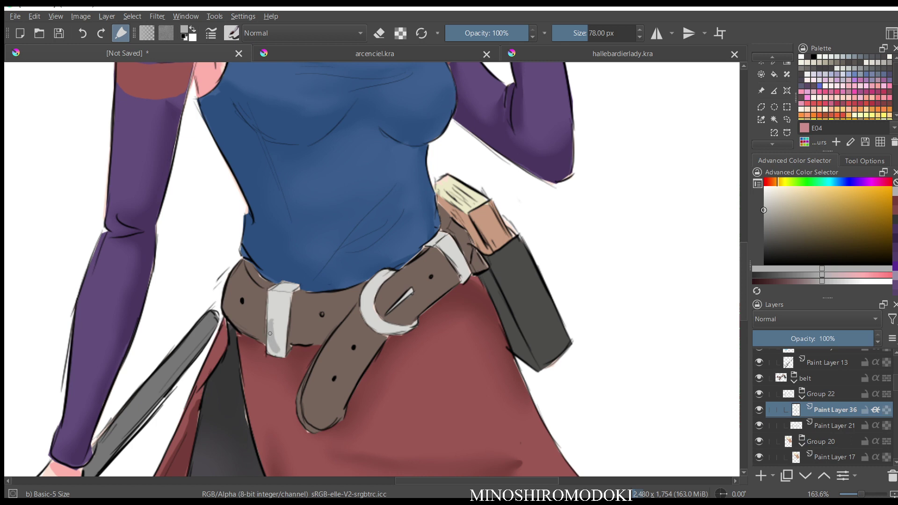
drag(270, 334, 275, 351)
mouse_move(379, 328)
mouse_down()
mouse_move(407, 329)
mouse_move(395, 335)
mouse_move(416, 325)
mouse_up()
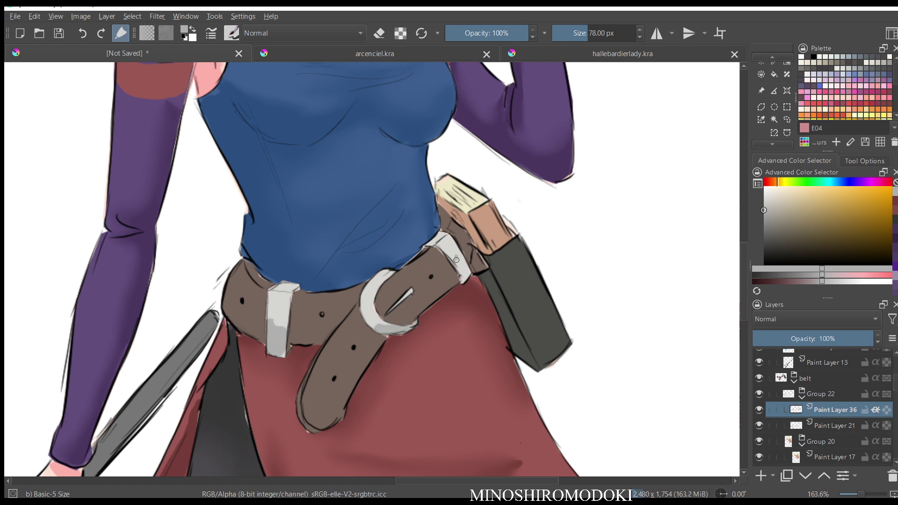
mouse_move(458, 261)
mouse_down()
mouse_move(464, 278)
mouse_move(440, 239)
mouse_up()
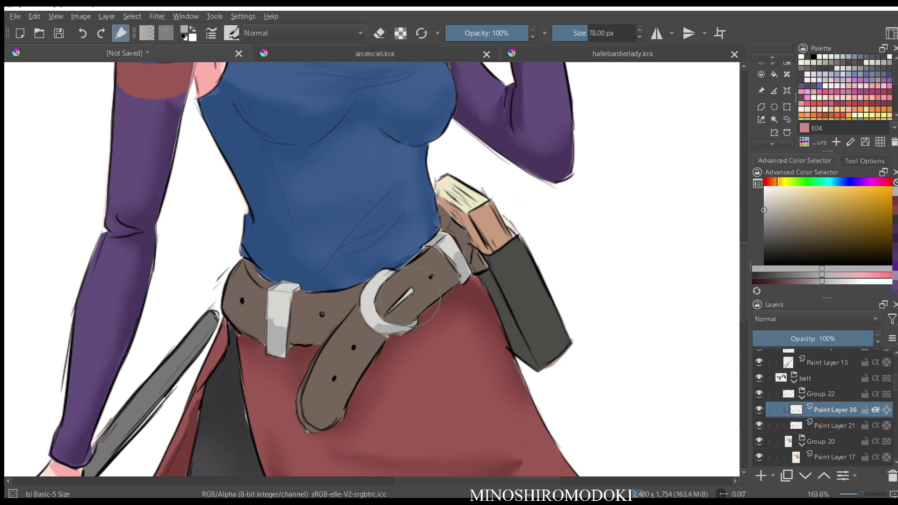
scroll(499, 243, down, 4)
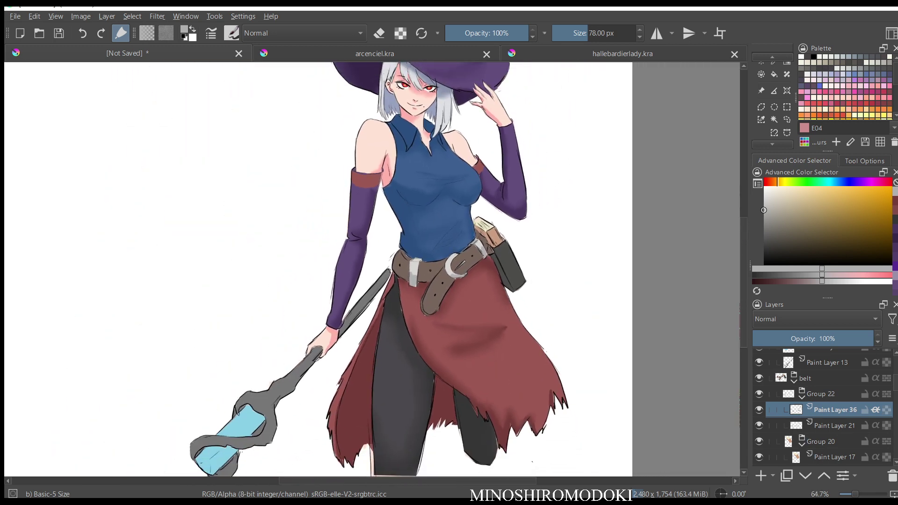
scroll(499, 243, up, 2)
scroll(736, 215, up, 2)
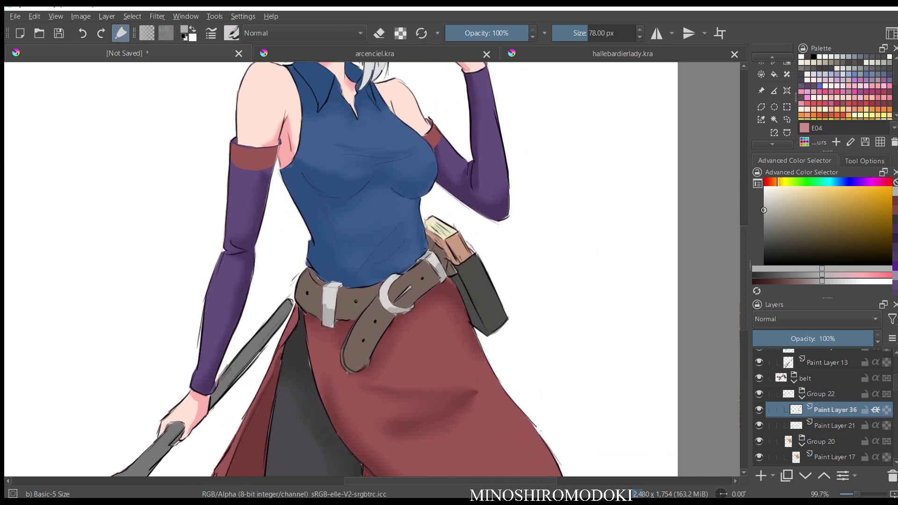
Lighten the colour to near white and paint highlights on the belt's metal loops and buckle.
key(l)
key(l)
key(l)
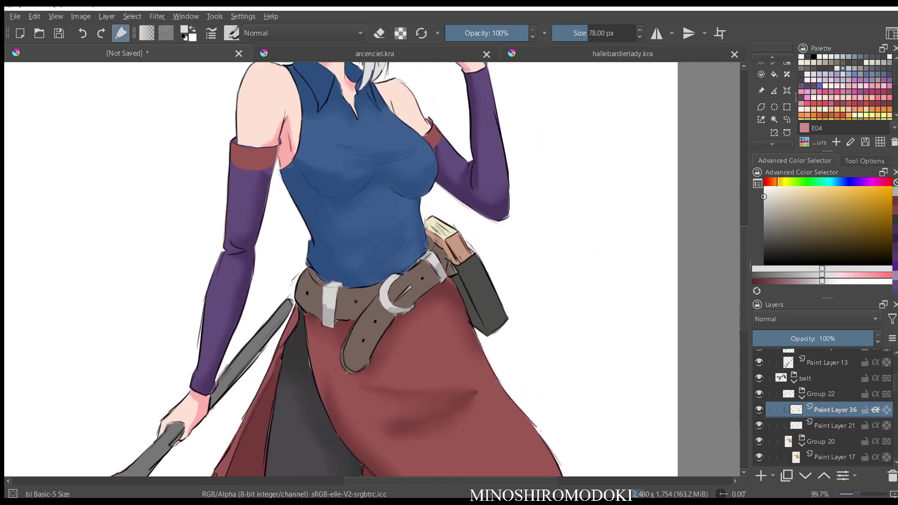
scroll(435, 317, up, 2)
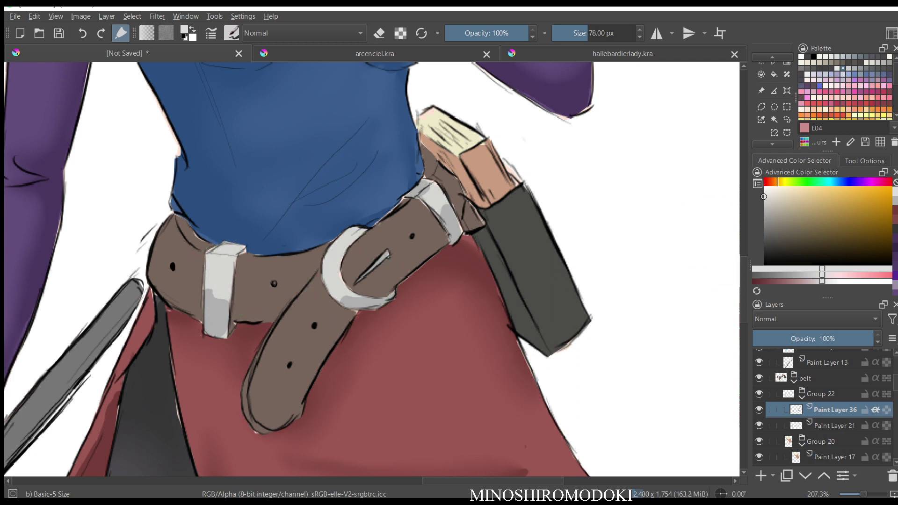
click(764, 190)
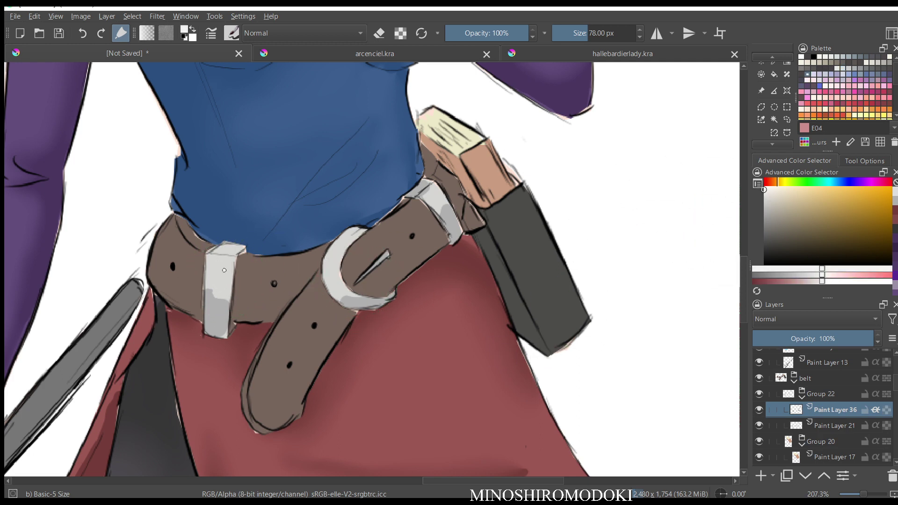
drag(223, 269, 224, 279)
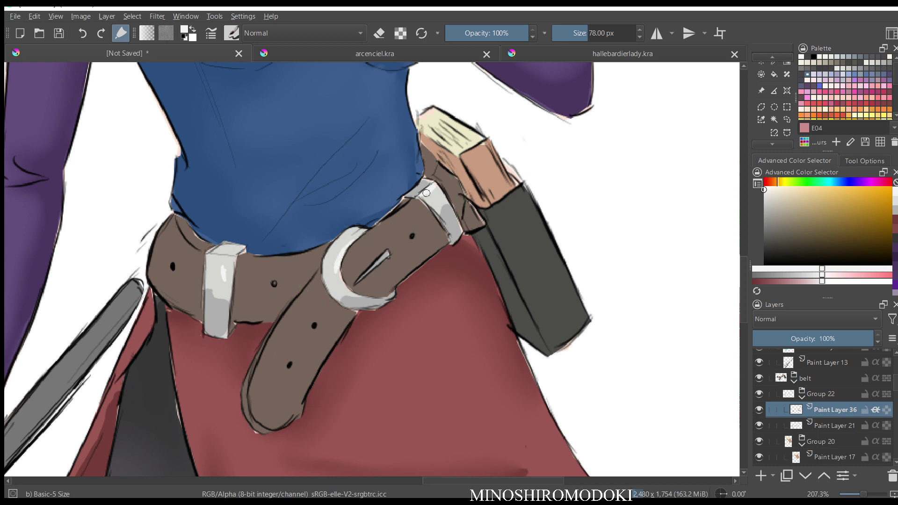
scroll(480, 220, down, 4)
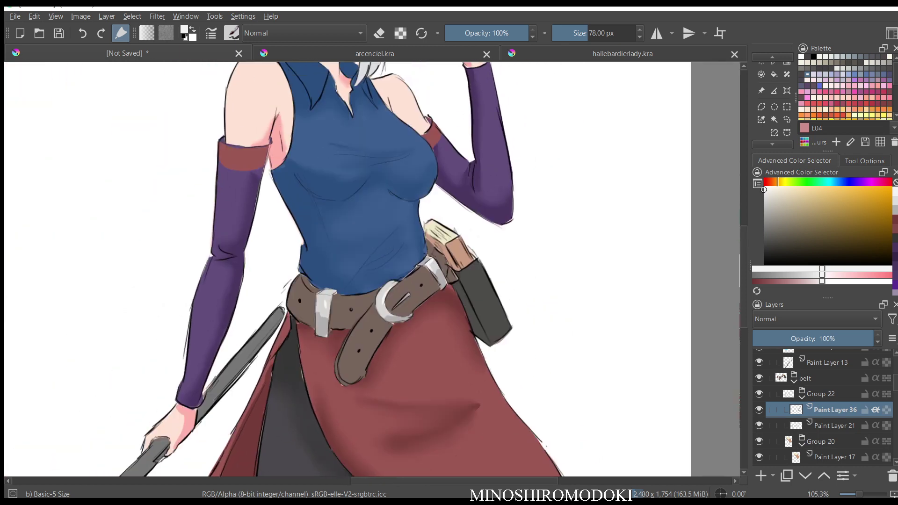
scroll(410, 309, down, 3)
scroll(411, 310, up, 1)
scroll(411, 309, down, 2)
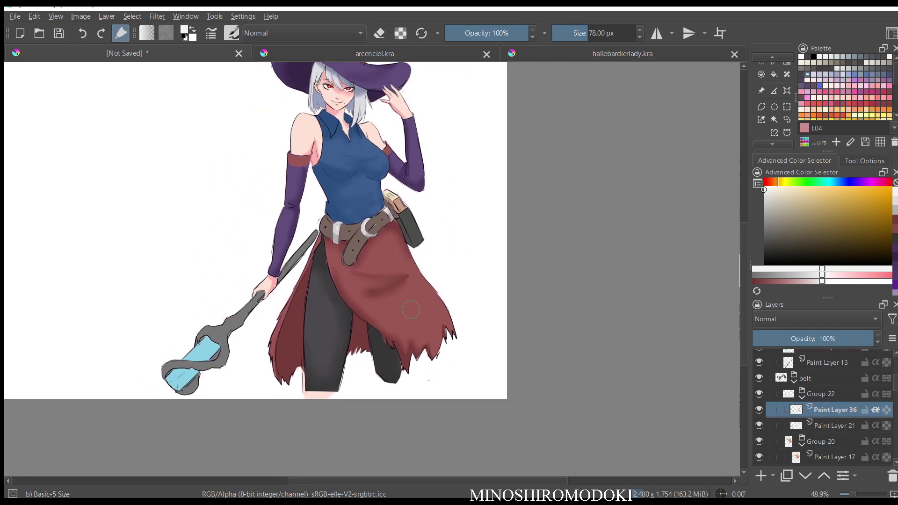
Toggle Paint Layer 21's visibility to check which belt parts it contains.
scroll(408, 318, up, 3)
drag(386, 234, 404, 416)
ctrl+click(315, 320)
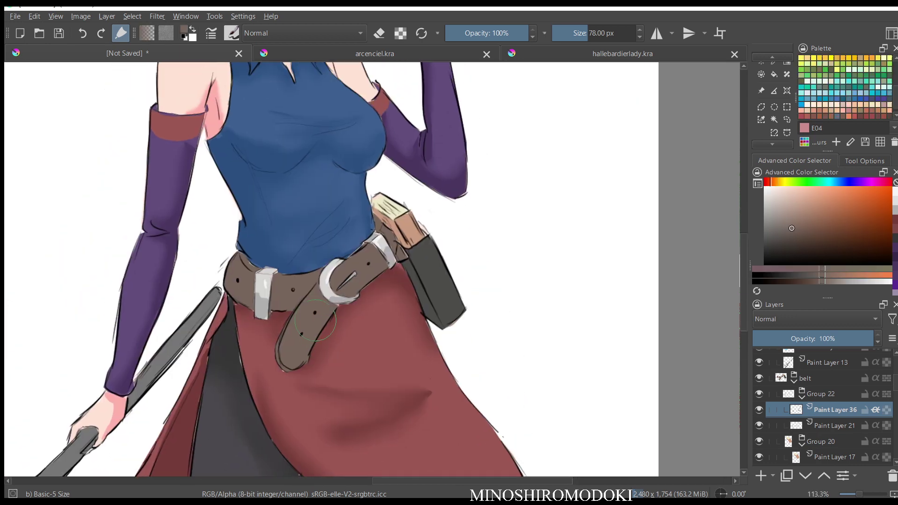
click(835, 425)
click(759, 425)
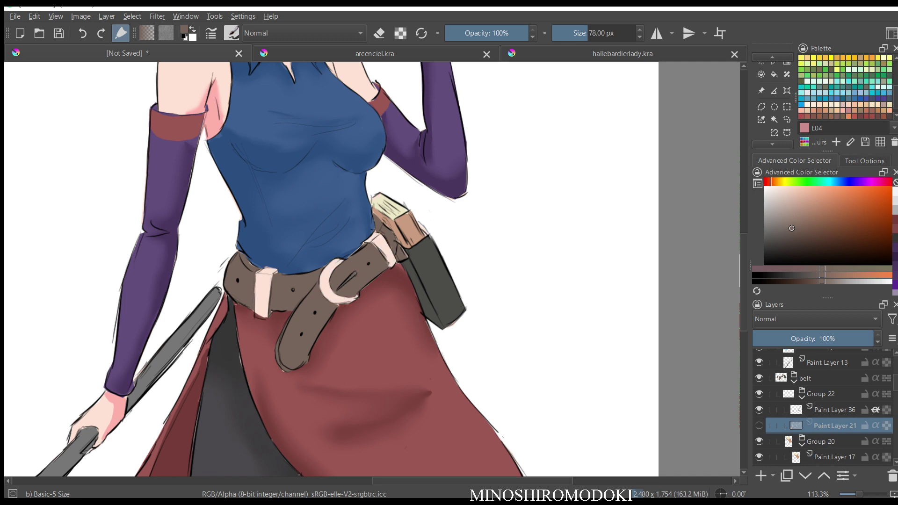
click(759, 425)
click(759, 425)
click(759, 425)
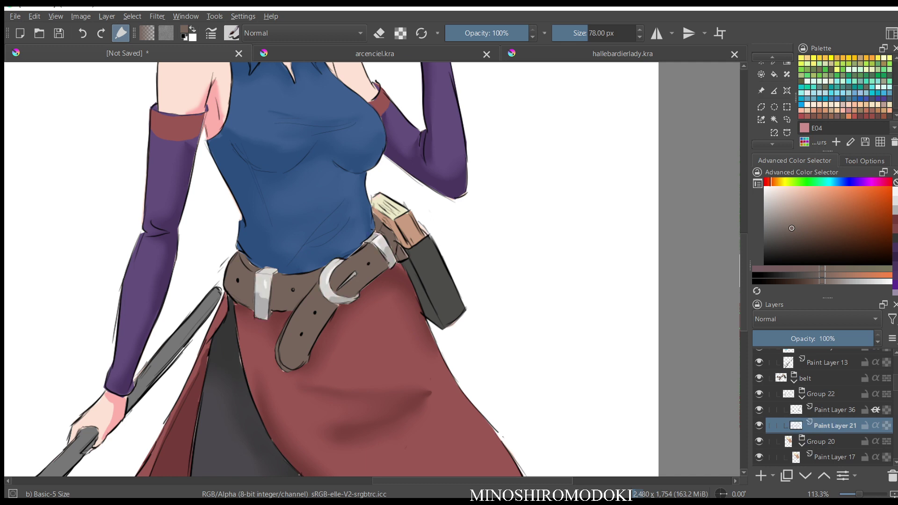
Toggle Paint Layer 17's visibility to identify its contents, then collapse Group 20.
scroll(824, 407, down, 2)
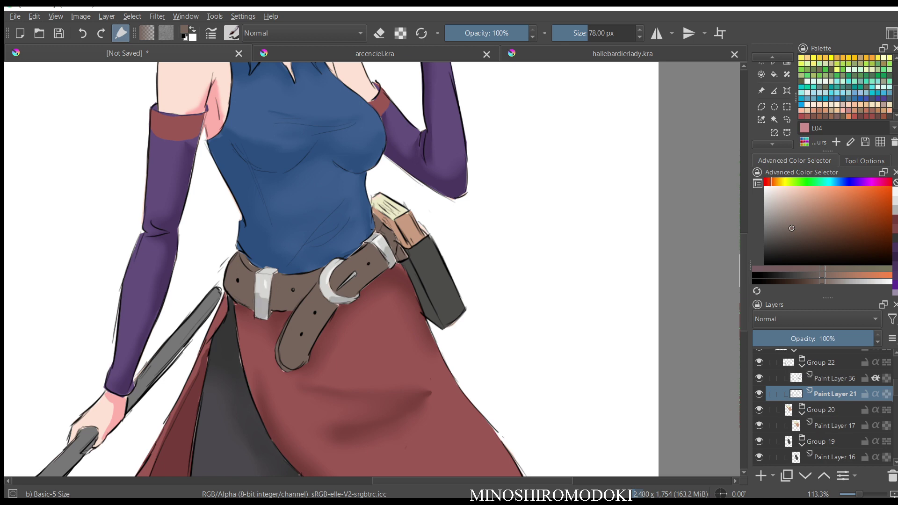
click(759, 425)
click(759, 425)
click(758, 425)
click(759, 425)
click(759, 425)
click(759, 426)
click(802, 412)
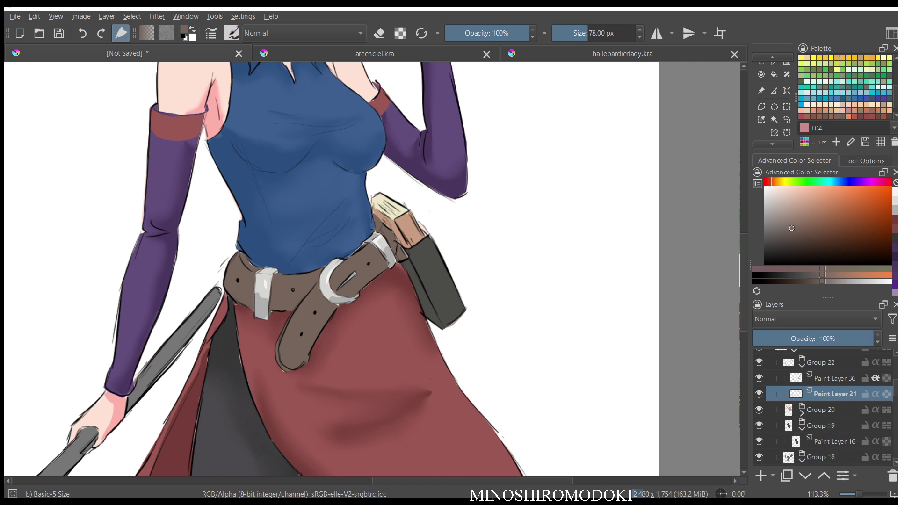
Sample the dark grey of the pouch on the hip and add an alpha-inheriting paint layer above Paint Layer 16 in Group 19.
click(759, 441)
click(758, 441)
click(758, 441)
click(759, 441)
ctrl+click(448, 294)
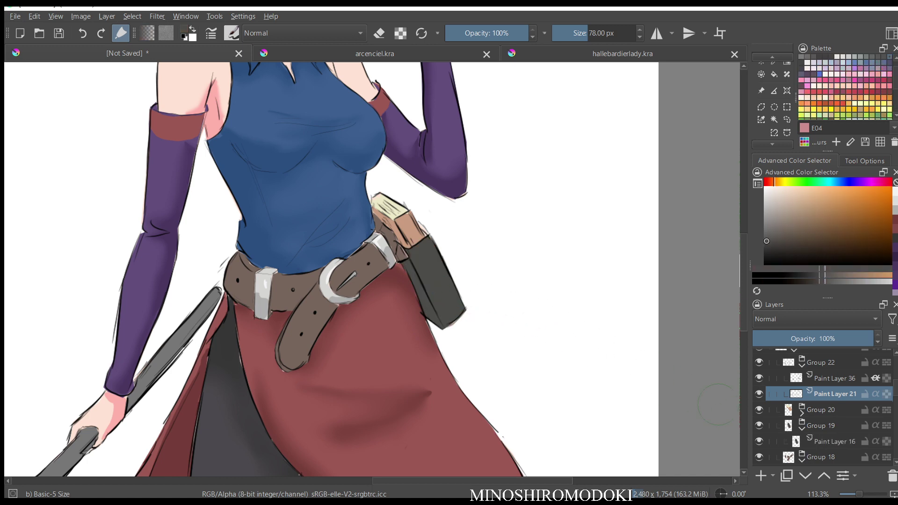
click(835, 441)
key(Insert)
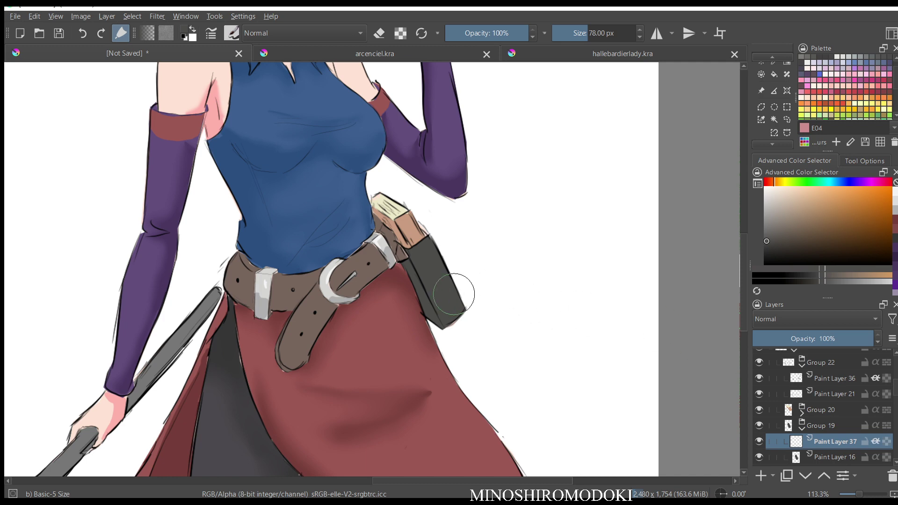
Darken the sampled grey slightly and paint shadows on the hip pouch with Basic-5 Size at 78 px.
drag(768, 240, 774, 245)
mouse_move(411, 269)
mouse_down()
mouse_move(431, 310)
mouse_move(417, 287)
mouse_move(448, 320)
mouse_move(430, 301)
mouse_move(458, 303)
mouse_move(450, 312)
mouse_move(431, 297)
mouse_move(452, 303)
mouse_move(446, 316)
mouse_move(412, 265)
mouse_move(424, 283)
mouse_up()
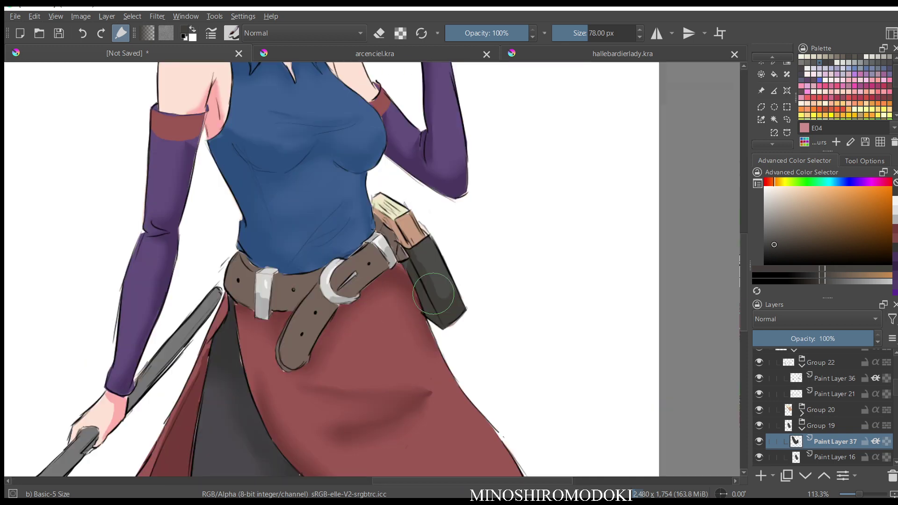
key(m)
key(m)
Soften the hip pouch's shading with the Blender Blur brush at 63 px.
drag(459, 311, 451, 244)
right_click(451, 245)
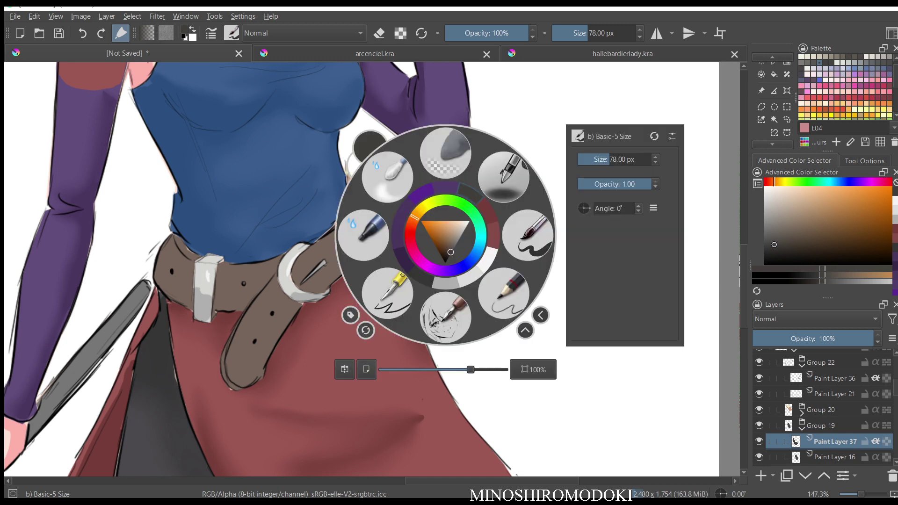
click(420, 194)
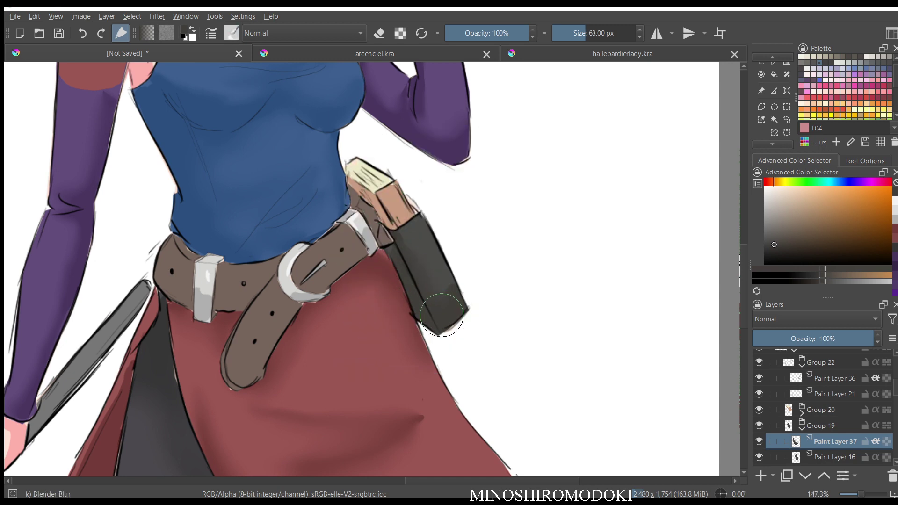
key(m)
key(m)
drag(576, 246, 575, 336)
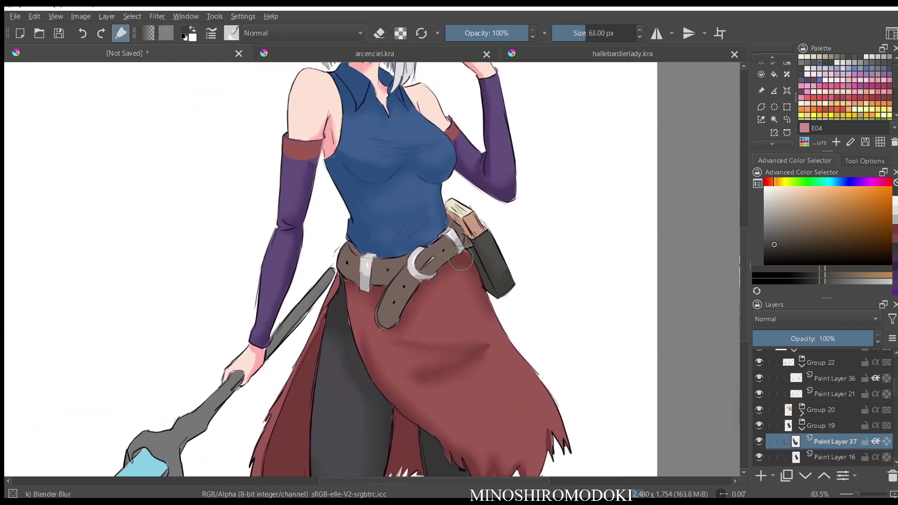
Switch back to the Basic-5 Size brush and add an alpha-inheriting paint layer above Paint Layer 12 in Group 18.
right_click(470, 239)
click(553, 238)
scroll(824, 407, down, 2)
click(802, 372)
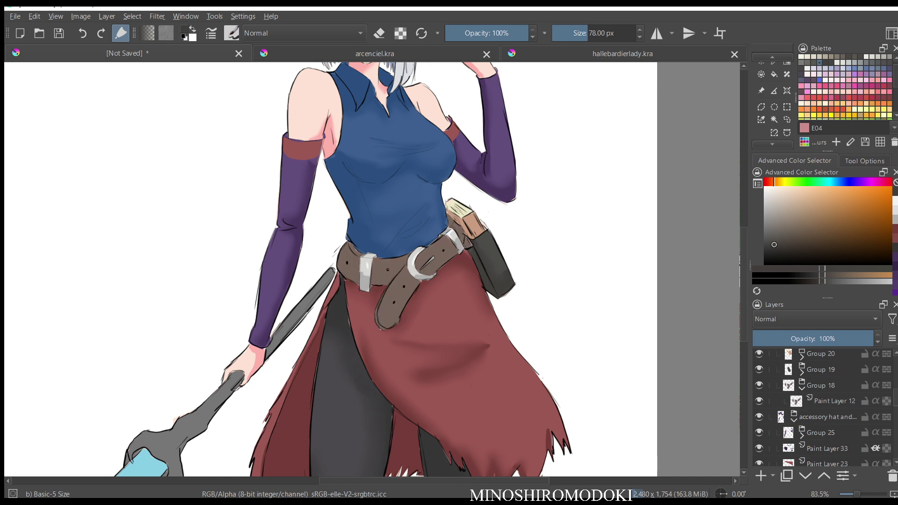
click(835, 401)
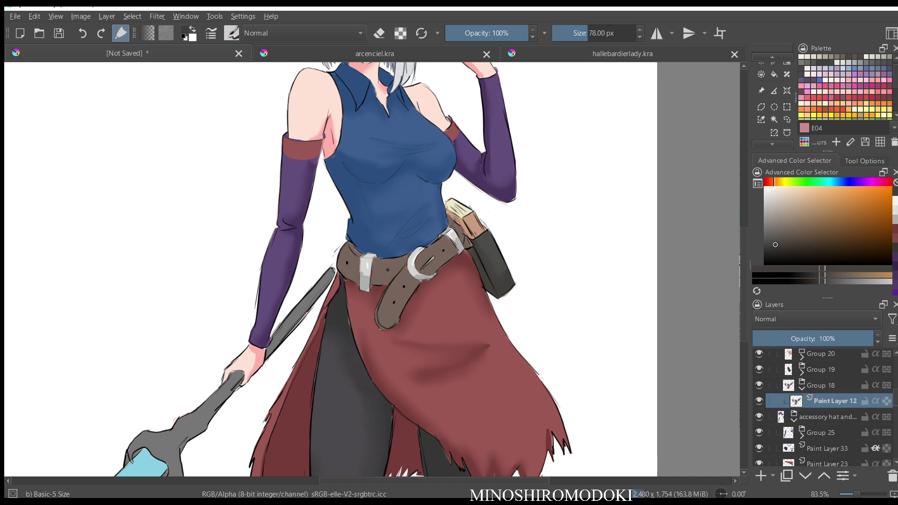
key(Insert)
click(875, 401)
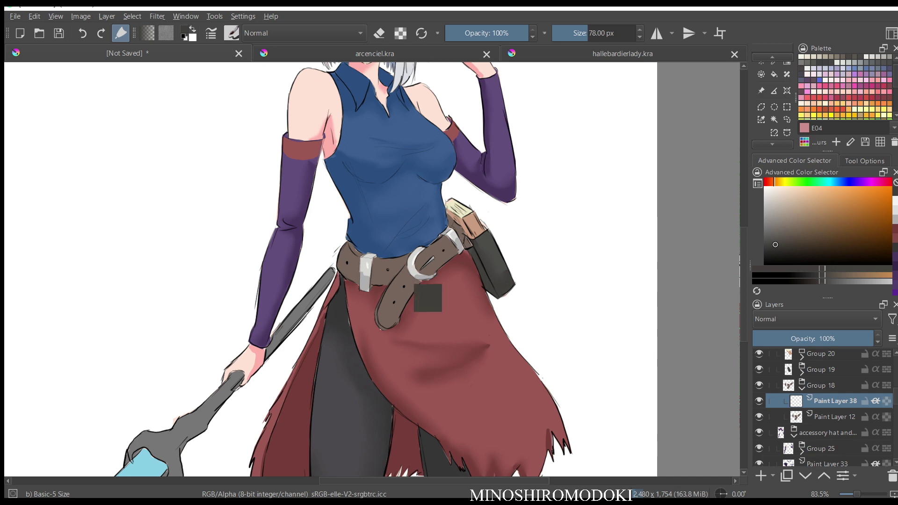
Sample the belt's brown, darken it, and paint shadows along the leather strap, its hanging end and around the metal loops.
ctrl+click(406, 277)
drag(344, 265, 379, 290)
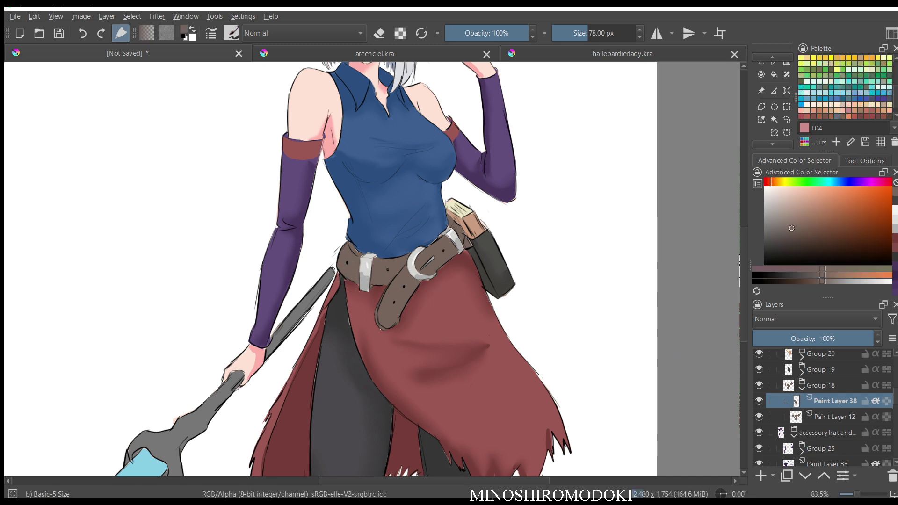
key(k)
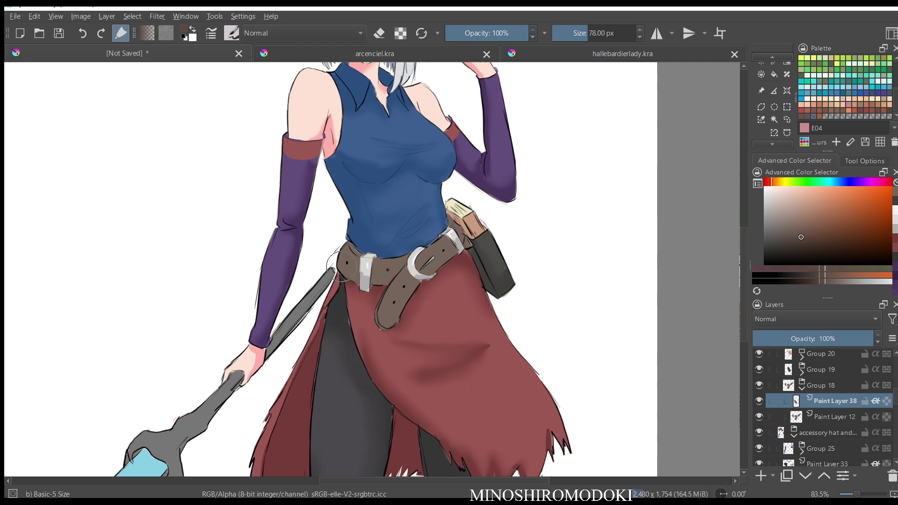
drag(340, 267, 380, 281)
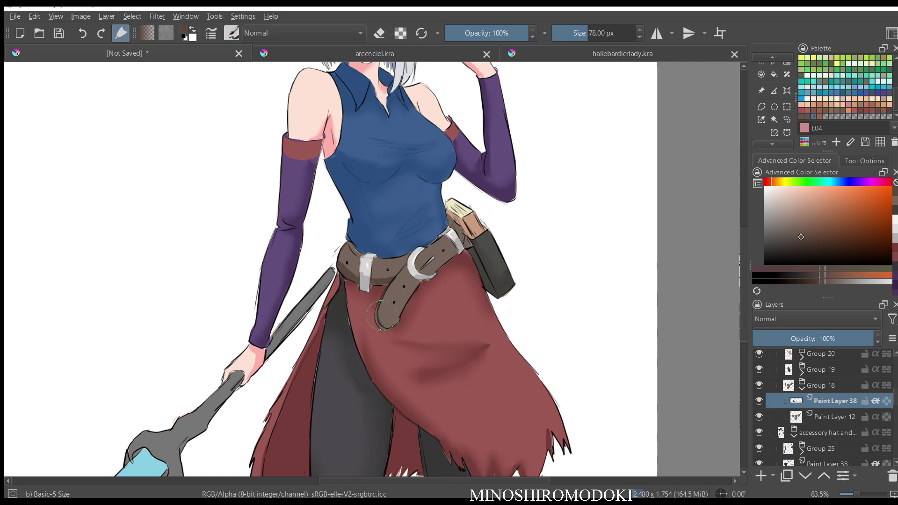
drag(381, 315, 386, 324)
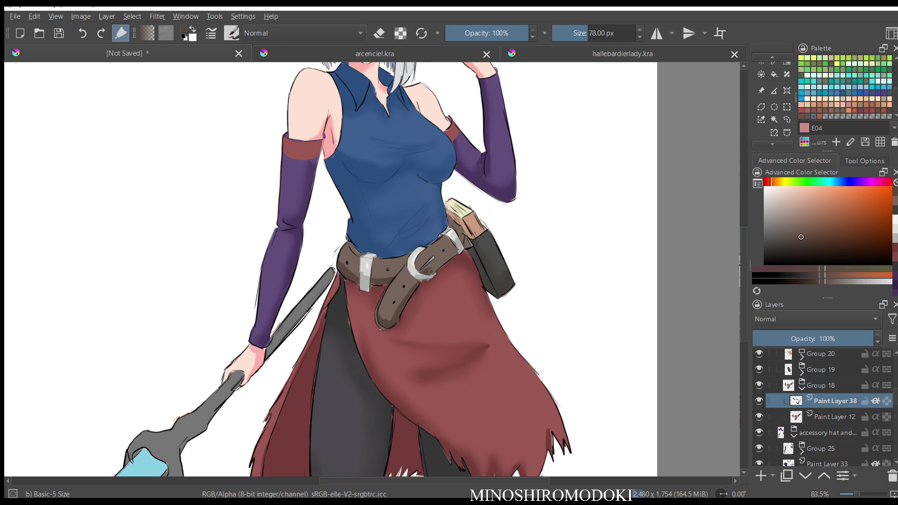
drag(441, 264, 453, 253)
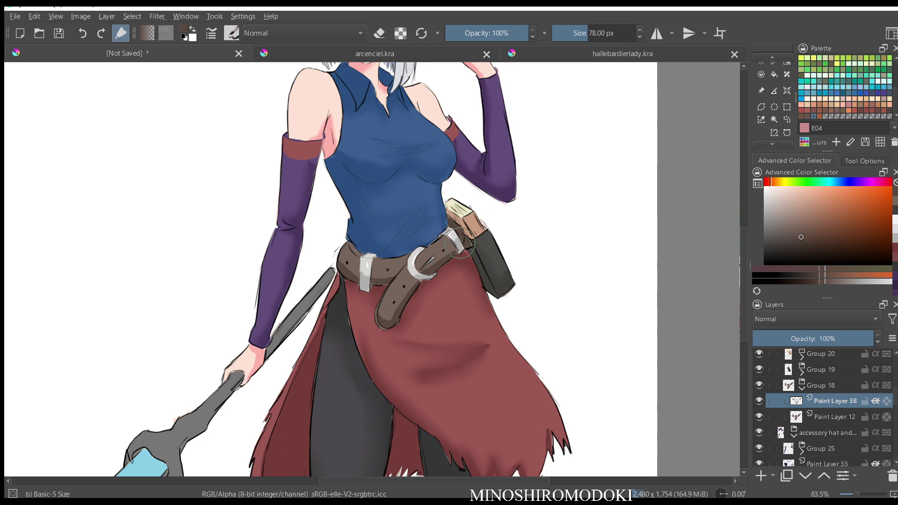
drag(347, 243, 351, 249)
key(m)
key(m)
Collapse the stocking group and put the staff's Paint Layer 28 and Paint Layer 13 each into a group of its own.
scroll(482, 302, down, 4)
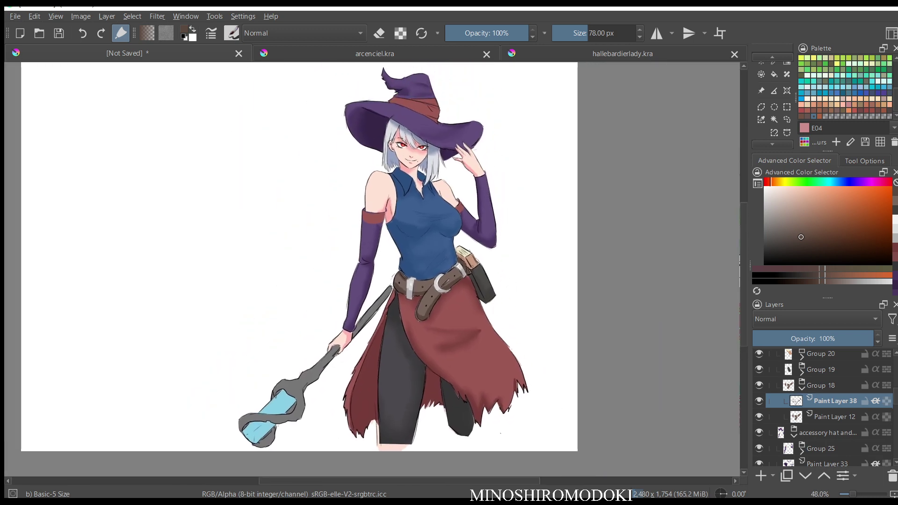
scroll(452, 155, up, 5)
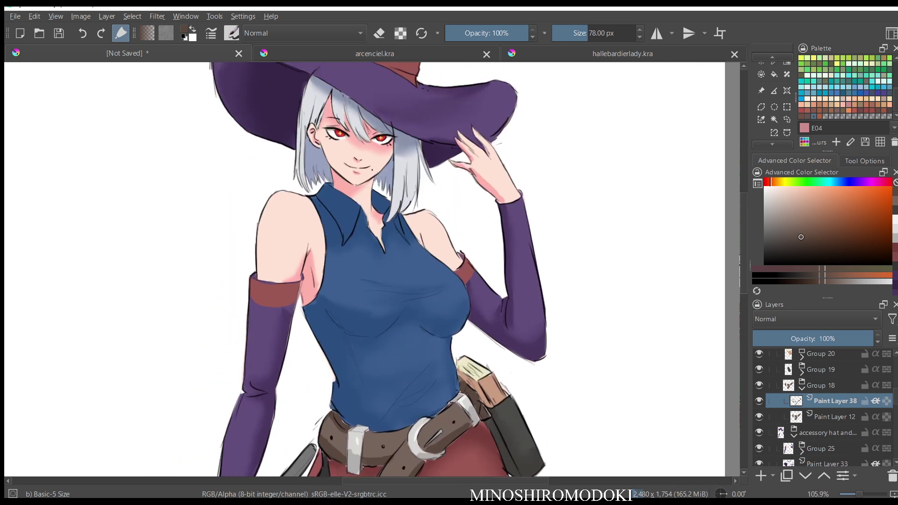
scroll(444, 291, down, 4)
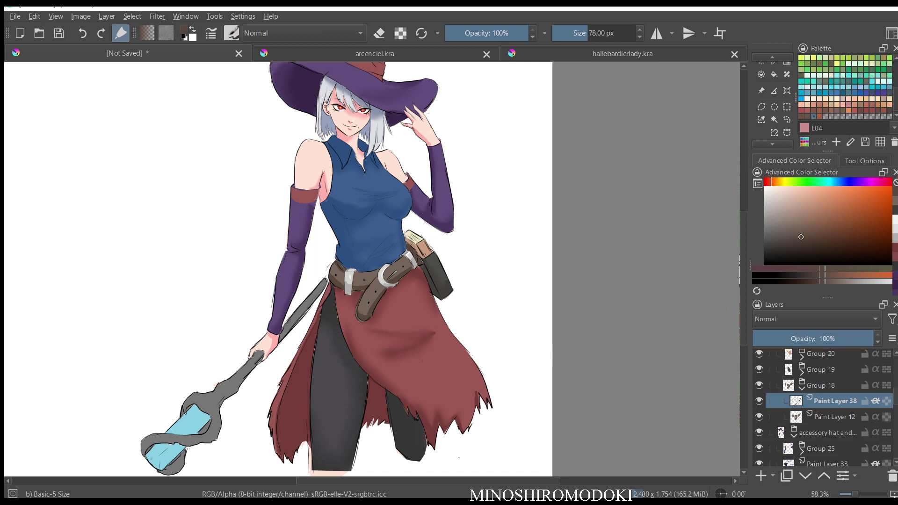
scroll(823, 407, down, 5)
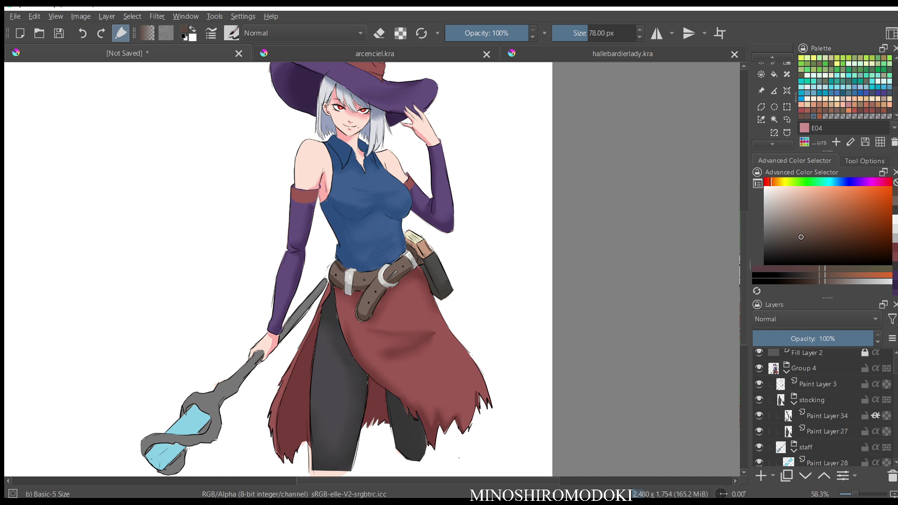
click(794, 403)
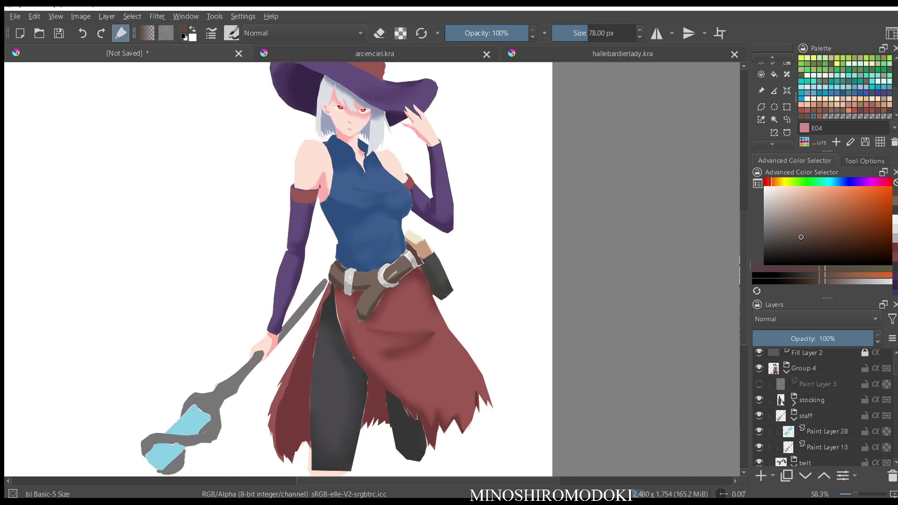
click(827, 431)
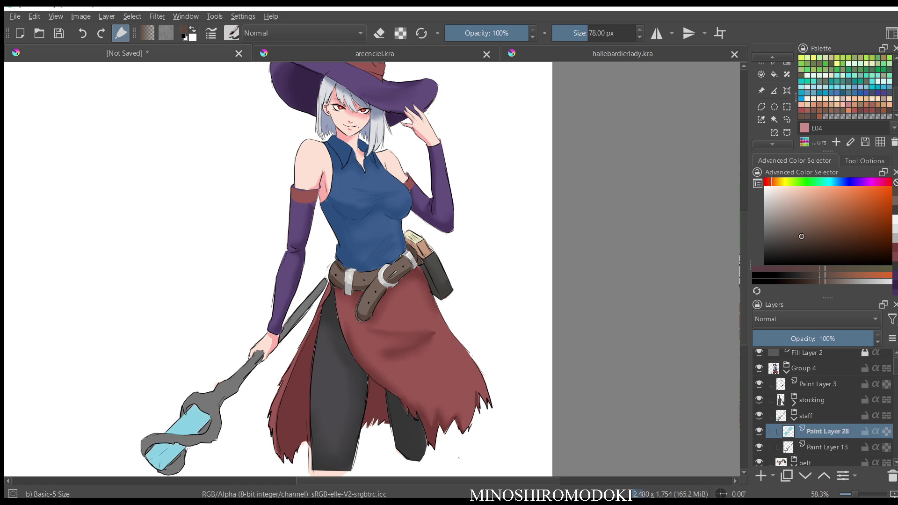
key(ctrl+g)
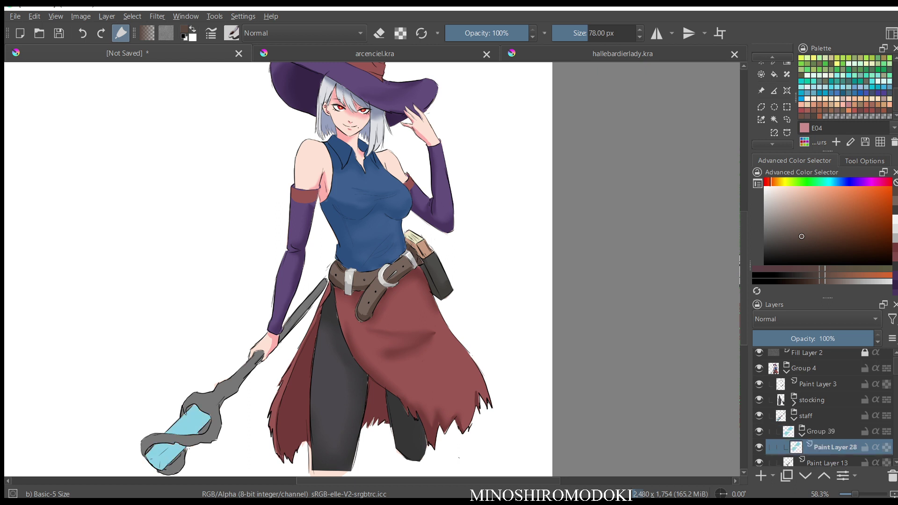
scroll(823, 407, down, 3)
click(826, 387)
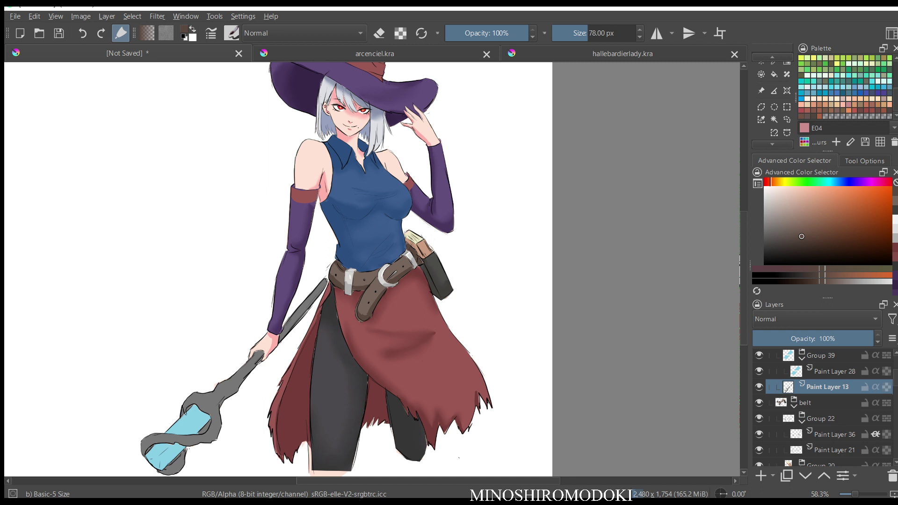
key(ctrl+g)
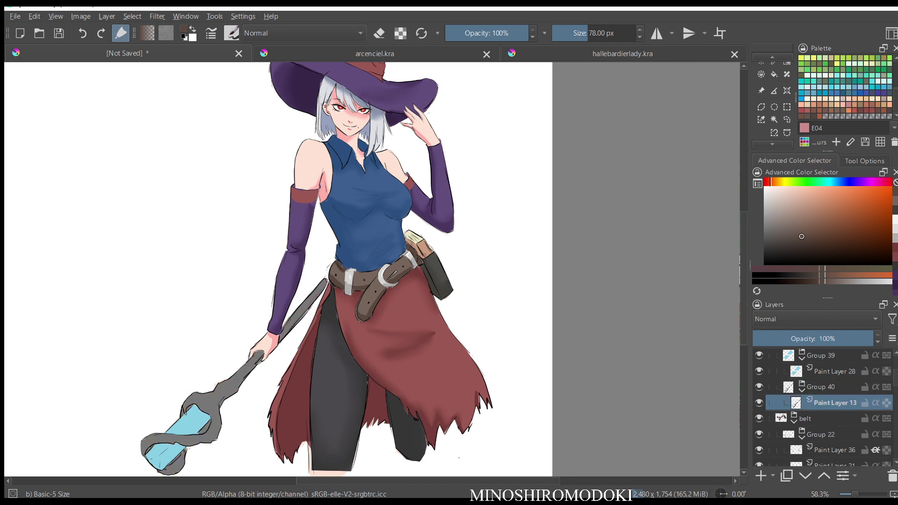
Add an alpha-inheriting layer above Paint Layer 13 and paint darker, warm grey shadows along the staff with Basic-5 Size at 78 px.
key(Insert)
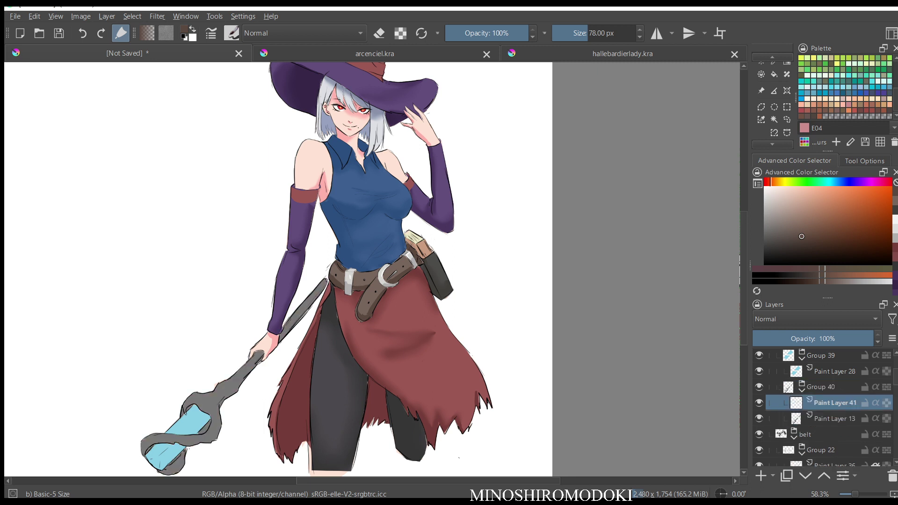
ctrl+click(226, 387)
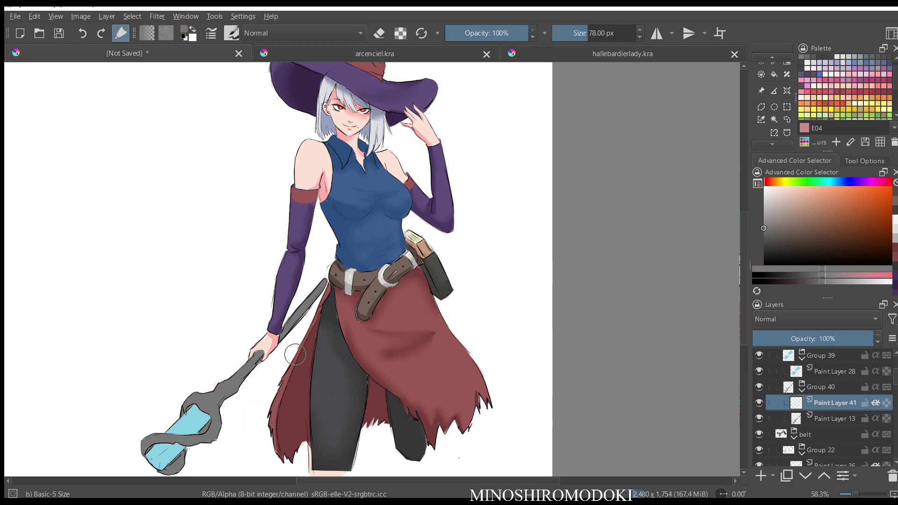
drag(765, 229, 775, 235)
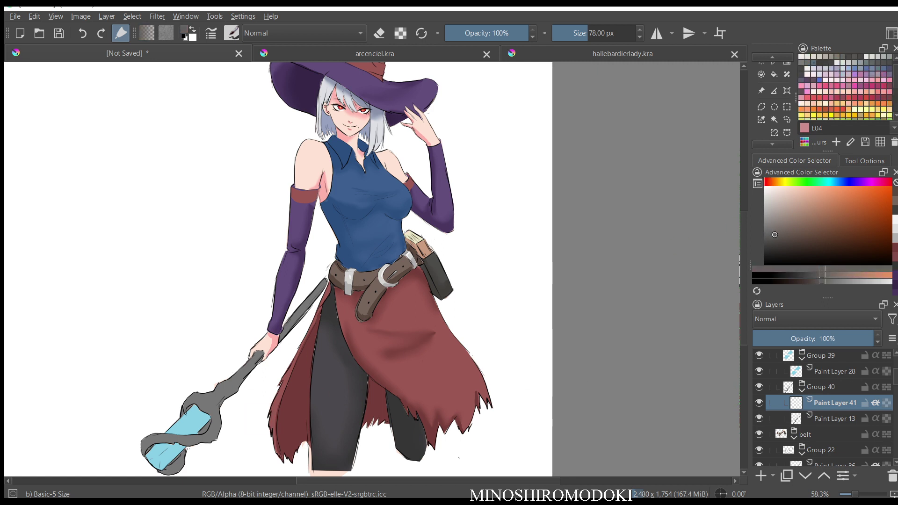
right_click(374, 299)
click(464, 300)
mouse_move(324, 283)
mouse_down()
mouse_move(222, 407)
mouse_move(236, 384)
mouse_move(220, 399)
mouse_move(203, 431)
mouse_move(213, 436)
mouse_move(171, 469)
mouse_up()
drag(210, 408, 205, 414)
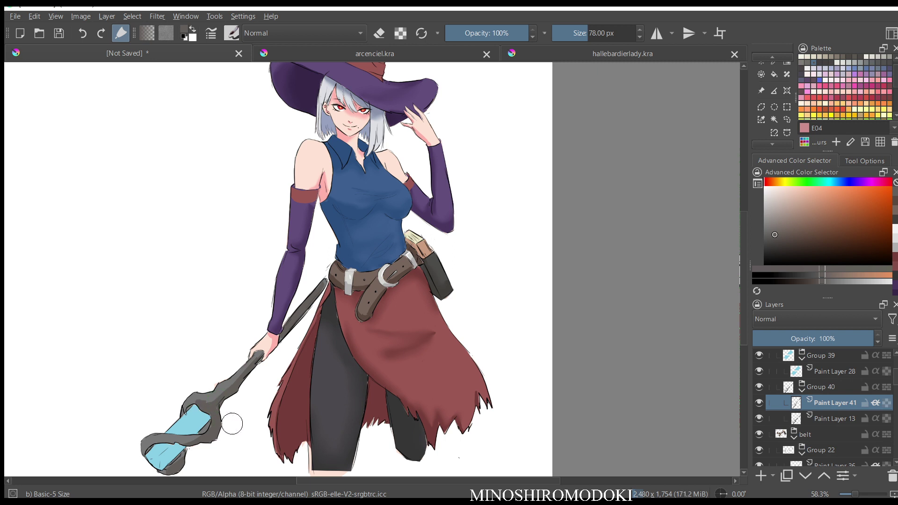
Add an alpha-inheriting paint layer above Paint Layer 28 for shading the staff's blue crystal.
click(835, 371)
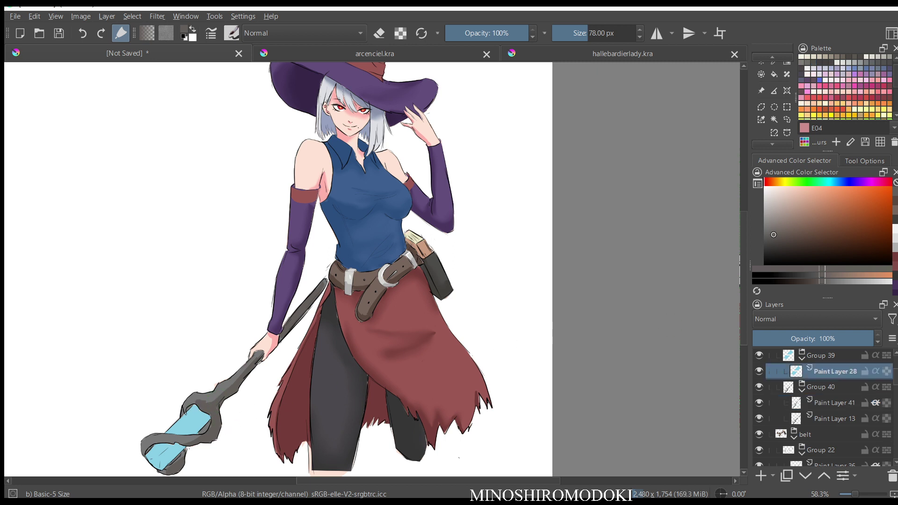
key(Insert)
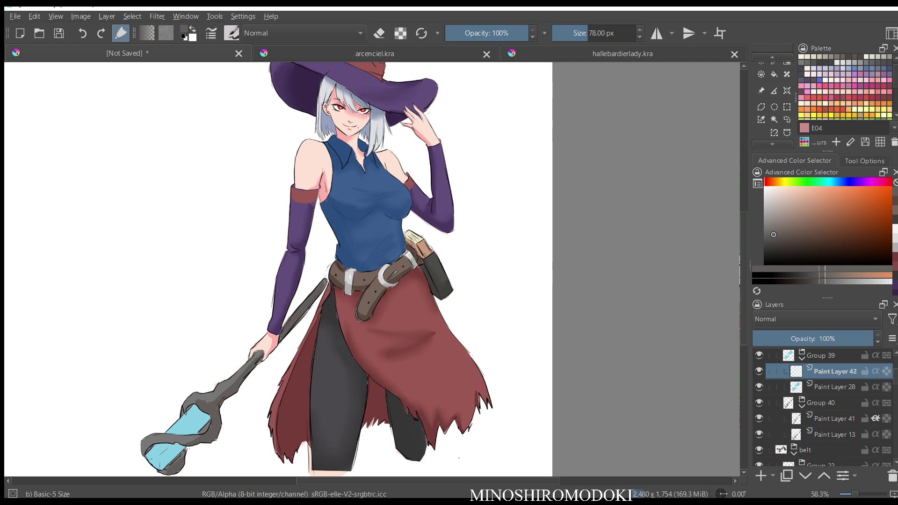
scroll(347, 234, up, 1)
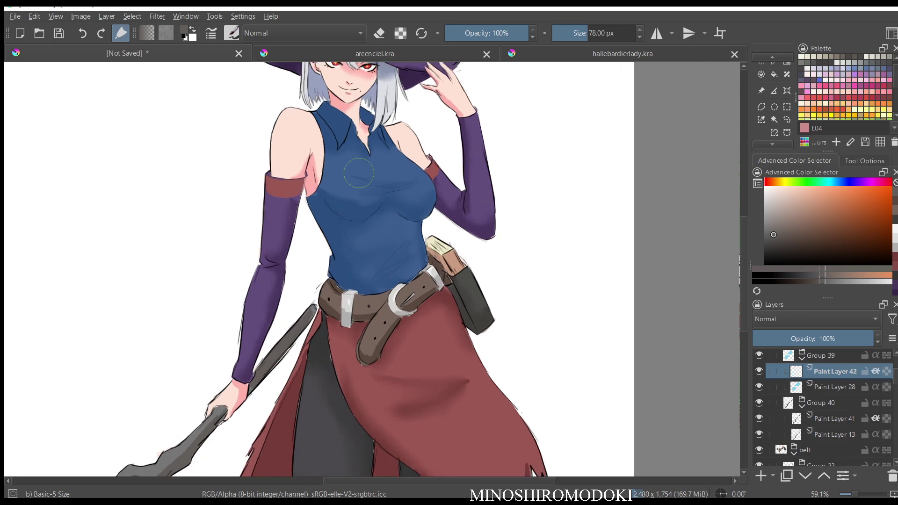
Examine the shaded witch from hat and face down to the skirt and staff.
drag(362, 172, 367, 304)
scroll(372, 265, down, 1)
drag(372, 265, 527, 190)
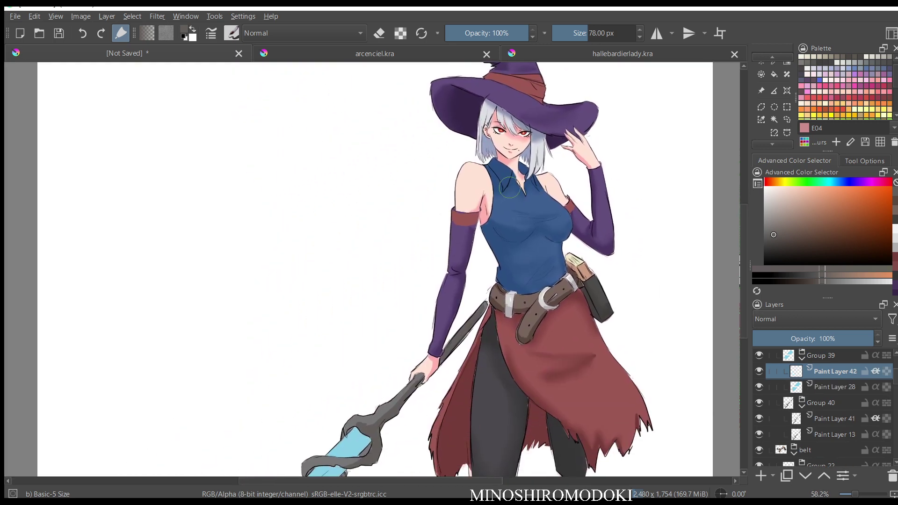
scroll(522, 213, up, 2)
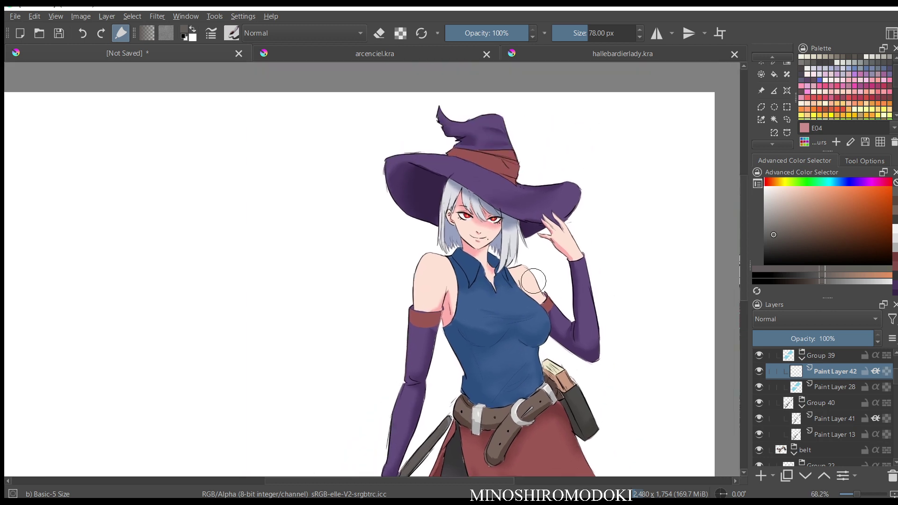
scroll(502, 215, up, 5)
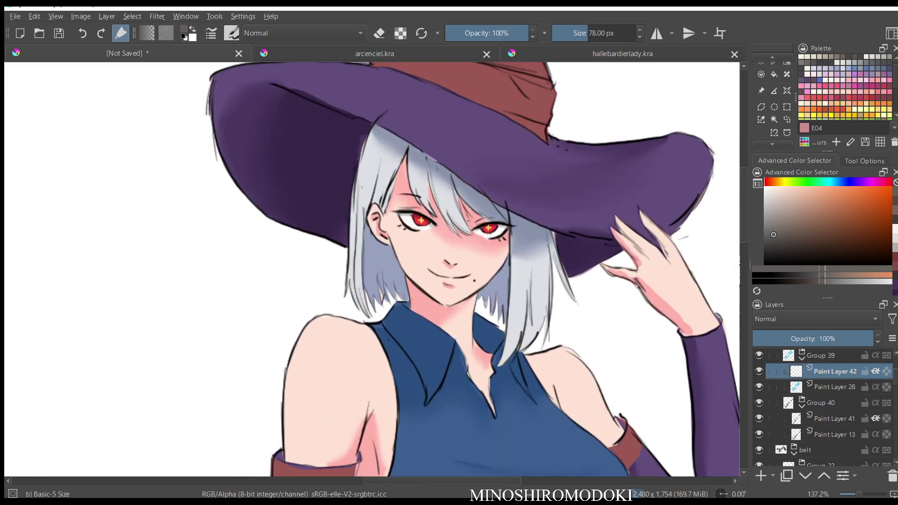
scroll(503, 279, down, 1)
drag(513, 358, 470, 203)
scroll(372, 269, down, 5)
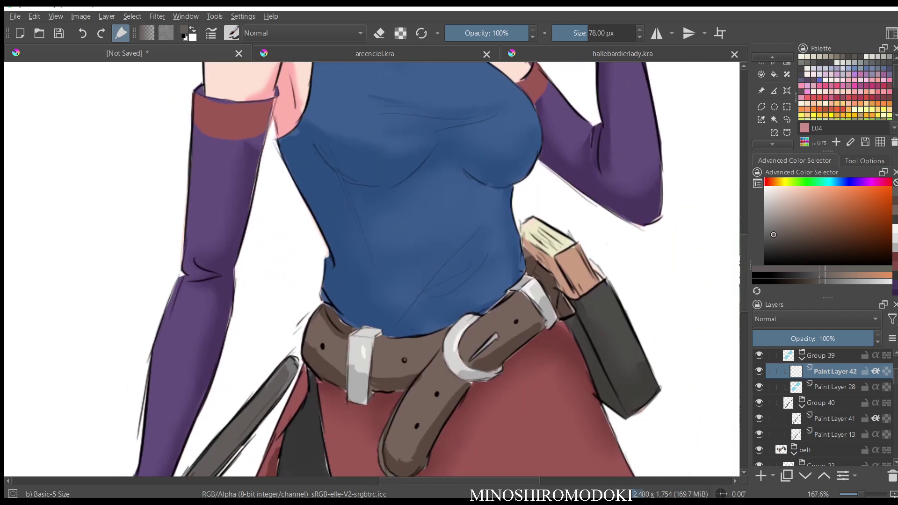
scroll(493, 159, down, 5)
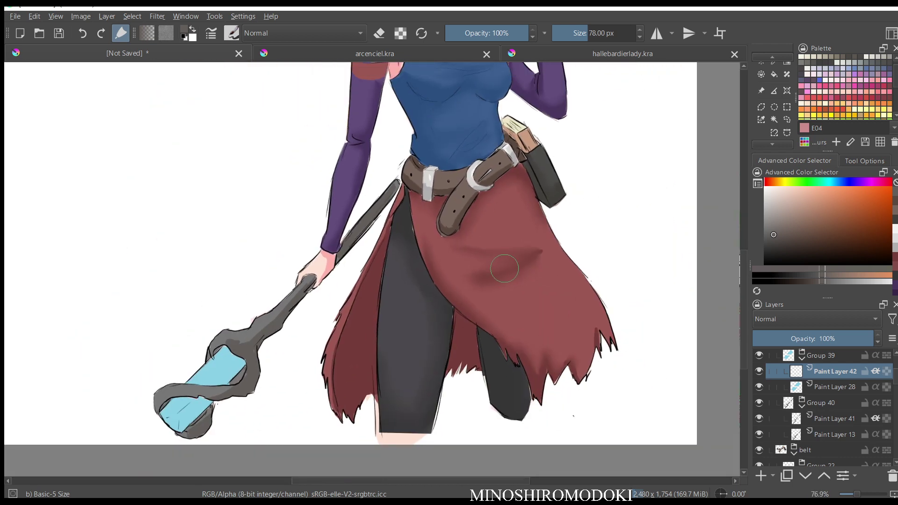
scroll(482, 248, up, 2)
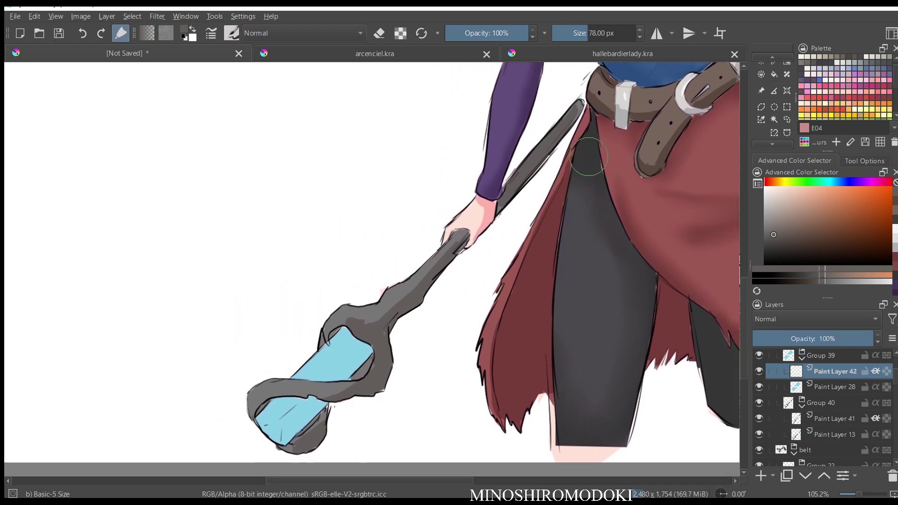
scroll(407, 351, up, 2)
scroll(413, 355, down, 4)
drag(413, 355, 253, 436)
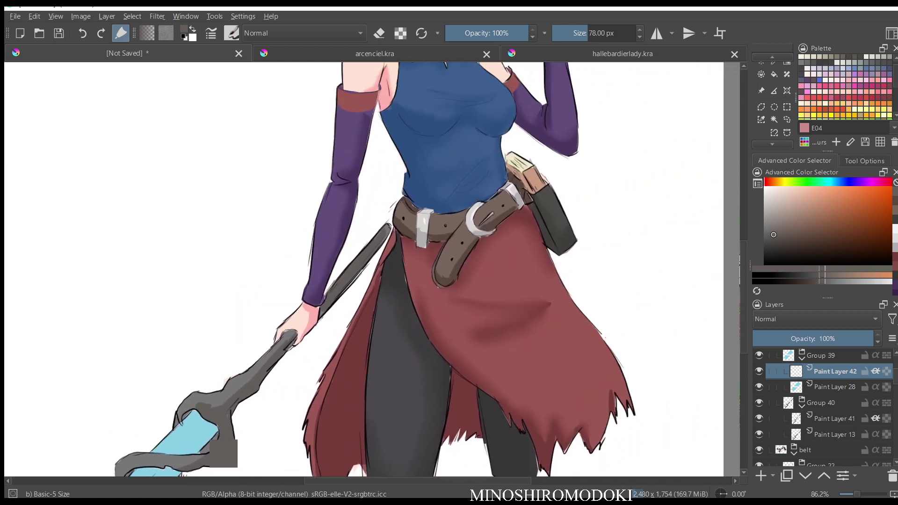
Sample the crystal's blue, darken it, and paint shadows along the shaded side of the staff's crystal on Paint Layer 42.
ctrl+click(224, 454)
key(k)
key(k)
key(k)
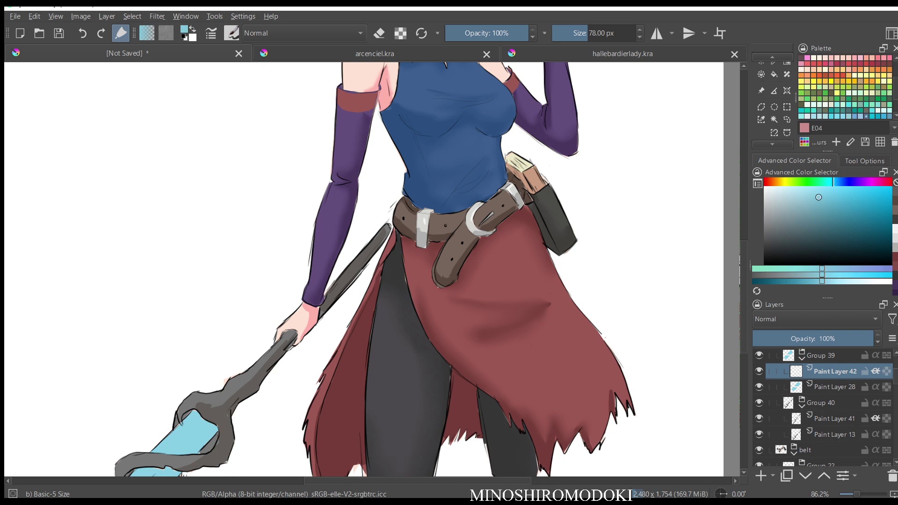
scroll(457, 338, up, 2)
drag(221, 409, 469, 196)
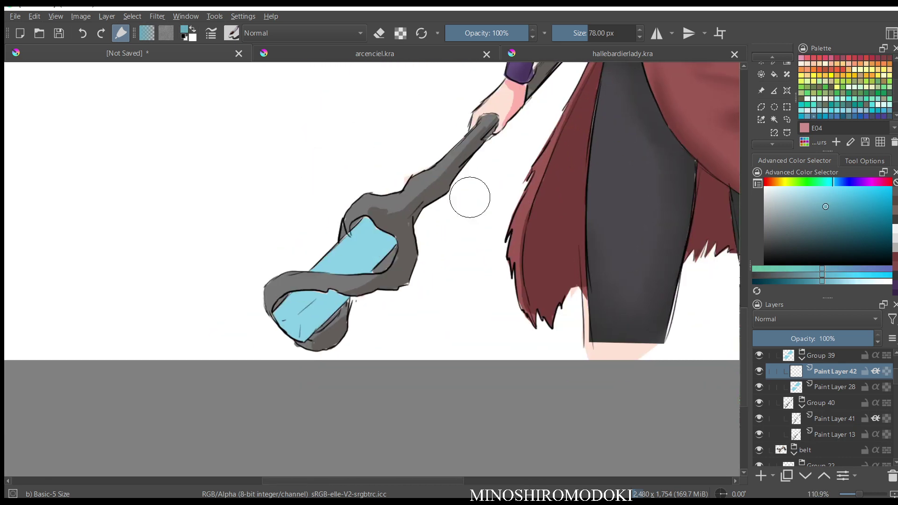
mouse_move(387, 237)
mouse_down()
mouse_move(307, 329)
mouse_move(345, 294)
mouse_move(304, 337)
mouse_up()
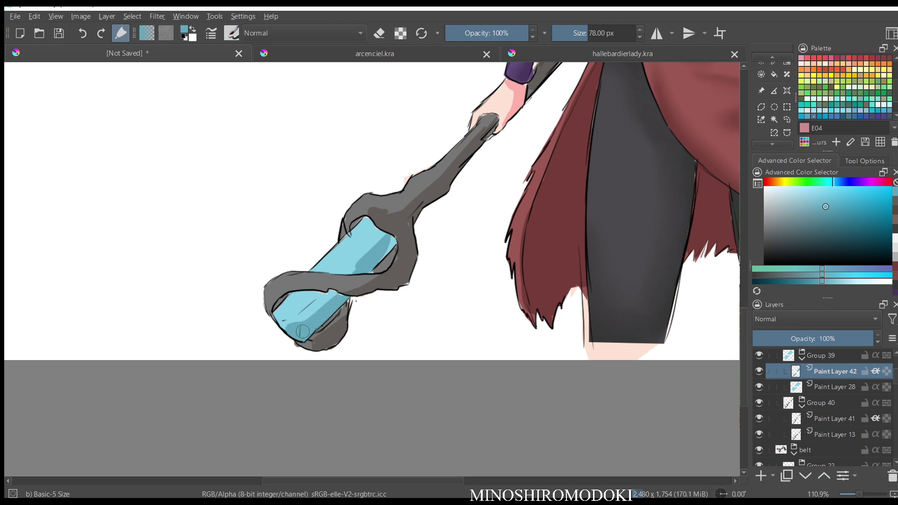
Choose lighter blues and paint highlights on the facets of the staff's crystal with Basic-5 Size at 78 px.
click(819, 196)
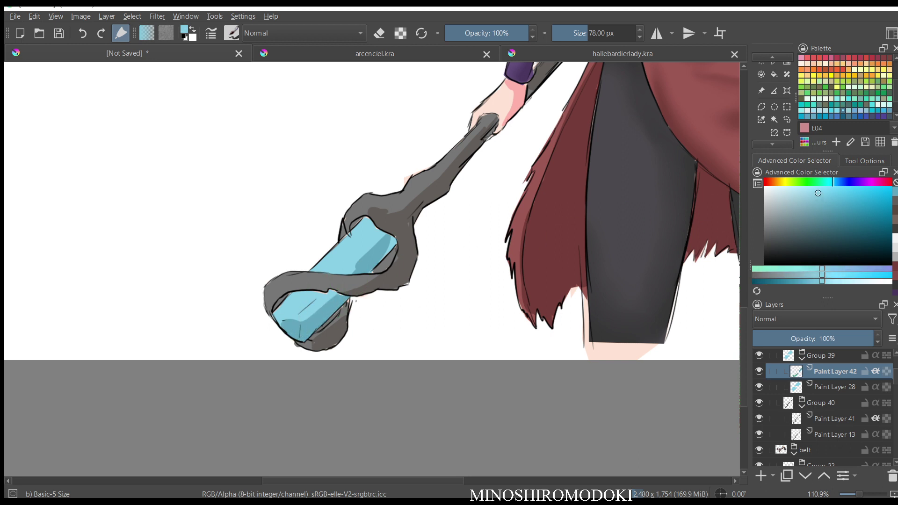
mouse_move(347, 243)
mouse_down()
mouse_move(357, 235)
mouse_move(345, 244)
mouse_up()
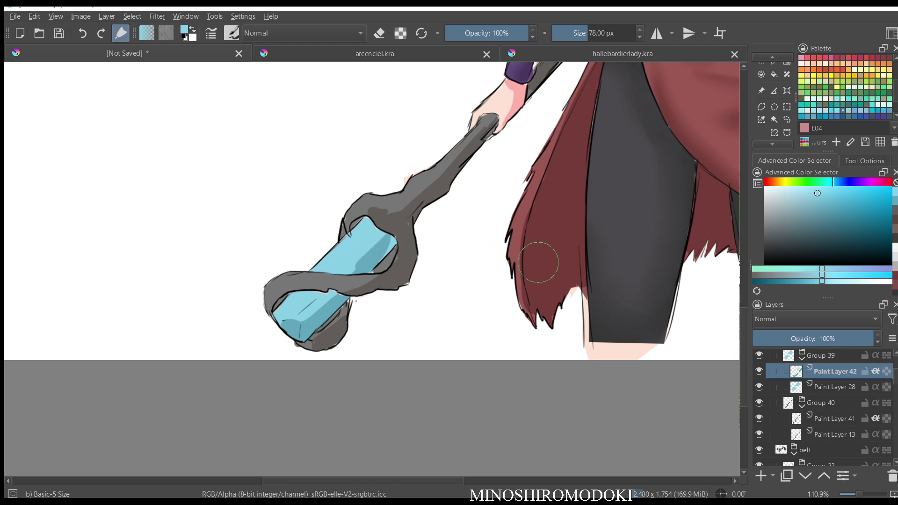
click(807, 187)
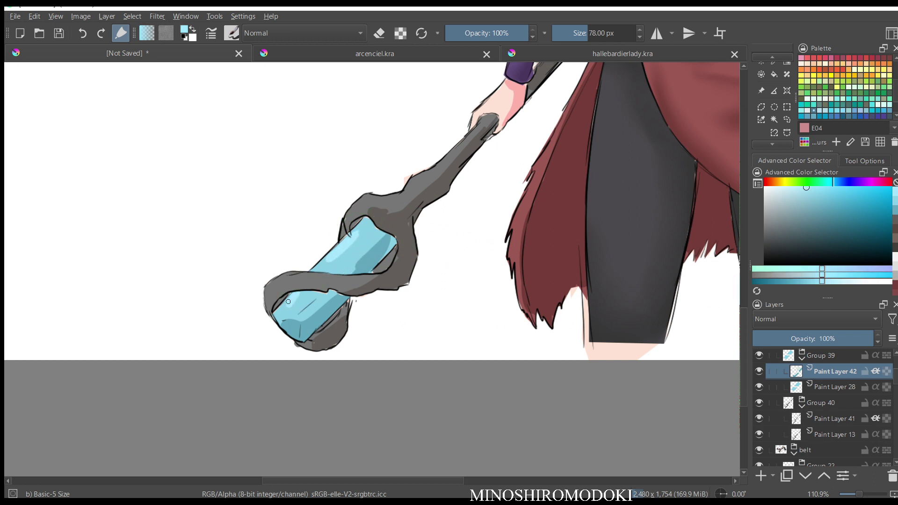
mouse_move(625, 155)
mouse_down()
mouse_move(614, 178)
mouse_move(368, 373)
mouse_move(327, 395)
mouse_up()
drag(409, 378, 410, 423)
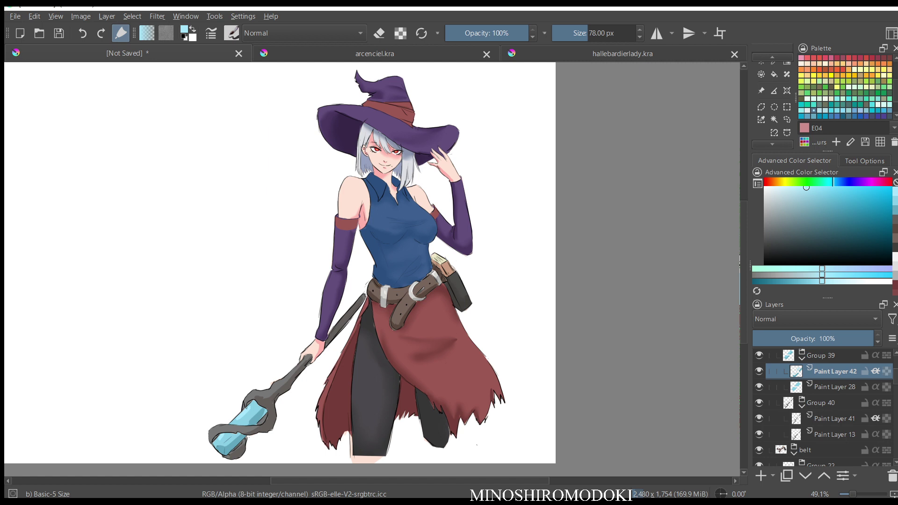
Select Paint Layer 29 in the base group and toggle its visibility to check the skin shading.
scroll(823, 407, down, 10)
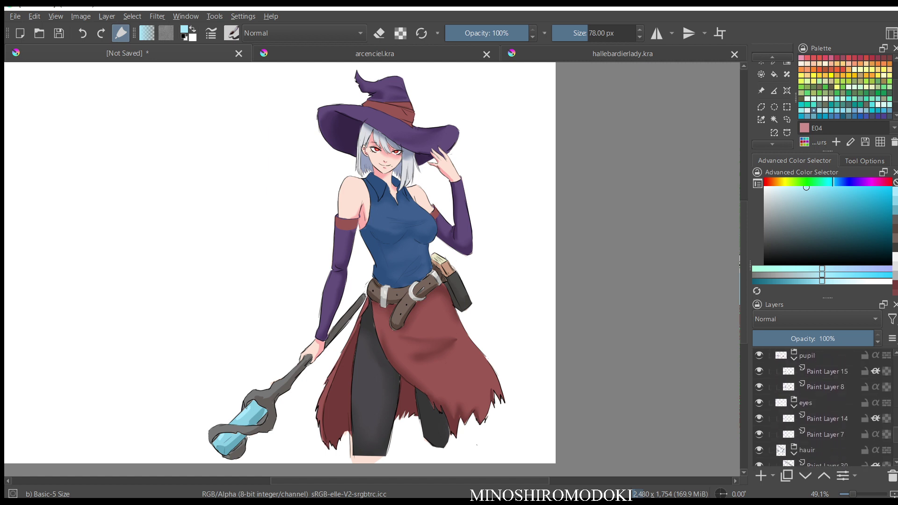
scroll(823, 407, down, 3)
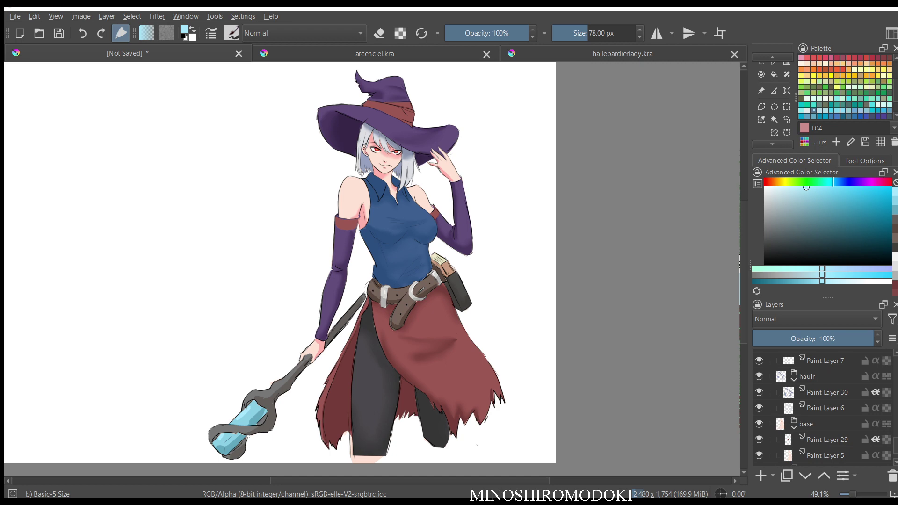
click(827, 439)
click(759, 439)
click(758, 439)
Pick the palette pink E04 and paint shadows on the face below the fringe and hat with Basic-5 Size at 78 px.
scroll(434, 294, up, 5)
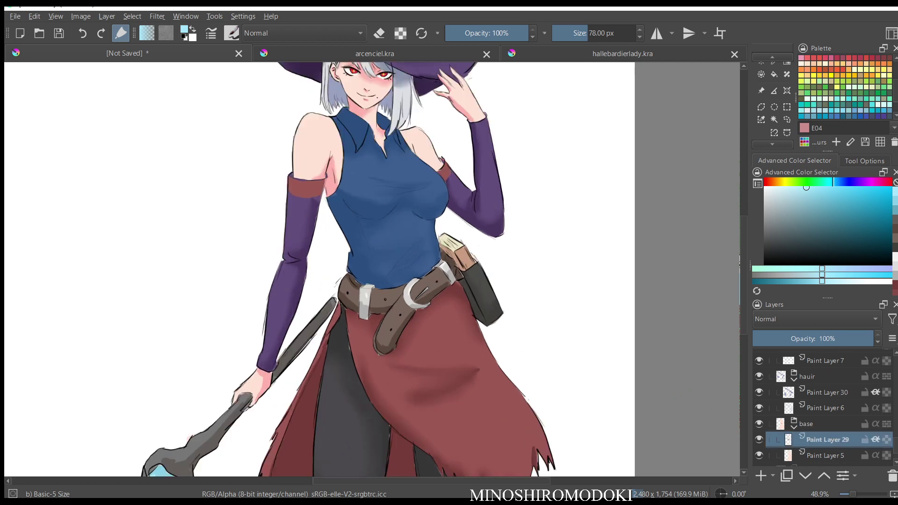
scroll(434, 293, up, 5)
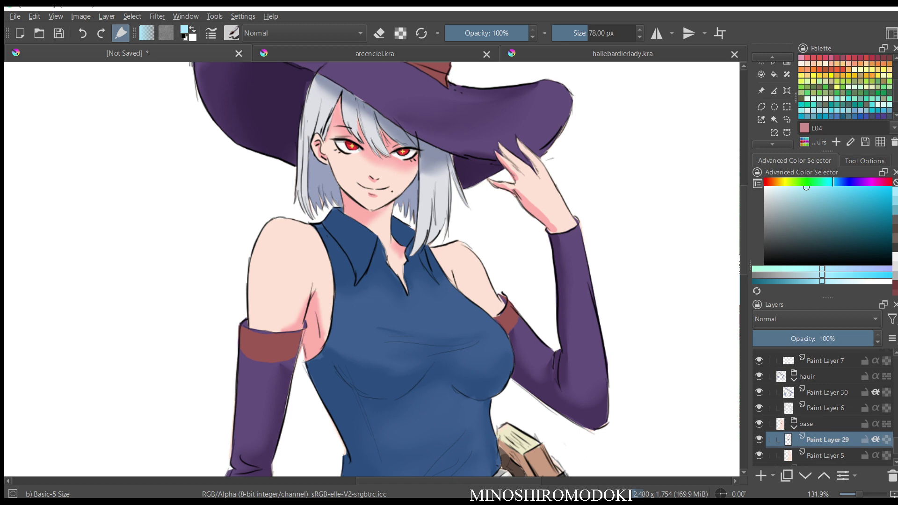
click(801, 63)
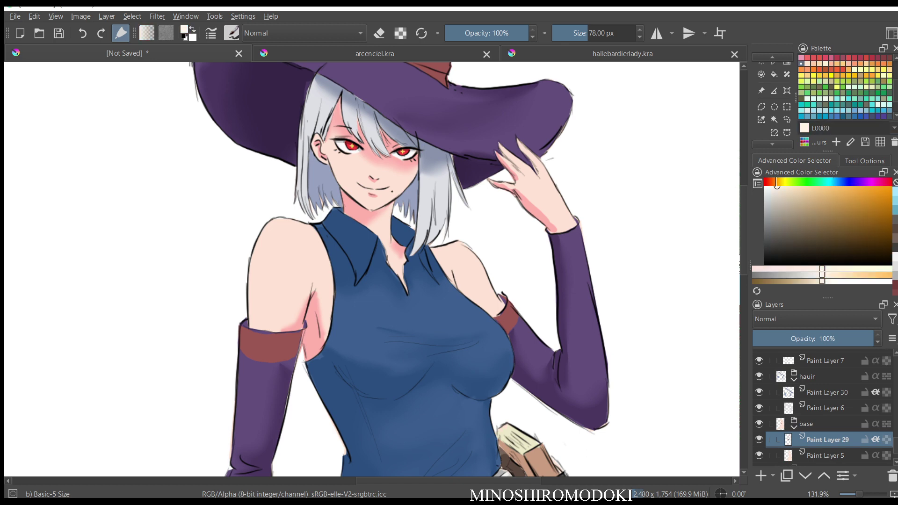
scroll(848, 94, down, 1)
click(848, 116)
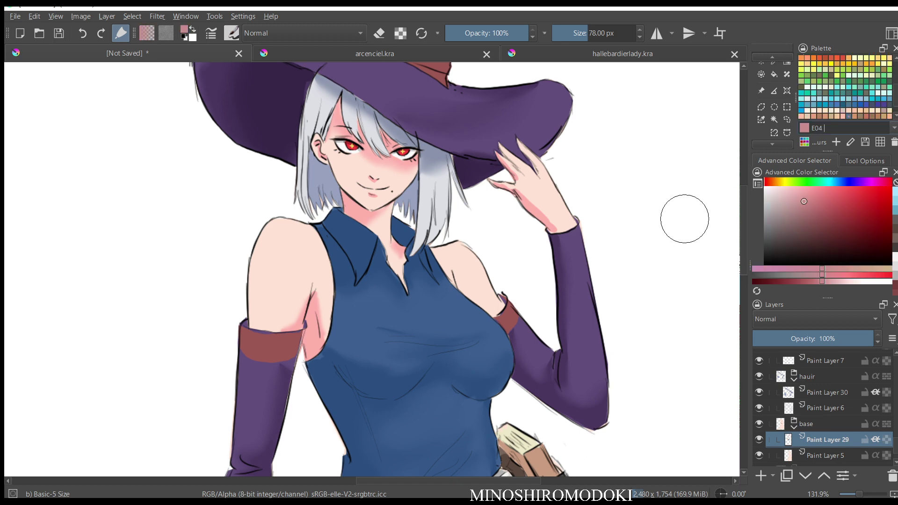
drag(339, 105, 341, 113)
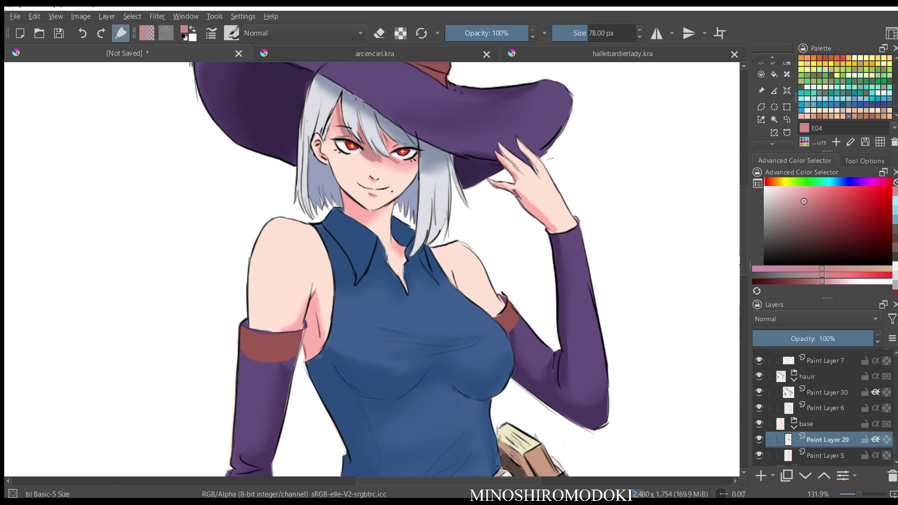
right_click(406, 184)
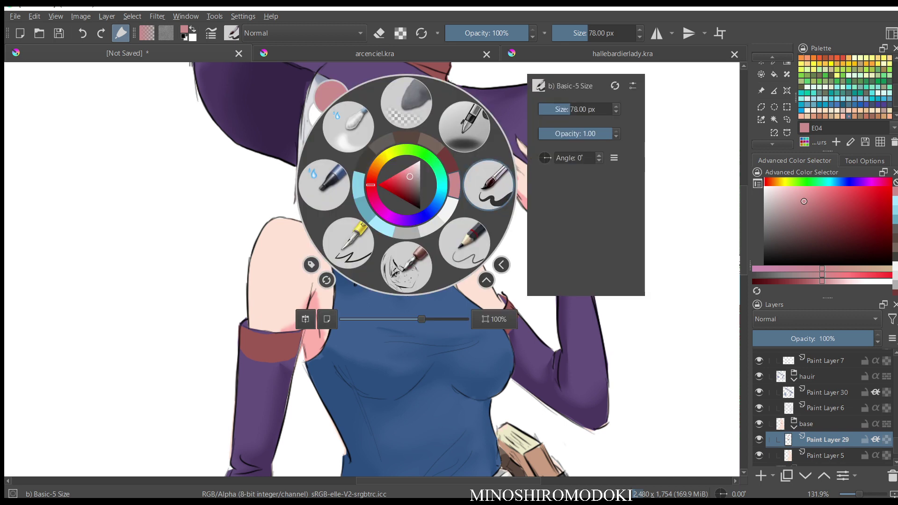
click(475, 184)
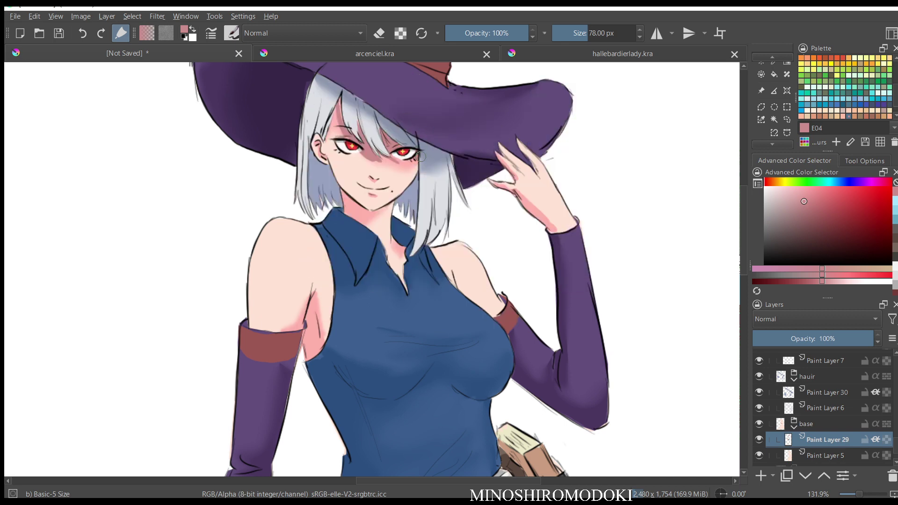
Soften the face shadow around the eyes and cheeks with Blender Blur at 63 px and check it in mirrored view.
right_click(398, 149)
click(341, 126)
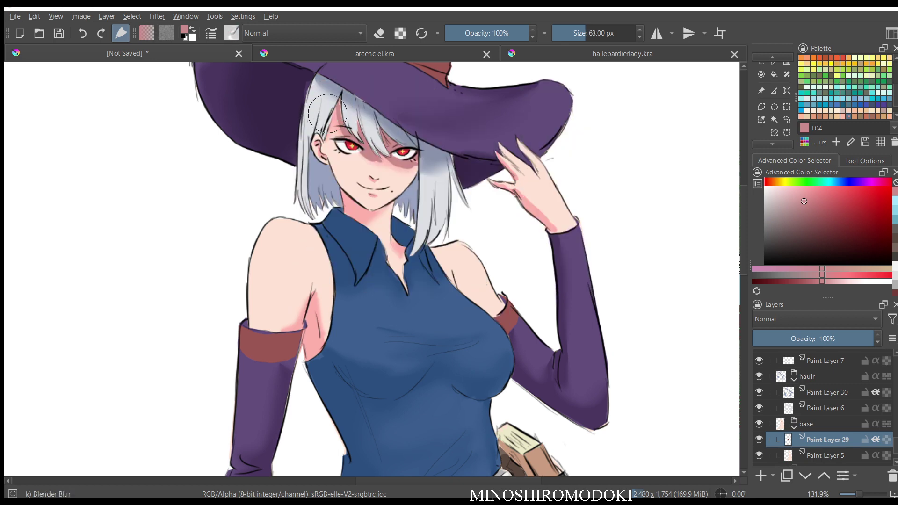
mouse_move(370, 171)
mouse_down()
mouse_move(396, 174)
mouse_move(375, 138)
mouse_move(415, 174)
mouse_up()
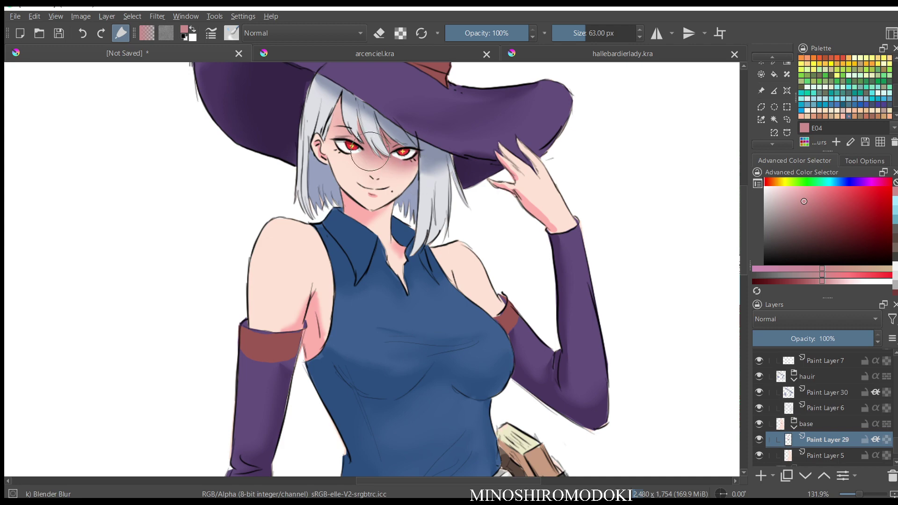
drag(459, 246, 516, 348)
key(m)
key(m)
drag(543, 307, 553, 340)
scroll(552, 340, up, 3)
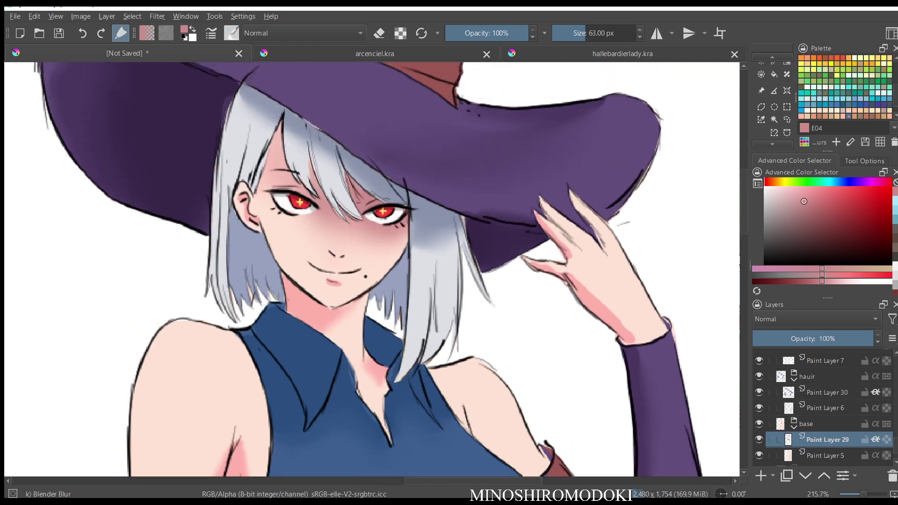
Select the line art's Paint Layer 3, reset the colour to black, and choose the Ink-3 Gpen brush at 5 px.
scroll(824, 408, up, 10)
click(818, 388)
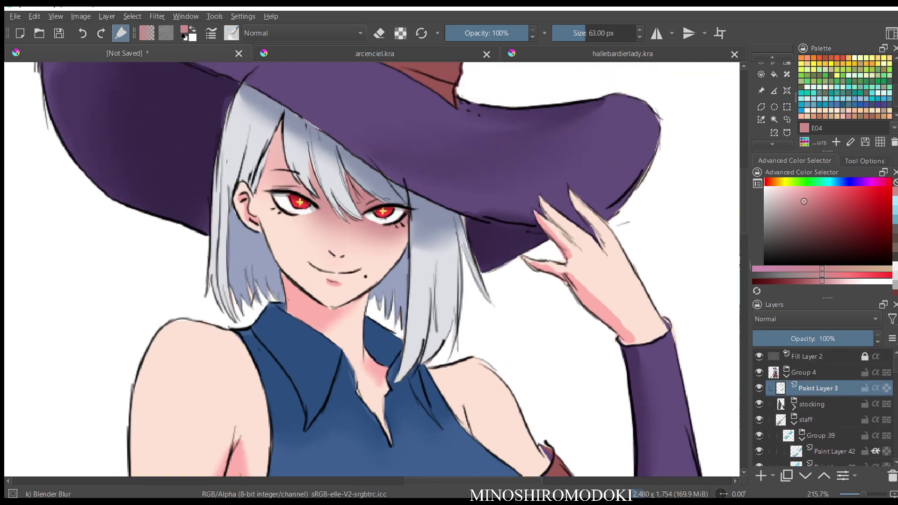
key(d)
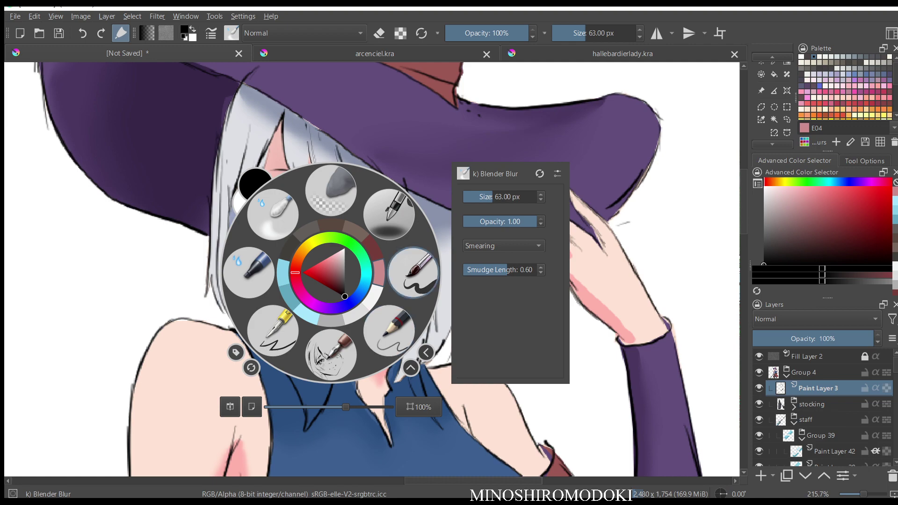
click(413, 274)
right_click(406, 281)
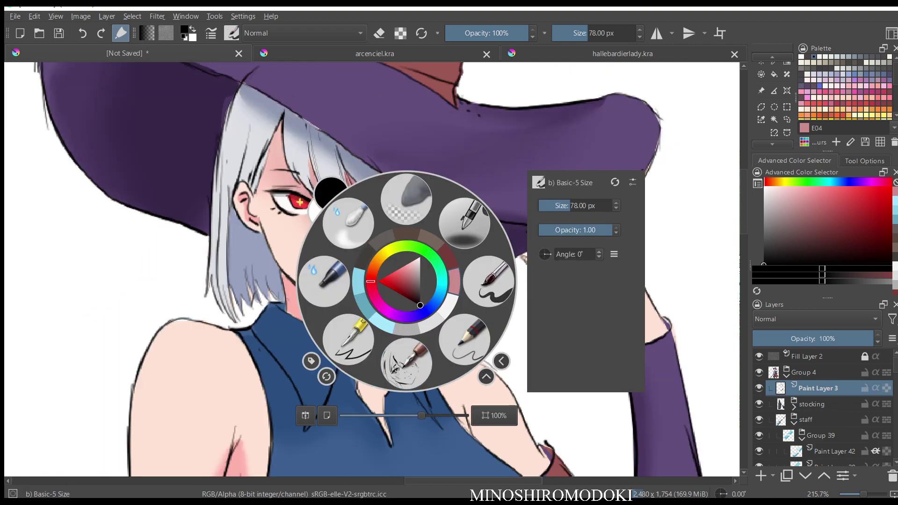
click(356, 338)
key(m)
Ink extra lashes at the outer corner of the eye nearest the raised hand and complete the hair strand outline above it.
scroll(391, 323, up, 2)
mouse_move(307, 103)
mouse_down()
mouse_move(395, 225)
mouse_move(343, 197)
mouse_up()
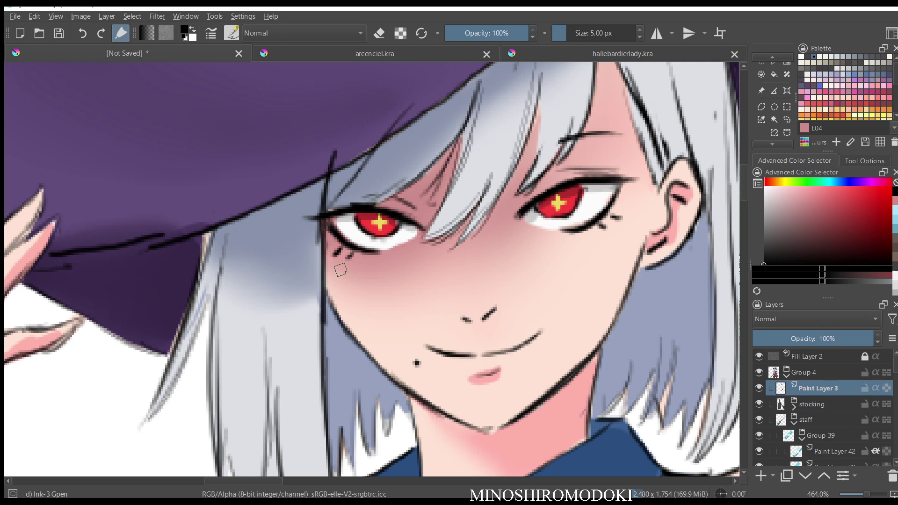
key(m)
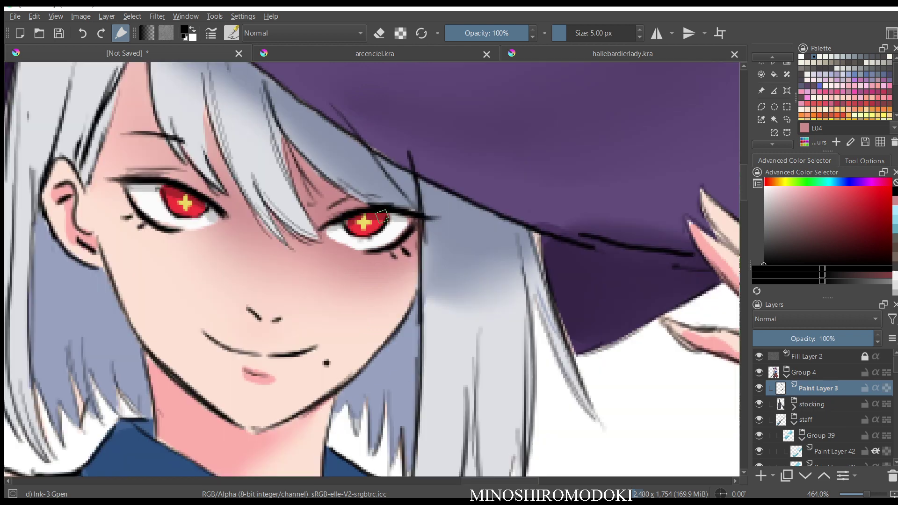
key(m)
key(m)
key(m)
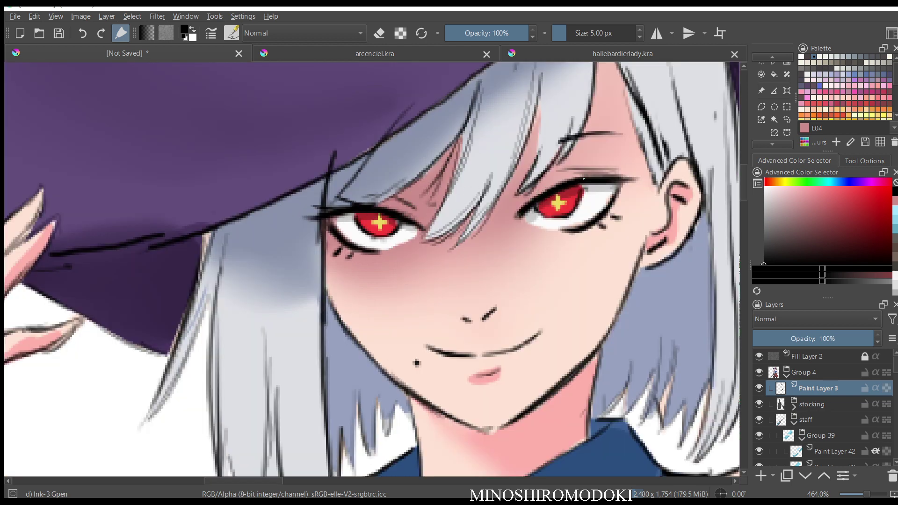
Ink fine lashes at the outer corner of the eye nearest the ear and check the whole face in mirrored view.
mouse_move(580, 179)
mouse_down()
mouse_move(597, 169)
mouse_move(634, 173)
mouse_up()
drag(515, 219, 524, 212)
key(m)
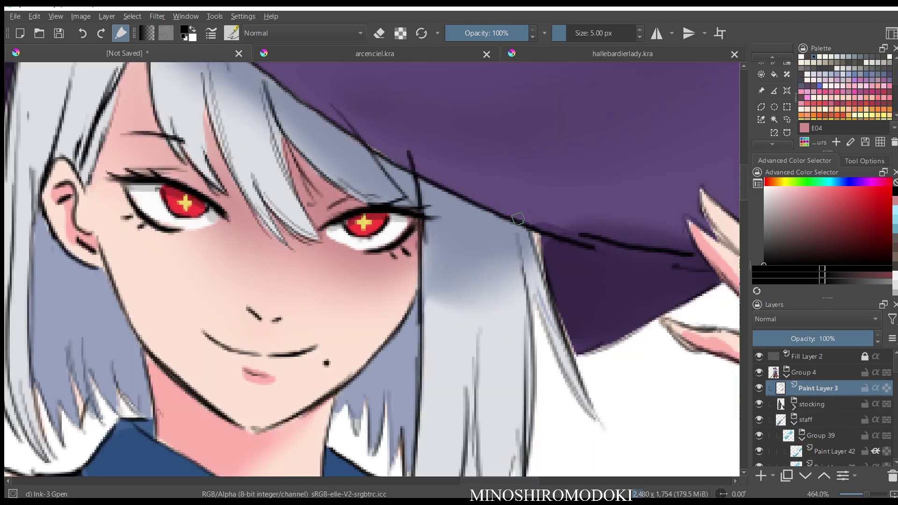
key(m)
key(m)
drag(373, 283, 375, 334)
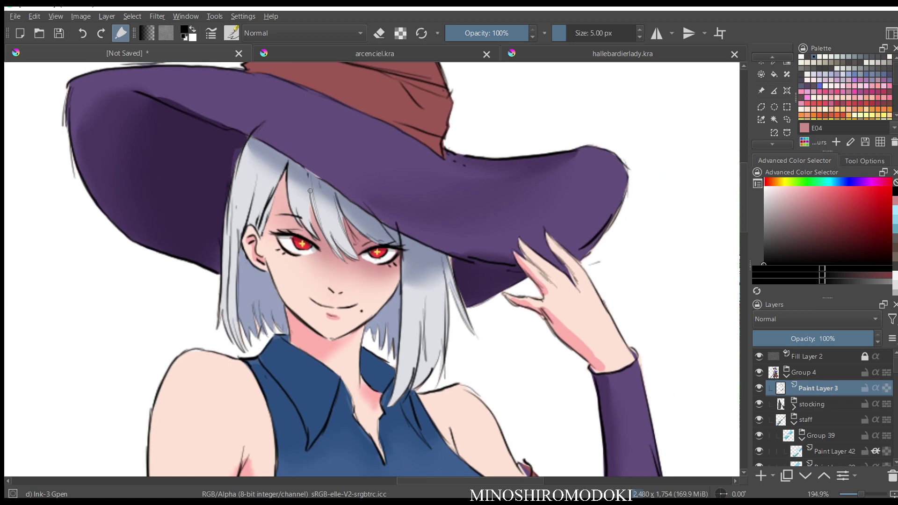
mouse_move(310, 191)
mouse_down()
mouse_move(311, 223)
mouse_move(337, 247)
mouse_up()
key(m)
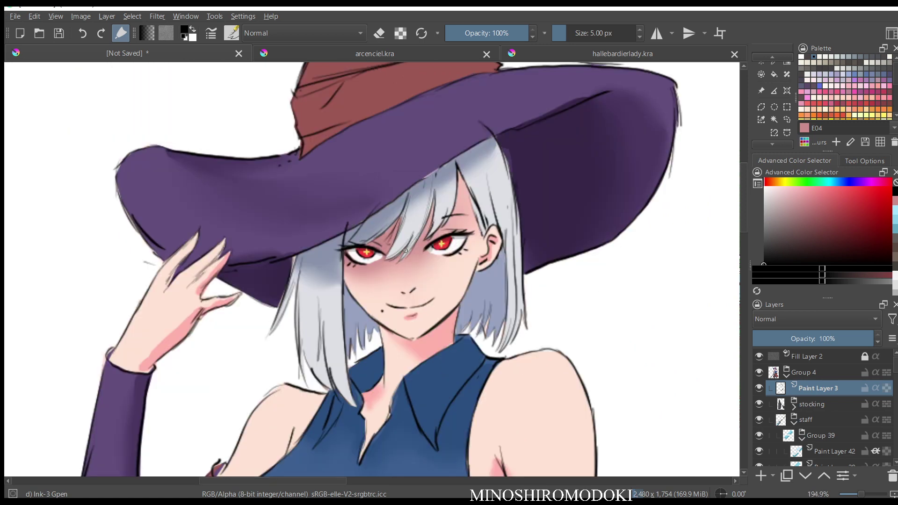
Return to the unmirrored view of the whole figure, and select and collapse Group 4.
key(m)
scroll(454, 307, down, 3)
scroll(455, 307, down, 5)
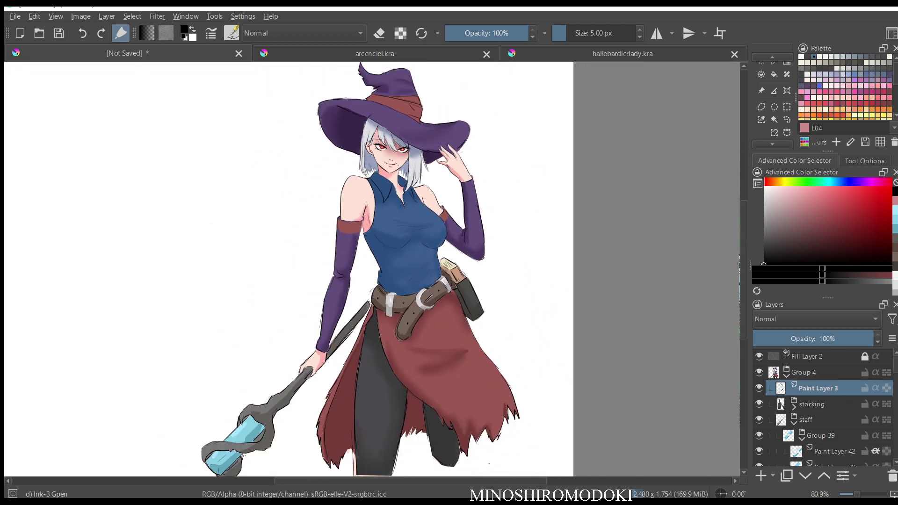
drag(446, 210, 455, 228)
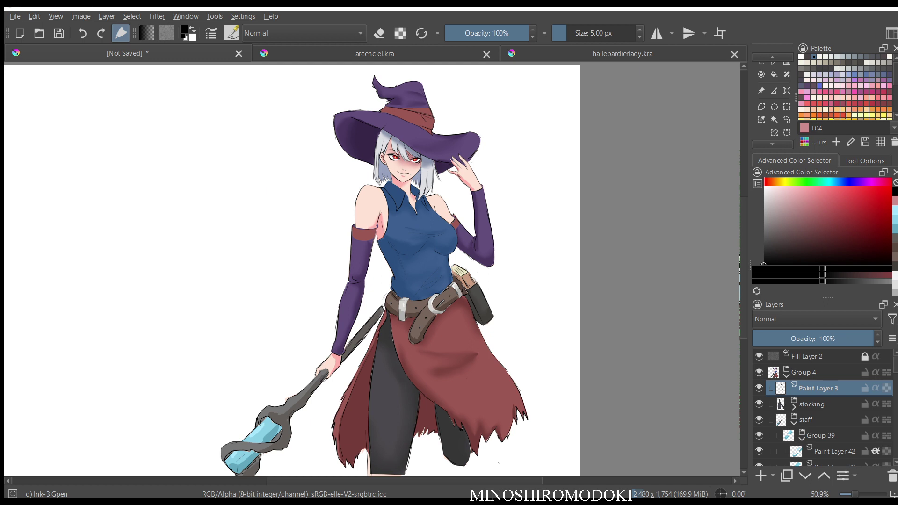
click(804, 372)
click(786, 375)
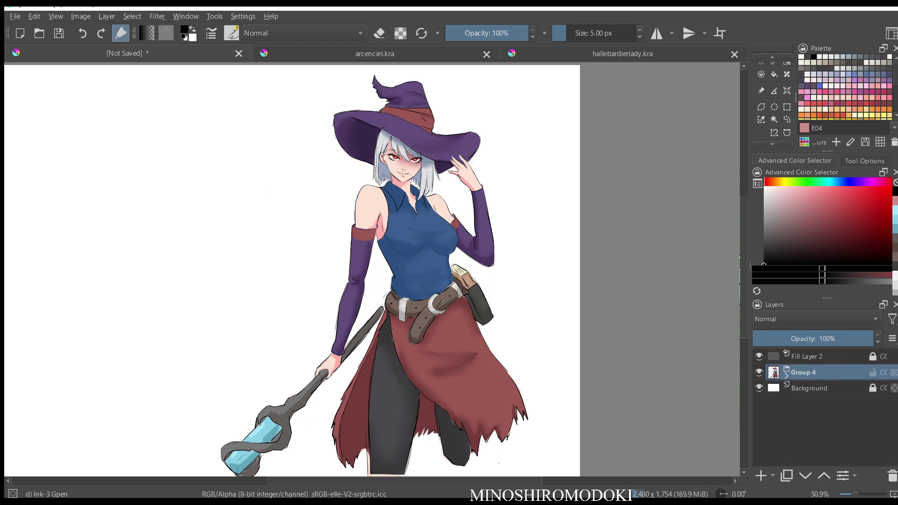
Transform Group 4 to enlarge the witch slightly while keeping her proportions, and raise her toward the canvas's upper edge.
key(ctrl+t)
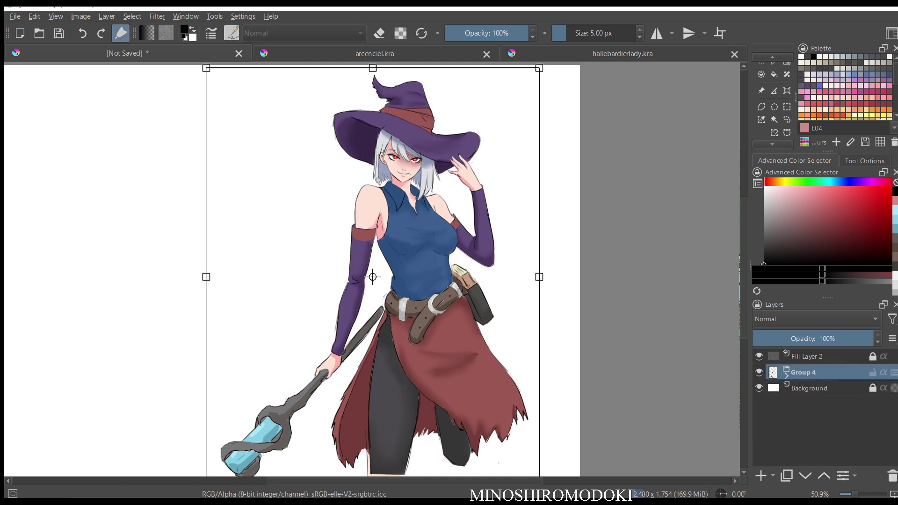
drag(412, 262, 438, 272)
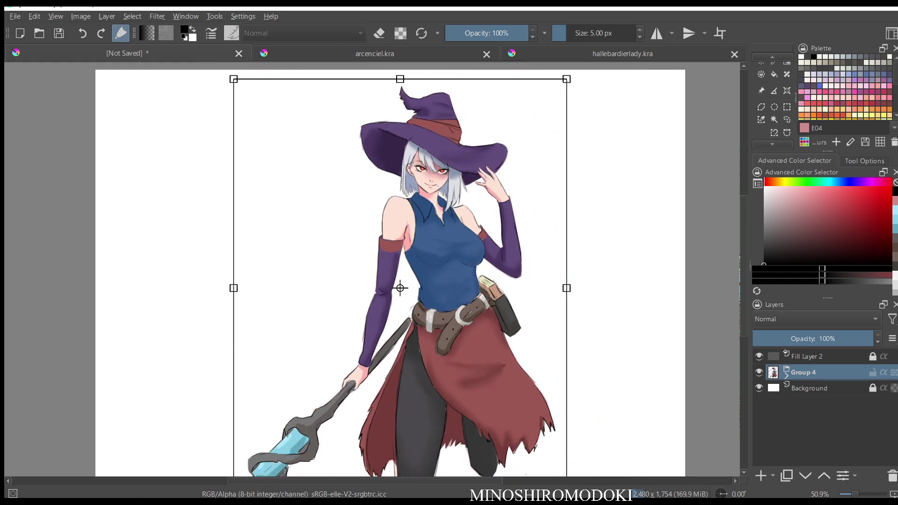
drag(567, 79, 581, 70)
drag(407, 283, 409, 280)
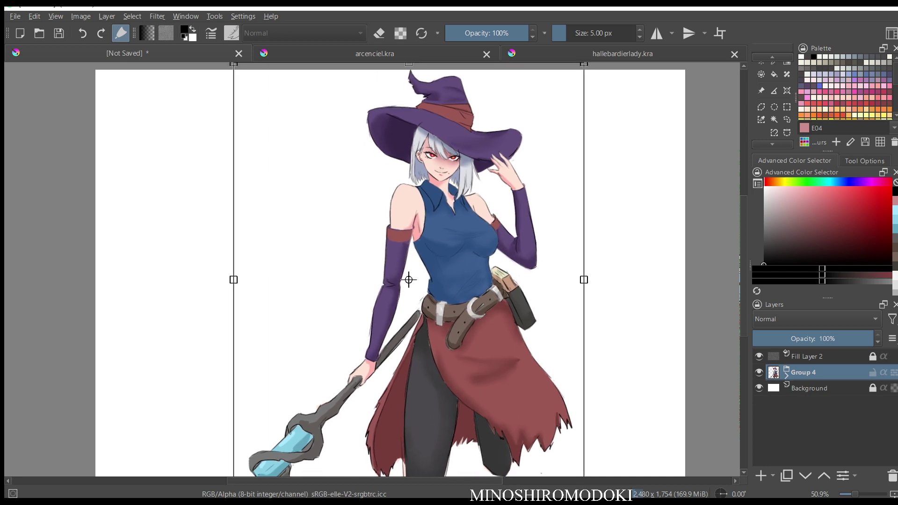
key(Return)
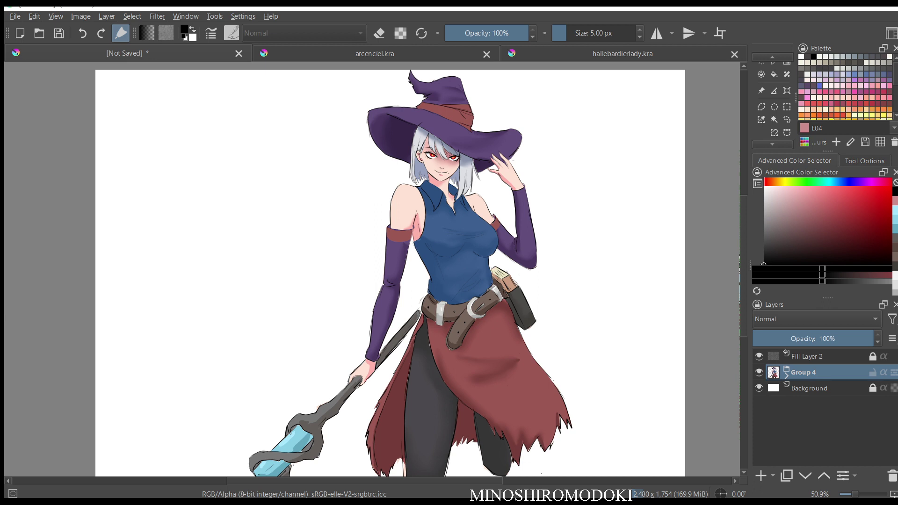
Transform Group 4 again, adjusting the witch's vertical position against the lower canvas edge while checking it in mirrored view.
key(ctrl+t)
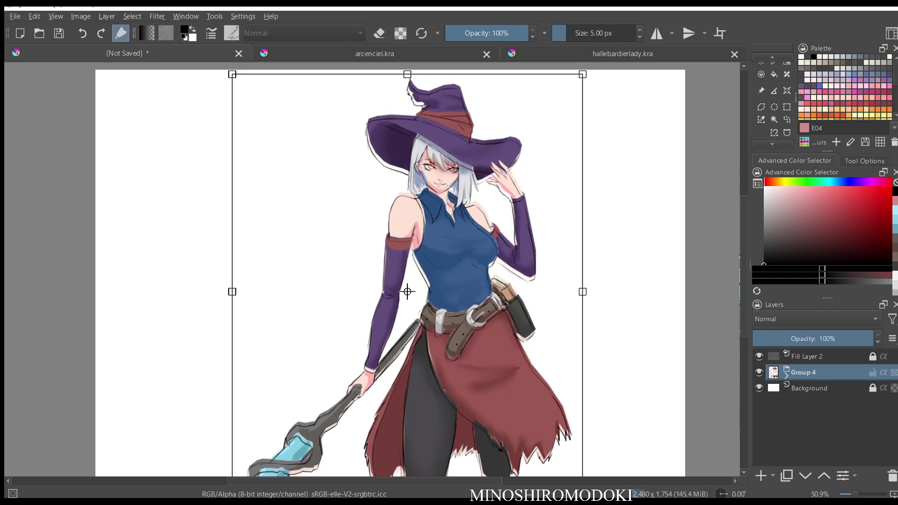
drag(407, 291, 417, 269)
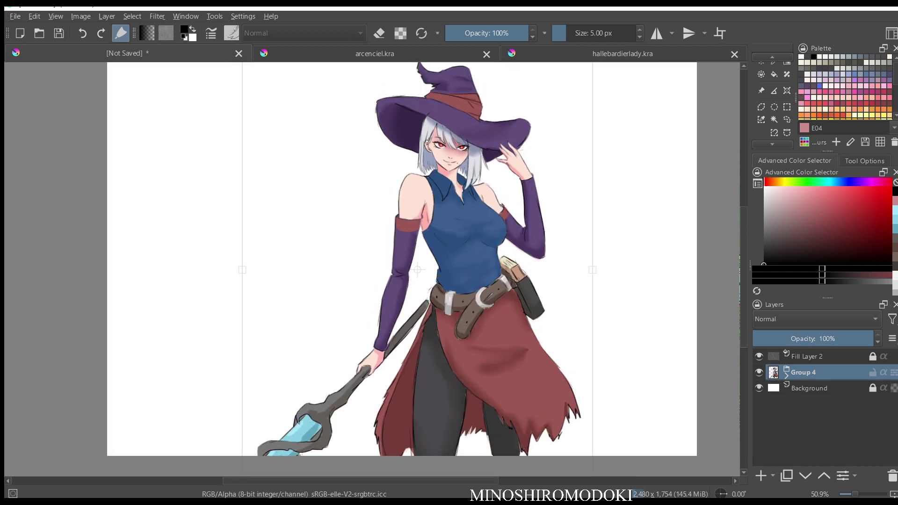
key(m)
key(m)
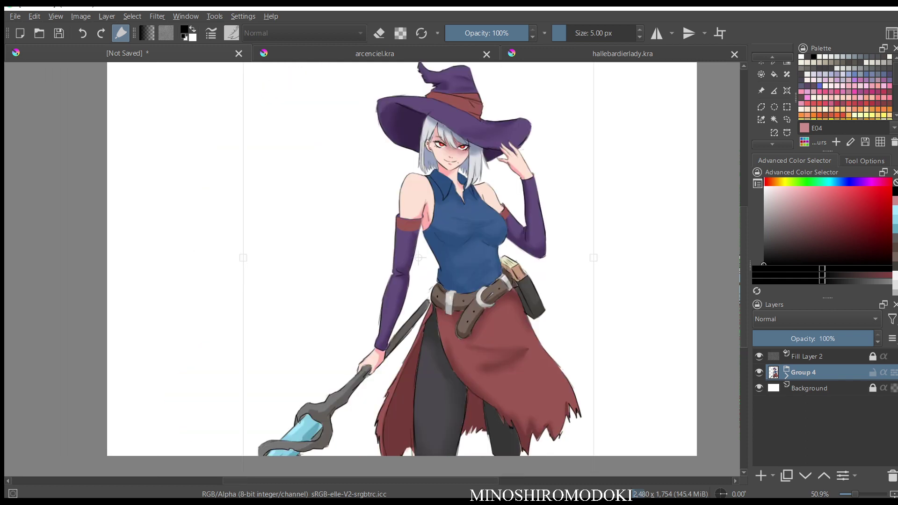
drag(419, 257, 419, 247)
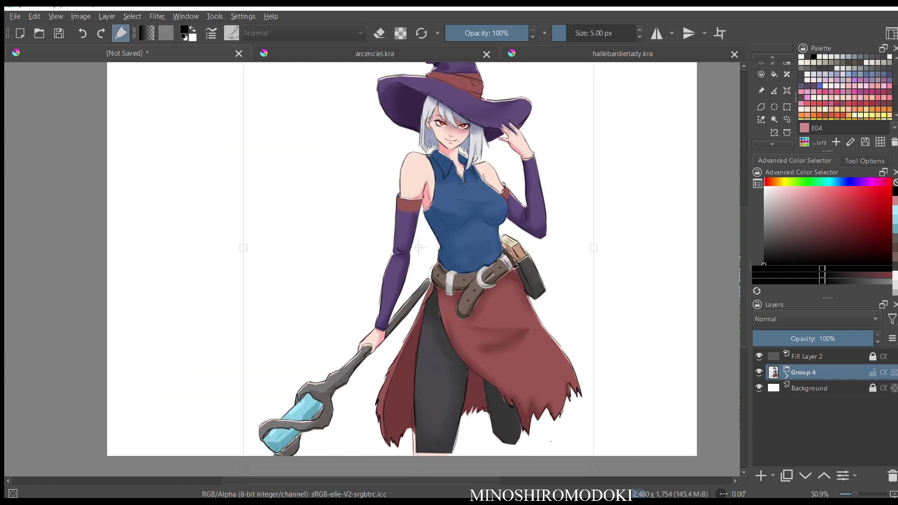
key(m)
key(m)
scroll(541, 222, up, 1)
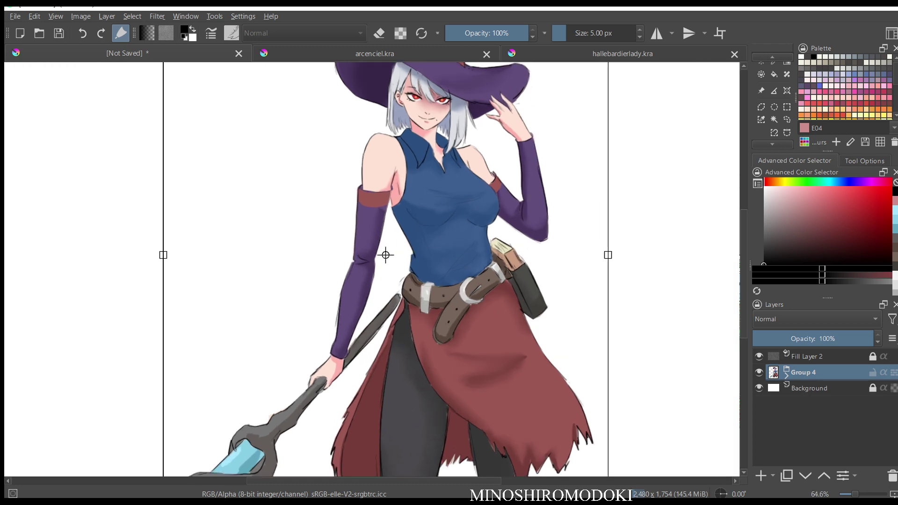
drag(486, 157, 544, 262)
scroll(545, 262, up, 2)
key(Return)
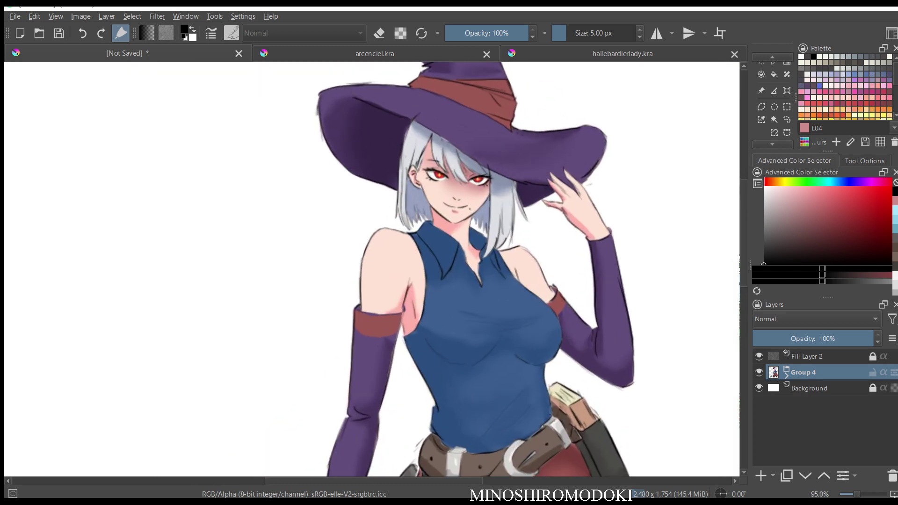
Inspect the upper body up close, and expand Group 4 to select its Paint Layer 3.
scroll(488, 260, up, 1)
drag(489, 260, 556, 335)
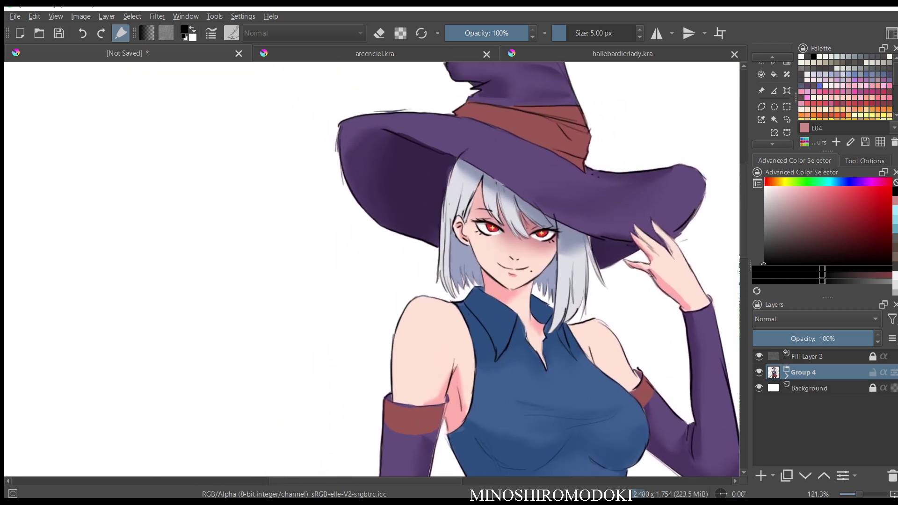
scroll(559, 253, down, 1)
drag(559, 253, 487, 223)
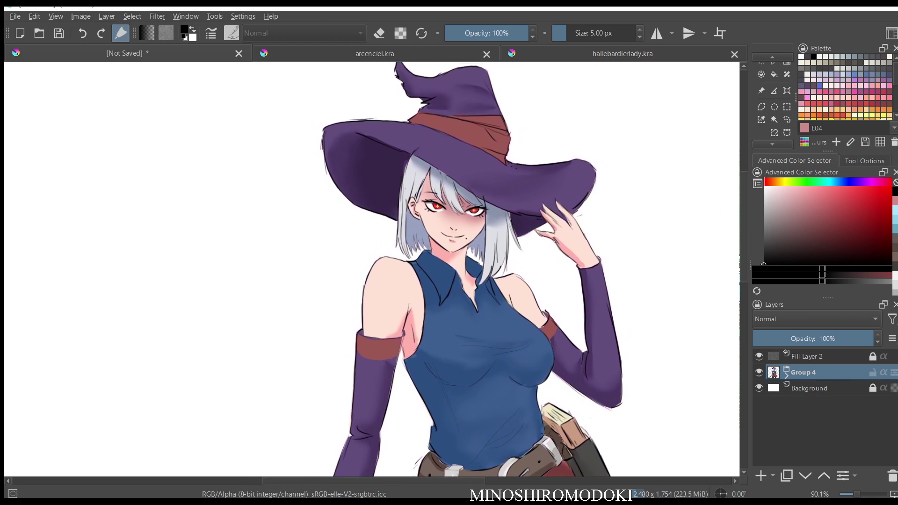
click(786, 376)
click(818, 387)
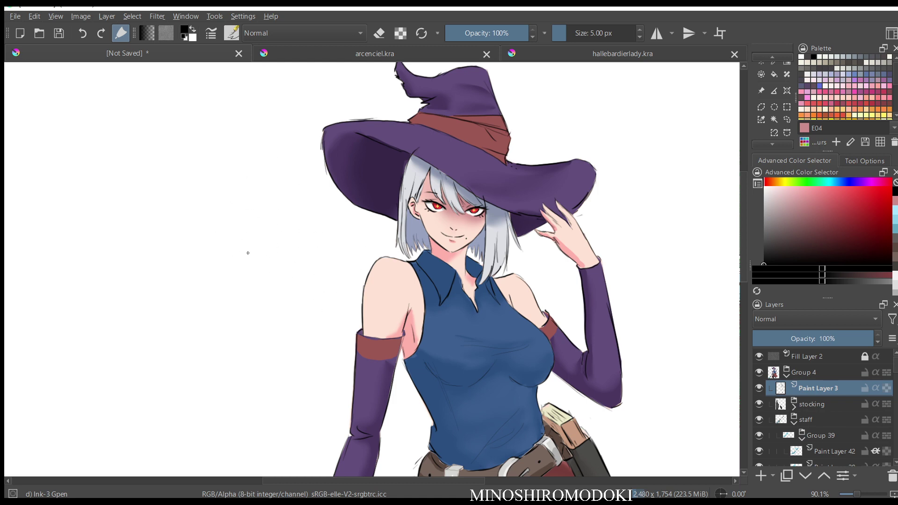
mouse_move(242, 231)
mouse_down()
mouse_move(239, 304)
mouse_move(322, 275)
mouse_up()
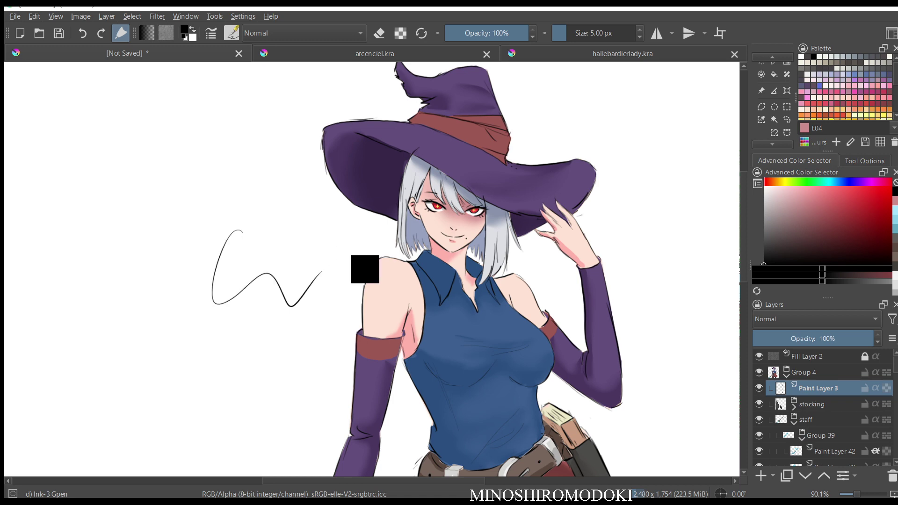
key(ctrl+z)
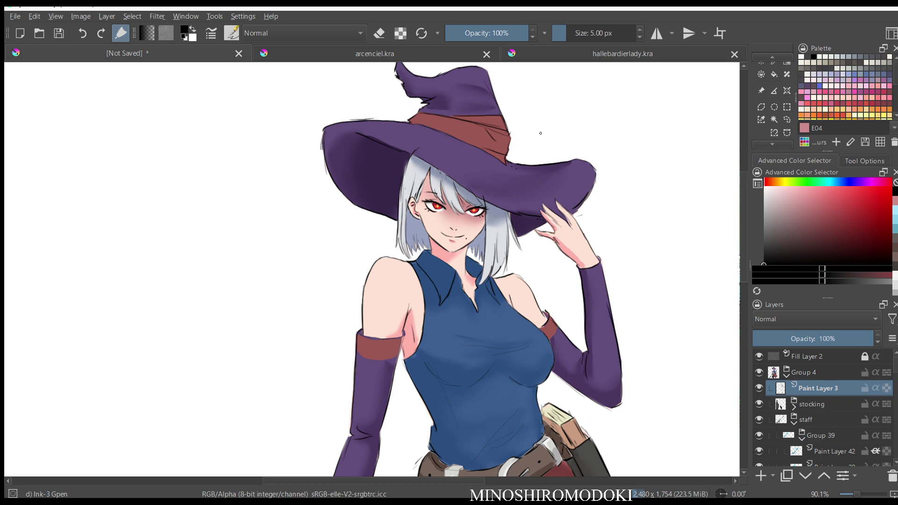
mouse_move(532, 133)
mouse_down()
mouse_move(542, 147)
mouse_move(570, 145)
mouse_move(577, 135)
mouse_move(549, 143)
mouse_move(567, 127)
mouse_move(587, 144)
mouse_up()
key(e)
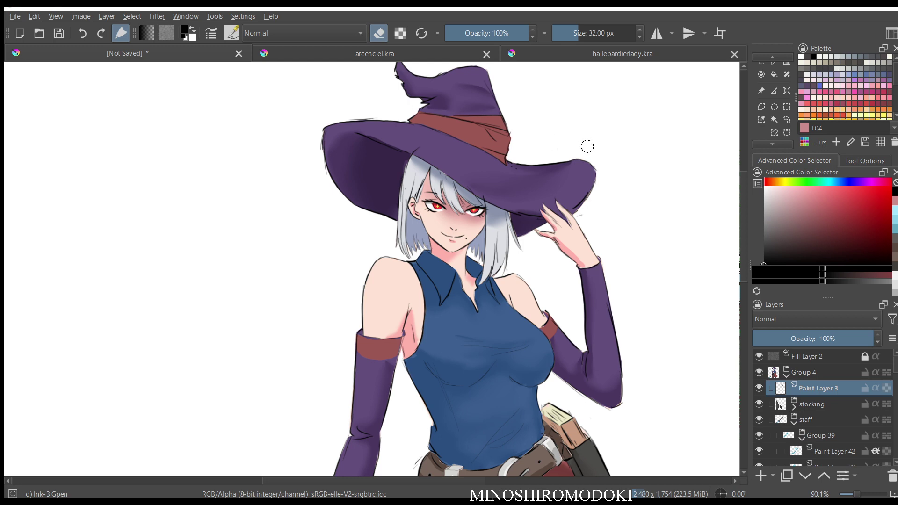
key(e)
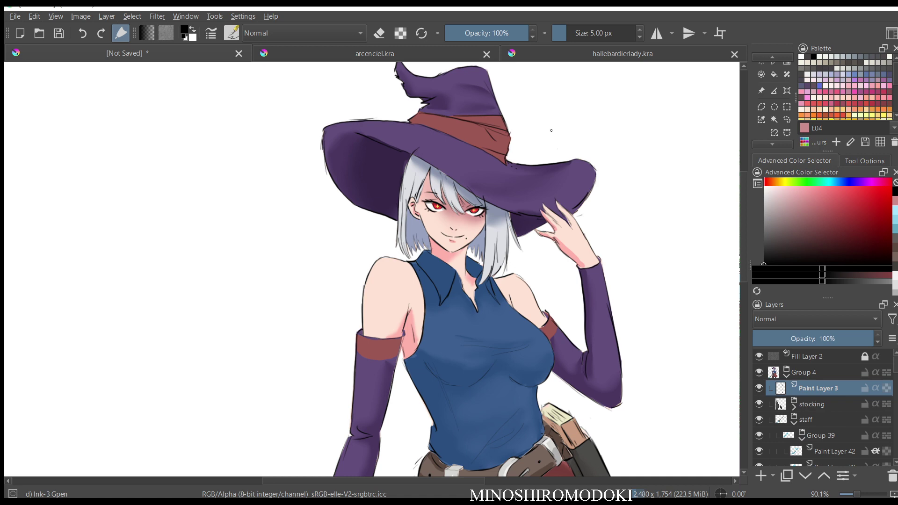
Choose the Basic-5 Size brush at 37.83 px and frame the empty area beside the witch's shoulder.
right_click(550, 130)
click(575, 170)
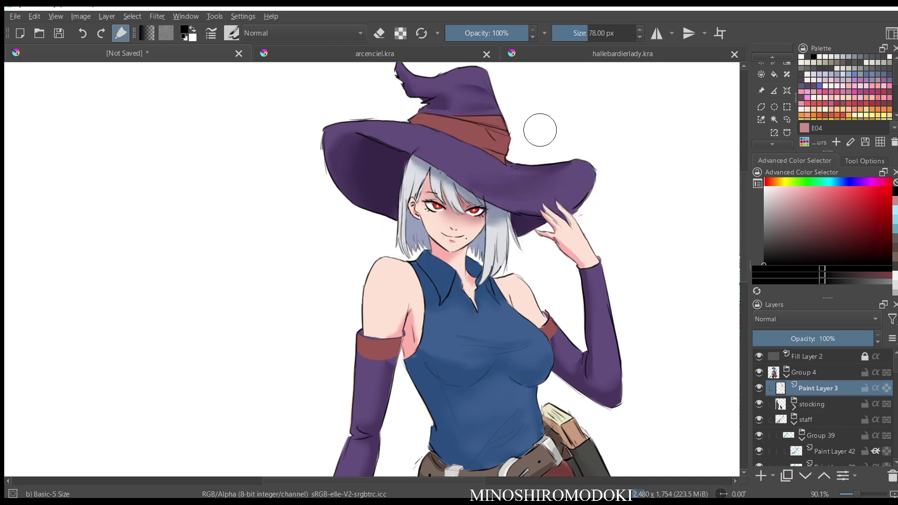
drag(585, 33, 580, 34)
mouse_move(380, 245)
mouse_down()
mouse_move(355, 243)
mouse_move(397, 243)
mouse_move(342, 241)
mouse_move(351, 248)
mouse_up()
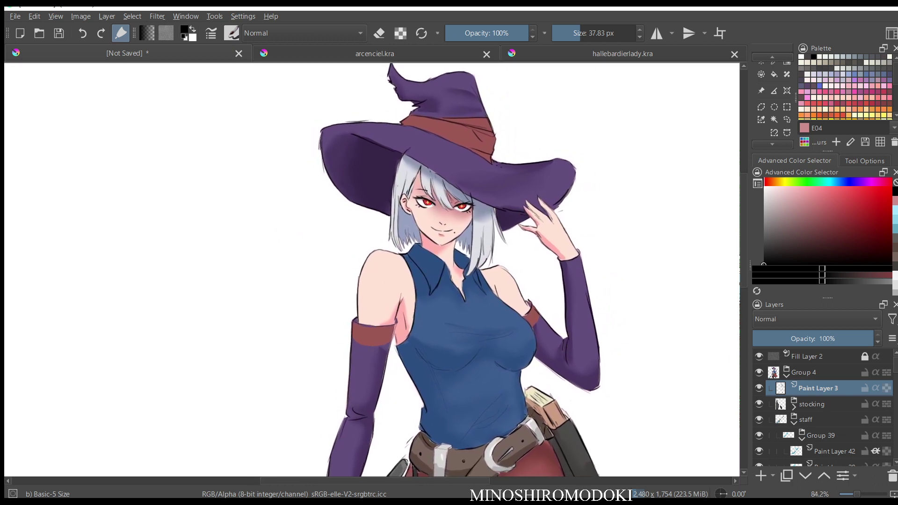
Hand-letter the title PYTHONESS in black in the empty area beside the witch's hair.
mouse_move(245, 218)
mouse_down()
mouse_move(243, 236)
mouse_move(247, 227)
mouse_move(289, 238)
mouse_move(300, 224)
mouse_up()
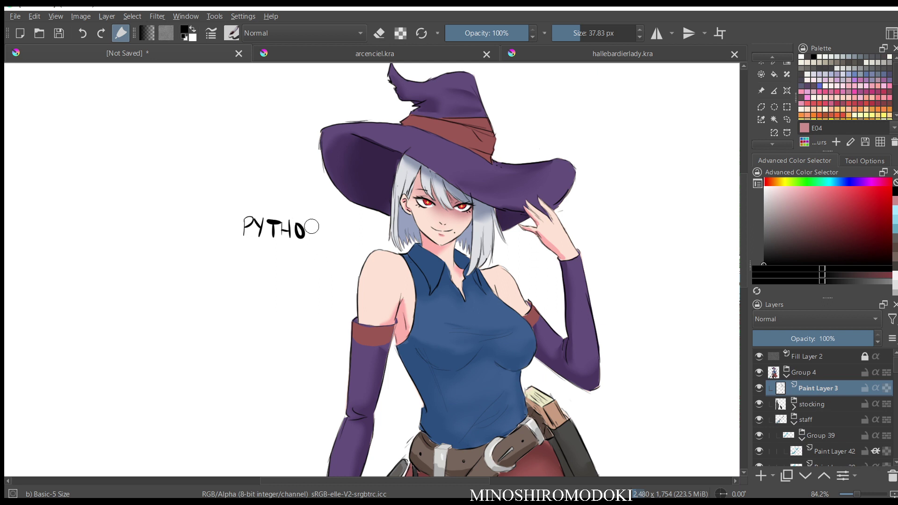
drag(310, 223, 318, 236)
drag(319, 236, 320, 223)
mouse_move(325, 224)
mouse_down()
mouse_move(324, 237)
mouse_move(332, 223)
mouse_up()
drag(325, 229, 346, 239)
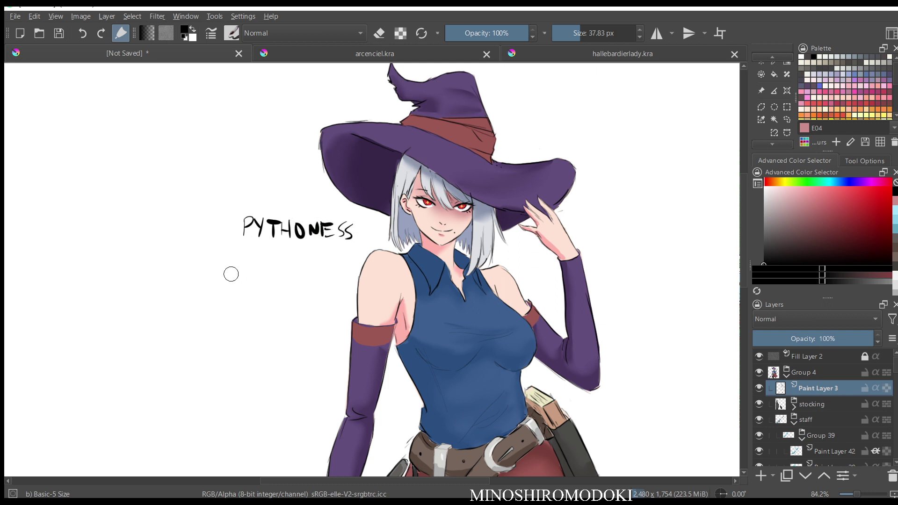
Hand-letter the artist's signature name beside the witch's shoulder with the date 7-16-23 beneath it.
mouse_move(211, 290)
mouse_down()
mouse_move(213, 273)
mouse_move(228, 289)
mouse_up()
mouse_move(230, 289)
mouse_down()
mouse_move(239, 280)
mouse_move(252, 290)
mouse_up()
drag(260, 279, 267, 283)
drag(268, 279, 271, 288)
drag(276, 279, 282, 287)
drag(289, 279, 316, 288)
drag(325, 280, 338, 289)
drag(341, 279, 340, 289)
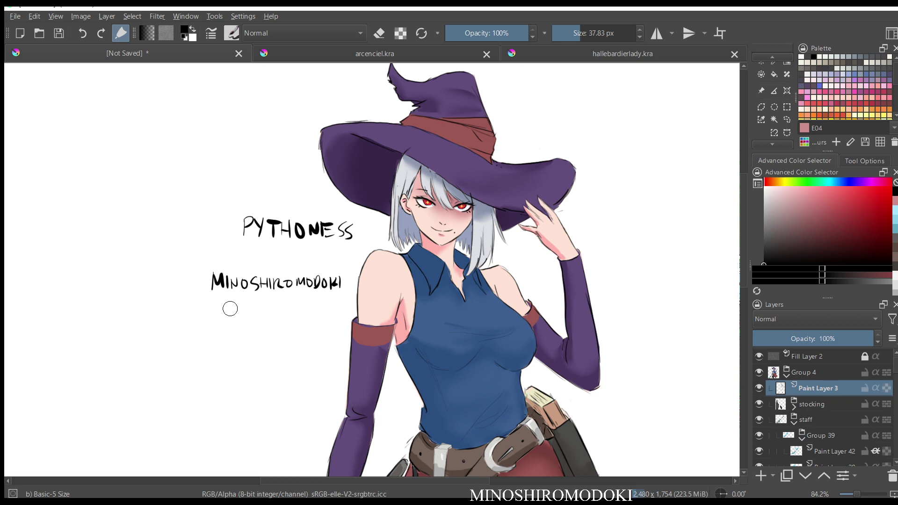
mouse_move(233, 308)
mouse_down()
mouse_move(273, 305)
mouse_move(288, 319)
mouse_move(332, 321)
mouse_up()
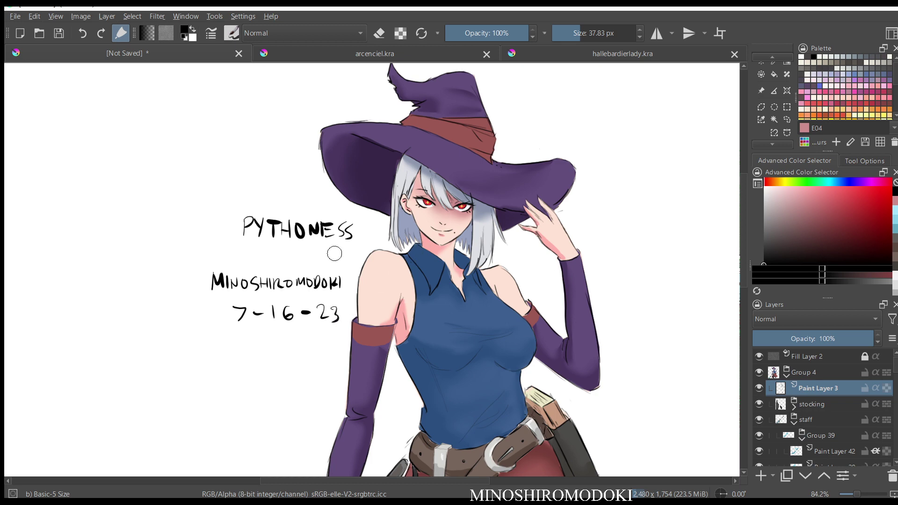
Erase the handwritten title PYTHONESS above the signature with an enlarged eraser.
key(e)
key(e)
key(bracketright)
key(bracketleft)
key(bracketleft)
key(bracketleft)
key(e)
key(bracketleft)
key(bracketleft)
drag(241, 219, 295, 225)
key(bracketright)
key(bracketright)
key(bracketright)
key(bracketright)
key(bracketright)
key(bracketright)
key(bracketright)
key(bracketright)
key(bracketright)
key(bracketright)
key(bracketright)
key(bracketright)
mouse_move(239, 221)
mouse_down()
mouse_move(337, 229)
mouse_move(235, 230)
mouse_up()
key(e)
key(bracketleft)
key(bracketleft)
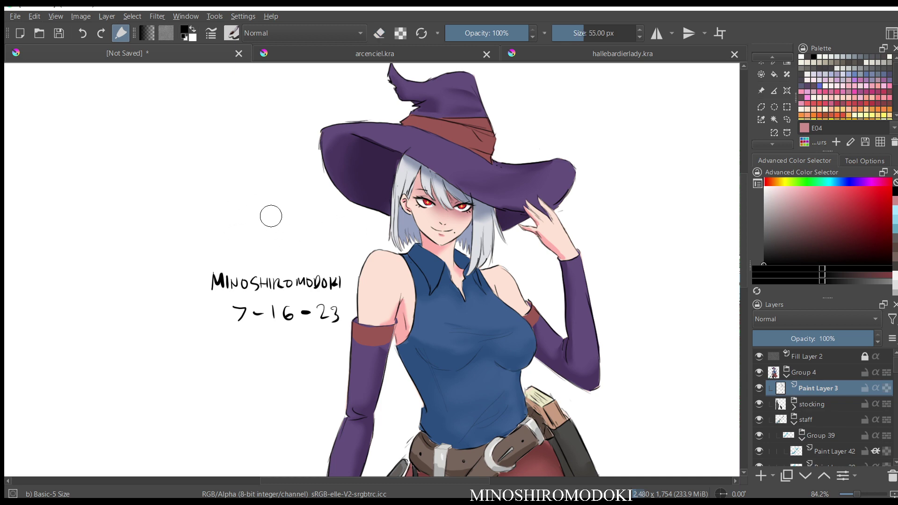
Add the text PYTHONESS with the Text tool and position it above the handwritten signature.
right_click(278, 213)
click(352, 215)
scroll(774, 97, up, 5)
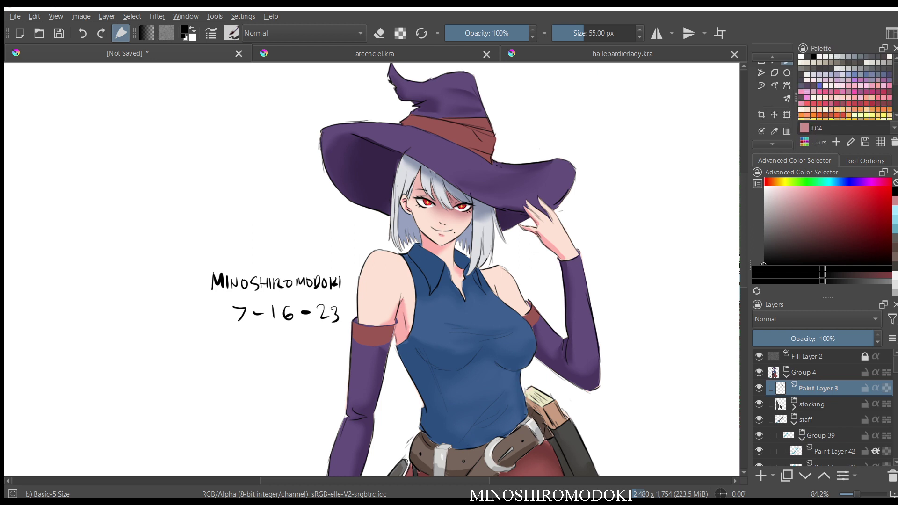
scroll(774, 93, up, 2)
click(774, 59)
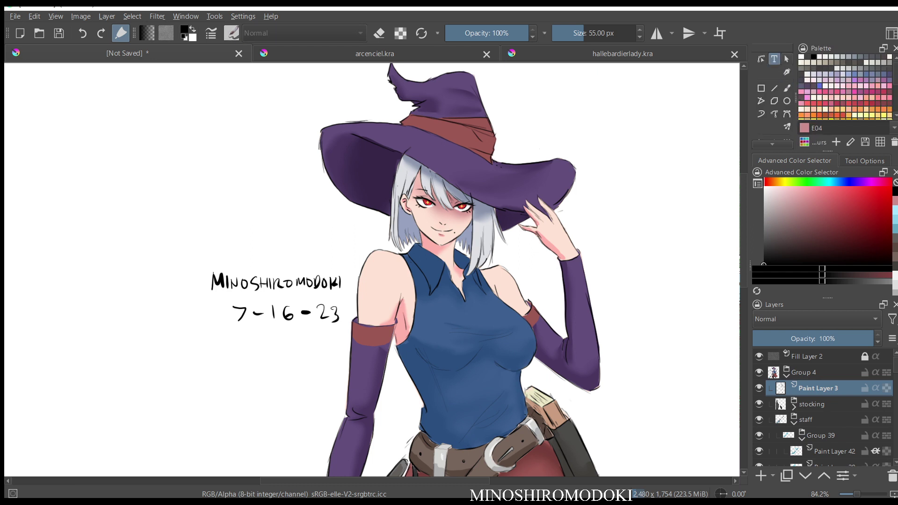
mouse_move(193, 205)
mouse_down()
mouse_move(357, 250)
mouse_move(351, 259)
mouse_move(367, 242)
mouse_up()
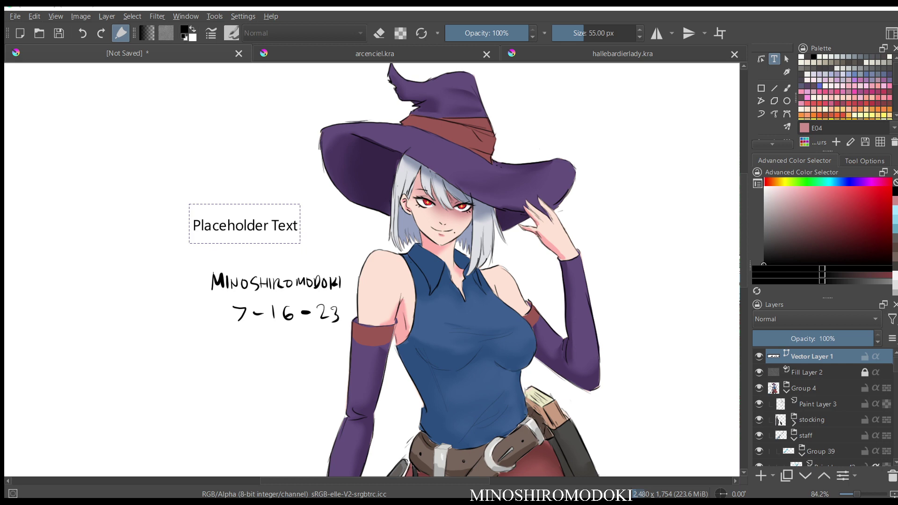
key(ctrl+s)
key(Escape)
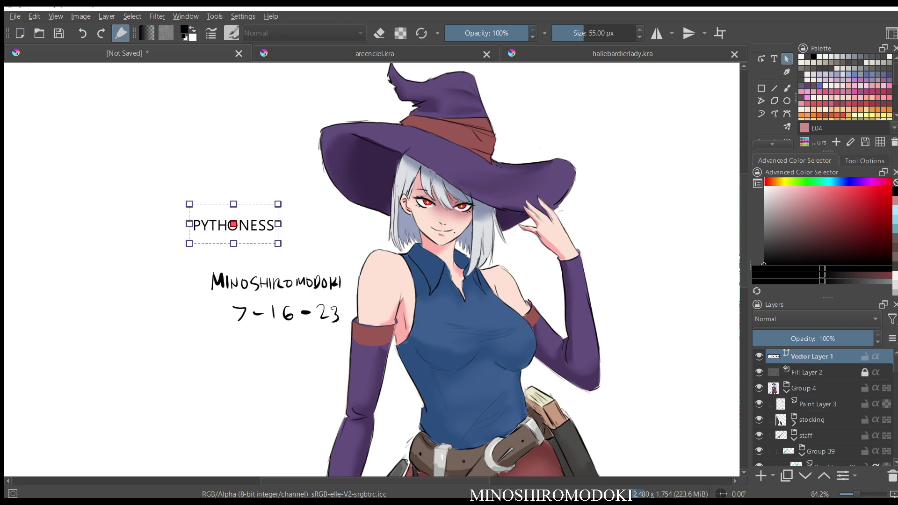
drag(229, 227, 277, 234)
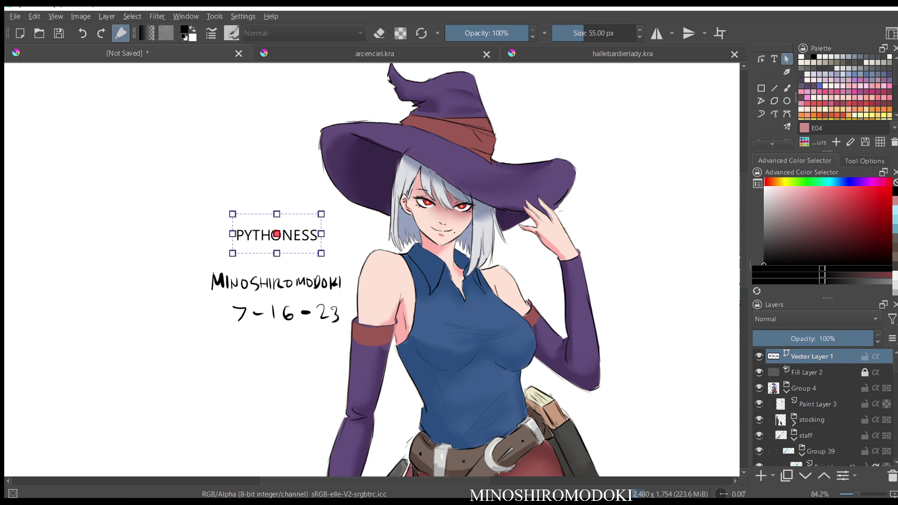
Move Vector Layer 1 with the PYTHONESS title into Group 4, directly above Paint Layer 3.
drag(816, 357, 823, 396)
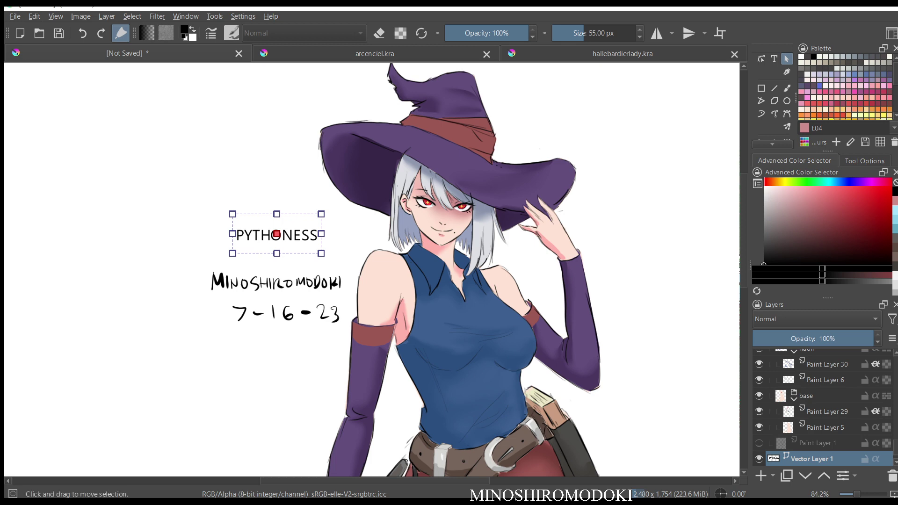
drag(277, 234, 277, 234)
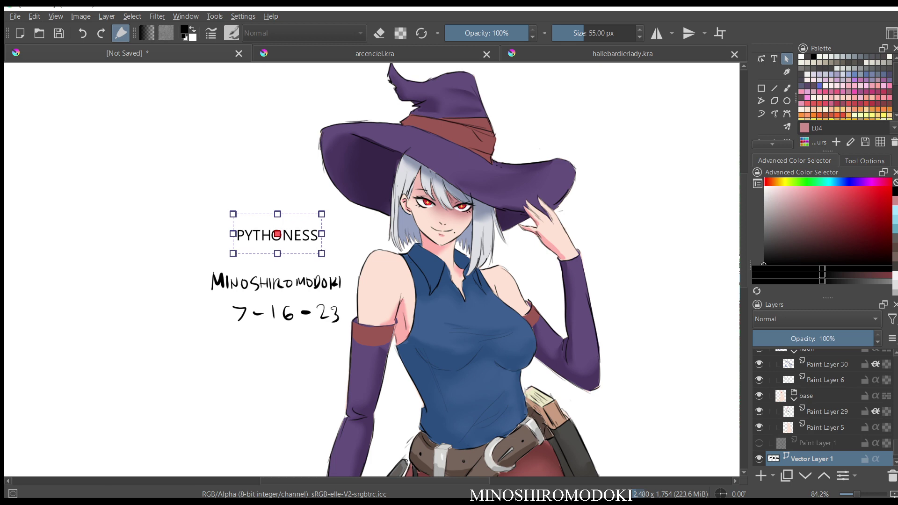
mouse_move(823, 458)
mouse_down()
mouse_move(823, 353)
mouse_move(823, 427)
mouse_move(823, 364)
mouse_up()
scroll(823, 406, up, 2)
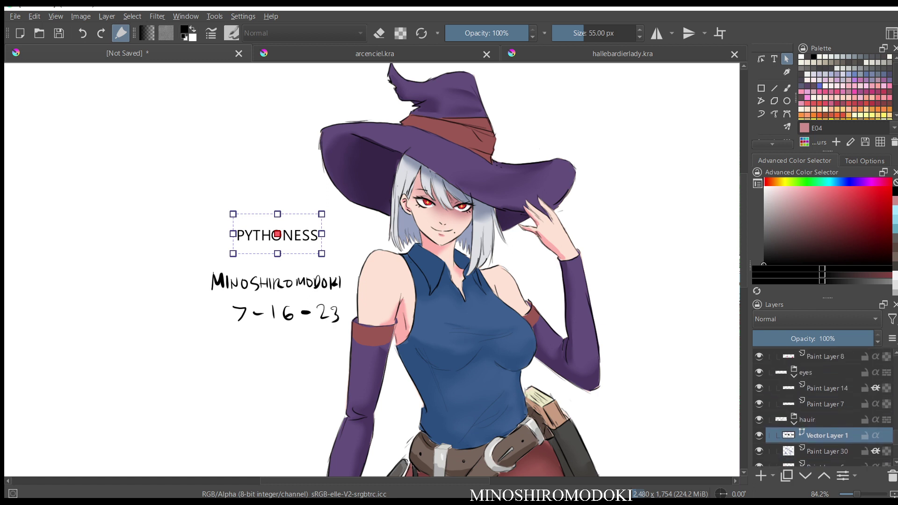
drag(823, 435, 823, 351)
scroll(823, 406, up, 2)
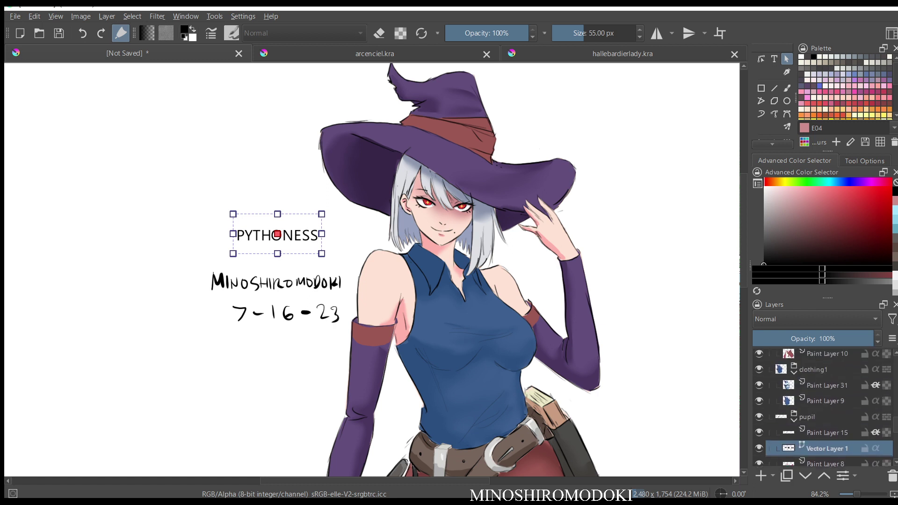
scroll(823, 406, up, 1)
scroll(823, 406, down, 2)
drag(823, 419, 823, 358)
scroll(823, 406, up, 2)
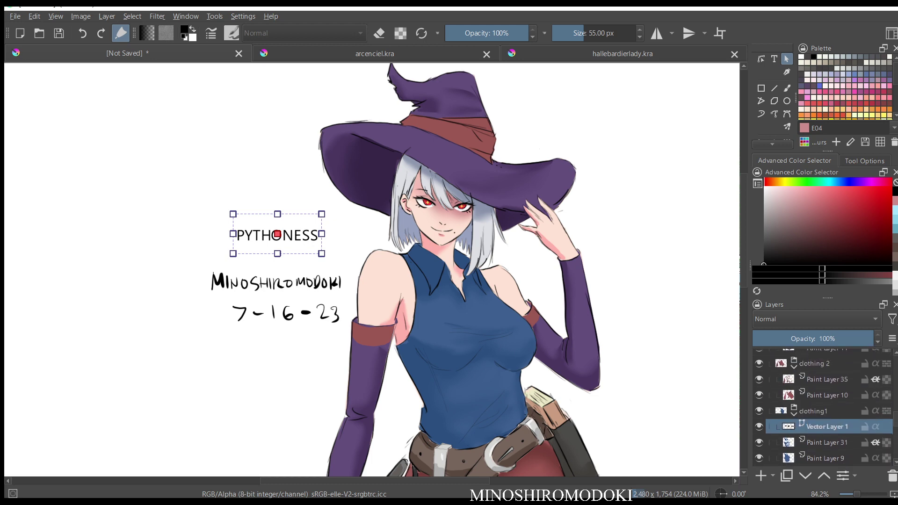
drag(823, 426, 823, 363)
scroll(823, 407, up, 4)
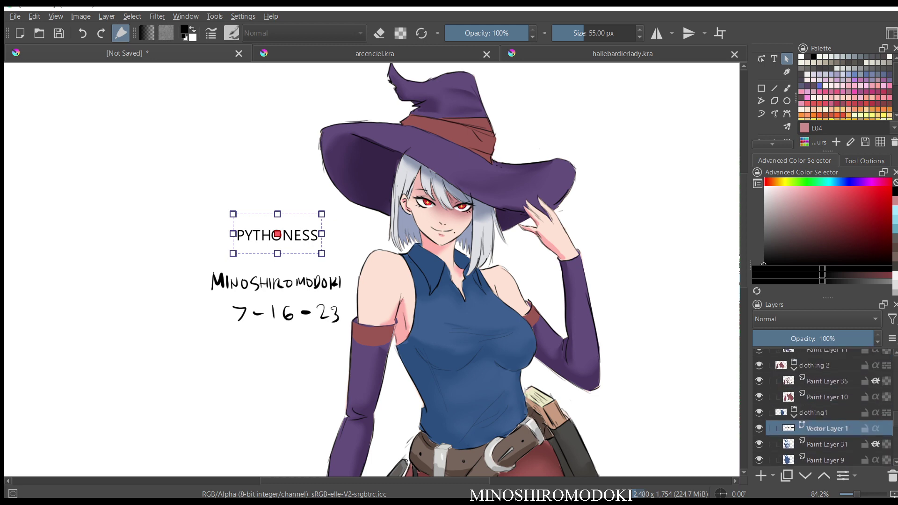
scroll(823, 407, down, 3)
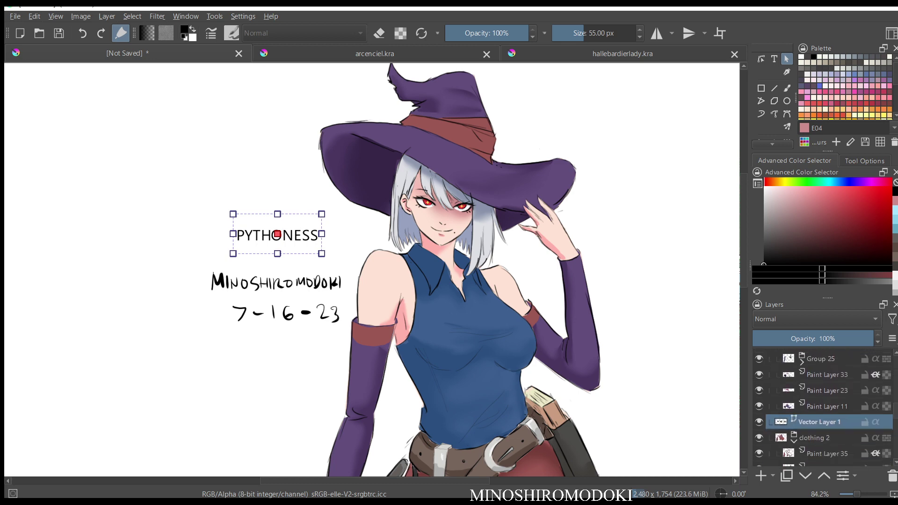
drag(823, 354, 823, 360)
scroll(823, 407, up, 3)
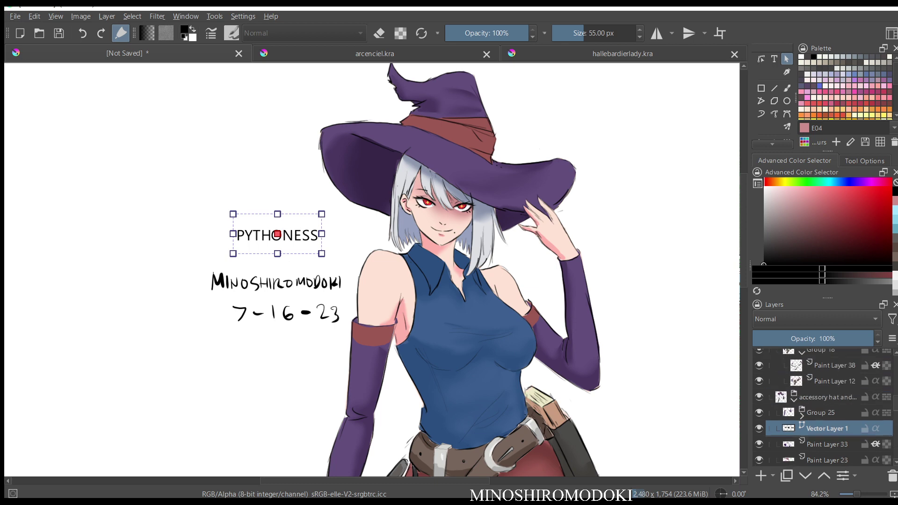
drag(825, 445, 825, 368)
scroll(824, 407, up, 2)
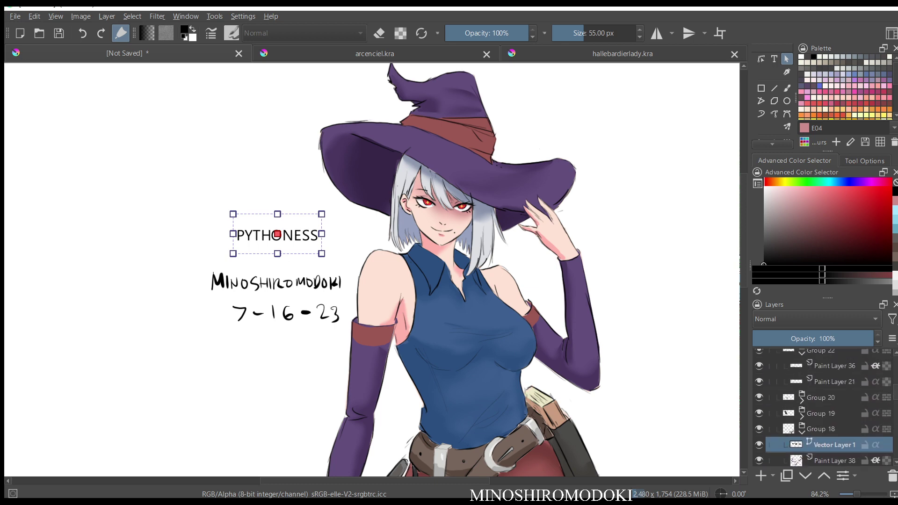
drag(825, 445, 825, 358)
scroll(823, 407, up, 3)
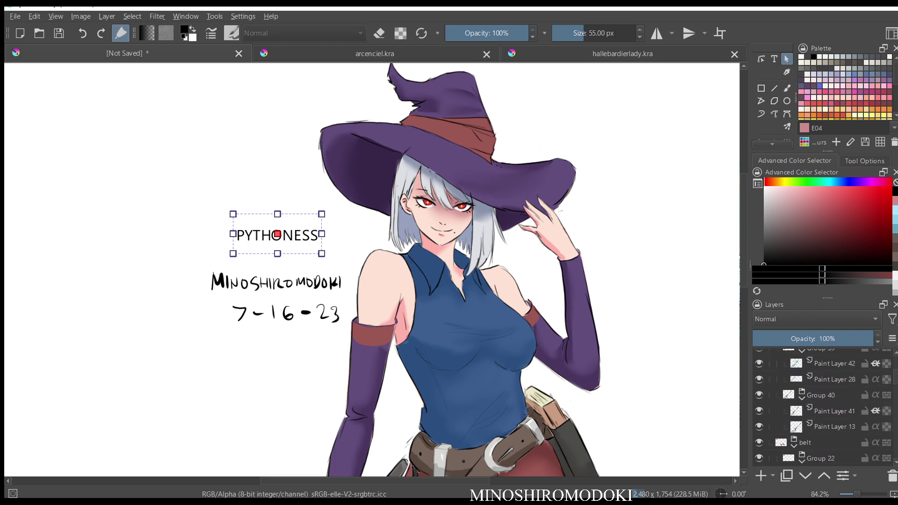
scroll(823, 407, down, 2)
drag(825, 429, 825, 357)
scroll(823, 407, up, 4)
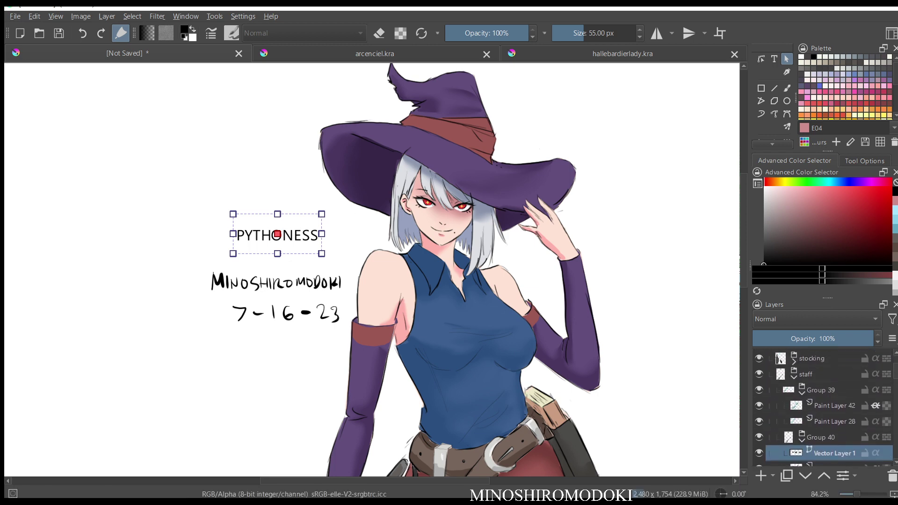
drag(825, 457, 825, 386)
key(ctrl+z)
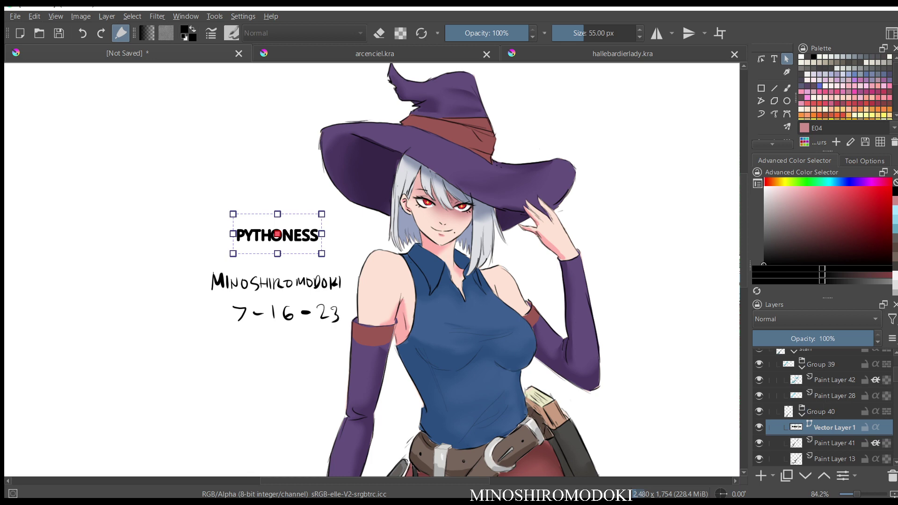
key(ctrl+z)
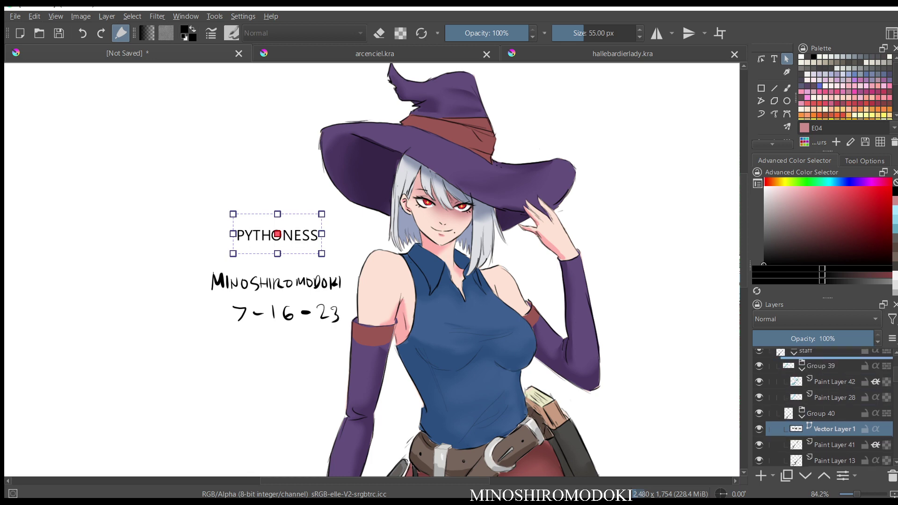
key(ctrl+z)
scroll(825, 407, up, 1)
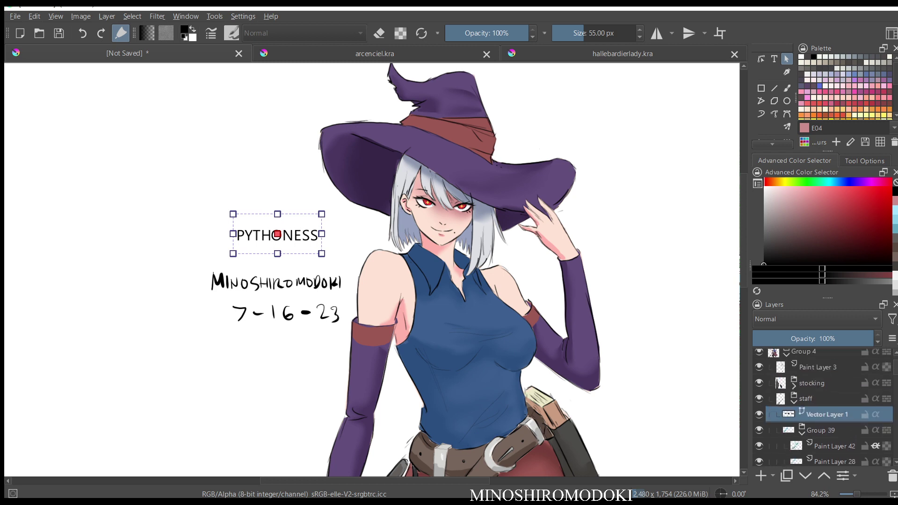
drag(827, 414, 826, 359)
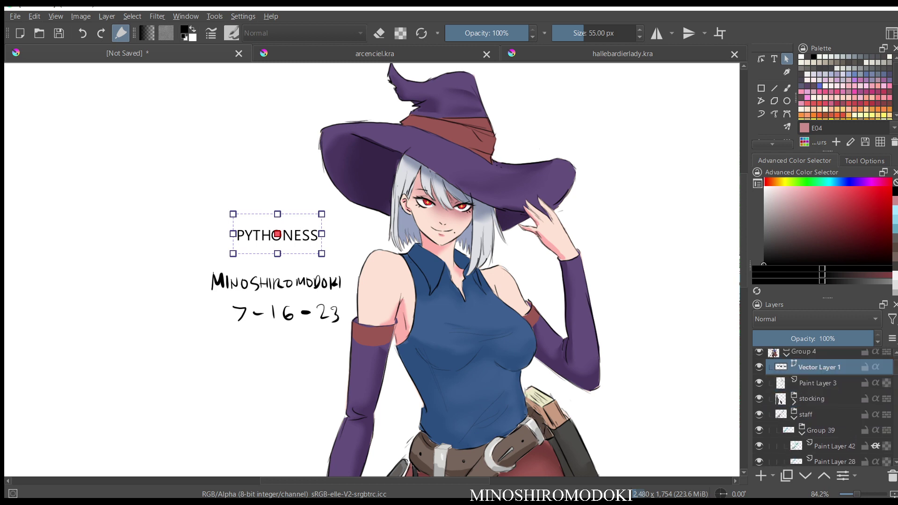
Select the PYTHONESS title within Group 4, stretch it wider with Transform and place it directly above the handwritten signature.
click(818, 351)
key(ctrl+t)
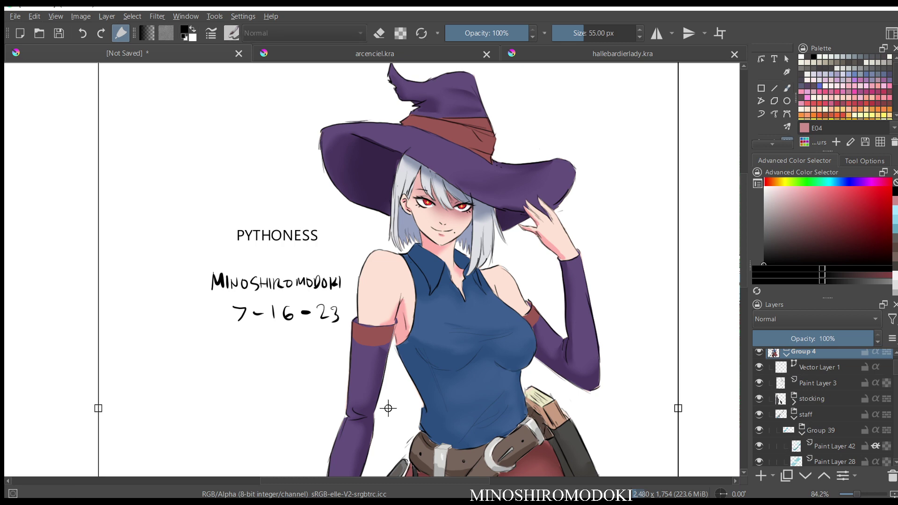
key(Return)
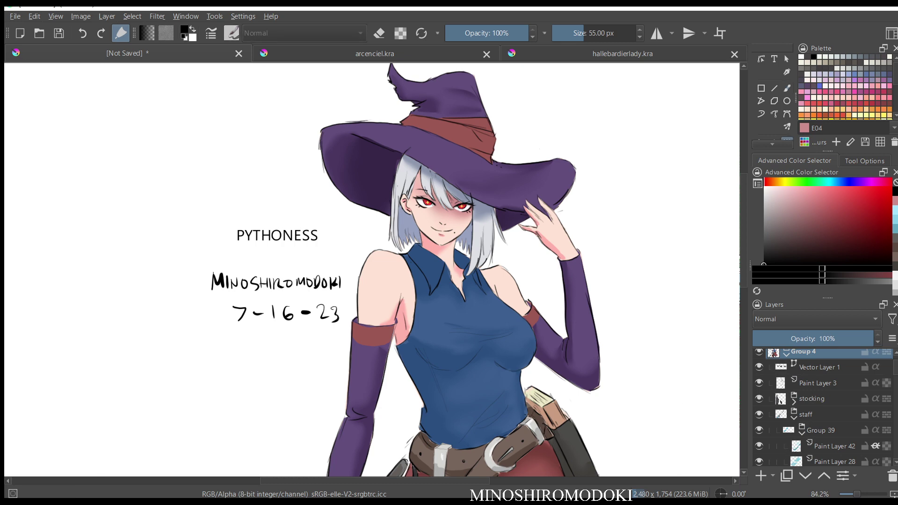
mouse_move(271, 207)
mouse_down()
mouse_move(263, 270)
mouse_move(280, 213)
mouse_move(254, 208)
mouse_up()
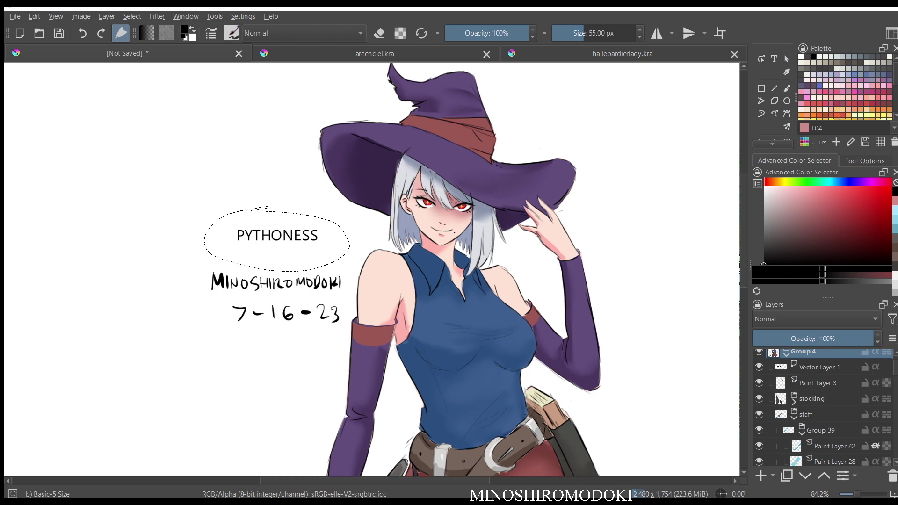
key(ctrl+t)
drag(348, 206, 416, 207)
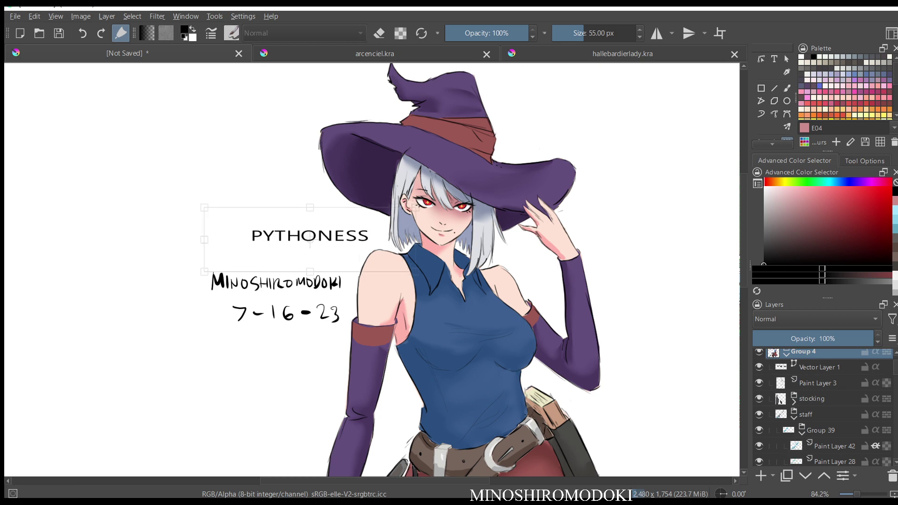
drag(310, 239, 280, 255)
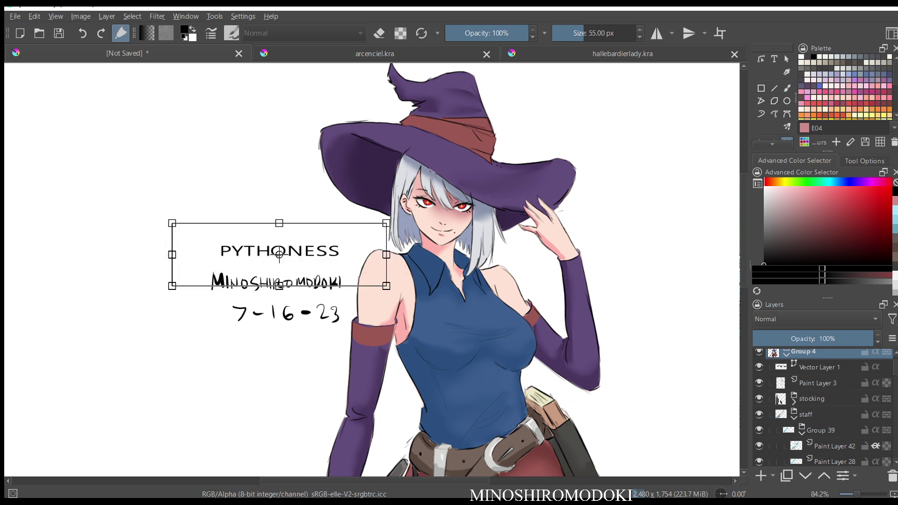
key(Return)
key(b)
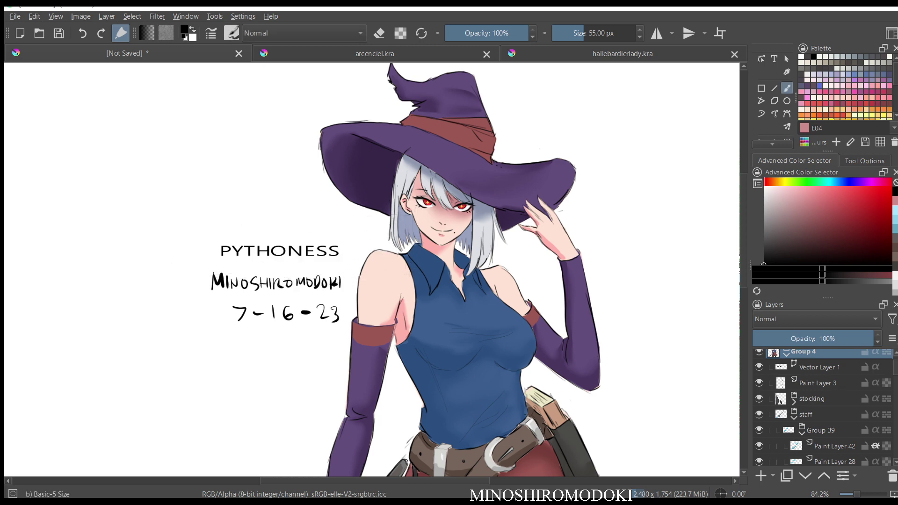
scroll(451, 185, down, 2)
drag(451, 185, 471, 197)
scroll(453, 260, up, 3)
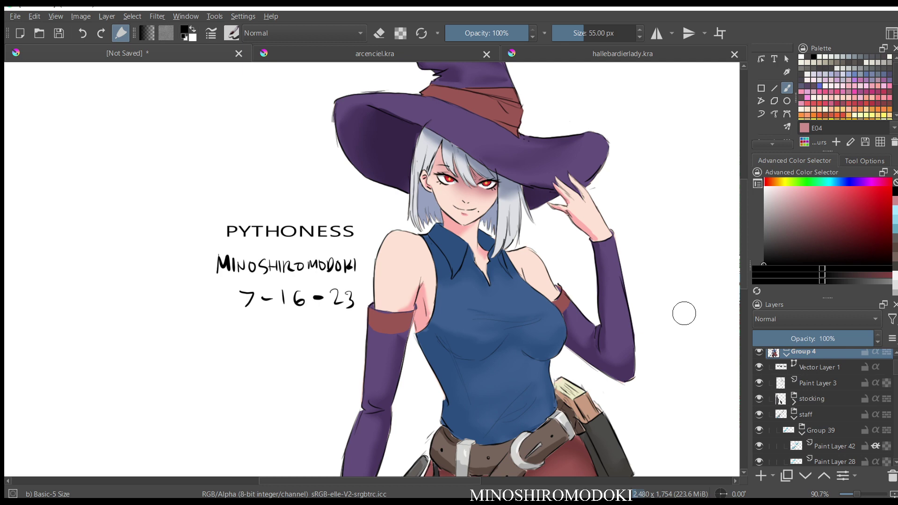
drag(593, 206, 589, 248)
scroll(590, 243, up, 3)
scroll(590, 237, down, 4)
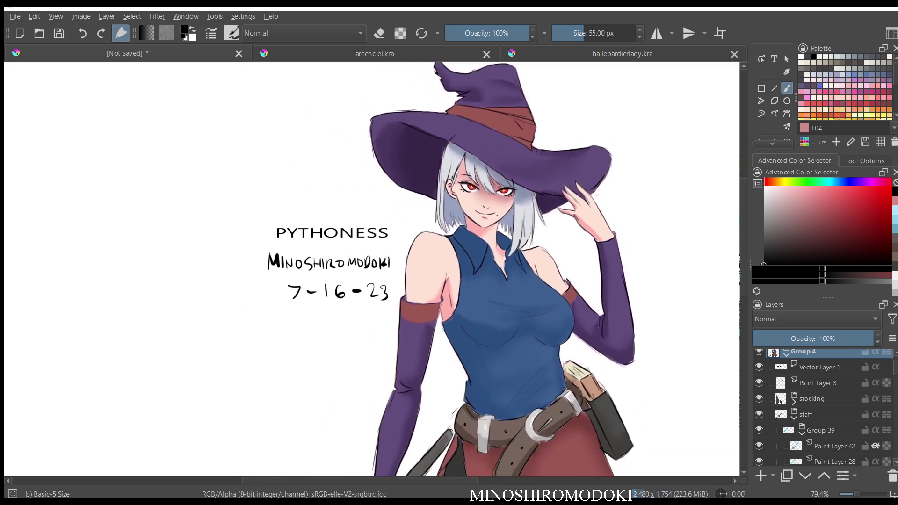
scroll(378, 270, down, 1)
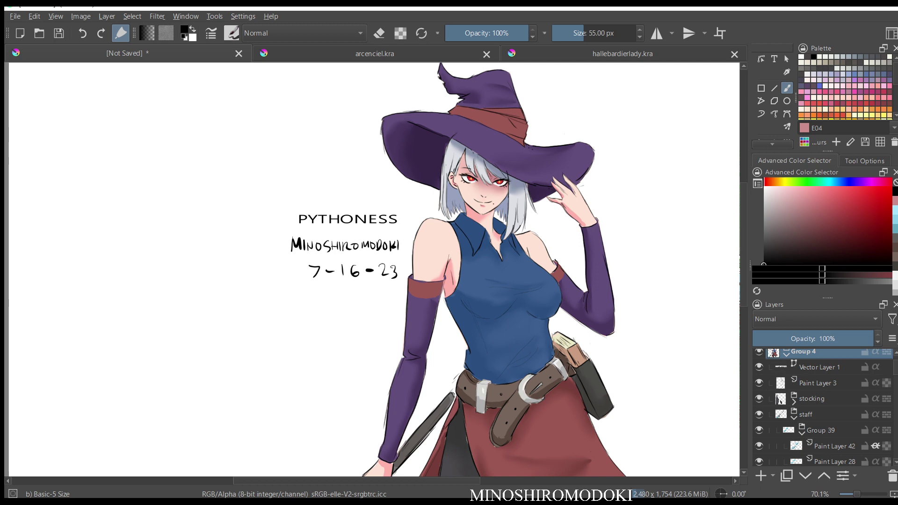
Make Paint Layer 3 the active layer and choose a medium blue-violet brush colour.
click(818, 383)
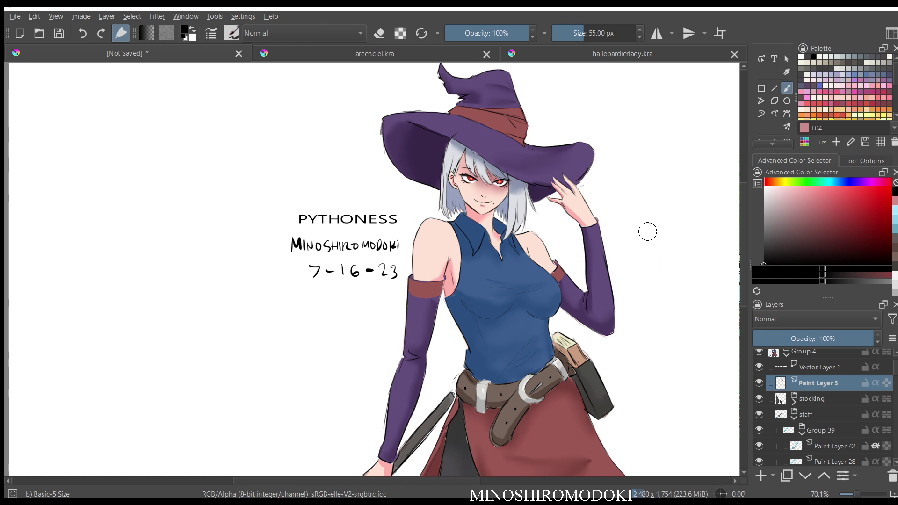
drag(823, 182, 853, 182)
drag(837, 222, 835, 220)
scroll(666, 243, up, 1)
mouse_move(667, 243)
mouse_down()
mouse_move(592, 272)
mouse_move(574, 259)
mouse_up()
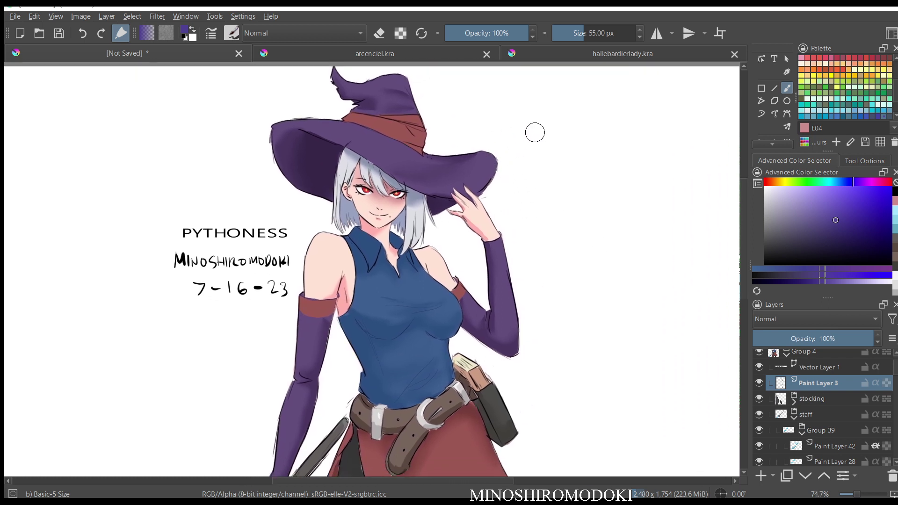
Try to sketch a small blue-violet flame outline beside the hat's brim above the raised hand.
mouse_move(537, 137)
mouse_down()
mouse_move(527, 114)
mouse_move(533, 139)
mouse_move(523, 140)
mouse_move(519, 171)
mouse_move(539, 149)
mouse_move(542, 163)
mouse_move(518, 139)
mouse_move(538, 174)
mouse_up()
key(ctrl+z)
key(ctrl+z)
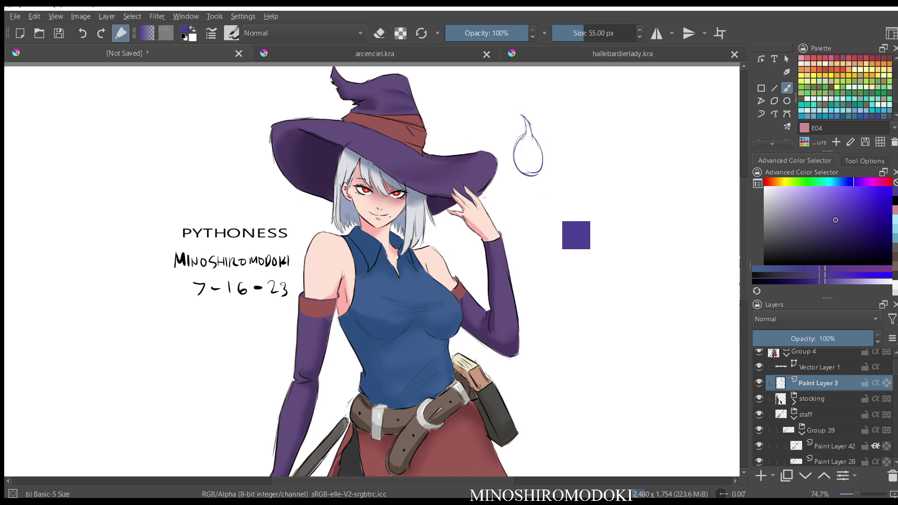
key(ctrl+z)
key(ctrl+z)
key(ctrl+z)
key(ctrl+z)
key(ctrl+z)
key(ctrl+z)
key(ctrl+z)
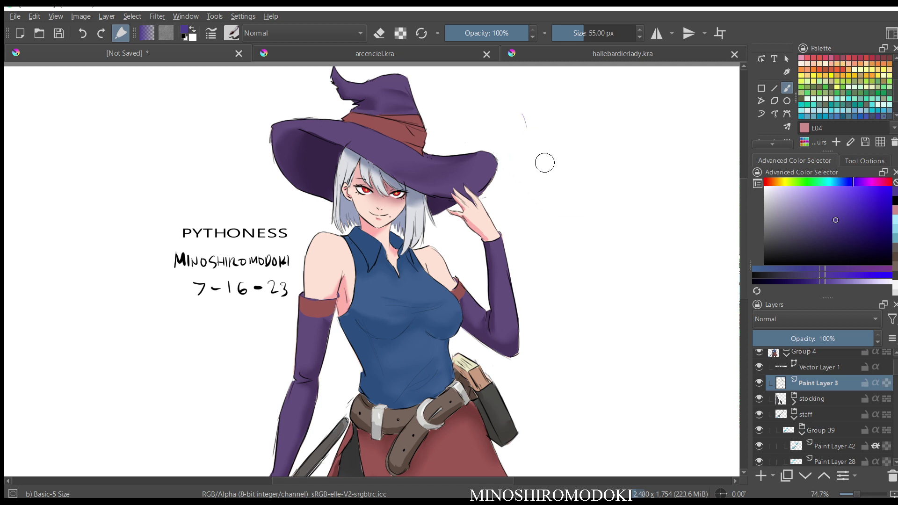
key(ctrl+z)
Examine the layers inside Group 4, from the staff group down to the hat accessory group.
drag(526, 198, 588, 196)
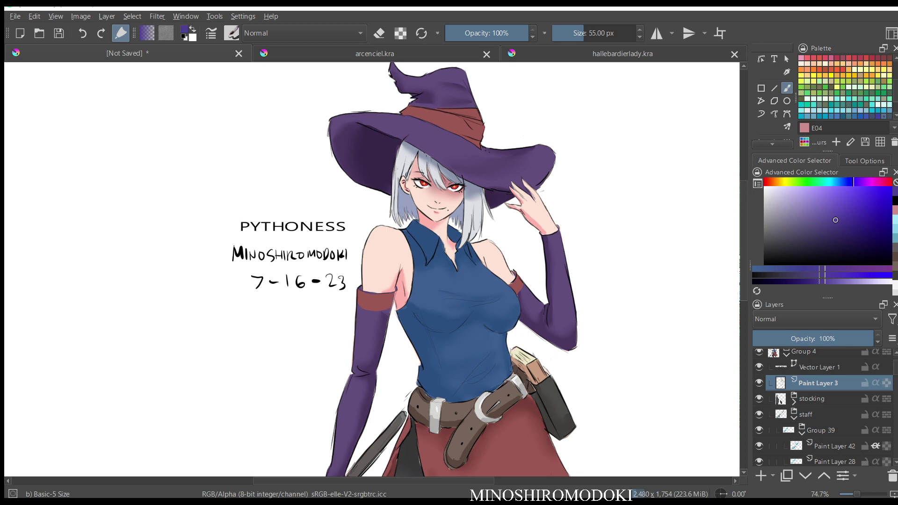
scroll(823, 406, up, 1)
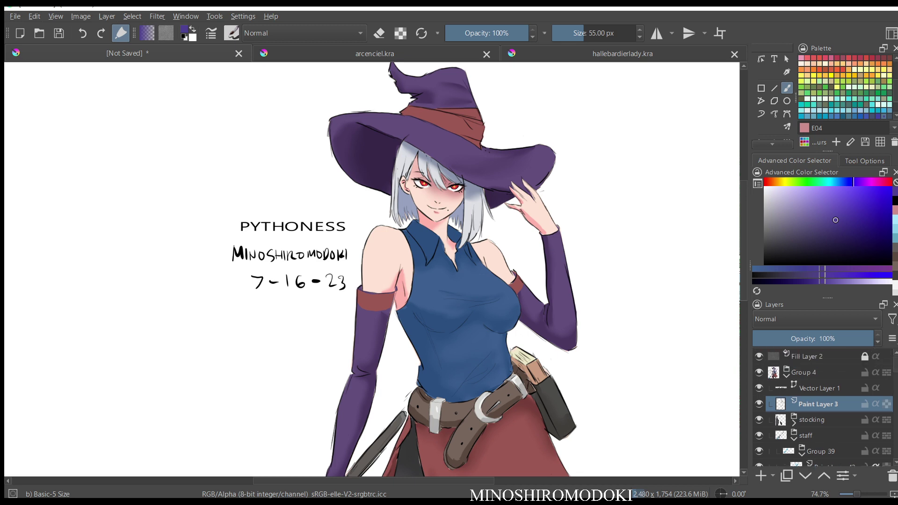
click(786, 375)
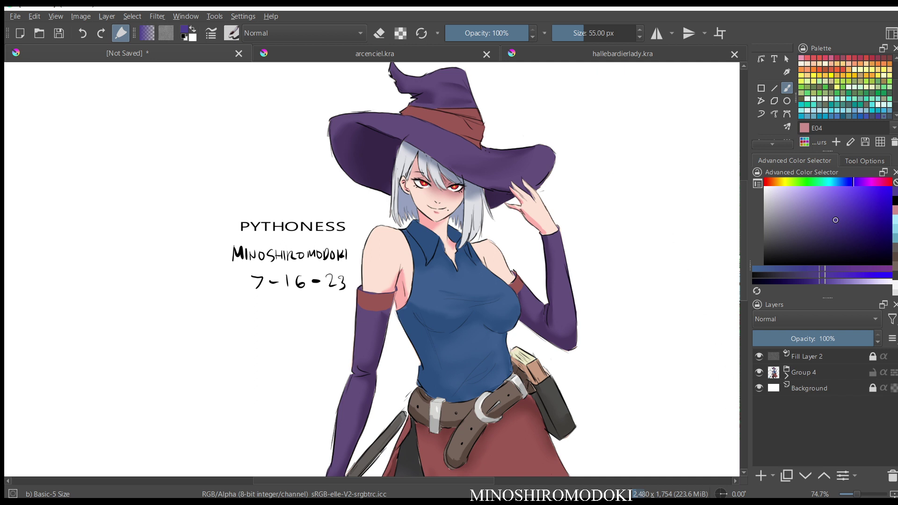
click(786, 375)
scroll(823, 407, down, 4)
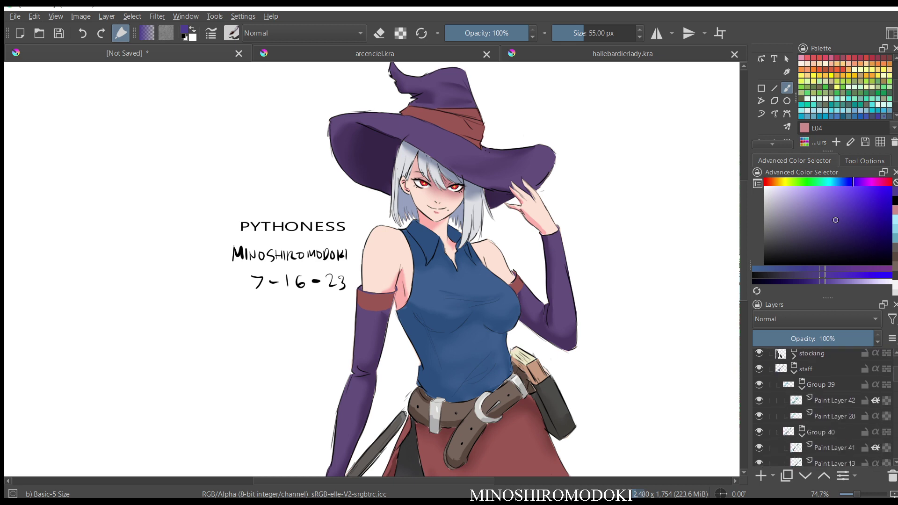
scroll(823, 407, down, 5)
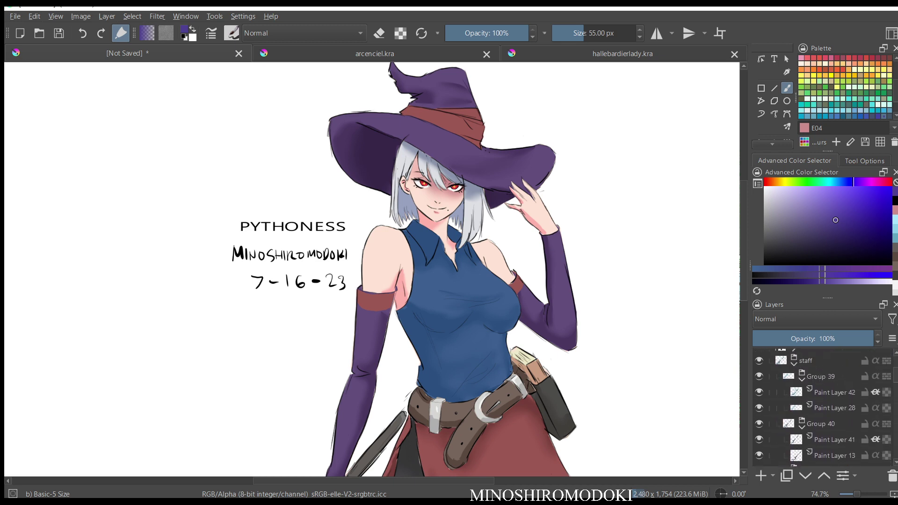
scroll(823, 407, down, 4)
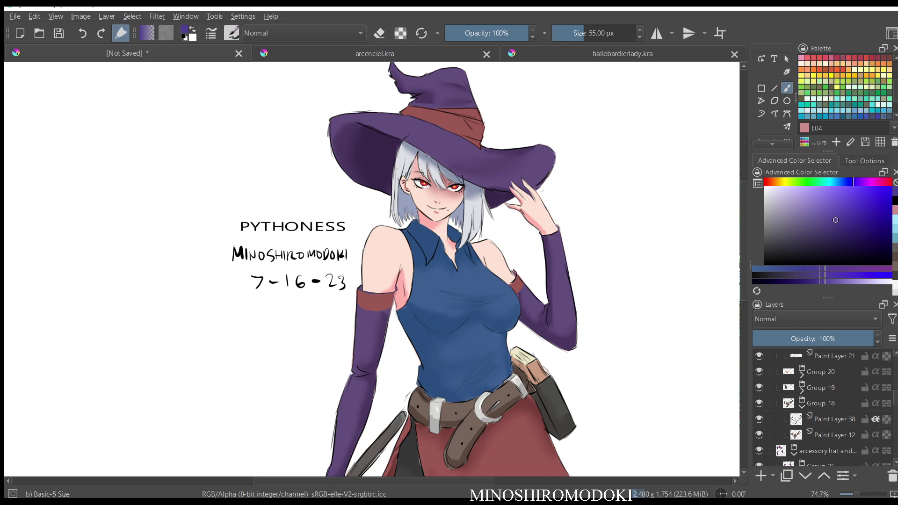
scroll(823, 407, down, 3)
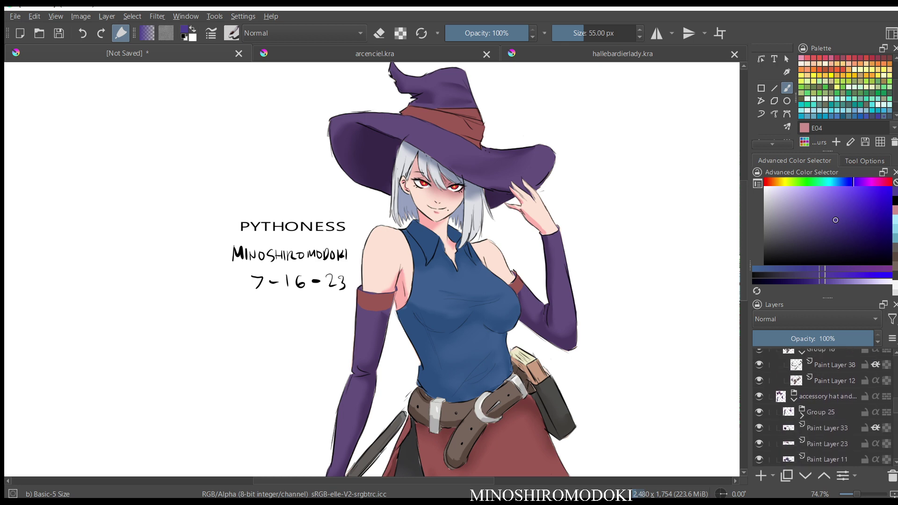
Sample the red of the hat's band, darken it slightly and make Paint Layer 33 in the hat accessory group the active layer.
scroll(824, 407, up, 1)
scroll(823, 407, up, 1)
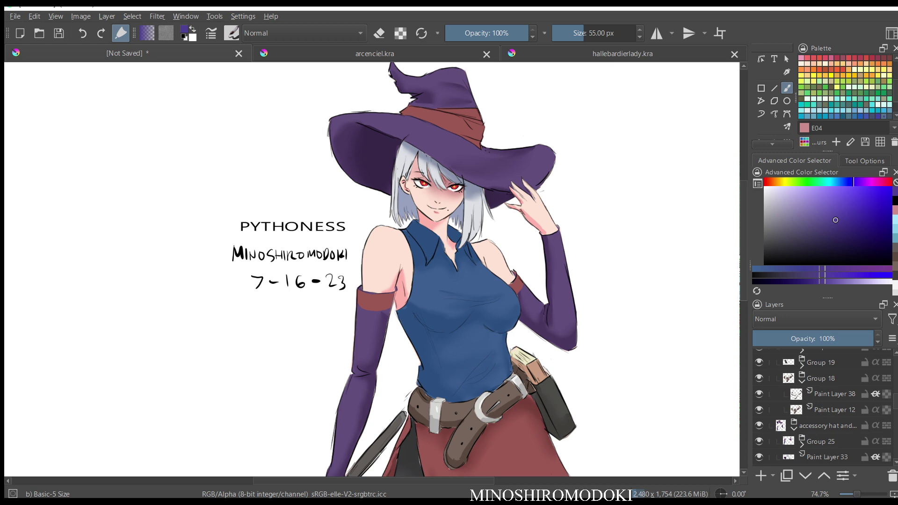
scroll(823, 407, down, 4)
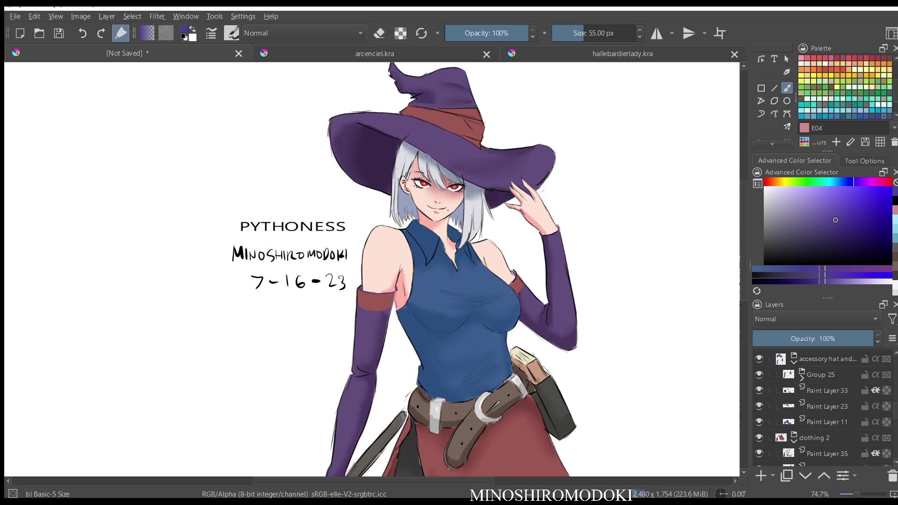
click(758, 406)
click(759, 406)
ctrl+click(458, 123)
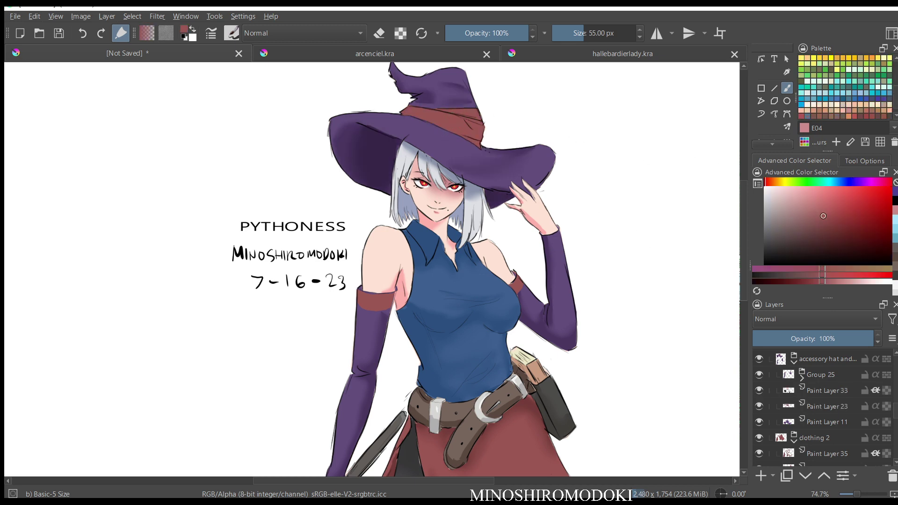
key(k)
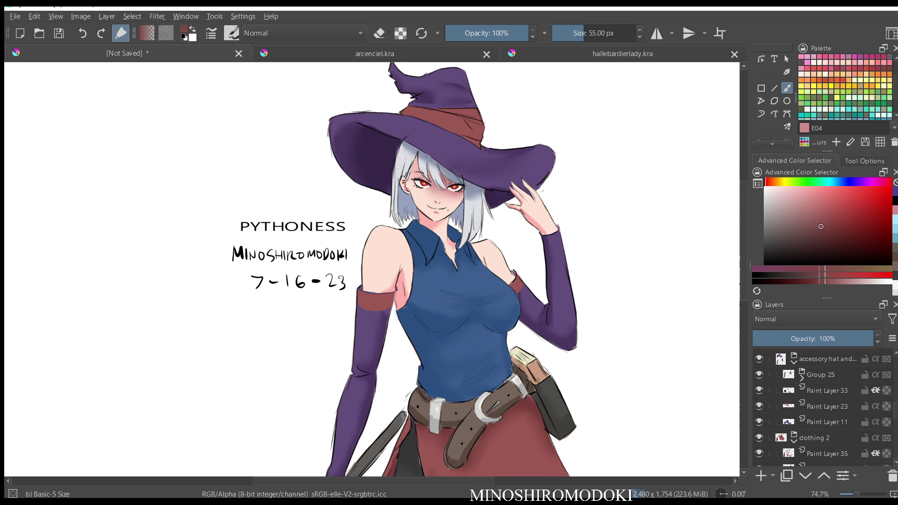
click(827, 390)
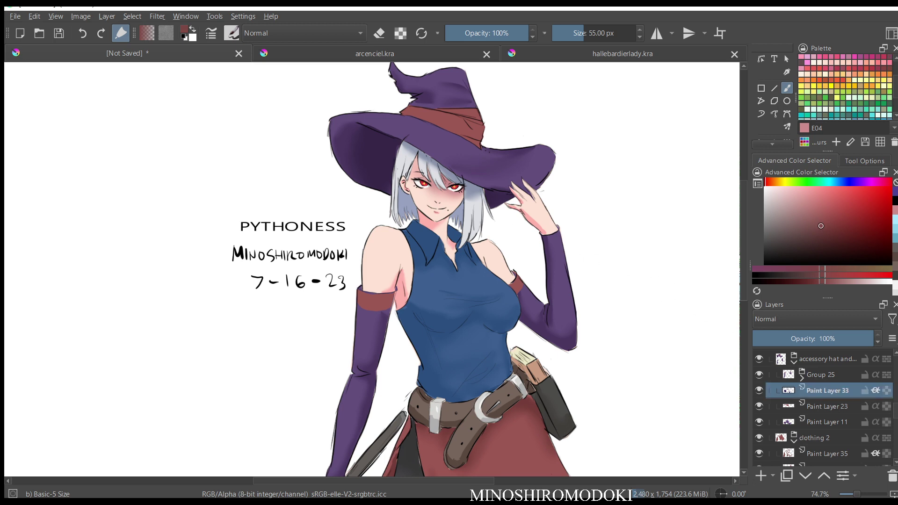
click(759, 391)
click(759, 390)
Paint darker red fold shading across the band of the witch's hat with the Basic-5 Size brush.
scroll(432, 191, up, 3)
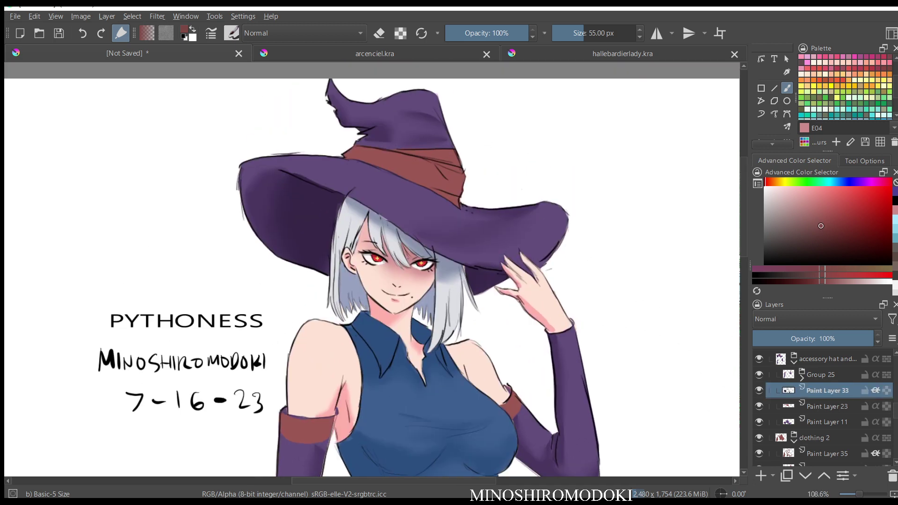
drag(395, 183, 382, 219)
mouse_move(339, 195)
mouse_down()
mouse_move(440, 229)
mouse_move(433, 235)
mouse_move(441, 240)
mouse_up()
mouse_move(415, 198)
mouse_down()
mouse_move(433, 203)
mouse_move(389, 188)
mouse_move(453, 234)
mouse_move(431, 211)
mouse_move(434, 228)
mouse_up()
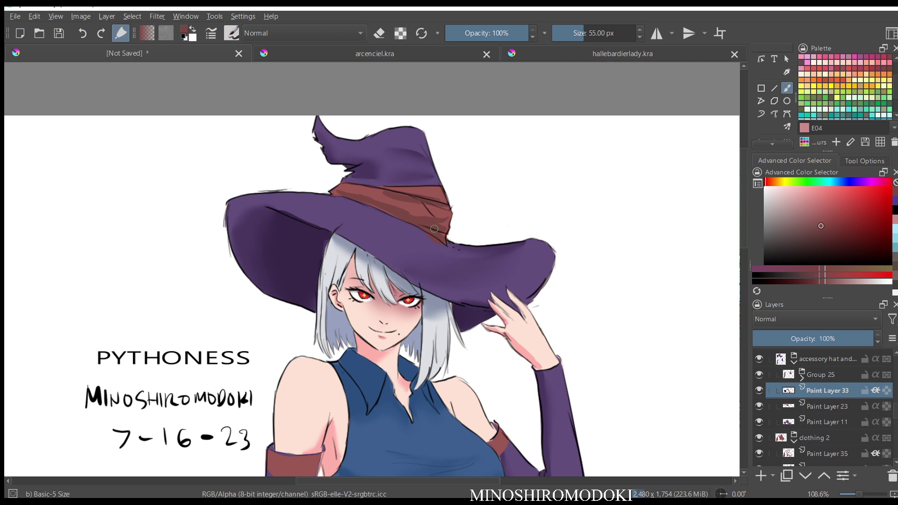
scroll(468, 220, down, 2)
drag(486, 286, 472, 204)
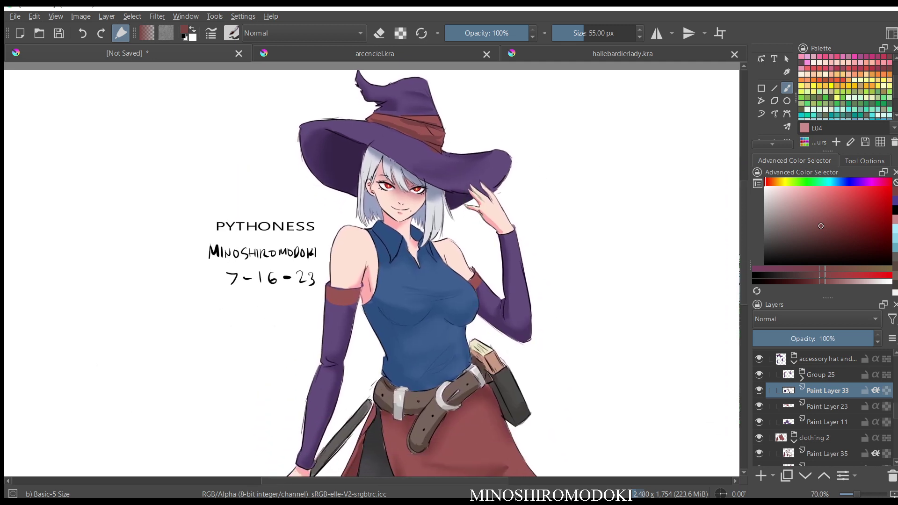
Soften the new shading on the hat's red band with the Blender Blur brush.
right_click(464, 185)
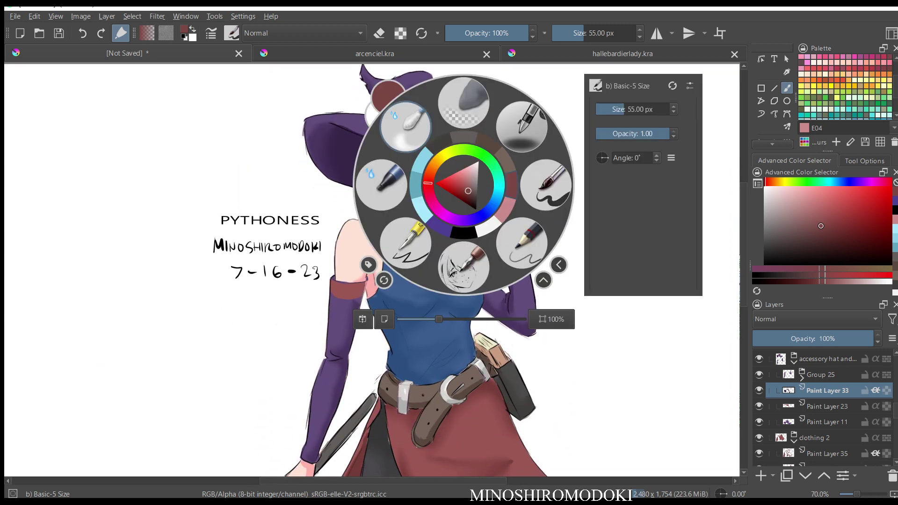
click(405, 126)
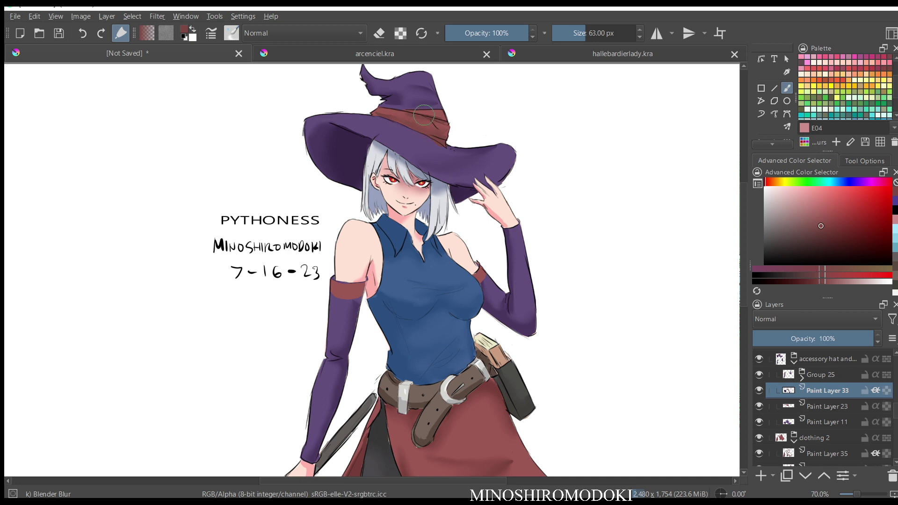
scroll(476, 136, up, 2)
scroll(495, 134, down, 2)
mouse_move(495, 135)
mouse_down()
mouse_move(525, 138)
mouse_move(540, 157)
mouse_up()
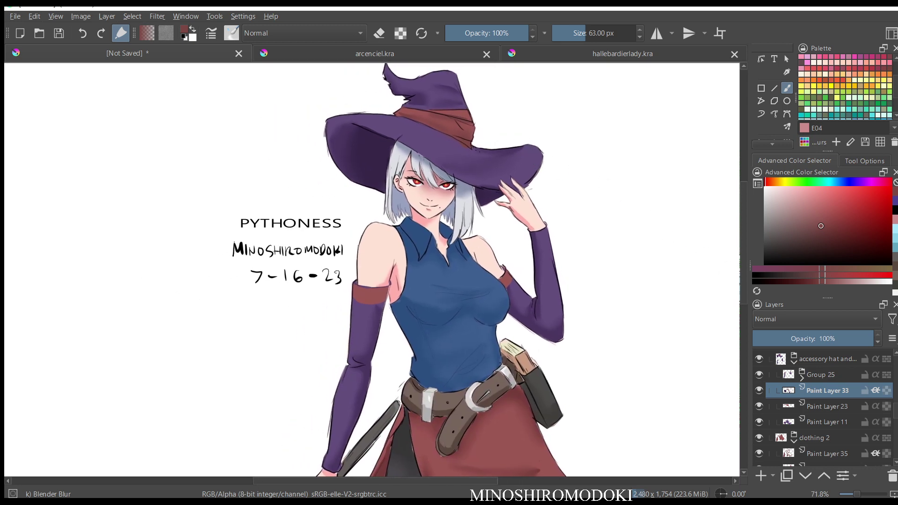
Collapse Group 4 in the layer stack and bring the figure's upper body into view.
click(801, 378)
scroll(823, 407, up, 5)
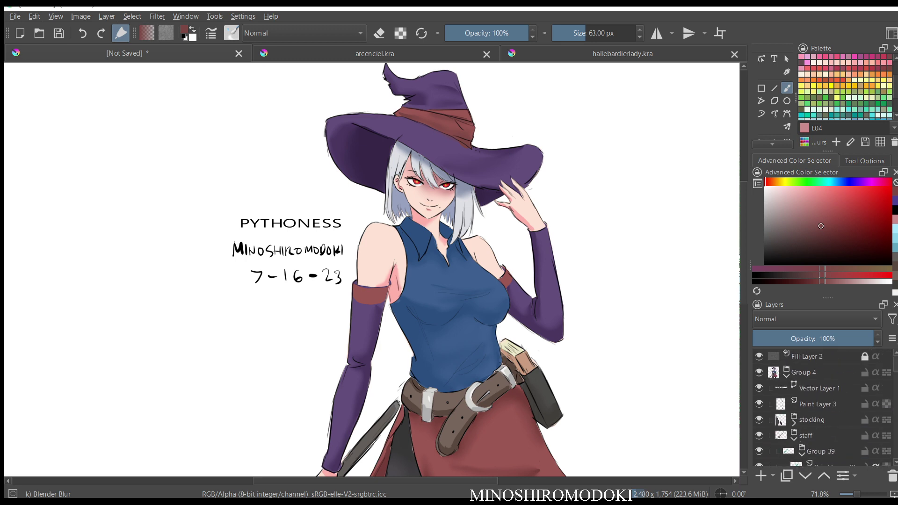
click(786, 375)
drag(520, 247, 536, 237)
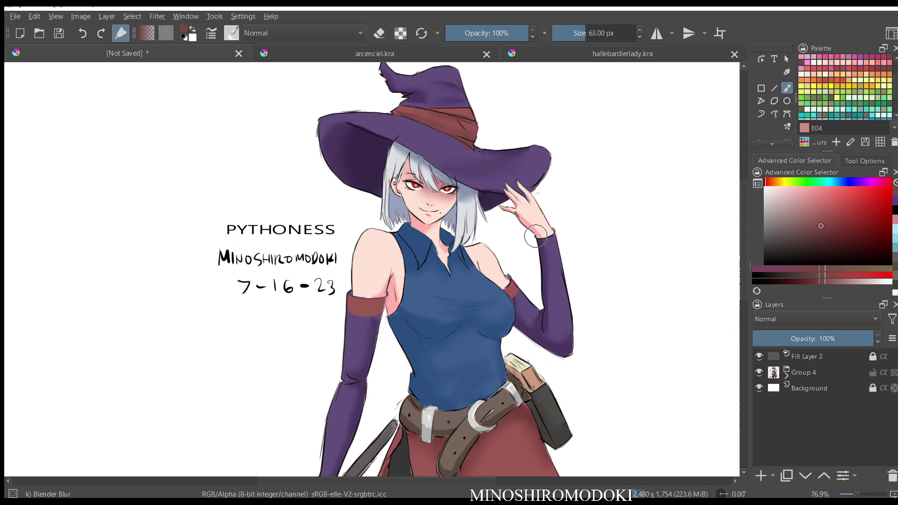